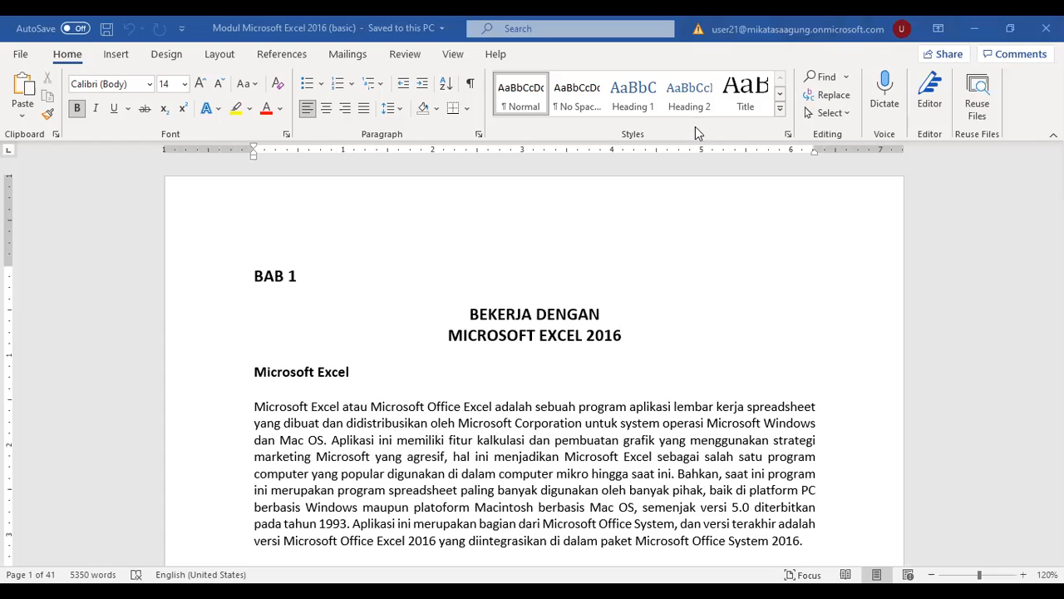
# - Read the module's Microsoft Excel introduction, selecting the words "Mac OS", and continue to the section "Manfaat Lembar Kerja (Worksheet) Excel"
pyautogui.click(543, 440)
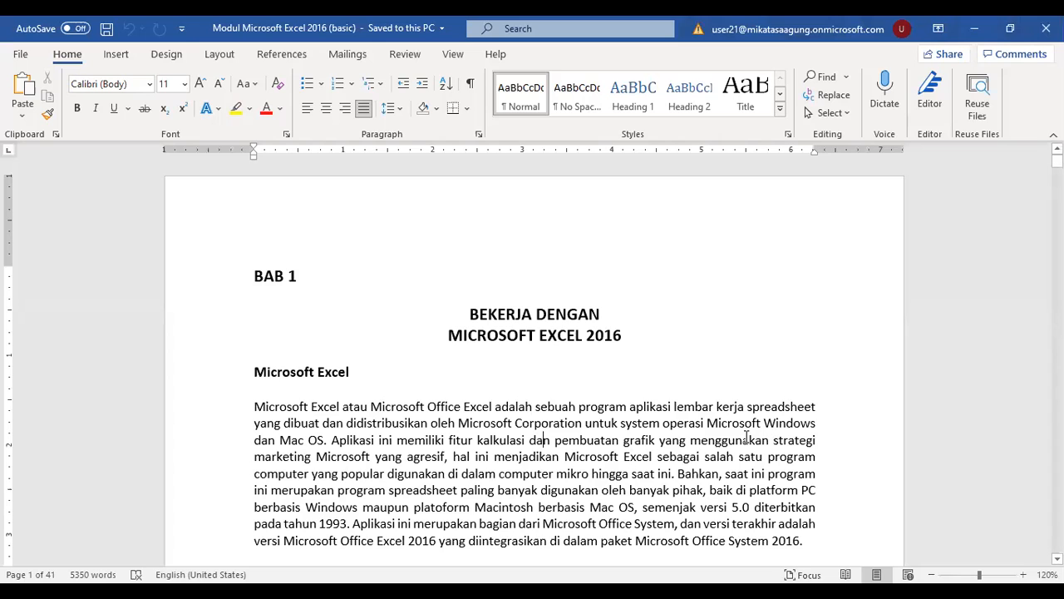
pyautogui.scroll(-2, 582, 416)
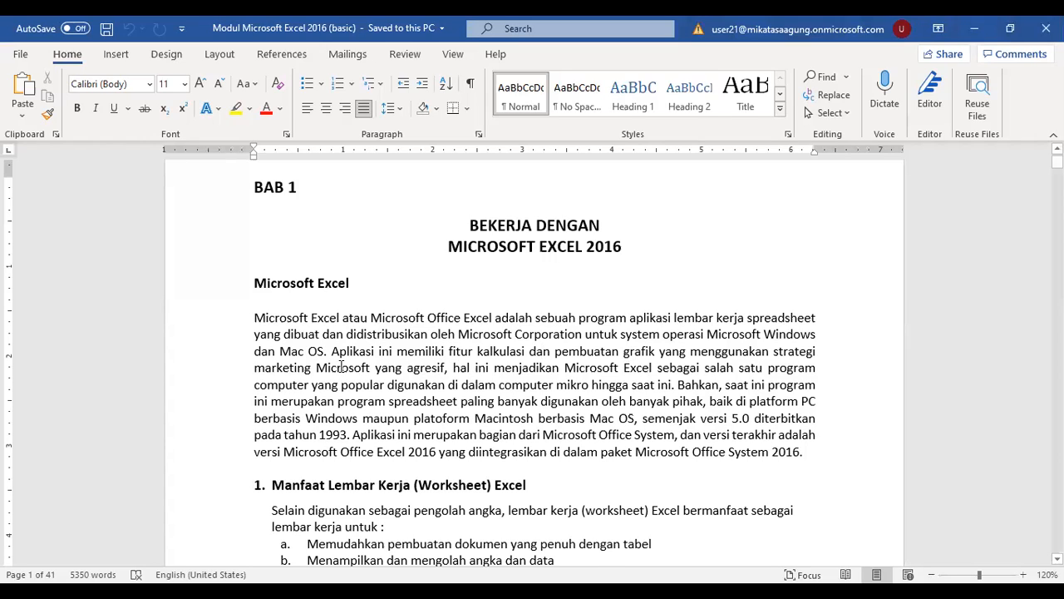
pyautogui.moveTo(281, 351); pyautogui.dragTo(325, 351)
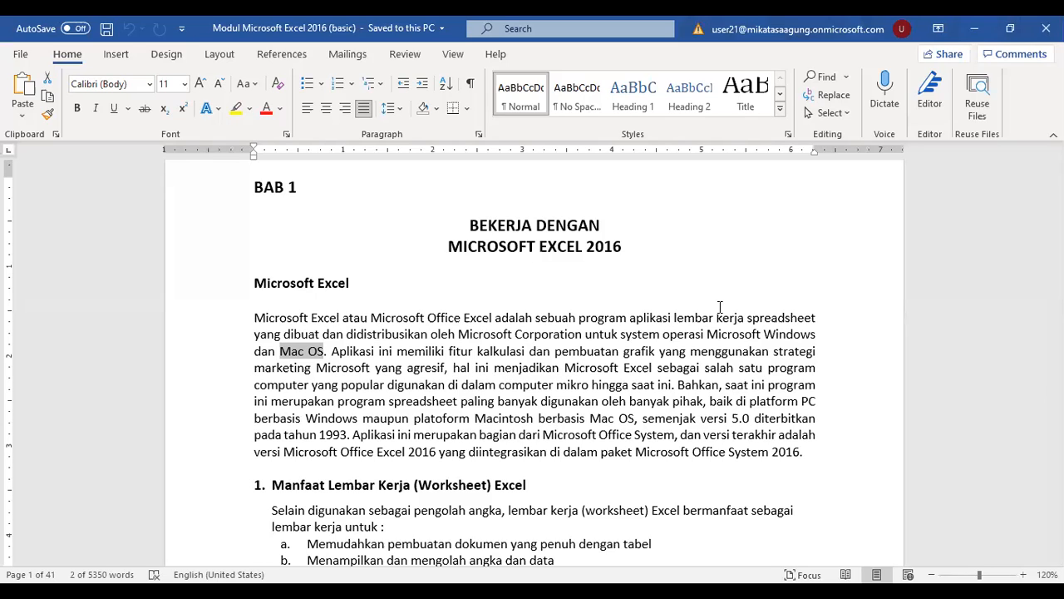
pyautogui.scroll(-1, 722, 366)
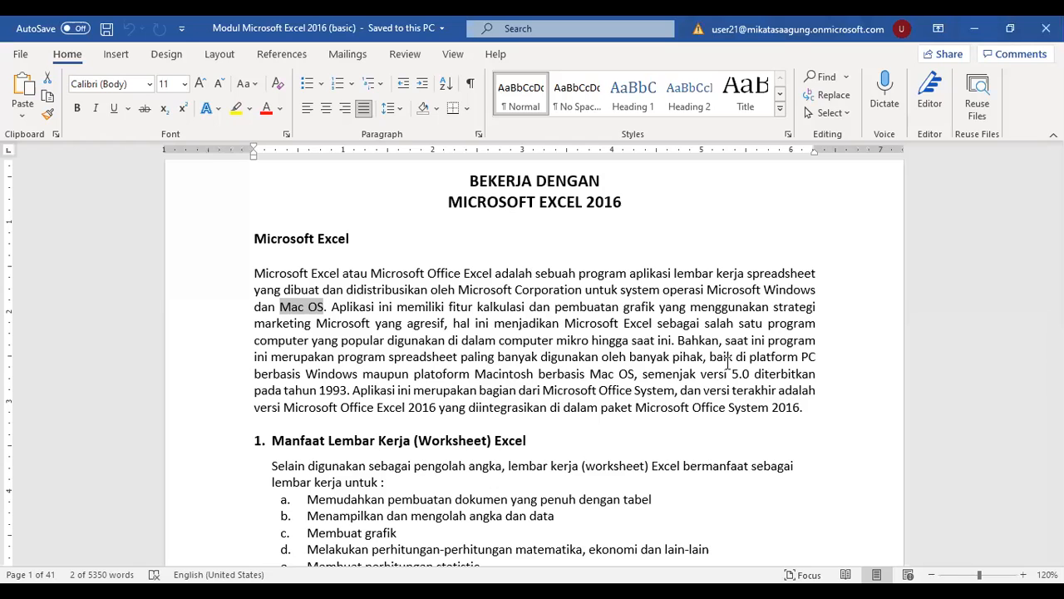
pyautogui.scroll(-4, 728, 364)
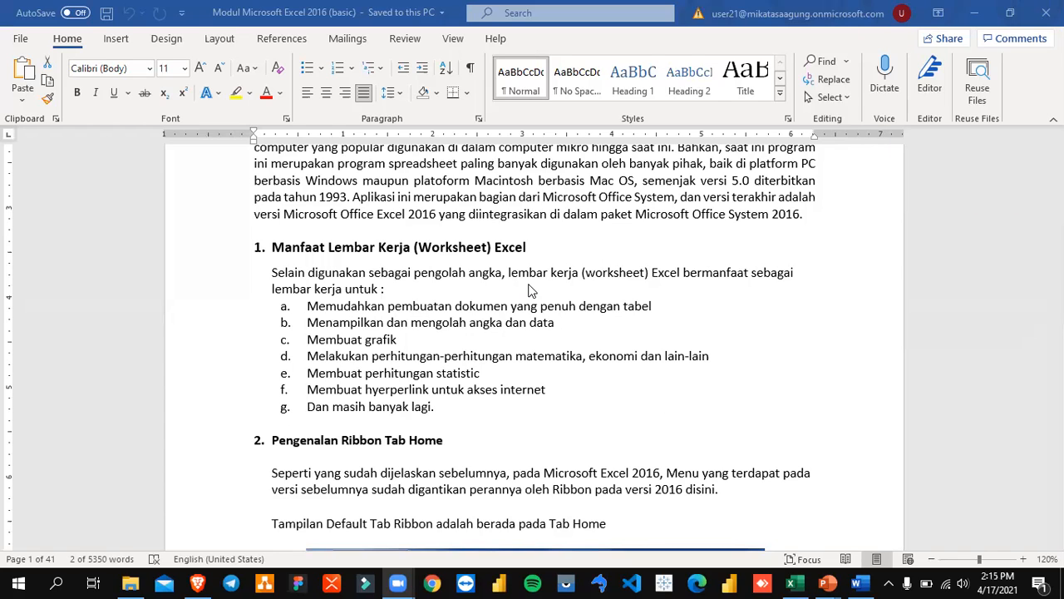
pyautogui.scroll(1, 551, 382)
pyautogui.scroll(-2, 551, 383)
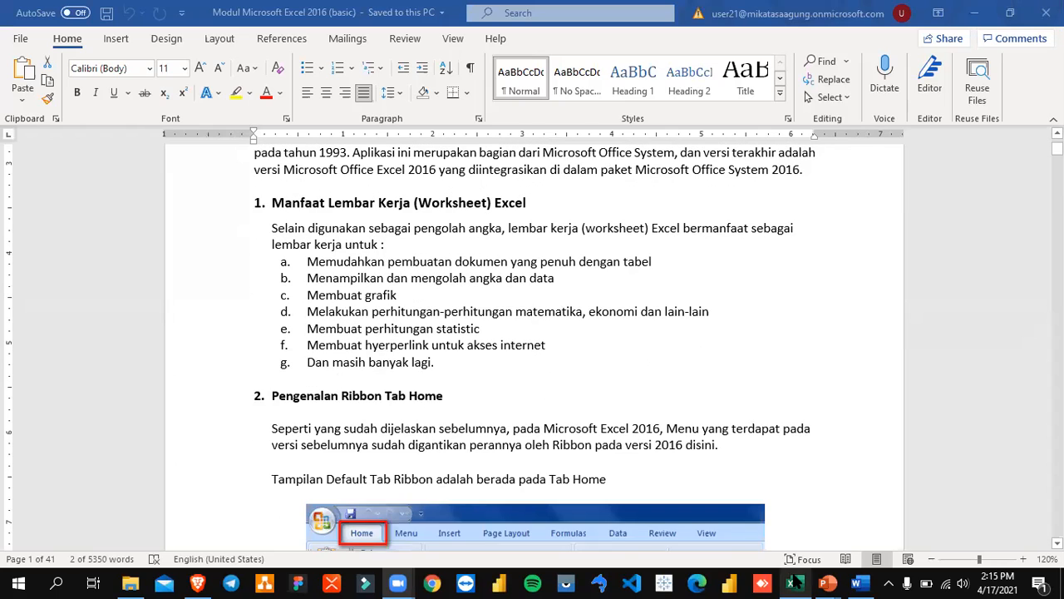
# - Switch to Excel, start a new Excel 2016 window and create a blank workbook
pyautogui.moveTo(792, 581)
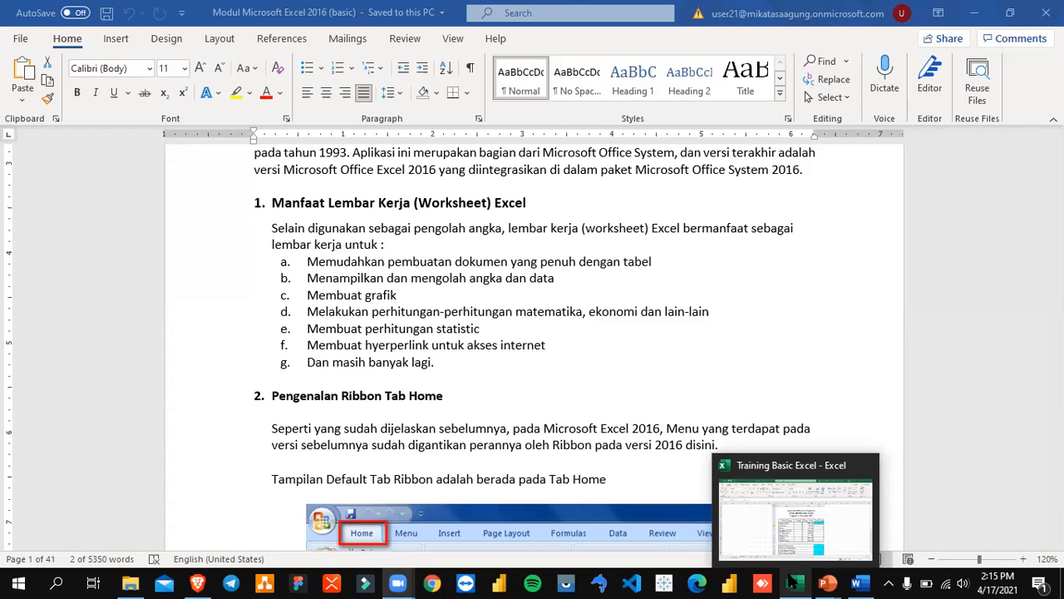
pyautogui.click(792, 582)
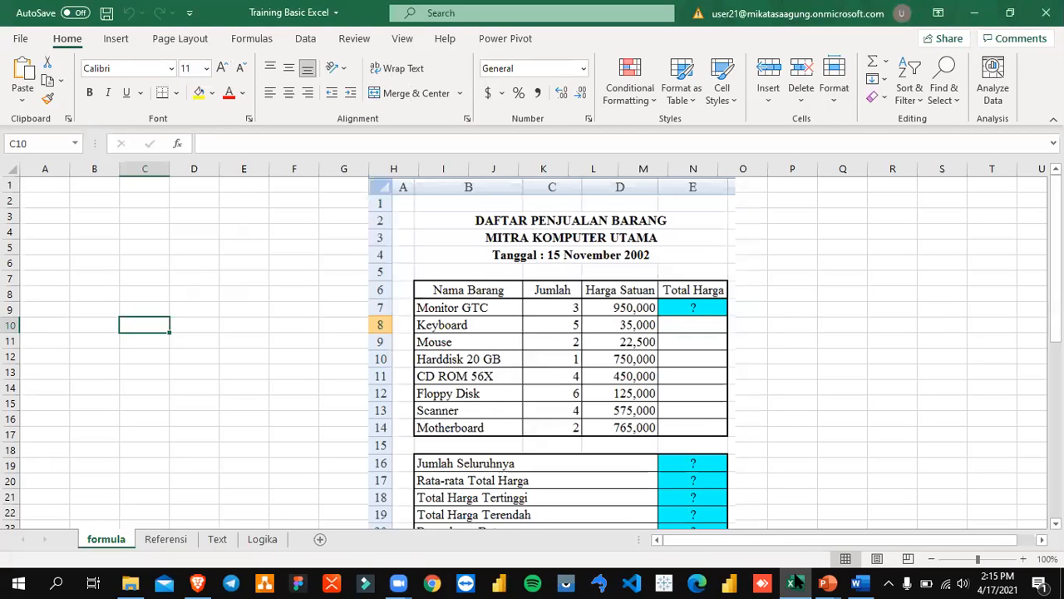
pyautogui.rightClick(795, 582)
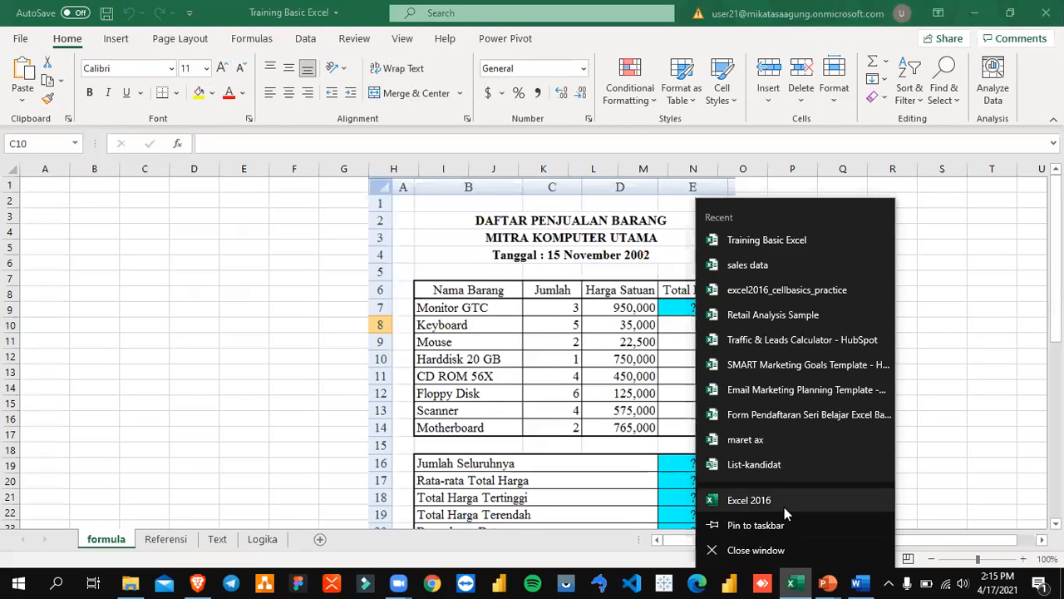
pyautogui.click(517, 497)
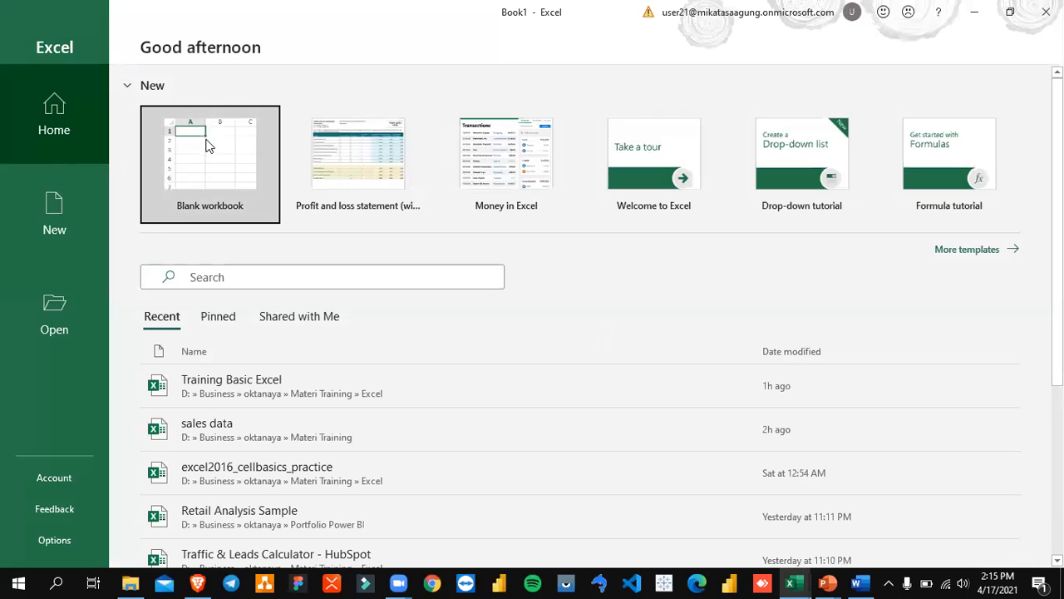
pyautogui.click(208, 143)
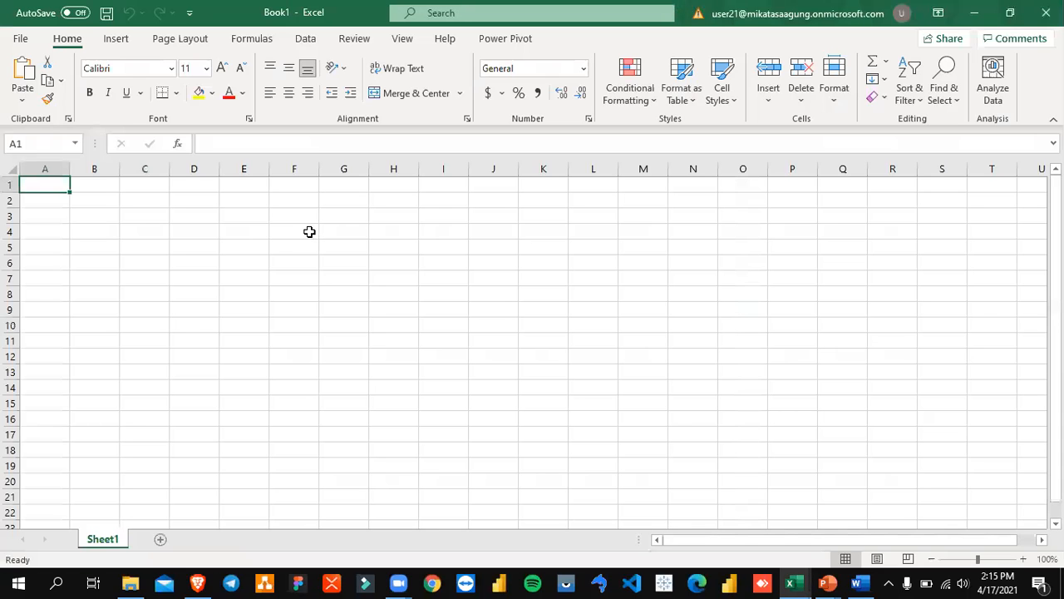
# - Add four new worksheets after Sheet1
pyautogui.rightClick(117, 541)
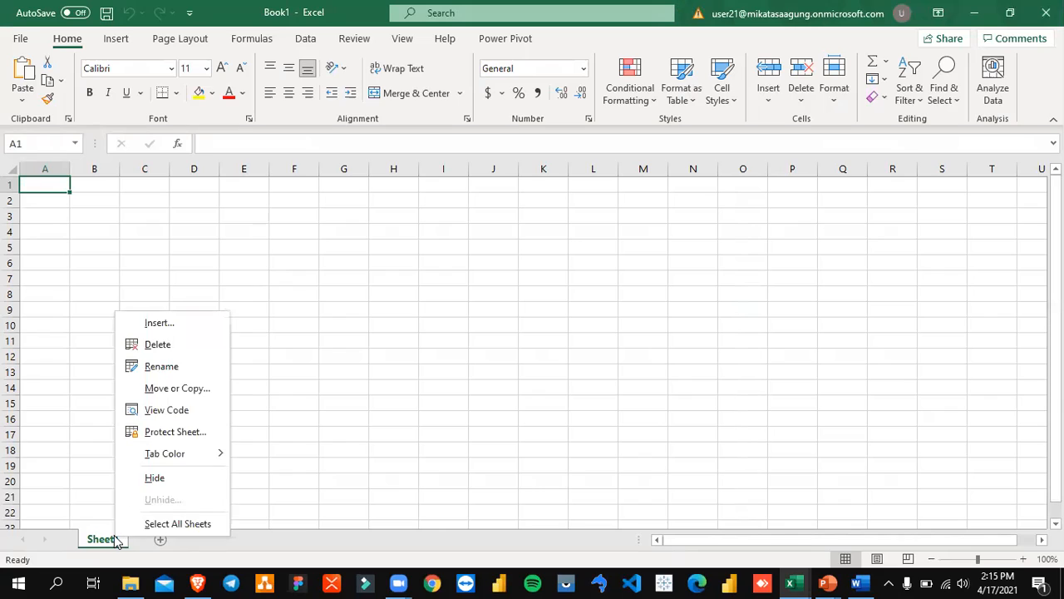
pyautogui.click(278, 470)
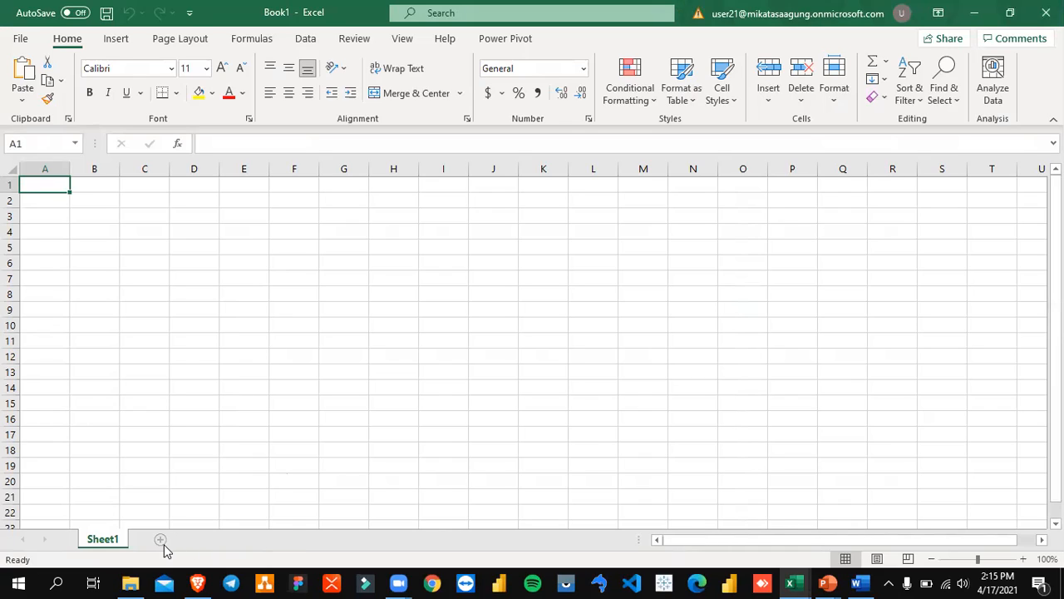
pyautogui.click(161, 542)
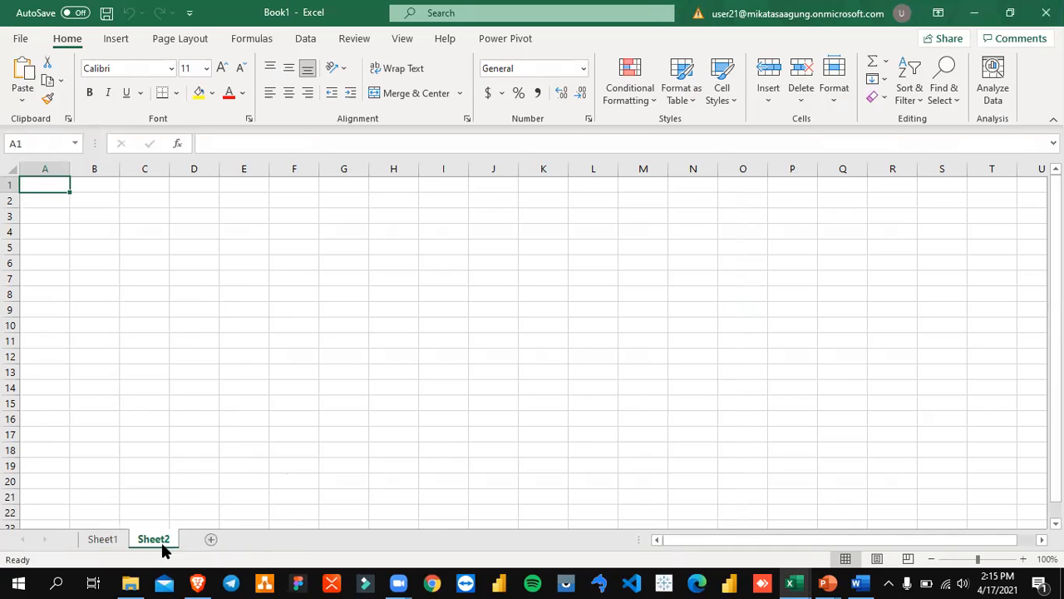
pyautogui.click(209, 543)
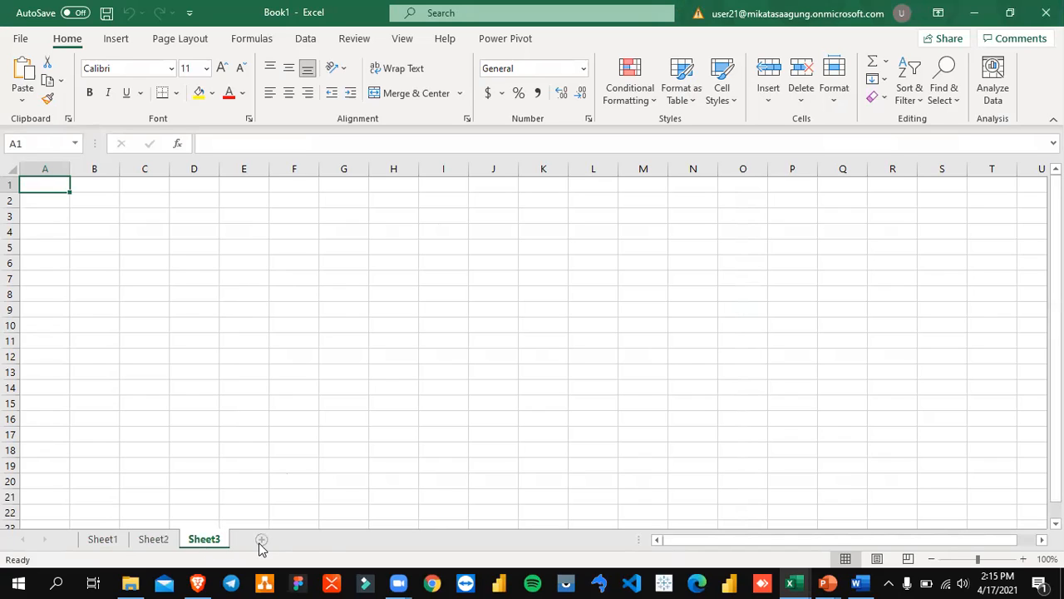
pyautogui.click(261, 540)
pyautogui.click(311, 540)
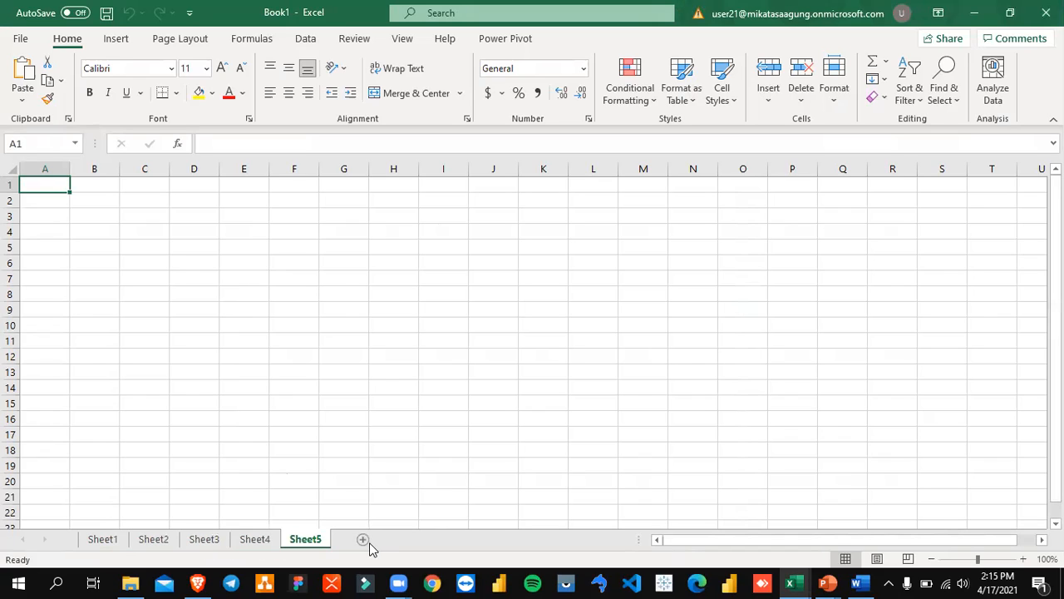
# - Delete the worksheets Sheet5 and Sheet4 one at a time
pyautogui.rightClick(303, 541)
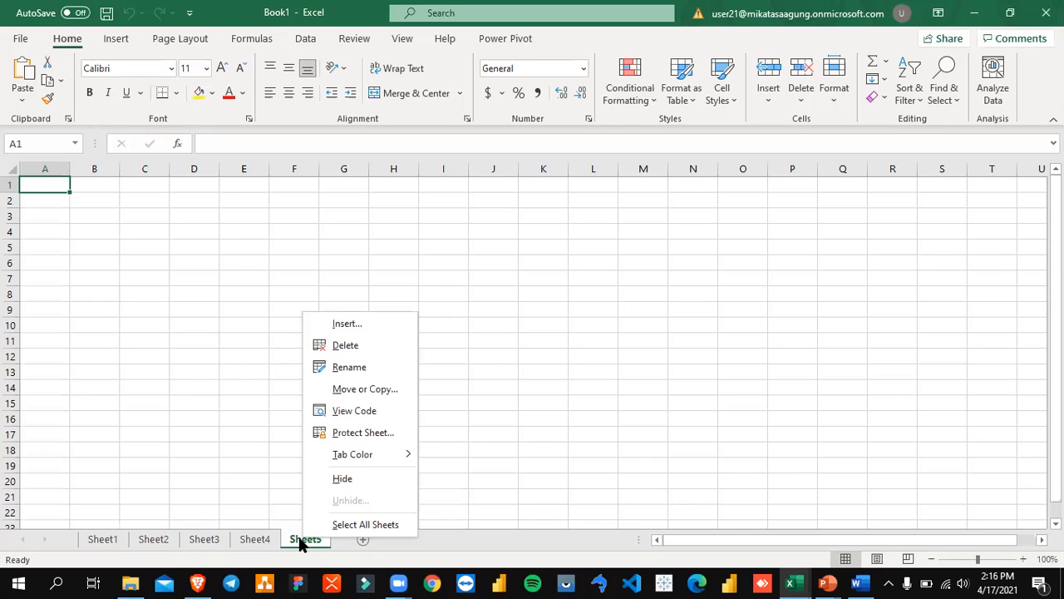
pyautogui.rightClick(298, 537)
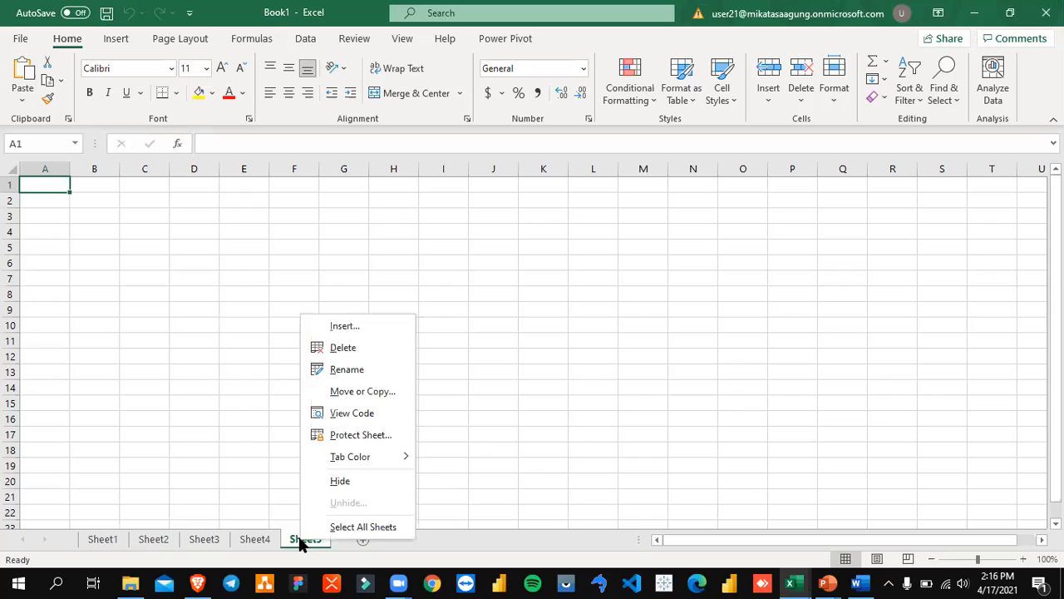
pyautogui.click(359, 349)
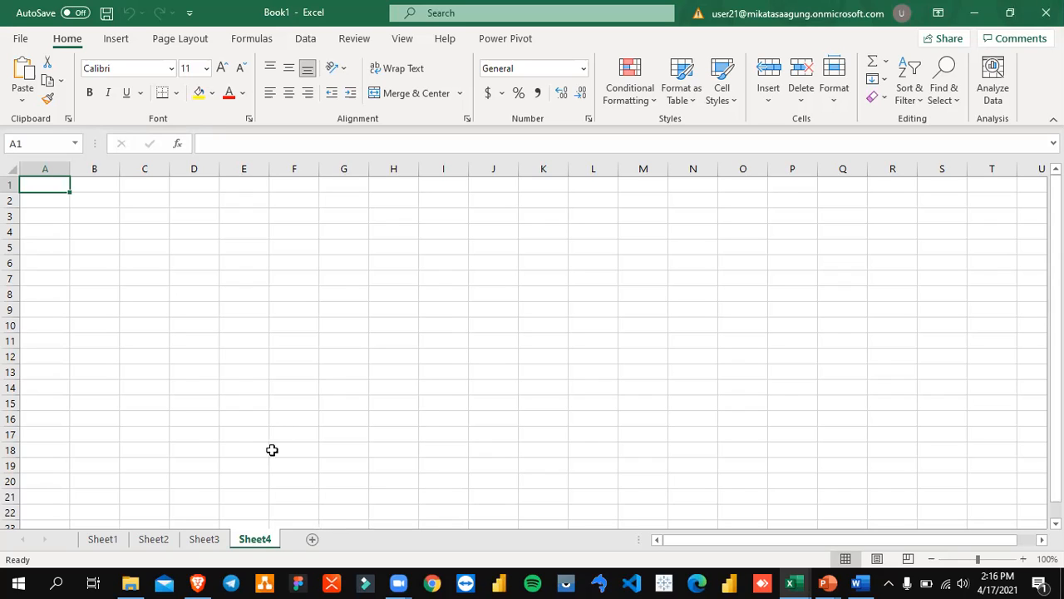
pyautogui.rightClick(260, 539)
pyautogui.click(323, 344)
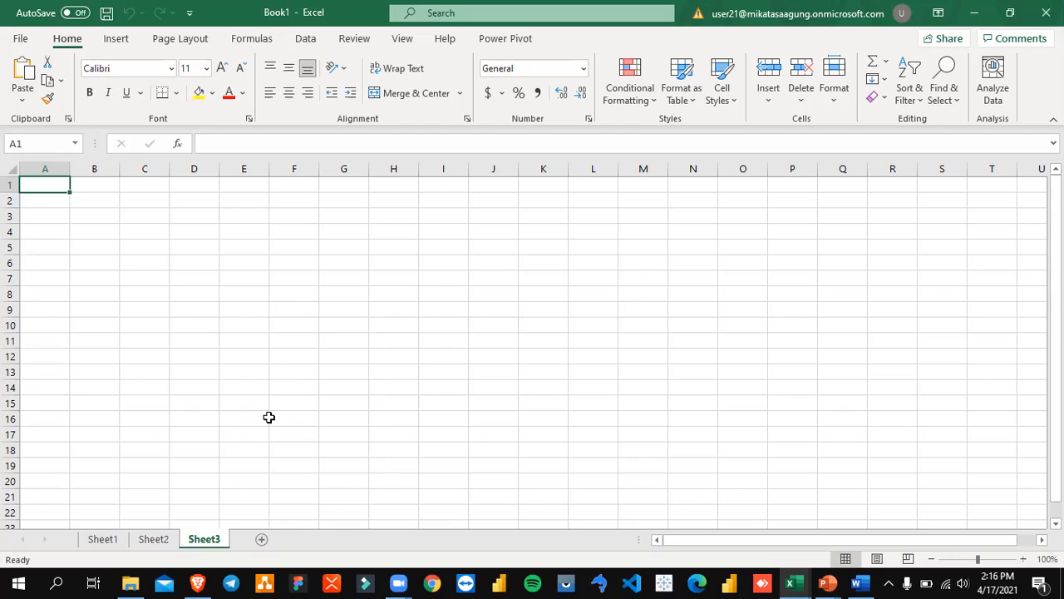
# - Group Sheet2 and Sheet3 and delete both worksheets together
pyautogui.click(157, 543)
pyautogui.keyDown('ctrl'); pyautogui.click(202, 542); pyautogui.keyUp('ctrl')
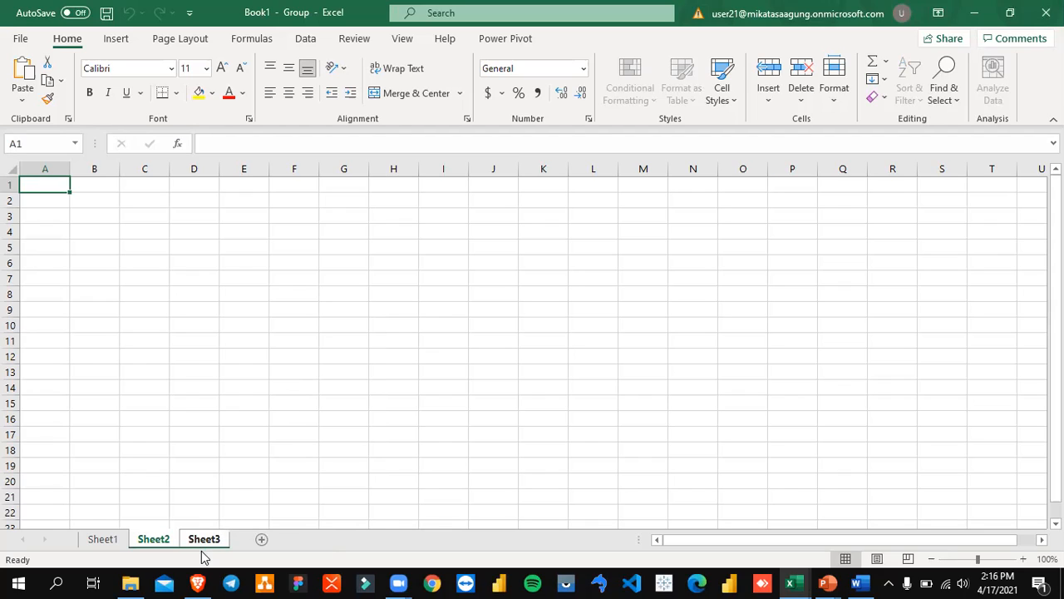
pyautogui.rightClick(211, 539)
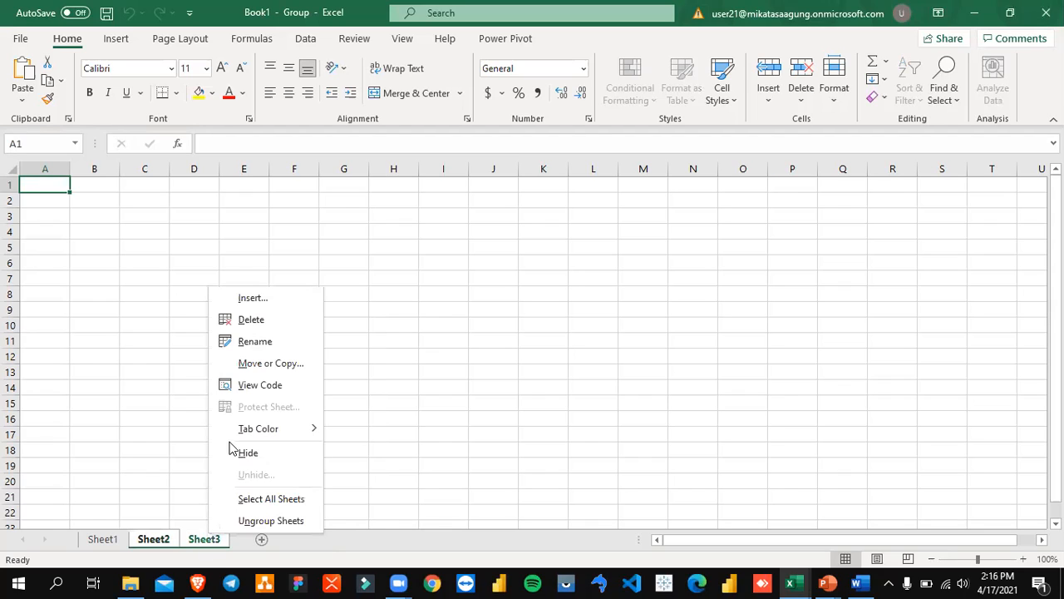
pyautogui.click(248, 320)
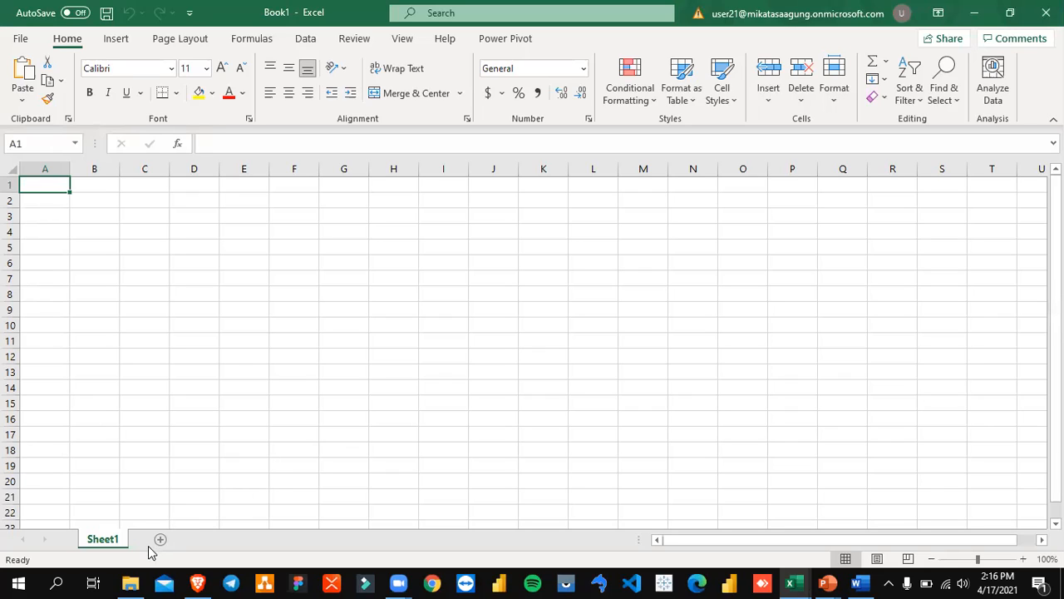
# - Insert a new worksheet before Sheet1 through the Insert dialog, using the Worksheet type, and delete that new sheet
pyautogui.rightClick(115, 542)
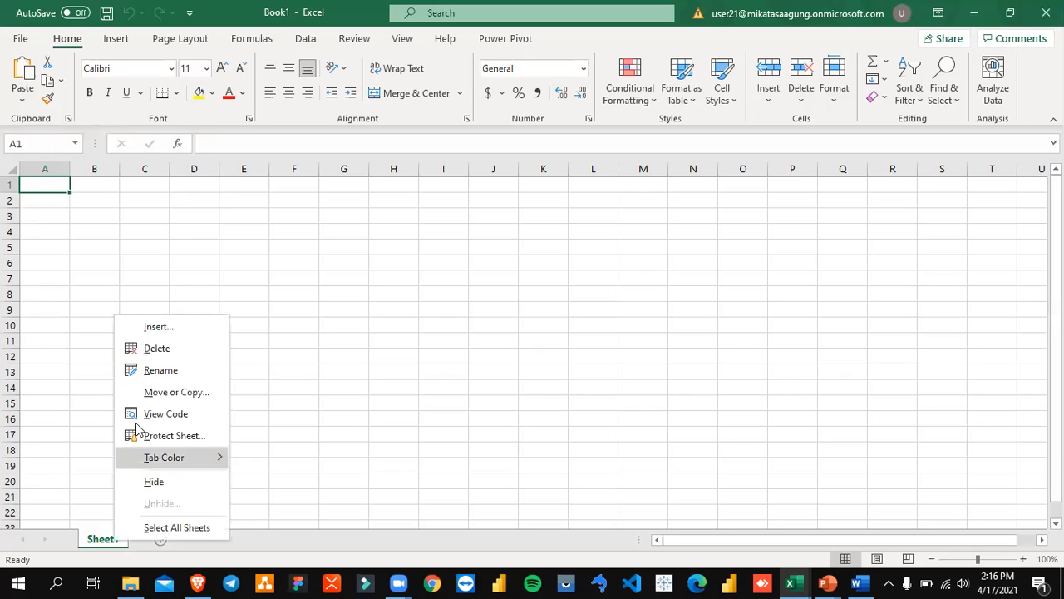
pyautogui.click(173, 332)
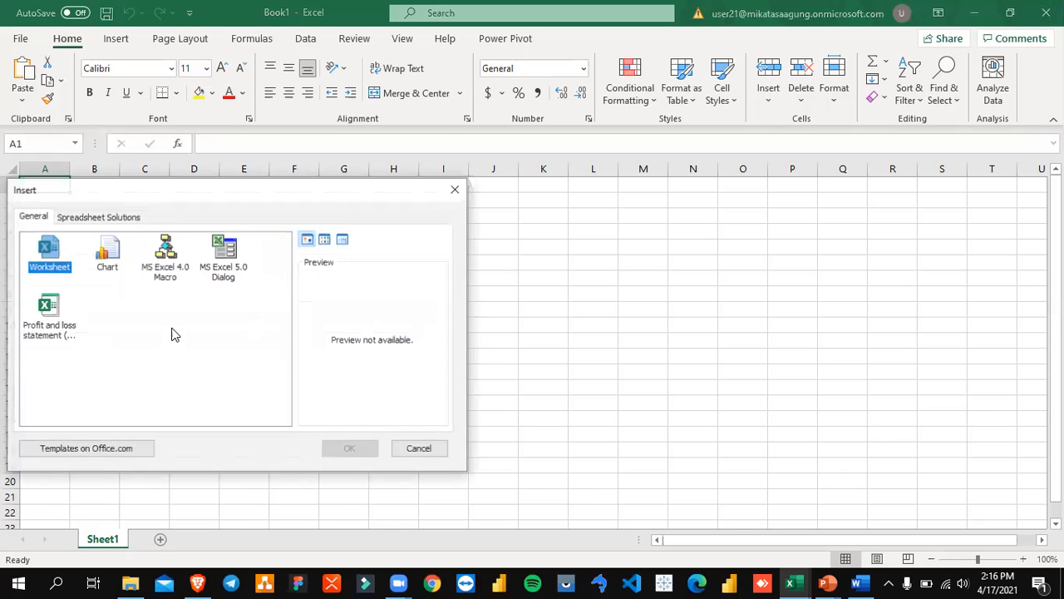
pyautogui.click(370, 456)
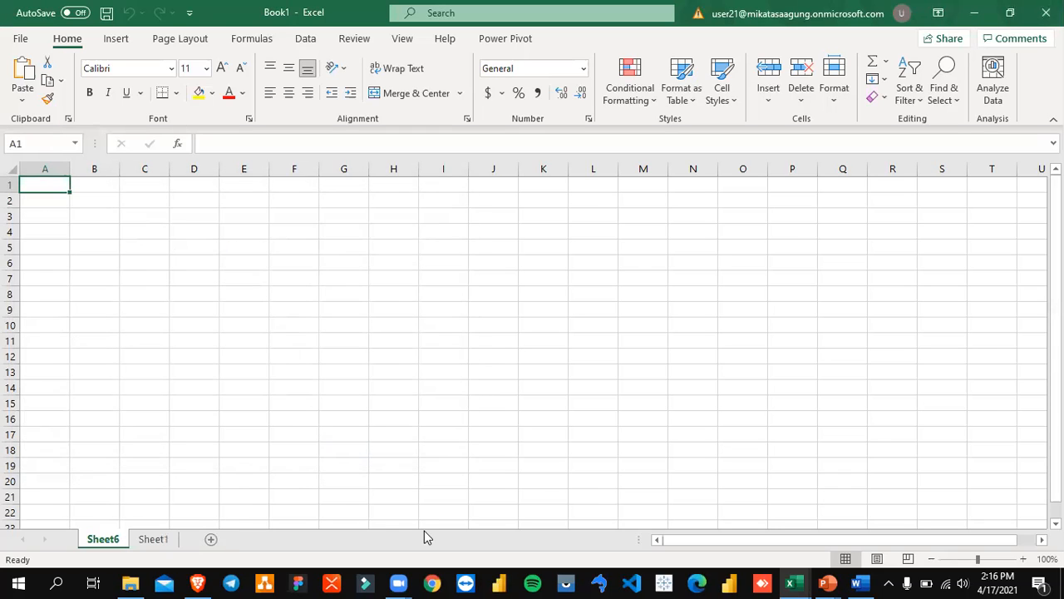
pyautogui.rightClick(118, 542)
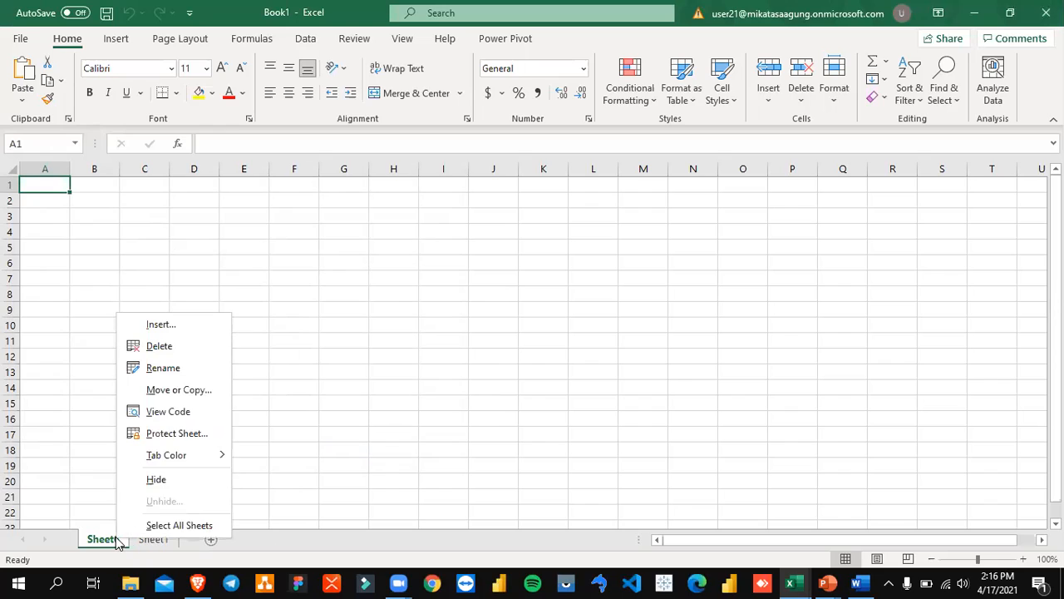
pyautogui.click(158, 346)
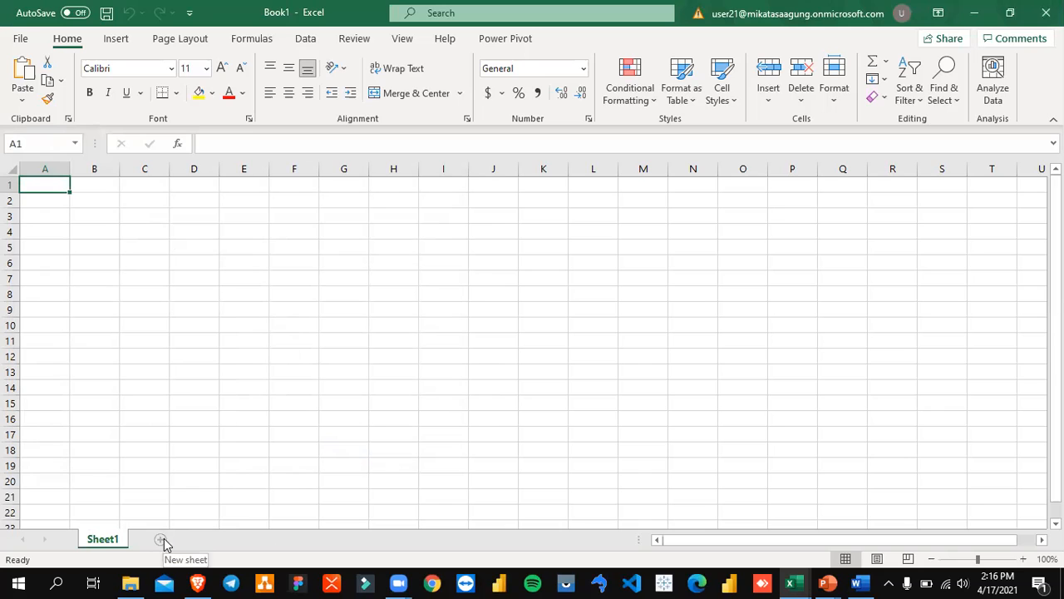
# - Switch to the Word module and review the Excel introduction, the worksheet uses and the section "Pengenalan Ribbon Tab Home"
pyautogui.hotkey('alt', 'Tab')
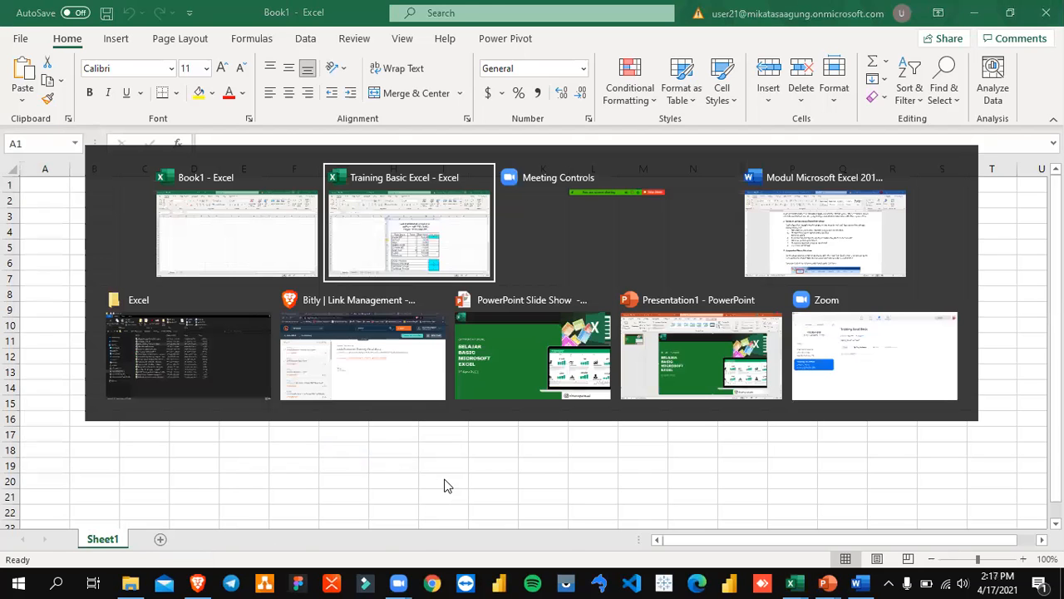
pyautogui.hotkey('alt', 'Tab')
pyautogui.hotkey('alt', 'Tab')
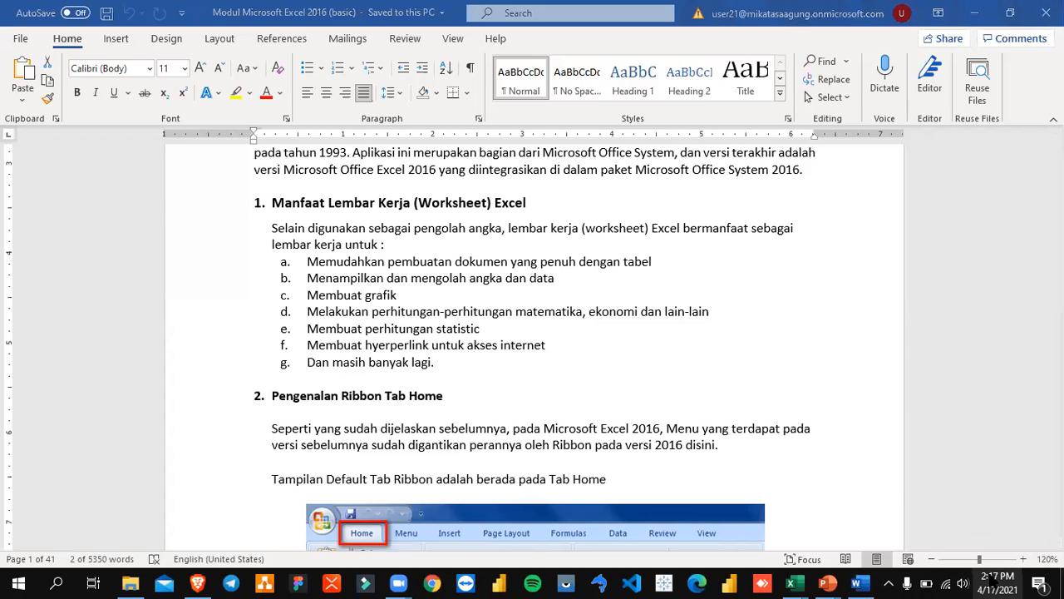
pyautogui.click(997, 582)
pyautogui.click(507, 355)
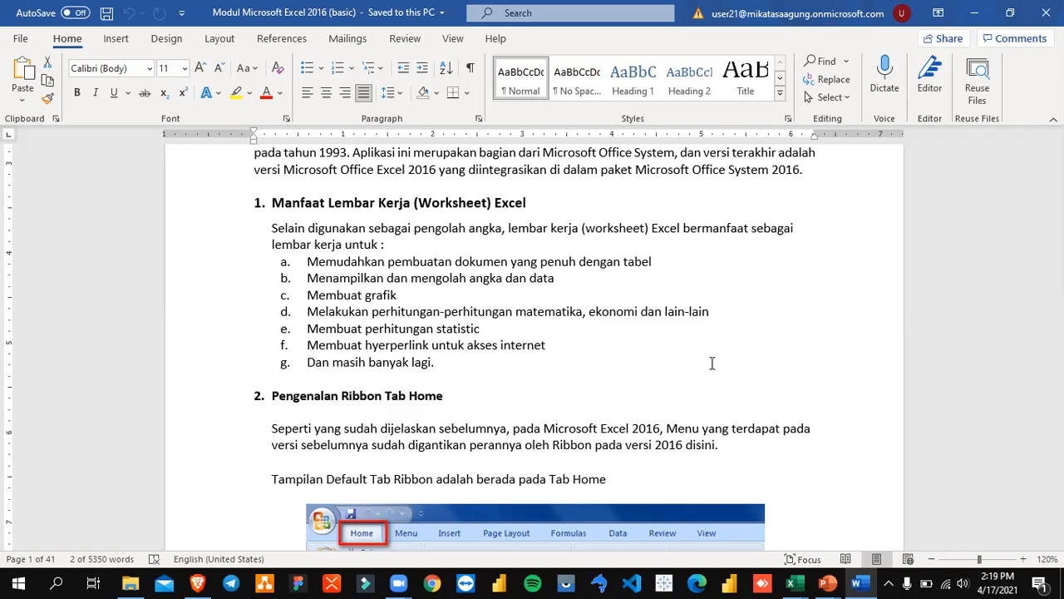
pyautogui.scroll(5, 732, 316)
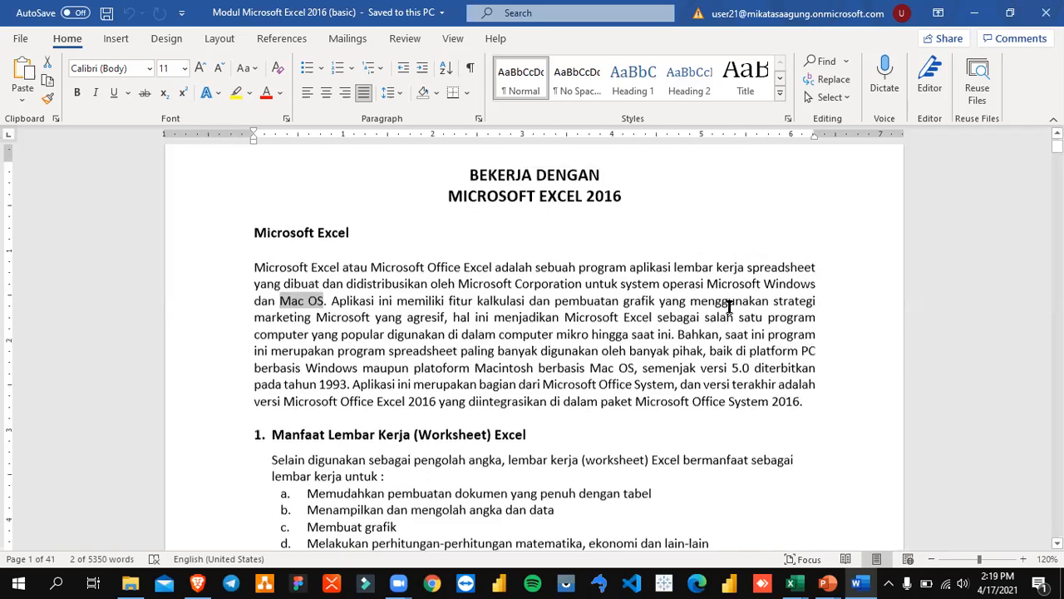
pyautogui.scroll(1, 729, 307)
pyautogui.scroll(-5, 730, 307)
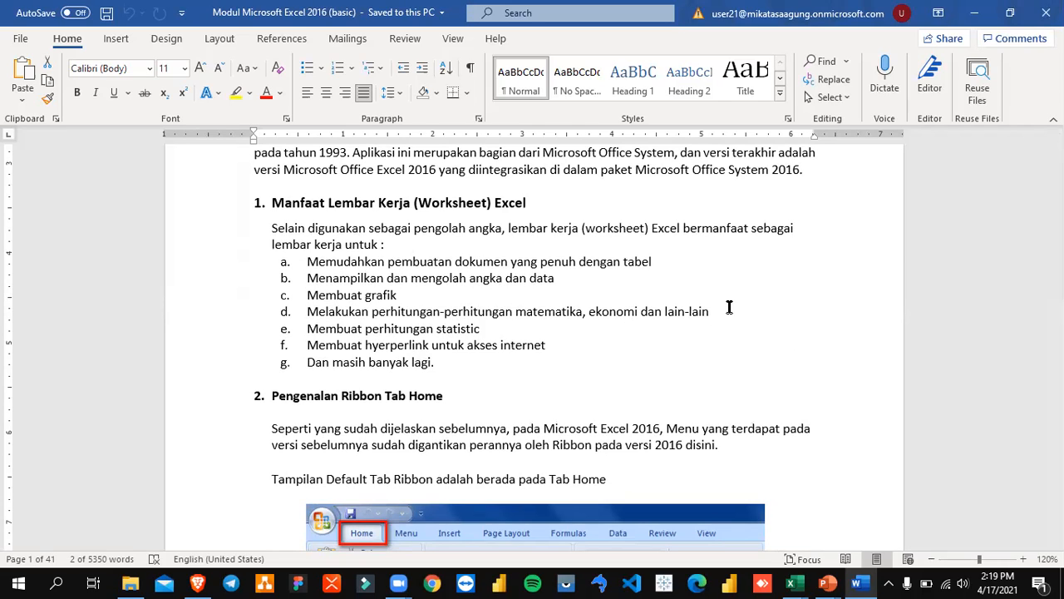
pyautogui.scroll(-3, 887, 377)
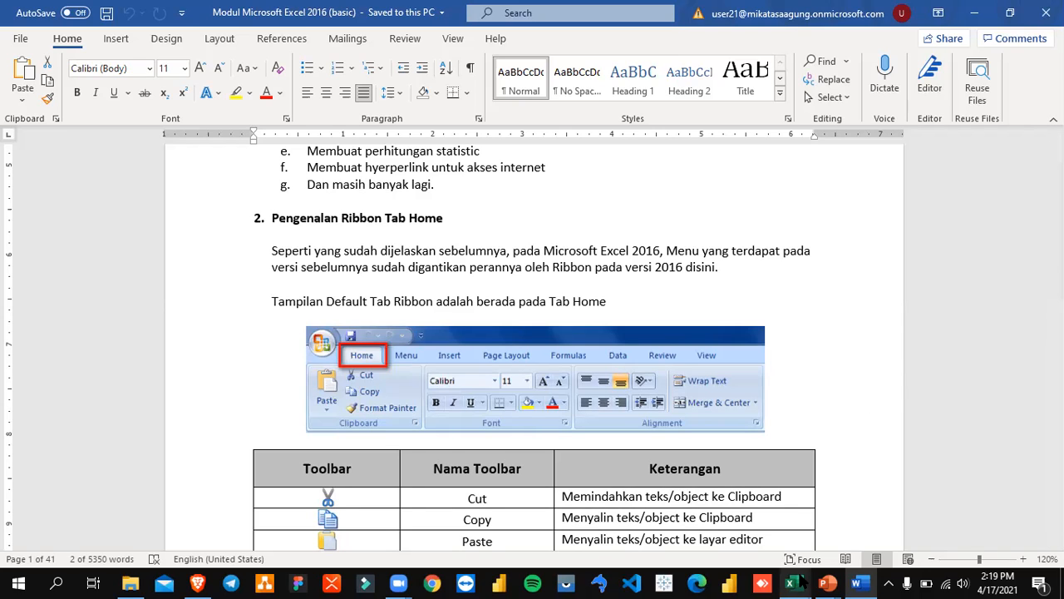
# - Switch back to the blank Book1 workbook in Excel
pyautogui.moveTo(799, 574)
pyautogui.click(836, 525)
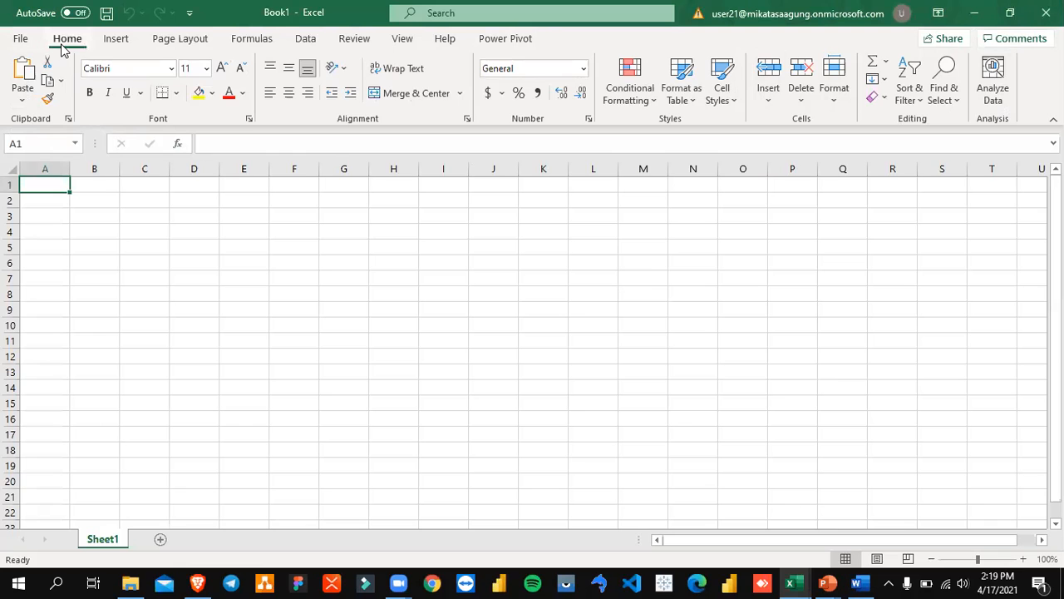
# - Examine the commands in each ribbon category from Insert through Power Pivot, ending back at the Home commands
pyautogui.click(118, 42)
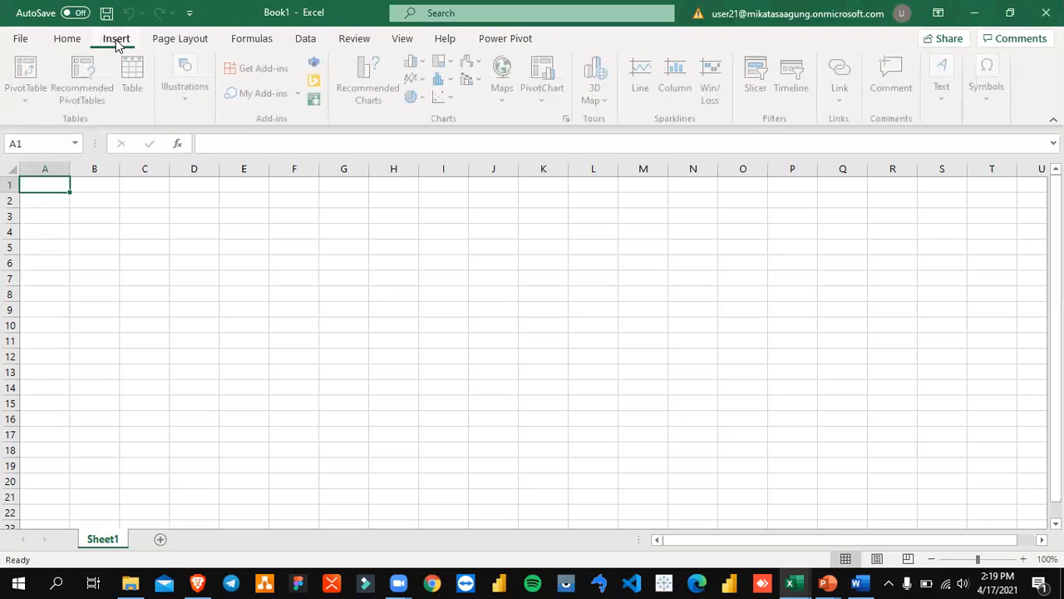
pyautogui.click(166, 40)
pyautogui.click(249, 40)
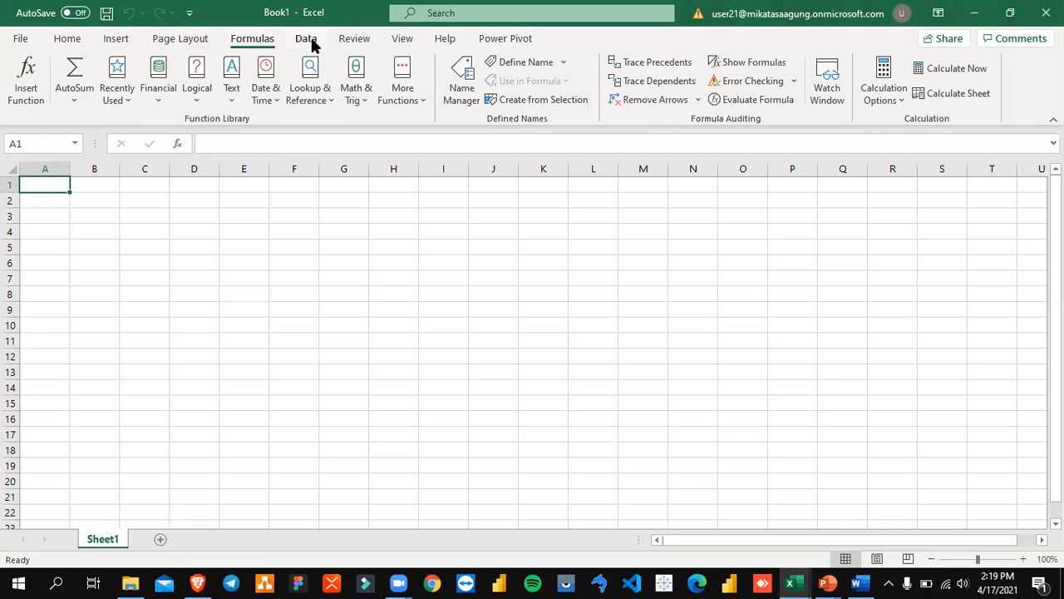
pyautogui.click(311, 44)
pyautogui.click(350, 39)
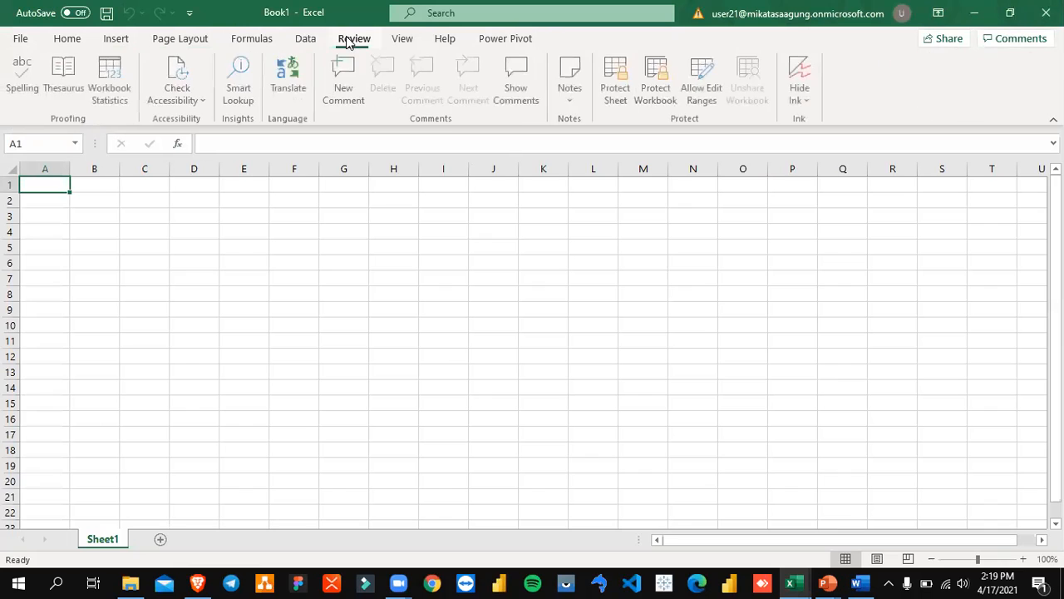
pyautogui.click(389, 43)
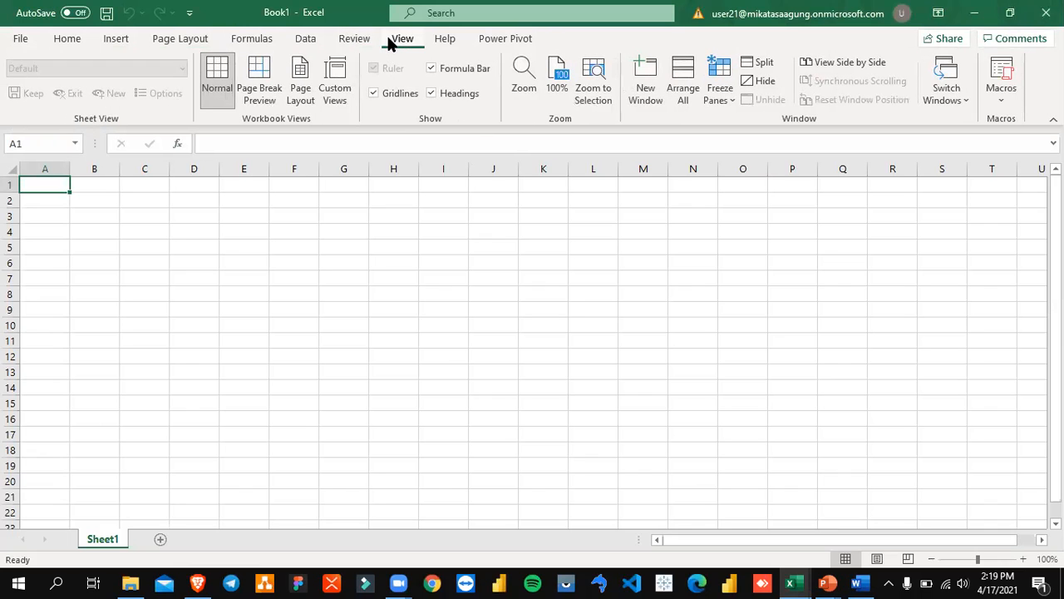
pyautogui.click(352, 41)
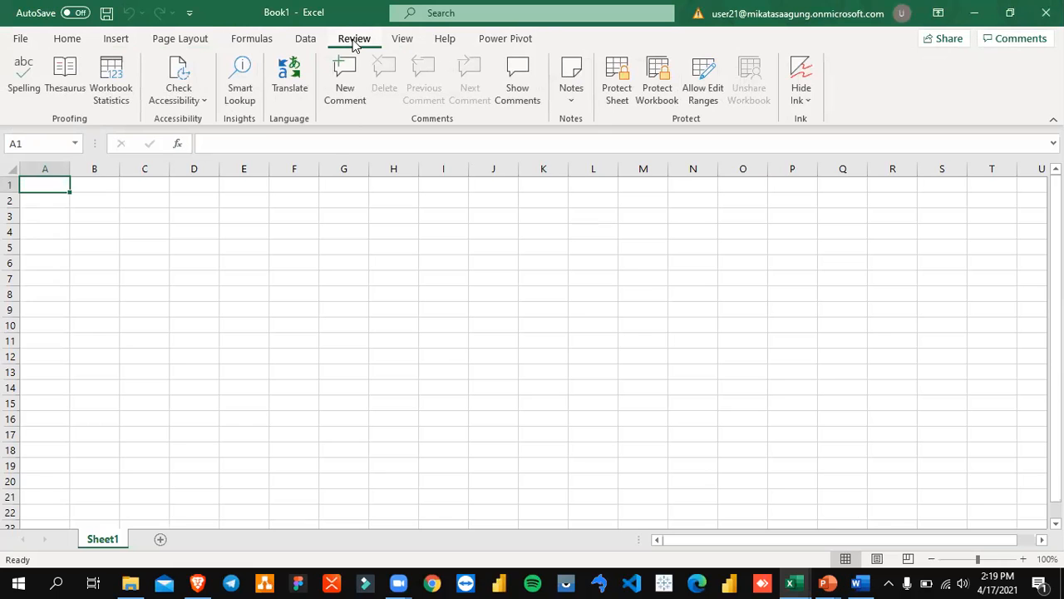
pyautogui.click(403, 45)
pyautogui.click(442, 44)
pyautogui.click(476, 41)
pyautogui.click(444, 41)
pyautogui.click(401, 41)
pyautogui.click(356, 45)
pyautogui.click(305, 42)
pyautogui.click(248, 42)
pyautogui.click(176, 44)
pyautogui.click(116, 43)
pyautogui.click(77, 46)
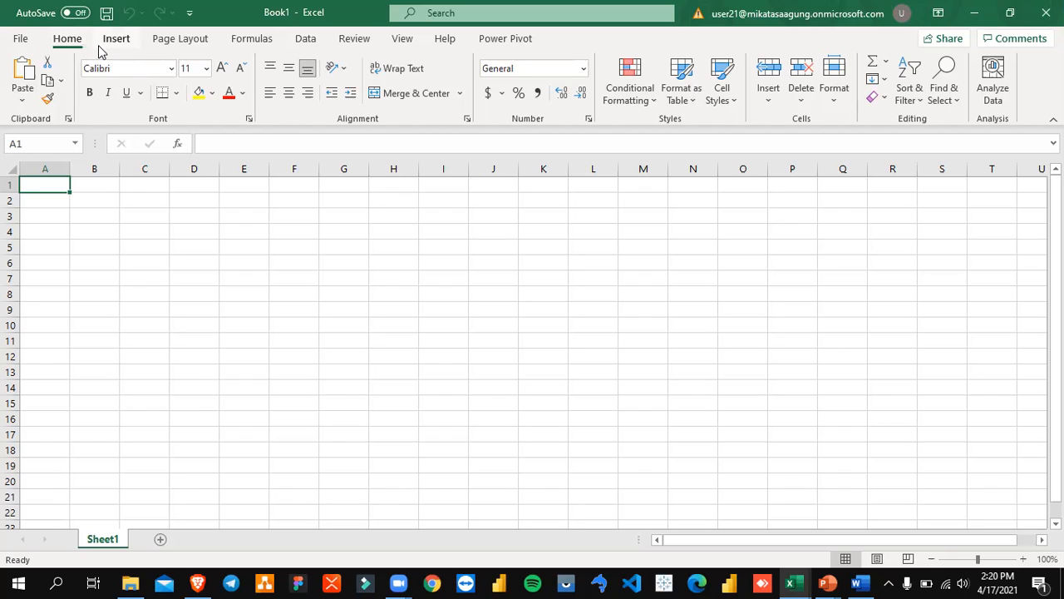
pyautogui.click(98, 47)
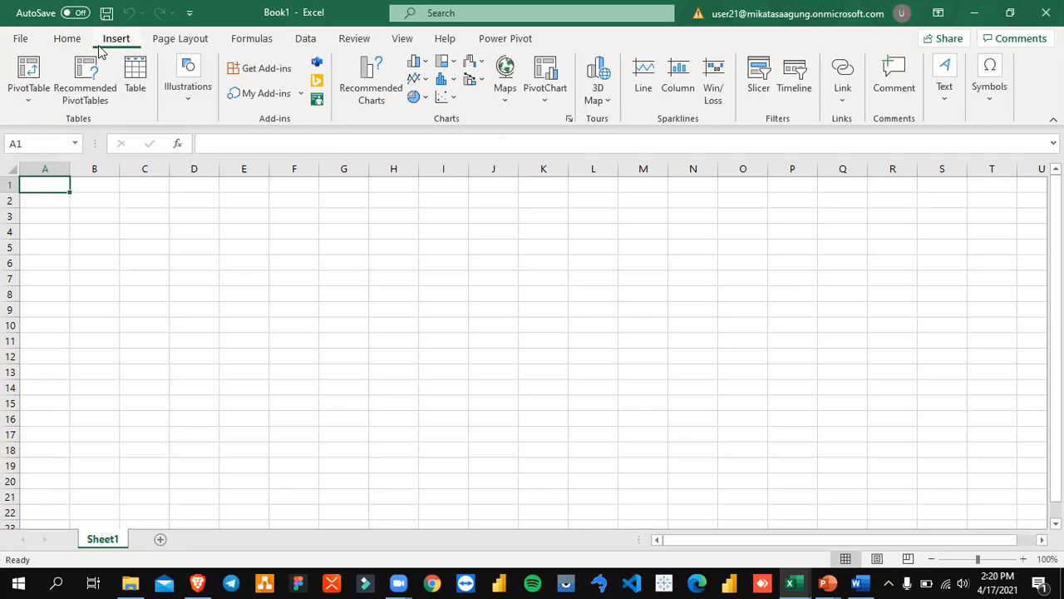
pyautogui.click(173, 42)
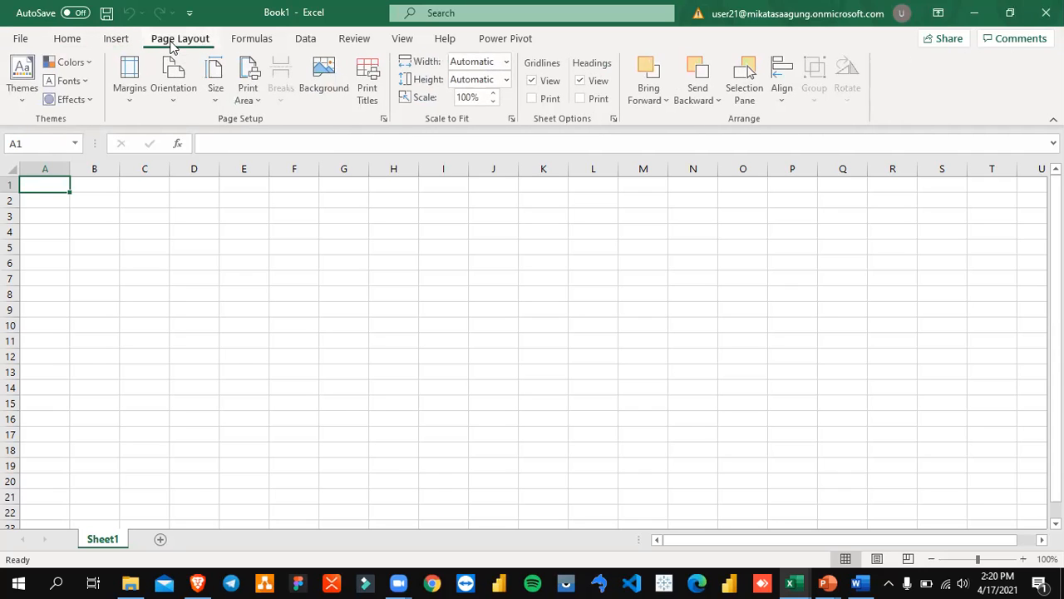
pyautogui.click(248, 41)
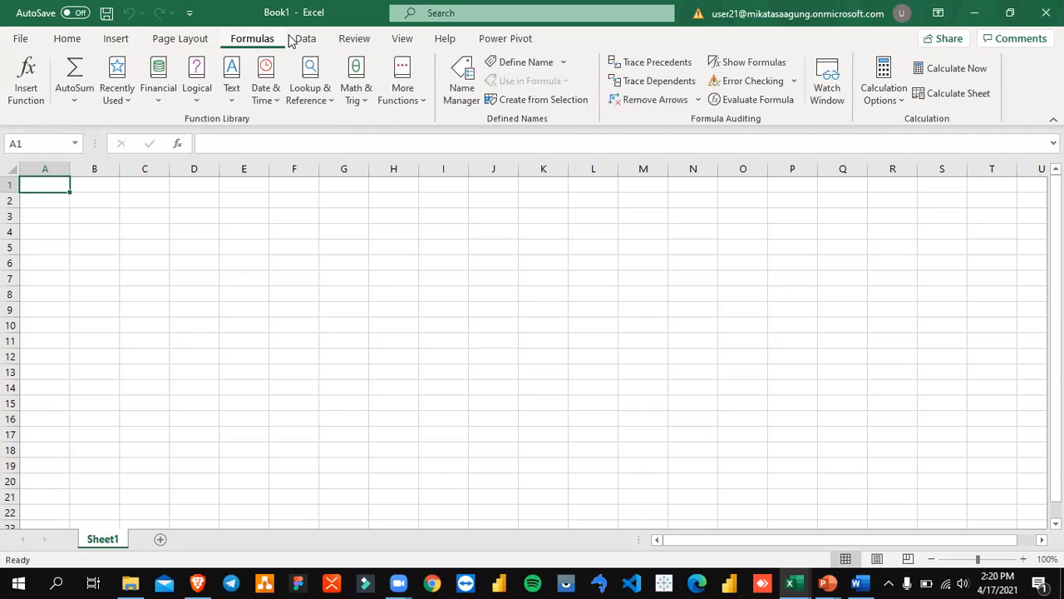
pyautogui.click(502, 43)
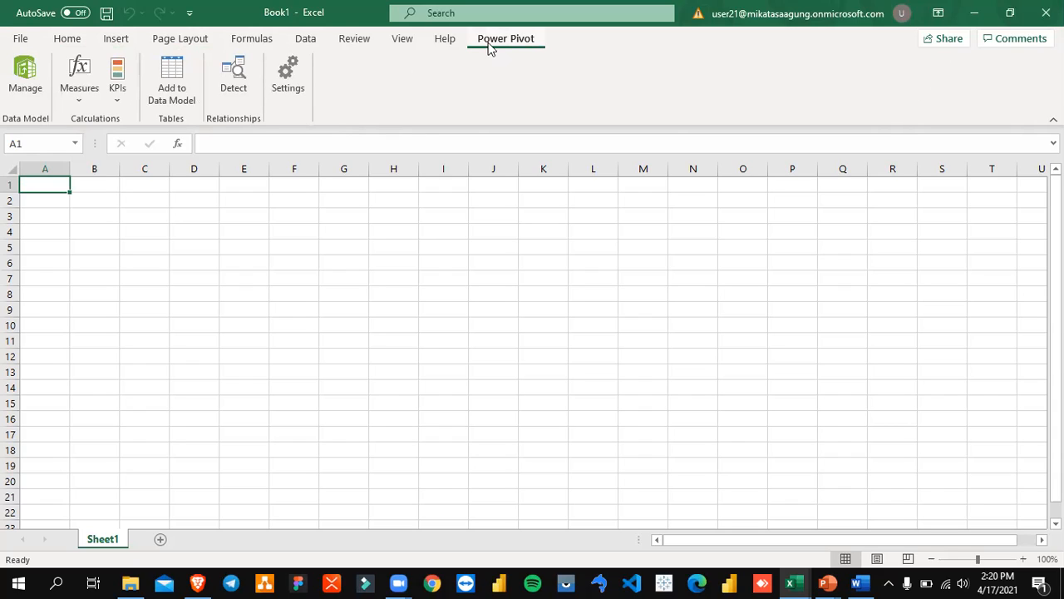
pyautogui.click(349, 43)
pyautogui.click(51, 41)
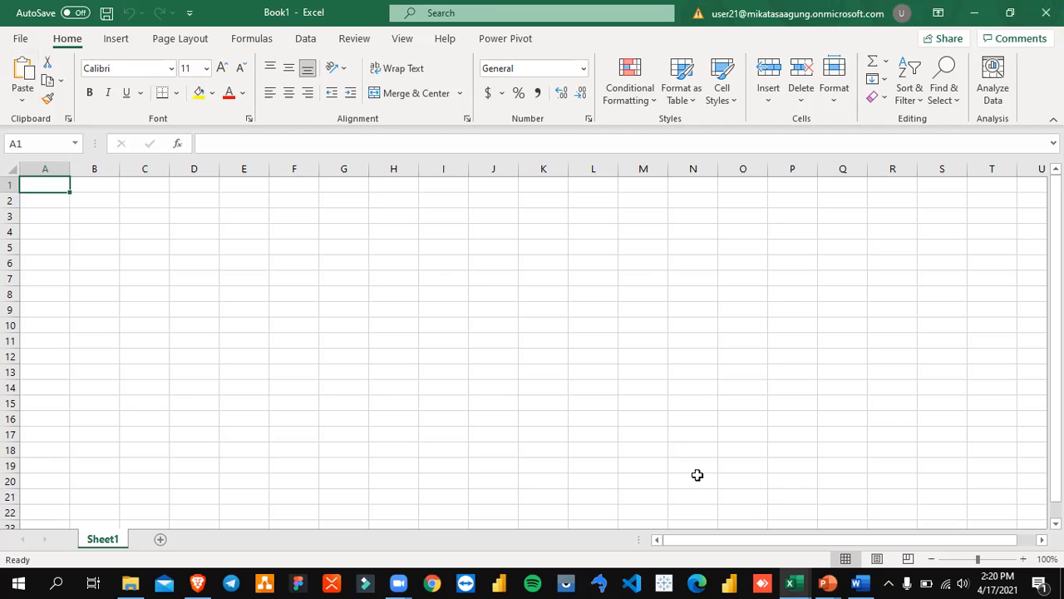
# - Switch to the Word module and review the table of Home toolbar commands from Cut to Bold
pyautogui.click(859, 583)
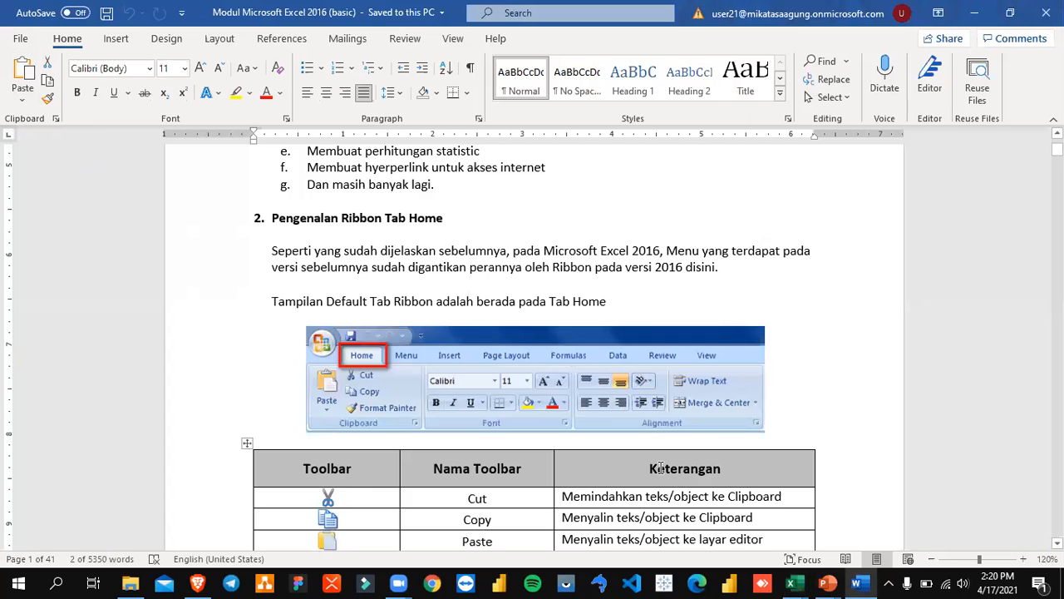
pyautogui.scroll(-3, 661, 468)
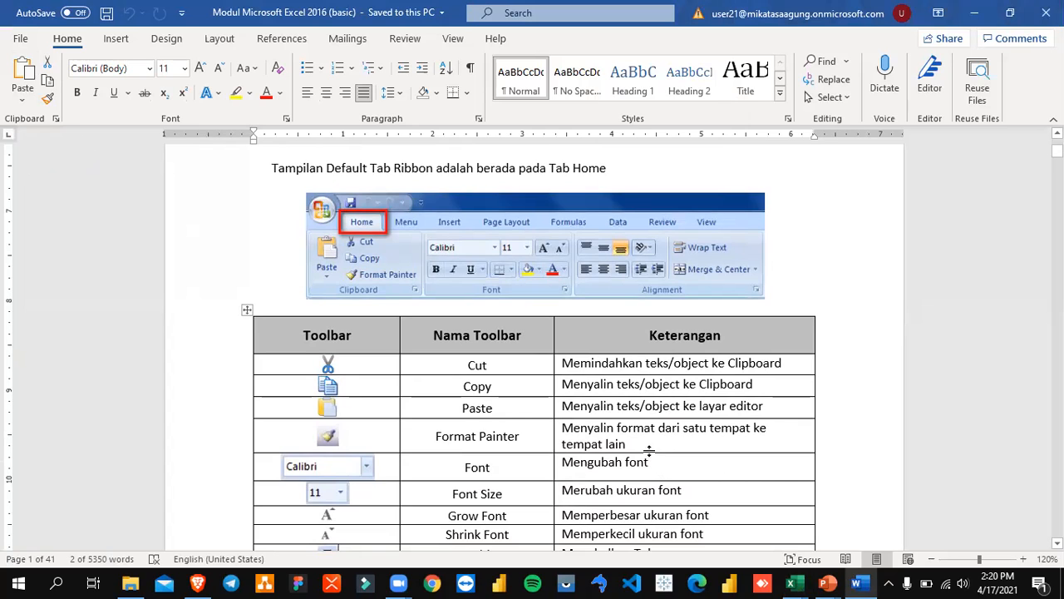
pyautogui.scroll(-2, 658, 445)
pyautogui.scroll(1, 656, 446)
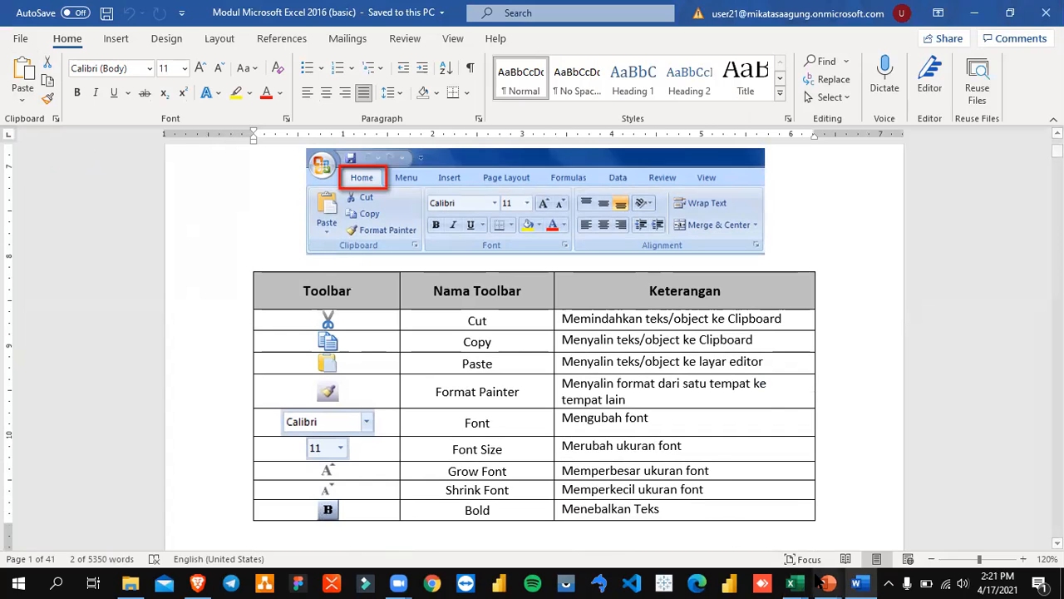
# - Switch back to the Book1 workbook in Excel and enter "Training Excel Basic" in cell A1
pyautogui.moveTo(794, 582)
pyautogui.click(873, 515)
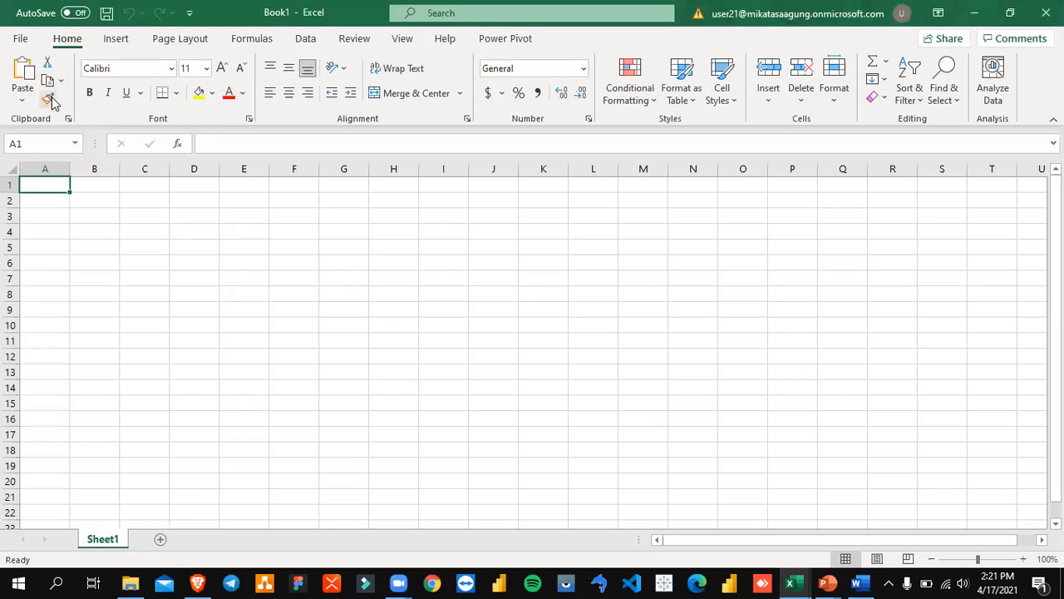
pyautogui.click(292, 264)
pyautogui.click(46, 188)
pyautogui.write('Training Excel Basic')
pyautogui.press('Return')
pyautogui.press('Up')
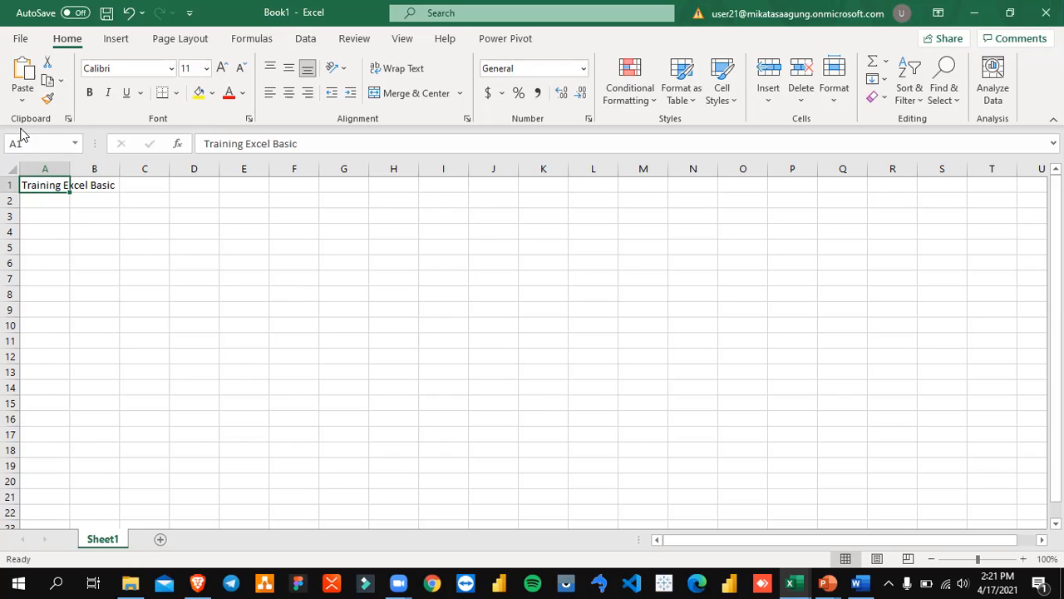
# - Copy the text in cell A1 and paste it into cell F1
pyautogui.click(308, 182)
pyautogui.click(41, 188)
pyautogui.click(47, 81)
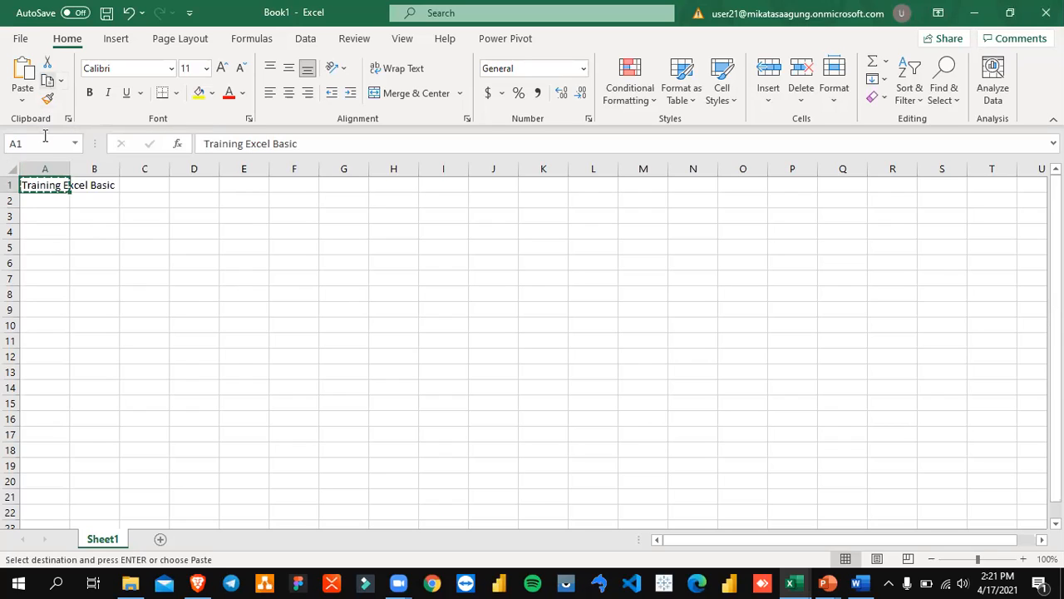
pyautogui.click(292, 183)
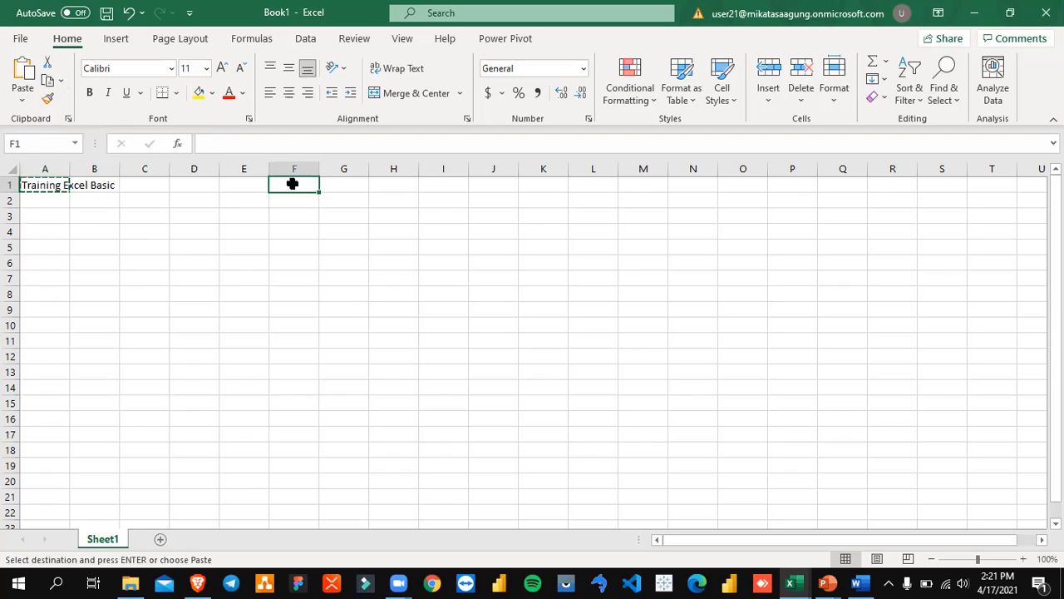
pyautogui.click(60, 82)
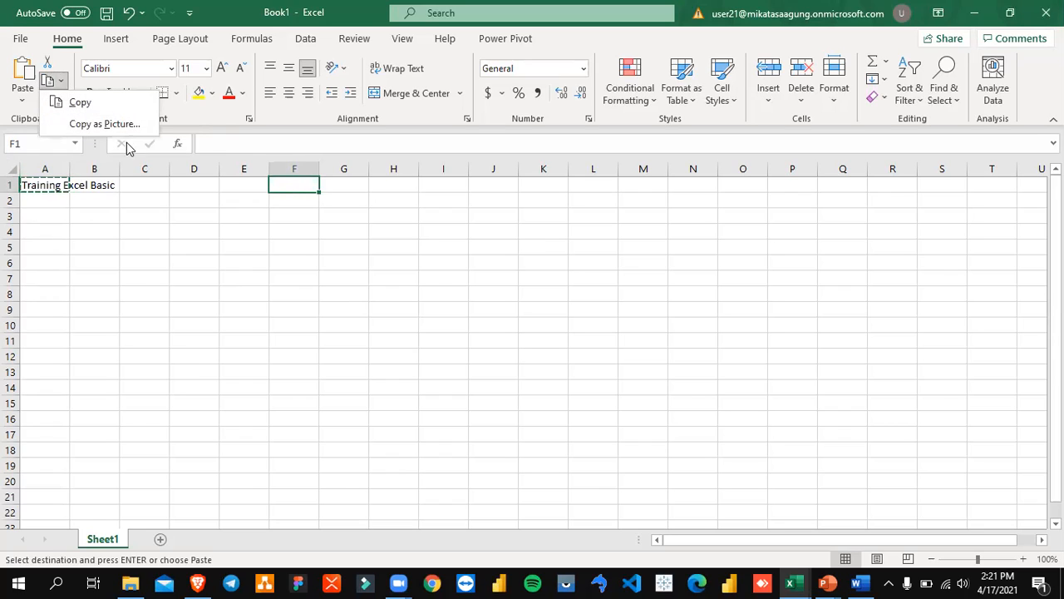
pyautogui.click(277, 185)
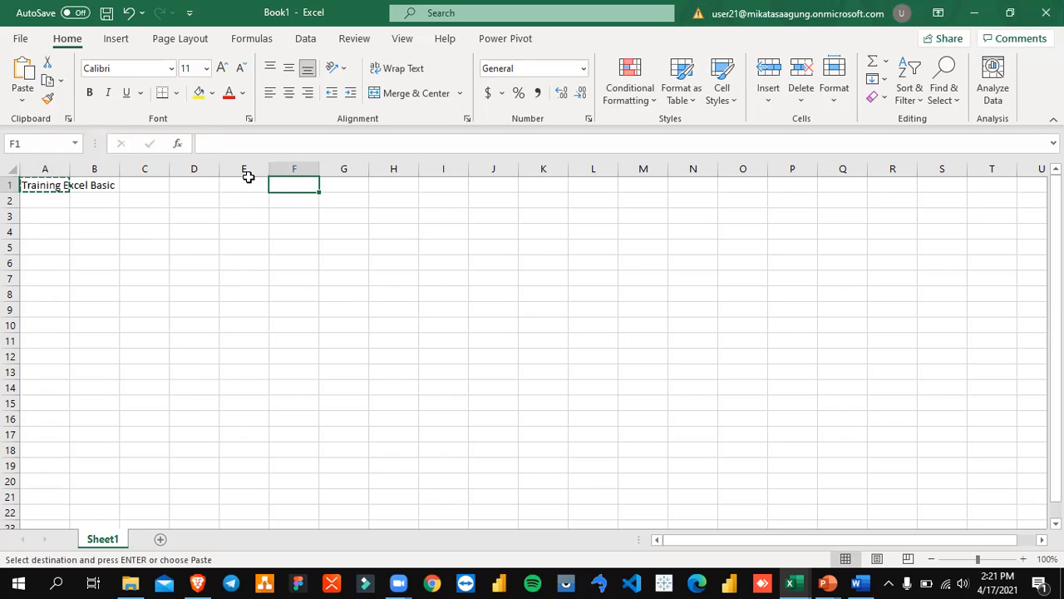
pyautogui.click(23, 73)
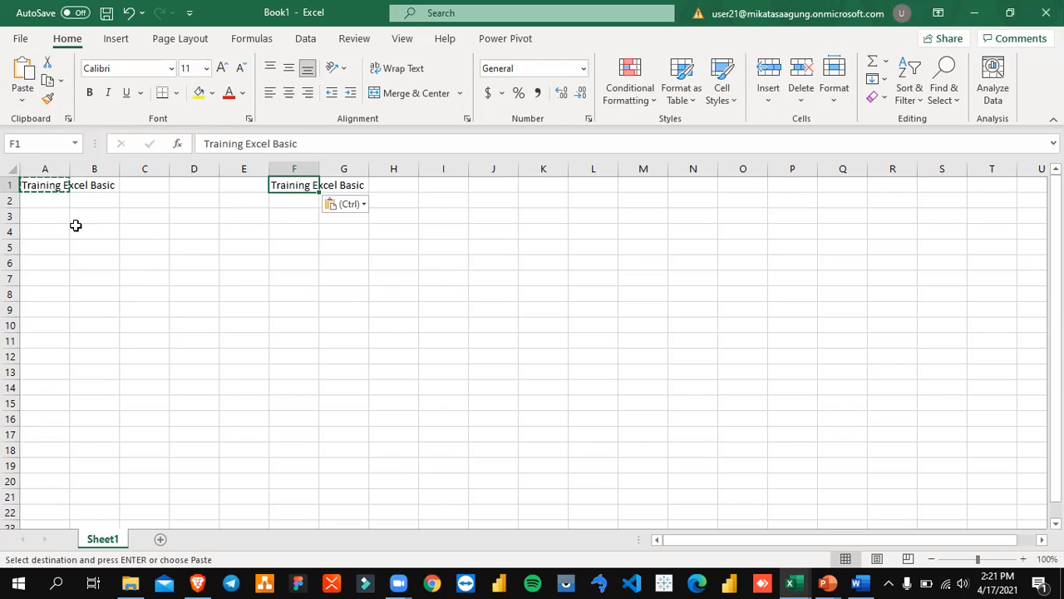
# - End the copy mode and clear the pasted text from cell F1
pyautogui.press('Escape')
pyautogui.click(288, 218)
pyautogui.click(297, 186)
pyautogui.press('Delete')
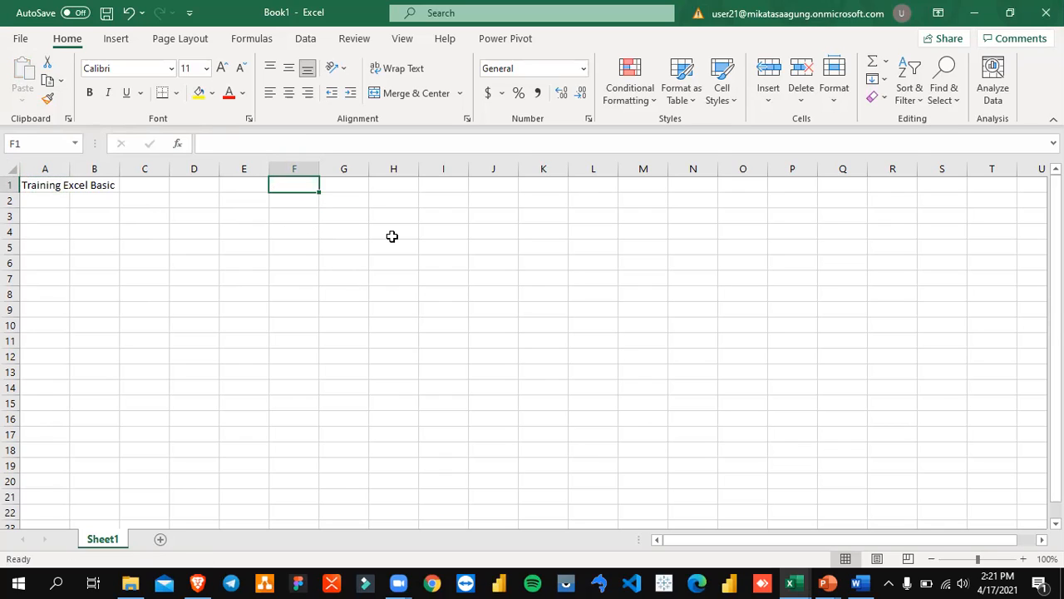
# - Copy cell A1 to cell F1 once more and delete the pasted copy from F1
pyautogui.click(40, 186)
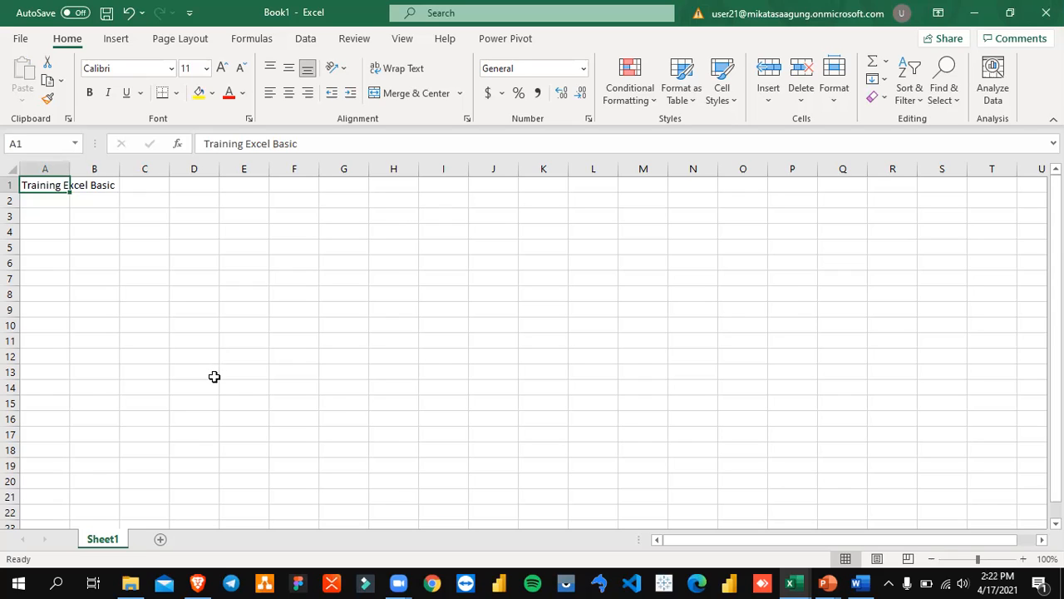
pyautogui.hotkey('ctrl', 'c')
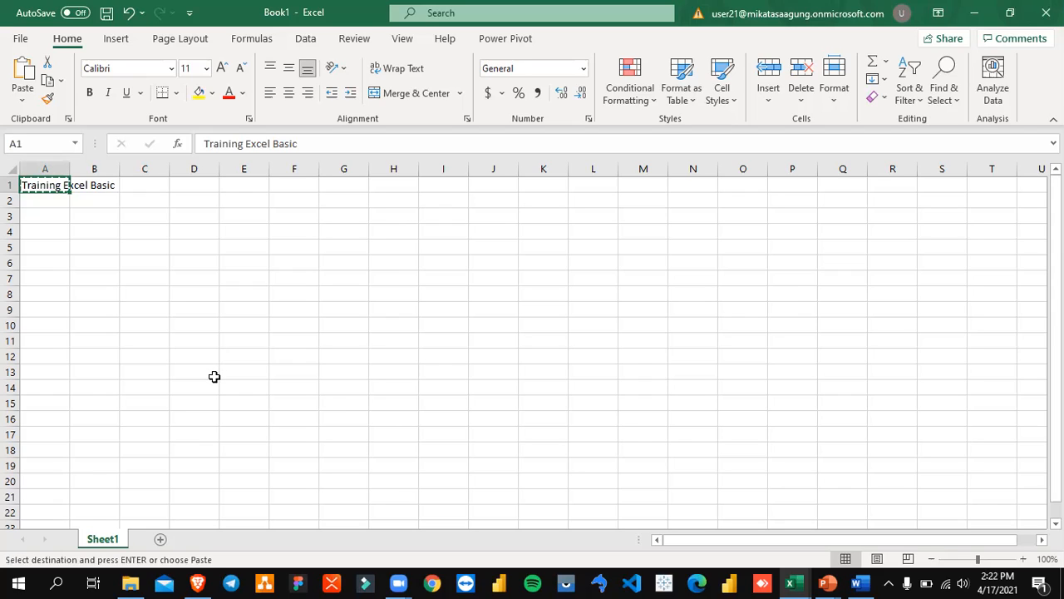
pyautogui.click(304, 179)
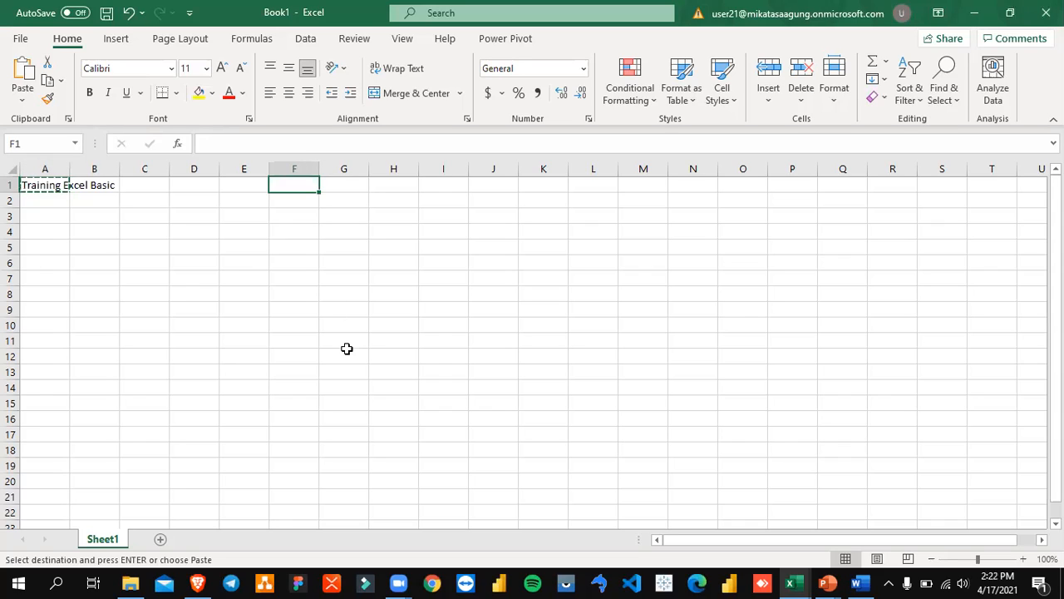
pyautogui.hotkey('ctrl', 'v')
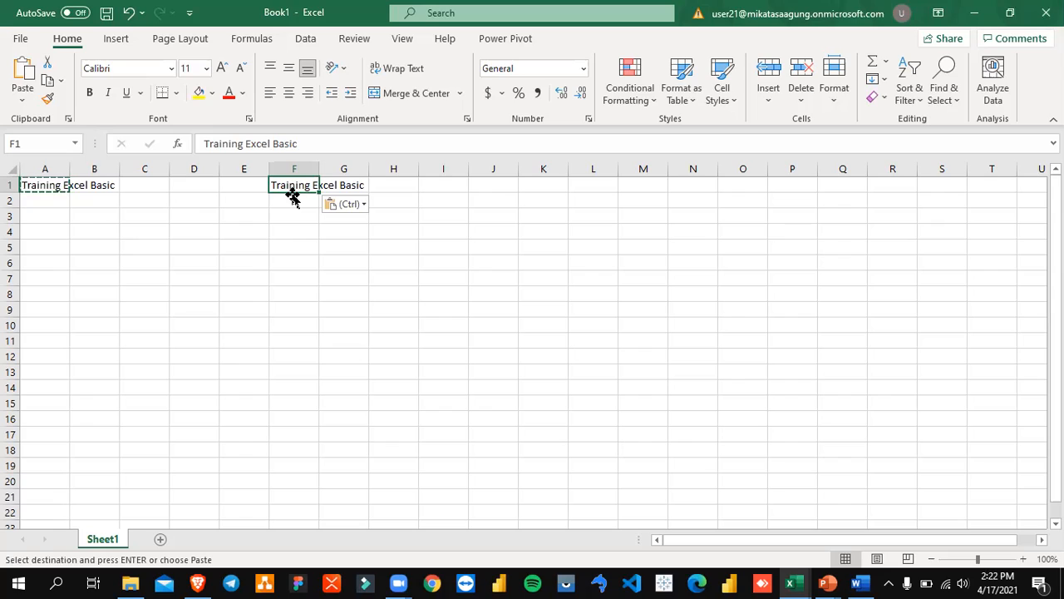
pyautogui.press('Delete')
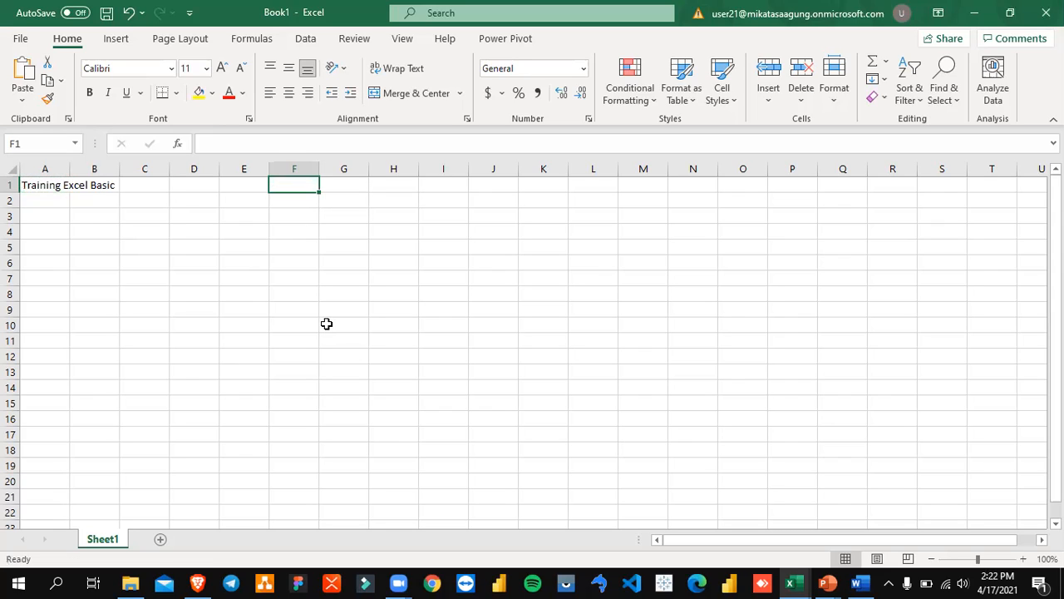
# - Cut the text "Training Excel Basic" from cell A1 and paste it into cell F1
pyautogui.click(30, 183)
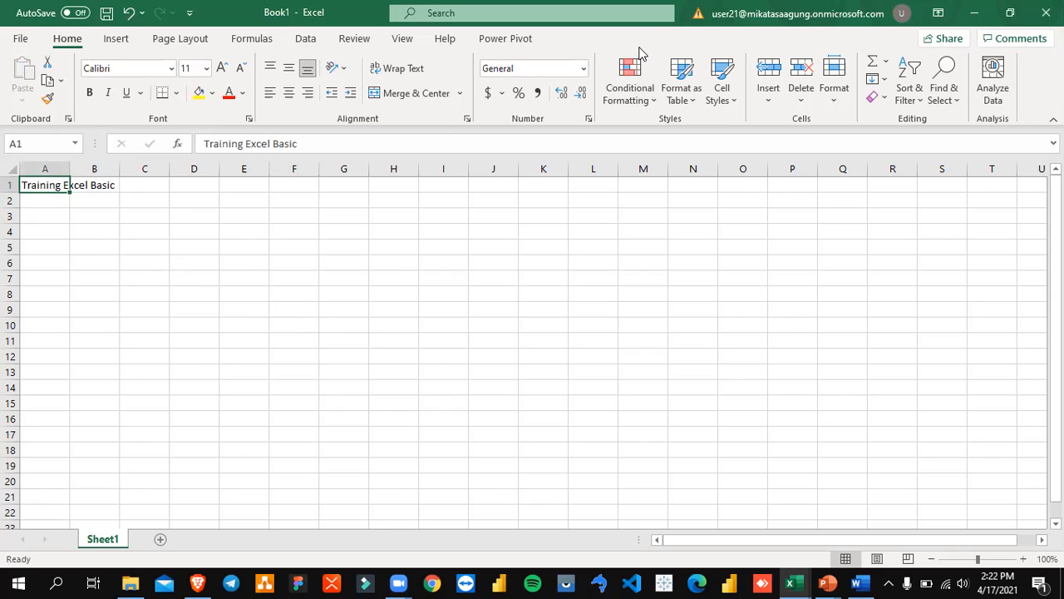
pyautogui.click(305, 186)
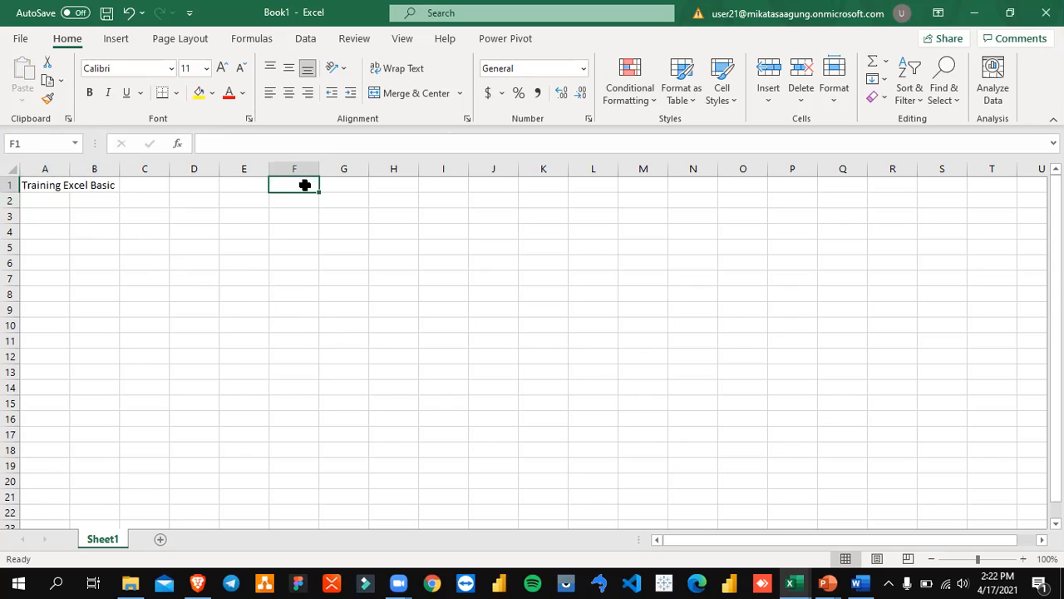
pyautogui.click(40, 185)
pyautogui.click(300, 183)
pyautogui.click(46, 184)
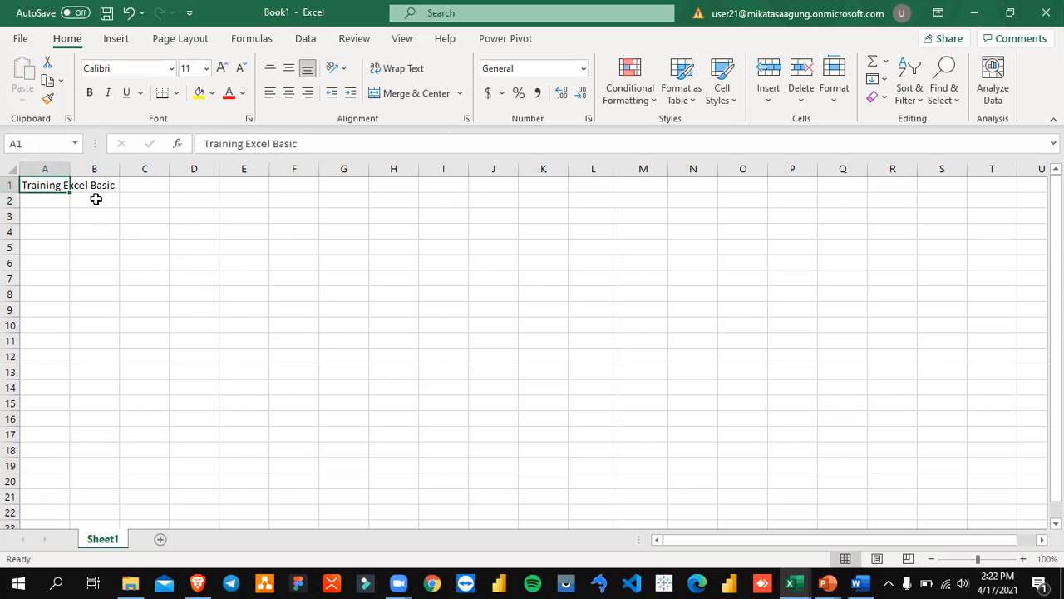
pyautogui.click(48, 72)
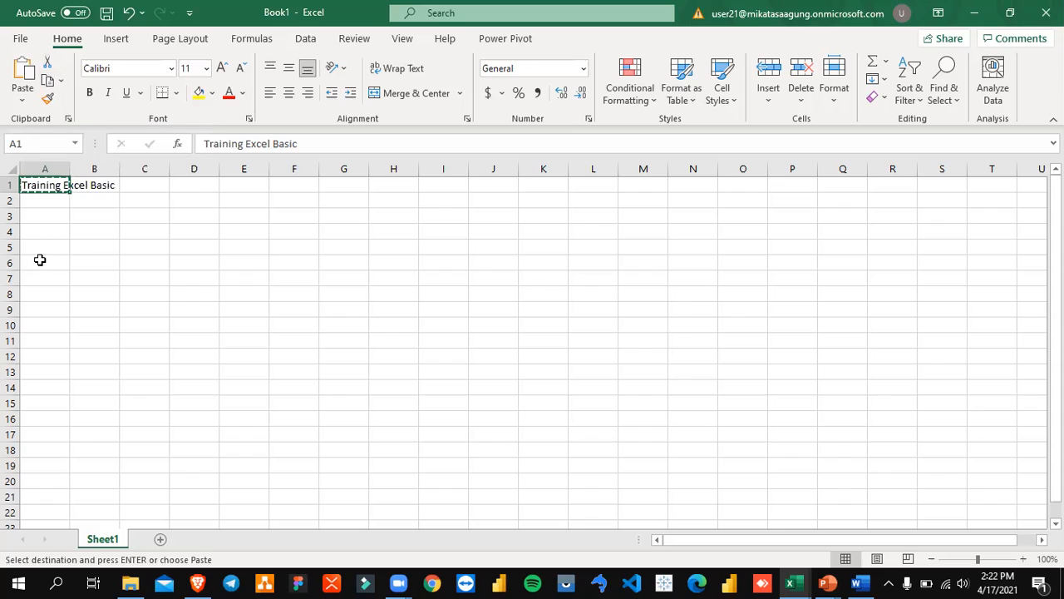
pyautogui.click(291, 184)
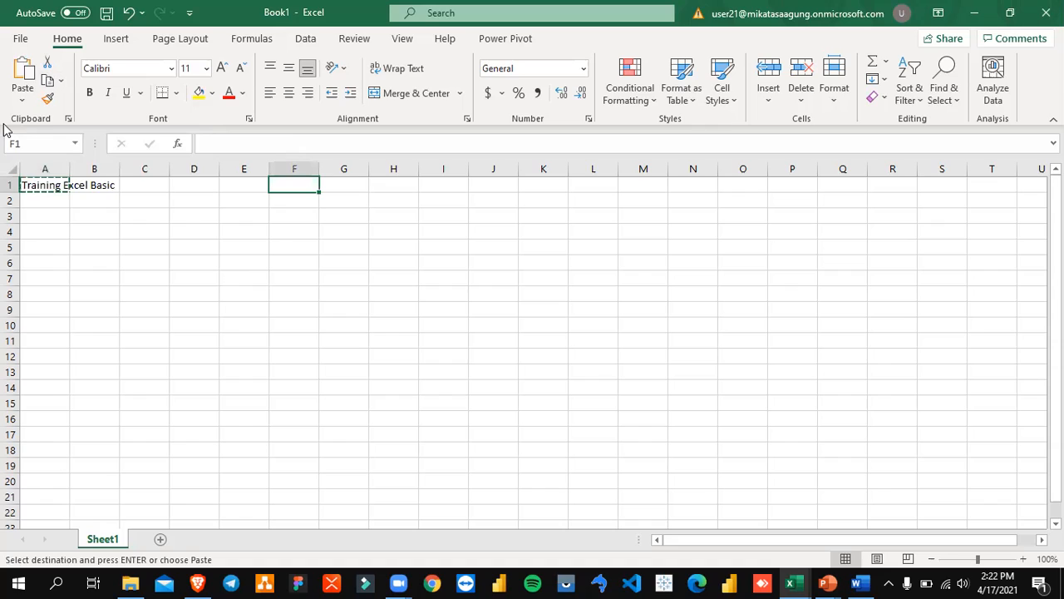
pyautogui.click(23, 73)
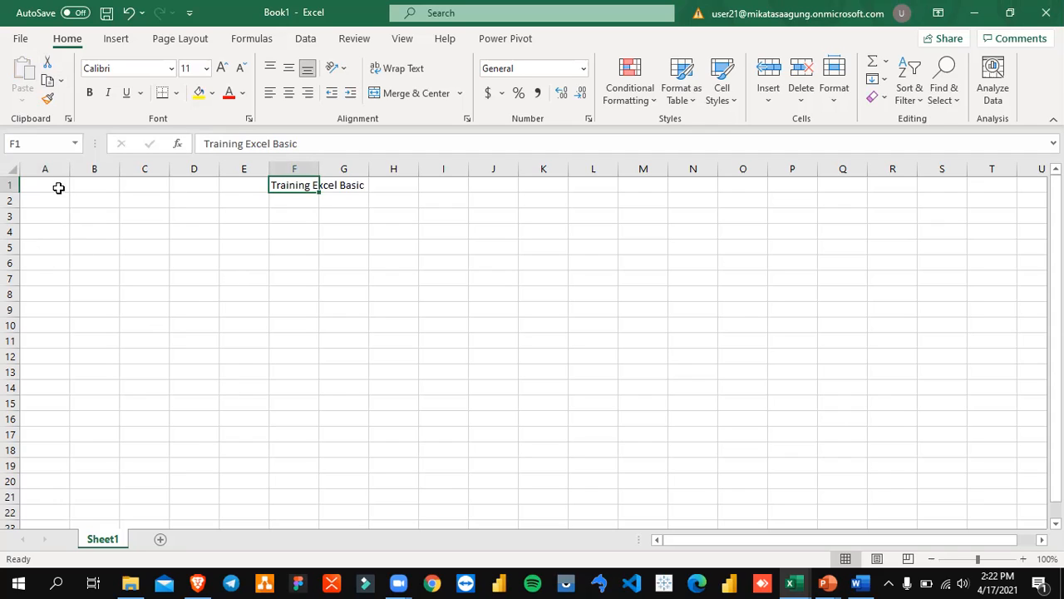
# - Undo moving the text to F1, cancel the pending cut and reselect cell A1
pyautogui.hotkey('ctrl', 'z')
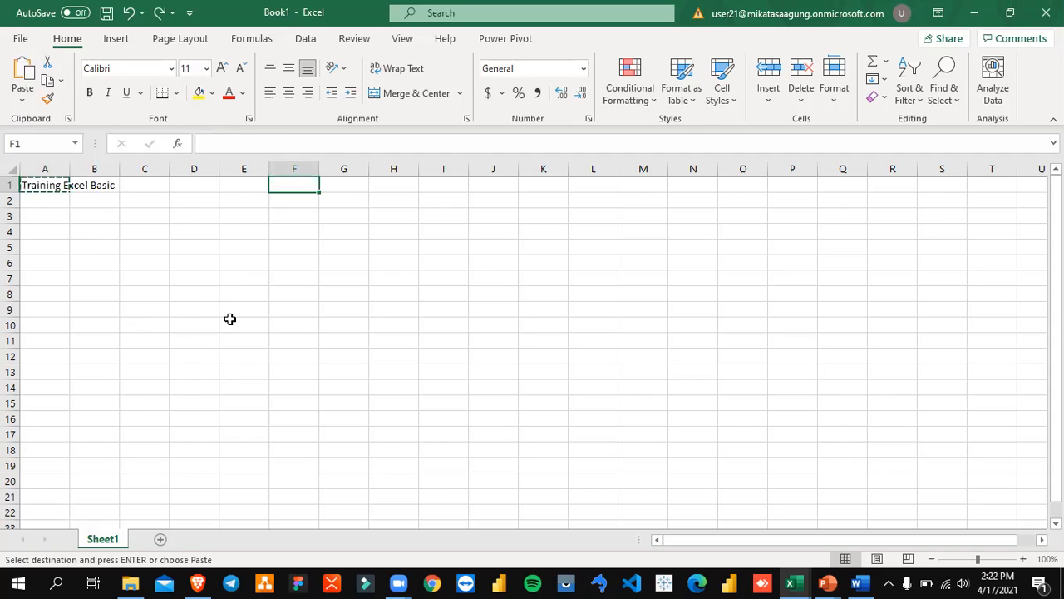
pyautogui.press('Escape')
pyautogui.click(137, 276)
pyautogui.click(45, 178)
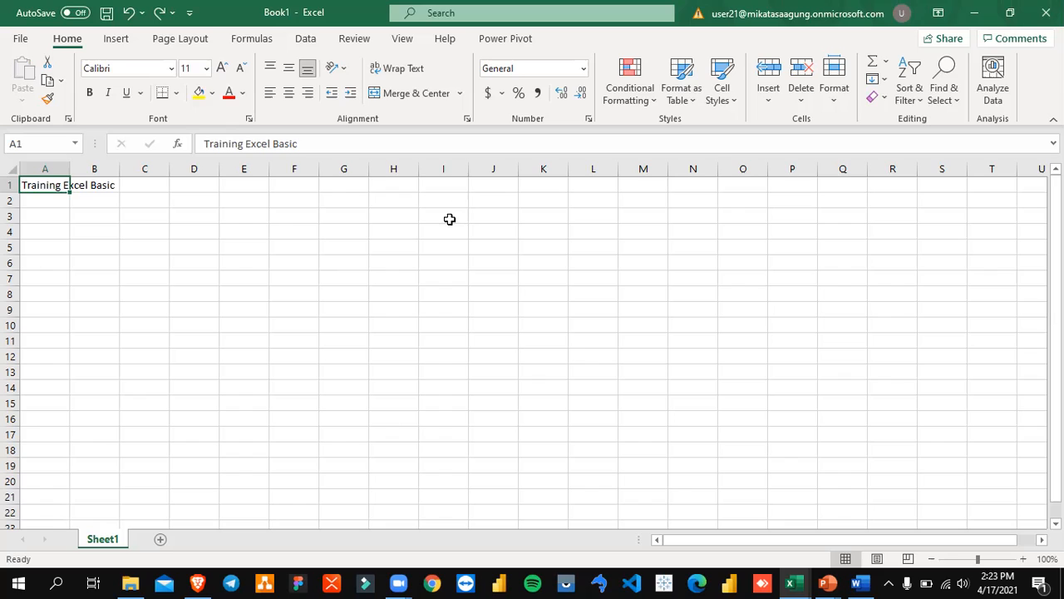
# - Enter the text "Ctrl+c" in cell I1 and "Ctrl+V" in cell I2
pyautogui.click(459, 183)
pyautogui.write('Ctr')
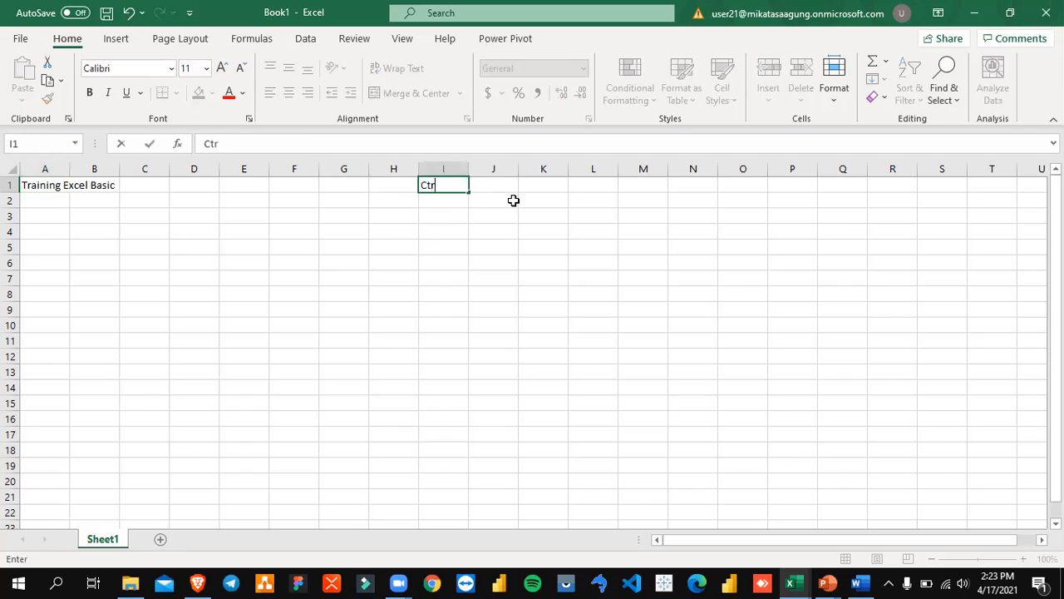
pyautogui.write('l+c')
pyautogui.press('Return')
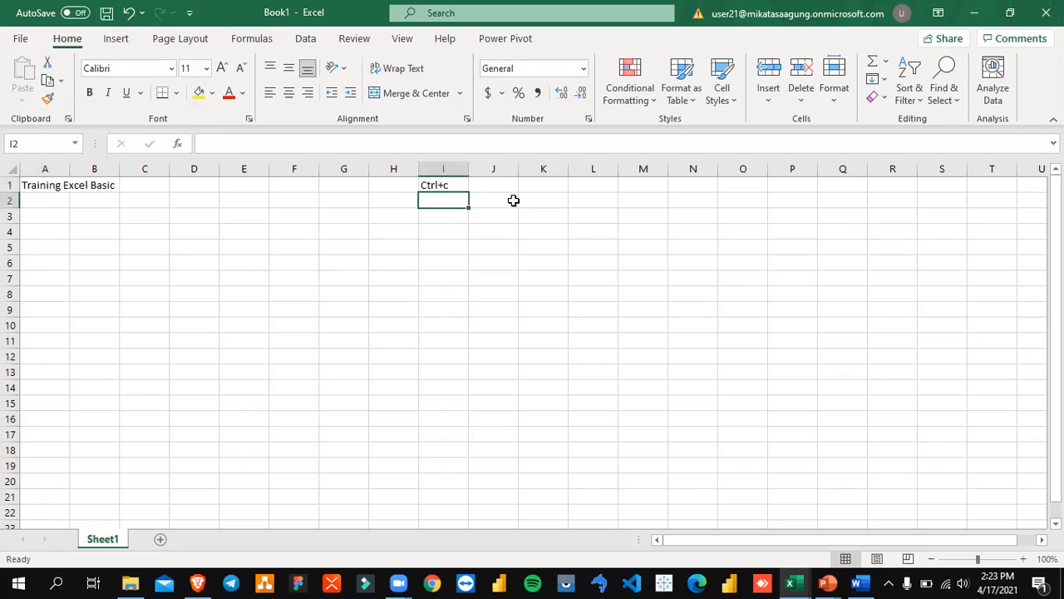
pyautogui.write('Ctrl')
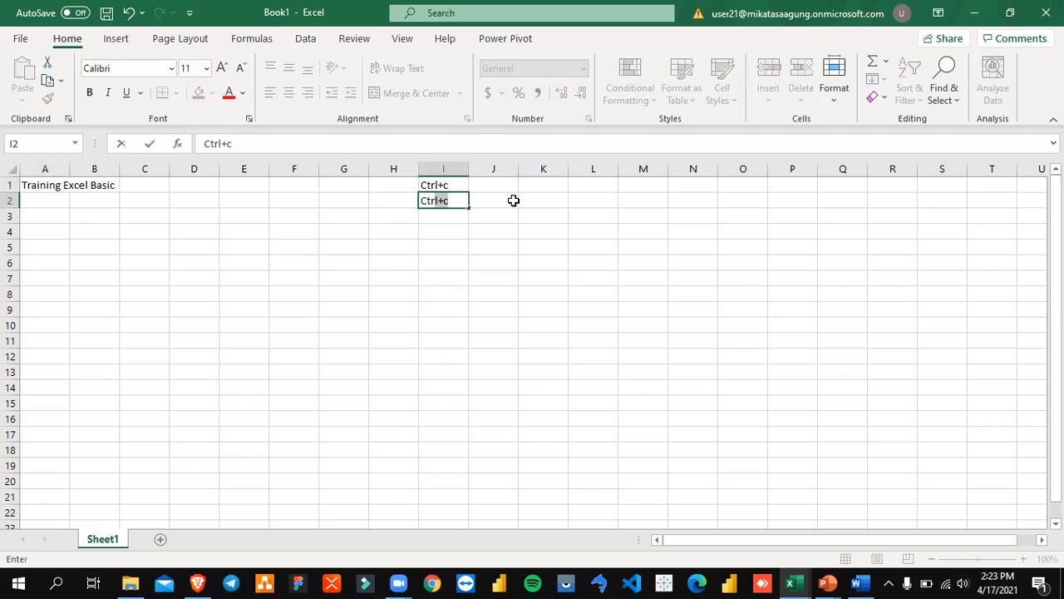
pyautogui.write('+')
pyautogui.write('c')
pyautogui.press('BackSpace')
pyautogui.write('V')
pyautogui.press('Return')
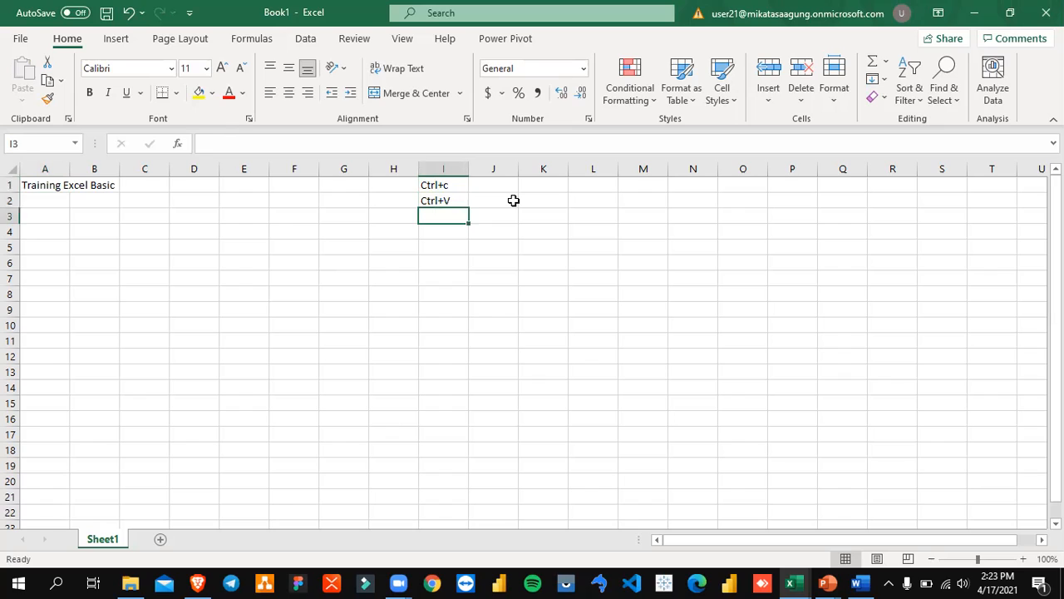
# - Correct the text in cell I1 to "Ctrl+C" and enter "Ctrl+X" in cell I3
pyautogui.press('Up')
pyautogui.press('Up')
pyautogui.press('F2')
pyautogui.press('BackSpace')
pyautogui.write('C')
pyautogui.press('Return')
pyautogui.press('Return')
pyautogui.write('Ct')
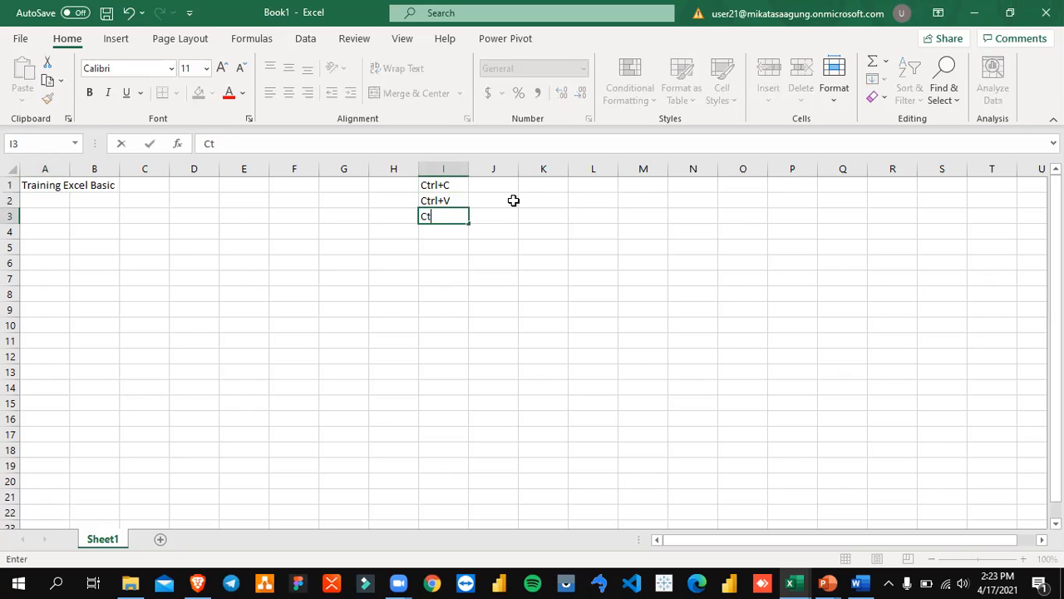
pyautogui.write('rl+X')
pyautogui.hotkey('ctrl', 'Return')
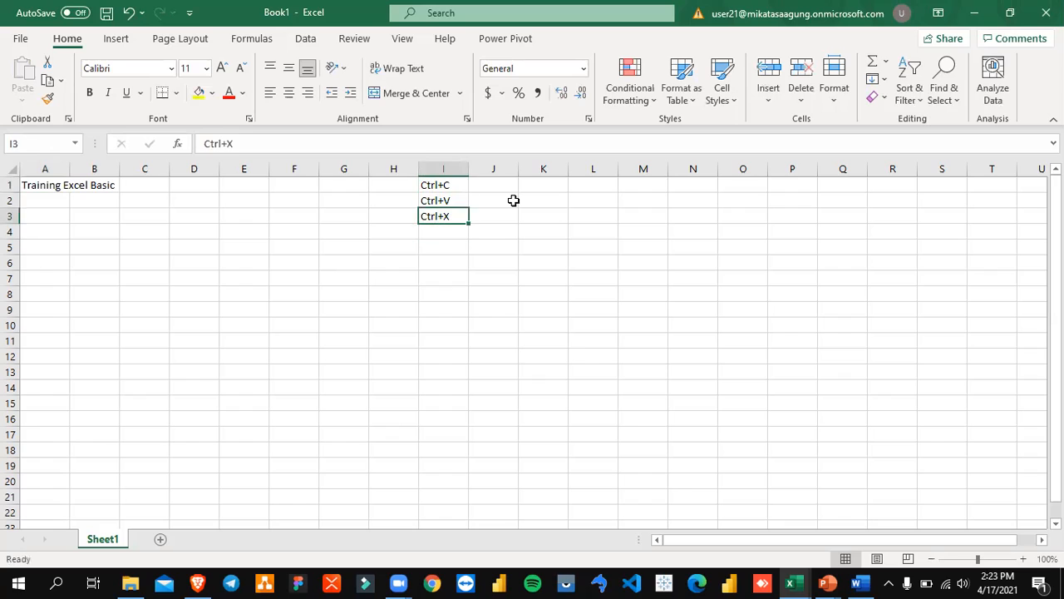
# - Cut the text "Training Excel Basic" from cell A1 and paste it into cell F1
pyautogui.press('Up')
pyautogui.press('Up')
pyautogui.press('Left')
pyautogui.press('Left')
pyautogui.press('Home')
pyautogui.hotkey('ctrl', 'c')
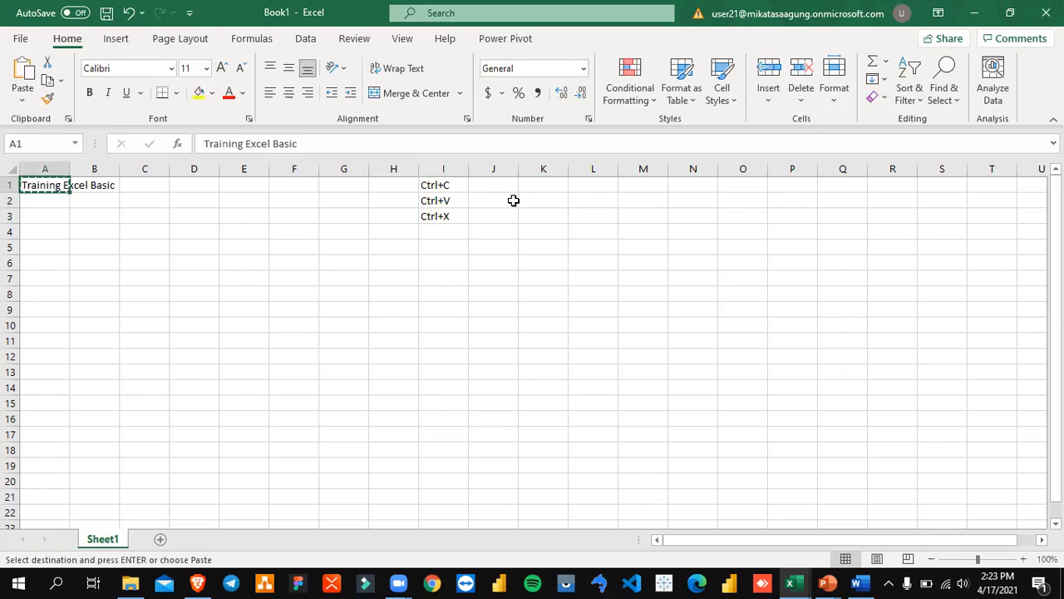
pyautogui.press('Right')
pyautogui.press('Right')
pyautogui.press('Right')
pyautogui.press('Right')
pyautogui.press('Right')
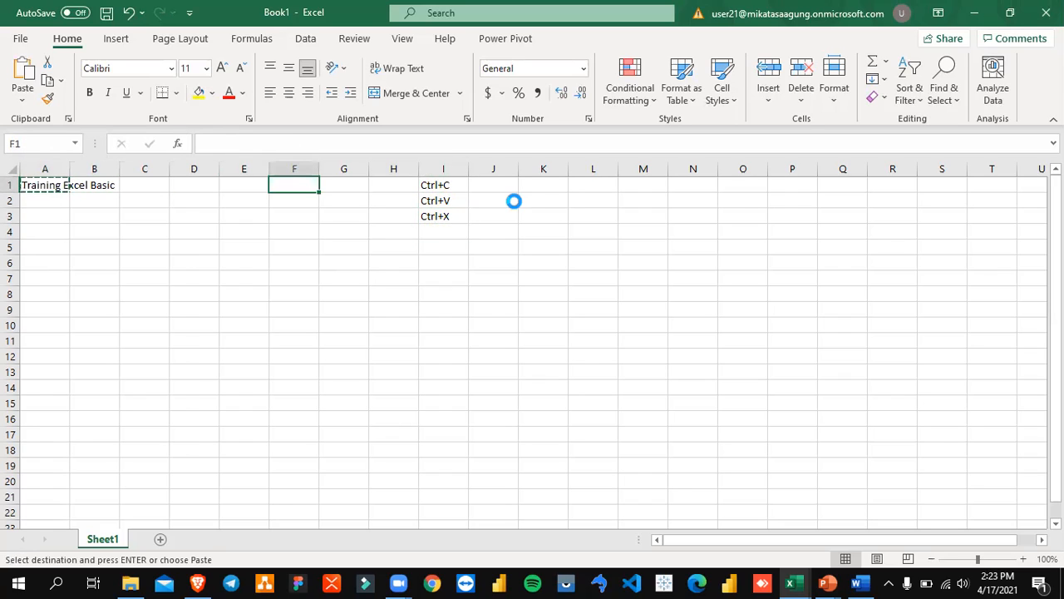
pyautogui.hotkey('ctrl', 'v')
# - Label the shortcuts in column J by entering "Copy" in J1, "Paste" in J2 and "Cut" in J3
pyautogui.press('Right')
pyautogui.press('Right')
pyautogui.press('Right')
pyautogui.press('Down')
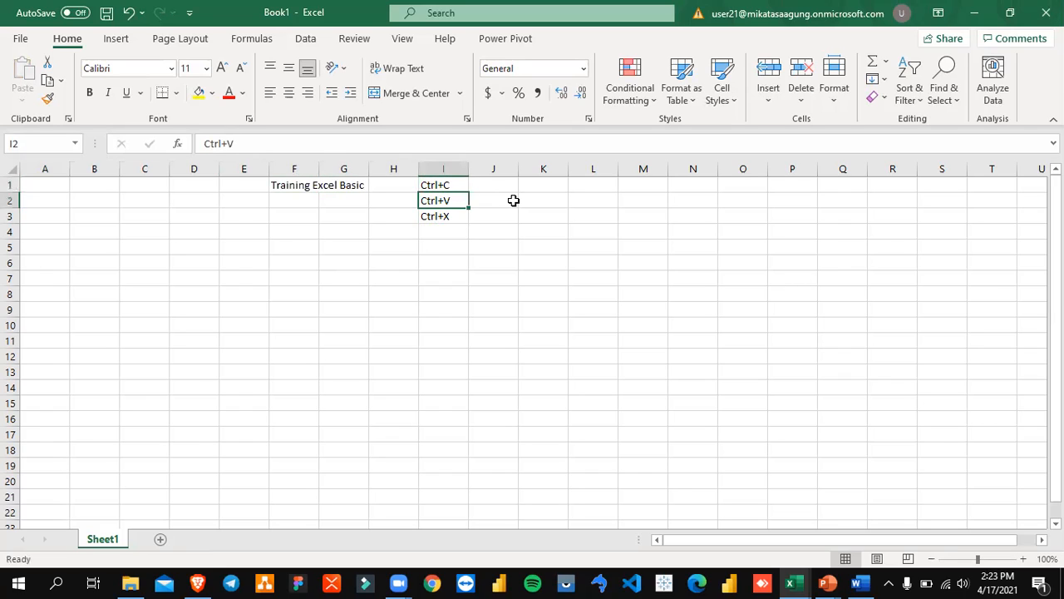
pyautogui.press('Right')
pyautogui.press('Up')
pyautogui.write('C')
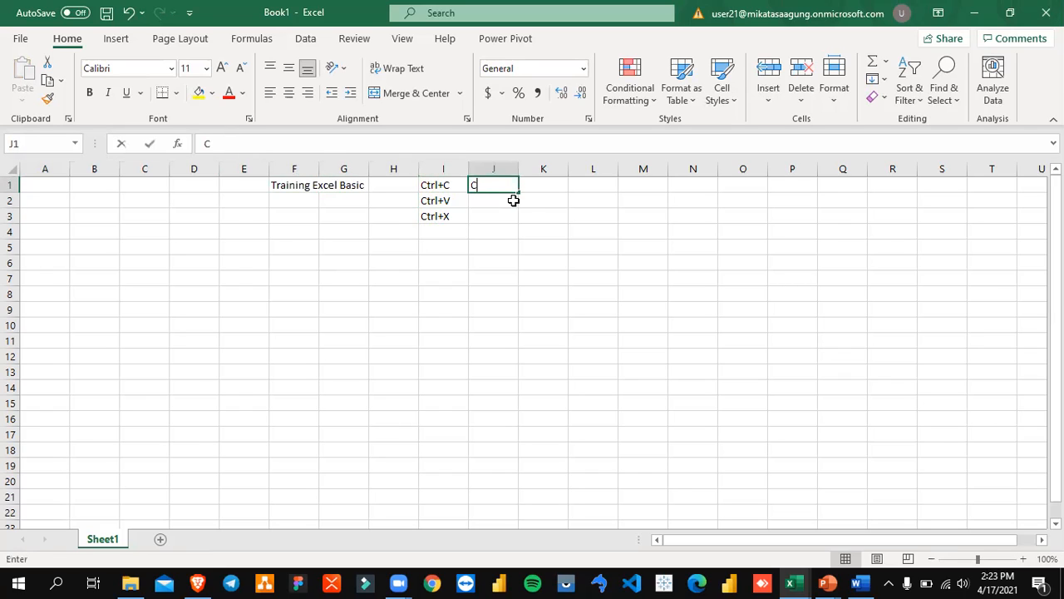
pyautogui.write('opy')
pyautogui.press('Return')
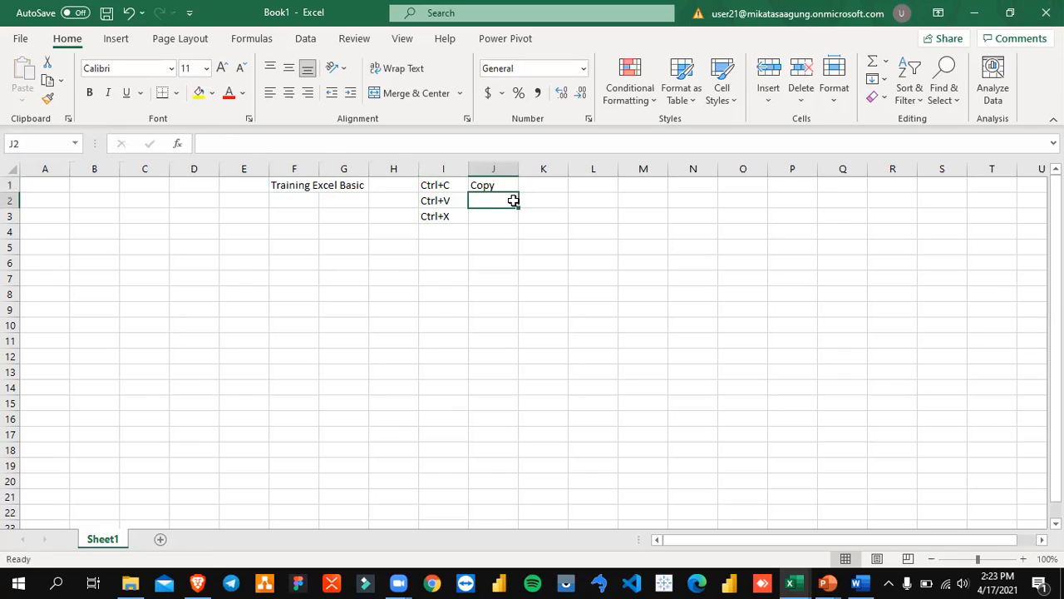
pyautogui.write('Paste')
pyautogui.press('Return')
pyautogui.write('Cut')
pyautogui.press('Return')
pyautogui.press('Up')
pyautogui.press('Left')
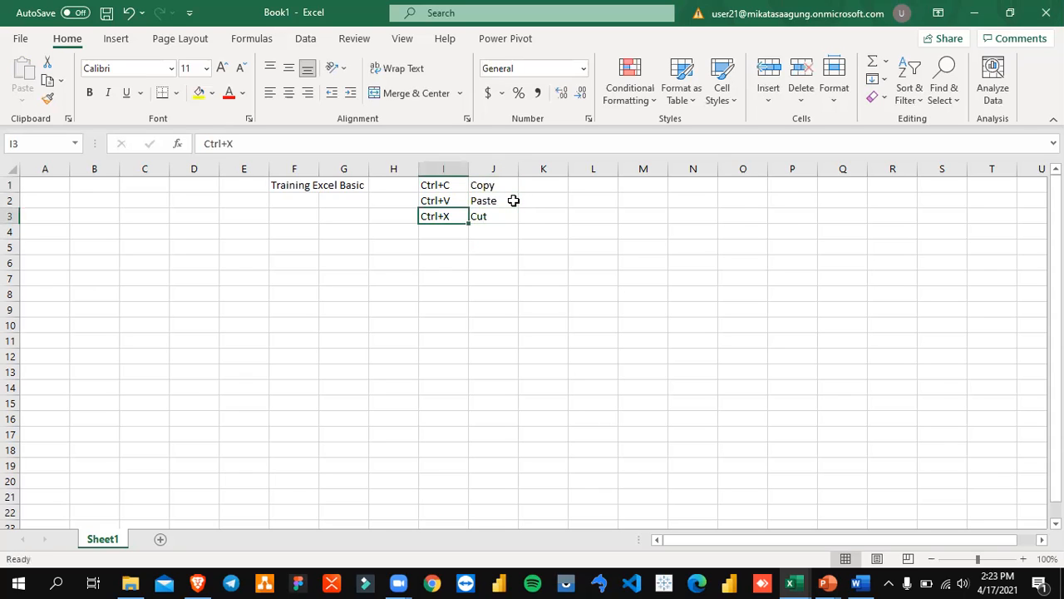
pyautogui.press('Left')
pyautogui.press('Home')
pyautogui.press('Up')
pyautogui.press('Up')
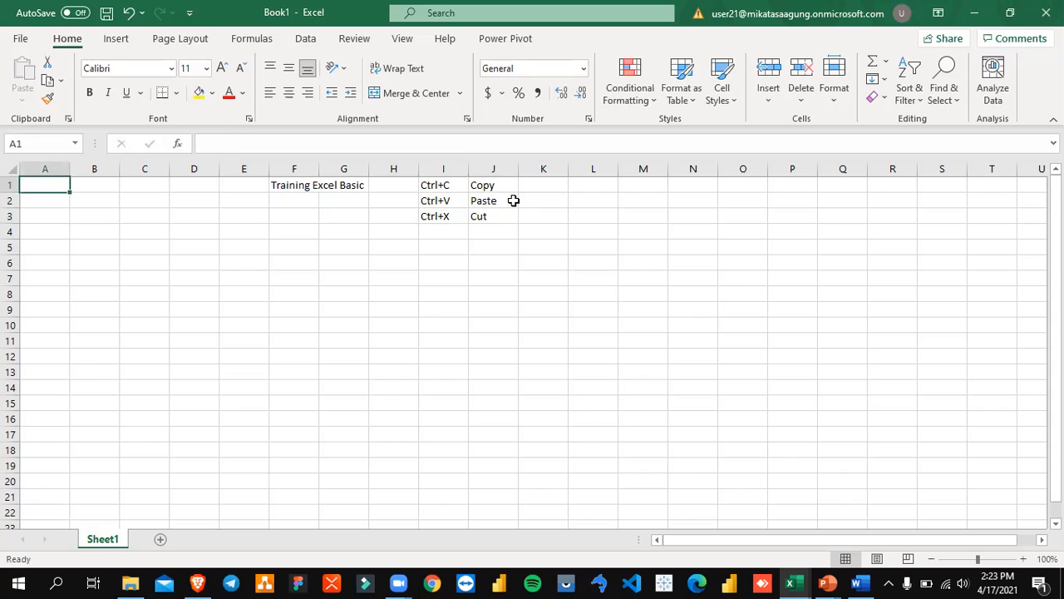
pyautogui.press('Right')
pyautogui.press('Right')
pyautogui.press('Right')
pyautogui.press('Right')
pyautogui.press('Right')
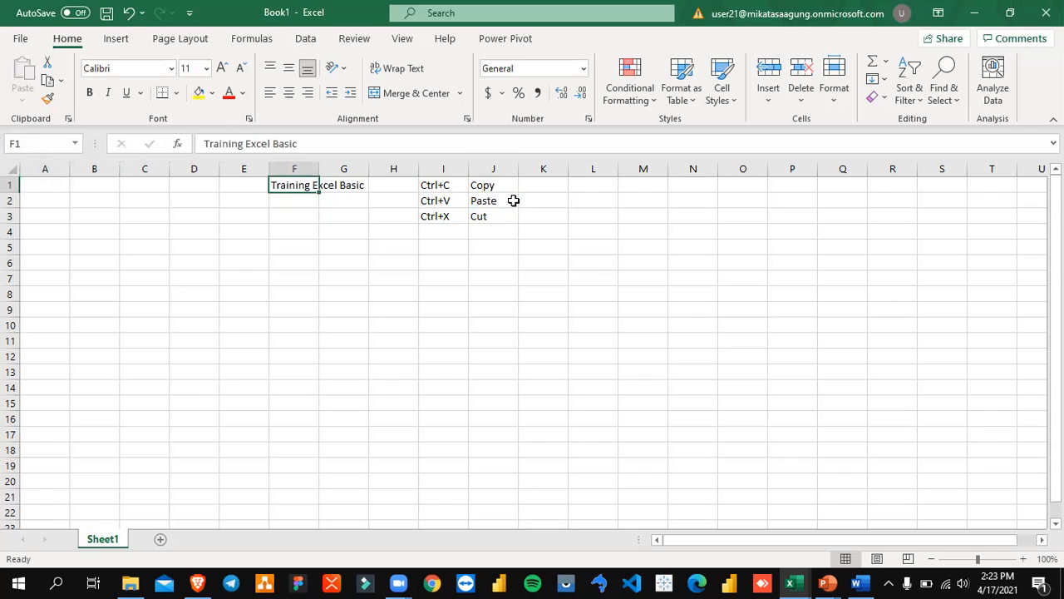
pyautogui.press('Left')
pyautogui.press('Left')
pyautogui.press('Left')
pyautogui.press('Left')
pyautogui.press('Left')
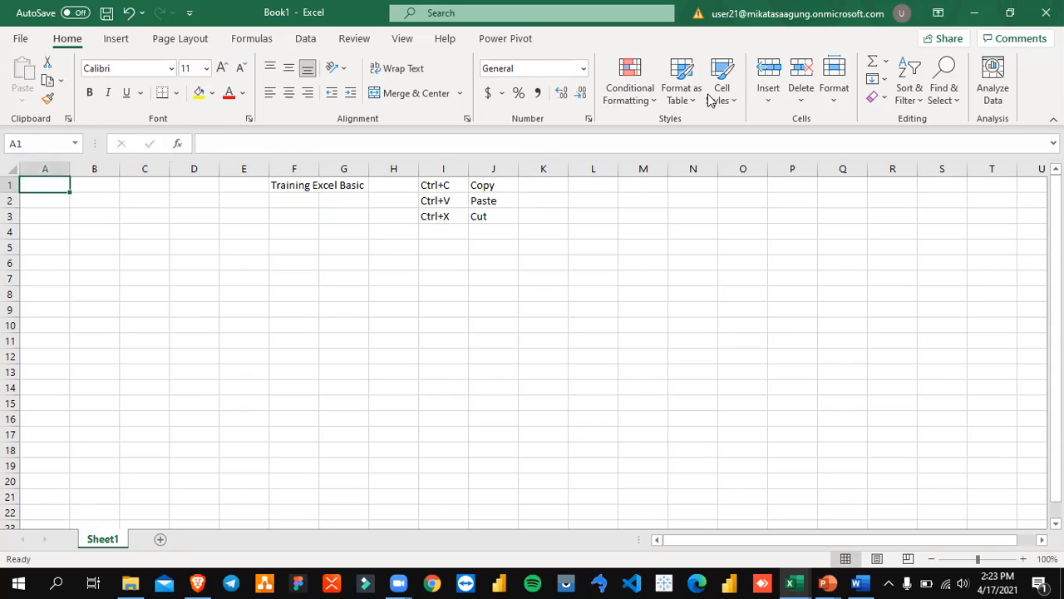
pyautogui.click(593, 278)
pyautogui.moveTo(439, 170); pyautogui.dragTo(499, 169)
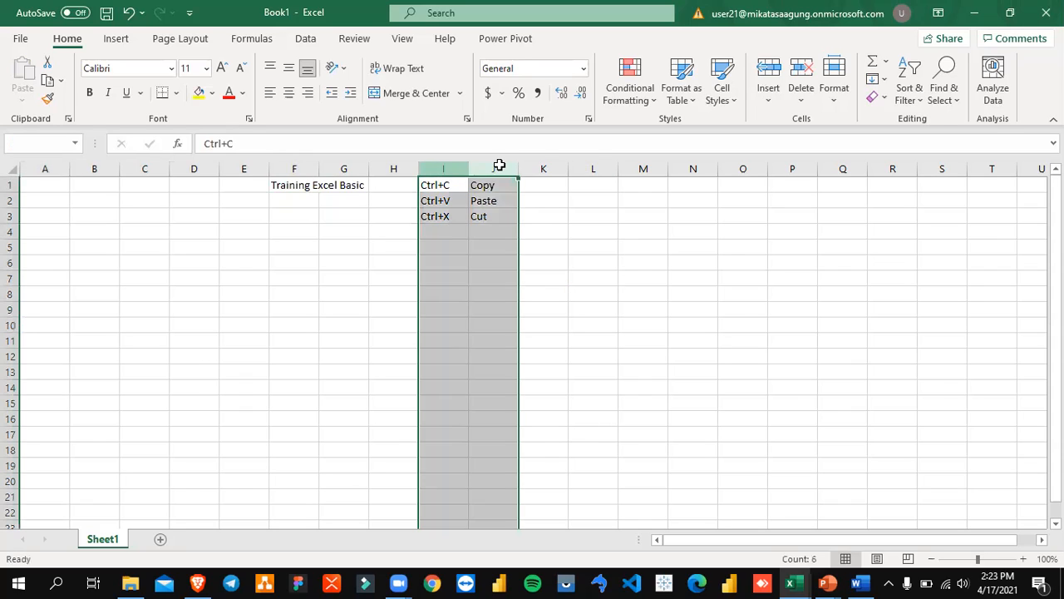
pyautogui.click(456, 244)
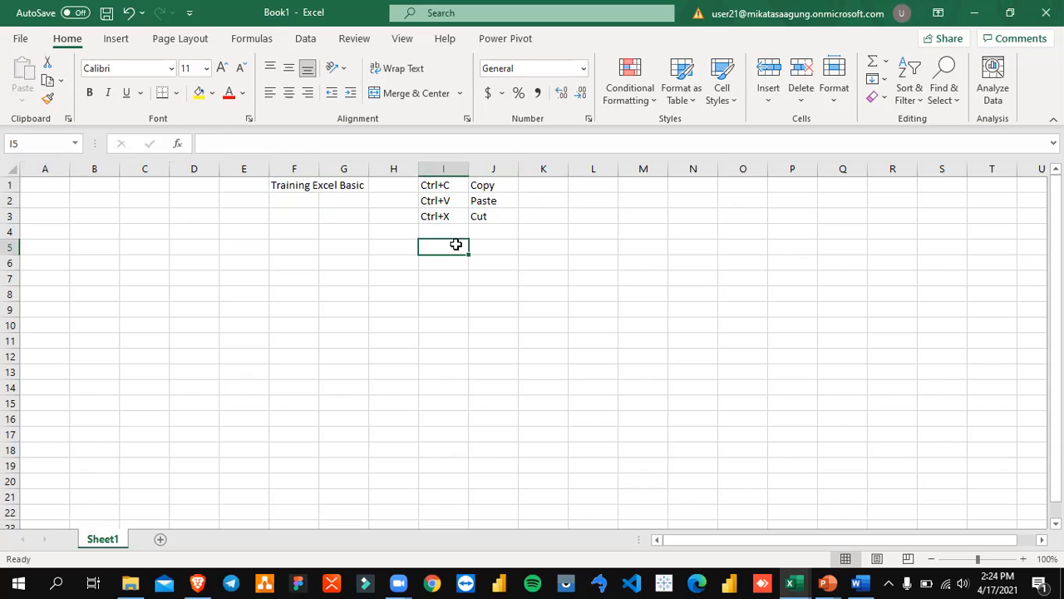
# - Move the text "Training Excel Basic" from cell F1 back to cell A1 by cutting and pasting
pyautogui.click(275, 187)
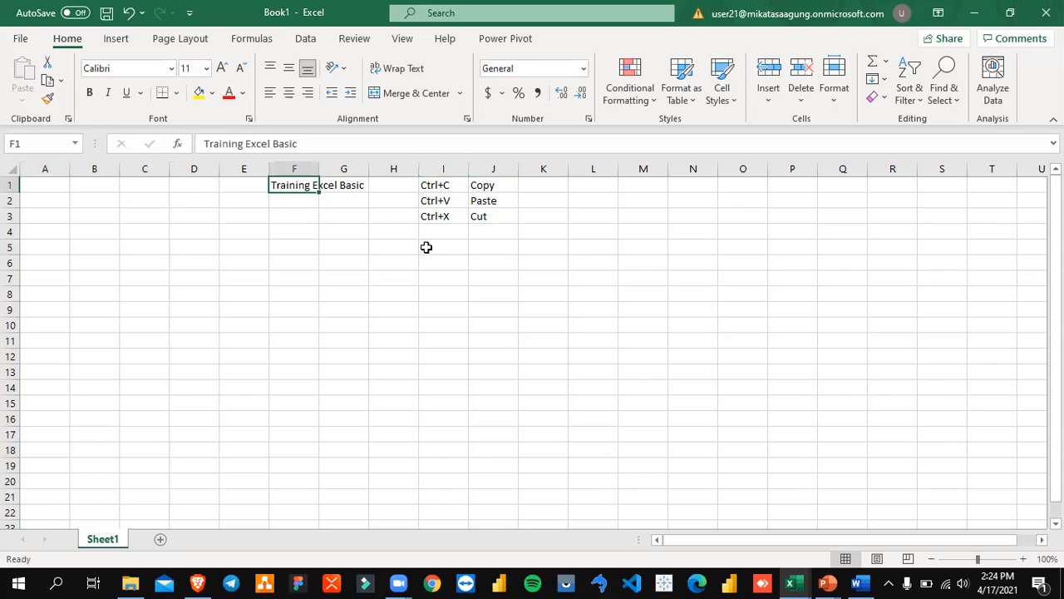
pyautogui.hotkey('ctrl', 'c')
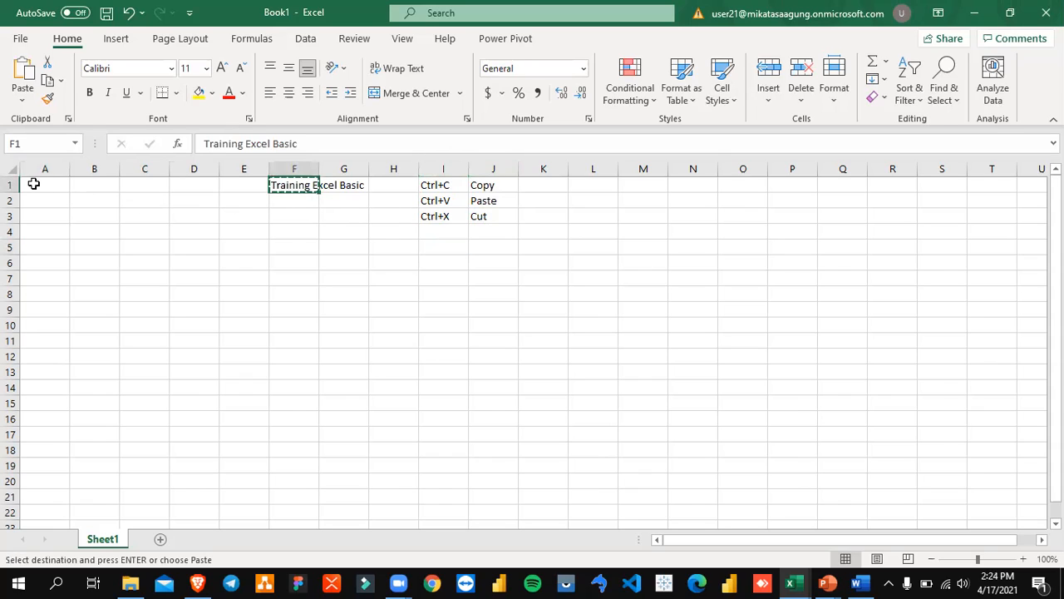
pyautogui.click(33, 184)
pyautogui.hotkey('ctrl', 'v')
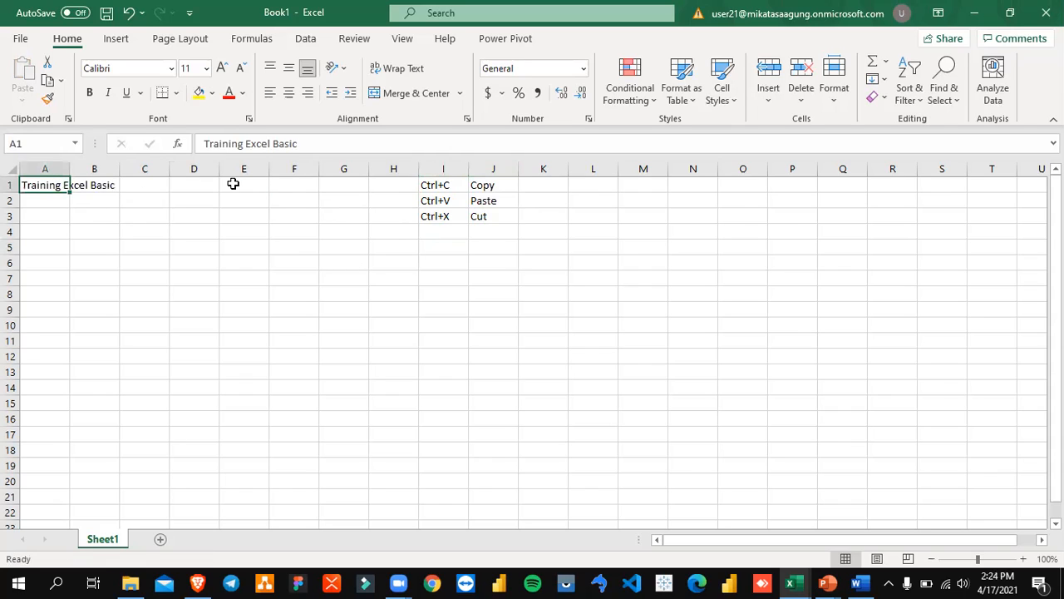
# - Move the title text from cell A1 to cell F1 with the Cut and Paste commands
pyautogui.click(47, 66)
pyautogui.click(306, 182)
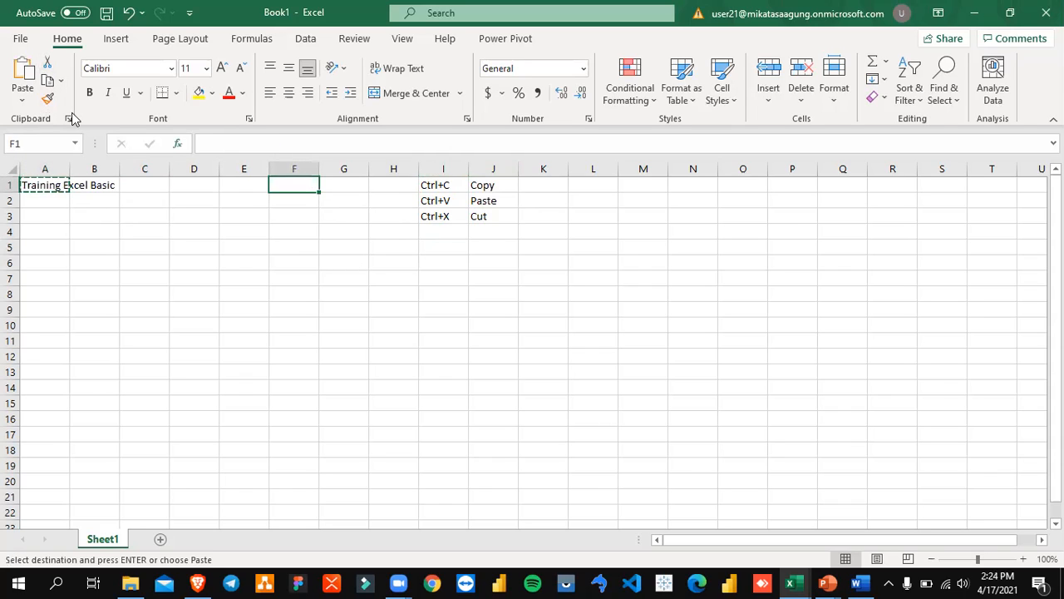
pyautogui.click(24, 73)
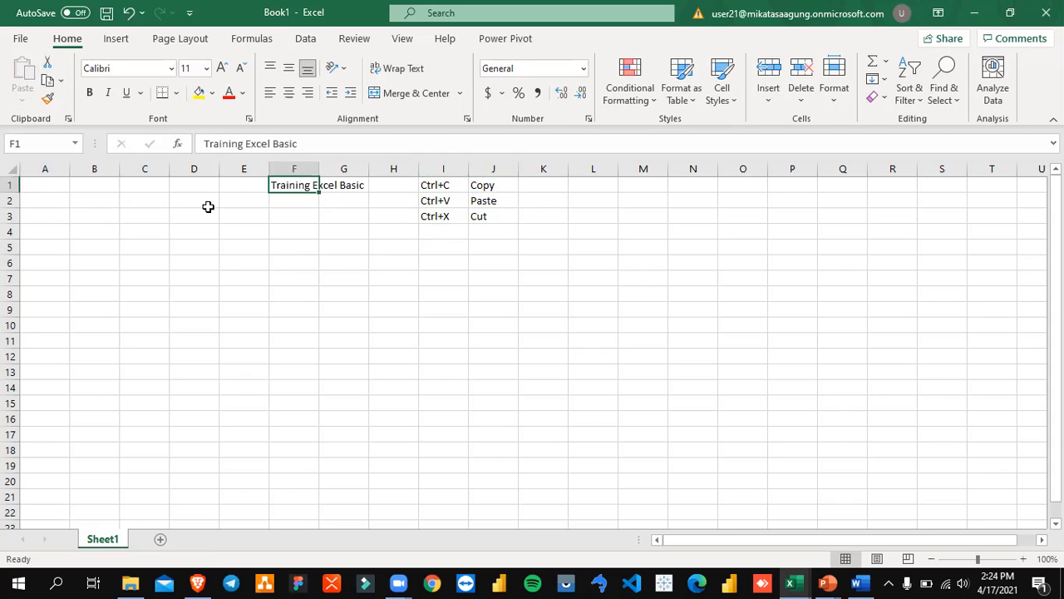
# - Undo the move to cell F1 and cancel the pending cut
pyautogui.hotkey('ctrl', 'z')
pyautogui.press('Escape')
pyautogui.click(277, 272)
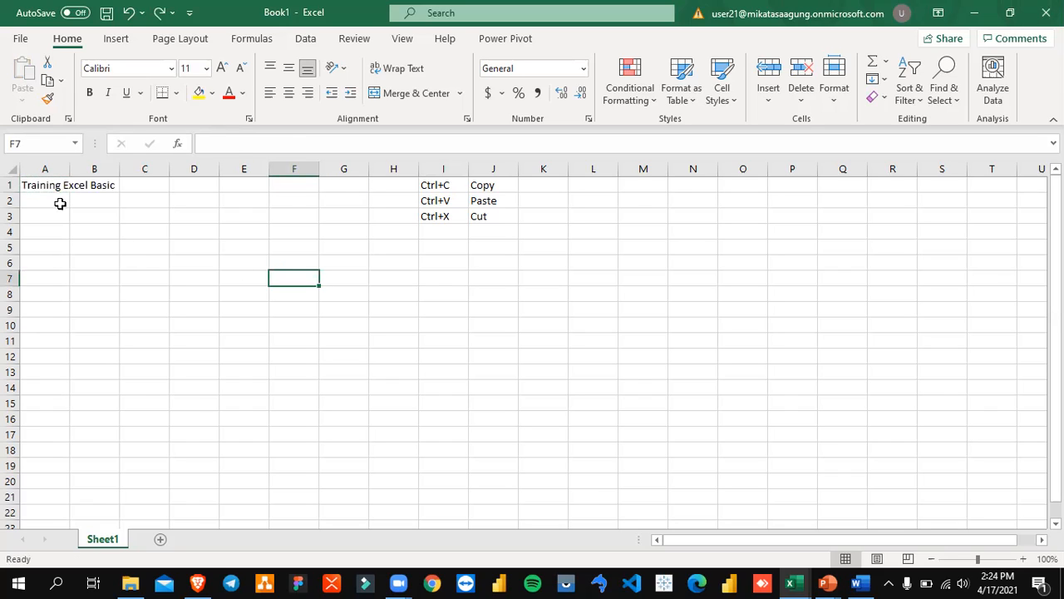
# - Cut the title text from cell A1 again and paste it into cell F1
pyautogui.click(50, 186)
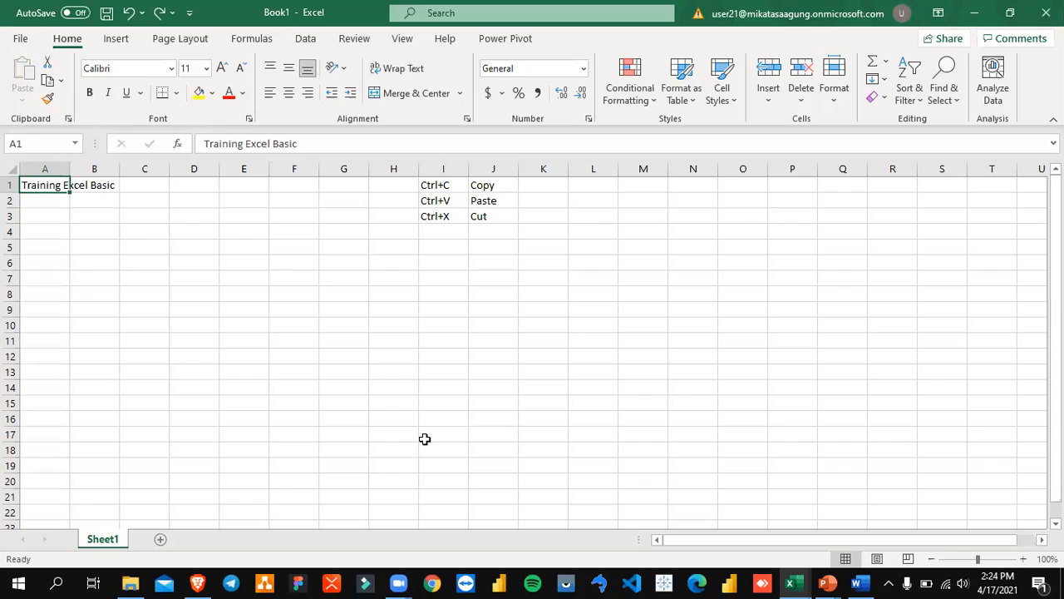
pyautogui.hotkey('ctrl', 'x')
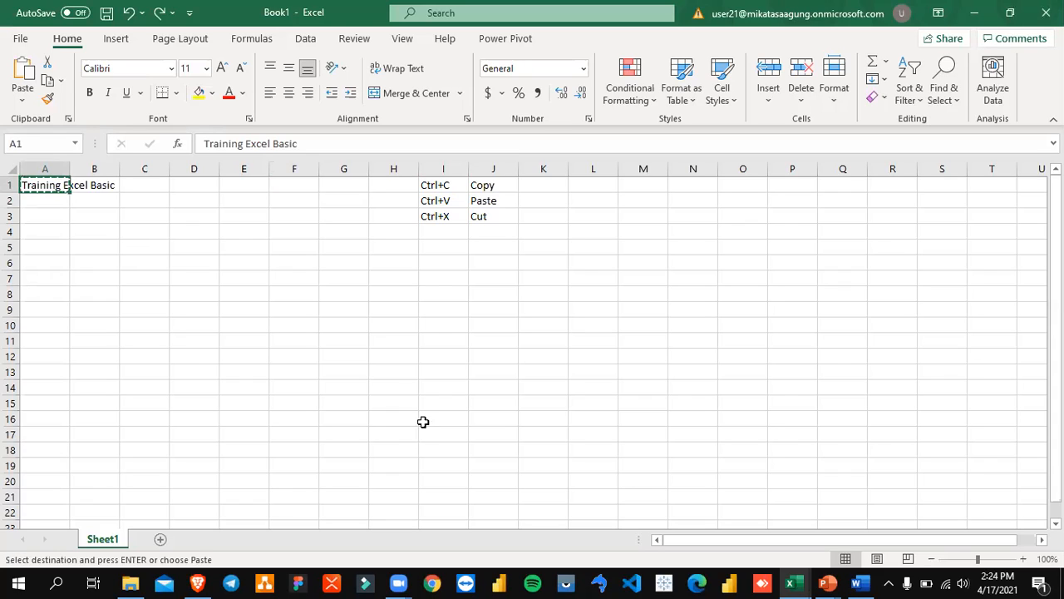
pyautogui.click(283, 181)
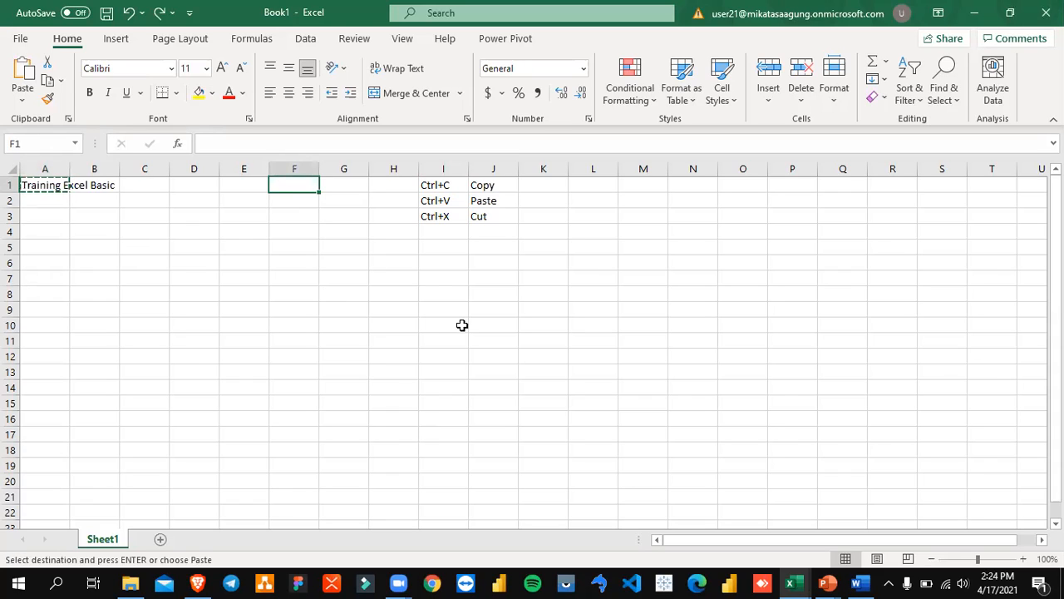
pyautogui.hotkey('ctrl', 'v')
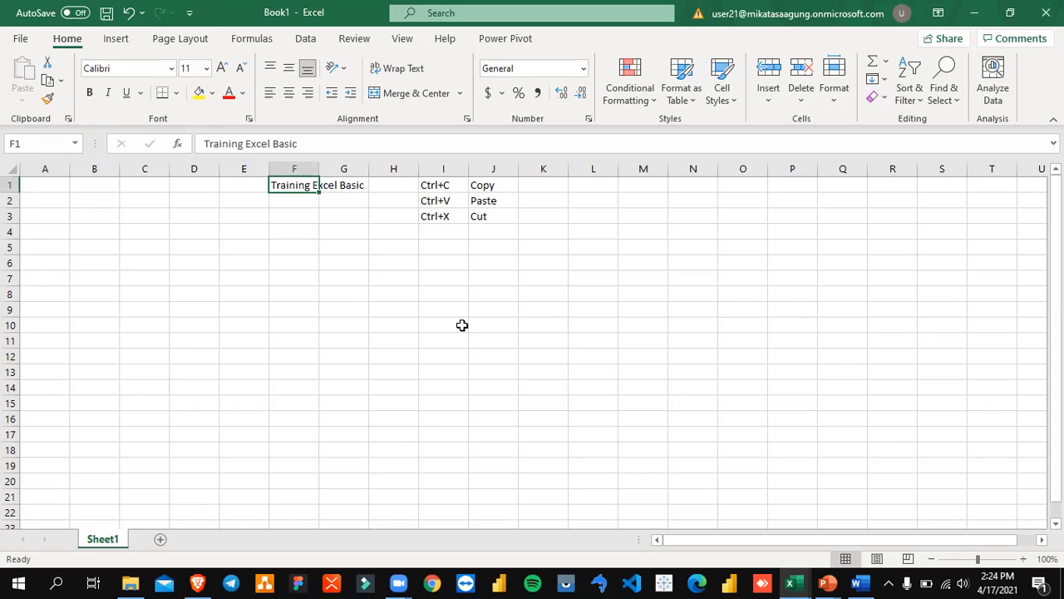
# - Enter the text "Ctrl+Z" in cell I4
pyautogui.click(441, 233)
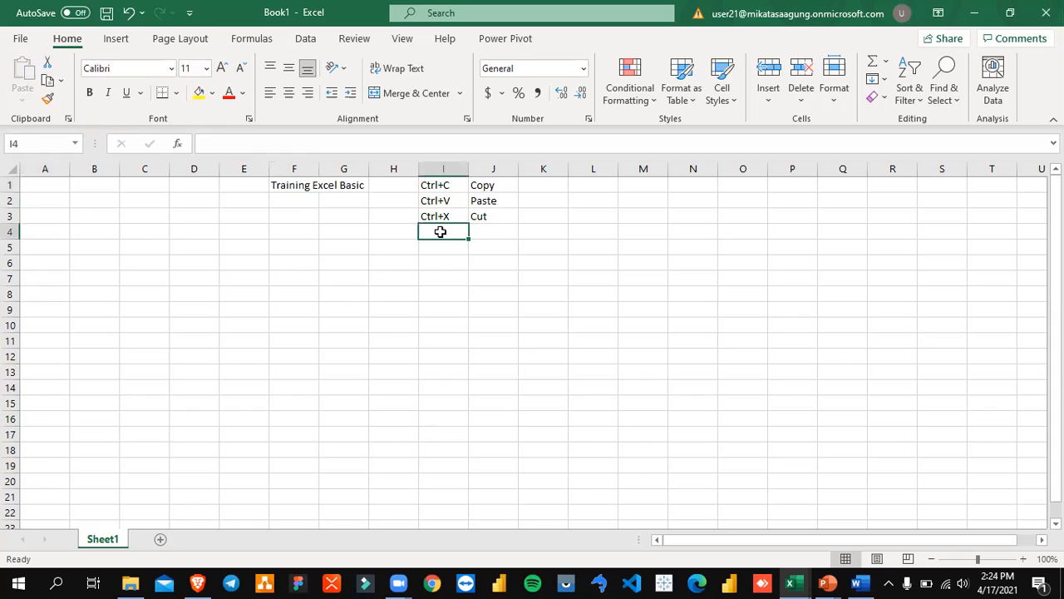
pyautogui.write('Ct')
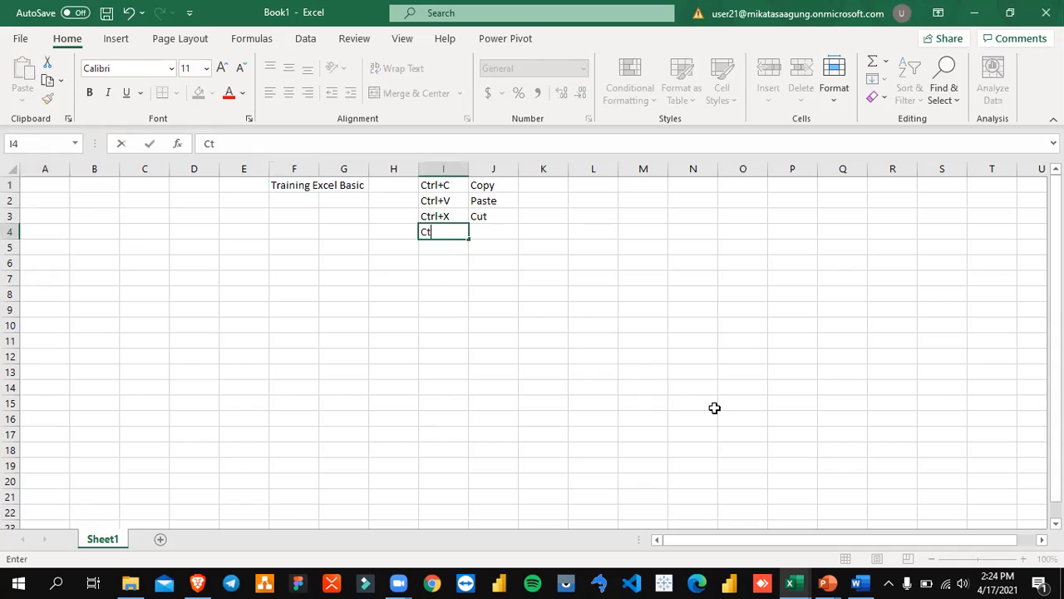
pyautogui.write('rl+Z')
pyautogui.hotkey('ctrl', 'Return')
# - Undo the last two changes, the entry in cell I4 and the move of the title text to F1
pyautogui.press('Up')
pyautogui.press('Up')
pyautogui.press('Left')
pyautogui.press('Left')
pyautogui.press('Left')
pyautogui.press('Up')
pyautogui.hotkey('ctrl', 'z')
pyautogui.hotkey('ctrl', 'z')
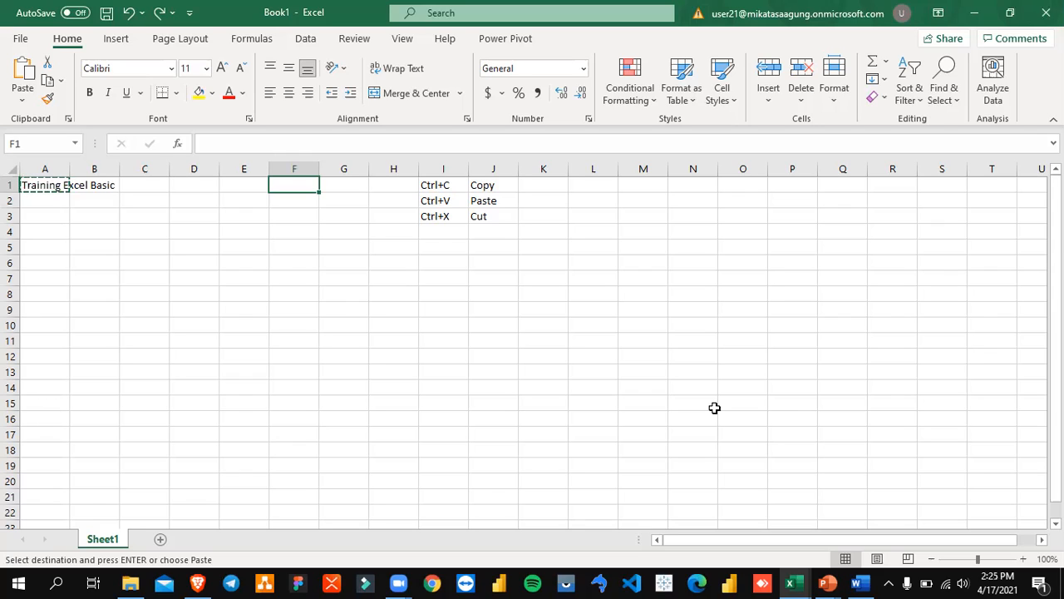
# - Enter "Ctrl+Z" in cell I4 and its label "Undo" in cell J4
pyautogui.click(456, 233)
pyautogui.write('Ctrl+Z')
pyautogui.press('Return')
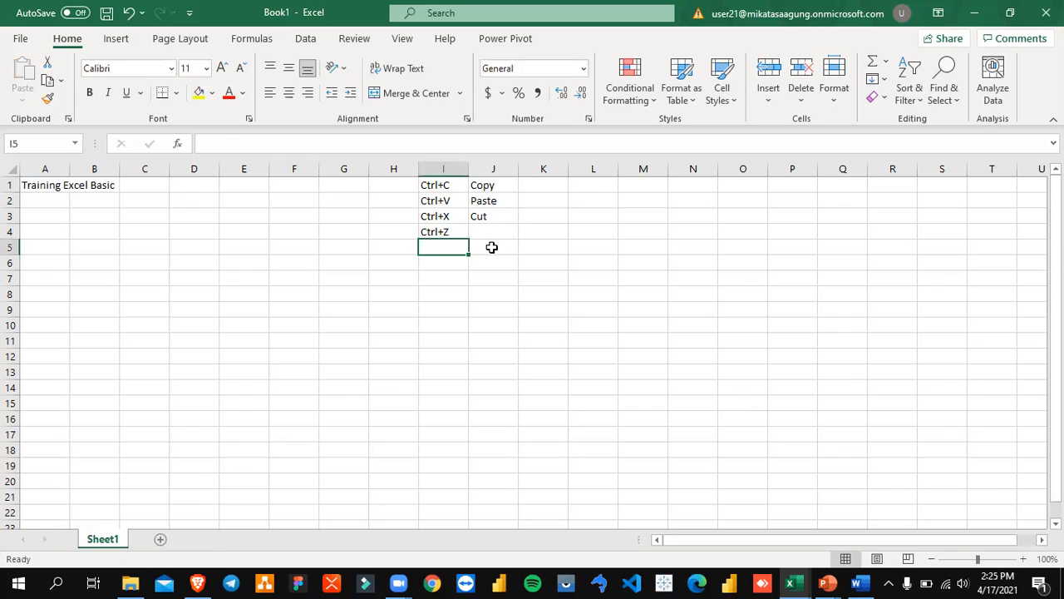
pyautogui.press('Up')
pyautogui.press('Right')
pyautogui.write('Undio')
pyautogui.press('Return')
pyautogui.press('Up')
pyautogui.doubleClick(492, 247)
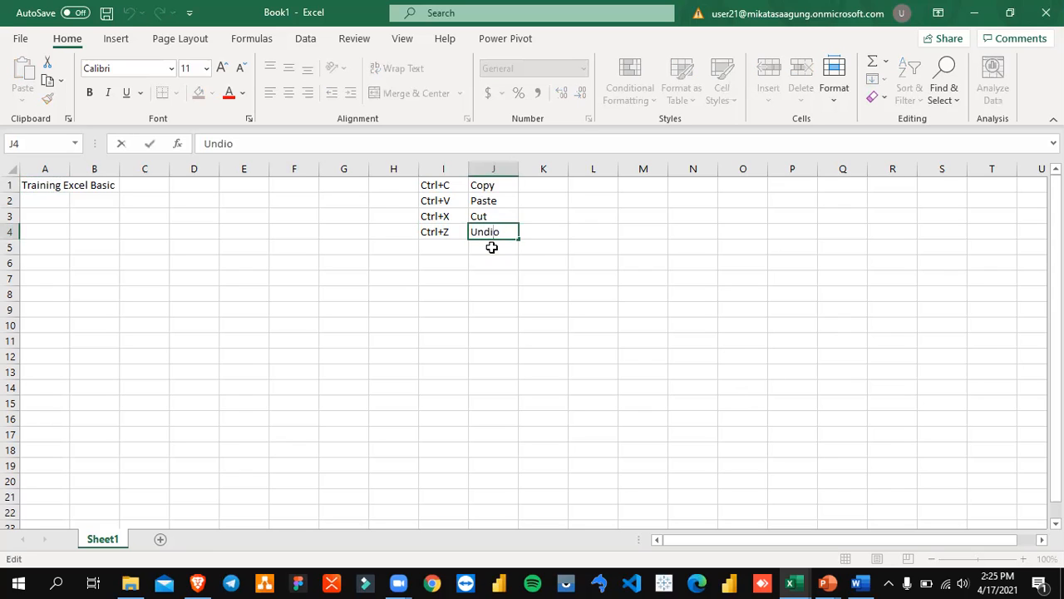
pyautogui.press('BackSpace')
pyautogui.press('Return')
# - Delete the text "Training Excel Basic" from cell A1
pyautogui.press('Up')
pyautogui.press('Up')
pyautogui.press('Up')
pyautogui.press('Up')
pyautogui.press('Left')
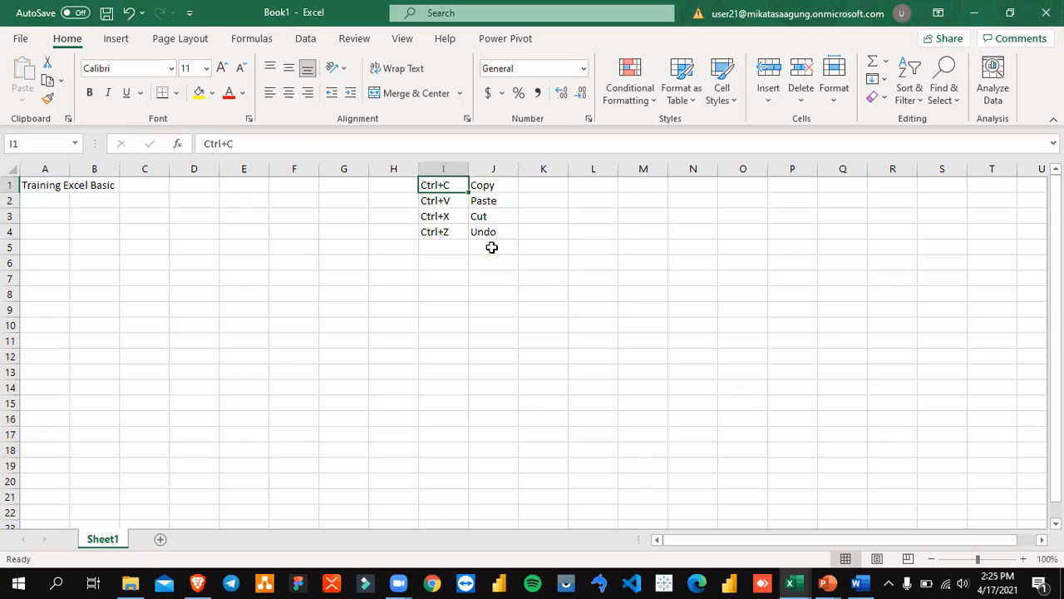
pyautogui.press('Left')
pyautogui.press('Left')
pyautogui.press('Left')
pyautogui.press('Left')
pyautogui.press('Left')
pyautogui.press('Left')
pyautogui.press('Left')
pyautogui.press('Left')
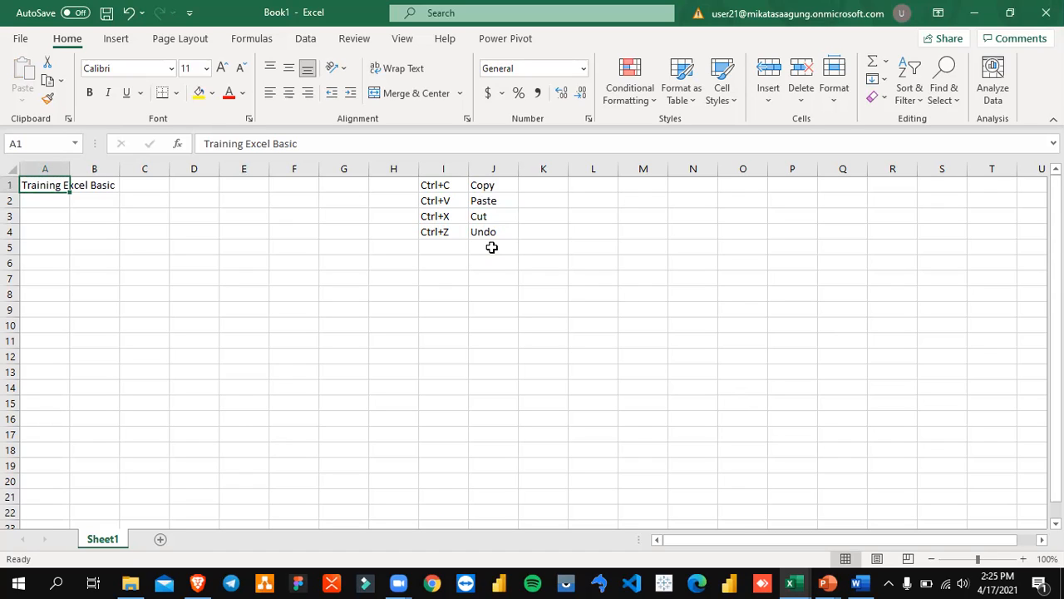
pyautogui.press('Delete')
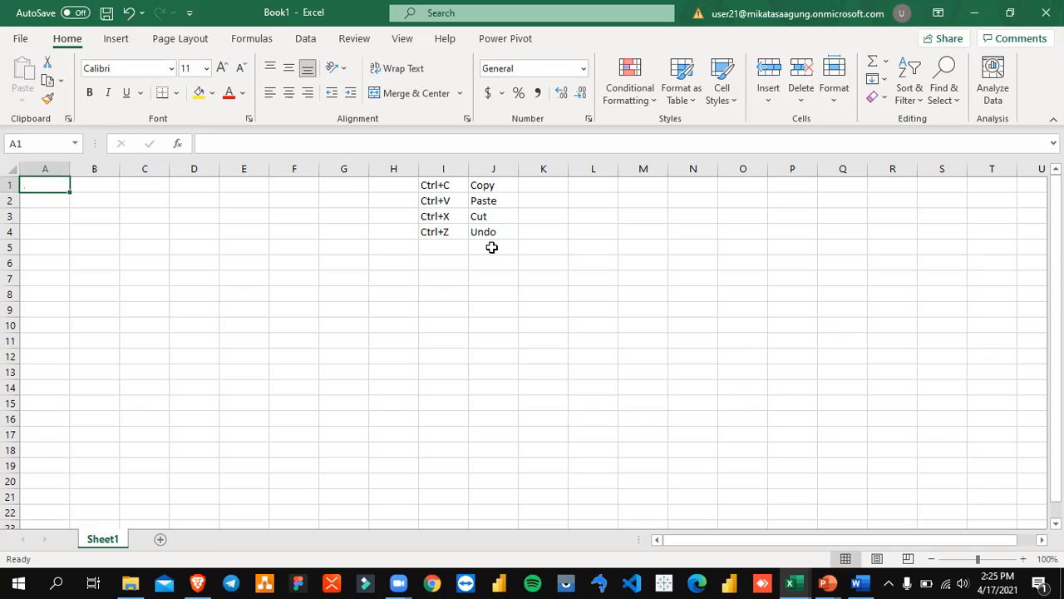
# - Switch to the Word training module to consult its toolbar description table, and return to the Excel workbook
pyautogui.press('Right')
pyautogui.press('Right')
pyautogui.press('Left')
pyautogui.press('Left')
pyautogui.hotkey('alt', 'Tab')
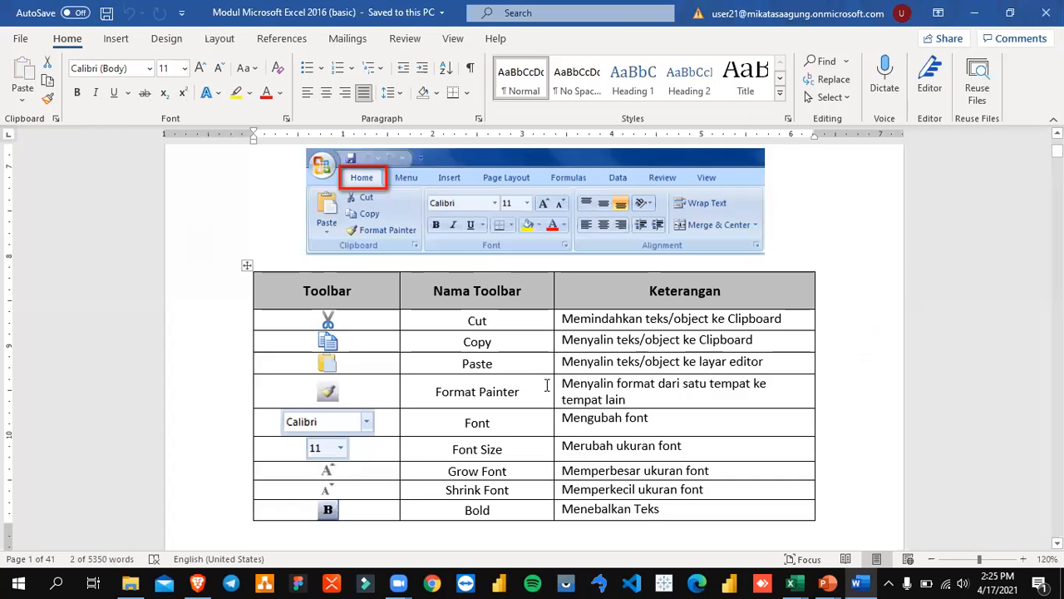
pyautogui.hotkey('alt', 'Tab')
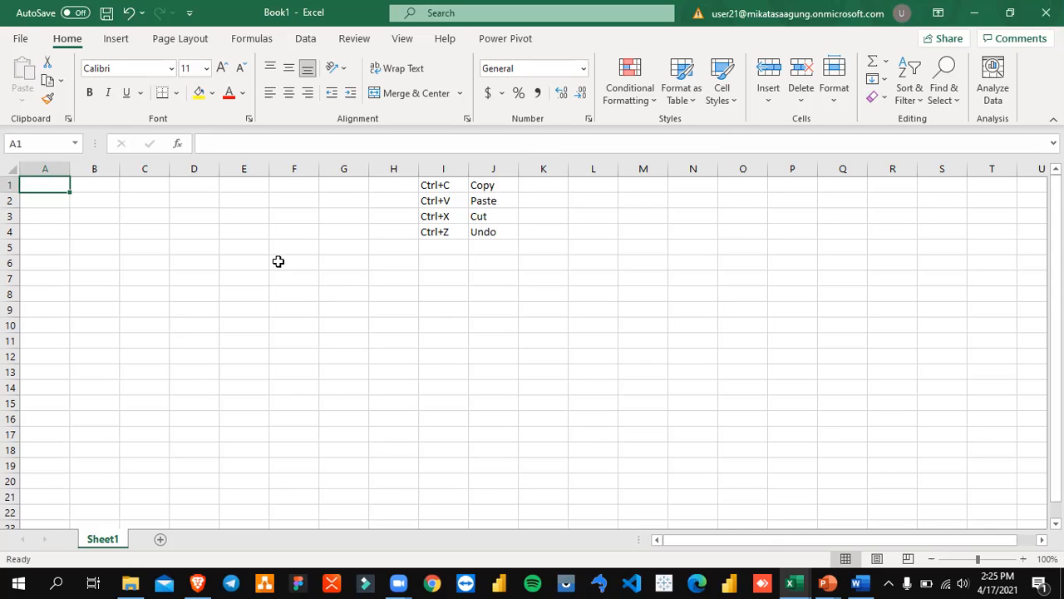
# - Widen column A to more than twice its default width
pyautogui.press('Right')
pyautogui.press('Left')
pyautogui.moveTo(71, 168); pyautogui.dragTo(153, 169)
# - Enter the title "Training Excel Basic" in cell A1
pyautogui.click(112, 262)
pyautogui.click(108, 189)
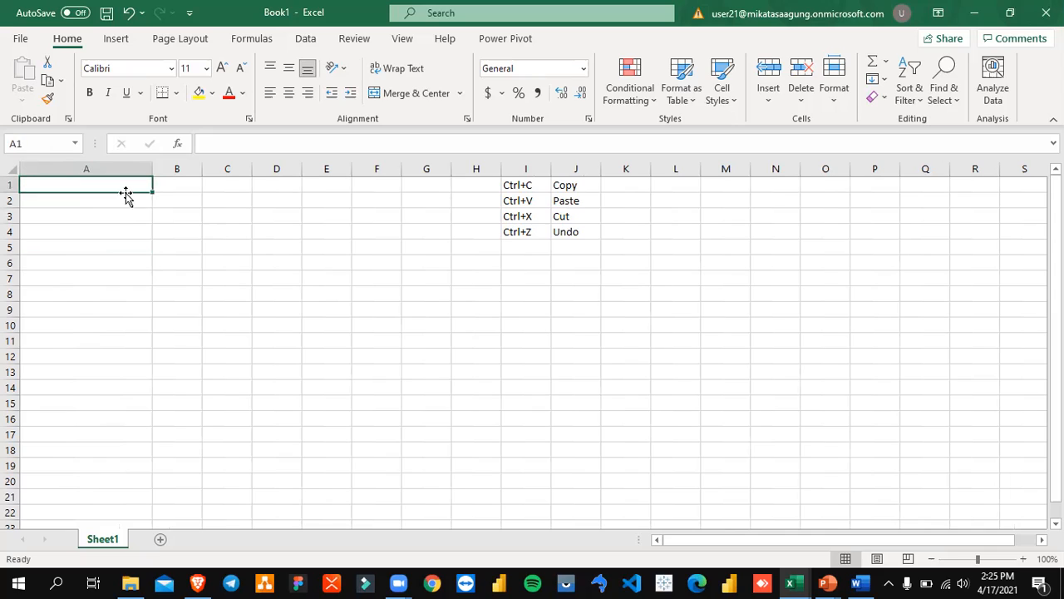
pyautogui.write('Traii')
pyautogui.press('BackSpace')
pyautogui.press('BackSpace')
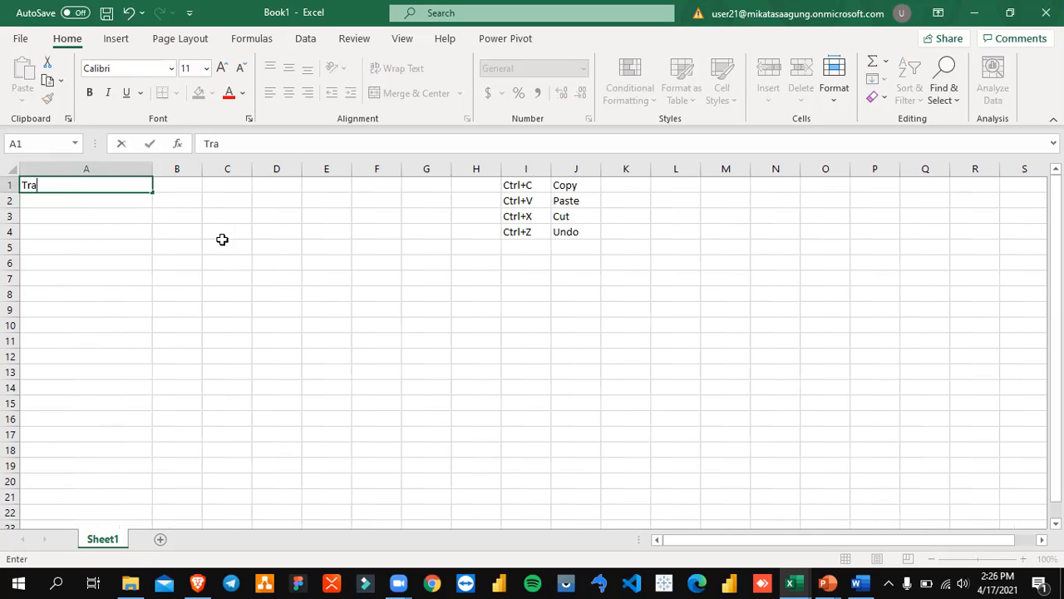
pyautogui.write('ining Excel Basic')
pyautogui.press('Return')
pyautogui.press('Up')
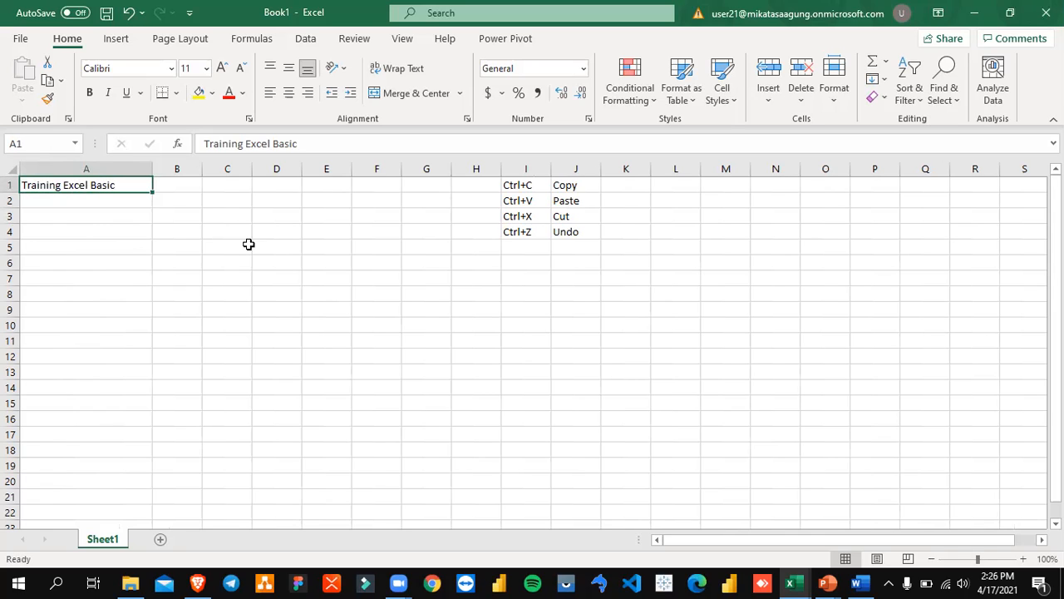
# - Make the title in cell A1 bold and give the cell a yellow fill
pyautogui.hotkey('ctrl', 'b')
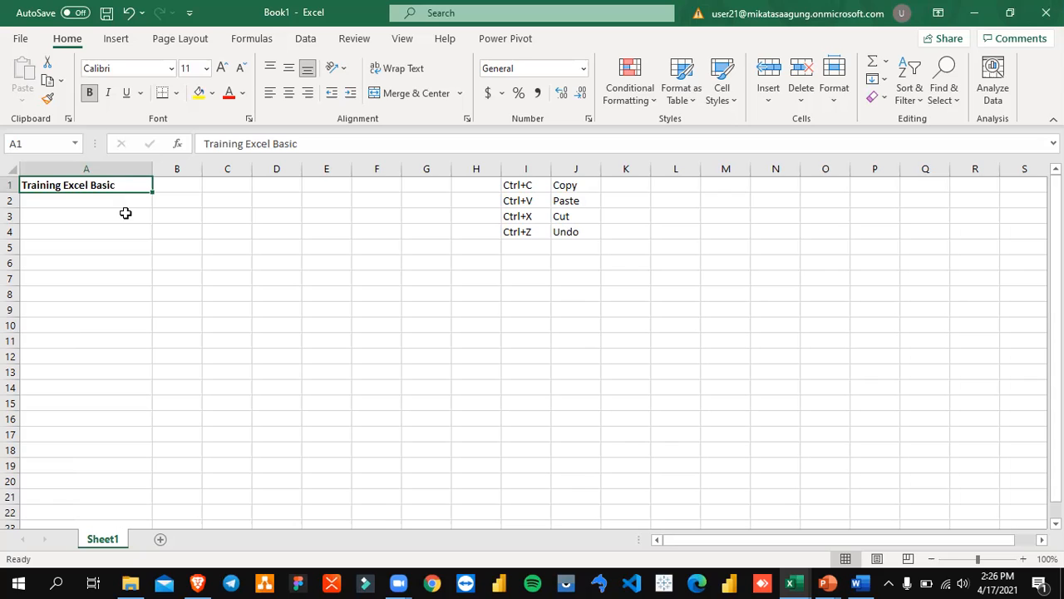
pyautogui.click(201, 97)
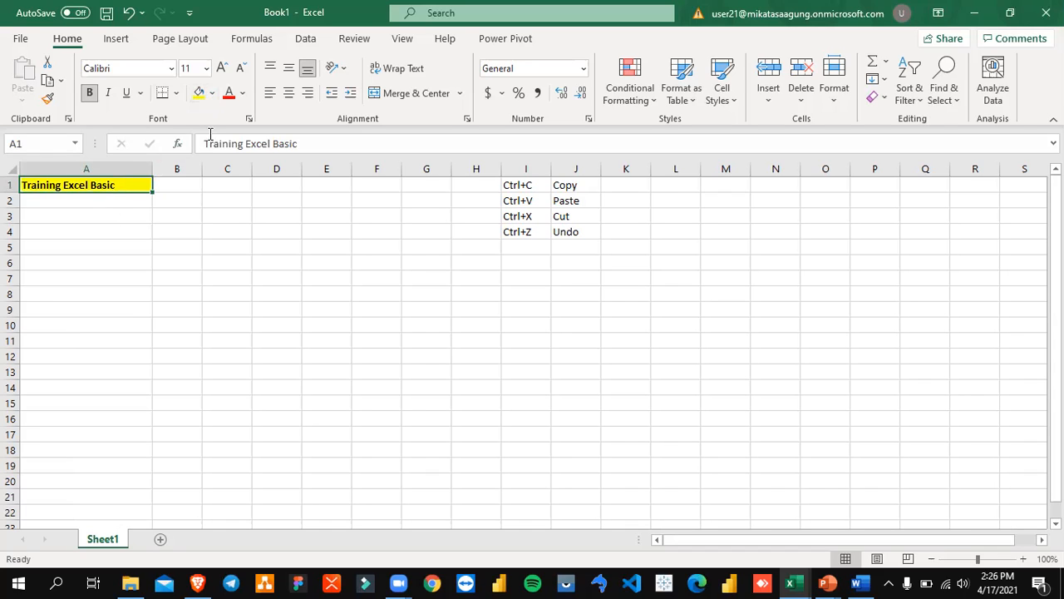
# - Set the title in cell A1 to the Lato font at size 14
pyautogui.click(171, 70)
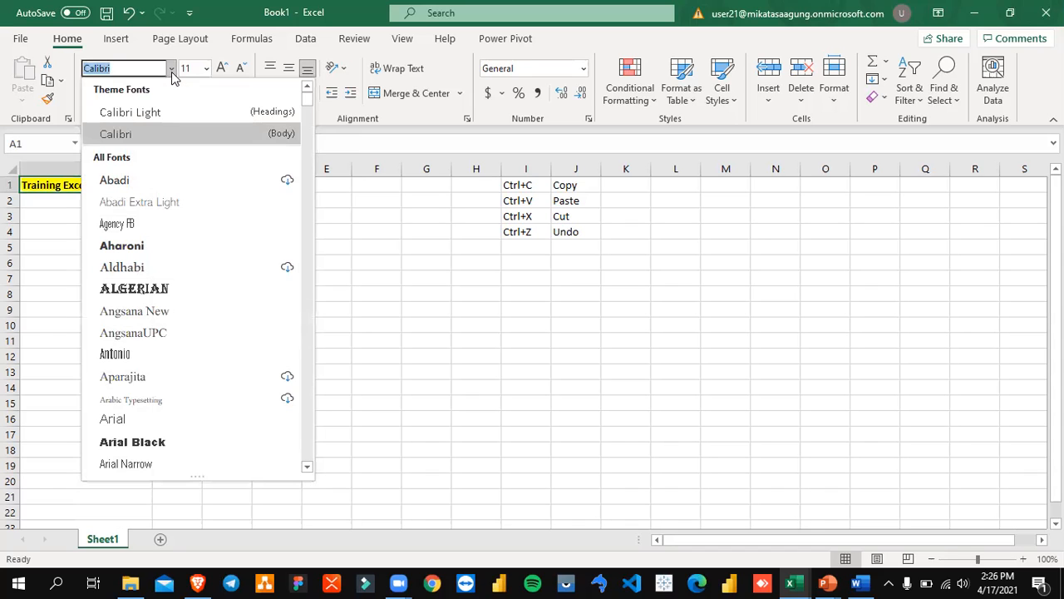
pyautogui.scroll(-4, 201, 323)
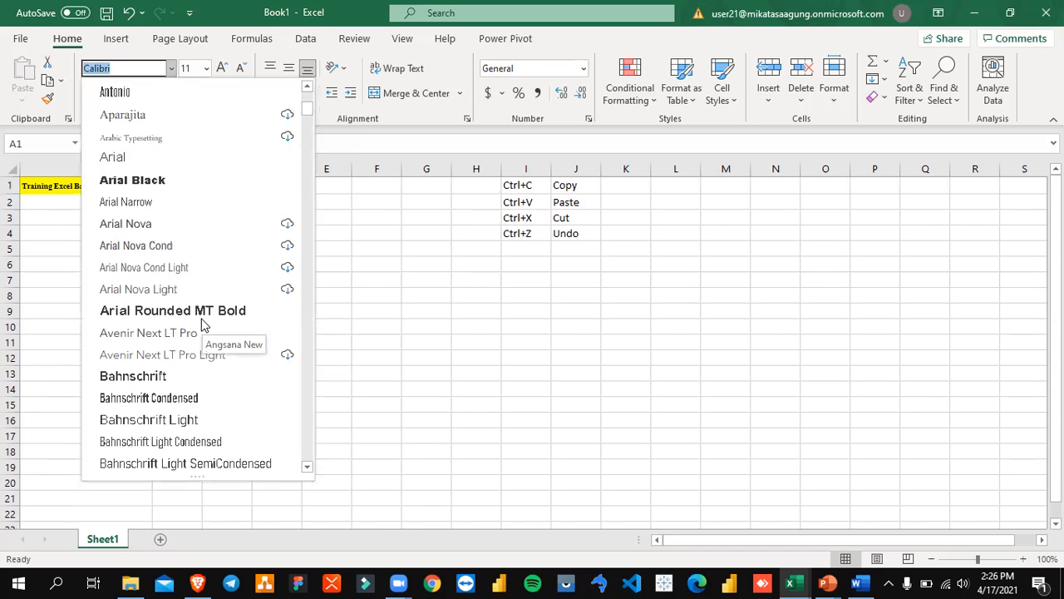
pyautogui.scroll(4, 201, 322)
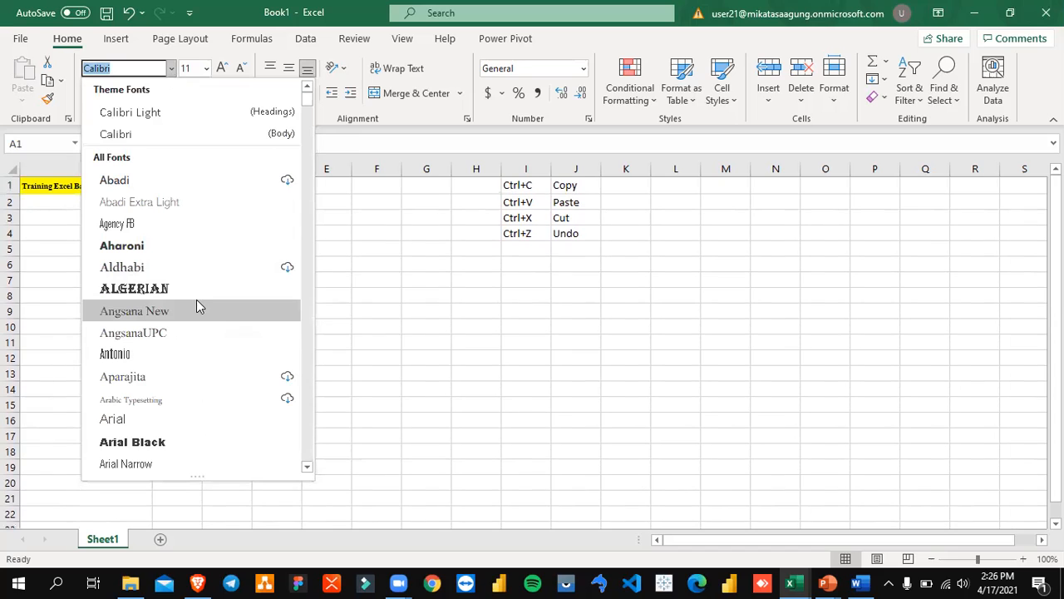
pyautogui.write('T')
pyautogui.press('BackSpace')
pyautogui.press('BackSpace')
pyautogui.write('Lato')
pyautogui.press('Return')
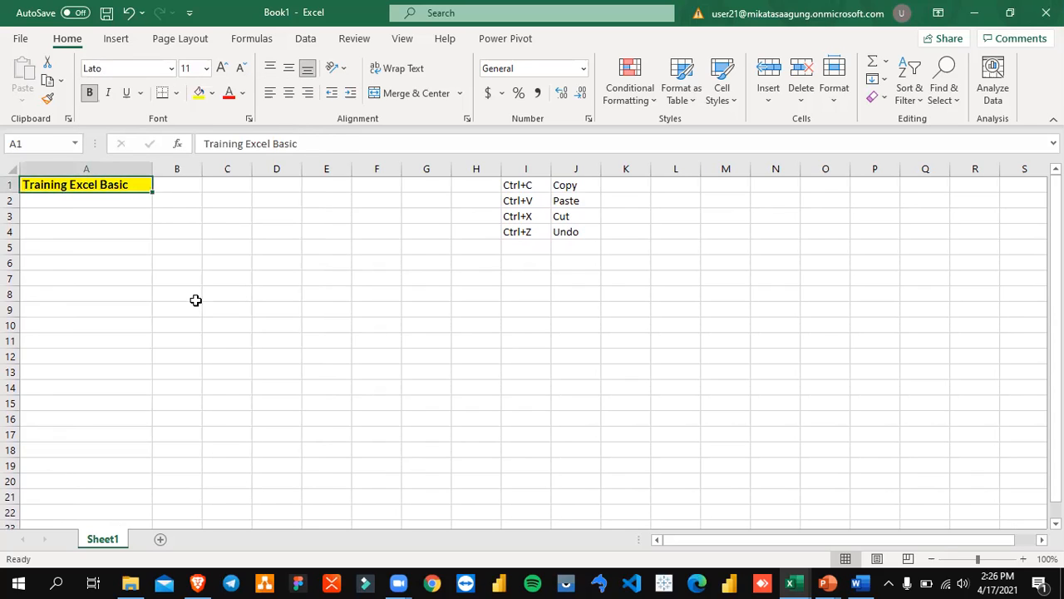
pyautogui.click(207, 70)
pyautogui.click(194, 176)
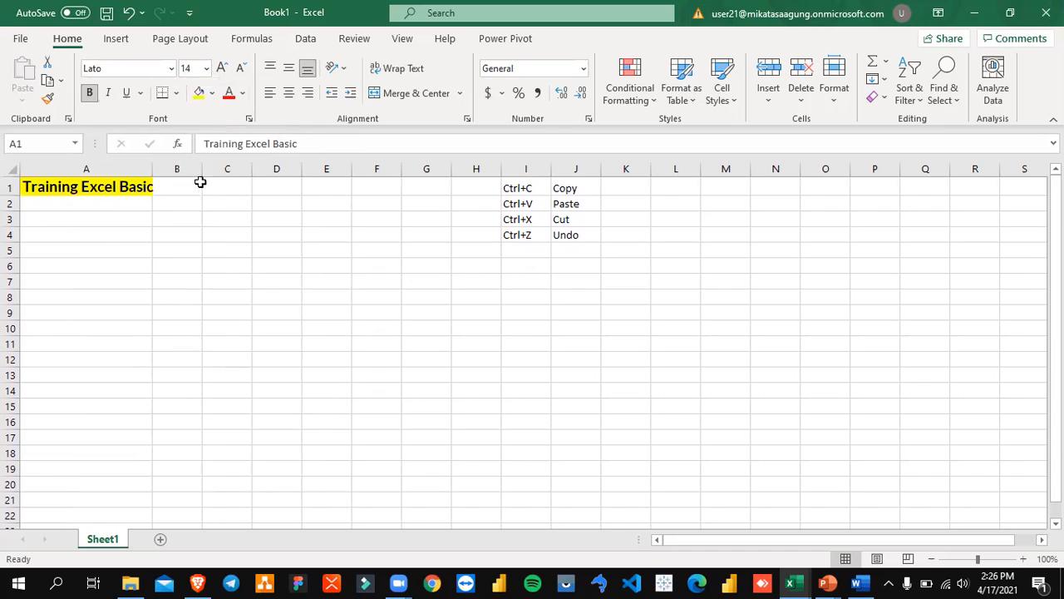
pyautogui.click(126, 297)
pyautogui.click(129, 188)
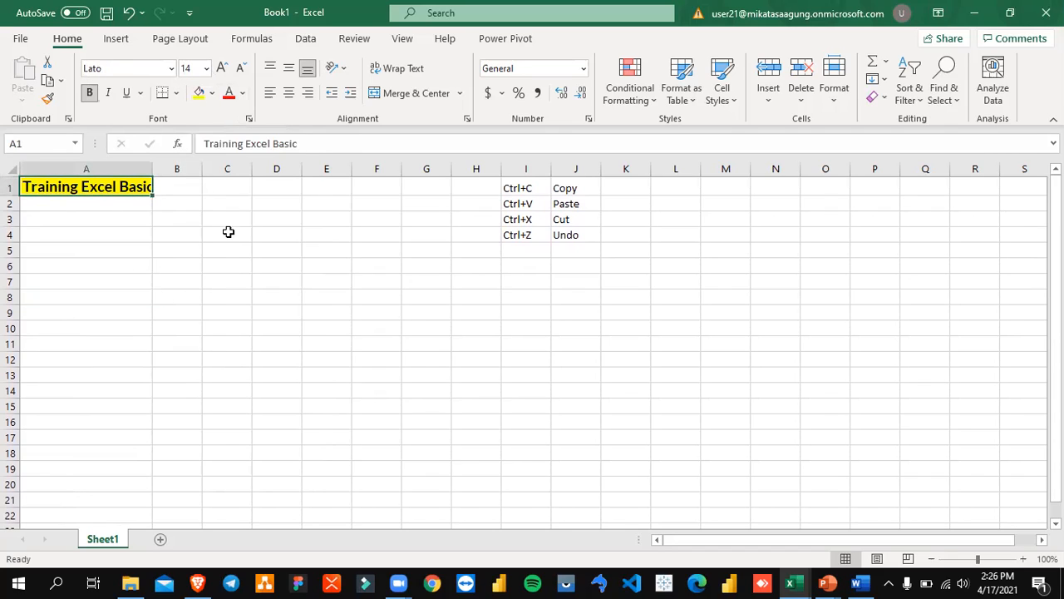
pyautogui.click(226, 183)
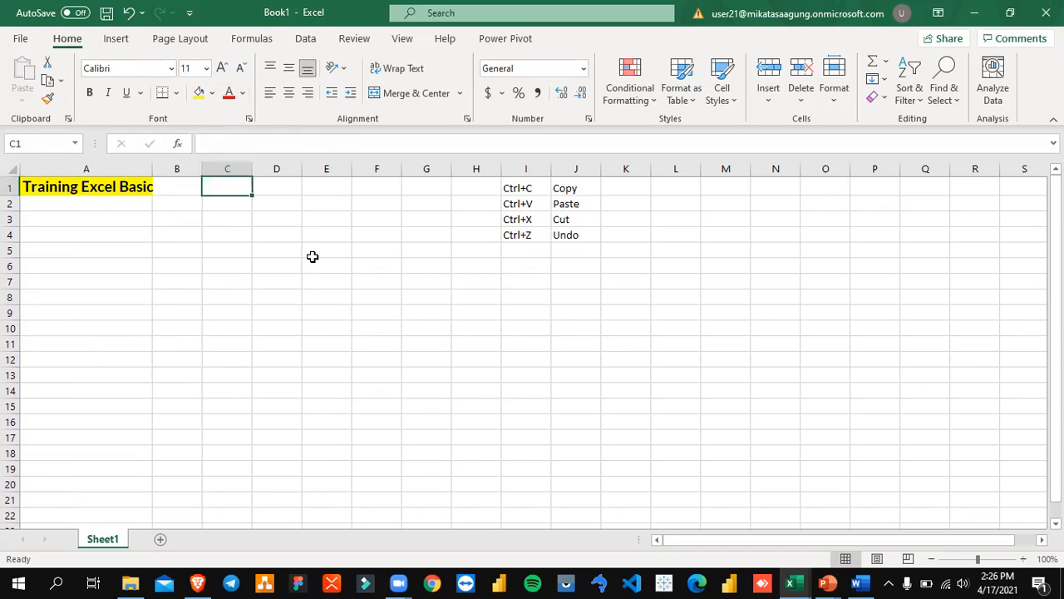
pyautogui.write('T')
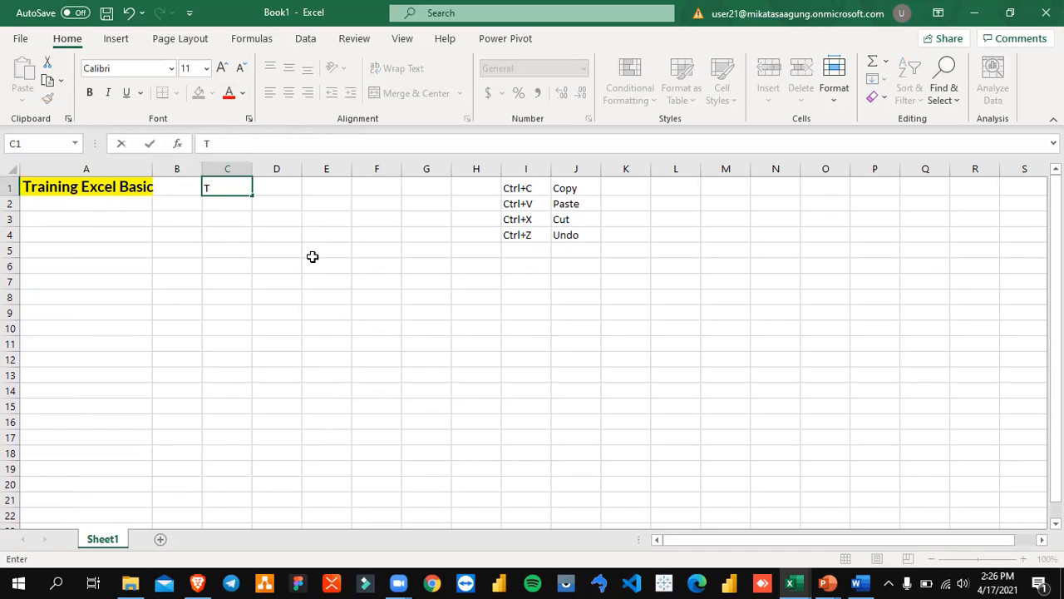
pyautogui.press('Escape')
pyautogui.press('Left')
pyautogui.press('Left')
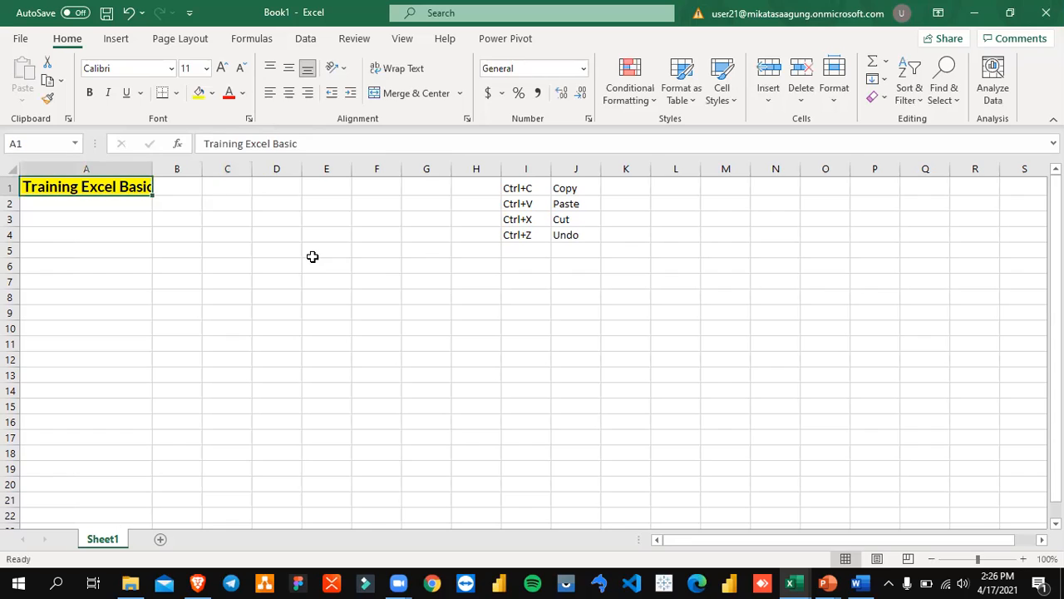
# - Extend the title in cell A1 to "Training Excel Basic 1" and autofit column A to it
pyautogui.press('F2')
pyautogui.write('1')
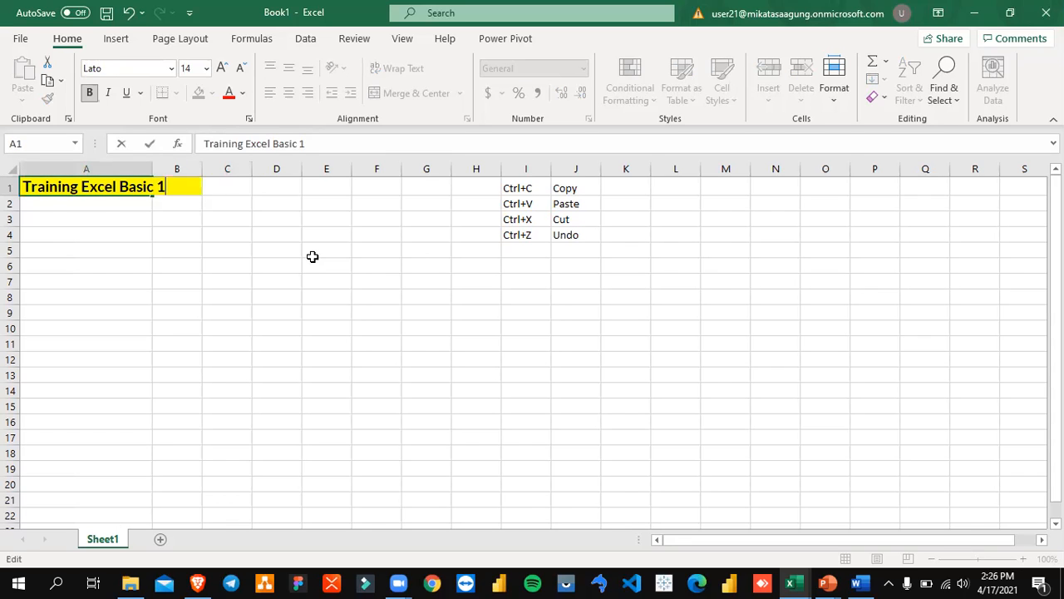
pyautogui.press('Return')
pyautogui.press('Up')
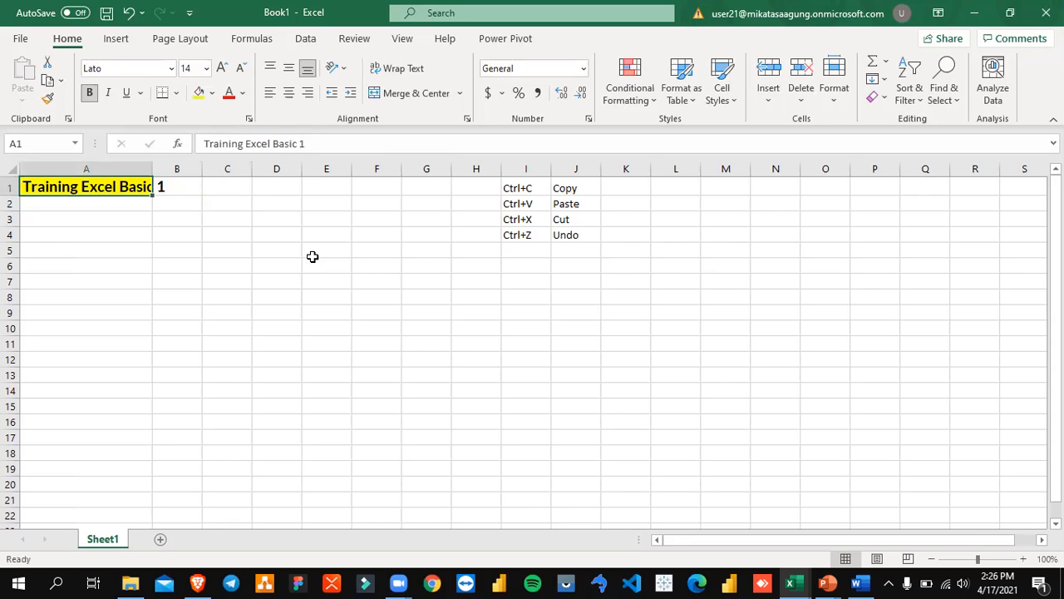
pyautogui.doubleClick(153, 169)
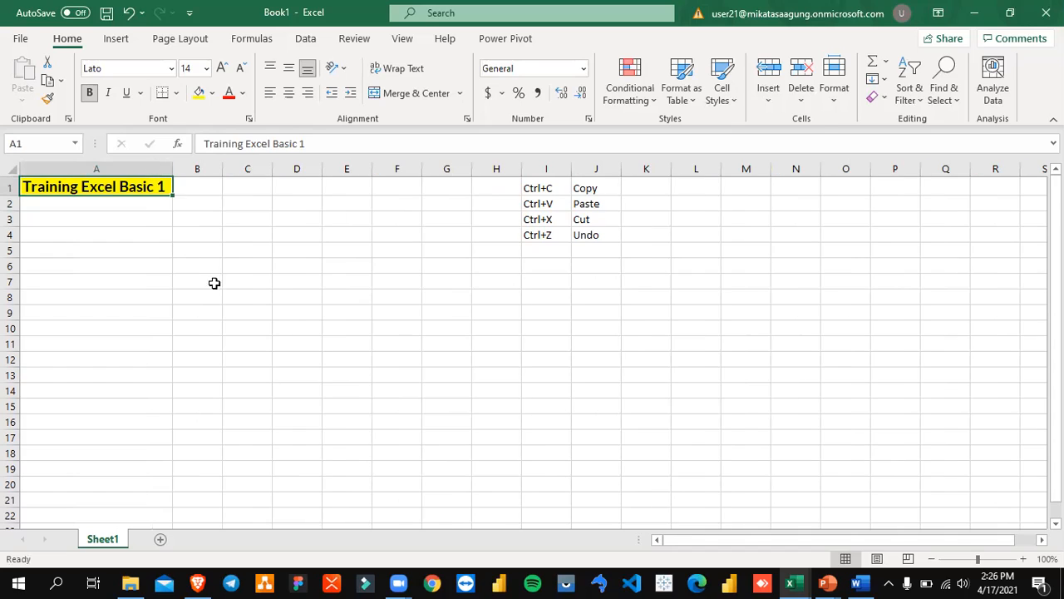
# - Enter "Training Excel Basic 2" in cell D1 and autofit column D to the text
pyautogui.click(306, 188)
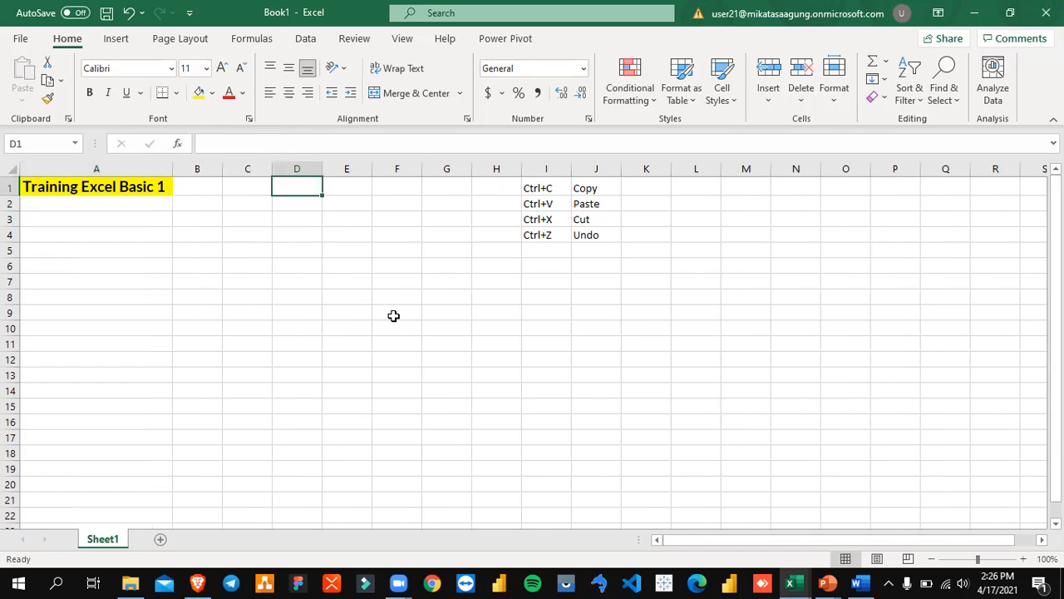
pyautogui.write('Training ')
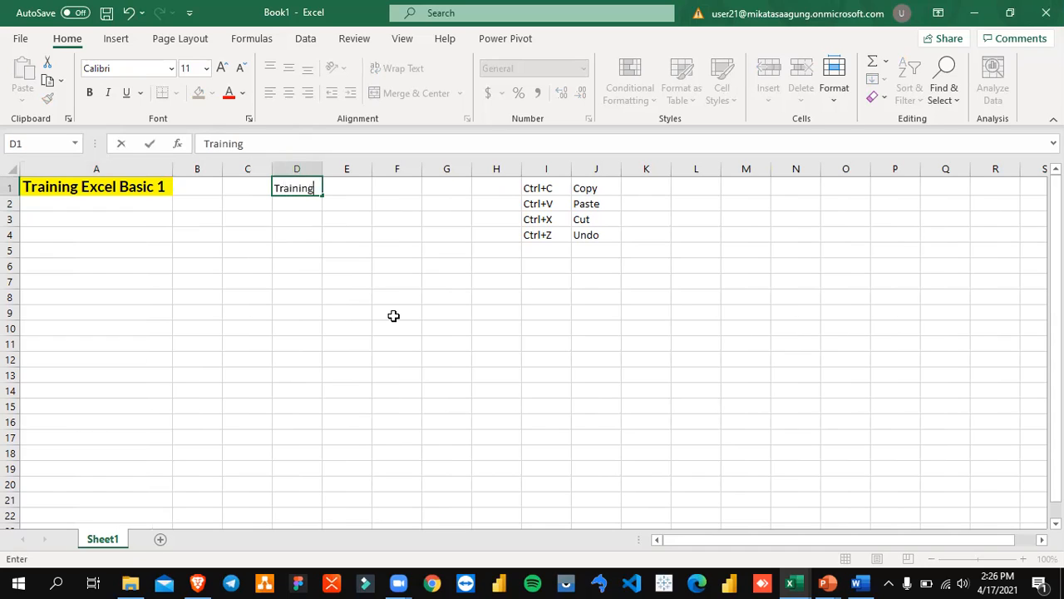
pyautogui.write('Excel Basic 2')
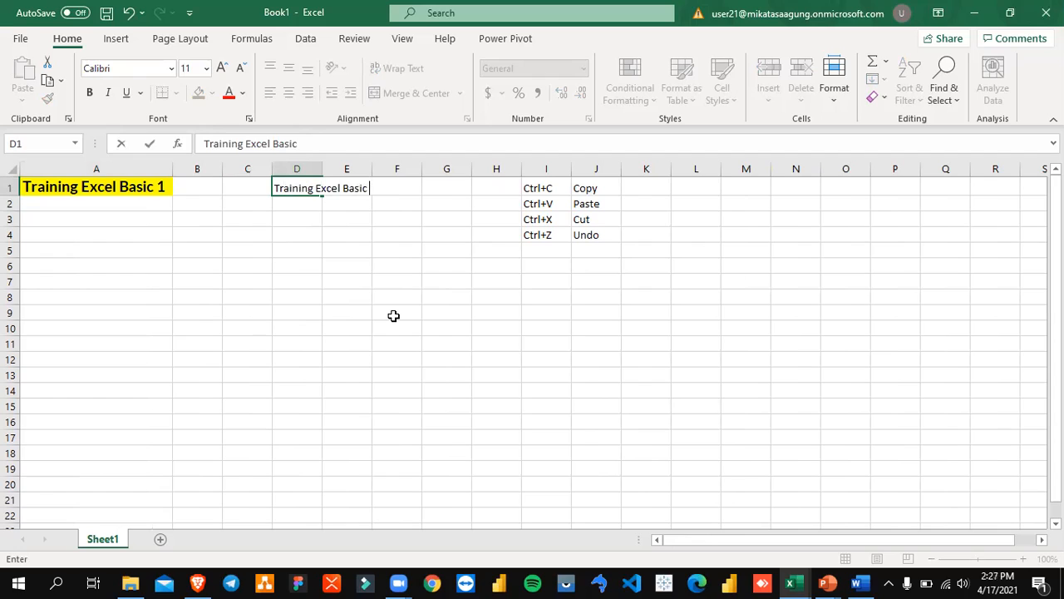
pyautogui.press('Return')
pyautogui.press('Up')
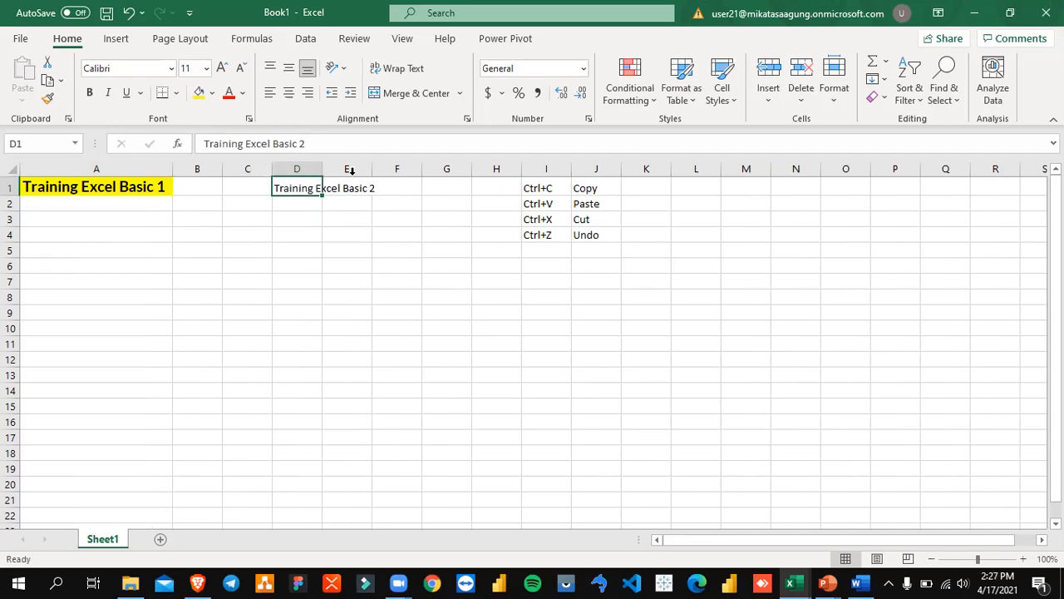
pyautogui.doubleClick(321, 167)
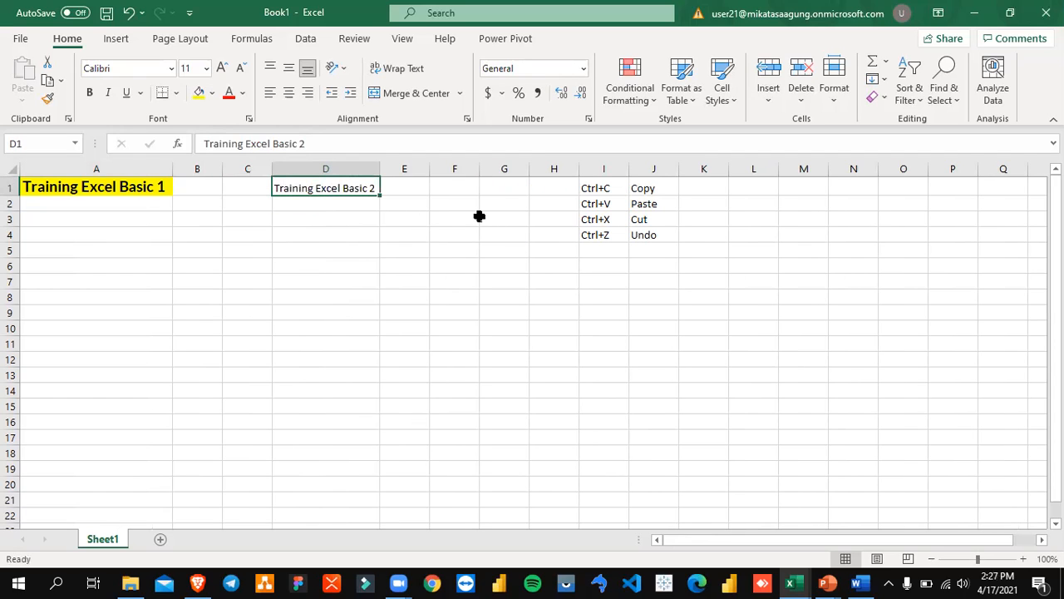
# - Copy the formatting of cell A1 to cell D1 with Format Painter and autofit column D
pyautogui.click(122, 190)
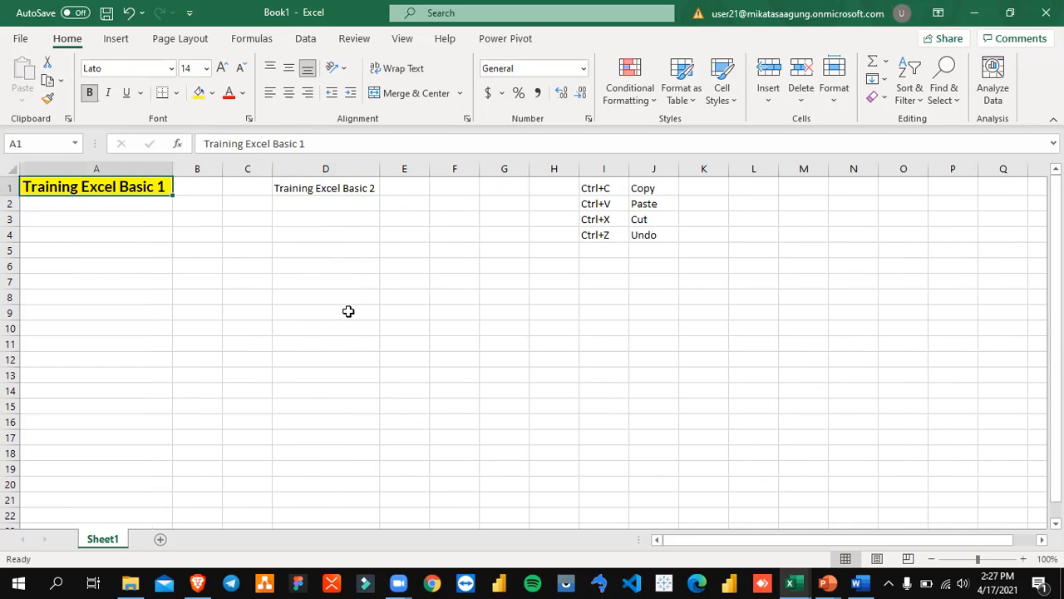
pyautogui.click(48, 99)
pyautogui.click(335, 188)
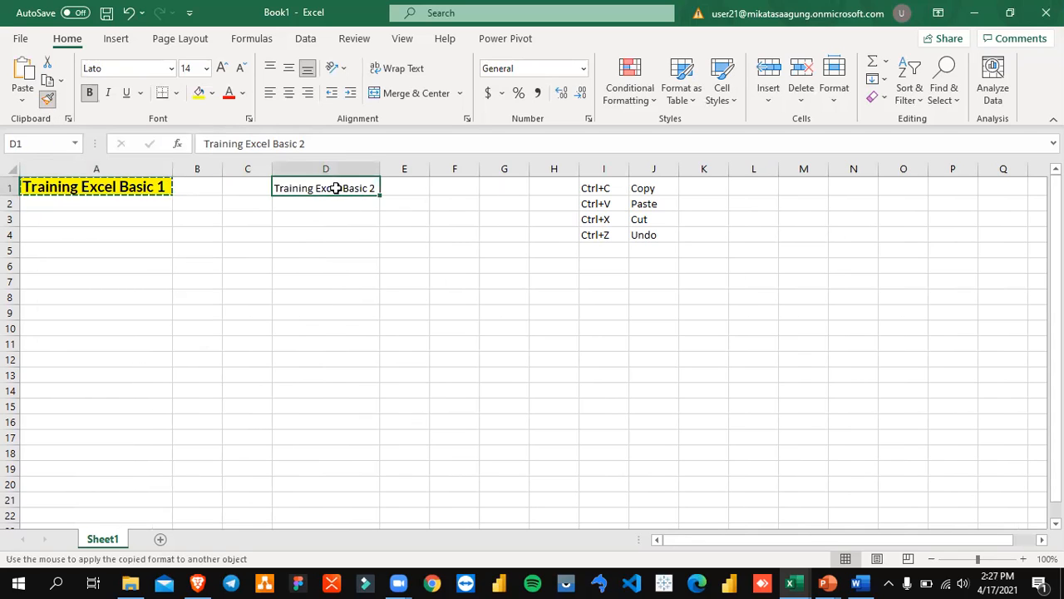
pyautogui.doubleClick(380, 169)
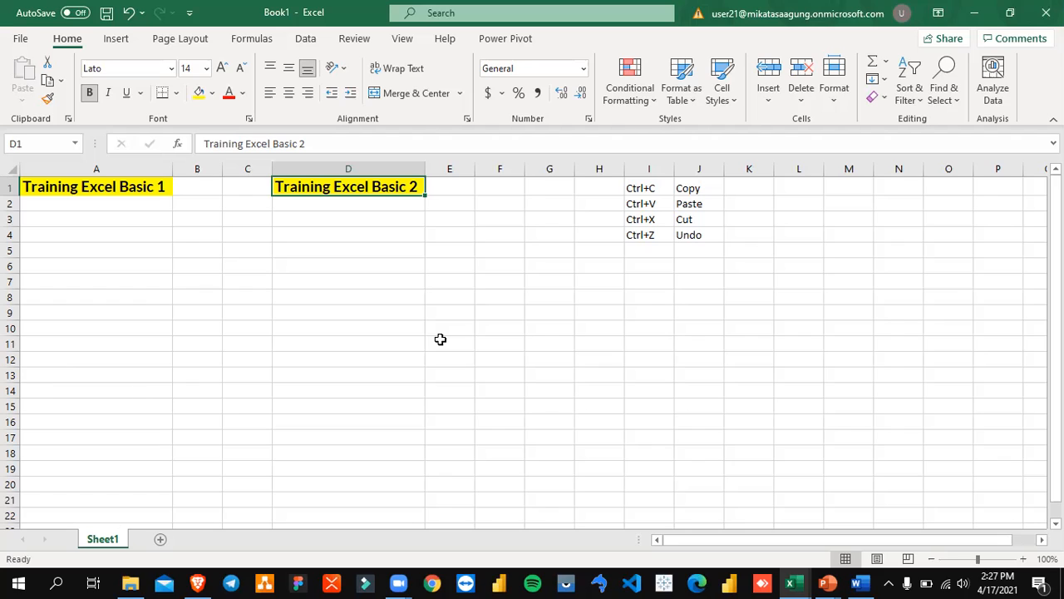
# - Undo the column D width change and the formatting copied to cell D1
pyautogui.hotkey('ctrl', 'z')
pyautogui.hotkey('ctrl', 'z')
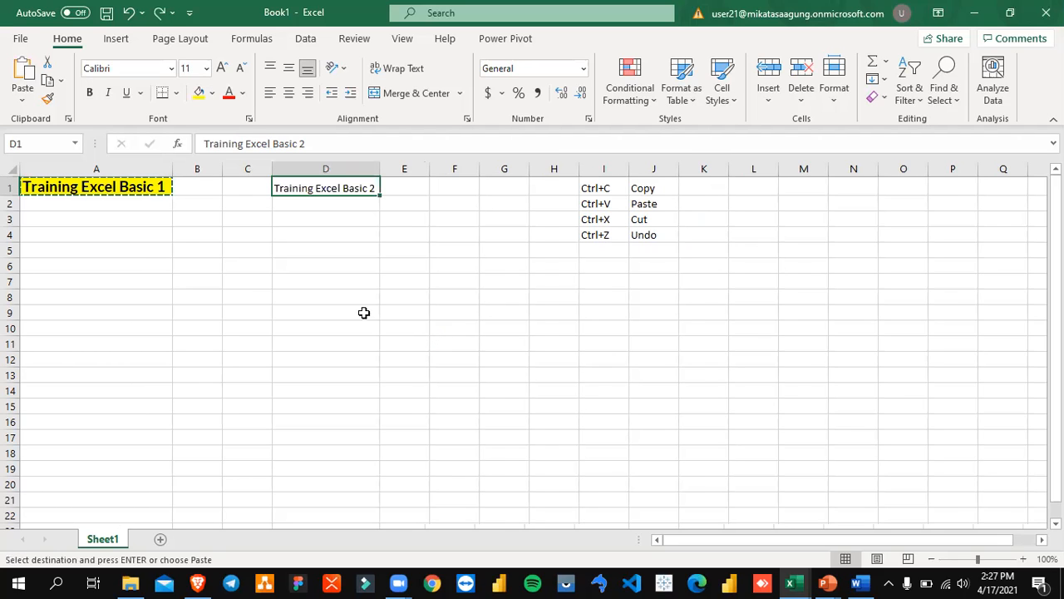
# - Compare the font, size and fill settings of cell D1 with those of cell A1, and clear the copy selection
pyautogui.click(351, 277)
pyautogui.click(352, 189)
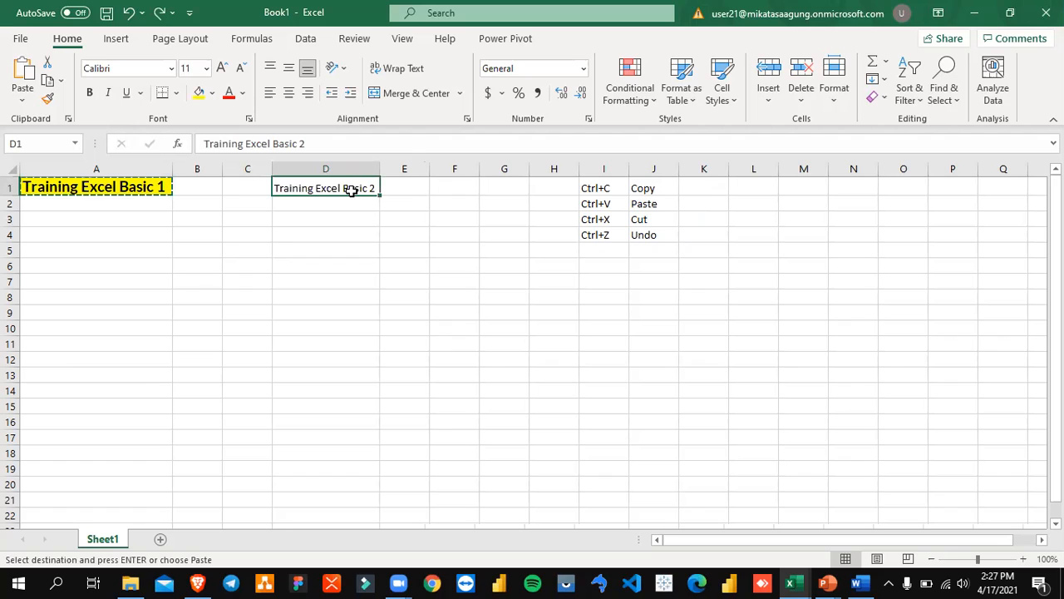
pyautogui.click(173, 69)
pyautogui.click(173, 69)
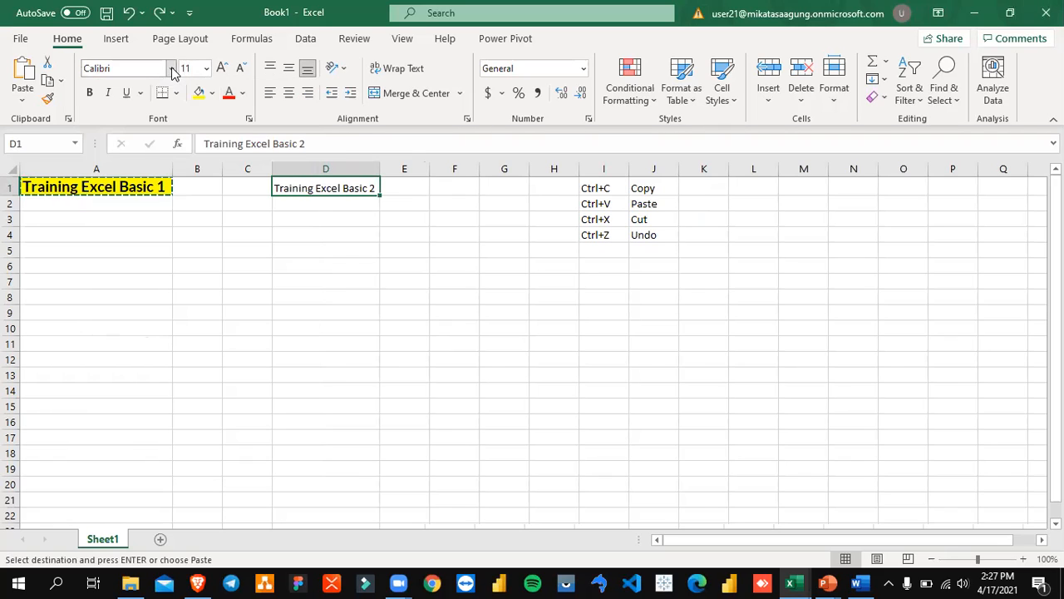
pyautogui.click(119, 184)
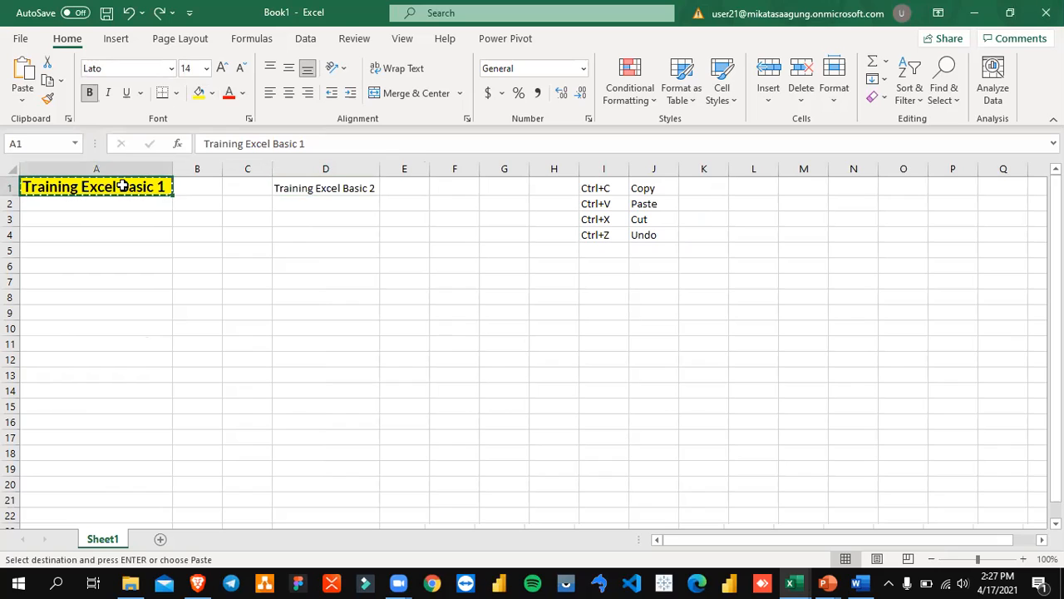
pyautogui.click(347, 188)
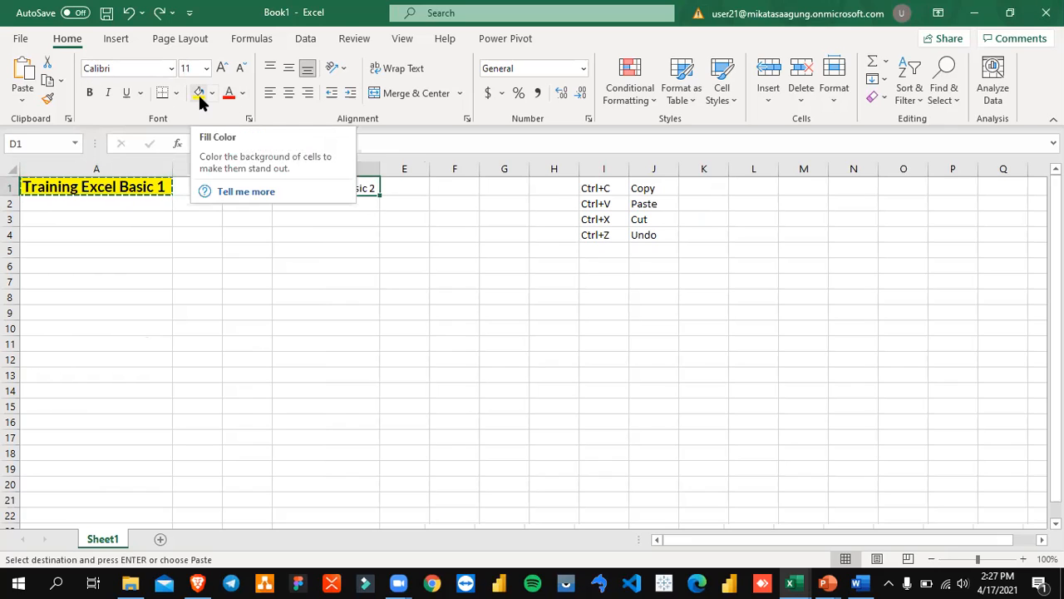
pyautogui.press('Escape')
pyautogui.click(284, 283)
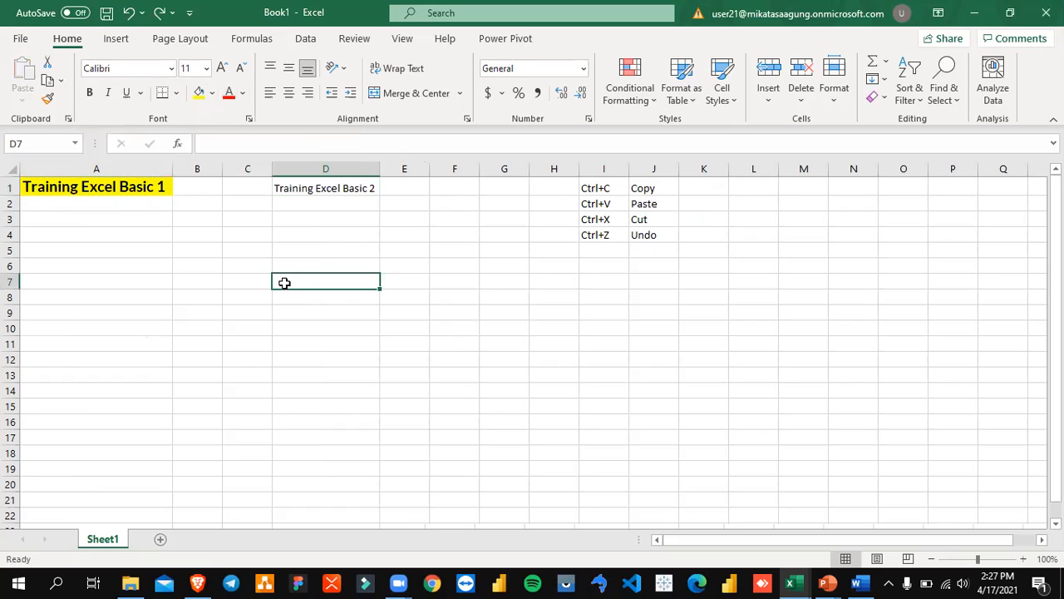
pyautogui.click(317, 187)
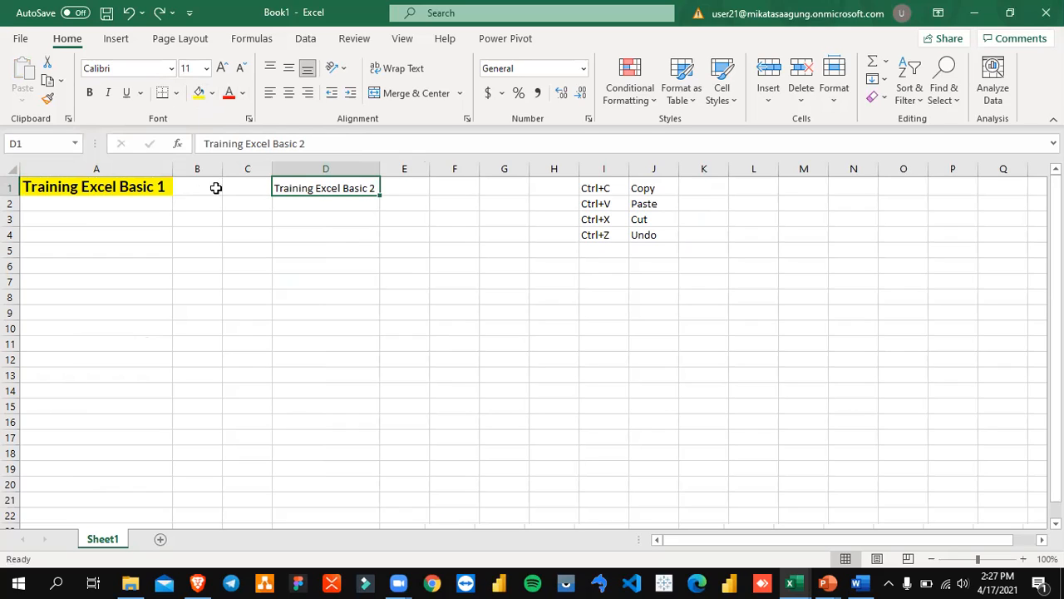
pyautogui.click(133, 186)
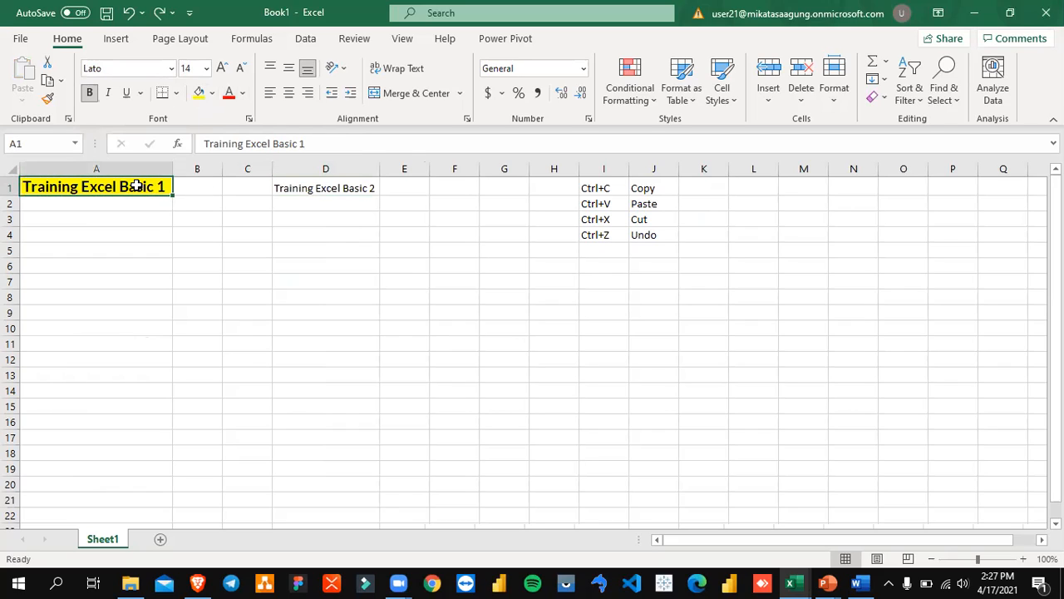
# - Copy the formatting of cell A1 to cell D1 with Format Painter, and autofit column D to its text
pyautogui.click(48, 100)
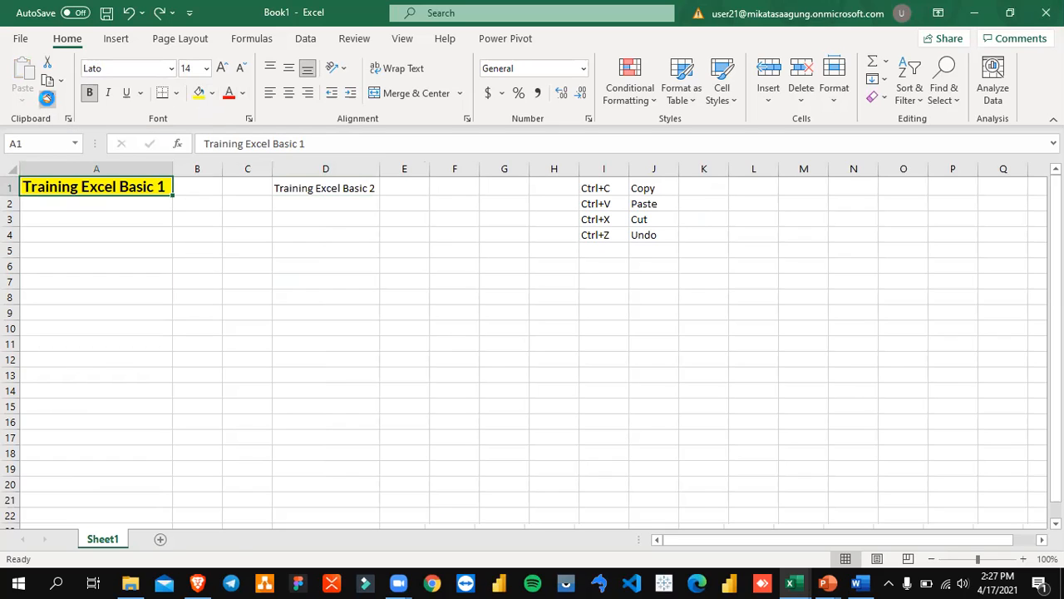
pyautogui.click(299, 185)
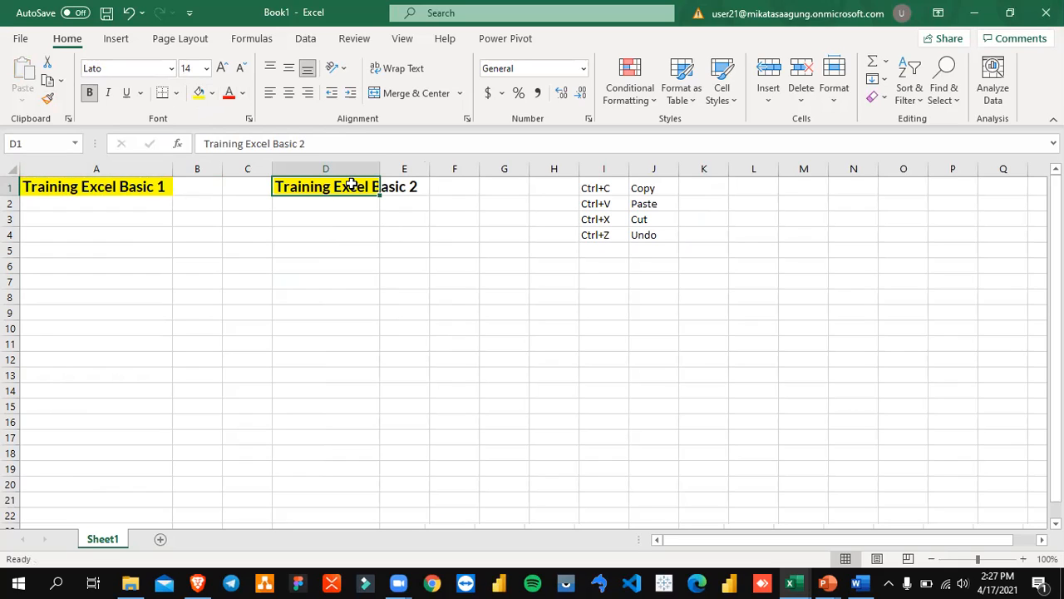
pyautogui.doubleClick(380, 168)
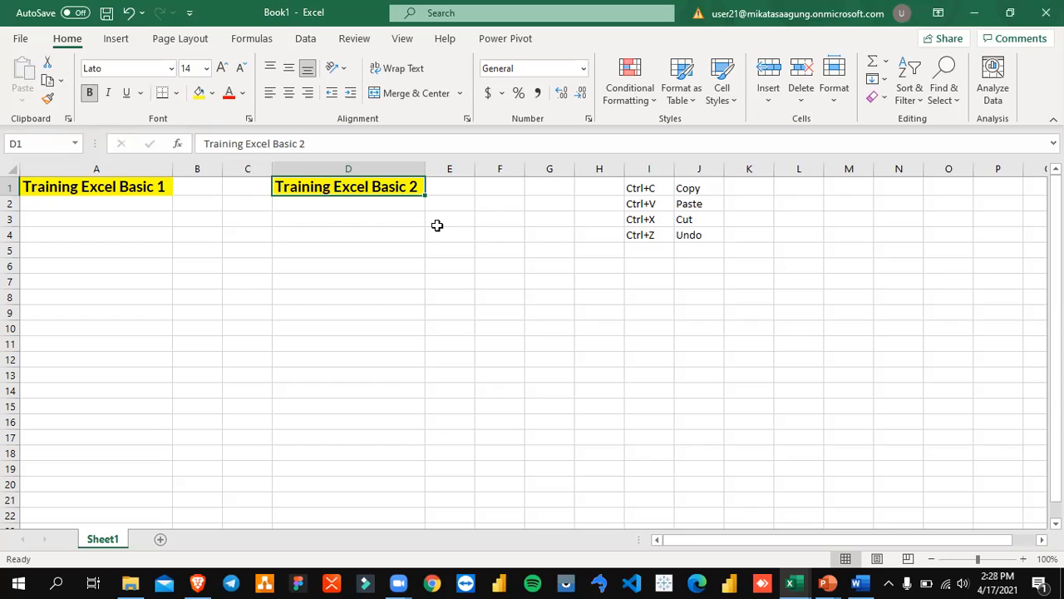
pyautogui.click(133, 183)
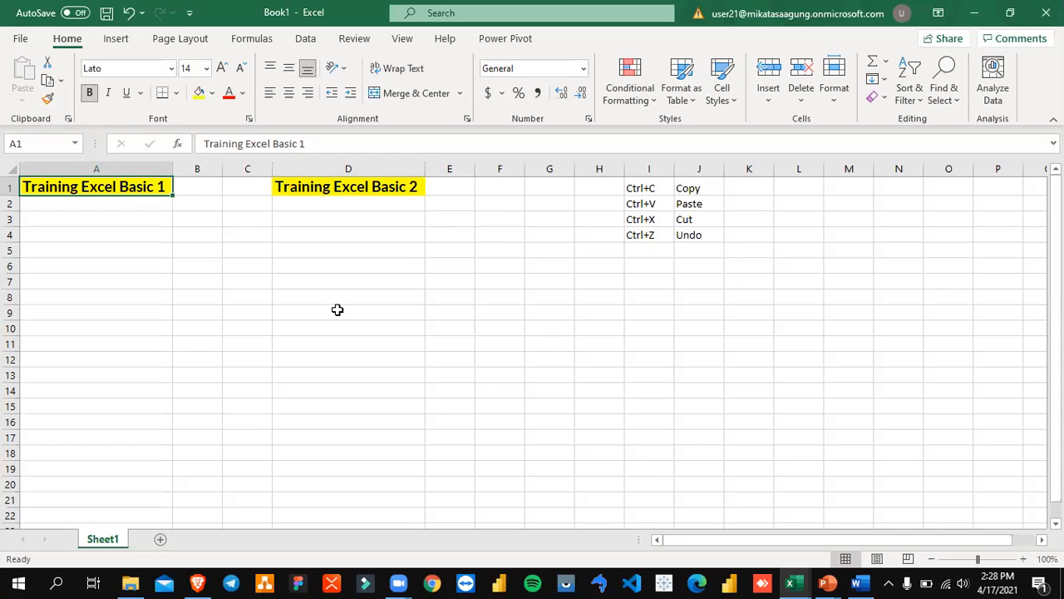
pyautogui.click(356, 184)
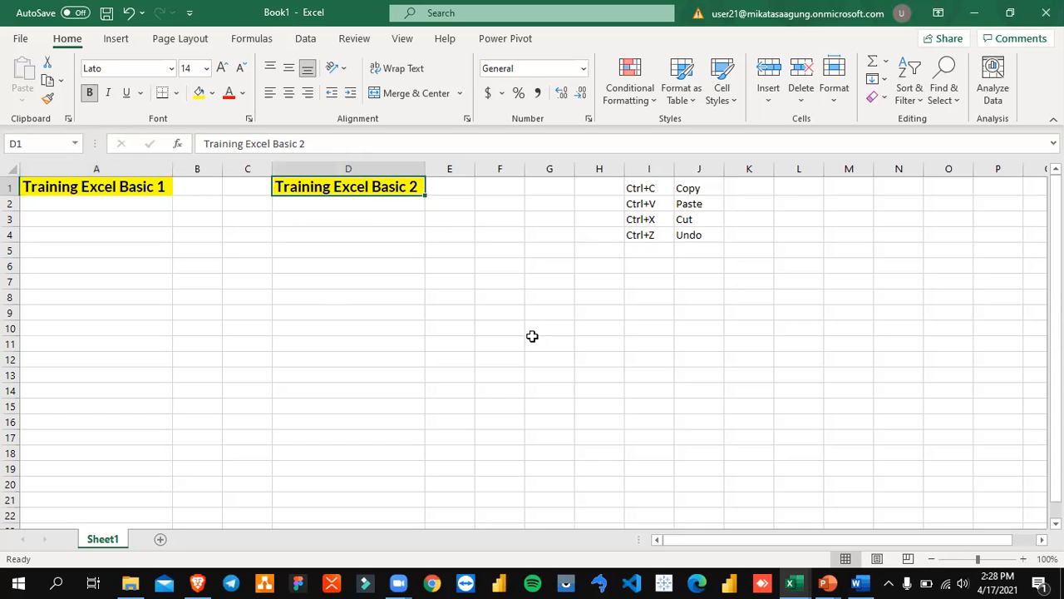
# - Consult the toolbar description table in the Word module document and return to the Book1 workbook
pyautogui.click(857, 582)
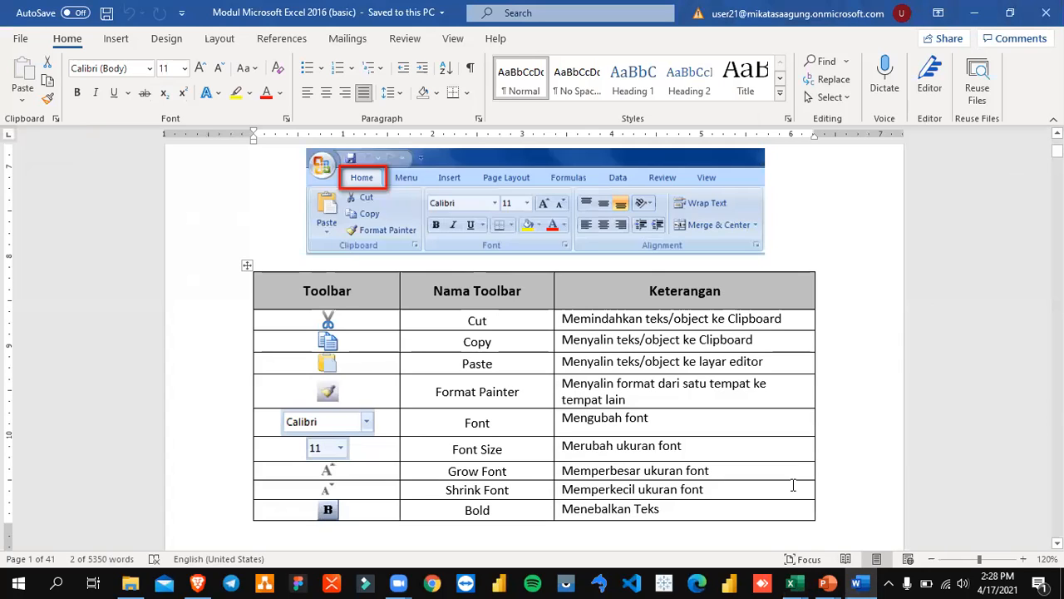
pyautogui.moveTo(791, 583)
pyautogui.click(812, 525)
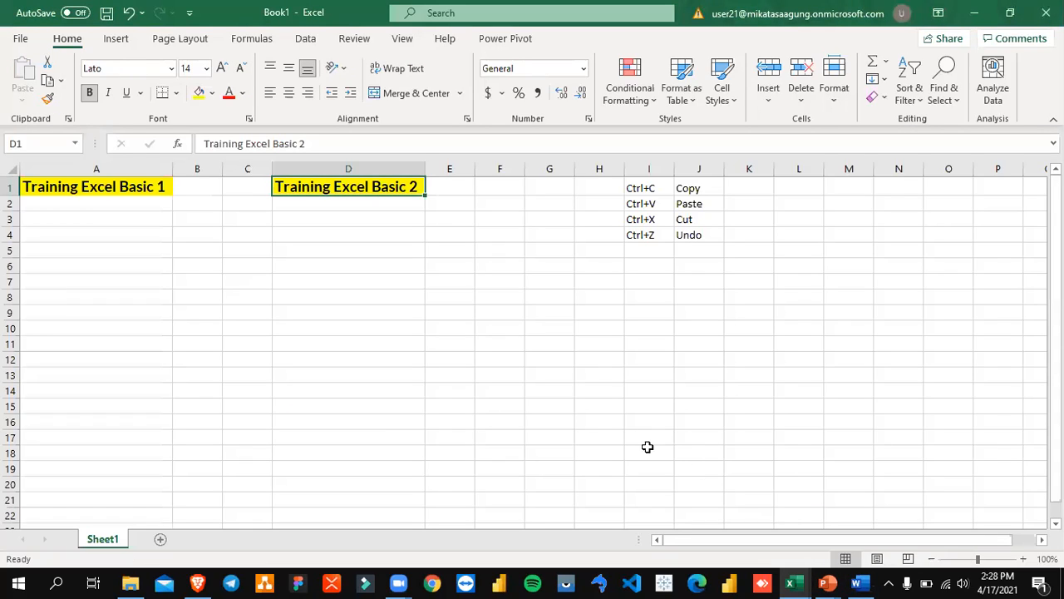
# - Browse the fonts available for cell D1 up to the theme fonts, and close the font list without choosing one
pyautogui.click(171, 69)
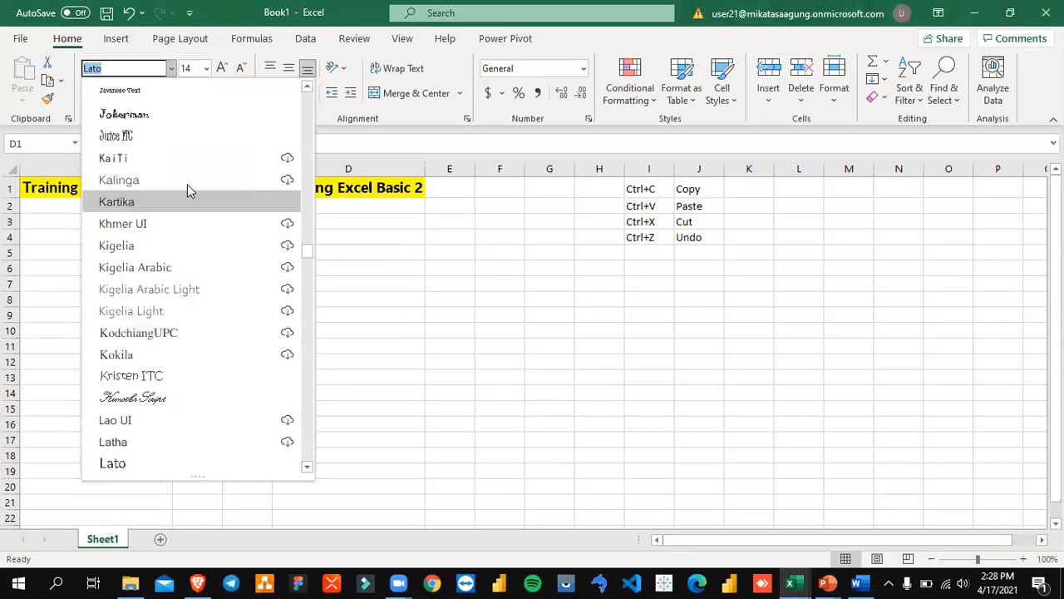
pyautogui.scroll(20, 198, 245)
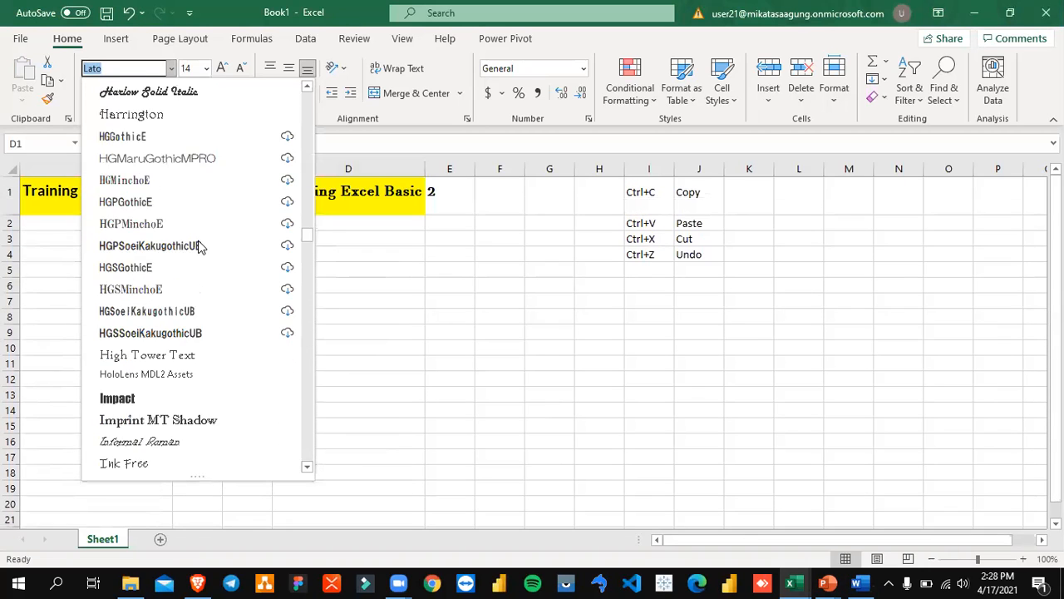
pyautogui.scroll(3, 197, 246)
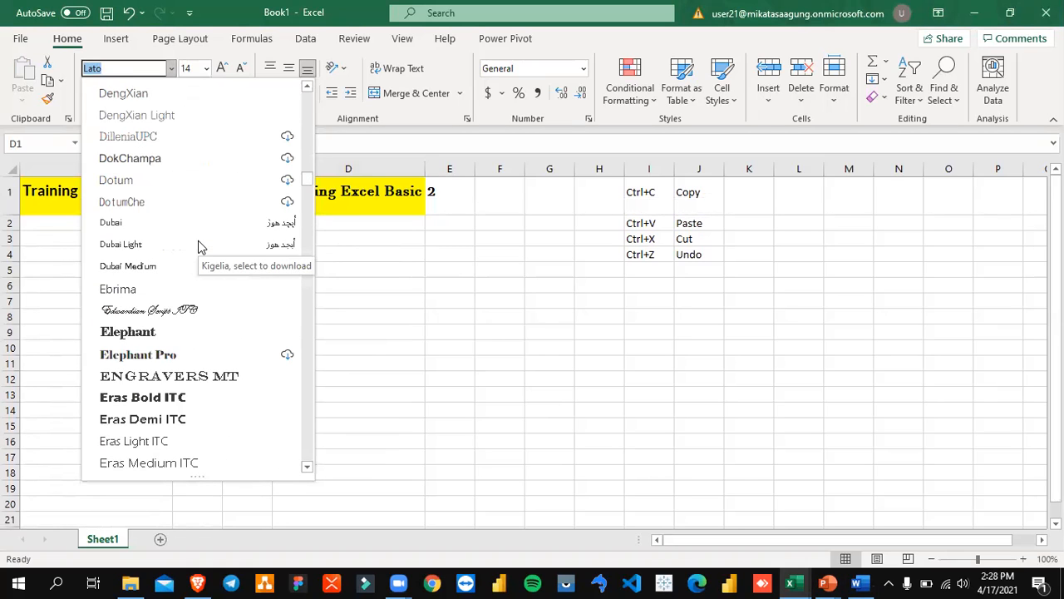
pyautogui.scroll(12, 198, 245)
pyautogui.scroll(8, 198, 245)
pyautogui.scroll(-20, 198, 246)
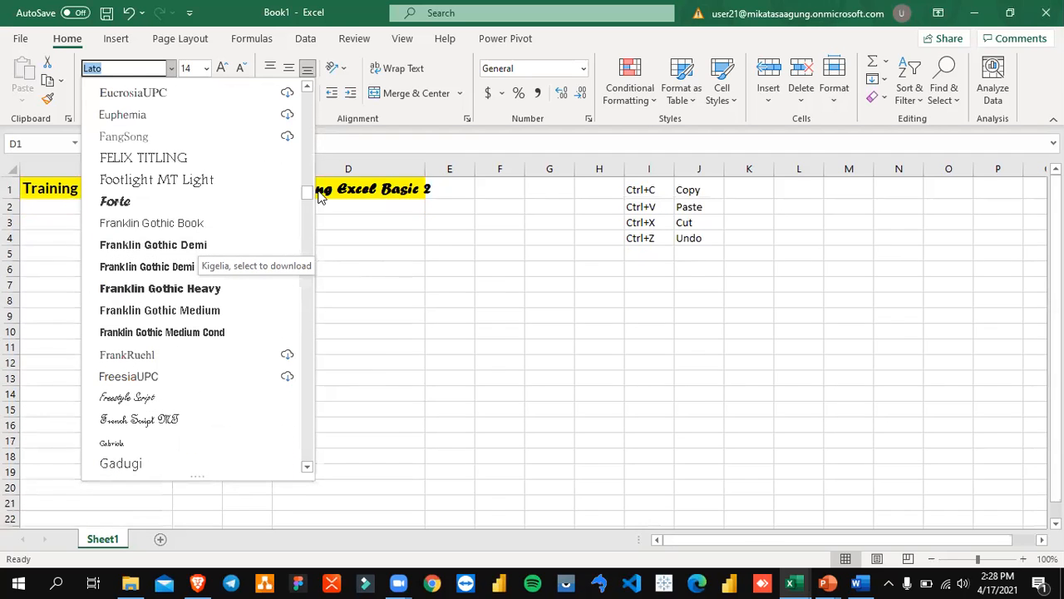
pyautogui.moveTo(309, 190); pyautogui.dragTo(330, 98)
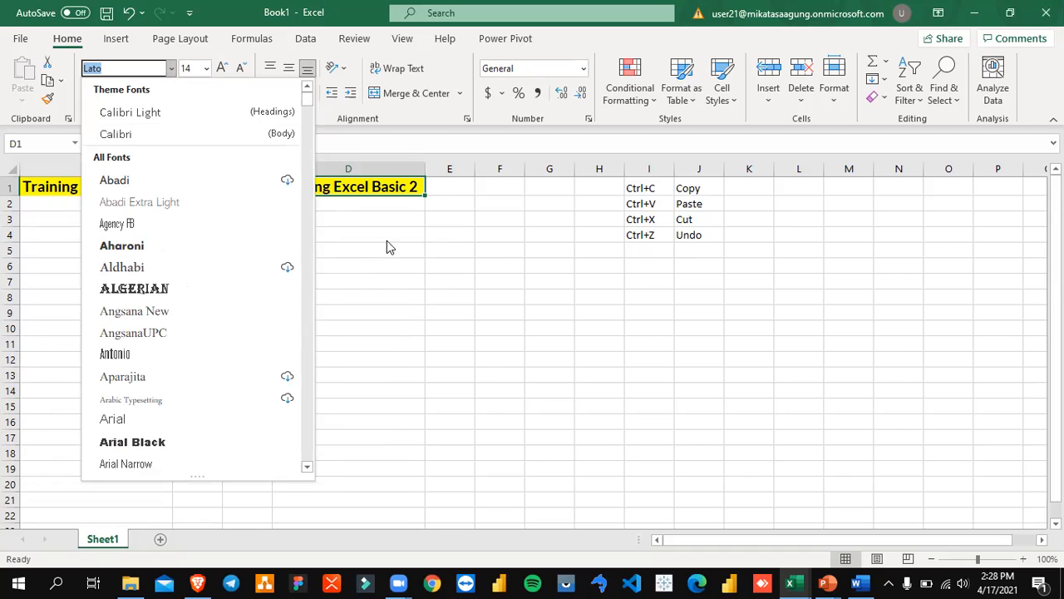
pyautogui.click(387, 203)
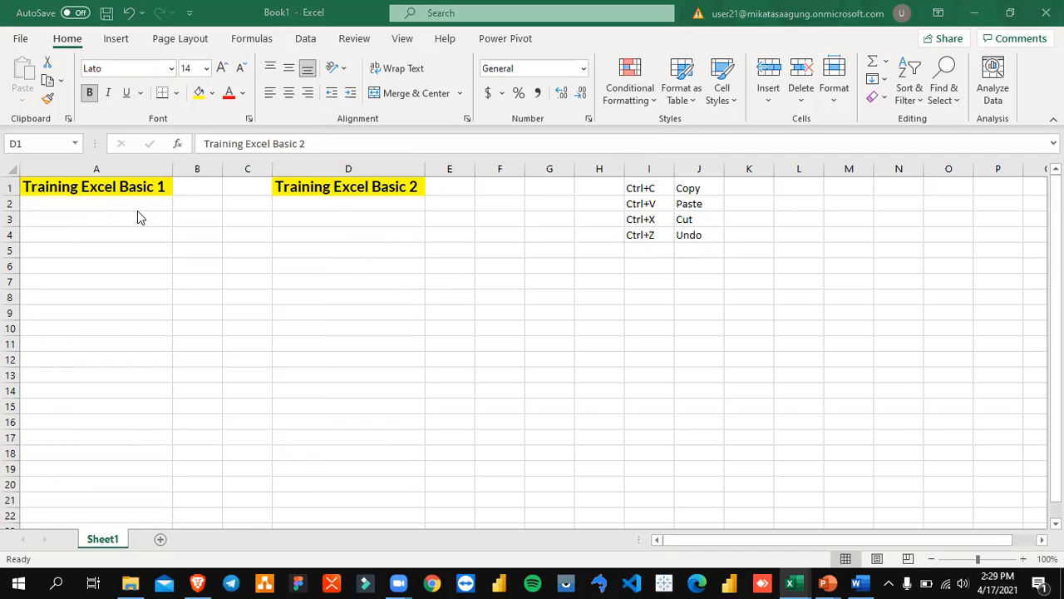
# - Compare cells A1 and D1, consult the font size rows of the toolbar table in the Word module, and return to Book1
pyautogui.click(116, 185)
pyautogui.click(320, 188)
pyautogui.click(126, 190)
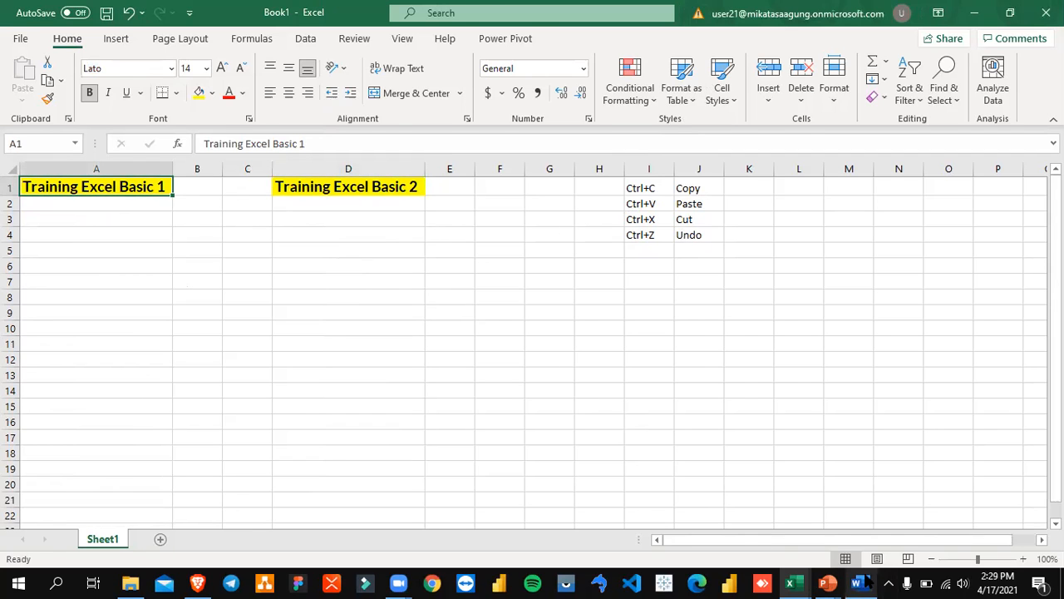
pyautogui.click(859, 584)
pyautogui.scroll(-1, 580, 468)
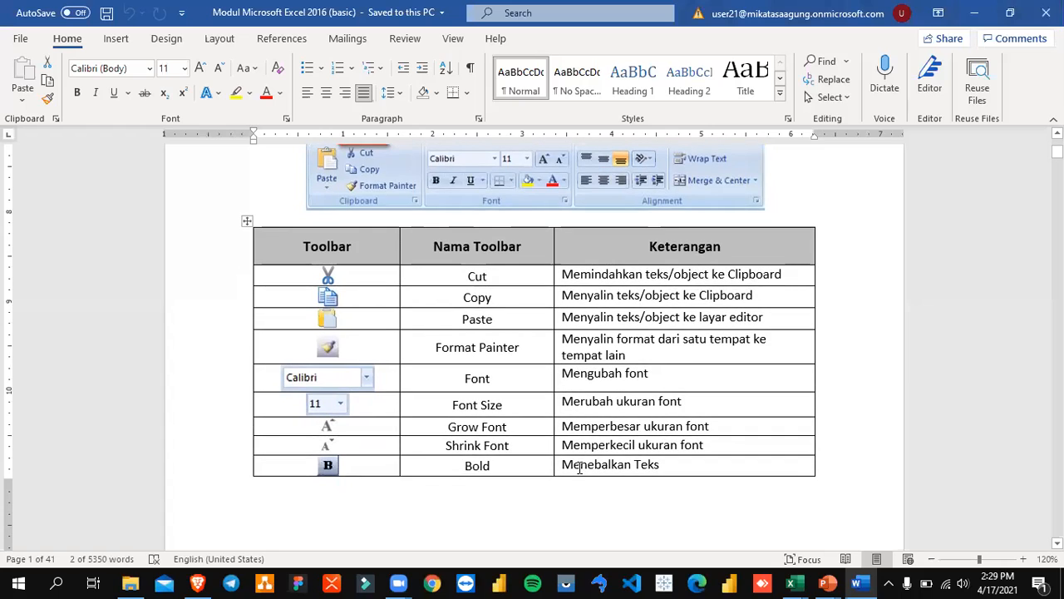
pyautogui.click(498, 426)
pyautogui.hotkey('alt', 'Tab')
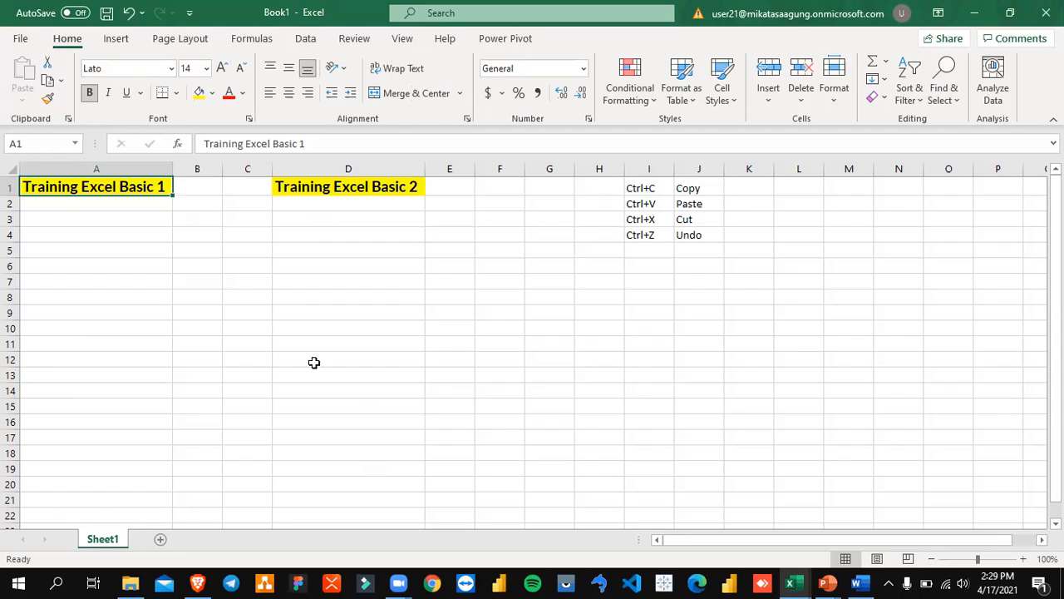
# - Increase the font size of cell D1 step by step to 22
pyautogui.click(314, 189)
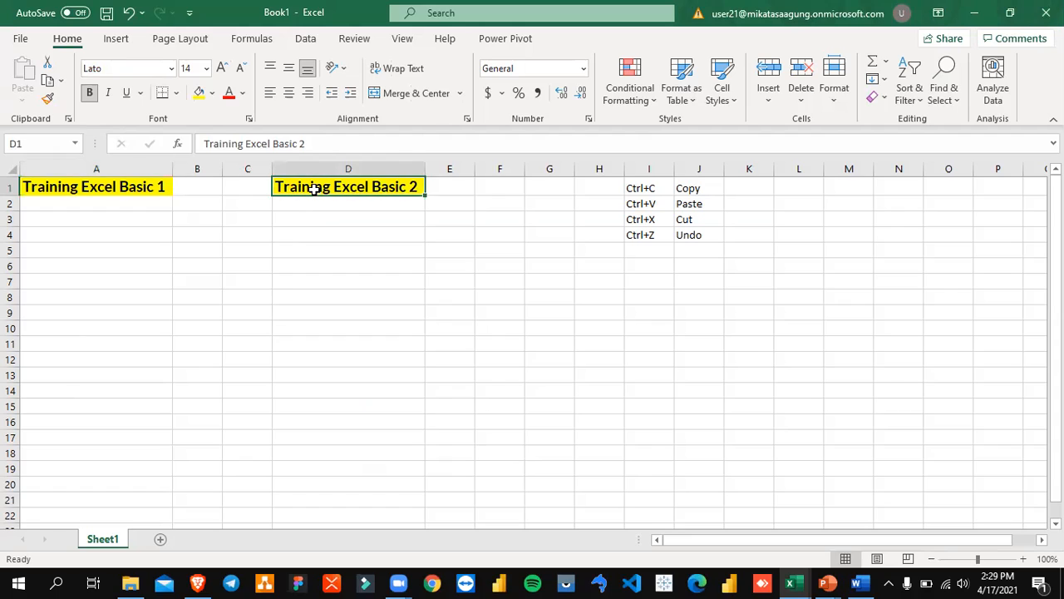
pyautogui.click(223, 69)
pyautogui.click(223, 69)
pyautogui.click(223, 69)
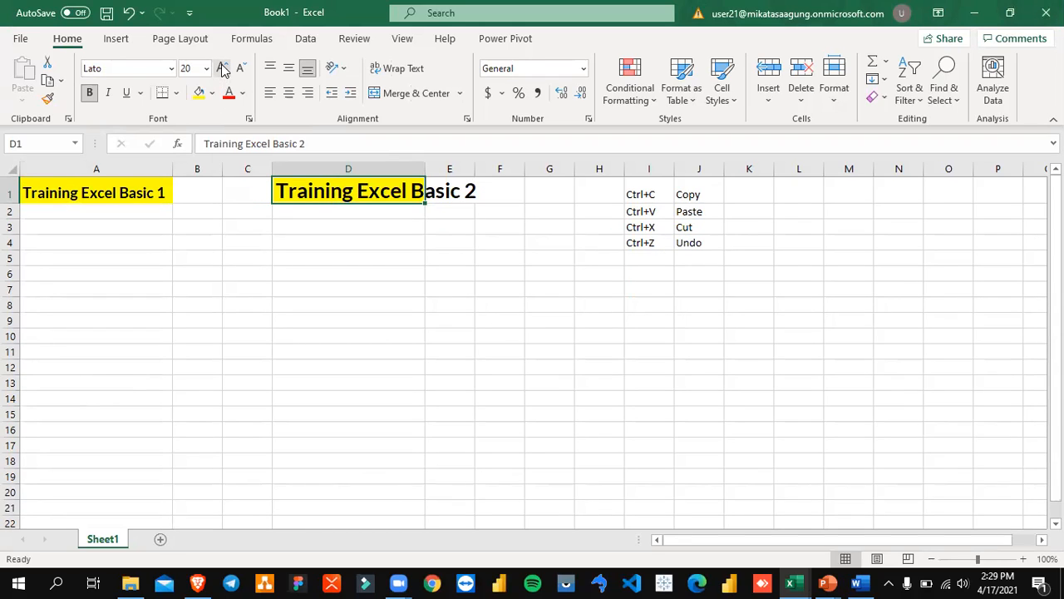
pyautogui.click(206, 68)
pyautogui.click(221, 69)
pyautogui.click(223, 69)
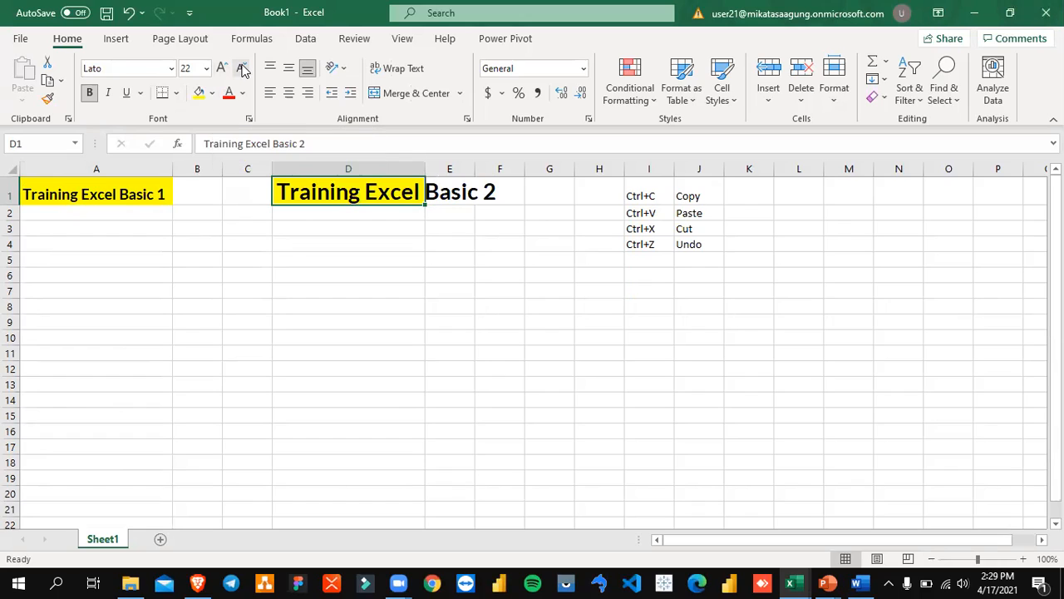
# - Decrease the font size of cell D1 step by step to 12, and view the list of available font sizes
pyautogui.click(241, 68)
pyautogui.click(241, 68)
pyautogui.click(242, 68)
pyautogui.click(241, 68)
pyautogui.click(241, 68)
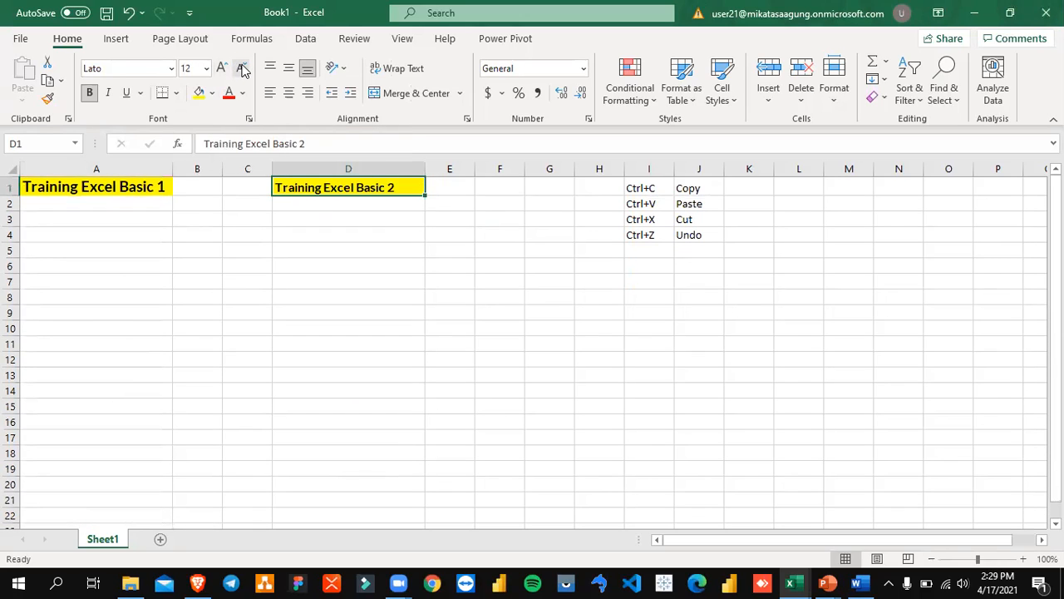
pyautogui.click(207, 69)
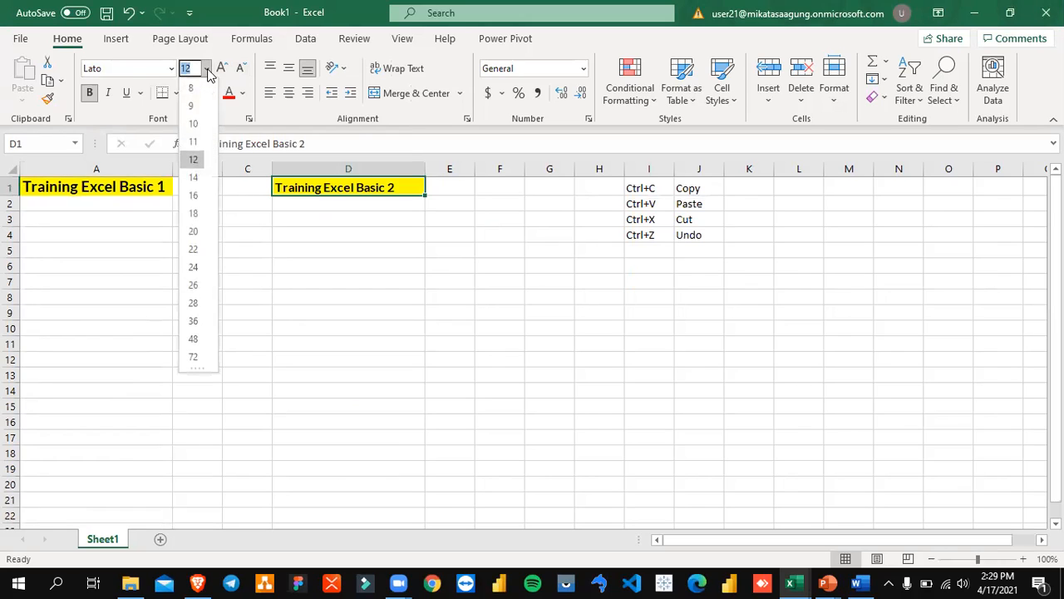
pyautogui.click(236, 51)
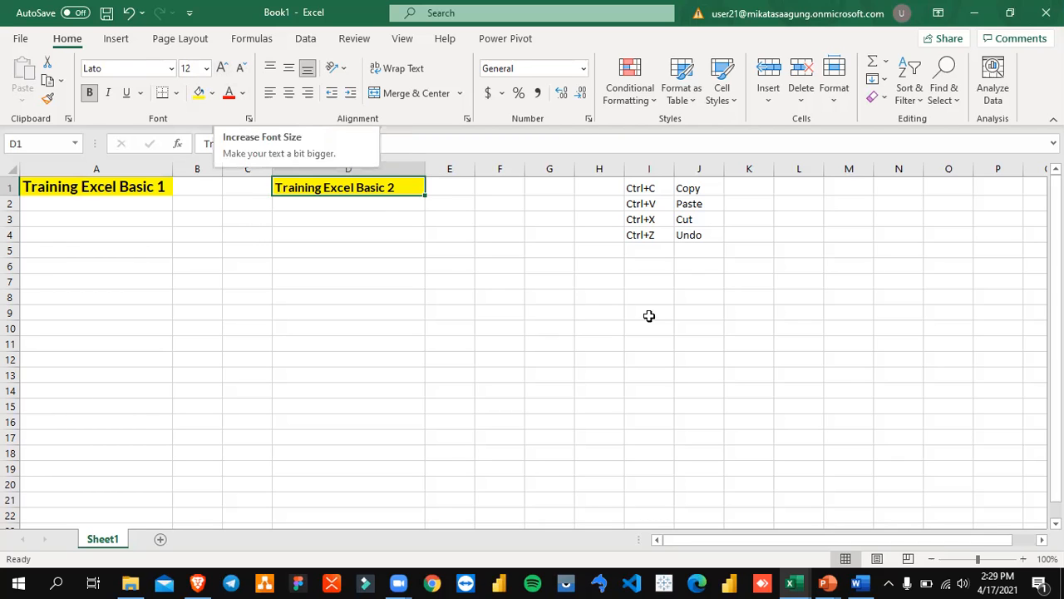
# - Consult the toolbar table in the Word module, and check the bold setting of cells A1 and D1 in Book1
pyautogui.click(860, 583)
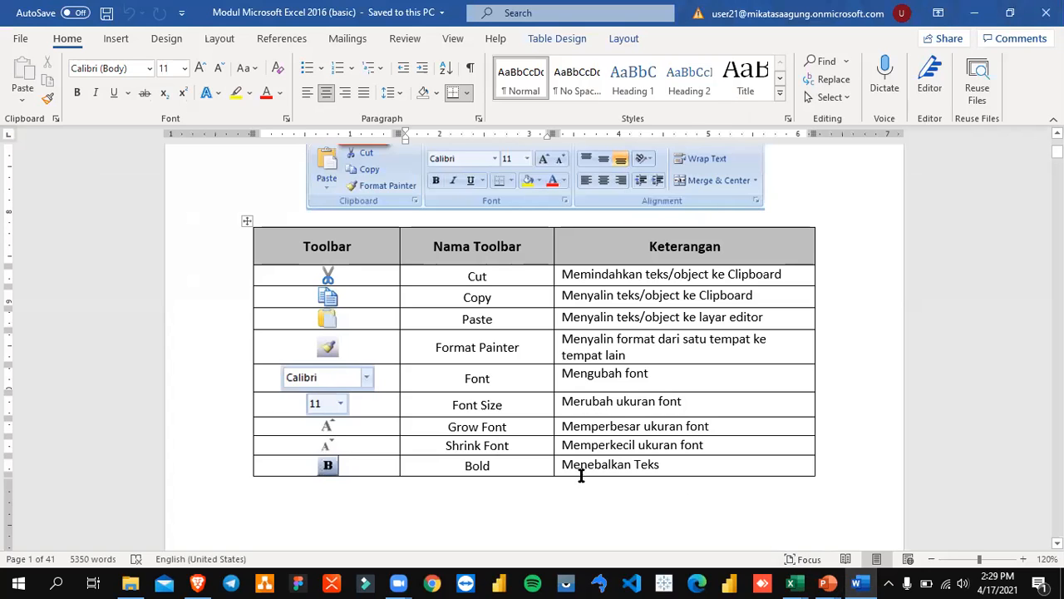
pyautogui.moveTo(791, 583)
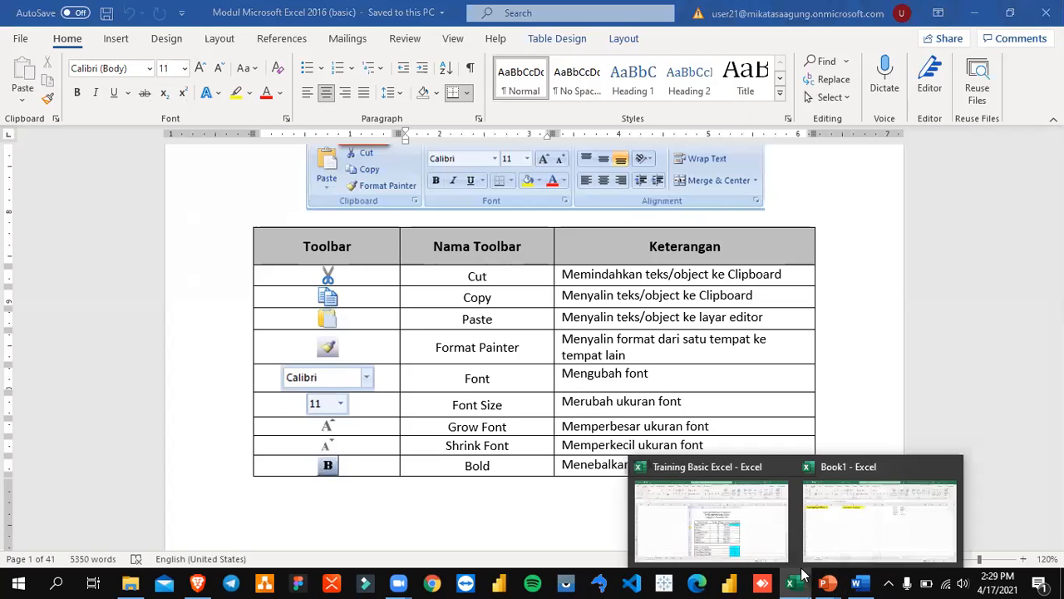
pyautogui.click(832, 512)
pyautogui.click(97, 203)
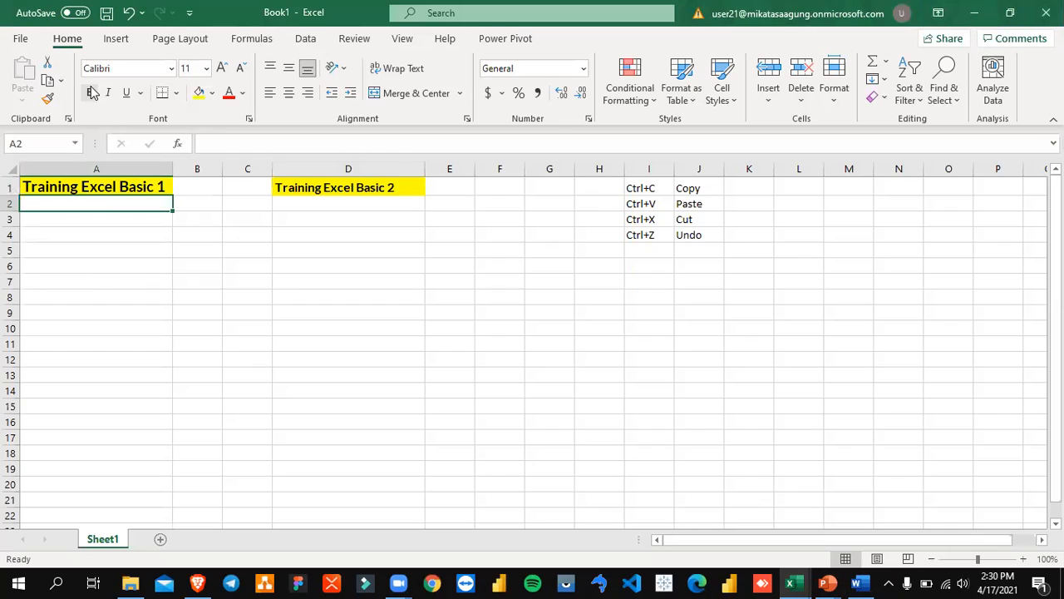
pyautogui.click(103, 188)
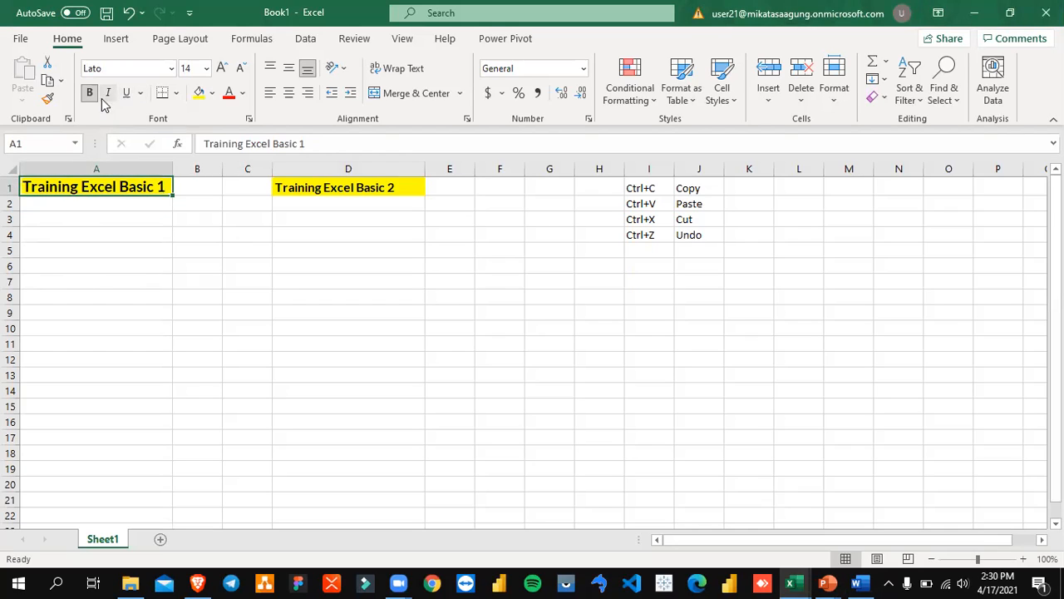
pyautogui.click(333, 189)
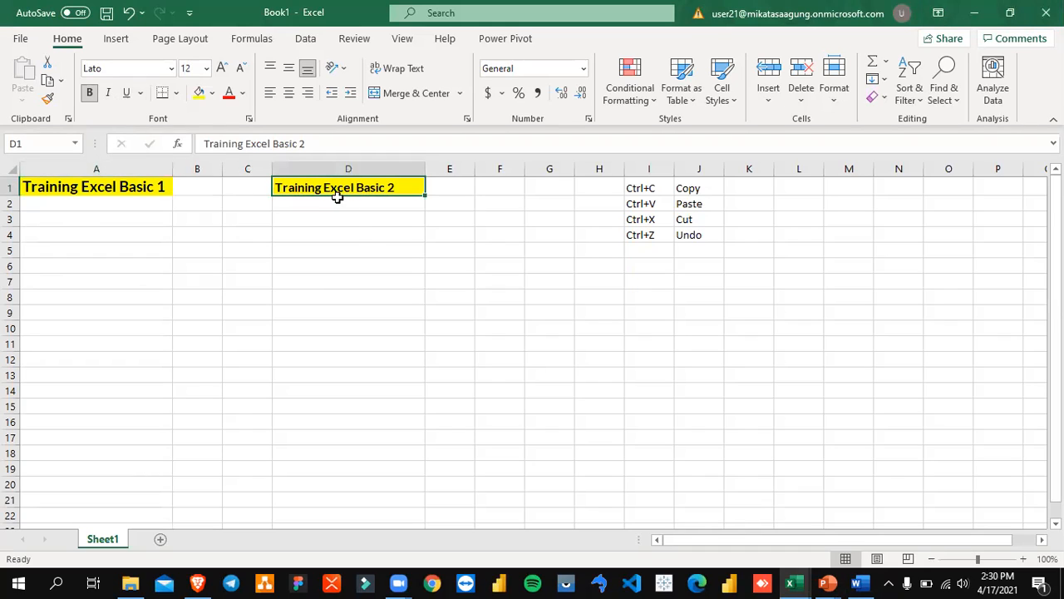
# - Turn italic on and off for the text in cell D1, and do the same with underline
pyautogui.click(110, 90)
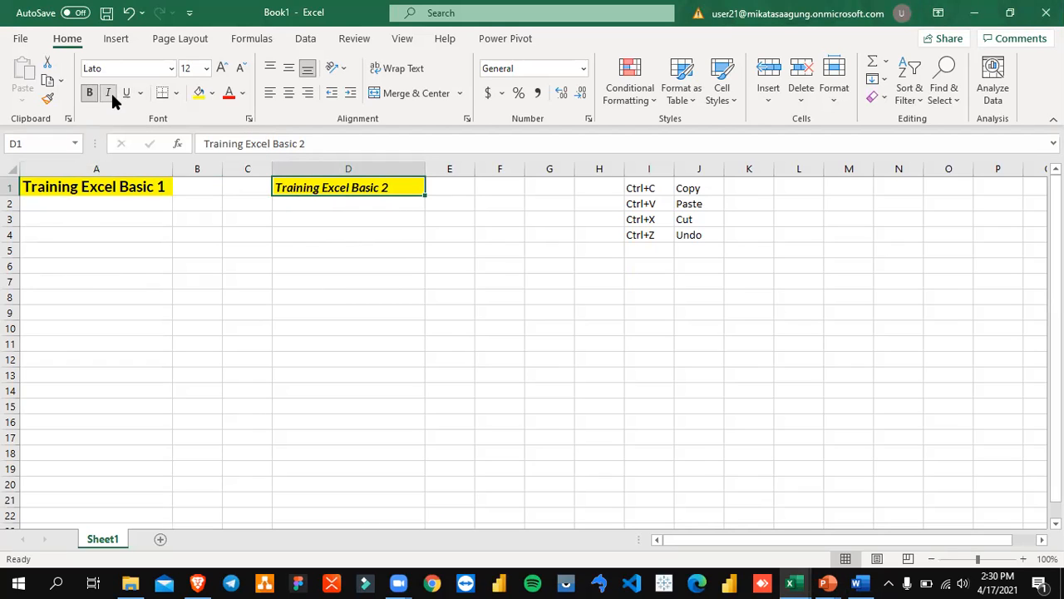
pyautogui.click(110, 91)
pyautogui.click(129, 95)
pyautogui.click(129, 95)
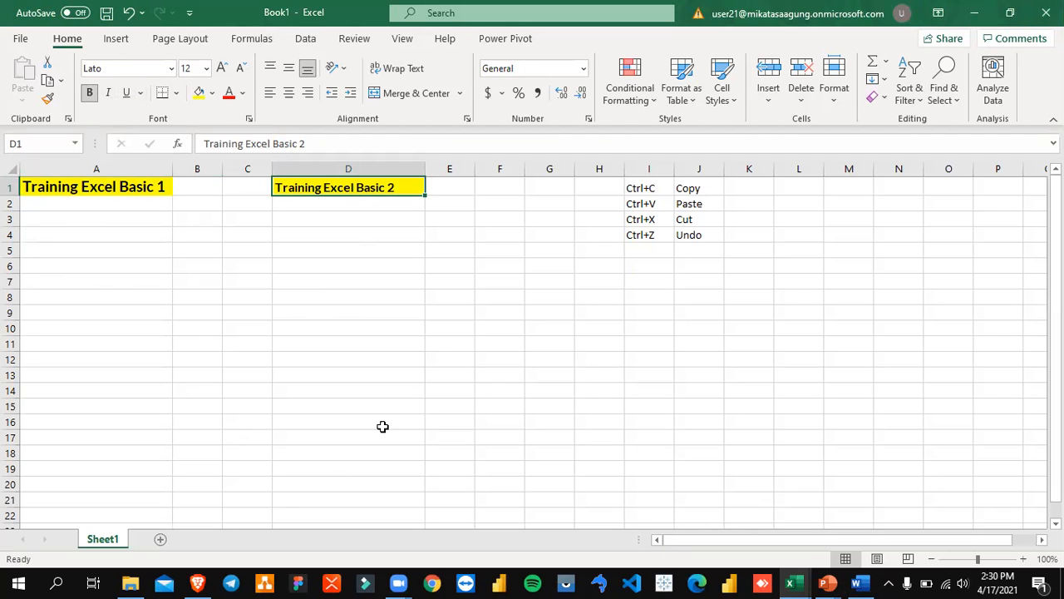
# - Read the toolbar table rows from Italic to Wrap Teks on page 2 of the Word module
pyautogui.click(861, 584)
pyautogui.scroll(-10, 655, 441)
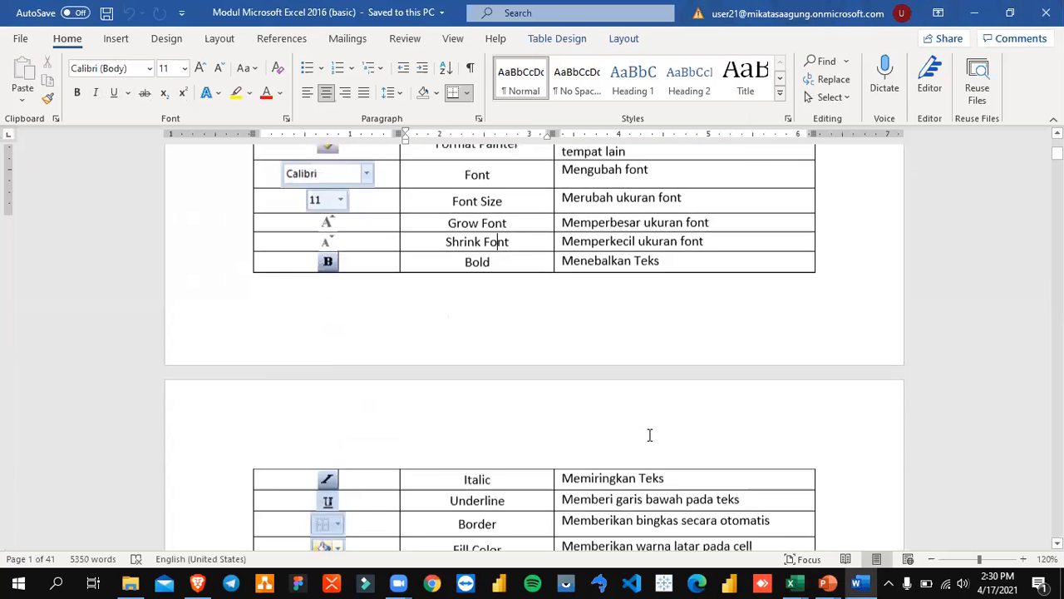
pyautogui.scroll(2, 649, 437)
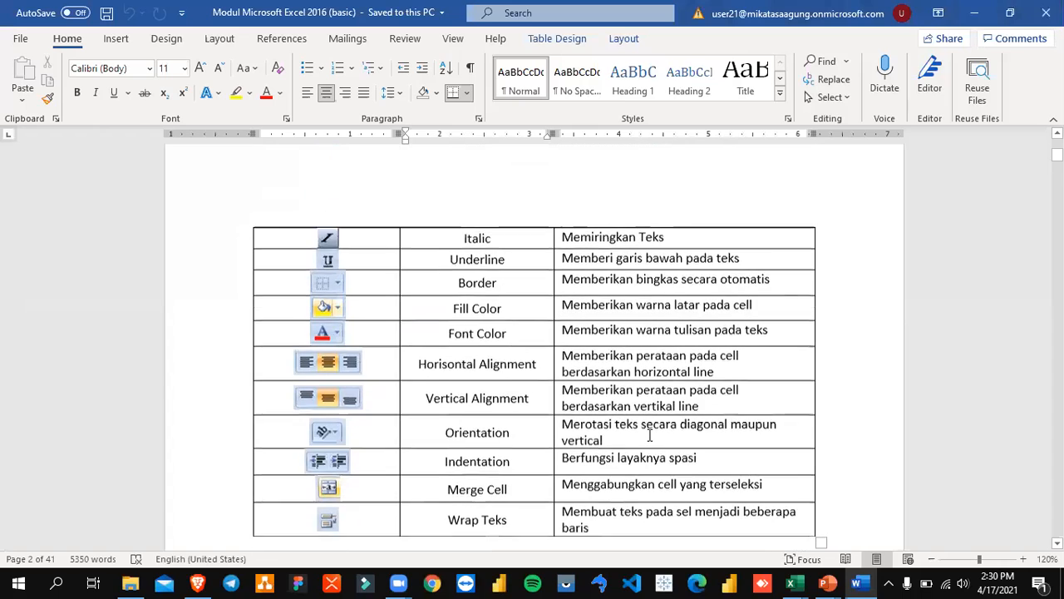
pyautogui.scroll(-1, 665, 449)
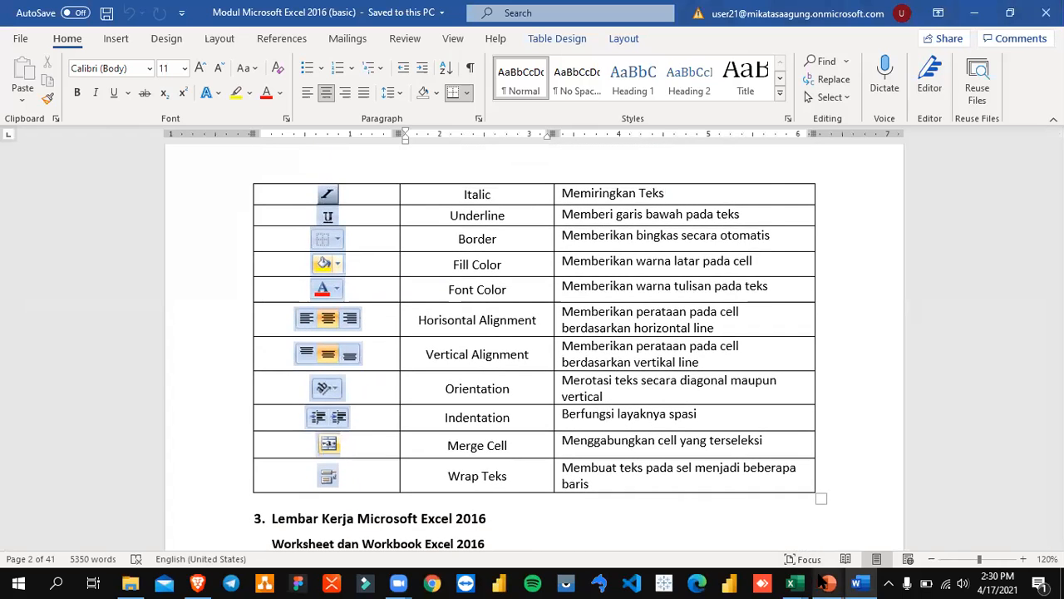
# - Return to the Book1 workbook and widen column A well beyond the text in cell A1
pyautogui.click(800, 582)
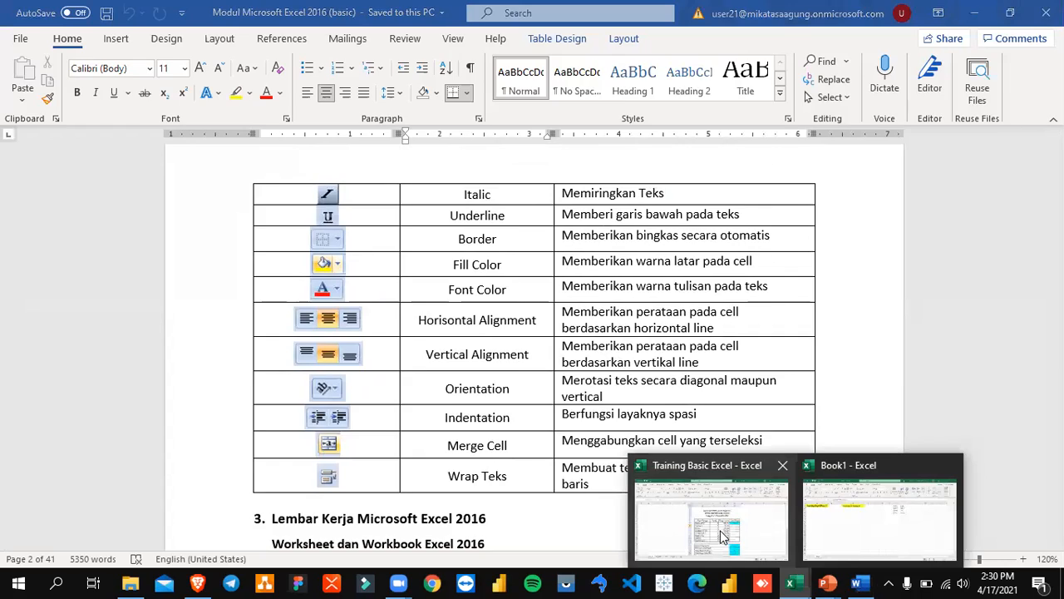
pyautogui.click(724, 536)
pyautogui.click(895, 510)
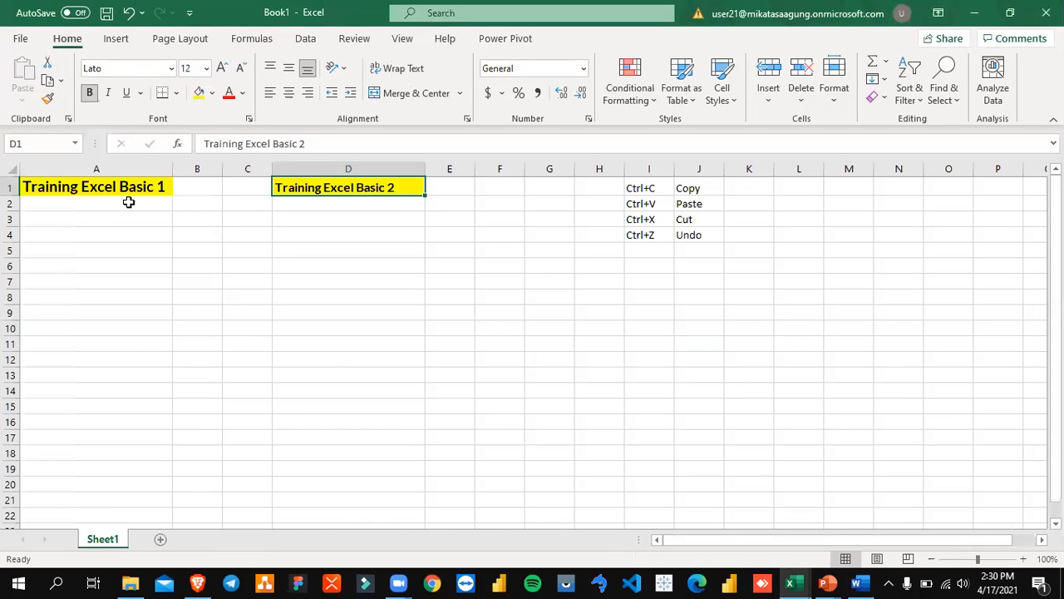
pyautogui.click(129, 183)
pyautogui.moveTo(173, 169); pyautogui.dragTo(246, 171)
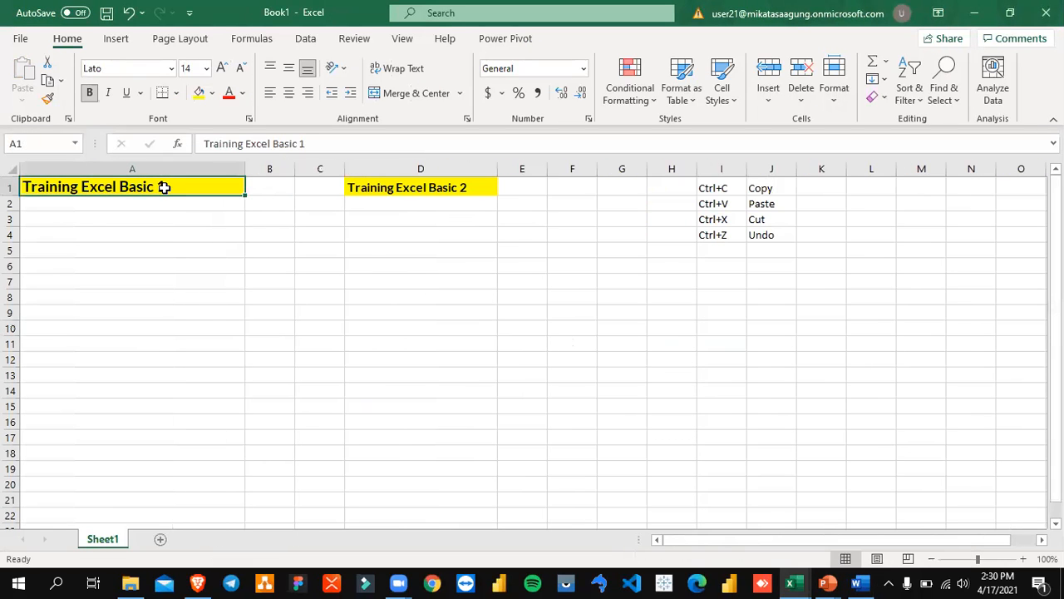
# - Try center, right and left horizontal alignment on the text in cell A1, finishing with left alignment
pyautogui.click(288, 93)
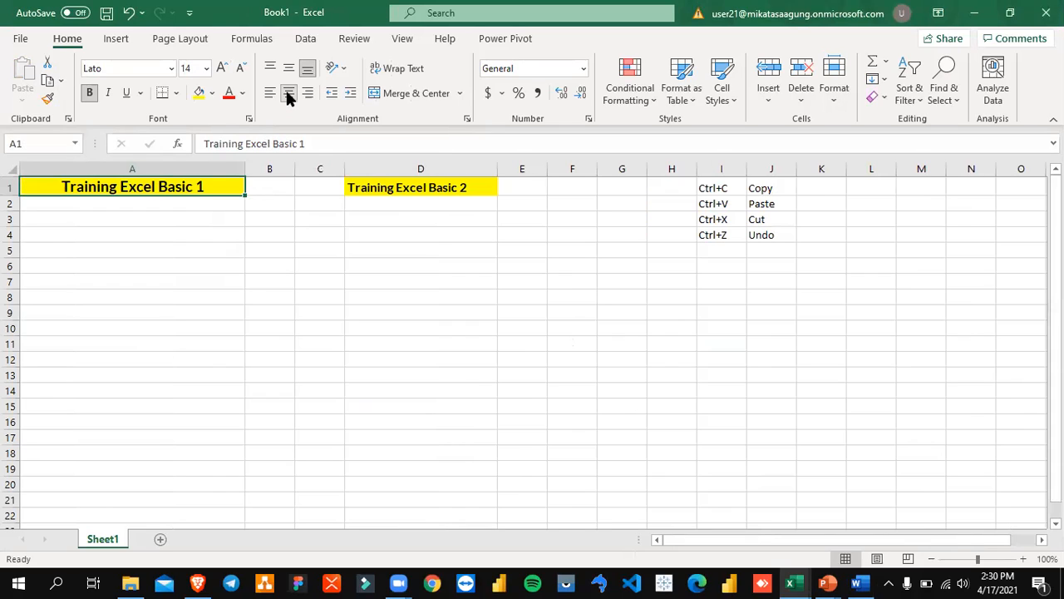
pyautogui.click(308, 94)
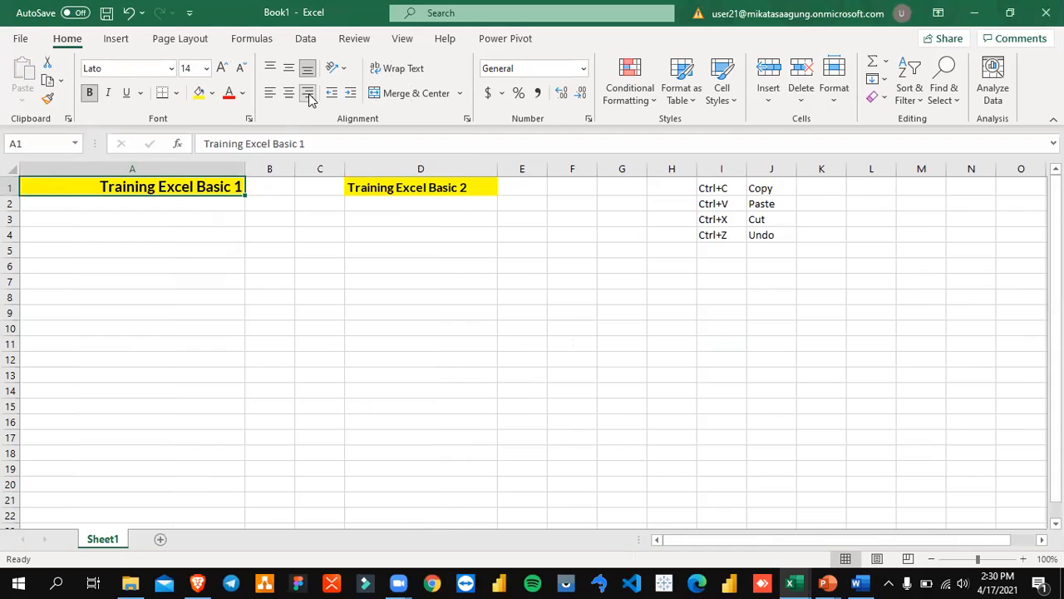
pyautogui.click(270, 94)
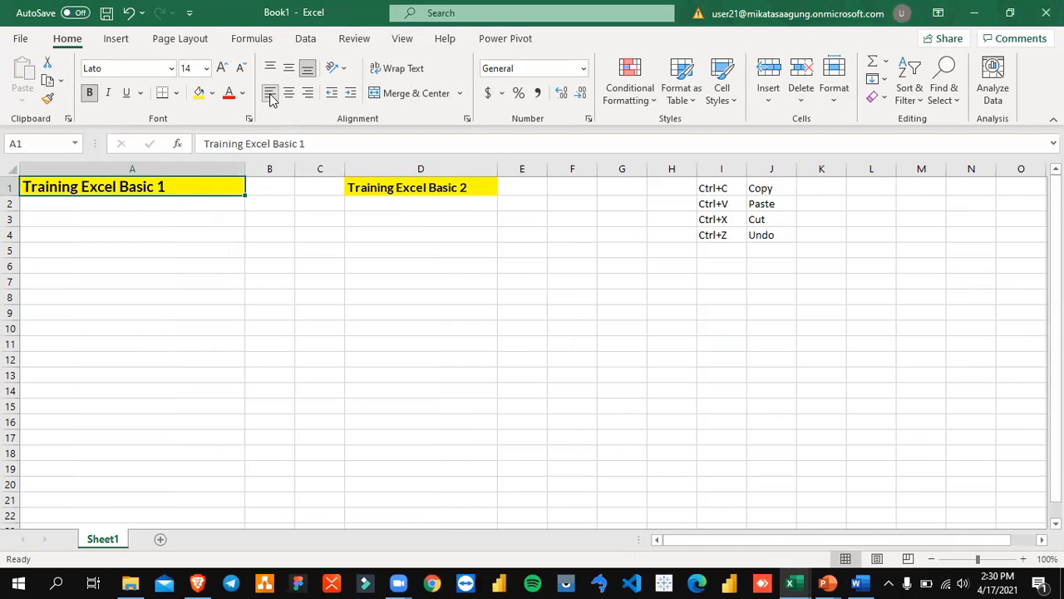
pyautogui.click(291, 97)
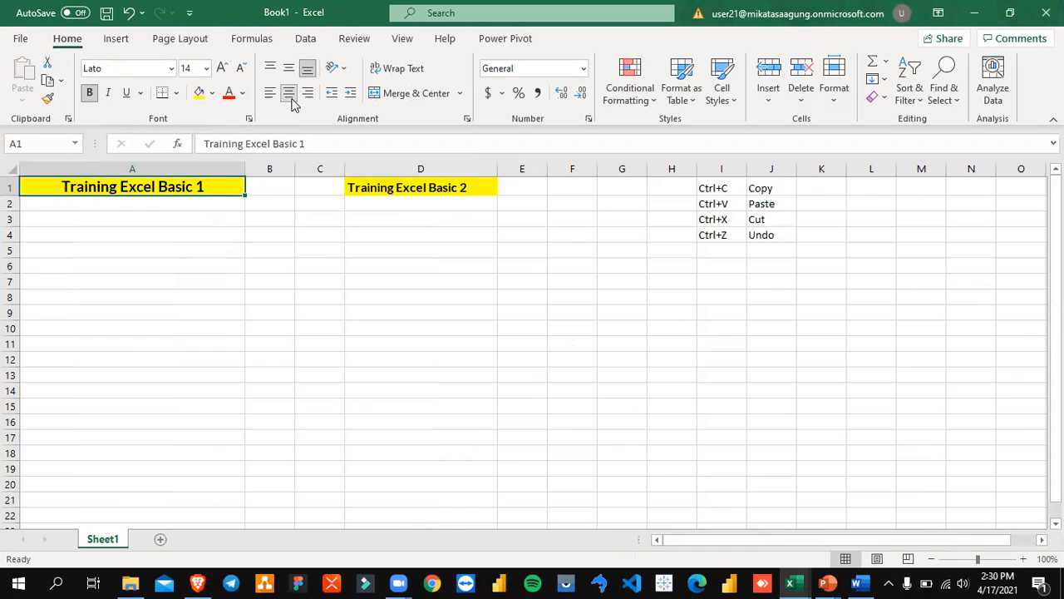
pyautogui.click(271, 94)
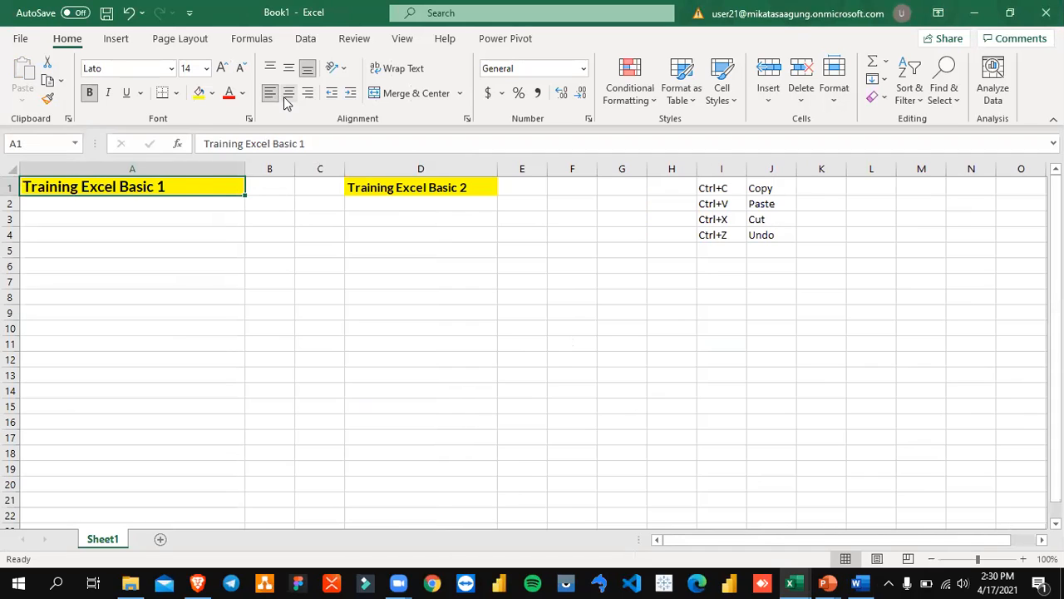
pyautogui.click(287, 98)
pyautogui.click(307, 95)
pyautogui.click(288, 95)
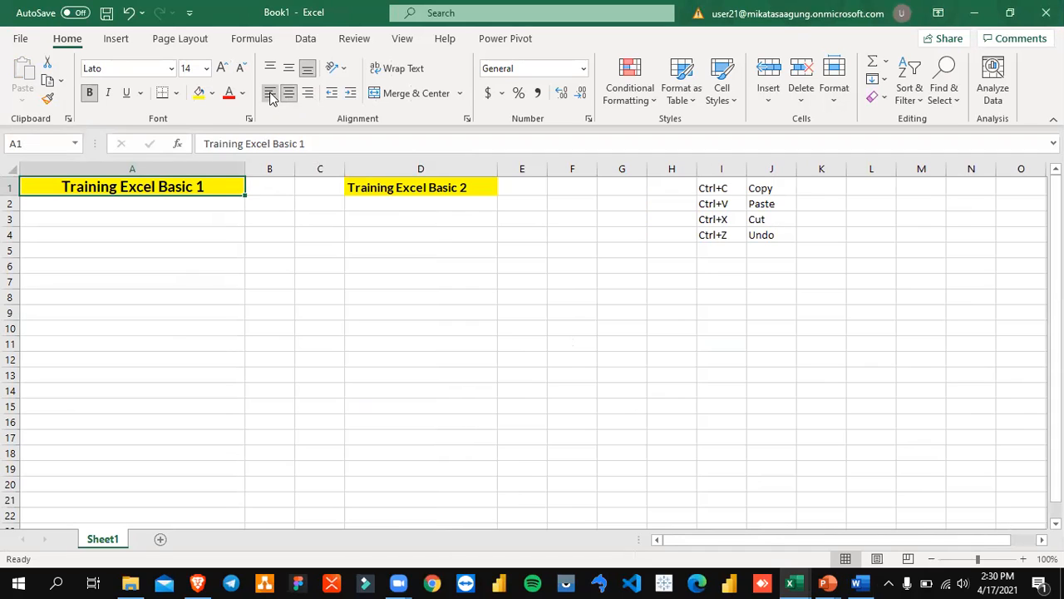
pyautogui.click(271, 97)
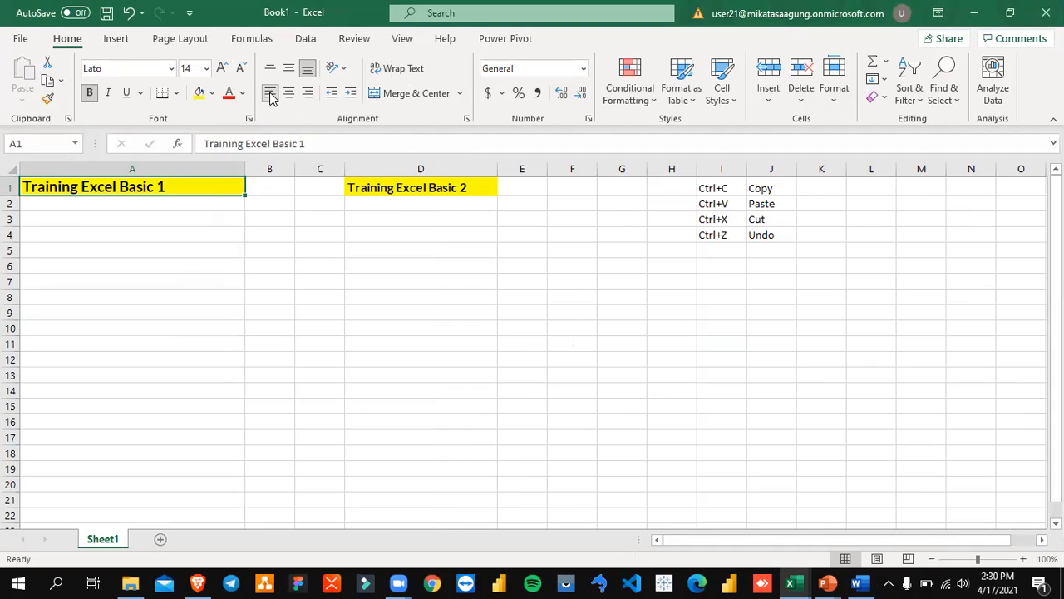
# - Apply Merge Across to cell A1 alone, and narrow column A to just past the cell's text
pyautogui.click(460, 94)
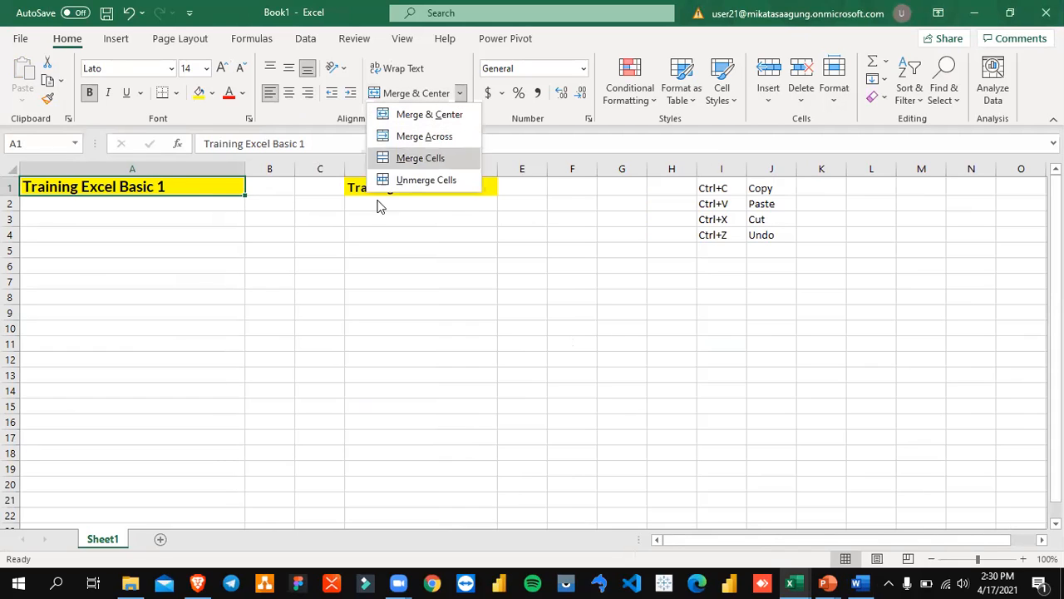
pyautogui.click(428, 137)
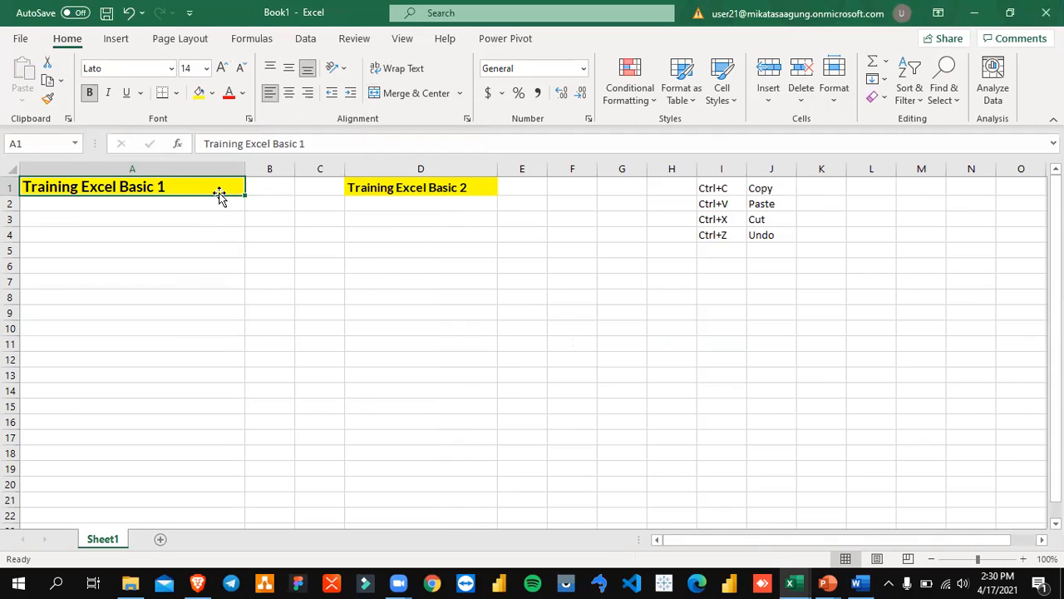
pyautogui.moveTo(246, 174); pyautogui.dragTo(189, 173)
pyautogui.click(198, 246)
pyautogui.click(136, 186)
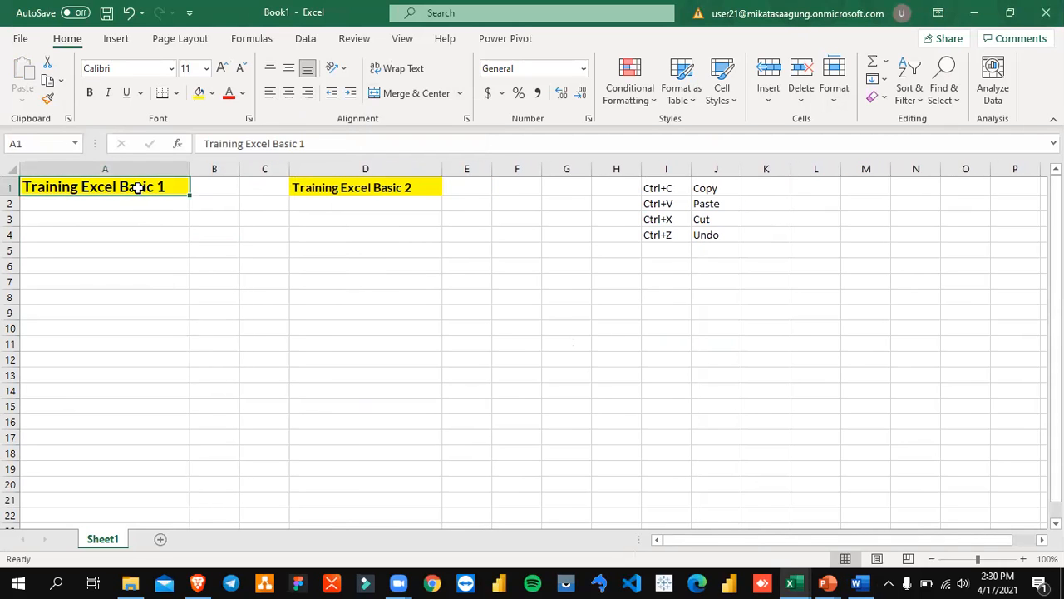
# - Merge and center cells A1:B1, and undo the merge
pyautogui.click(218, 186)
pyautogui.click(163, 189)
pyautogui.moveTo(163, 189); pyautogui.dragTo(202, 190)
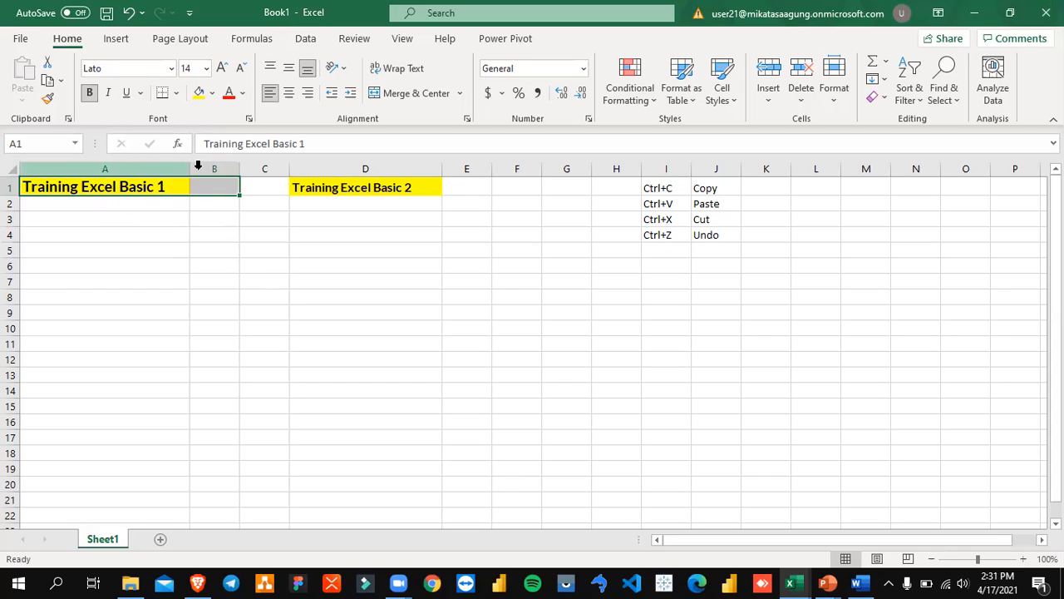
pyautogui.click(208, 230)
pyautogui.click(147, 185)
pyautogui.moveTo(146, 185); pyautogui.dragTo(197, 188)
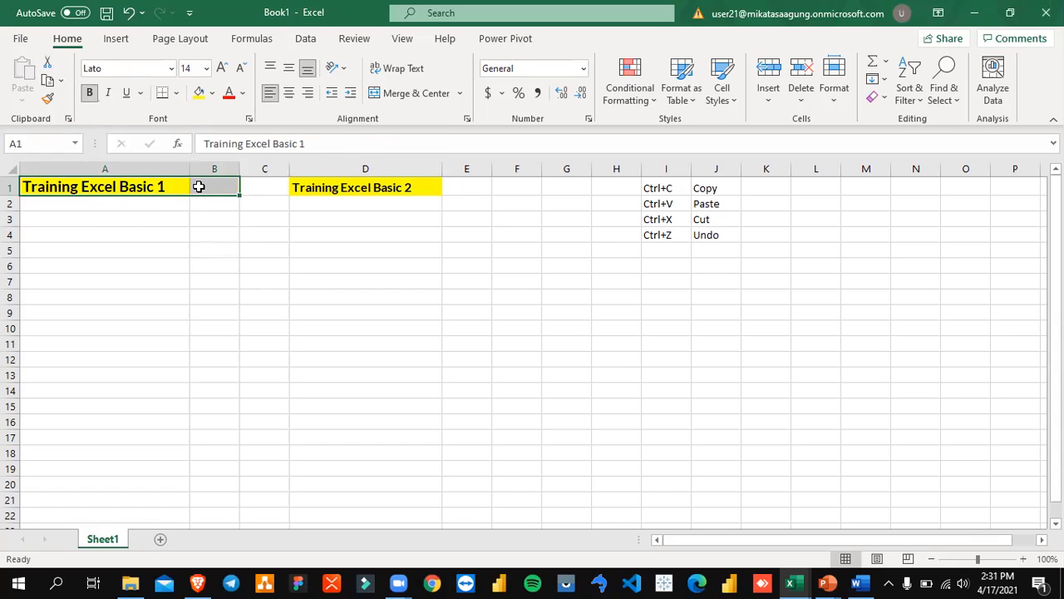
pyautogui.click(413, 96)
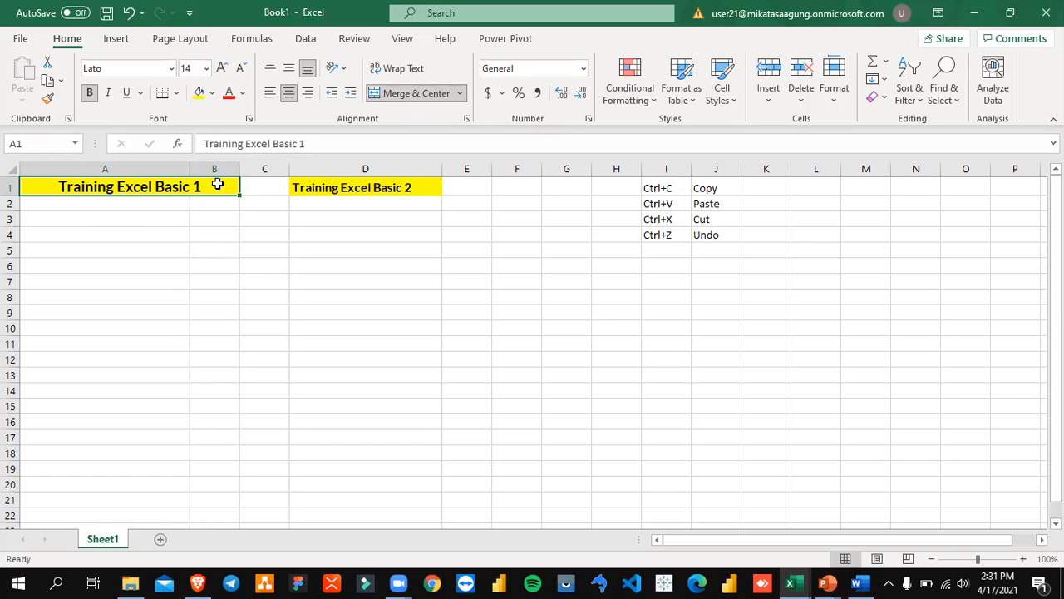
pyautogui.hotkey('ctrl', 'z')
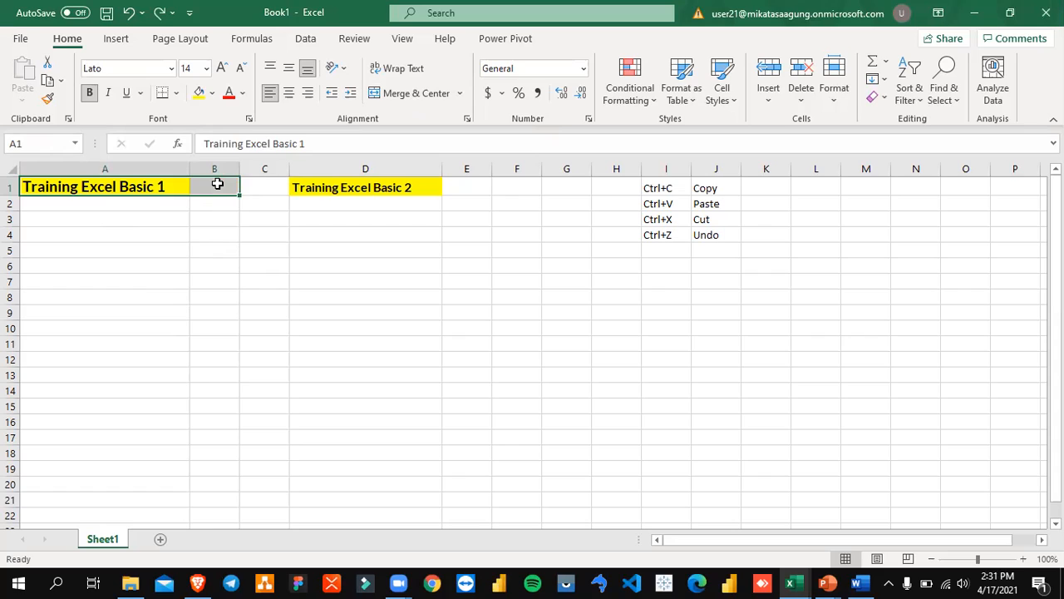
# - Extend the text in cell A1 to "Training Excel Basic 1 tanggal 17 April 2021"
pyautogui.click(229, 249)
pyautogui.click(161, 187)
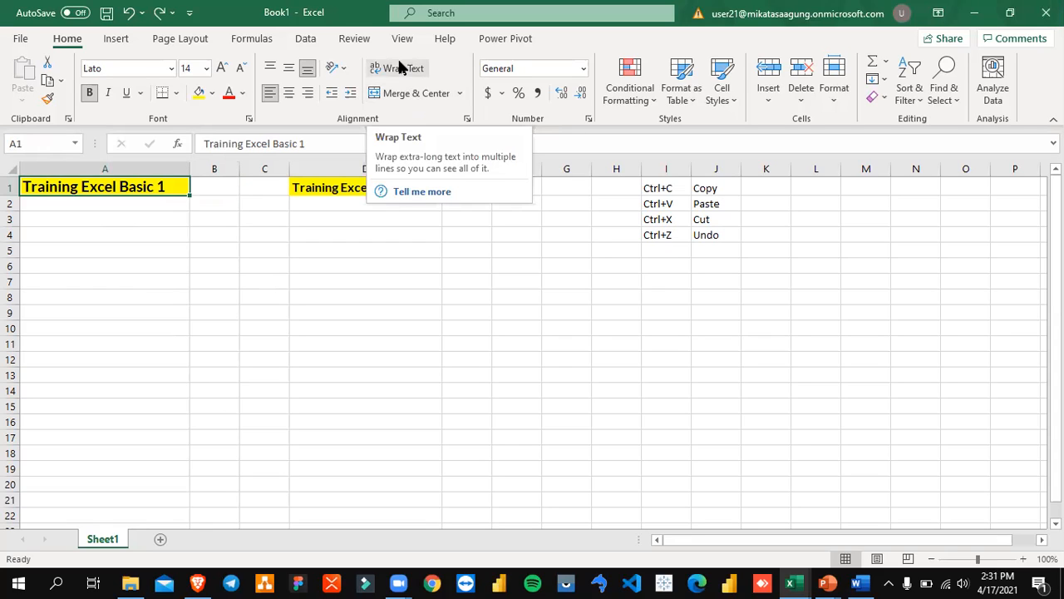
pyautogui.doubleClick(164, 187)
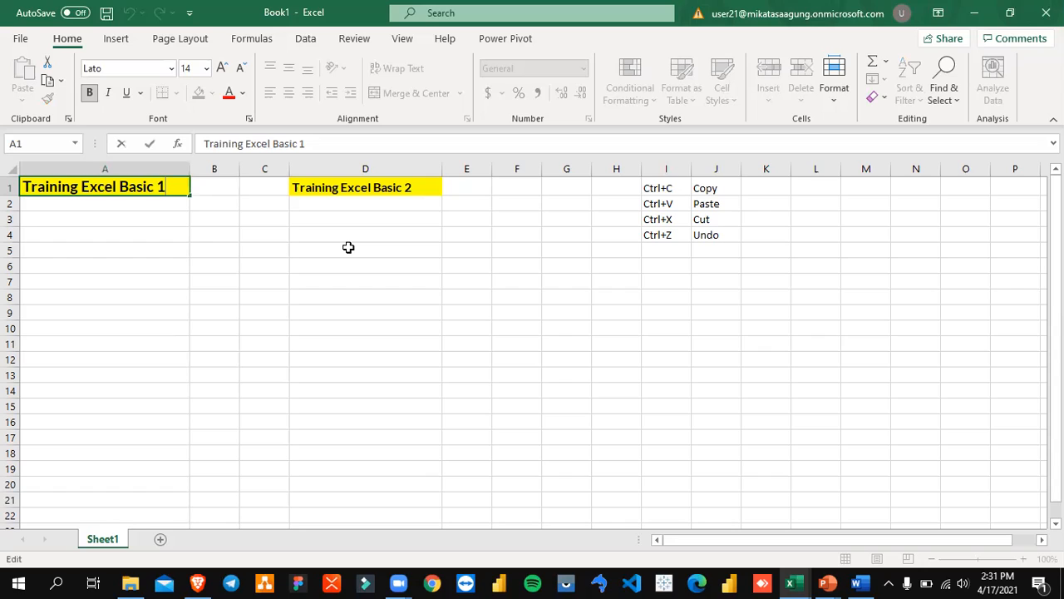
pyautogui.write('tanggal')
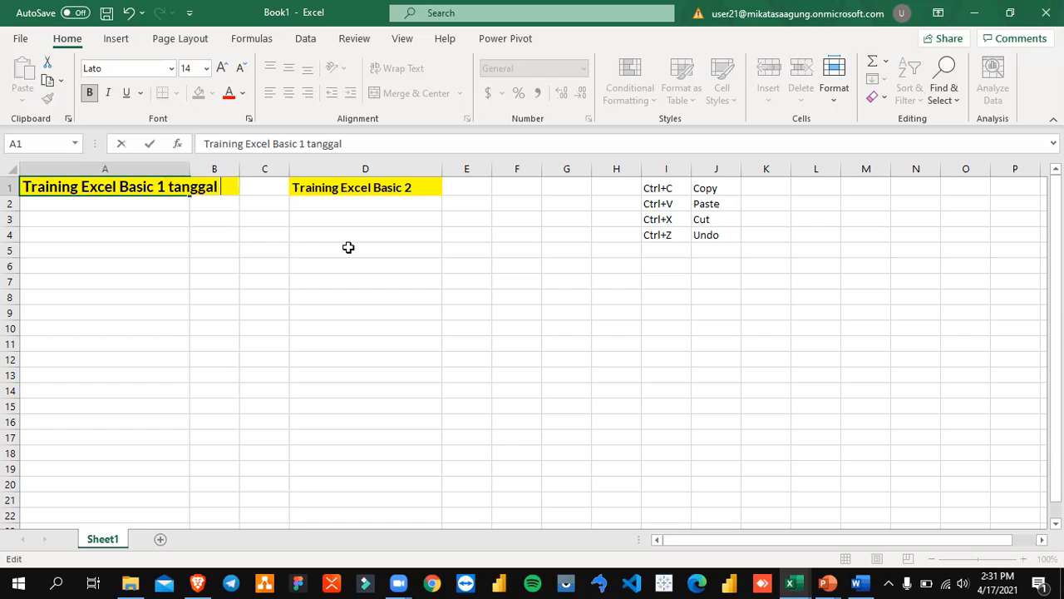
pyautogui.write(' 17 Ap')
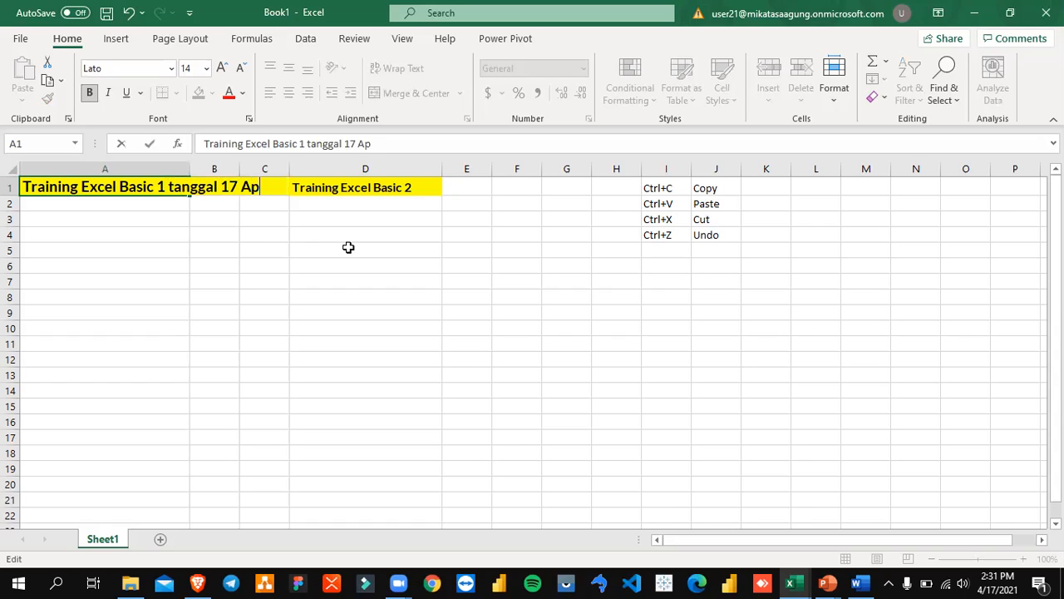
pyautogui.write('ril 2021')
pyautogui.press('Return')
pyautogui.press('Up')
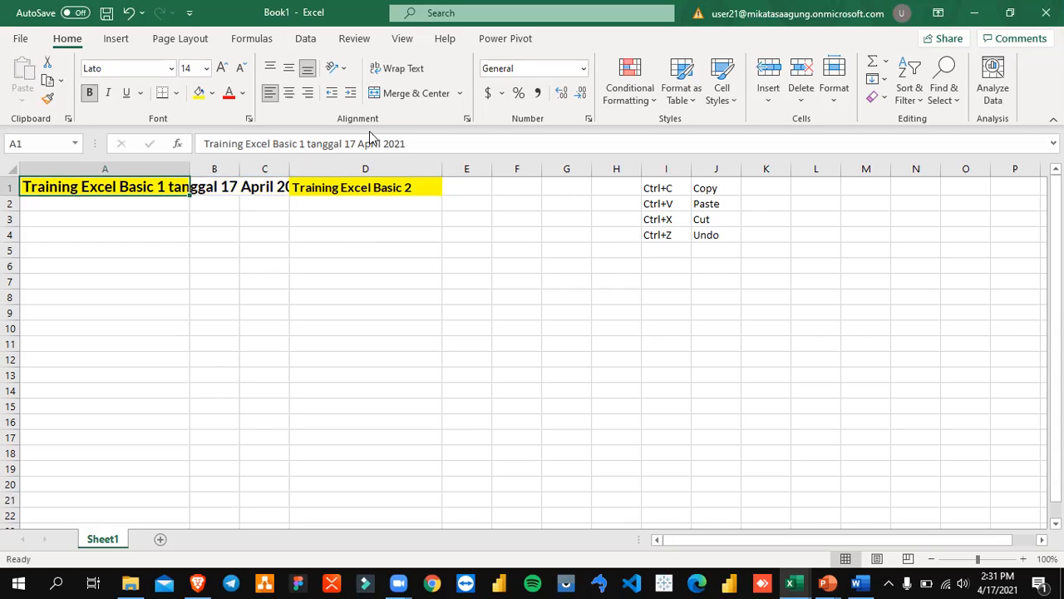
# - Turn Wrap Text on and off for cell A1, widening column A slightly while the text is wrapped
pyautogui.click(391, 70)
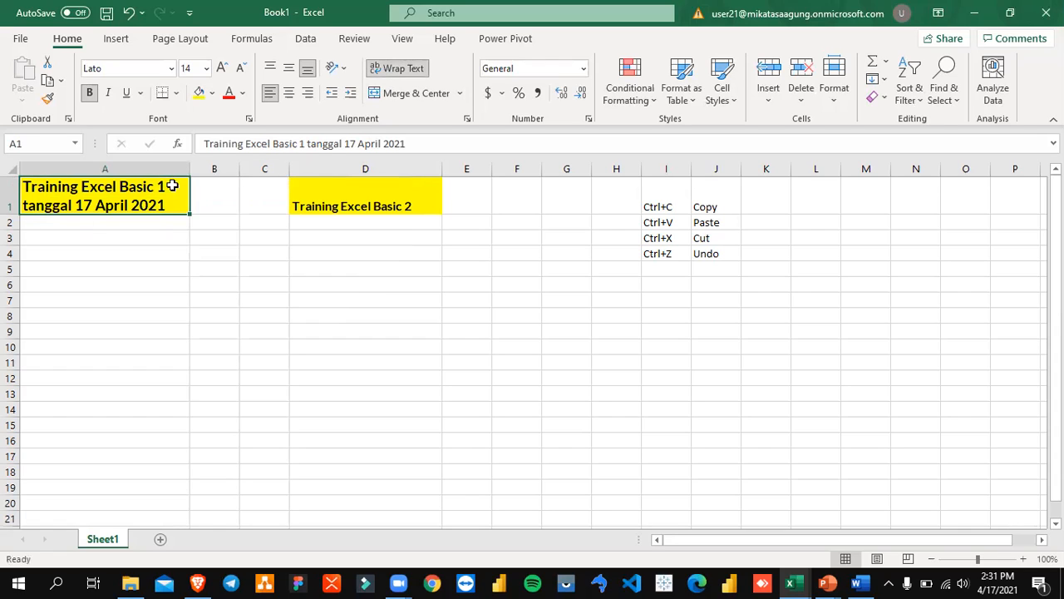
pyautogui.moveTo(191, 169); pyautogui.dragTo(208, 173)
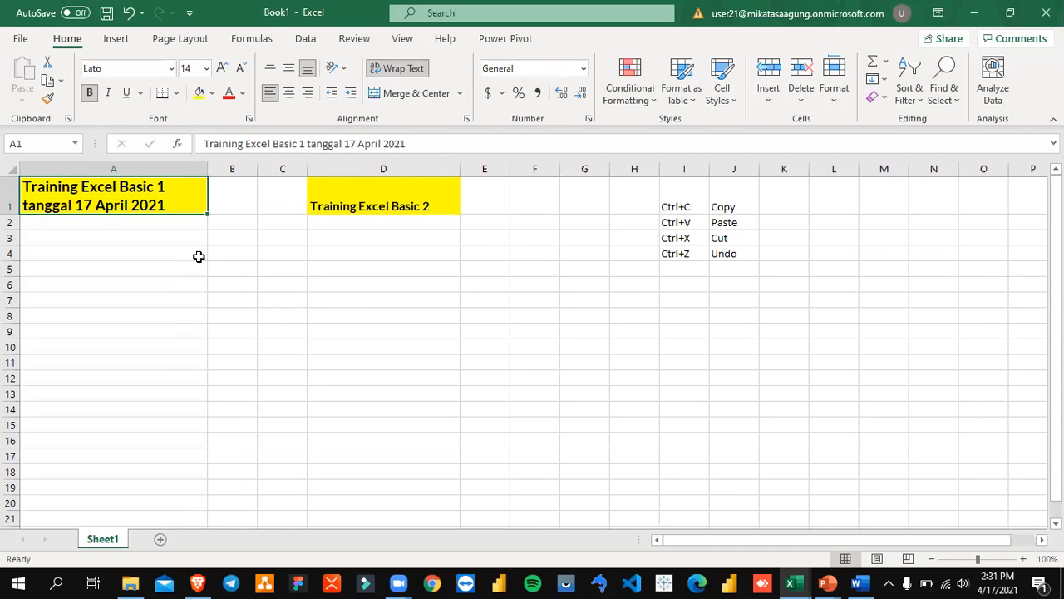
pyautogui.click(389, 69)
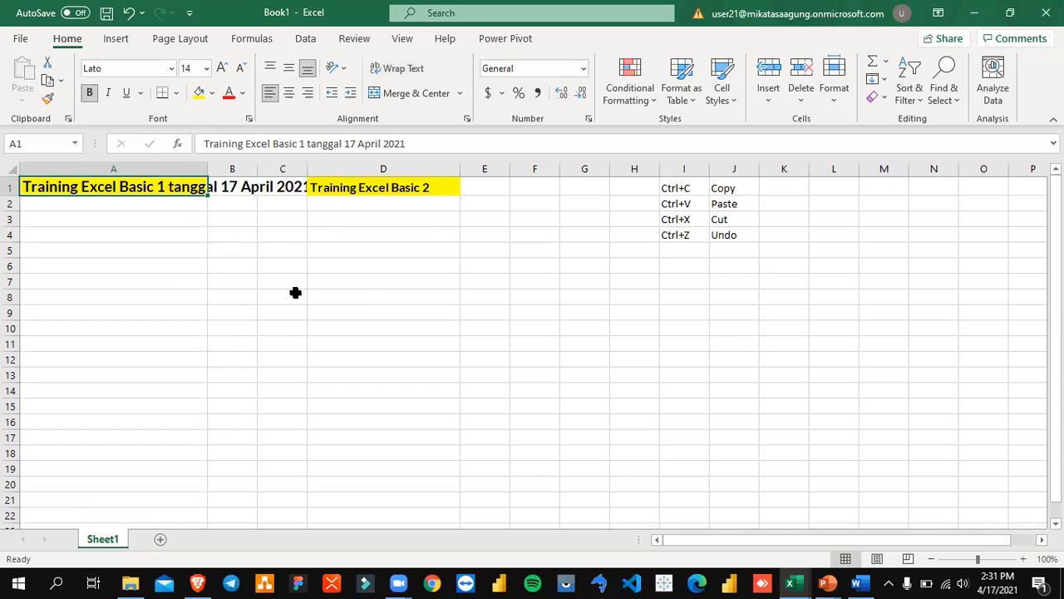
# - Shorten the text in cell A1 back to "Training Excel Basic 1" by deleting the date wording
pyautogui.press('F2')
pyautogui.press('BackSpace')
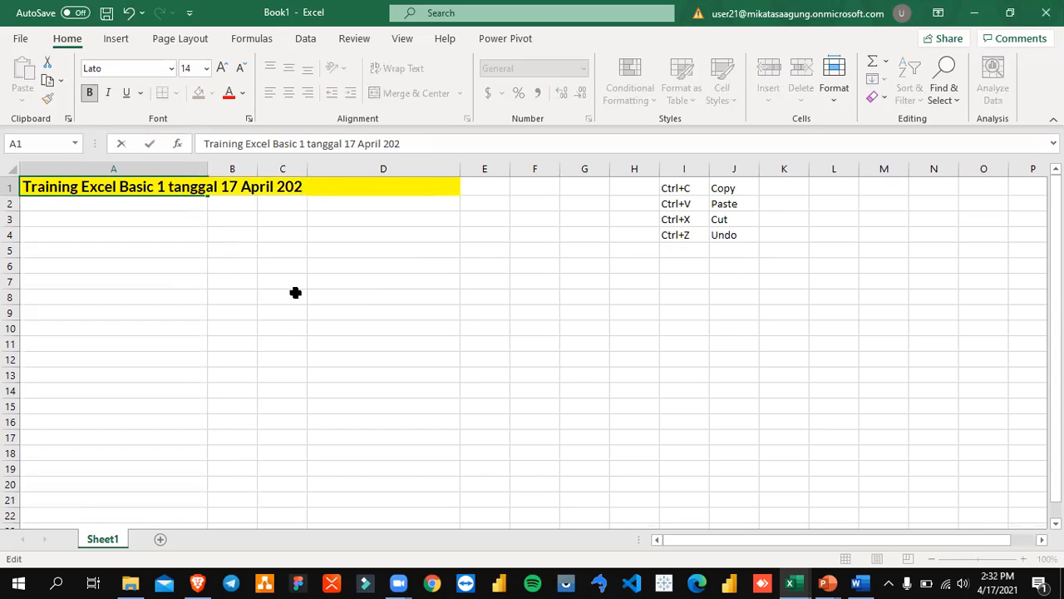
pyautogui.press('BackSpace')
pyautogui.press('BackSpace')
pyautogui.press('BackSpace')
pyautogui.press('BackSpace')
pyautogui.press('BackSpace')
pyautogui.press('BackSpace')
pyautogui.press('BackSpace')
pyautogui.press('BackSpace')
pyautogui.press('BackSpace')
pyautogui.press('BackSpace')
pyautogui.press('BackSpace')
pyautogui.press('BackSpace')
pyautogui.press('BackSpace')
pyautogui.press('BackSpace')
pyautogui.press('BackSpace')
pyautogui.press('BackSpace')
pyautogui.press('BackSpace')
pyautogui.press('BackSpace')
pyautogui.press('BackSpace')
pyautogui.press('BackSpace')
pyautogui.press('Return')
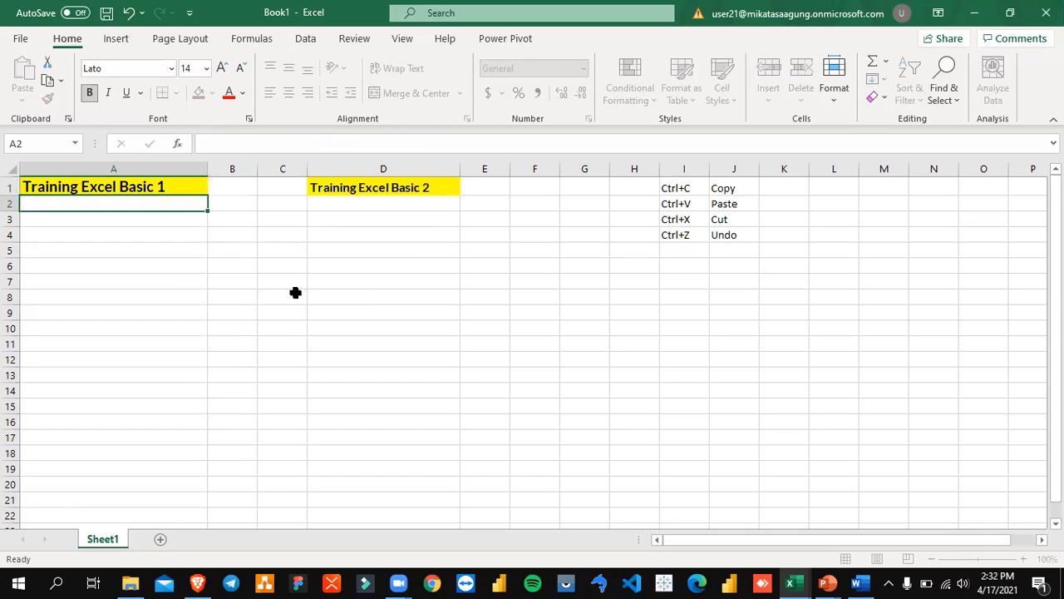
pyautogui.press('Up')
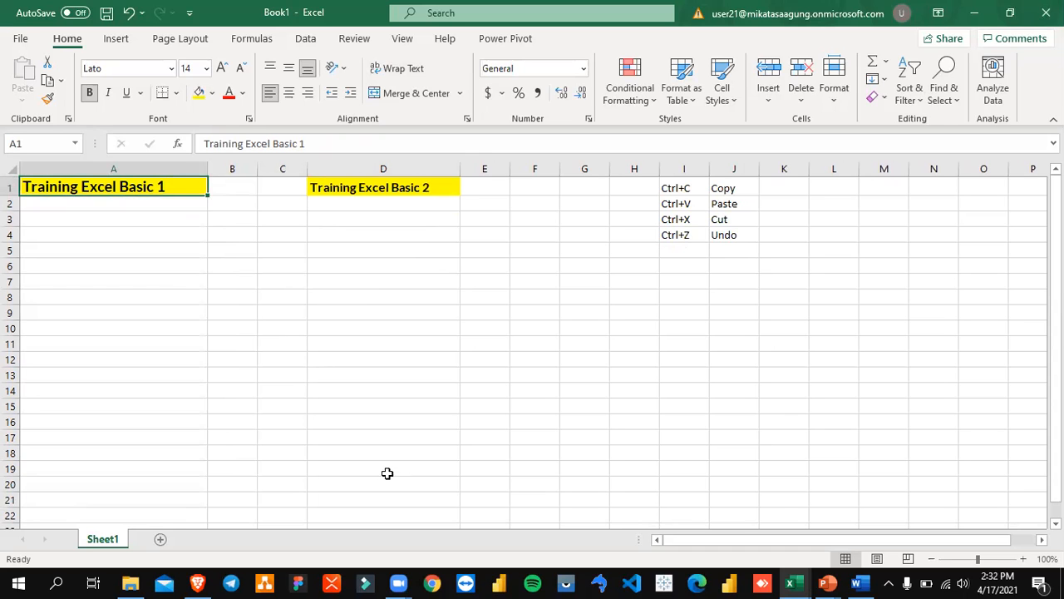
# - Switch to the Word module and review the toolbar table and section 3 on worksheets and workbooks
pyautogui.click(861, 583)
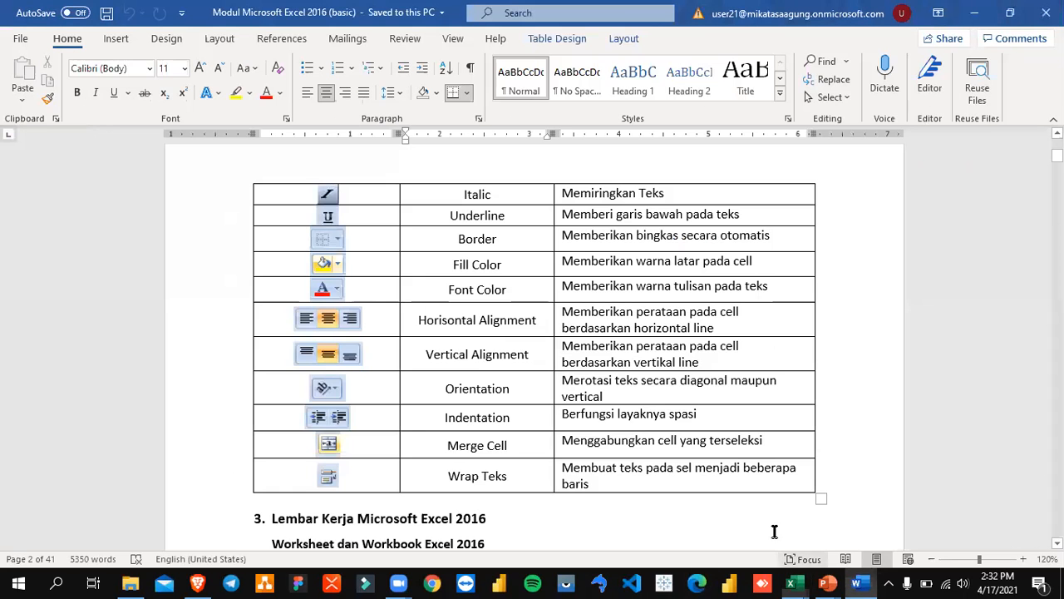
pyautogui.scroll(-5, 634, 452)
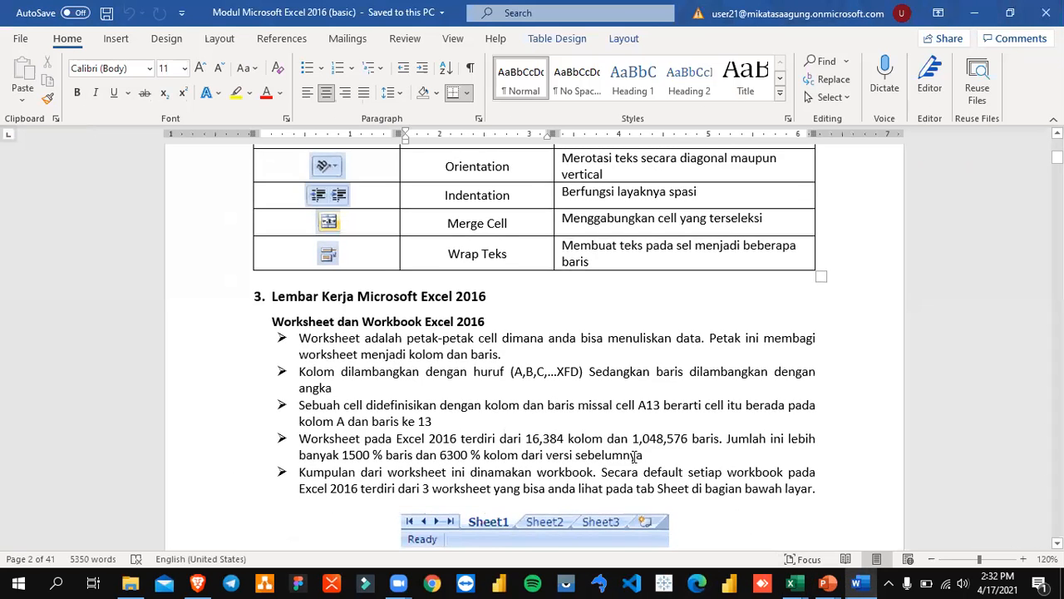
pyautogui.scroll(15, 634, 456)
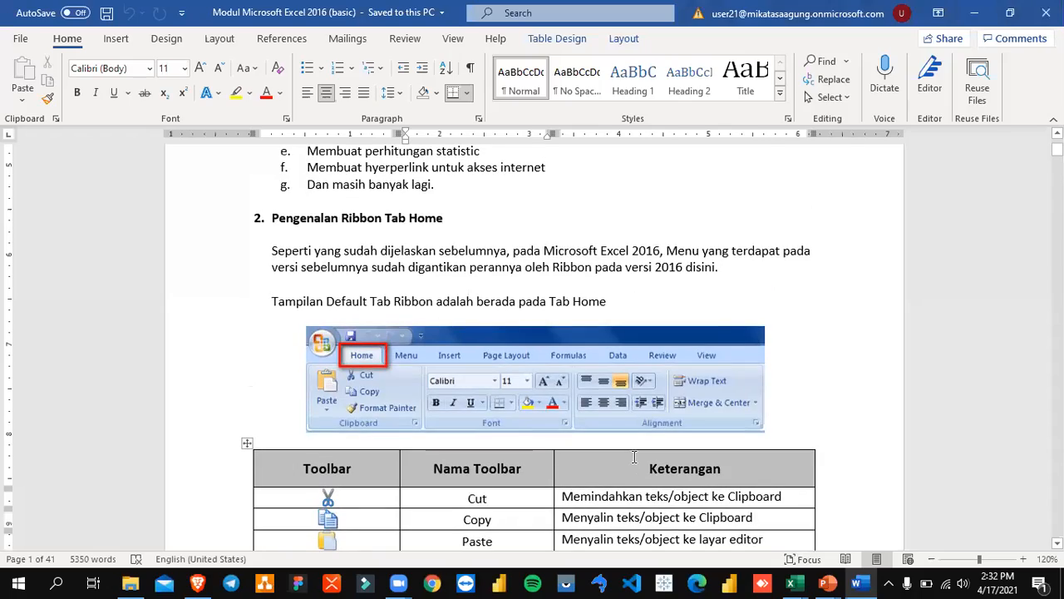
pyautogui.scroll(-12, 635, 457)
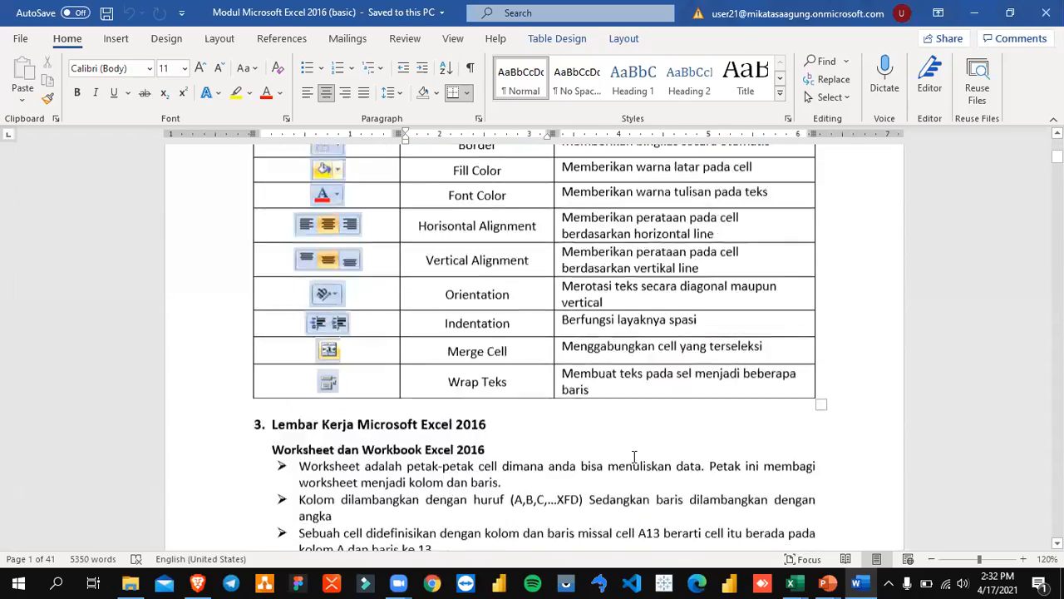
pyautogui.scroll(-3, 632, 460)
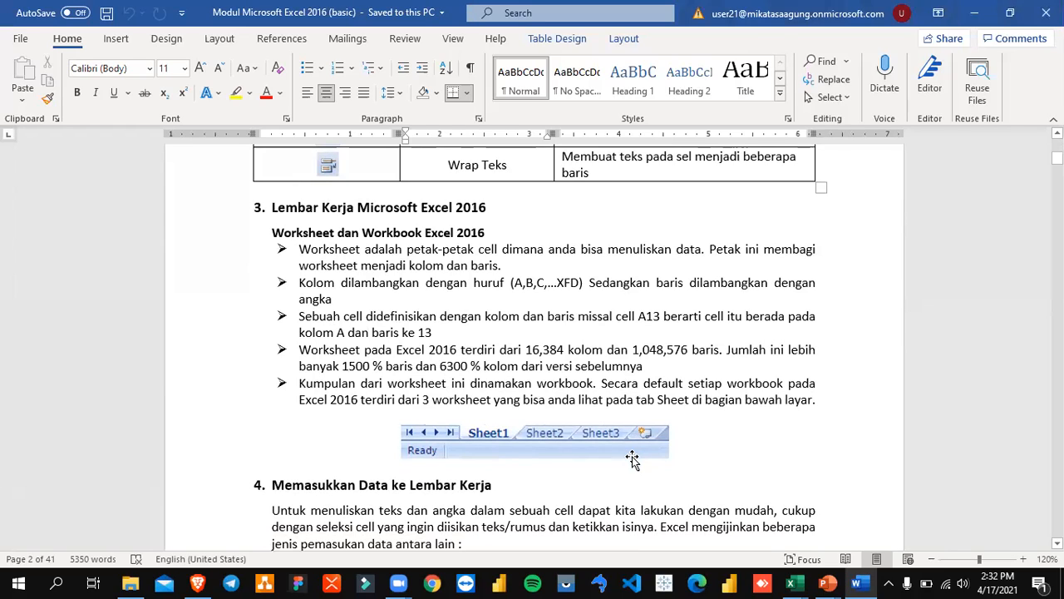
pyautogui.click(274, 233)
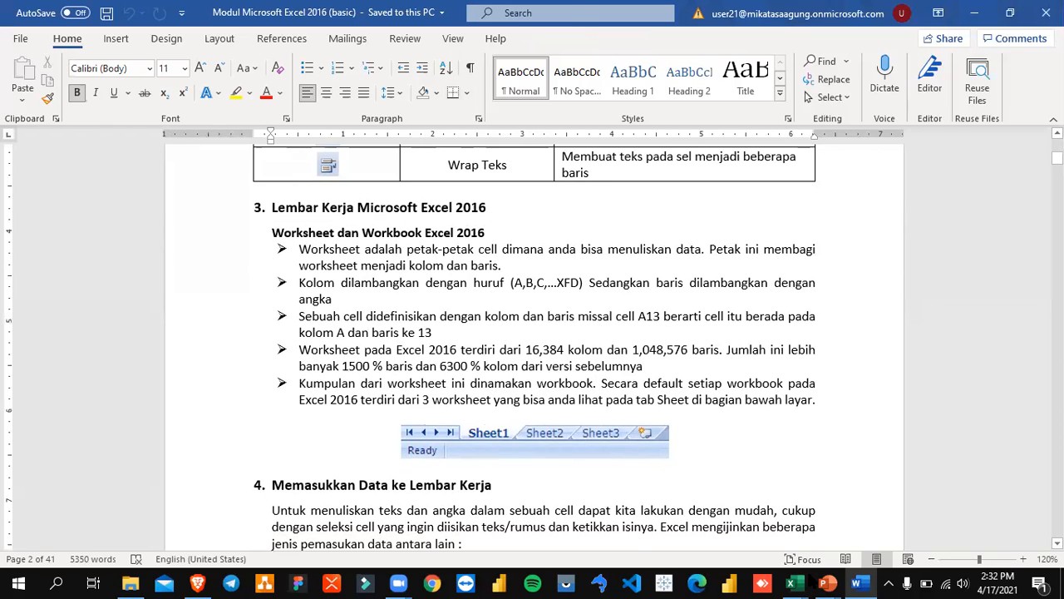
# - Return to the Book1 workbook, add a new worksheet after Sheet1 and select cell E15 in it
pyautogui.moveTo(794, 583)
pyautogui.click(839, 539)
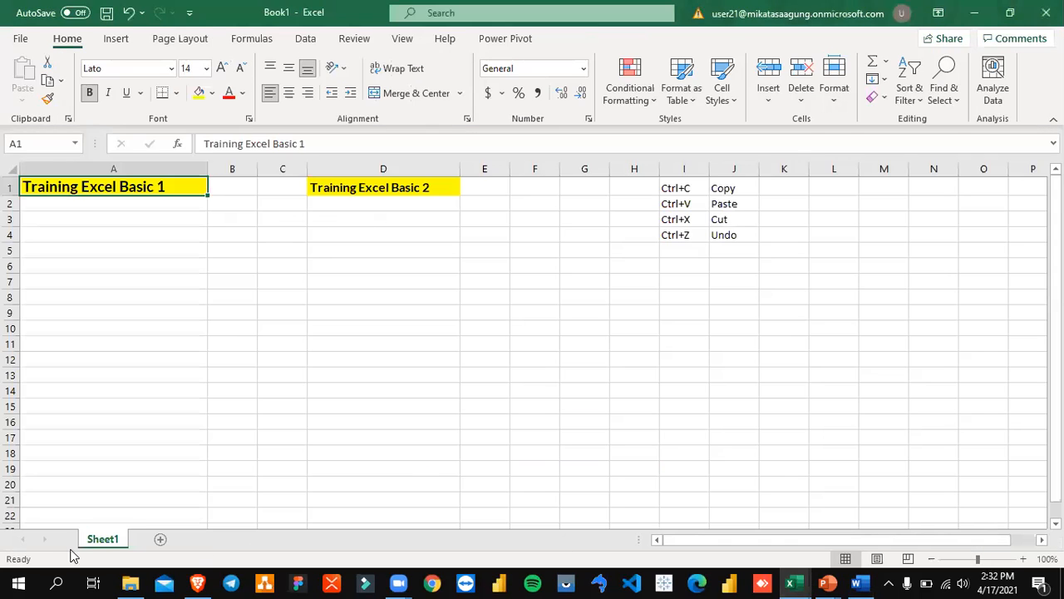
pyautogui.click(160, 539)
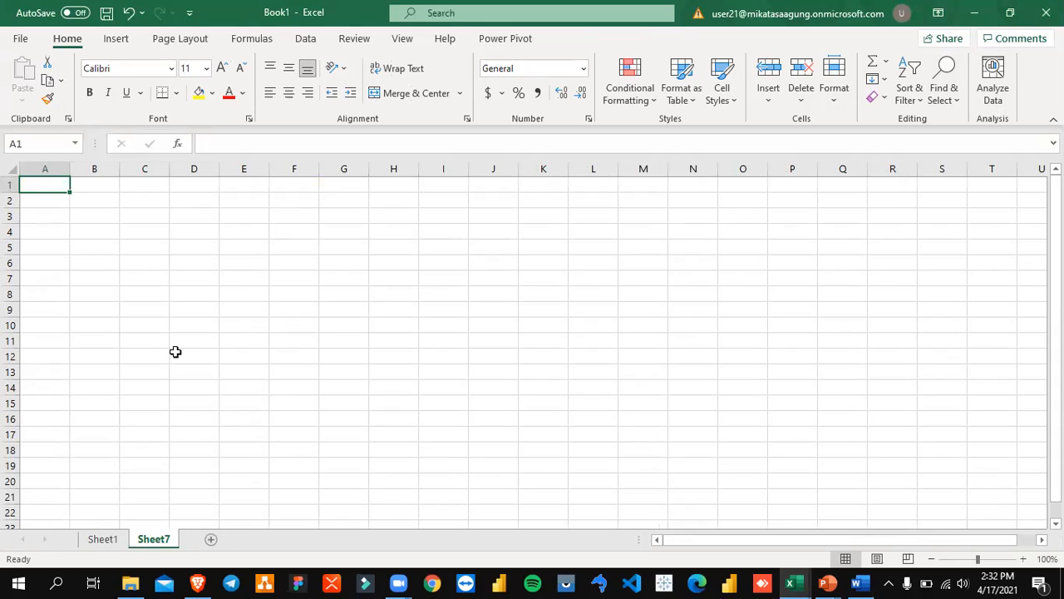
pyautogui.click(243, 402)
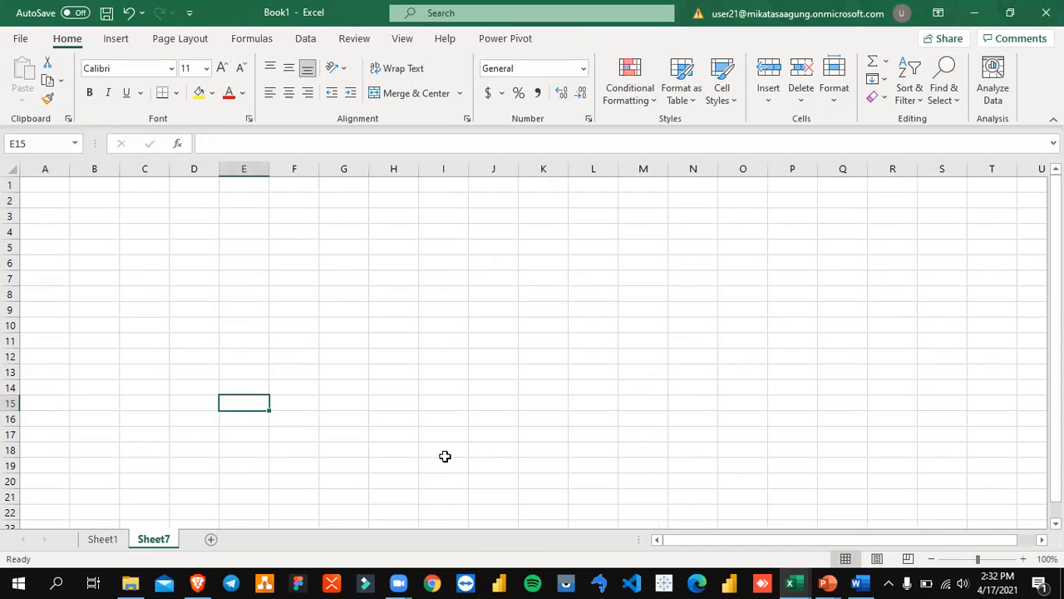
# - Switch back and forth between Sheet1 and the new worksheet, ending on Sheet1
pyautogui.click(102, 540)
pyautogui.click(138, 539)
pyautogui.click(103, 541)
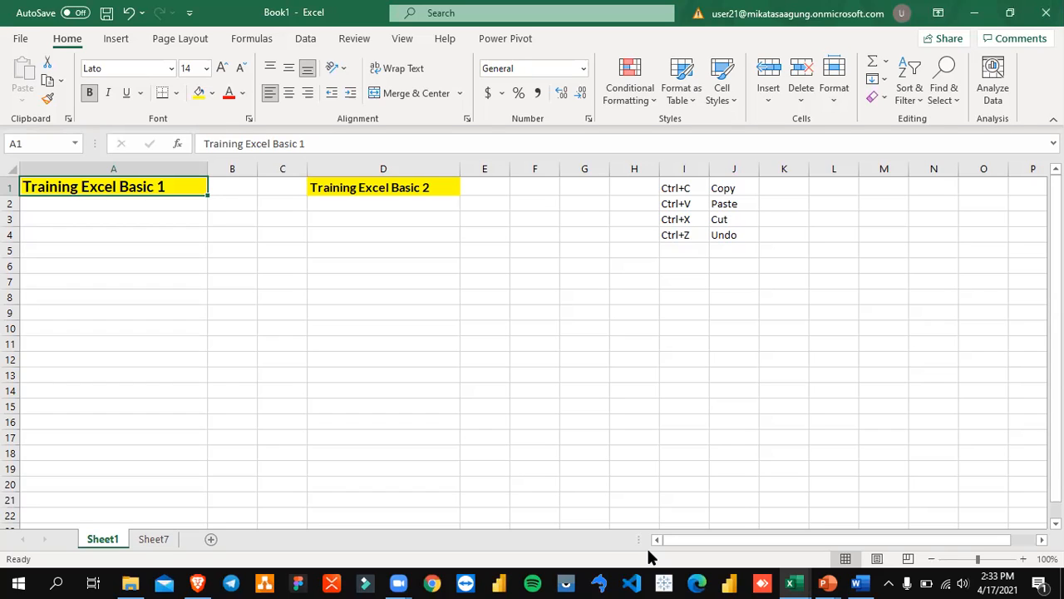
# - Reselect the two heading cells A1 and D1, and switch to the Word module to review section 4 on entering data
pyautogui.click(413, 197)
pyautogui.click(138, 200)
pyautogui.click(345, 186)
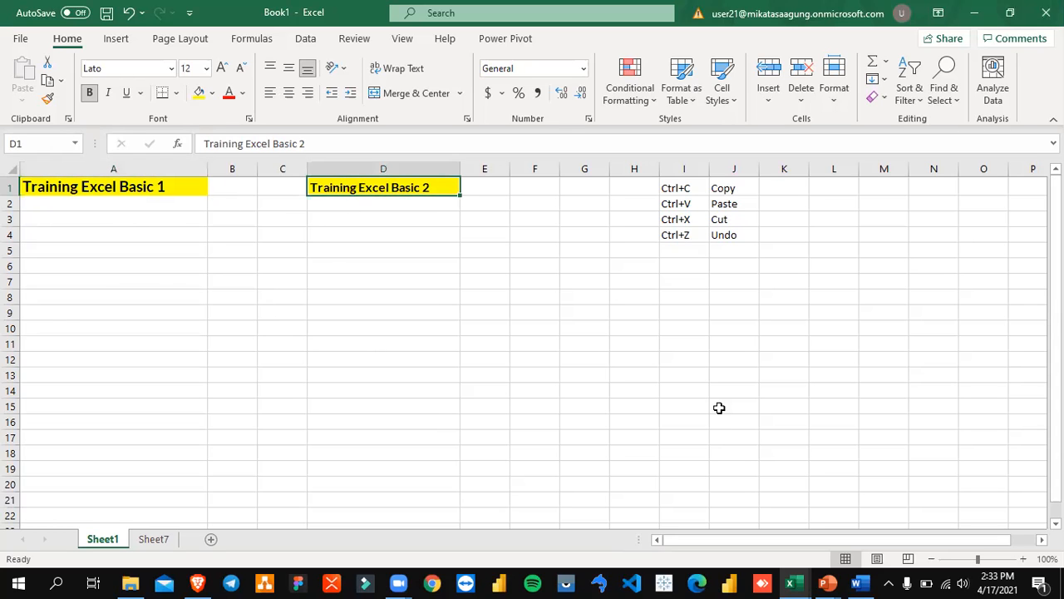
pyautogui.click(859, 583)
pyautogui.scroll(-4, 539, 373)
pyautogui.scroll(3, 539, 373)
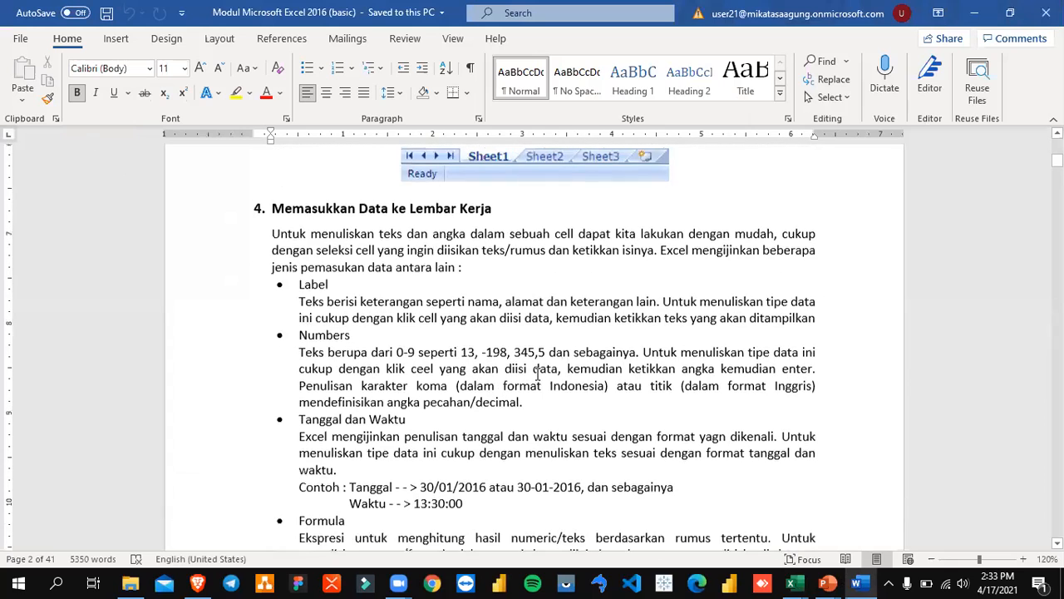
pyautogui.scroll(1, 538, 375)
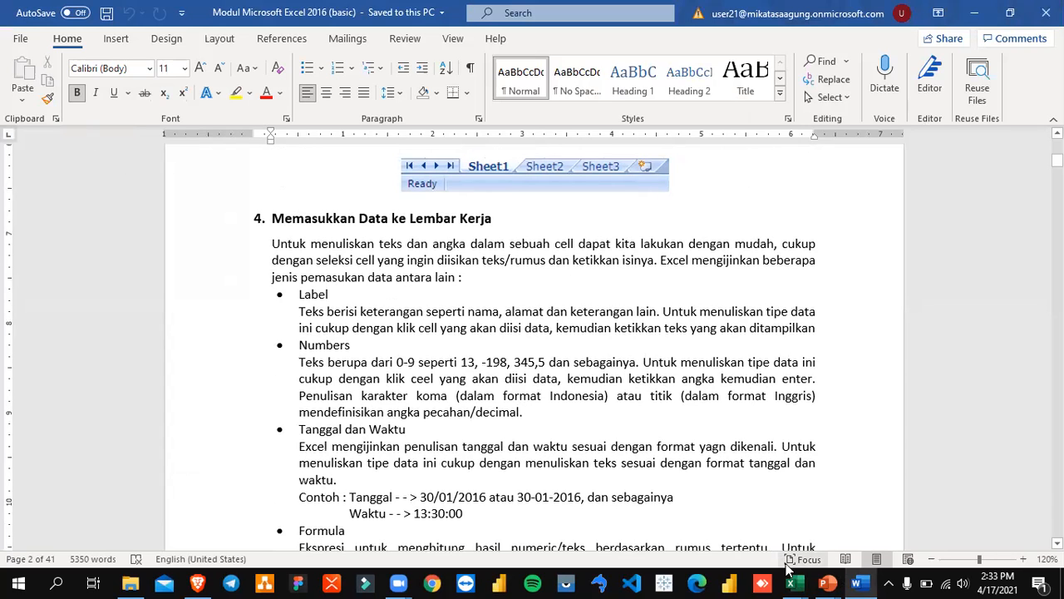
# - Return to the Book1 workbook and compare the font formatting of heading cells A1 and D1
pyautogui.moveTo(795, 582)
pyautogui.click(821, 542)
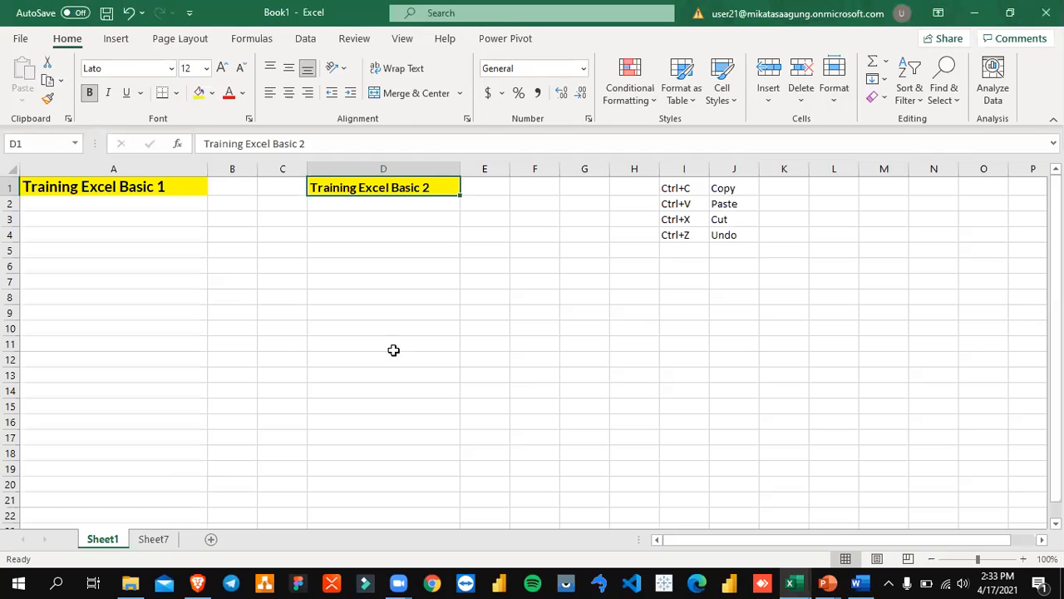
pyautogui.click(90, 187)
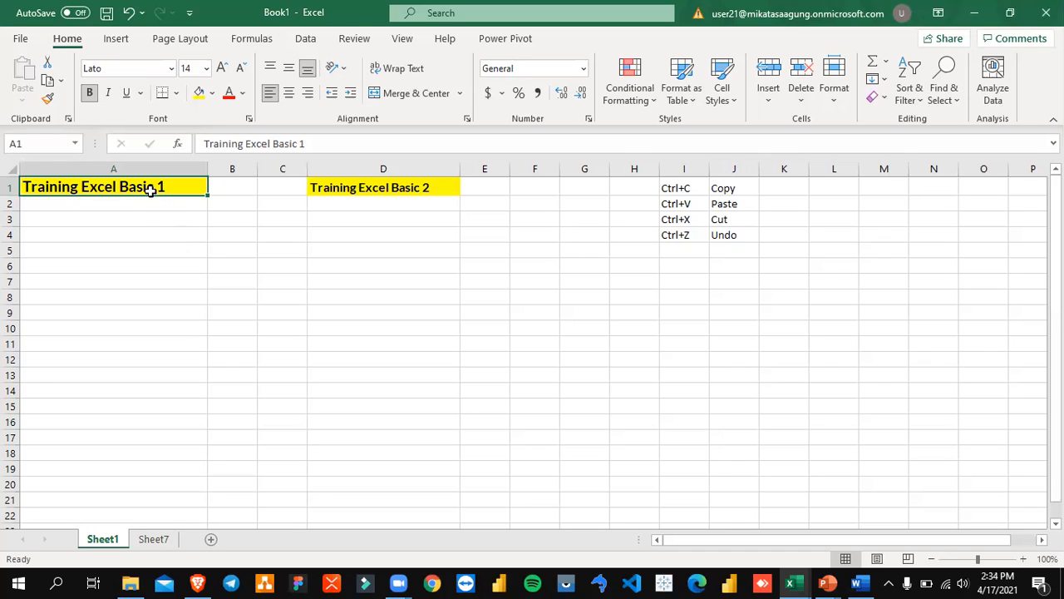
pyautogui.click(25, 143)
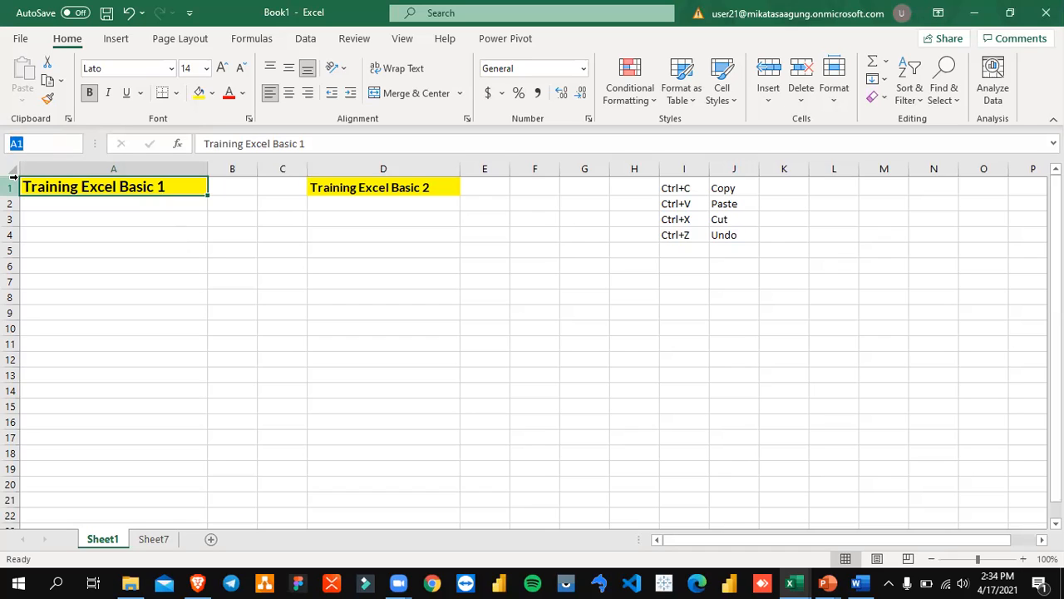
pyautogui.click(376, 182)
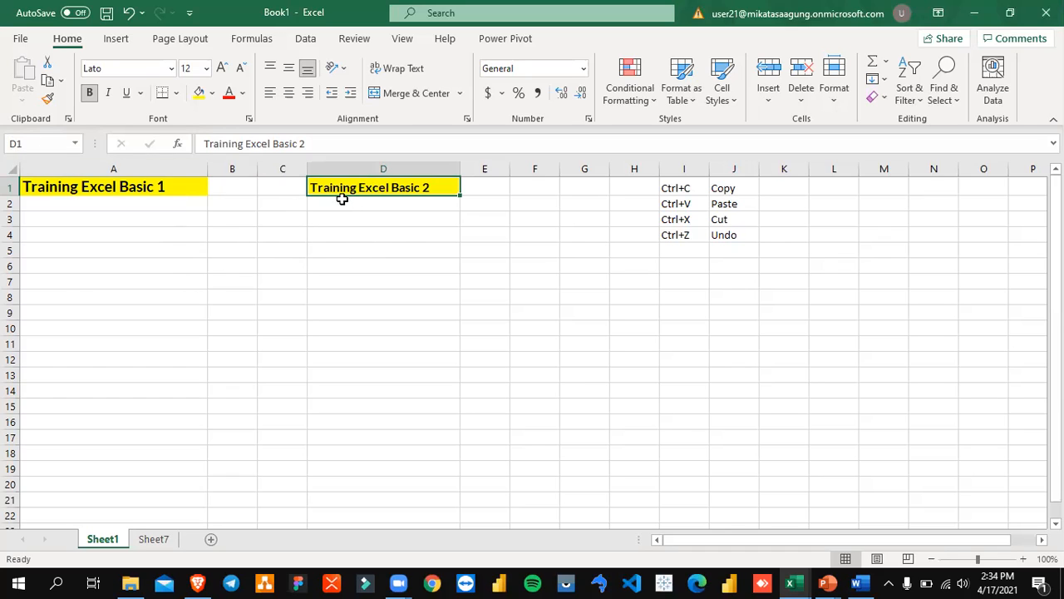
pyautogui.click(131, 187)
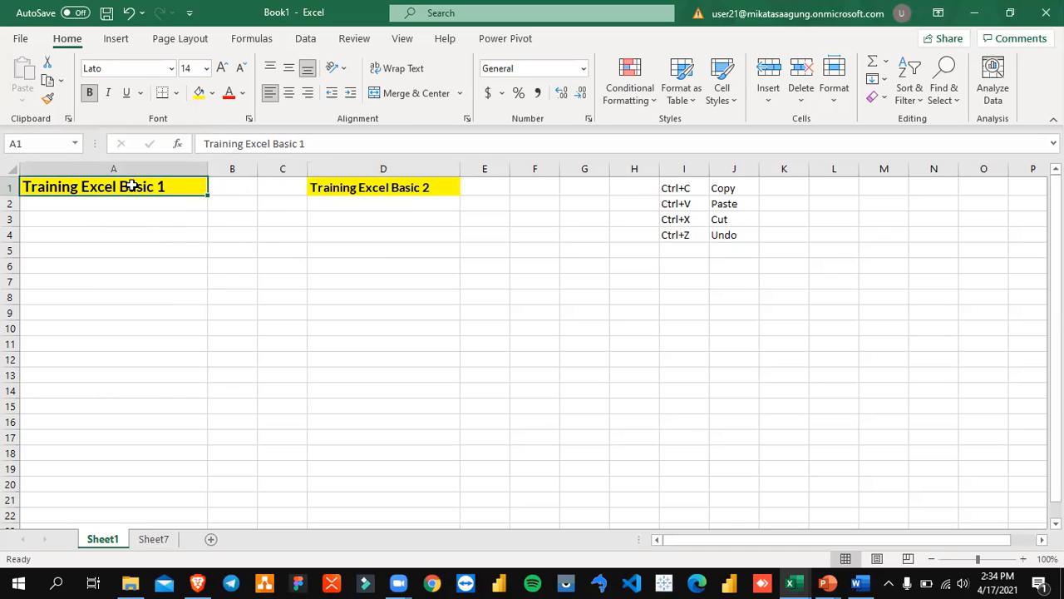
pyautogui.click(413, 188)
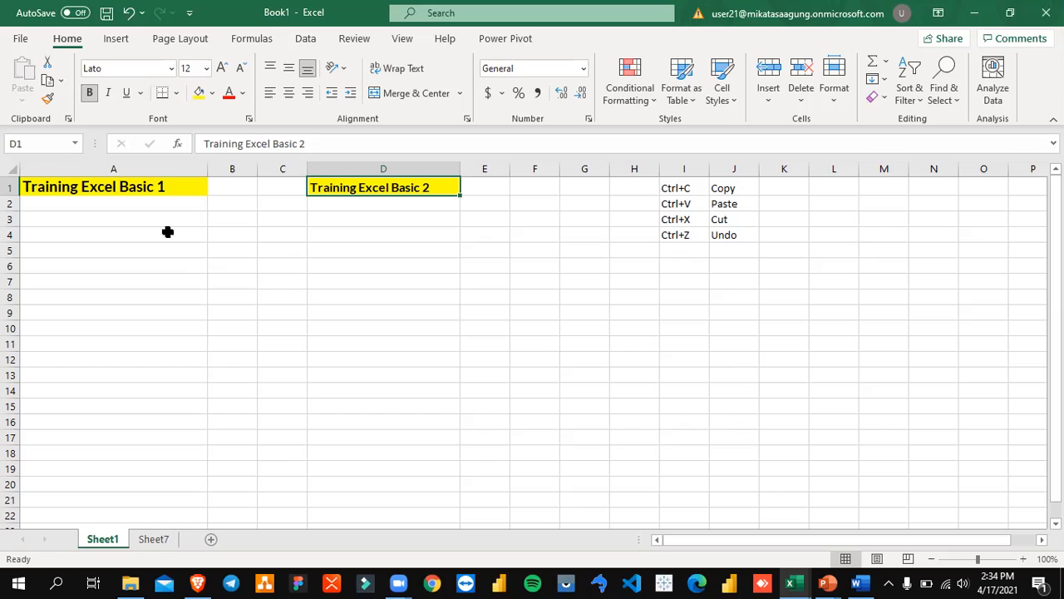
# - Copy the formatting of cell A1 onto cell D1 with Format Painter
pyautogui.click(165, 185)
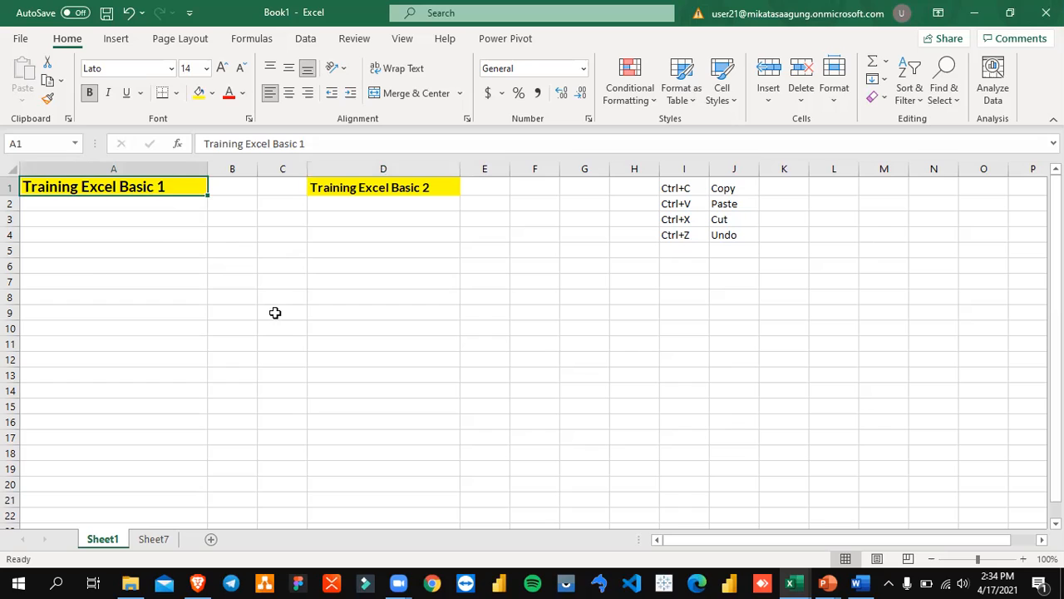
pyautogui.click(48, 99)
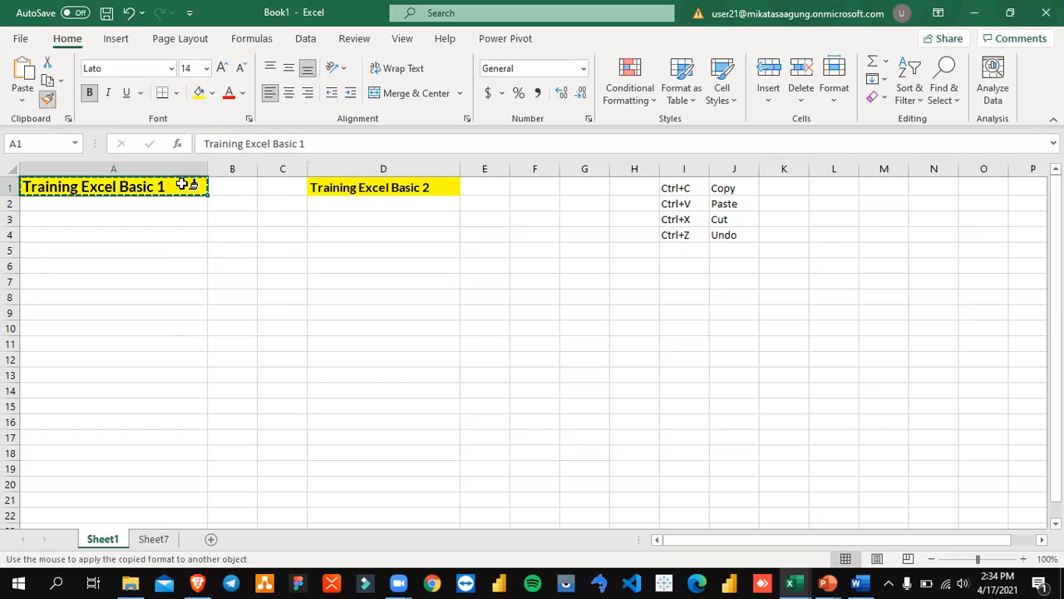
pyautogui.click(359, 187)
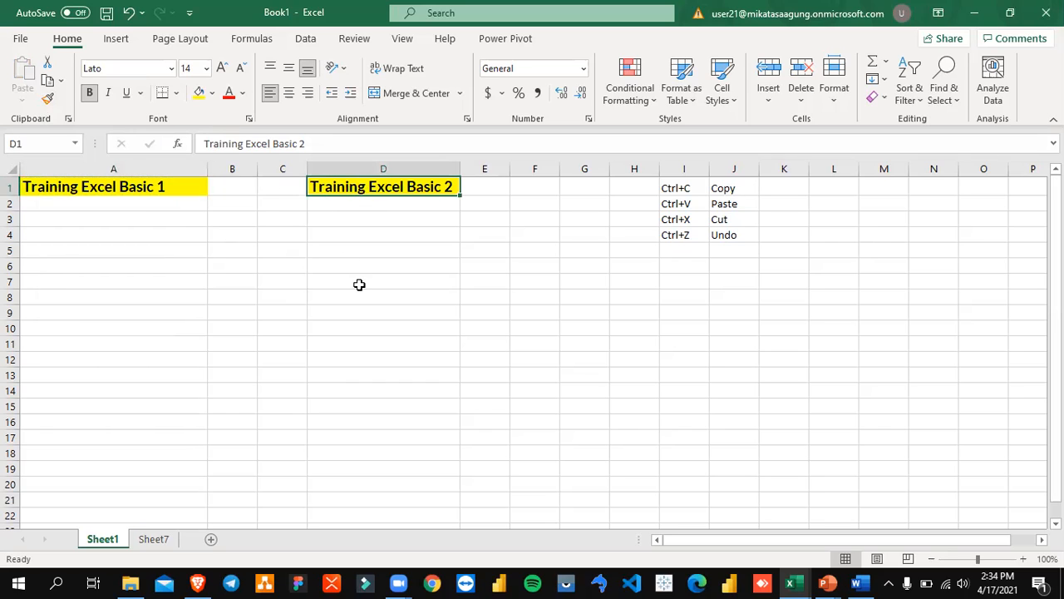
# - Check that headings A1 and D1 share the same formatting, and consult section 4 of the Word module before returning to Book1
pyautogui.click(130, 188)
pyautogui.click(434, 187)
pyautogui.click(90, 184)
pyautogui.click(438, 188)
pyautogui.click(128, 190)
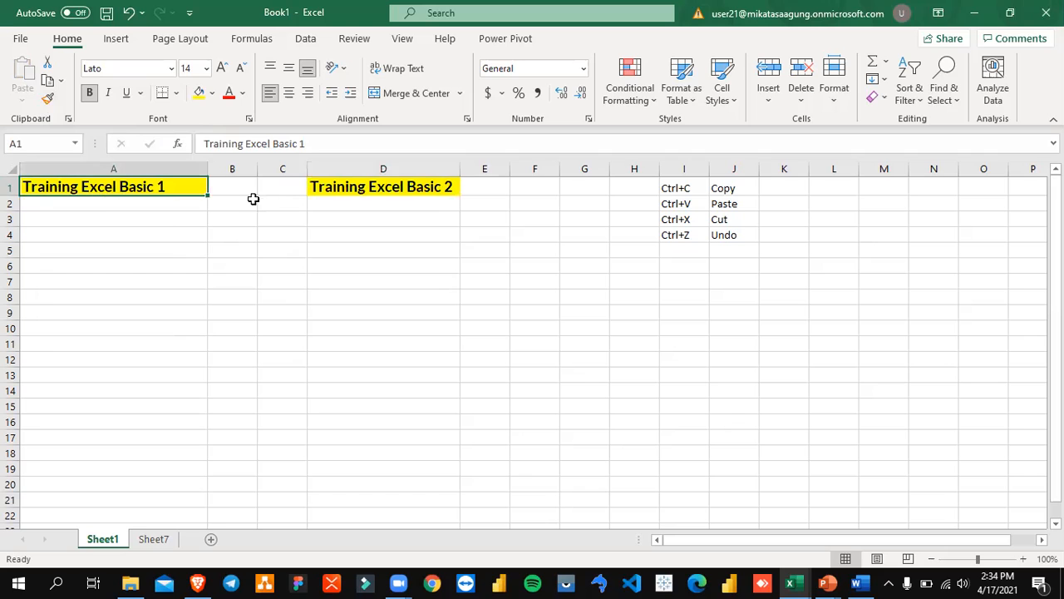
pyautogui.click(857, 583)
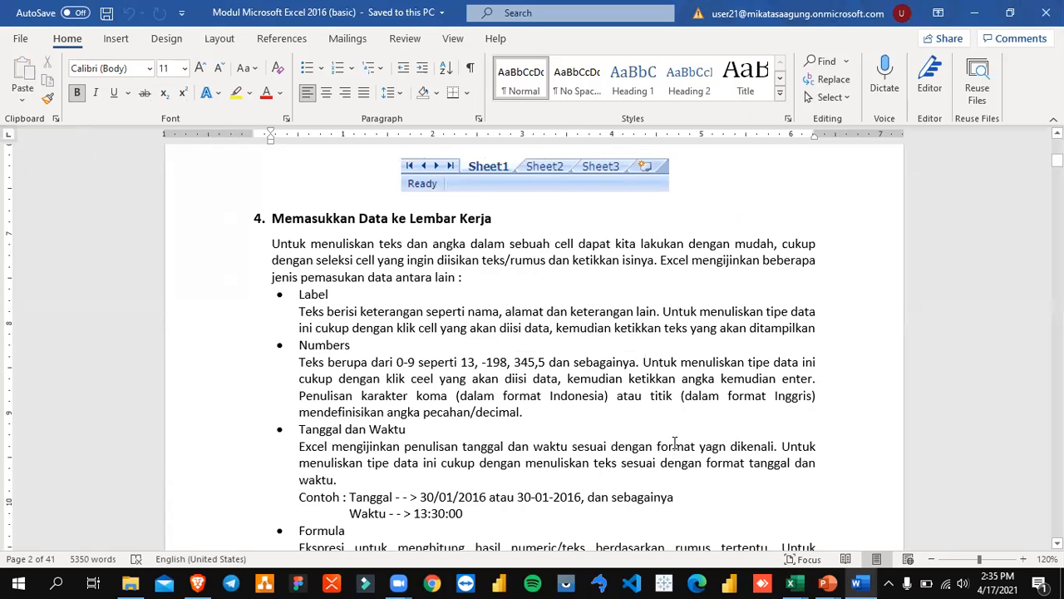
pyautogui.hotkey('alt', 'Tab')
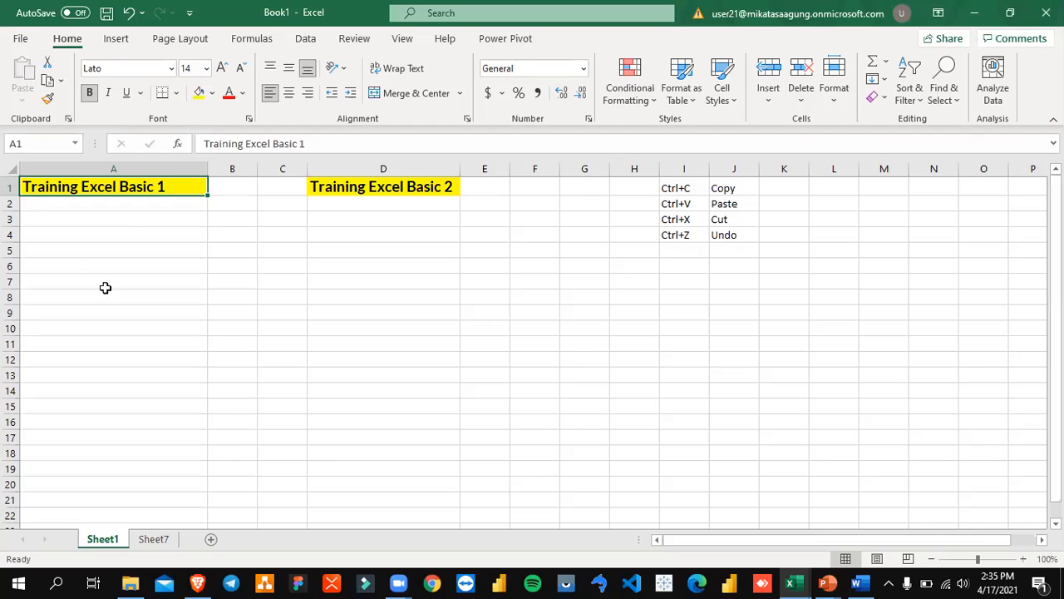
# - Browse the General, Number, Currency and Accounting categories in the Format Cells dialog for cell A1, closing it without applying anything
pyautogui.rightClick(137, 188)
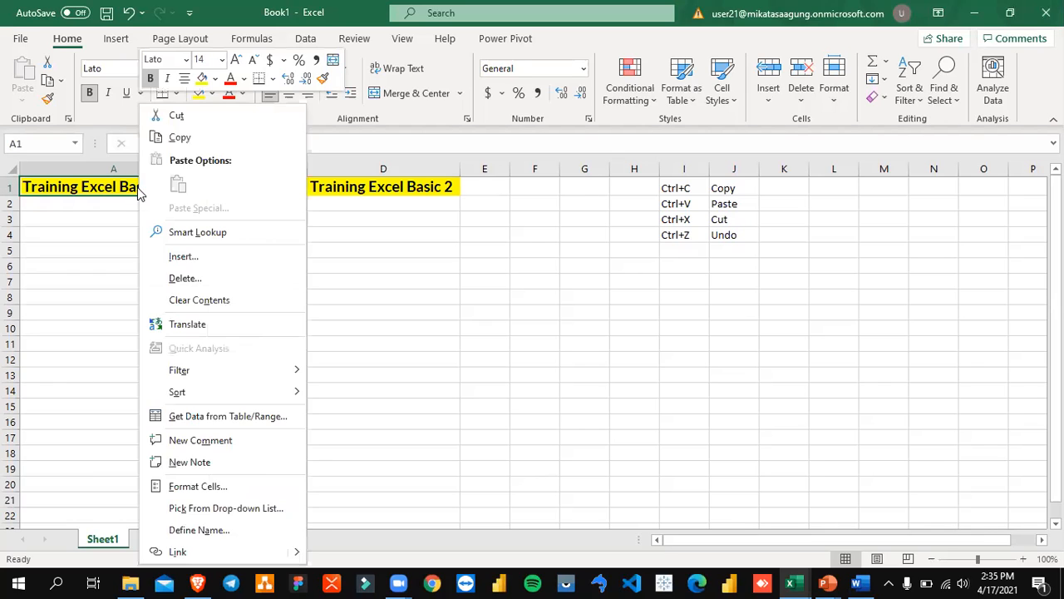
pyautogui.click(94, 191)
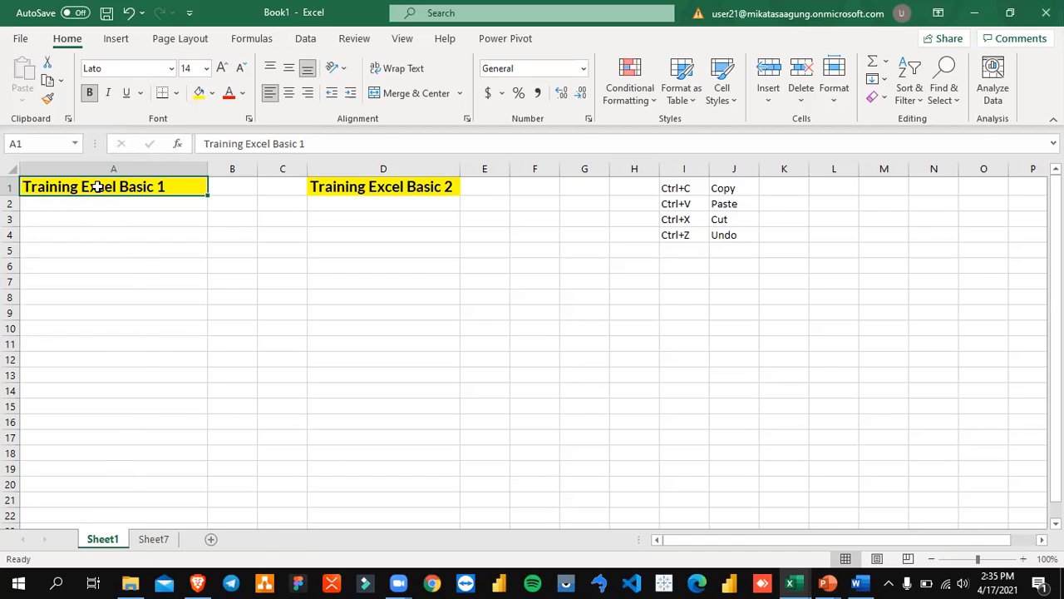
pyautogui.rightClick(98, 191)
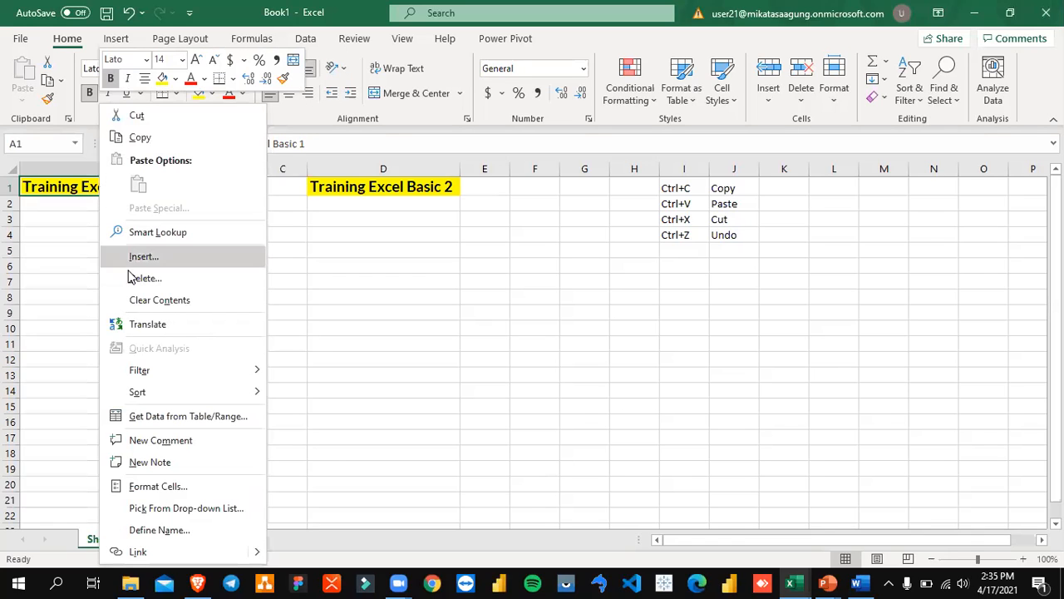
pyautogui.click(167, 490)
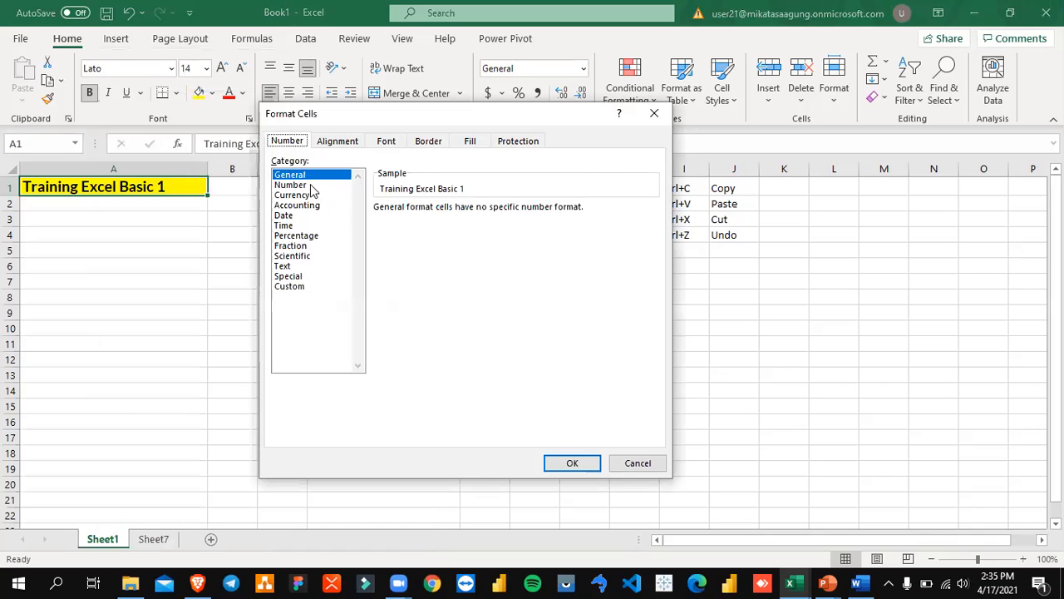
pyautogui.click(311, 185)
pyautogui.click(306, 195)
pyautogui.click(309, 206)
pyautogui.click(312, 185)
pyautogui.click(310, 175)
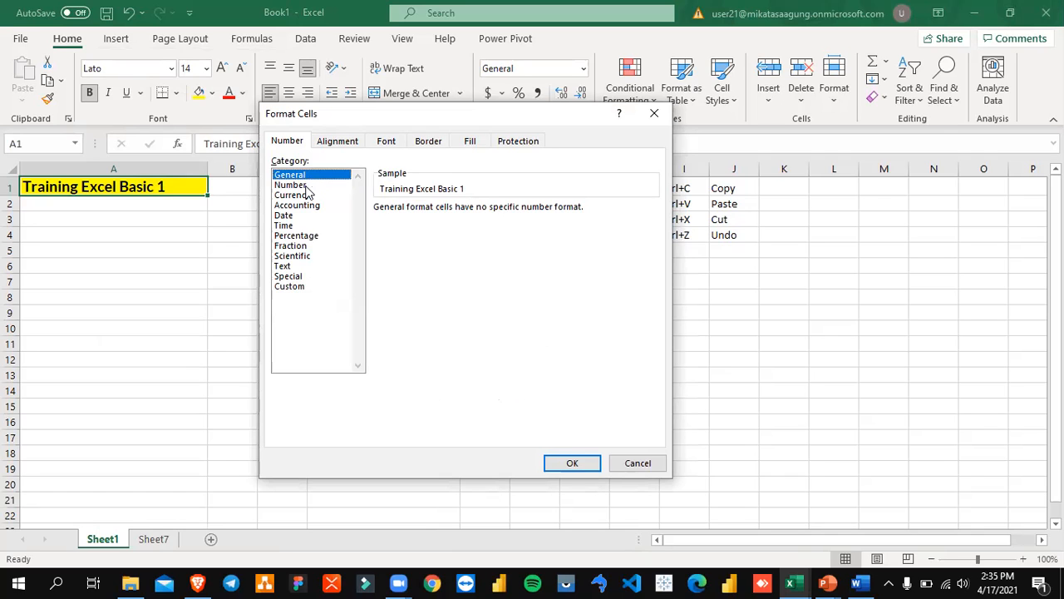
pyautogui.click(306, 186)
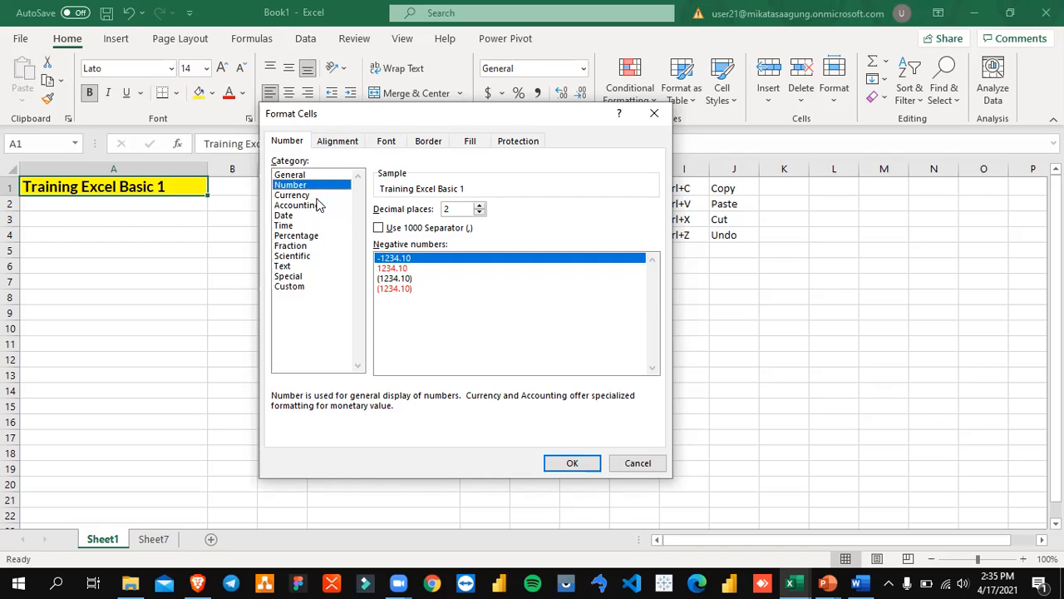
pyautogui.click(647, 464)
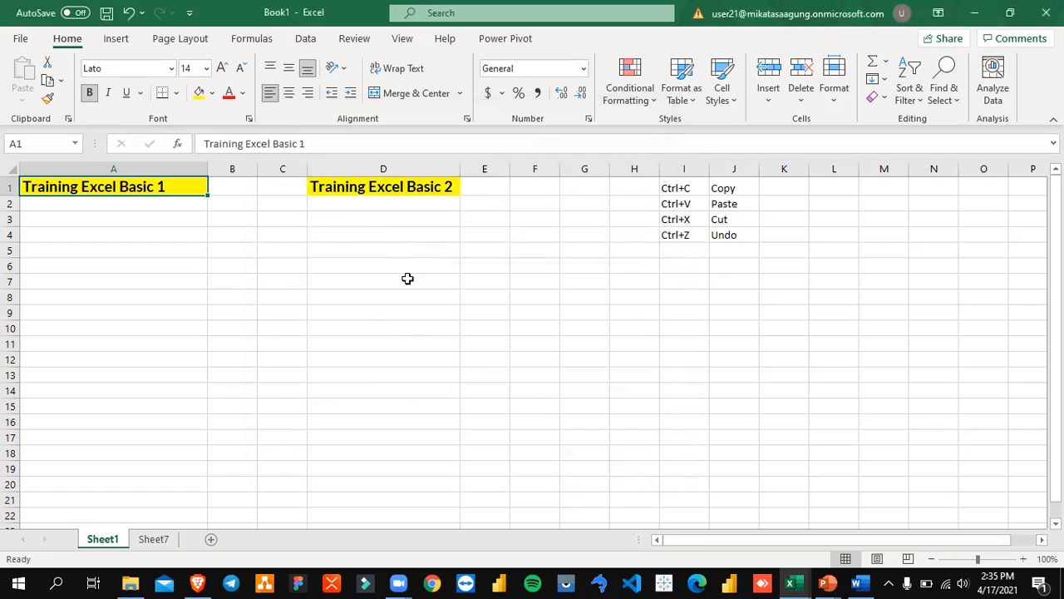
# - Enter the number 15000 in cell D3 and keep that cell selected
pyautogui.click(369, 219)
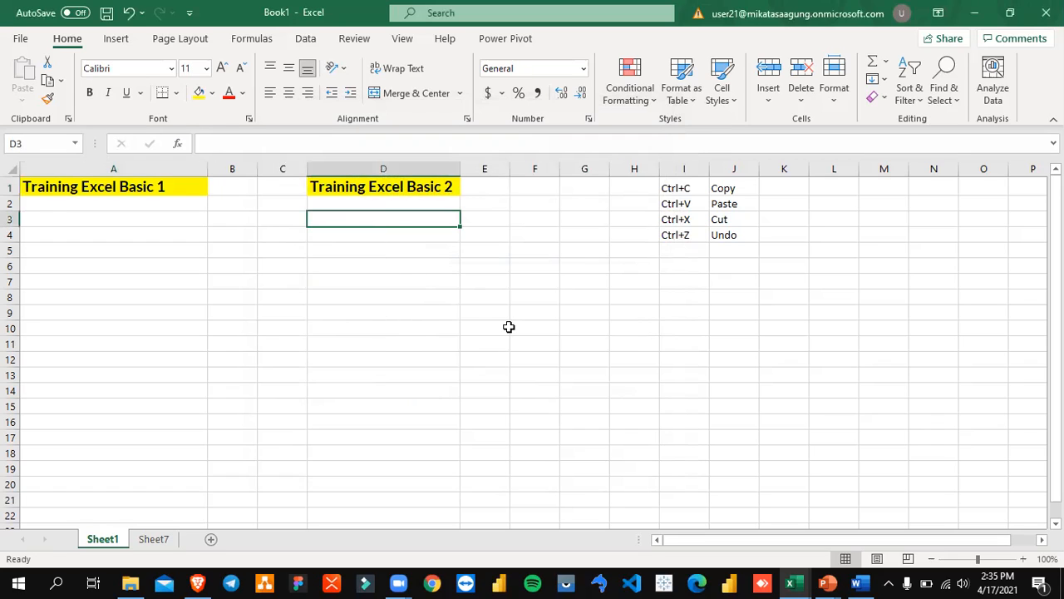
pyautogui.write('100')
pyautogui.press('BackSpace')
pyautogui.press('BackSpace')
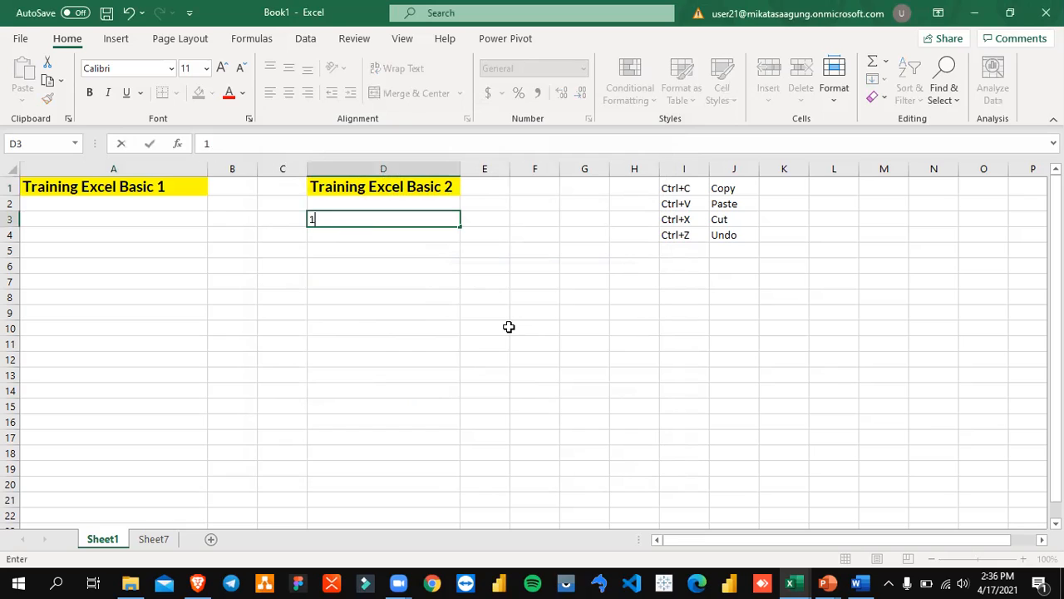
pyautogui.write('5000')
pyautogui.press('Return')
pyautogui.press('Up')
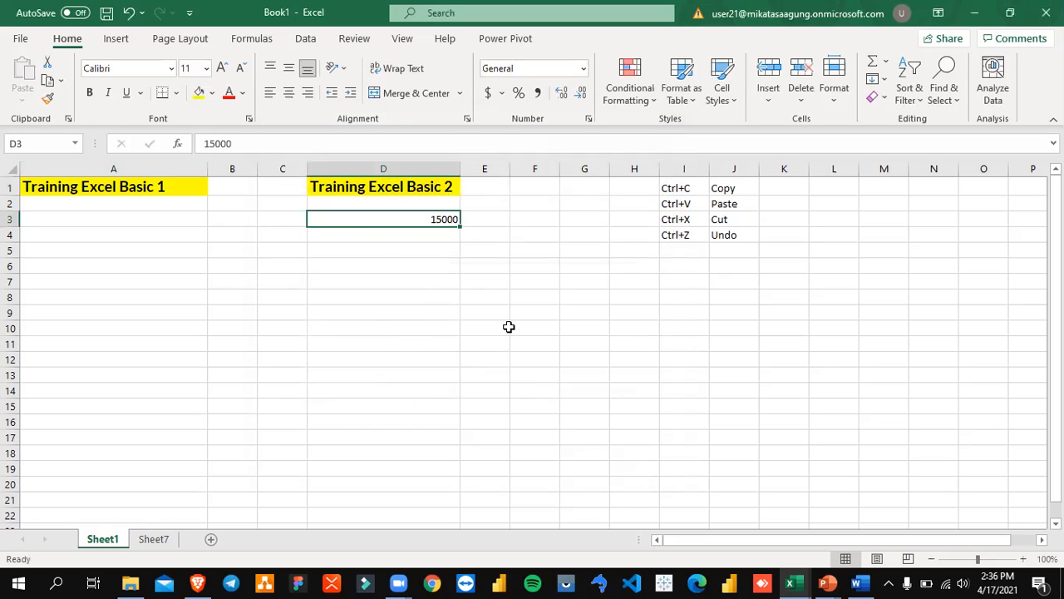
# - Format cell D3 as Number with 2 decimal places and the 1000 separator, and undo that format change
pyautogui.rightClick(395, 221)
pyautogui.click(475, 485)
pyautogui.moveTo(408, 195); pyautogui.dragTo(667, 146)
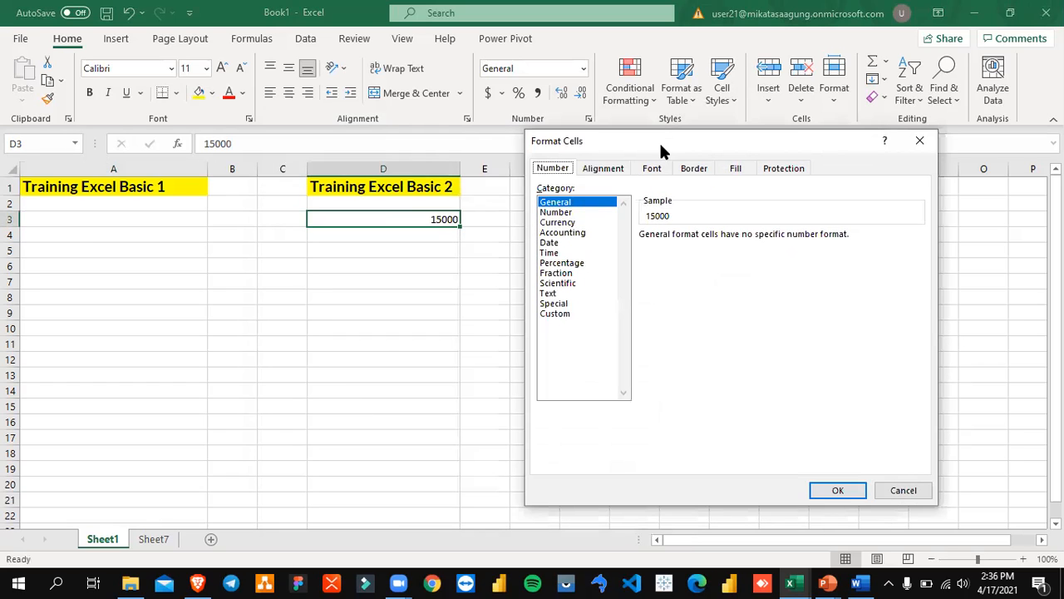
pyautogui.click(569, 213)
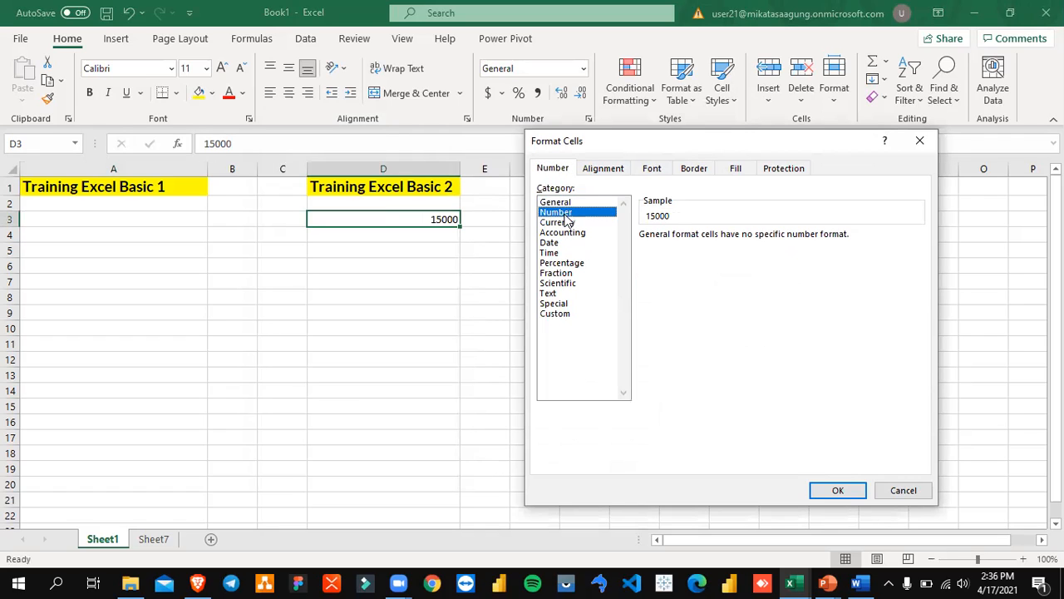
pyautogui.click(661, 255)
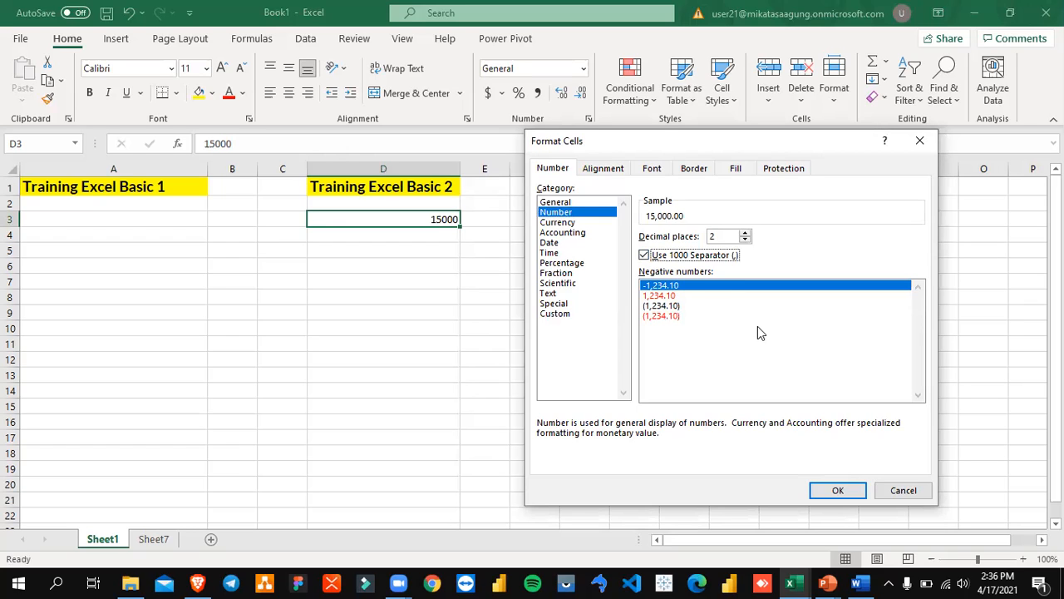
pyautogui.click(847, 492)
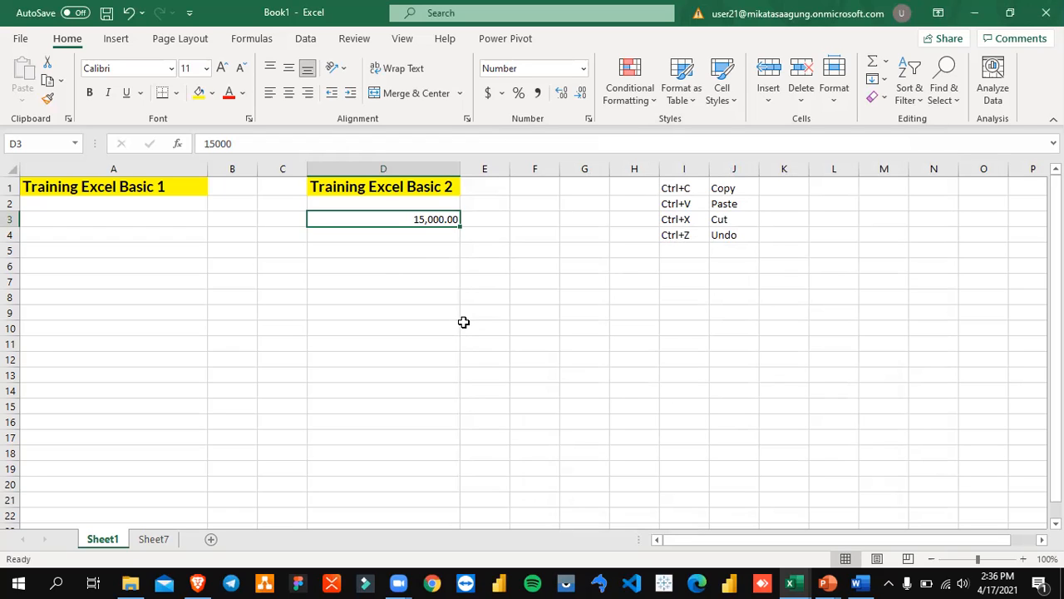
pyautogui.hotkey('ctrl', 'z')
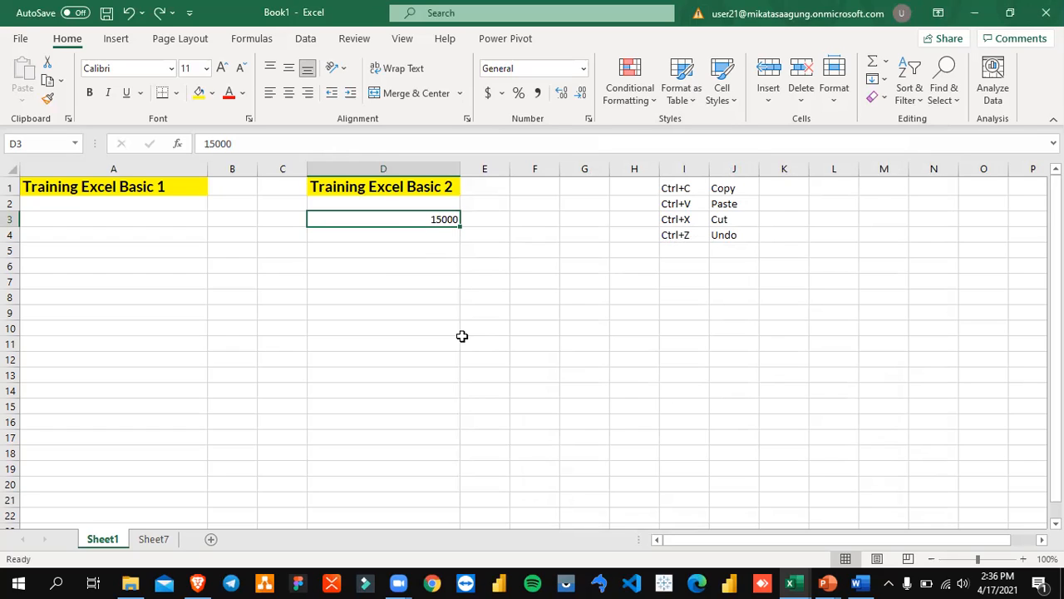
# - Bring up the Format Cells dialog for cell D3 several times, closing it each time without applying anything
pyautogui.rightClick(435, 218)
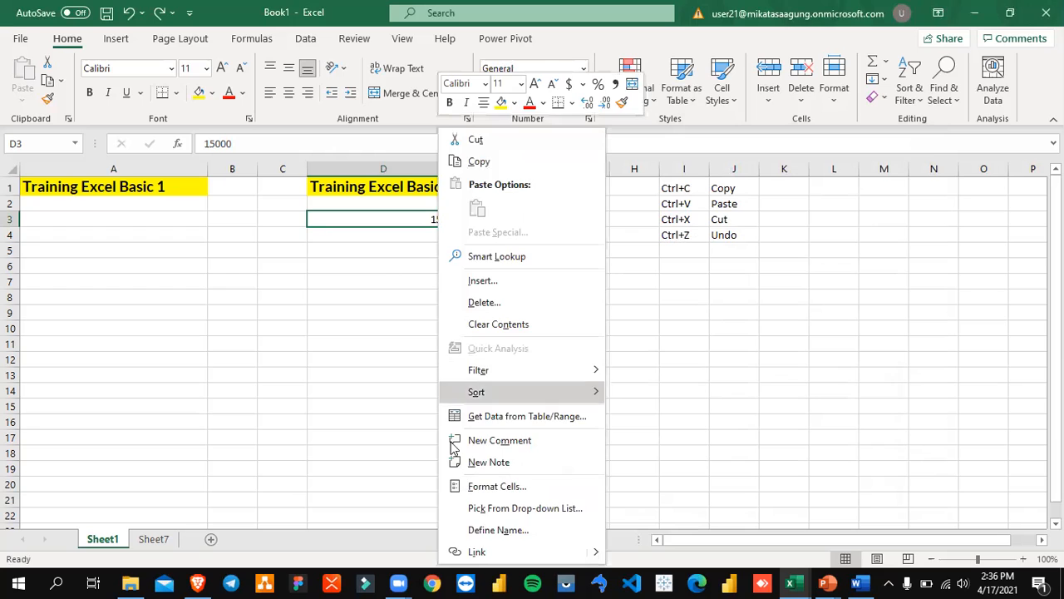
pyautogui.click(455, 486)
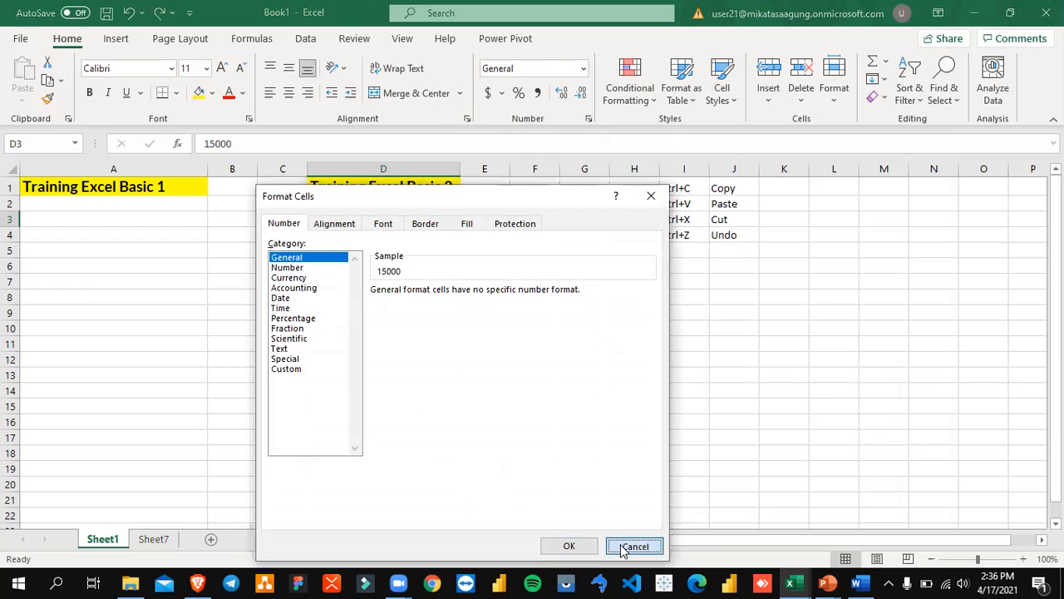
pyautogui.click(620, 547)
pyautogui.hotkey('ctrl', '1')
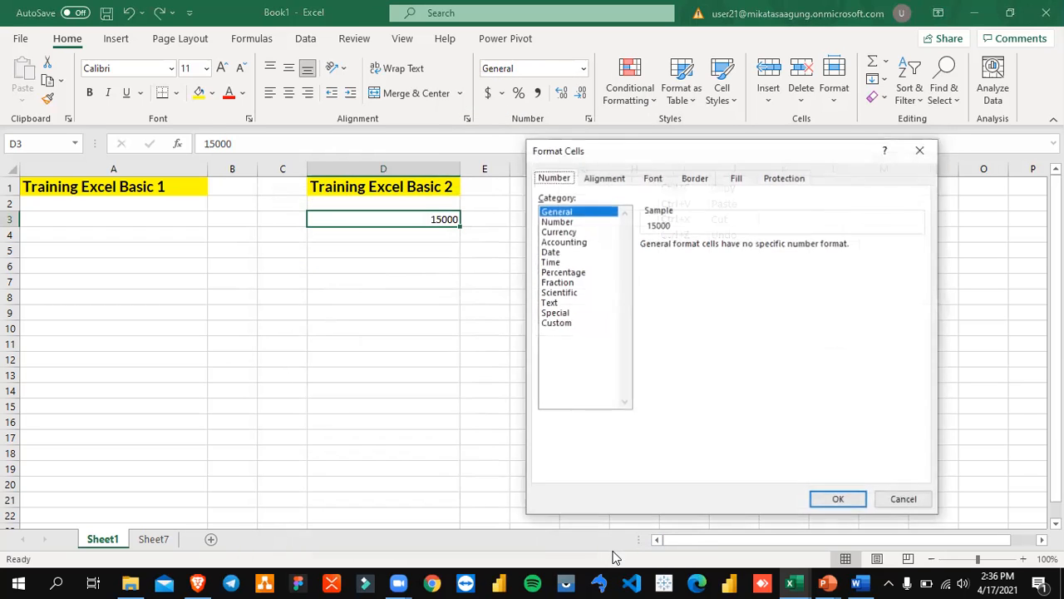
pyautogui.click(903, 499)
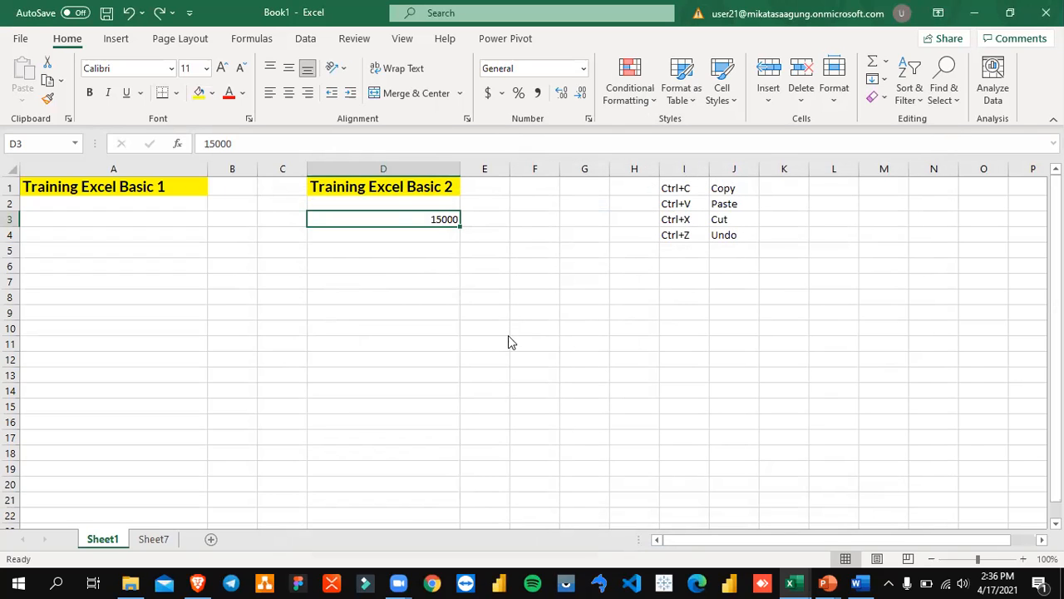
pyautogui.hotkey('ctrl', '1')
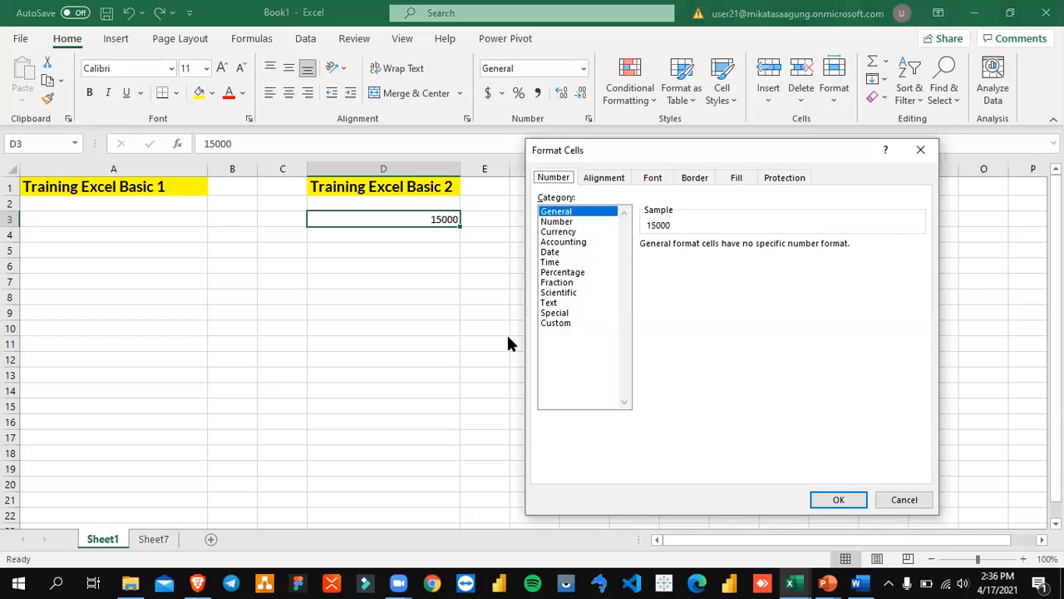
pyautogui.click(890, 499)
# - Add a shortcut entry to the list with Ctrl+1 in cell I5 and "Memunculkan format cell" in cell J5
pyautogui.click(688, 247)
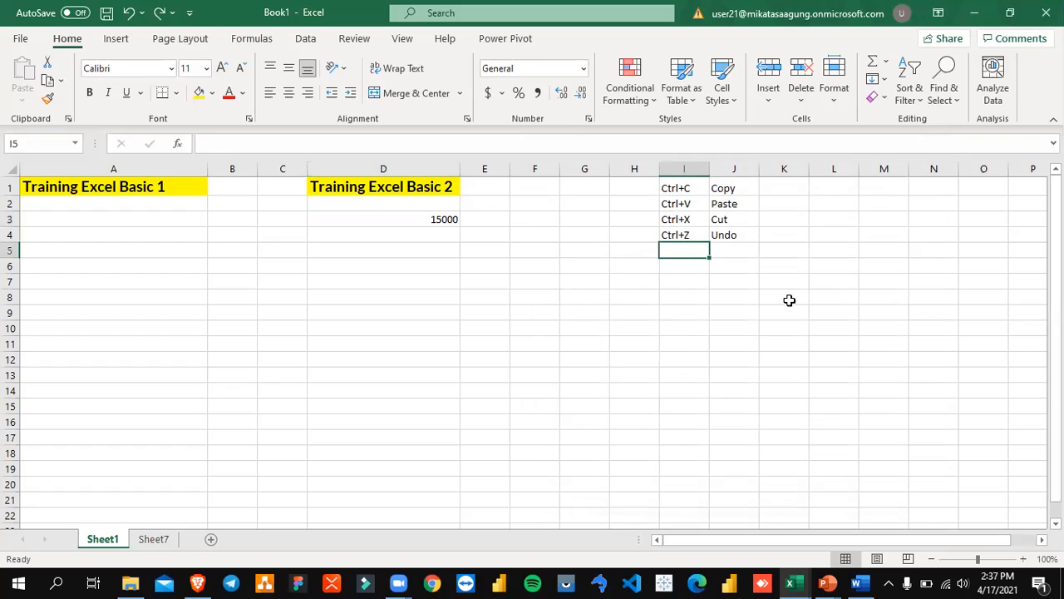
pyautogui.write('Ctrl')
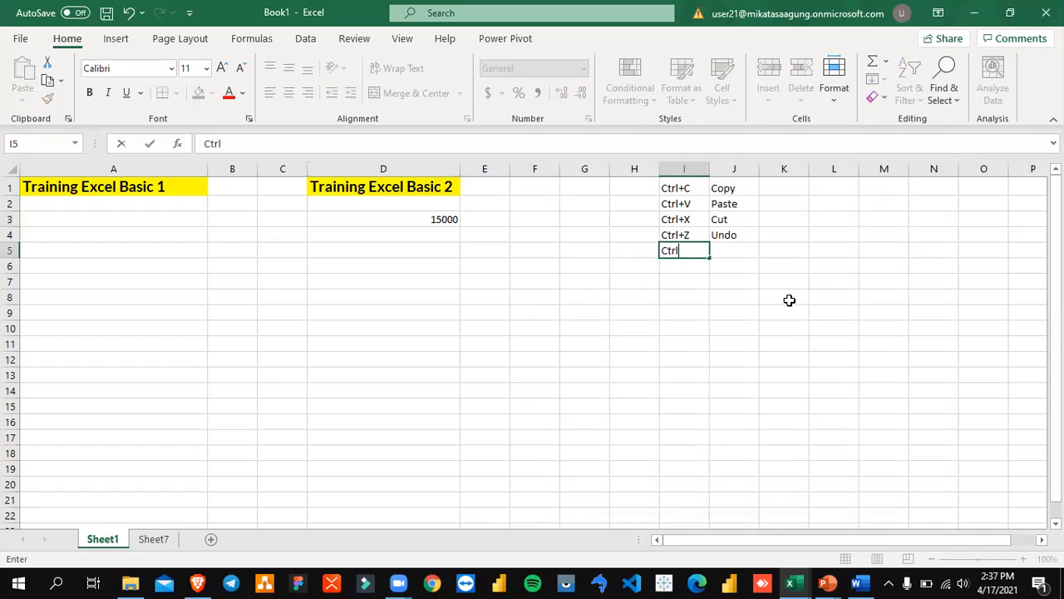
pyautogui.write('+1')
pyautogui.press('Return')
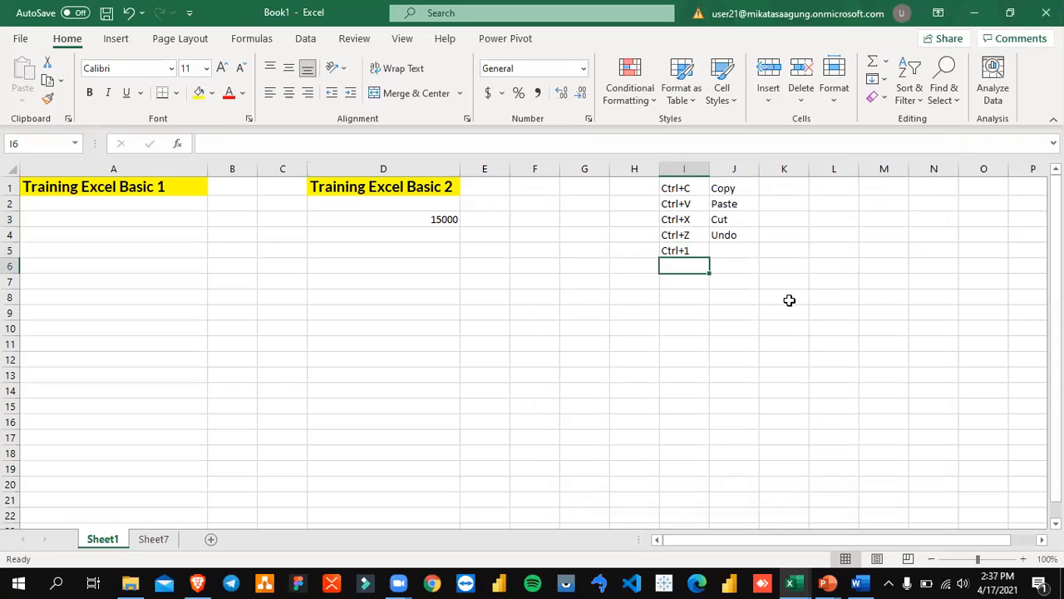
pyautogui.press('Up')
pyautogui.press('Right')
pyautogui.write('Memunculkan format cell')
pyautogui.press('Return')
pyautogui.press('Up')
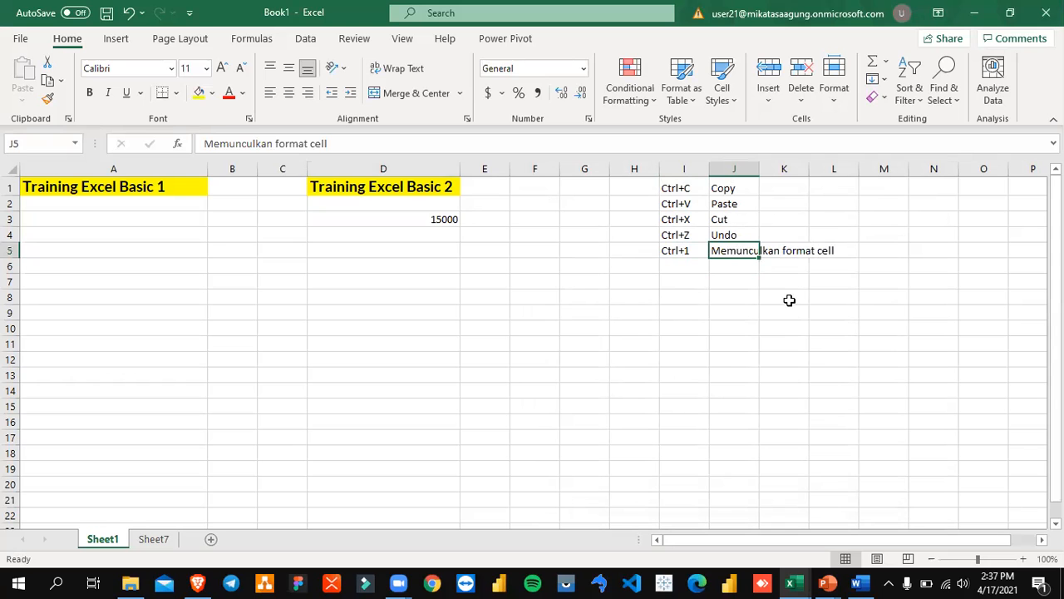
pyautogui.click(1024, 559)
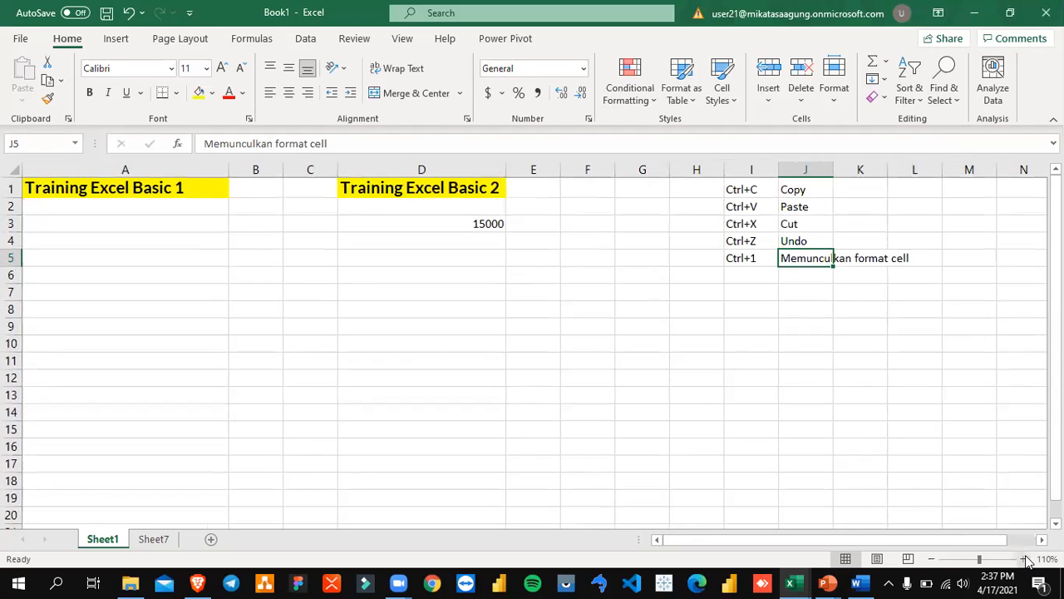
pyautogui.click(1025, 558)
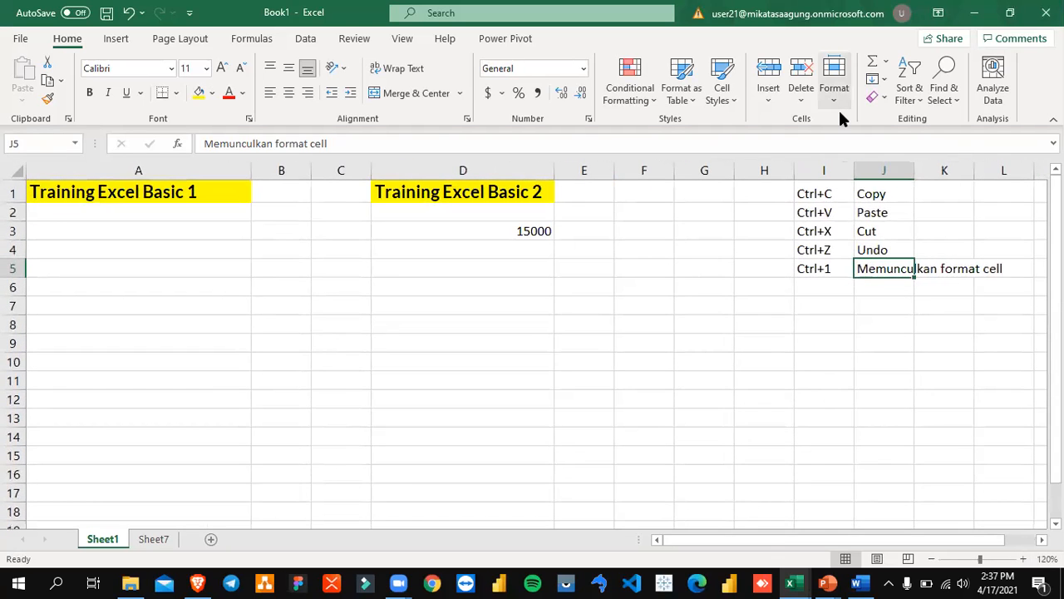
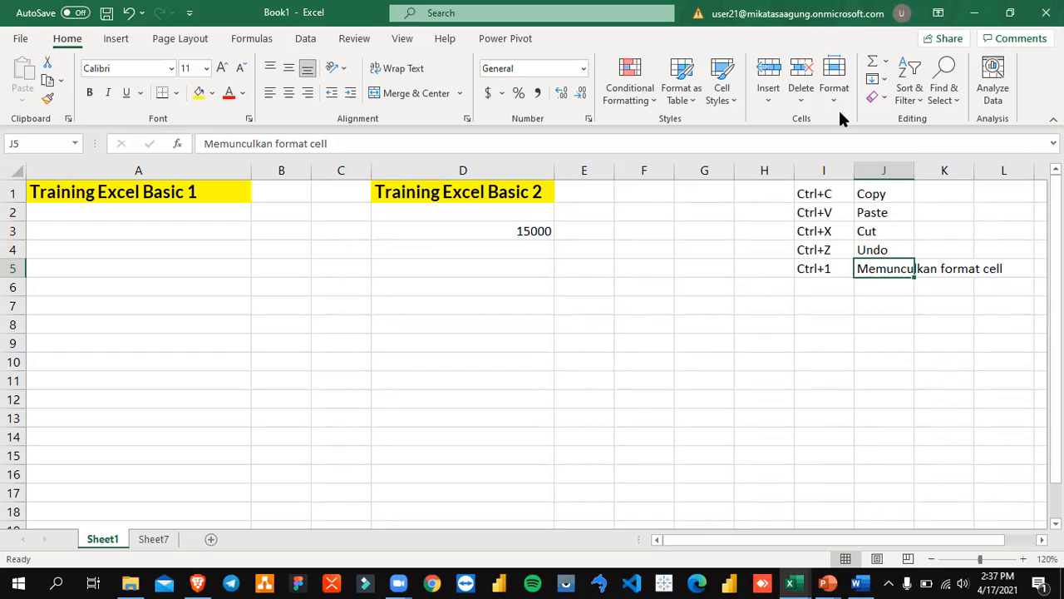
# - Browse the number format categories for cell J5 in the Format Cells dialog, from Number and Currency to Text, and cancel without applying
pyautogui.click(489, 271)
pyautogui.click(508, 231)
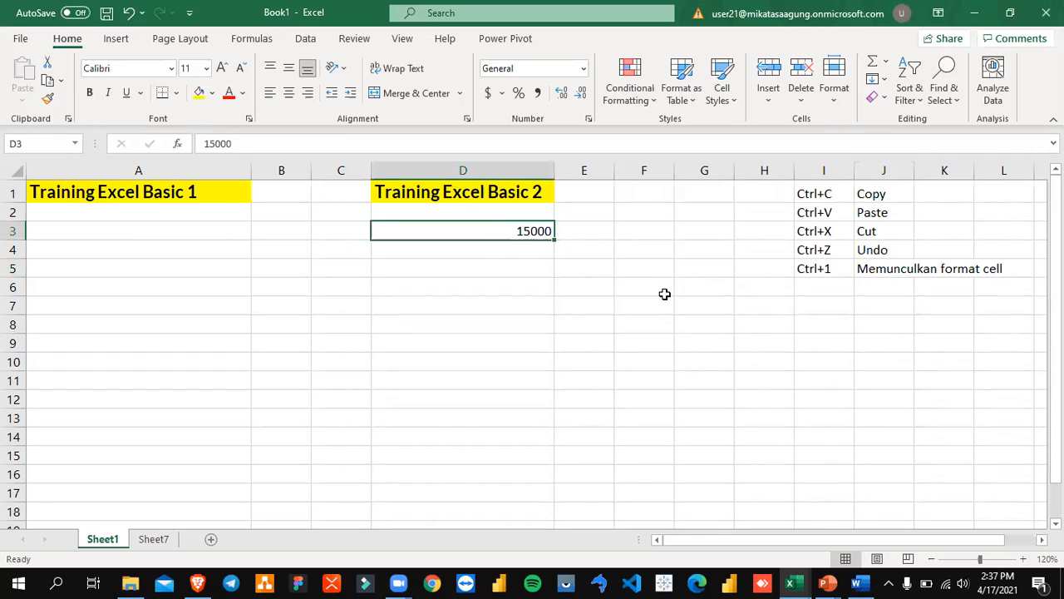
pyautogui.click(883, 271)
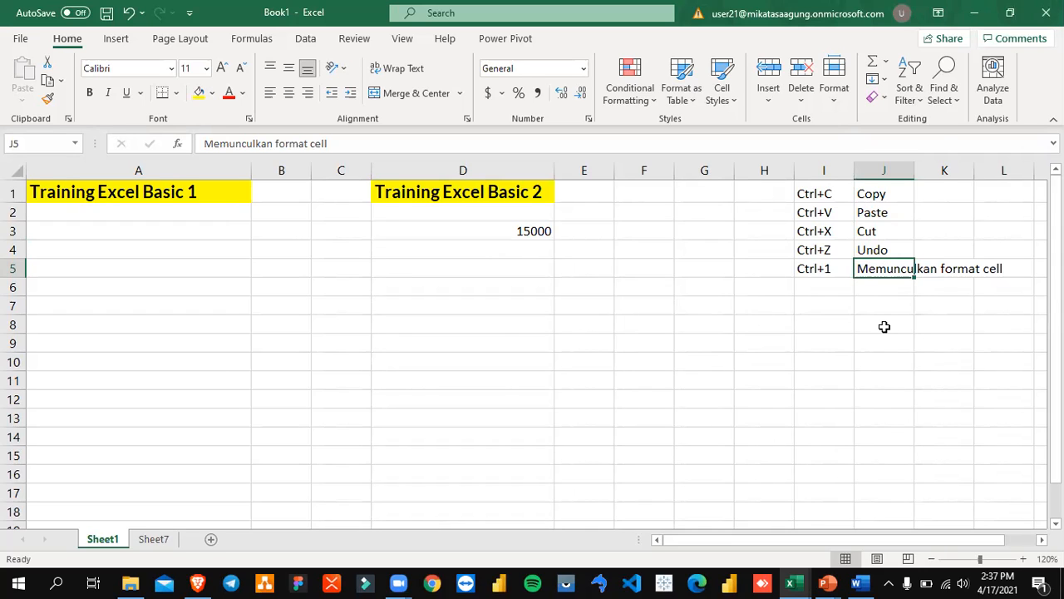
pyautogui.hotkey('ctrl', '1')
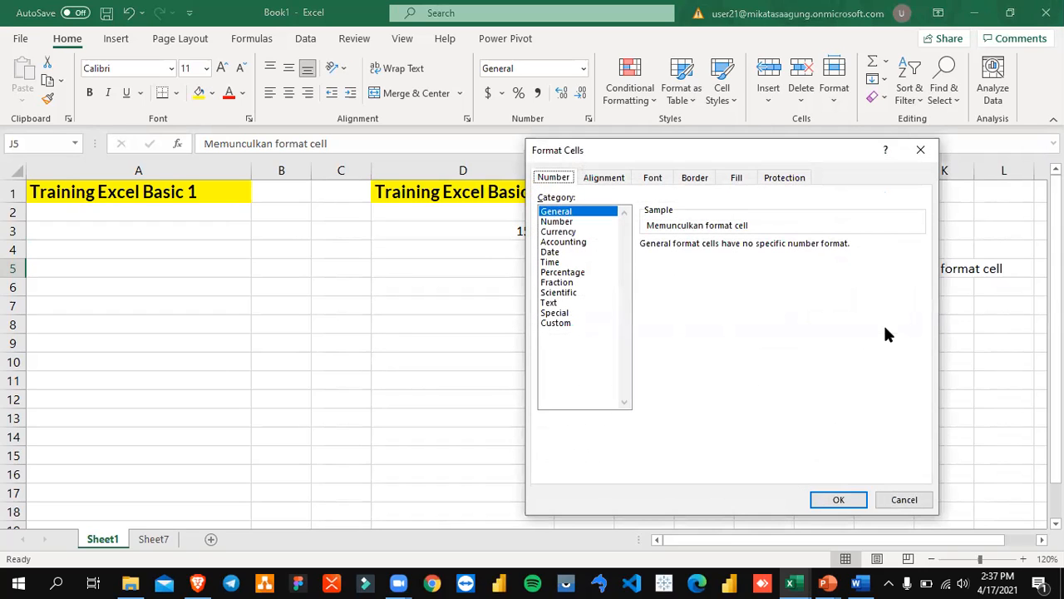
pyautogui.click(557, 221)
pyautogui.click(558, 231)
pyautogui.click(551, 252)
pyautogui.click(564, 242)
pyautogui.click(560, 262)
pyautogui.click(557, 282)
pyautogui.click(556, 303)
pyautogui.click(556, 282)
pyautogui.click(557, 262)
pyautogui.click(557, 282)
pyautogui.click(555, 303)
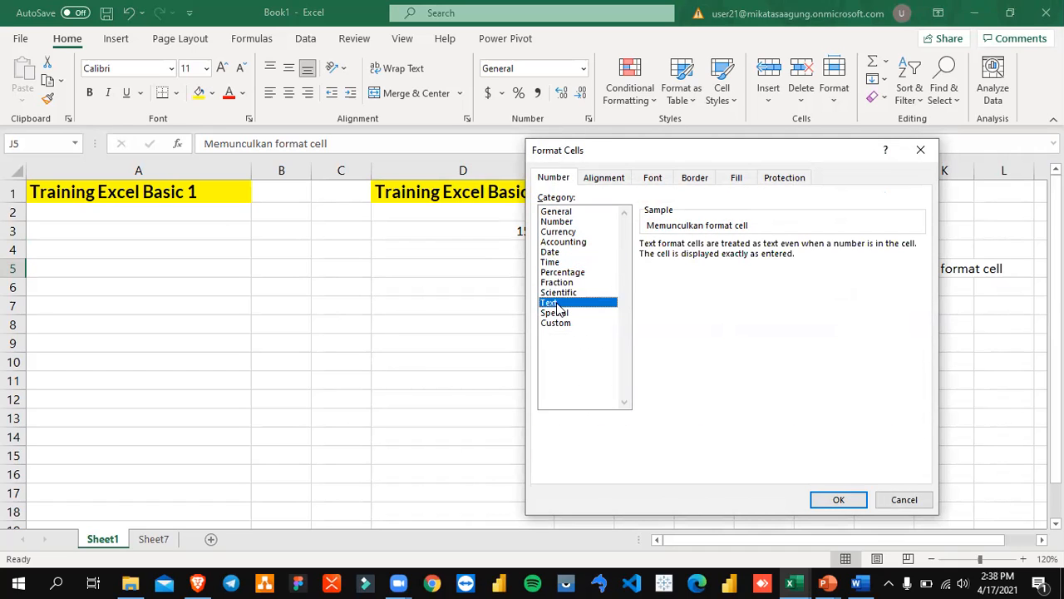
pyautogui.click(568, 232)
pyautogui.click(568, 223)
pyautogui.click(568, 232)
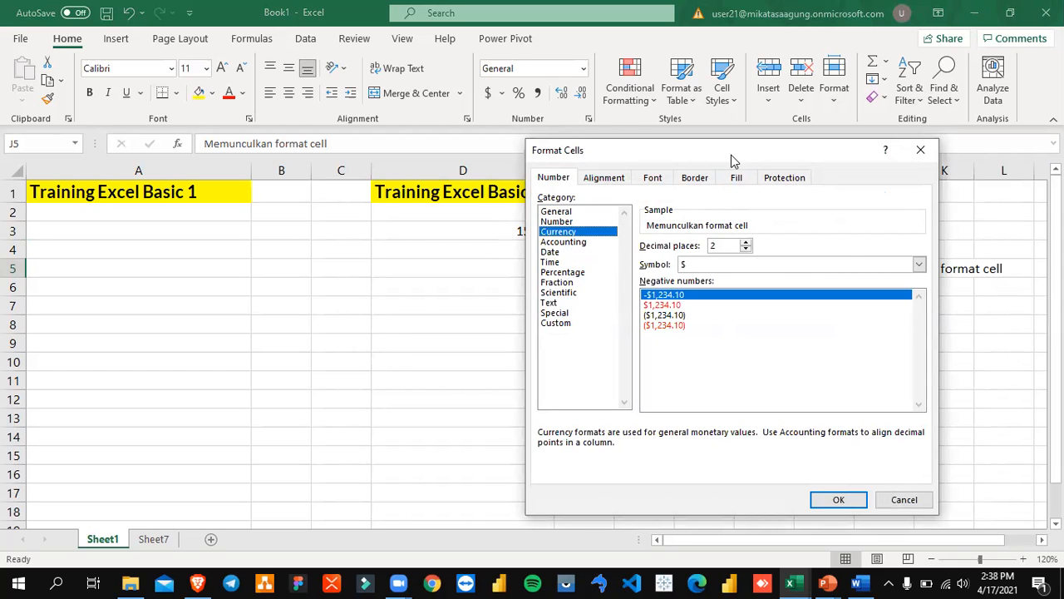
pyautogui.moveTo(735, 162); pyautogui.dragTo(464, 186)
pyautogui.click(634, 525)
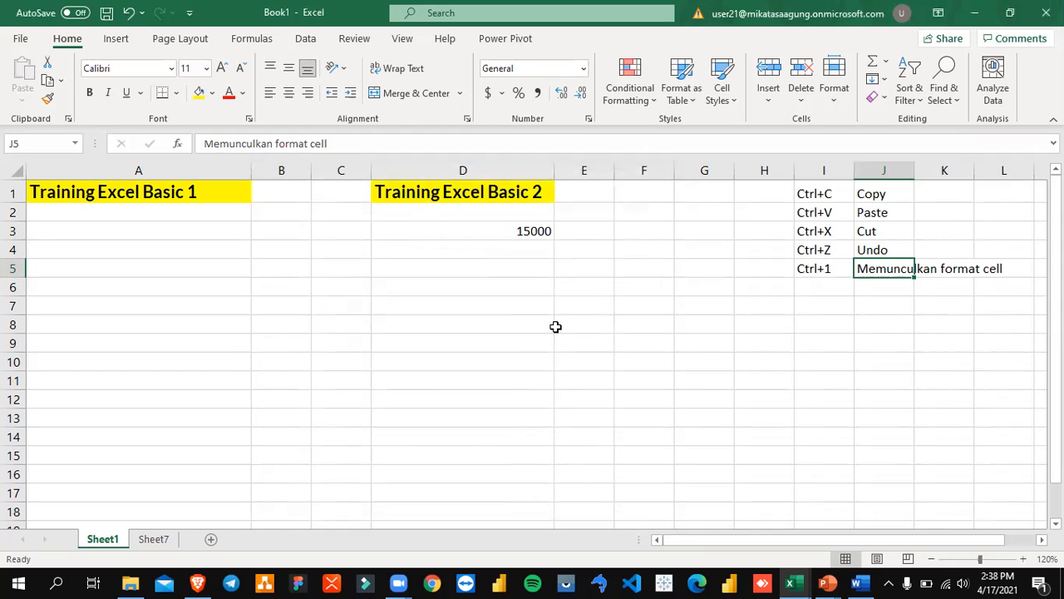
# - Format cell D3 as Currency with the Rp Indonesian symbol and 2 decimal places
pyautogui.click(542, 231)
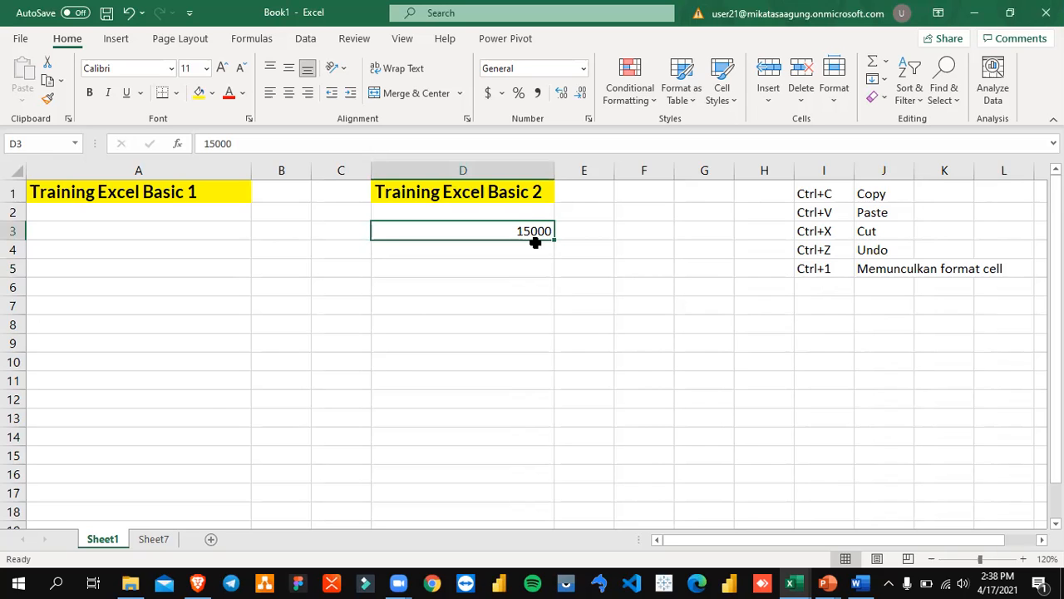
pyautogui.hotkey('ctrl', '1')
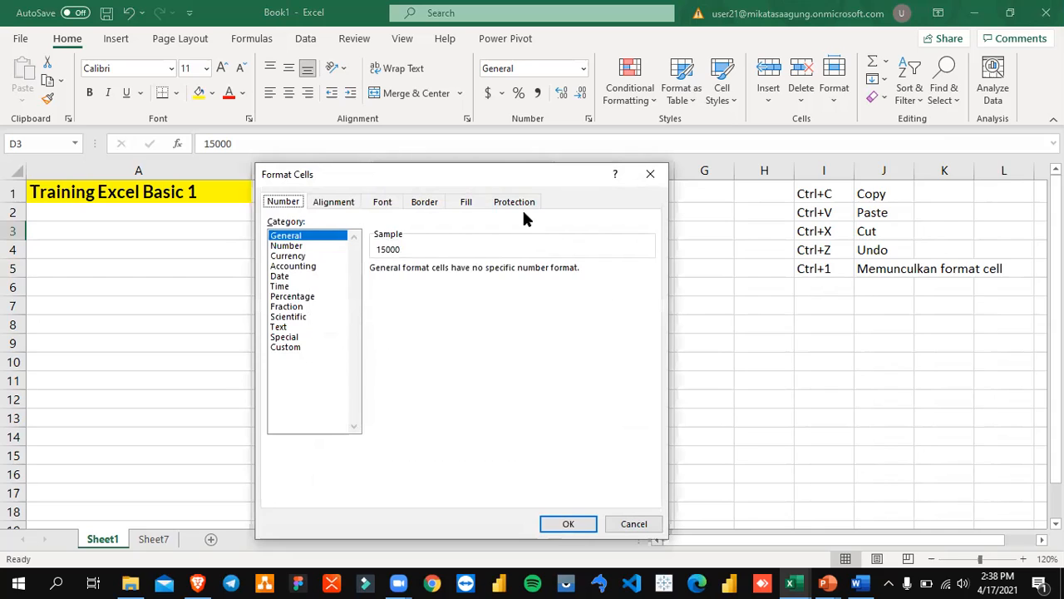
pyautogui.moveTo(518, 181); pyautogui.dragTo(782, 163)
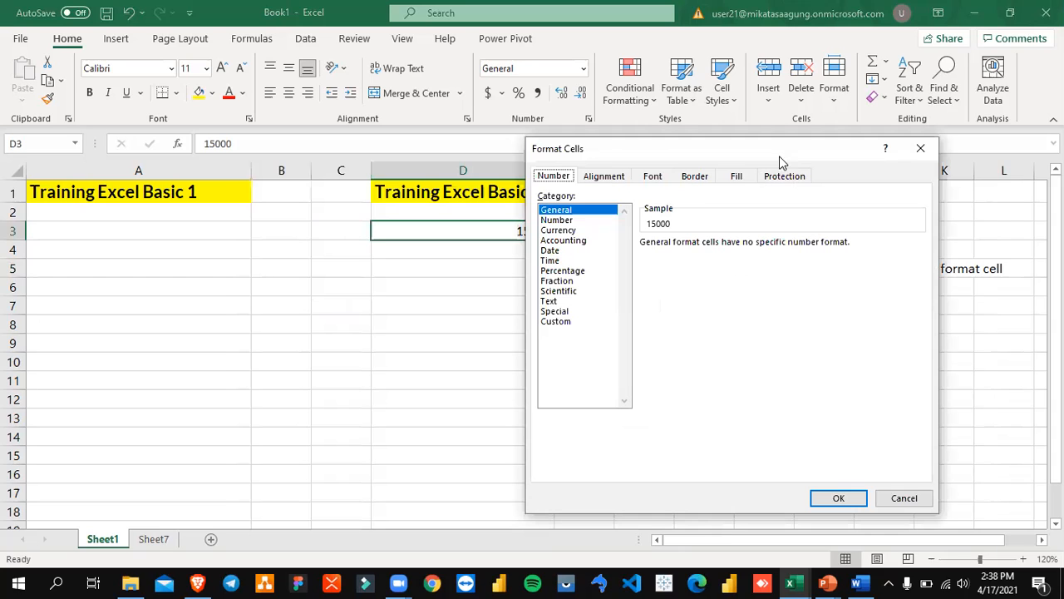
pyautogui.click(565, 221)
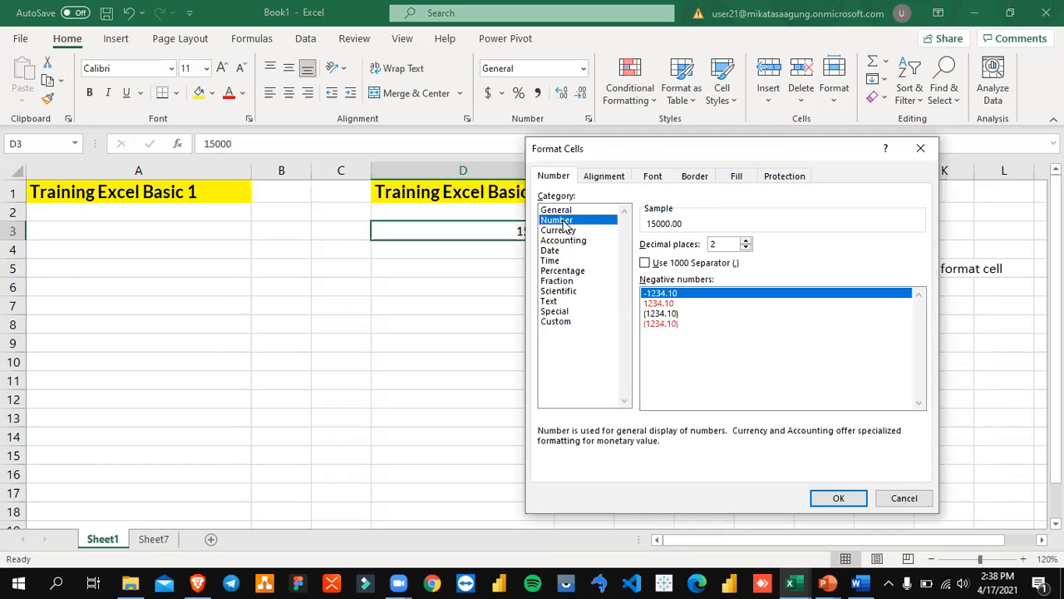
pyautogui.click(692, 264)
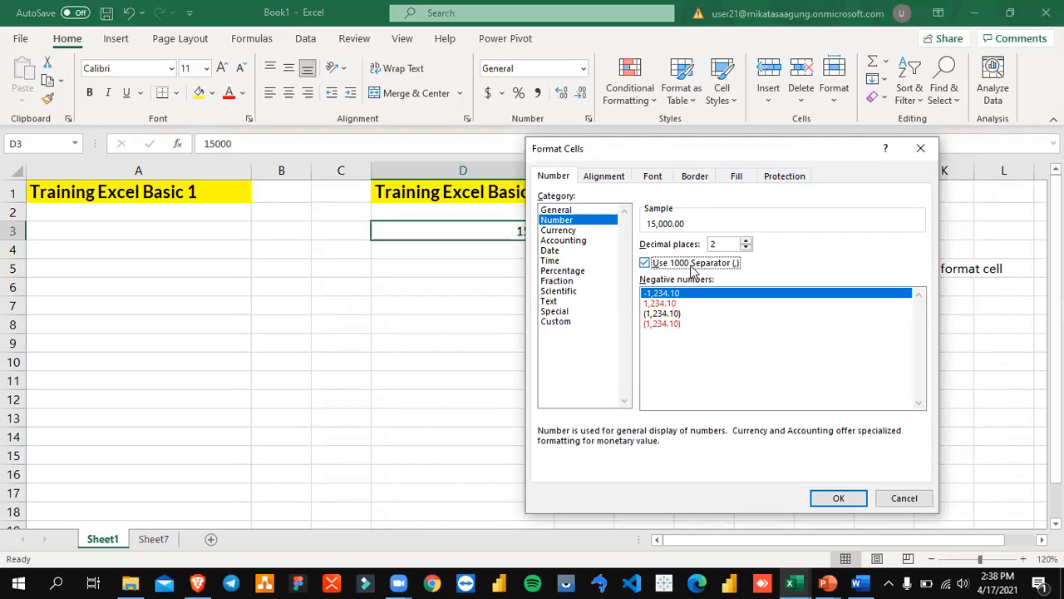
pyautogui.click(565, 233)
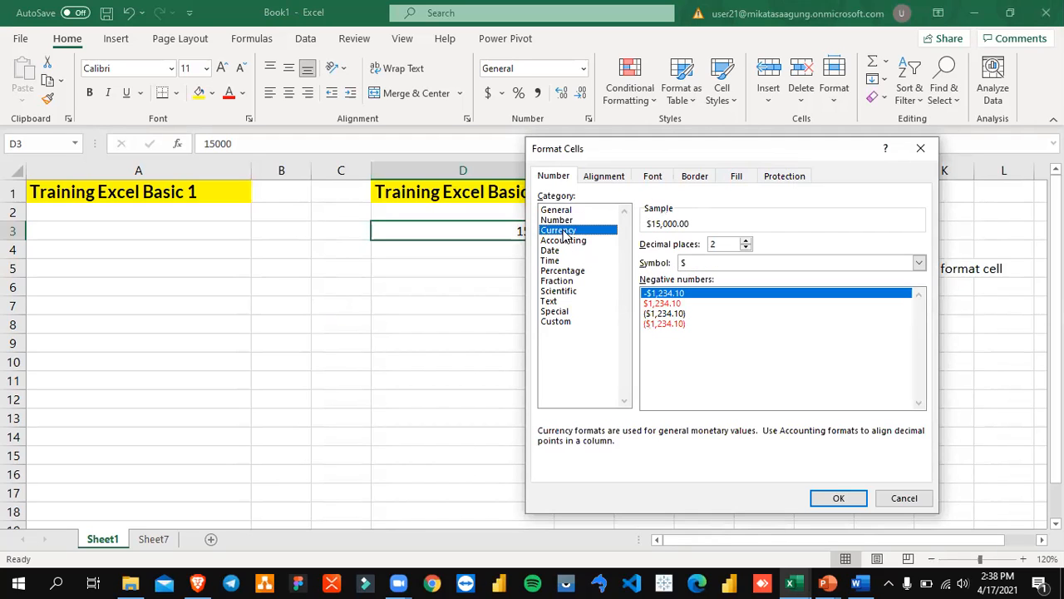
pyautogui.click(745, 265)
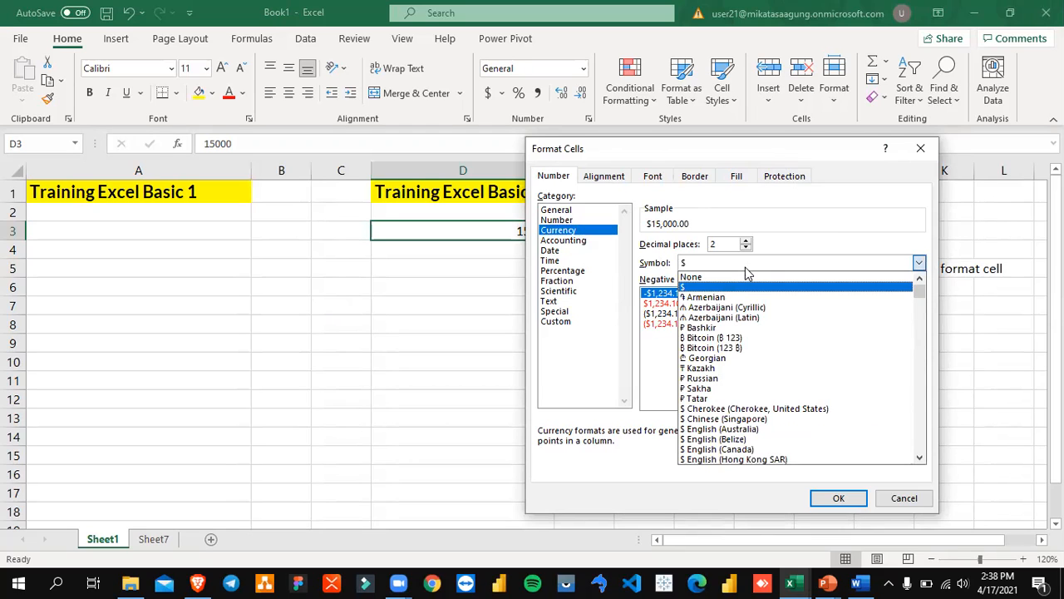
pyautogui.press('r')
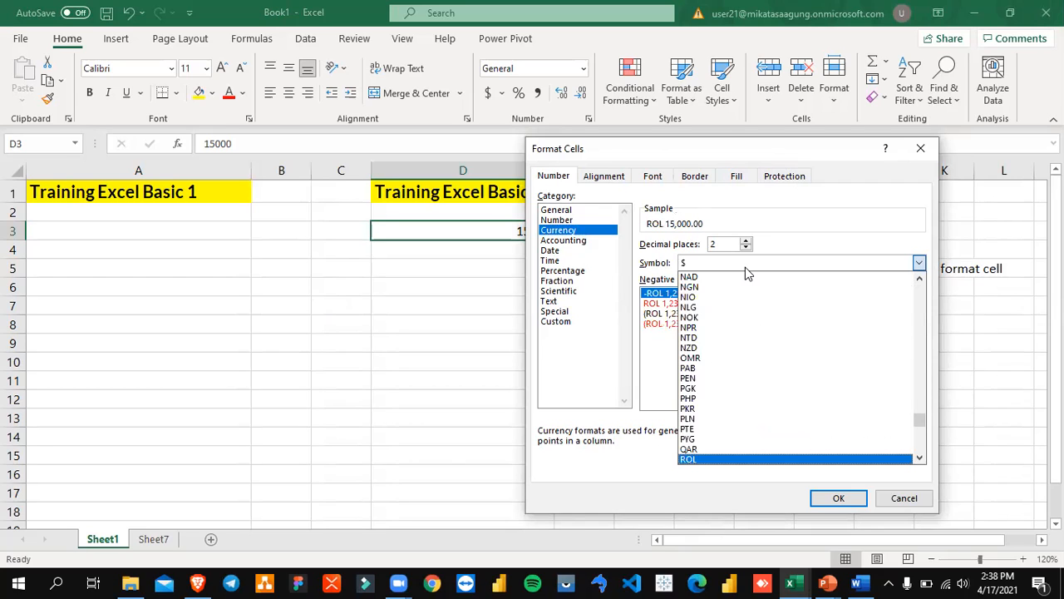
pyautogui.scroll(5, 873, 416)
pyautogui.moveTo(920, 414); pyautogui.dragTo(925, 360)
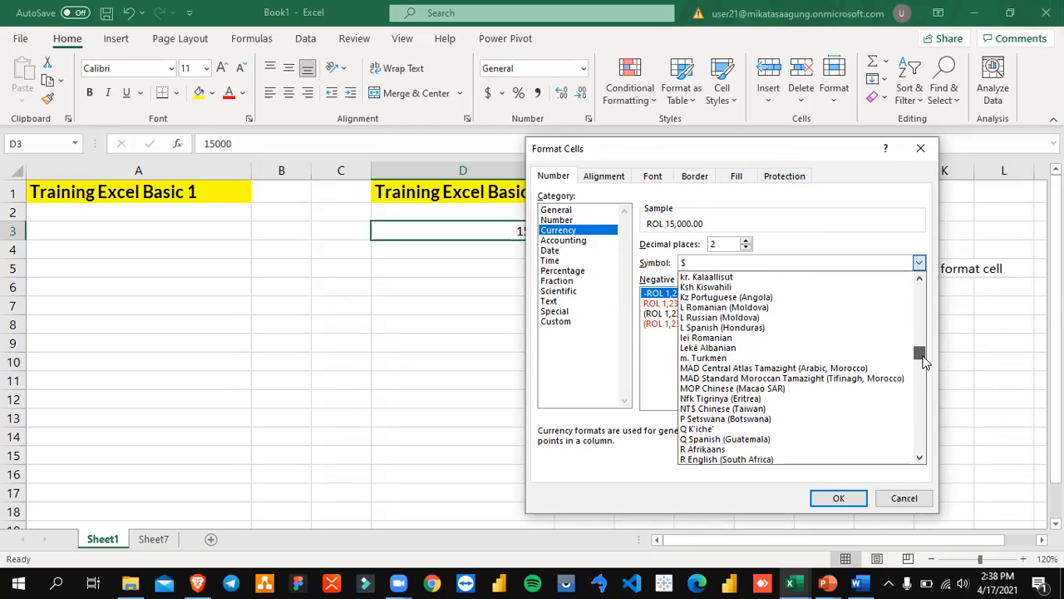
pyautogui.scroll(-2, 884, 386)
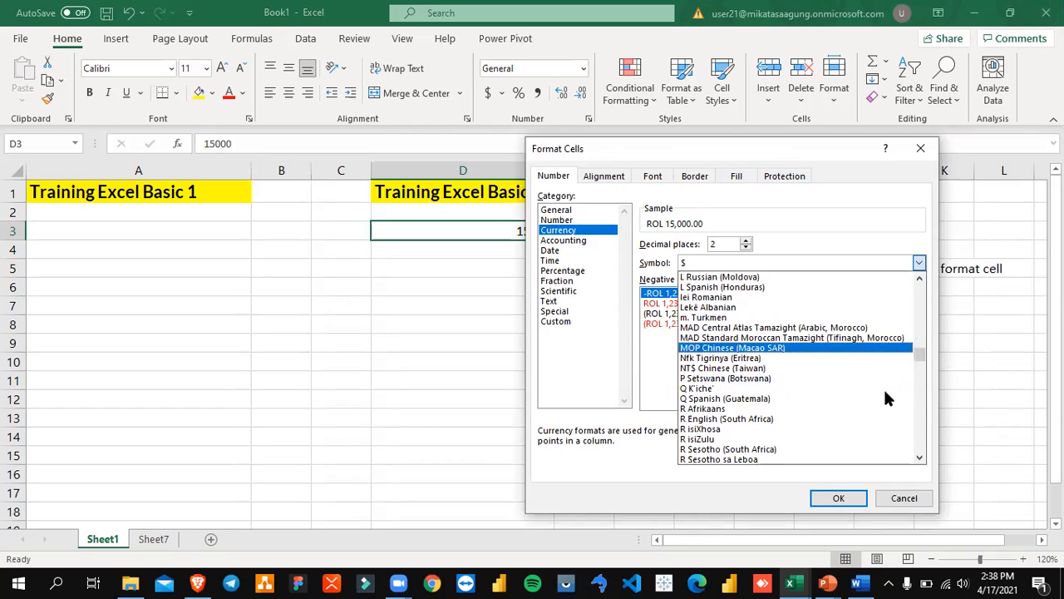
pyautogui.scroll(-2, 884, 399)
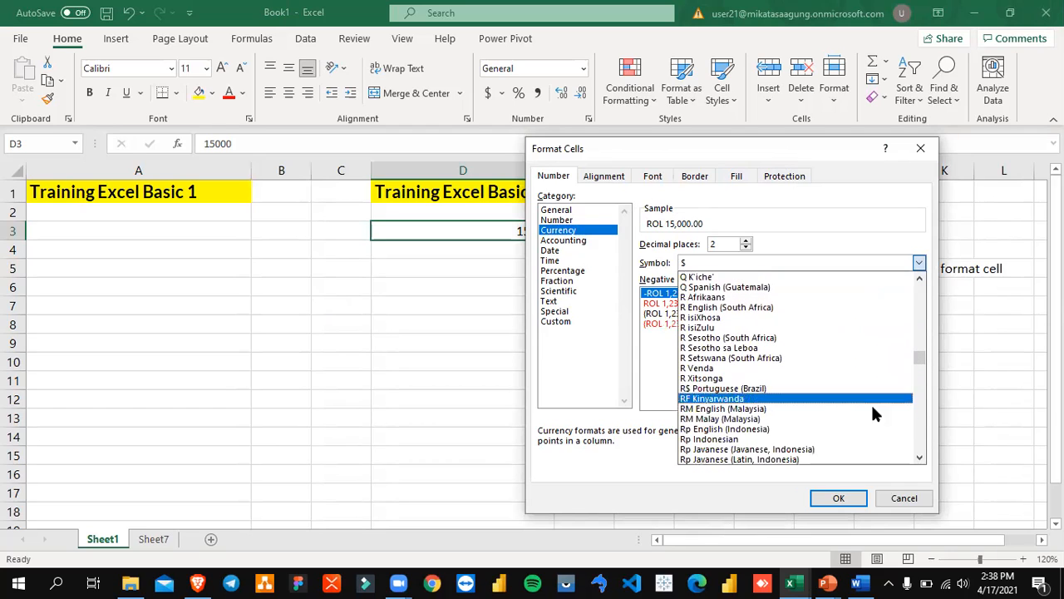
pyautogui.click(785, 440)
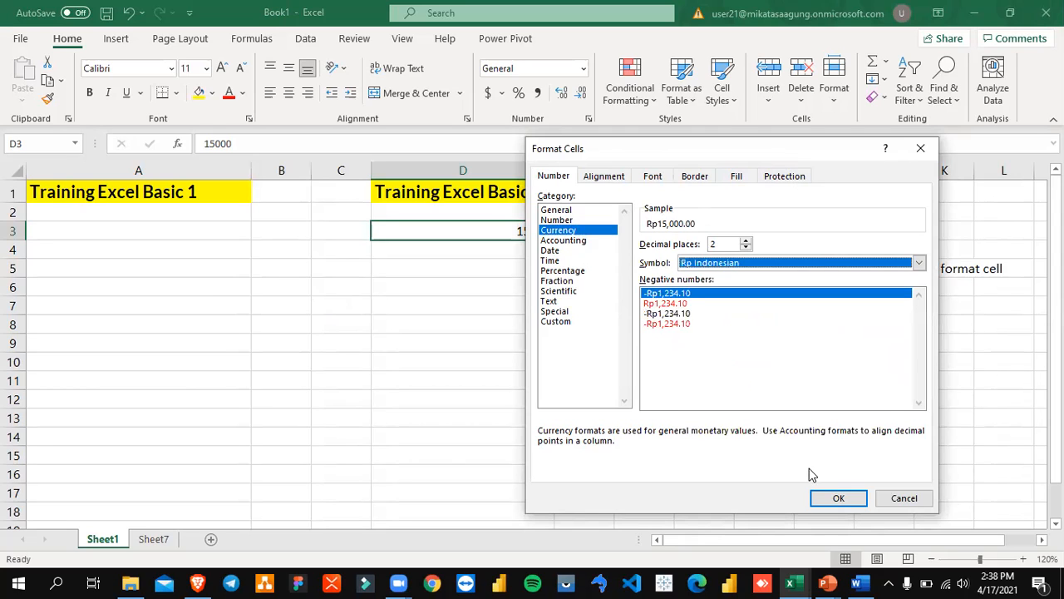
pyautogui.click(834, 499)
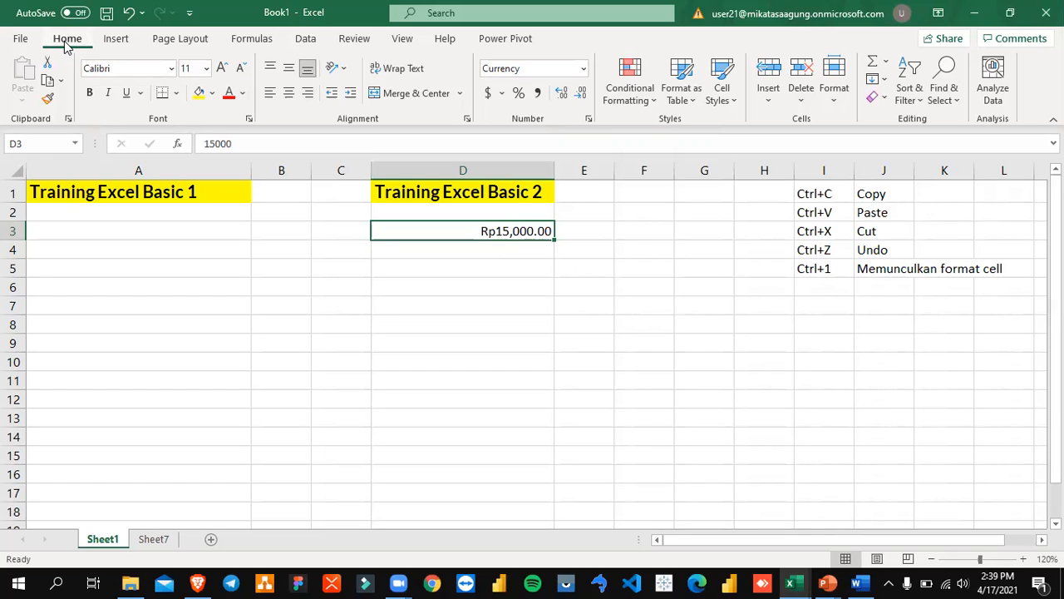
# - Reduce cell D3 to zero decimal places, increase it back to two, and reduce it to zero again
pyautogui.click(582, 94)
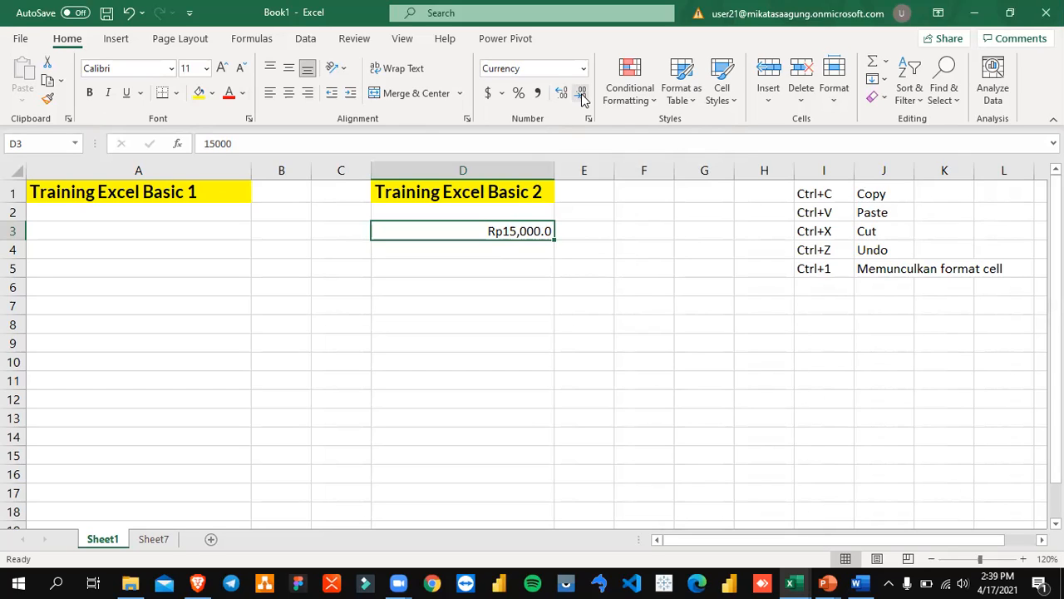
pyautogui.click(582, 94)
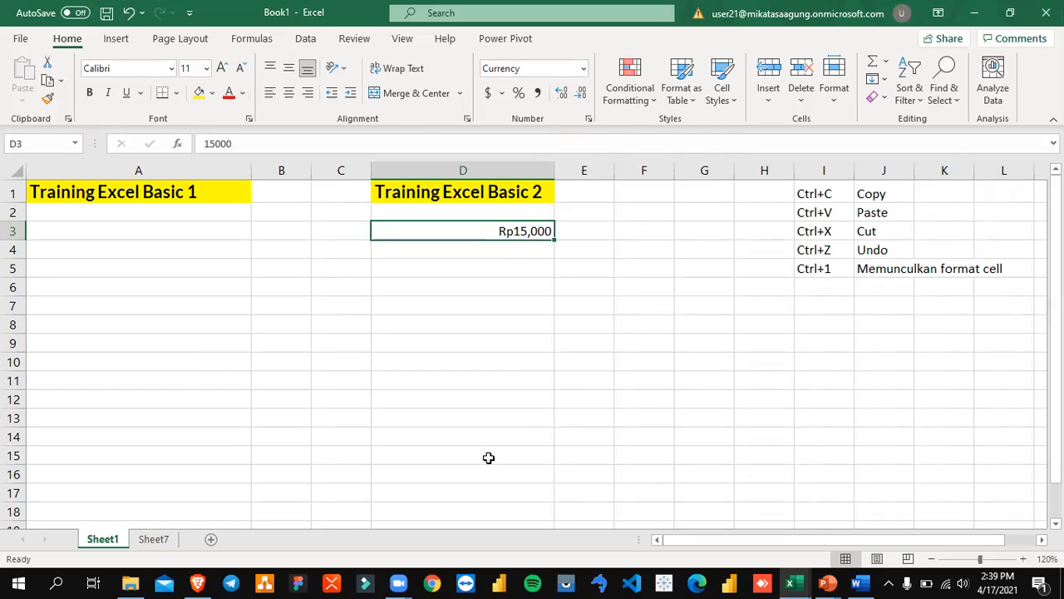
pyautogui.click(562, 94)
pyautogui.click(562, 94)
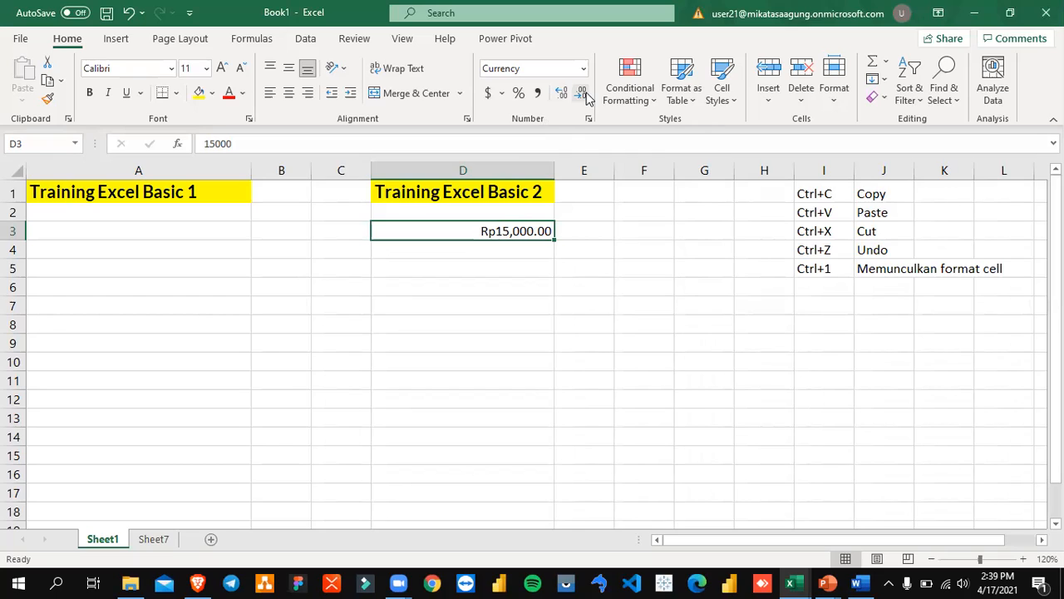
pyautogui.click(584, 94)
pyautogui.click(583, 94)
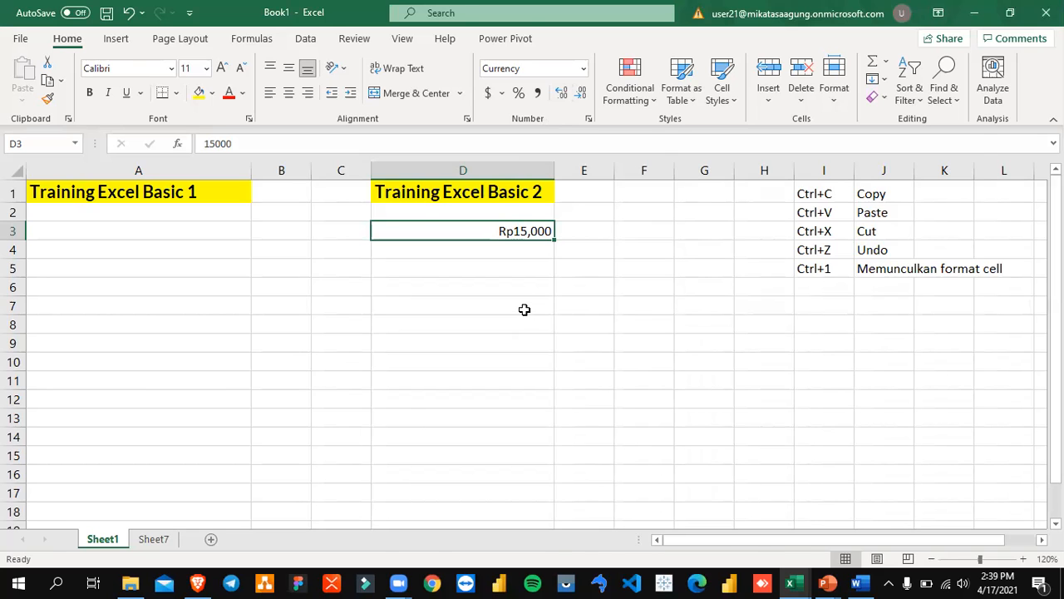
# - Check the date and time examples in the Word module, and enter 17/4/2021 in cell D4 of the workbook
pyautogui.hotkey('alt', 'Tab')
pyautogui.scroll(-4, 521, 432)
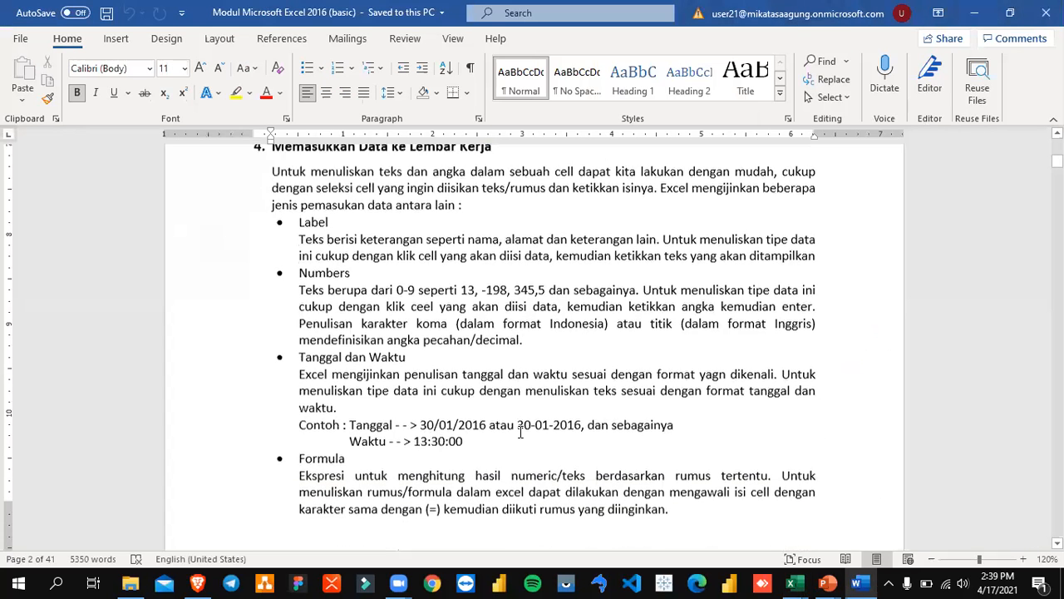
pyautogui.hotkey('alt', 'Tab')
pyautogui.press('Down')
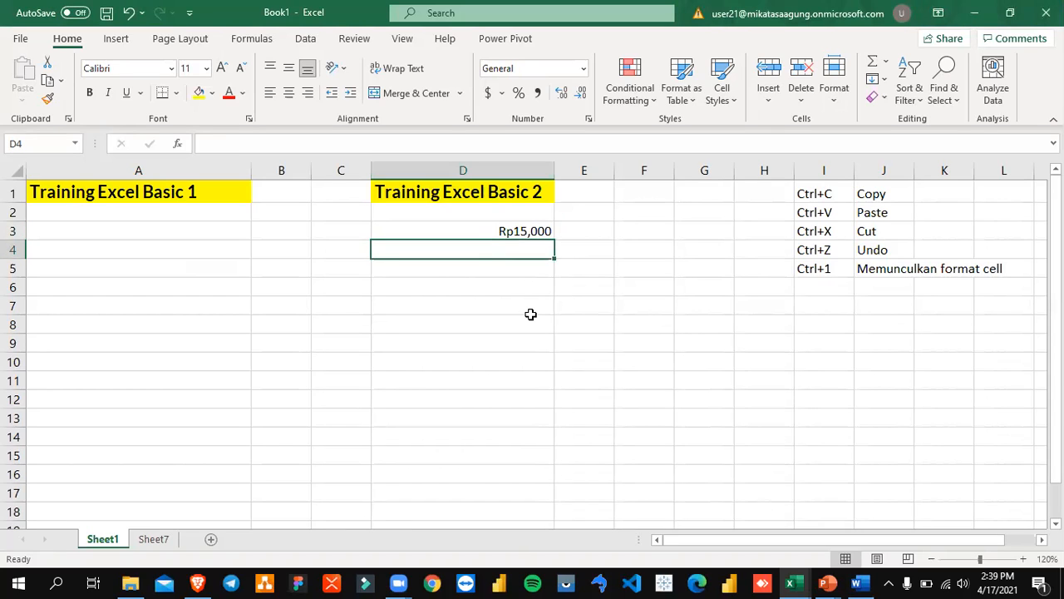
pyautogui.write('17/')
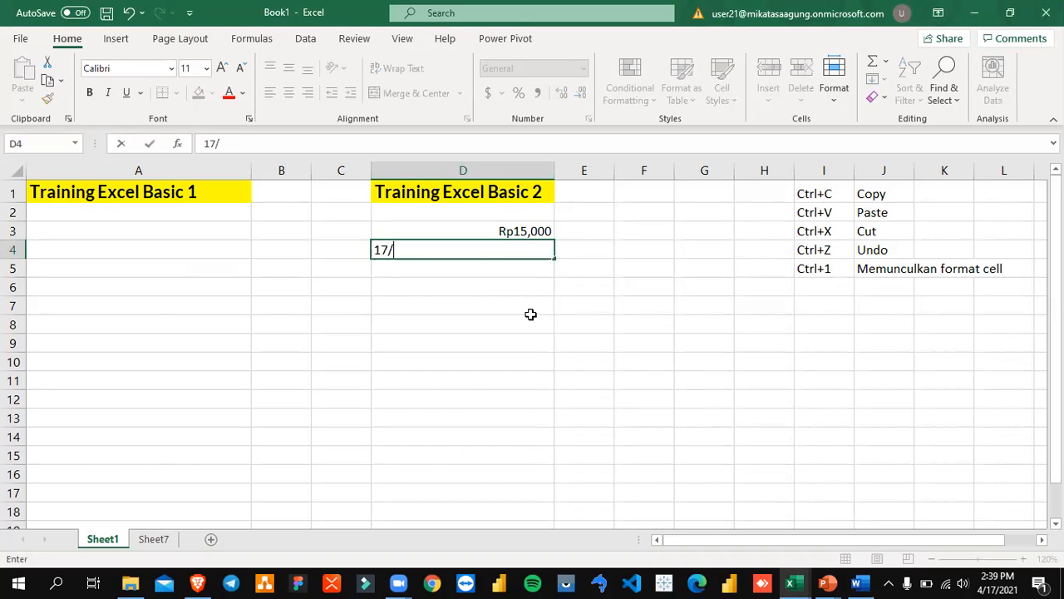
pyautogui.write('4/2021')
pyautogui.press('Return')
pyautogui.press('Up')
# - Look through the Date format types for cell D4 in the Format Cells dialog without applying one
pyautogui.rightClick(400, 252)
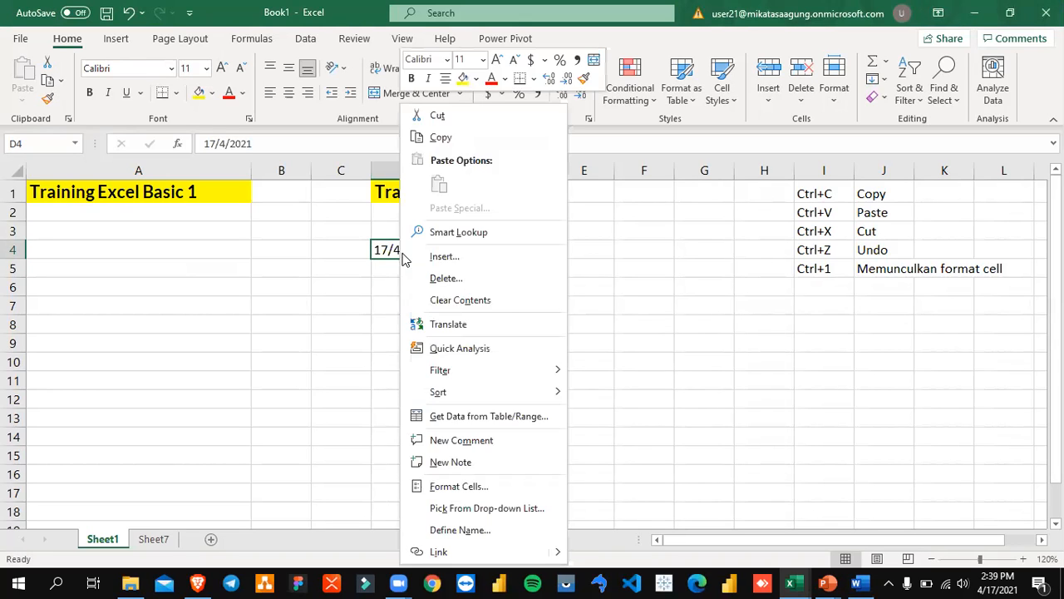
pyautogui.click(470, 494)
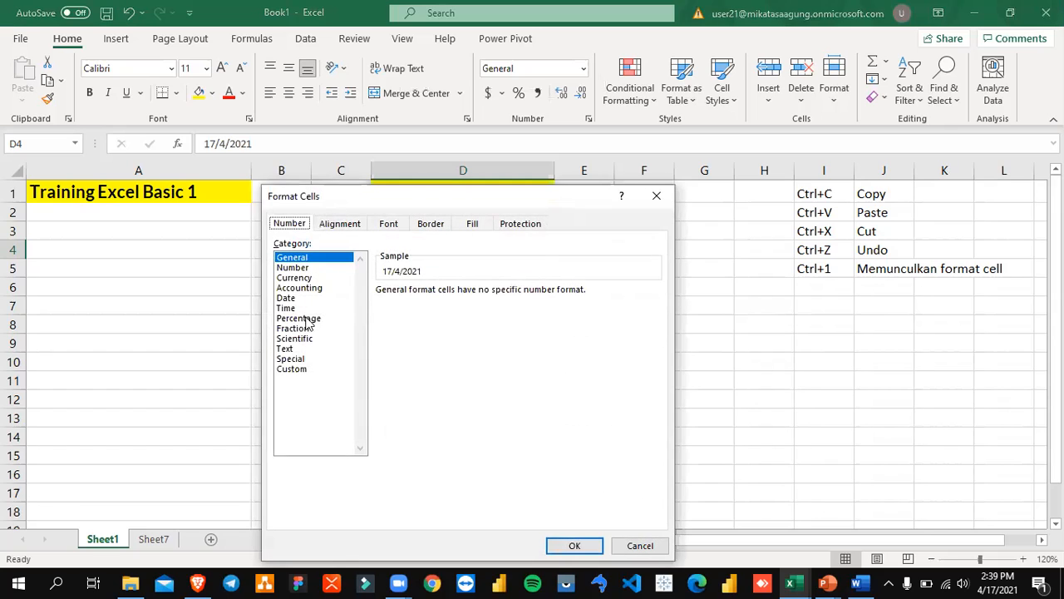
pyautogui.click(297, 301)
pyautogui.click(398, 330)
pyautogui.click(408, 312)
pyautogui.click(409, 303)
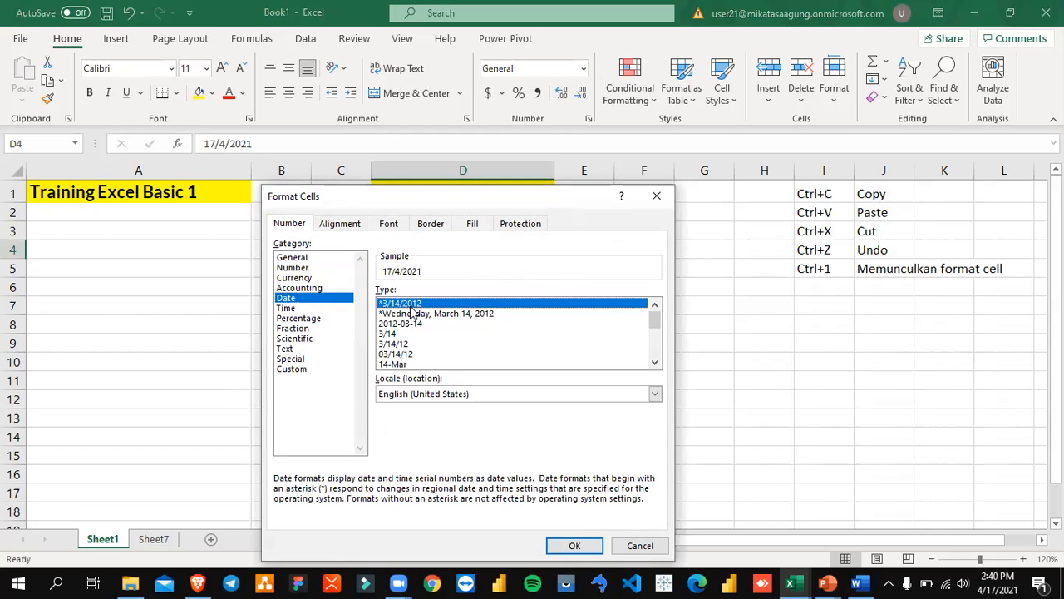
pyautogui.click(640, 545)
pyautogui.click(577, 254)
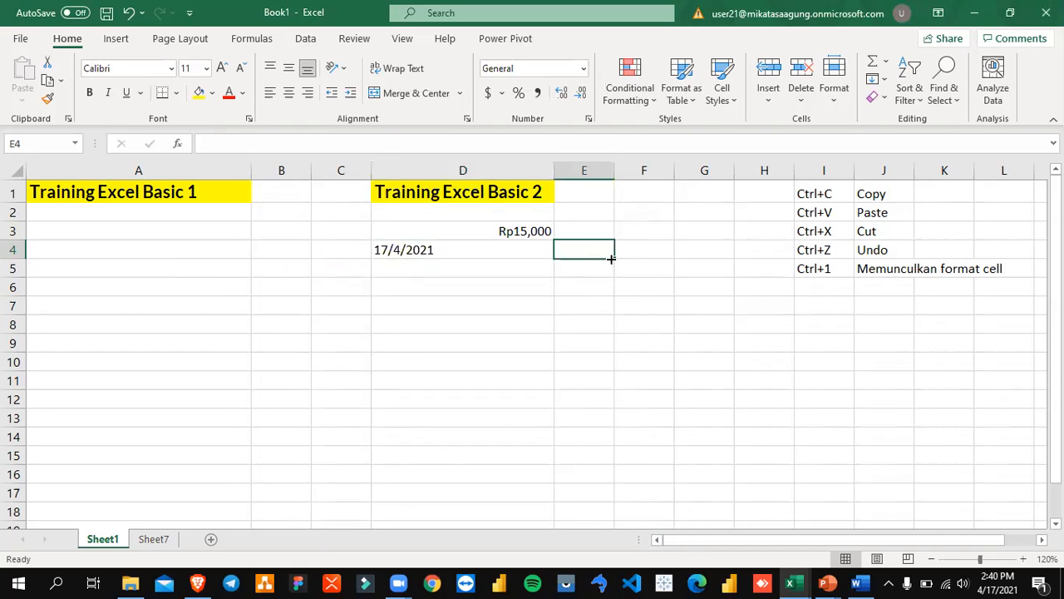
pyautogui.write('=date')
pyautogui.press('Escape')
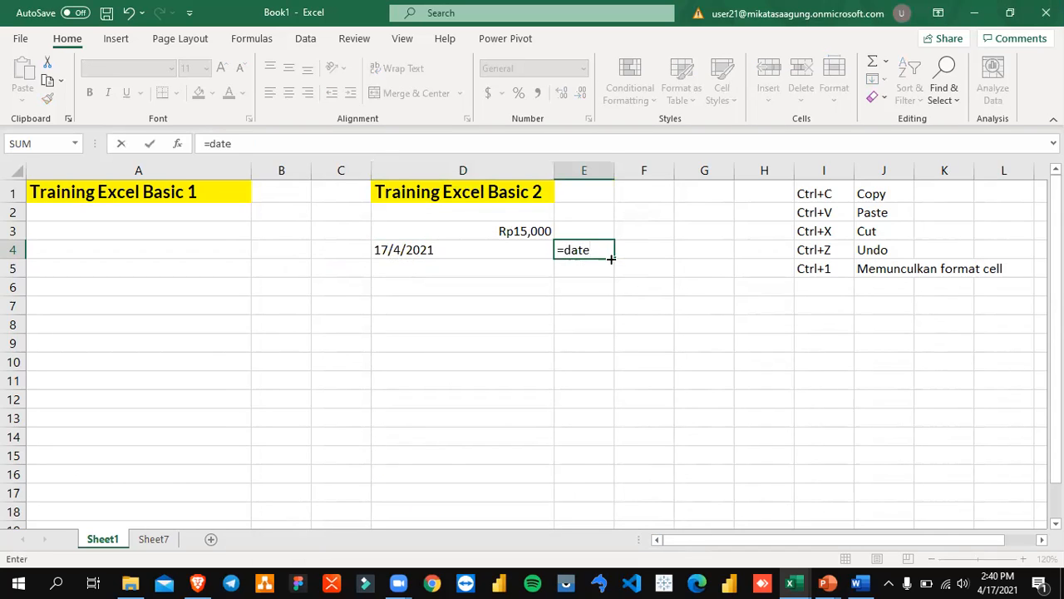
pyautogui.press('Escape')
pyautogui.press('Left')
pyautogui.press('Left')
pyautogui.press('Right')
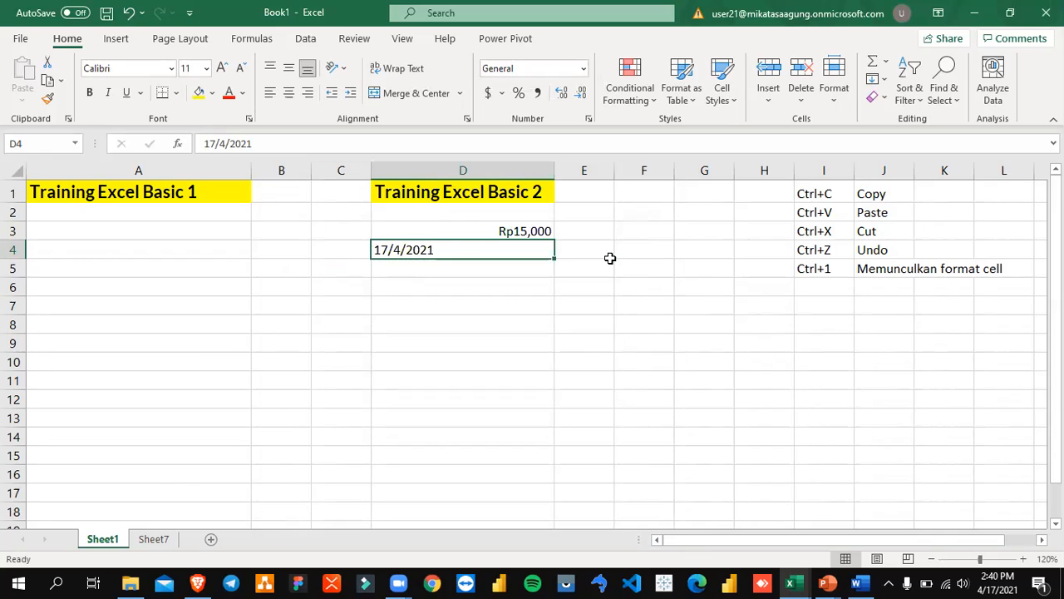
pyautogui.rightClick(453, 254)
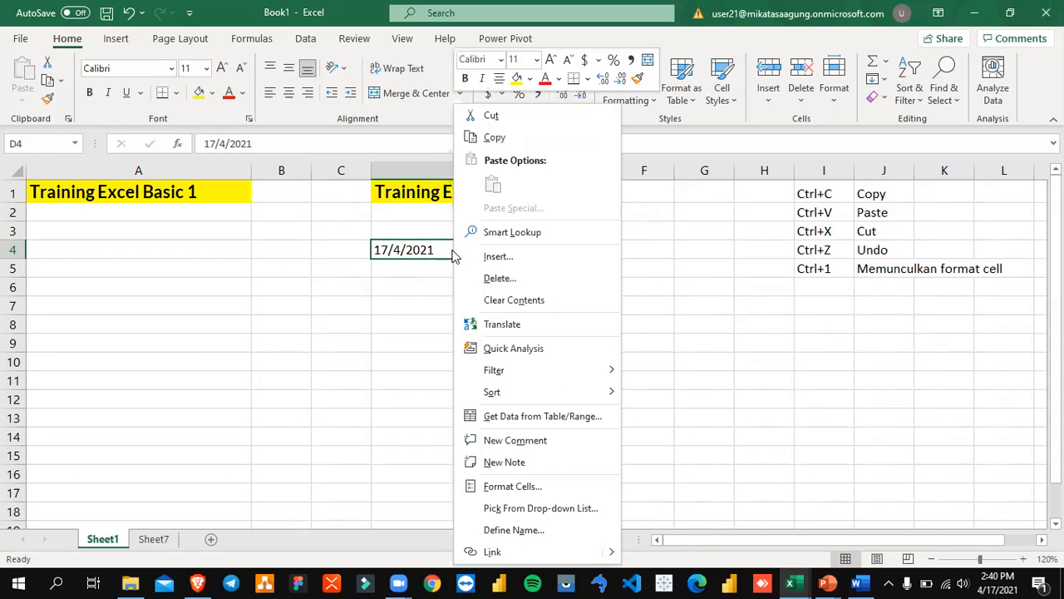
pyautogui.click(668, 343)
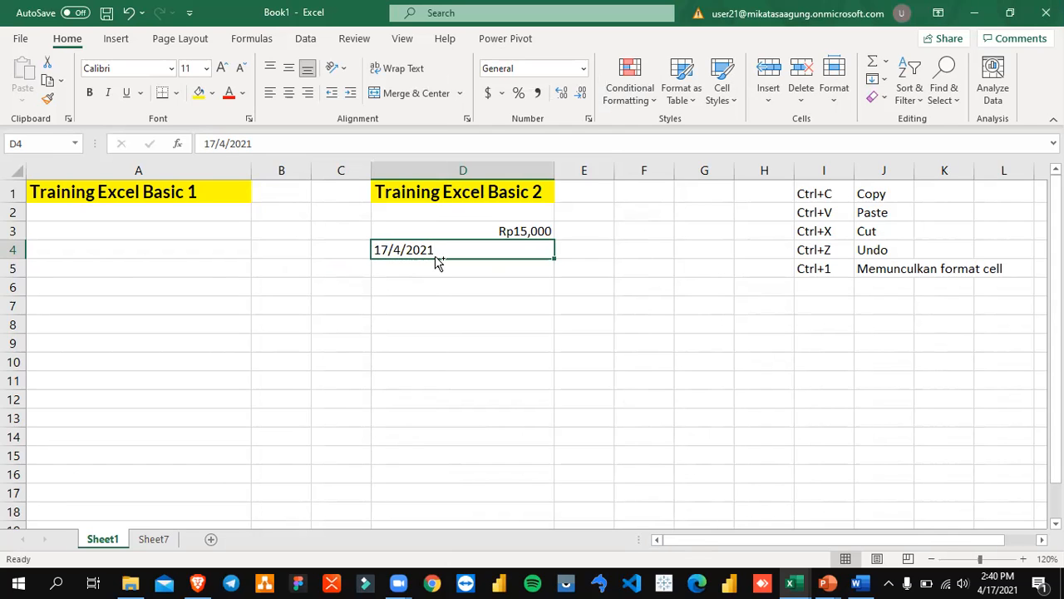
# - Try to format cell D4 as a Date of type 14-Mar-2012, and undo the format change
pyautogui.hotkey('ctrl', '1')
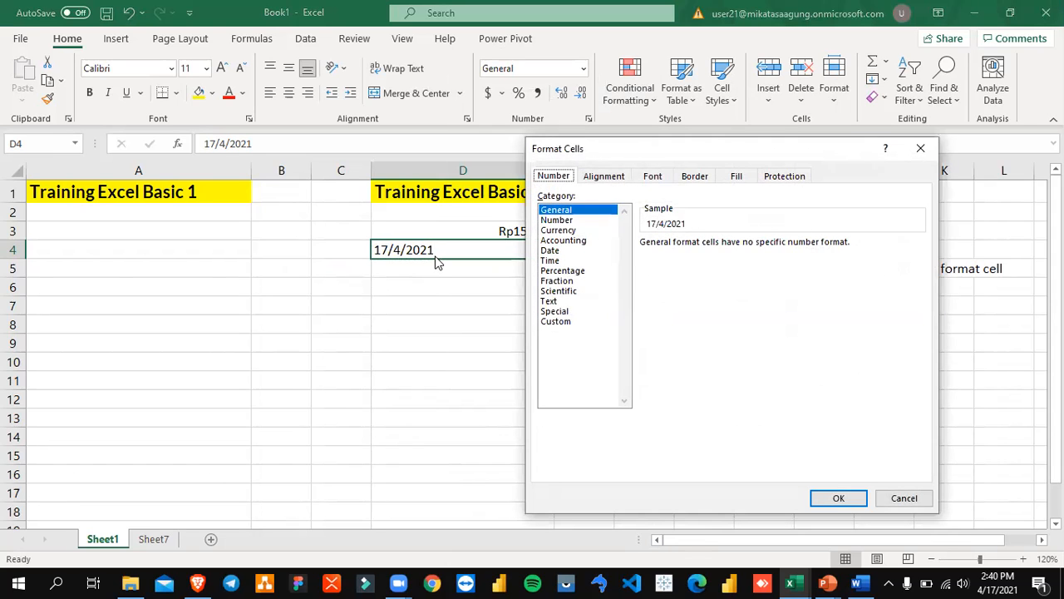
pyautogui.click(552, 251)
pyautogui.click(673, 287)
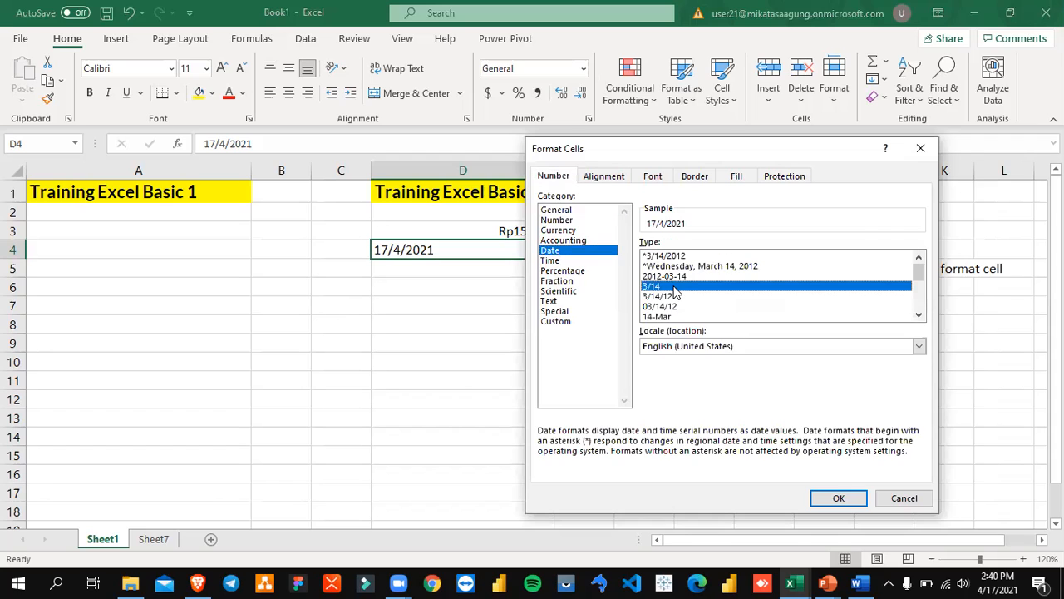
pyautogui.click(676, 276)
pyautogui.scroll(-3, 678, 304)
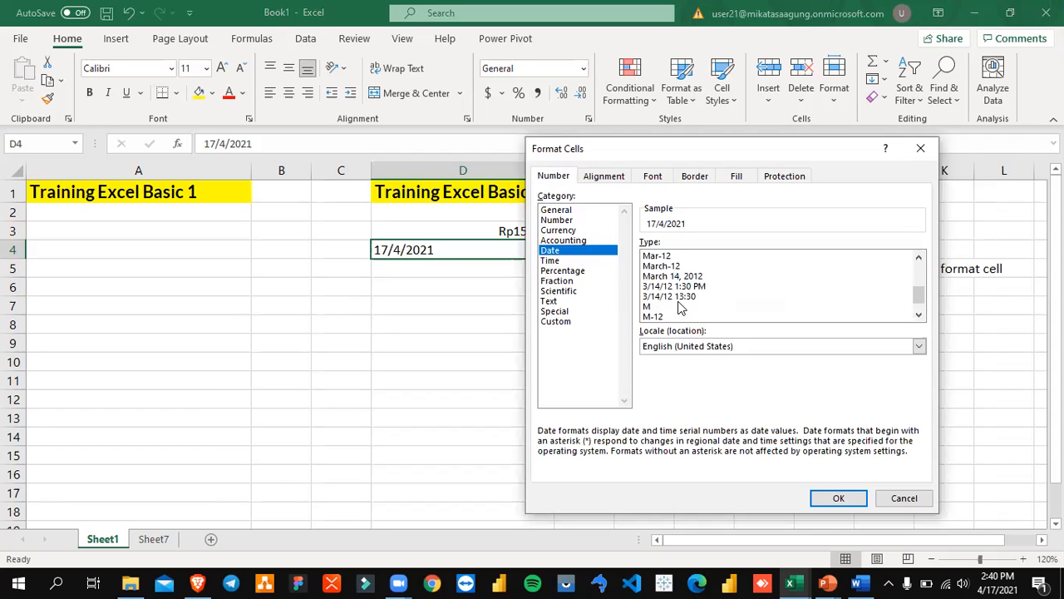
pyautogui.scroll(-1, 730, 300)
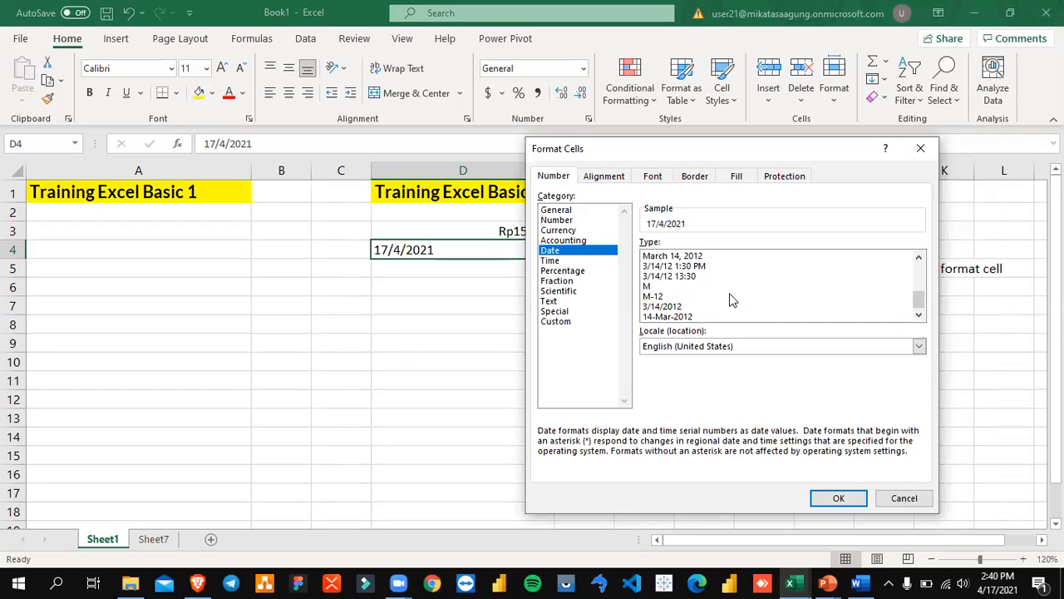
pyautogui.click(695, 317)
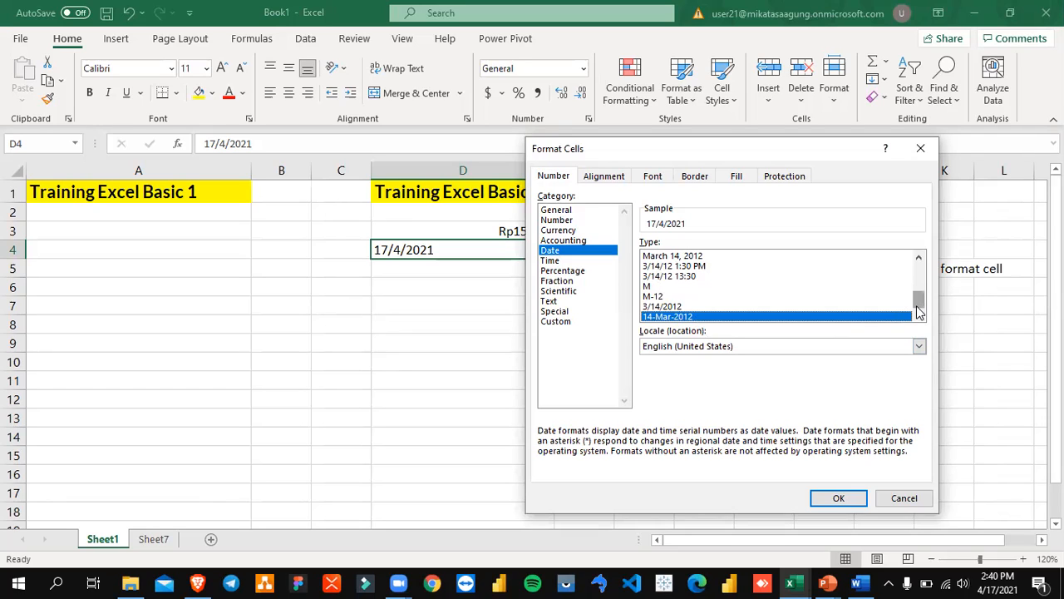
pyautogui.moveTo(919, 301)
pyautogui.mouseDown()
pyautogui.moveTo(920, 271)
pyautogui.moveTo(920, 301)
pyautogui.mouseUp()
pyautogui.click(834, 498)
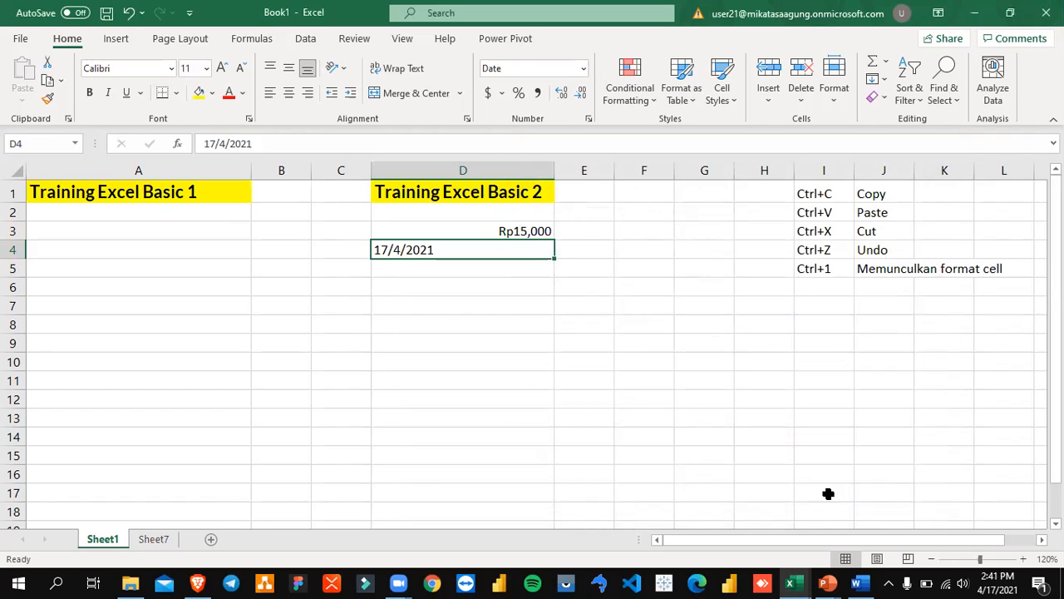
pyautogui.hotkey('ctrl', 'z')
# - Try to convert the text date into a date value by entering =DATEVALUE(D4) in cell E4
pyautogui.click(596, 251)
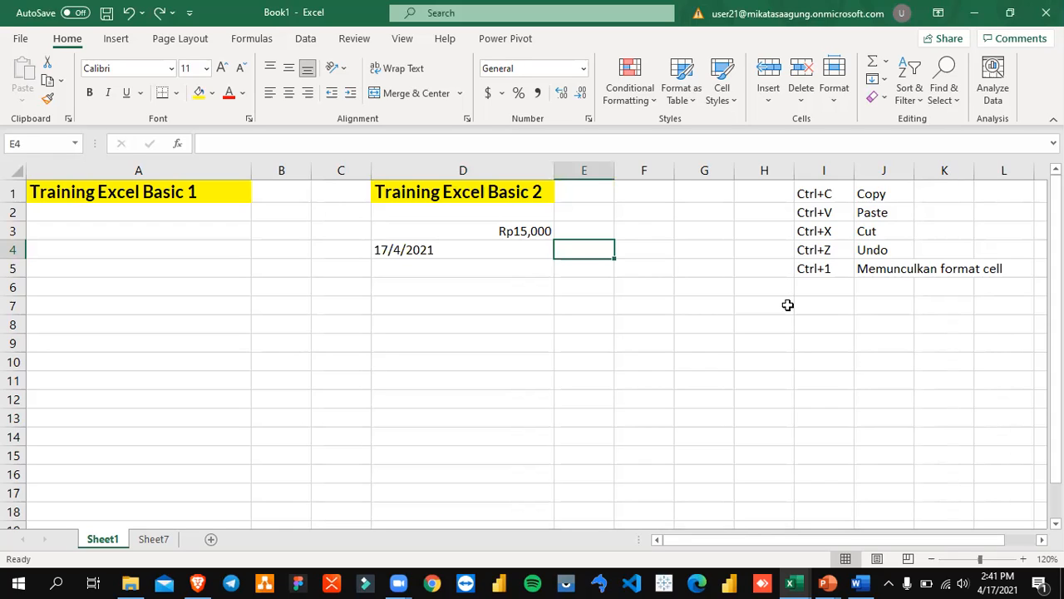
pyautogui.write('=date')
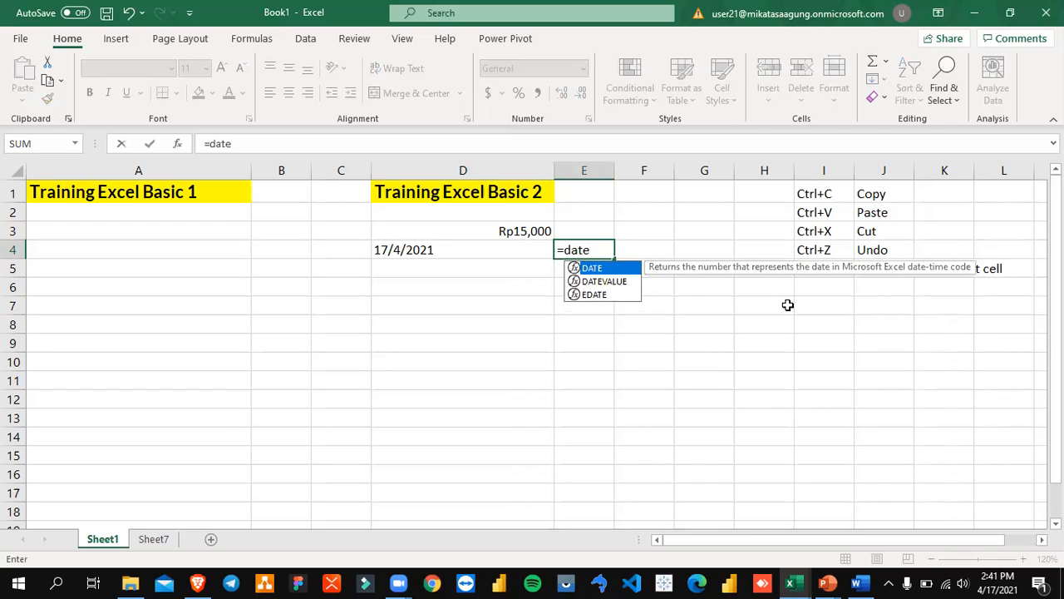
pyautogui.press('Down')
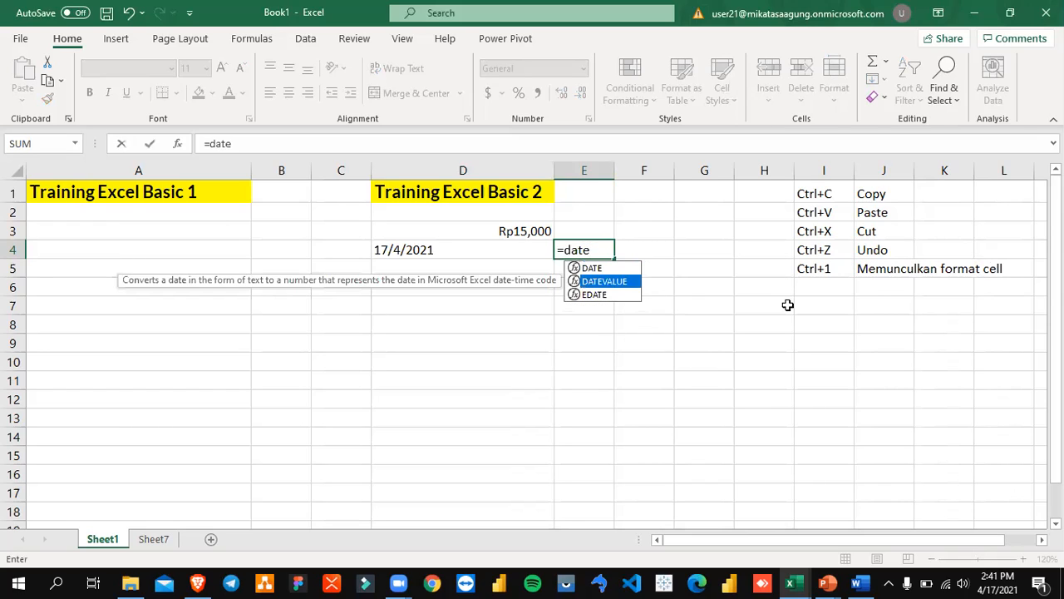
pyautogui.press('Tab')
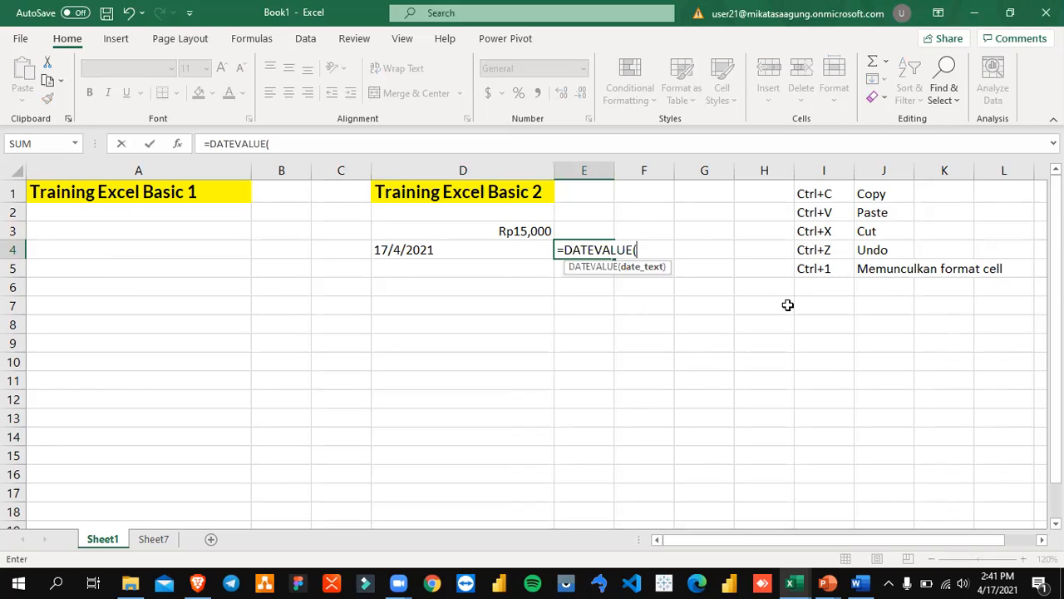
pyautogui.press('Left')
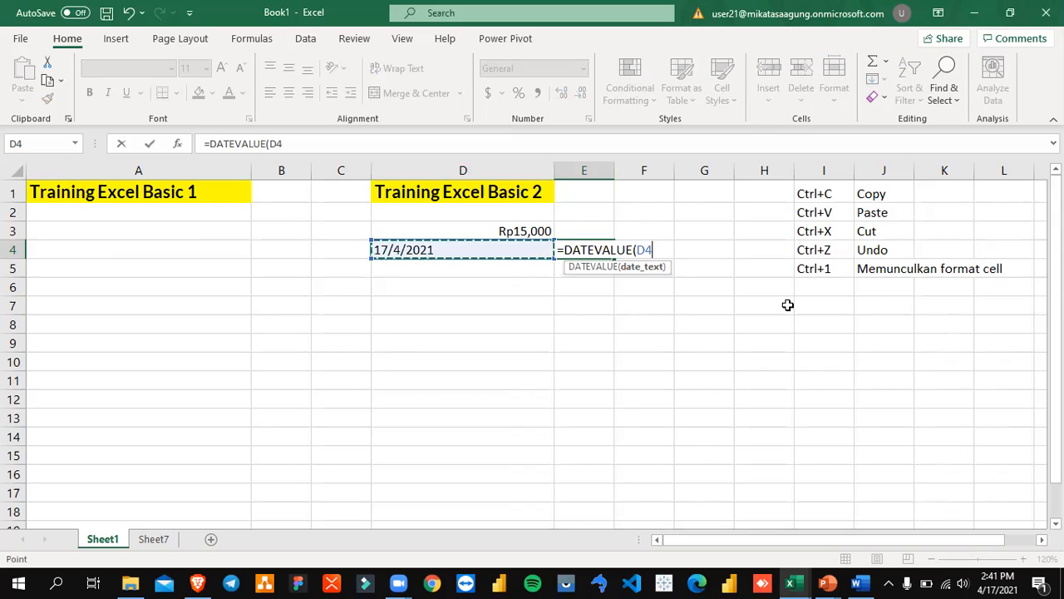
pyautogui.write(')')
pyautogui.press('Return')
pyautogui.press('Up')
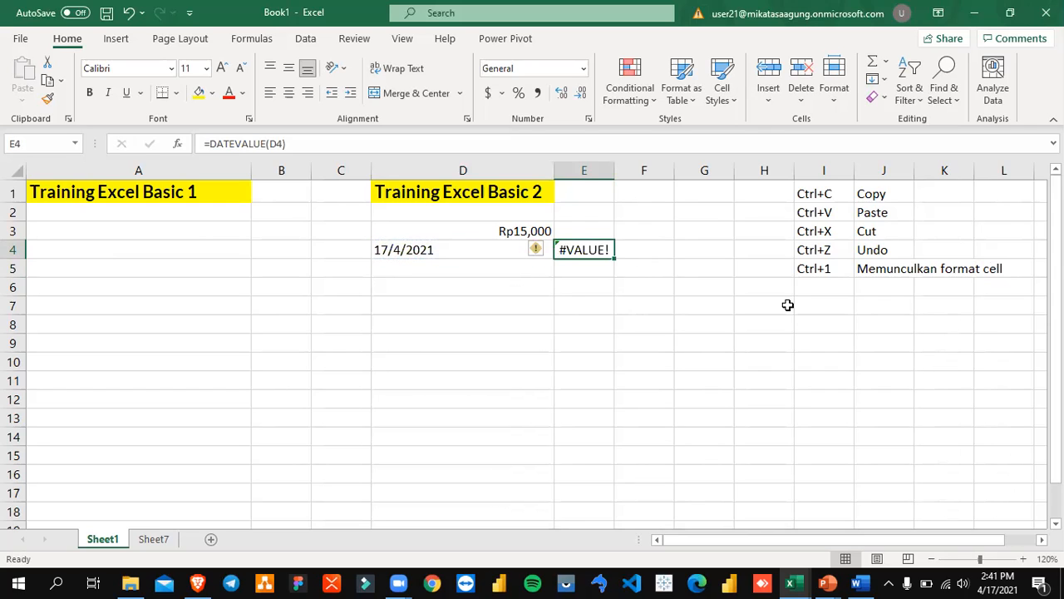
# - Widen column E and check the Date format options for cell E4 without applying any
pyautogui.moveTo(619, 172); pyautogui.dragTo(652, 173)
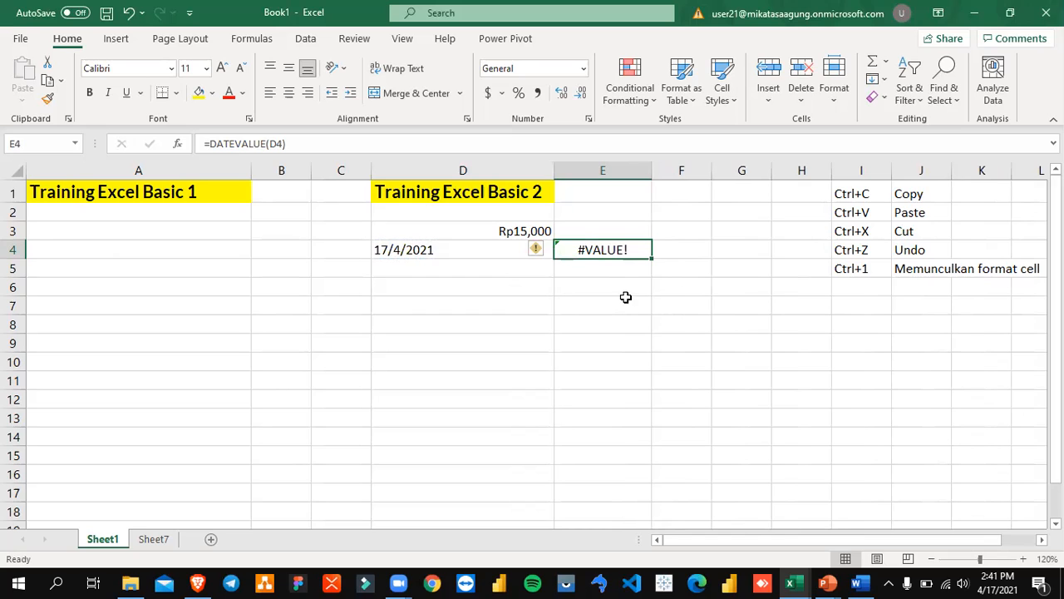
pyautogui.rightClick(616, 251)
pyautogui.click(689, 488)
pyautogui.click(525, 301)
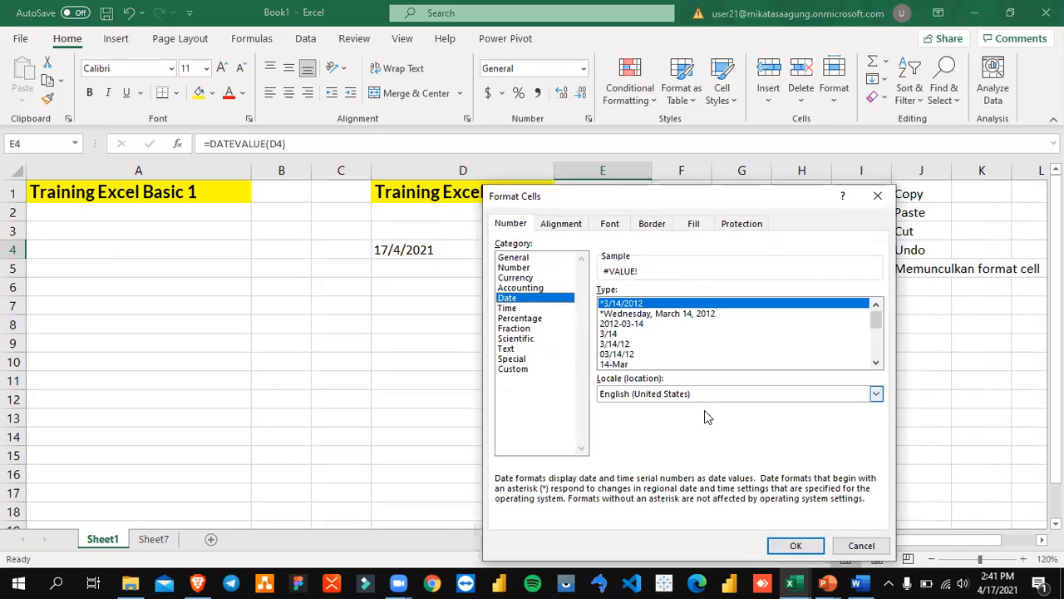
pyautogui.click(856, 547)
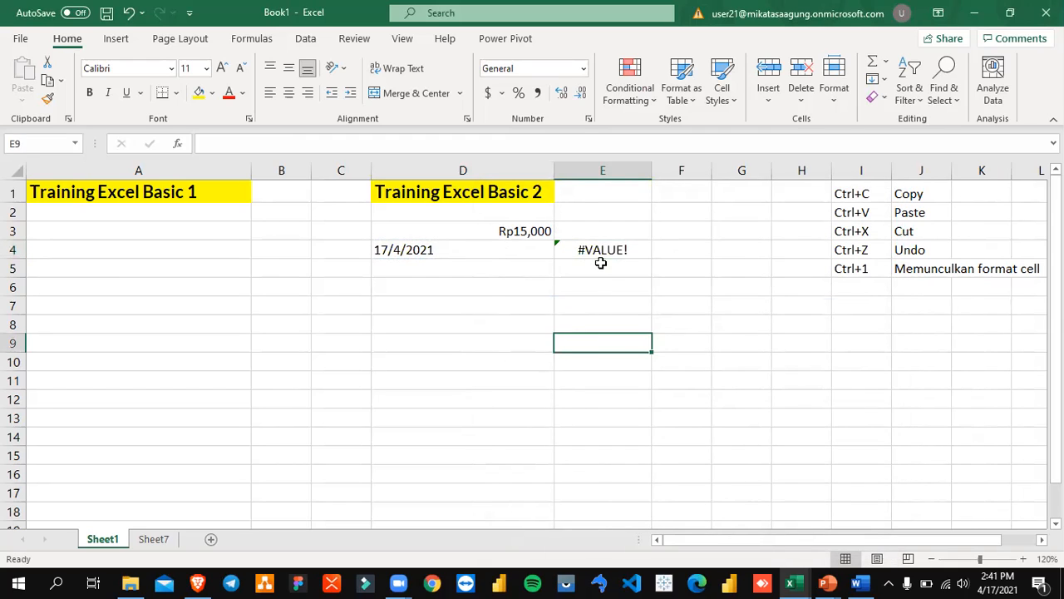
pyautogui.click(512, 253)
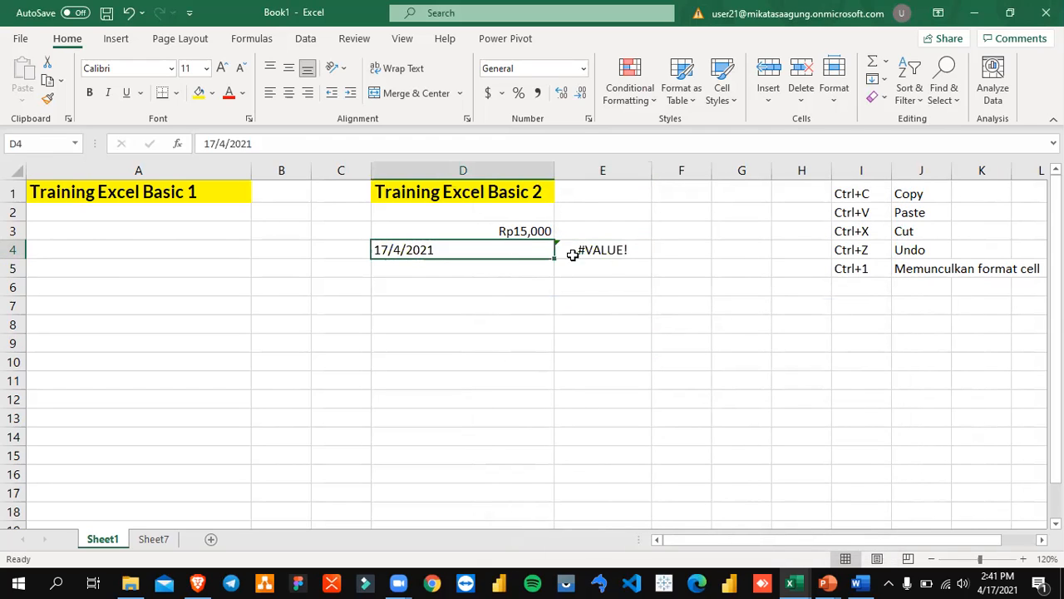
pyautogui.click(617, 252)
pyautogui.rightClick(622, 253)
pyautogui.press('Escape')
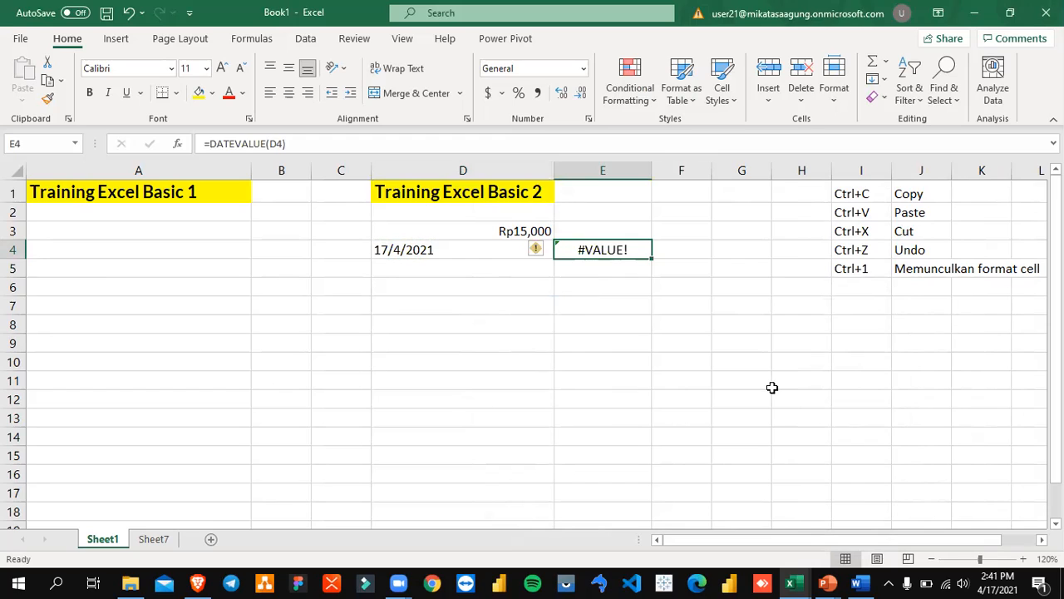
# - Clear the formula from cell E4 and add a leading apostrophe to the date in cell D4
pyautogui.press('Delete')
pyautogui.press('Left')
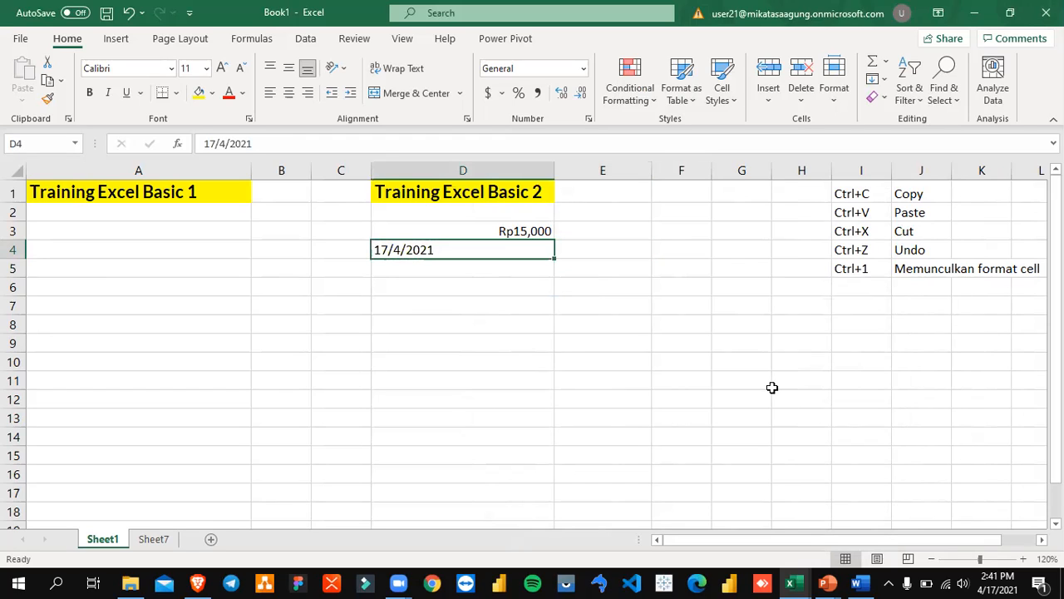
pyautogui.press('F2')
pyautogui.press('Home')
pyautogui.write("'")
pyautogui.press('Return')
pyautogui.press('Up')
# - Try the formula =DATEVALUE(D4) in cell E4 once more, and clear the cell again
pyautogui.press('Right')
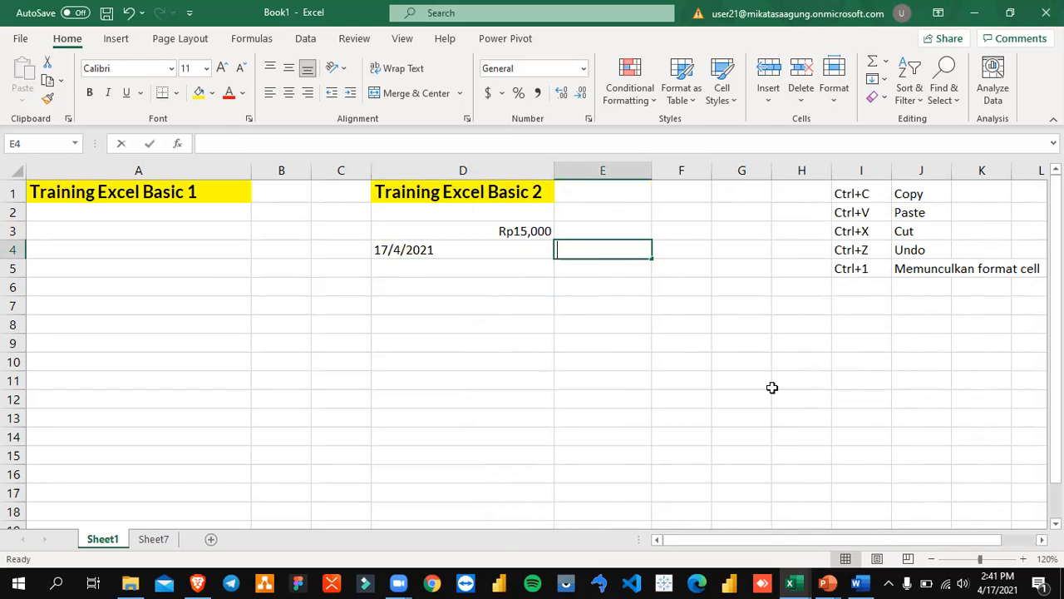
pyautogui.write('=date')
pyautogui.press('Down')
pyautogui.press('Tab')
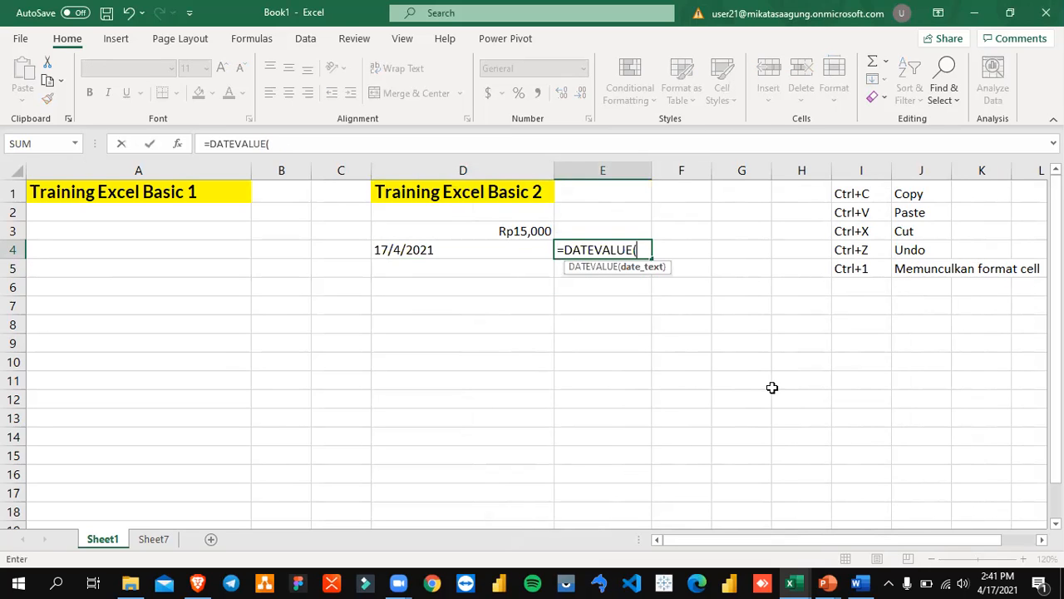
pyautogui.press('Left')
pyautogui.press('Return')
pyautogui.press('Up')
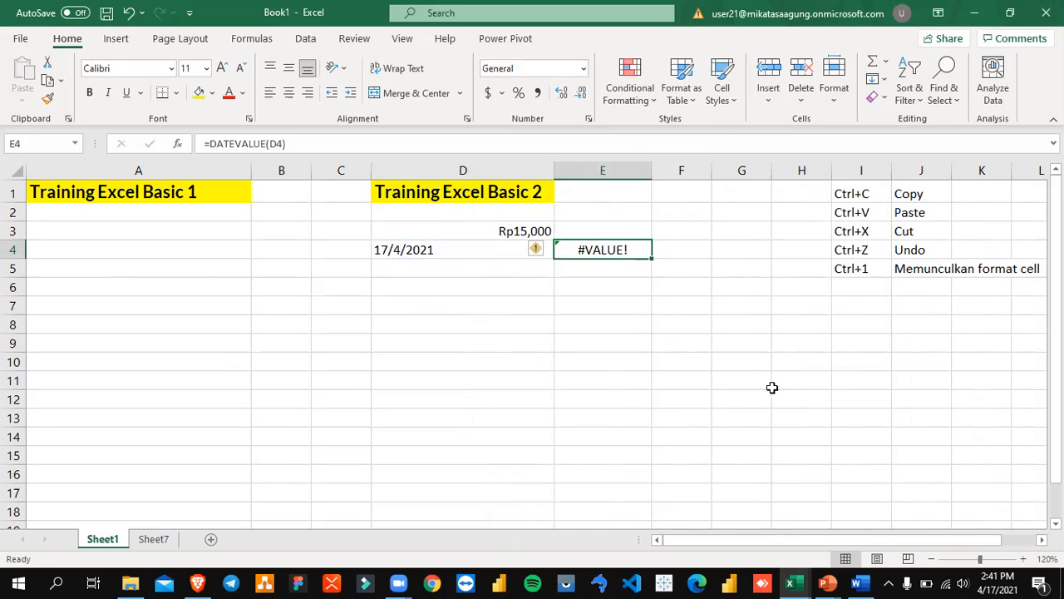
pyautogui.press('Delete')
pyautogui.press('Left')
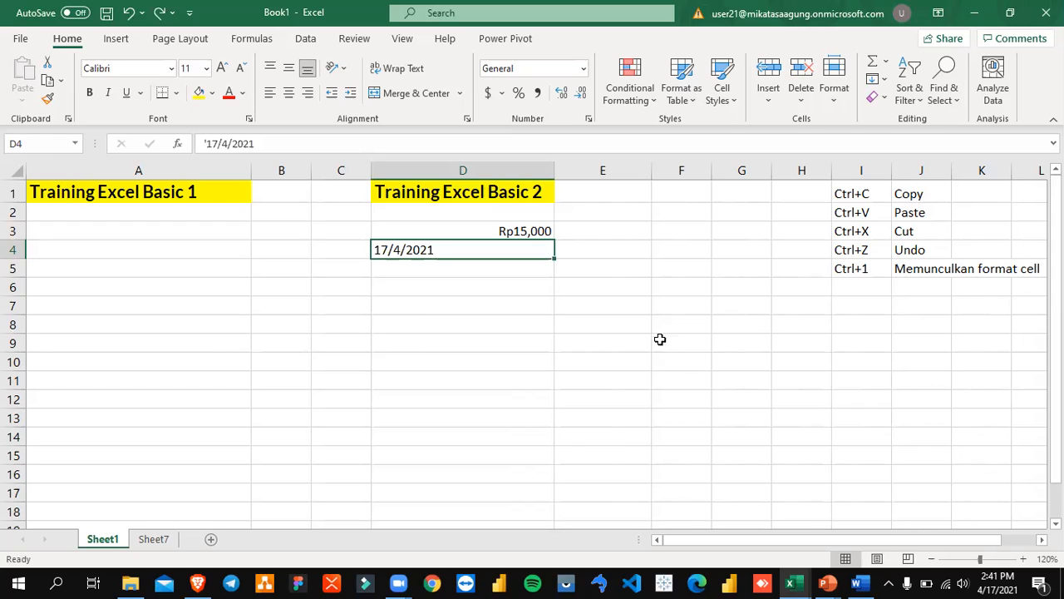
pyautogui.press('F2')
pyautogui.press('Home')
pyautogui.press('Return')
pyautogui.press('Up')
# - Convert the text date in cell D4 to a real date using Text to Columns with fixed width and the DMY date format
pyautogui.click(304, 38)
pyautogui.click(752, 98)
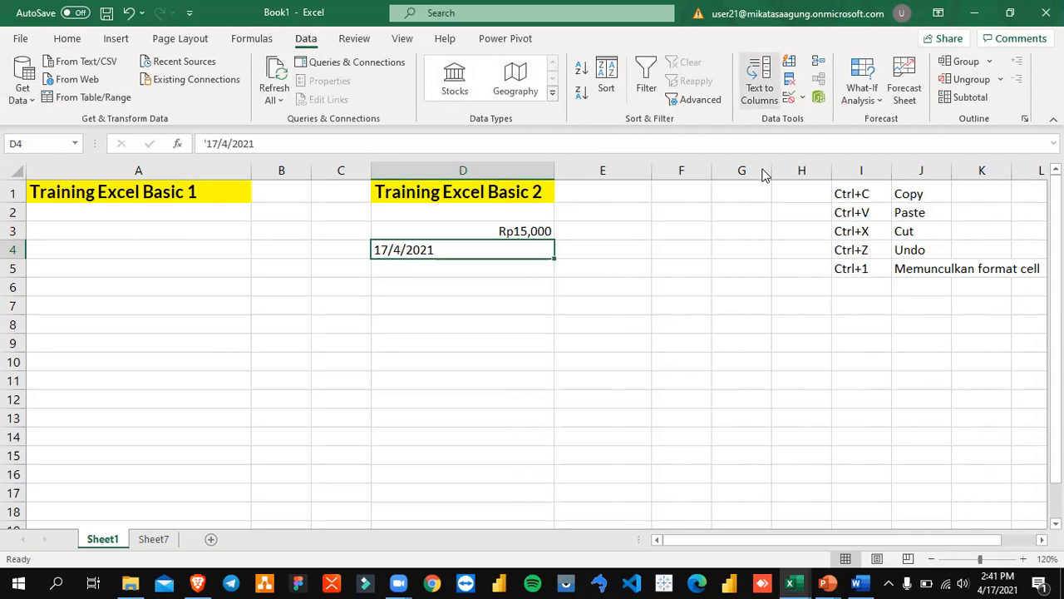
pyautogui.click(597, 278)
pyautogui.click(830, 470)
pyautogui.click(829, 470)
pyautogui.click(568, 265)
pyautogui.click(655, 265)
pyautogui.click(649, 288)
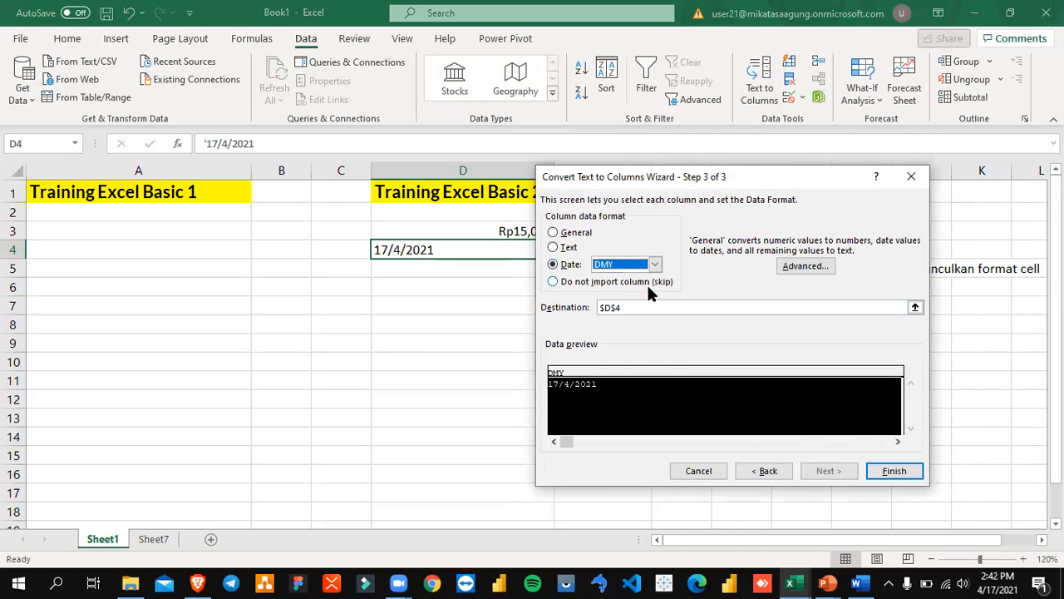
pyautogui.click(896, 471)
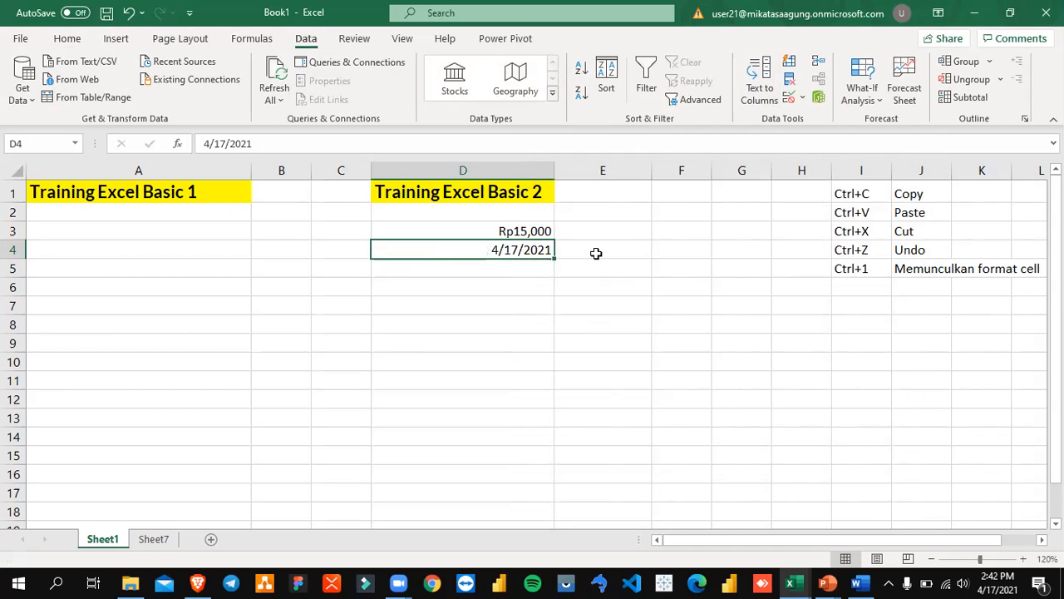
# - Format the date in cell D4 with the 14-Mar-2012 date type
pyautogui.rightClick(531, 248)
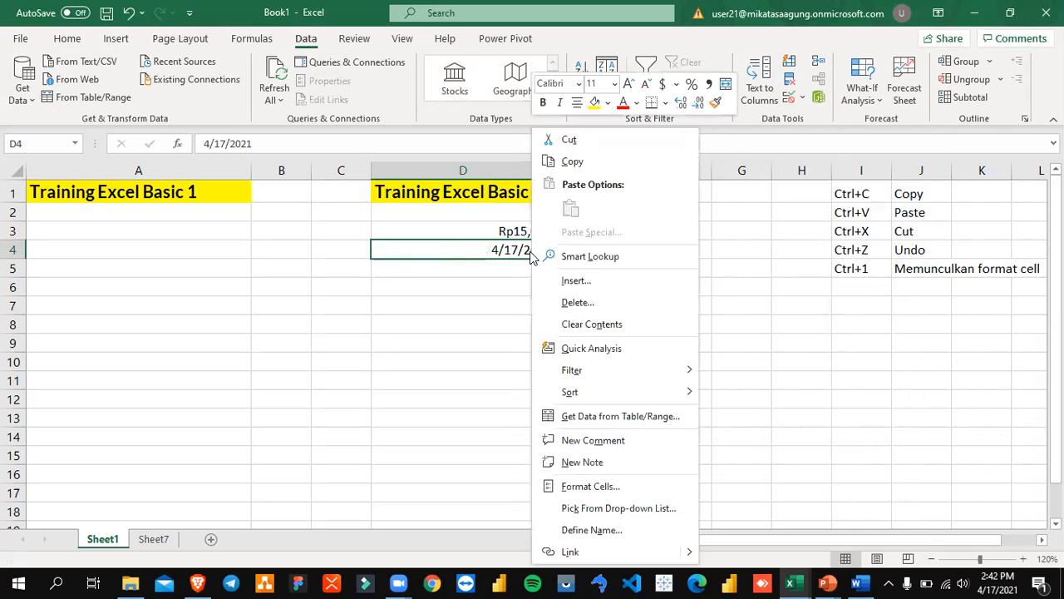
pyautogui.click(614, 485)
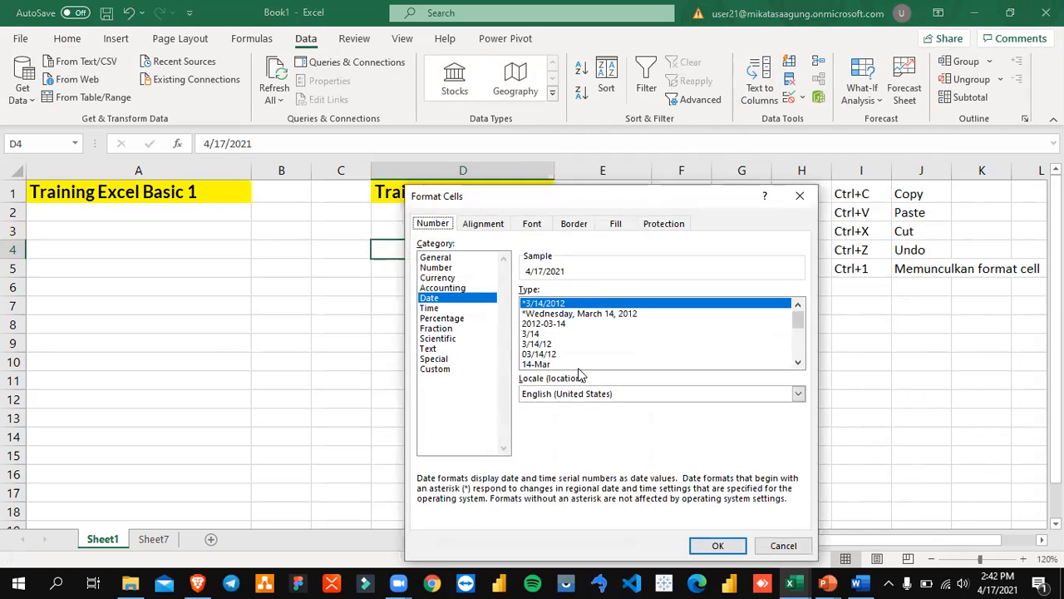
pyautogui.scroll(-4, 640, 354)
pyautogui.click(634, 366)
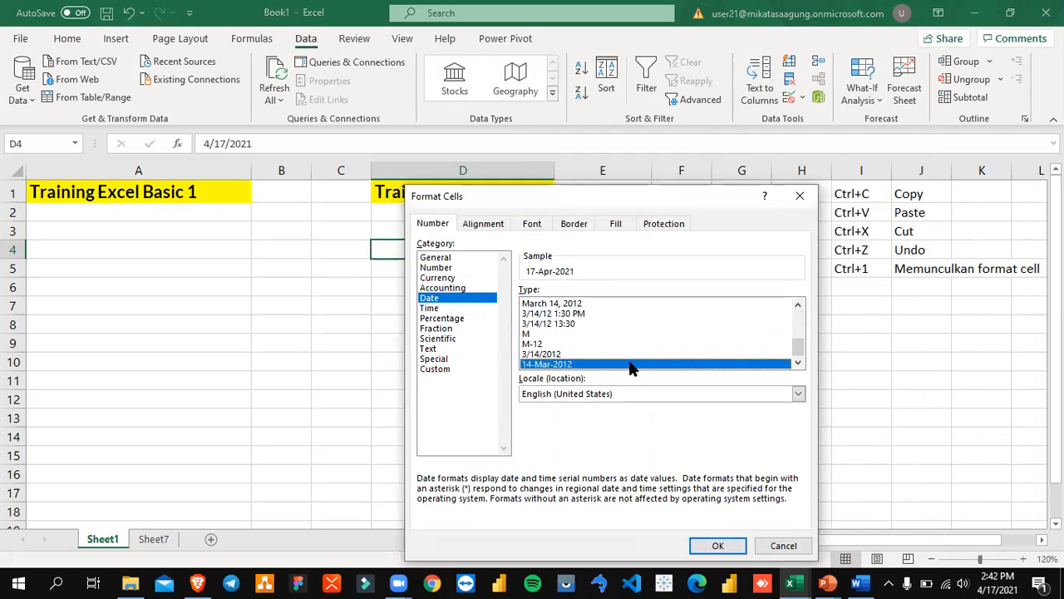
pyautogui.click(718, 546)
pyautogui.click(671, 367)
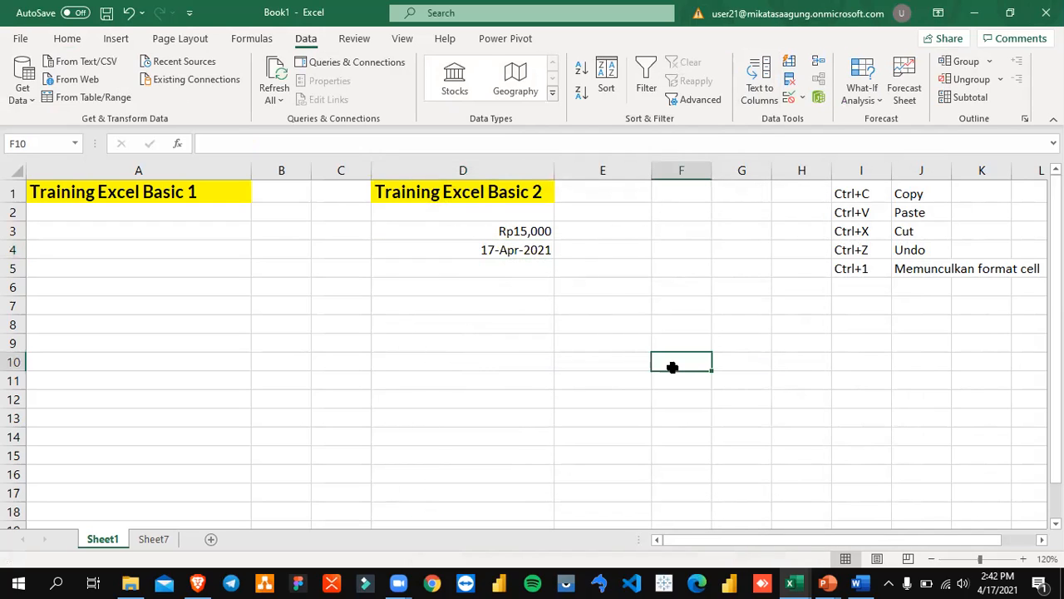
# - Undo the date formatting and the Text to Columns conversion of cell D4, and reselect that cell
pyautogui.hotkey('ctrl', 'z')
pyautogui.hotkey('ctrl', 'z')
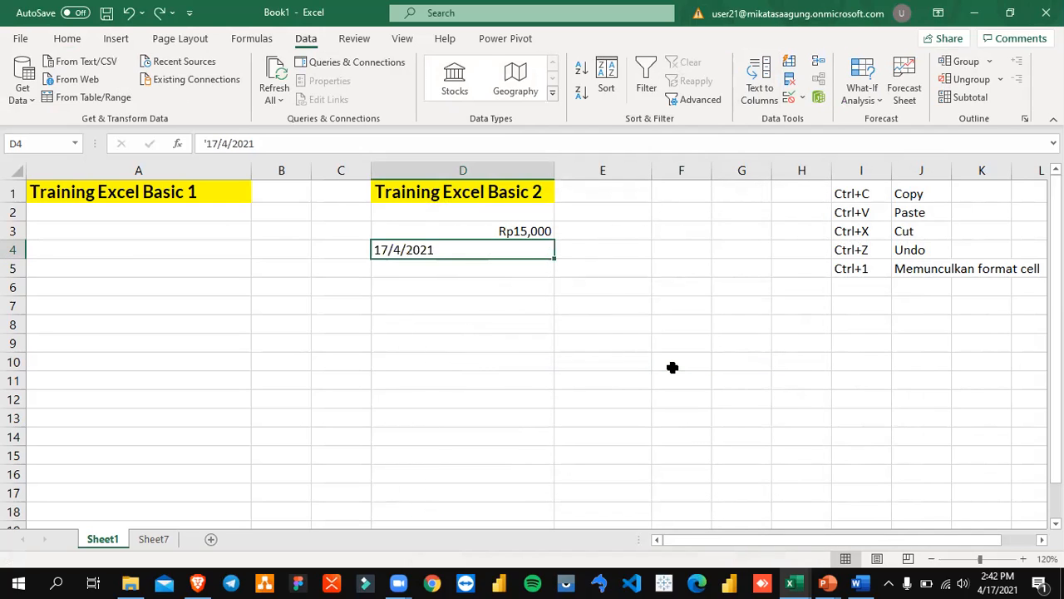
pyautogui.click(506, 367)
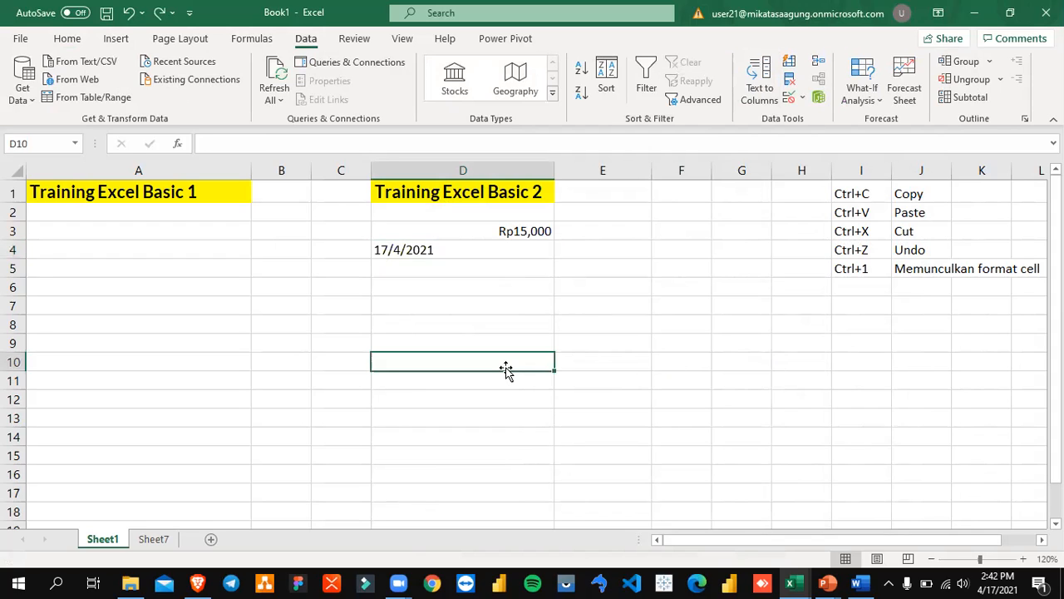
pyautogui.click(489, 244)
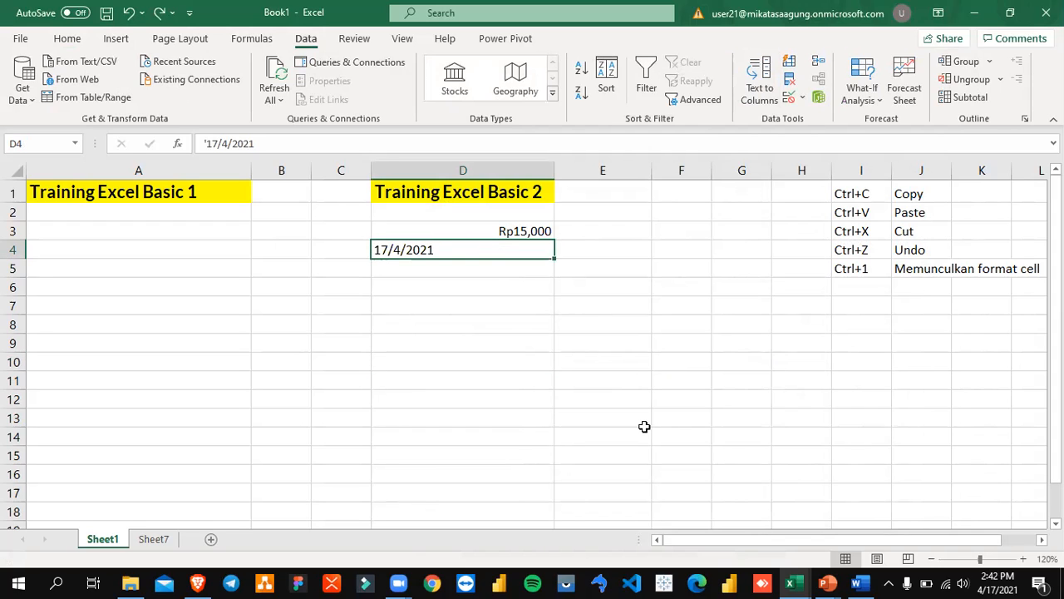
# - Change the text date in cell D4 to '17/Apr/2021
pyautogui.press('F2')
pyautogui.press('BackSpace')
pyautogui.press('BackSpace')
pyautogui.press('BackSpace')
pyautogui.press('BackSpace')
pyautogui.press('BackSpace')
pyautogui.press('BackSpace')
pyautogui.write('Apr/20')
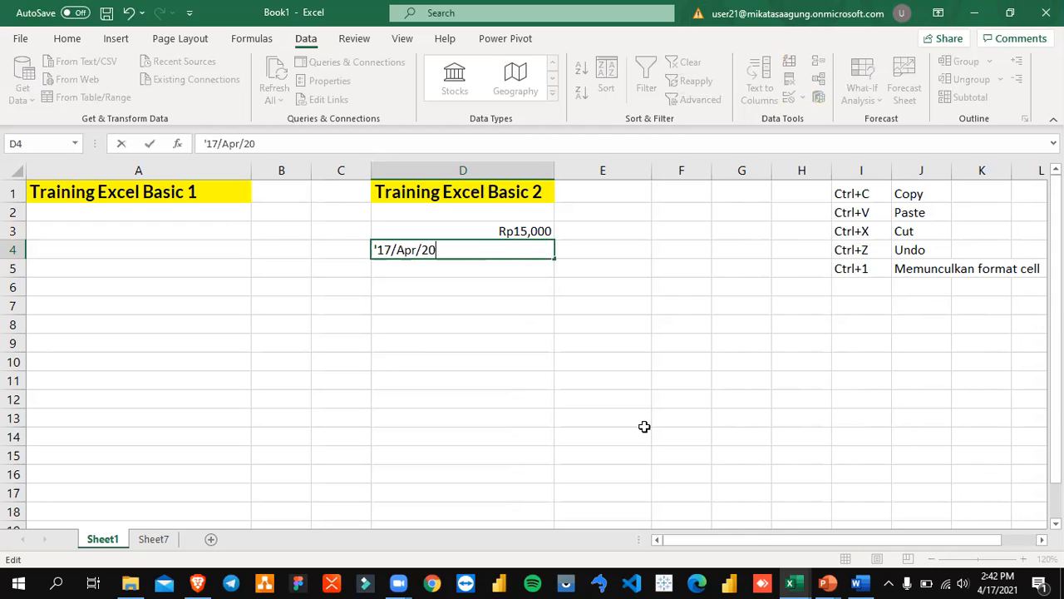
pyautogui.write('21')
pyautogui.press('Return')
pyautogui.press('Up')
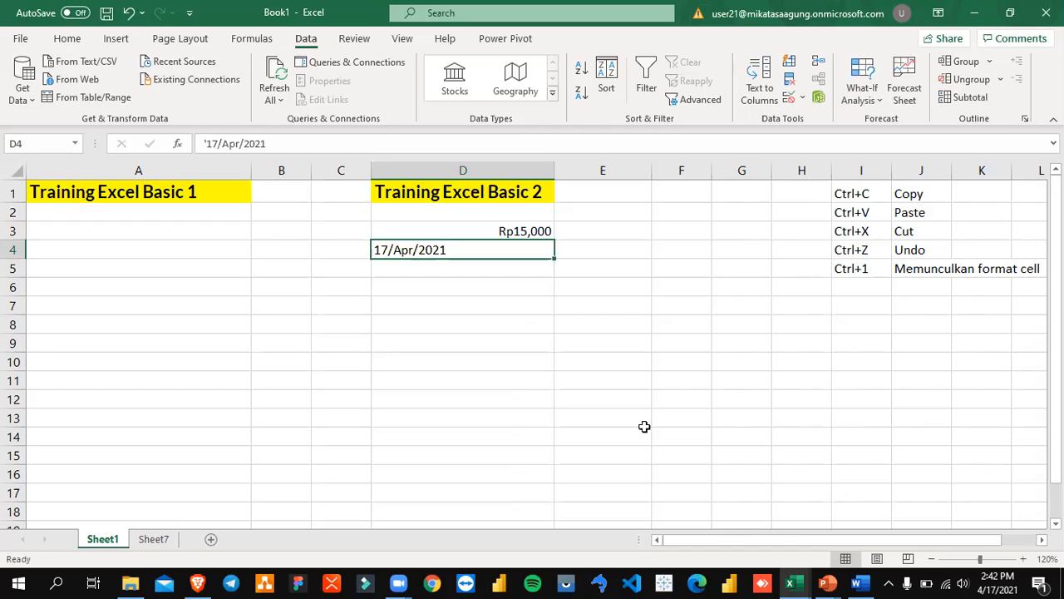
# - Rewrite the text date in cell D4 as '17/4/21
pyautogui.press('F2')
pyautogui.press('BackSpace')
pyautogui.press('BackSpace')
pyautogui.press('BackSpace')
pyautogui.press('BackSpace')
pyautogui.press('BackSpace')
pyautogui.press('BackSpace')
pyautogui.press('BackSpace')
pyautogui.press('BackSpace')
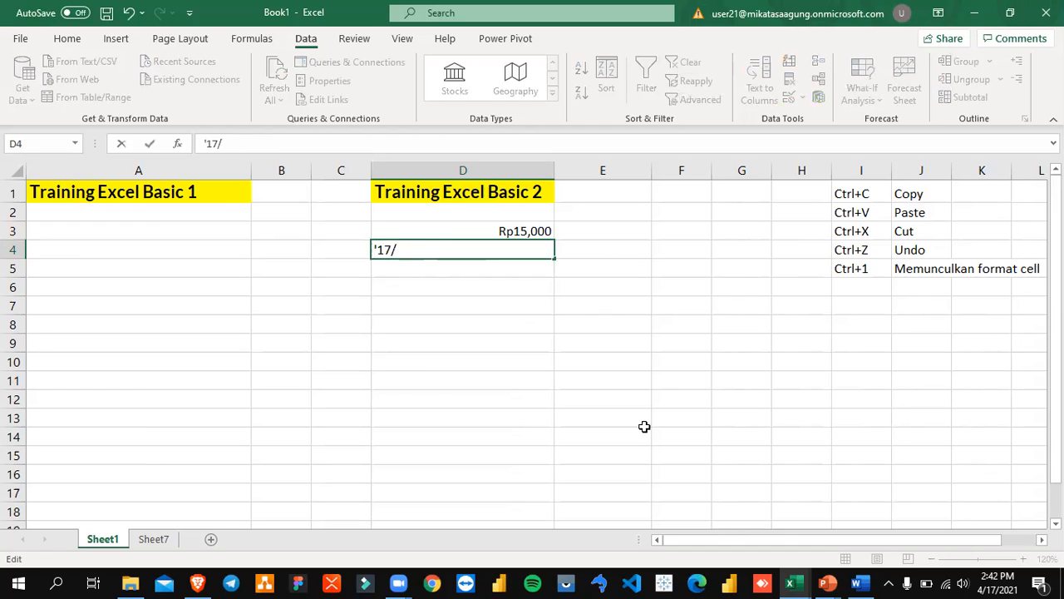
pyautogui.write('4/21')
pyautogui.press('Return')
pyautogui.press('Up')
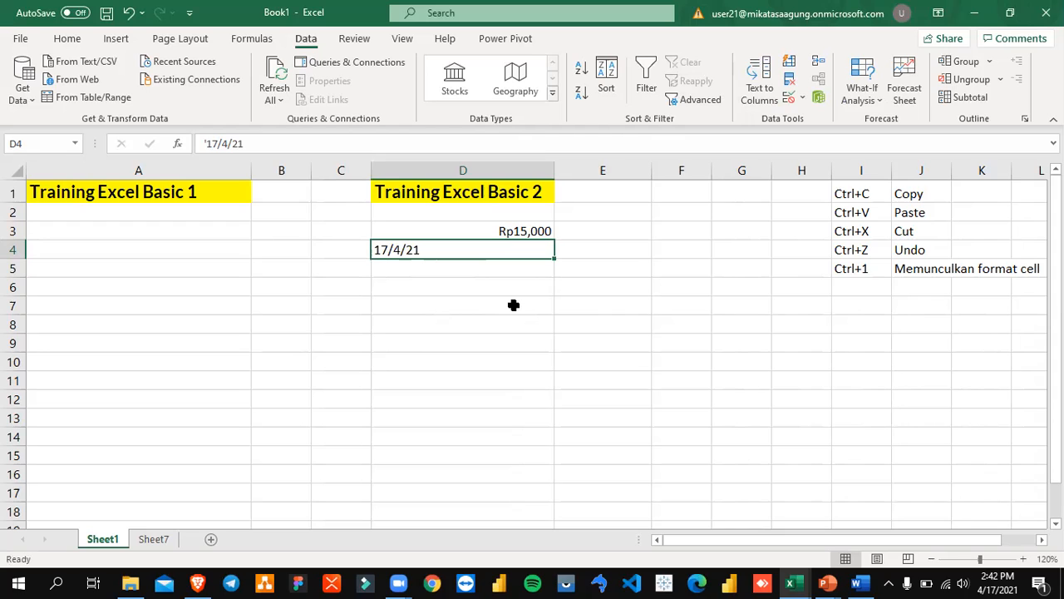
# - Try the formula =DATEVALUE(D4) in cell E4 on the short-year date, and clear the cell again
pyautogui.click(596, 253)
pyautogui.write('=')
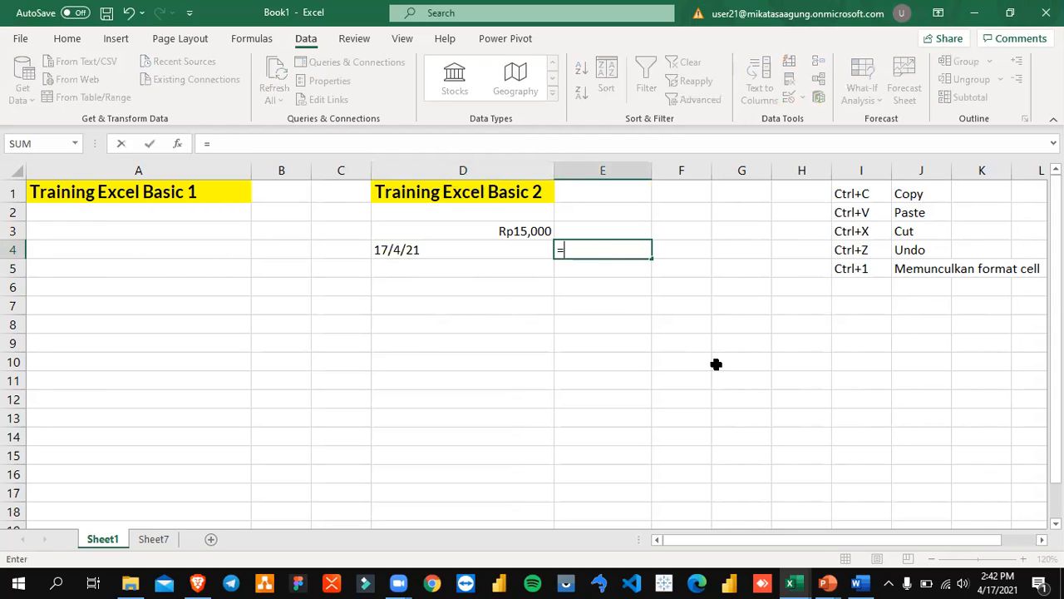
pyautogui.write('datevalue(')
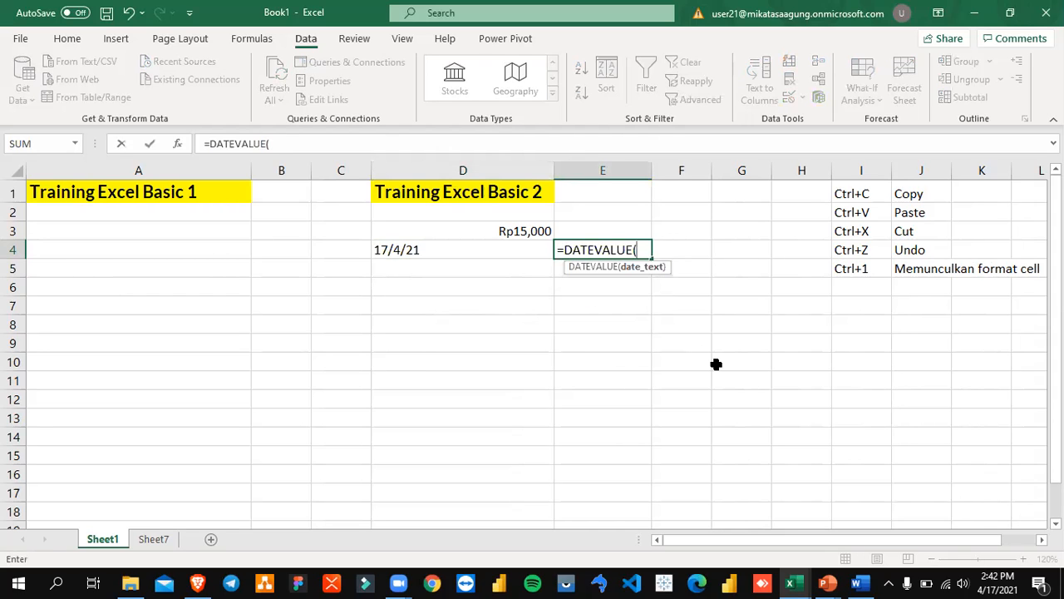
pyautogui.write('d4')
pyautogui.press('Return')
pyautogui.press('Up')
pyautogui.press('Delete')
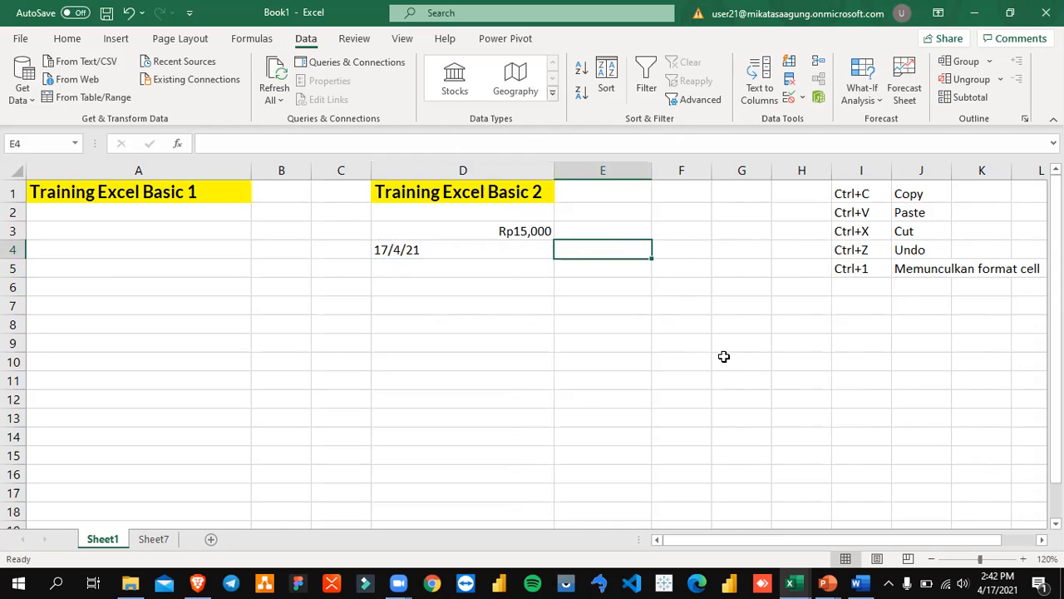
# - Preview the 3/14/12 date type on the text date in cell D4 and cancel without applying it
pyautogui.click(443, 249)
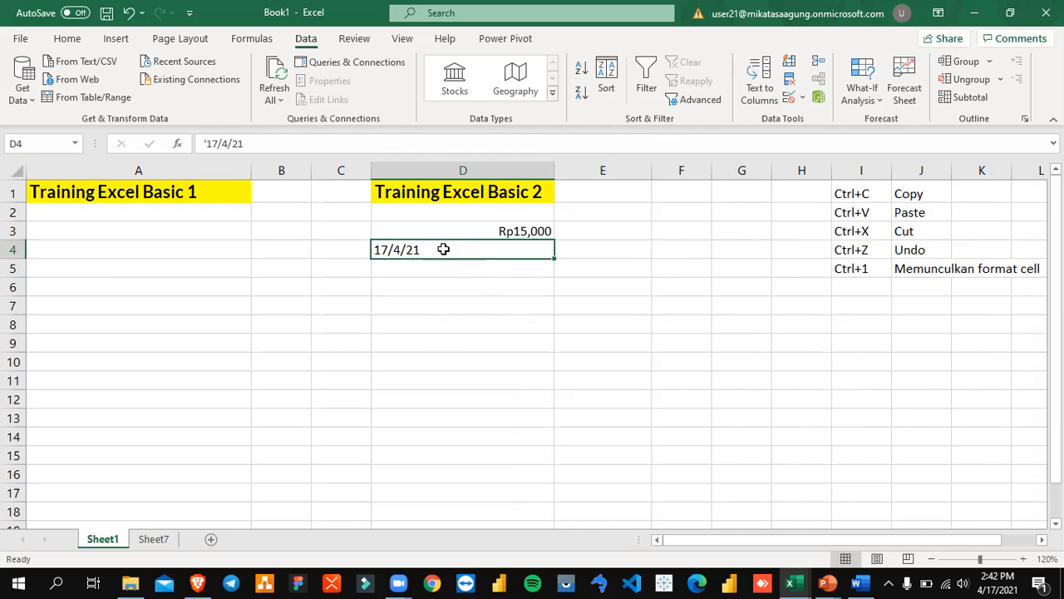
pyautogui.rightClick(443, 249)
pyautogui.click(499, 486)
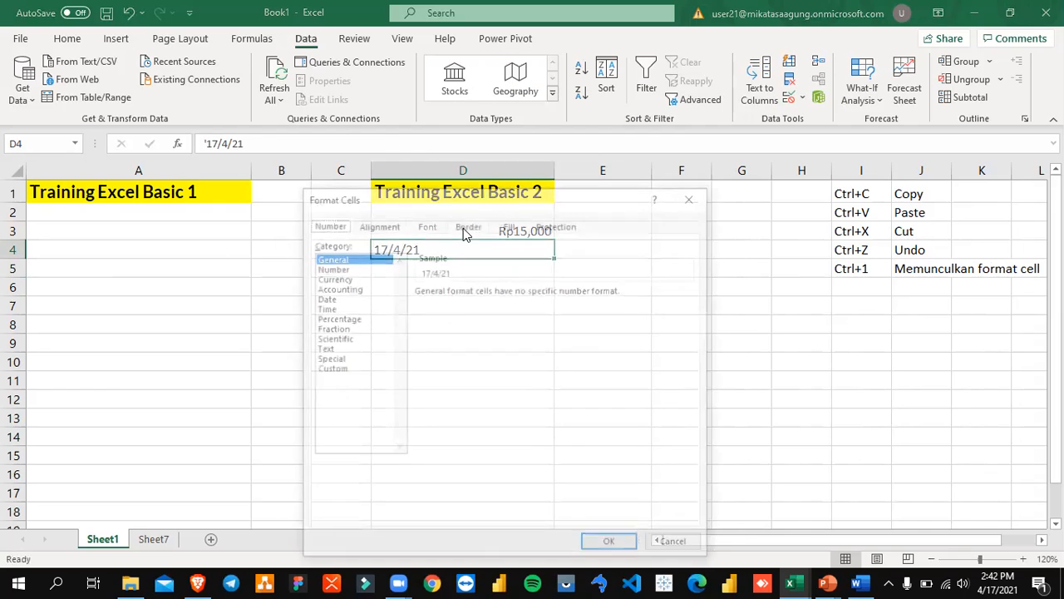
pyautogui.click(338, 298)
pyautogui.click(497, 346)
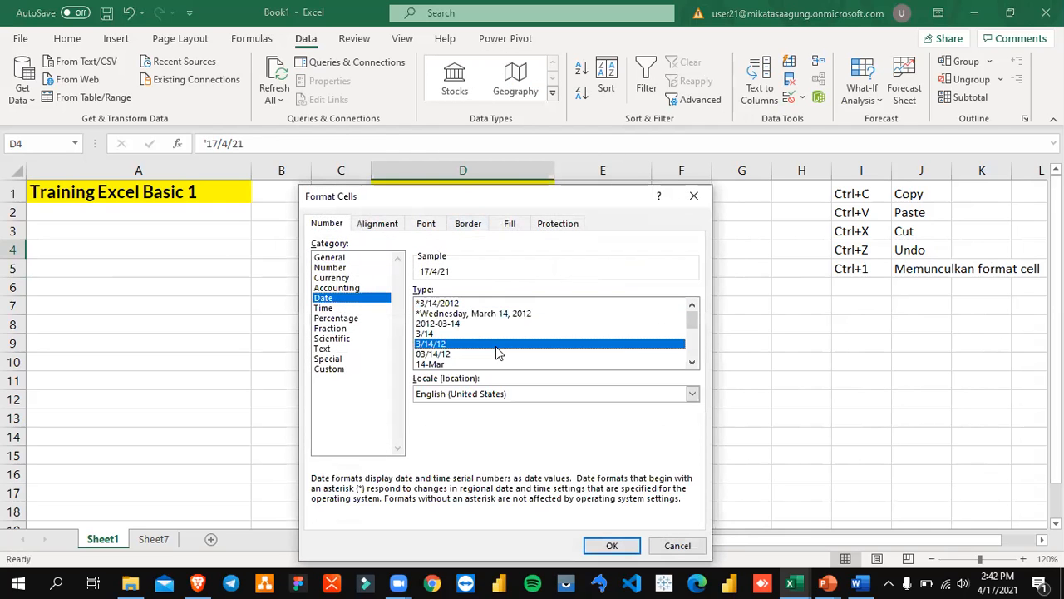
pyautogui.click(674, 549)
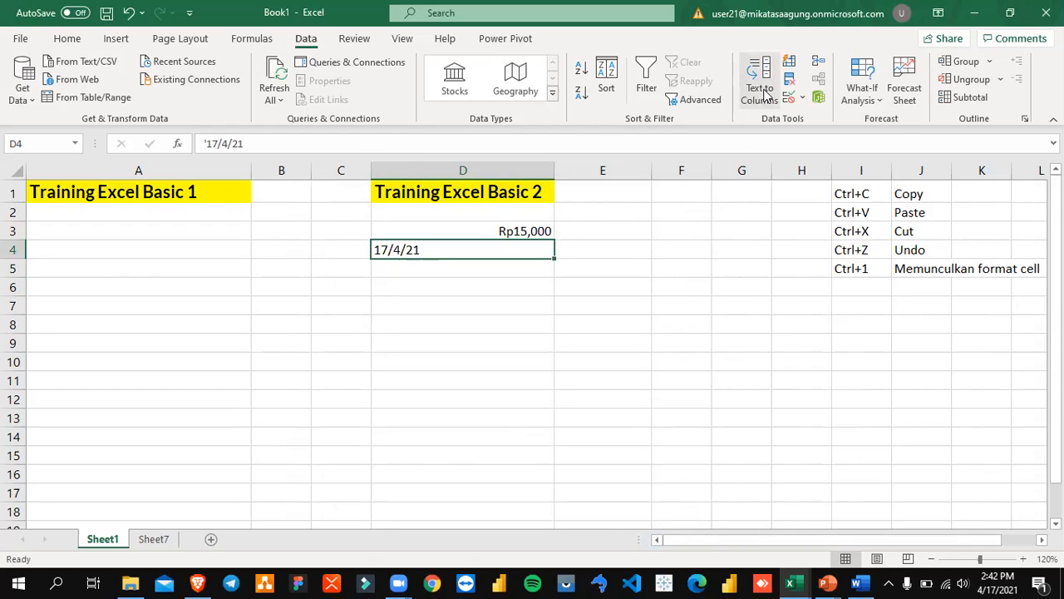
# - Try to convert the text date in cell D4 using Text to Columns with fixed width and the MDY date format
pyautogui.click(76, 40)
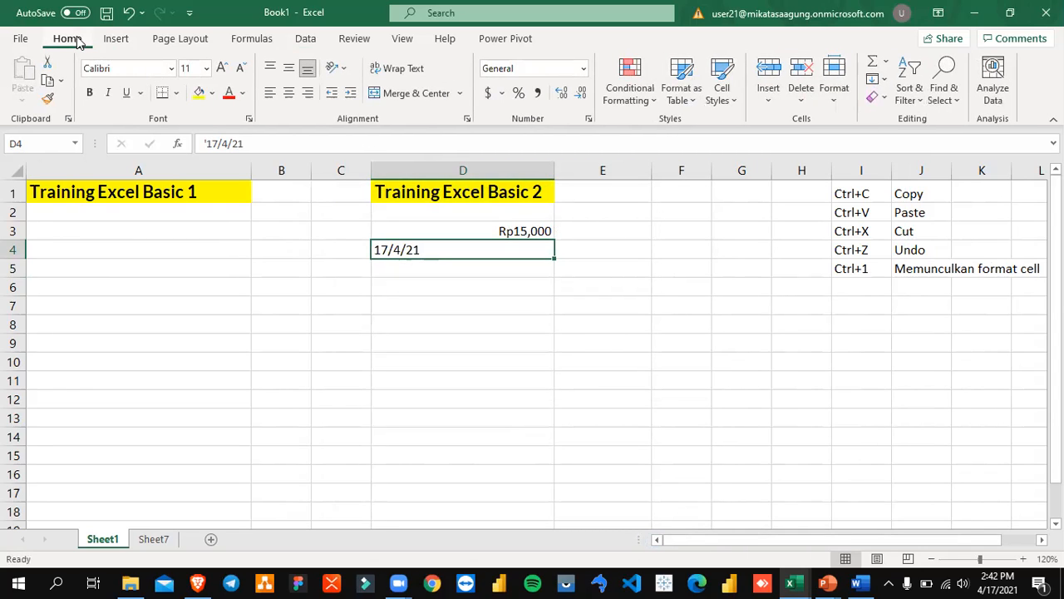
pyautogui.click(305, 40)
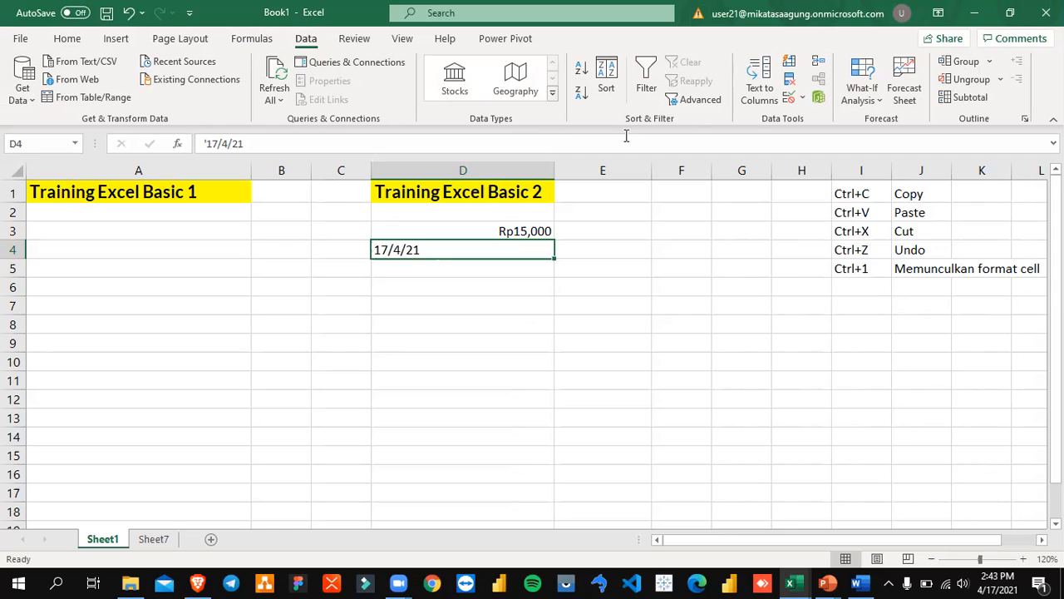
pyautogui.click(763, 97)
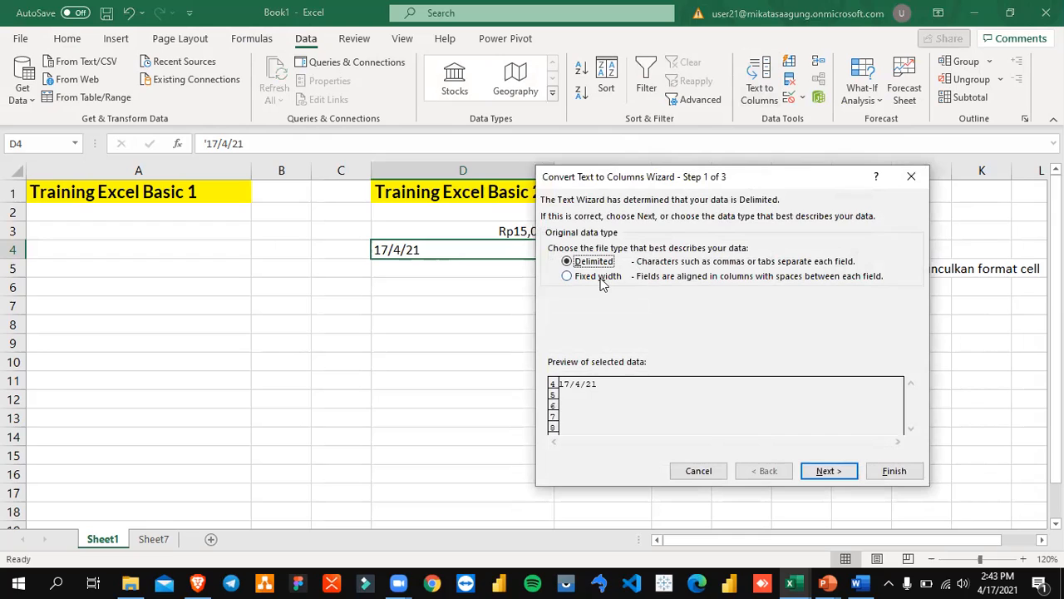
pyautogui.click(601, 280)
pyautogui.click(827, 471)
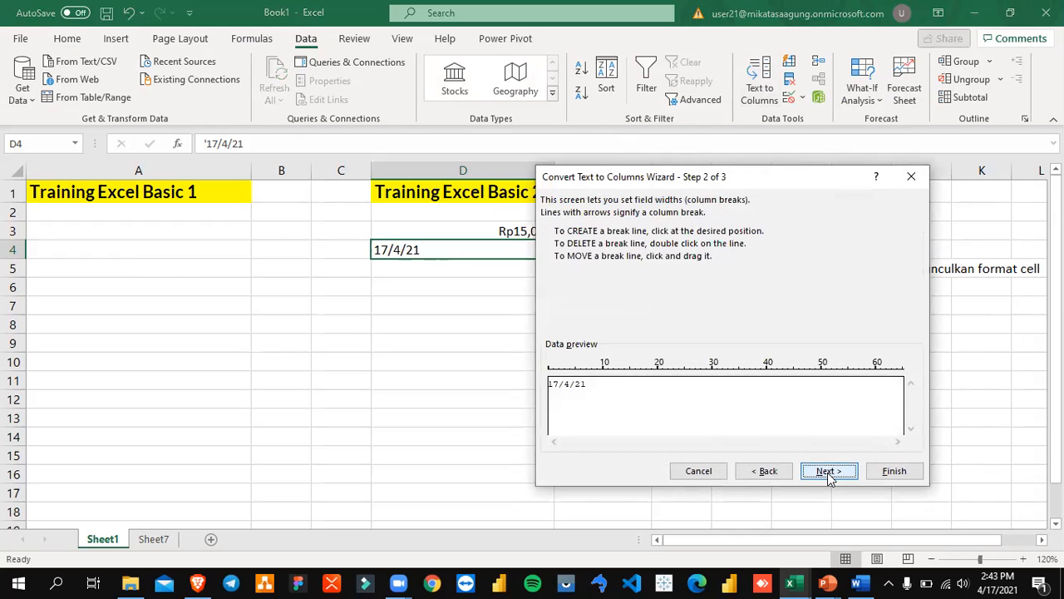
pyautogui.click(827, 472)
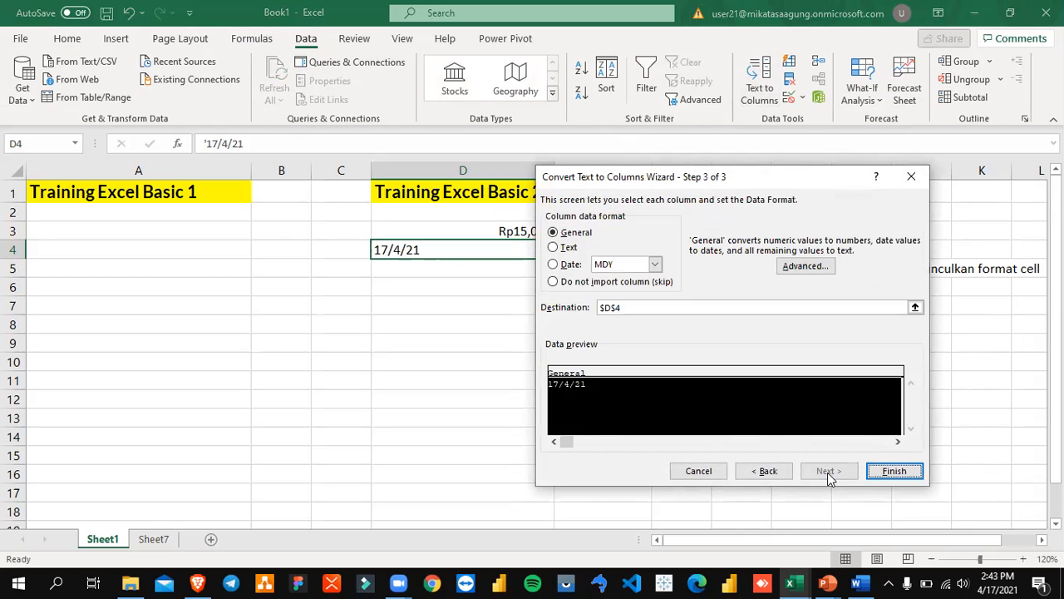
pyautogui.click(786, 478)
pyautogui.click(773, 479)
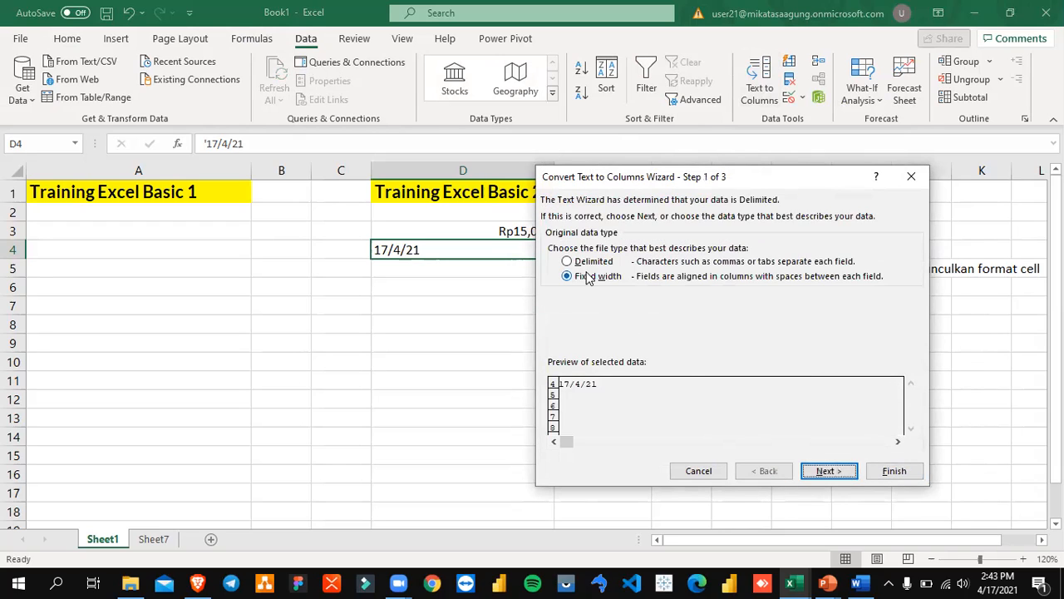
pyautogui.click(827, 473)
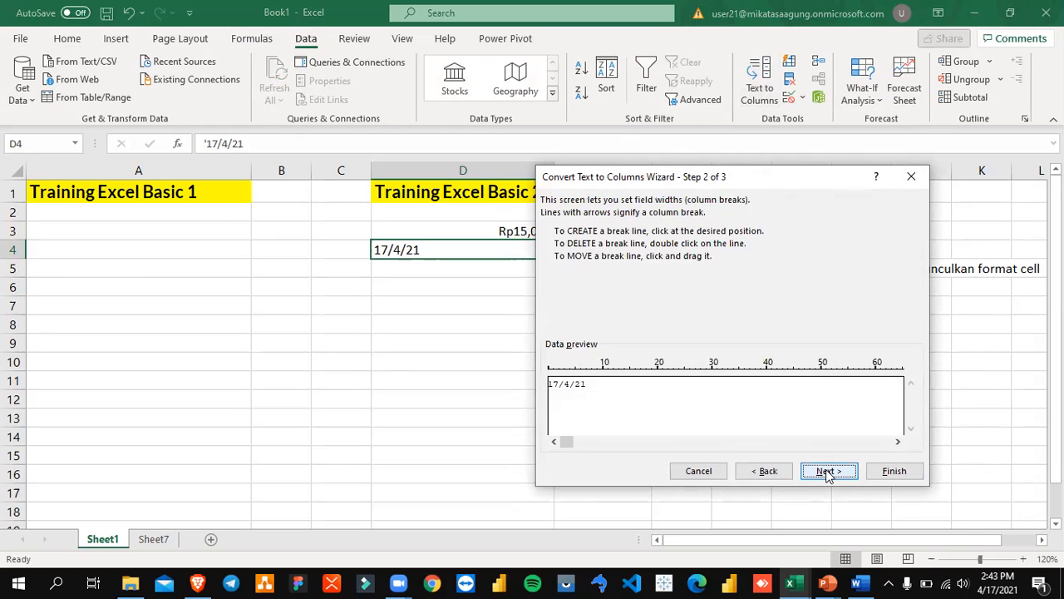
pyautogui.click(827, 472)
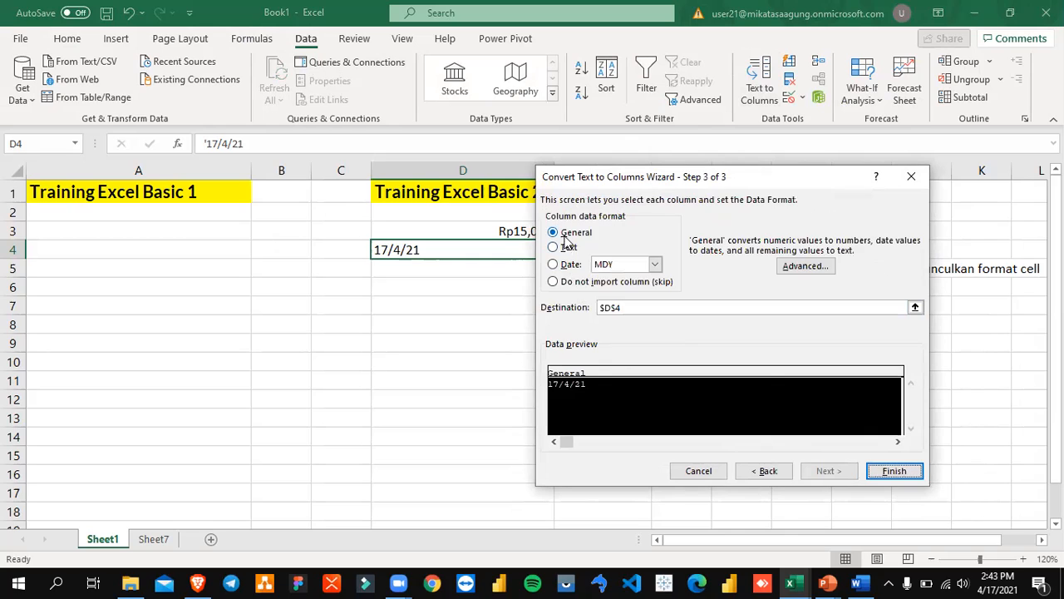
pyautogui.click(570, 264)
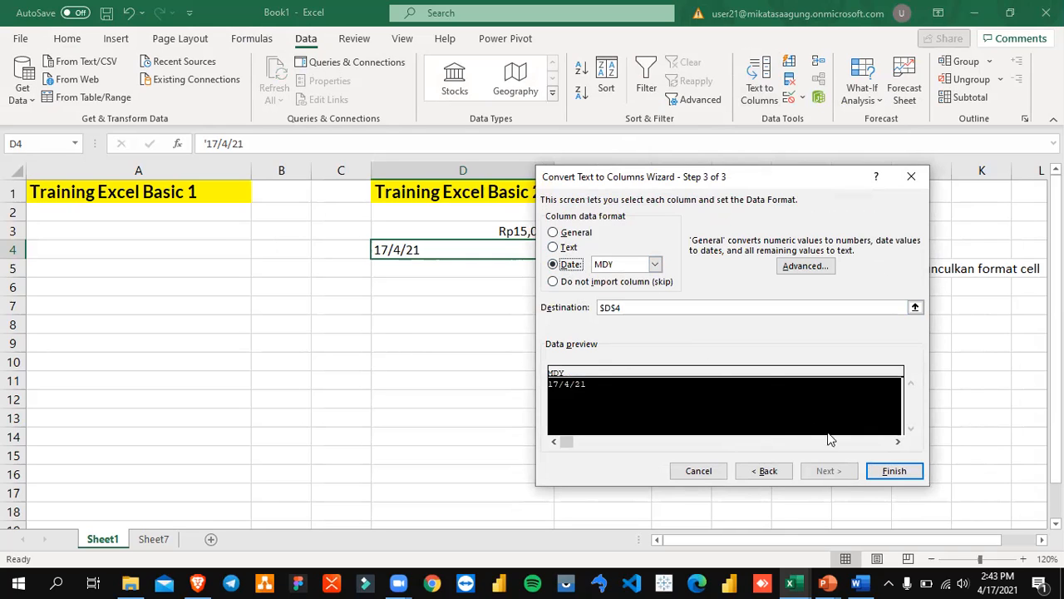
pyautogui.click(895, 472)
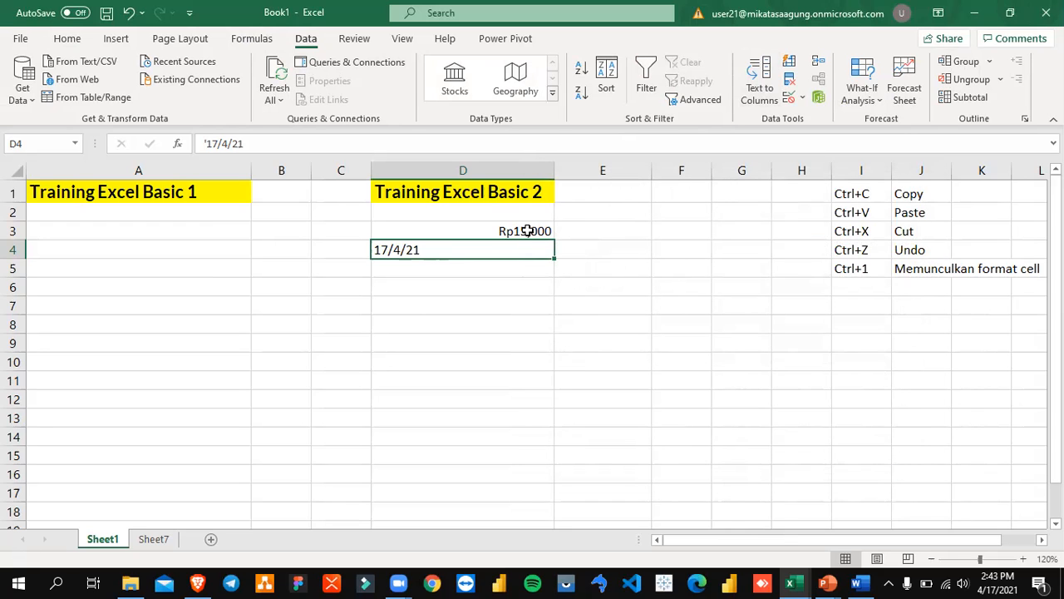
# - Run Text to Columns on cell D4 with fixed width, setting the column data format to Date in DMY order
pyautogui.click(760, 83)
pyautogui.click(606, 278)
pyautogui.click(826, 470)
pyautogui.click(828, 472)
pyautogui.click(574, 264)
pyautogui.click(654, 264)
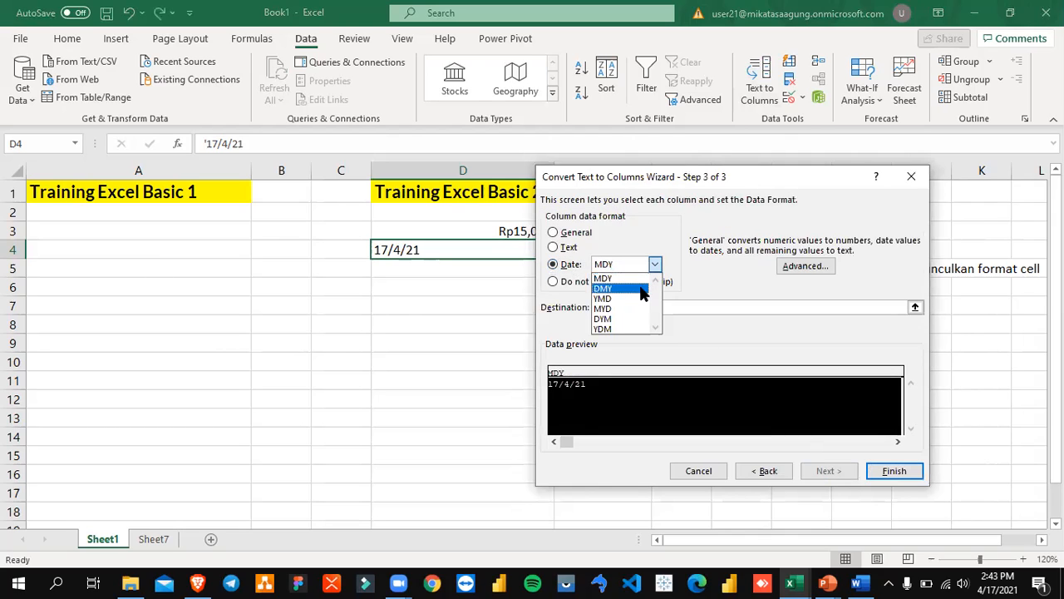
pyautogui.click(643, 289)
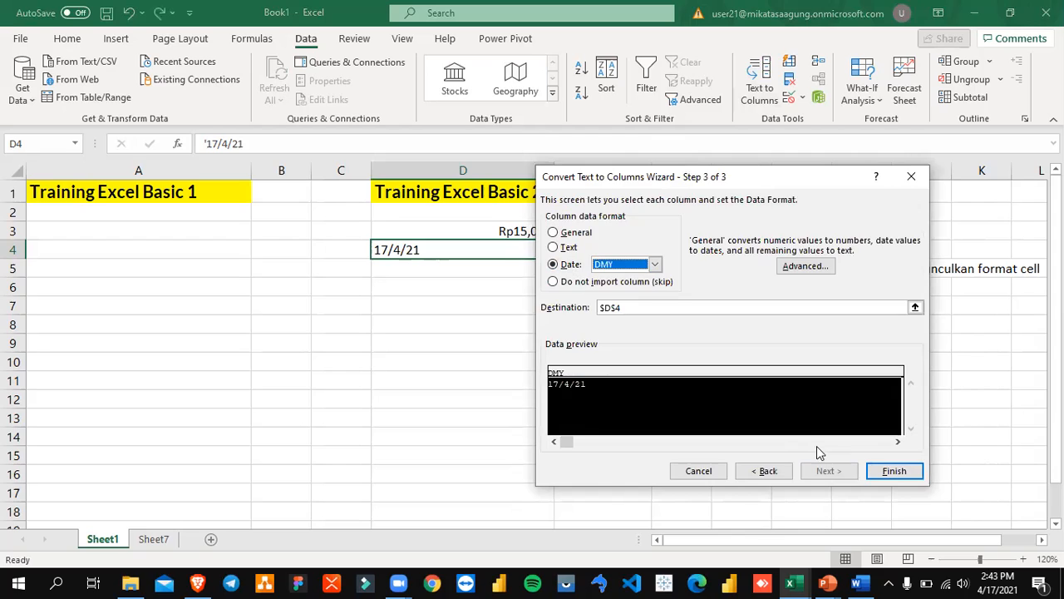
pyautogui.click(887, 472)
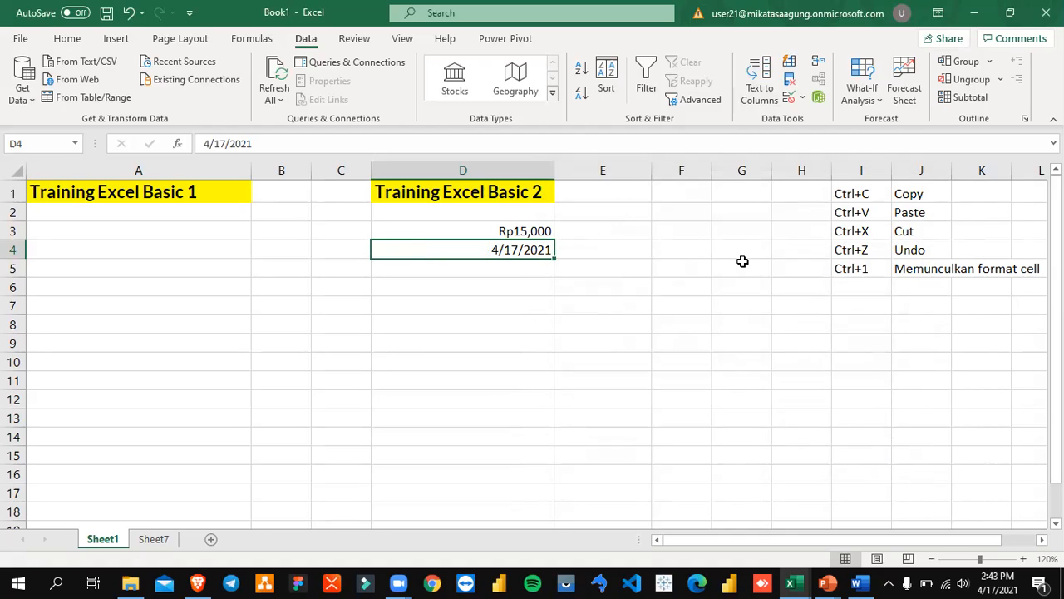
# - Format the converted date in cell D4 with the 14-Mar-2012 date type
pyautogui.rightClick(502, 250)
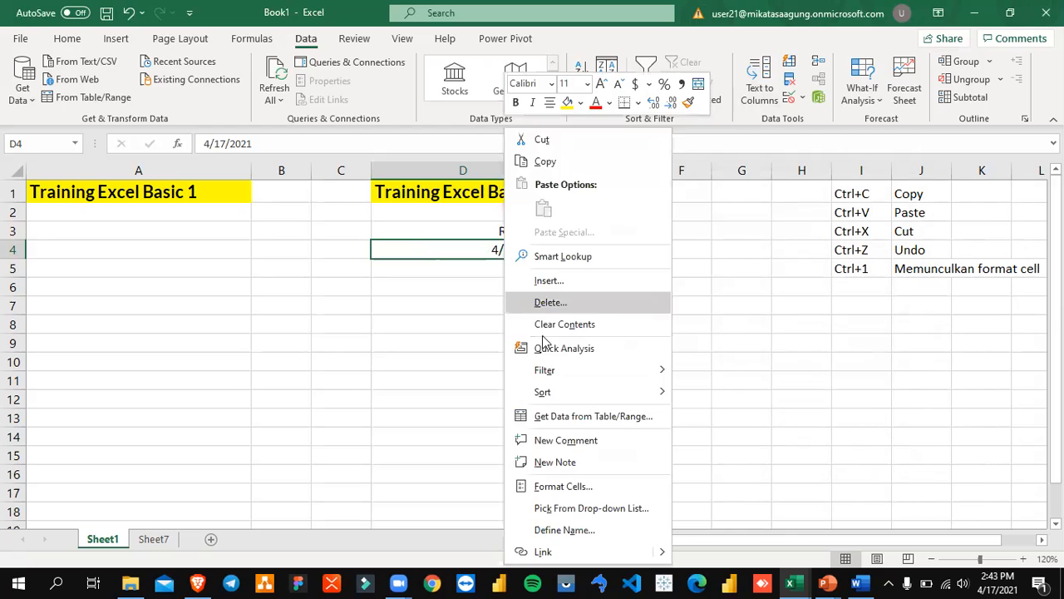
pyautogui.click(573, 486)
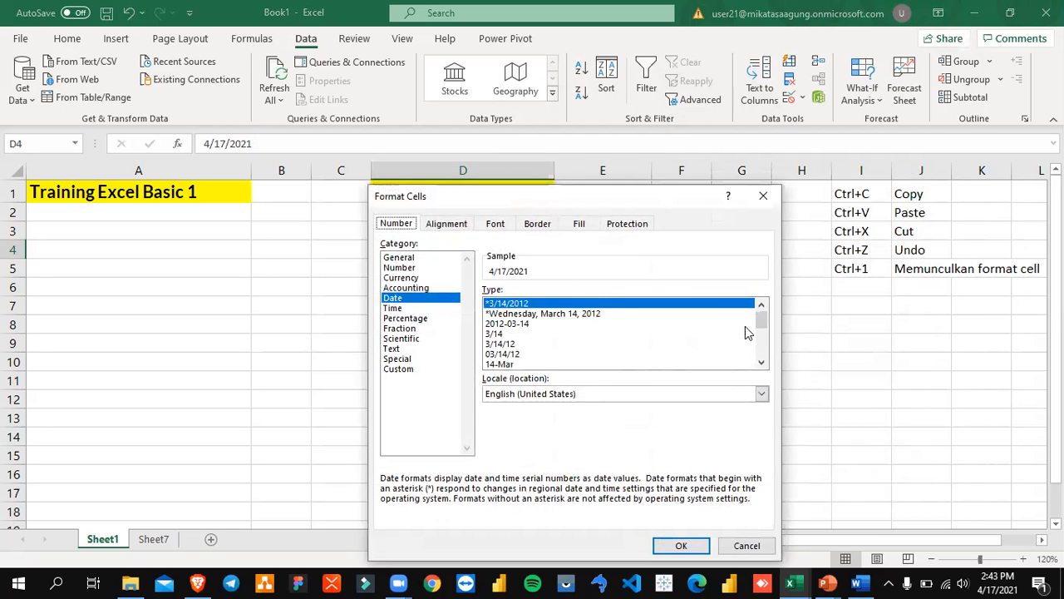
pyautogui.moveTo(760, 322); pyautogui.dragTo(761, 385)
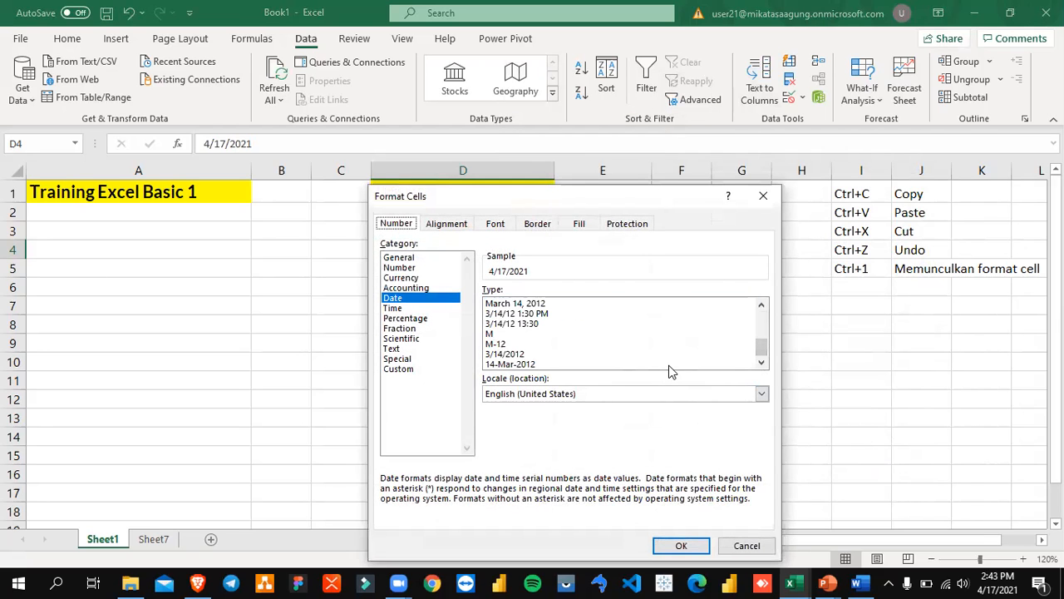
pyautogui.click(624, 363)
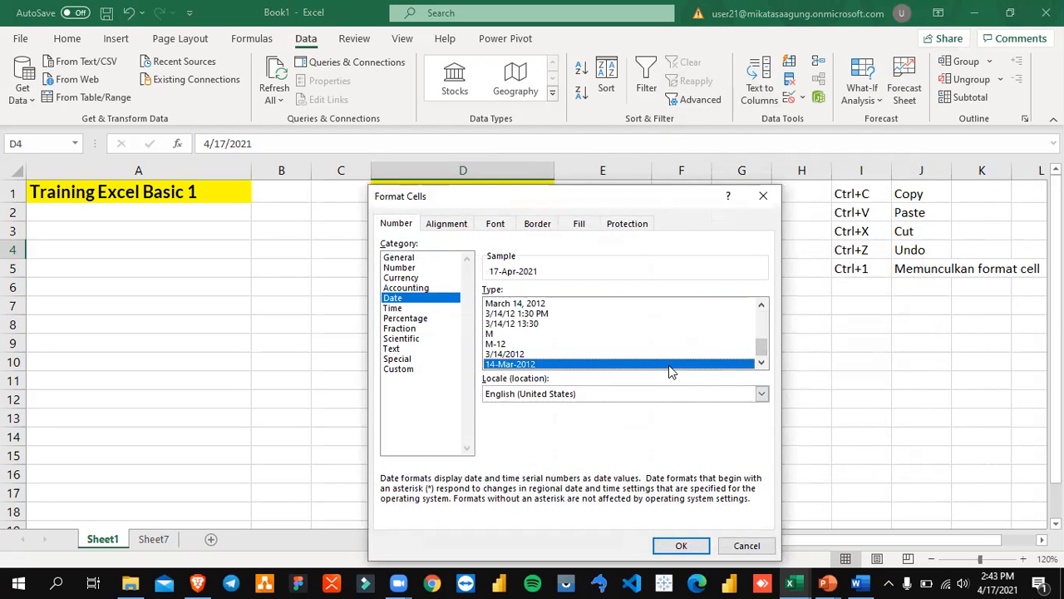
pyautogui.click(682, 546)
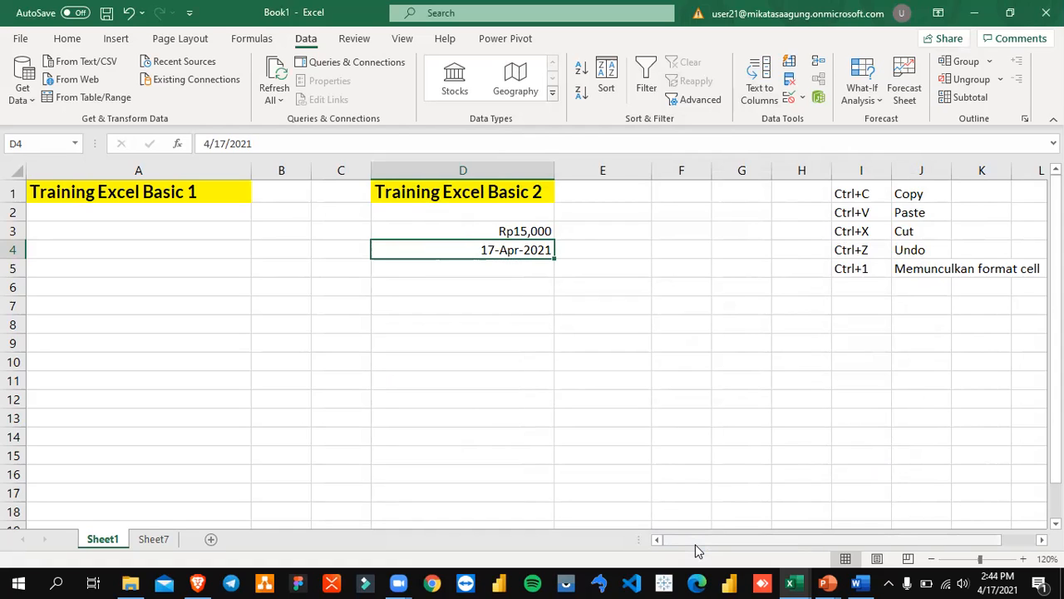
# - Undo the date formatting and the Text to Columns conversion of cell D4
pyautogui.hotkey('ctrl', 'z')
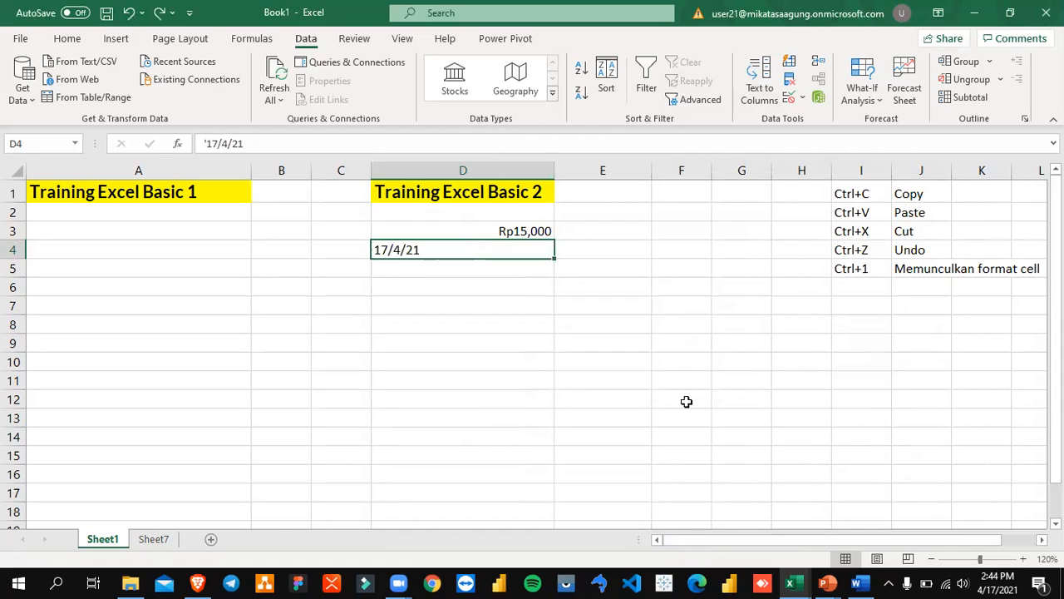
pyautogui.click(760, 83)
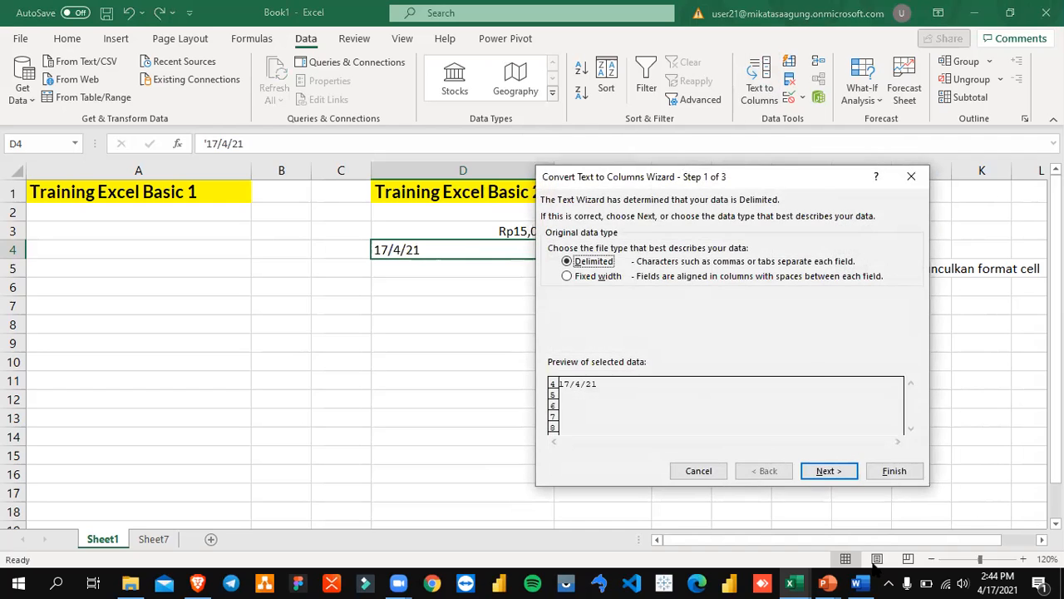
pyautogui.click(699, 468)
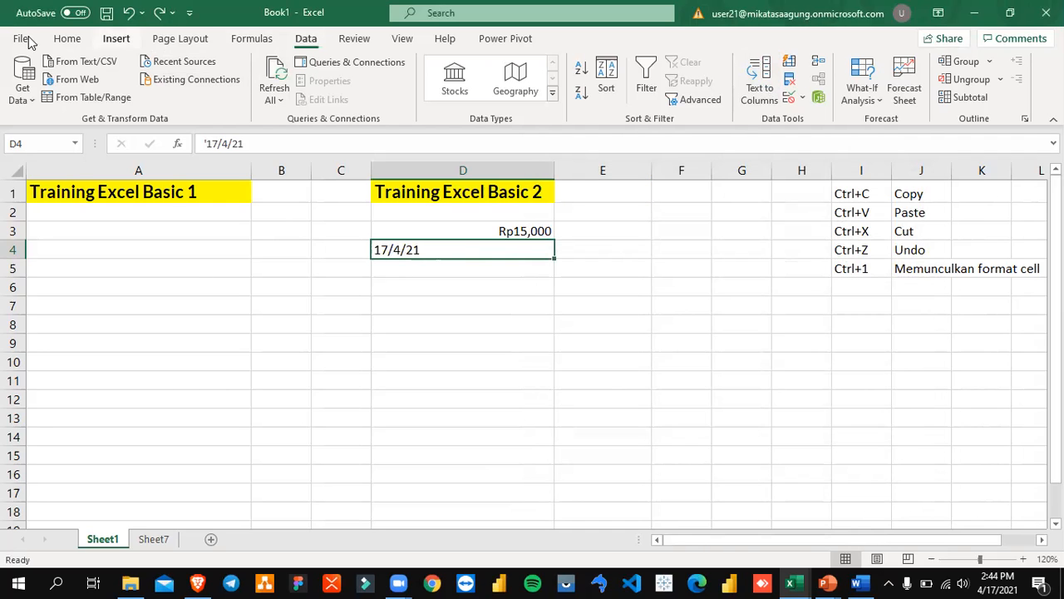
# - Convert the text date in cell D4 using Text to Columns with fixed width and the DMY date format
pyautogui.click(762, 83)
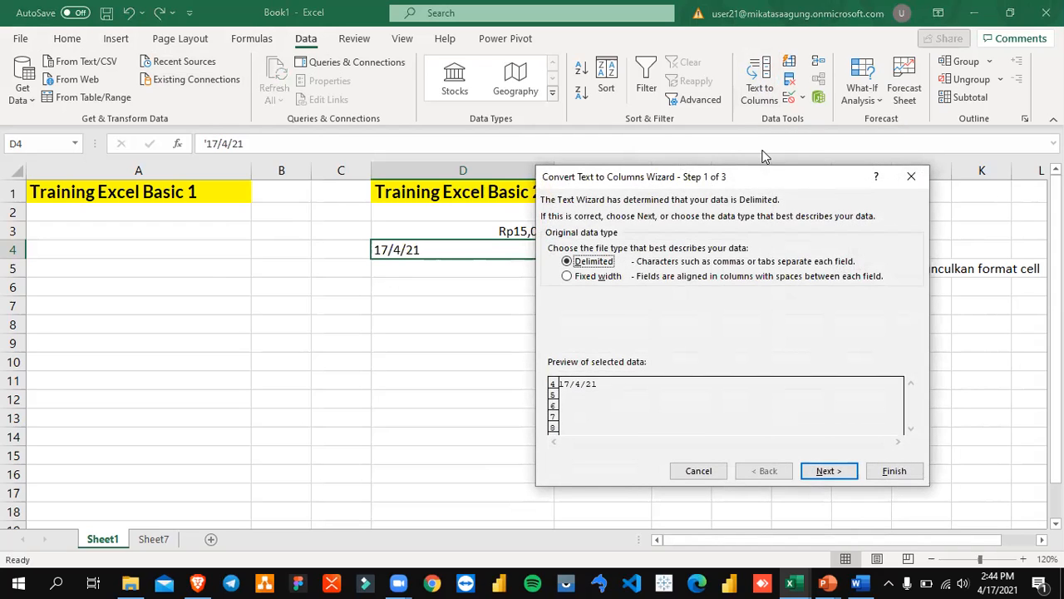
pyautogui.click(612, 279)
pyautogui.click(827, 471)
pyautogui.click(829, 471)
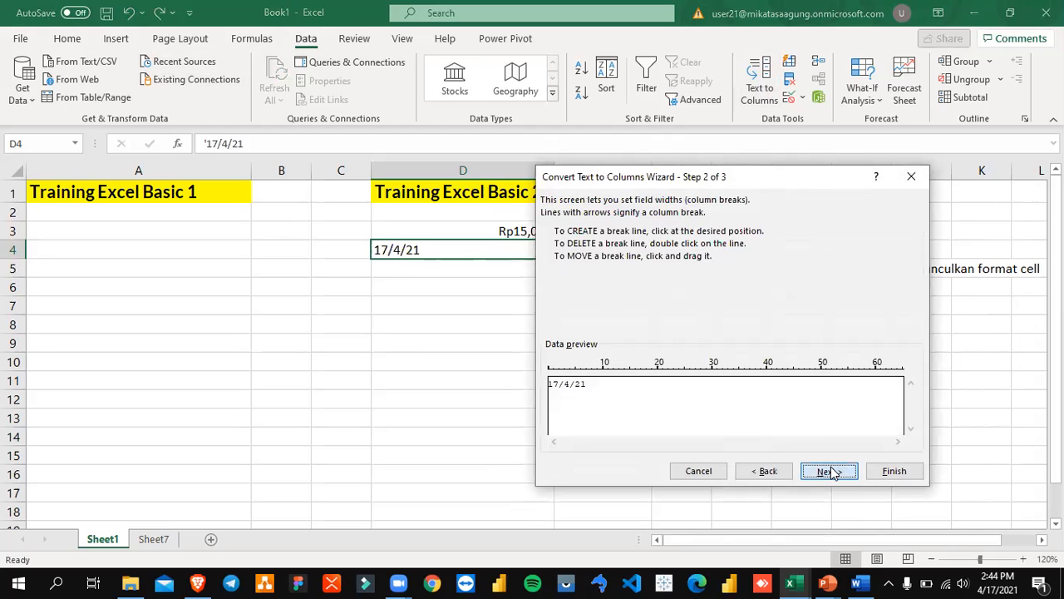
pyautogui.click(571, 264)
pyautogui.click(654, 265)
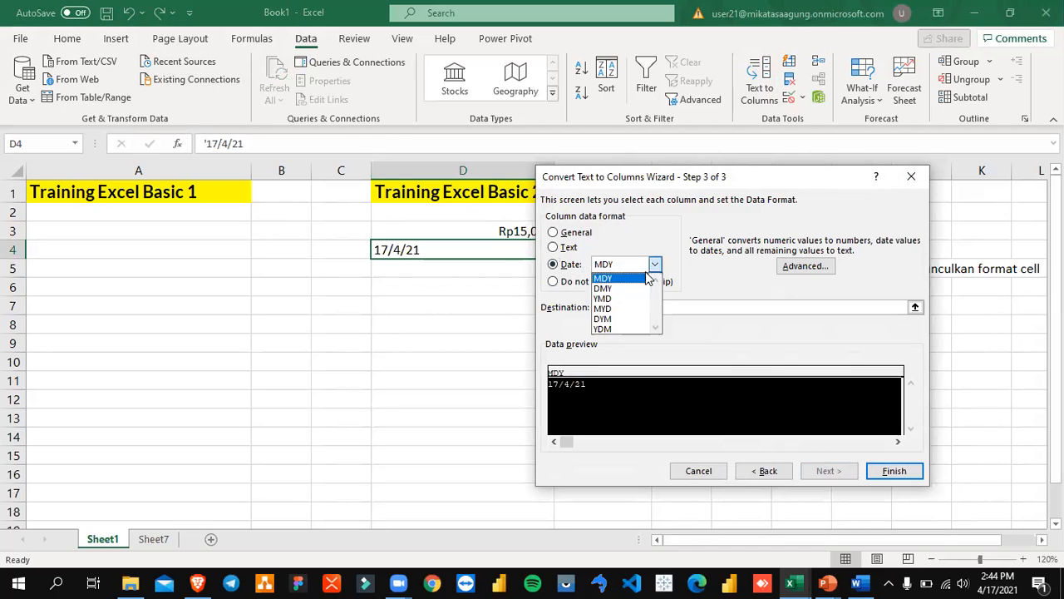
pyautogui.click(638, 291)
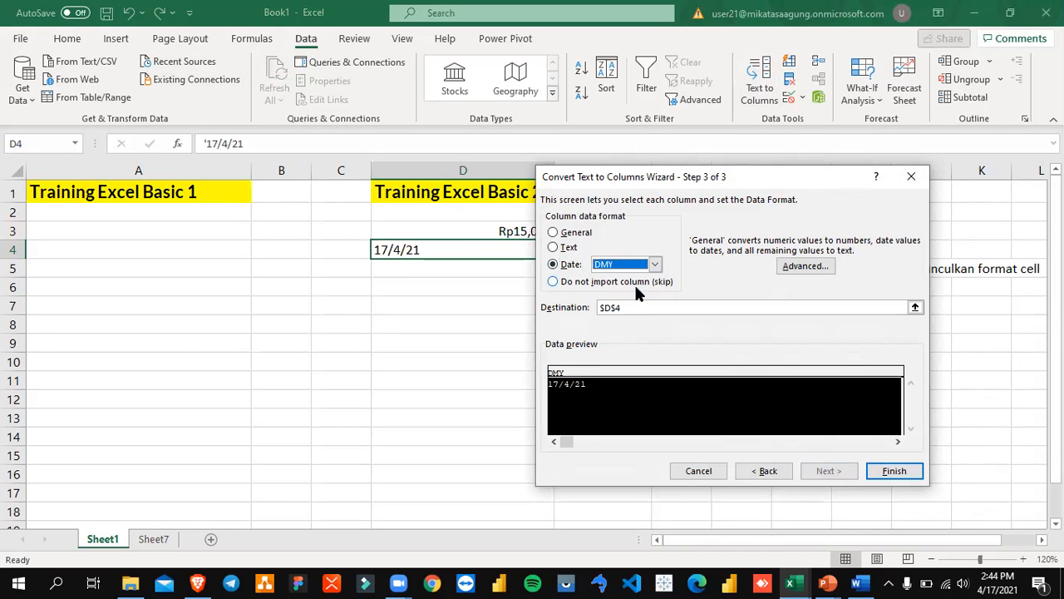
pyautogui.click(895, 471)
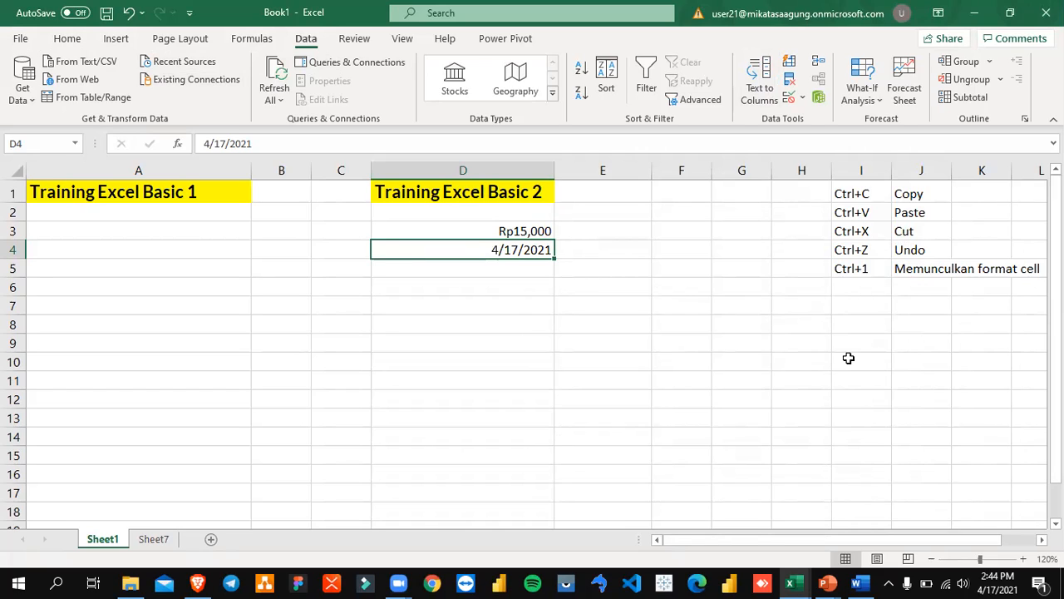
# - Undo the Text to Columns conversion of cell D4
pyautogui.click(90, 191)
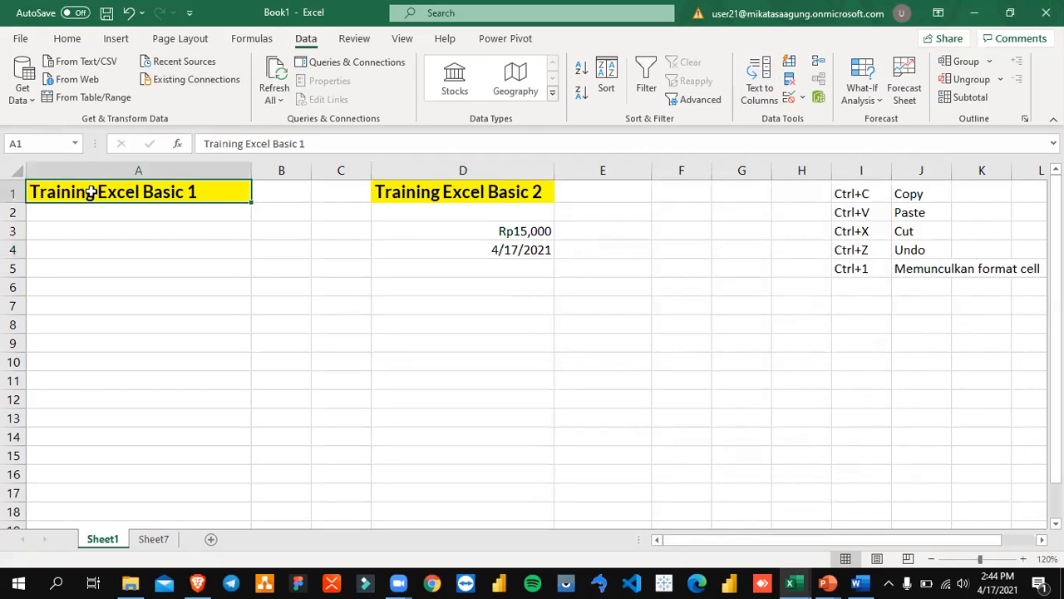
pyautogui.click(420, 191)
pyautogui.click(143, 191)
pyautogui.click(459, 188)
pyautogui.click(133, 192)
pyautogui.click(541, 248)
pyautogui.hotkey('ctrl', 'z')
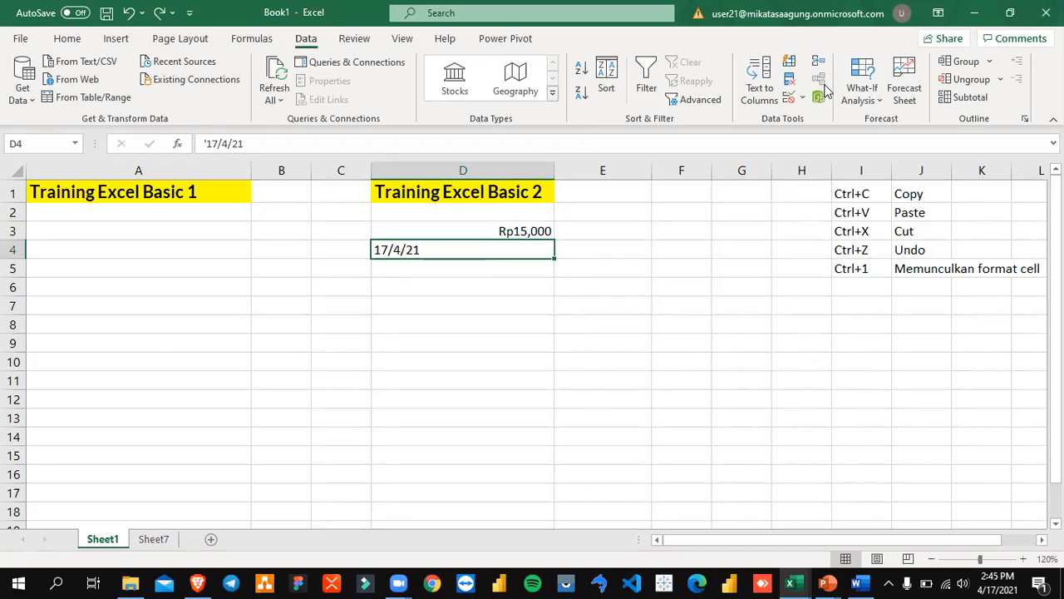
# - Run Text to Columns again on the text date in cell D4, using fixed width and the Date column format in DMY order
pyautogui.click(747, 104)
pyautogui.click(592, 277)
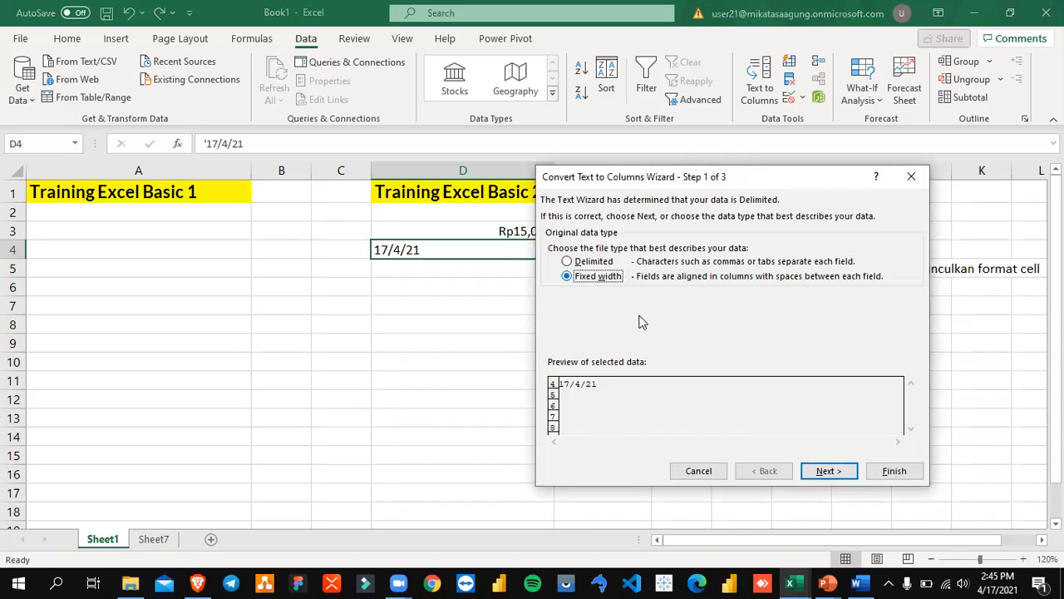
pyautogui.click(824, 471)
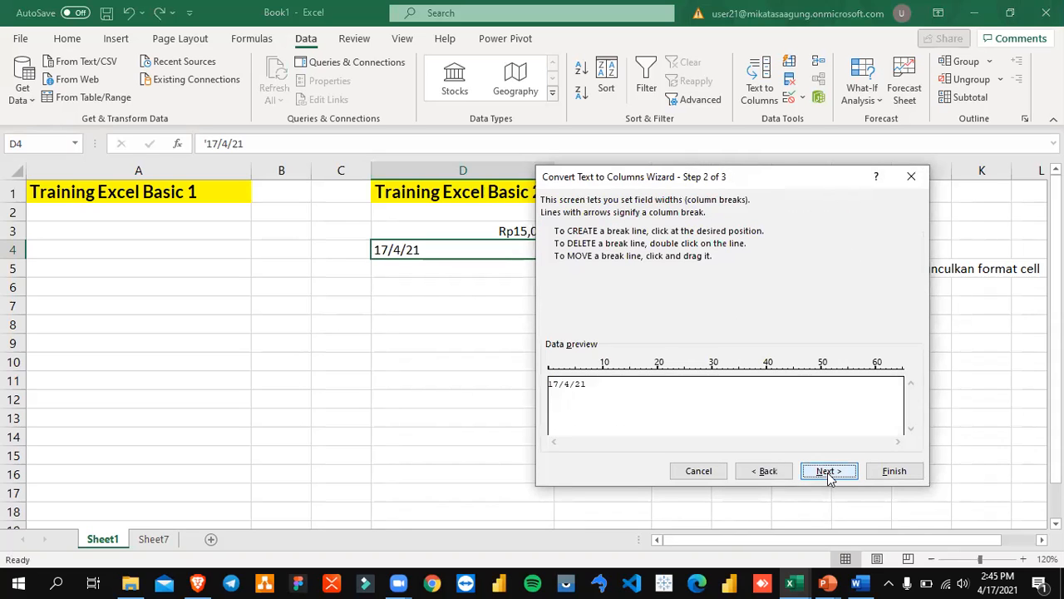
pyautogui.click(828, 470)
pyautogui.click(553, 264)
pyautogui.click(655, 264)
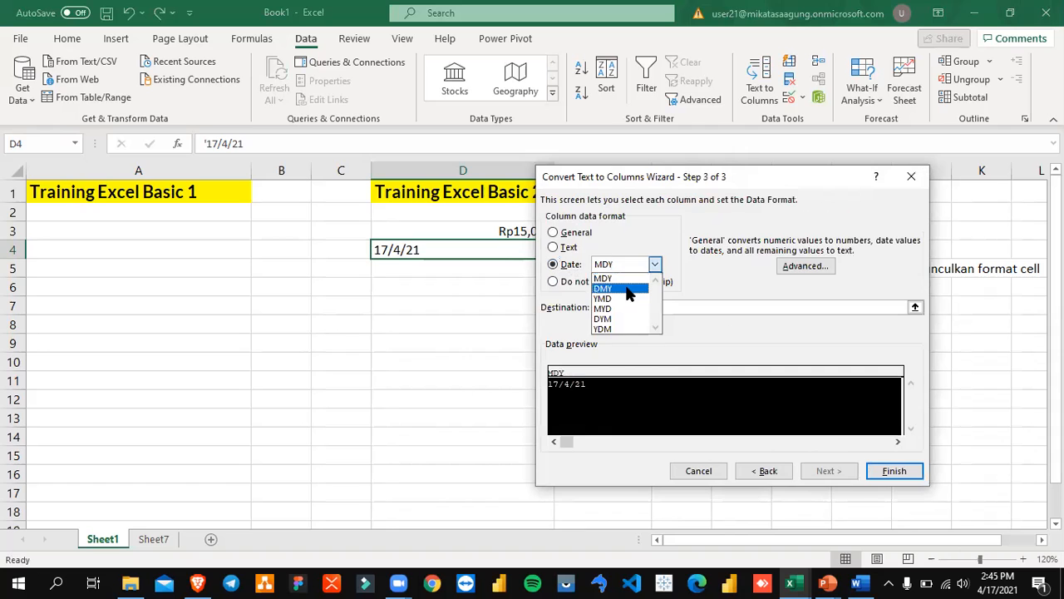
pyautogui.click(627, 289)
pyautogui.click(894, 470)
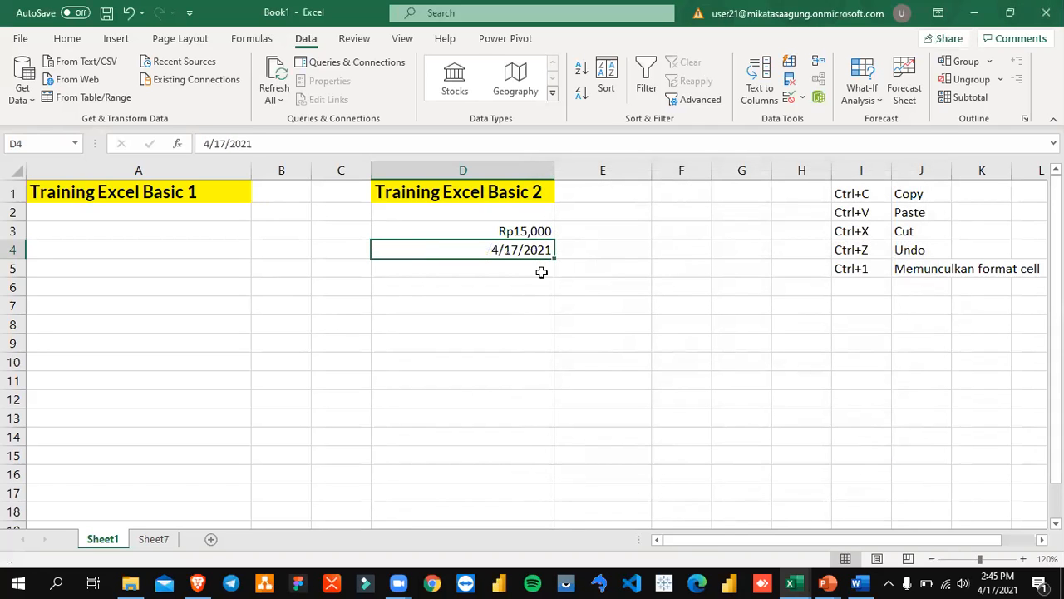
# - Apply the 14-Mar-2012 date type to cell D4
pyautogui.rightClick(522, 255)
pyautogui.click(537, 486)
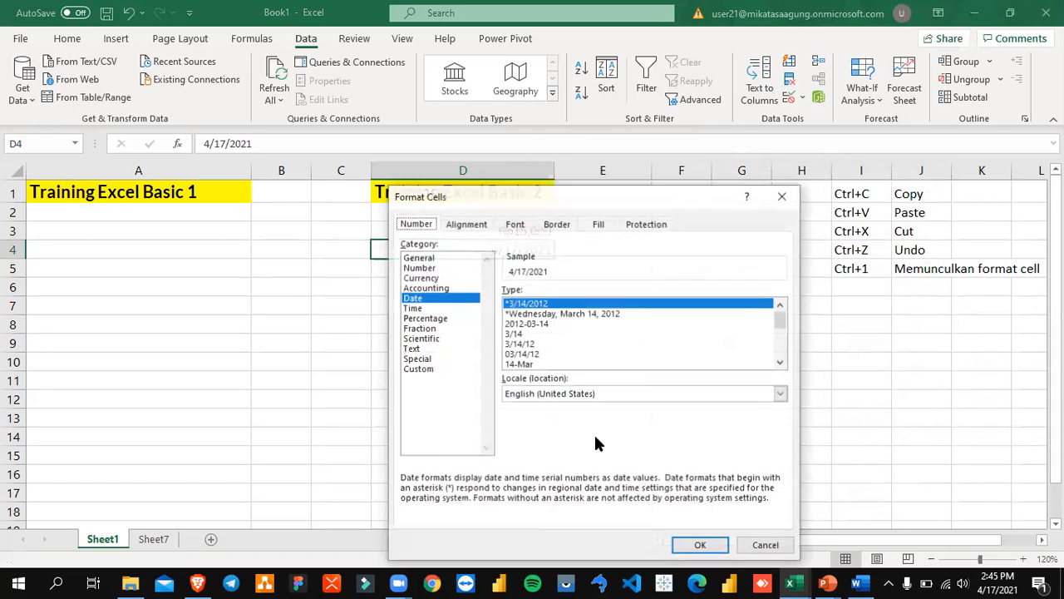
pyautogui.scroll(-3, 571, 353)
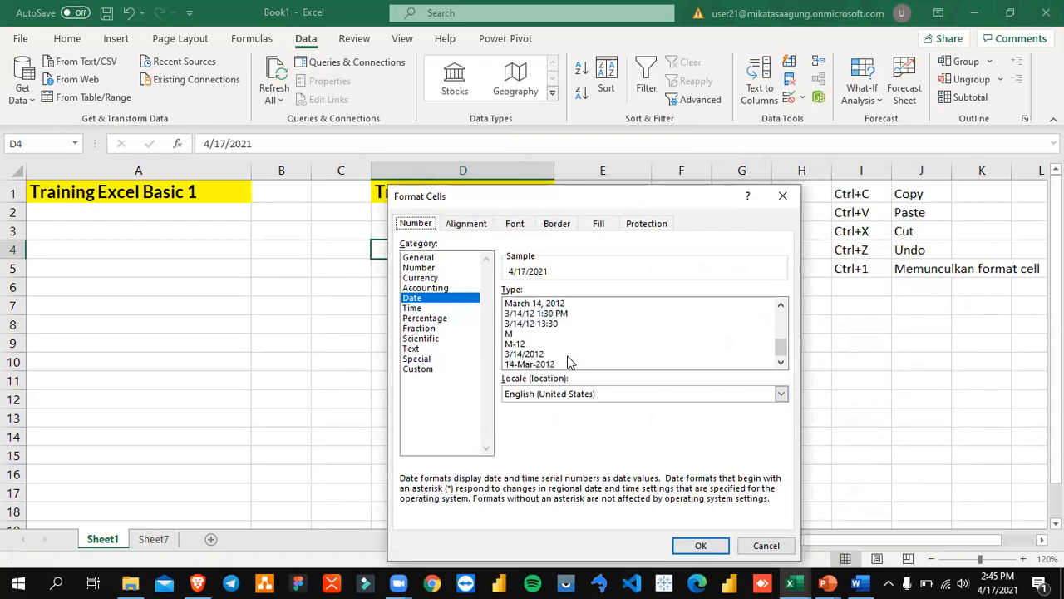
pyautogui.click(570, 364)
pyautogui.click(703, 546)
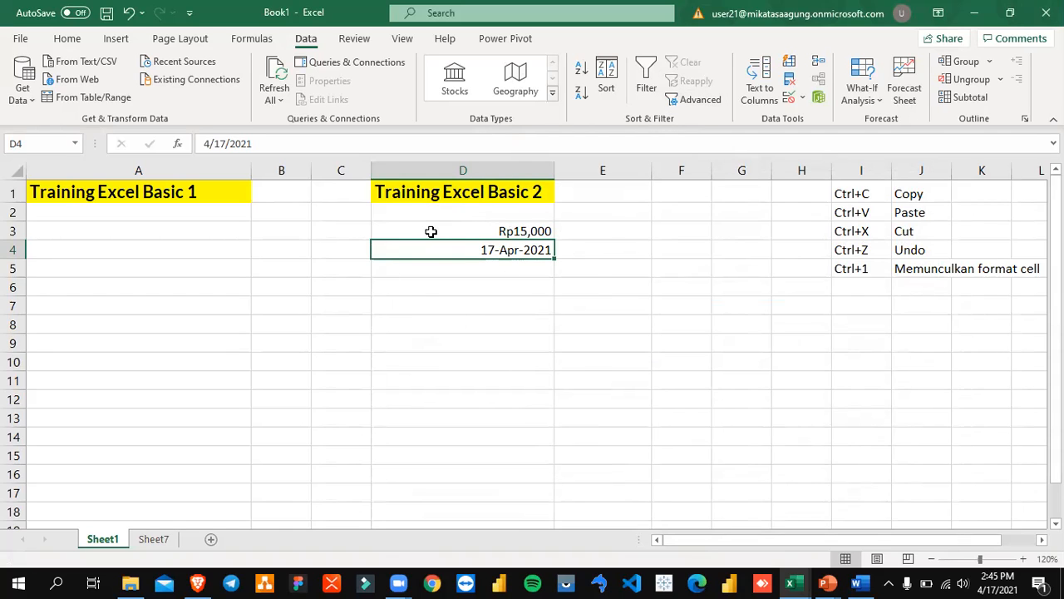
# - Switch to the Word module, read the Formula entry and its example, and return to the Book1 workbook in Excel
pyautogui.click(470, 233)
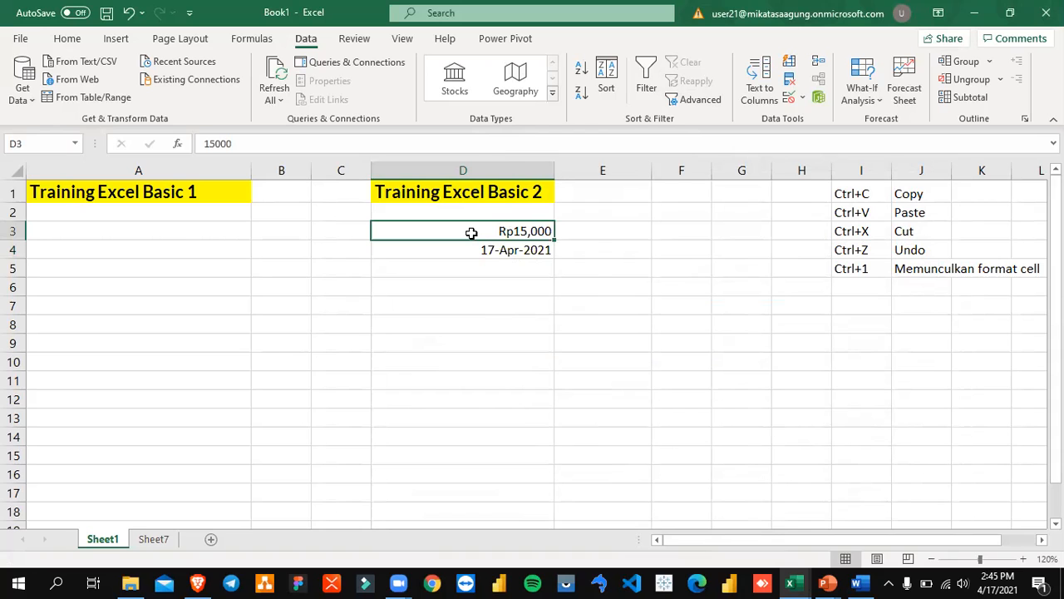
pyautogui.click(856, 583)
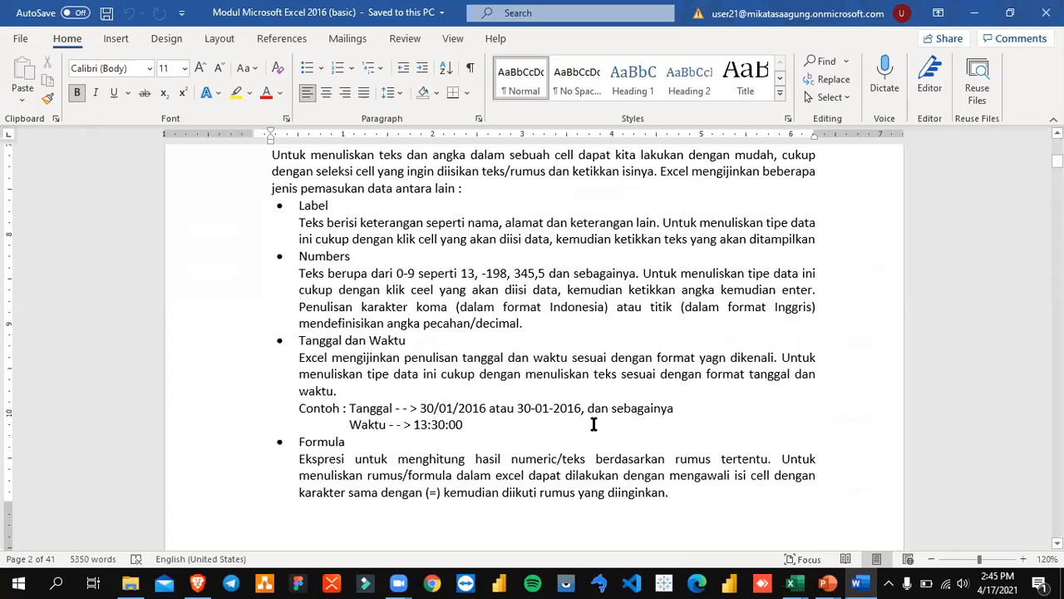
pyautogui.scroll(-6, 594, 424)
pyautogui.scroll(1, 591, 423)
pyautogui.scroll(2, 591, 422)
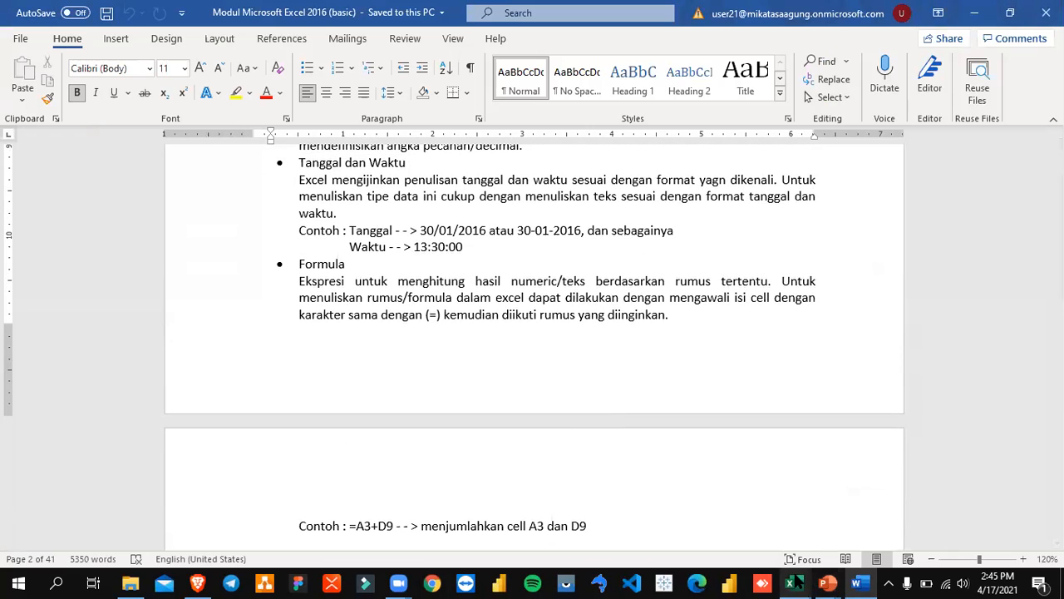
pyautogui.moveTo(796, 582)
pyautogui.click(716, 515)
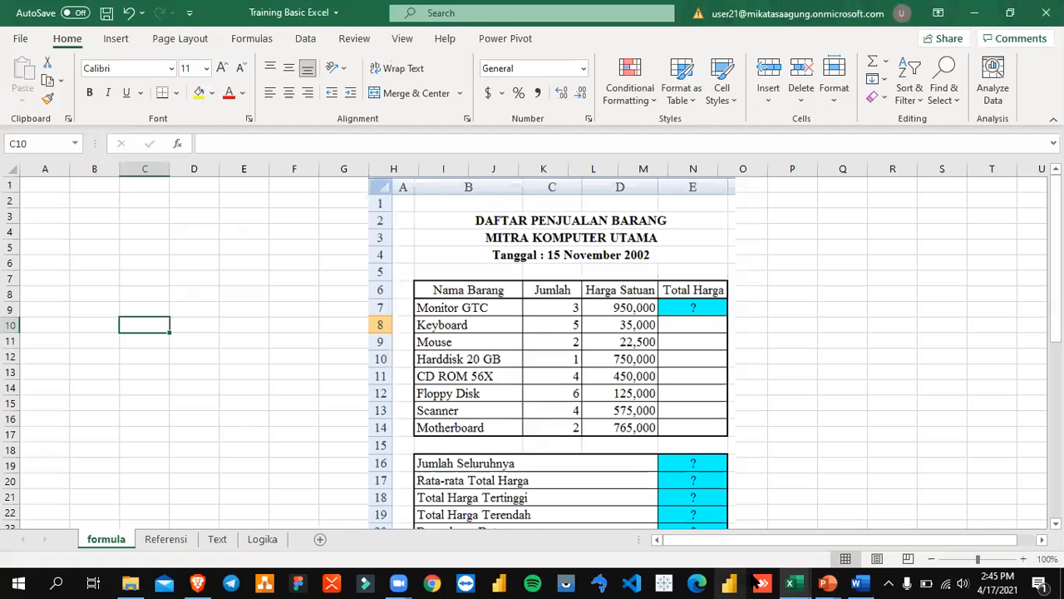
pyautogui.click(882, 545)
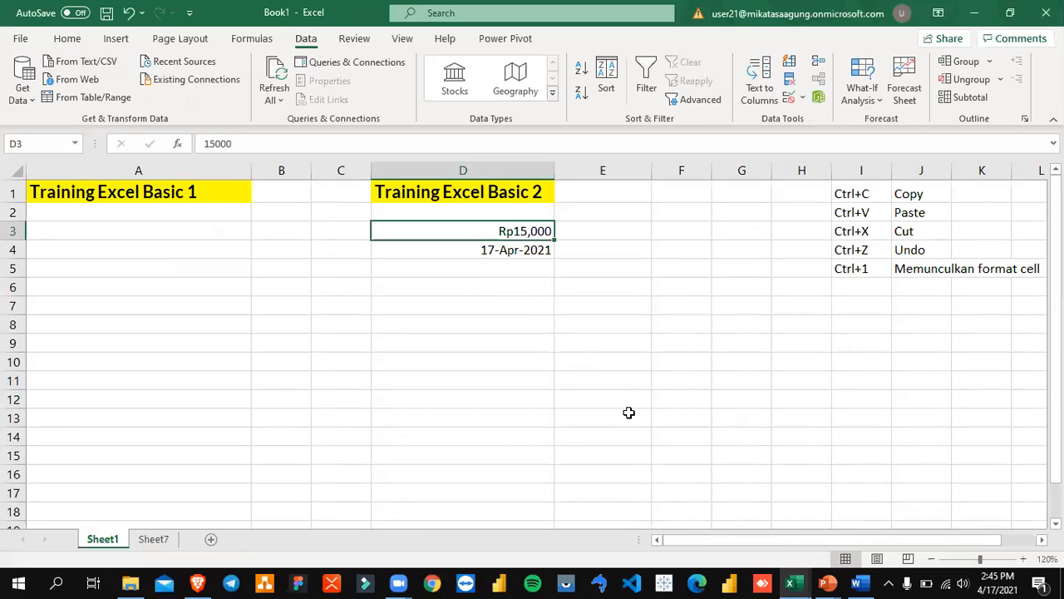
# - Delete the empty worksheet Sheet7 from the workbook
pyautogui.click(154, 539)
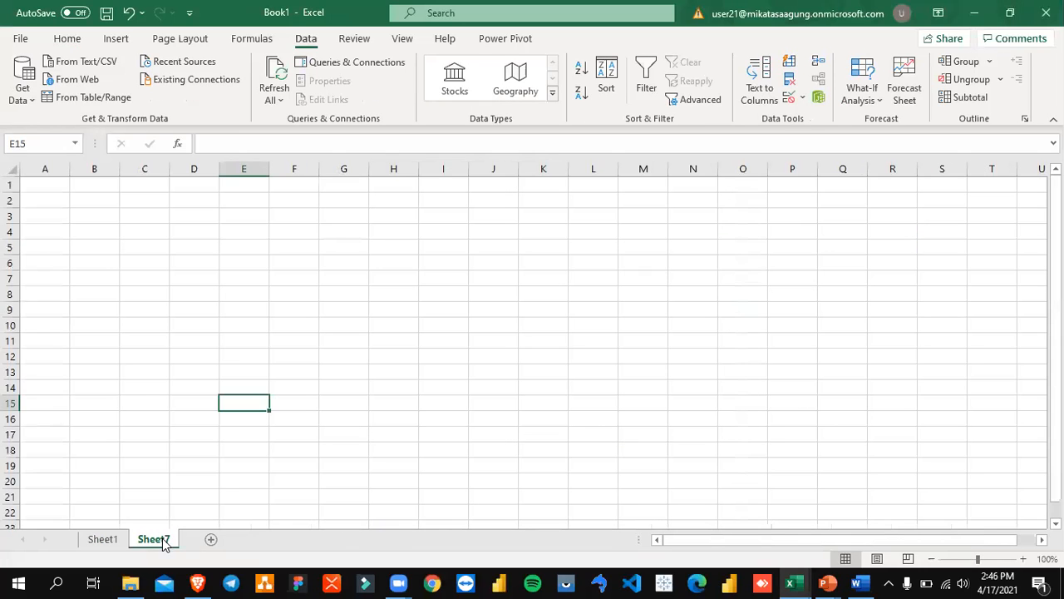
pyautogui.click(101, 539)
pyautogui.rightClick(162, 541)
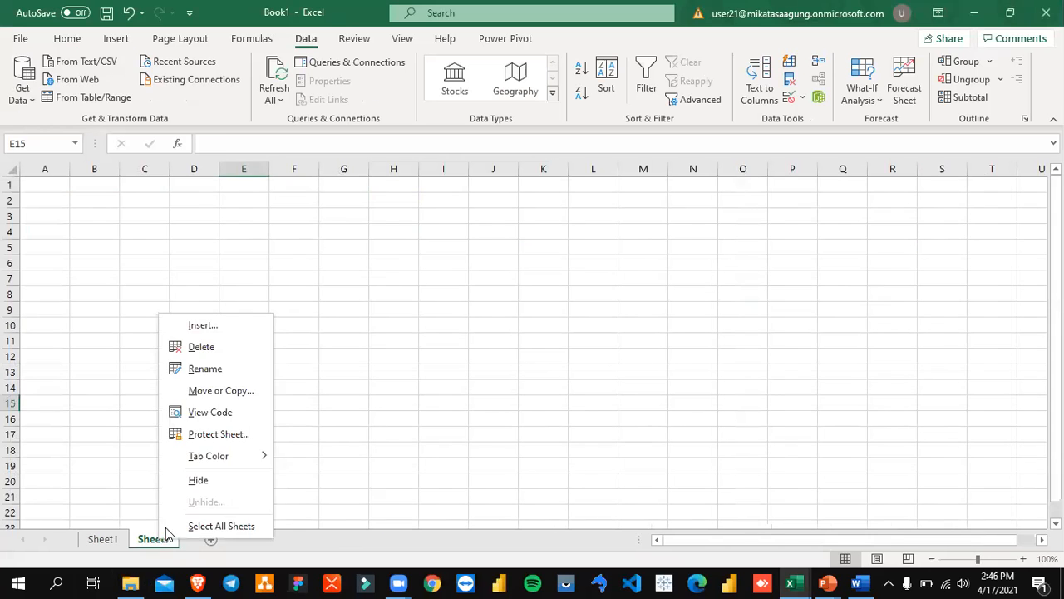
pyautogui.click(227, 348)
pyautogui.click(203, 444)
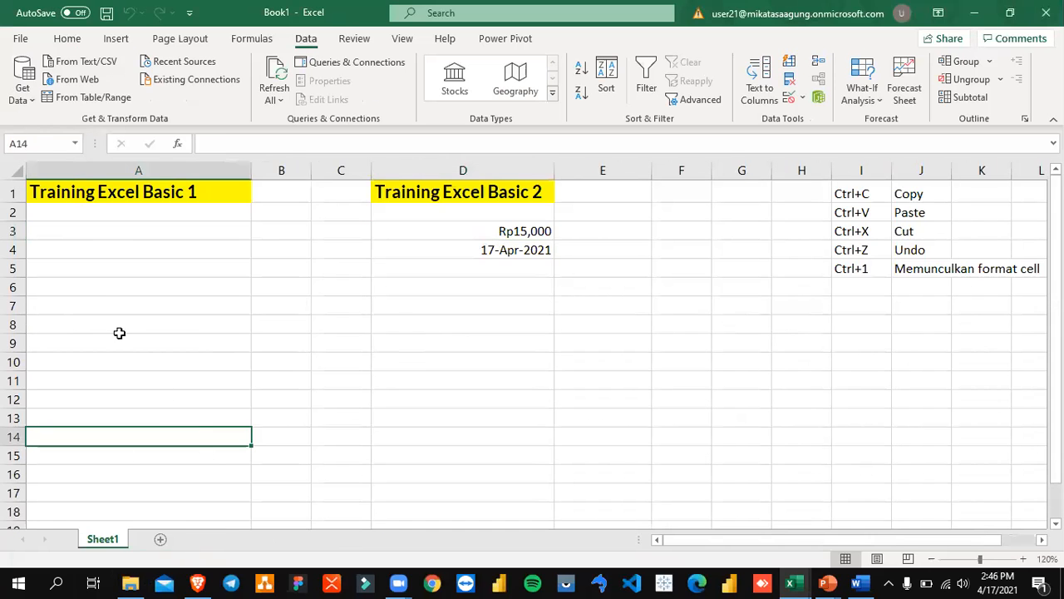
# - Enter the number 10 in cell B10 of Sheet1
pyautogui.click(119, 249)
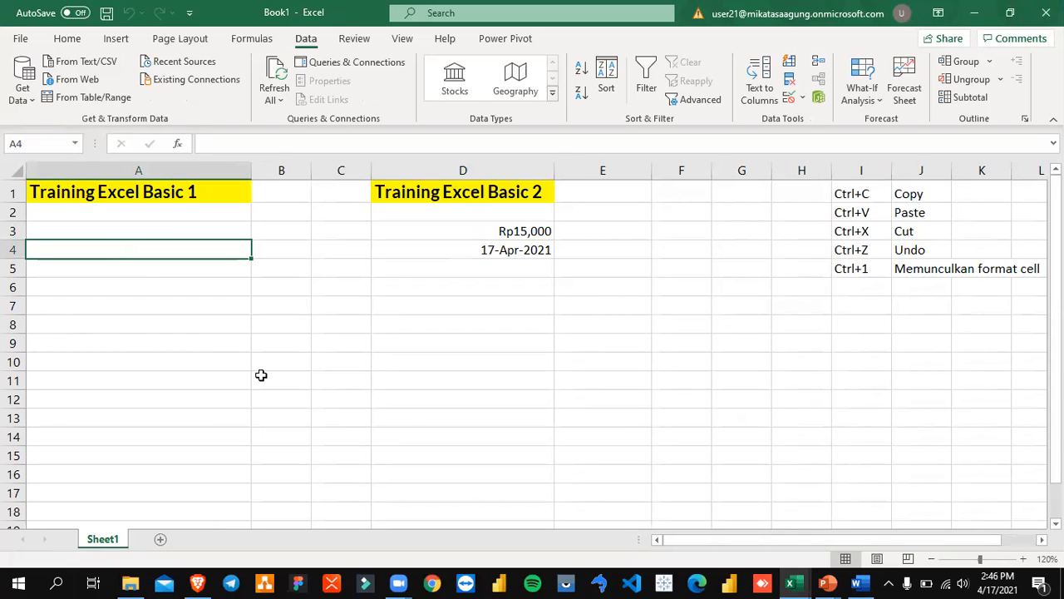
pyautogui.press('Down')
pyautogui.press('Down')
pyautogui.press('Down')
pyautogui.press('Right')
pyautogui.press('Right')
pyautogui.press('Down')
pyautogui.press('Down')
pyautogui.press('Down')
pyautogui.press('Left')
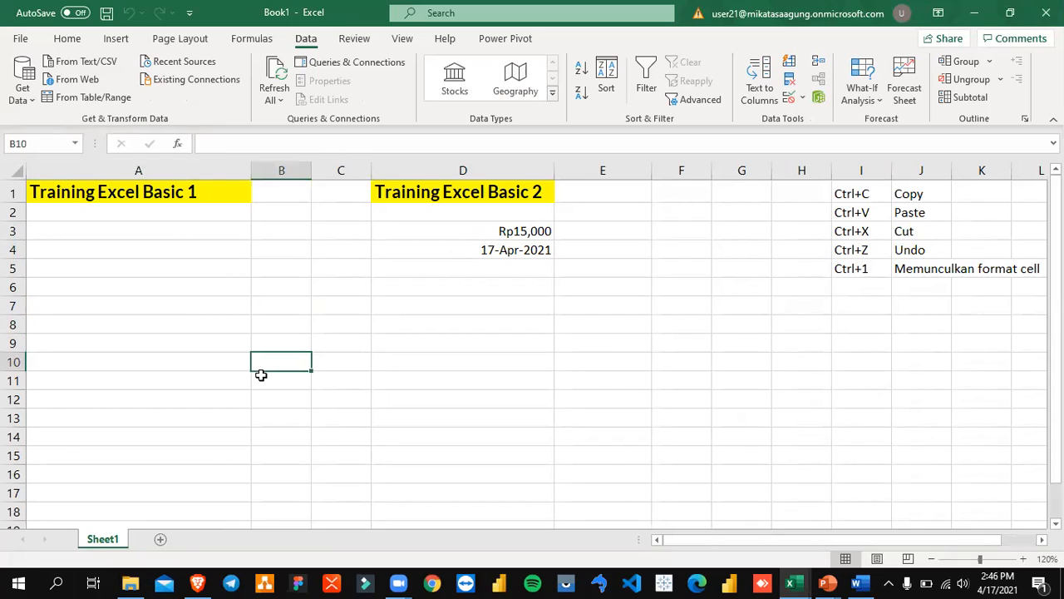
pyautogui.write('10')
pyautogui.press('Return')
# - Enter the number 30 in cell C10, beside the 10
pyautogui.press('Up')
pyautogui.press('Right')
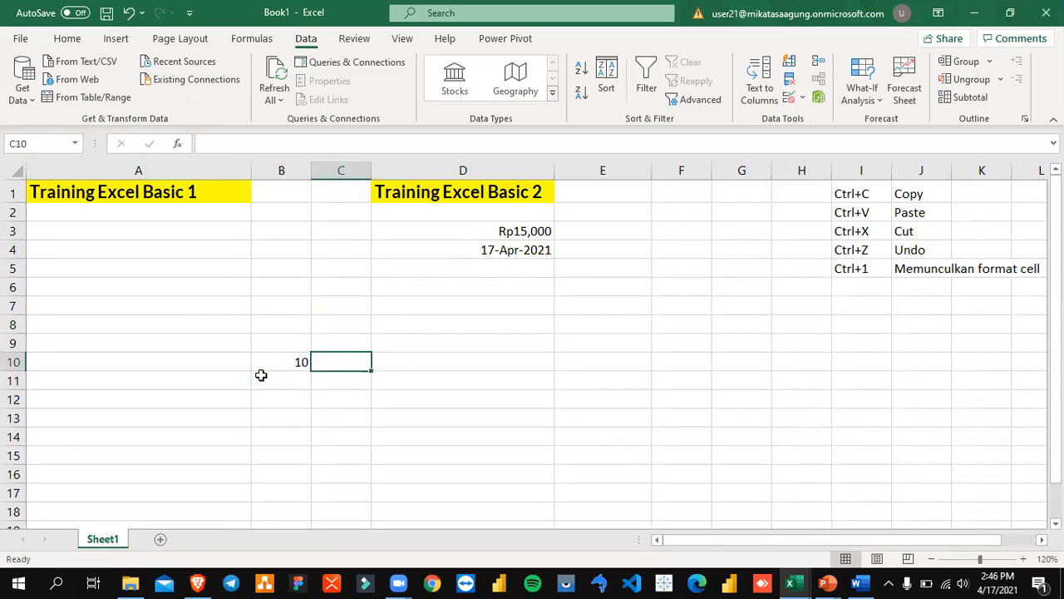
pyautogui.write('30')
pyautogui.press('Return')
pyautogui.press('Up')
pyautogui.press('Right')
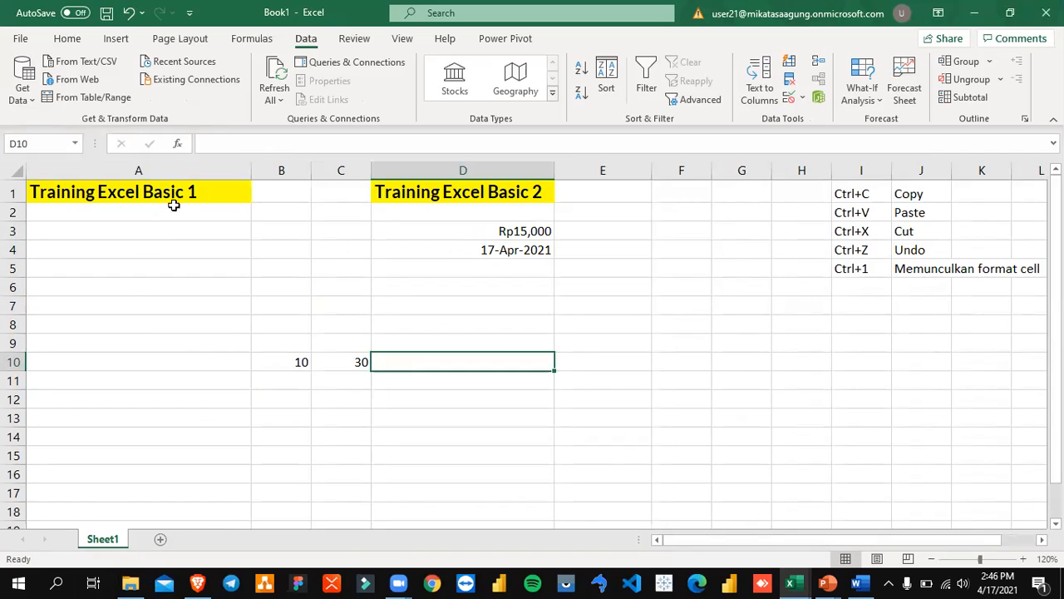
# - Enter the formula =B10+C10 in cell D10 to add the two values beside it
pyautogui.click(215, 143)
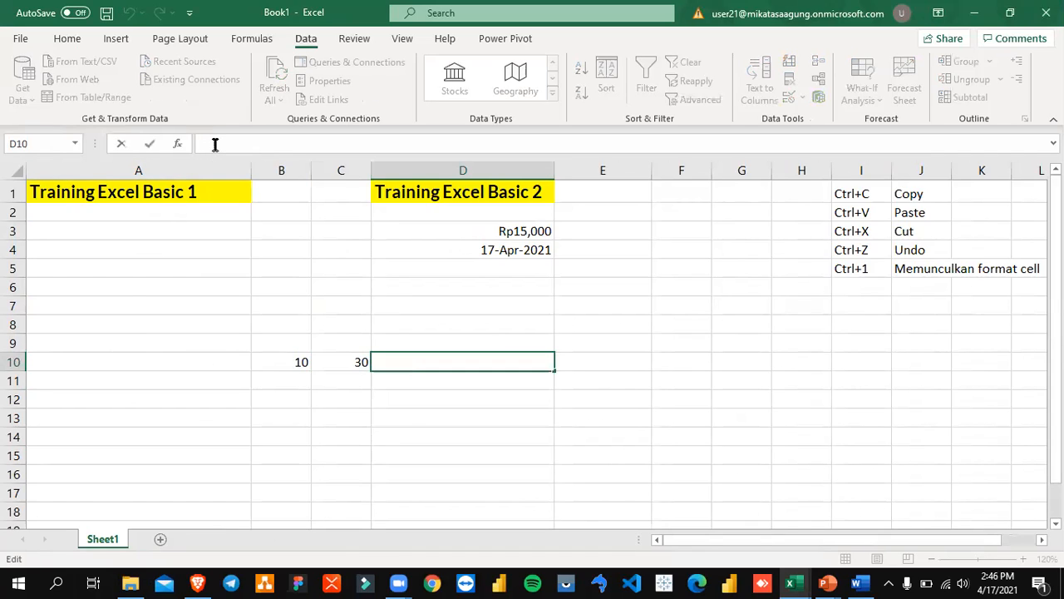
pyautogui.write('=')
pyautogui.click(290, 362)
pyautogui.write('+')
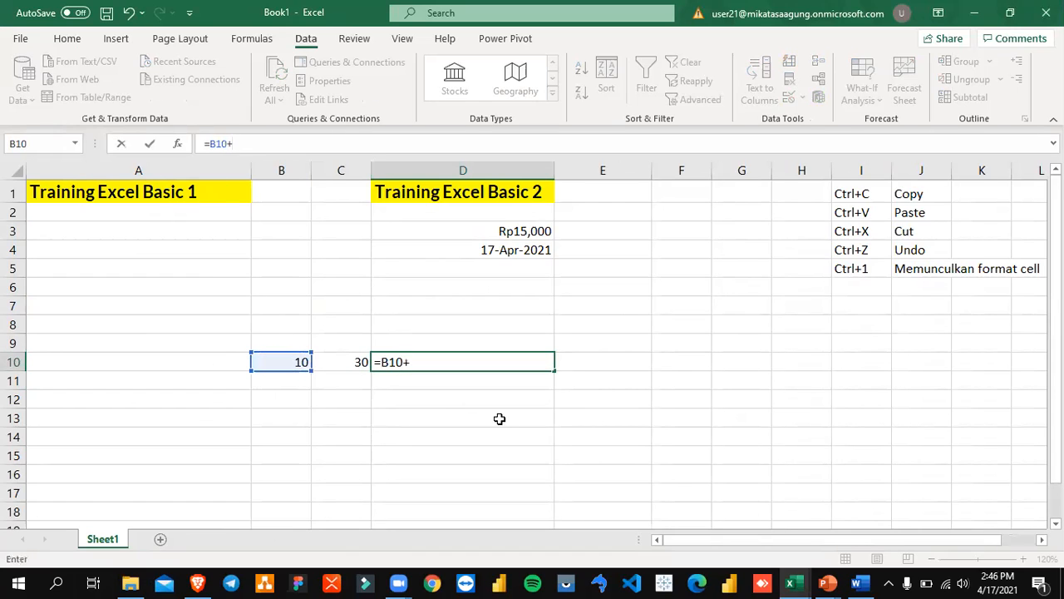
pyautogui.click(355, 363)
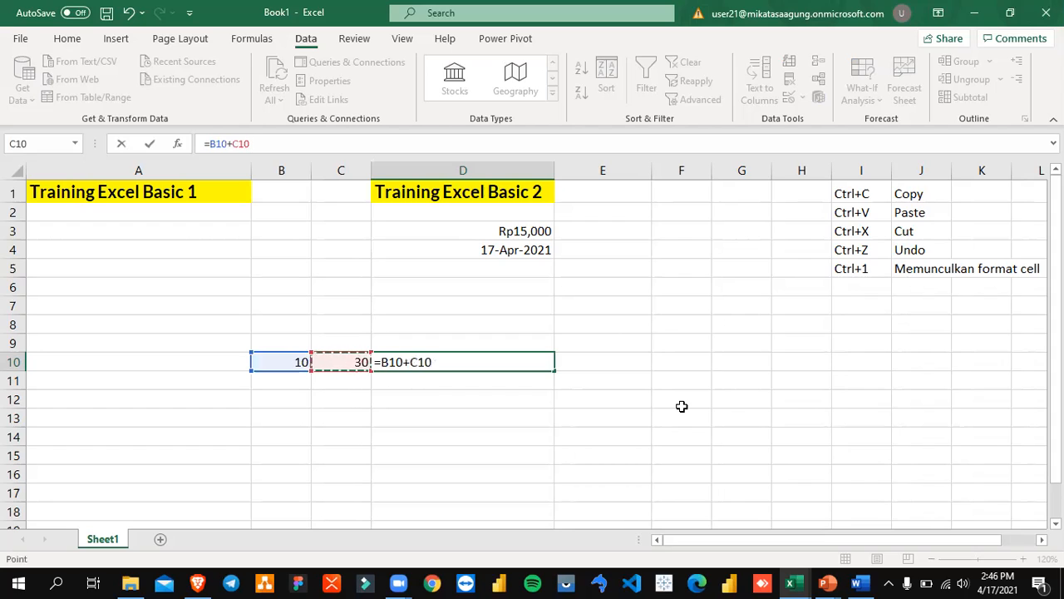
pyautogui.press('Return')
pyautogui.press('Up')
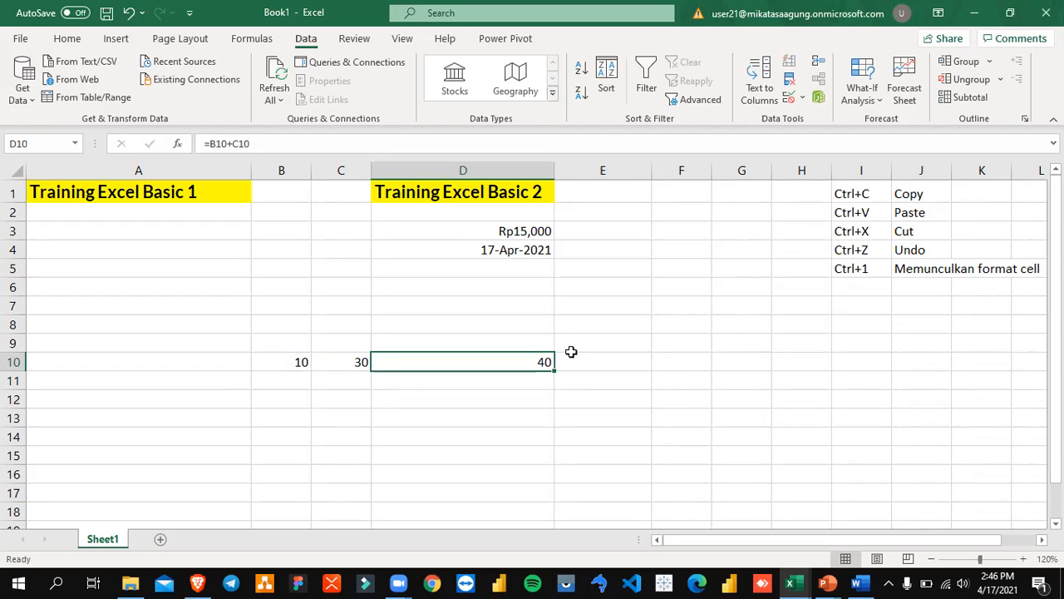
# - Remove the leading equals sign from the formula in cell D10, leaving the entry as B10+C10
pyautogui.moveTo(283, 362); pyautogui.dragTo(553, 364)
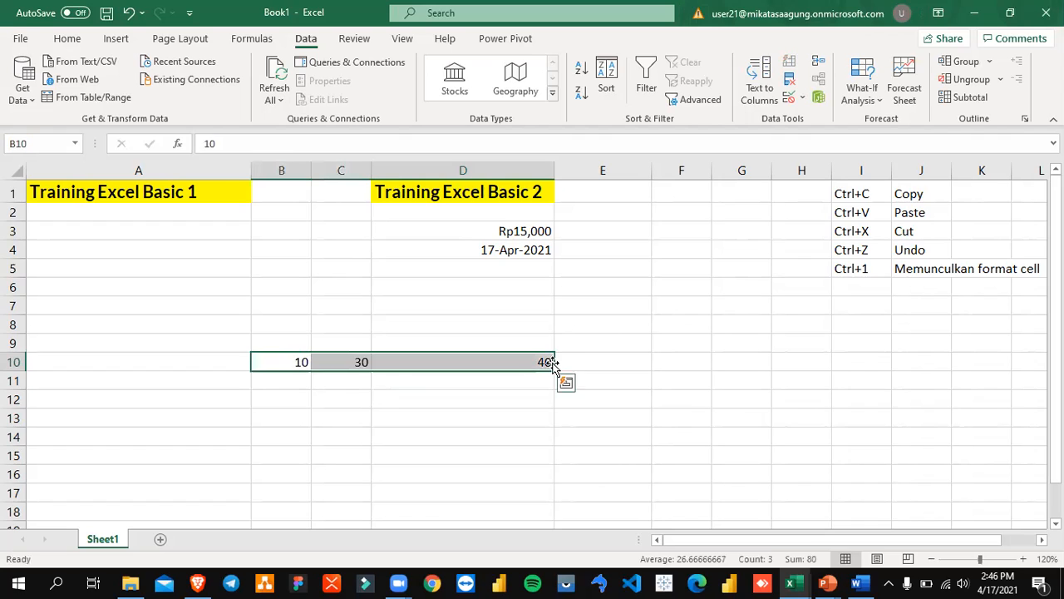
pyautogui.click(480, 364)
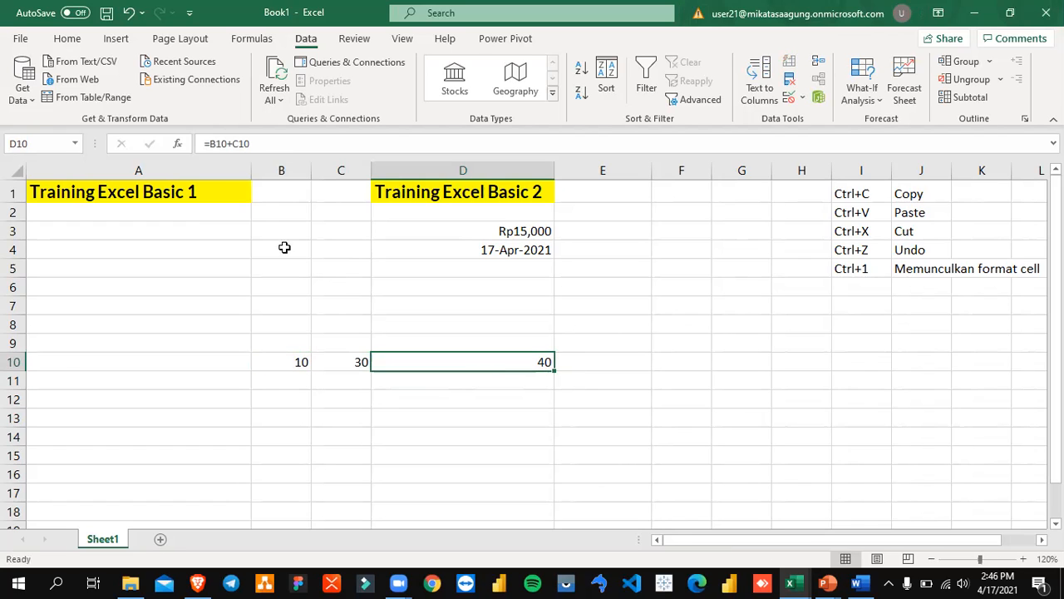
pyautogui.click(207, 150)
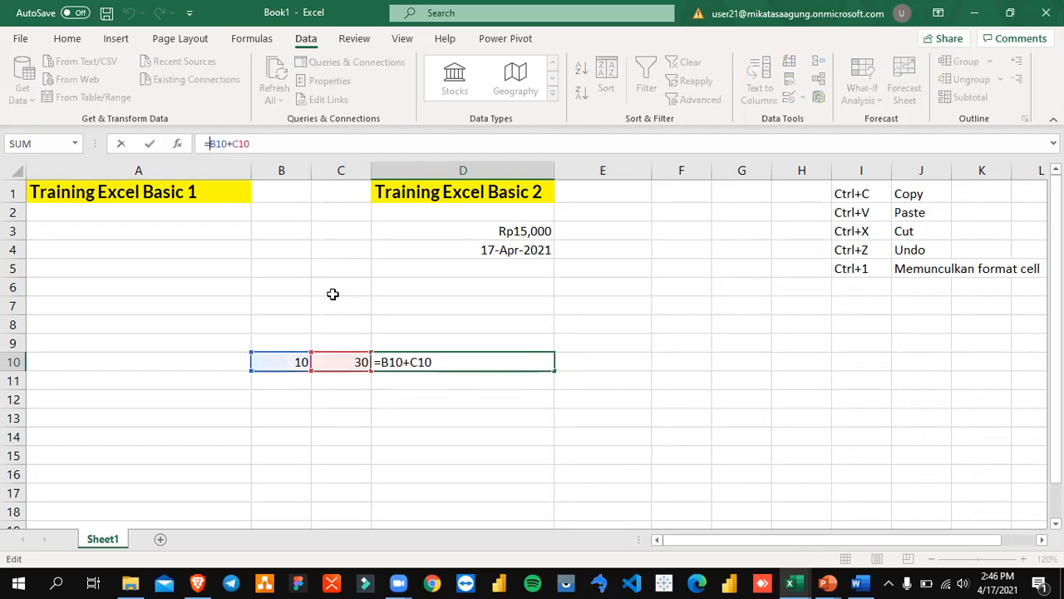
pyautogui.press('BackSpace')
pyautogui.press('Return')
pyautogui.press('Up')
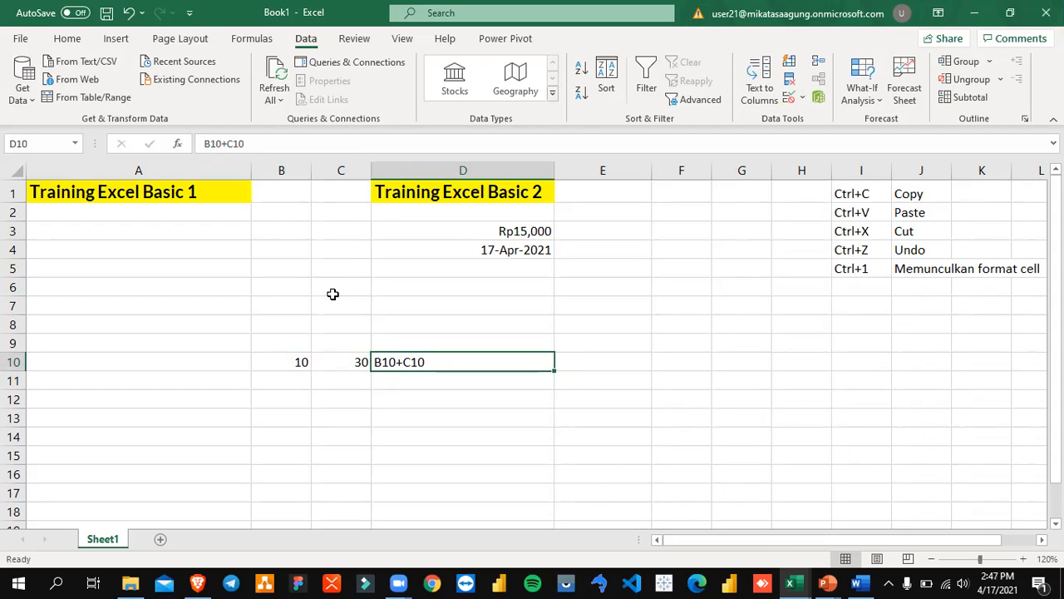
# - Restore the equals sign at the start of cell D10's entry so it reads =B10+C10
pyautogui.press('F2')
pyautogui.press('Home')
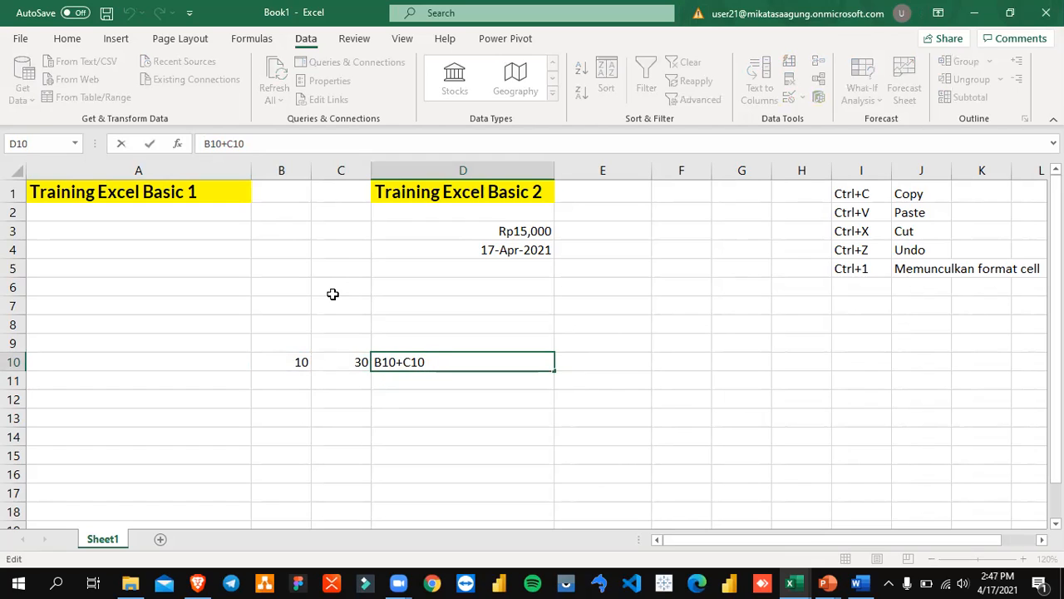
pyautogui.write('=')
pyautogui.press('Return')
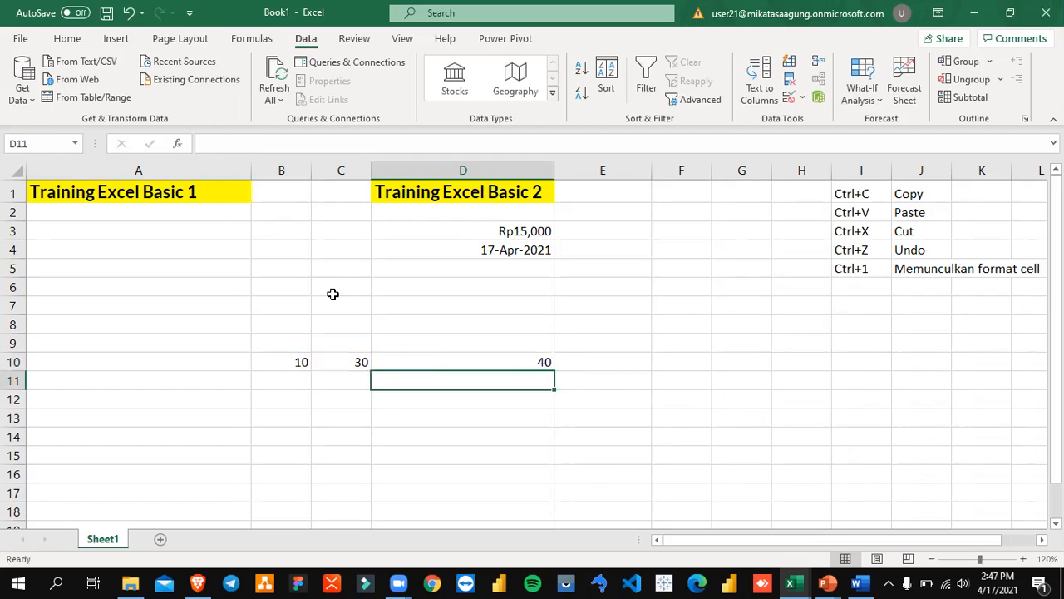
pyautogui.press('Up')
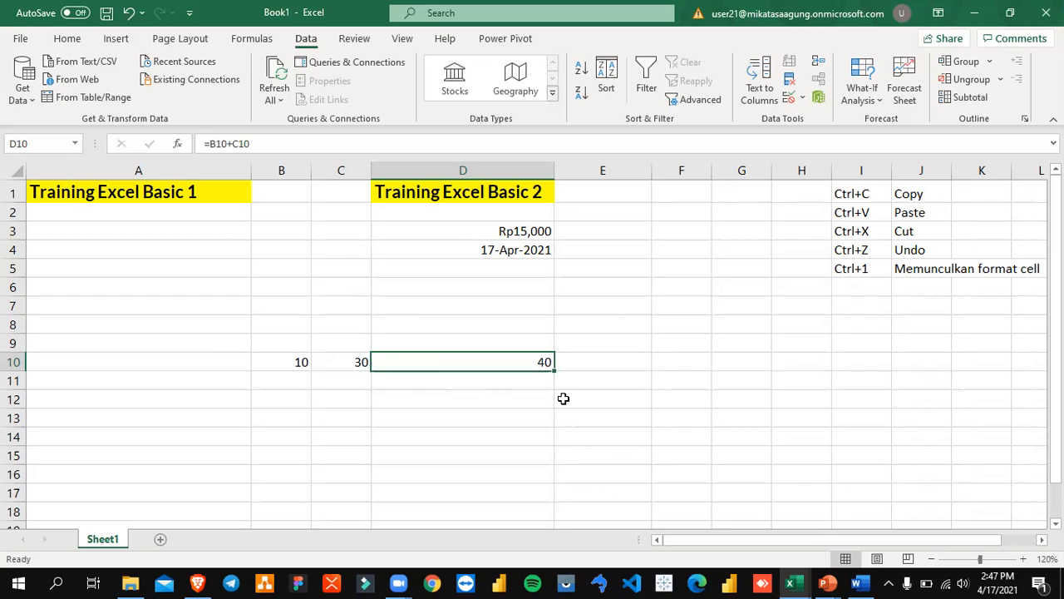
# - Check the number format category of cell D10 in Format Cells and close it without changes
pyautogui.rightClick(524, 364)
pyautogui.click(592, 490)
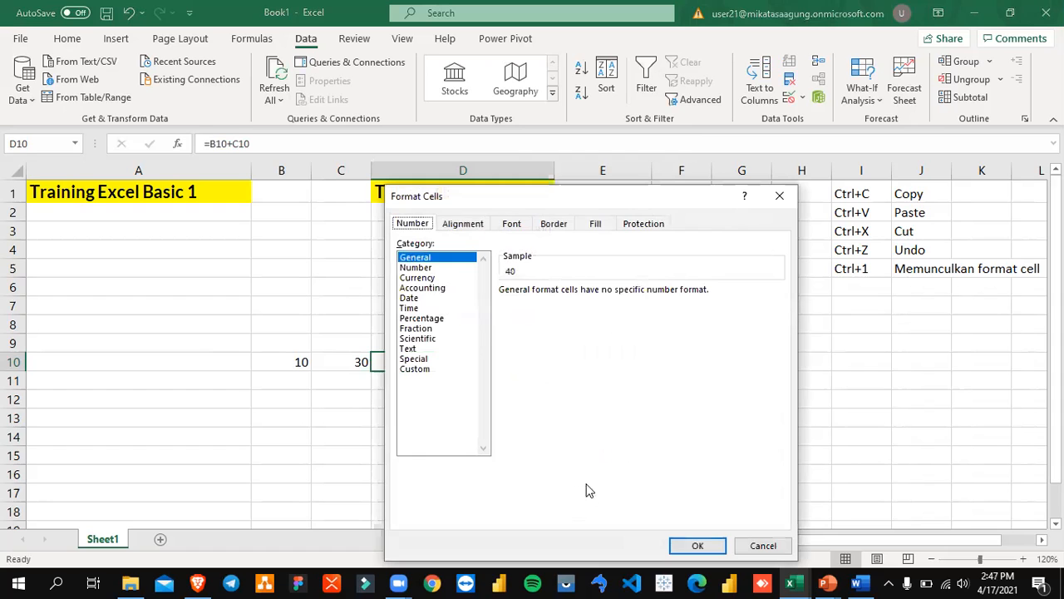
pyautogui.click(763, 546)
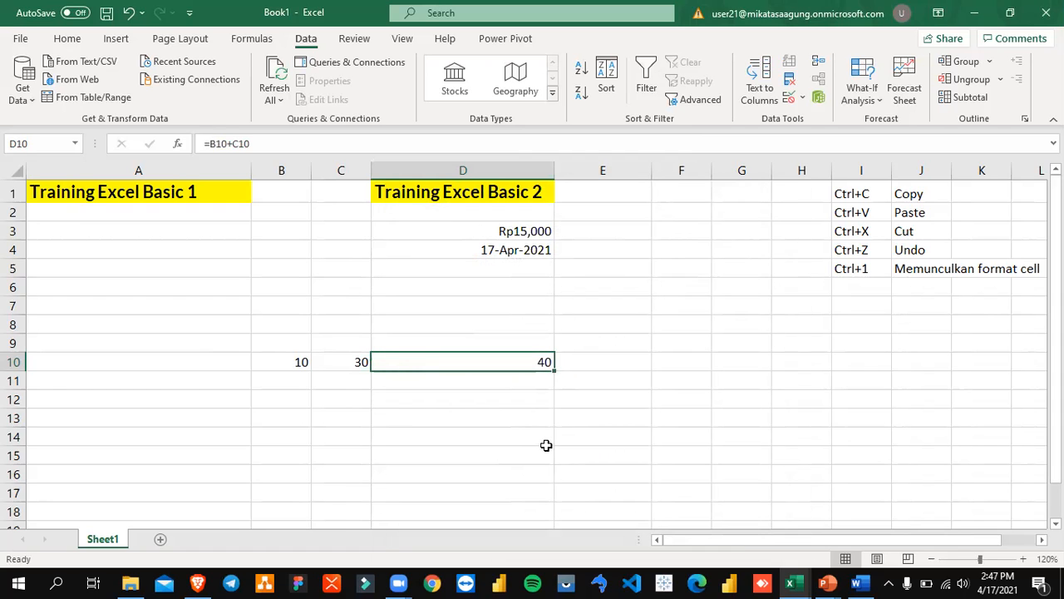
pyautogui.moveTo(545, 446); pyautogui.dragTo(542, 430)
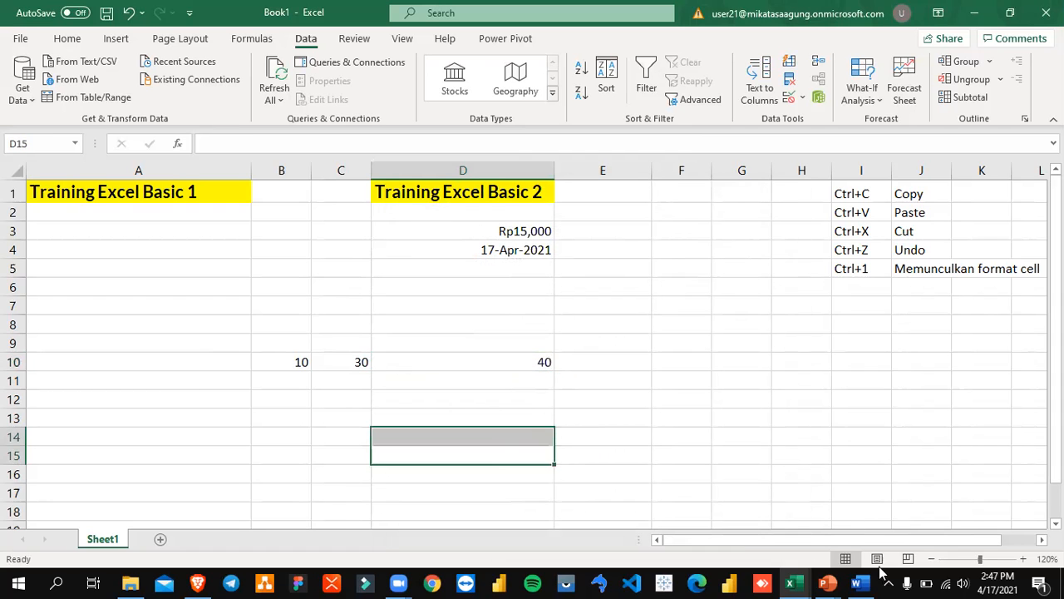
# - Switch to the Word training module and read the section on saving a workbook, "Menyimpan Buku Kerja"
pyautogui.click(860, 582)
pyautogui.scroll(3, 467, 396)
pyautogui.scroll(-6, 467, 396)
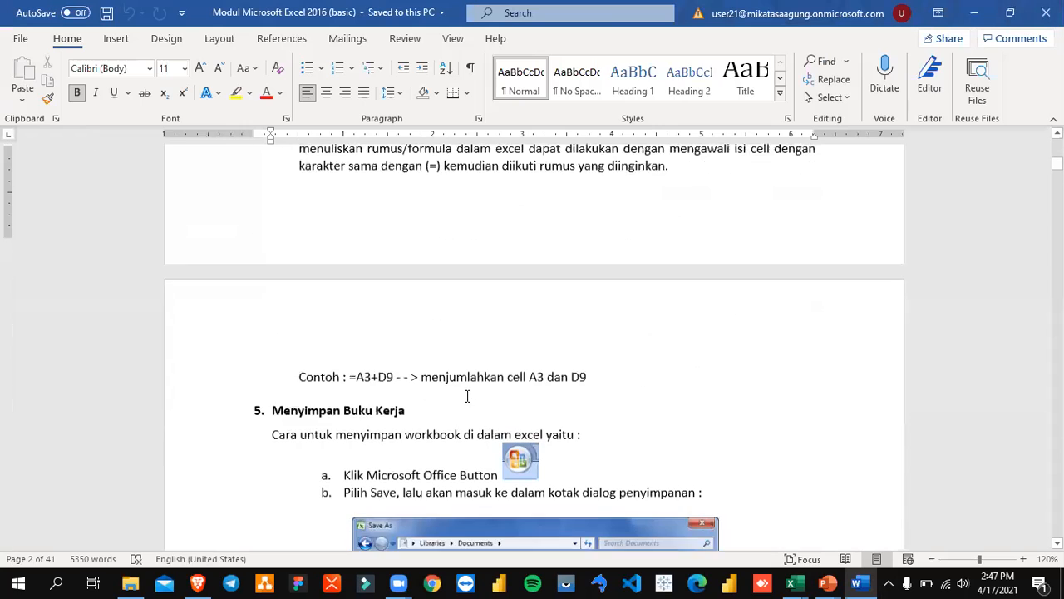
pyautogui.scroll(-3, 467, 396)
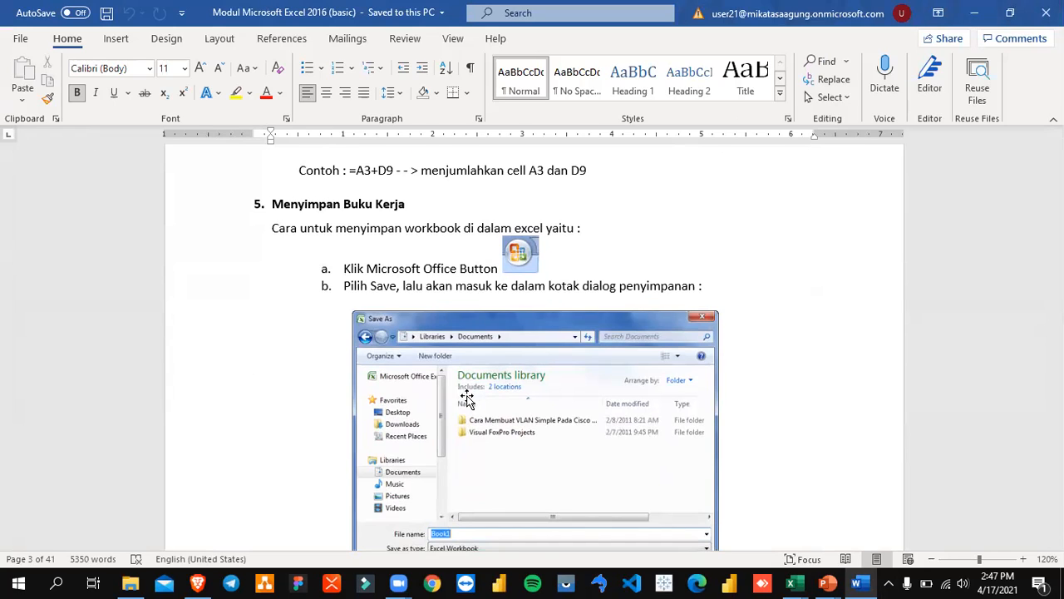
# - Switch back to the Book1 workbook in Excel and save it to the Desktop as "Latihan Excel"
pyautogui.moveTo(791, 583)
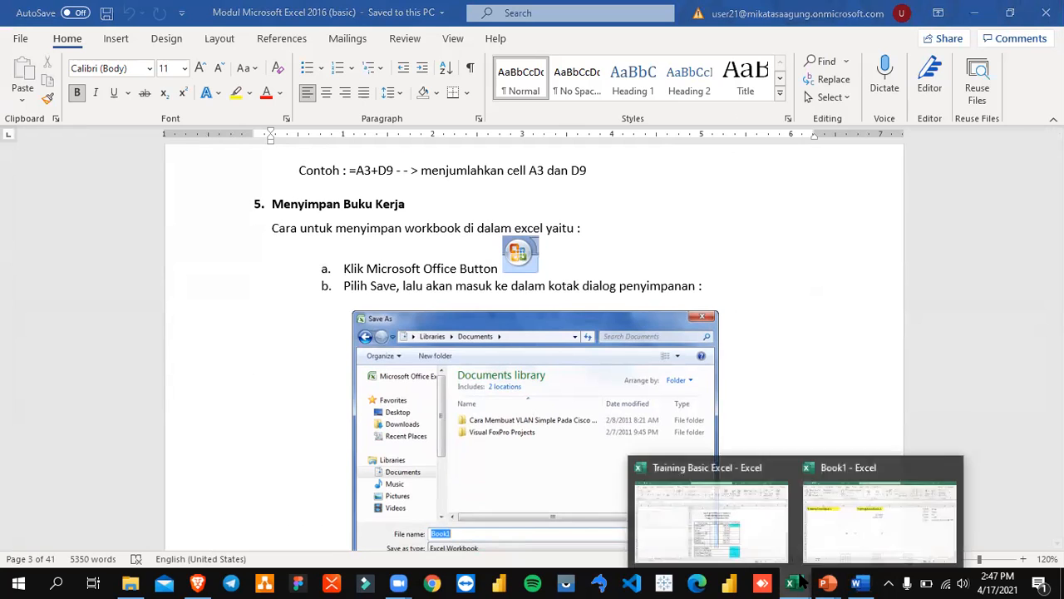
pyautogui.click(865, 517)
pyautogui.click(300, 246)
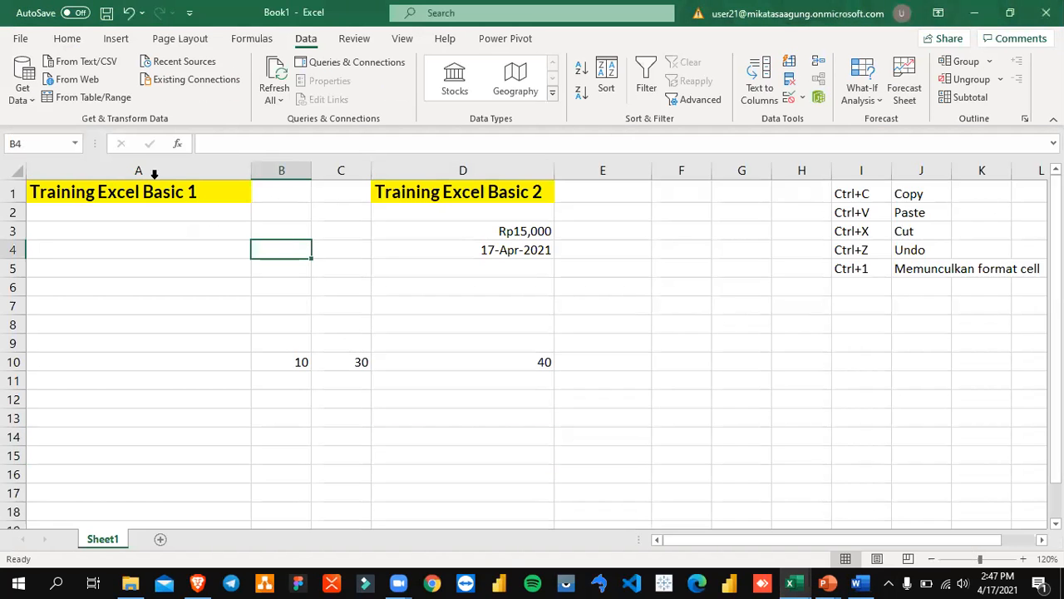
pyautogui.click(20, 40)
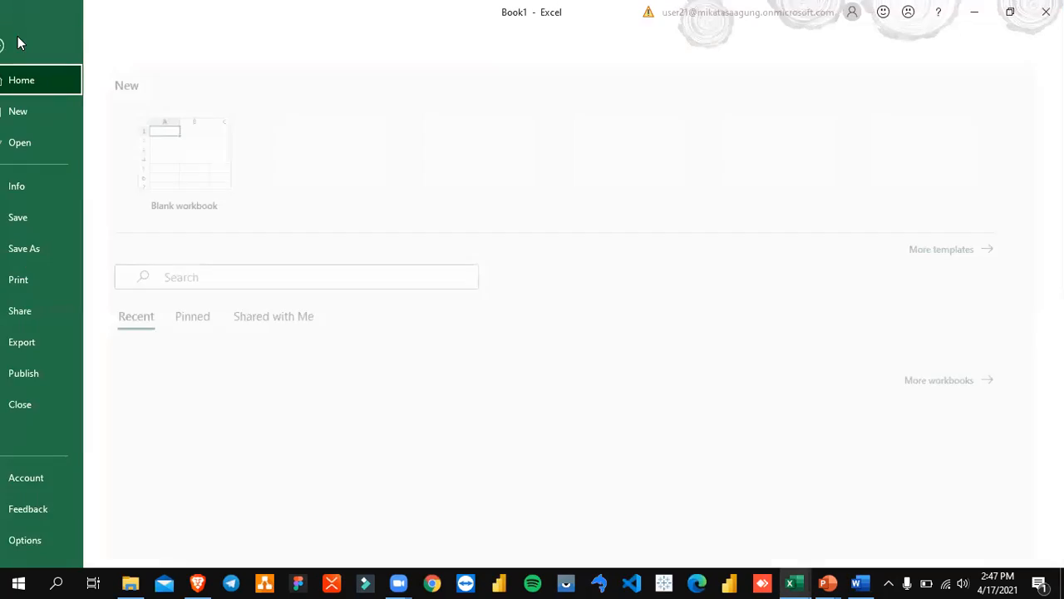
pyautogui.click(58, 218)
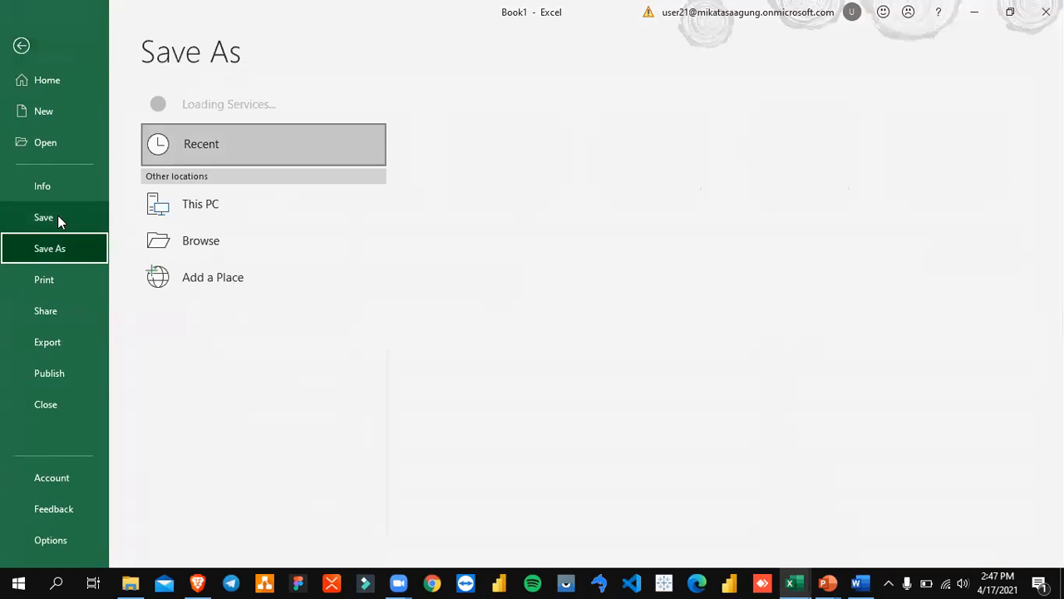
pyautogui.click(232, 240)
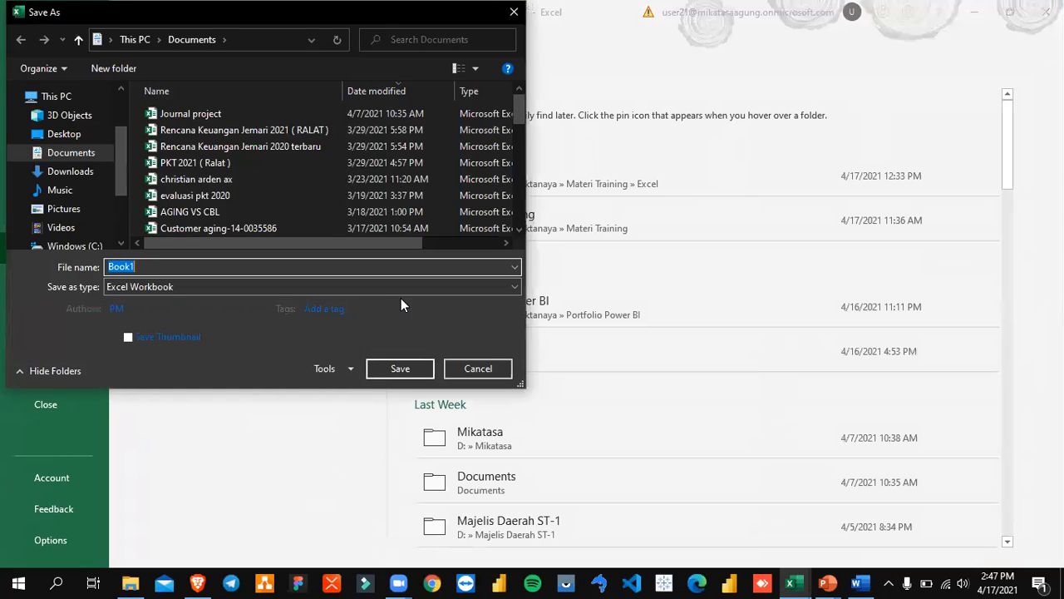
pyautogui.click(74, 133)
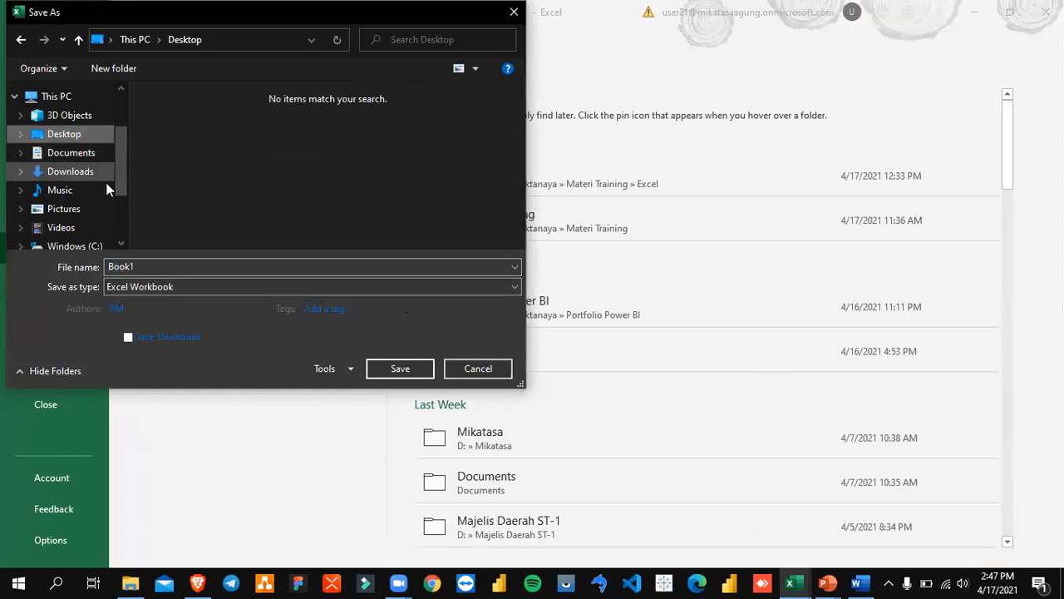
pyautogui.click(171, 267)
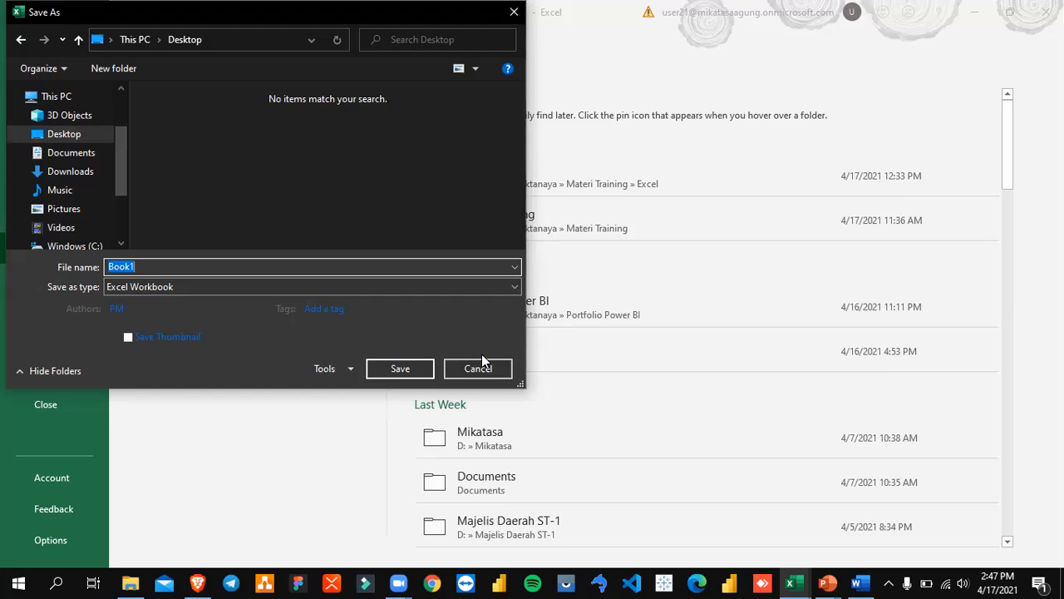
pyautogui.write('Latihan Excel')
pyautogui.press('Return')
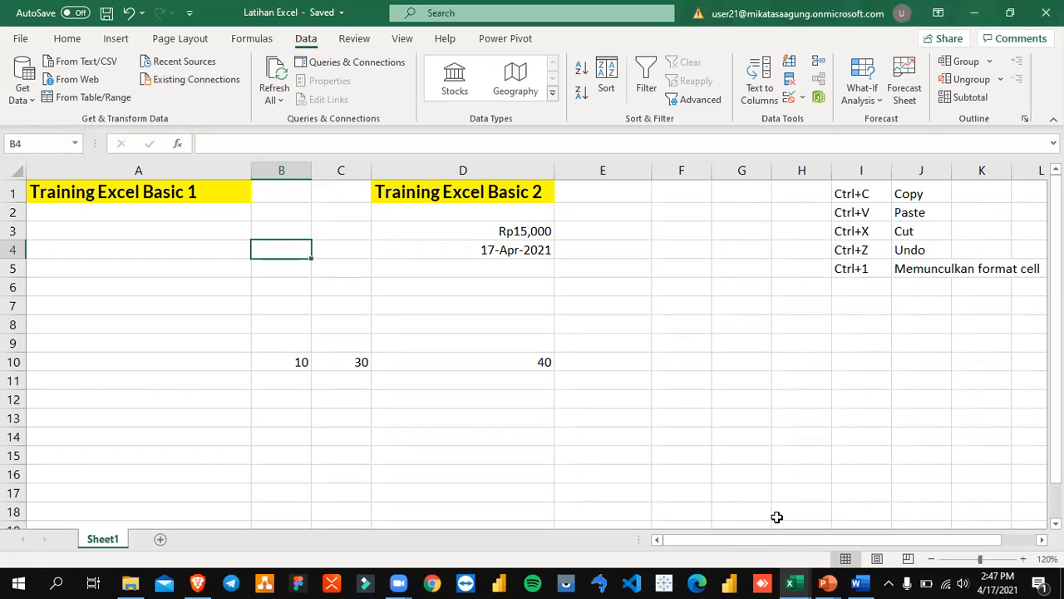
# - Start a Save As to the Desktop under the name "Latihan Excel Basic" and cancel it without saving
pyautogui.click(20, 39)
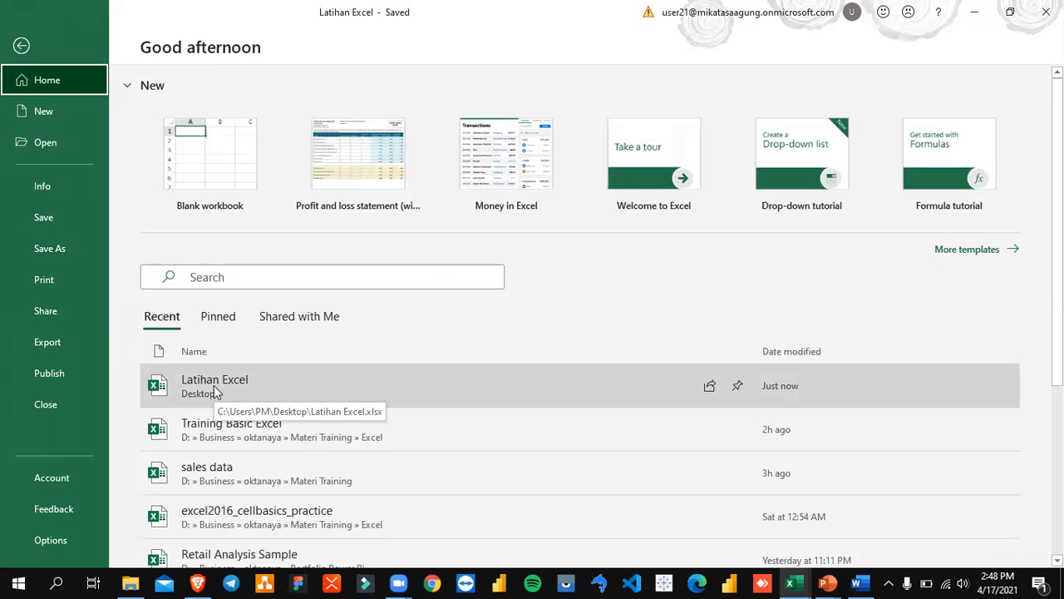
pyautogui.click(42, 247)
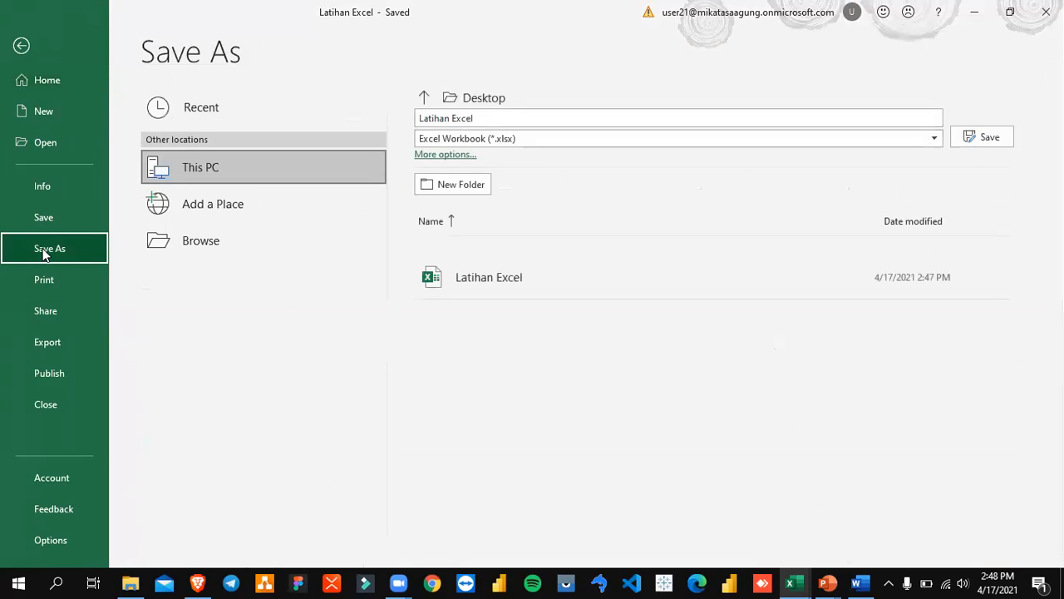
pyautogui.click(257, 246)
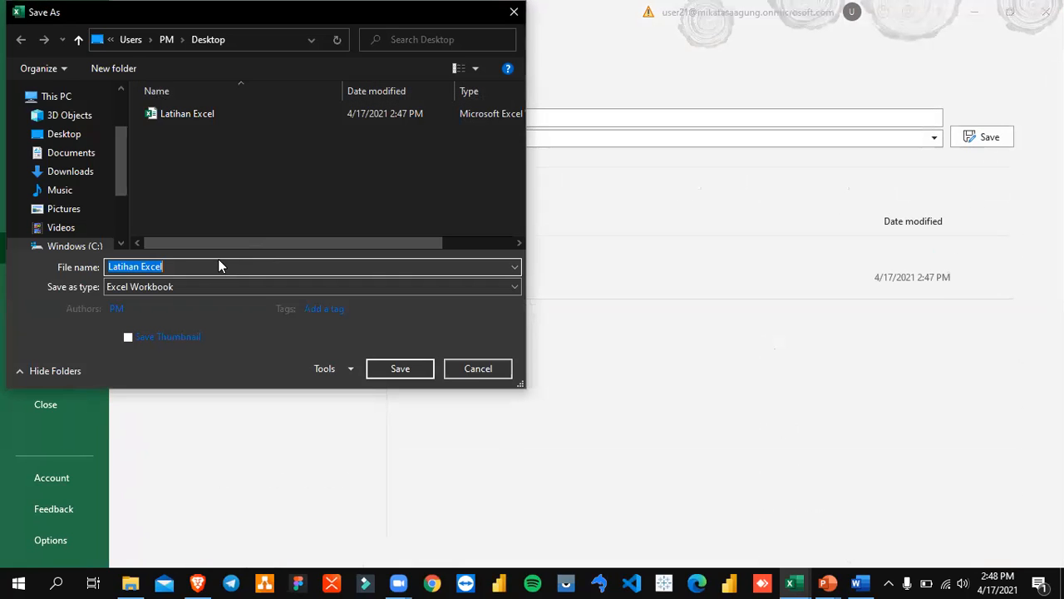
pyautogui.click(218, 266)
pyautogui.write('Bas')
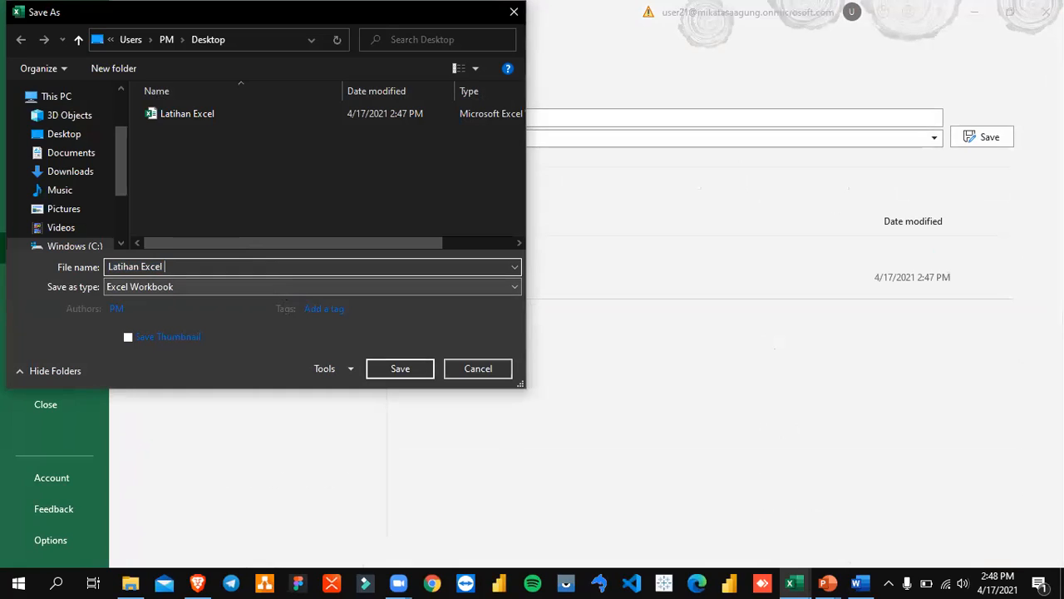
pyautogui.write('ic')
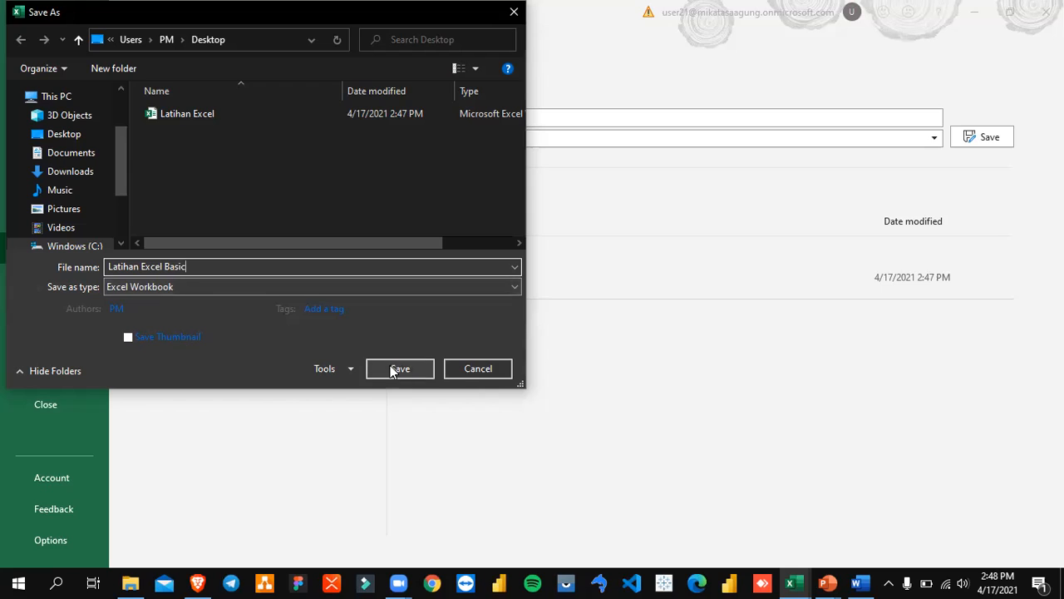
pyautogui.click(489, 368)
pyautogui.press('Escape')
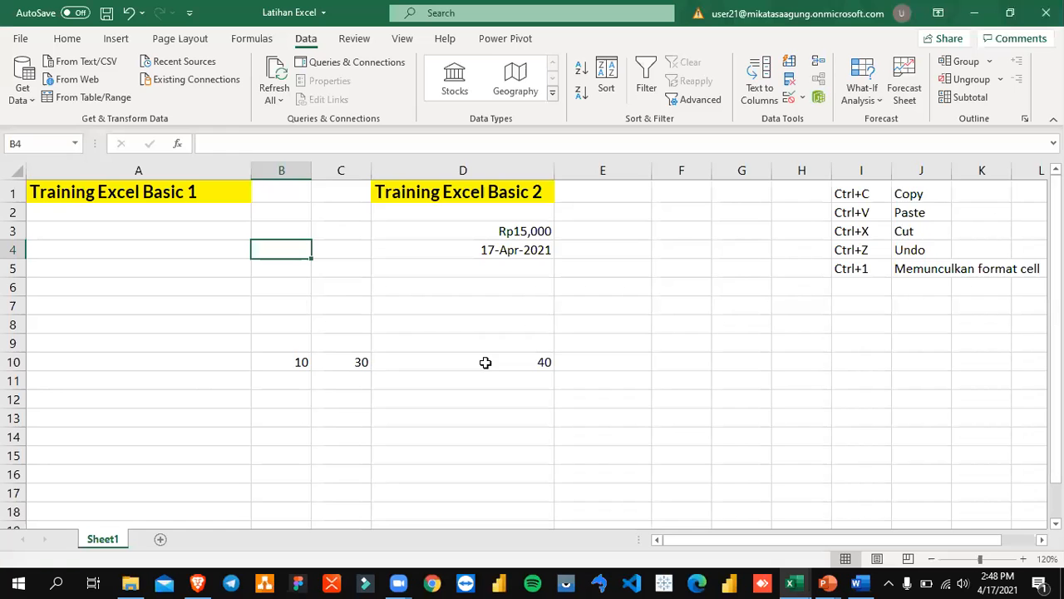
pyautogui.click(335, 304)
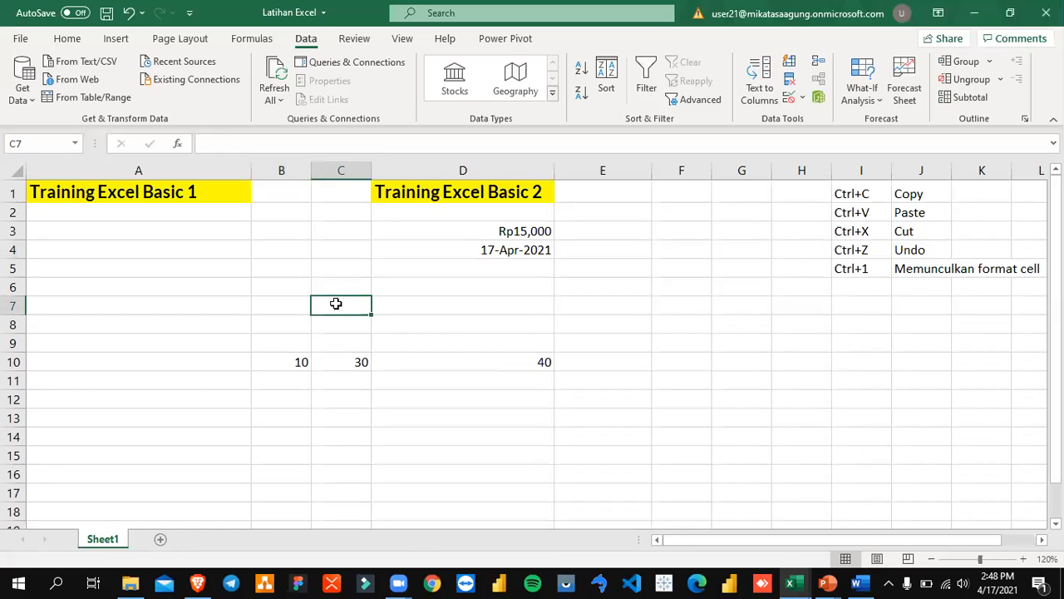
pyautogui.hotkey('alt', 'Tab')
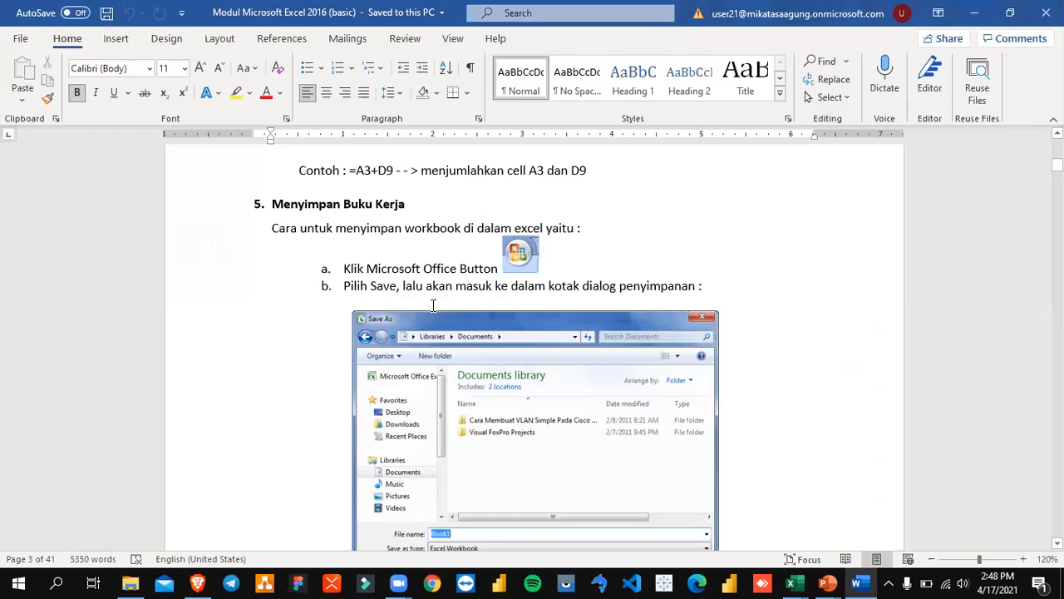
pyautogui.scroll(-5, 432, 304)
pyautogui.hotkey('alt', 'Tab')
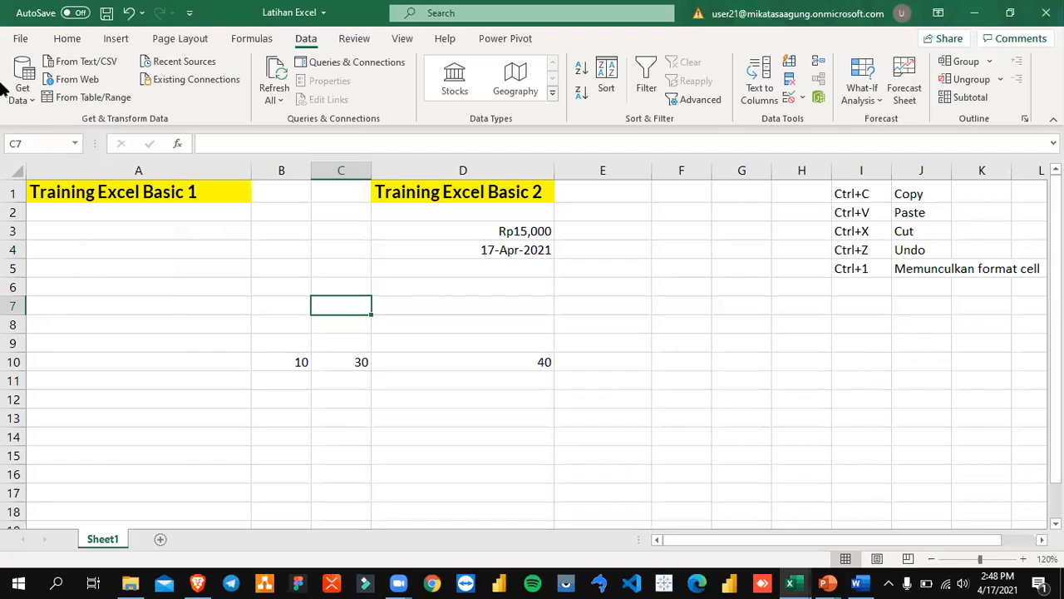
# - Add the shortcut "Ctrl+S" to the shortcut list in cell I6
pyautogui.click(66, 38)
pyautogui.click(871, 292)
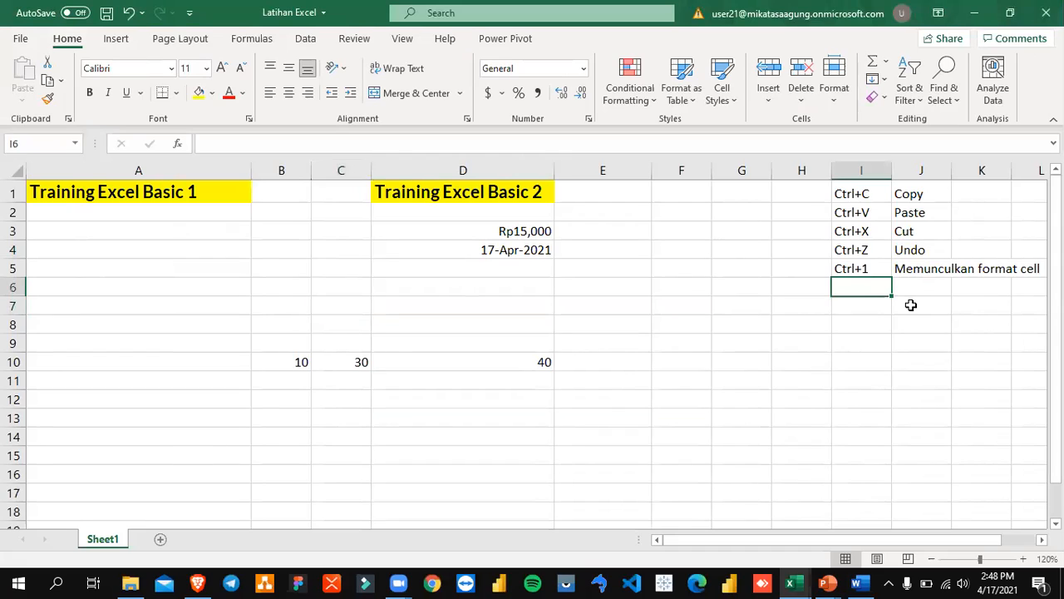
pyautogui.write('Ctrl+S')
pyautogui.press('Return')
# - Enter the description "Simpan data" for the Ctrl+S shortcut in cell J6 and save the workbook
pyautogui.press('Up')
pyautogui.press('Right')
pyautogui.write('Ssimp')
pyautogui.press('BackSpace')
pyautogui.press('BackSpace')
pyautogui.press('BackSpace')
pyautogui.press('BackSpace')
pyautogui.write('impan dat')
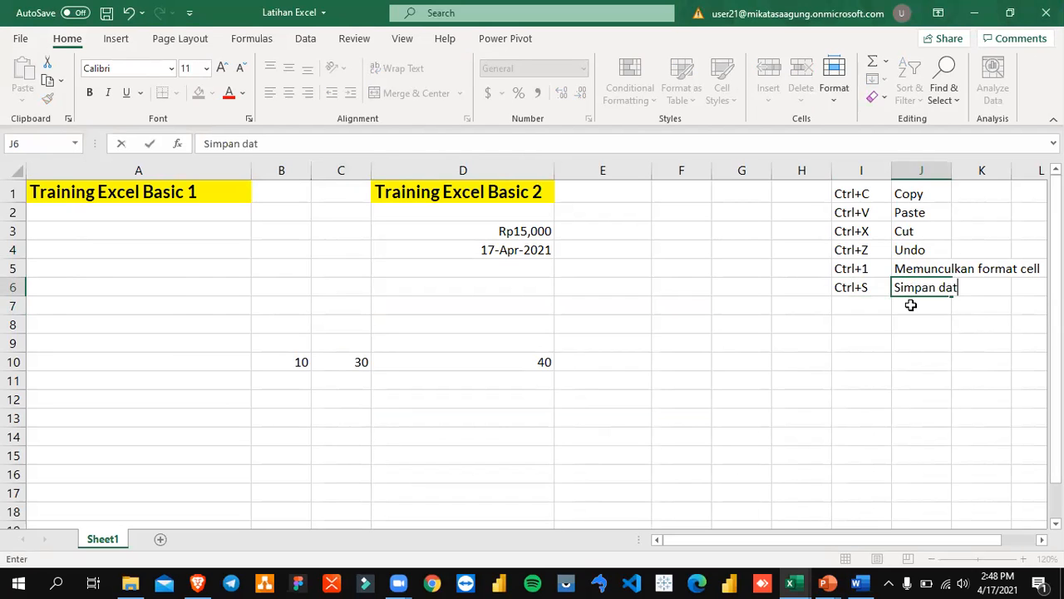
pyautogui.write('a')
pyautogui.press('Return')
pyautogui.press('Up')
pyautogui.press('Left')
pyautogui.hotkey('ctrl', 's')
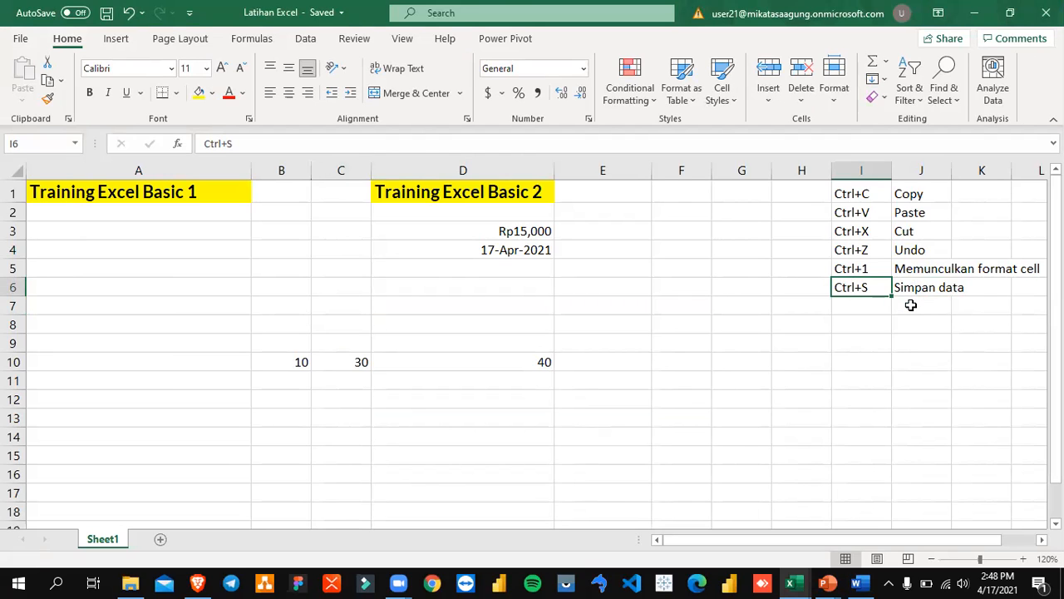
# - Check the section "Mengakhiri Microsoft Excel 2016" in the Word training module and return to the Latihan Excel workbook
pyautogui.hotkey('alt', 'Tab')
pyautogui.scroll(-5, 790, 392)
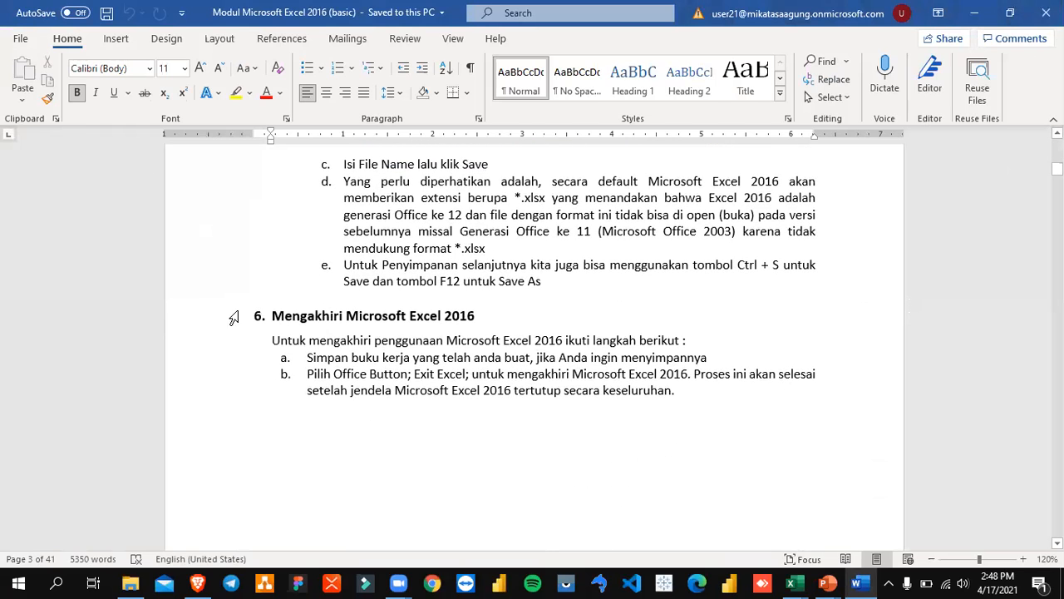
pyautogui.hotkey('alt', 'Tab')
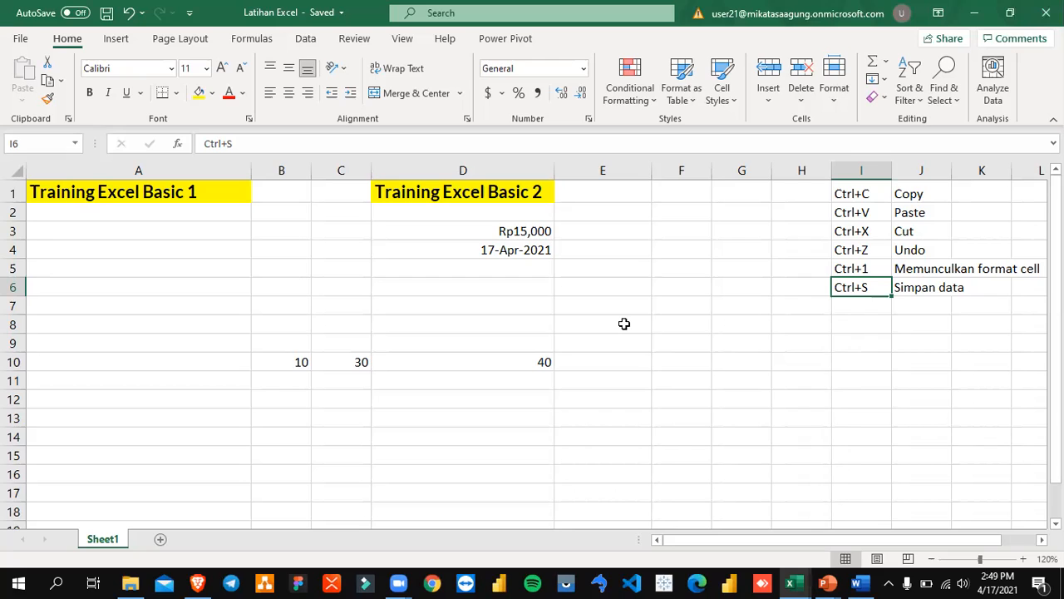
# - Add the shortcut "Alt+F4" in cell I7 with the description "Menutup file" in J7, and save the workbook
pyautogui.click(867, 304)
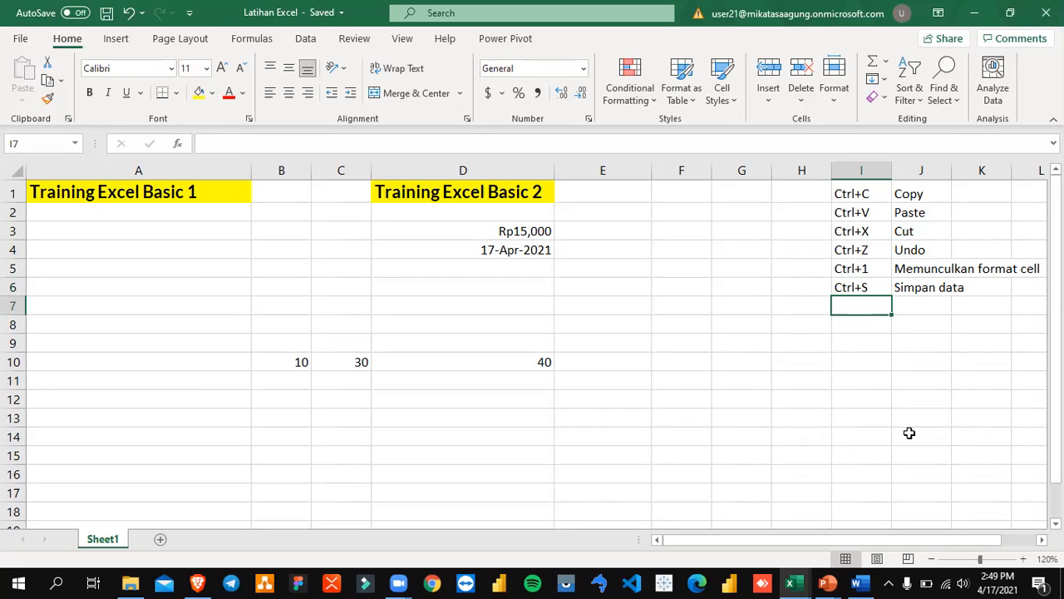
pyautogui.write('Alt+F4')
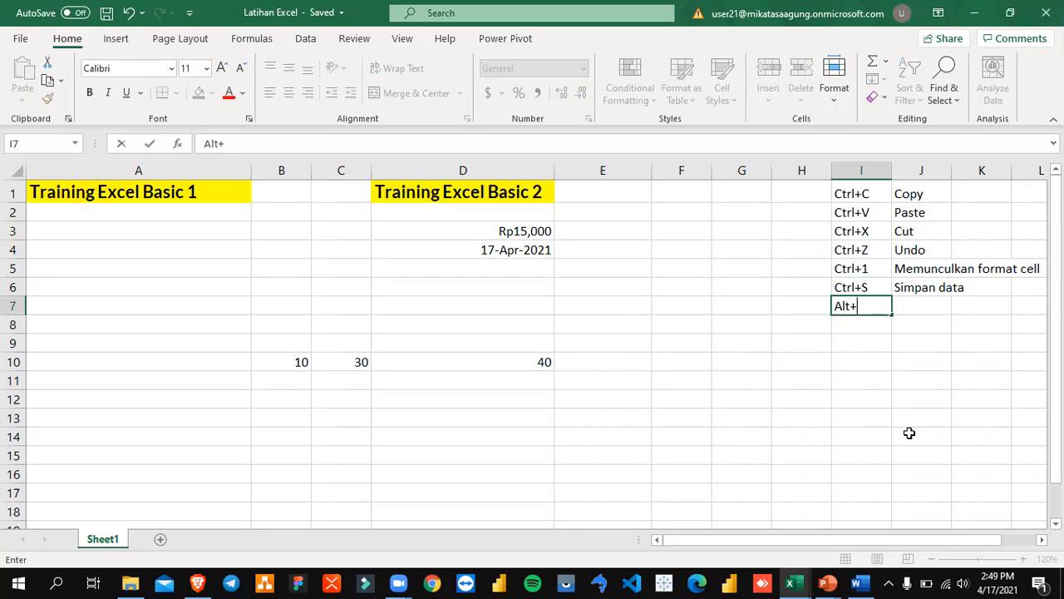
pyautogui.press('Return')
pyautogui.press('Up')
pyautogui.press('Right')
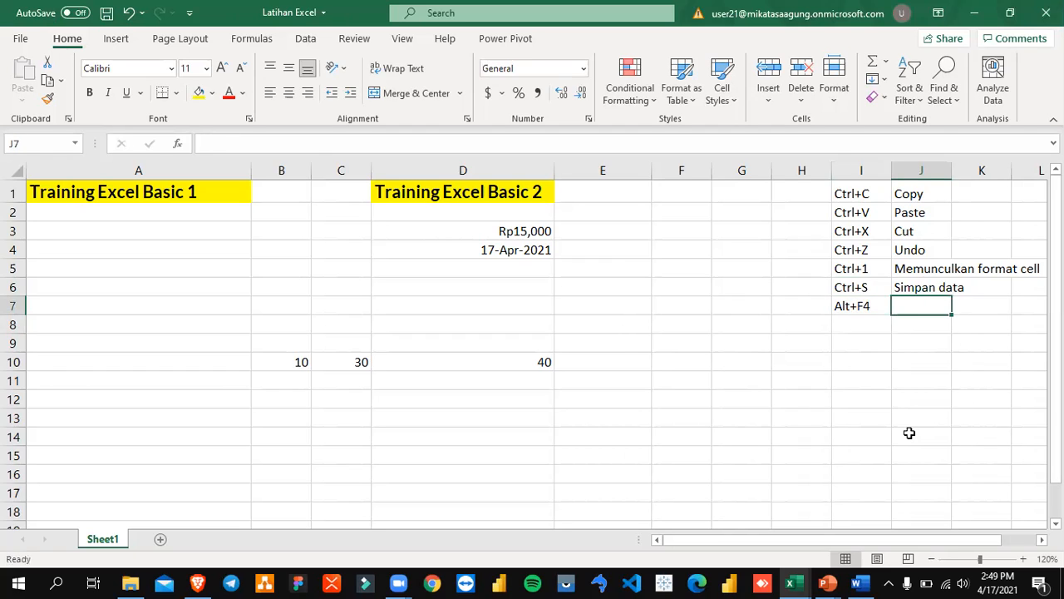
pyautogui.write('Menutup file')
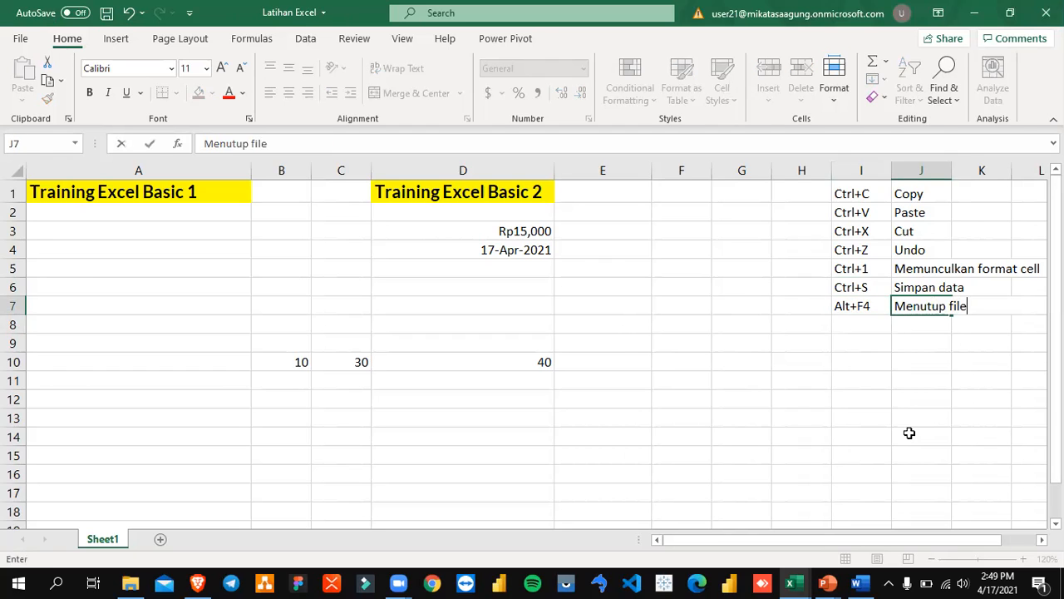
pyautogui.press('Return')
pyautogui.press('Up')
pyautogui.hotkey('ctrl', 's')
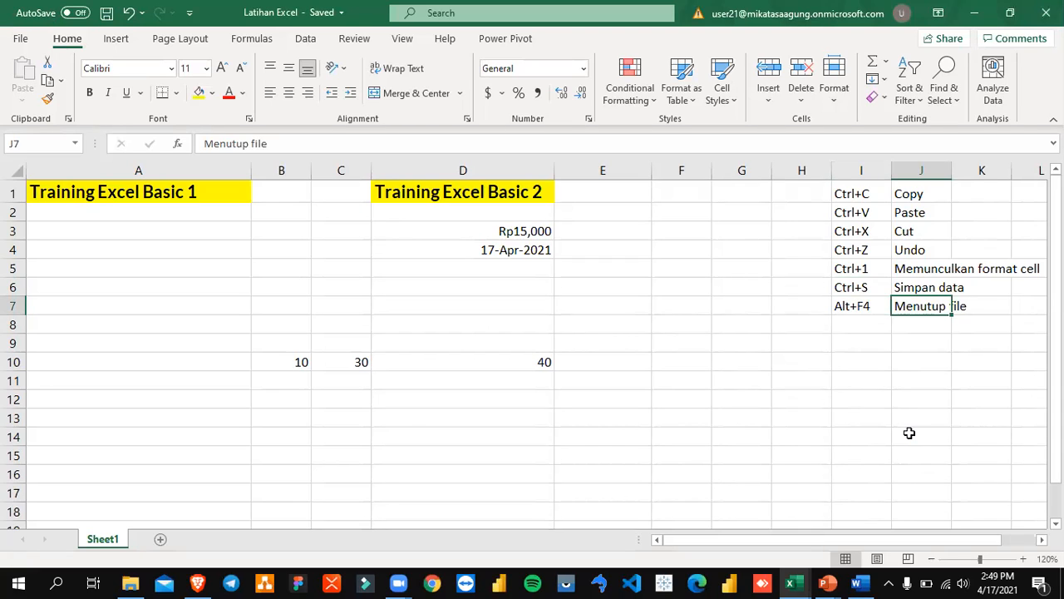
# - Insert blank cells at I1:J7 with the existing cells shifted down, and undo the insertion
pyautogui.moveTo(864, 189); pyautogui.dragTo(921, 299)
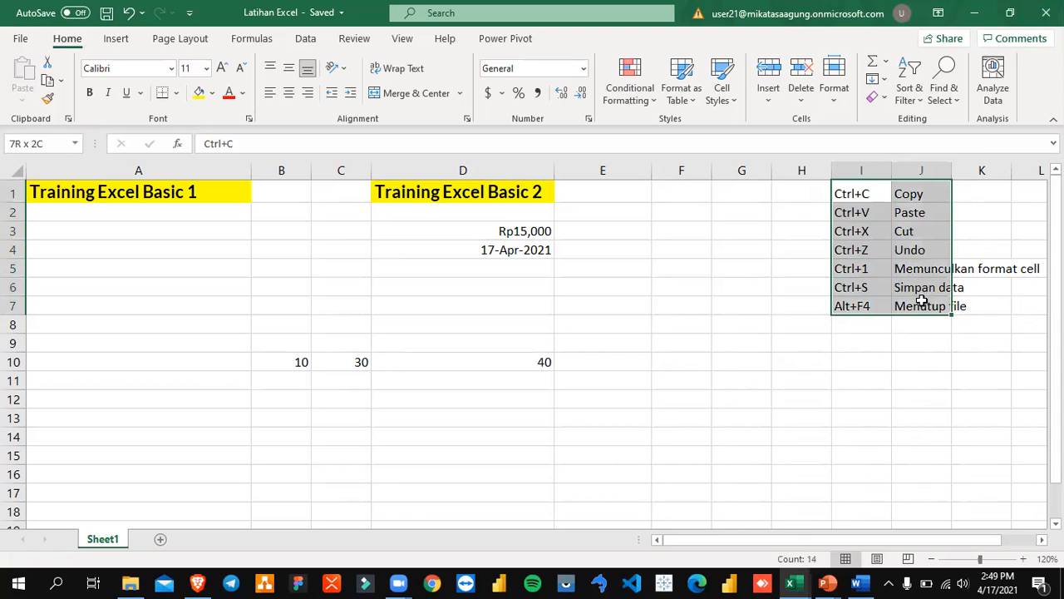
pyautogui.doubleClick(863, 193)
pyautogui.click(870, 416)
pyautogui.moveTo(860, 191); pyautogui.dragTo(921, 306)
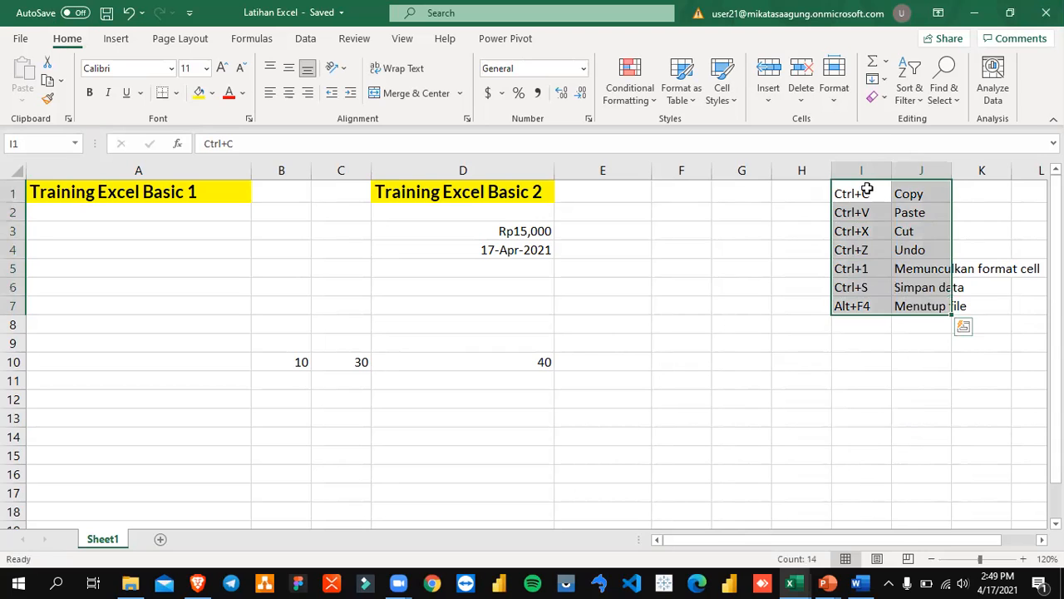
pyautogui.rightClick(870, 189)
pyautogui.click(936, 260)
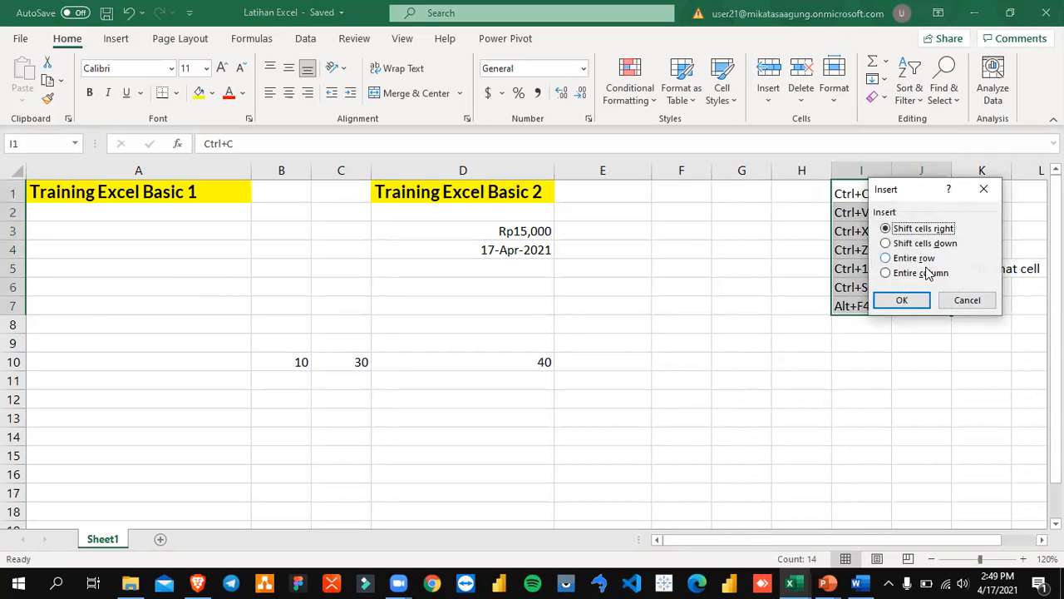
pyautogui.click(931, 243)
pyautogui.click(902, 301)
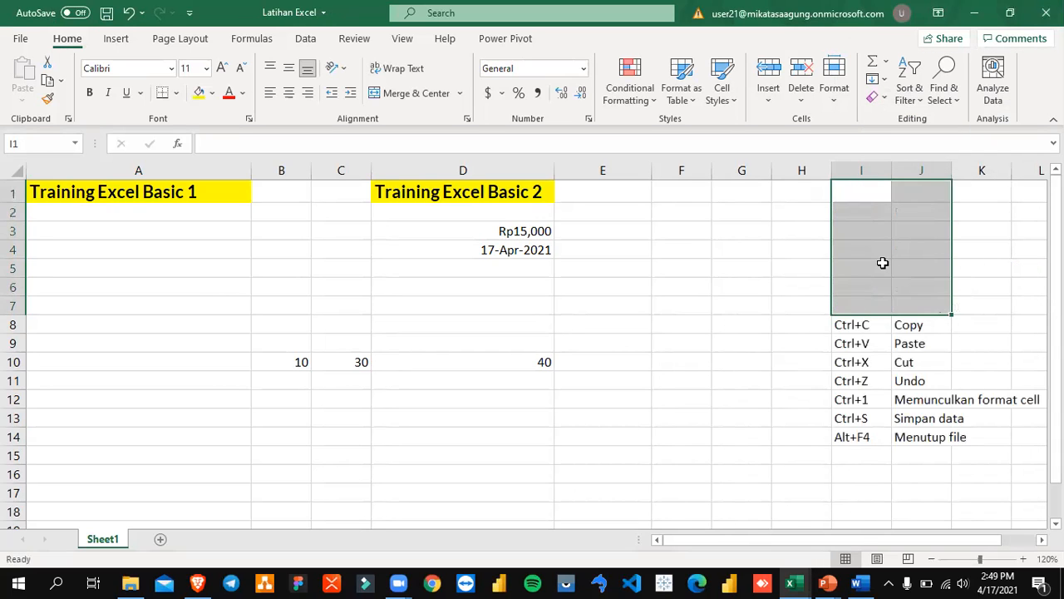
pyautogui.hotkey('ctrl', 'z')
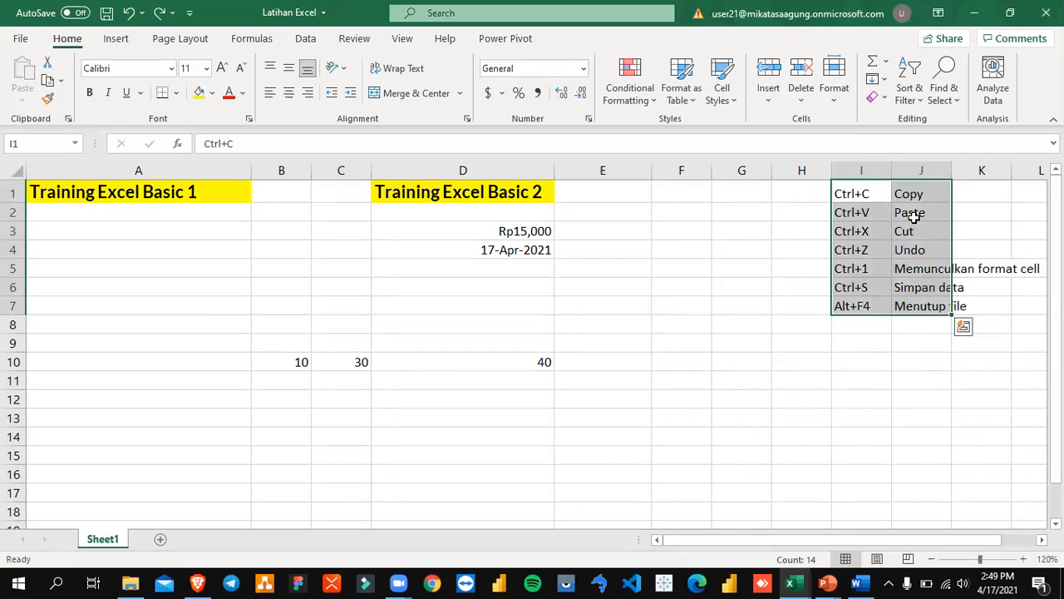
# - Insert one blank cell at I1 and one at J1, shifting the shortcut list down by one row
pyautogui.click(869, 191)
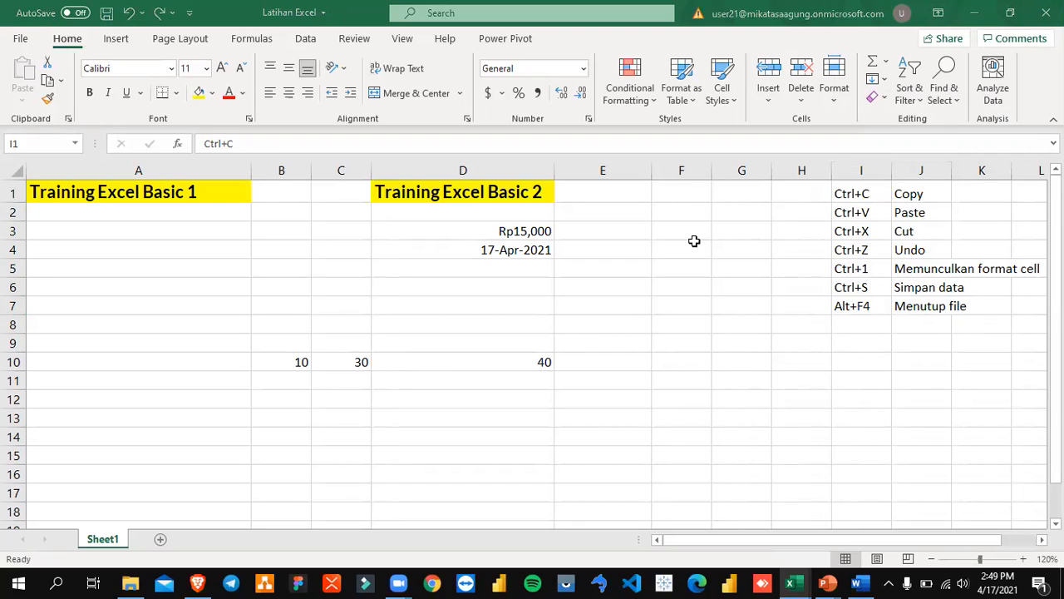
pyautogui.doubleClick(862, 192)
pyautogui.moveTo(862, 193)
pyautogui.mouseDown()
pyautogui.moveTo(913, 202)
pyautogui.moveTo(906, 316)
pyautogui.moveTo(862, 192)
pyautogui.mouseUp()
pyautogui.click(884, 287)
pyautogui.rightClick(865, 193)
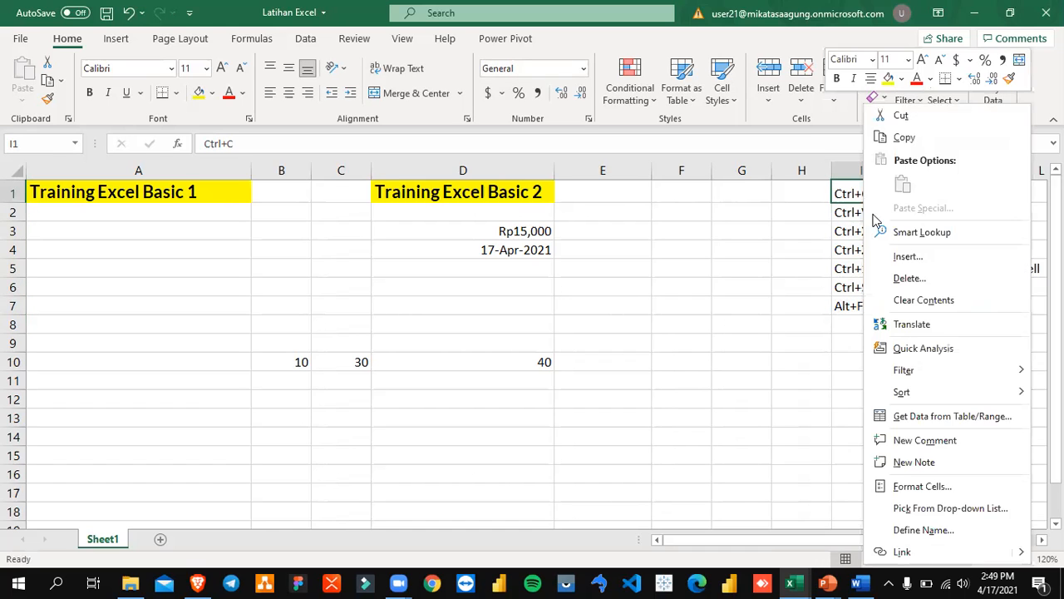
pyautogui.click(907, 256)
pyautogui.click(881, 294)
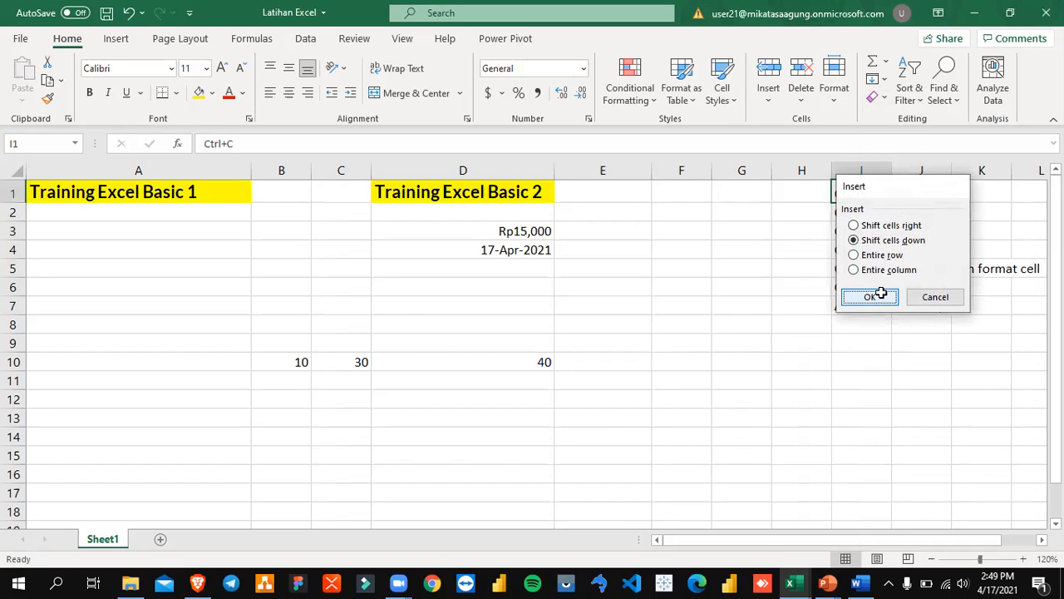
pyautogui.rightClick(918, 196)
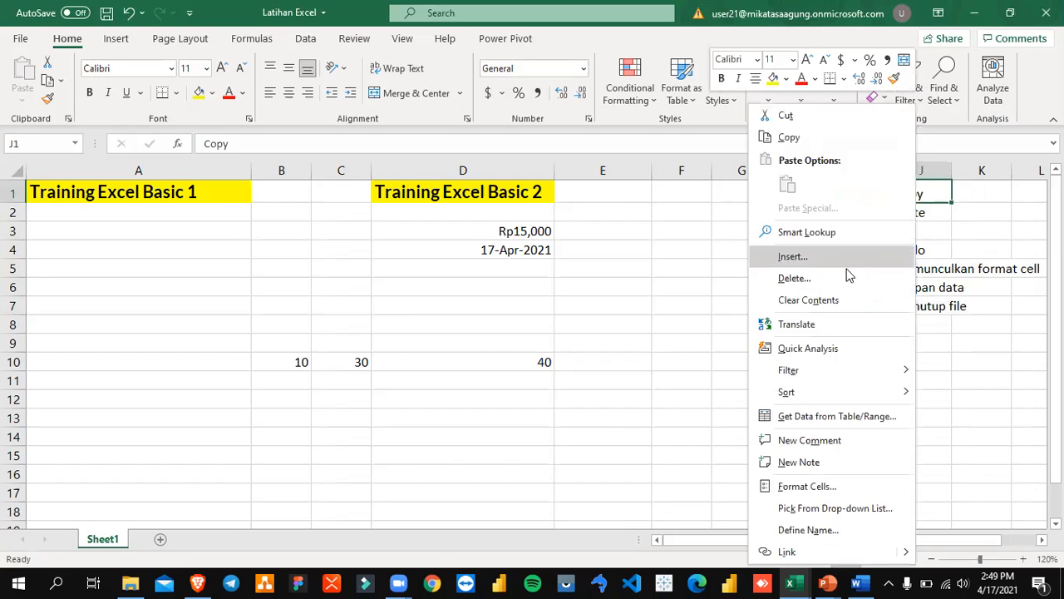
pyautogui.click(854, 256)
pyautogui.click(827, 299)
pyautogui.moveTo(903, 288); pyautogui.dragTo(866, 281)
# - Enter the heading "Hotkey" in cell I1 above the shortcut list and make it bold
pyautogui.click(856, 198)
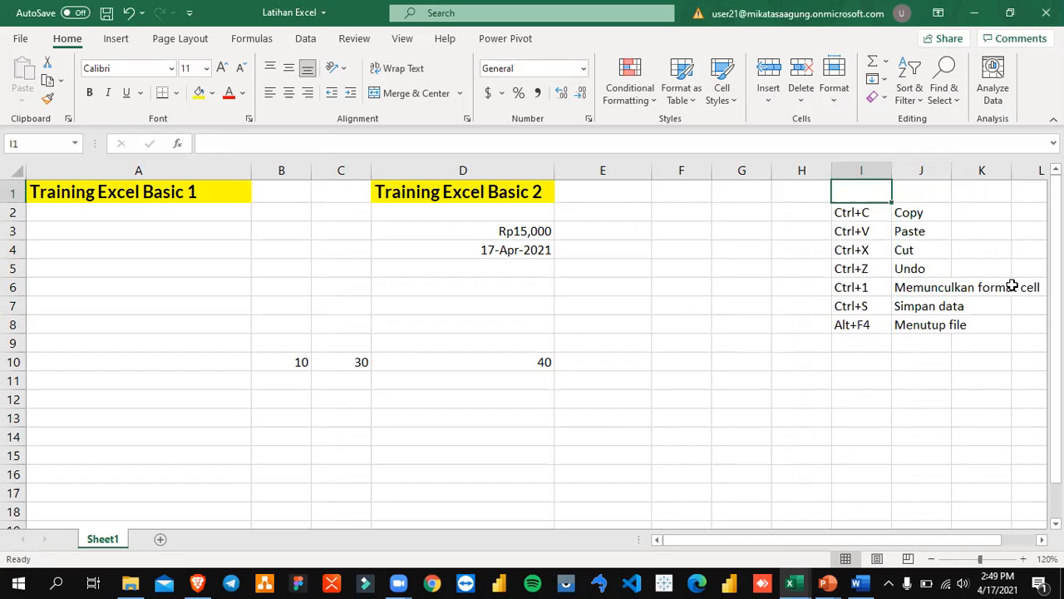
pyautogui.write('Hotkey')
pyautogui.press('Return')
pyautogui.press('Up')
pyautogui.hotkey('ctrl', 'b')
pyautogui.press('Right')
pyautogui.press('Left')
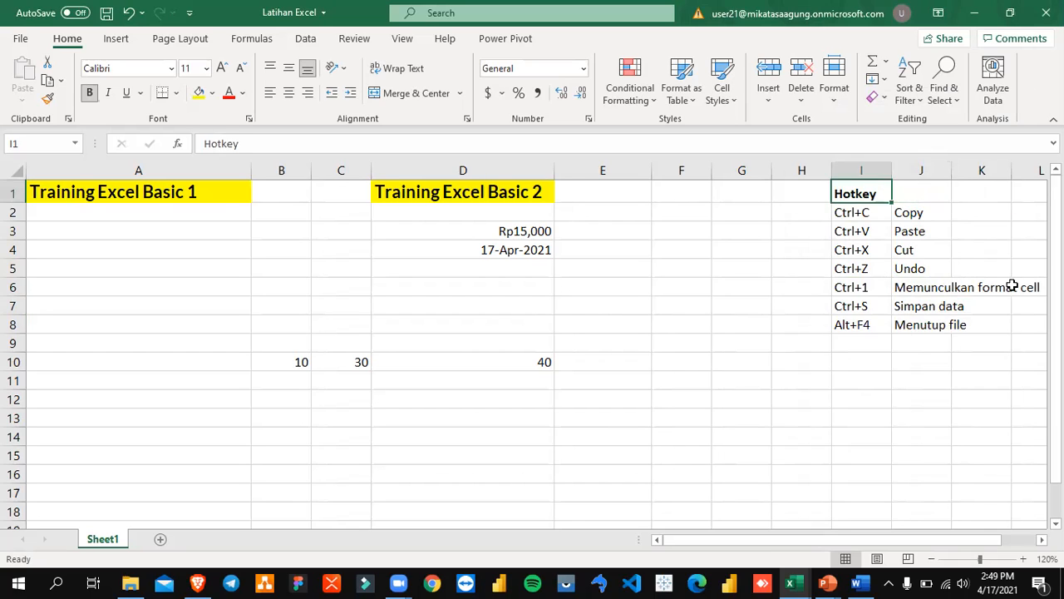
# - Review the entries of the Hotkey list one by one, from Ctrl+C in I2 to Alt+F4 in I8
pyautogui.press('Down')
pyautogui.press('Right')
pyautogui.press('Left')
pyautogui.press('Down')
pyautogui.press('Down')
pyautogui.press('Down')
pyautogui.press('Down')
pyautogui.press('Down')
pyautogui.press('Down')
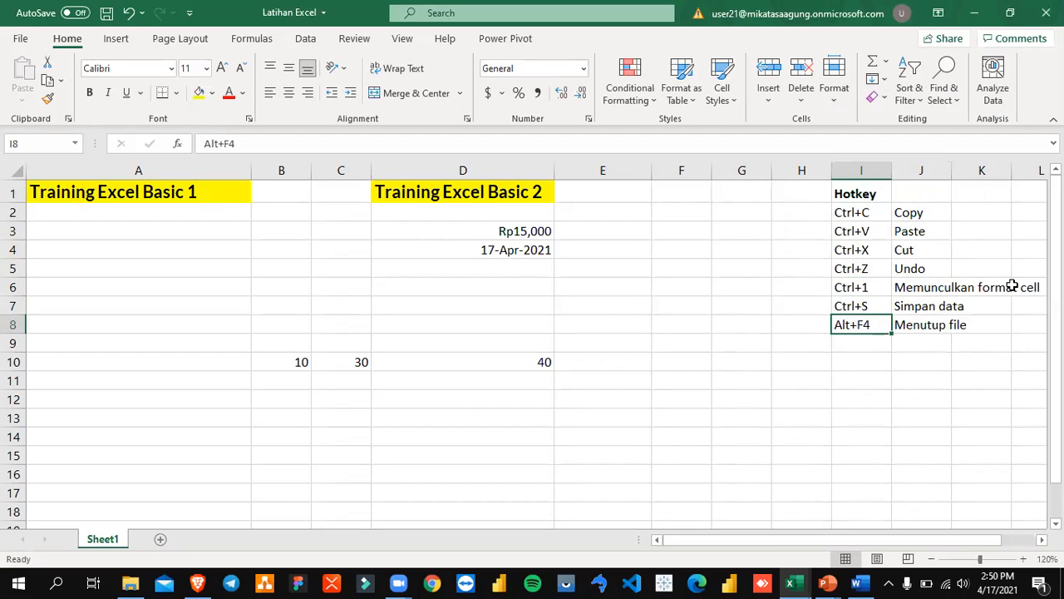
pyautogui.press('Up')
pyautogui.press('Up')
pyautogui.press('Up')
pyautogui.press('Up')
pyautogui.press('Up')
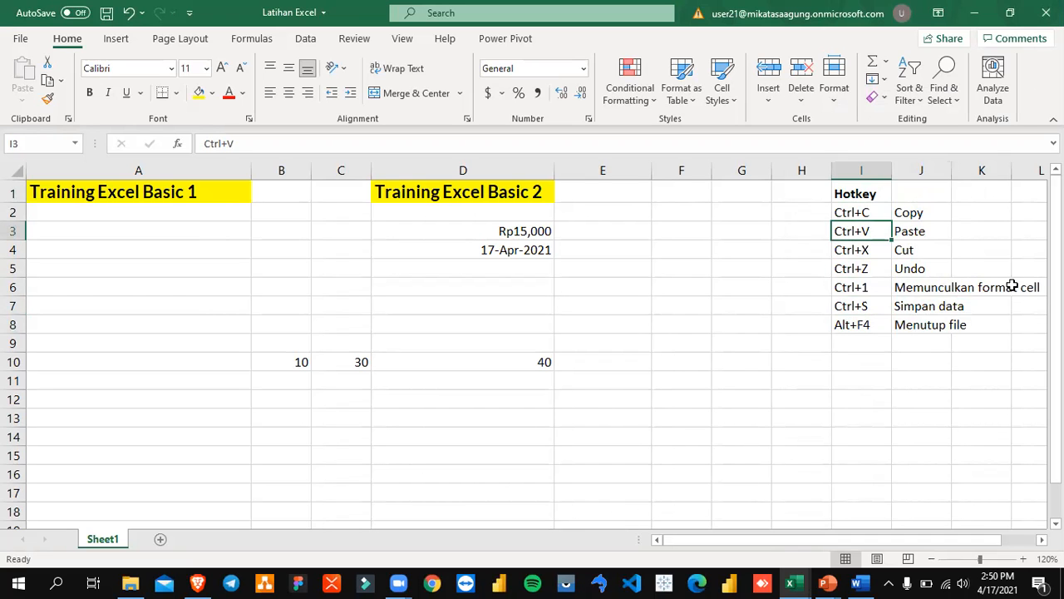
# - Switch to the Word training module and read the sections "Membuka Buku Kerja Baru" and "Membuka File Buku Kerja"
pyautogui.hotkey('alt', 'Tab')
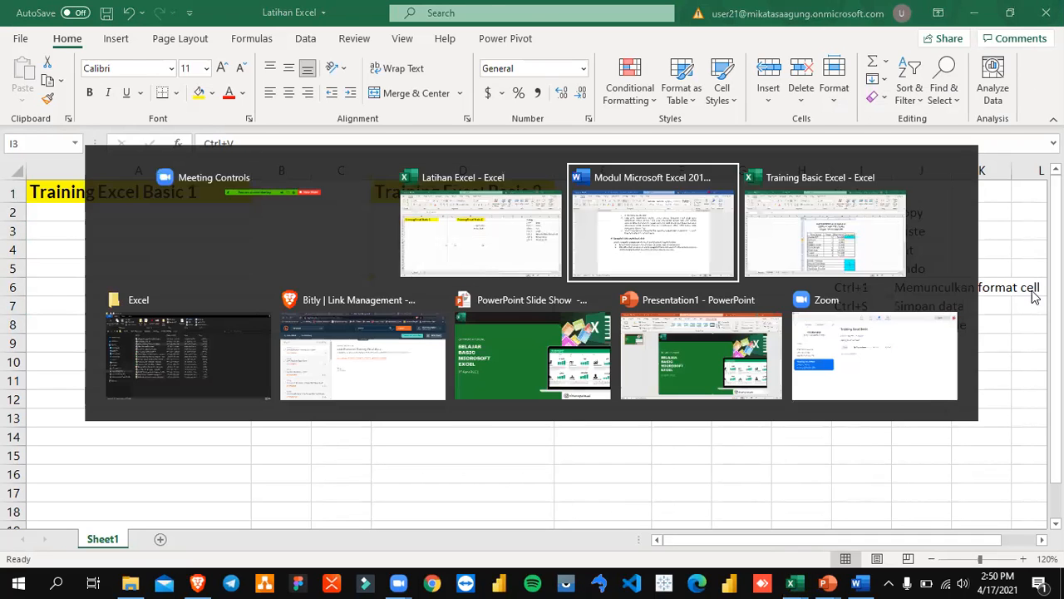
pyautogui.scroll(-15, 479, 420)
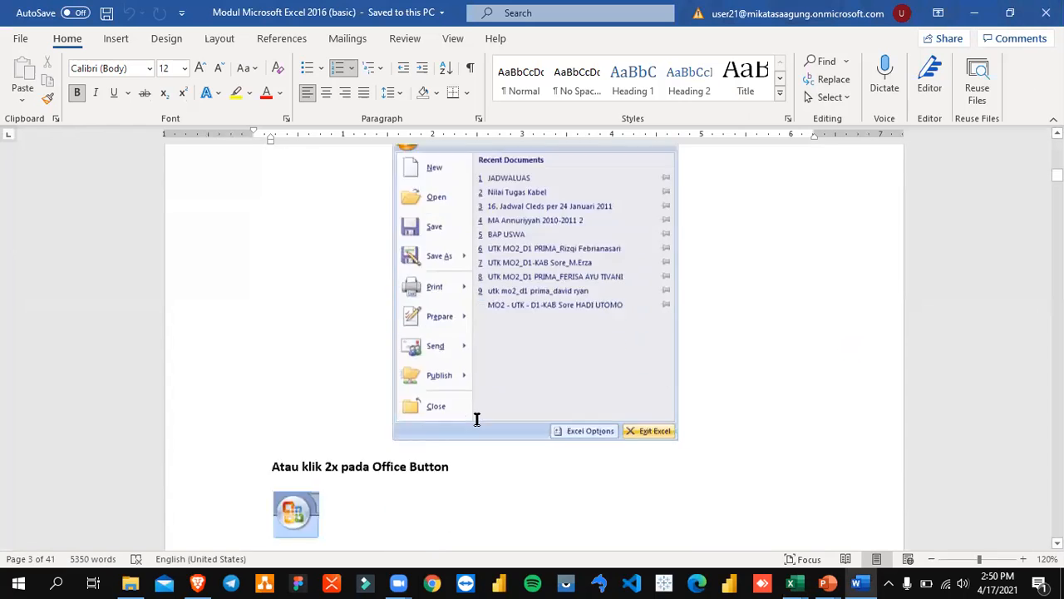
pyautogui.scroll(2, 477, 419)
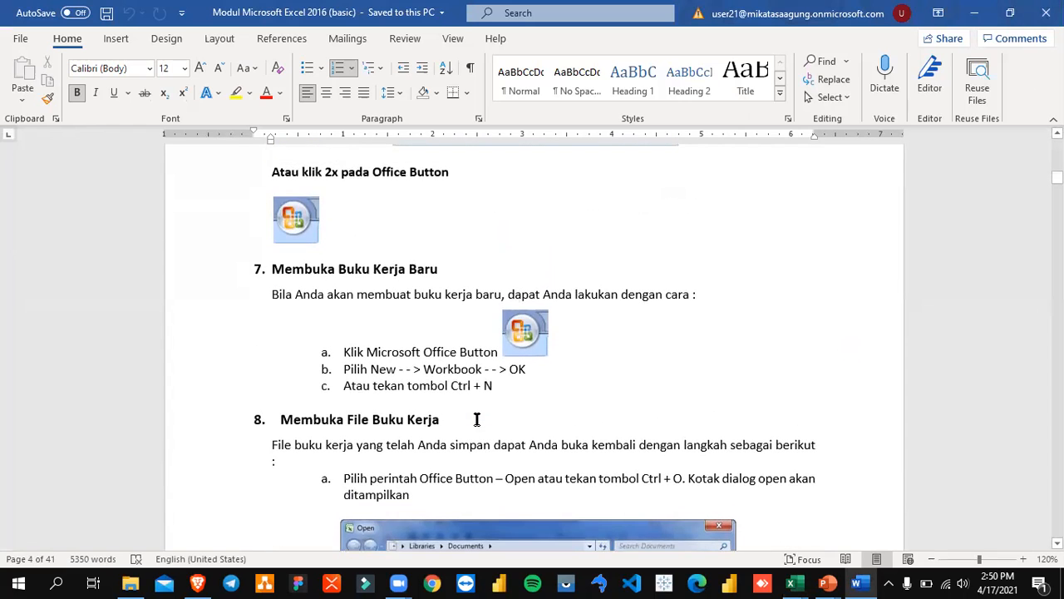
pyautogui.scroll(-12, 477, 419)
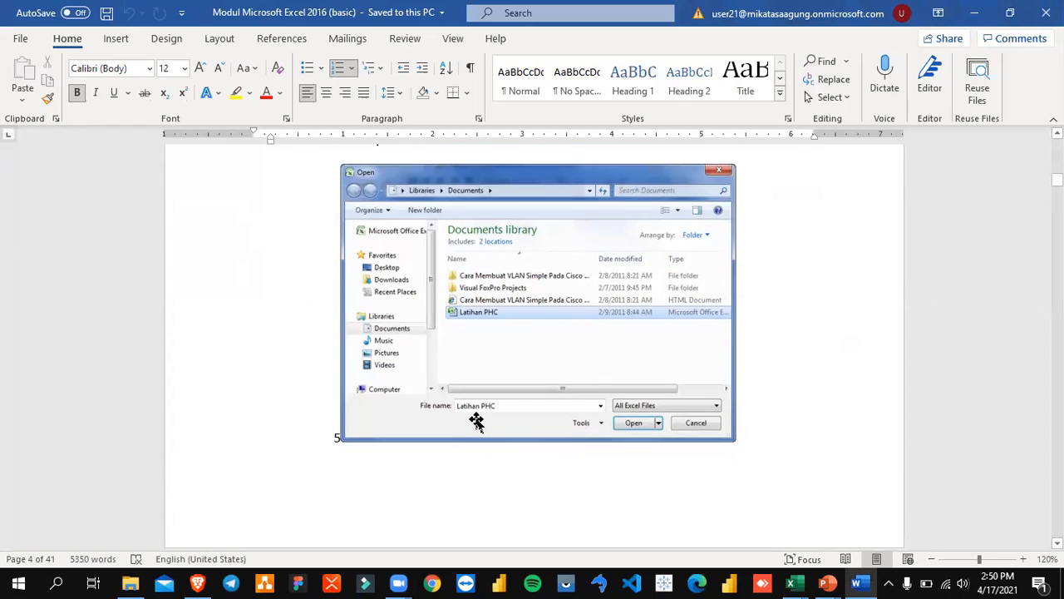
pyautogui.scroll(10, 477, 422)
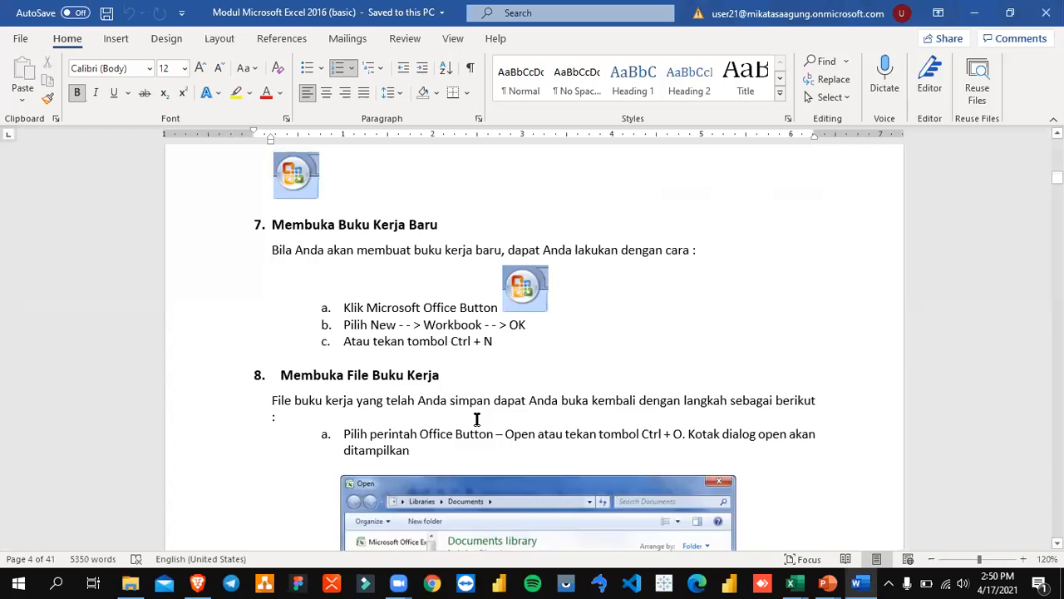
pyautogui.scroll(-7, 477, 420)
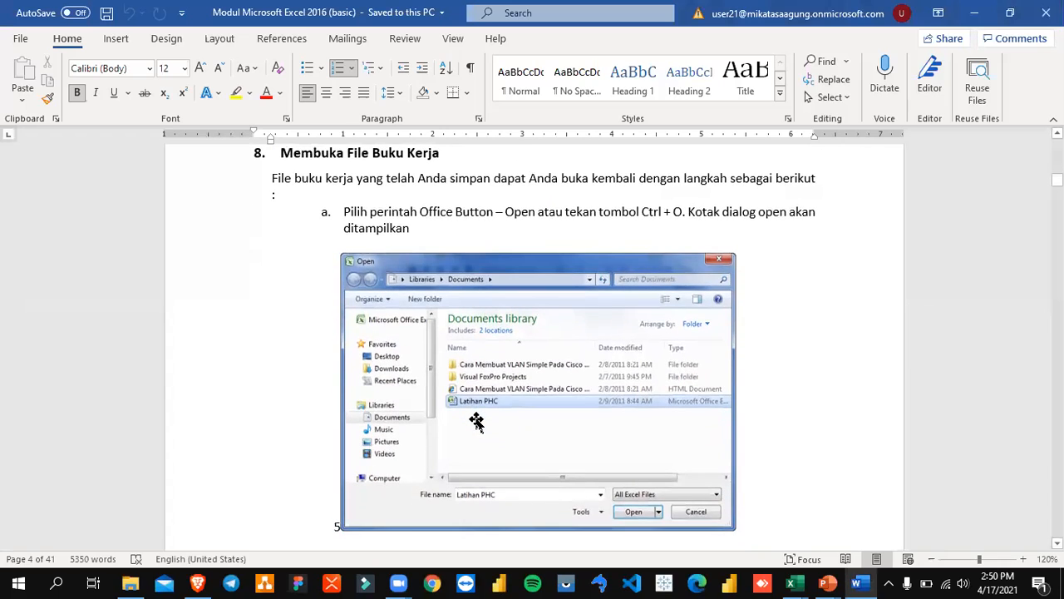
# - Switch back to the Latihan Excel workbook, browse to the "Latihan Excel" file on the Desktop for opening, and cancel without opening it
pyautogui.hotkey('alt', 'Tab')
pyautogui.press('Tab')
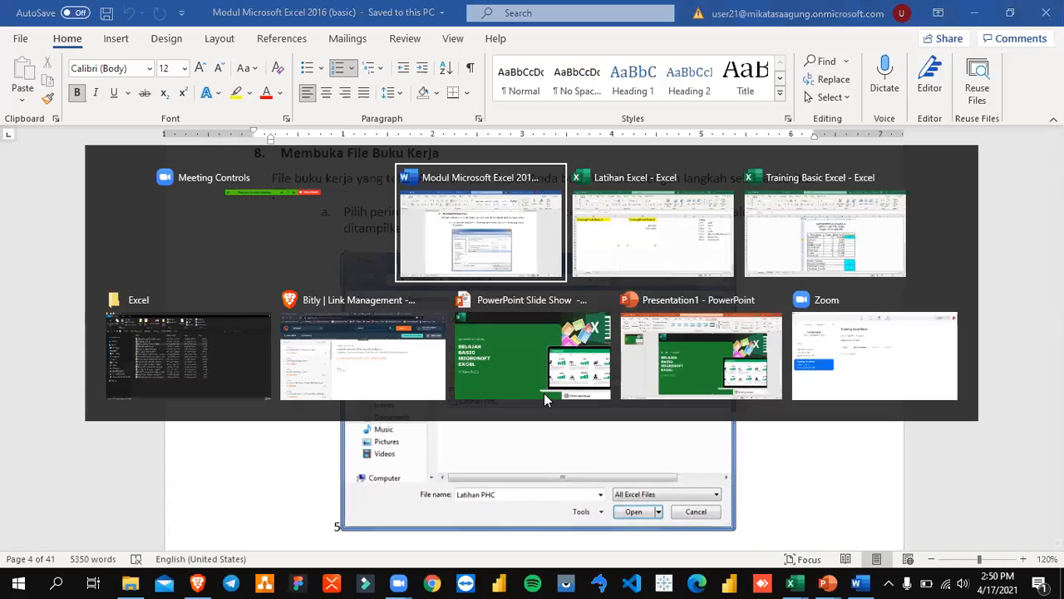
pyautogui.click(20, 38)
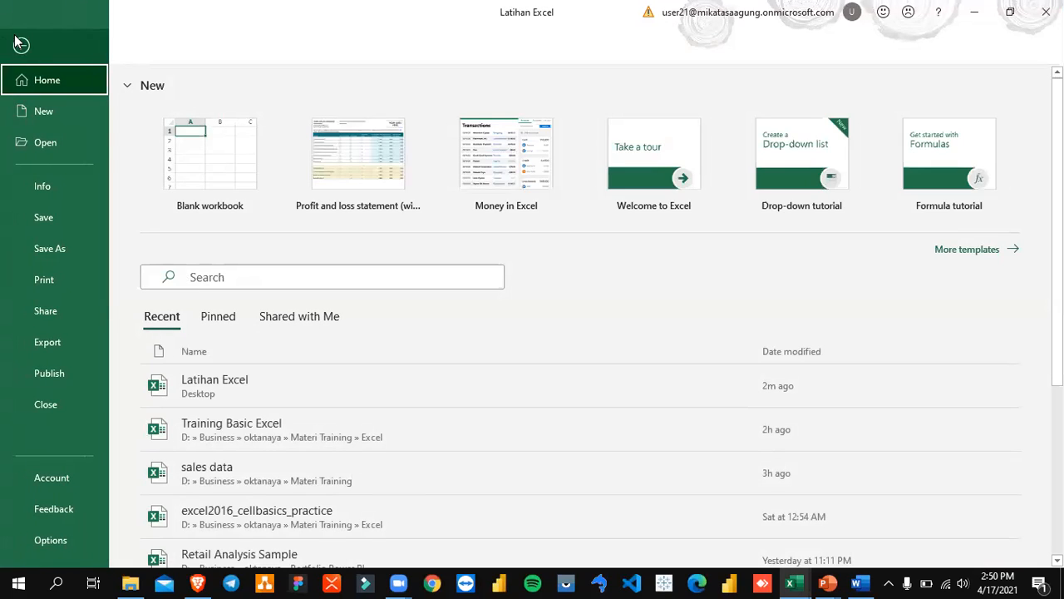
pyautogui.click(55, 143)
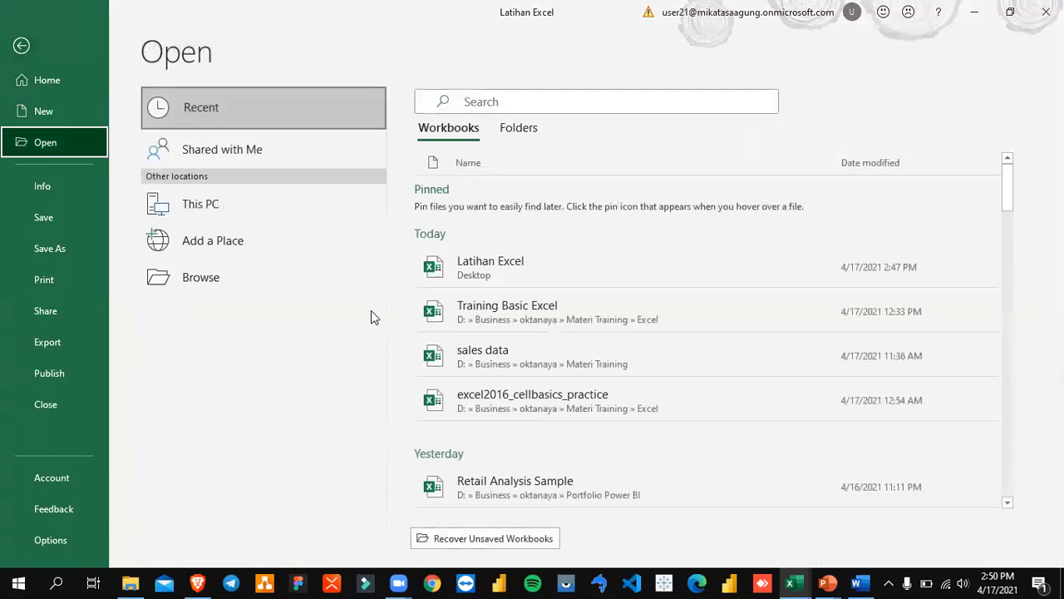
pyautogui.click(260, 283)
pyautogui.click(165, 116)
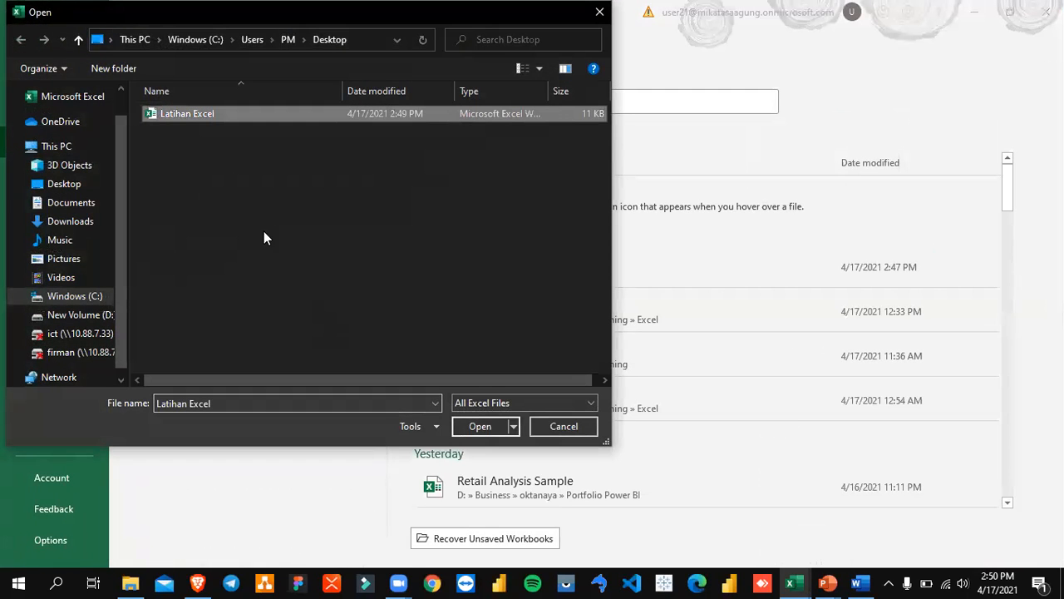
pyautogui.click(555, 432)
pyautogui.press('Escape')
pyautogui.click(487, 289)
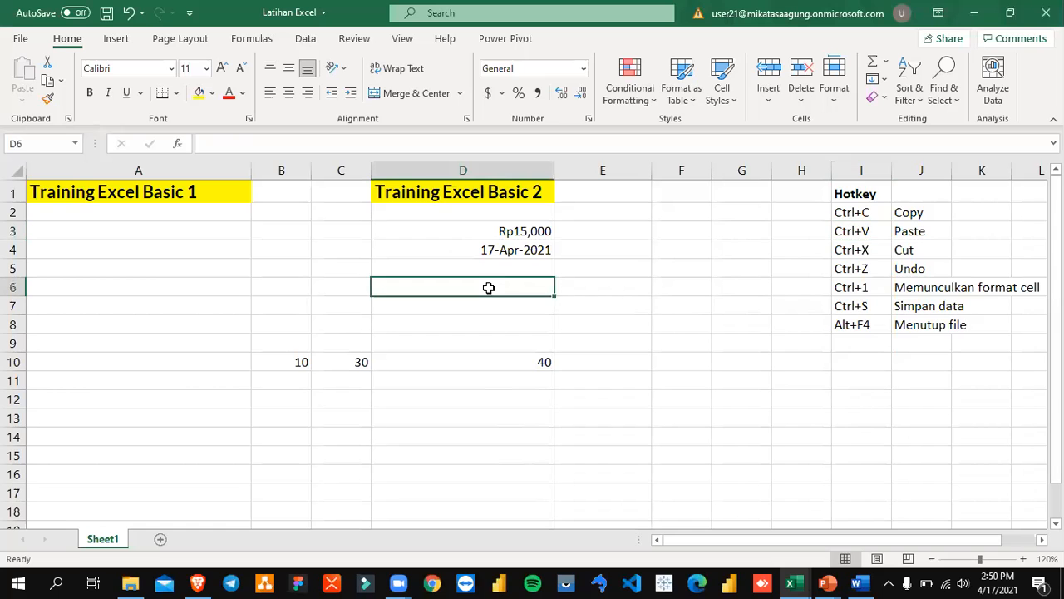
# - Switch to the Word training module and read the sections "Menyimpan Buku Kerja Dengan Nama Lain" and "Mengaktifkan Kotak Dialog"
pyautogui.hotkey('alt', 'Tab')
pyautogui.hotkey('alt', 'Tab')
pyautogui.scroll(-10, 541, 354)
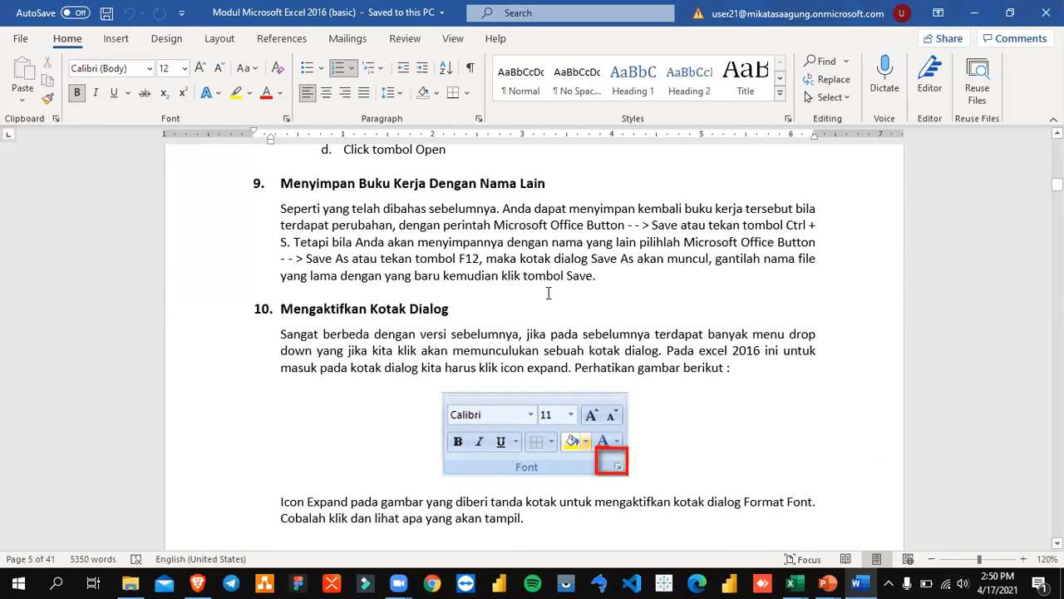
pyautogui.scroll(-5, 548, 293)
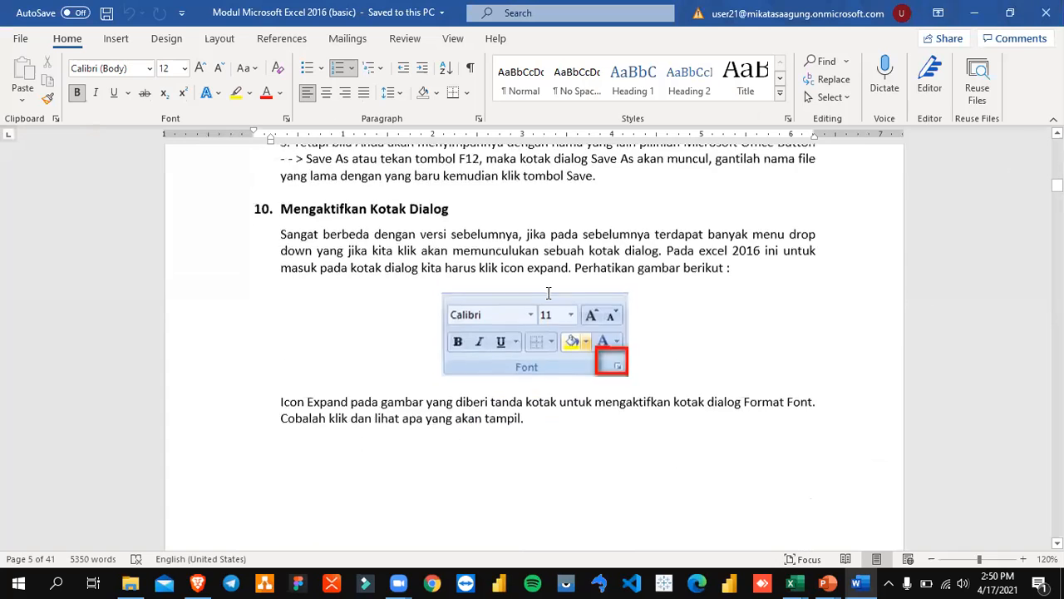
# - Switch to the Latihan Excel workbook, show and hide the Clipboard pane, and select the formula cell D10
pyautogui.scroll(3, 548, 293)
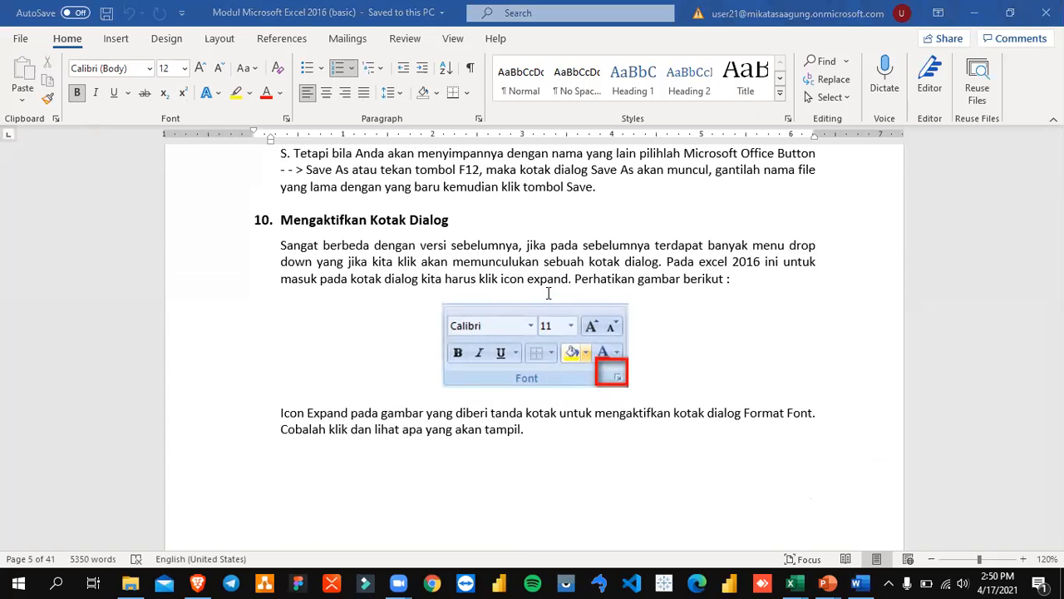
pyautogui.hotkey('alt', 'Tab')
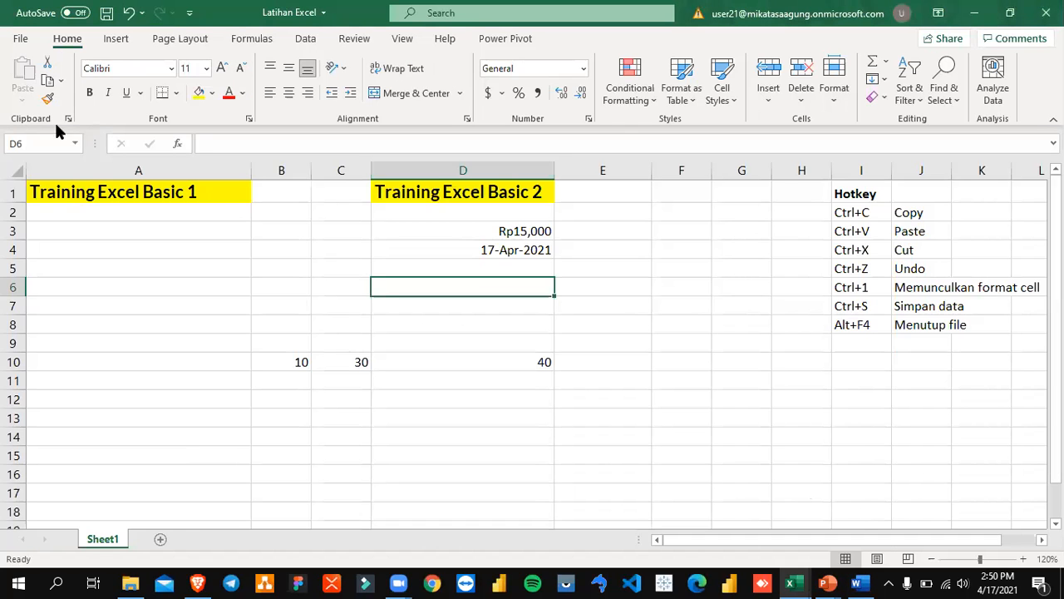
pyautogui.click(69, 118)
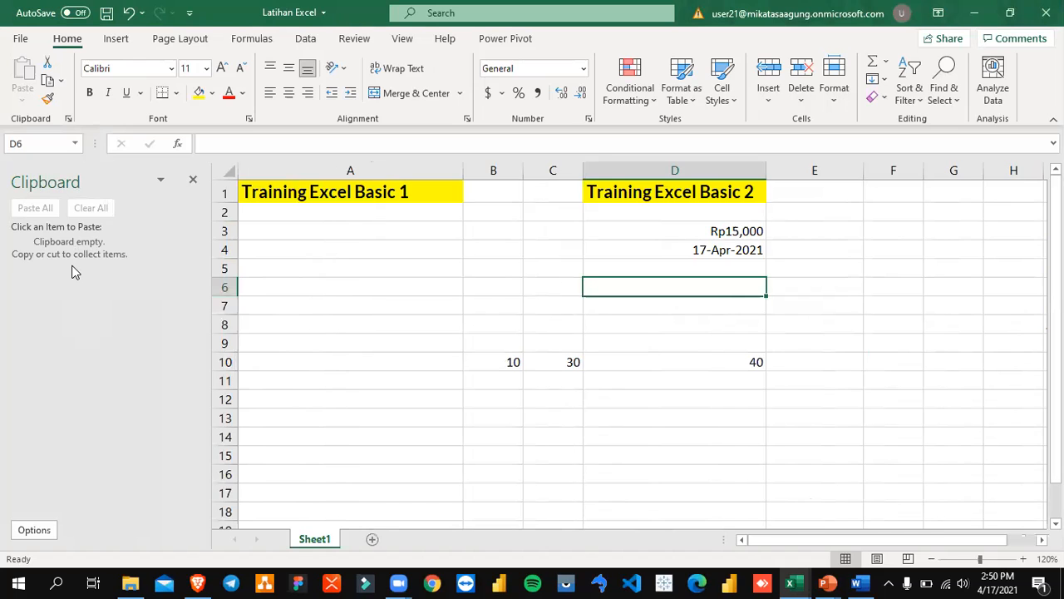
pyautogui.click(68, 118)
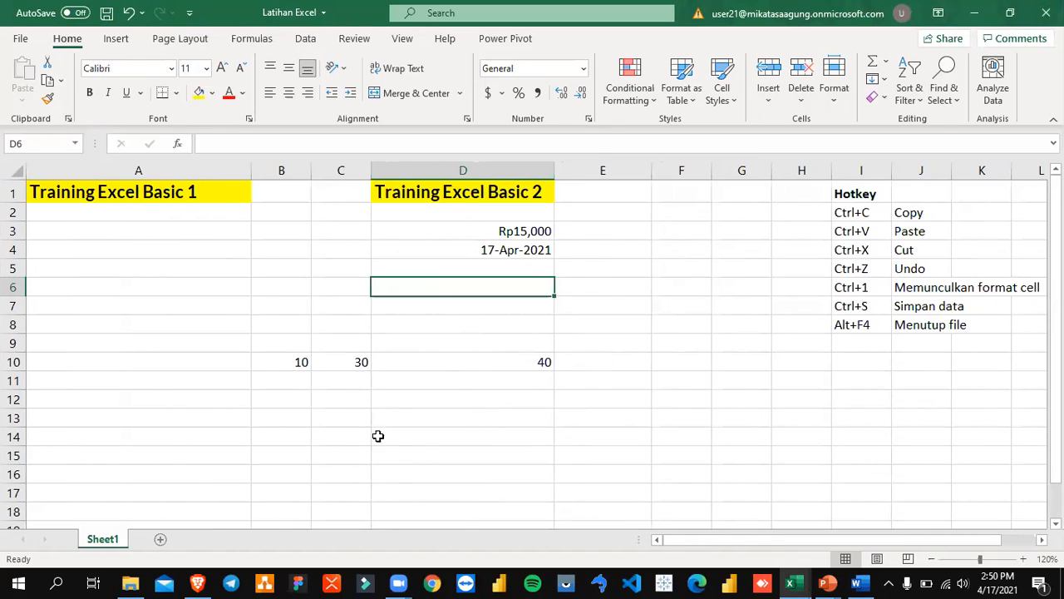
pyautogui.click(427, 456)
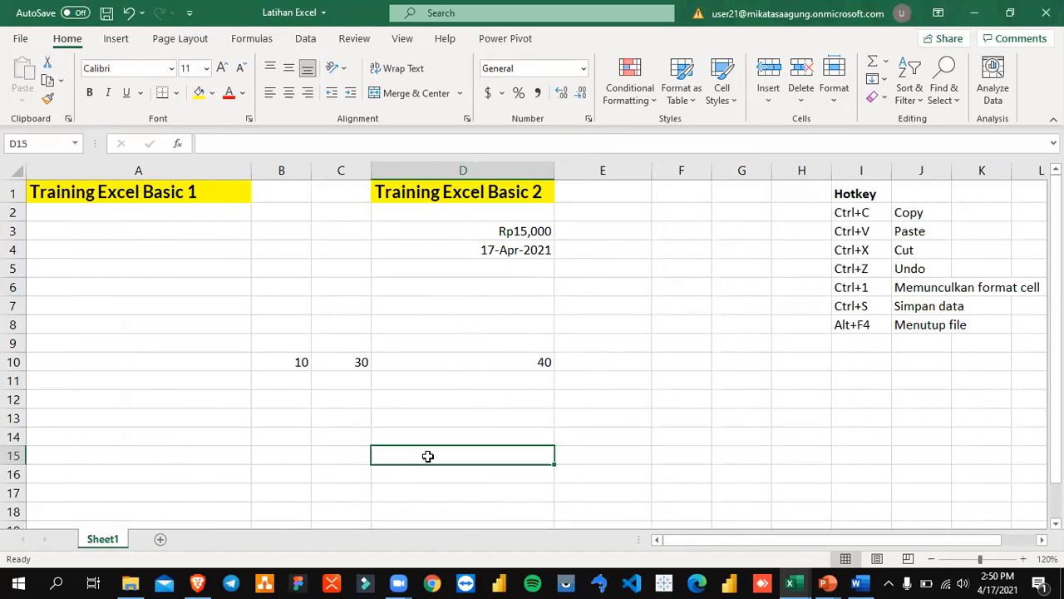
pyautogui.click(450, 360)
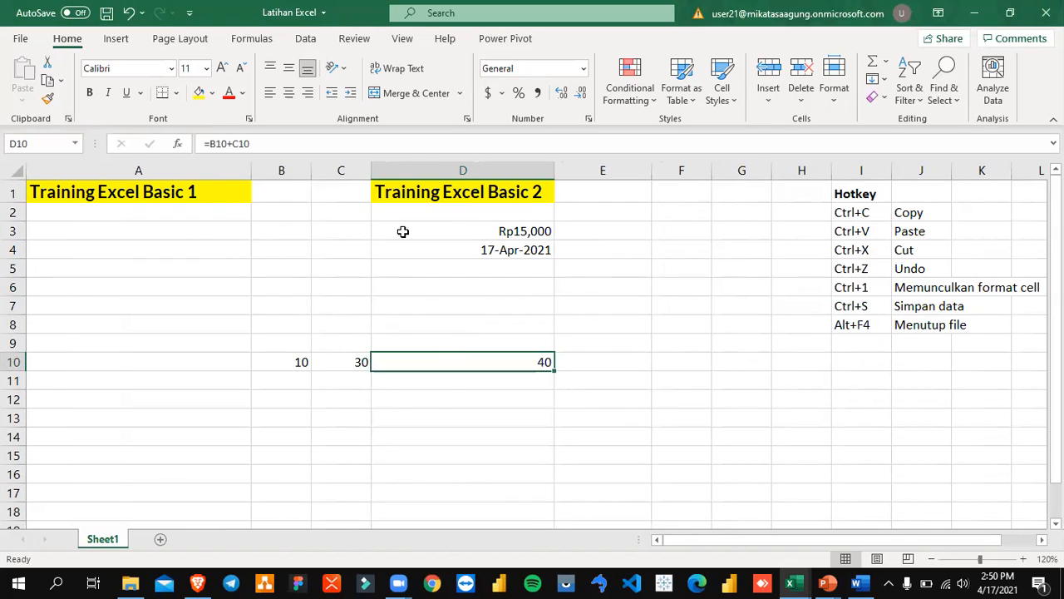
# - Copy the date in D4, show the Clipboard pane, and paste the date into D7
pyautogui.click(508, 248)
pyautogui.hotkey('ctrl', 'c')
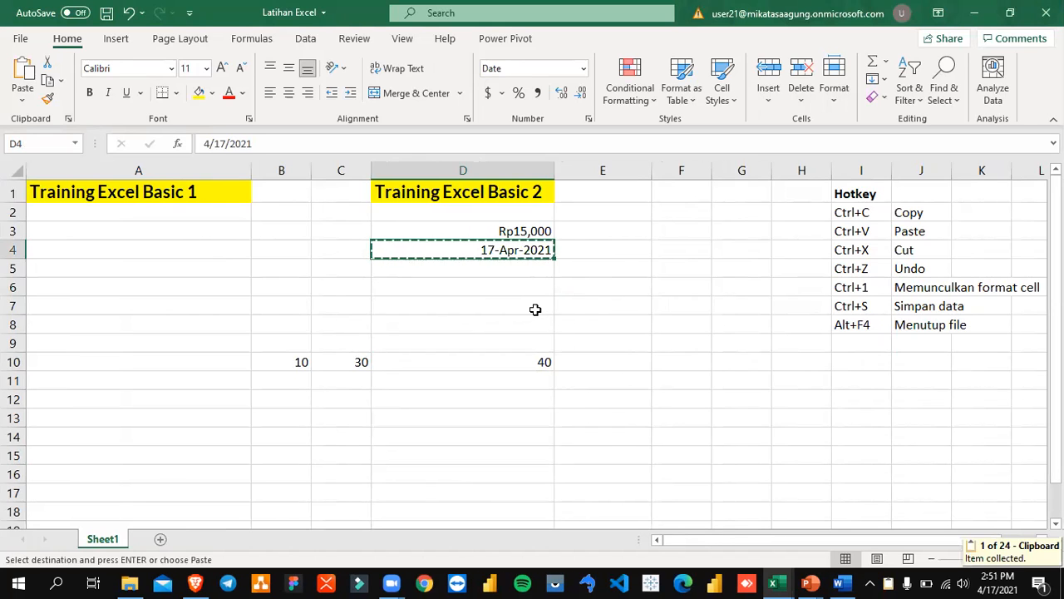
pyautogui.click(532, 305)
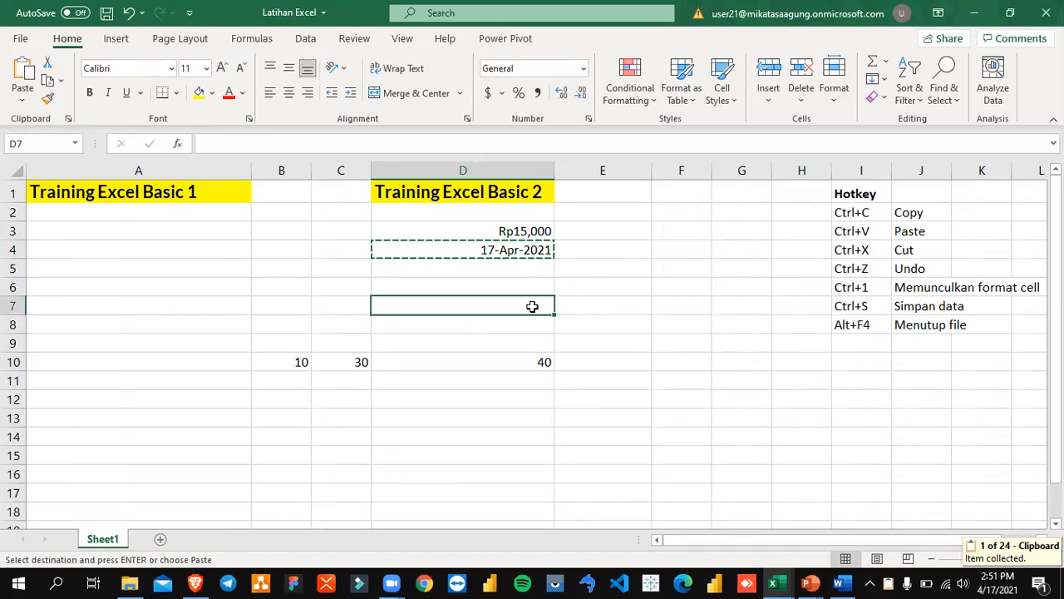
pyautogui.click(68, 119)
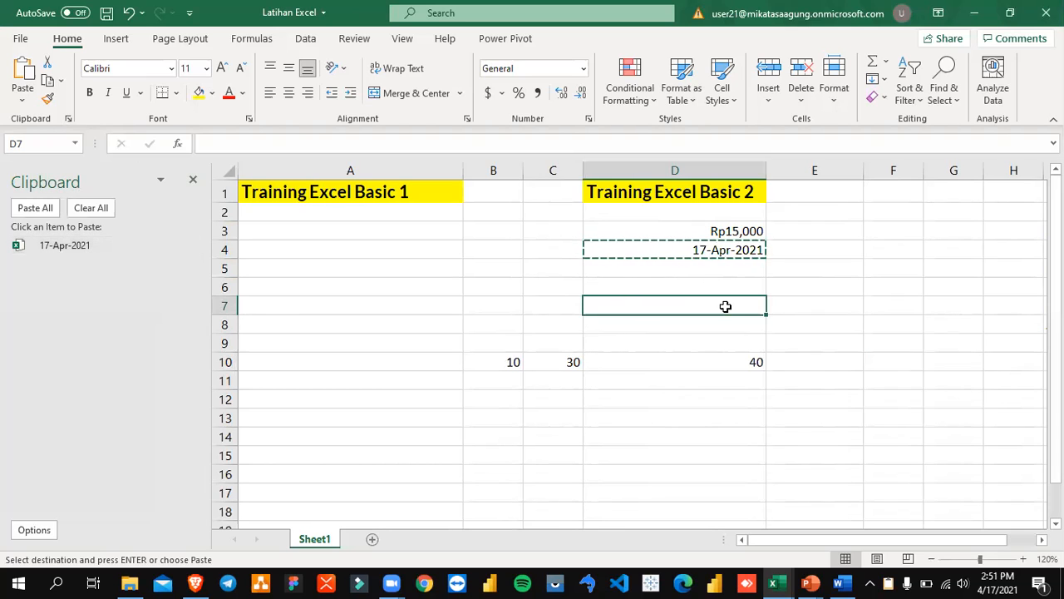
pyautogui.hotkey('ctrl', 'v')
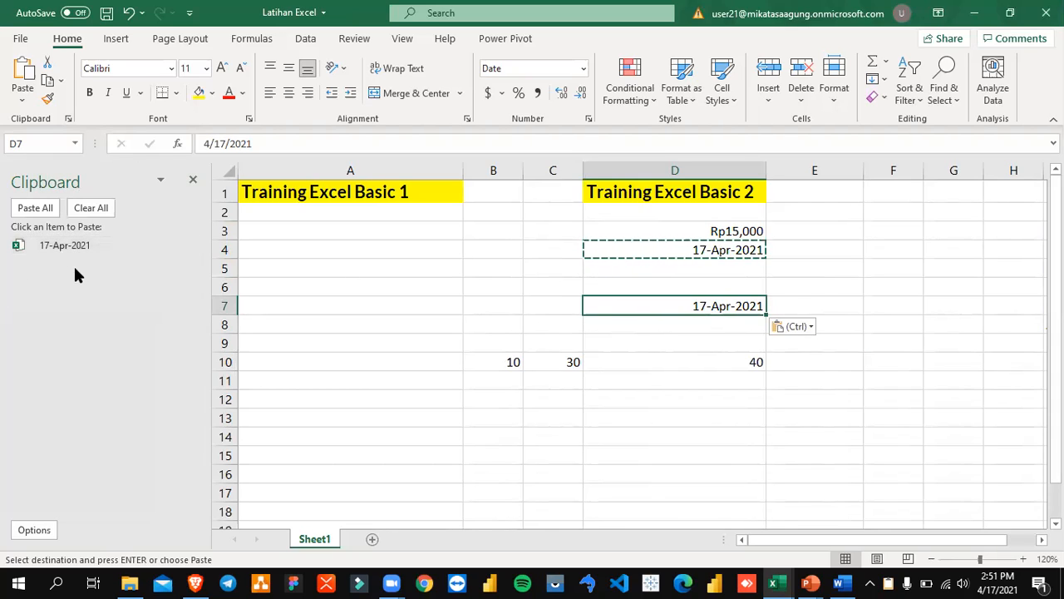
# - Close the Clipboard pane, cancel the copy mode, and delete the pasted date from D7
pyautogui.click(193, 180)
pyautogui.click(682, 268)
pyautogui.press('Escape')
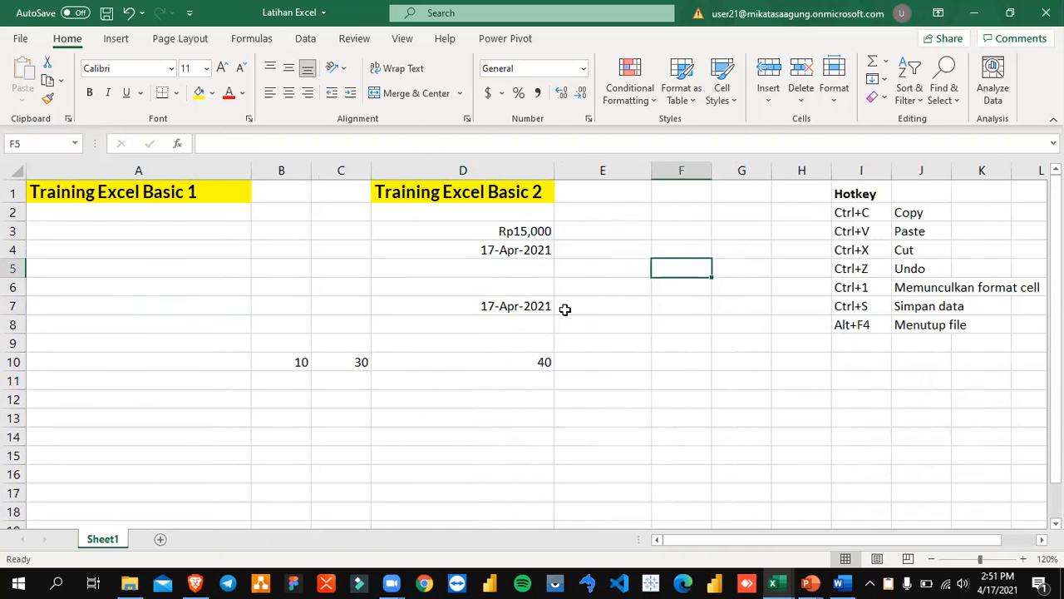
pyautogui.click(527, 306)
pyautogui.press('Delete')
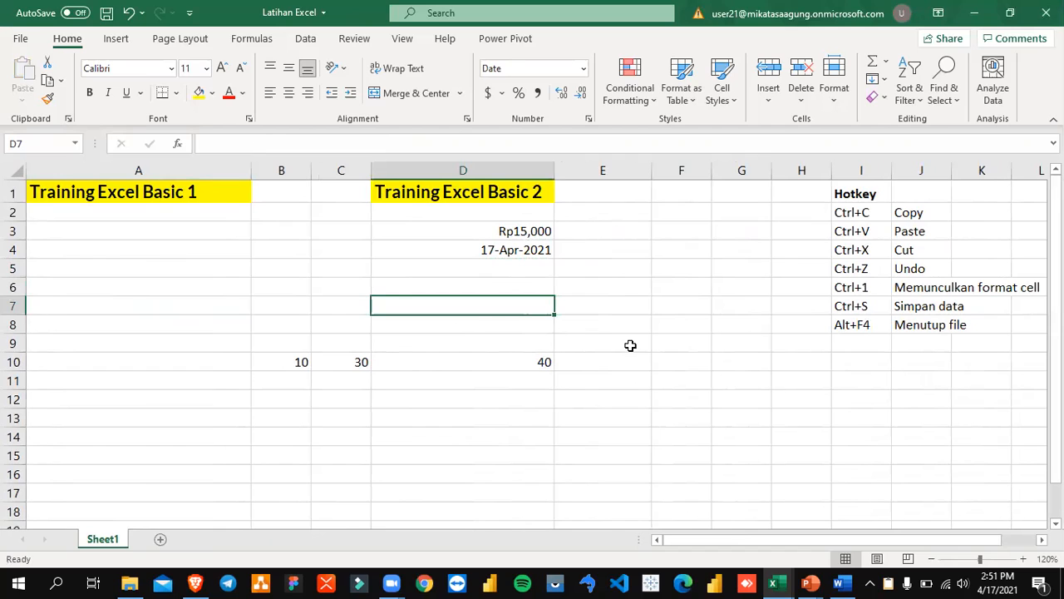
# - Move the Hotkey list from I1:J8 so that it starts in F1, and save the workbook
pyautogui.click(689, 263)
pyautogui.hotkey('ctrl', 's')
pyautogui.moveTo(838, 193); pyautogui.dragTo(902, 320)
pyautogui.hotkey('ctrl', 'c')
pyautogui.click(670, 185)
pyautogui.hotkey('ctrl', 'v')
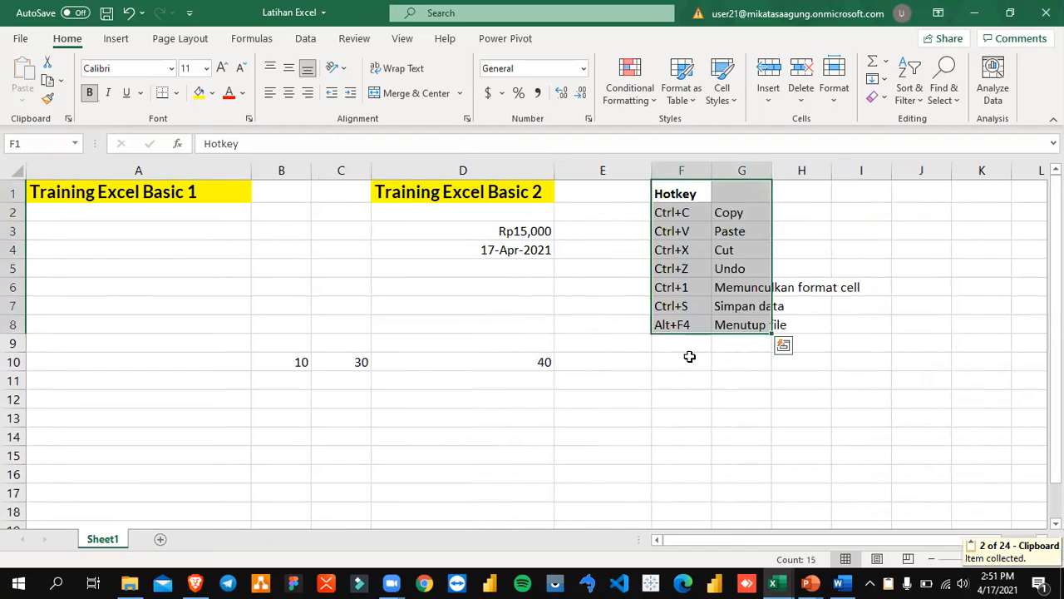
pyautogui.click(669, 449)
# - Switch to the Word training module and go to the start of BAB 2, "Mengatur Lembar Kerja"
pyautogui.hotkey('alt', 'Tab')
pyautogui.hotkey('alt', 'Tab')
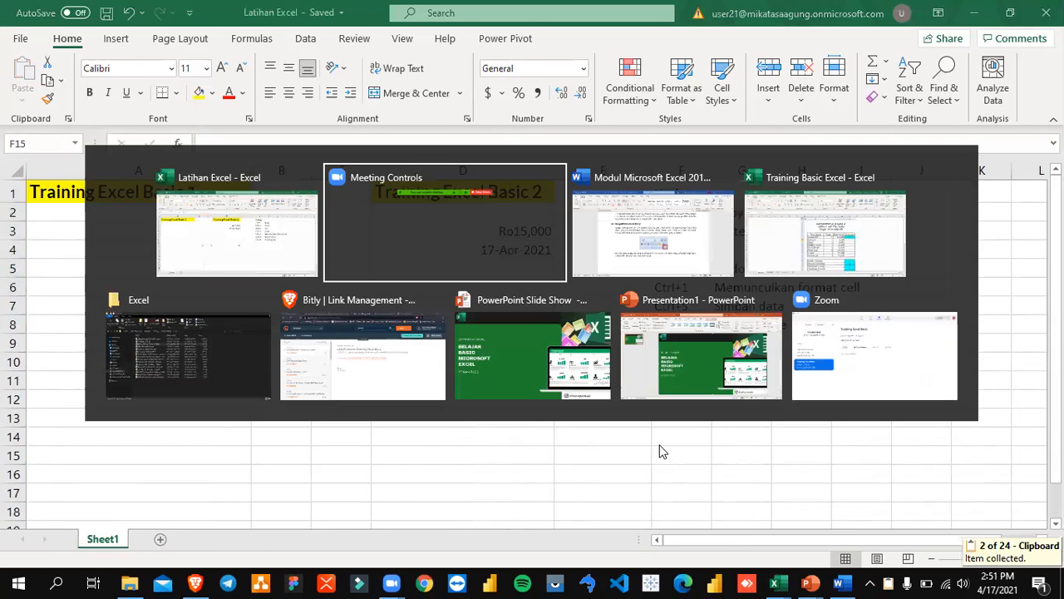
pyautogui.scroll(-15, 547, 387)
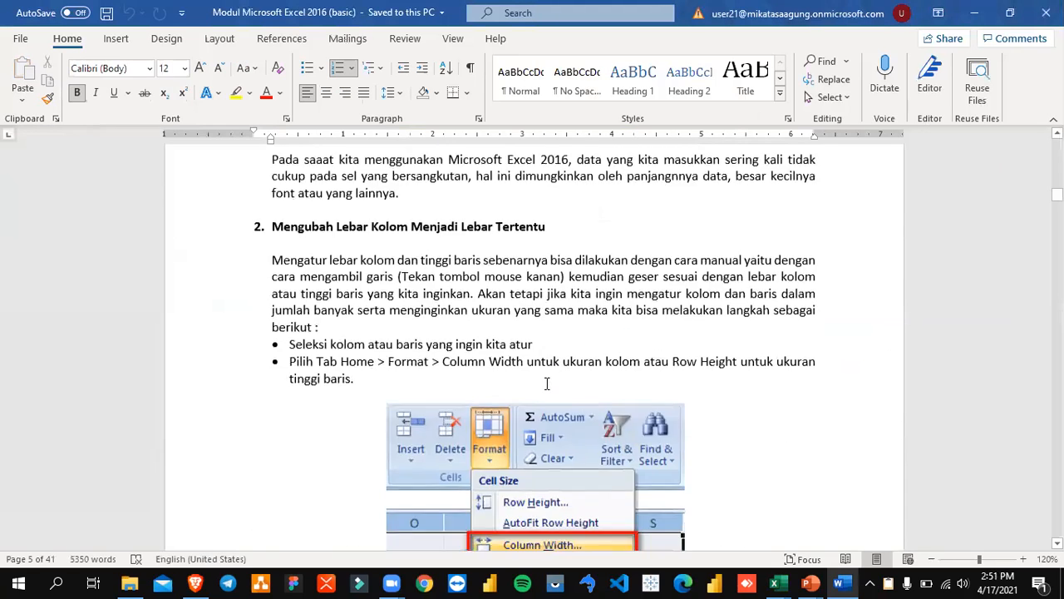
pyautogui.scroll(5, 547, 384)
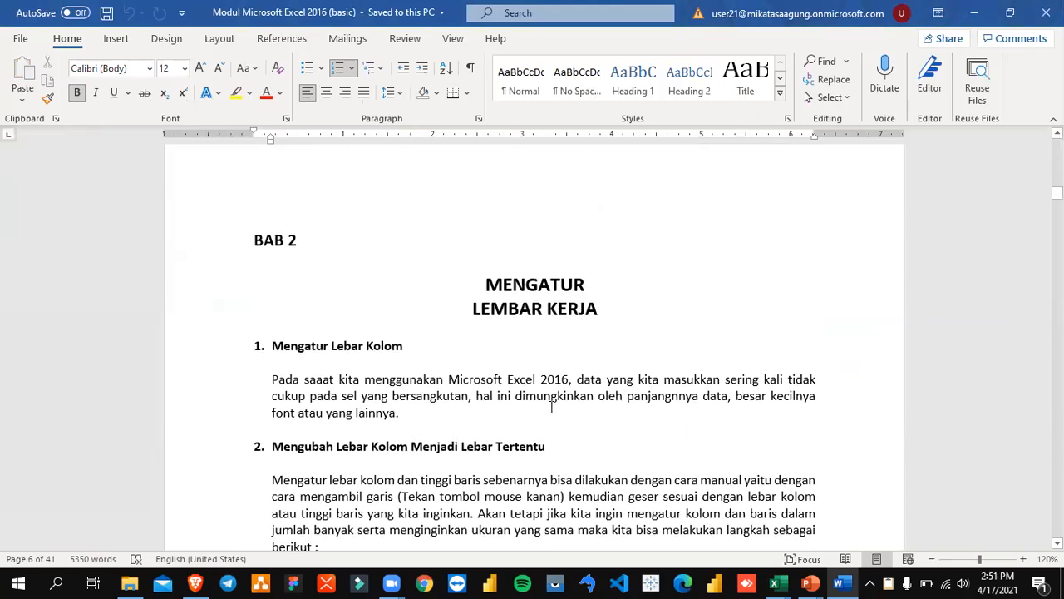
pyautogui.click(676, 162)
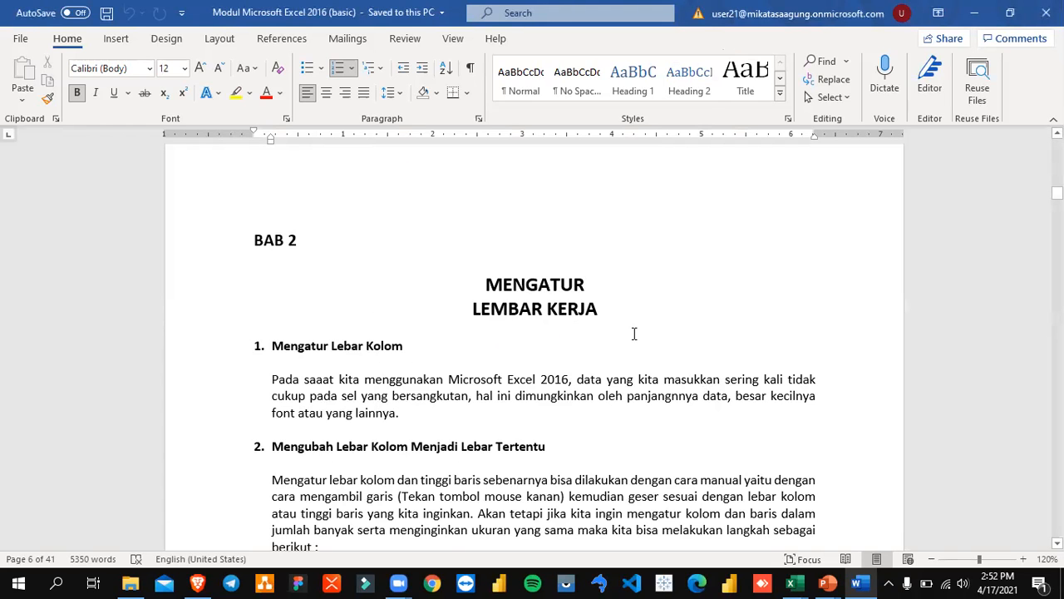
pyautogui.scroll(-3, 635, 334)
pyautogui.scroll(2, 634, 333)
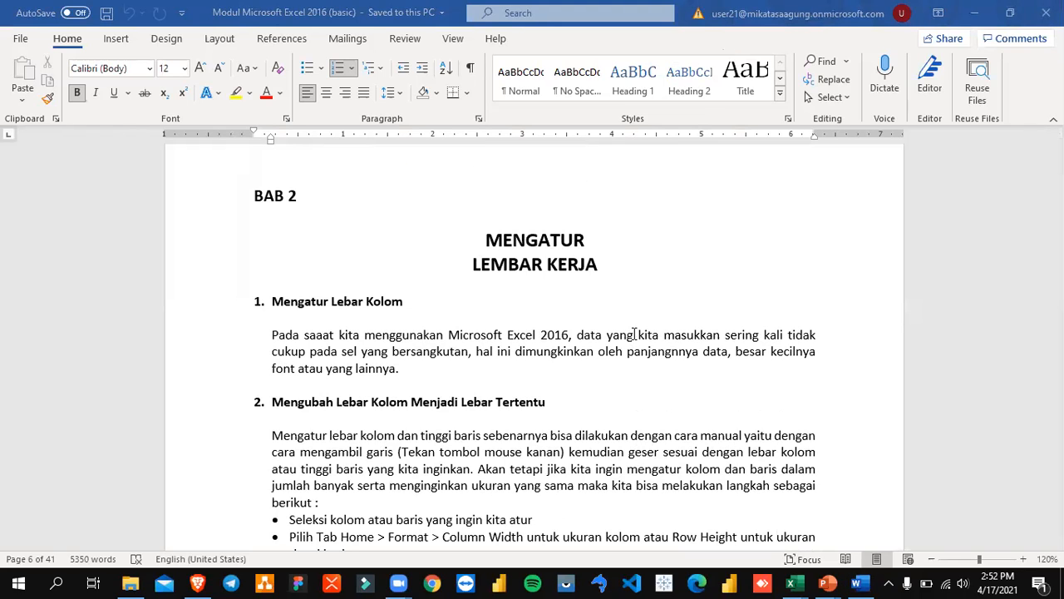
pyautogui.hotkey('alt', 'Tab')
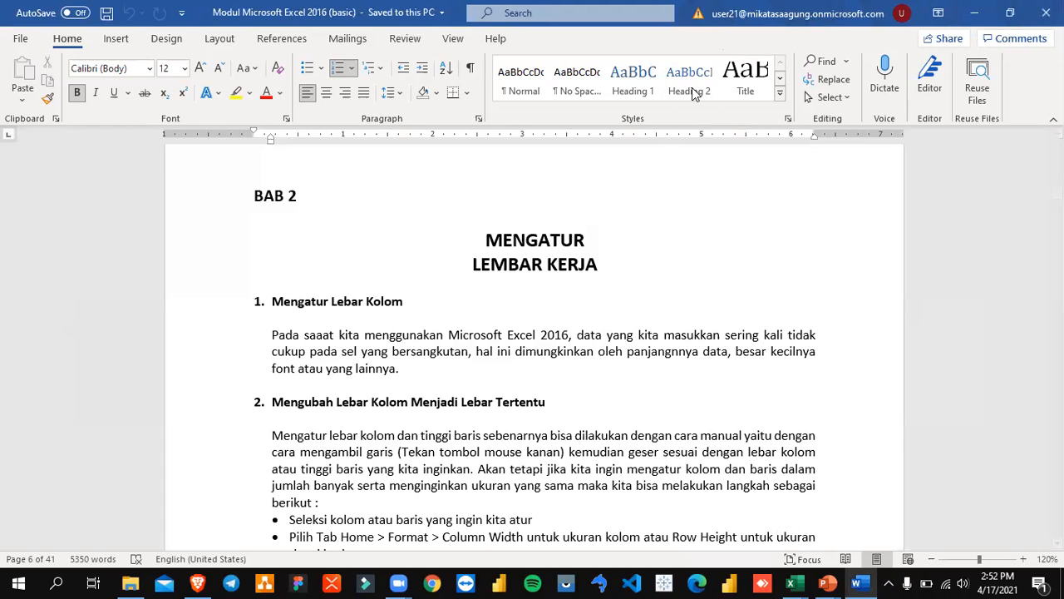
# - Read section 1, "Mengatur Lebar Kolom", selecting its heading and paragraph to point them out
pyautogui.click(598, 265)
pyautogui.scroll(-1, 475, 330)
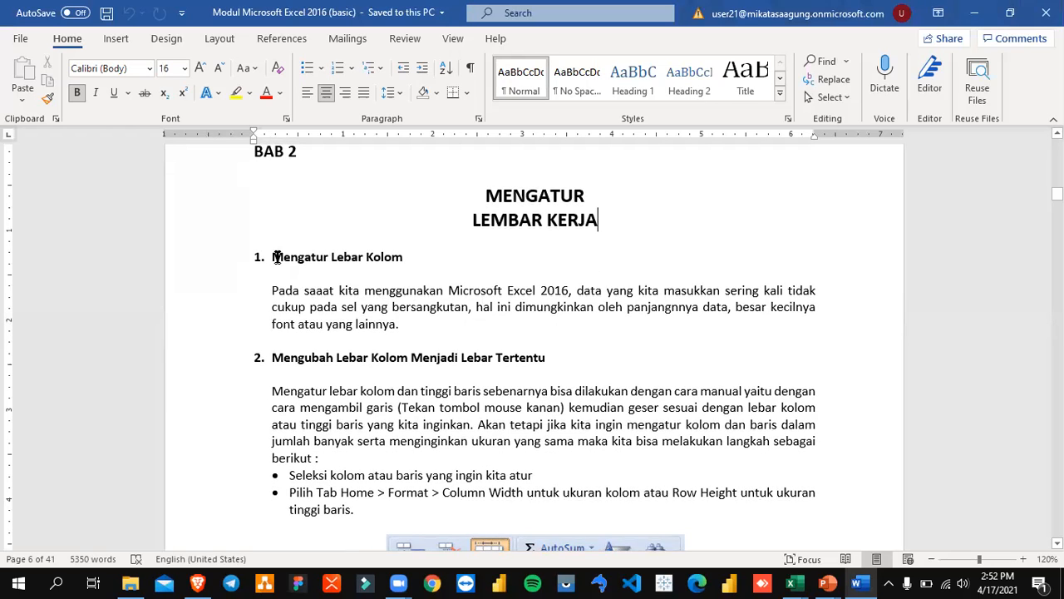
pyautogui.moveTo(285, 266); pyautogui.dragTo(405, 312)
pyautogui.click(332, 290)
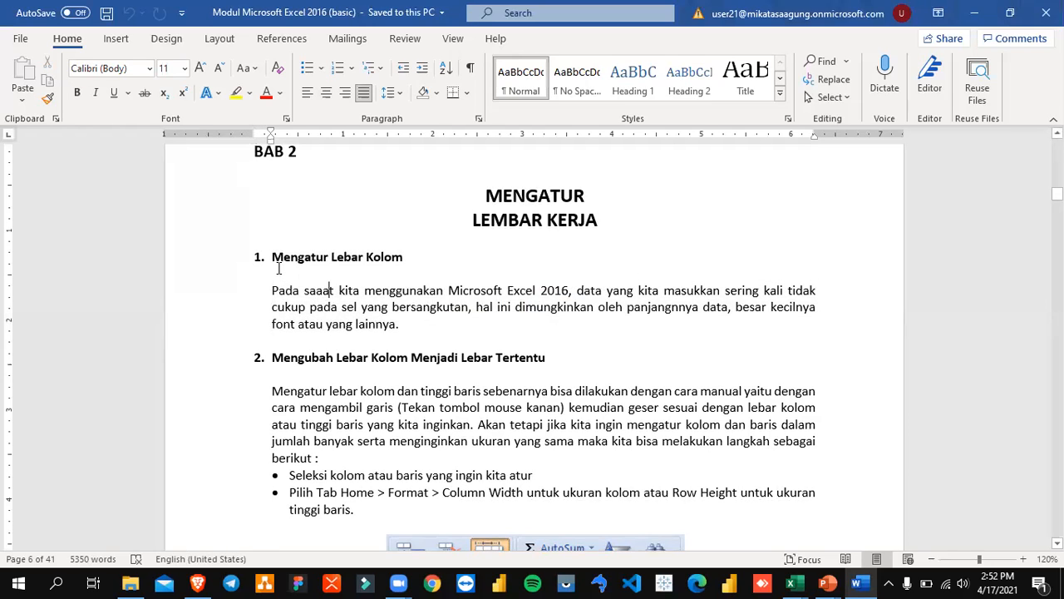
pyautogui.moveTo(275, 256); pyautogui.dragTo(401, 324)
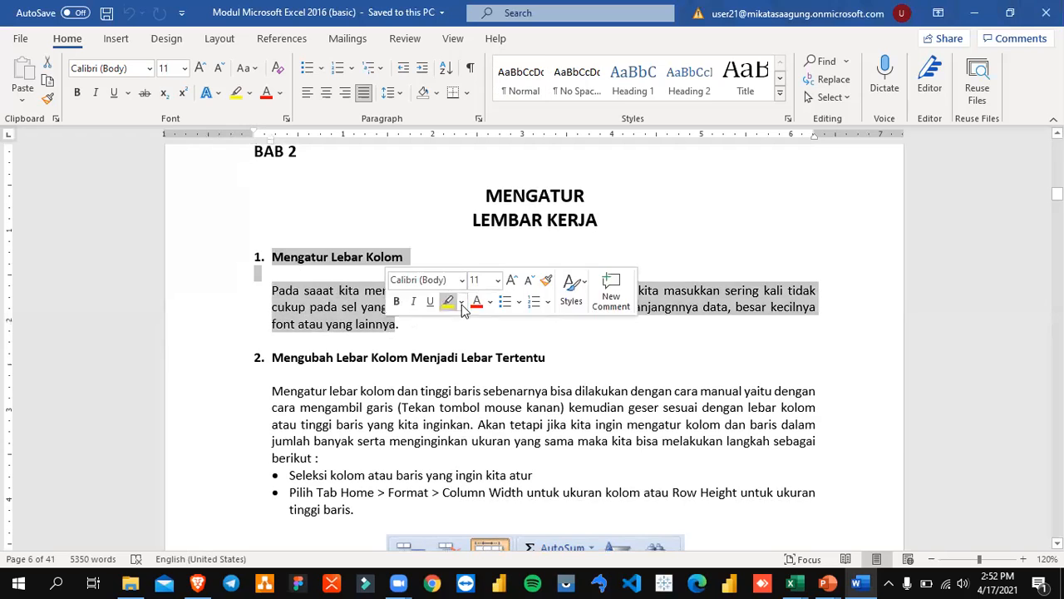
# - Switch back to the Latihan Excel workbook and narrow column A by hand to a width of about 14
pyautogui.hotkey('alt', 'Tab')
pyautogui.hotkey('alt', 'Tab')
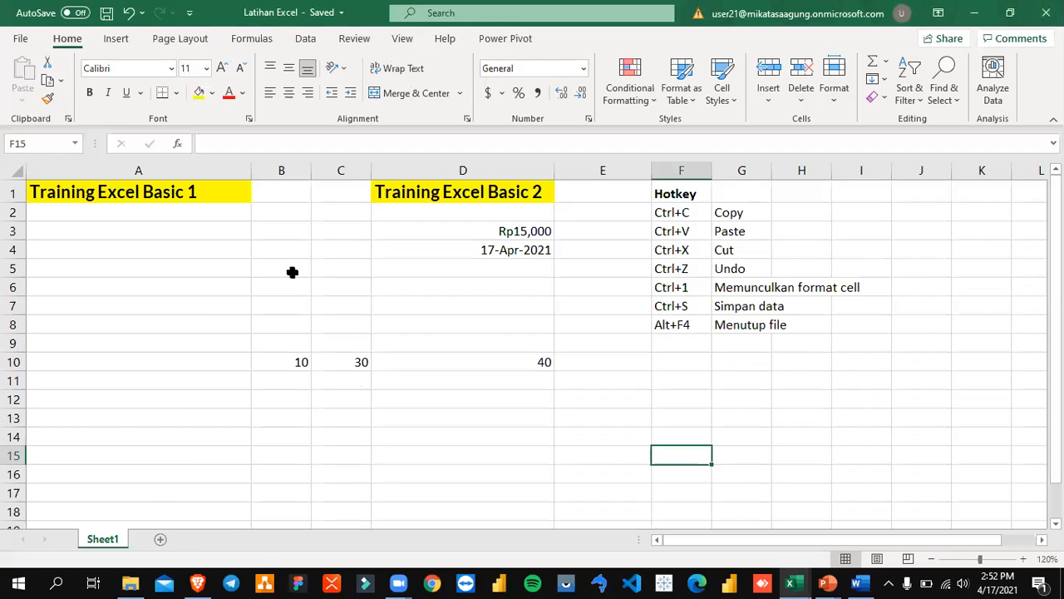
pyautogui.moveTo(249, 170); pyautogui.dragTo(159, 174)
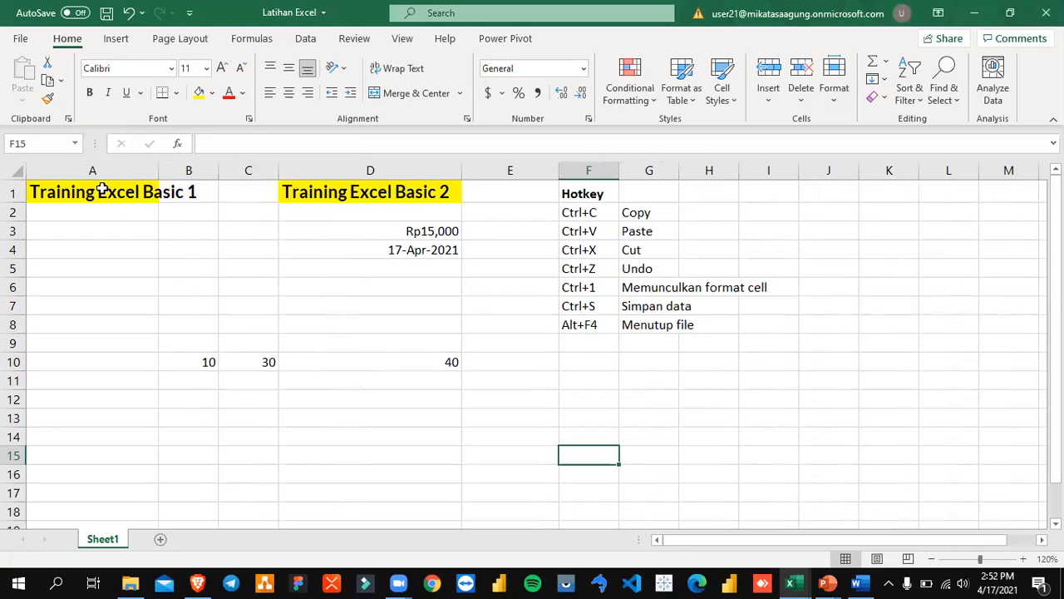
pyautogui.moveTo(154, 168); pyautogui.dragTo(125, 169)
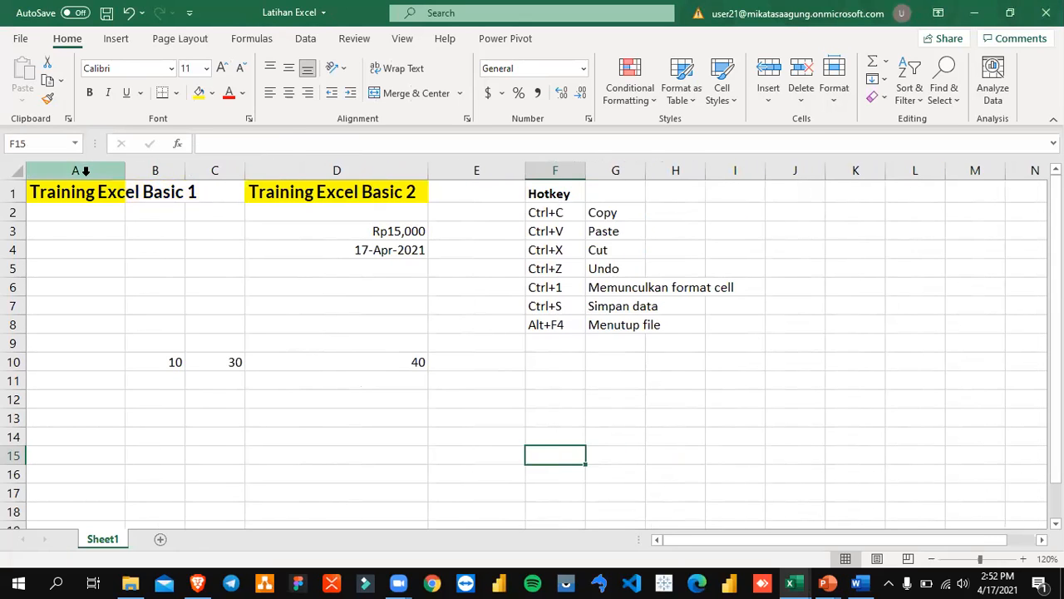
# - Set the exact column width of column A to 20
pyautogui.rightClick(84, 170)
pyautogui.click(258, 415)
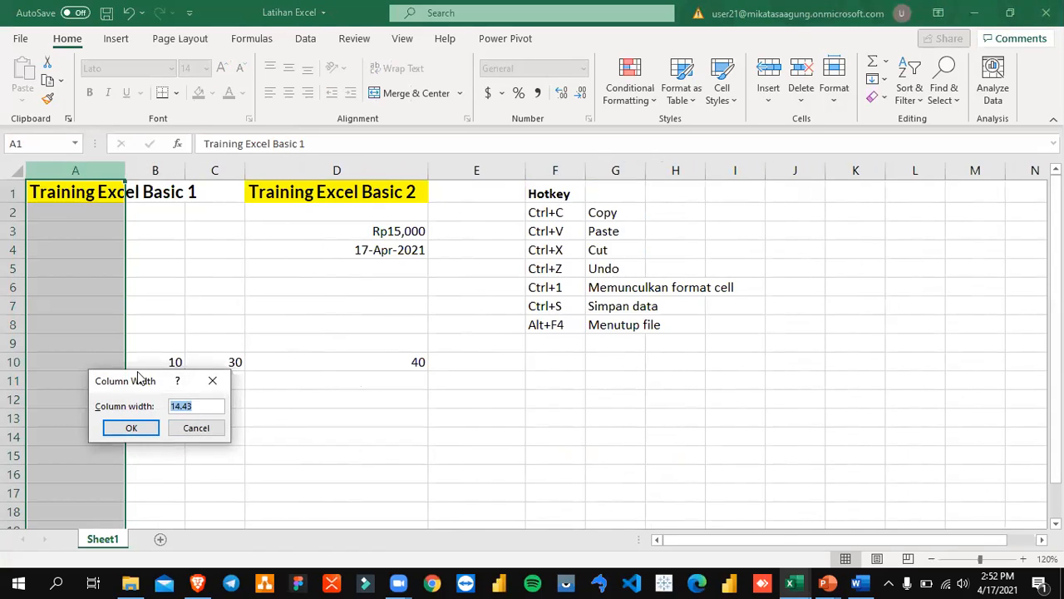
pyautogui.moveTo(139, 376); pyautogui.dragTo(451, 247)
pyautogui.moveTo(518, 281); pyautogui.dragTo(449, 286)
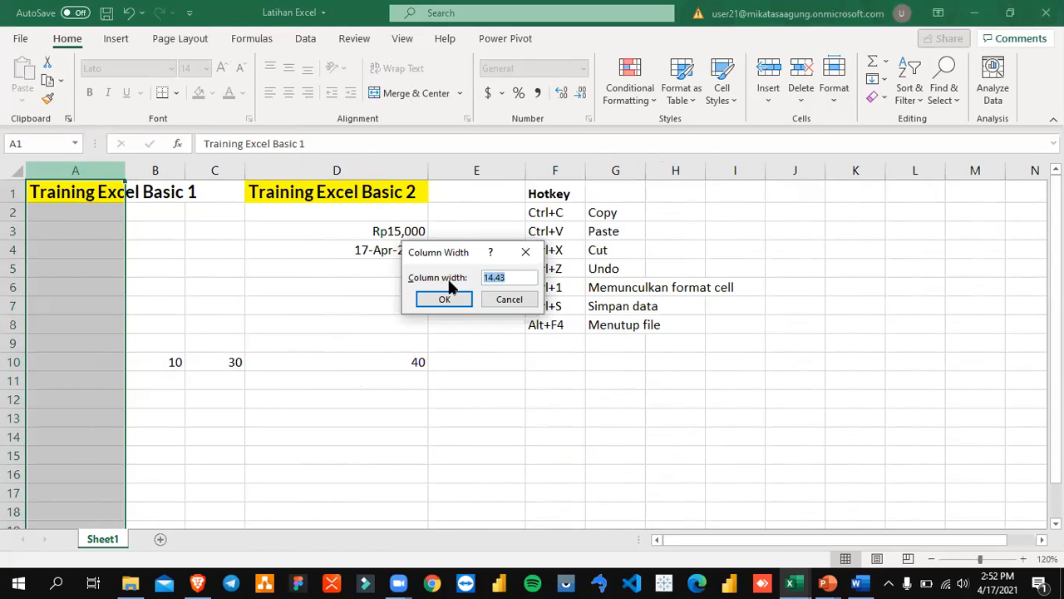
pyautogui.write('20')
pyautogui.press('Return')
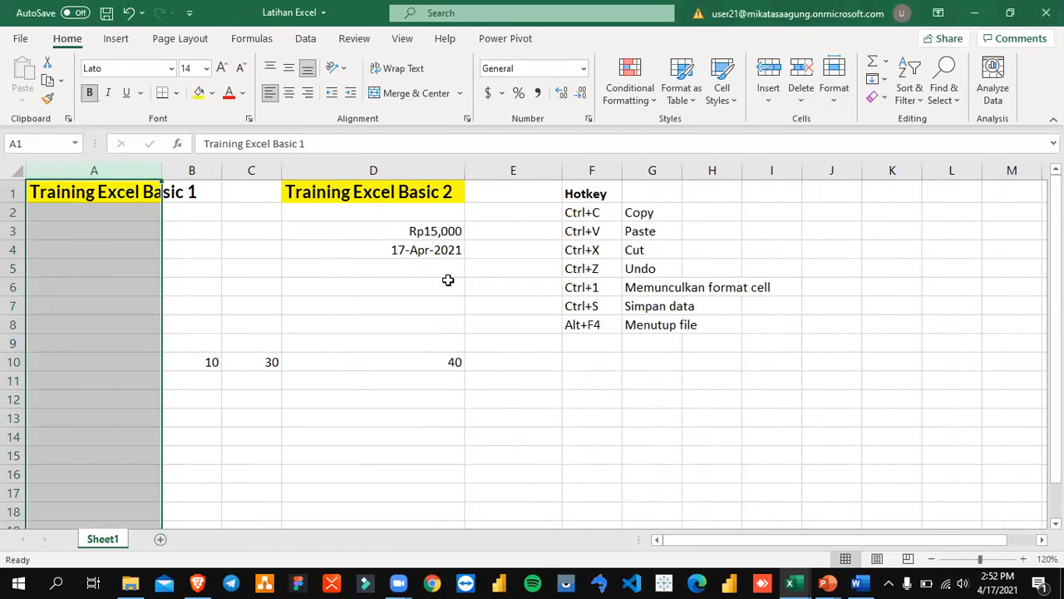
# - Set the width of column A to 30 so that it fits the "Training Excel Basic 1" title
pyautogui.rightClick(123, 173)
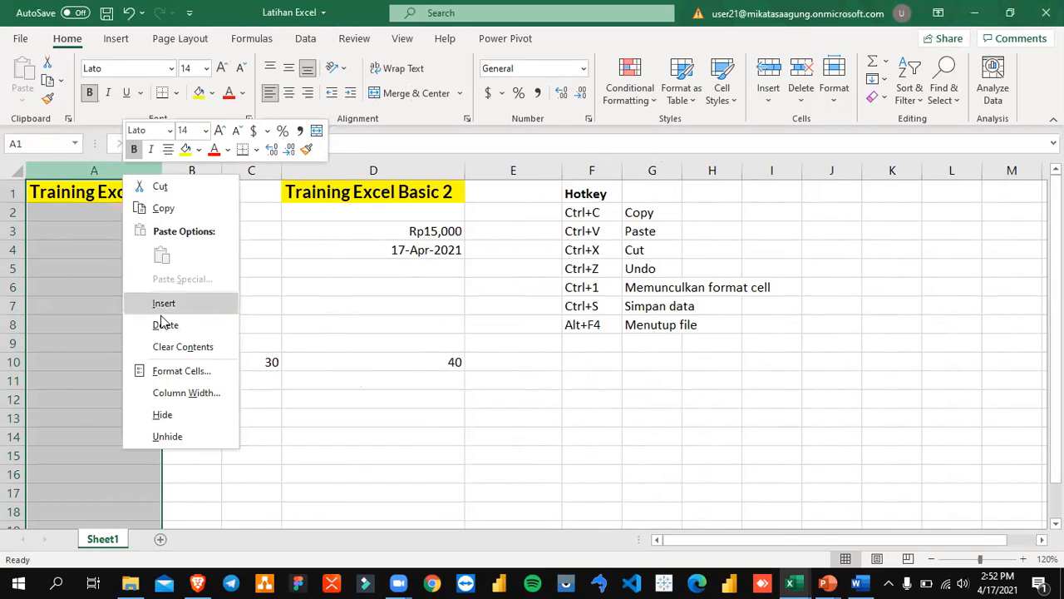
pyautogui.click(187, 393)
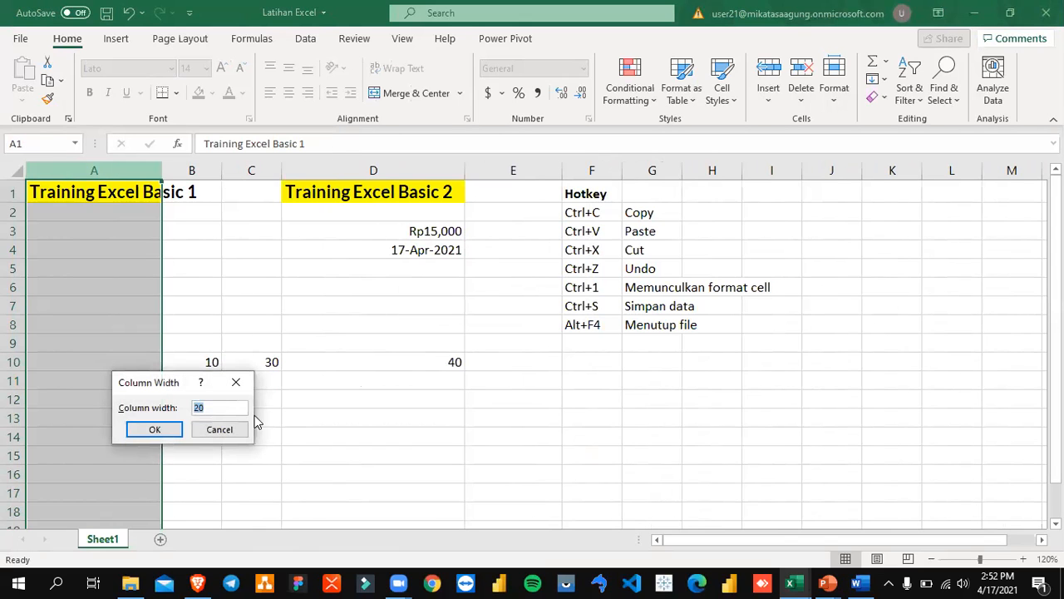
pyautogui.click(143, 409)
pyautogui.write('3')
pyautogui.press('Return')
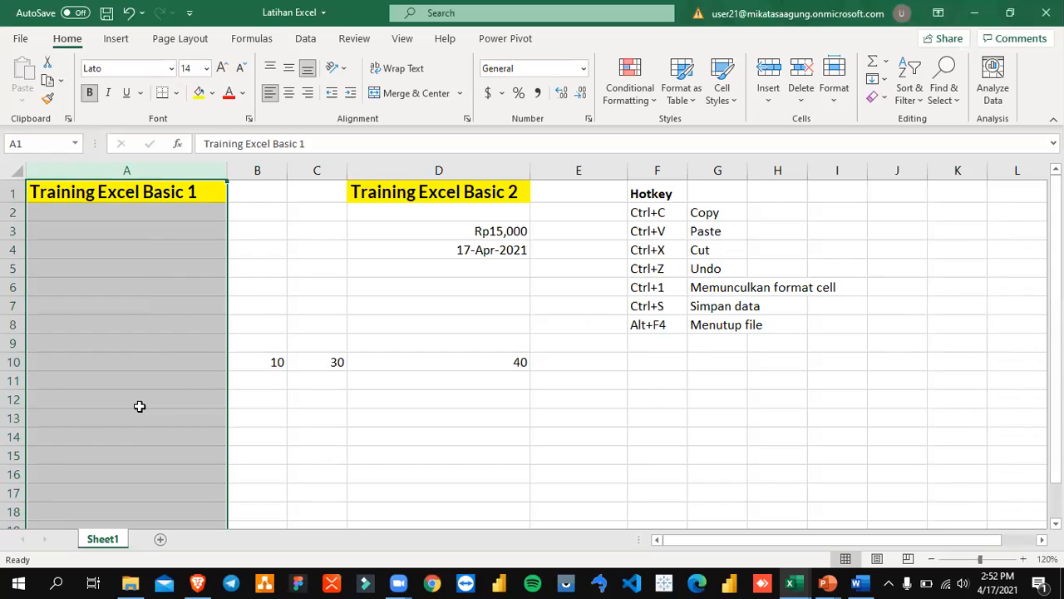
pyautogui.click(256, 321)
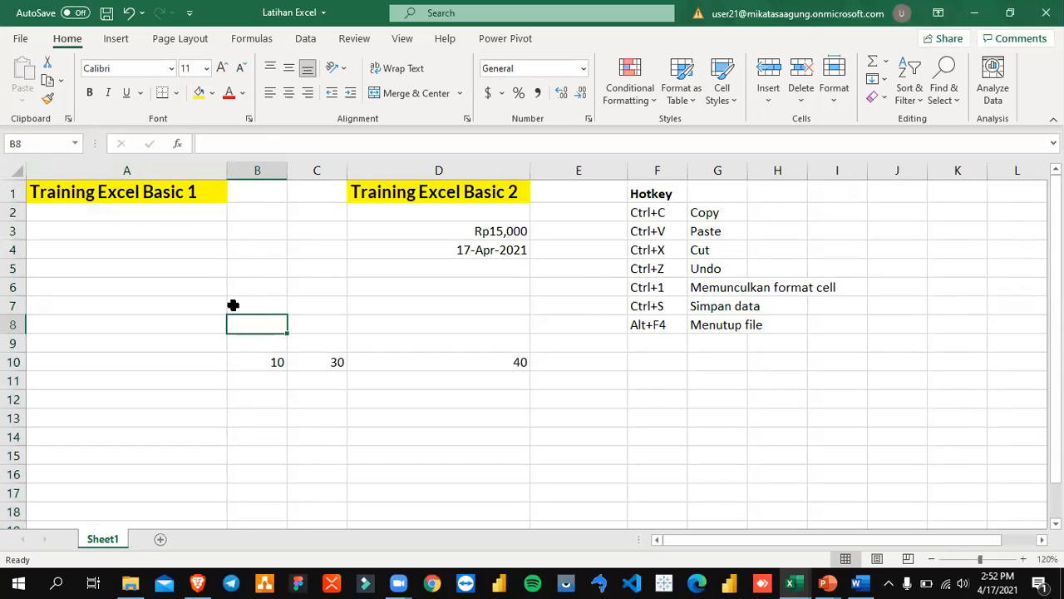
# - Set the width of columns A, B and C together to 30
pyautogui.click(149, 169)
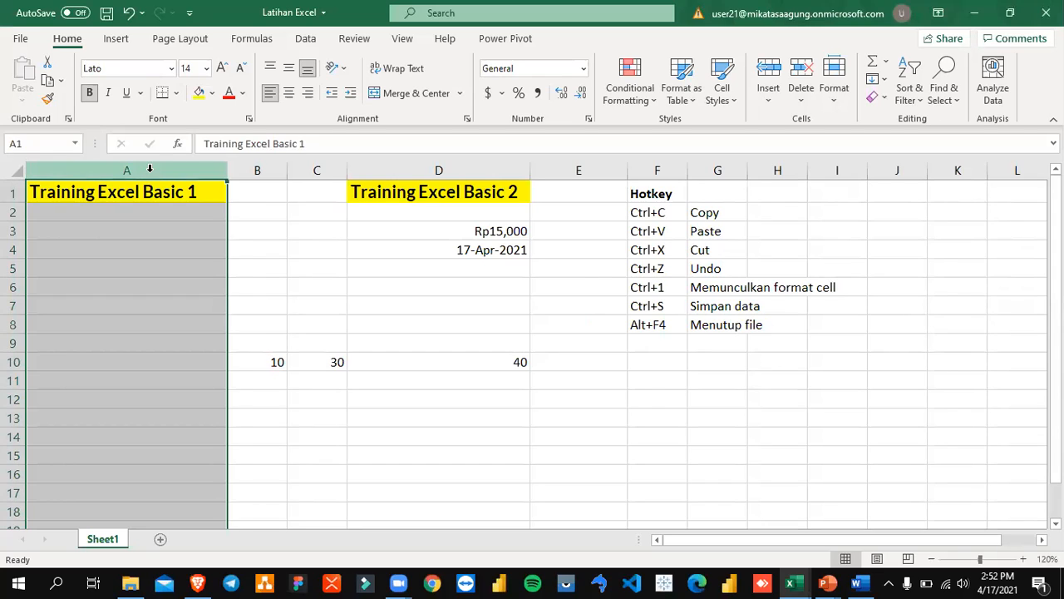
pyautogui.click(255, 168)
pyautogui.keyDown('ctrl'); pyautogui.click(305, 169); pyautogui.keyUp('ctrl')
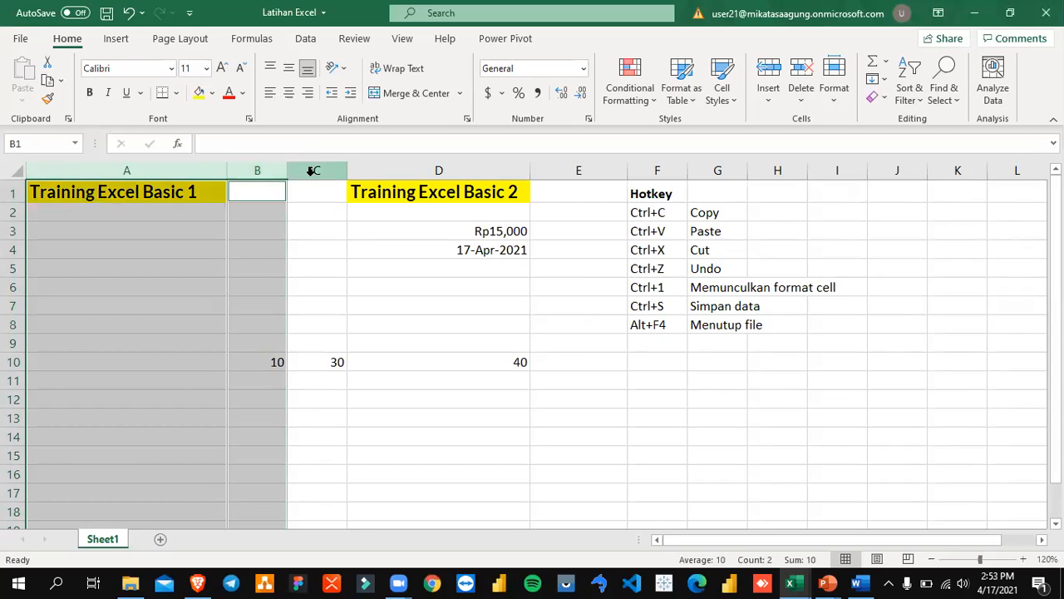
pyautogui.click(171, 253)
pyautogui.click(167, 171)
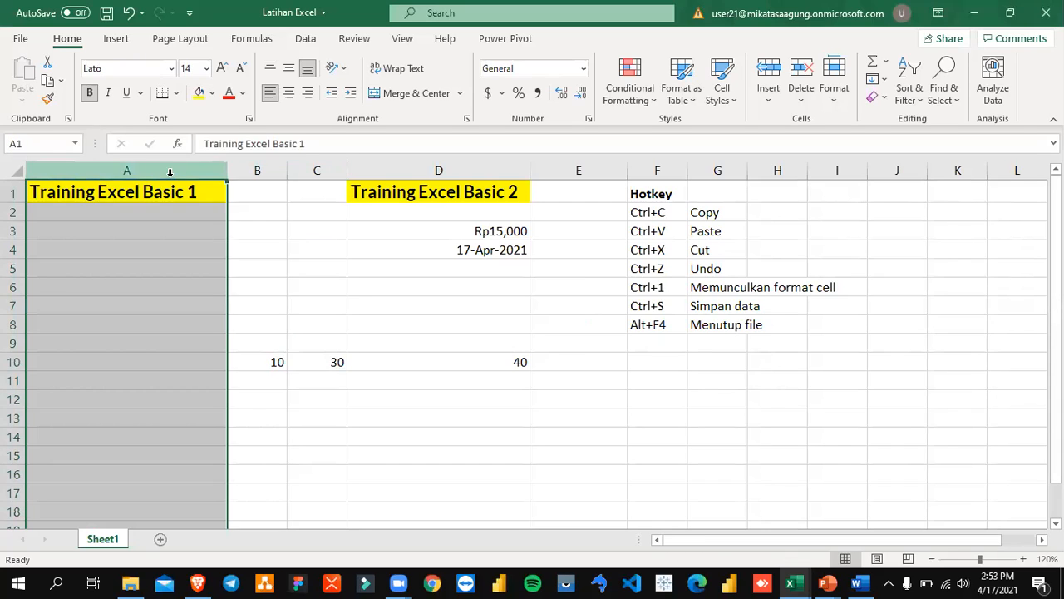
pyautogui.keyDown('ctrl'); pyautogui.click(255, 170); pyautogui.keyUp('ctrl')
pyautogui.keyDown('ctrl'); pyautogui.click(314, 169); pyautogui.keyUp('ctrl')
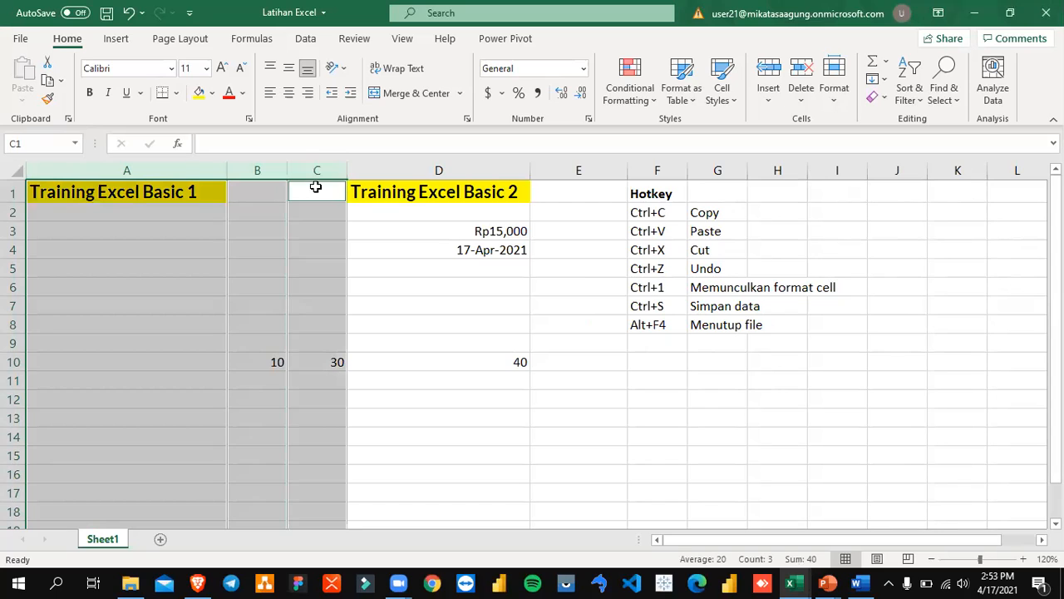
pyautogui.rightClick(317, 170)
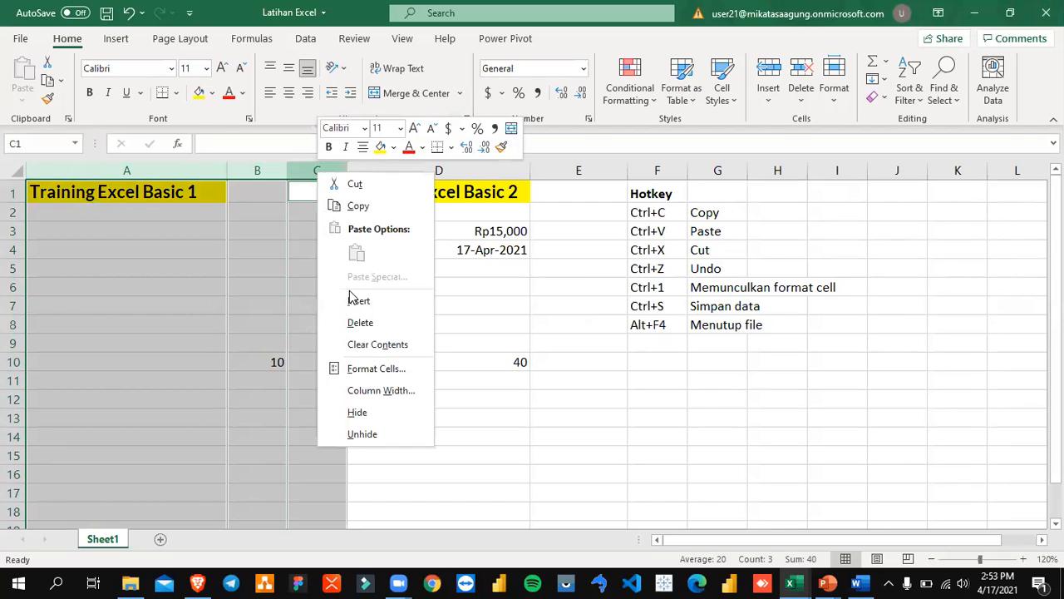
pyautogui.click(385, 391)
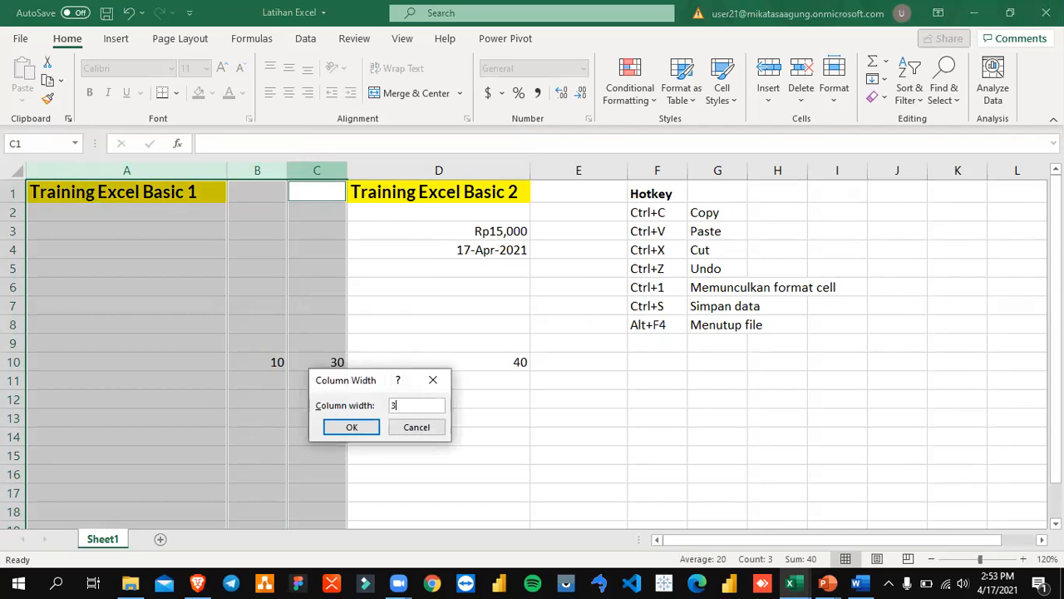
pyautogui.click(346, 427)
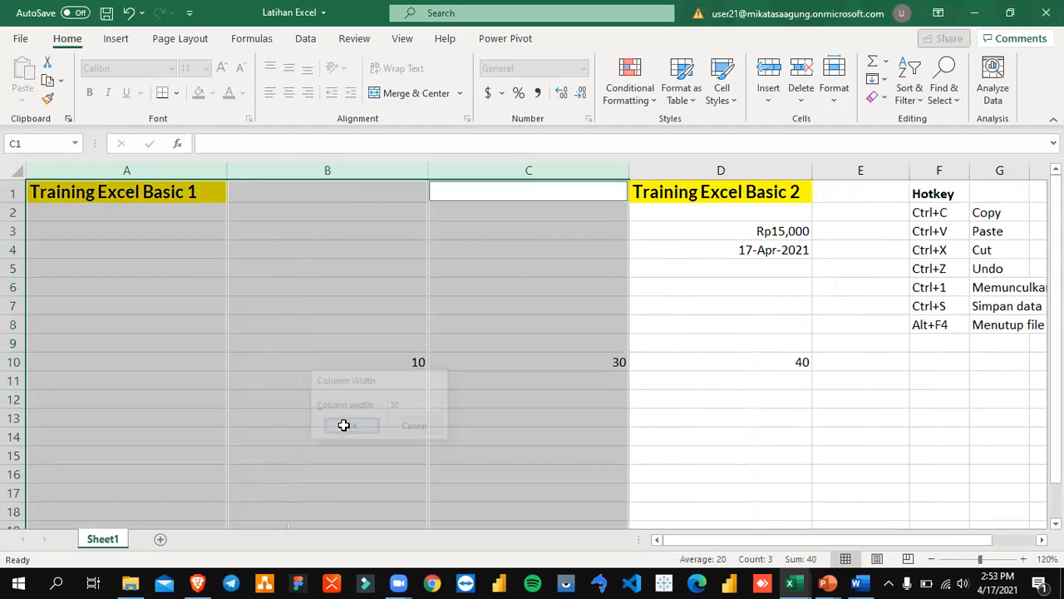
# - Point out columns A, B and C one by one, and undo the width of 30 on them and on column A
pyautogui.click(142, 171)
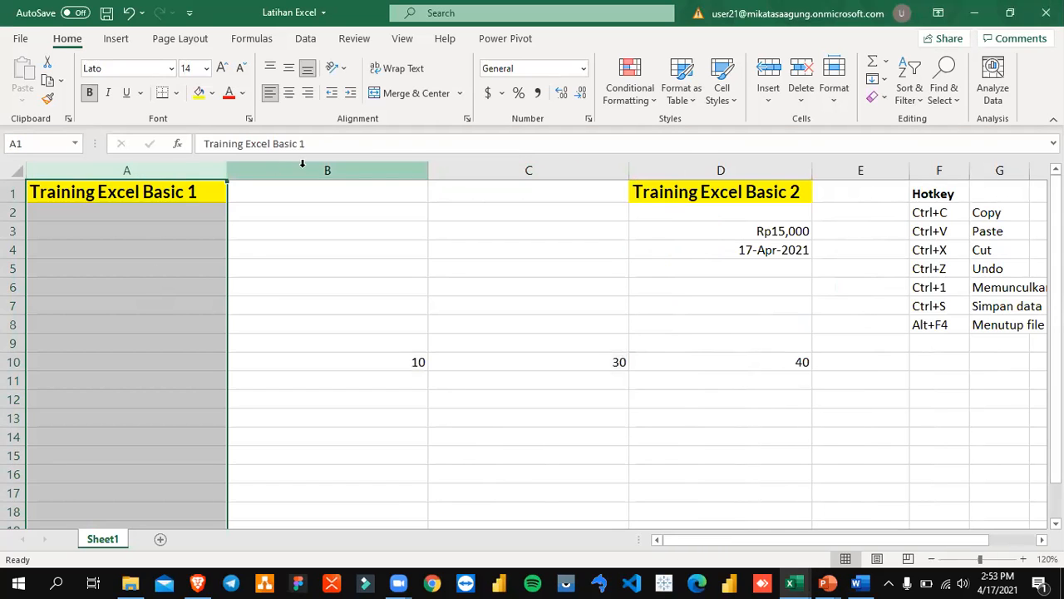
pyautogui.click(312, 166)
pyautogui.click(585, 167)
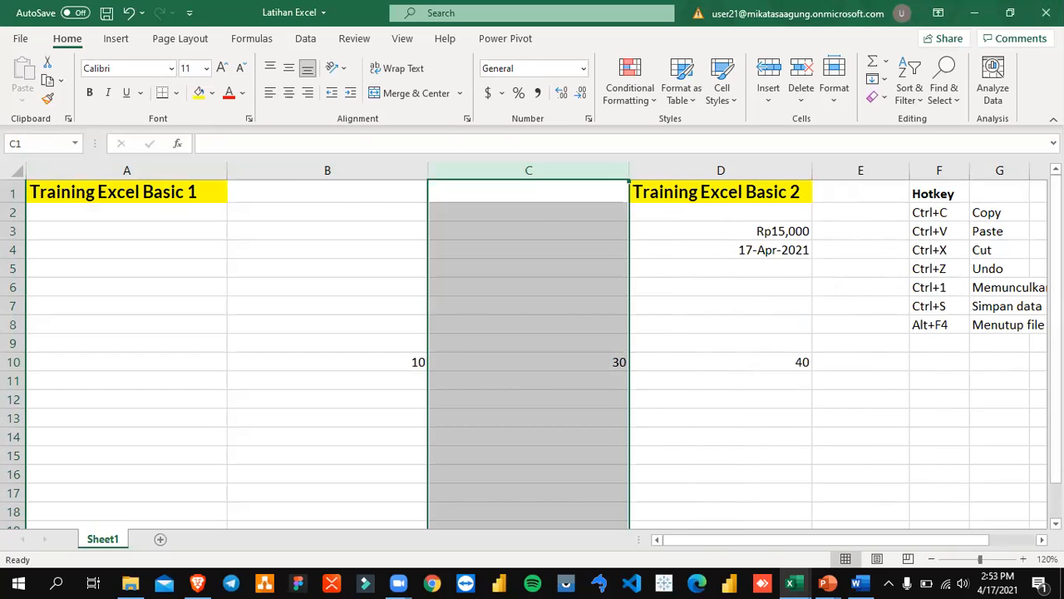
pyautogui.hotkey('ctrl', 'z')
pyautogui.hotkey('ctrl', 'z')
pyautogui.hotkey('ctrl', 'z')
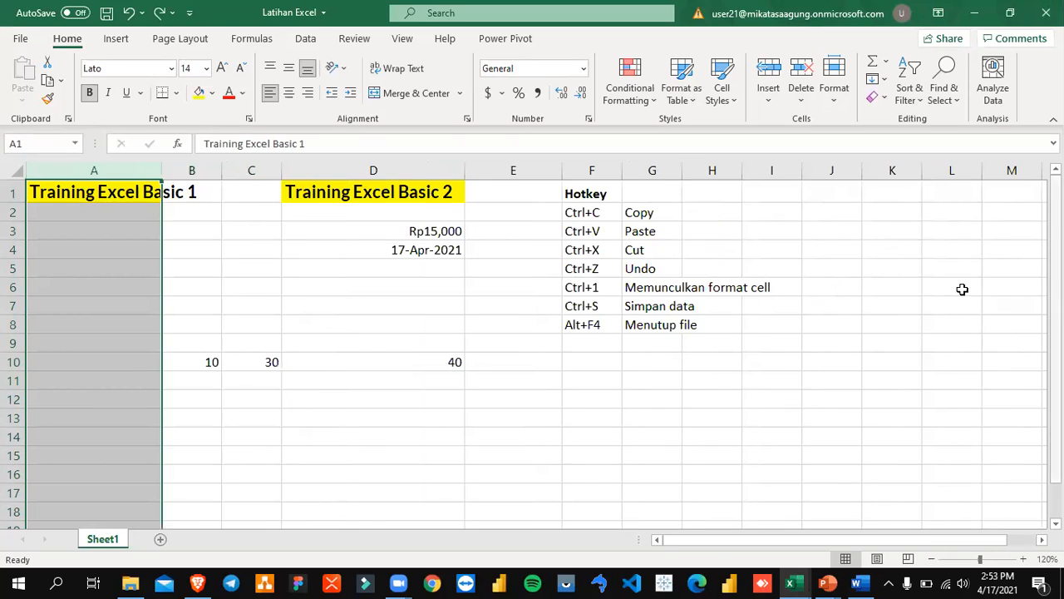
pyautogui.click(129, 358)
# - Switch to the Word training module and read on from the column width instructions to section 3, "Mengatur Tampilan Garis-garis Grid"
pyautogui.hotkey('alt', 'Tab')
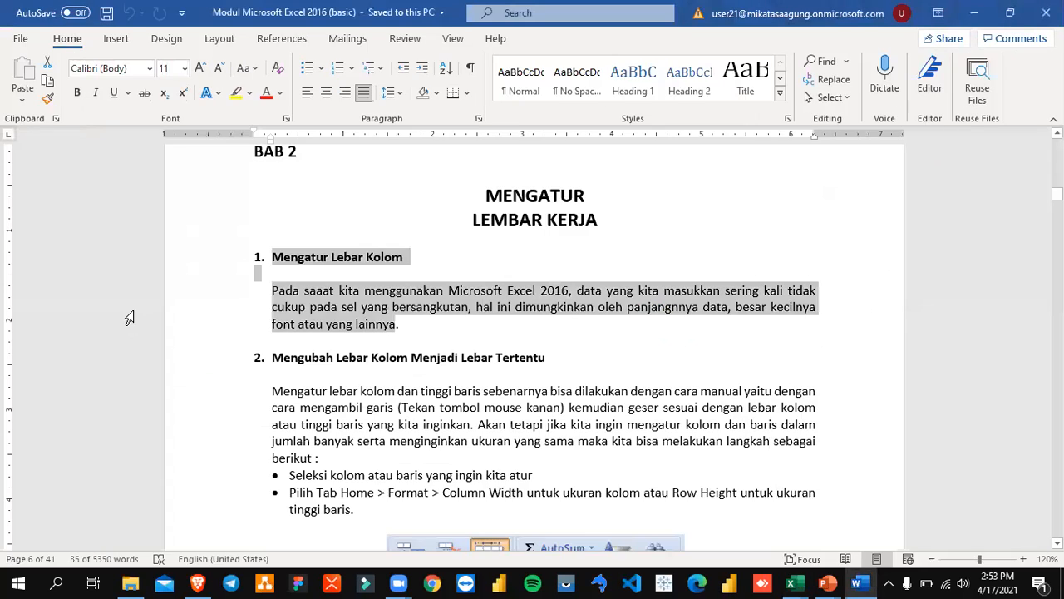
pyautogui.scroll(-12, 326, 470)
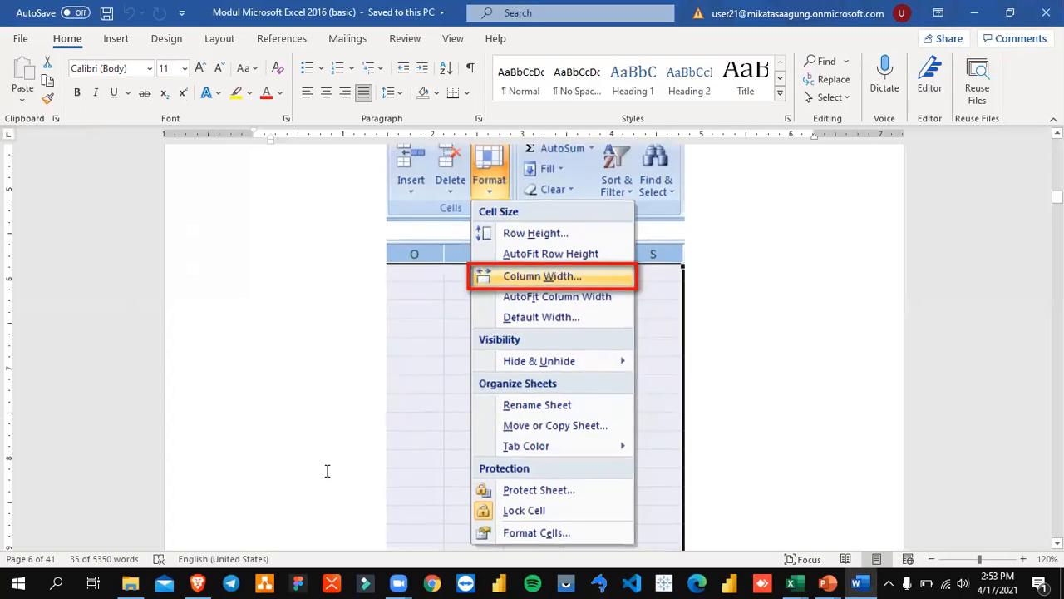
pyautogui.scroll(-5, 326, 471)
pyautogui.scroll(5, 320, 457)
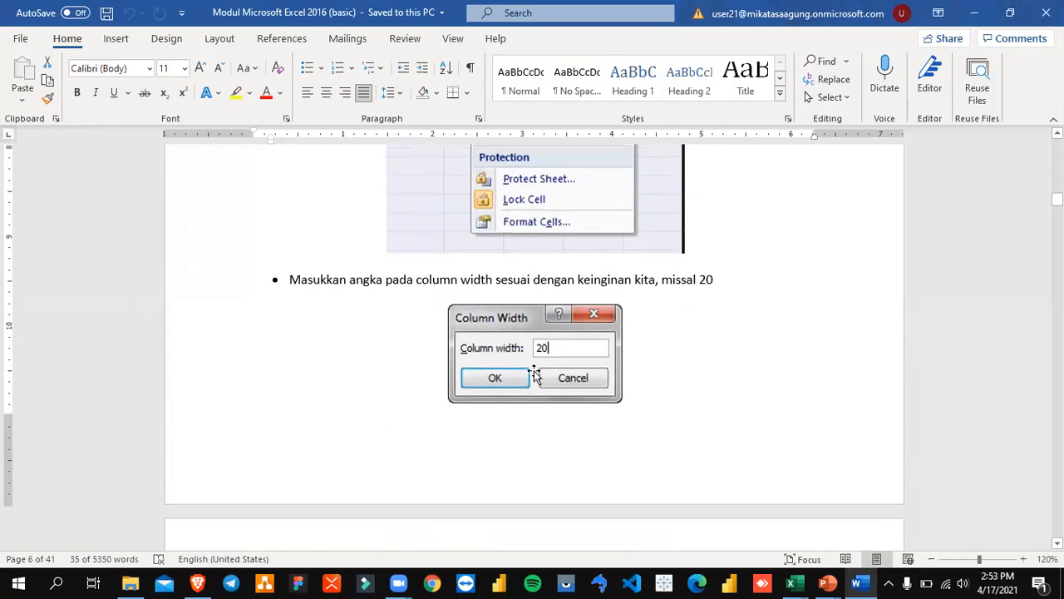
pyautogui.scroll(-4, 537, 378)
pyautogui.scroll(-4, 532, 383)
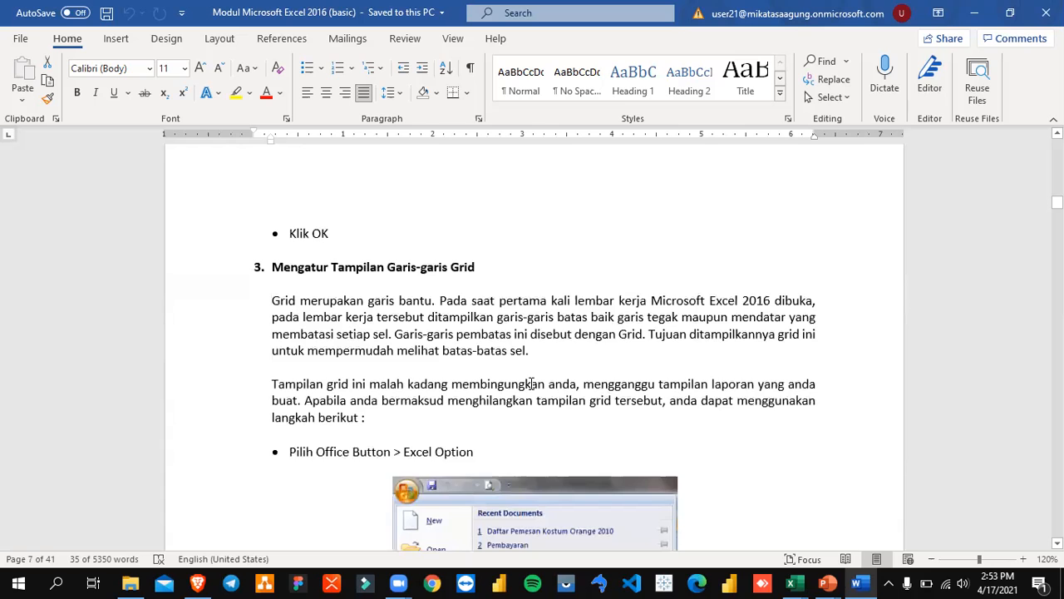
pyautogui.scroll(-2, 531, 383)
# - Switch back to the Latihan Excel workbook and select several cell ranges and single cells to point out the gridlines
pyautogui.hotkey('alt', 'Tab')
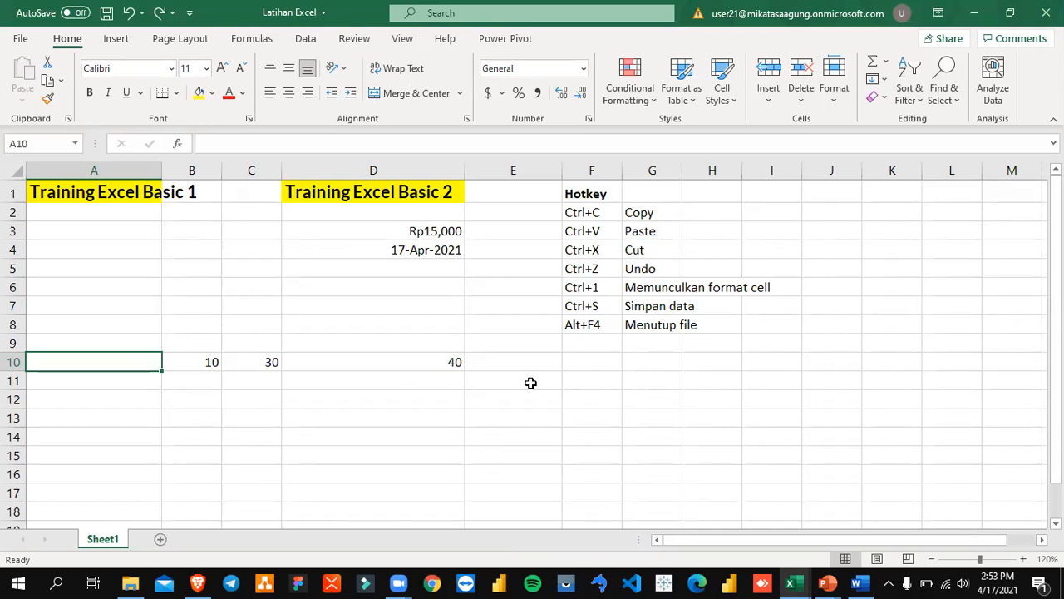
pyautogui.moveTo(113, 237); pyautogui.dragTo(823, 491)
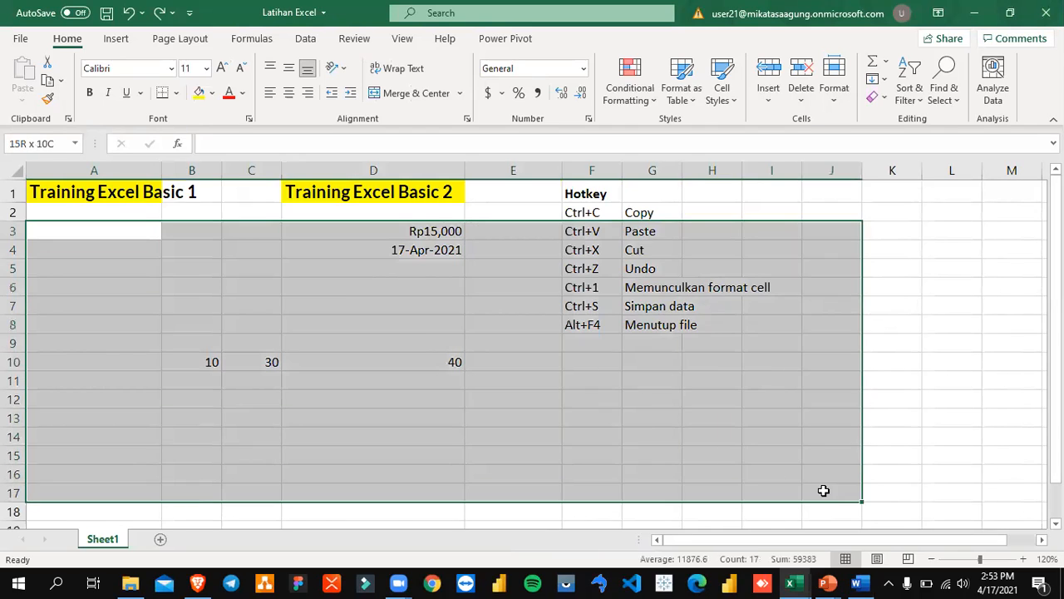
pyautogui.click(898, 226)
pyautogui.moveTo(779, 215); pyautogui.dragTo(953, 427)
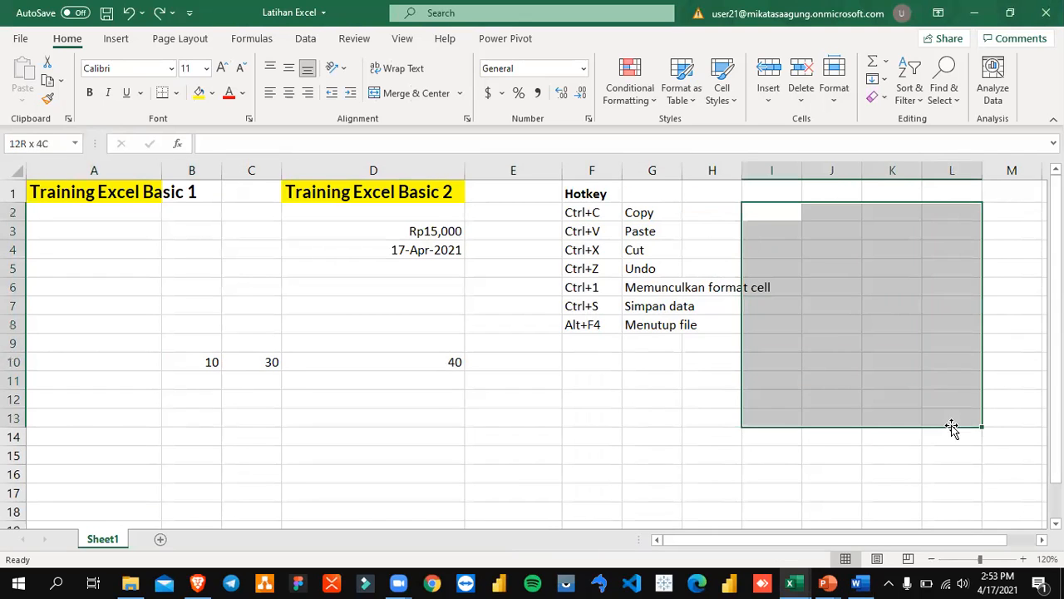
pyautogui.click(948, 322)
pyautogui.moveTo(832, 212); pyautogui.dragTo(944, 418)
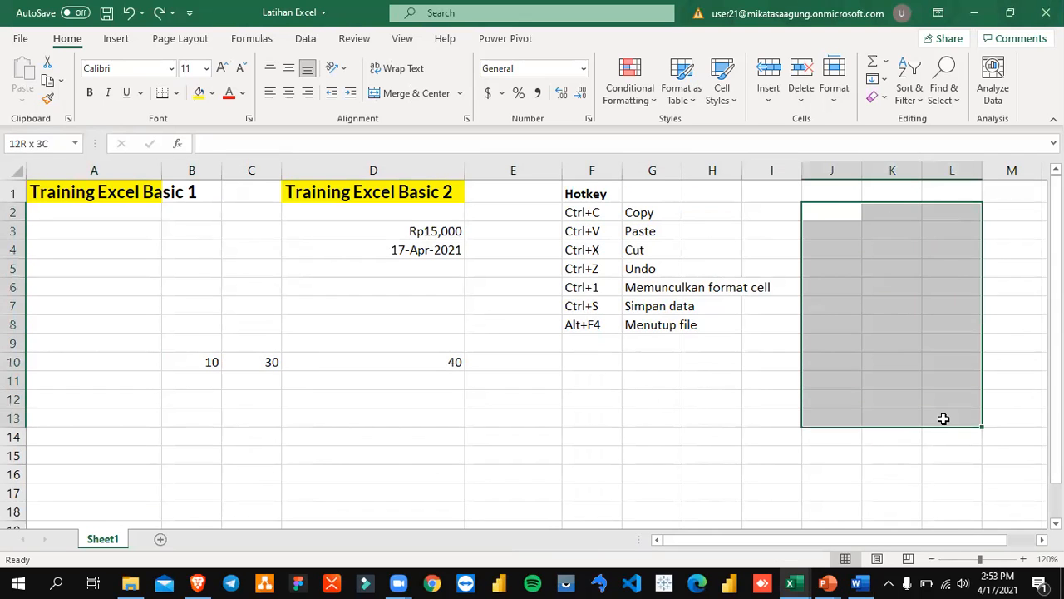
pyautogui.click(889, 294)
pyautogui.moveTo(837, 216); pyautogui.dragTo(959, 401)
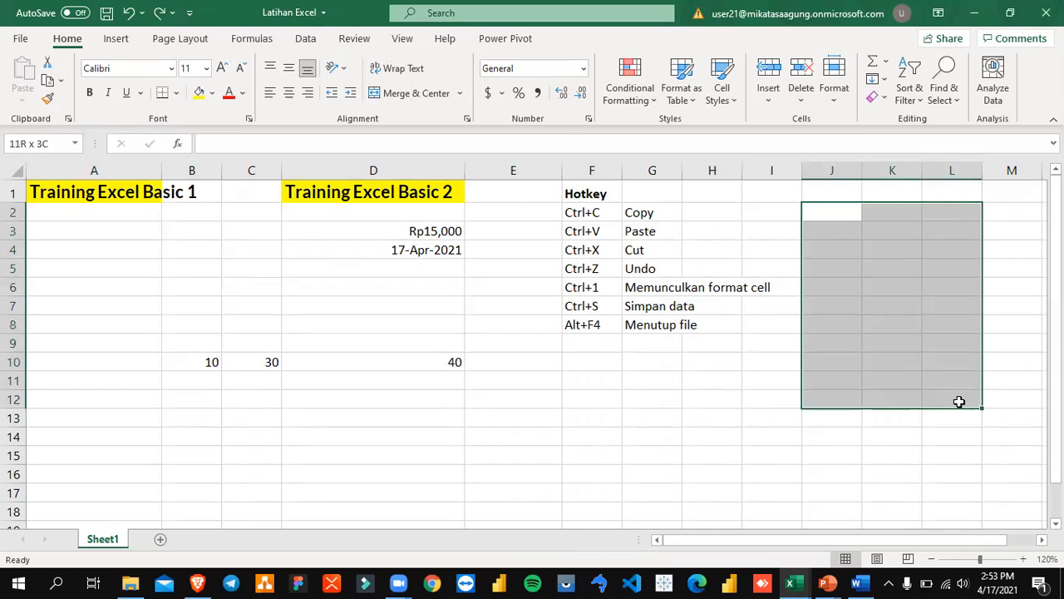
pyautogui.click(889, 291)
pyautogui.moveTo(823, 218); pyautogui.dragTo(964, 364)
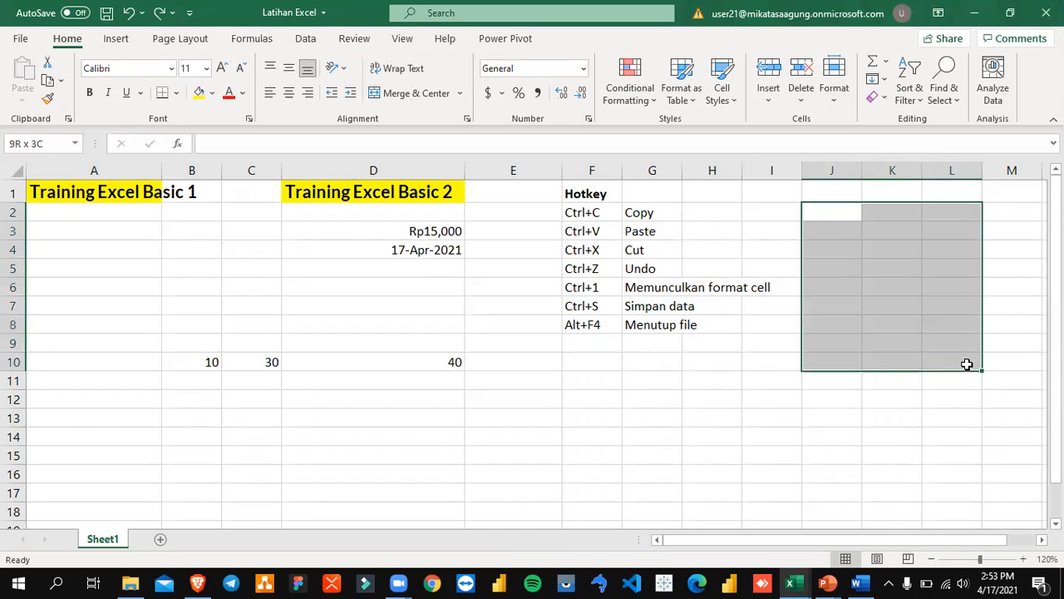
pyautogui.click(180, 288)
pyautogui.click(49, 199)
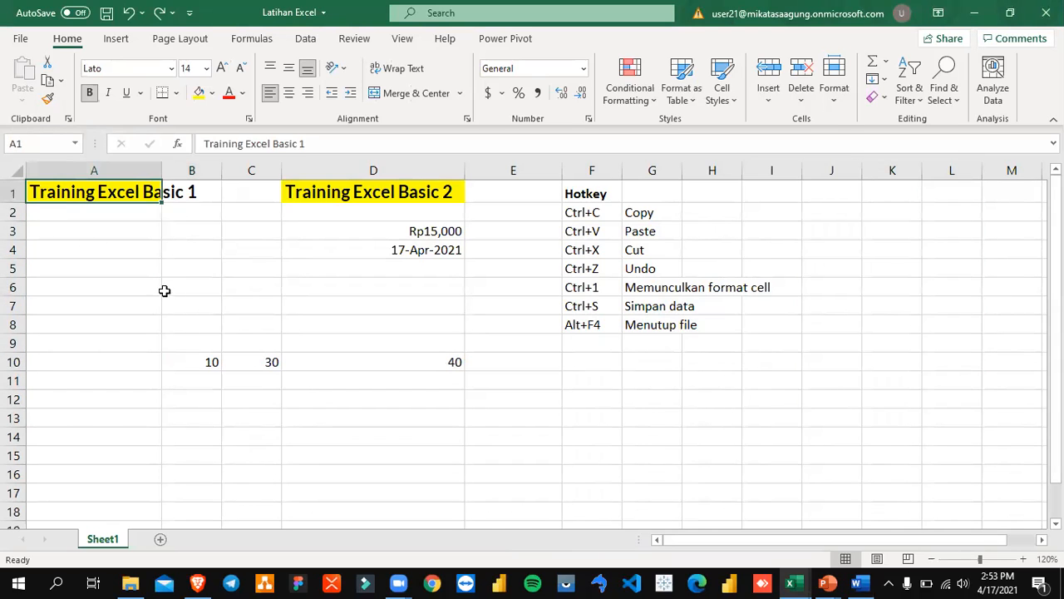
pyautogui.click(98, 274)
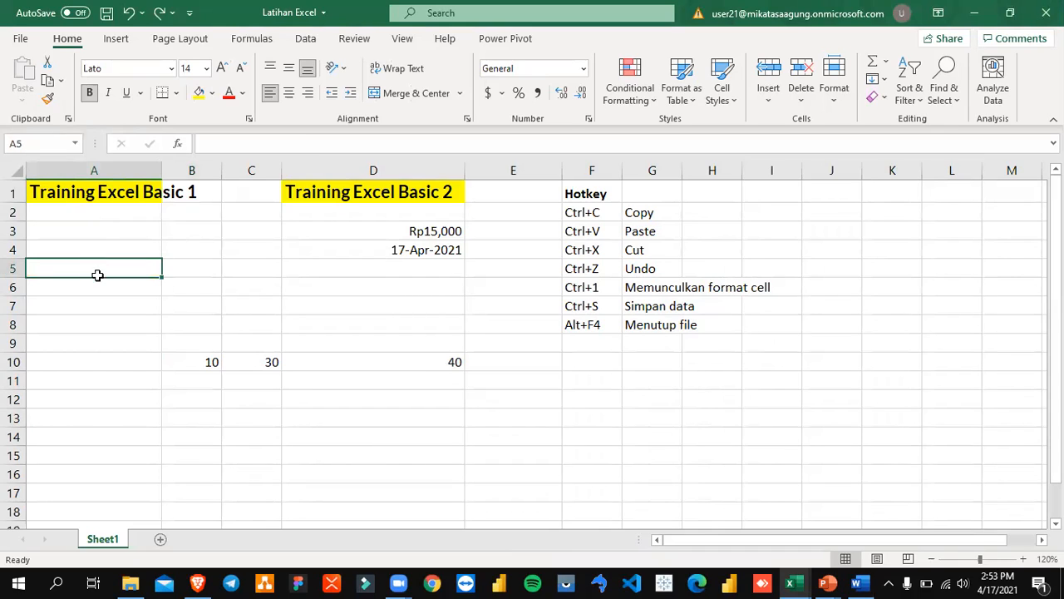
pyautogui.click(223, 303)
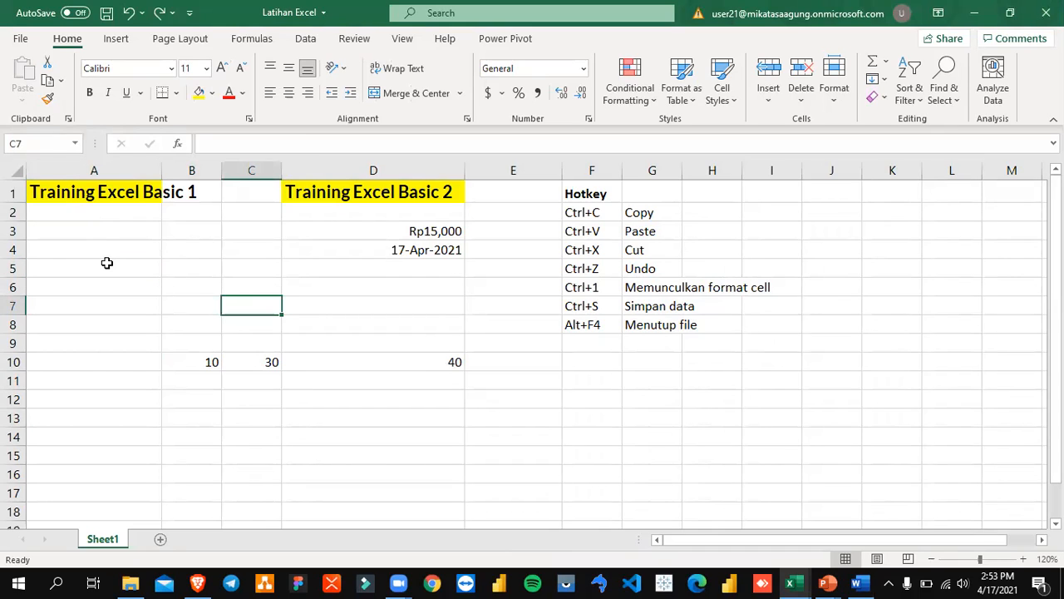
pyautogui.click(50, 198)
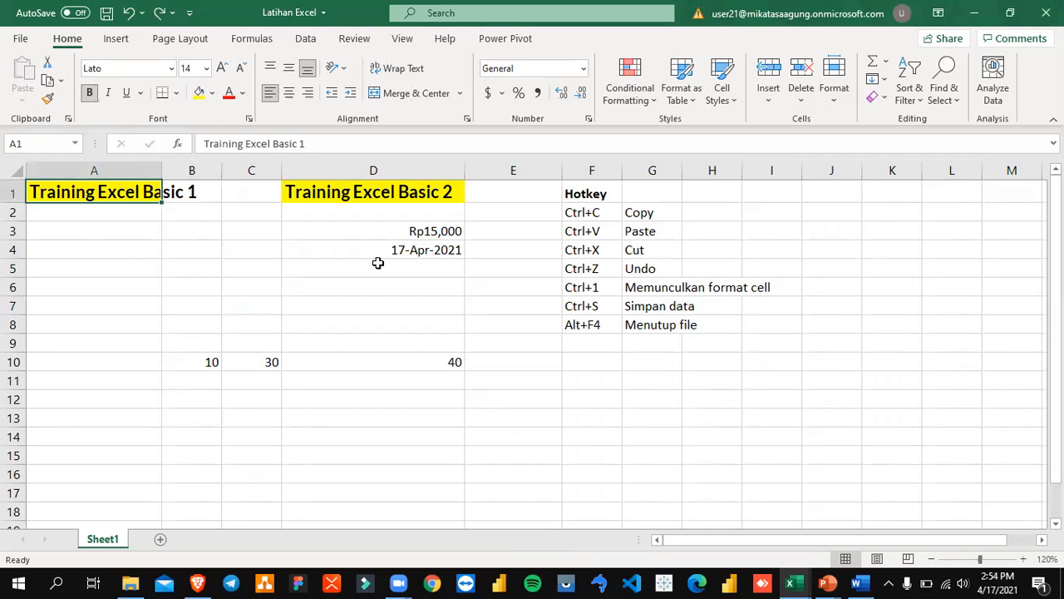
# - Look through the View, Review, Data, Formulas, Page Layout, Insert and Home commands for the gridlines display option
pyautogui.click(402, 39)
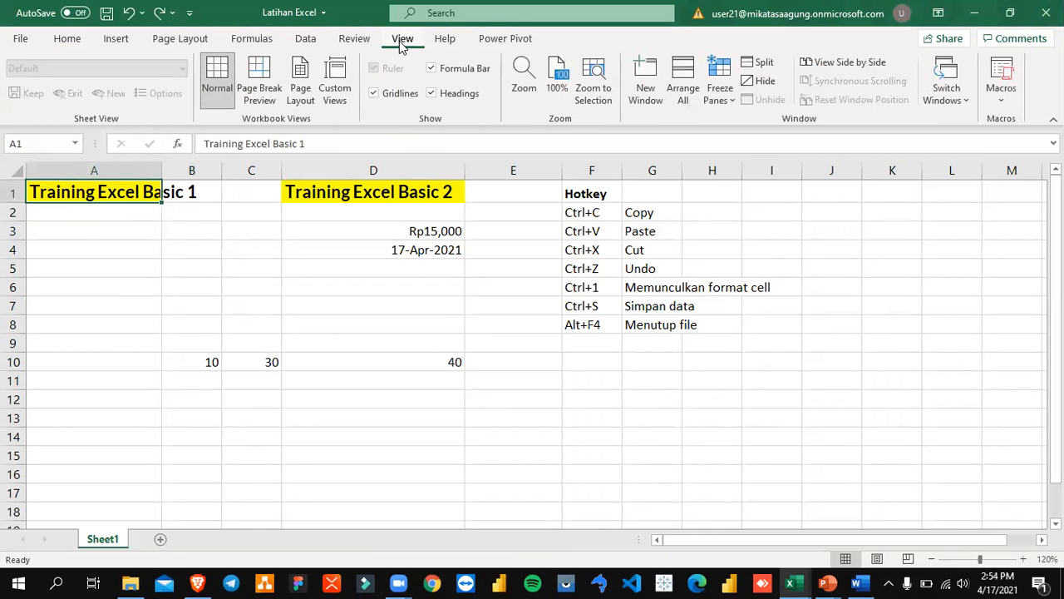
pyautogui.click(350, 45)
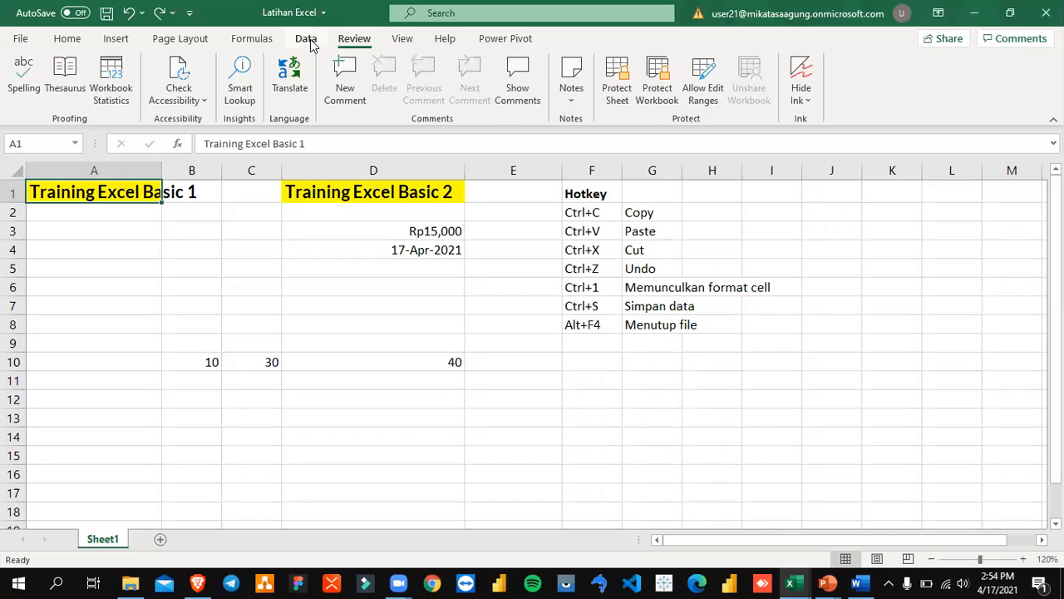
pyautogui.click(310, 42)
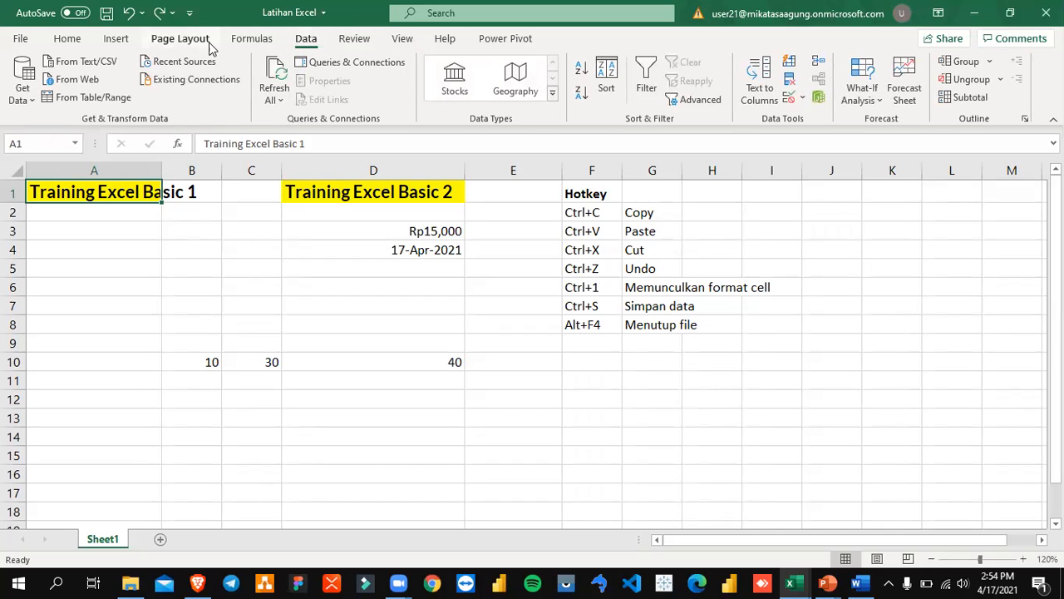
pyautogui.click(259, 41)
pyautogui.click(183, 42)
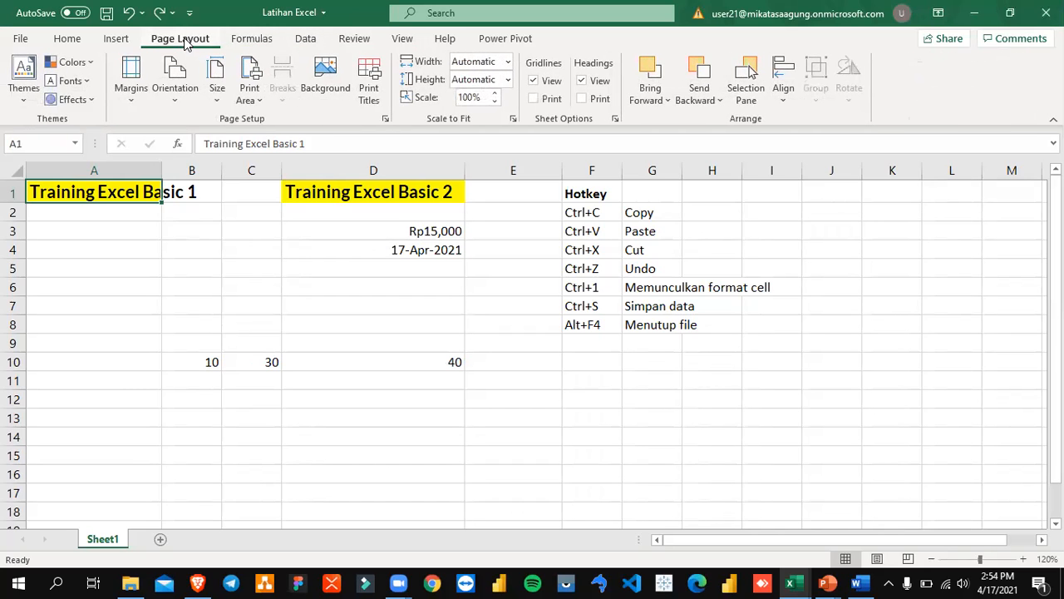
pyautogui.click(116, 40)
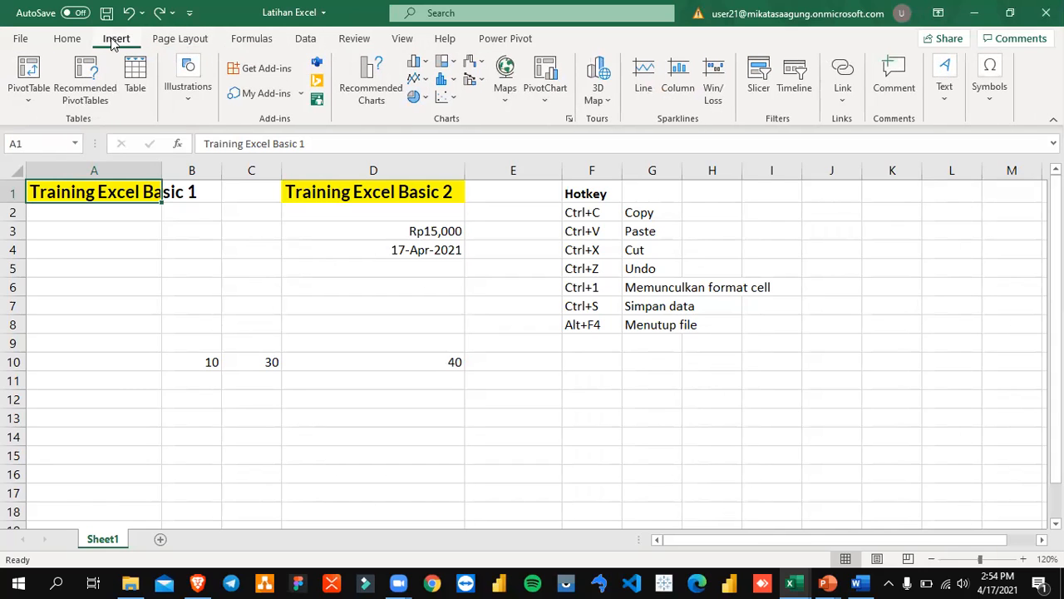
pyautogui.click(60, 42)
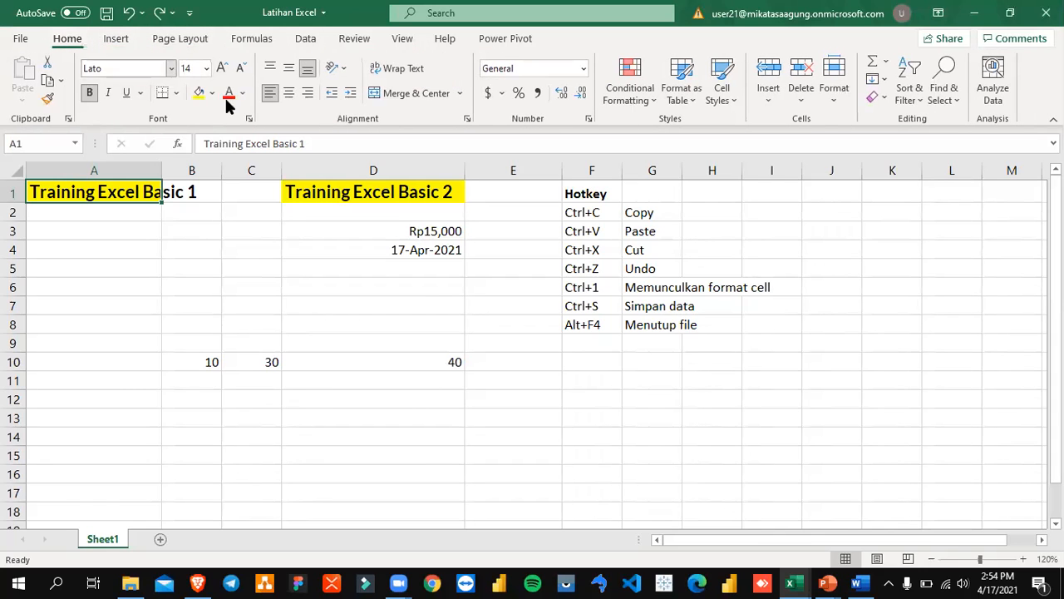
pyautogui.click(116, 42)
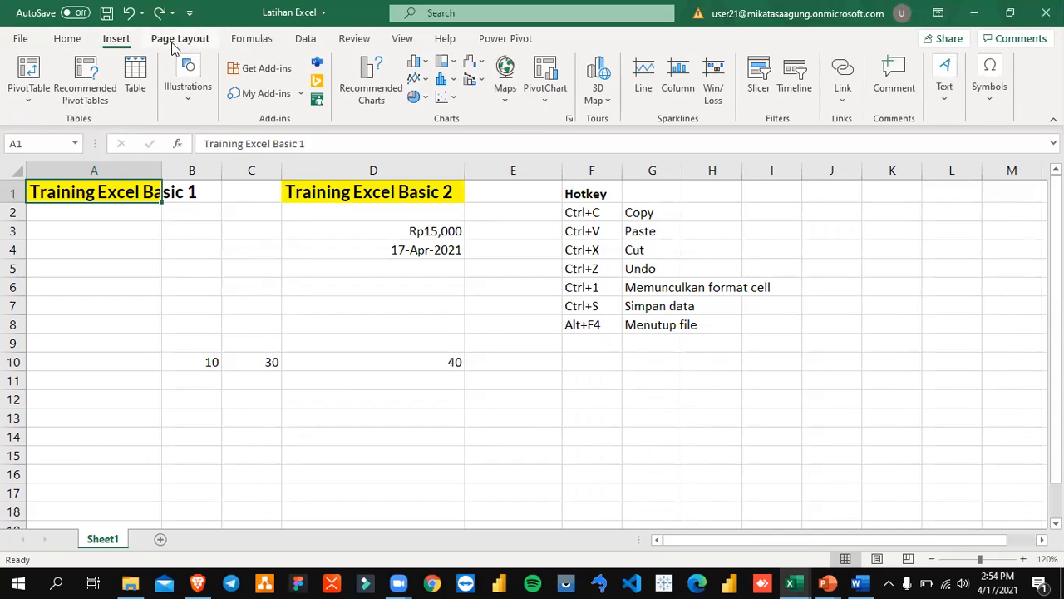
# - Hide the gridlines of Sheet1 and show them again, and display the page layout sheet options once more
pyautogui.click(173, 43)
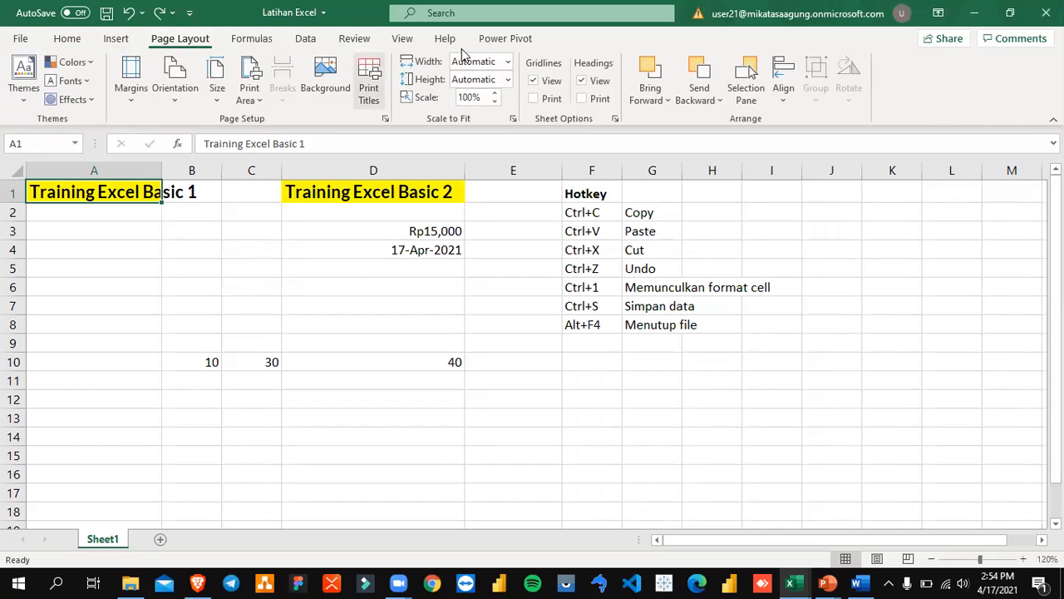
pyautogui.click(533, 81)
pyautogui.click(534, 80)
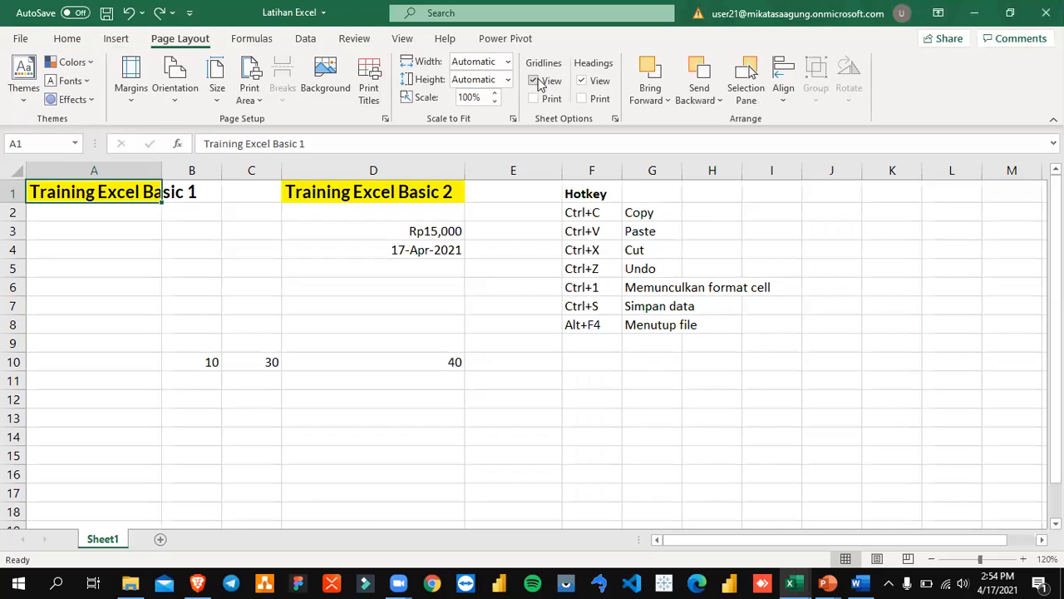
pyautogui.click(67, 38)
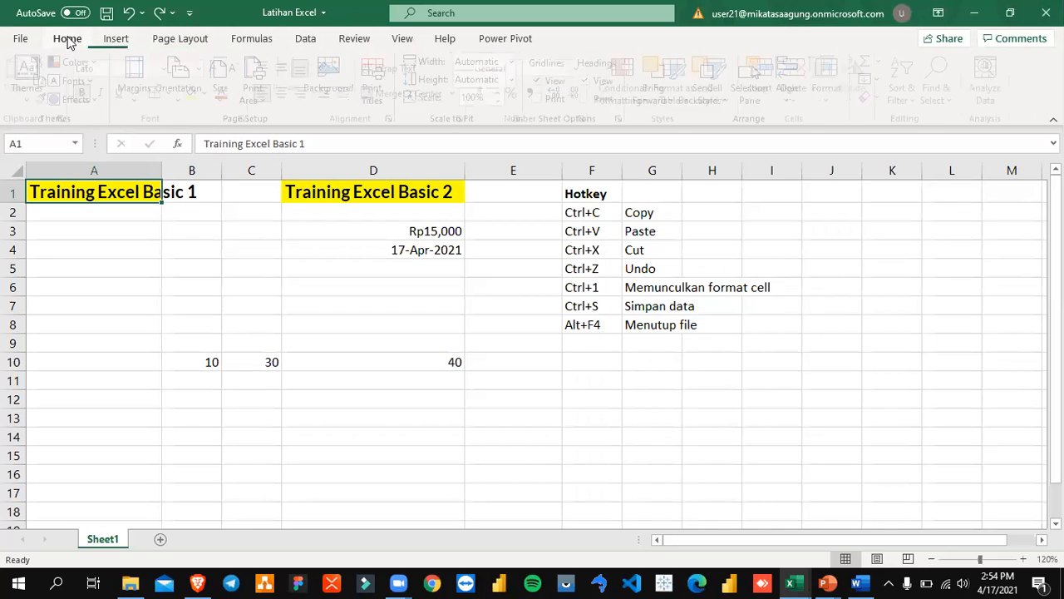
pyautogui.click(181, 40)
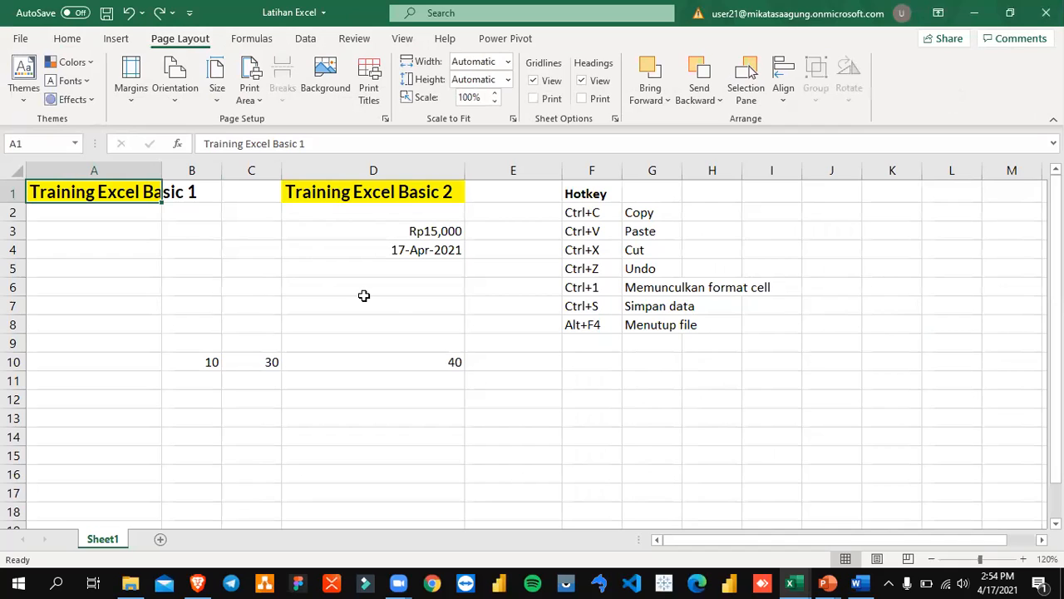
# - Hide the gridlines of Sheet1 while selecting several cell ranges to point out the plain background, and show the gridlines again
pyautogui.click(550, 86)
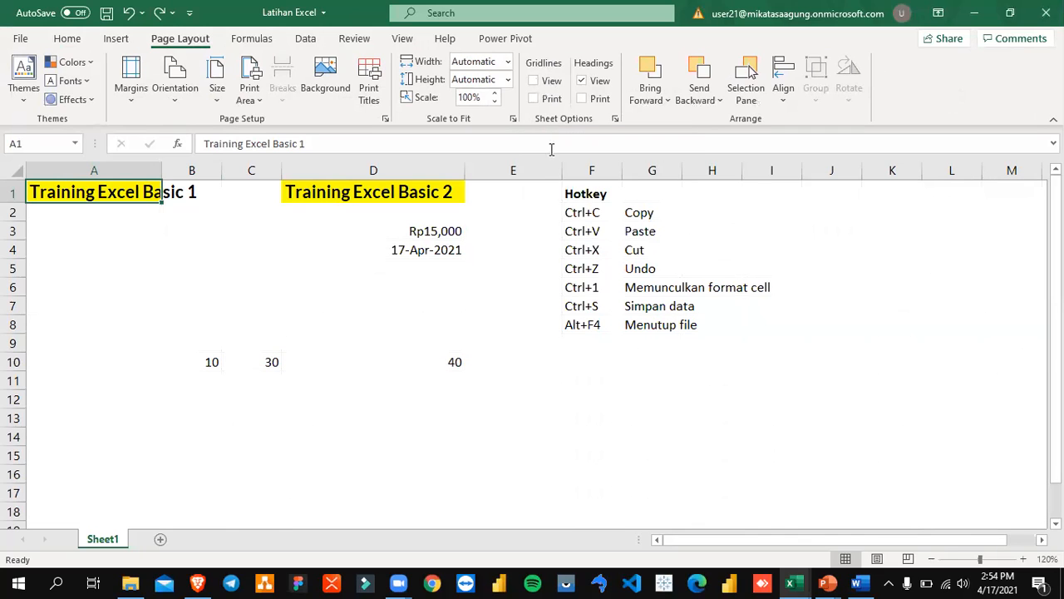
pyautogui.click(799, 433)
pyautogui.moveTo(338, 447); pyautogui.dragTo(903, 414)
pyautogui.click(933, 212)
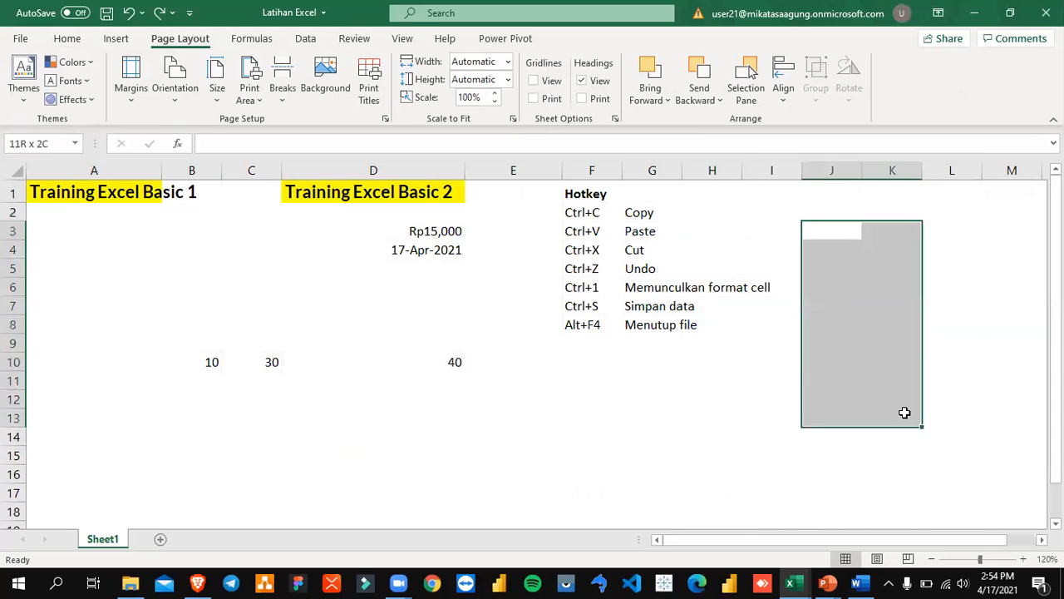
pyautogui.click(513, 462)
pyautogui.moveTo(300, 452); pyautogui.dragTo(831, 178)
pyautogui.click(582, 213)
pyautogui.moveTo(51, 192); pyautogui.dragTo(724, 478)
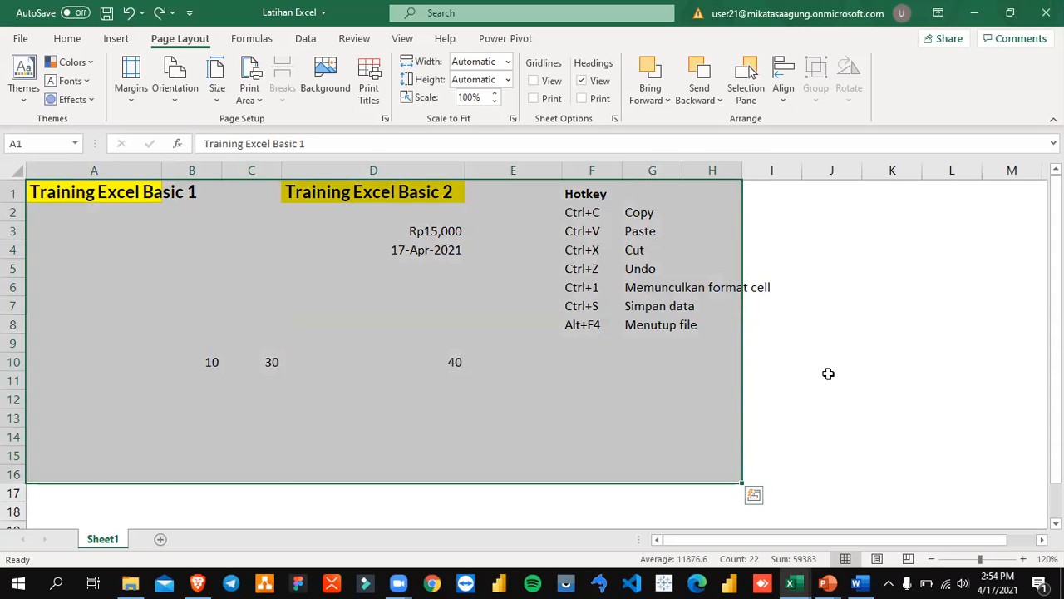
pyautogui.click(829, 374)
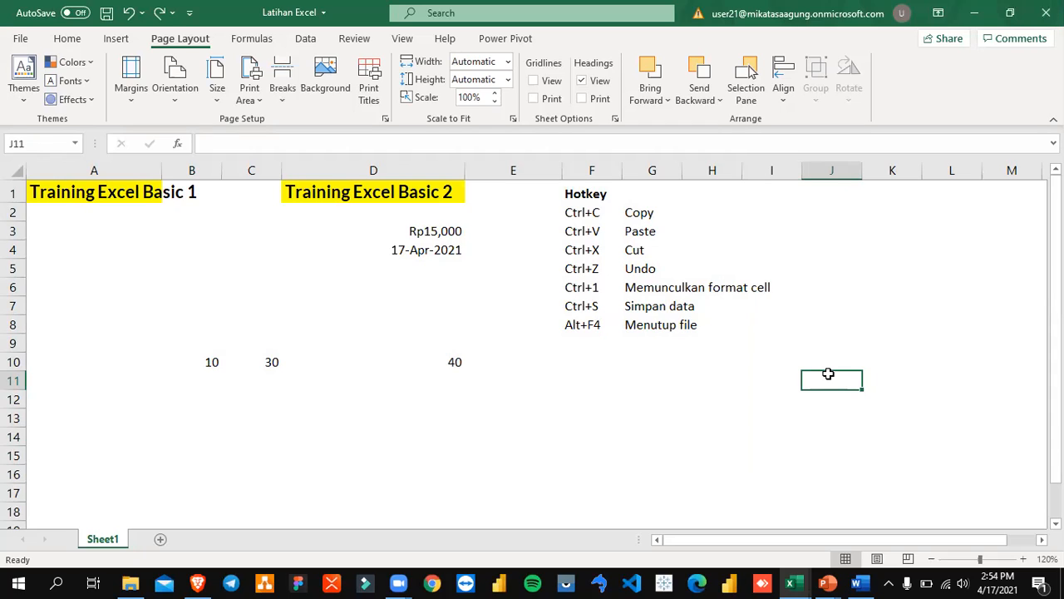
pyautogui.click(533, 80)
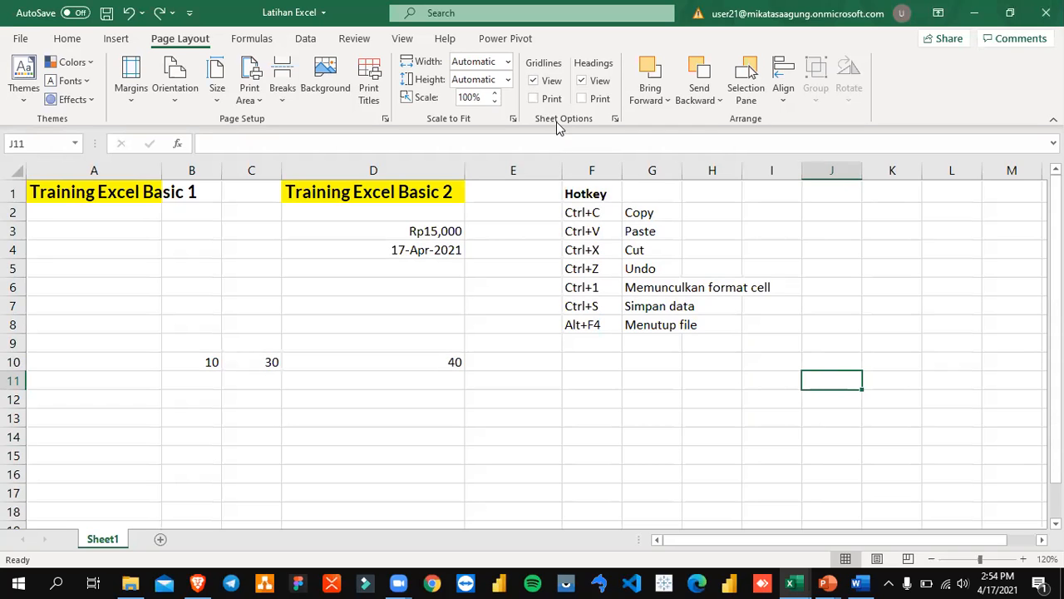
# - Find the Show gridlines setting for Sheet1 in the advanced Excel options and close the options without applying anything
pyautogui.click(75, 43)
pyautogui.click(174, 42)
pyautogui.click(67, 43)
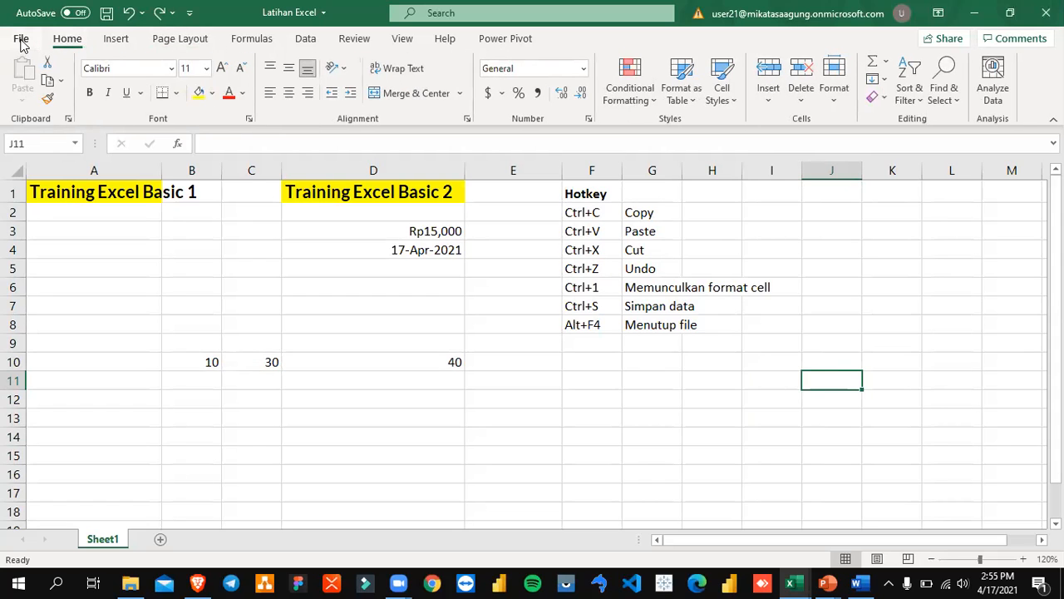
pyautogui.click(21, 40)
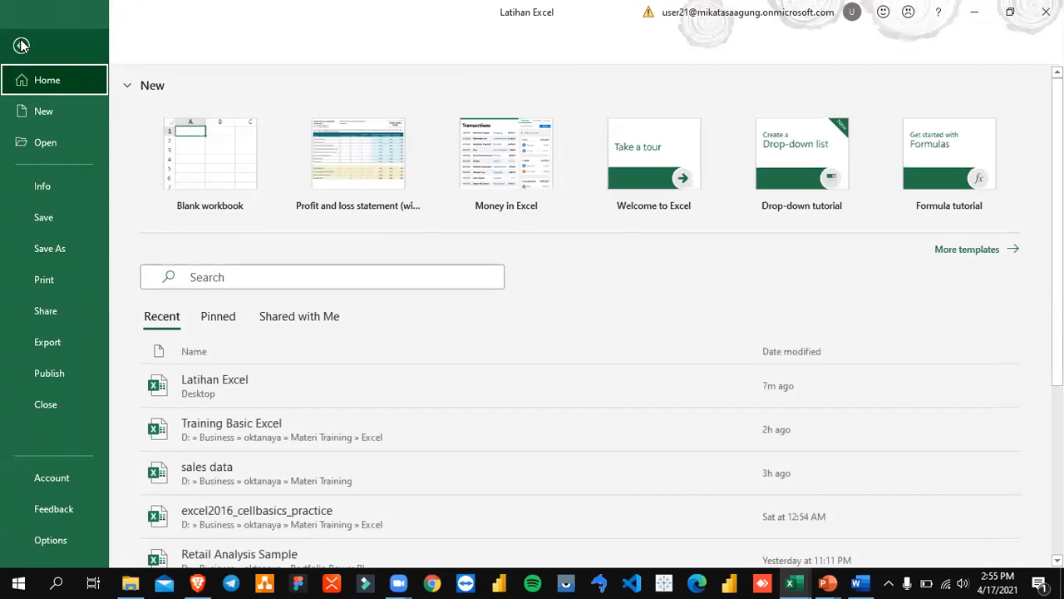
pyautogui.click(51, 540)
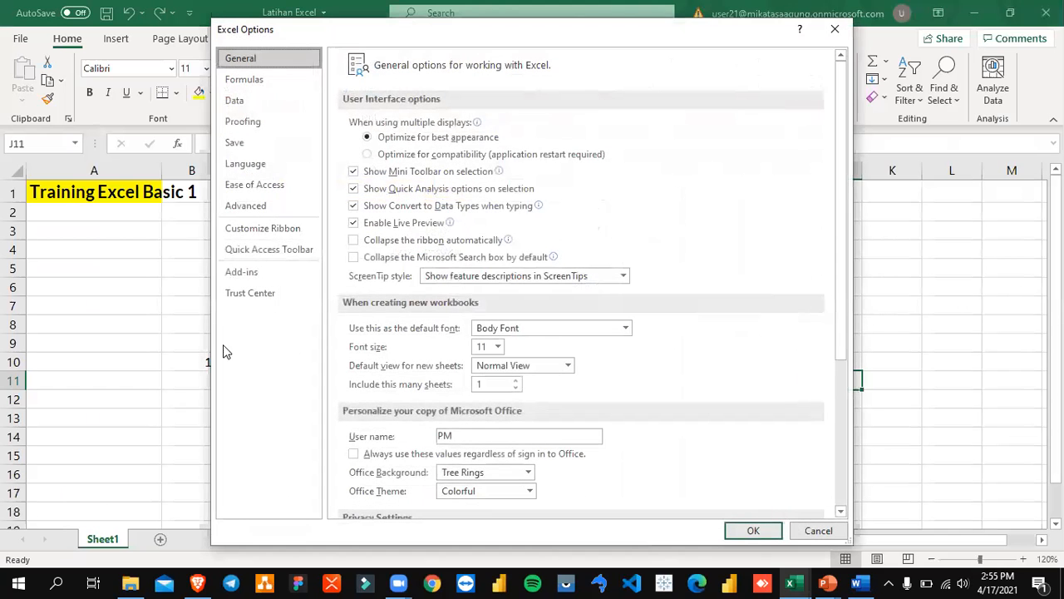
pyautogui.click(247, 208)
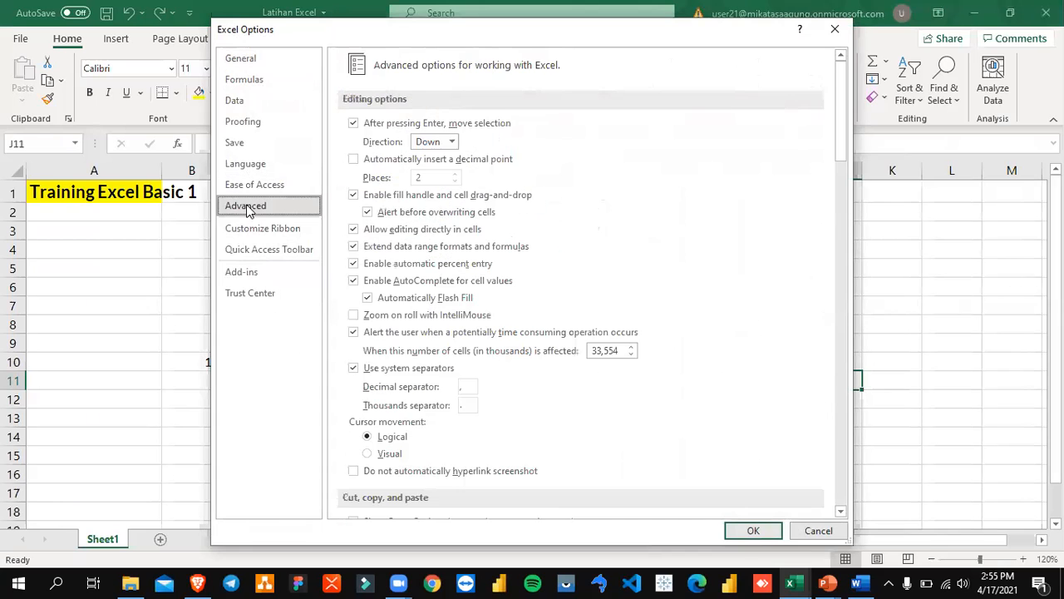
pyautogui.moveTo(840, 163); pyautogui.dragTo(843, 397)
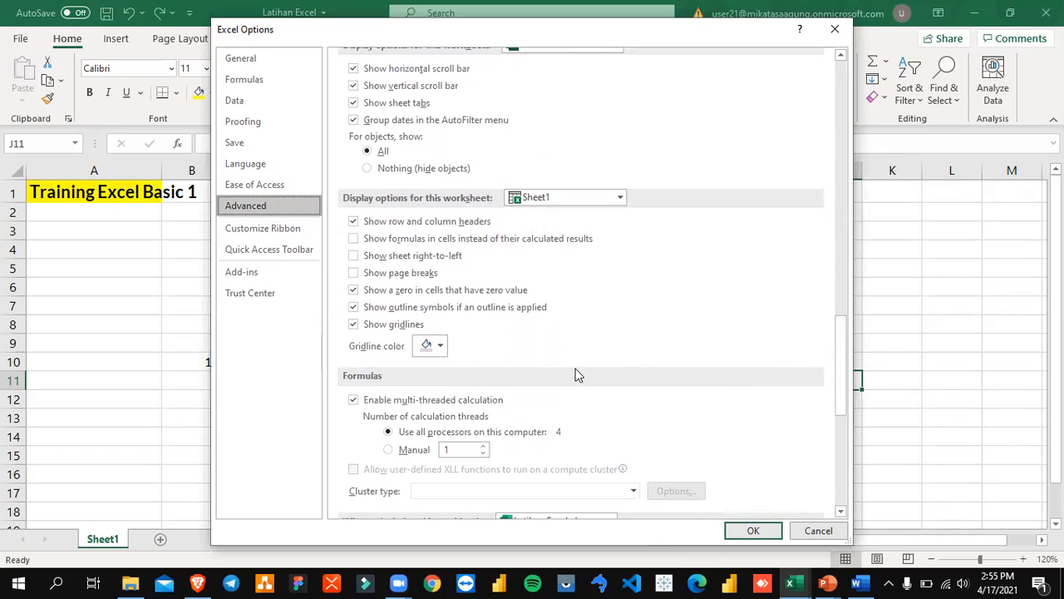
pyautogui.click(381, 330)
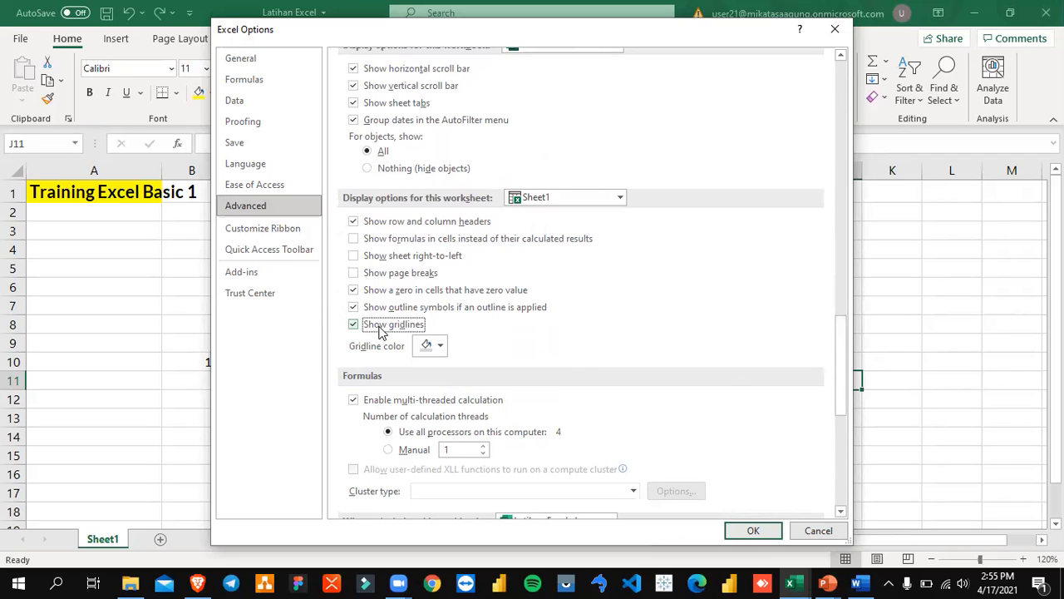
pyautogui.click(825, 534)
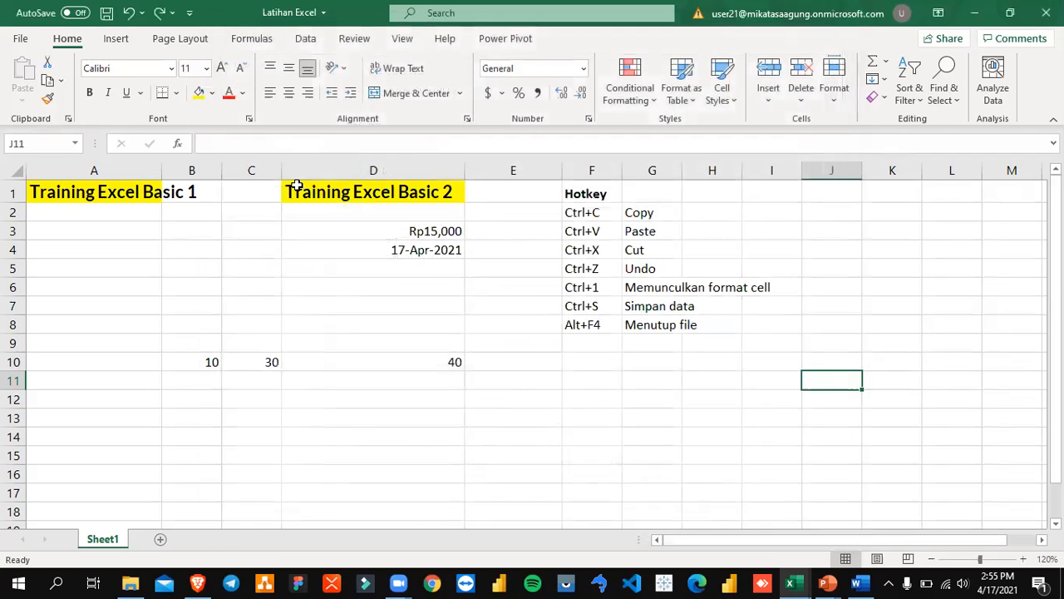
# - Hide the gridlines of Sheet1 and select cell D4
pyautogui.click(178, 39)
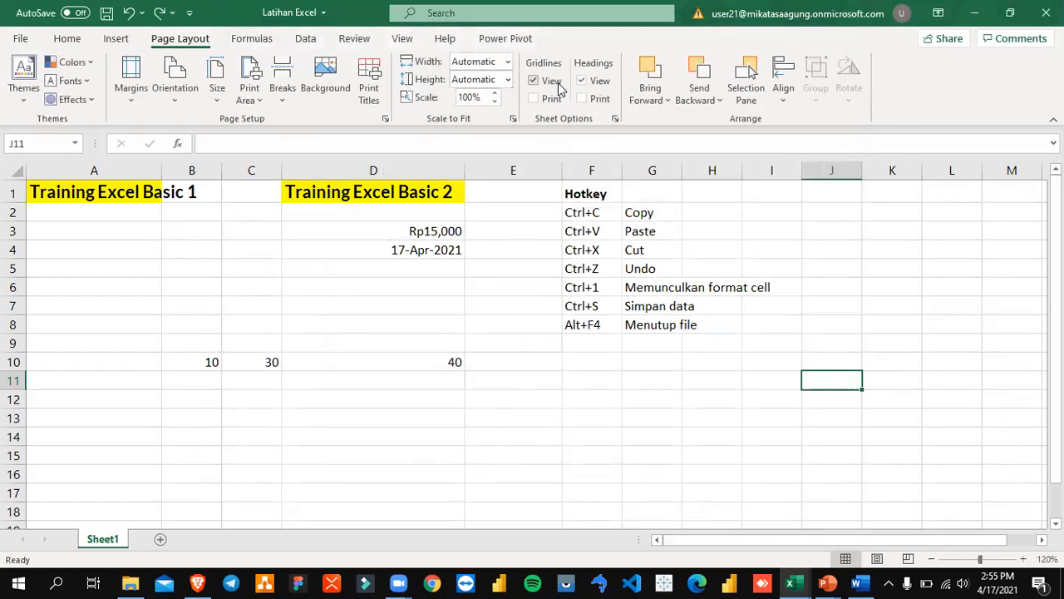
pyautogui.click(552, 80)
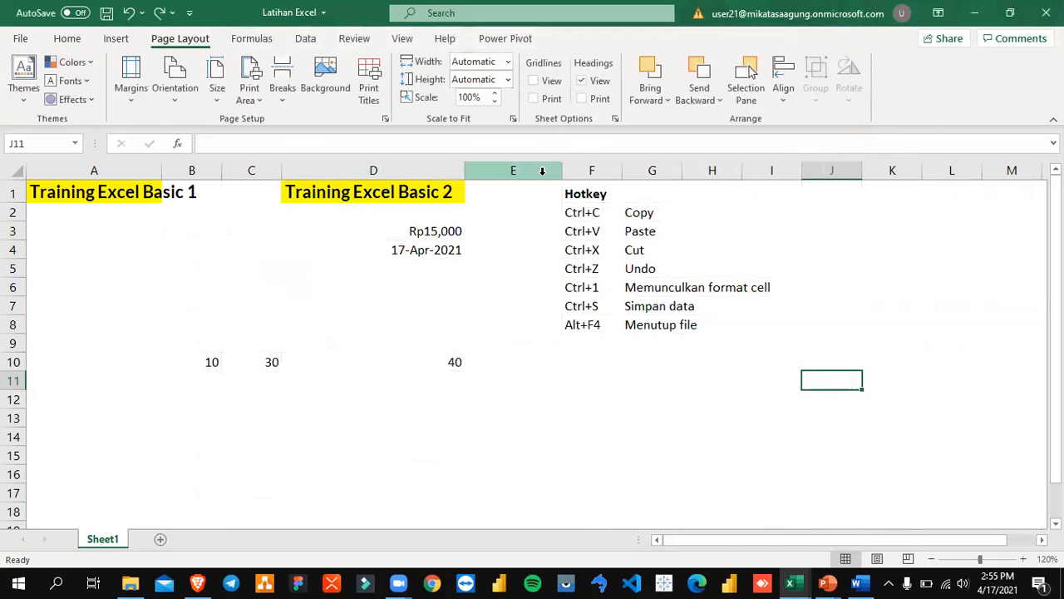
pyautogui.click(364, 249)
# - Switch to the Word training module and read the gridline instructions through section 4, "Mengatur Tampilan Baris Penggulung"
pyautogui.hotkey('alt', 'Tab')
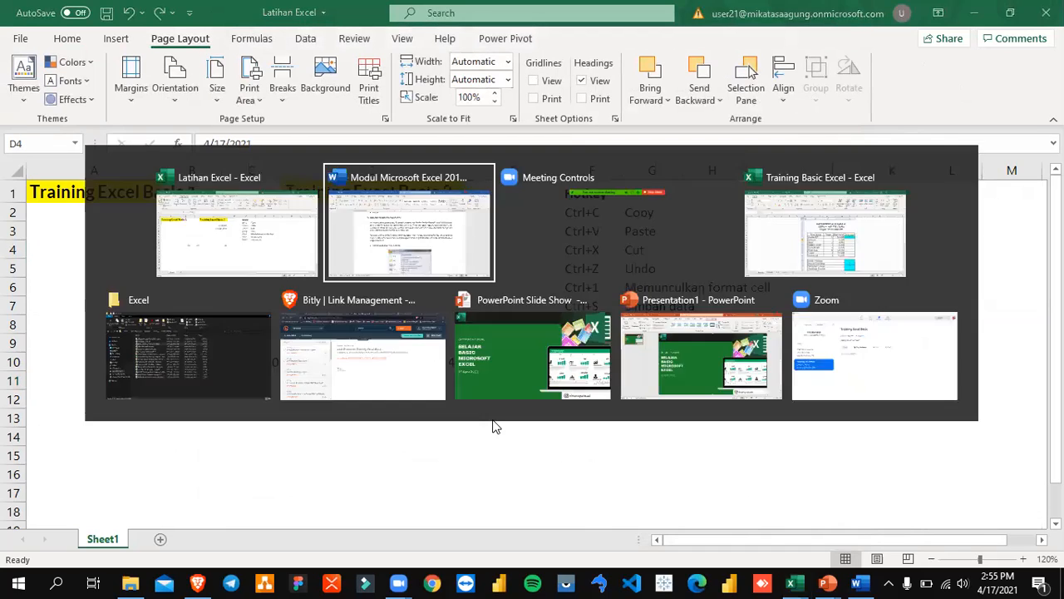
pyautogui.scroll(-6, 511, 382)
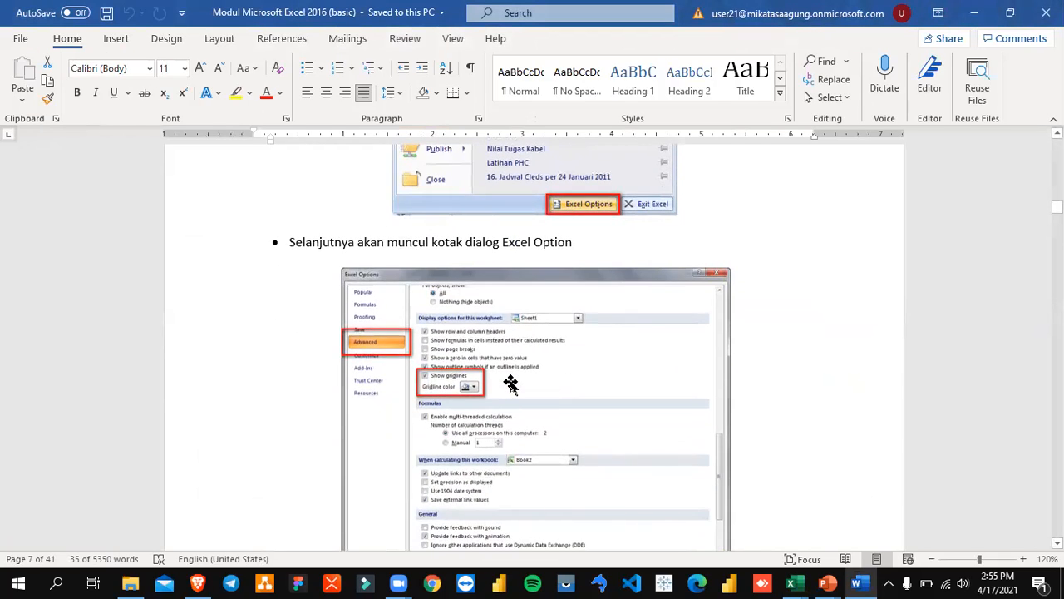
pyautogui.scroll(-8, 512, 388)
pyautogui.scroll(10, 518, 390)
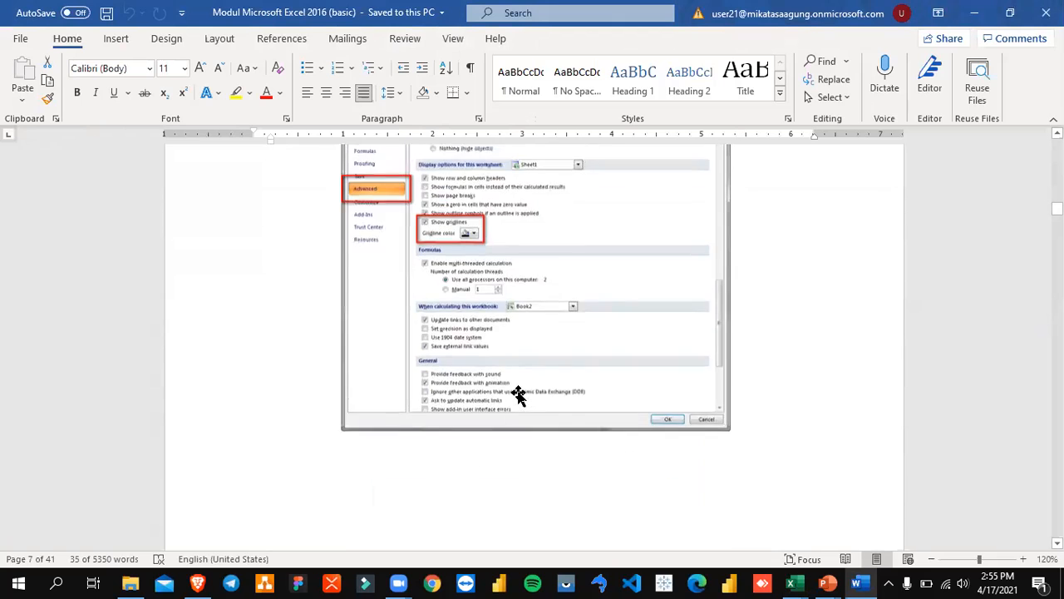
pyautogui.scroll(-11, 518, 396)
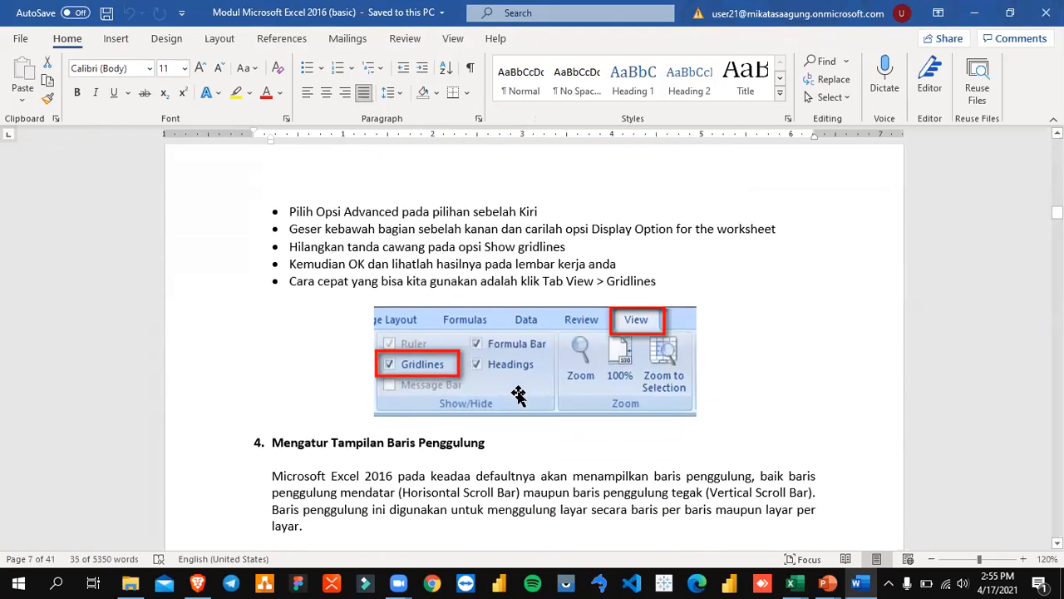
pyautogui.scroll(-1, 518, 394)
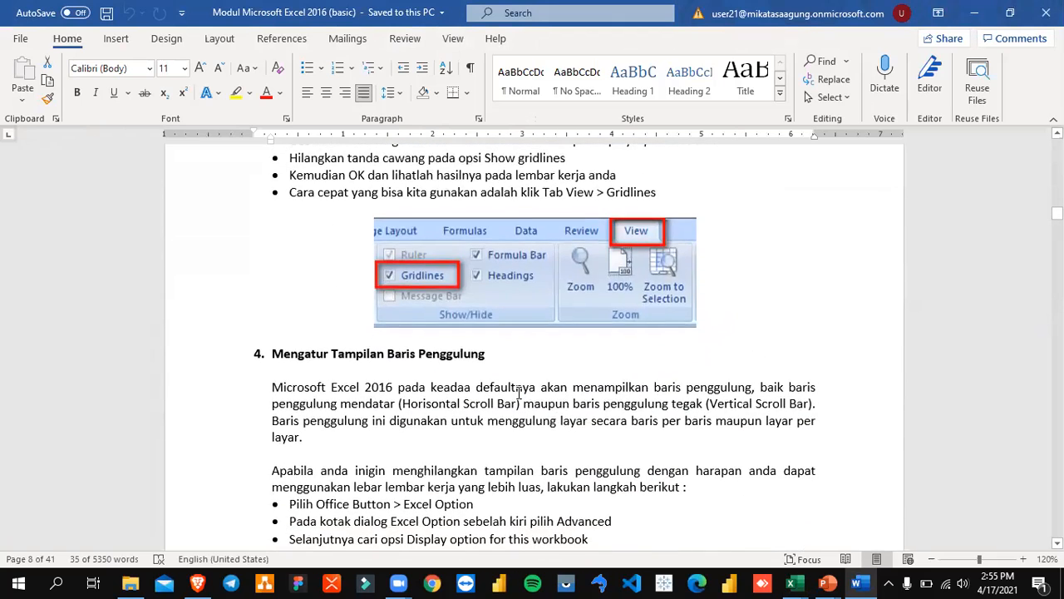
pyautogui.scroll(-1, 519, 392)
pyautogui.scroll(1, 518, 393)
pyautogui.scroll(-3, 518, 393)
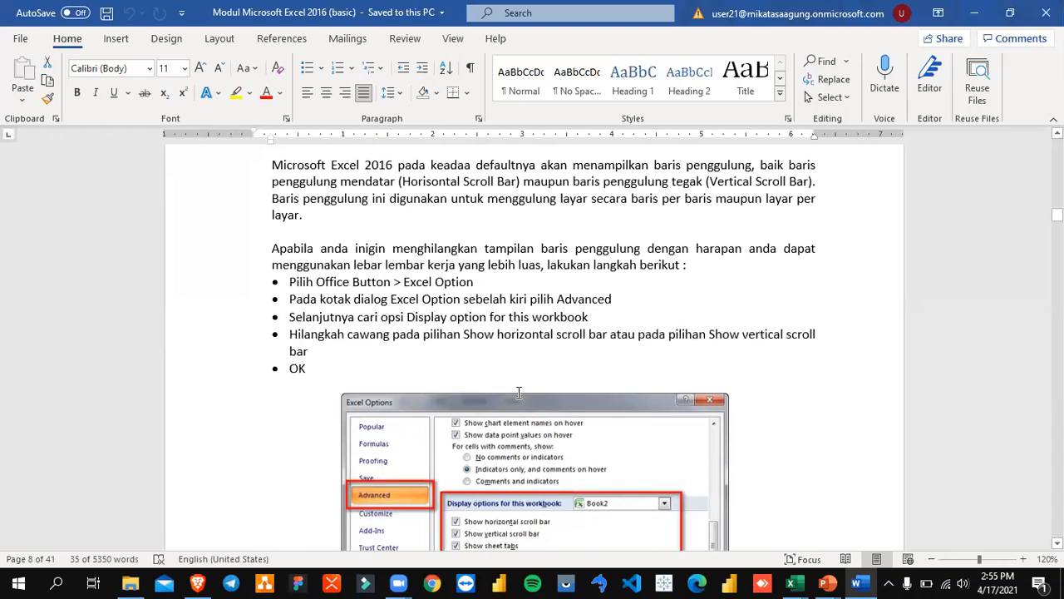
pyautogui.scroll(12, 519, 393)
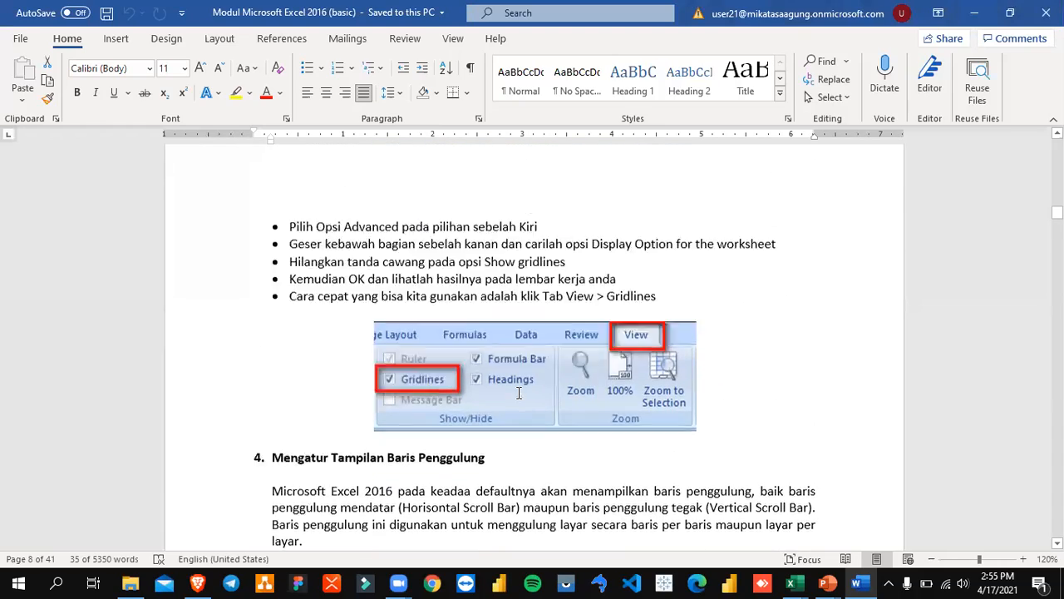
pyautogui.scroll(5, 519, 392)
pyautogui.scroll(-16, 518, 392)
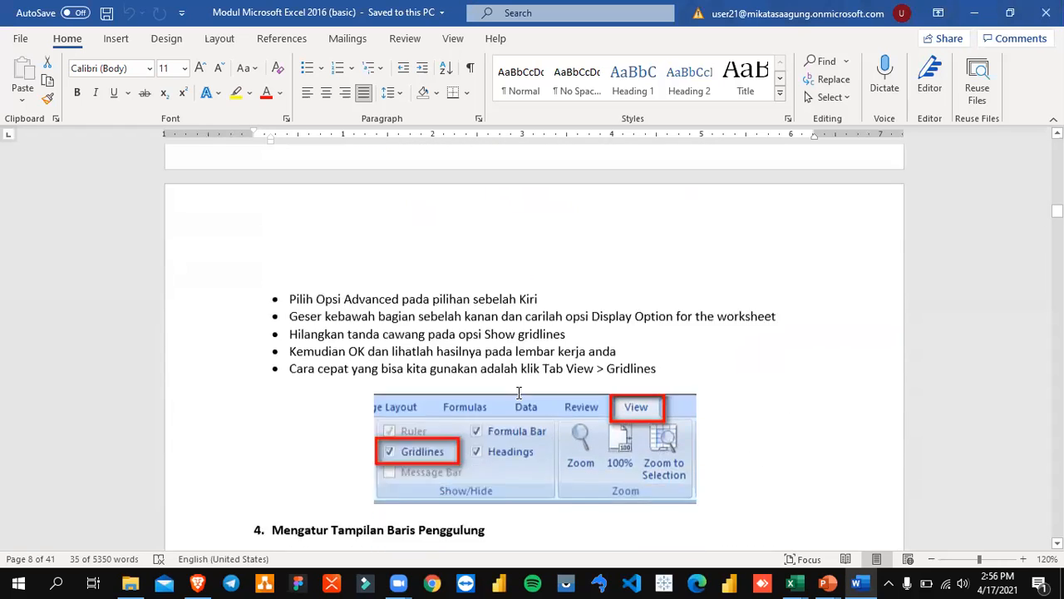
# - Switch back to the Latihan Excel workbook, add a new worksheet and enter the heading TRANSAKSI in cell A1
pyautogui.hotkey('alt', 'Tab')
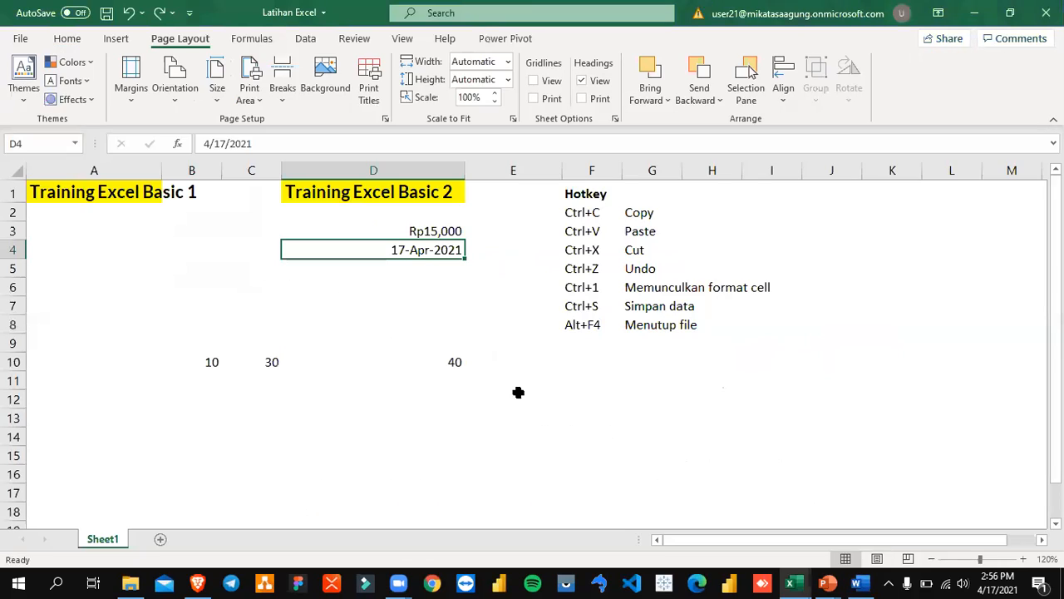
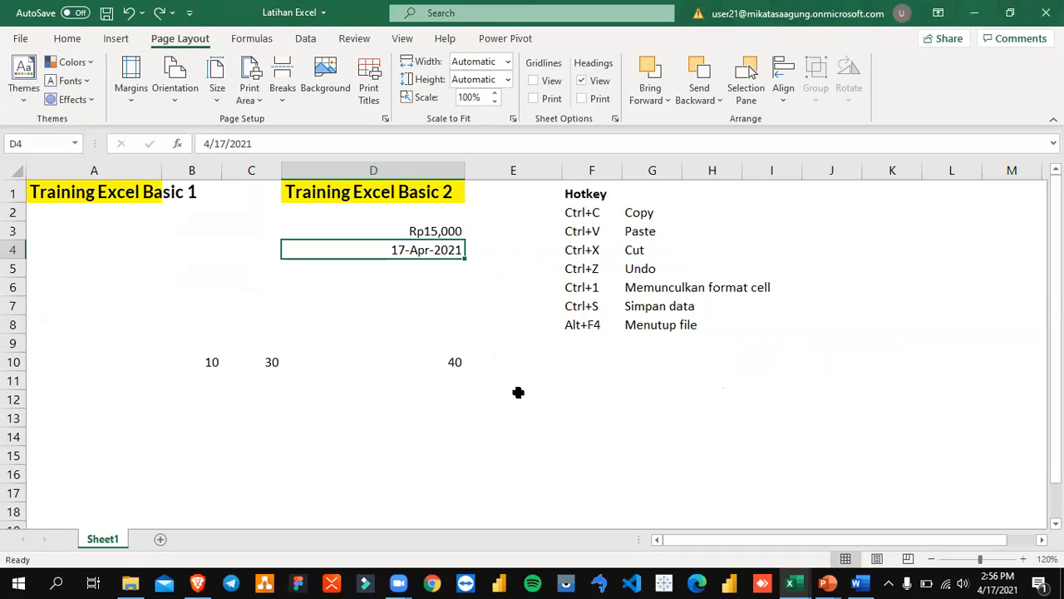
pyautogui.click(160, 540)
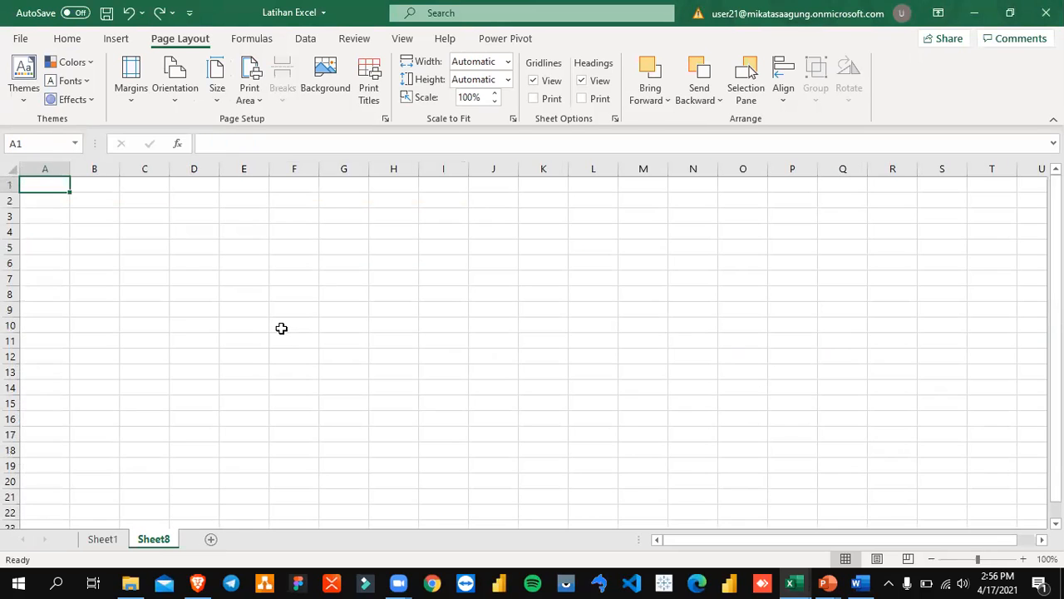
pyautogui.write('TR')
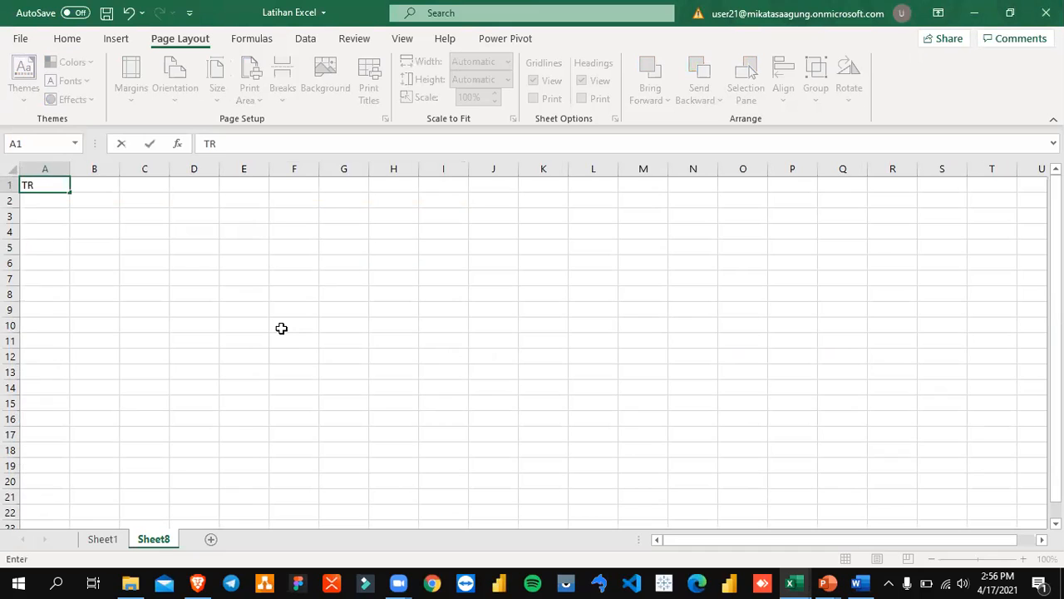
pyautogui.write('ANSAKSI')
pyautogui.press('Return')
pyautogui.press('Up')
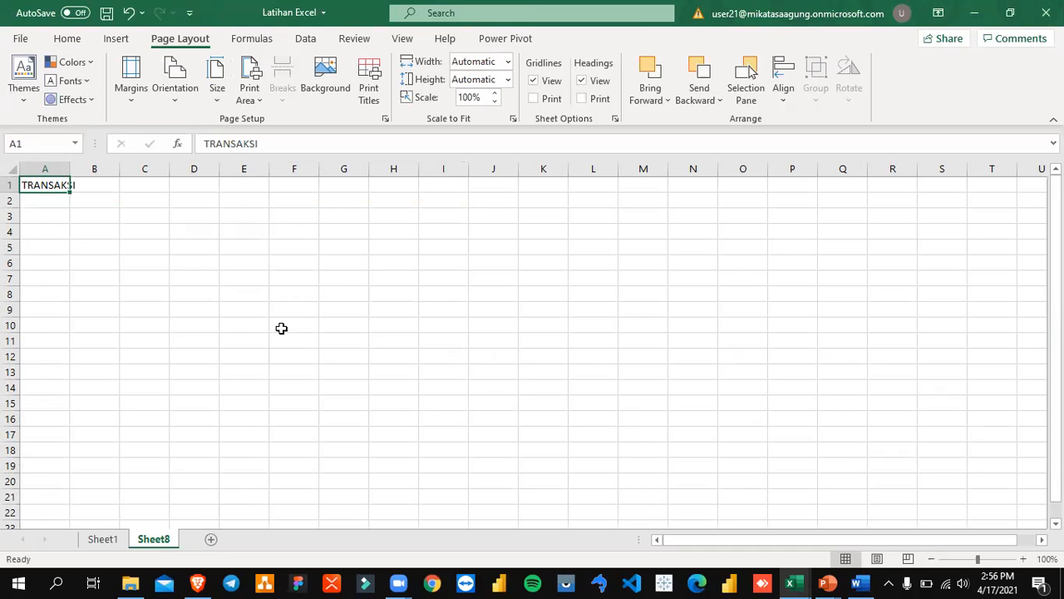
# - Widen column A and extend the heading in A1 to TRANSAKSI PENUUALAN
pyautogui.moveTo(64, 169); pyautogui.dragTo(139, 170)
pyautogui.click(147, 226)
pyautogui.click(107, 183)
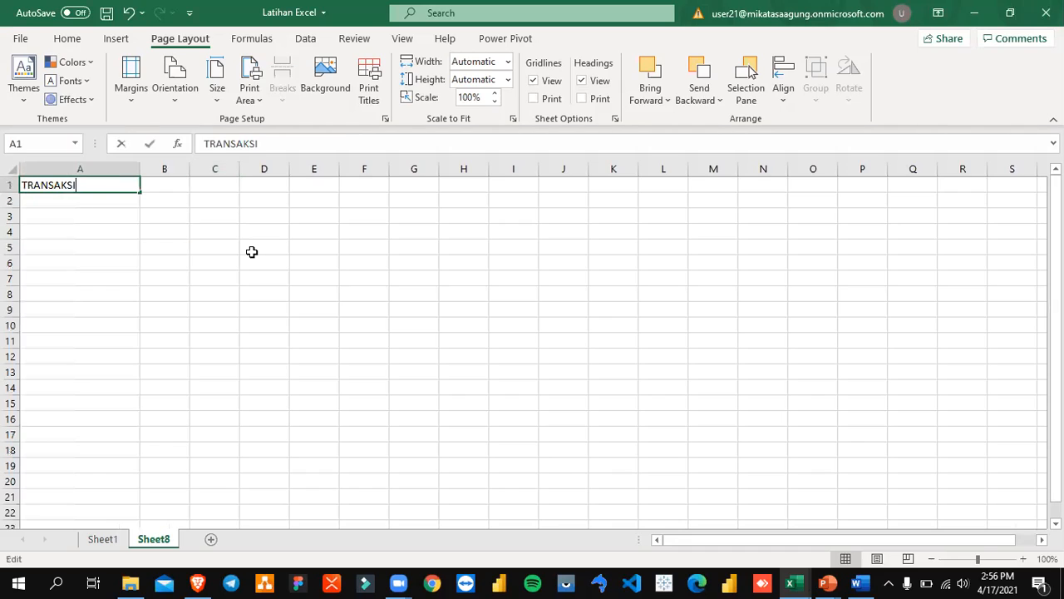
pyautogui.press('F2')
pyautogui.write('PENUUALA')
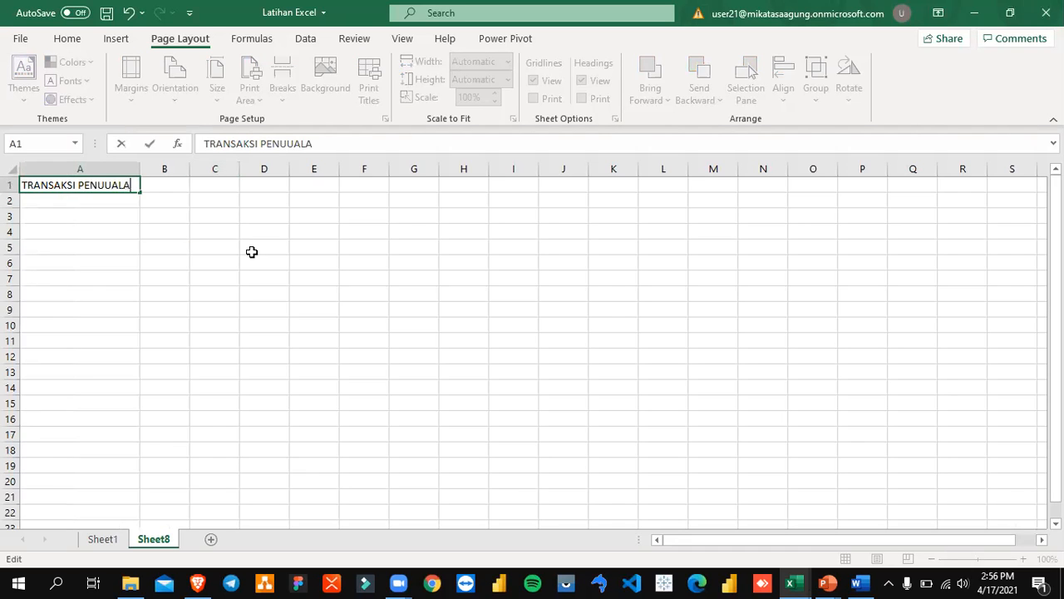
pyautogui.write('N')
pyautogui.press('Return')
# - Enter the formula =RAND() in cell A2 and fill it down column A to row 59
pyautogui.write('=')
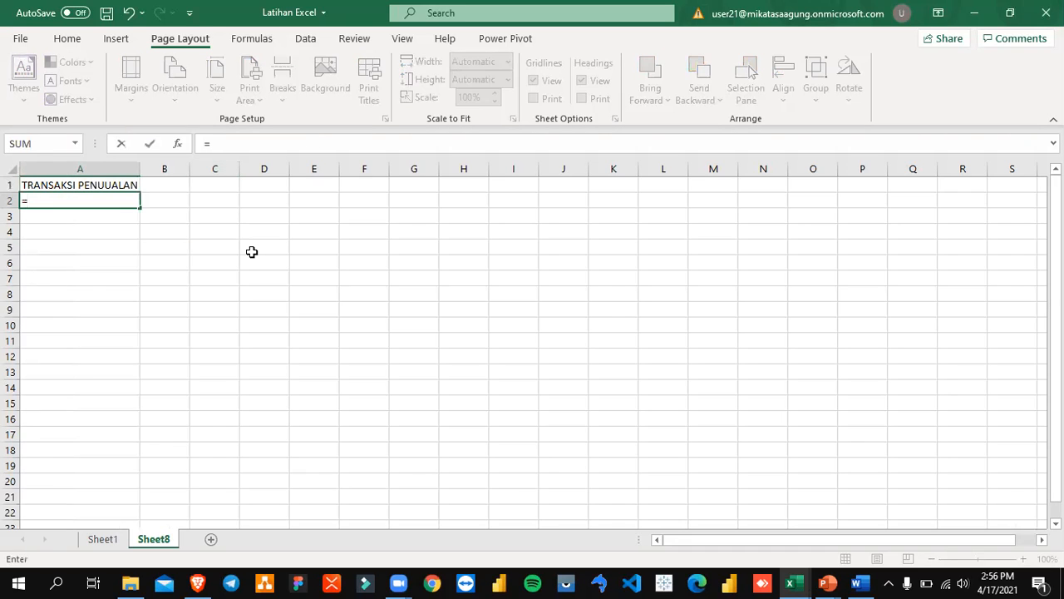
pyautogui.write('RA')
pyautogui.press('Tab')
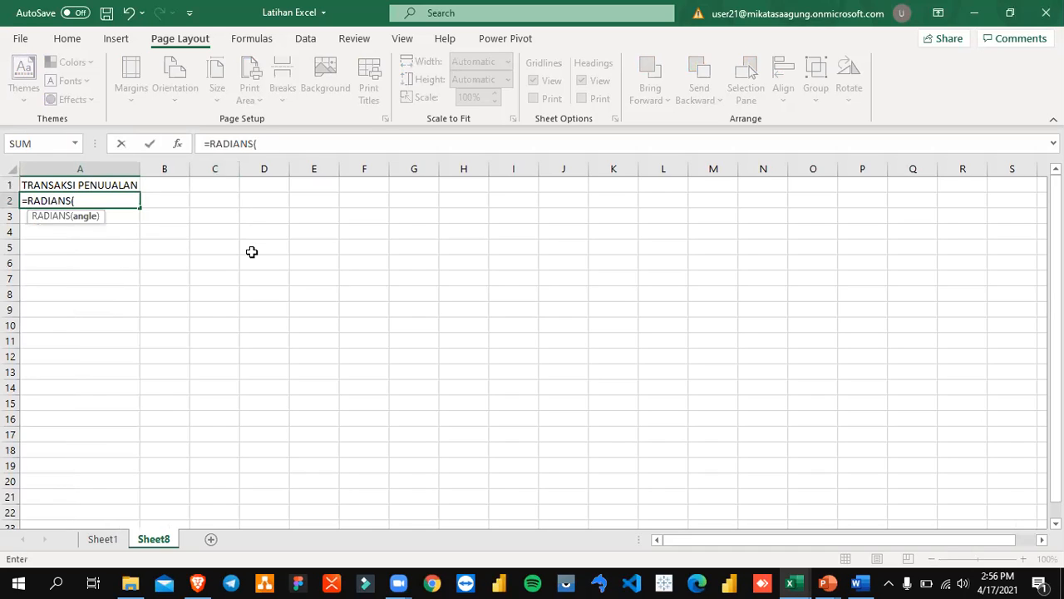
pyautogui.press('BackSpace')
pyautogui.press('BackSpace')
pyautogui.press('BackSpace')
pyautogui.press('BackSpace')
pyautogui.press('BackSpace')
pyautogui.press('BackSpace')
pyautogui.press('BackSpace')
pyautogui.press('BackSpace')
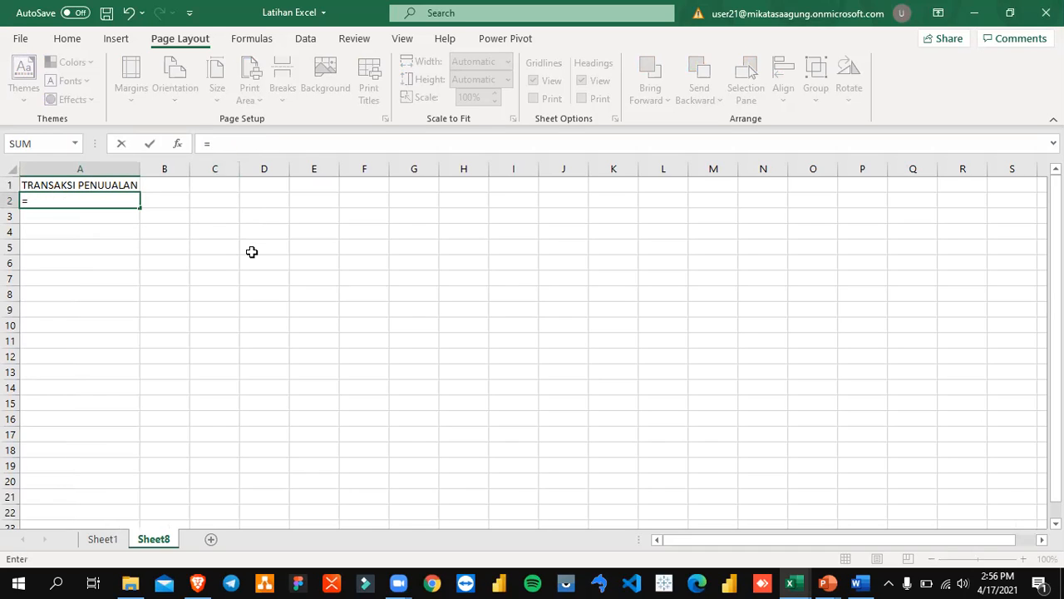
pyautogui.write('RAND(')
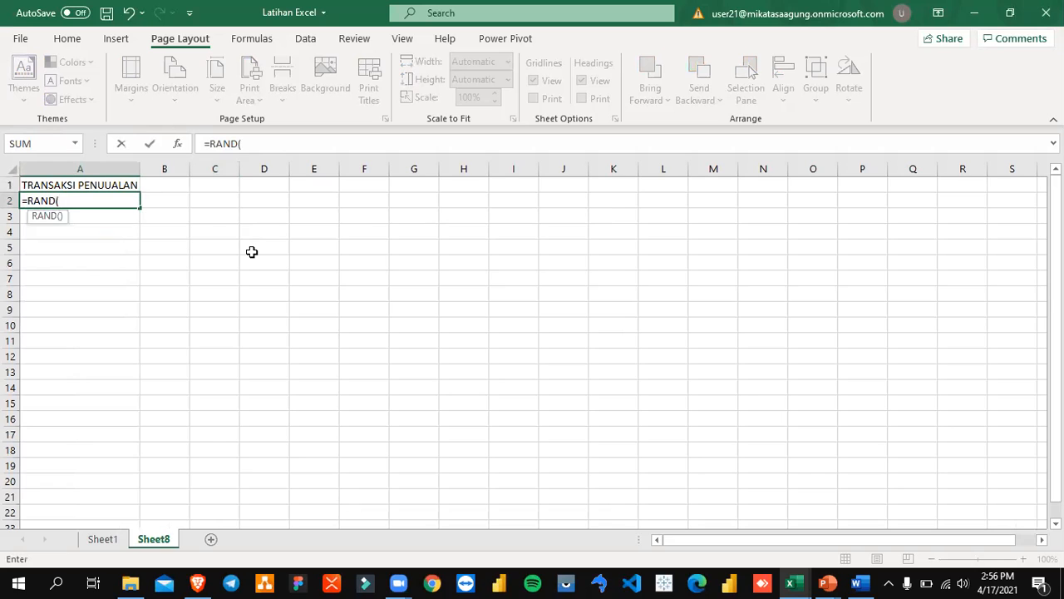
pyautogui.write(')')
pyautogui.hotkey('ctrl', 'Return')
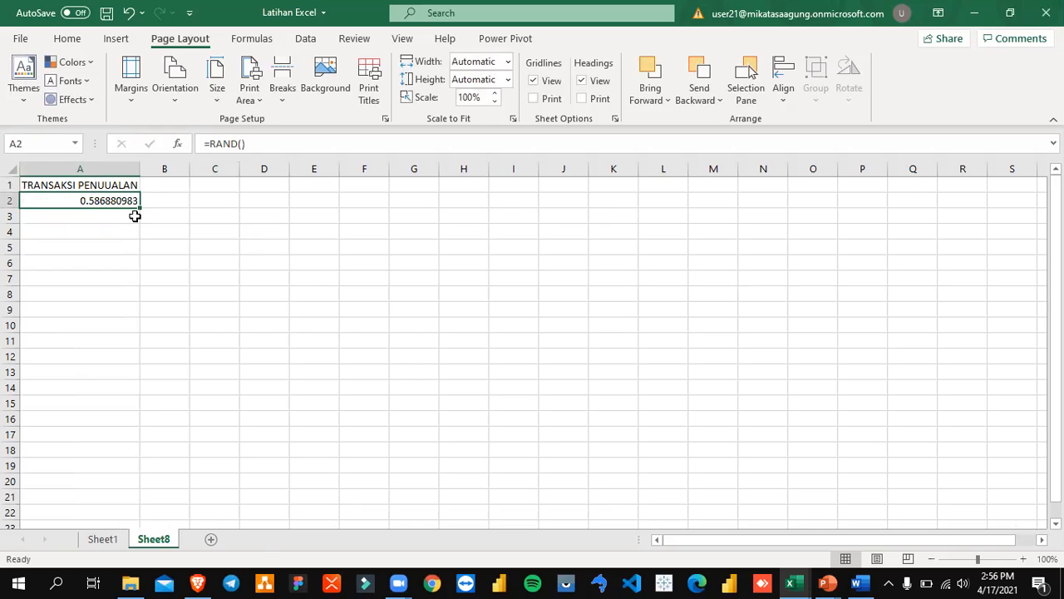
pyautogui.moveTo(142, 208); pyautogui.dragTo(133, 497)
pyautogui.click(85, 357)
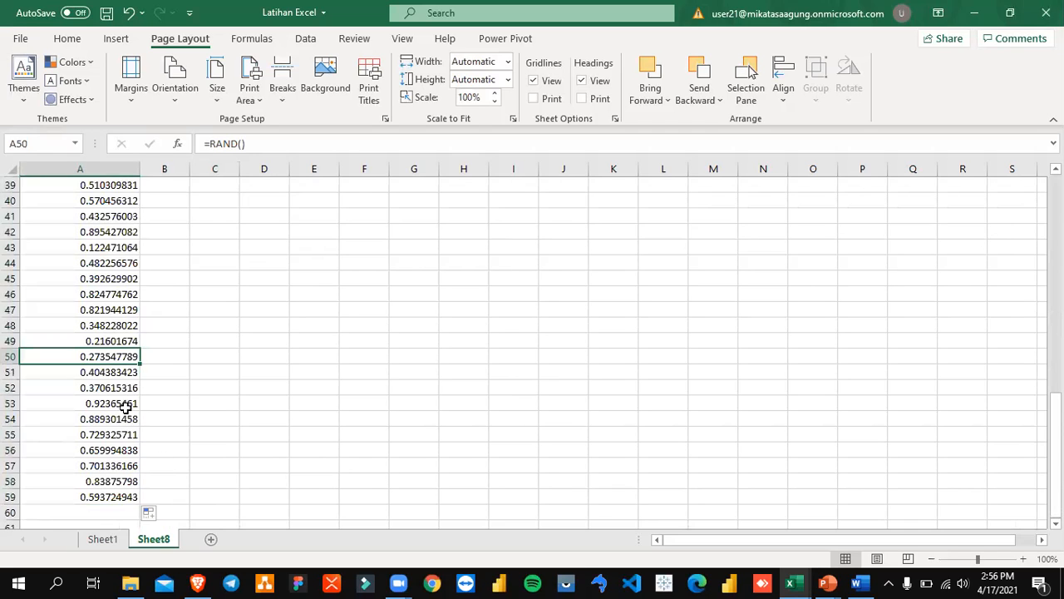
# - Copy the heading and random values in A1:A59 and paste them into column B starting at B1
pyautogui.scroll(13, 125, 406)
pyautogui.click(69, 184)
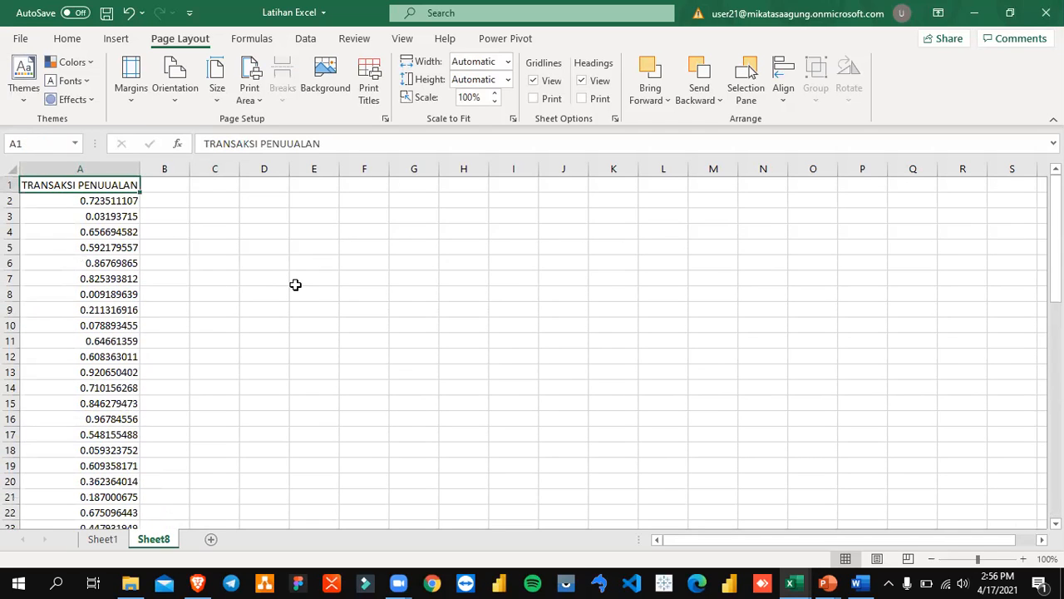
pyautogui.press('F2')
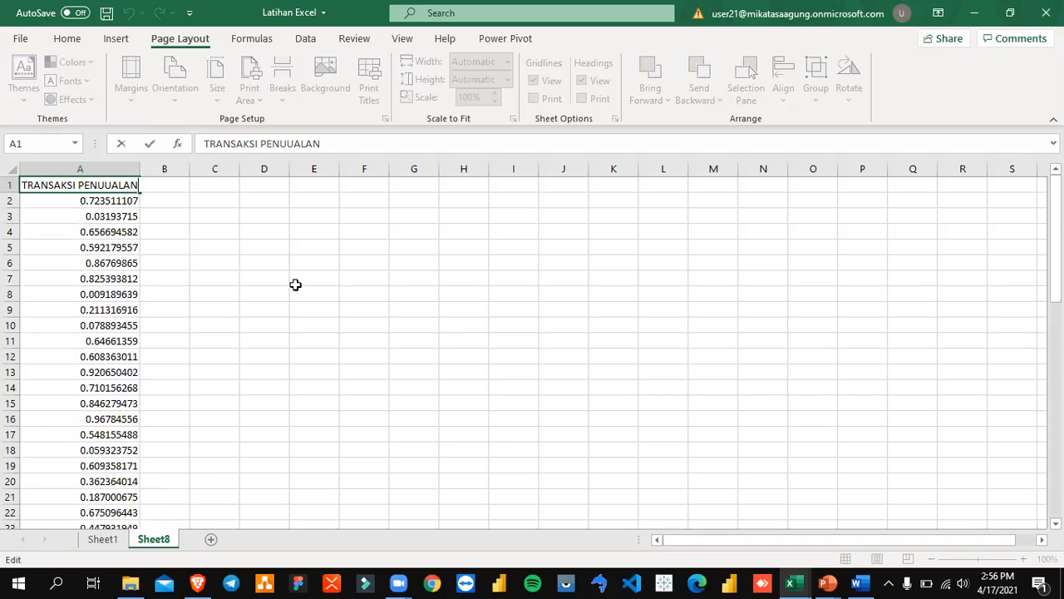
pyautogui.press('Escape')
pyautogui.hotkey('ctrl', 'shift', 'Down')
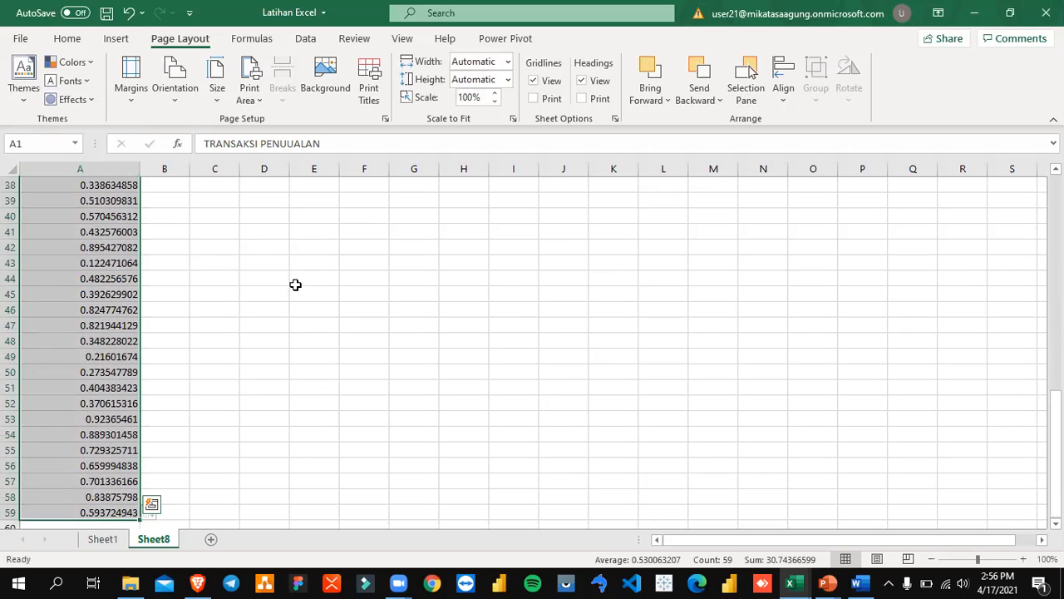
pyautogui.hotkey('ctrl', 'c')
pyautogui.hotkey('ctrl', 'Up')
pyautogui.press('Right')
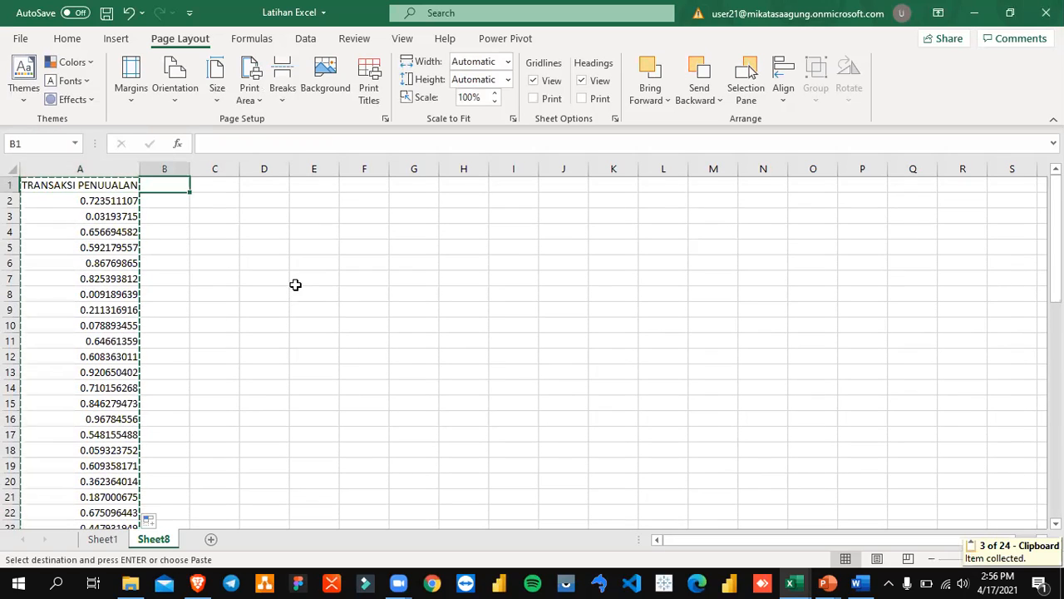
pyautogui.hotkey('ctrl', 'v')
# - Autofit column B to its contents, clear the copy marquee and select cell B1
pyautogui.doubleClick(190, 169)
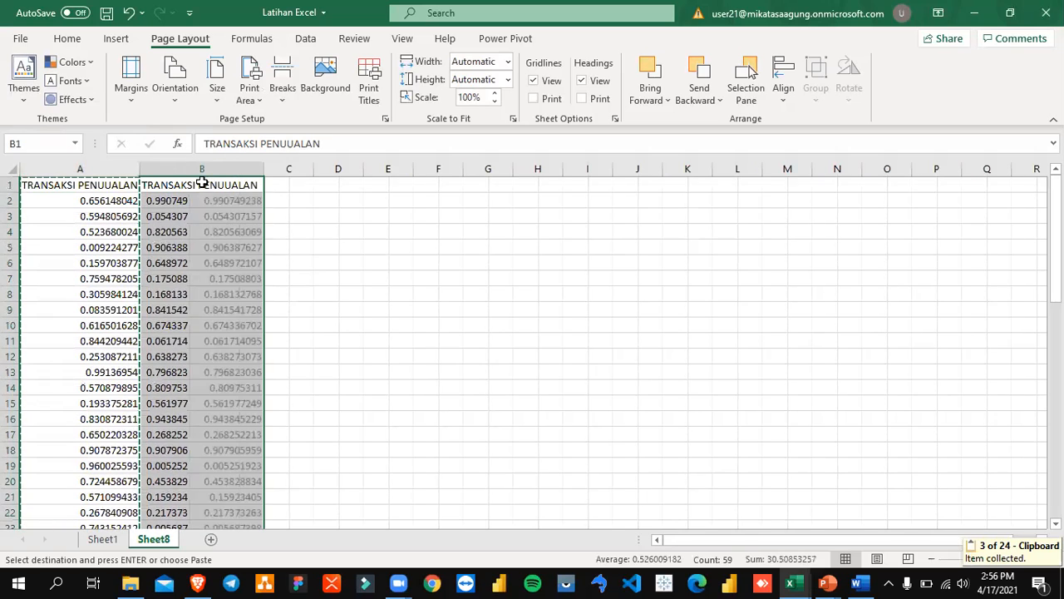
pyautogui.click(197, 209)
pyautogui.click(194, 181)
pyautogui.press('Escape')
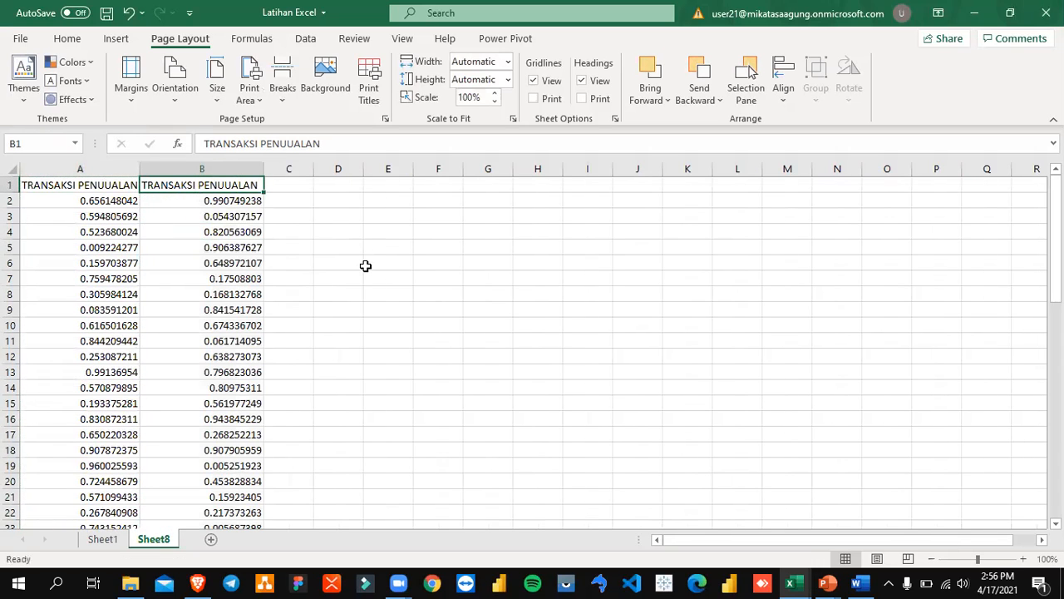
# - Change the heading in cell B1 to TRANSAKSI PEMBELIAN
pyautogui.press('F2')
pyautogui.press('BackSpace')
pyautogui.press('BackSpace')
pyautogui.press('BackSpace')
pyautogui.press('BackSpace')
pyautogui.press('BackSpace')
pyautogui.press('BackSpace')
pyautogui.press('BackSpace')
pyautogui.press('BackSpace')
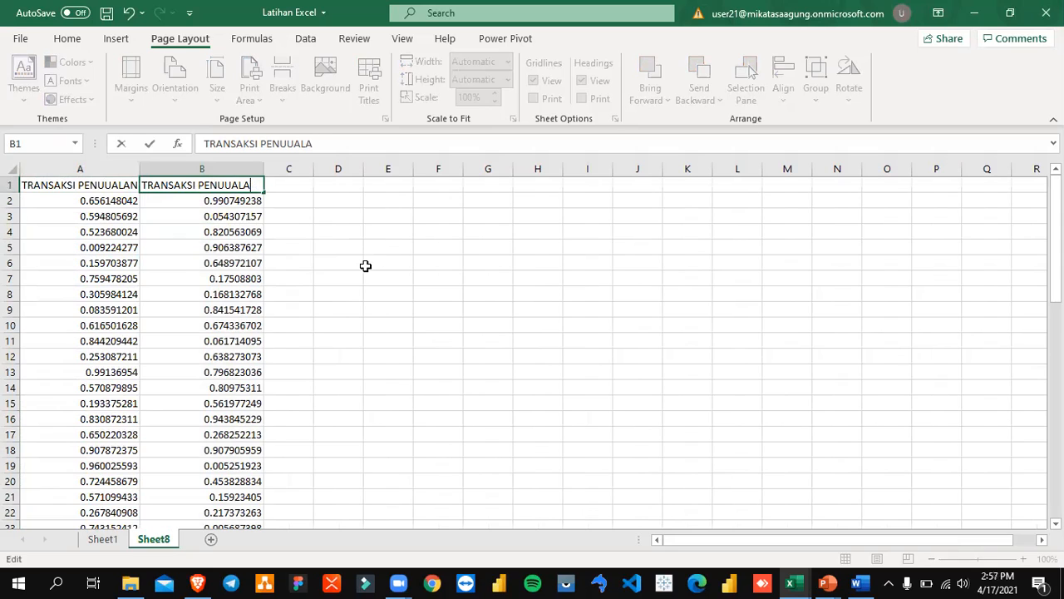
pyautogui.write('PEMBELIAN')
pyautogui.press('Return')
pyautogui.press('Left')
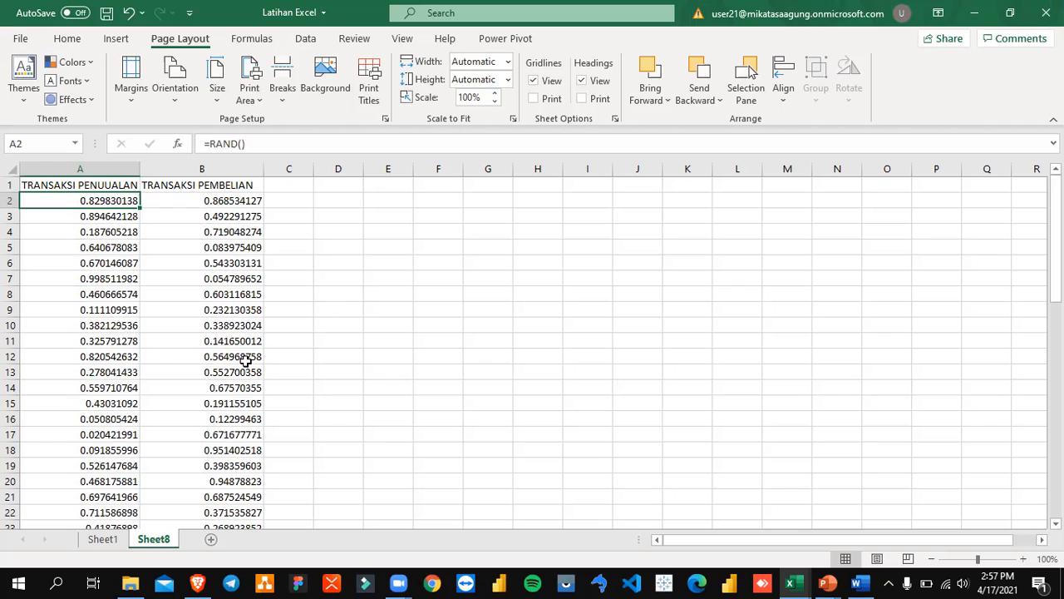
# - Examine the lower rows of columns A and B down to row 59 with the headings out of view
pyautogui.scroll(-15, 195, 338)
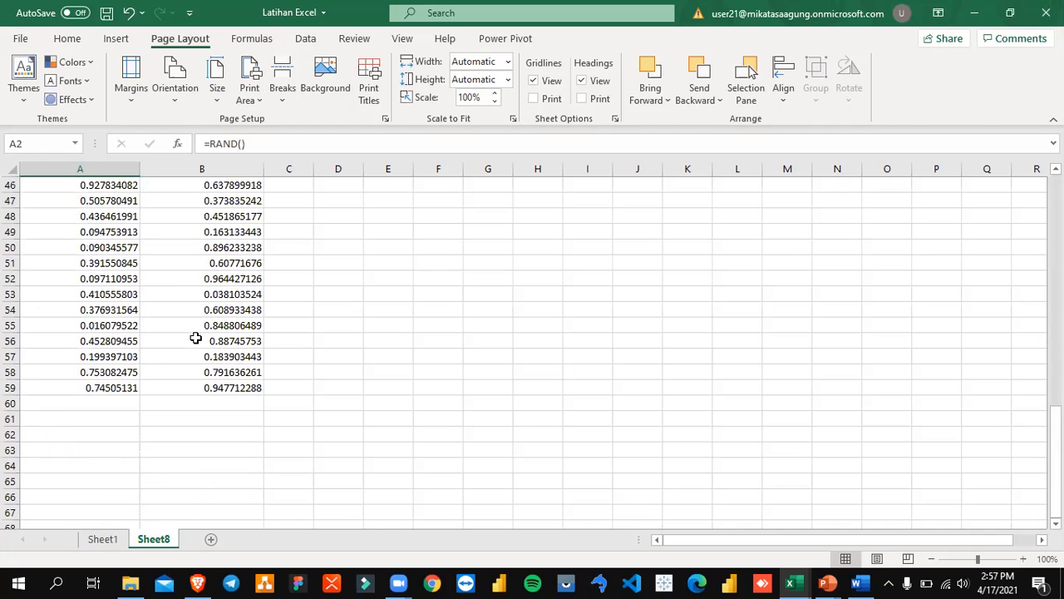
pyautogui.scroll(-4, 196, 338)
pyautogui.scroll(5, 196, 337)
pyautogui.scroll(-4, 196, 338)
pyautogui.scroll(-2, 195, 338)
pyautogui.scroll(5, 196, 338)
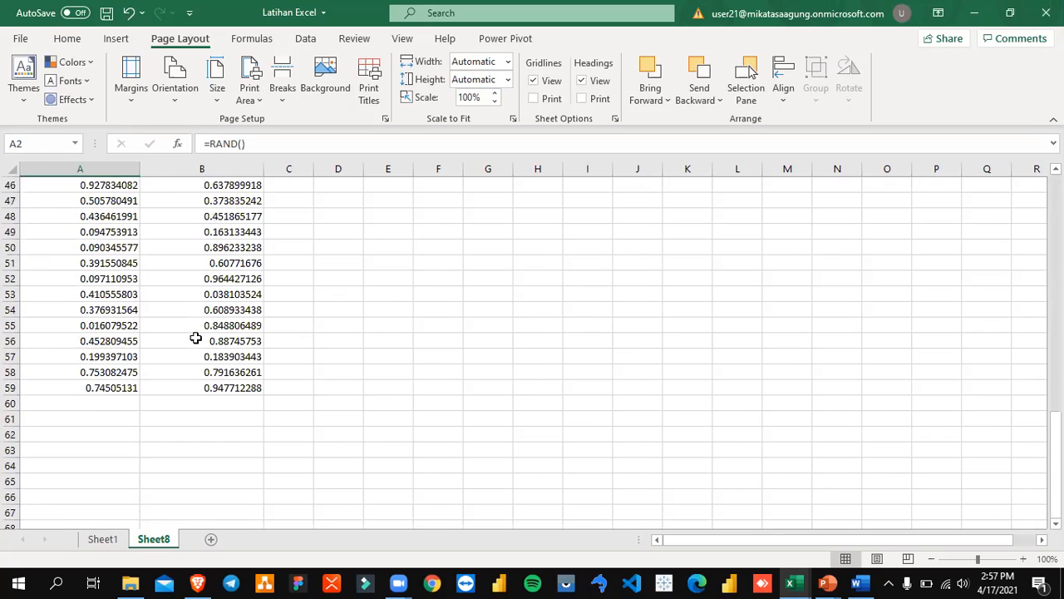
pyautogui.click(208, 407)
pyautogui.click(243, 356)
pyautogui.click(245, 291)
pyautogui.click(245, 247)
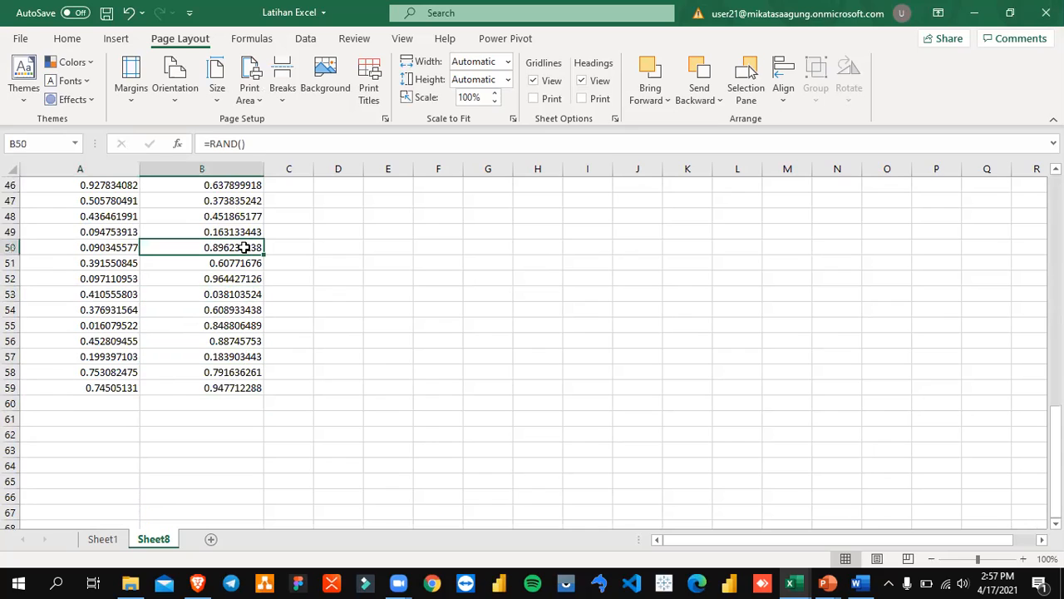
pyautogui.click(105, 277)
pyautogui.click(98, 231)
pyautogui.click(175, 261)
pyautogui.click(105, 259)
pyautogui.click(212, 259)
pyautogui.click(112, 261)
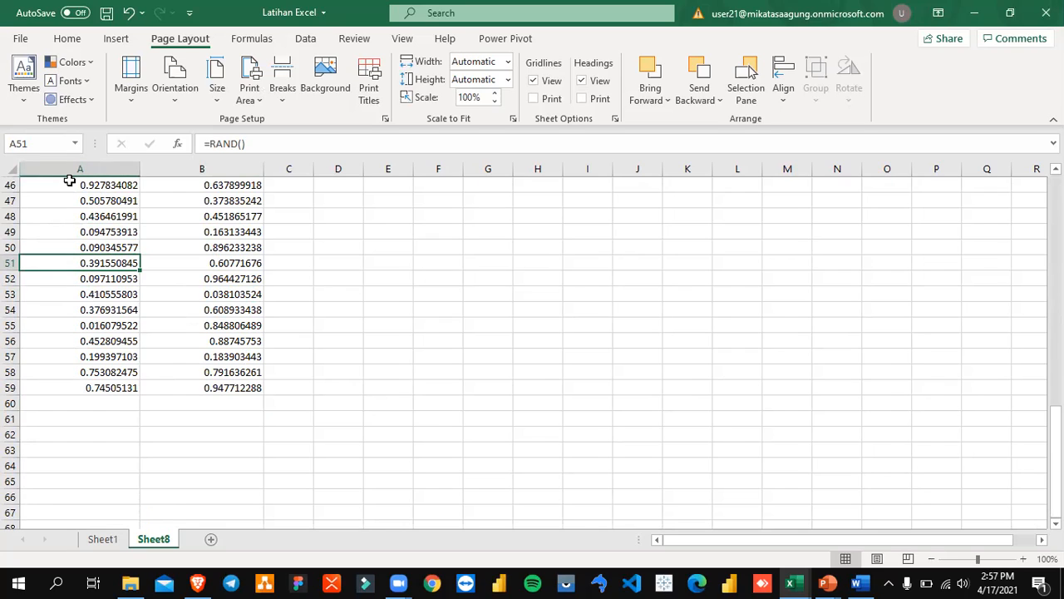
# - Freeze panes at cell A2 so the heading row stays visible while scrolling
pyautogui.scroll(15, 208, 241)
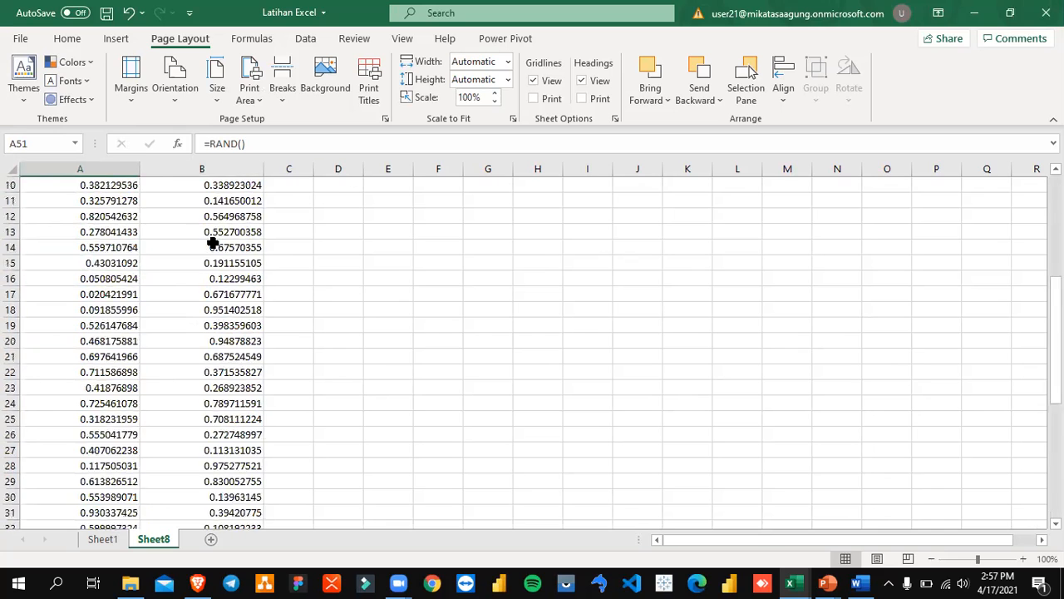
pyautogui.click(100, 200)
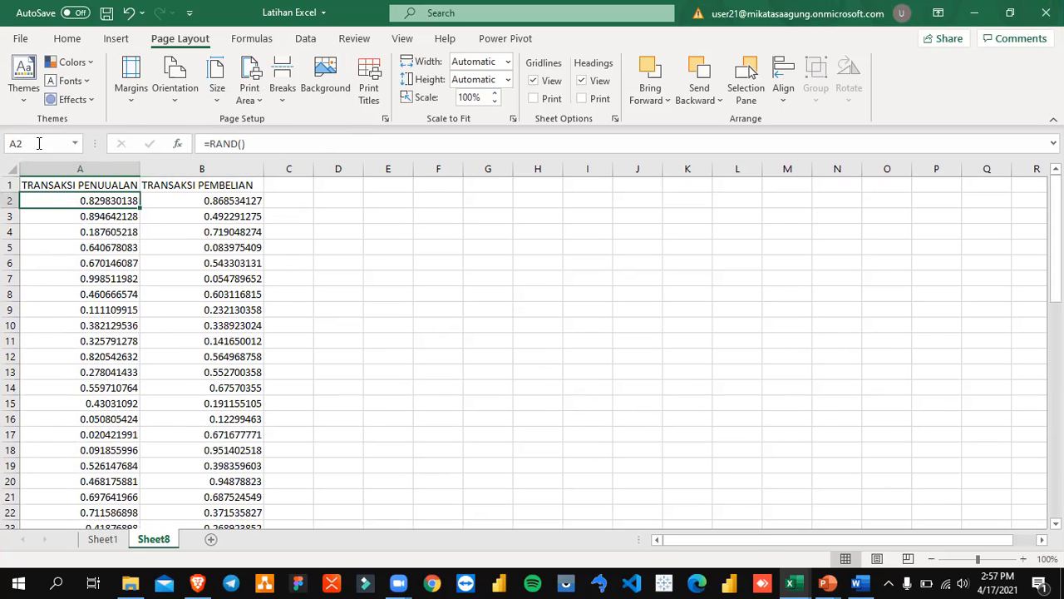
pyautogui.click(277, 295)
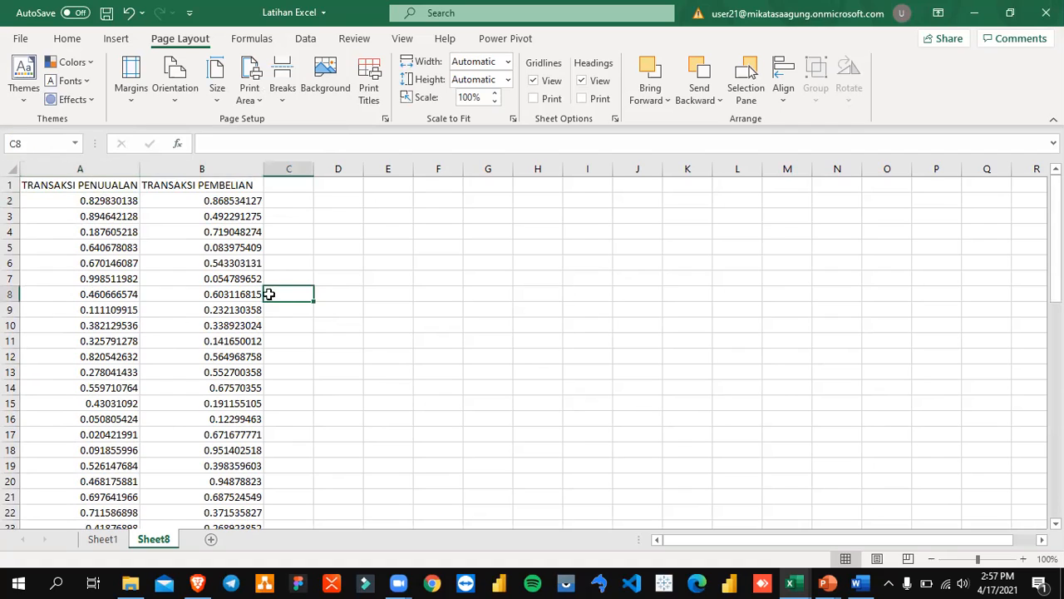
pyautogui.click(103, 201)
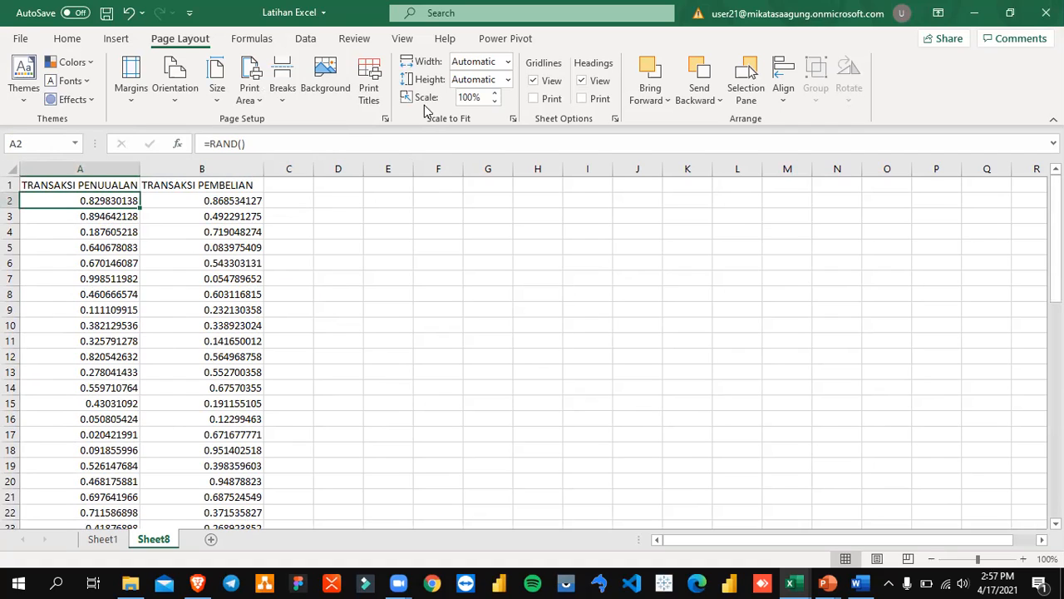
pyautogui.click(403, 39)
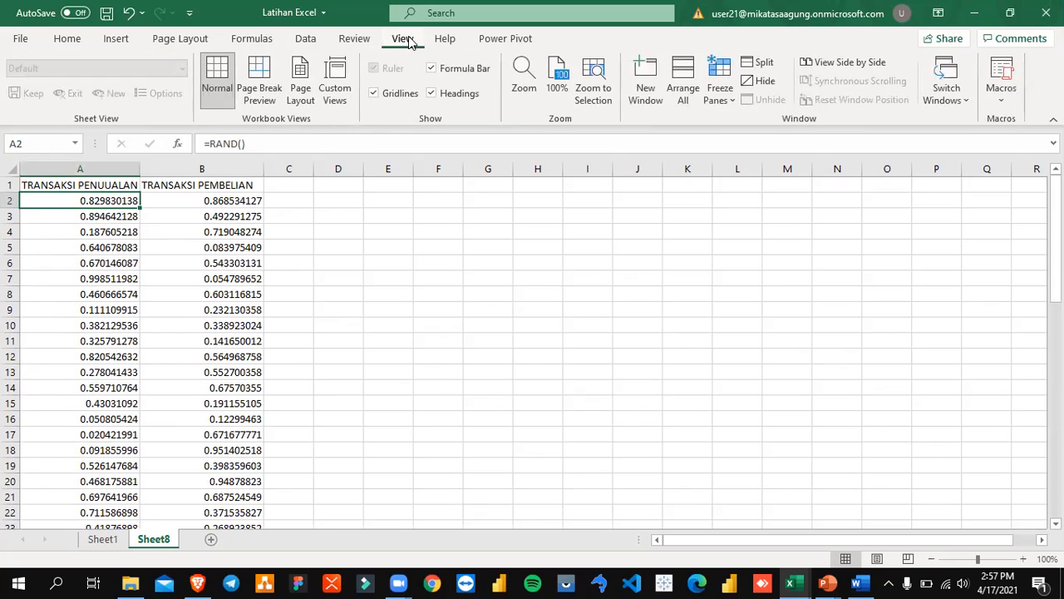
pyautogui.click(727, 101)
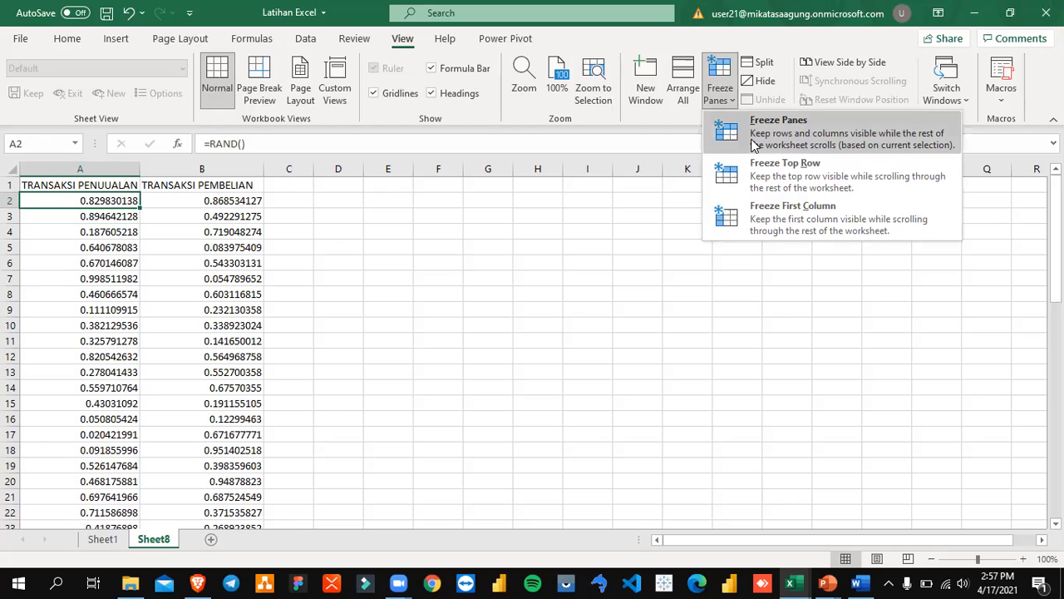
pyautogui.click(754, 143)
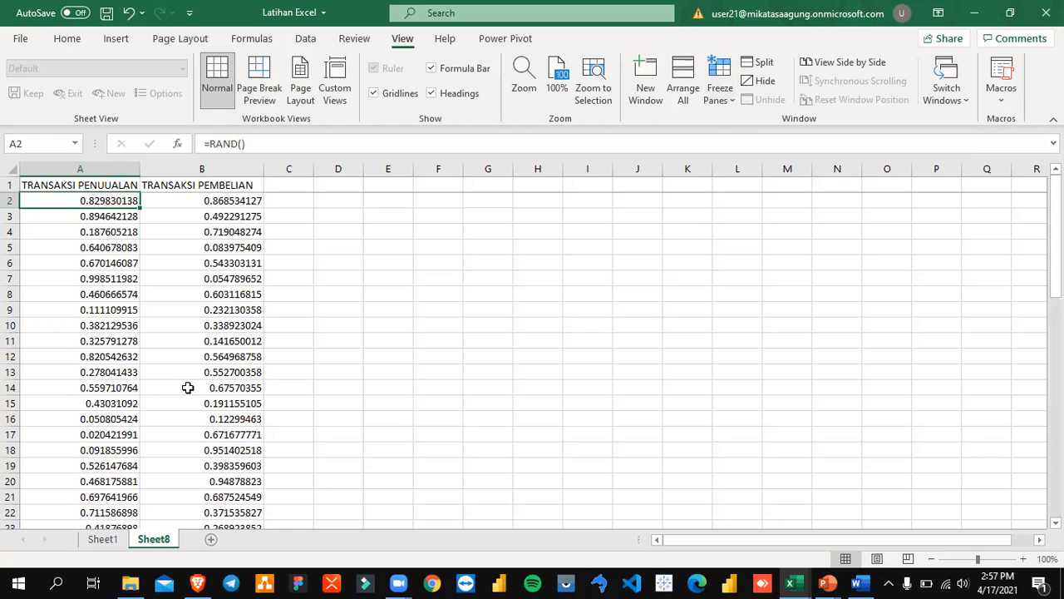
# - Check the frozen heading row against the data rows down to row 59 and back to the beginning
pyautogui.scroll(-15, 188, 387)
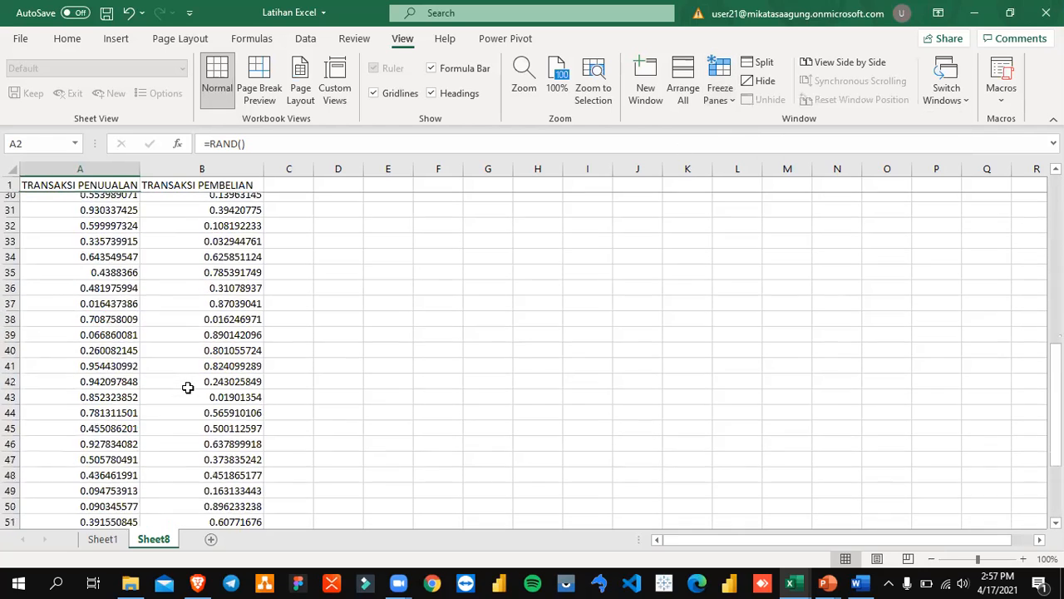
pyautogui.scroll(-2, 188, 388)
pyautogui.scroll(8, 188, 388)
pyautogui.scroll(-7, 187, 388)
pyautogui.scroll(5, 188, 388)
pyautogui.scroll(5, 188, 388)
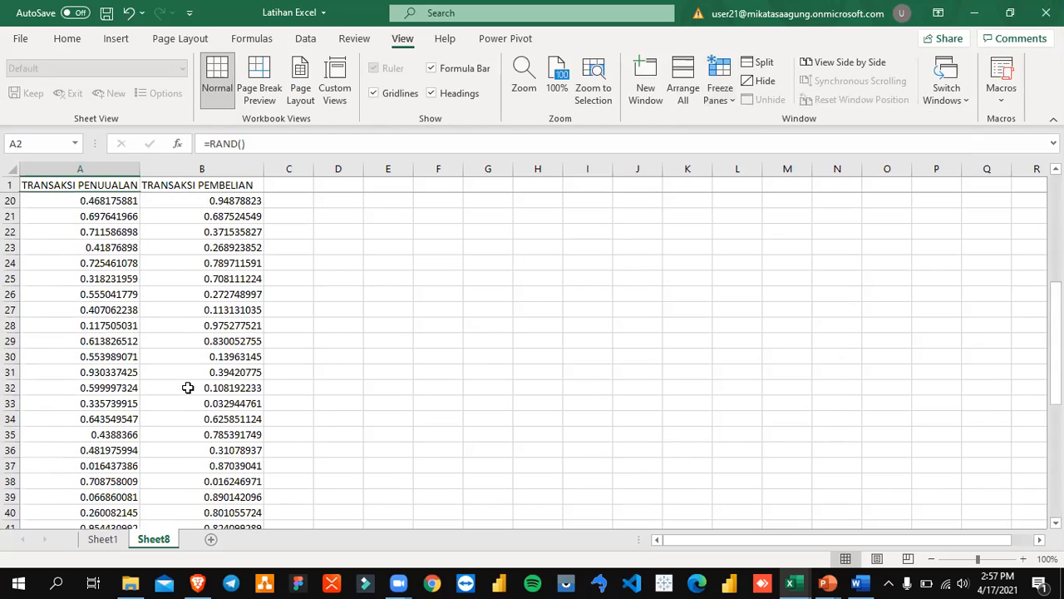
pyautogui.scroll(-8, 188, 387)
pyautogui.click(232, 402)
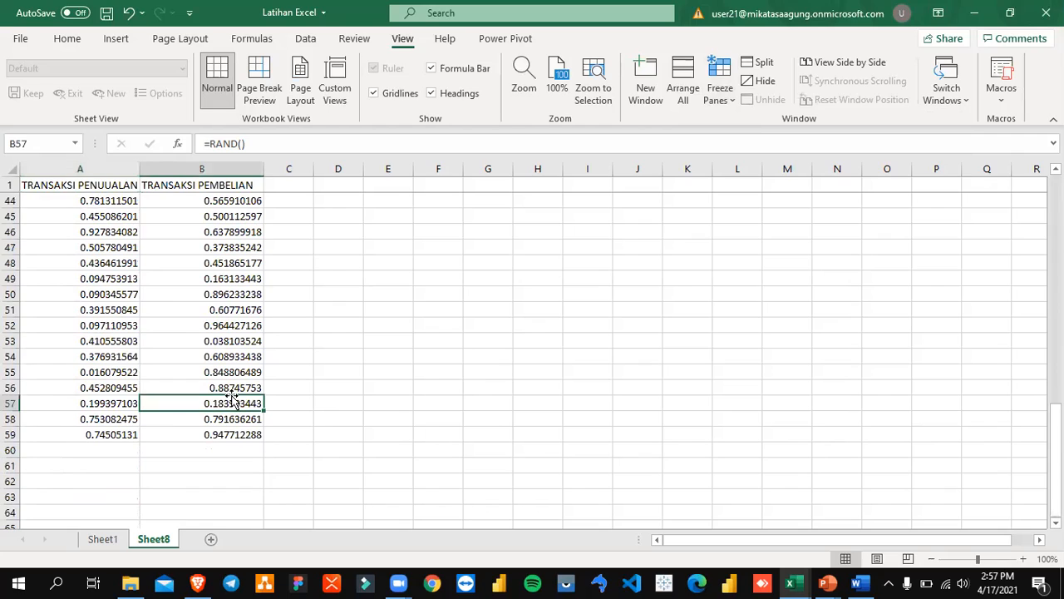
pyautogui.click(73, 400)
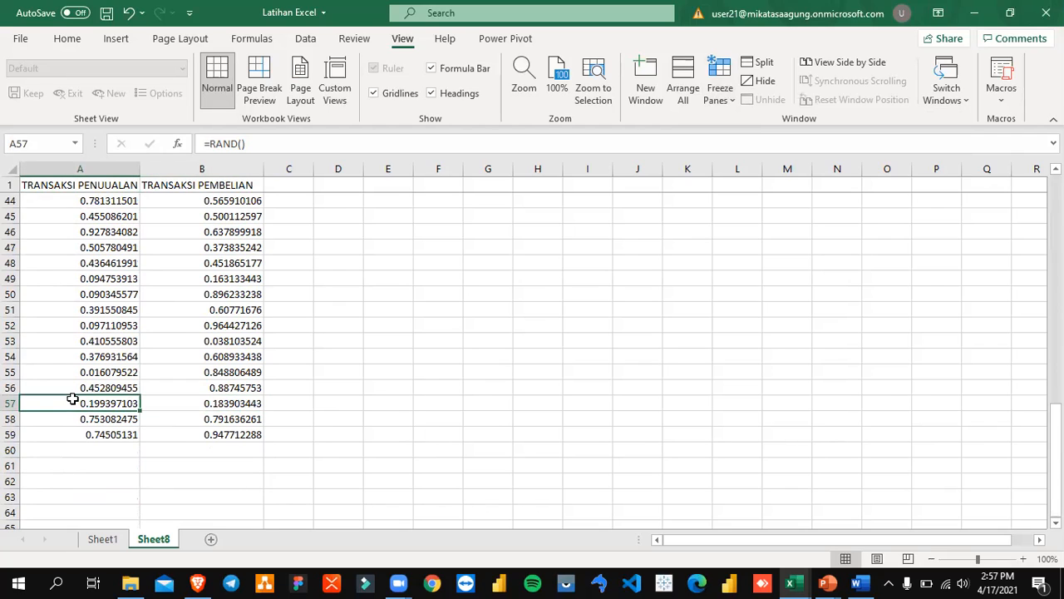
pyautogui.scroll(14, 74, 400)
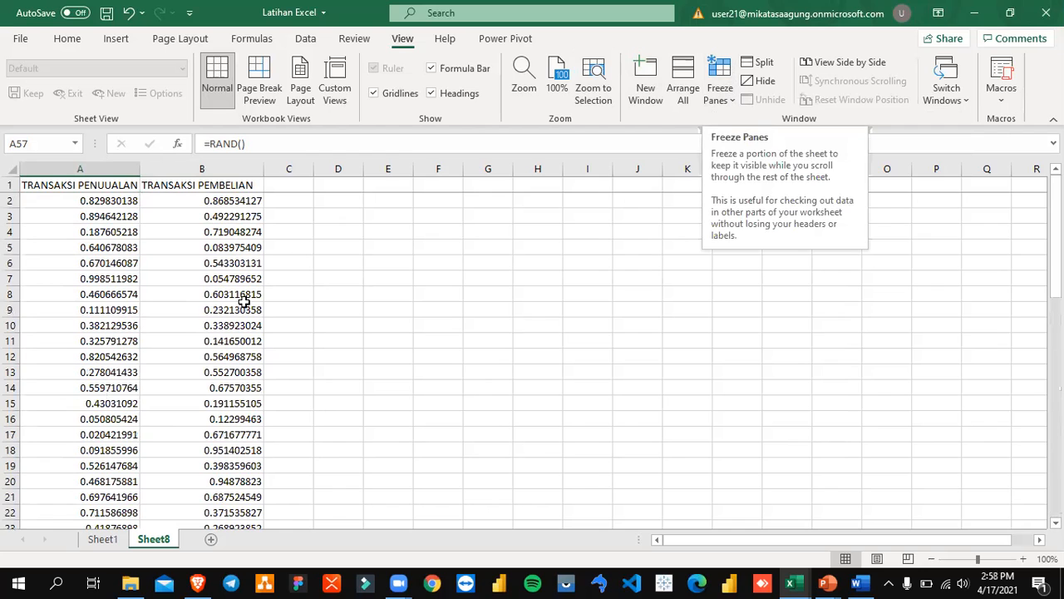
pyautogui.click(220, 326)
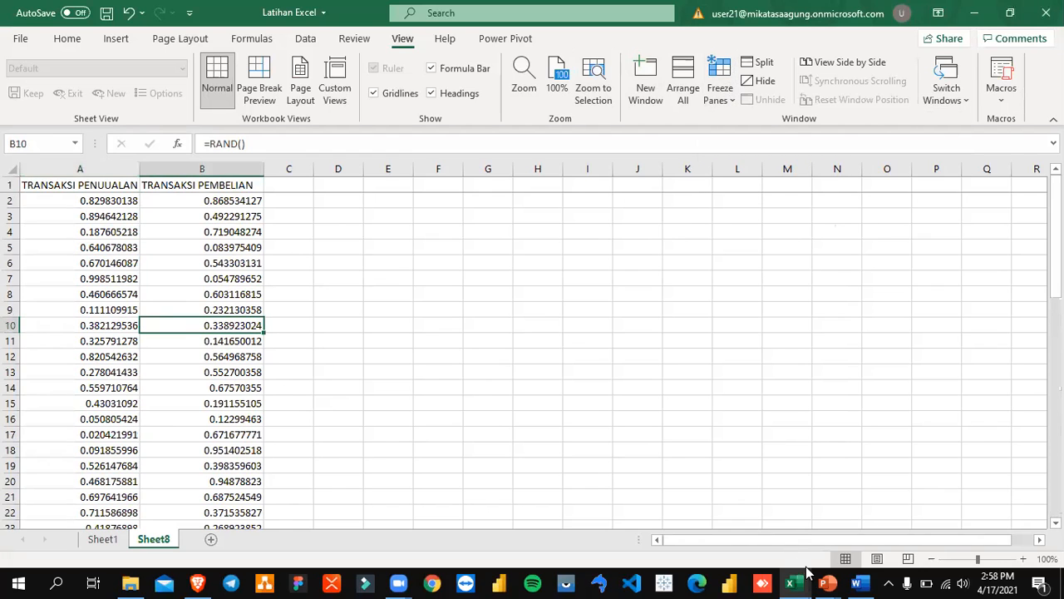
# - Switch to the Word training module and read the scroll bar display and mouse scrolling instructions in section 4
pyautogui.click(857, 584)
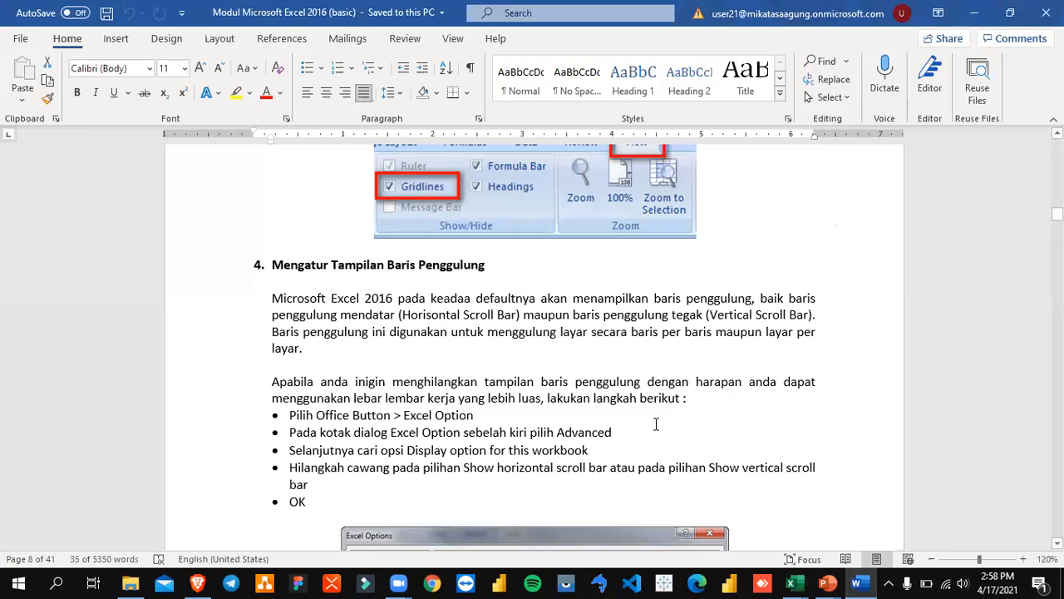
pyautogui.scroll(-10, 656, 424)
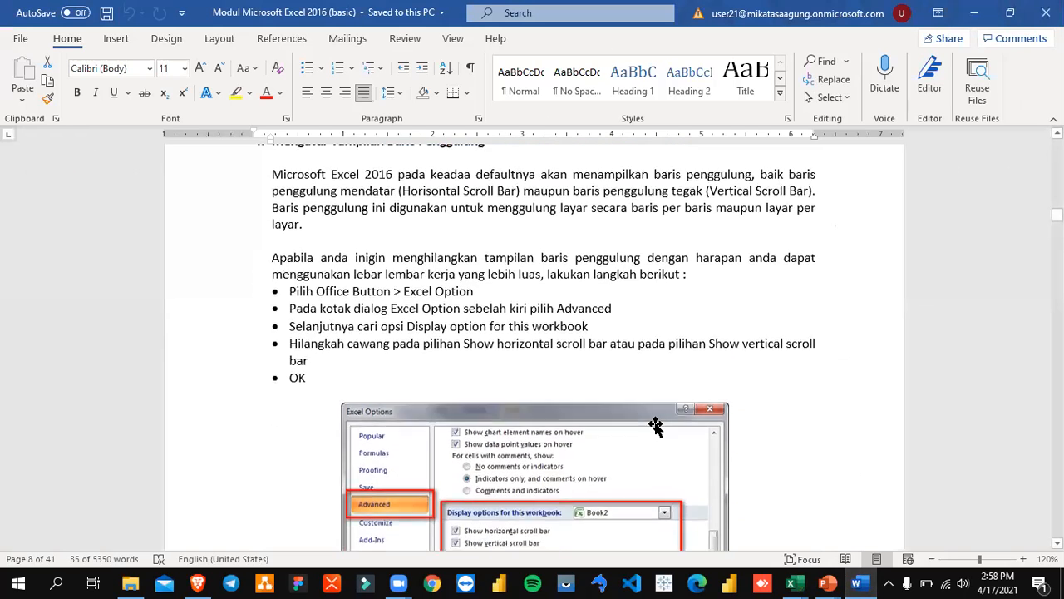
pyautogui.scroll(-8, 656, 424)
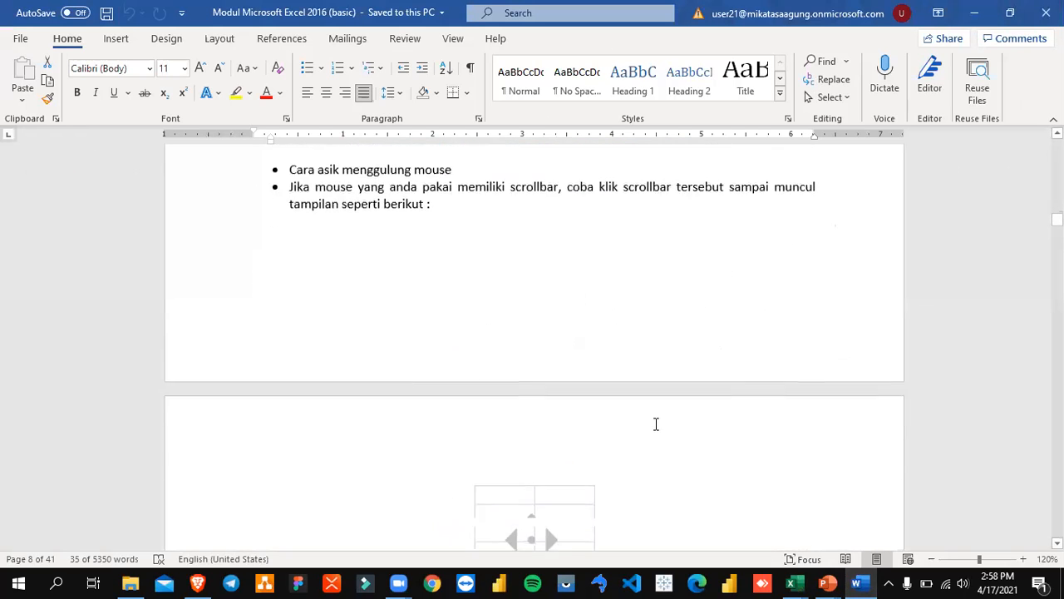
pyautogui.scroll(-1, 657, 424)
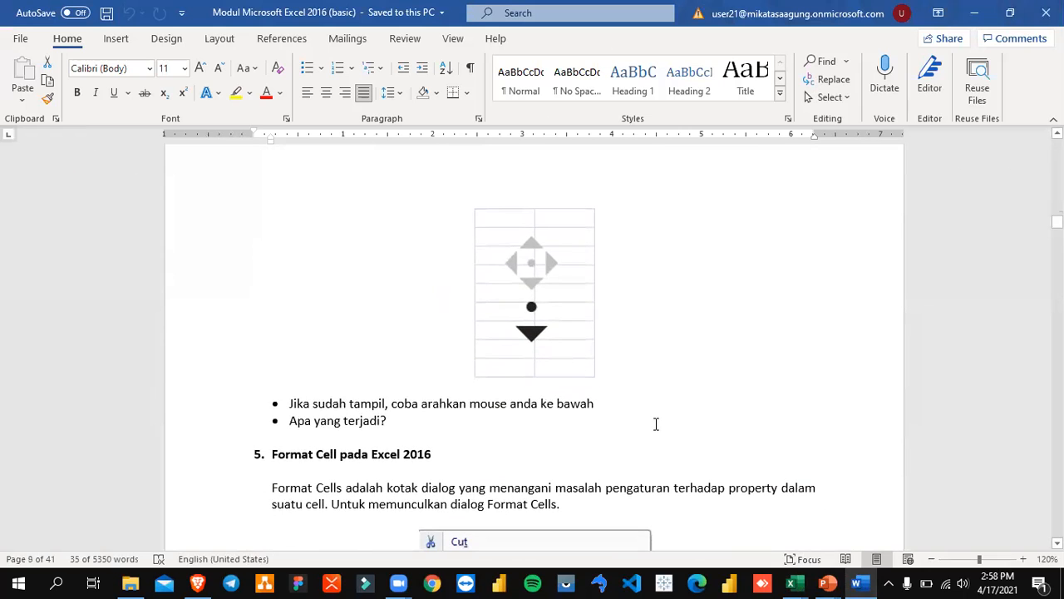
pyautogui.scroll(8, 656, 424)
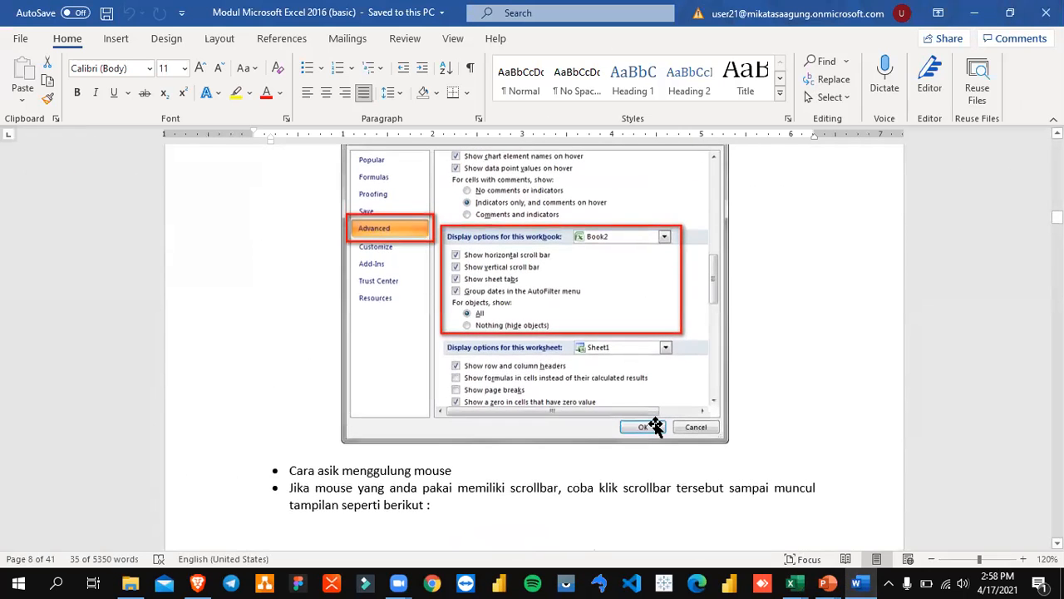
pyautogui.scroll(-8, 657, 424)
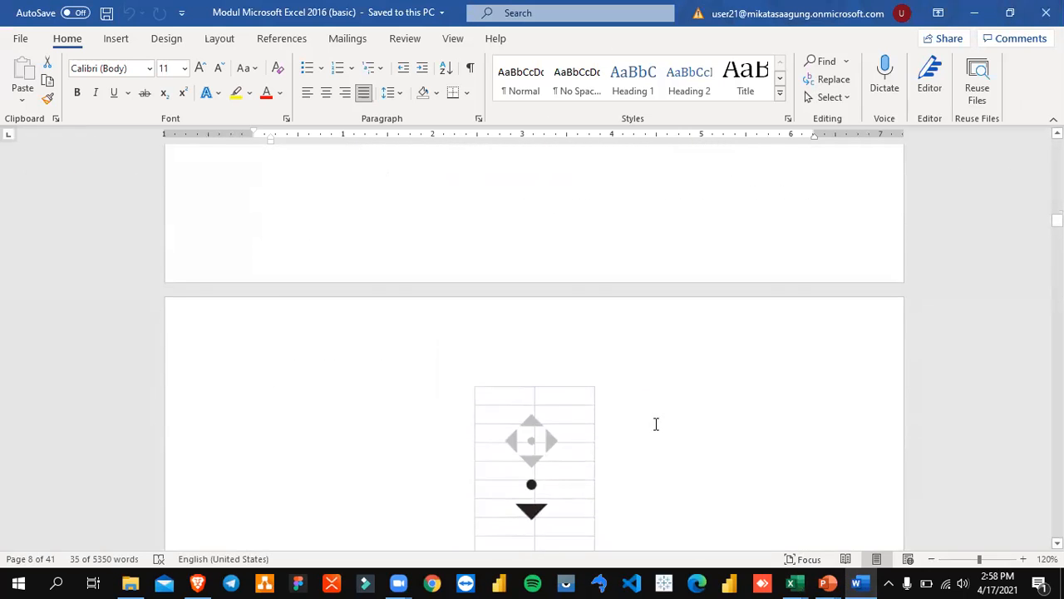
pyautogui.scroll(11, 657, 424)
pyautogui.scroll(6, 656, 426)
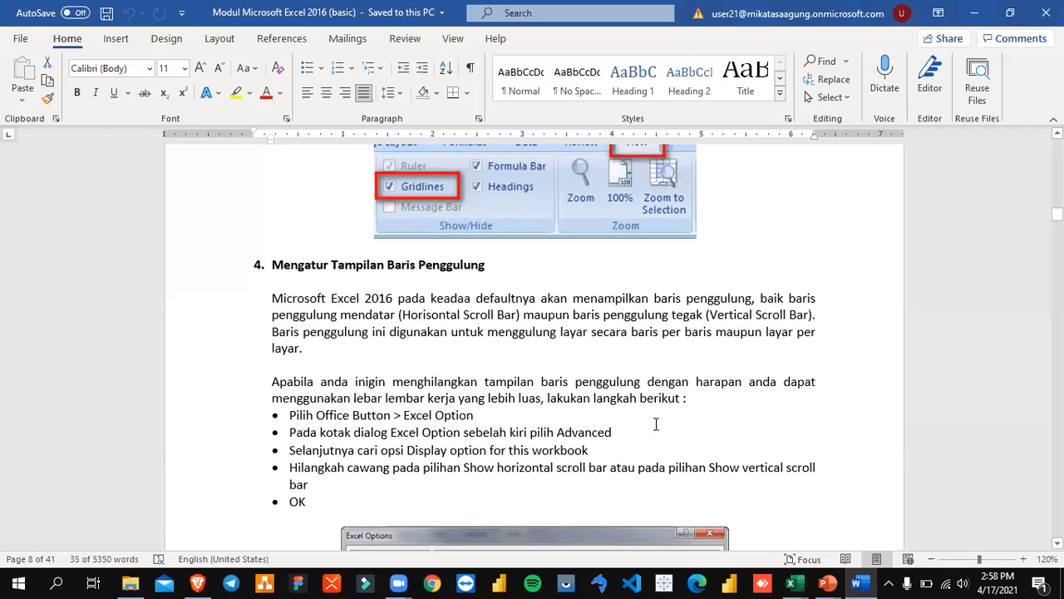
pyautogui.scroll(-3, 656, 426)
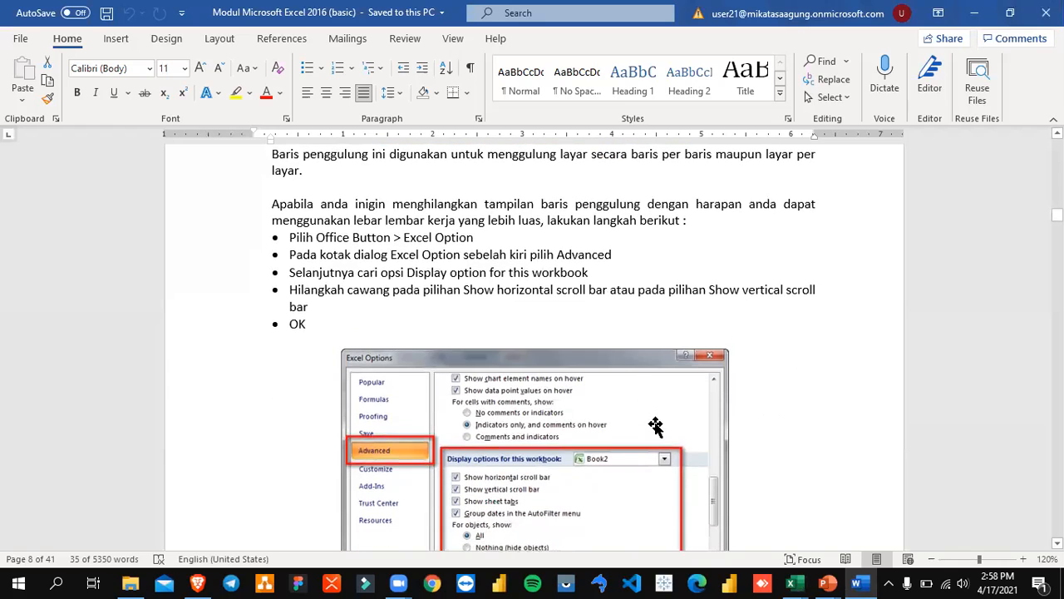
# - Switch back to the Latihan Excel workbook and auto-scroll through the data rows beneath the frozen headings
pyautogui.hotkey('alt', 'Tab')
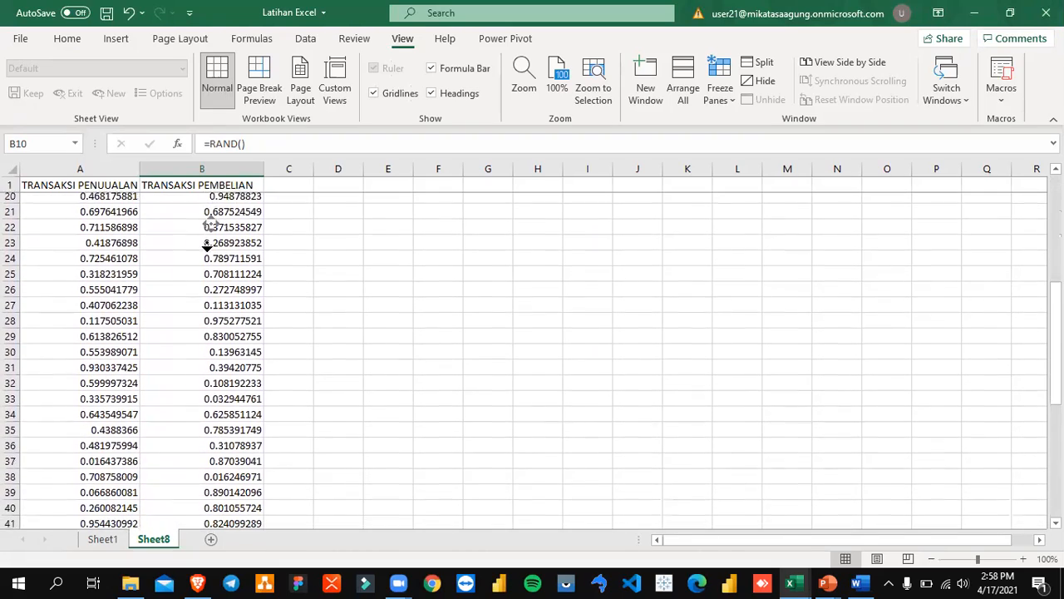
pyautogui.middleClick(207, 243)
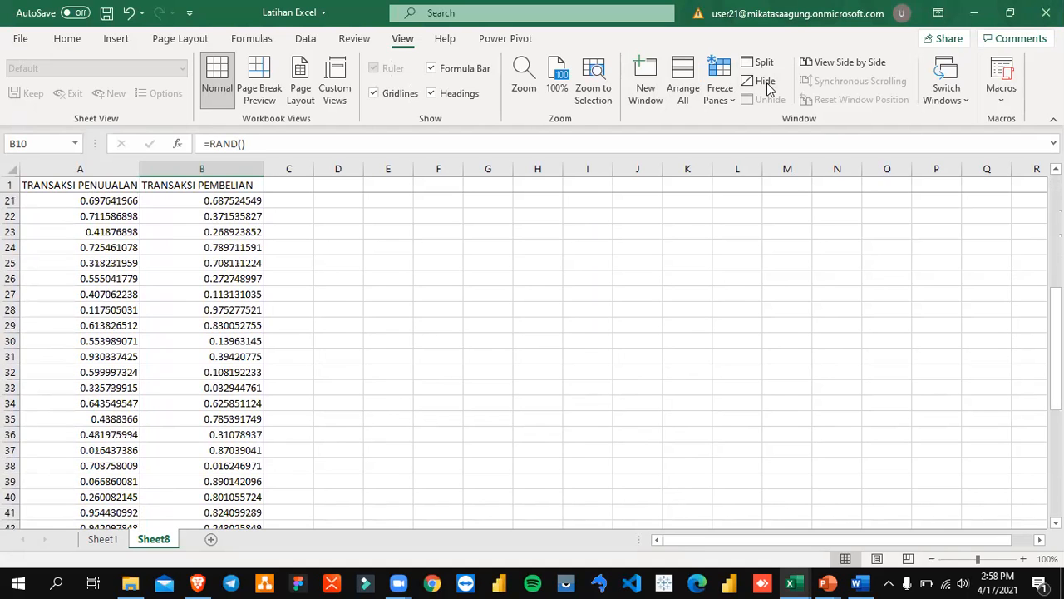
# - Unfreeze the existing panes at cell A2 and freeze the top row instead
pyautogui.scroll(6, 95, 354)
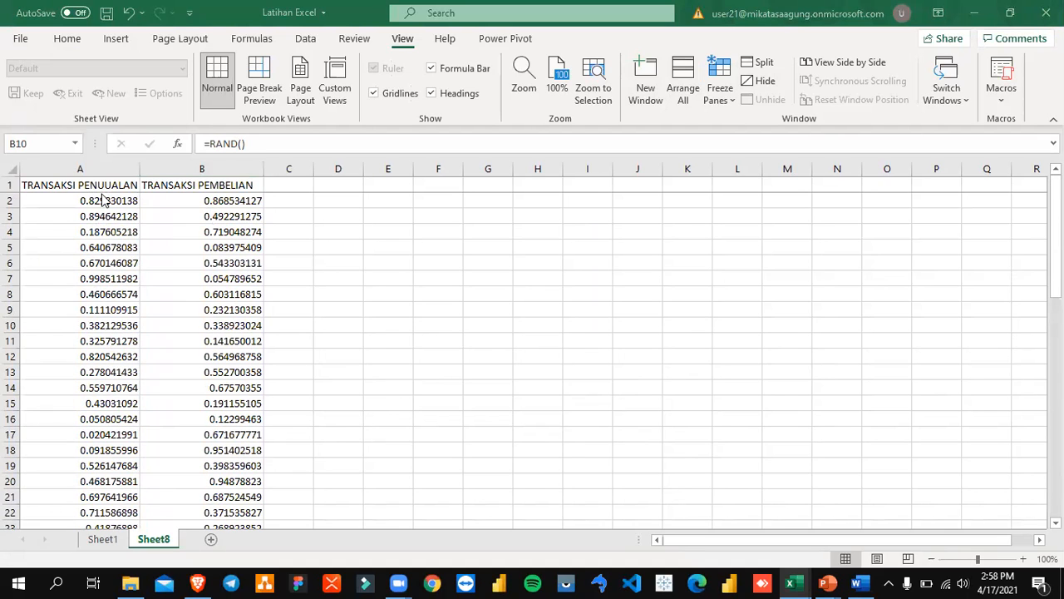
pyautogui.click(111, 202)
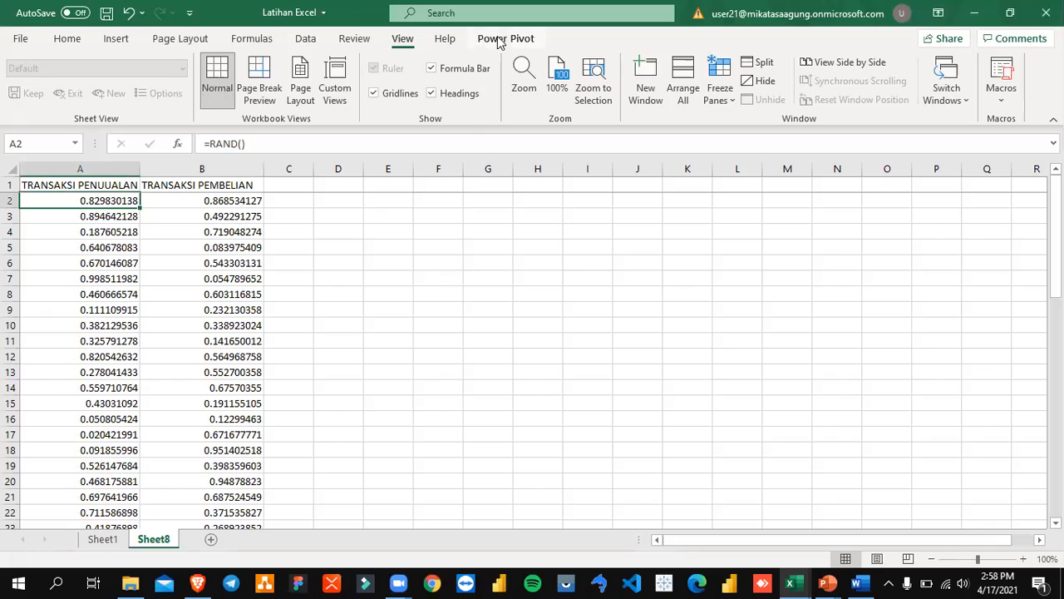
pyautogui.click(720, 92)
pyautogui.click(780, 143)
pyautogui.click(720, 88)
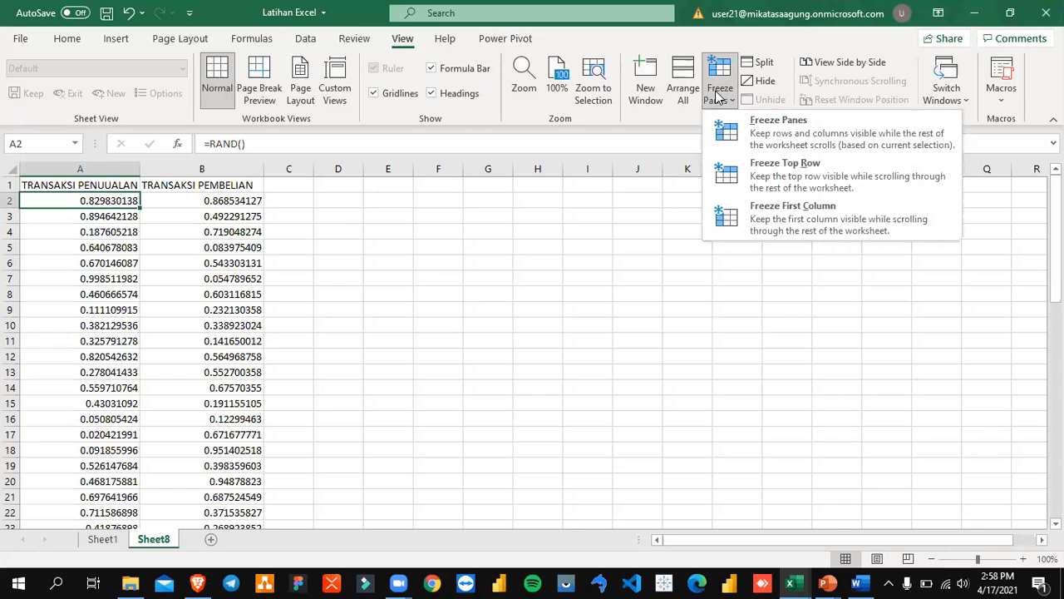
pyautogui.click(773, 185)
# - Check the frozen top row against the data rows below it, and unfreeze the panes
pyautogui.scroll(-14, 211, 373)
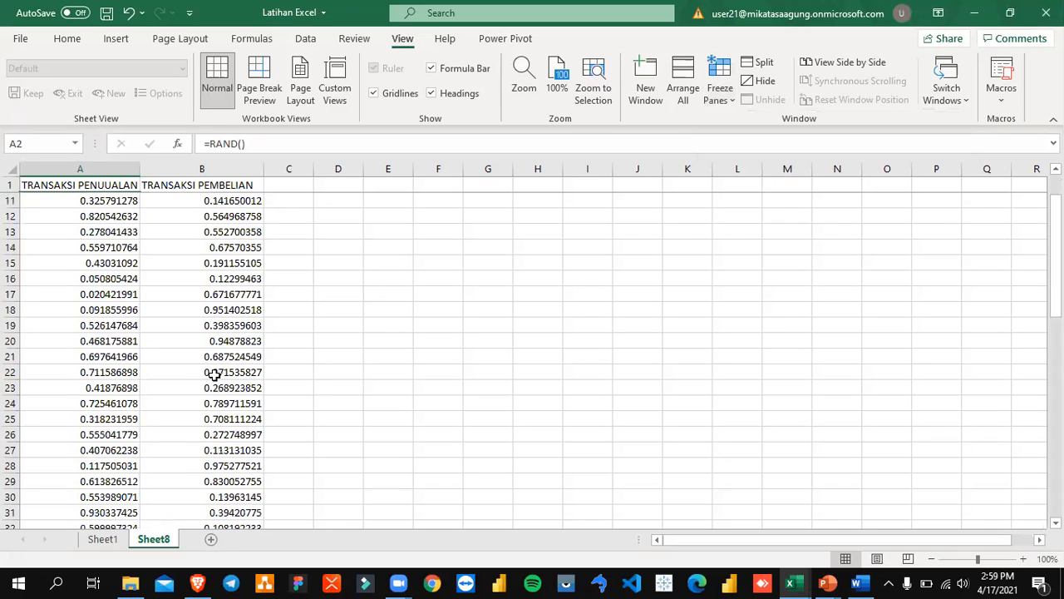
pyautogui.scroll(8, 211, 373)
pyautogui.scroll(6, 211, 372)
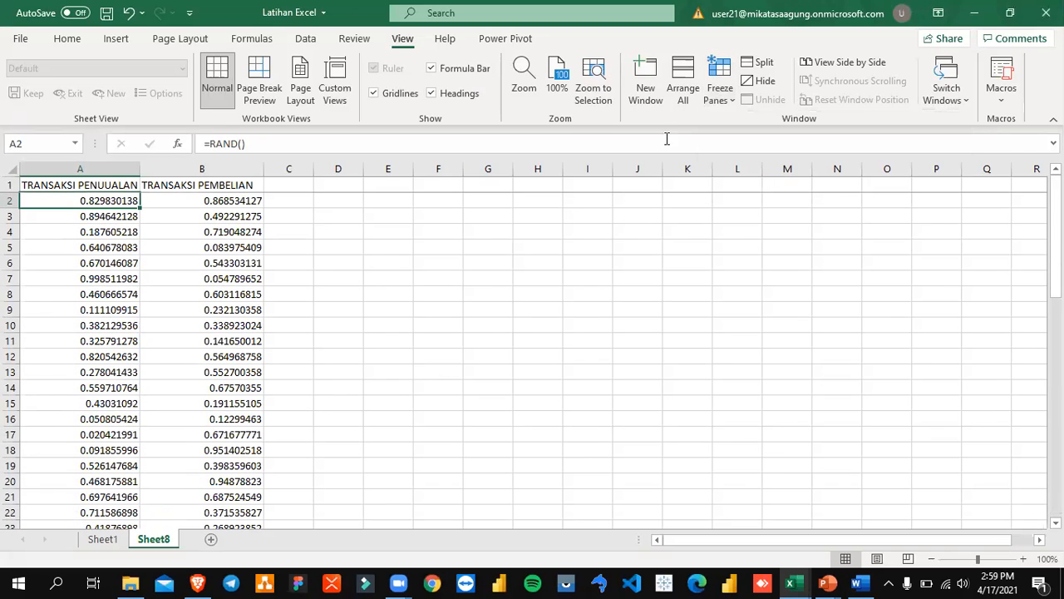
pyautogui.click(709, 98)
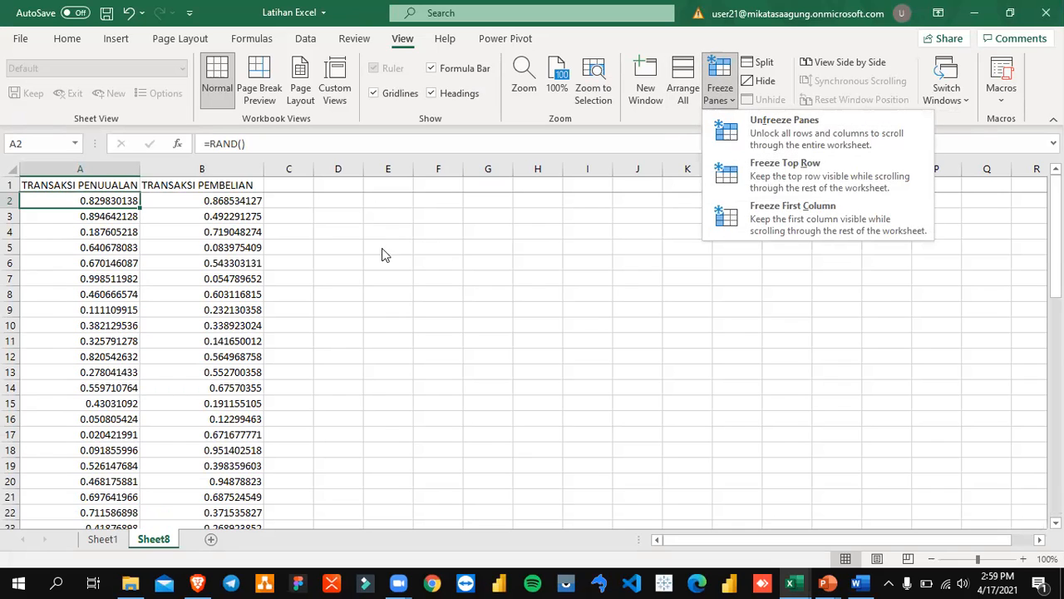
pyautogui.click(832, 143)
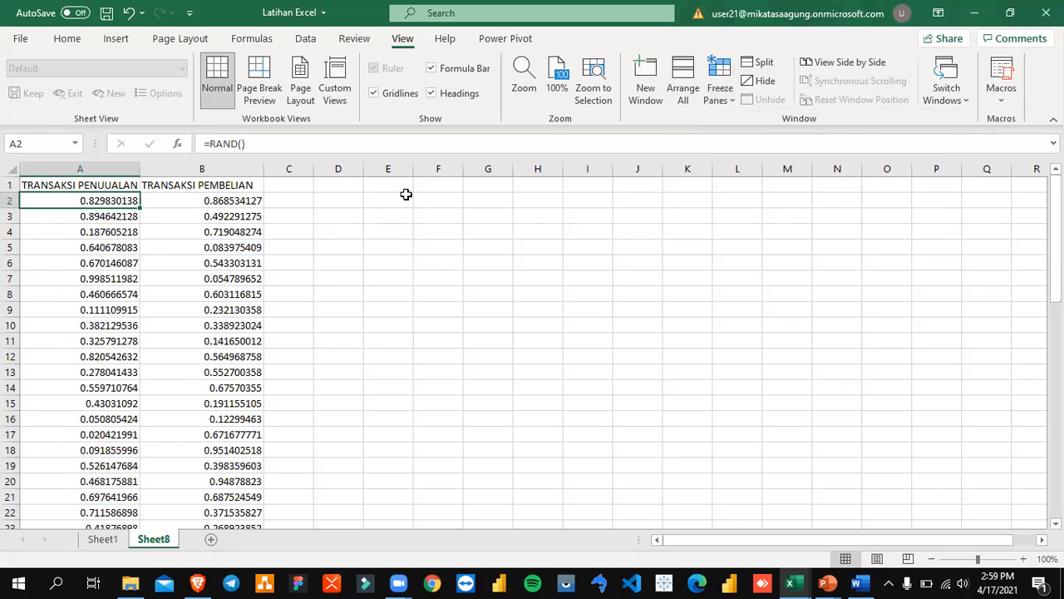
# - Freeze the top row again with cell A2 selected, and check the headings down past row 97 and back
pyautogui.click(223, 196)
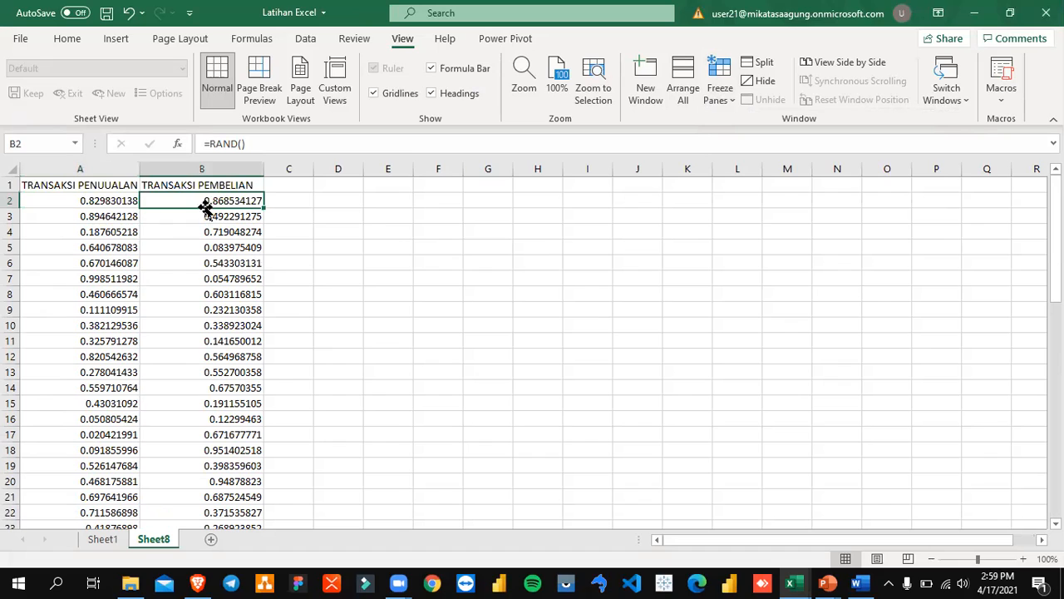
pyautogui.click(122, 202)
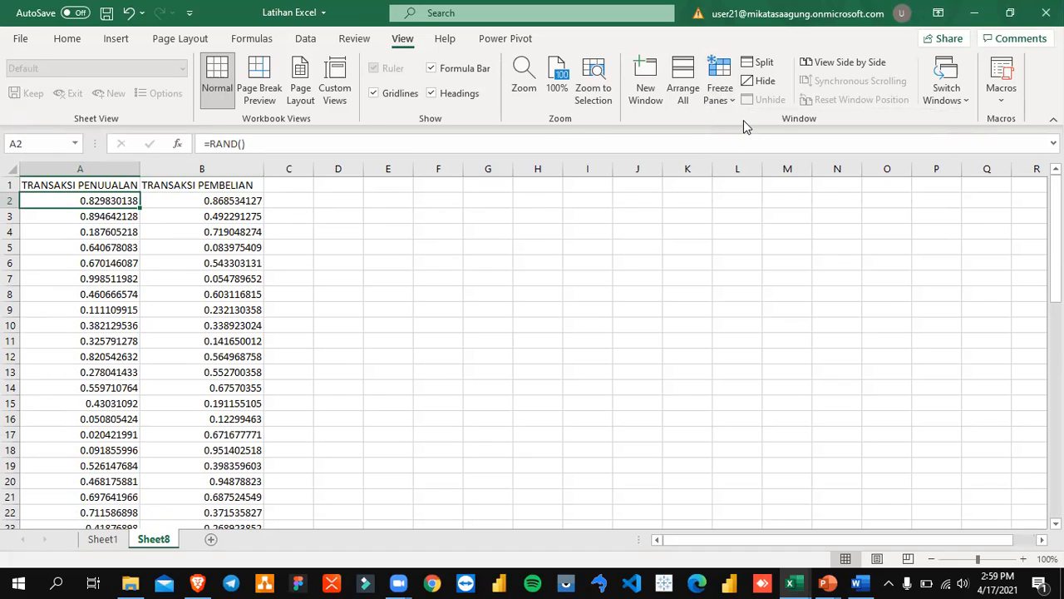
pyautogui.click(719, 95)
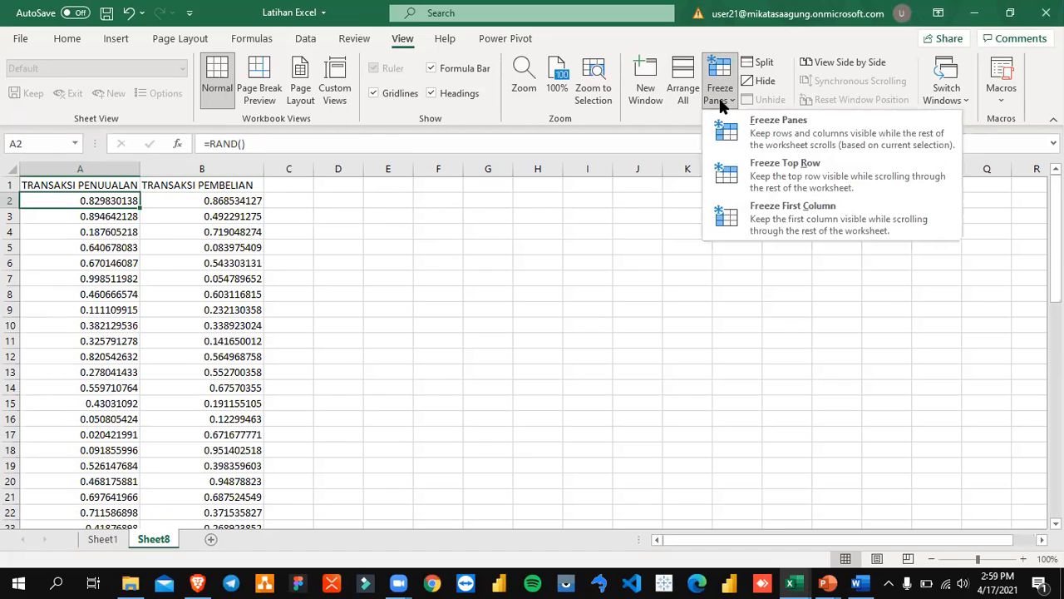
pyautogui.click(782, 169)
pyautogui.scroll(-20, 213, 345)
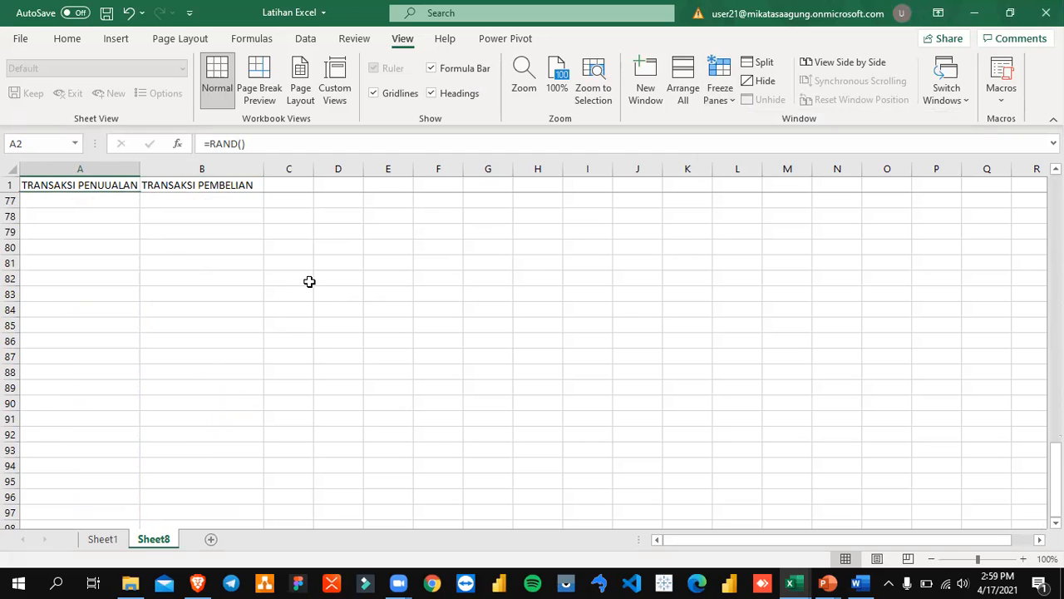
pyautogui.scroll(13, 309, 281)
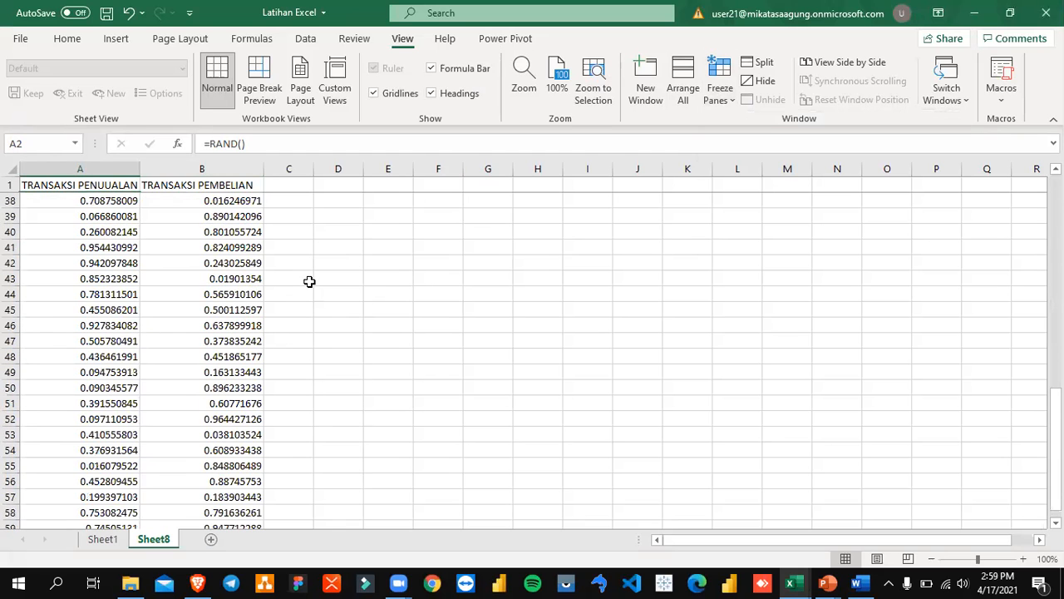
pyautogui.scroll(12, 309, 281)
# - Unfreeze the top row and freeze the first column instead
pyautogui.click(719, 101)
pyautogui.click(793, 133)
pyautogui.click(722, 100)
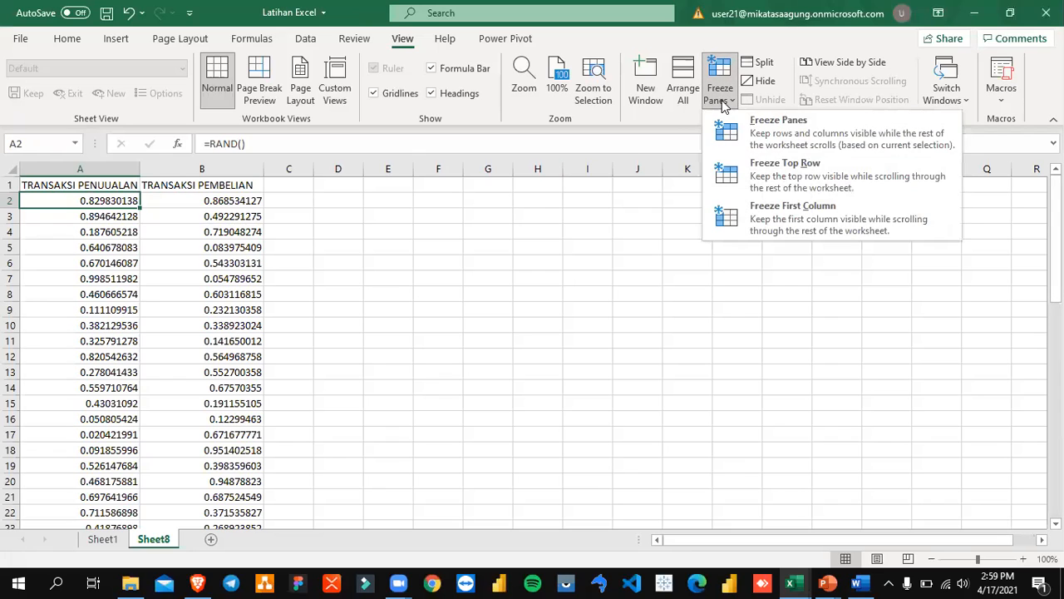
pyautogui.click(781, 219)
# - Move along row 2 from cell B2 beyond column AL and back to check the frozen first column
pyautogui.click(215, 204)
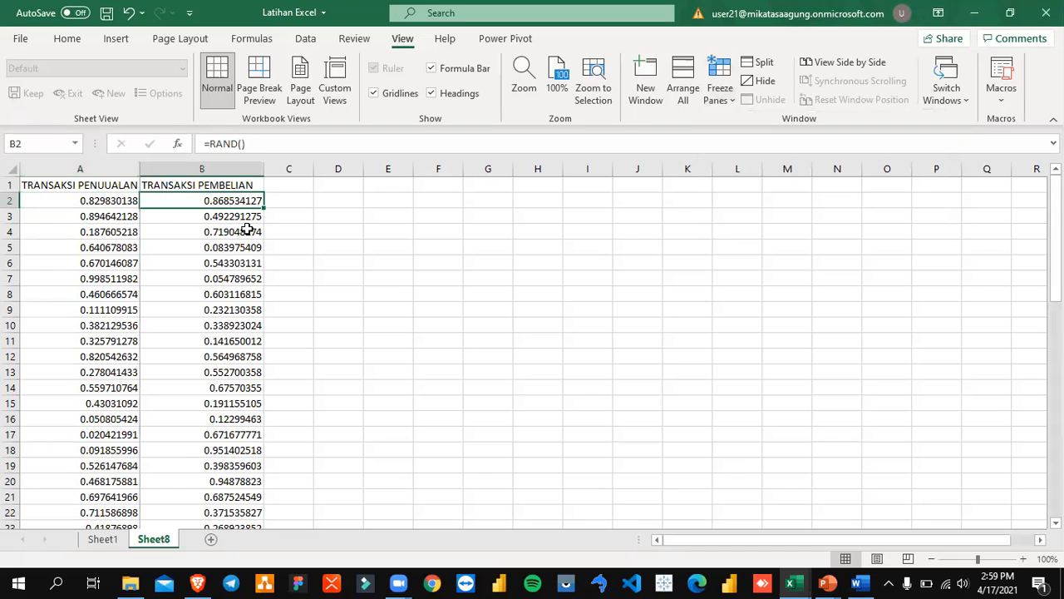
pyautogui.press('Right')
pyautogui.press('Right')
pyautogui.press('Right')
pyautogui.press('Right')
pyautogui.press('Right')
pyautogui.press('Right')
pyautogui.press('Right')
pyautogui.press('Right')
pyautogui.press('Right')
pyautogui.press('Right')
pyautogui.press('Right')
pyautogui.press('Right')
pyautogui.press('Right')
pyautogui.press('Right')
pyautogui.press('Right')
pyautogui.press('Right')
pyautogui.press('Right')
pyautogui.press('Right')
pyautogui.press('Right')
pyautogui.press('Right')
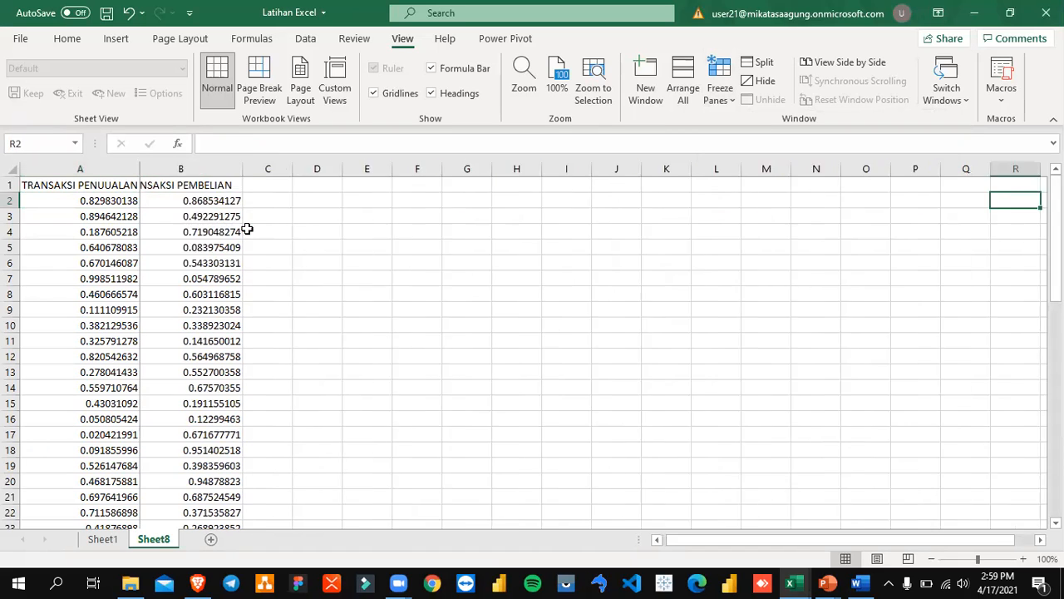
pyautogui.press('Right')
pyautogui.press('Right')
pyautogui.press('Right')
pyautogui.press('Right')
pyautogui.press('Right')
pyautogui.press('Right')
pyautogui.press('Right')
pyautogui.press('Right')
pyautogui.press('Right')
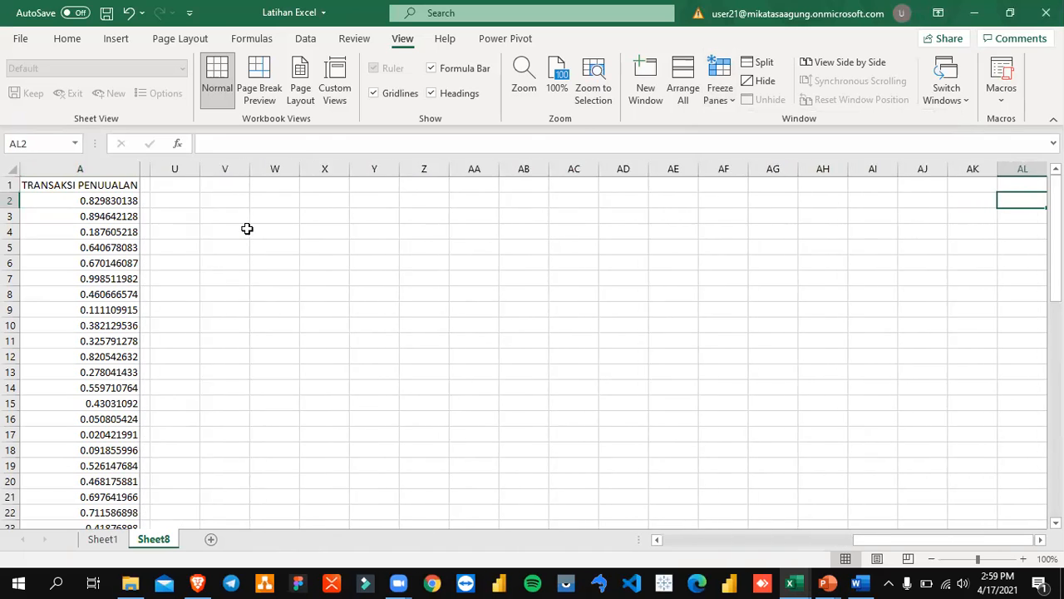
pyautogui.press('Right')
pyautogui.press('Right')
pyautogui.press('Right')
pyautogui.press('Left')
pyautogui.press('Left')
pyautogui.press('Left')
pyautogui.press('Left')
pyautogui.press('Left')
pyautogui.press('Left')
pyautogui.press('Left')
pyautogui.press('Left')
pyautogui.press('Left')
pyautogui.press('Left')
pyautogui.press('Left')
pyautogui.press('Left')
pyautogui.press('Left')
pyautogui.press('Left')
pyautogui.press('Left')
pyautogui.press('Left')
pyautogui.press('Left')
pyautogui.press('Left')
pyautogui.press('Left')
pyautogui.press('Left')
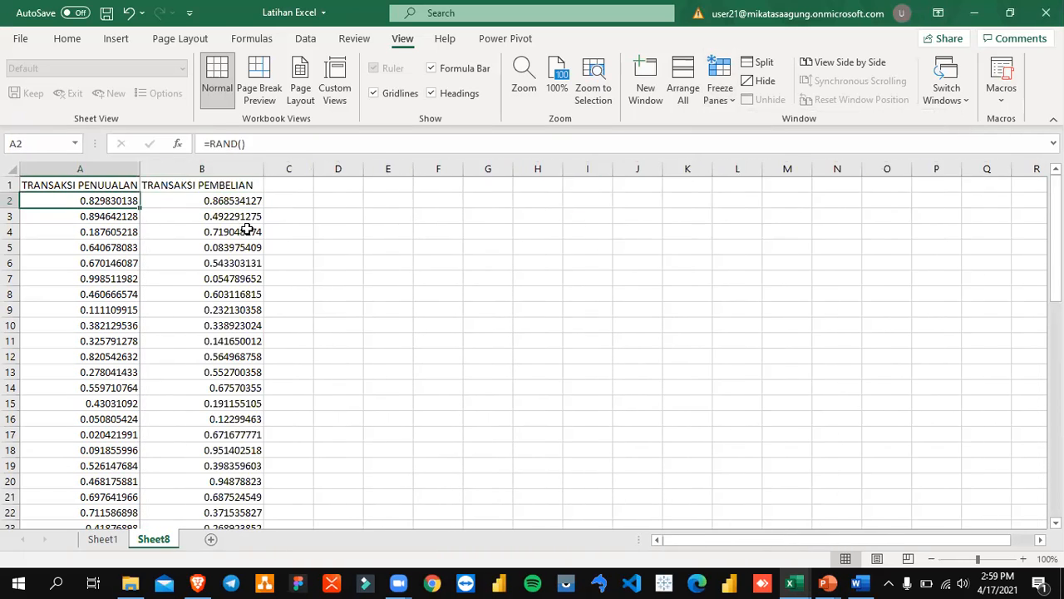
pyautogui.press('Right')
pyautogui.press('Right')
pyautogui.press('Left')
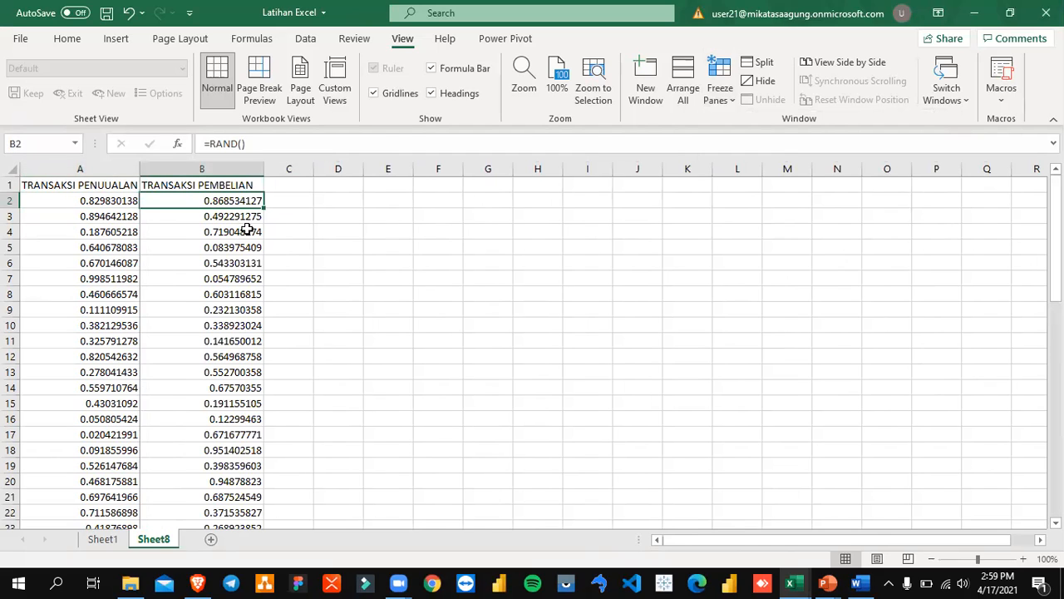
# - Unfreeze the first column and freeze panes at cell B2 to keep row 1 and column A visible
pyautogui.click(720, 92)
pyautogui.click(774, 126)
pyautogui.click(720, 89)
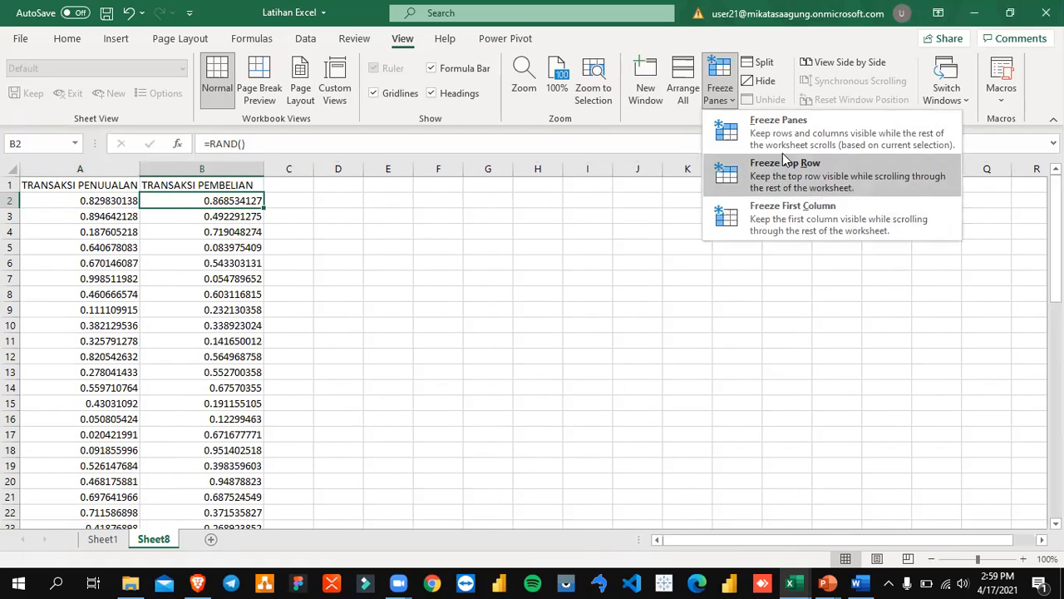
pyautogui.click(223, 334)
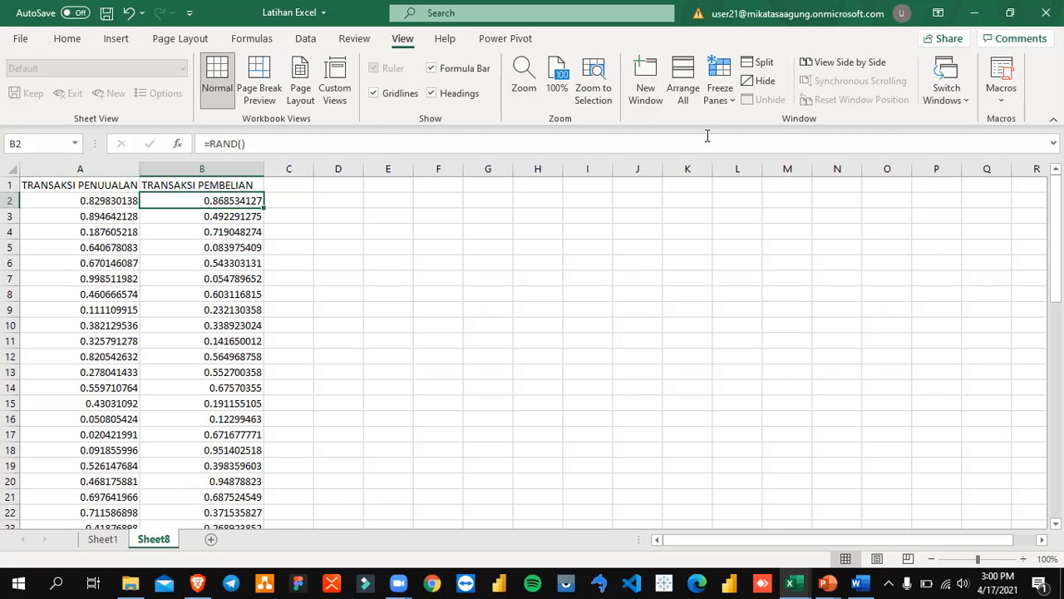
pyautogui.click(719, 101)
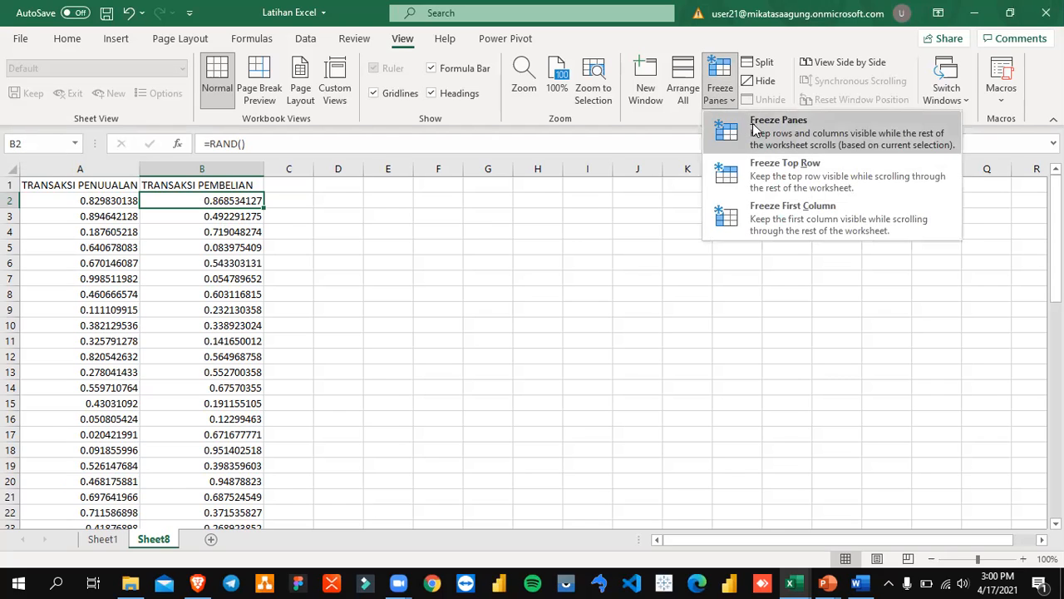
pyautogui.click(757, 127)
# - Move down column B through the data rows and back up to row 39 to check the frozen headings
pyautogui.press('Down')
pyautogui.press('Down')
pyautogui.press('Down')
pyautogui.press('Down')
pyautogui.press('Down')
pyautogui.press('Down')
pyautogui.press('Down')
pyautogui.press('Down')
pyautogui.press('Down')
pyautogui.press('Down')
pyautogui.press('Down')
pyautogui.press('Down')
pyautogui.press('Down')
pyautogui.press('Down')
pyautogui.press('Down')
pyautogui.press('Down')
pyautogui.press('Down')
pyautogui.press('Down')
pyautogui.press('Down')
pyautogui.press('Down')
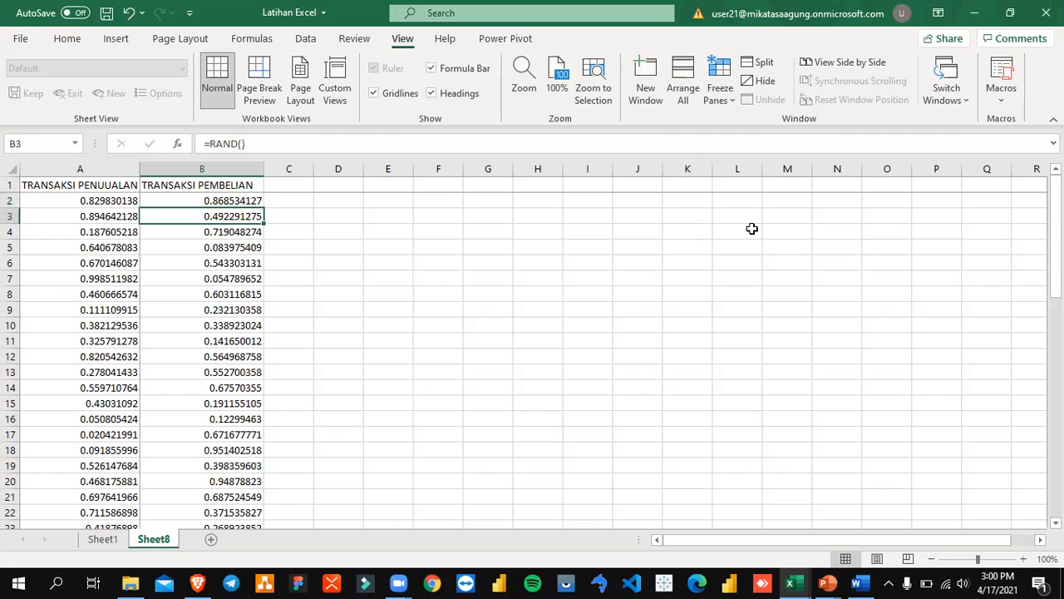
pyautogui.press('Down')
pyautogui.press('Down')
pyautogui.press('Down')
pyautogui.press('Down')
pyautogui.press('Down')
pyautogui.press('Down')
pyautogui.press('Down')
pyautogui.press('Down')
pyautogui.press('Down')
pyautogui.press('Down')
pyautogui.press('Down')
pyautogui.press('Down')
pyautogui.press('Down')
pyautogui.press('Down')
pyautogui.press('Down')
pyautogui.press('Down')
pyautogui.press('Down')
pyautogui.press('Down')
pyautogui.press('Down')
pyautogui.press('Down')
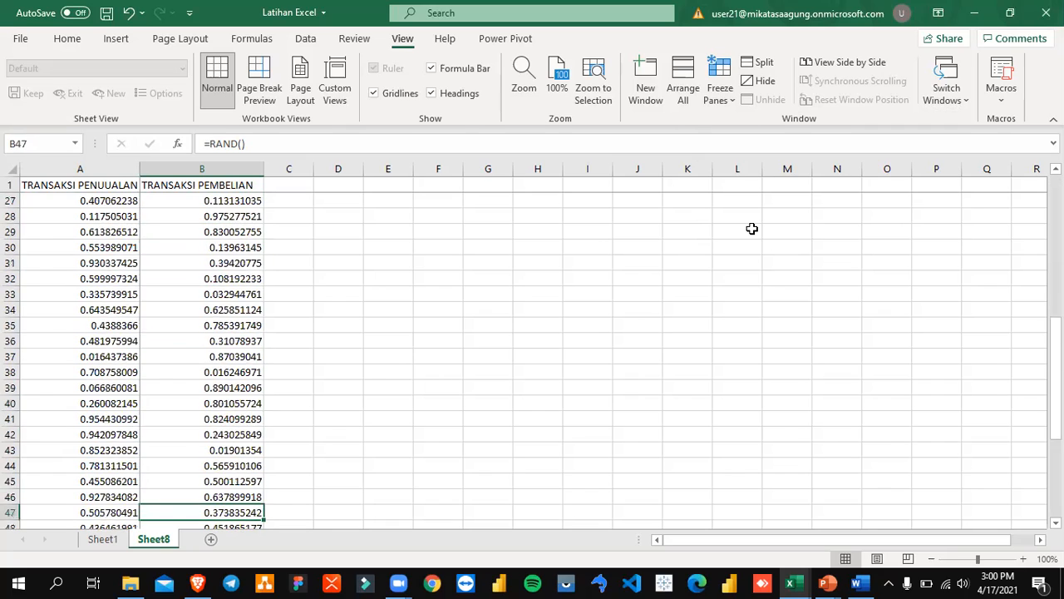
pyautogui.press('Up')
pyautogui.press('Up')
pyautogui.press('Up')
pyautogui.press('Up')
pyautogui.press('Up')
pyautogui.press('Up')
pyautogui.press('Up')
pyautogui.press('Up')
pyautogui.press('Up')
pyautogui.press('Up')
pyautogui.press('Up')
pyautogui.press('Up')
pyautogui.press('Up')
pyautogui.press('Up')
pyautogui.press('Up')
pyautogui.press('Up')
pyautogui.press('Up')
pyautogui.press('Up')
pyautogui.press('Up')
pyautogui.press('Up')
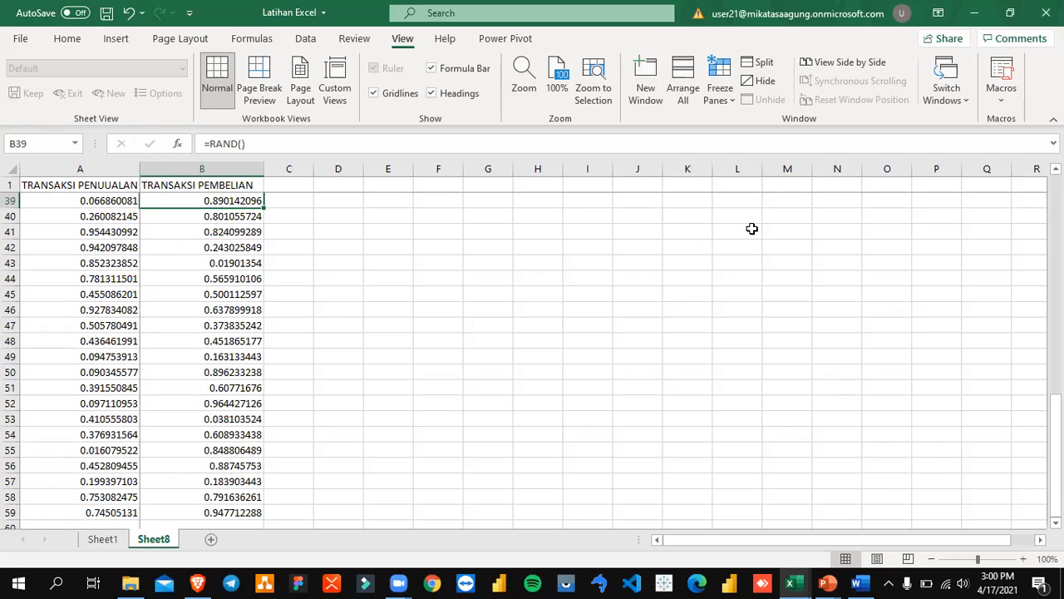
# - Move along row 39 from column B to column BC and back to check that the frozen headings and column A stay visible
pyautogui.press('Right')
pyautogui.press('Right')
pyautogui.press('Right')
pyautogui.press('Right')
pyautogui.press('Right')
pyautogui.press('Right')
pyautogui.press('Right')
pyautogui.press('Right')
pyautogui.press('Right')
pyautogui.press('Right')
pyautogui.press('Right')
pyautogui.press('Right')
pyautogui.press('Right')
pyautogui.press('Right')
pyautogui.press('Right')
pyautogui.press('Right')
pyautogui.press('Right')
pyautogui.press('Right')
pyautogui.press('Right')
pyautogui.press('Right')
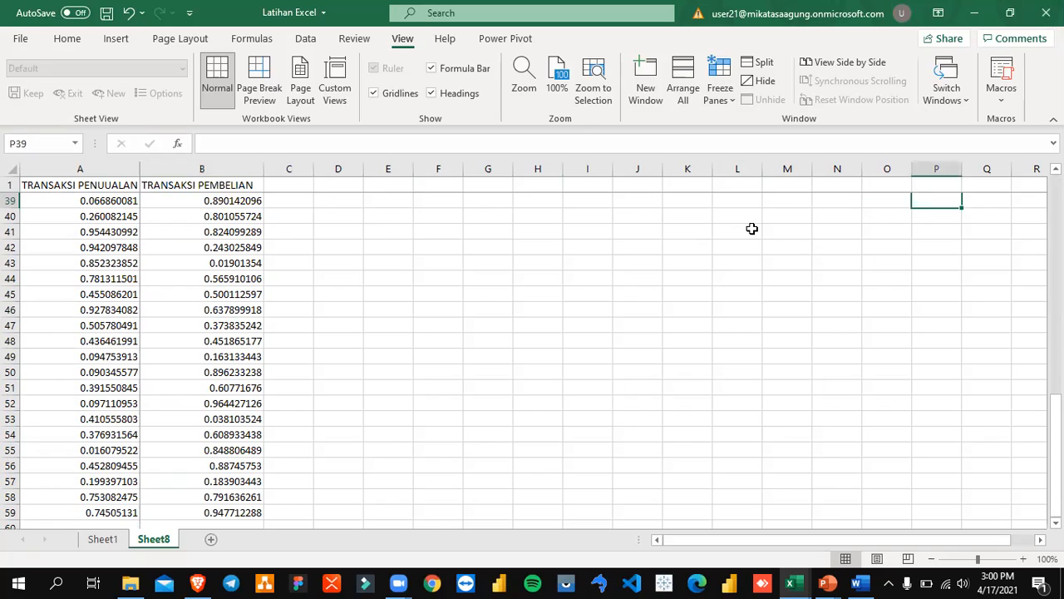
pyautogui.press('Right')
pyautogui.press('Right')
pyautogui.press('Right')
pyautogui.press('Right')
pyautogui.press('Right')
pyautogui.press('Right')
pyautogui.press('Right')
pyautogui.press('Right')
pyautogui.press('Right')
pyautogui.press('Right')
pyautogui.press('Right')
pyautogui.press('Right')
pyautogui.press('Right')
pyautogui.press('Right')
pyautogui.press('Right')
pyautogui.press('Right')
pyautogui.press('Right')
pyautogui.press('Right')
pyautogui.press('Right')
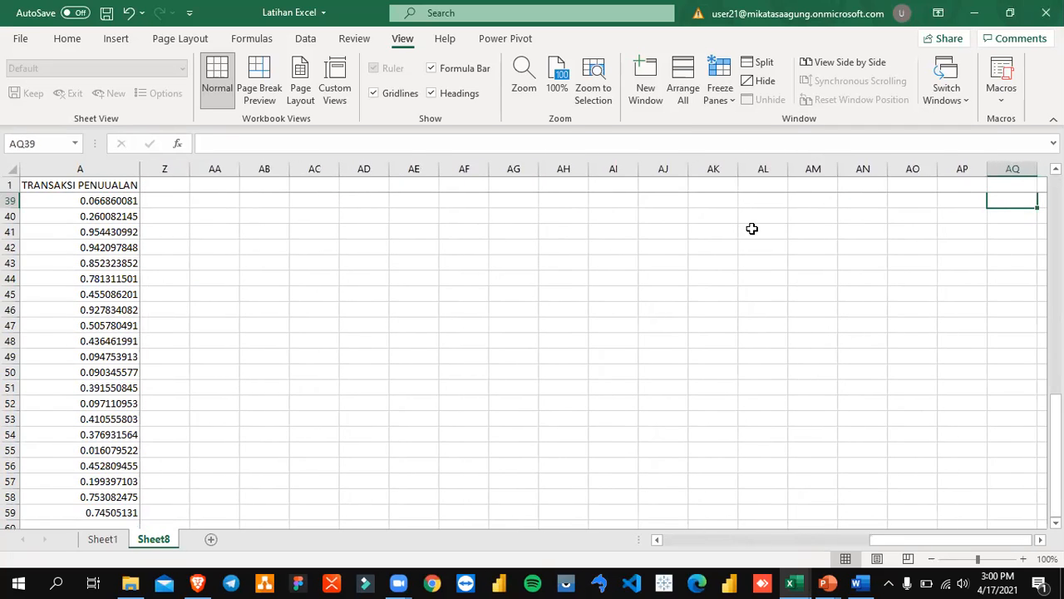
pyautogui.press('Right')
pyautogui.press('Right')
pyautogui.press('Right')
pyautogui.press('Right')
pyautogui.press('Right')
pyautogui.press('Right')
pyautogui.press('Right')
pyautogui.press('Right')
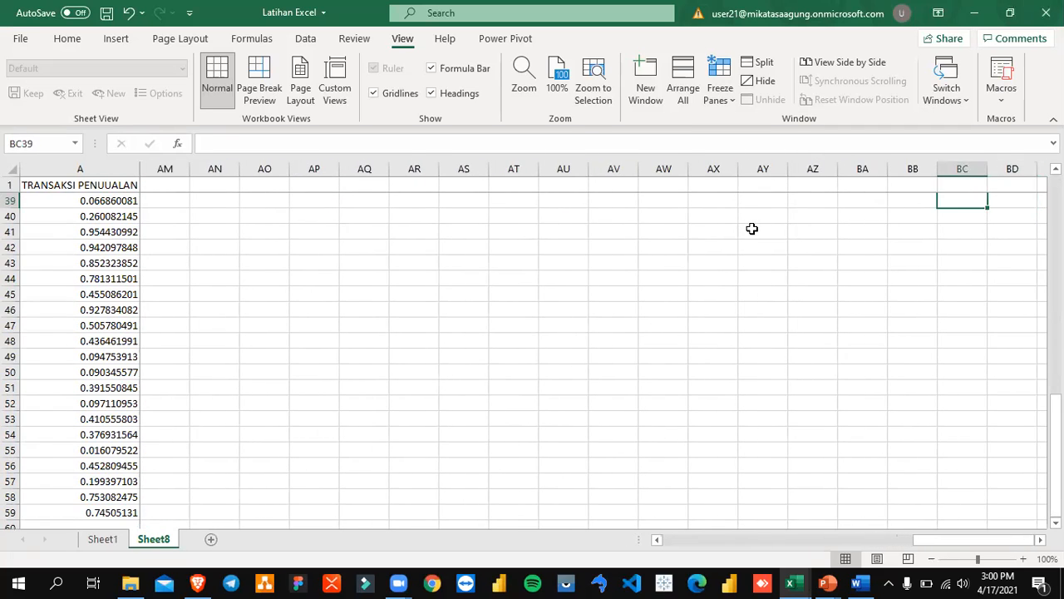
pyautogui.press('Left')
pyautogui.press('Left')
pyautogui.press('Left')
pyautogui.press('Left')
pyautogui.press('Left')
pyautogui.press('Left')
pyautogui.press('Left')
pyautogui.press('Left')
pyautogui.press('Left')
pyautogui.press('Left')
pyautogui.press('Left')
pyautogui.press('Left')
pyautogui.press('Left')
pyautogui.press('Left')
pyautogui.press('Left')
pyautogui.press('Left')
pyautogui.press('Left')
pyautogui.press('Left')
pyautogui.press('Left')
pyautogui.press('Left')
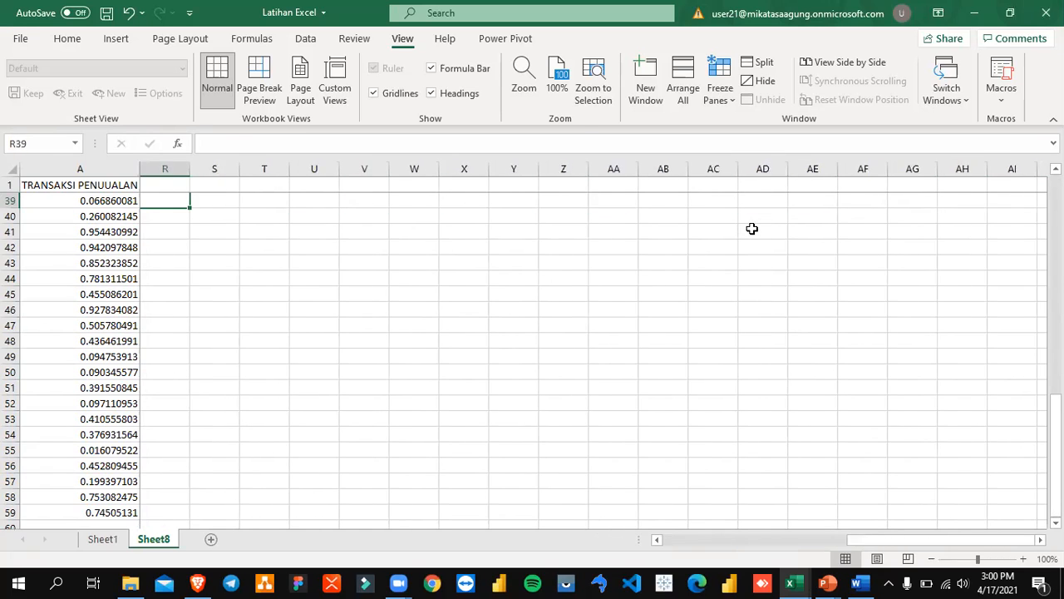
pyautogui.press('Left')
pyautogui.press('Left')
pyautogui.press('Left')
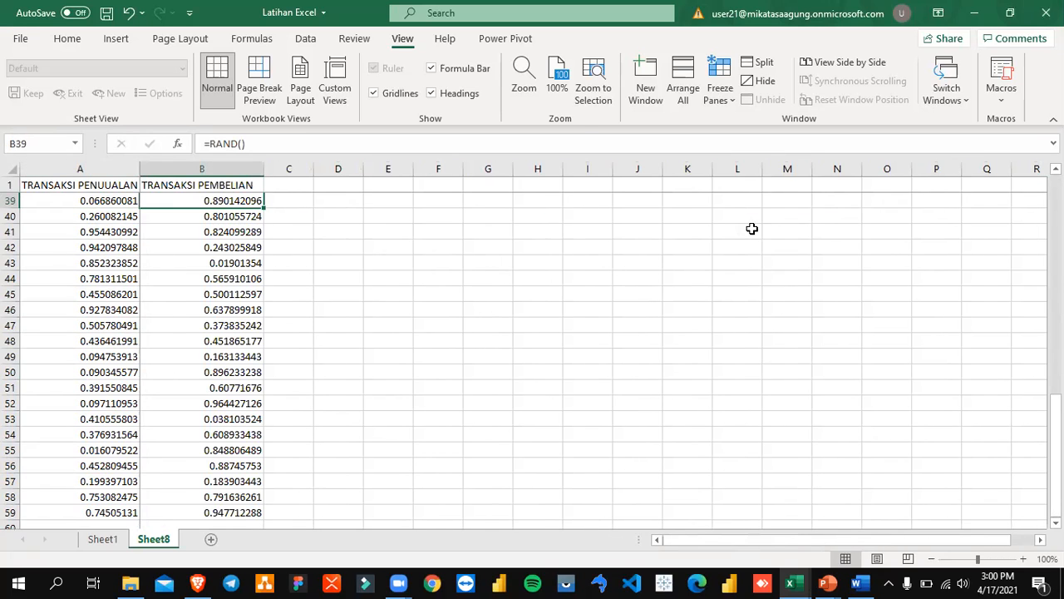
# - Unfreeze the panes and freeze them again at cell C2 to keep row 1 and columns A and B visible
pyautogui.click(720, 104)
pyautogui.click(725, 126)
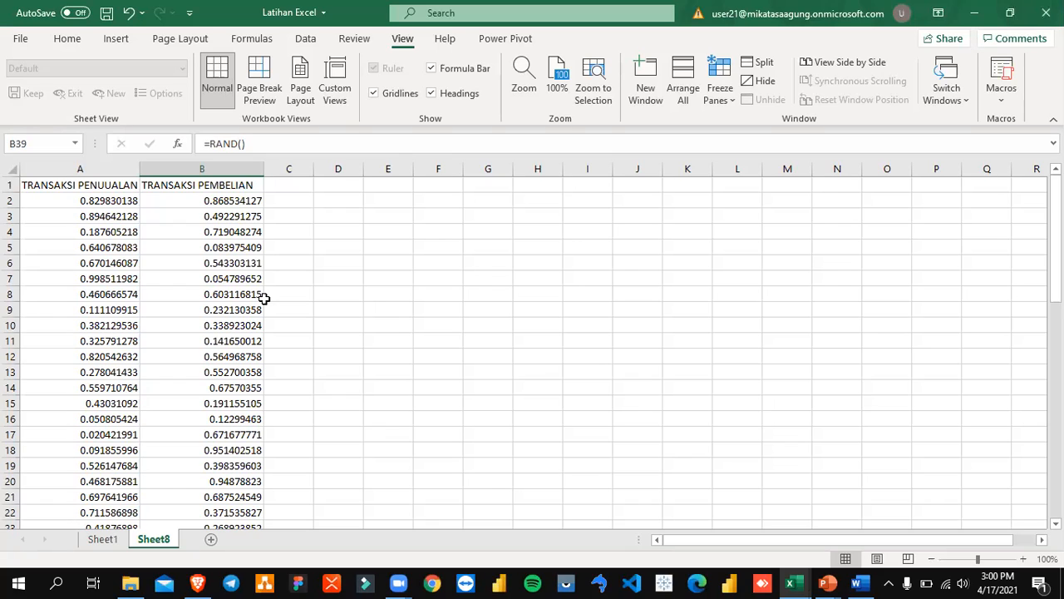
pyautogui.click(289, 201)
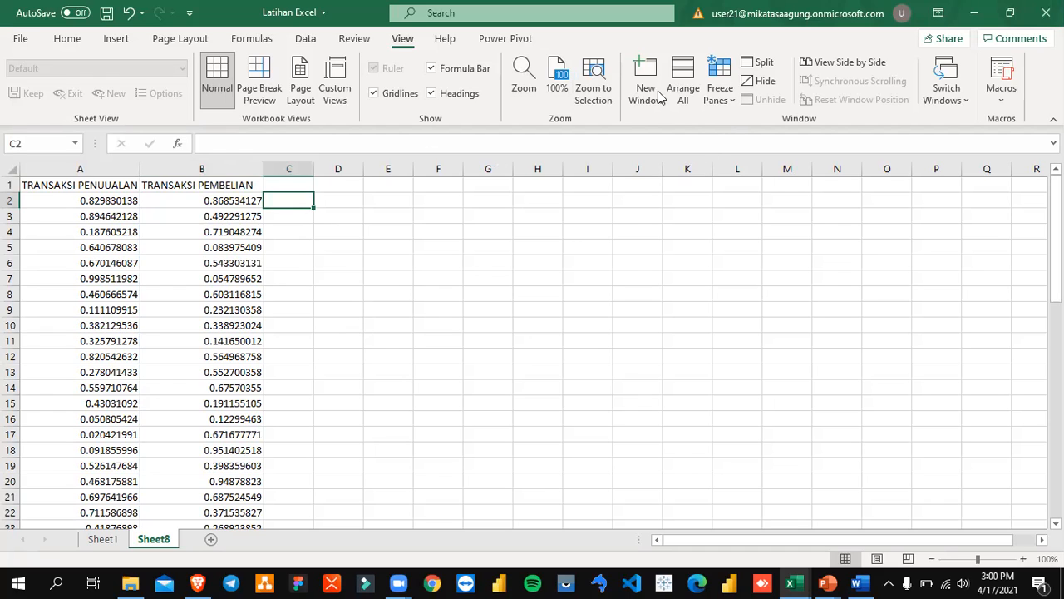
pyautogui.click(718, 103)
pyautogui.click(778, 125)
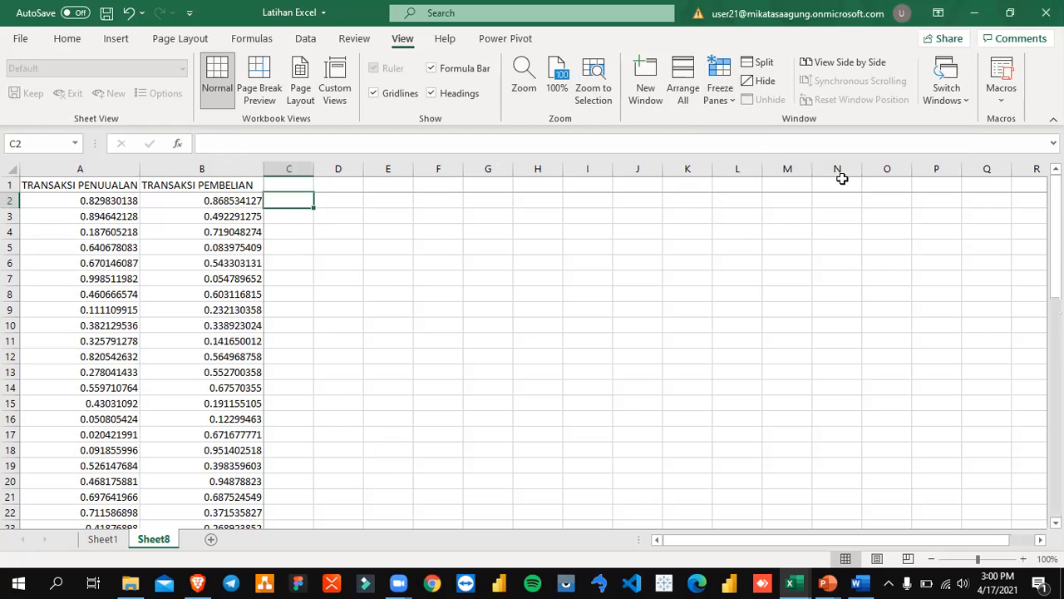
# - Move along row 2 past column Q and back to column C to check the two frozen columns
pyautogui.press('Right')
pyautogui.press('Right')
pyautogui.press('Right')
pyautogui.press('Right')
pyautogui.press('Right')
pyautogui.press('Right')
pyautogui.press('Right')
pyautogui.press('Right')
pyautogui.press('Right')
pyautogui.press('Right')
pyautogui.press('Right')
pyautogui.press('Right')
pyautogui.press('Right')
pyautogui.press('Right')
pyautogui.press('Right')
pyautogui.press('Right')
pyautogui.press('Right')
pyautogui.press('Right')
pyautogui.press('Right')
pyautogui.press('Right')
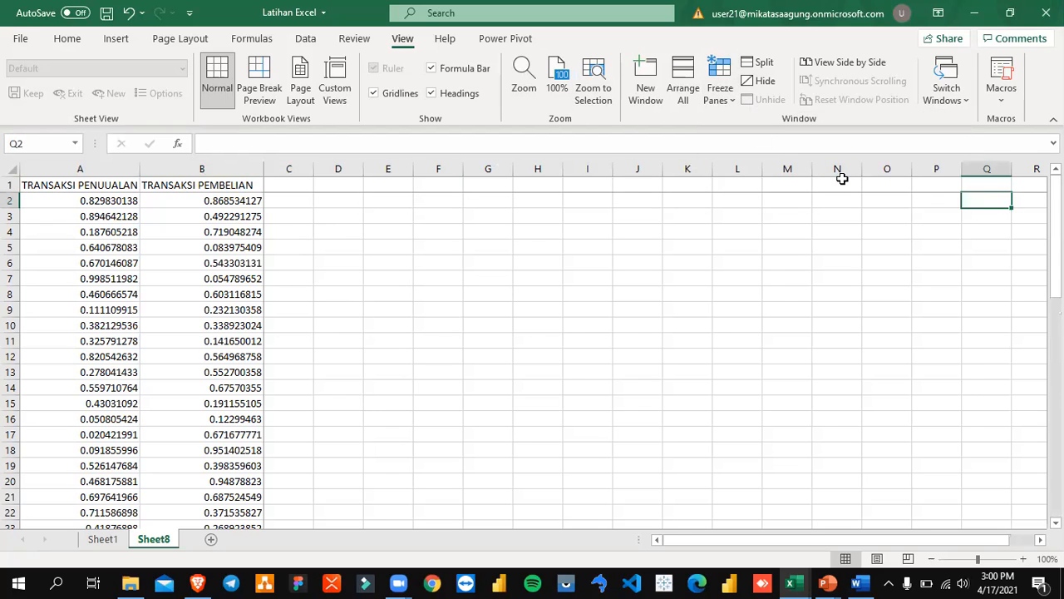
pyautogui.press('Right')
pyautogui.press('Right')
pyautogui.press('Right')
pyautogui.press('Left')
pyautogui.press('Left')
pyautogui.press('Left')
pyautogui.press('Left')
pyautogui.press('Left')
pyautogui.press('Left')
pyautogui.press('Left')
pyautogui.press('Left')
pyautogui.press('Left')
pyautogui.press('Left')
pyautogui.press('Left')
pyautogui.press('Left')
pyautogui.press('Left')
pyautogui.press('Left')
pyautogui.press('Left')
pyautogui.press('Left')
pyautogui.press('Left')
pyautogui.press('Left')
pyautogui.press('Left')
pyautogui.press('Left')
pyautogui.press('Left')
pyautogui.press('Left')
pyautogui.press('Left')
pyautogui.press('Left')
pyautogui.press('Right')
pyautogui.press('Right')
# - Move down column C to row 26 and back up to row 1 to check the frozen header row
pyautogui.press('Down')
pyautogui.press('Down')
pyautogui.press('Down')
pyautogui.press('Down')
pyautogui.press('Down')
pyautogui.press('Down')
pyautogui.press('Down')
pyautogui.press('Down')
pyautogui.press('Down')
pyautogui.press('Down')
pyautogui.press('Down')
pyautogui.press('Down')
pyautogui.press('Down')
pyautogui.press('Down')
pyautogui.press('Down')
pyautogui.press('Down')
pyautogui.press('Down')
pyautogui.press('Down')
pyautogui.press('Down')
pyautogui.press('Down')
pyautogui.press('Down')
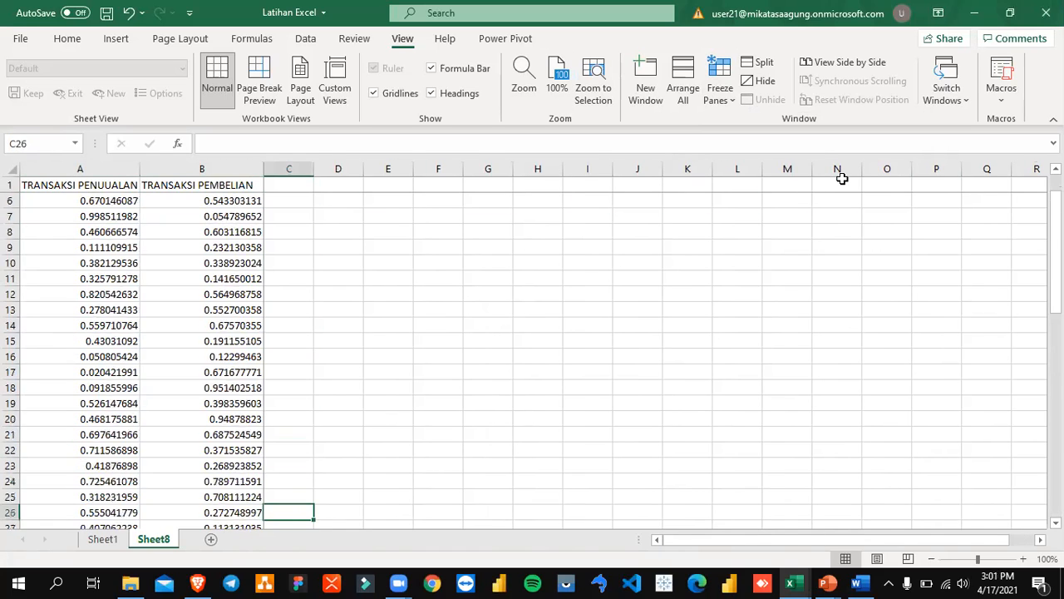
pyautogui.press('Up')
pyautogui.press('Up')
pyautogui.press('Up')
pyautogui.press('Up')
pyautogui.press('Up')
pyautogui.press('Up')
pyautogui.press('Up')
pyautogui.press('Up')
pyautogui.press('Up')
pyautogui.press('Up')
pyautogui.press('Up')
pyautogui.press('Up')
pyautogui.press('Up')
pyautogui.press('Up')
pyautogui.press('Up')
pyautogui.press('Up')
pyautogui.press('Up')
pyautogui.press('Up')
pyautogui.press('Up')
pyautogui.press('Up')
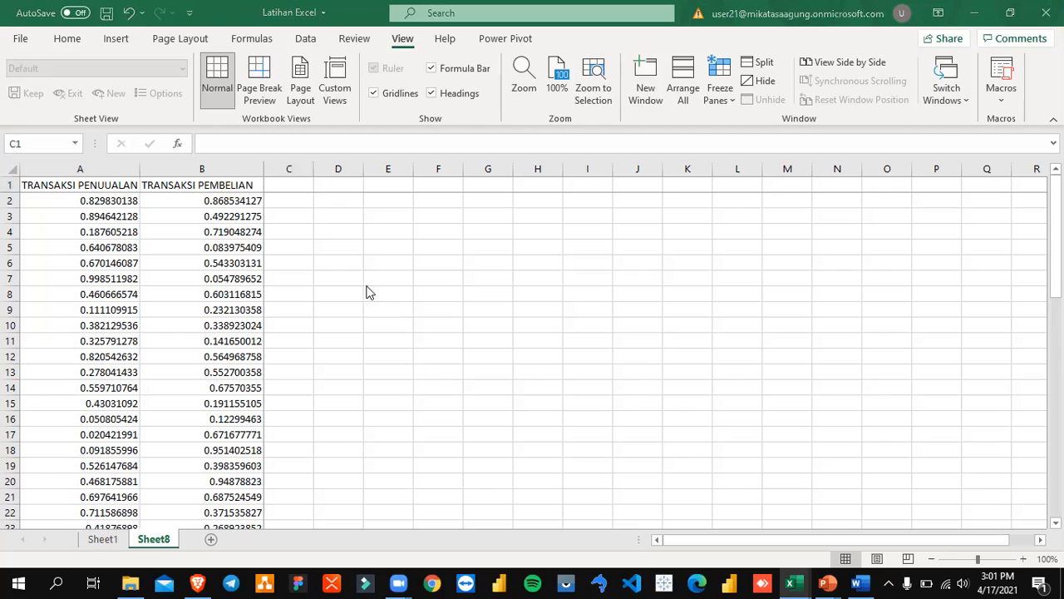
# - Unfreeze the panes on Sheet8
pyautogui.click(309, 202)
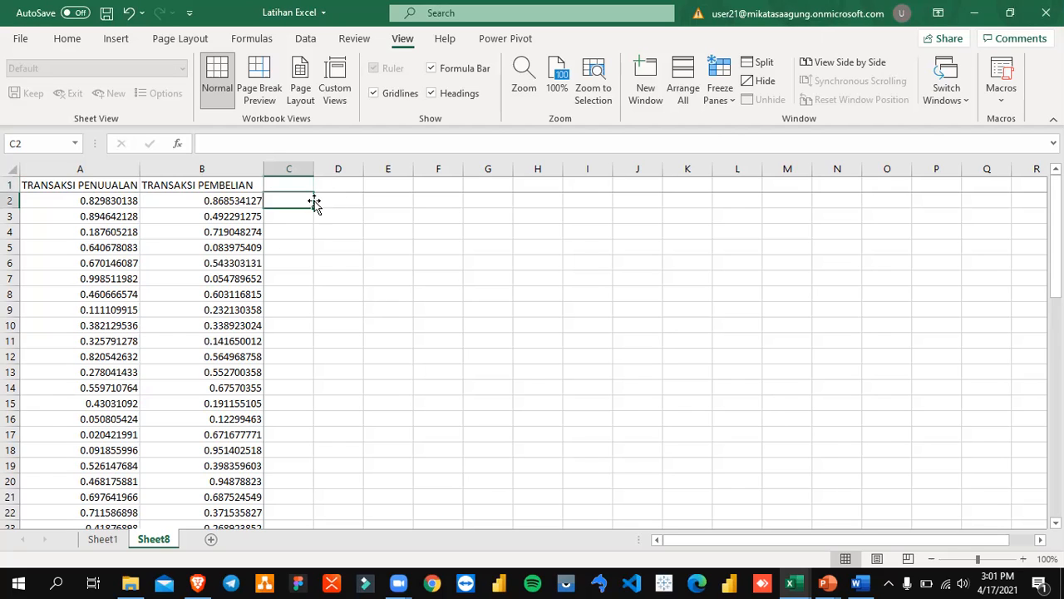
pyautogui.click(720, 91)
pyautogui.click(755, 136)
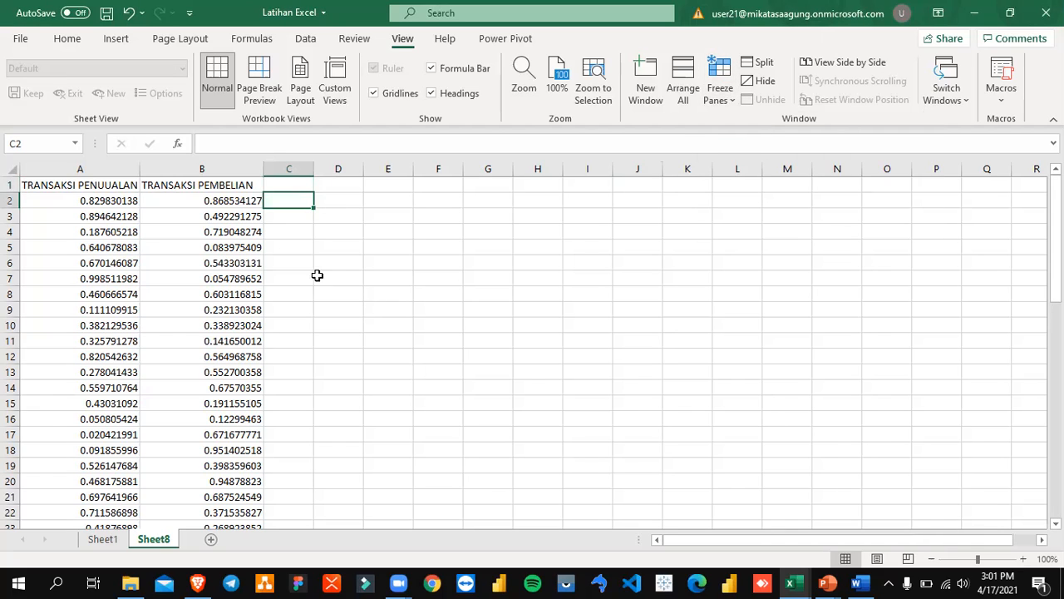
# - Select cell B2 and view the Freeze Panes options without applying any of them
pyautogui.click(231, 282)
pyautogui.click(232, 202)
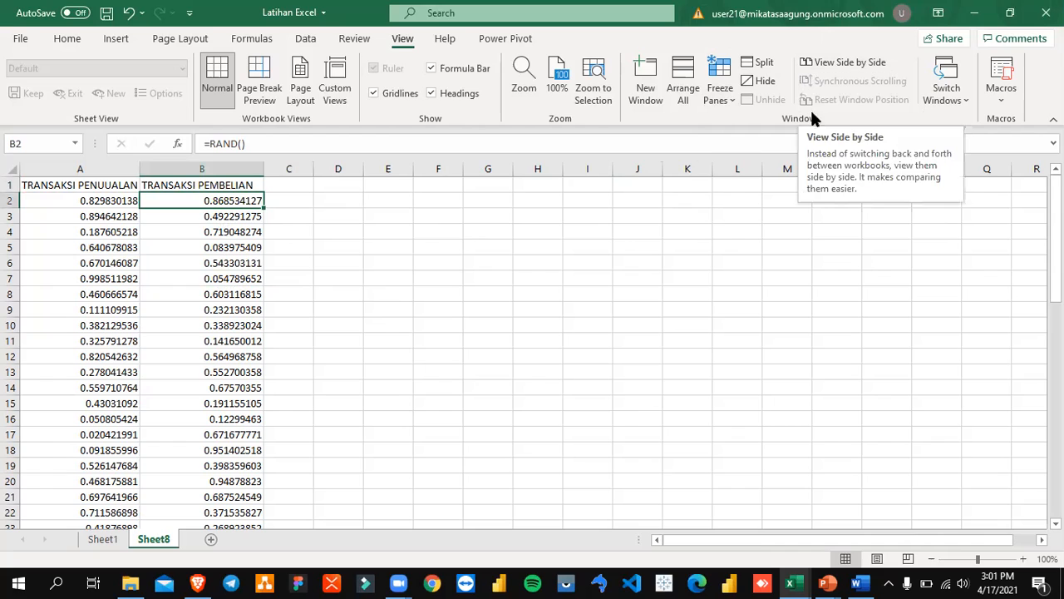
pyautogui.click(722, 96)
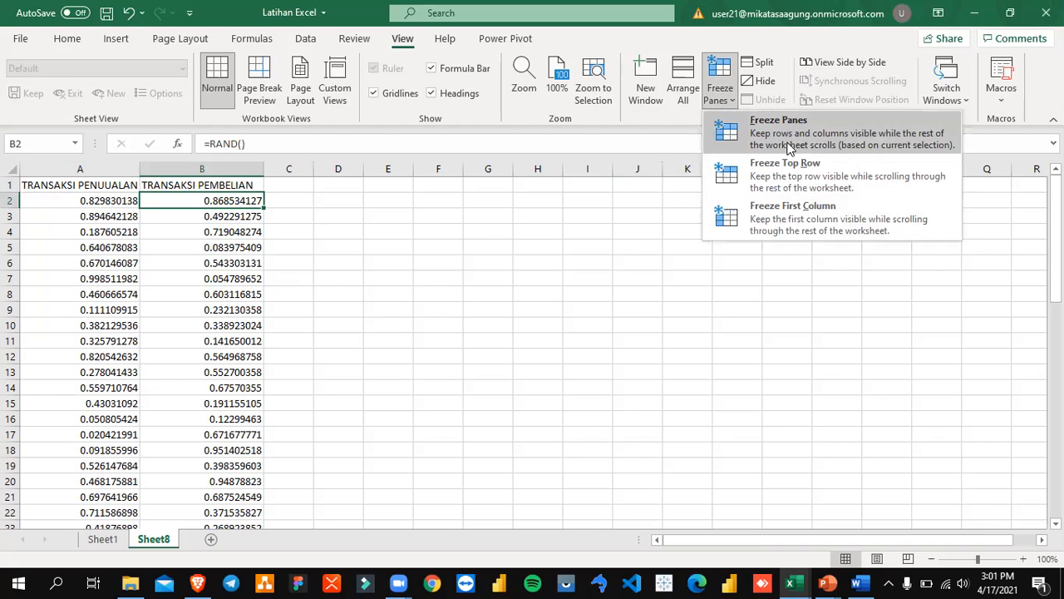
pyautogui.click(346, 273)
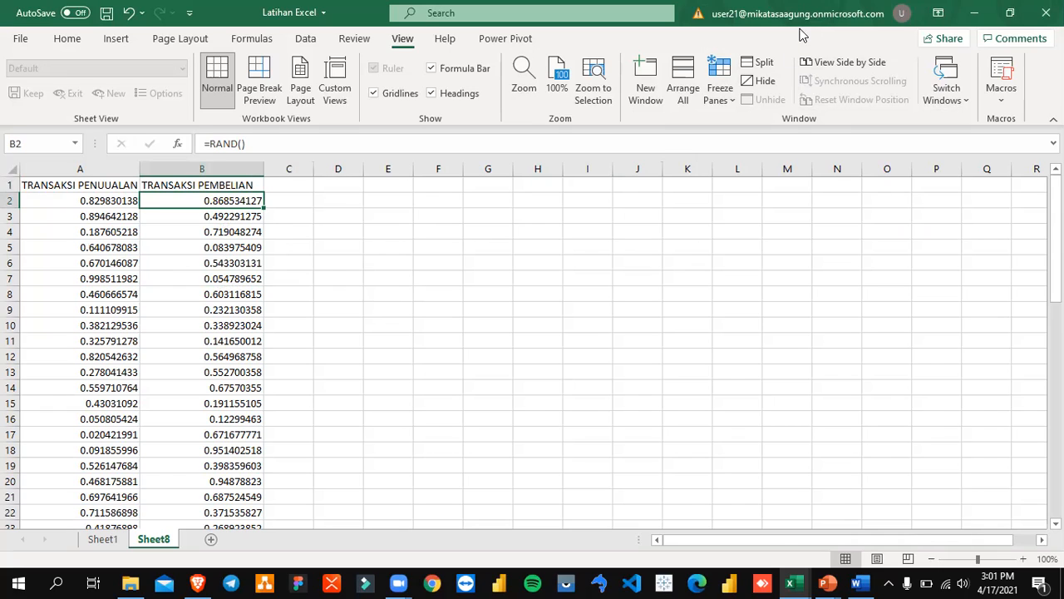
# - Switch to the Word training module and go to section 5, Format Cell pada Excel 2016
pyautogui.click(234, 264)
pyautogui.click(226, 199)
pyautogui.hotkey('alt', 'Tab')
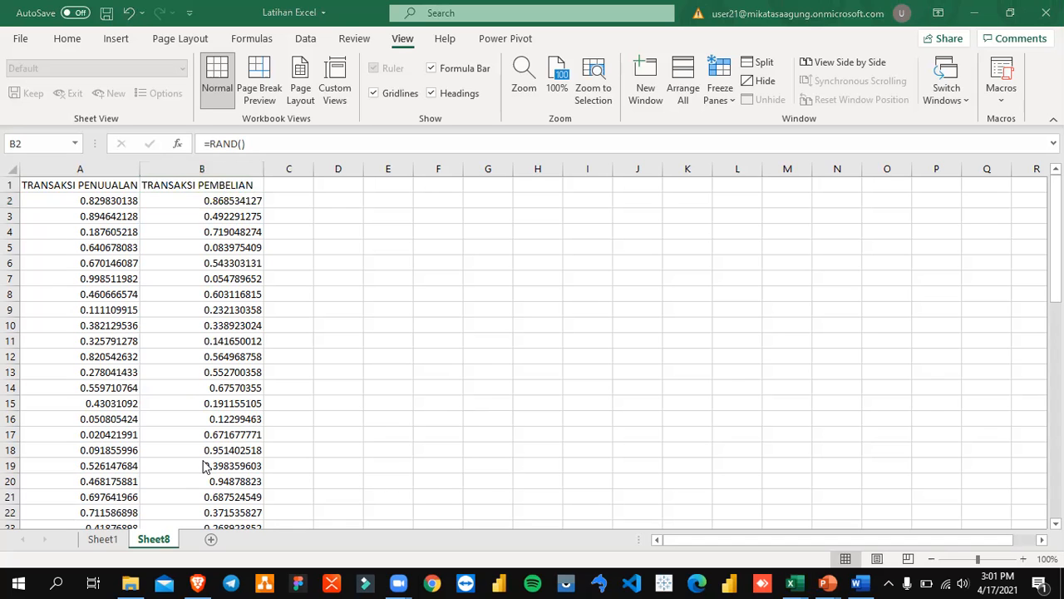
pyautogui.hotkey('alt', 'Tab')
pyautogui.scroll(-5, 510, 445)
pyautogui.scroll(-10, 509, 444)
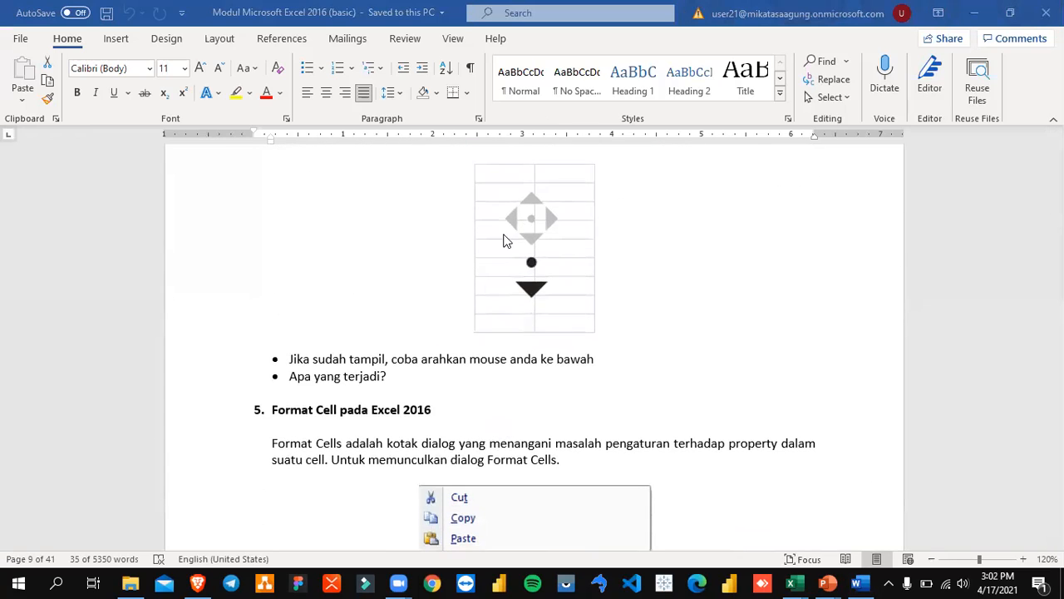
# - Return to Excel, select cell B2 and scan Sheet8 sideways and down to row 59 and back using auto-scroll
pyautogui.hotkey('alt', 'Tab')
pyautogui.press('Tab')
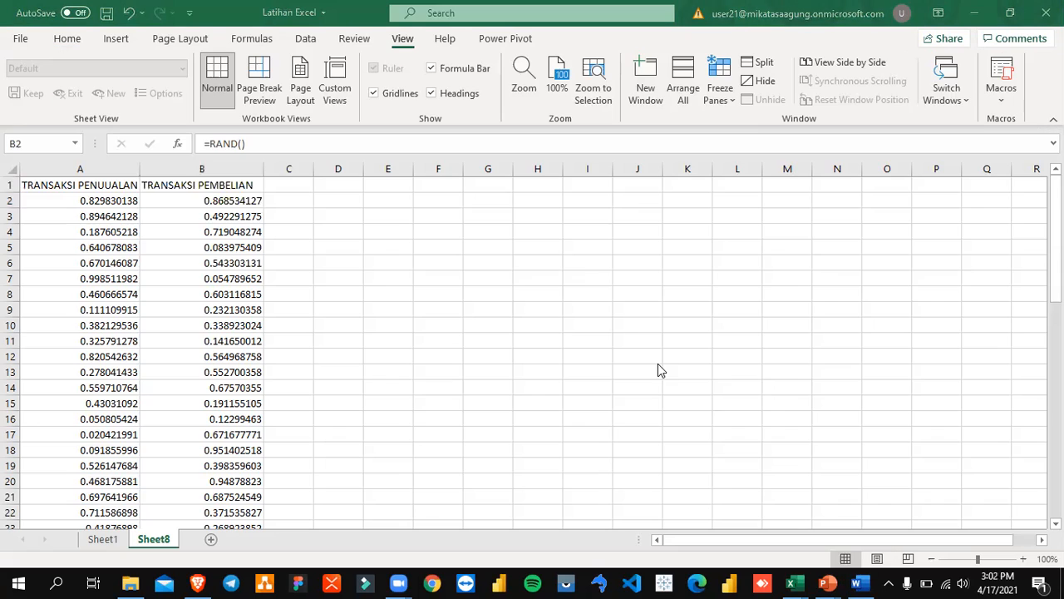
pyautogui.click(237, 232)
pyautogui.click(226, 208)
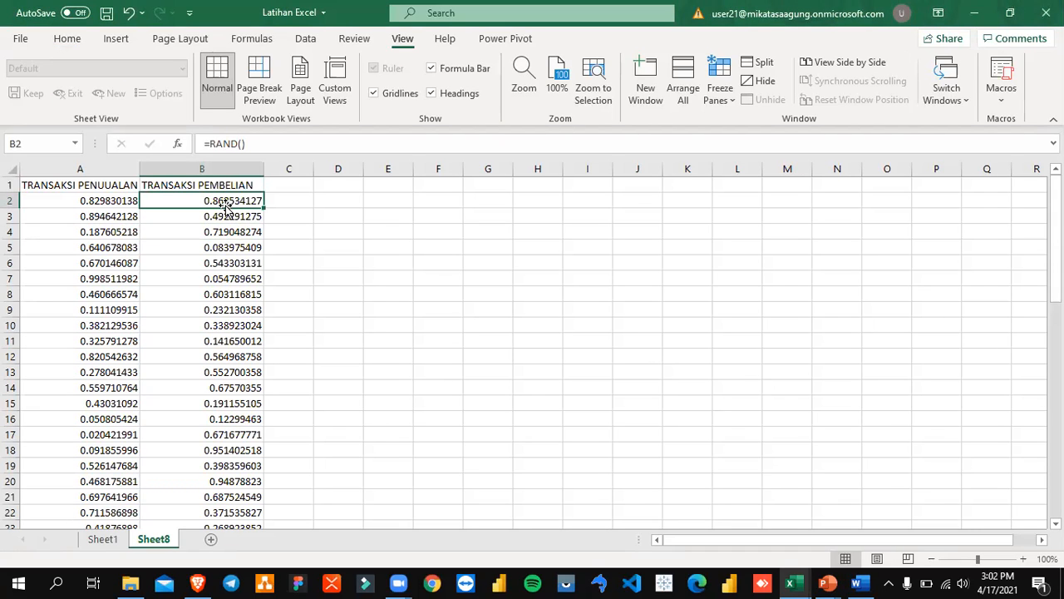
pyautogui.hscroll(2, 225, 204)
pyautogui.hscroll(-2, 225, 205)
pyautogui.scroll(-2, 225, 205)
pyautogui.scroll(-2, 225, 205)
pyautogui.scroll(-2, 225, 205)
pyautogui.scroll(-2, 225, 205)
pyautogui.scroll(-1, 225, 205)
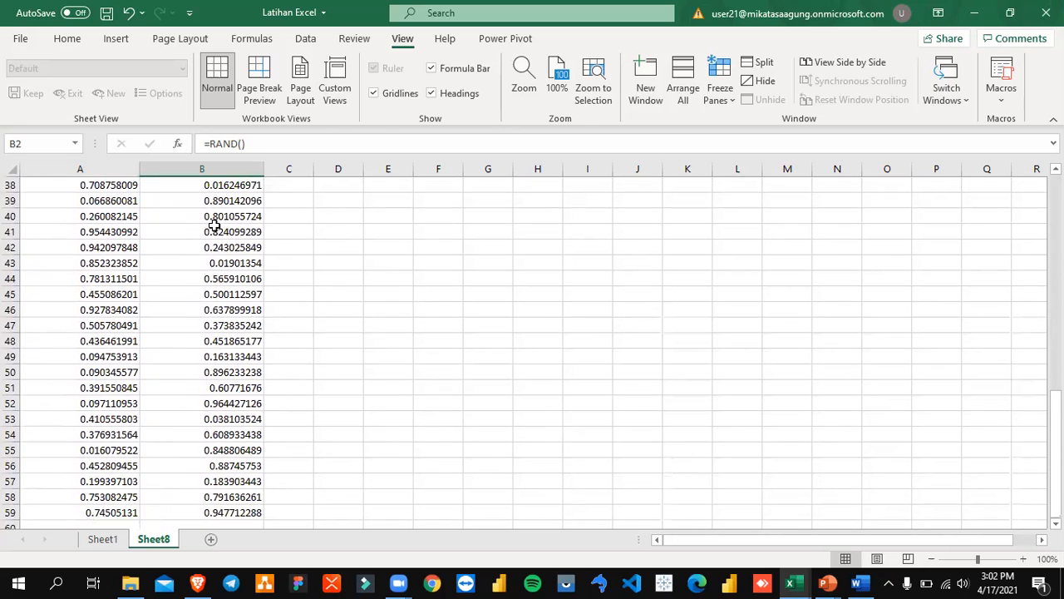
pyautogui.scroll(12, 215, 225)
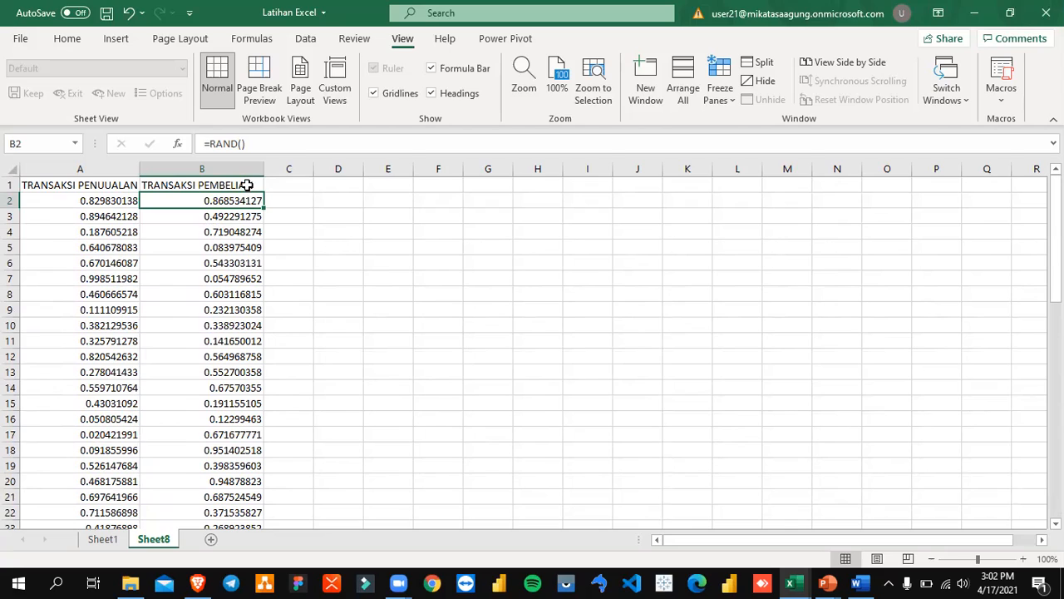
# - Select cell B7 and read the module's explanation in Word of how to bring up the Format Cells dialog
pyautogui.click(216, 280)
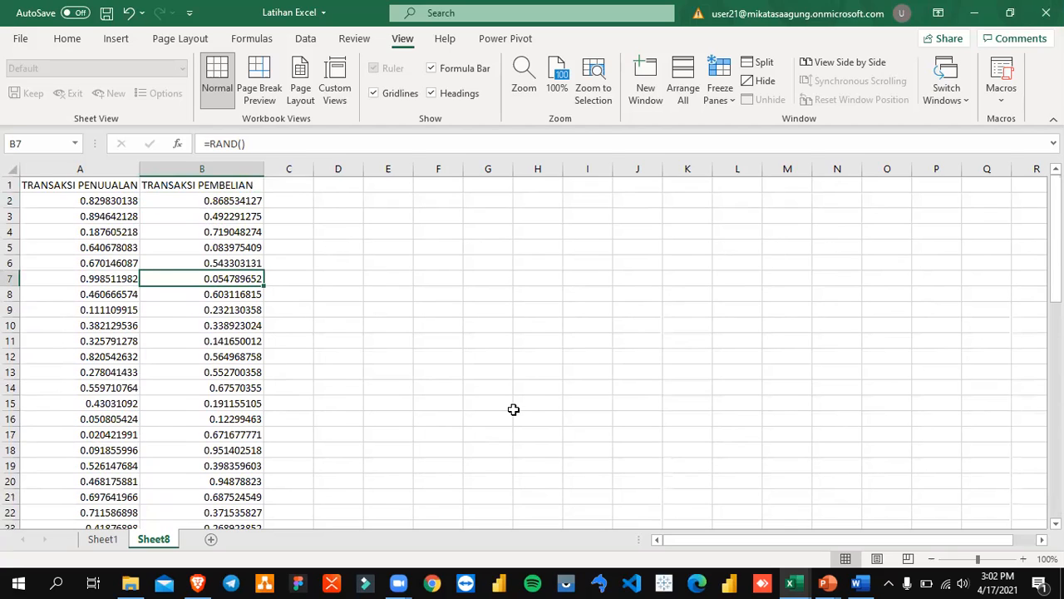
pyautogui.click(856, 582)
pyautogui.scroll(-4, 685, 429)
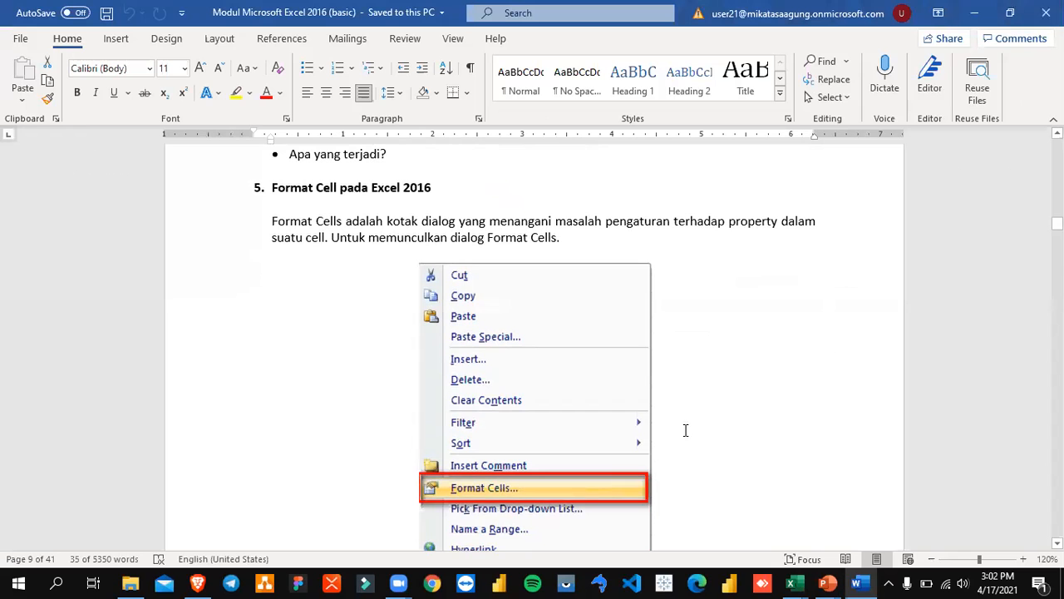
pyautogui.scroll(-3, 685, 429)
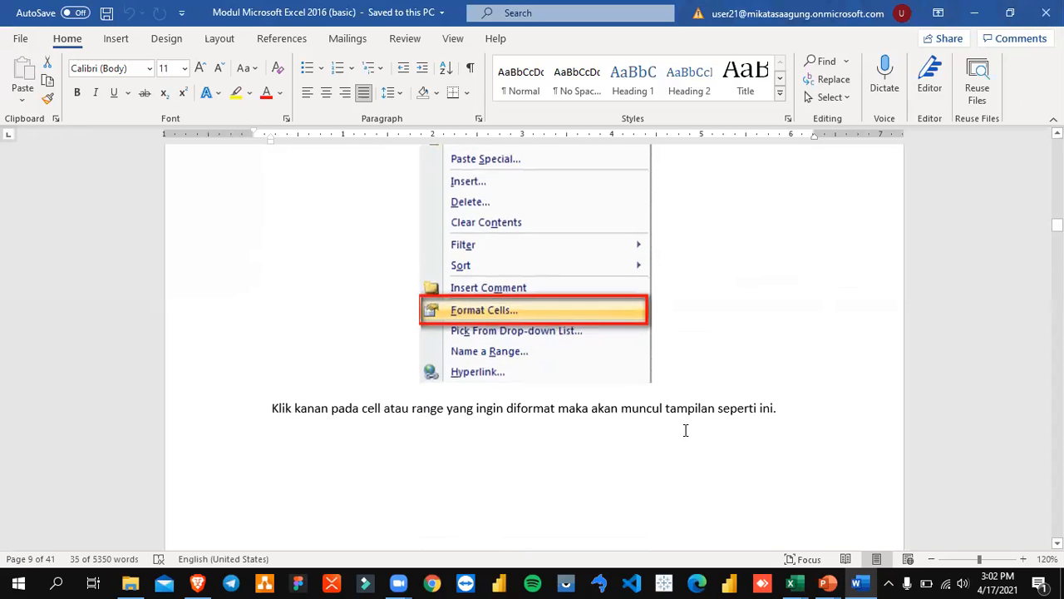
pyautogui.scroll(-4, 662, 416)
# - Switch to Excel, open Format Cells for cell B7 and compare categories such as Number, Currency, Time, Percentage and Text without applying one
pyautogui.hotkey('alt', 'Tab')
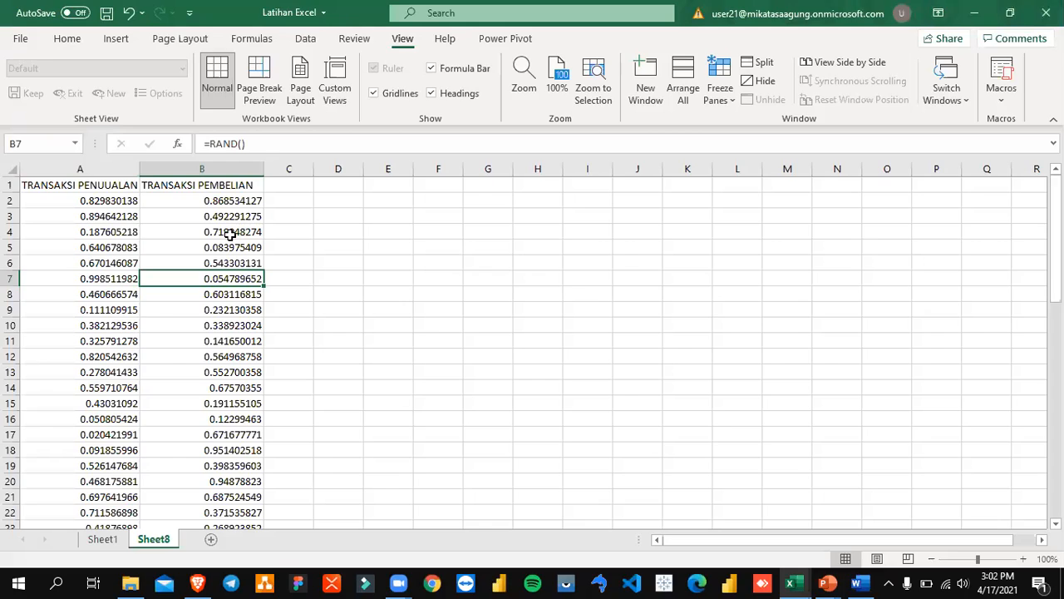
pyautogui.hotkey('ctrl', '1')
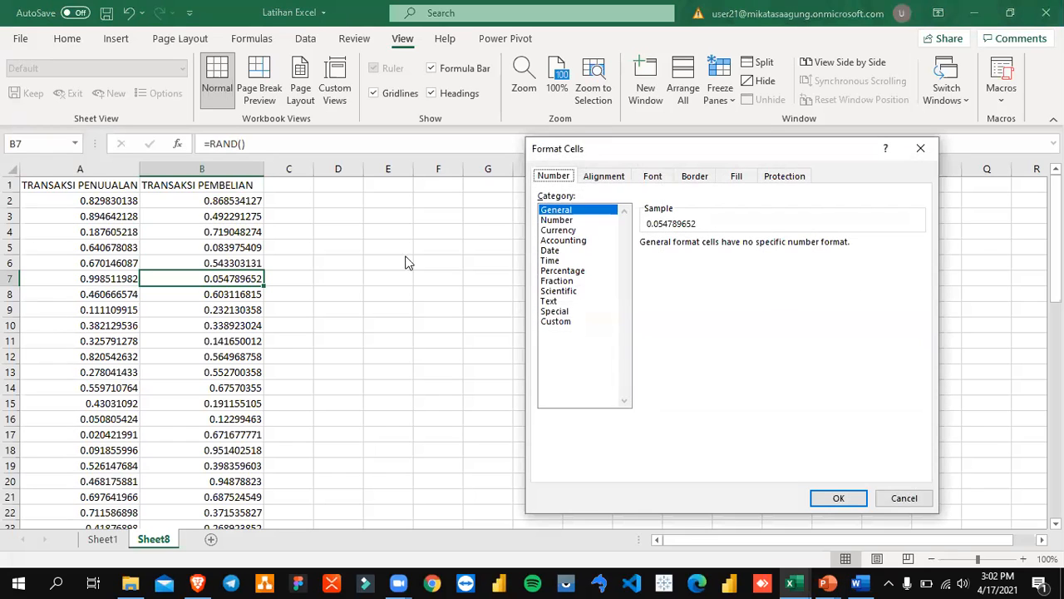
pyautogui.click(570, 239)
pyautogui.click(569, 259)
pyautogui.click(567, 291)
pyautogui.click(563, 251)
pyautogui.click(566, 220)
pyautogui.click(567, 260)
pyautogui.click(567, 220)
pyautogui.click(568, 230)
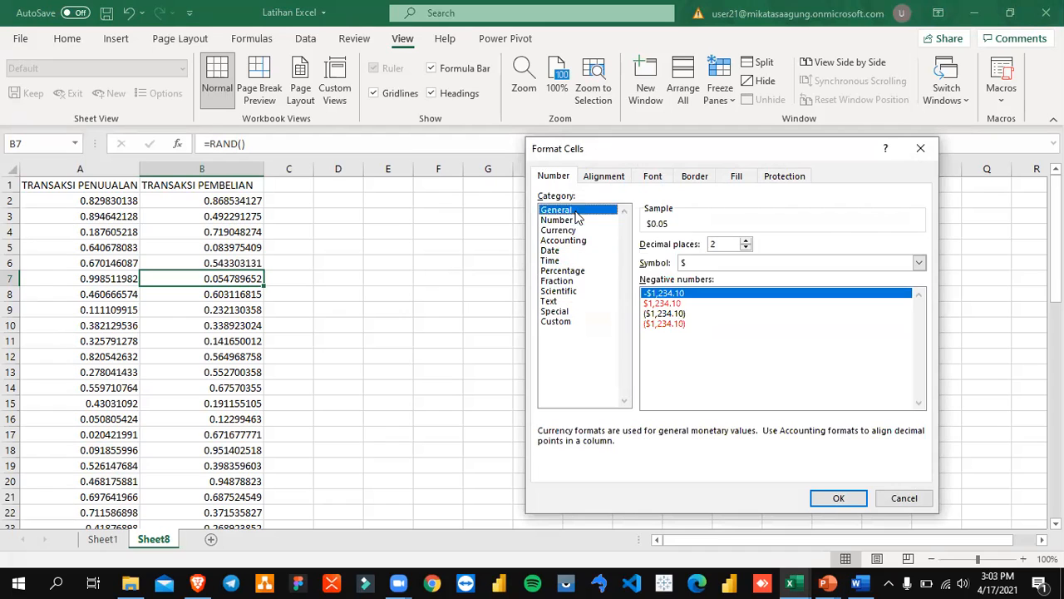
pyautogui.click(572, 260)
pyautogui.click(569, 301)
pyautogui.click(566, 270)
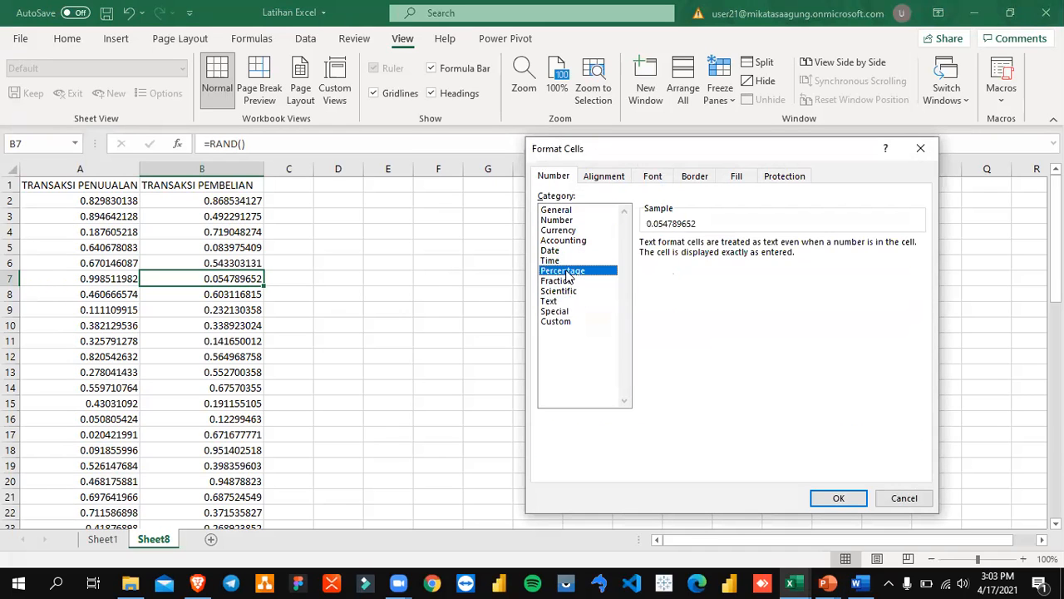
pyautogui.click(568, 239)
pyautogui.click(569, 230)
pyautogui.click(566, 220)
pyautogui.click(566, 209)
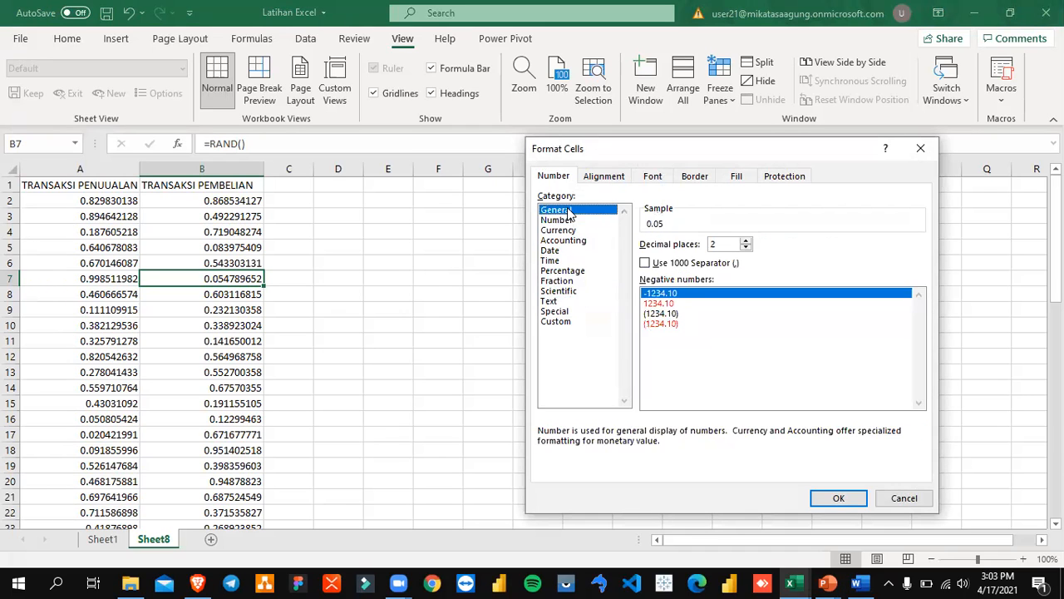
pyautogui.click(568, 231)
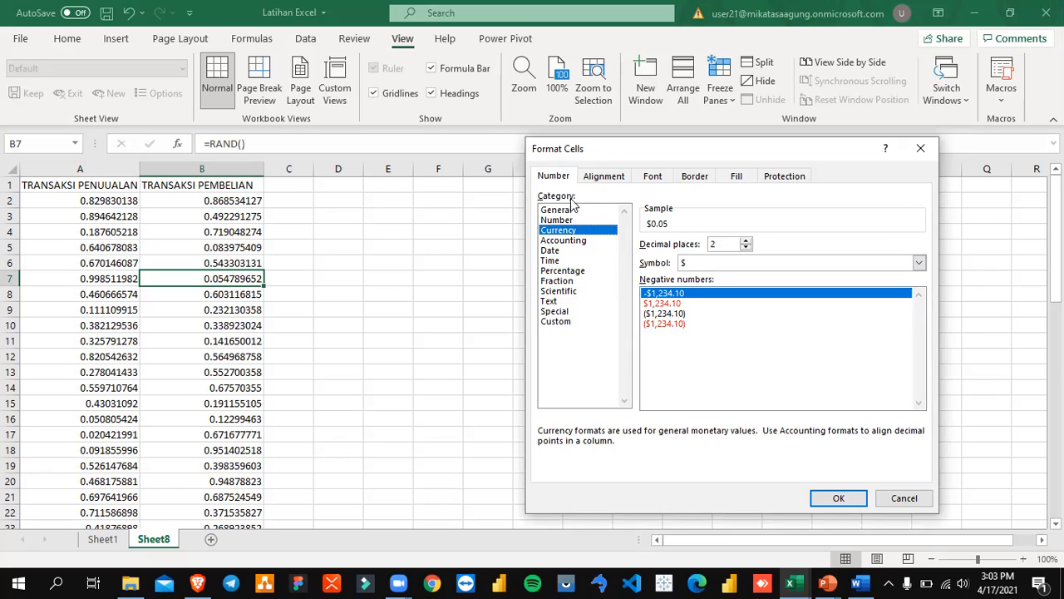
pyautogui.click(907, 499)
# - Switch to the Word module and read the NUMBER section's descriptions of the number format settings, up to the Alignment heading
pyautogui.click(218, 216)
pyautogui.hotkey('alt', 'Tab')
pyautogui.scroll(-10, 466, 437)
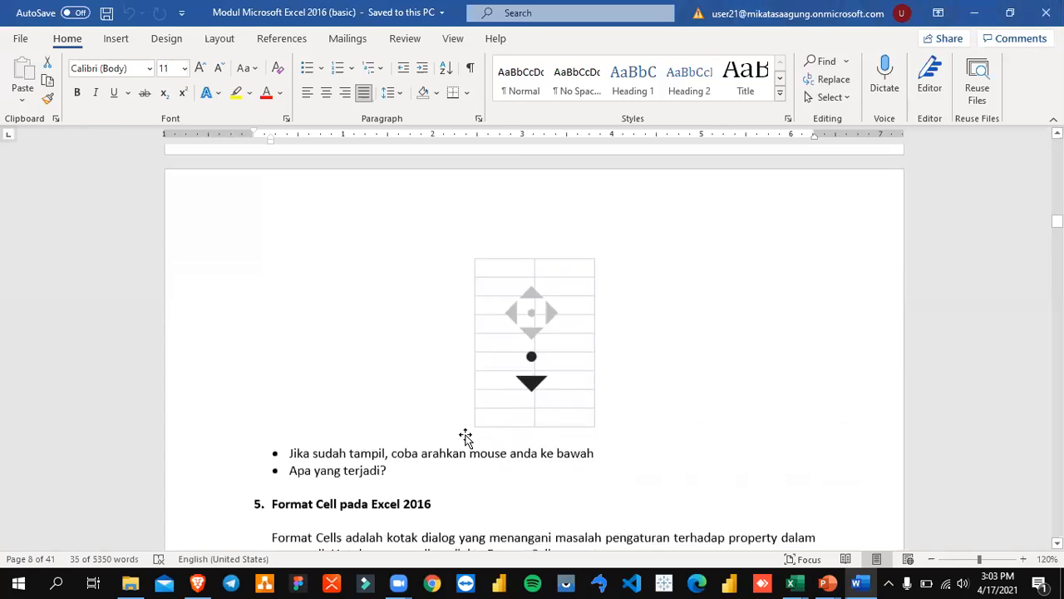
pyautogui.scroll(-8, 468, 433)
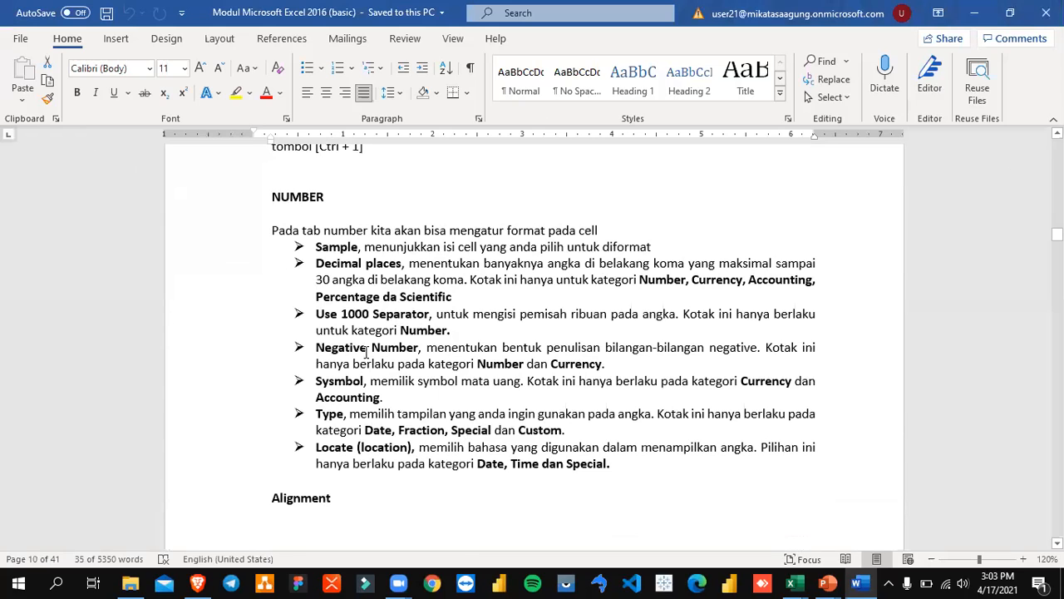
pyautogui.moveTo(261, 237); pyautogui.dragTo(610, 468)
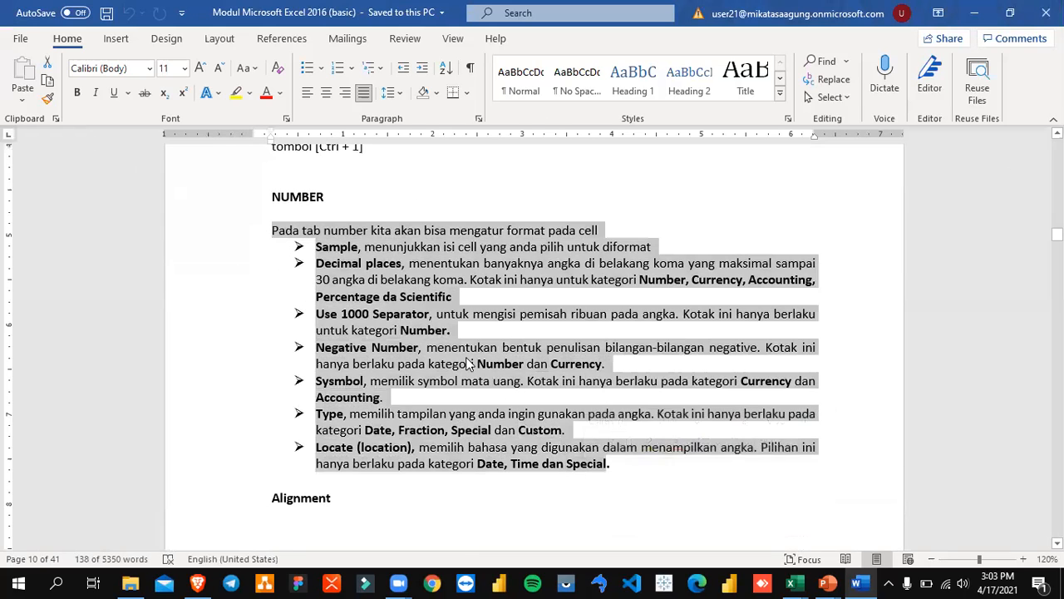
pyautogui.click(457, 345)
pyautogui.scroll(-10, 456, 345)
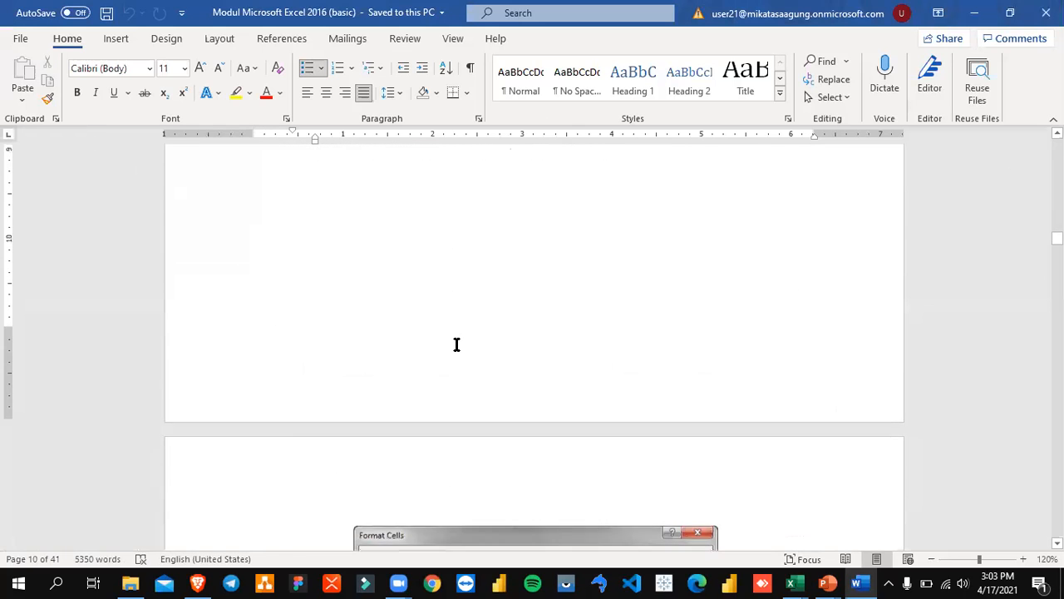
pyautogui.scroll(-5, 456, 344)
pyautogui.scroll(5, 456, 344)
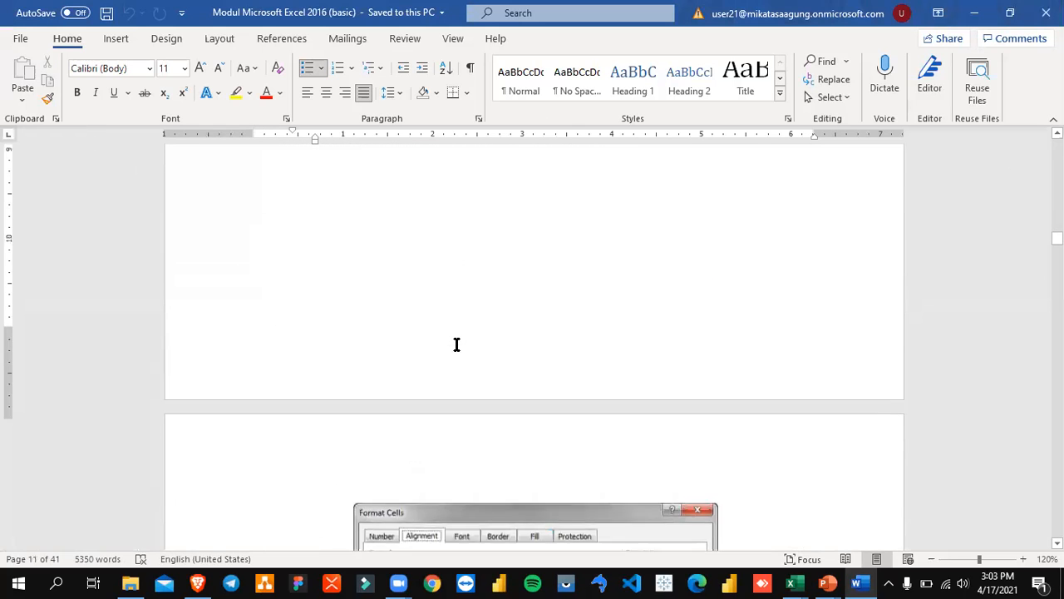
pyautogui.scroll(3, 456, 344)
# - Shrink the Format Cells alignment picture so that it fits on page 10 directly below the Alignment heading
pyautogui.click(272, 276)
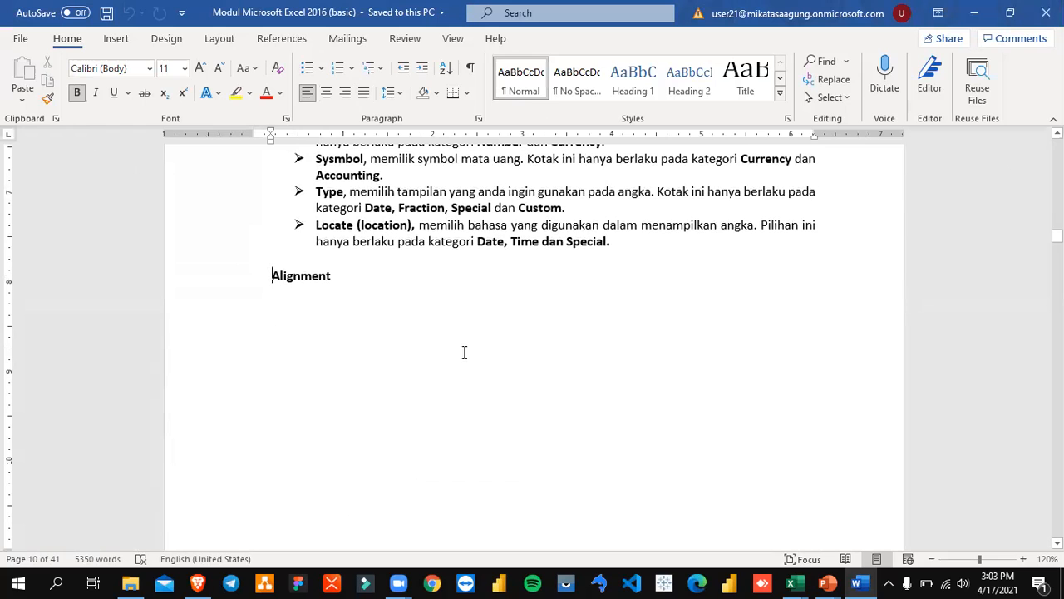
pyautogui.scroll(-10, 464, 351)
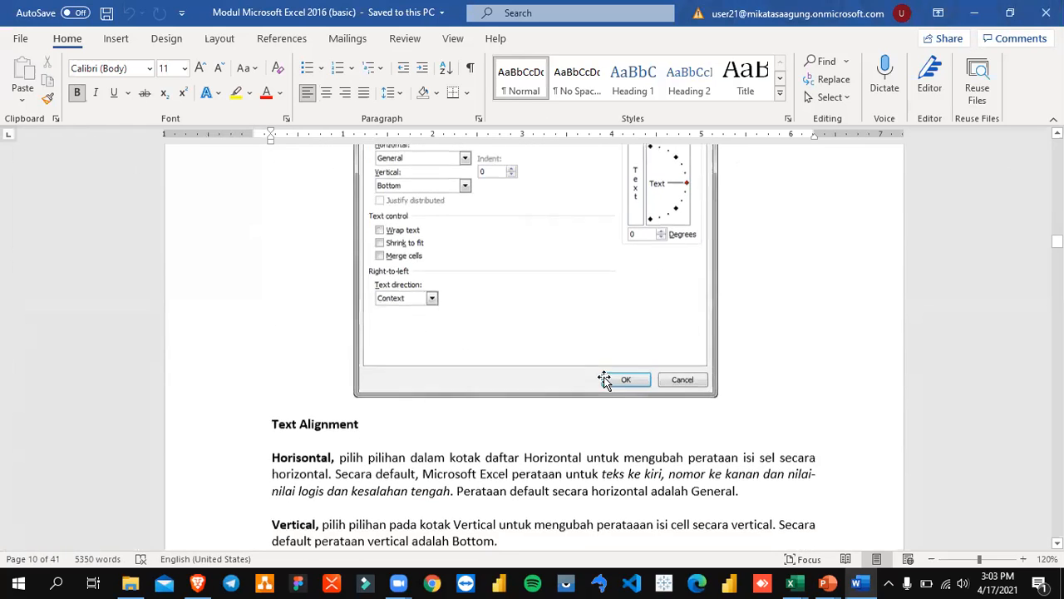
pyautogui.click(605, 379)
pyautogui.moveTo(715, 391); pyautogui.dragTo(656, 329)
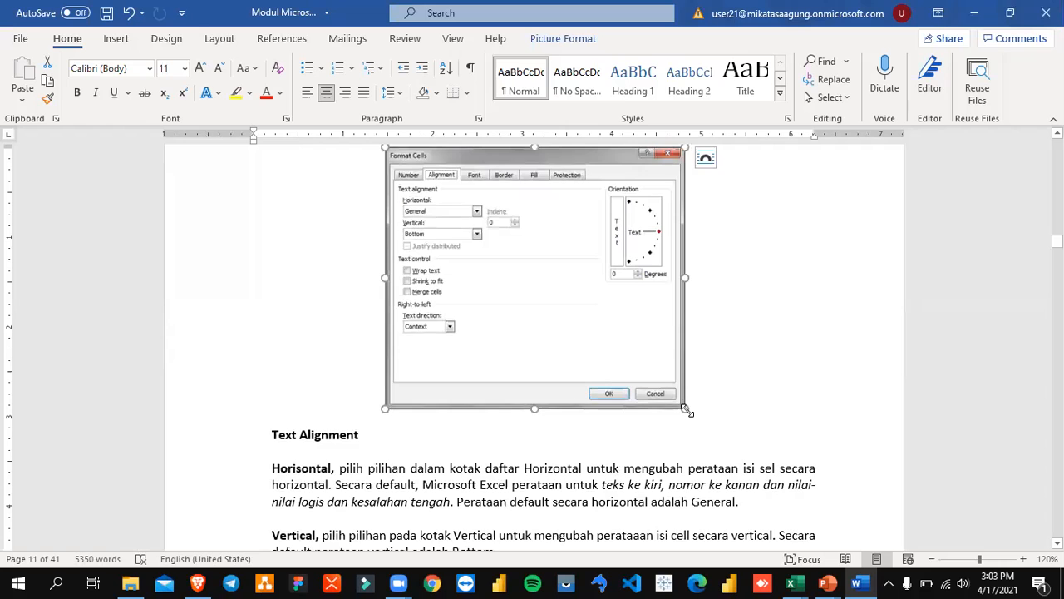
pyautogui.moveTo(685, 409); pyautogui.dragTo(607, 341)
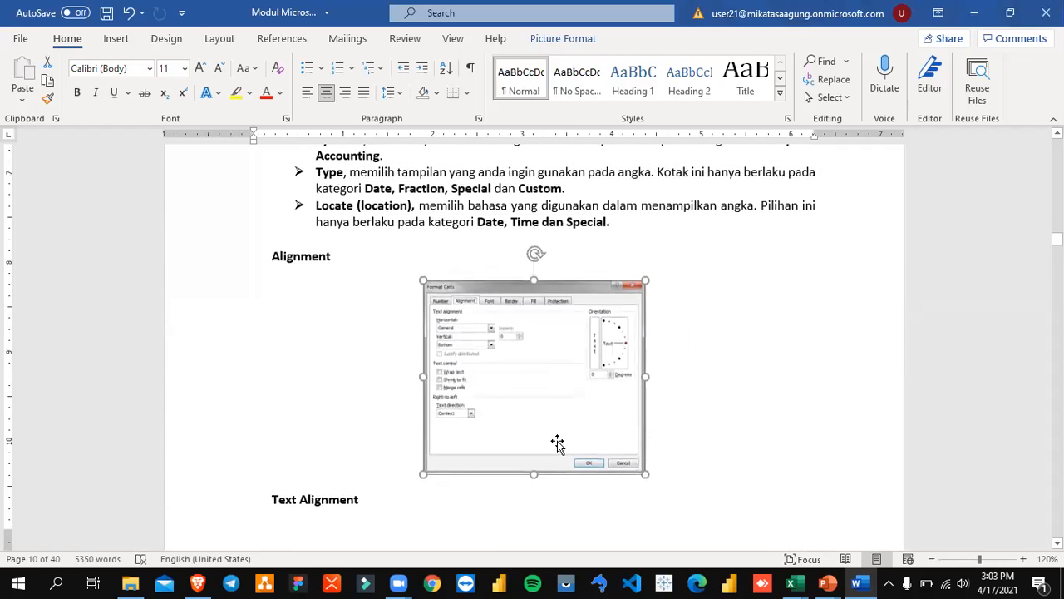
pyautogui.moveTo(645, 474); pyautogui.dragTo(707, 511)
pyautogui.click(713, 450)
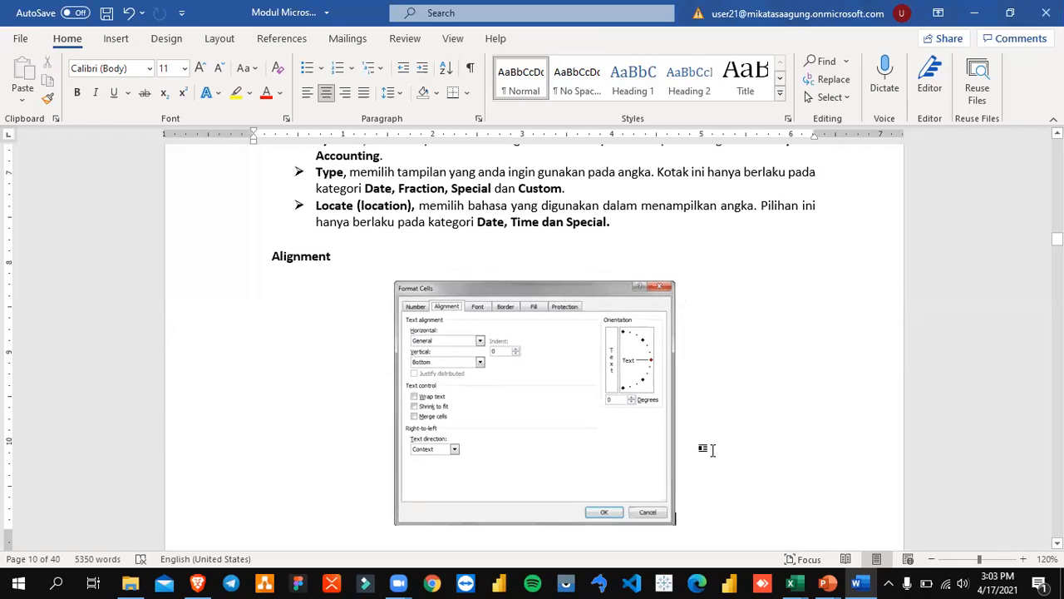
# - Switch to Sheet1 in Excel and view the Alignment settings of Format Cells for cell D4 without changing them
pyautogui.hotkey('alt', 'Tab')
pyautogui.click(106, 546)
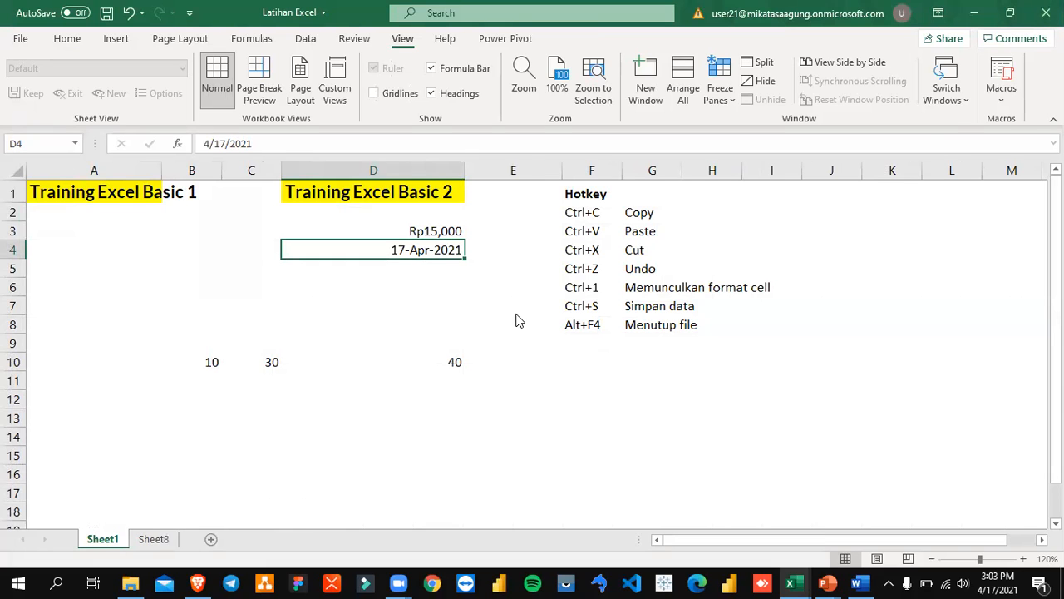
pyautogui.hotkey('ctrl', '1')
pyautogui.click(596, 176)
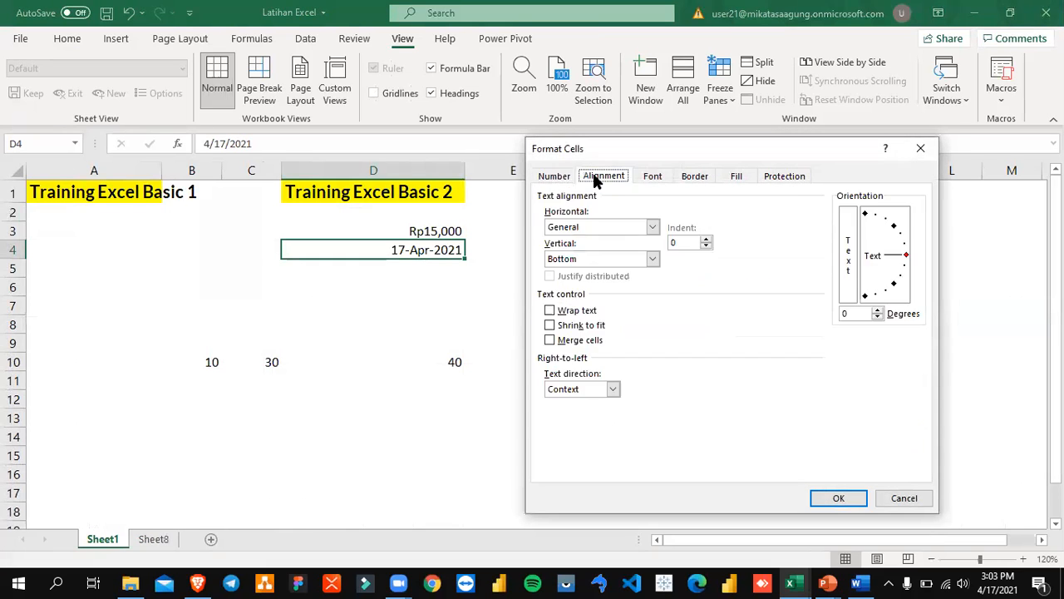
pyautogui.press('Escape')
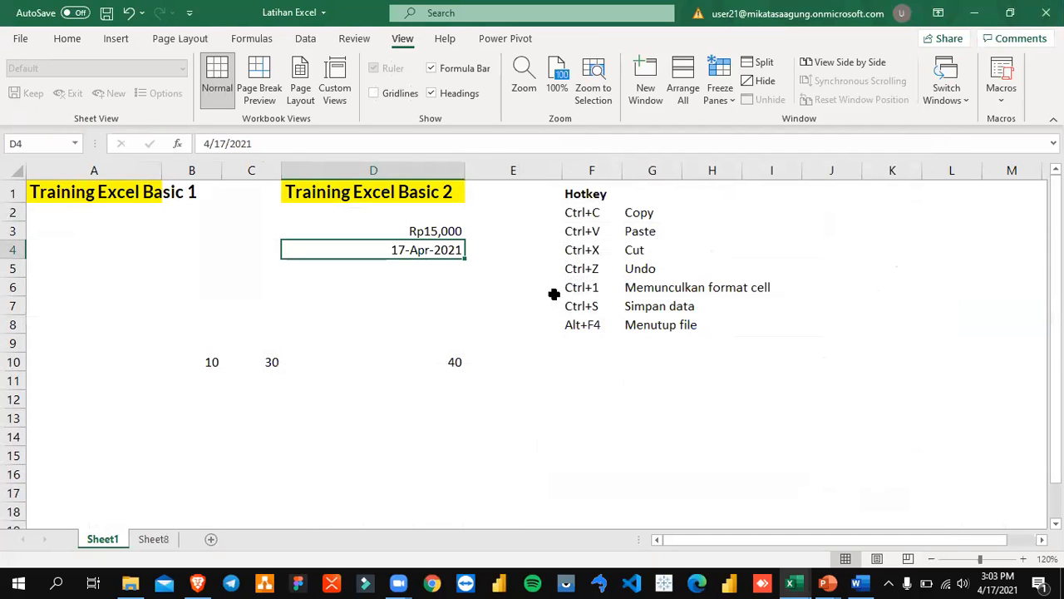
# - Compare the General number category and the Horizontal alignment options in Format Cells for cell D4 without applying any change
pyautogui.hotkey('ctrl', '1')
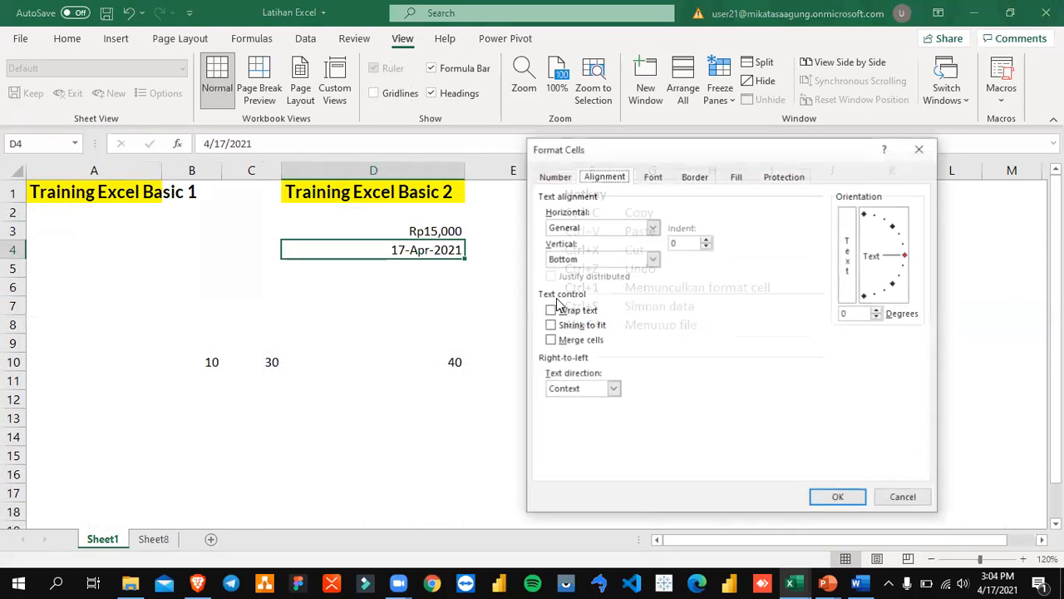
pyautogui.click(555, 176)
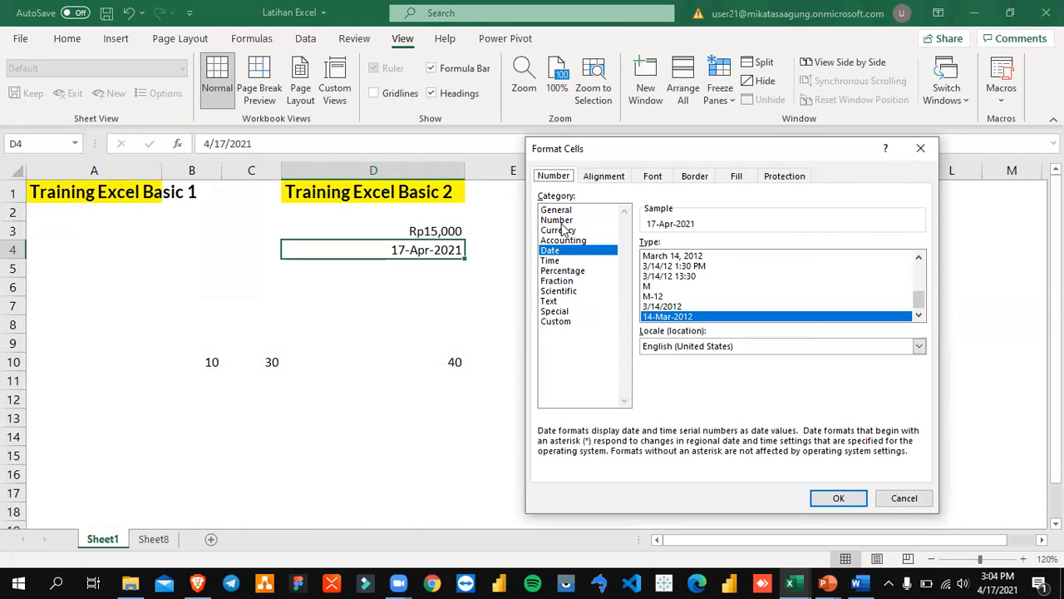
pyautogui.click(562, 213)
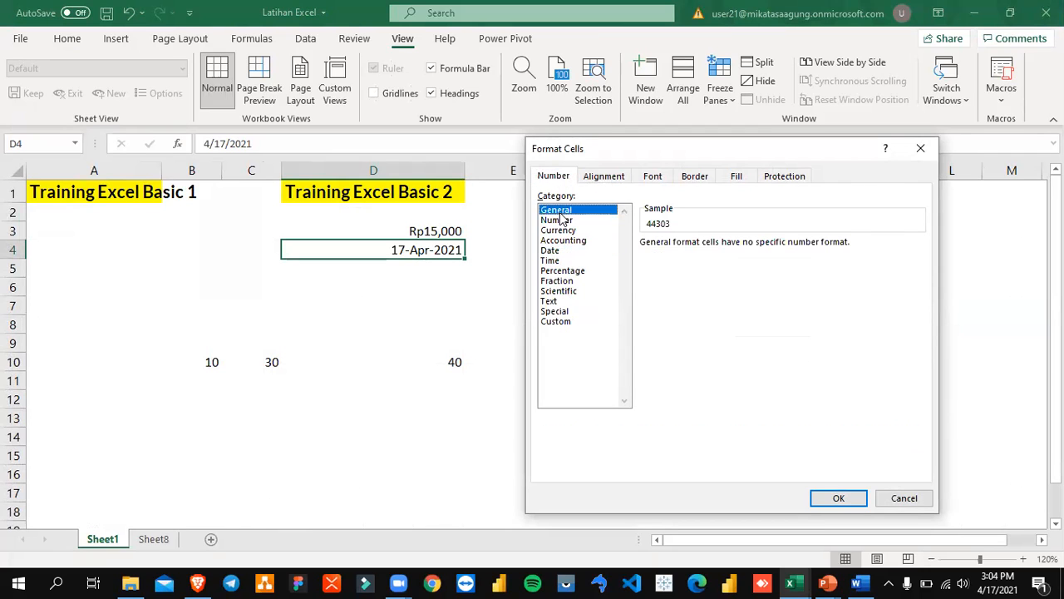
pyautogui.click(595, 181)
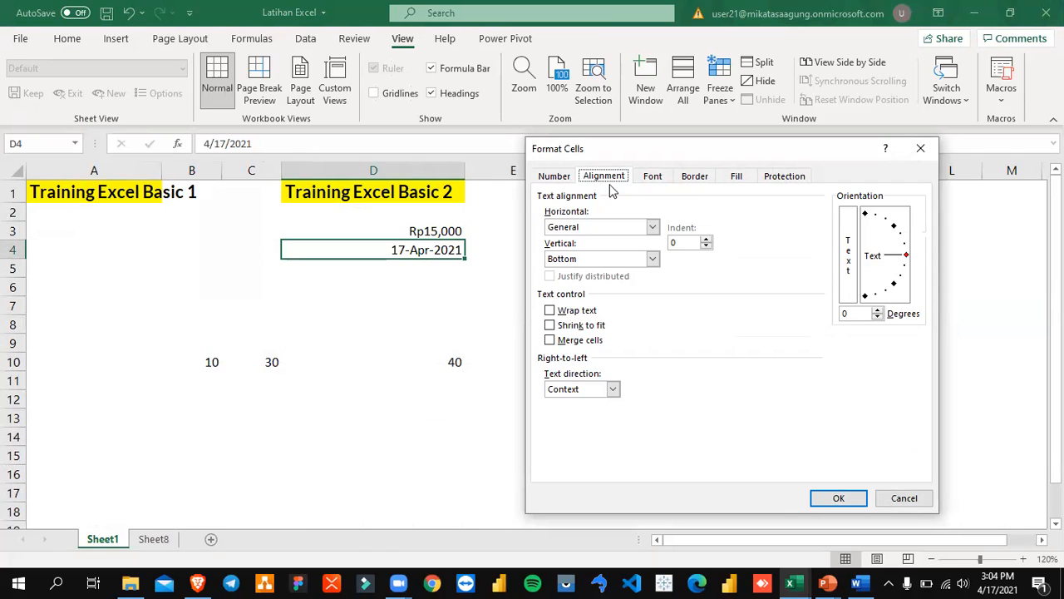
pyautogui.click(652, 228)
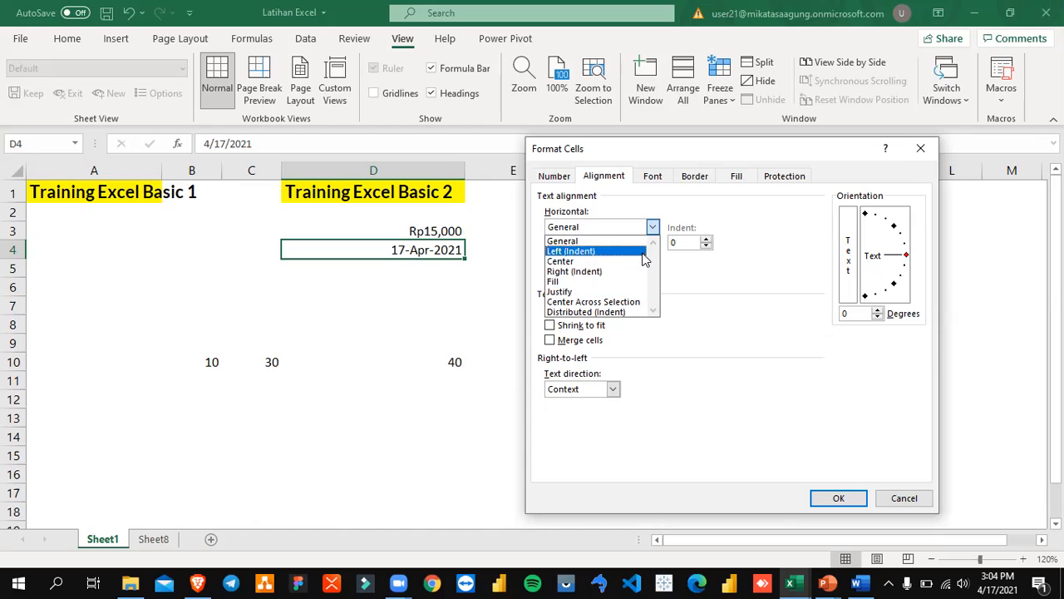
pyautogui.click(643, 261)
pyautogui.click(653, 227)
pyautogui.click(632, 241)
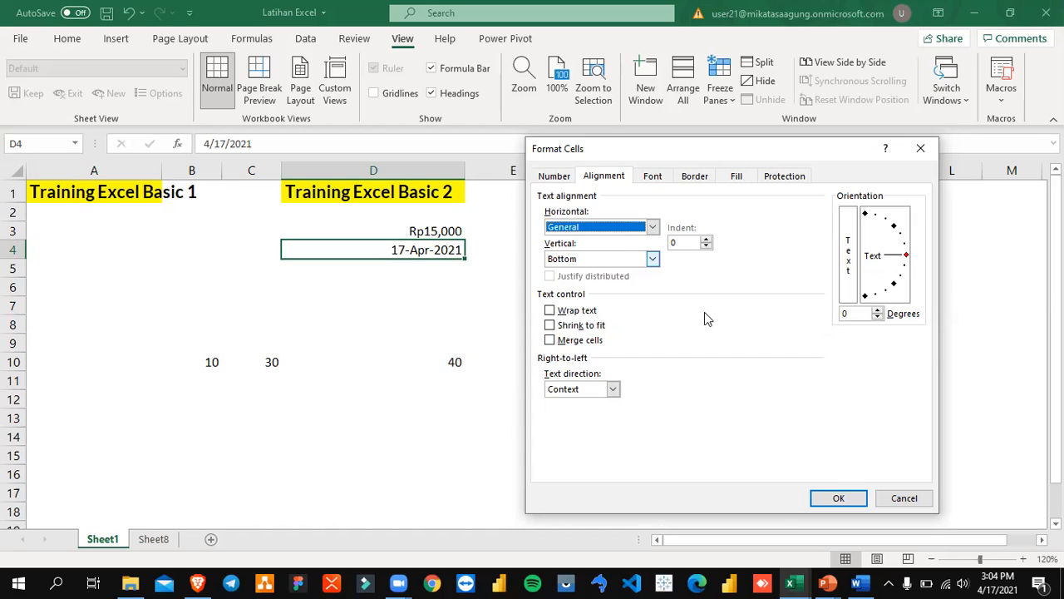
pyautogui.click(904, 498)
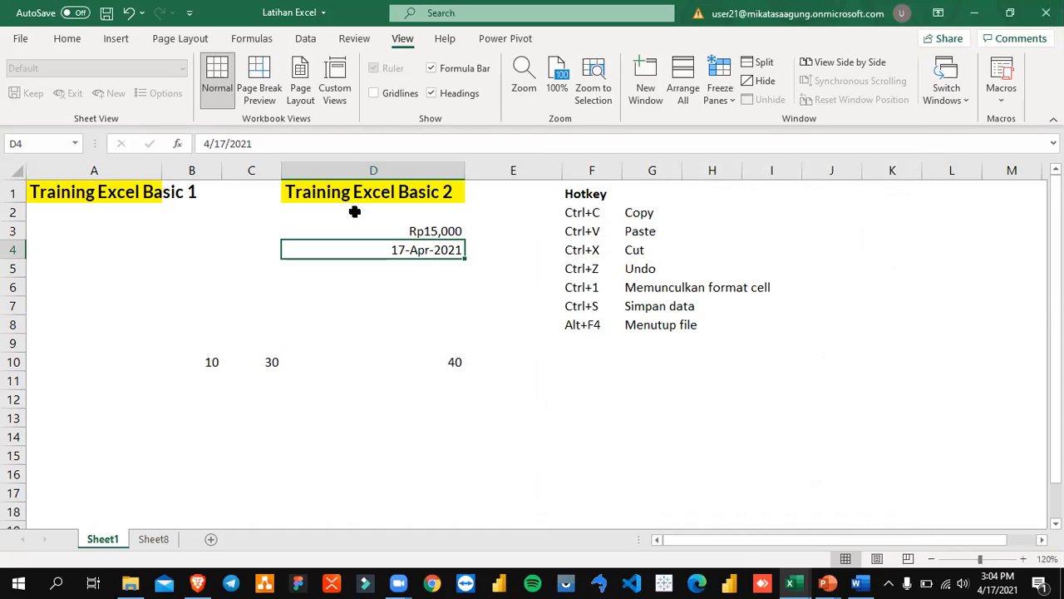
# - Fit column A to its title and widen column B, viewing the Horizontal alignment options for cell A1 in between
pyautogui.doubleClick(162, 169)
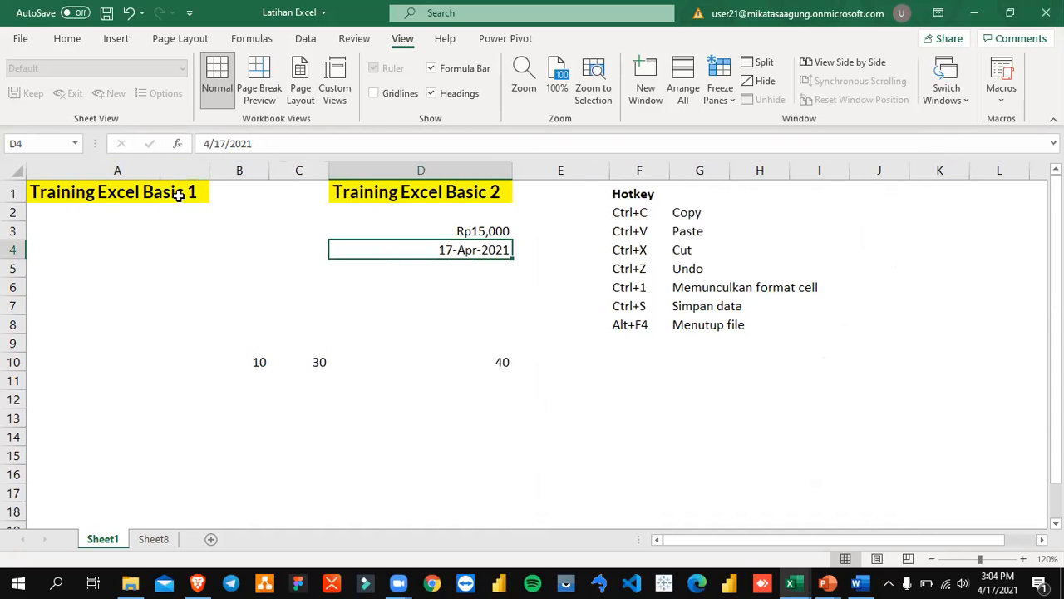
pyautogui.click(179, 197)
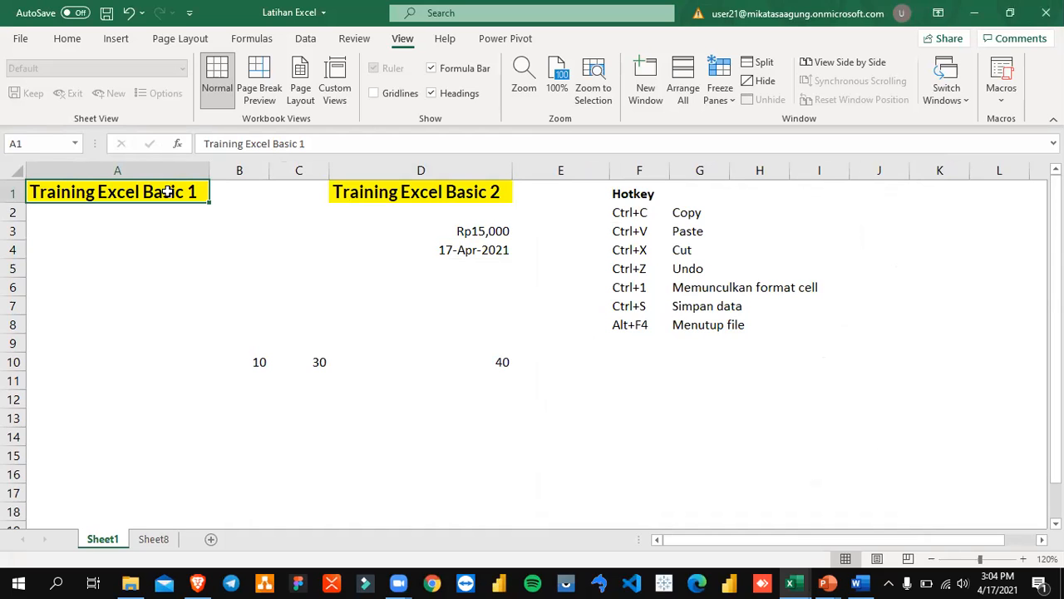
pyautogui.hotkey('ctrl', '1')
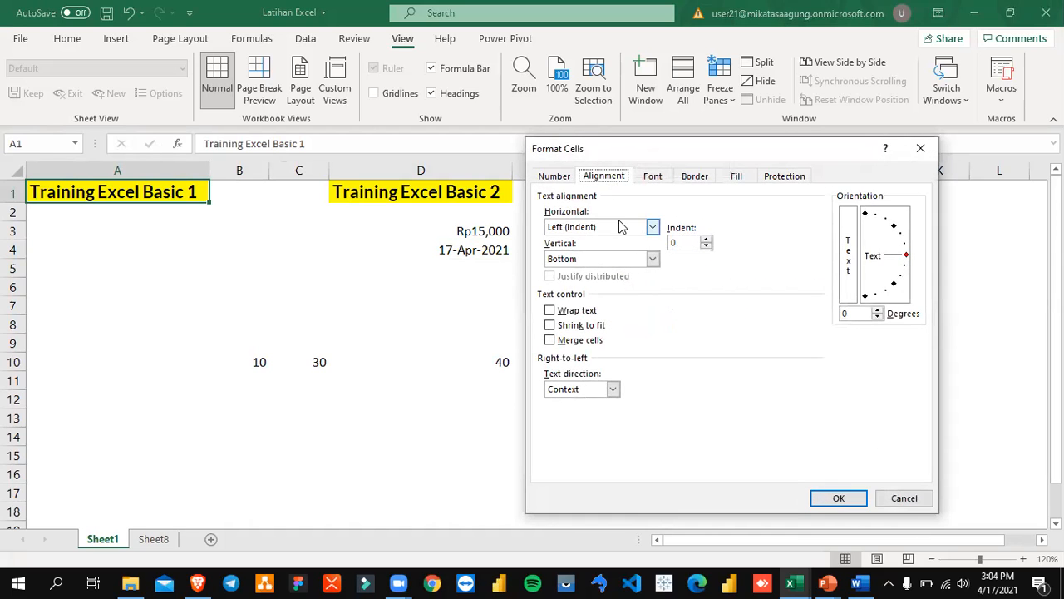
pyautogui.click(653, 227)
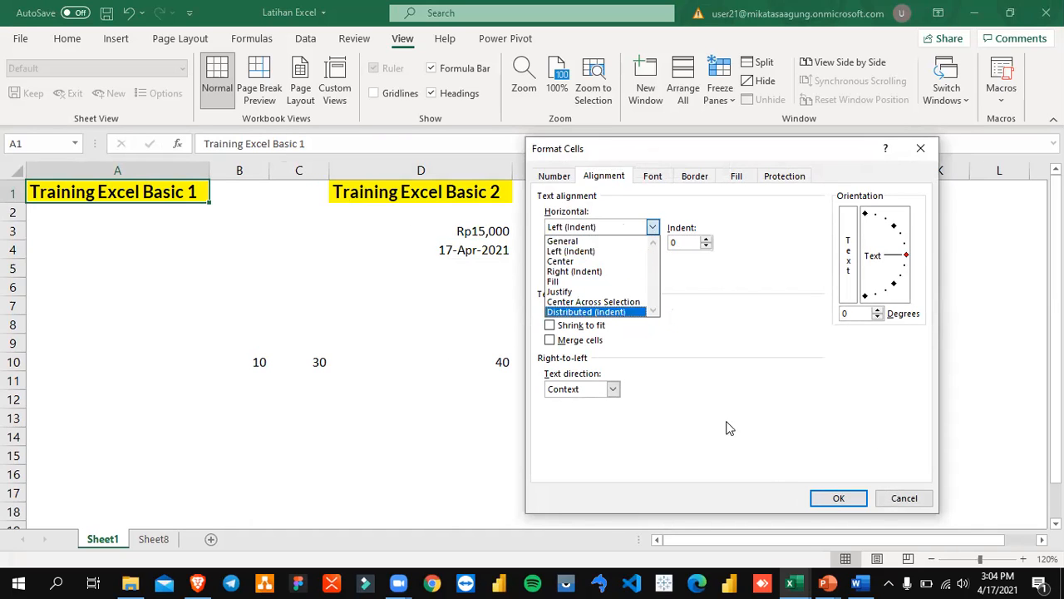
pyautogui.click(915, 503)
pyautogui.moveTo(269, 171); pyautogui.dragTo(337, 175)
# - Center the Training Excel Basic 1 title over A1:B1 using the Center Across Selection horizontal alignment
pyautogui.click(166, 258)
pyautogui.click(158, 192)
pyautogui.moveTo(161, 192); pyautogui.dragTo(285, 191)
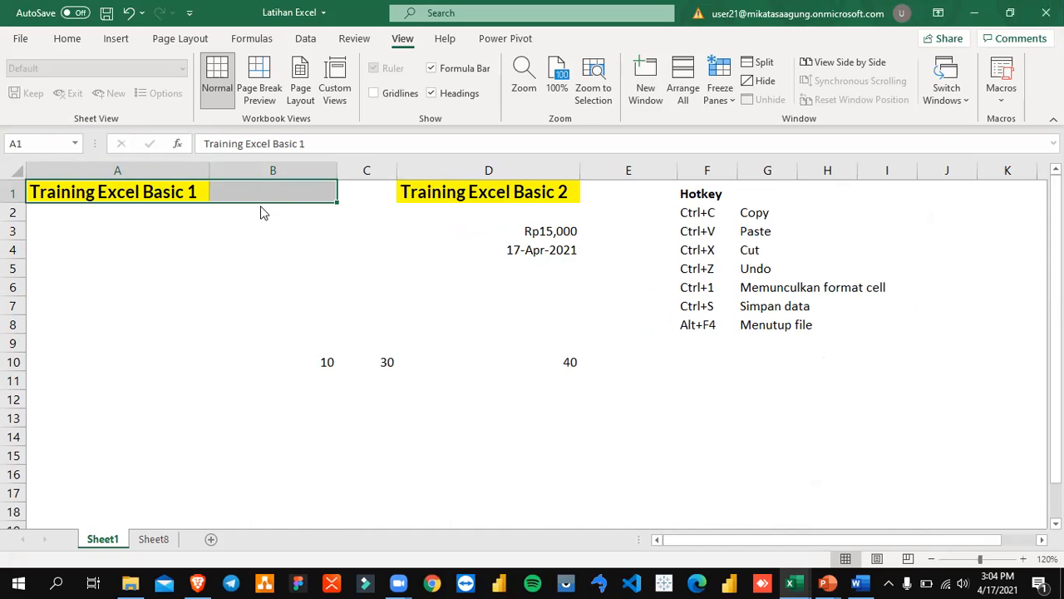
pyautogui.hotkey('ctrl', '1')
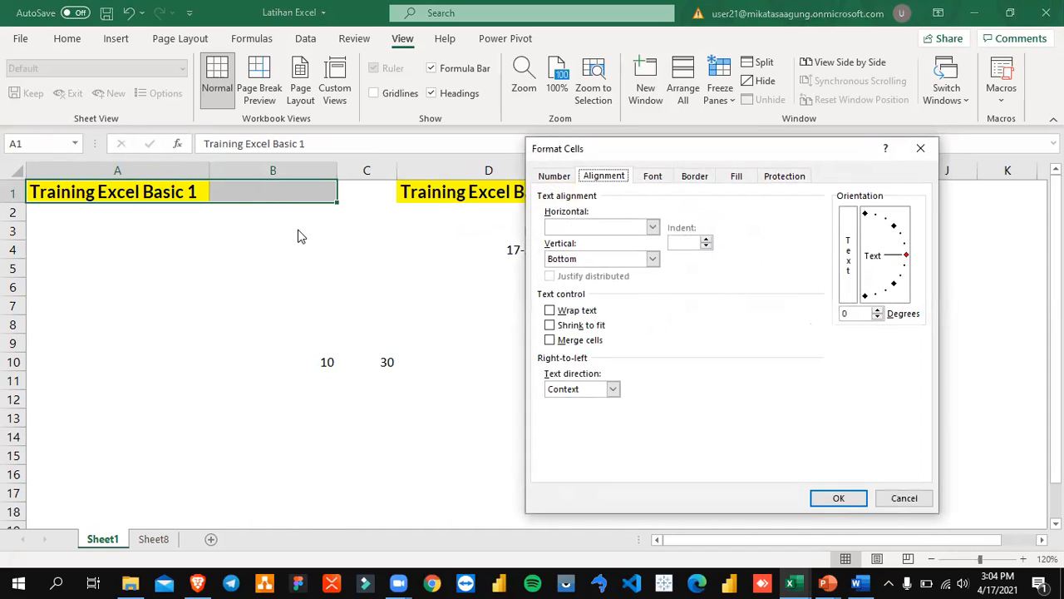
pyautogui.click(650, 225)
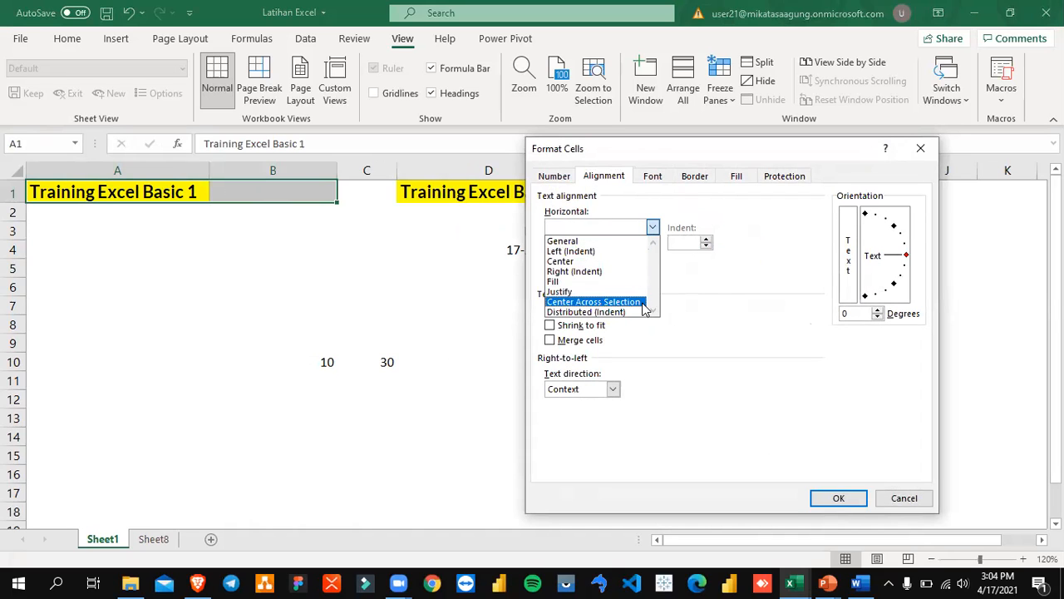
pyautogui.click(645, 309)
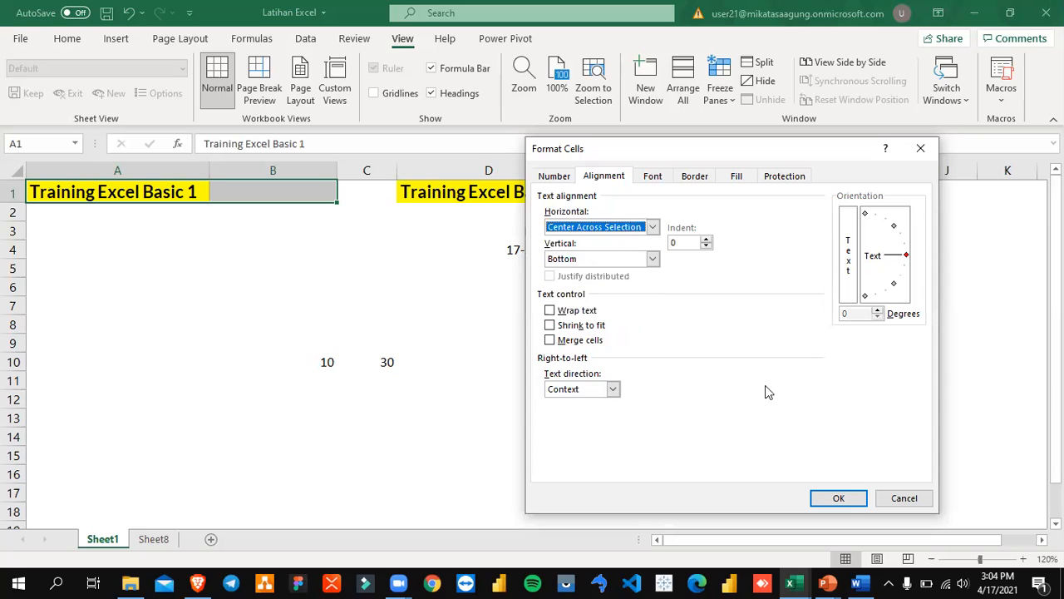
pyautogui.click(855, 497)
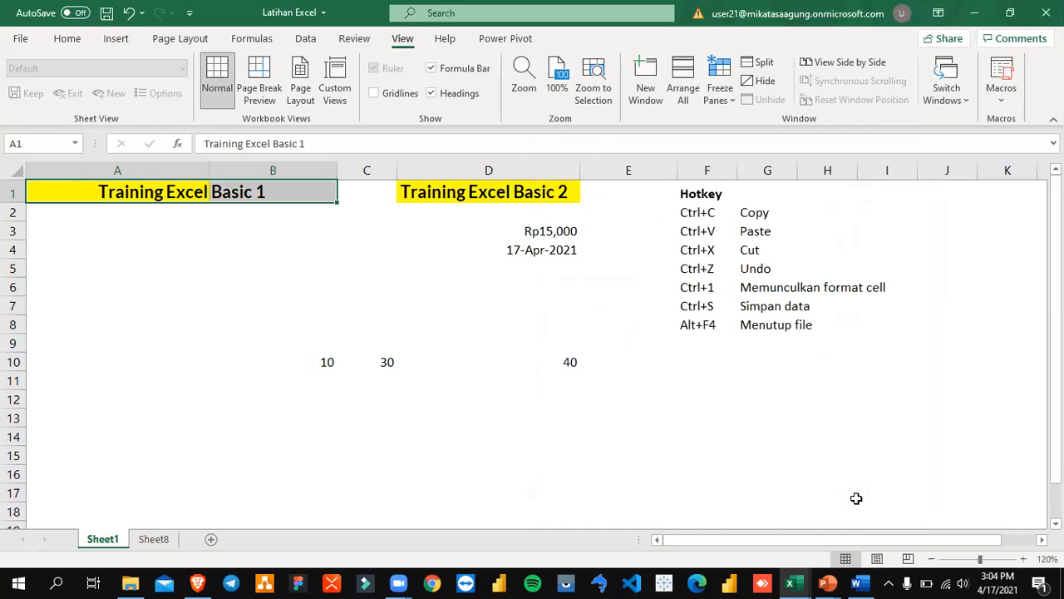
# - Undo the Center Across Selection alignment of the Training Excel Basic 1 title
pyautogui.click(308, 248)
pyautogui.click(184, 192)
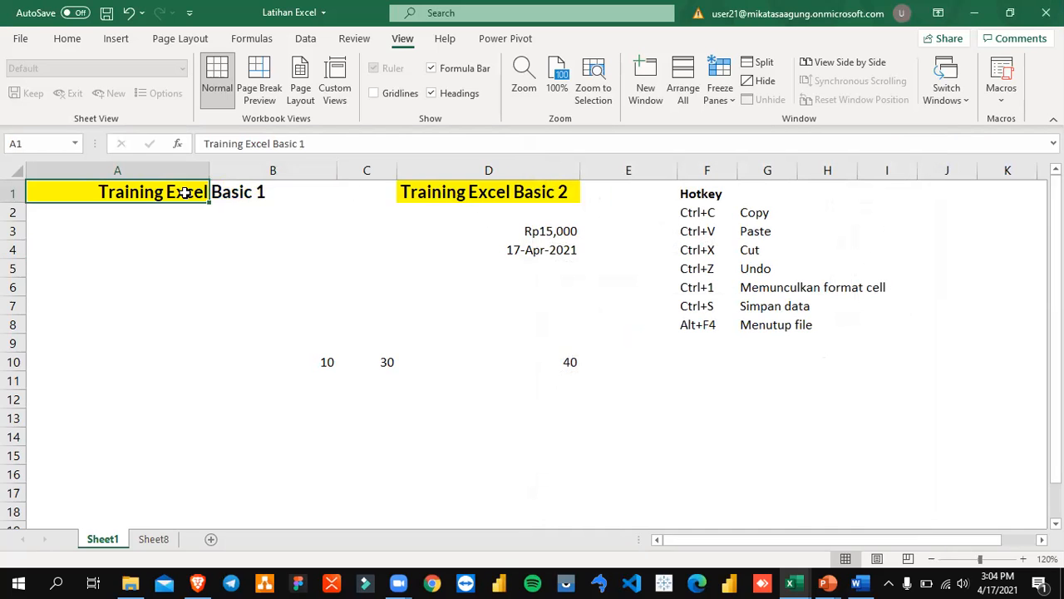
pyautogui.hotkey('ctrl', 'z')
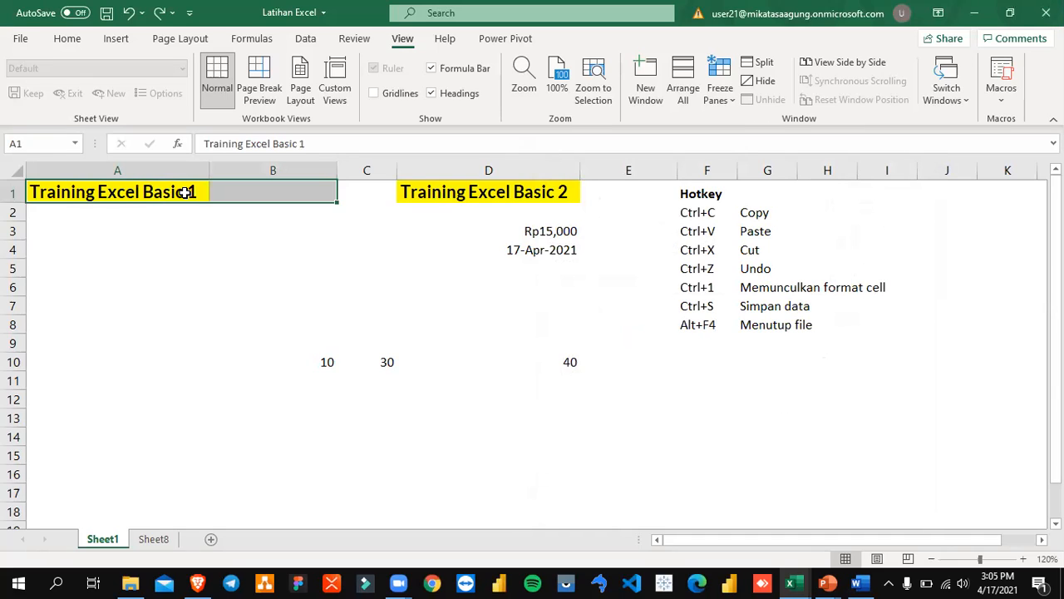
# - Rotate the text in cell A1 by setting its orientation to 90 degrees in the Format Cells alignment settings
pyautogui.click(173, 191)
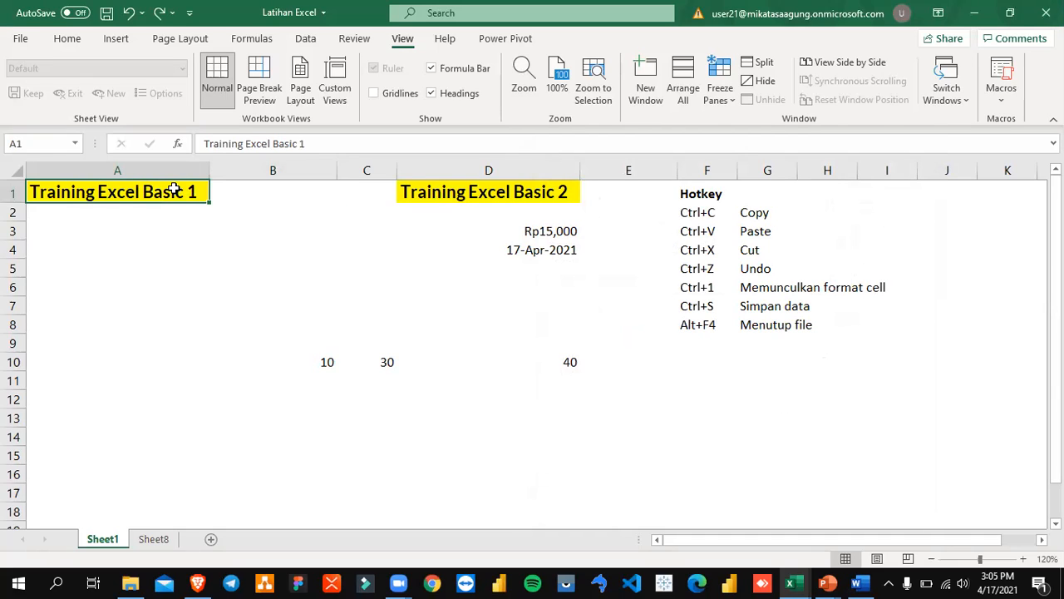
pyautogui.hotkey('ctrl', '1')
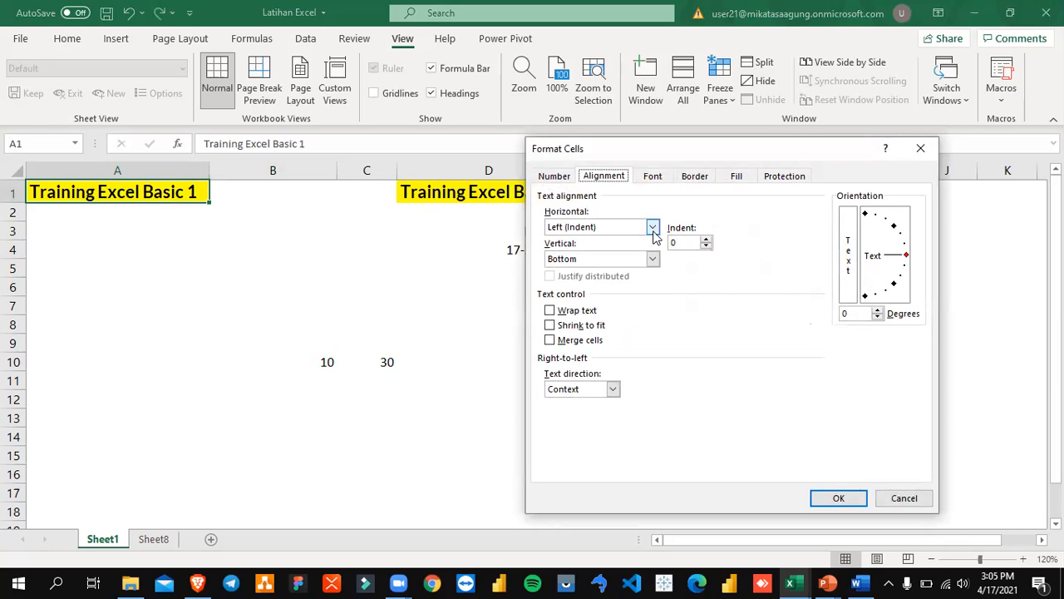
pyautogui.click(850, 313)
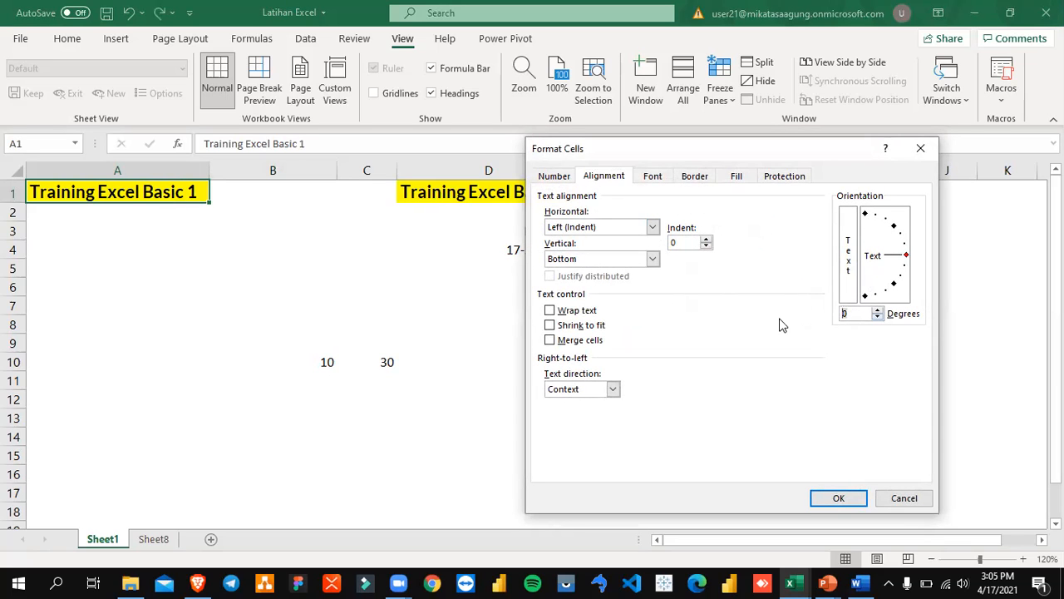
pyautogui.write('90')
pyautogui.click(862, 497)
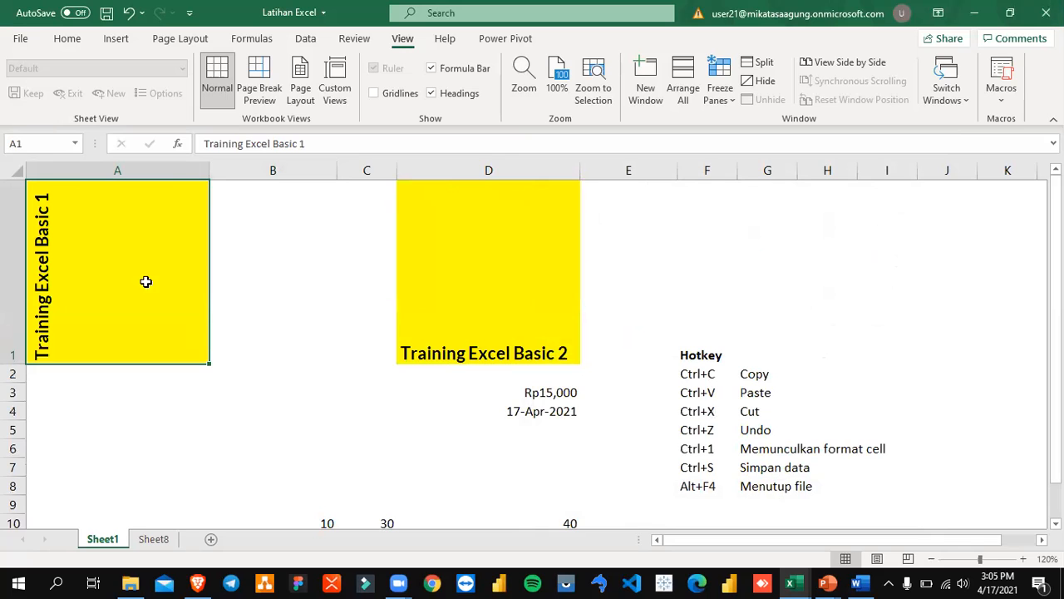
# - Set the text orientation of cell A1 to -90 degrees in the Format Cells alignment settings
pyautogui.hotkey('ctrl', '1')
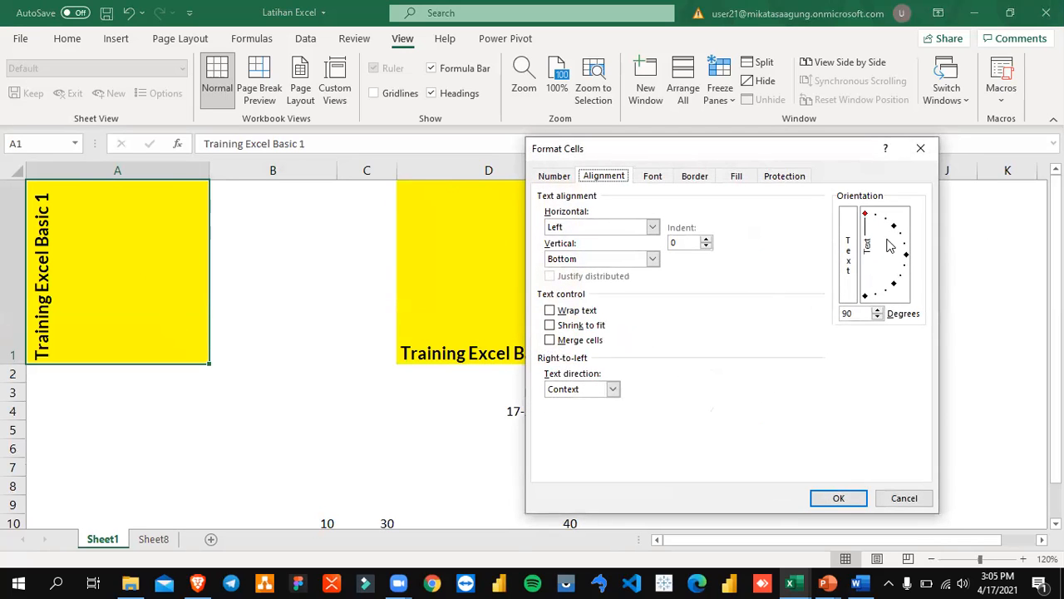
pyautogui.moveTo(864, 314); pyautogui.dragTo(834, 320)
pyautogui.write('0')
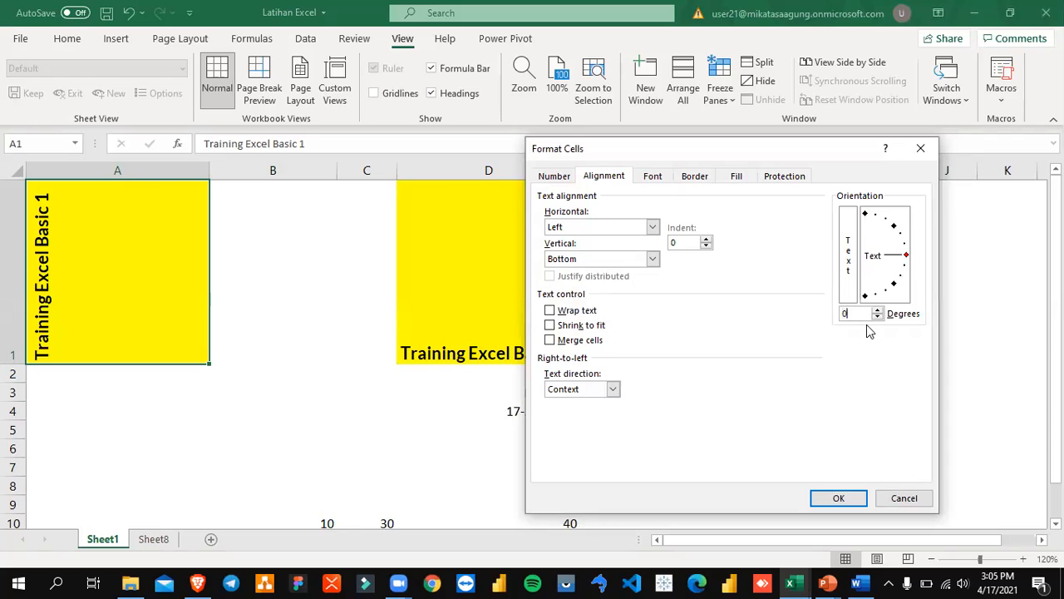
pyautogui.click(878, 318)
pyautogui.click(878, 319)
pyautogui.click(878, 318)
pyautogui.write('-90')
pyautogui.click(838, 499)
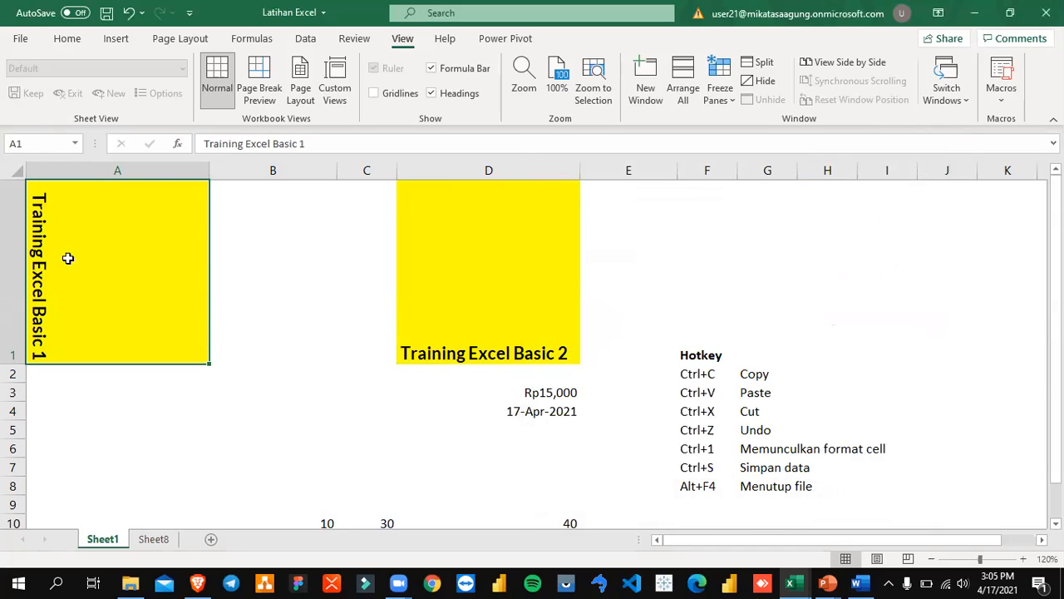
# - Undo the text rotation of the Training Excel Basic 1 title in cell A1
pyautogui.click(317, 276)
pyautogui.click(100, 286)
pyautogui.hotkey('ctrl', 'z')
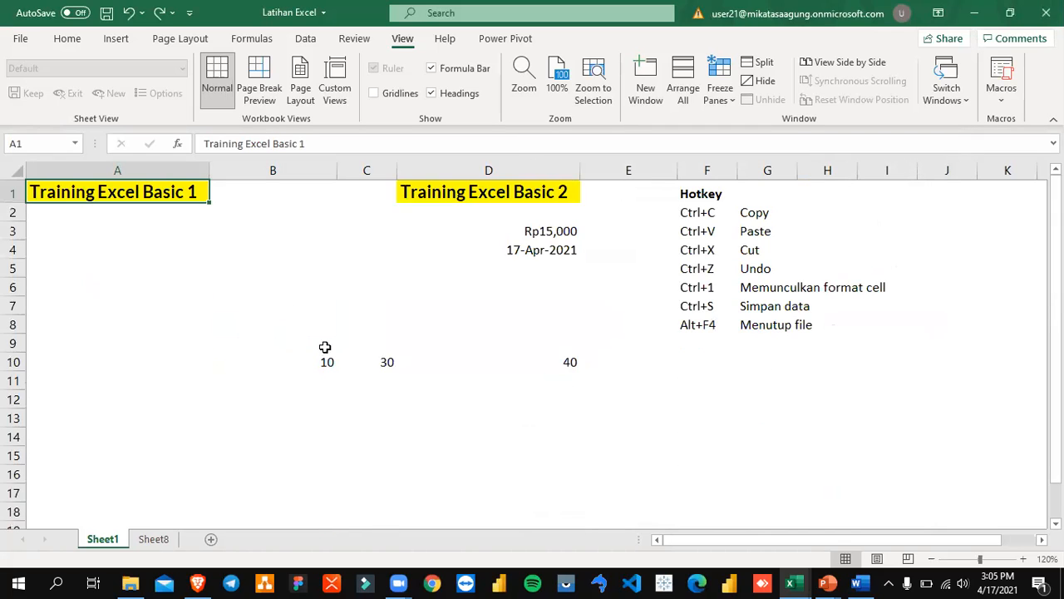
# - Switch to the Word module and read the Text Alignment, Text Control and Right-to-left descriptions up to the Font section
pyautogui.hotkey('alt', 'Tab')
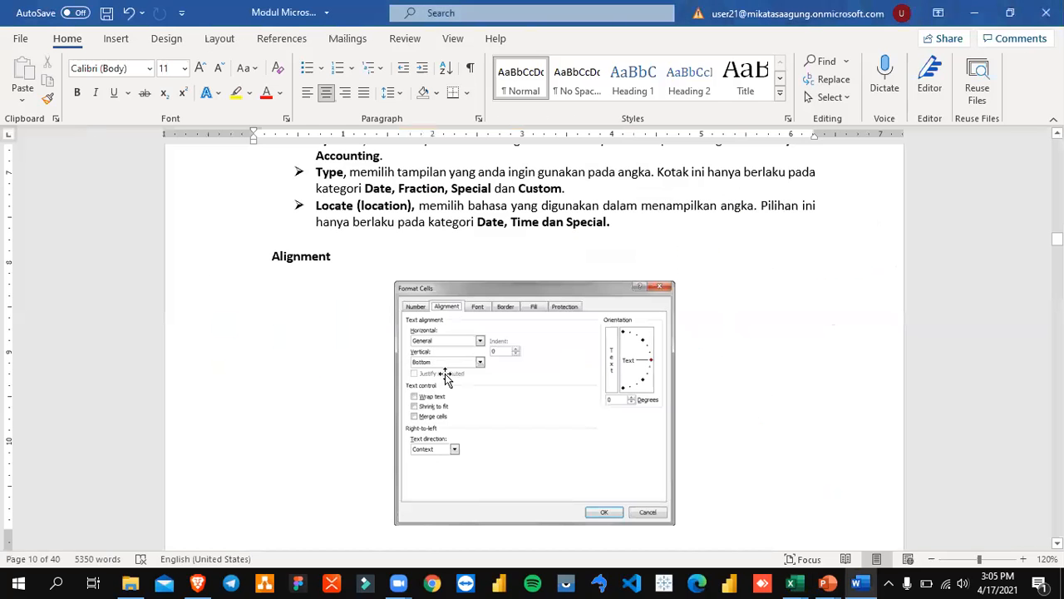
pyautogui.scroll(-8, 445, 373)
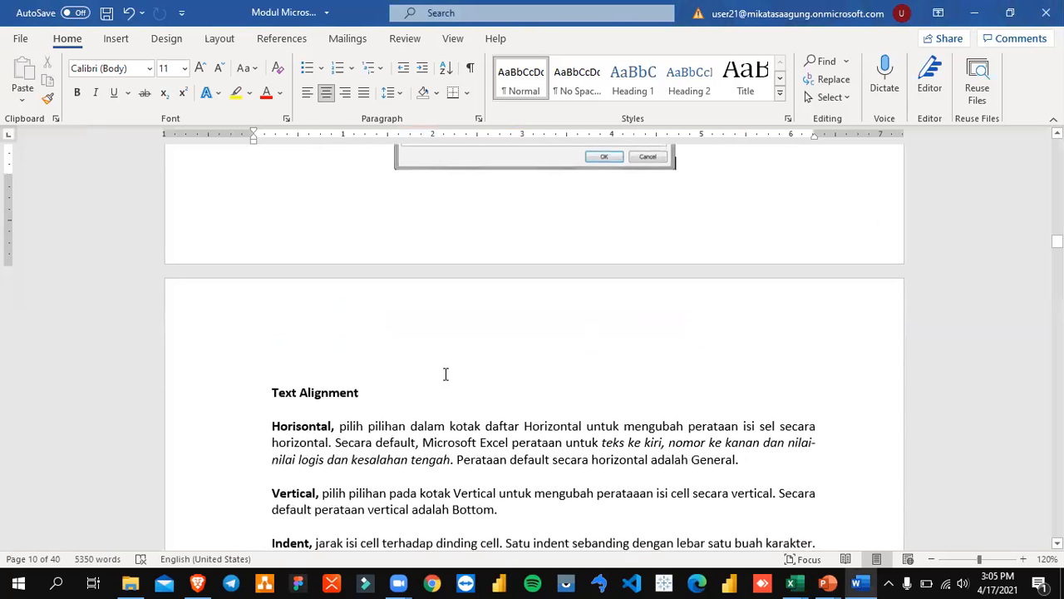
pyautogui.scroll(-3, 446, 376)
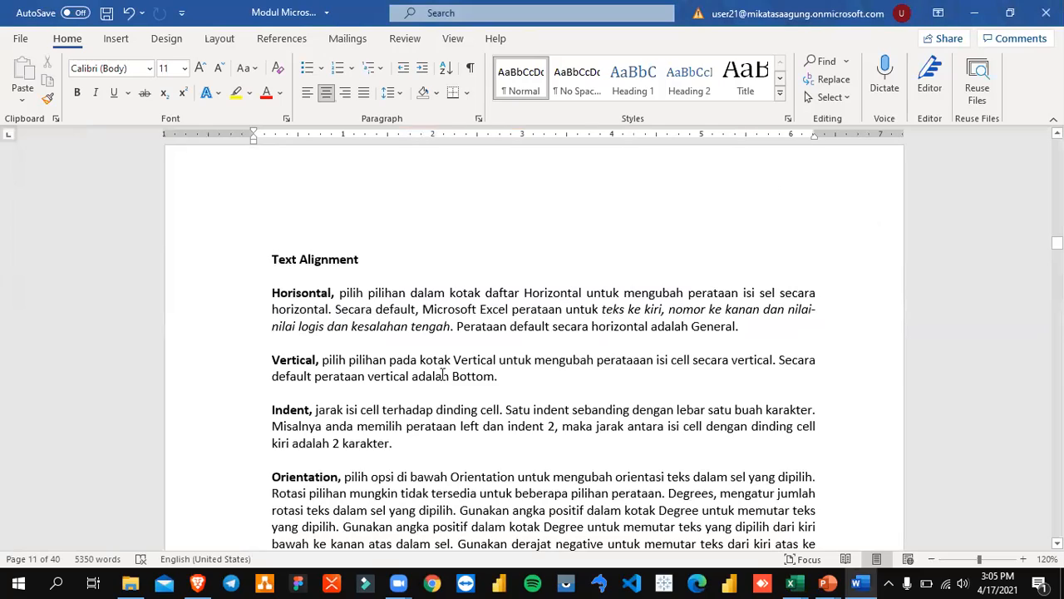
pyautogui.scroll(-3, 443, 374)
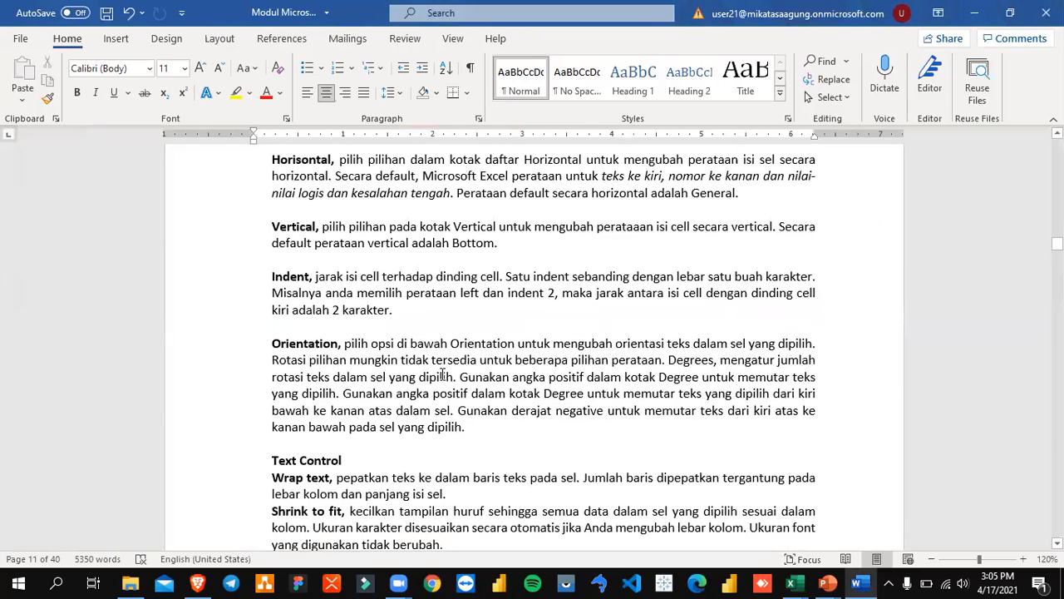
pyautogui.scroll(-4, 443, 375)
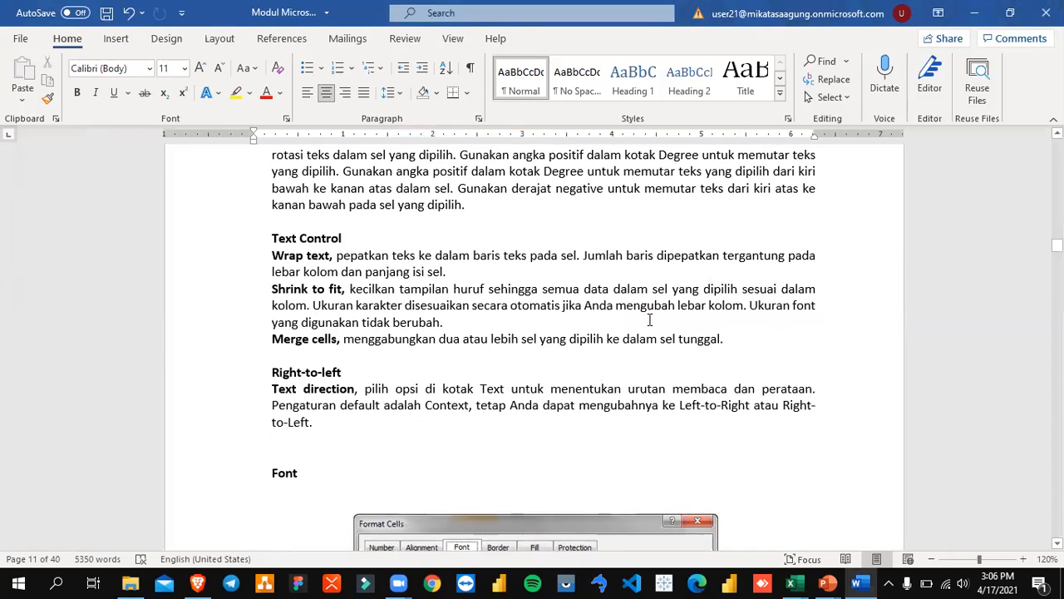
pyautogui.scroll(-3, 650, 319)
pyautogui.scroll(-2, 664, 318)
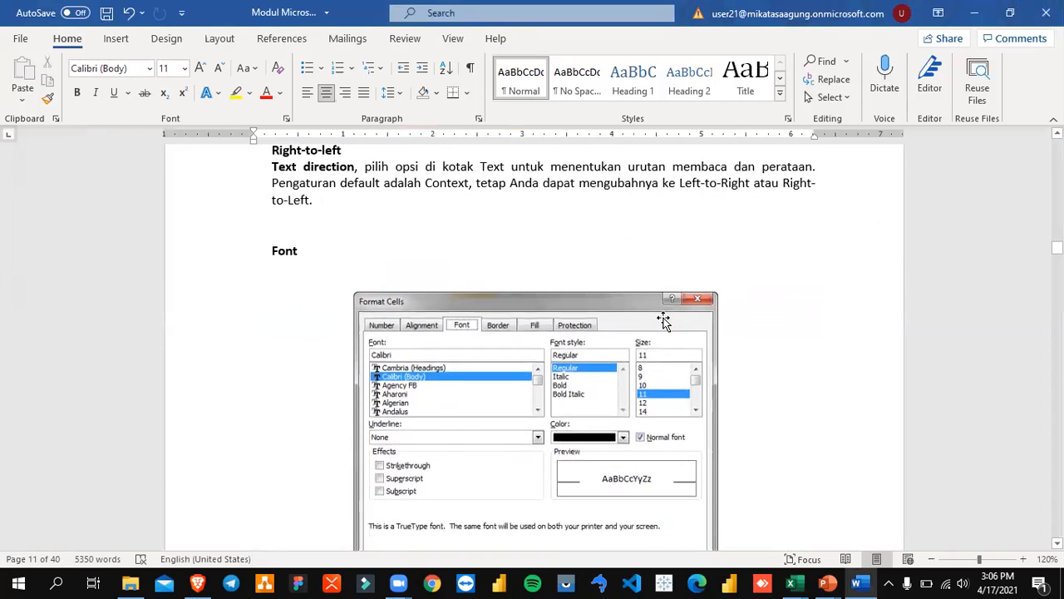
pyautogui.scroll(-2, 664, 321)
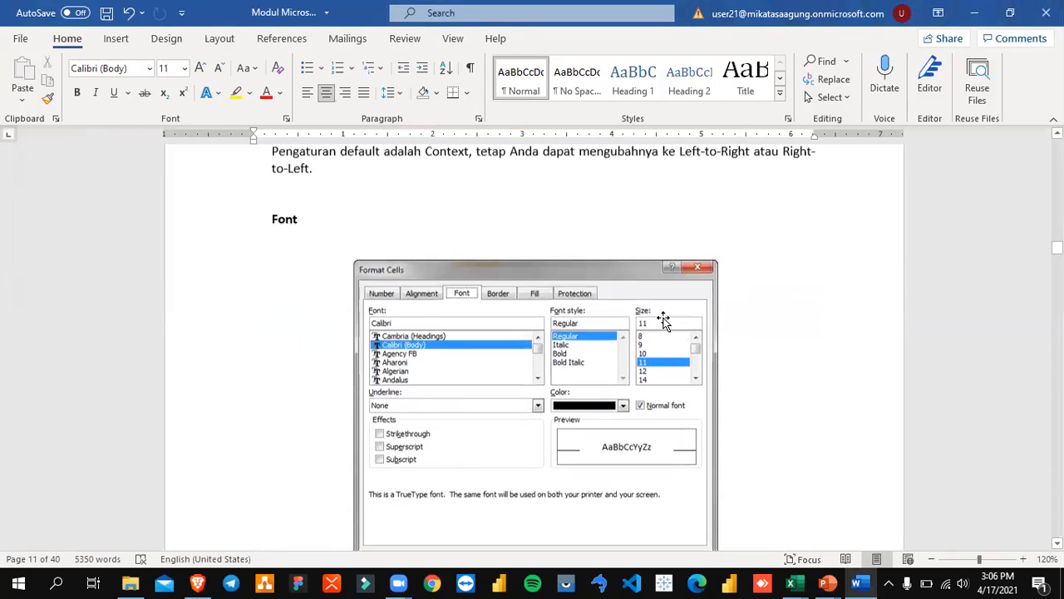
pyautogui.scroll(8, 663, 321)
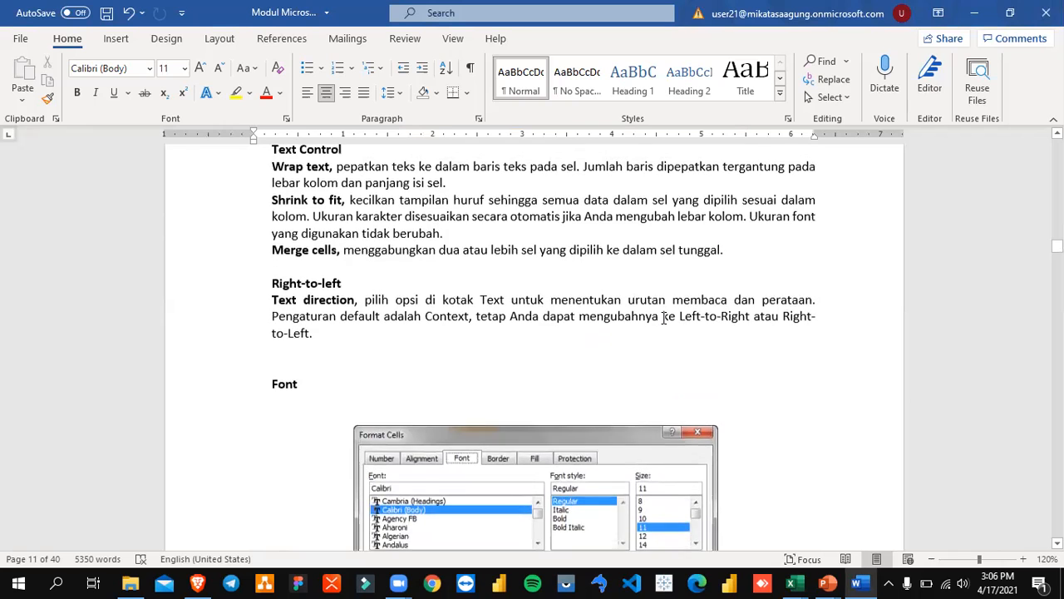
pyautogui.scroll(-6, 663, 321)
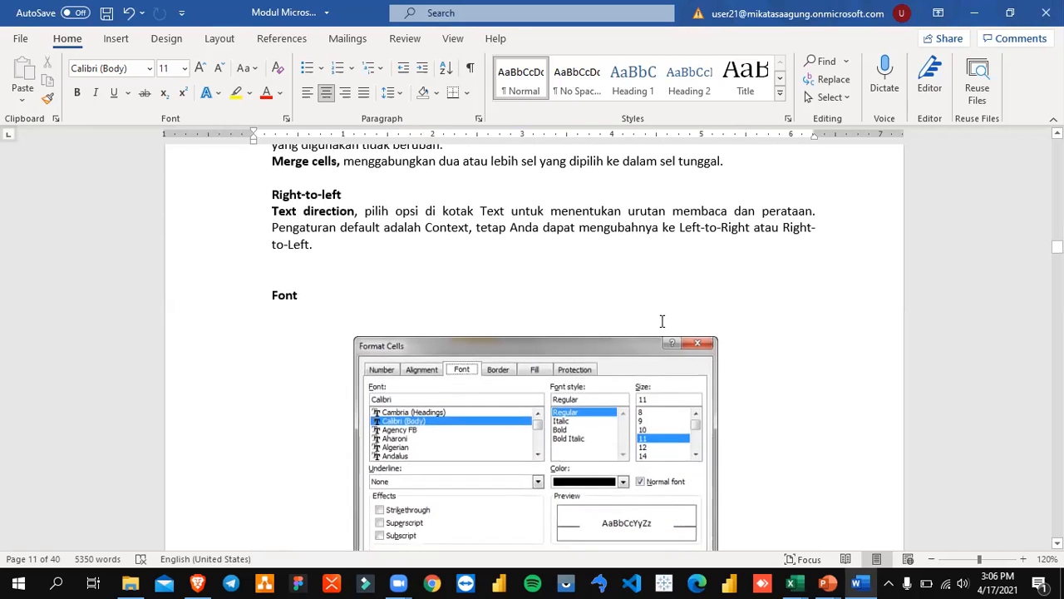
# - Switch to Excel and review the Number and Font settings of cell A1 in Format Cells
pyautogui.hotkey('alt', 'Tab')
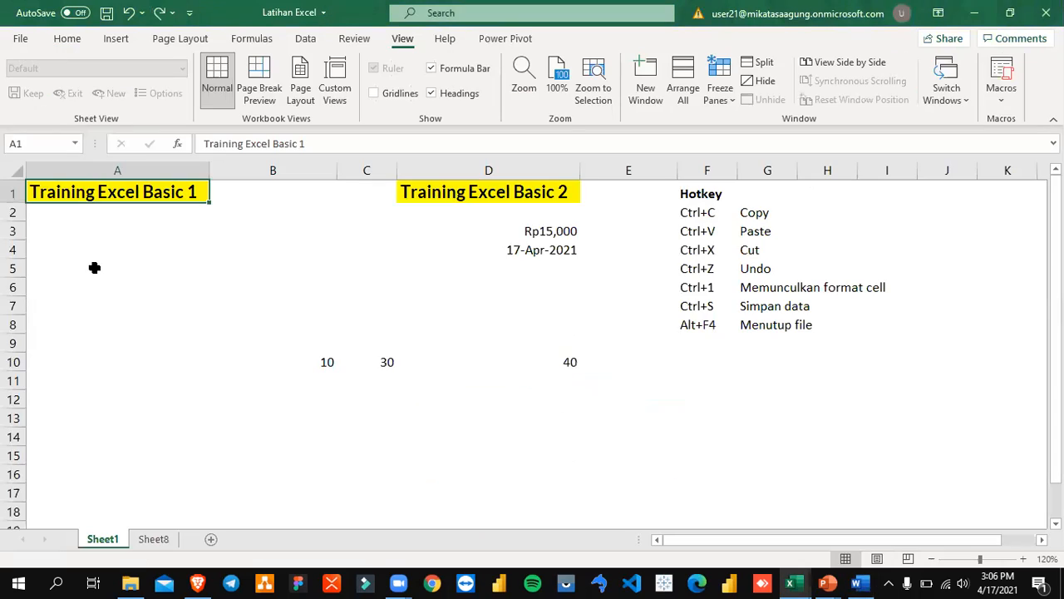
pyautogui.hotkey('ctrl', '1')
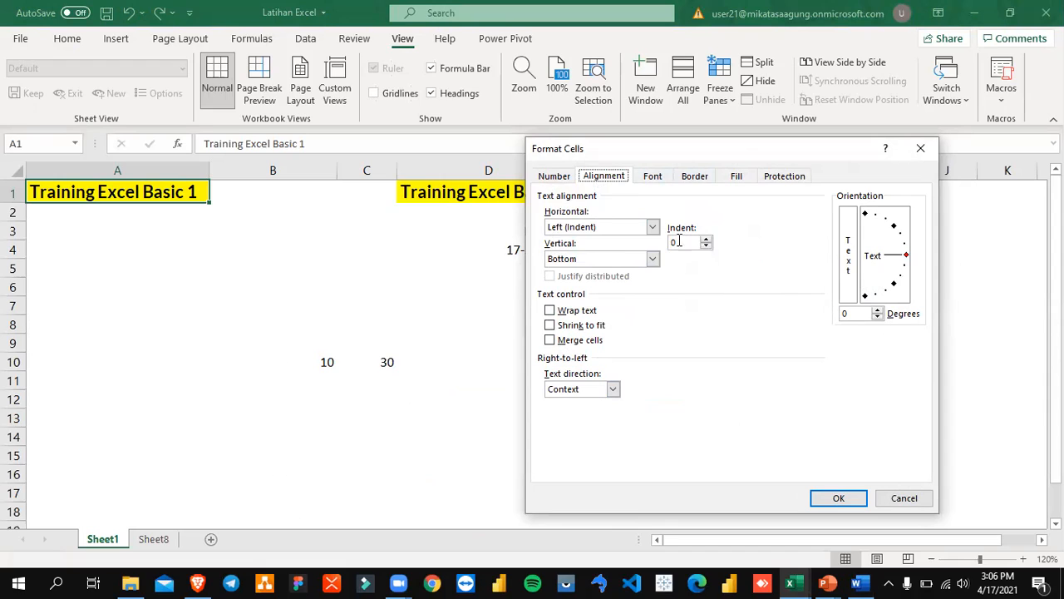
pyautogui.click(549, 176)
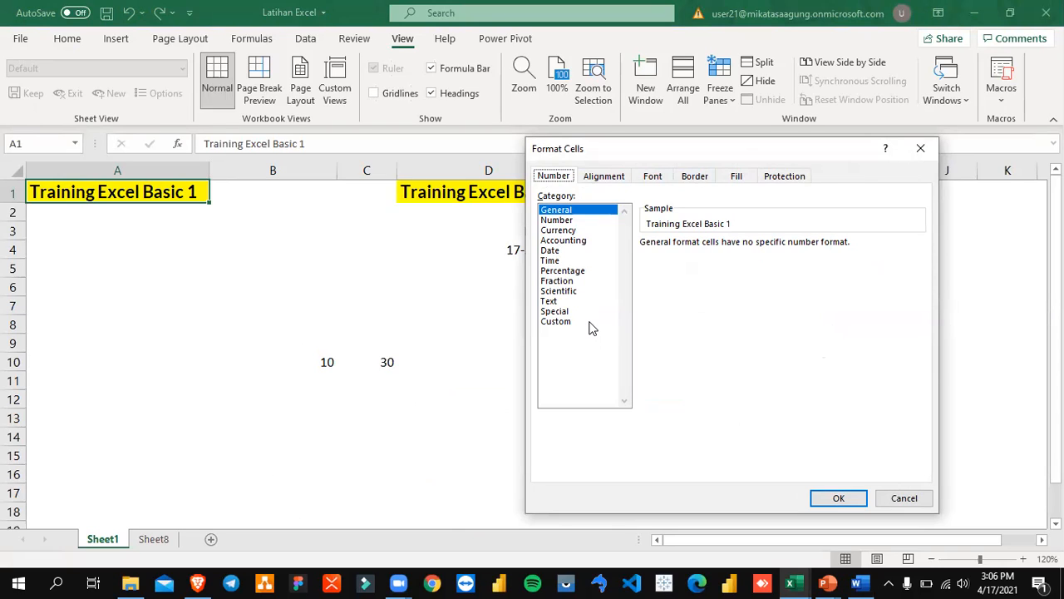
pyautogui.click(654, 181)
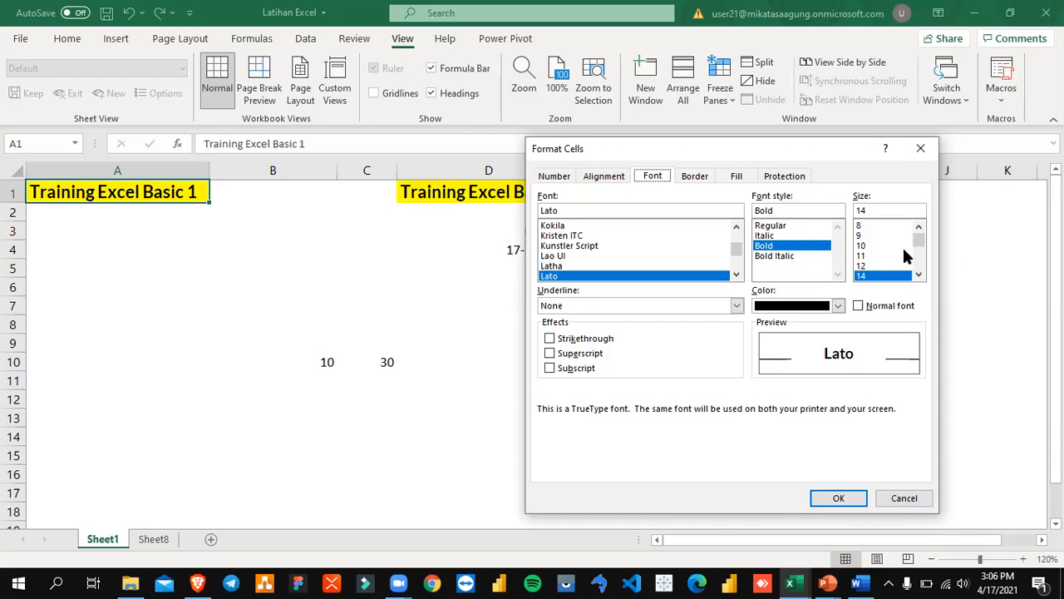
# - Preview the Strikethrough, Superscript and Subscript effects on the font of cell A1, clearing each one again
pyautogui.click(592, 341)
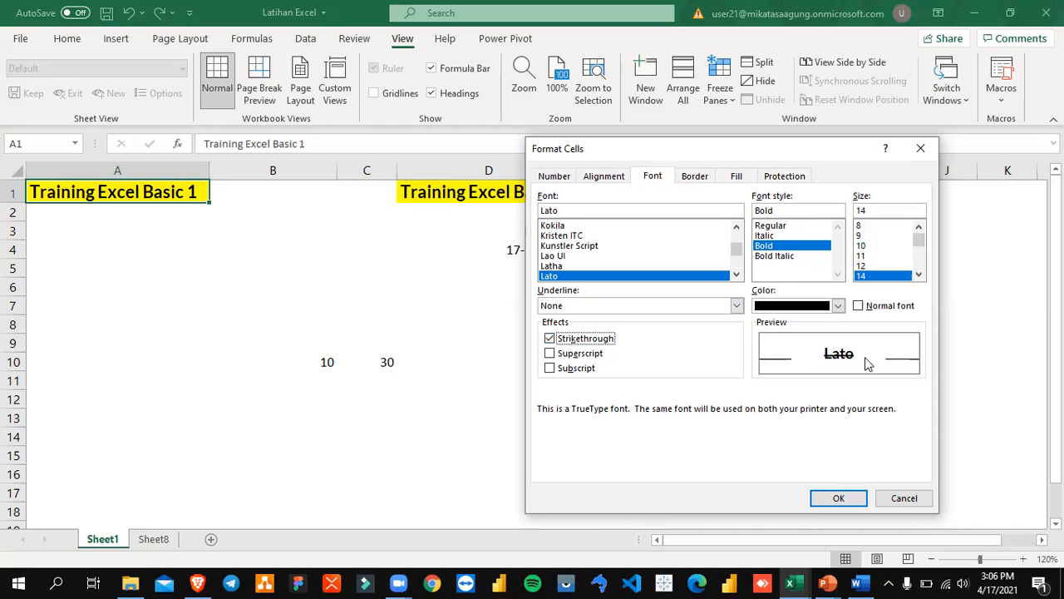
pyautogui.click(585, 340)
pyautogui.click(584, 355)
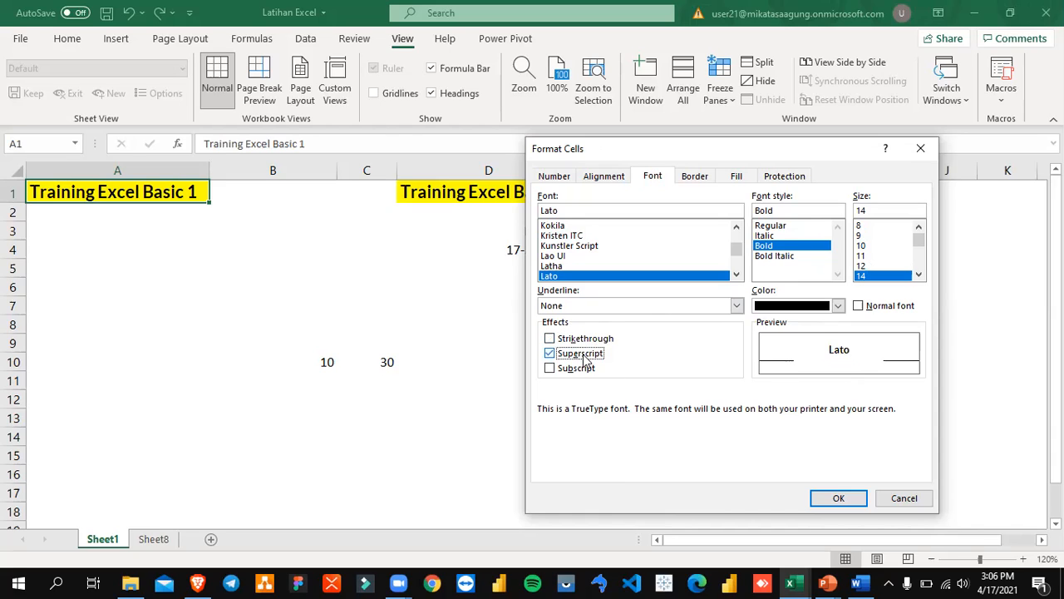
pyautogui.click(585, 356)
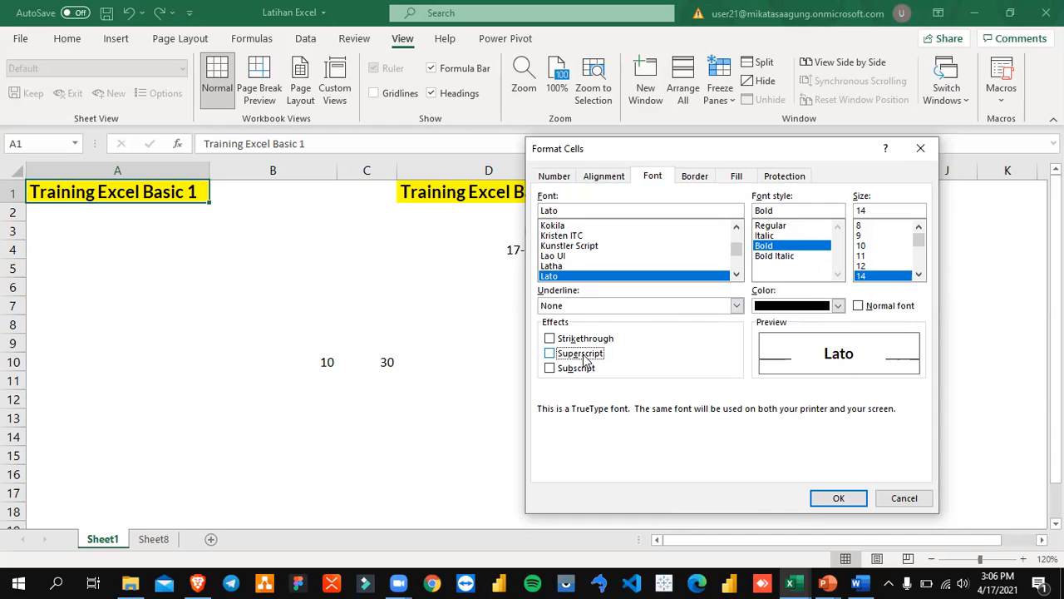
pyautogui.click(585, 371)
pyautogui.click(585, 371)
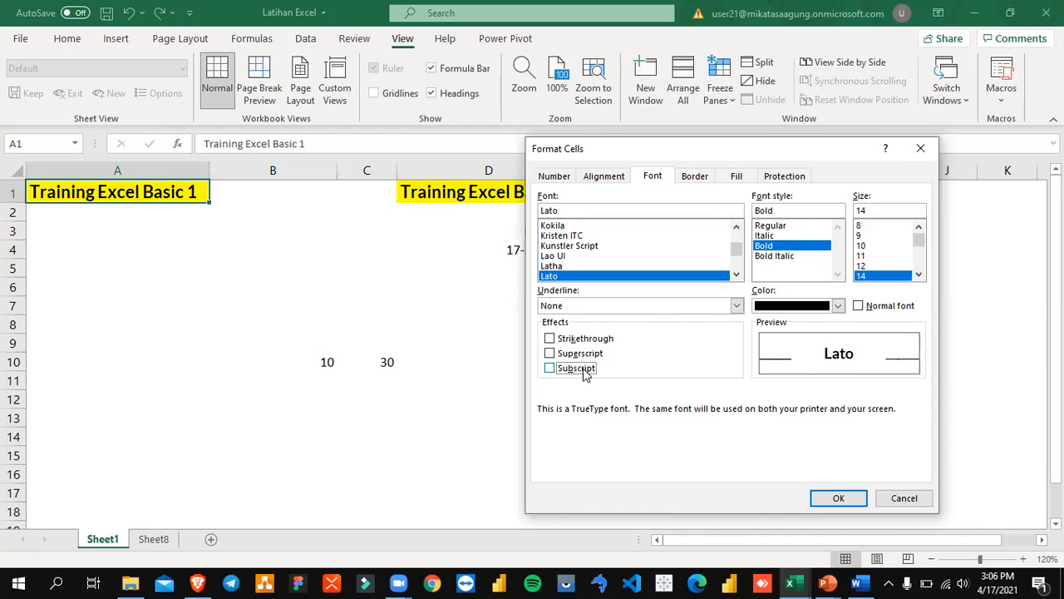
# - View the font color palette for cell A1, cancel Format Cells and show the Home font tools
pyautogui.click(838, 307)
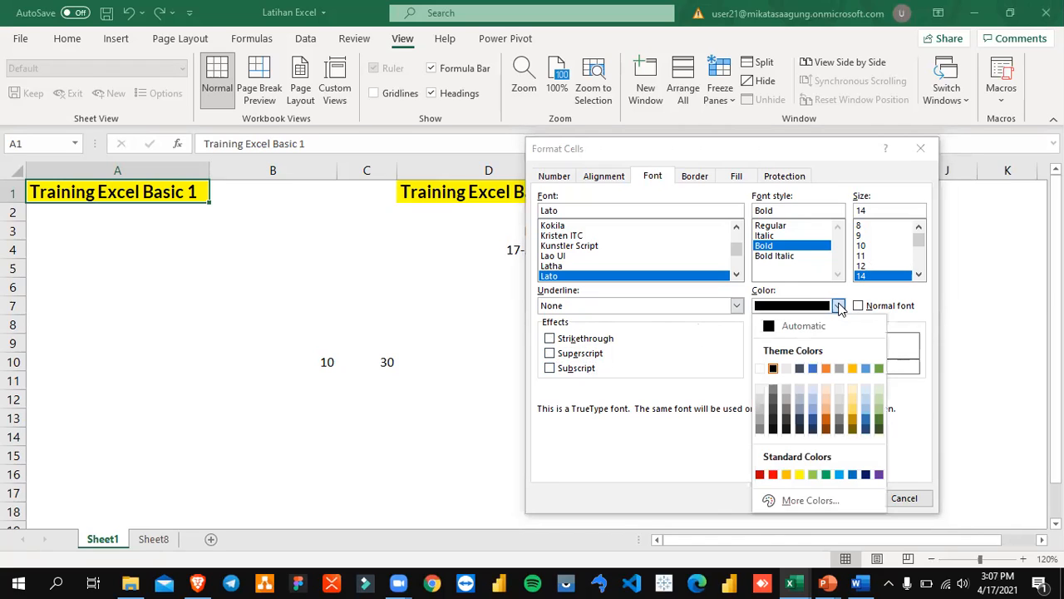
pyautogui.click(839, 306)
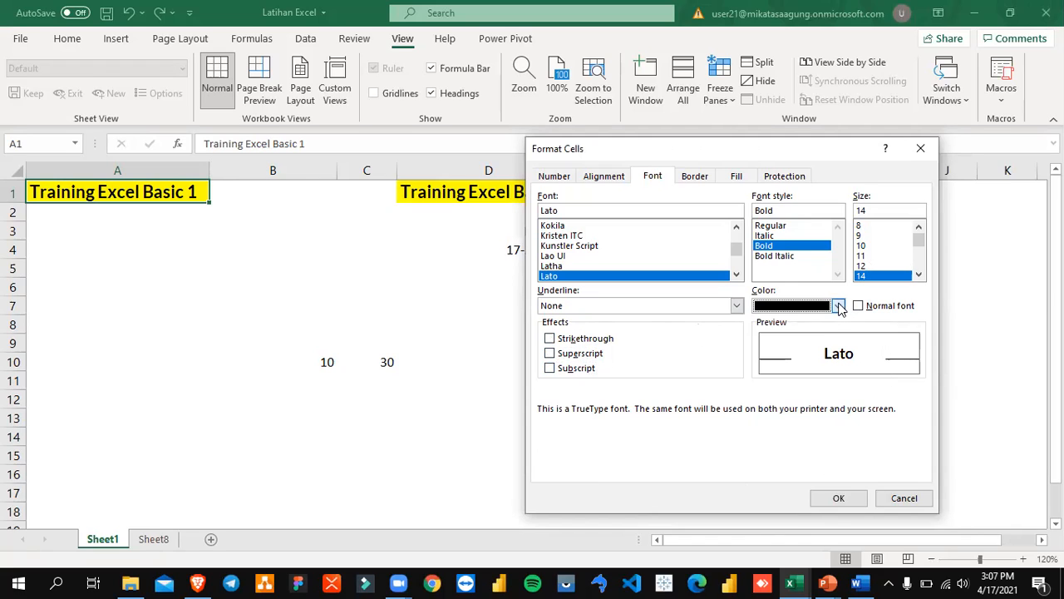
pyautogui.click(906, 499)
pyautogui.click(74, 40)
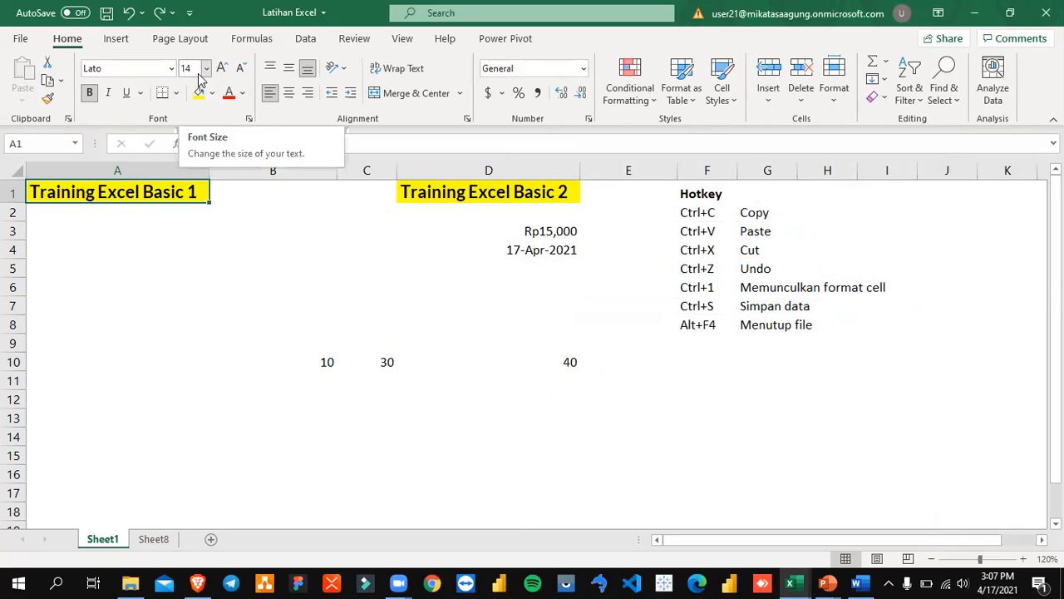
# - View the Border settings of cell A1 in Format Cells and close them without changes
pyautogui.hotkey('ctrl', '1')
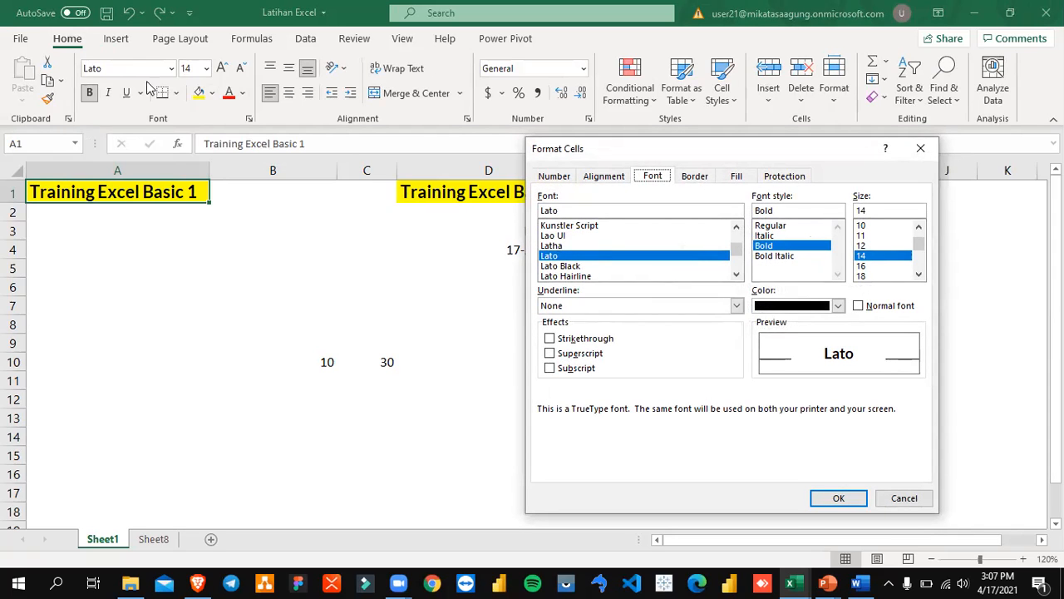
pyautogui.click(696, 177)
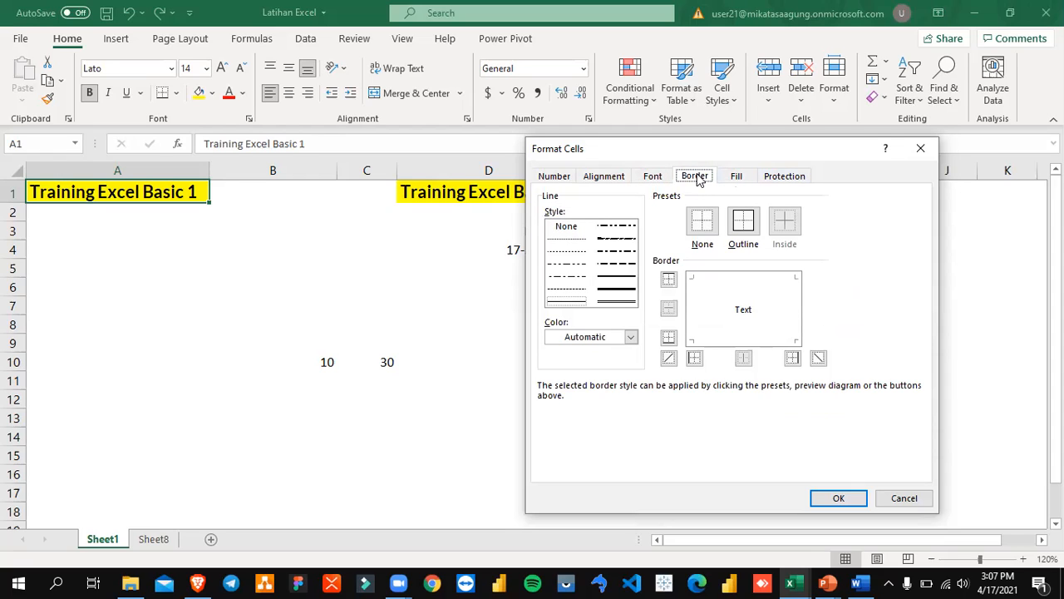
pyautogui.click(905, 498)
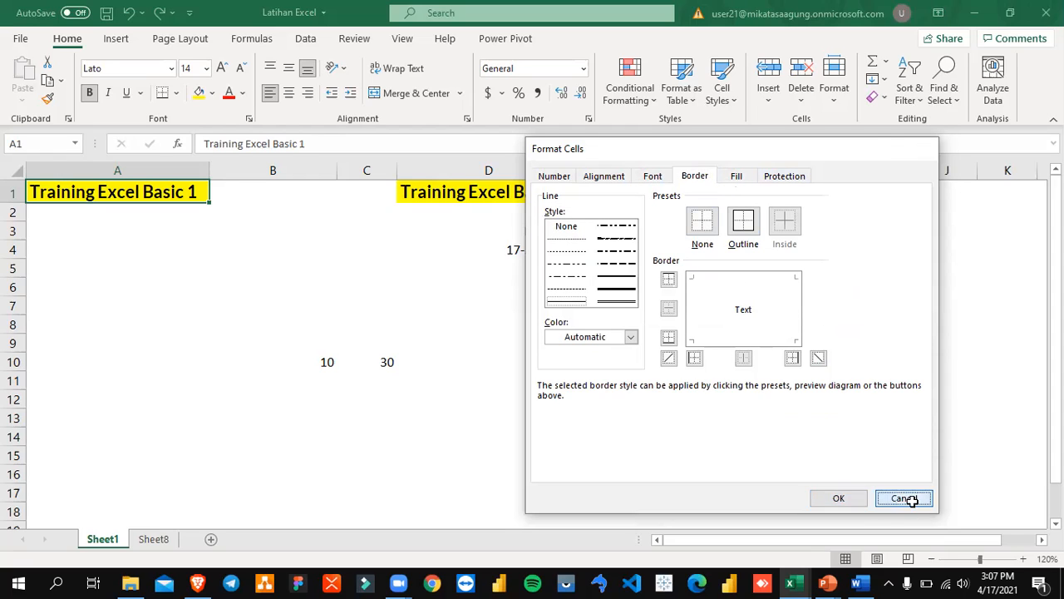
# - Add top, bottom, left and right borders around A1:A9 with Format Cells, and undo them
pyautogui.click(119, 261)
pyautogui.moveTo(121, 193); pyautogui.dragTo(122, 337)
pyautogui.hotkey('ctrl', '1')
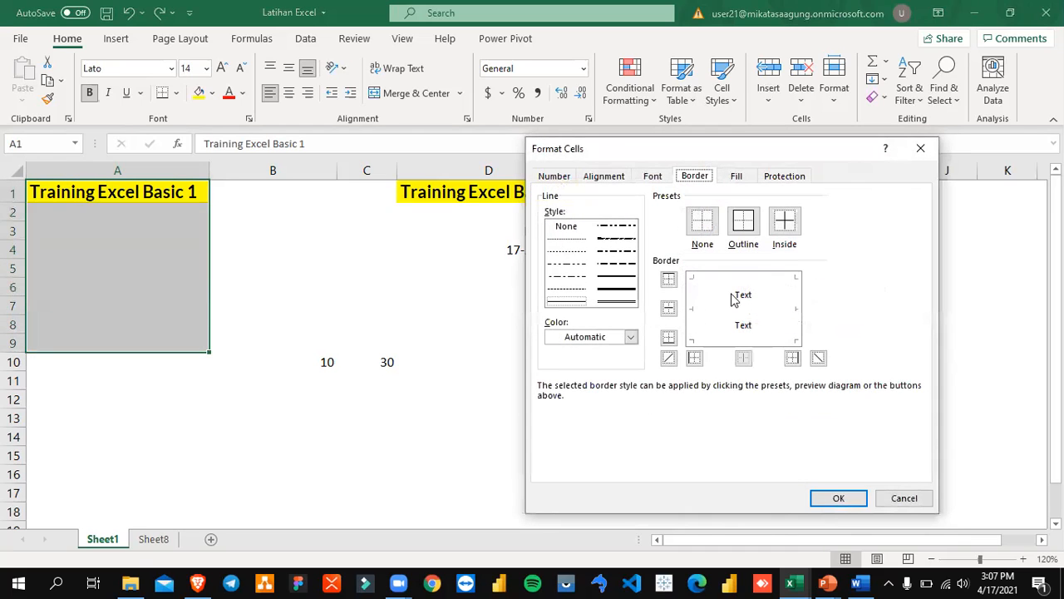
pyautogui.click(671, 282)
pyautogui.click(674, 341)
pyautogui.click(695, 359)
pyautogui.click(791, 360)
pyautogui.click(844, 497)
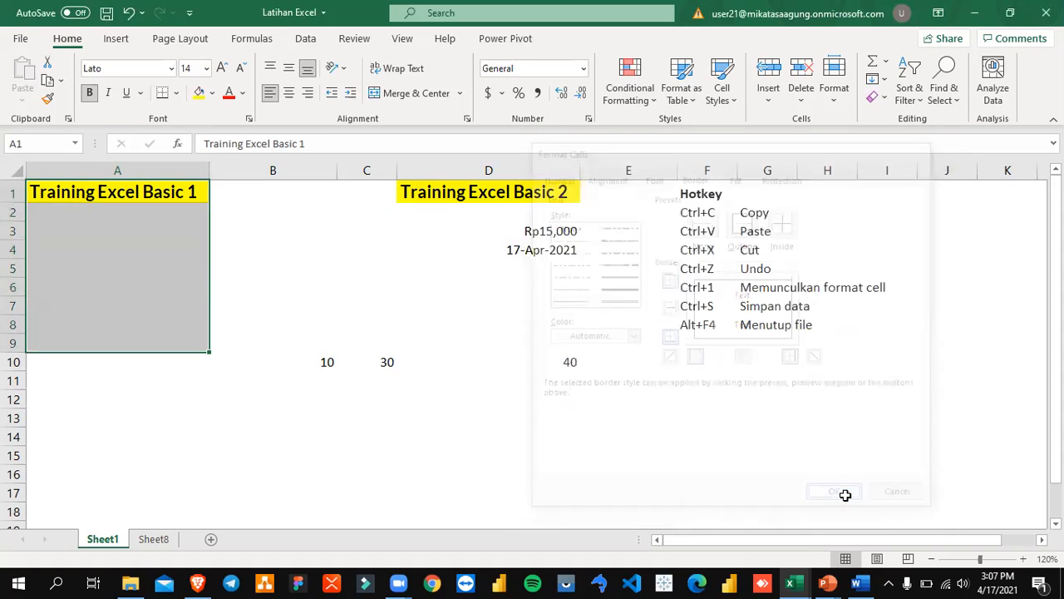
pyautogui.click(217, 216)
pyautogui.click(151, 335)
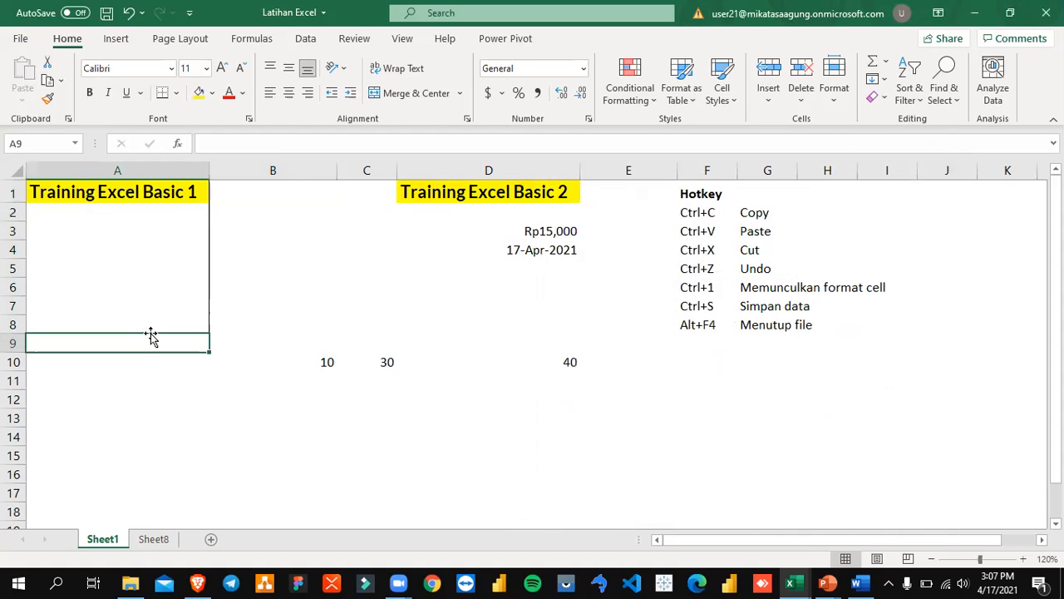
pyautogui.hotkey('ctrl', 'z')
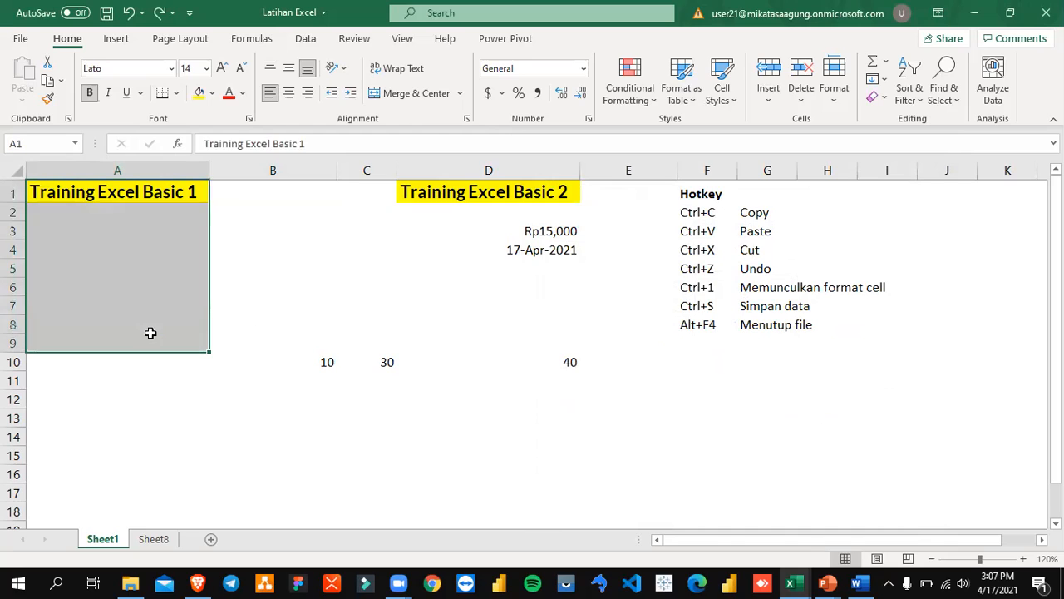
# - Apply Outside Borders to the range A1:A8
pyautogui.click(167, 287)
pyautogui.moveTo(166, 192); pyautogui.dragTo(173, 325)
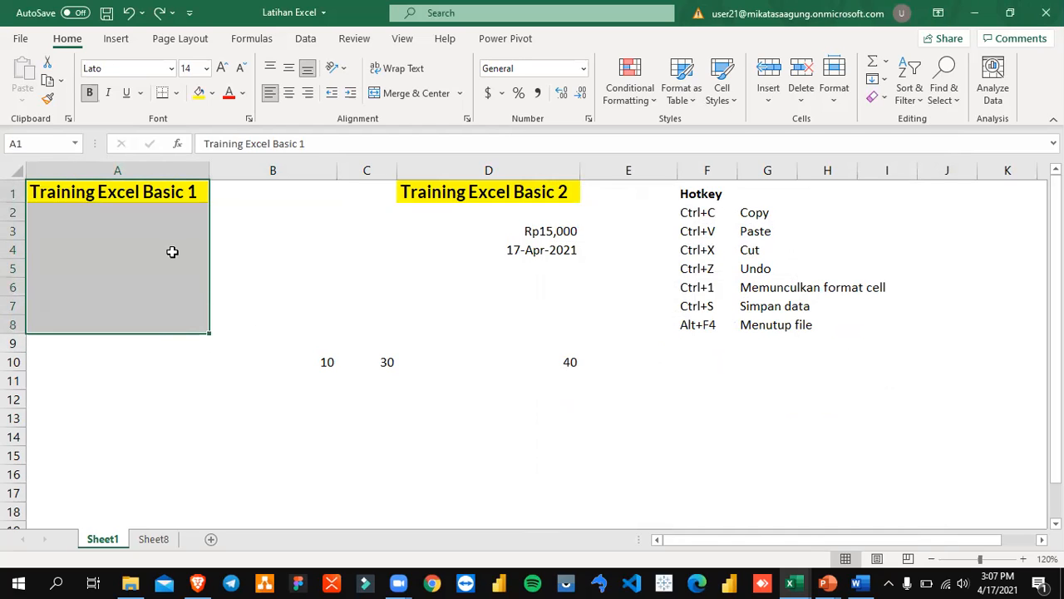
pyautogui.click(177, 93)
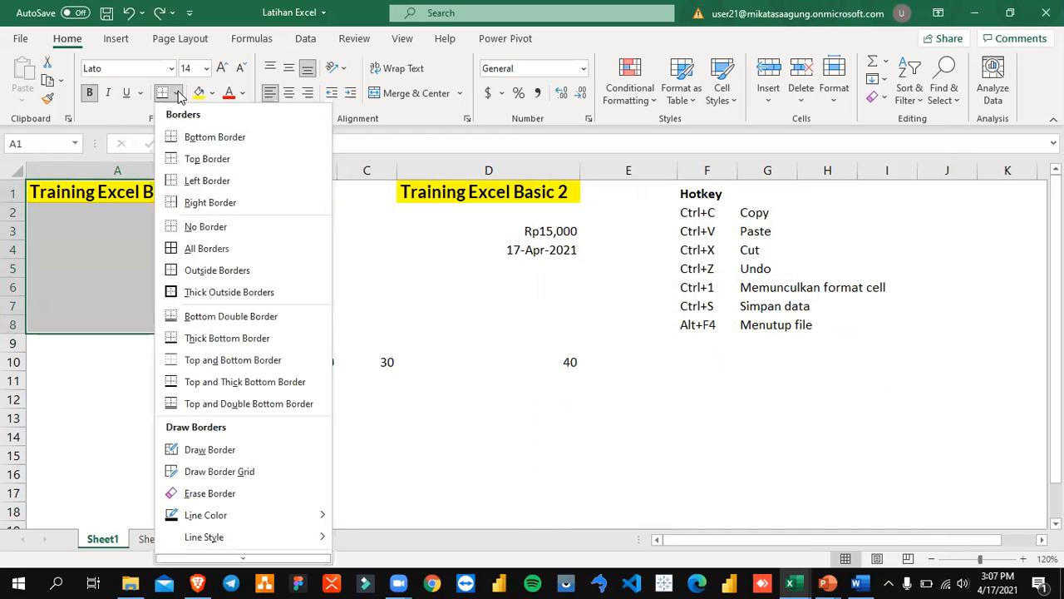
pyautogui.click(230, 277)
pyautogui.click(267, 270)
pyautogui.moveTo(170, 190); pyautogui.dragTo(174, 214)
pyautogui.click(255, 243)
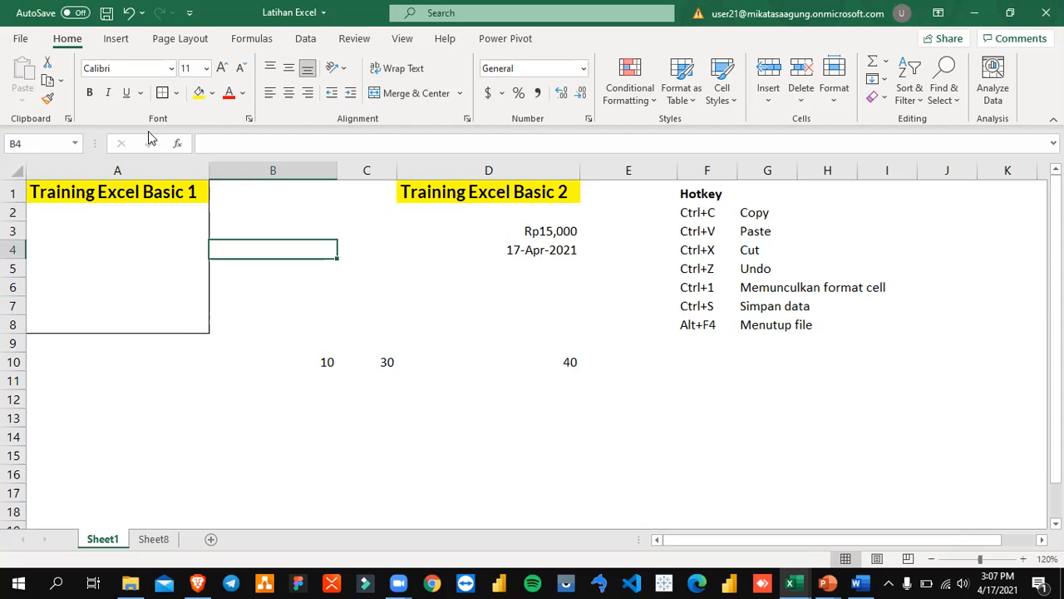
# - Look over the available border types and undo the outside borders on A1:A8
pyautogui.click(176, 94)
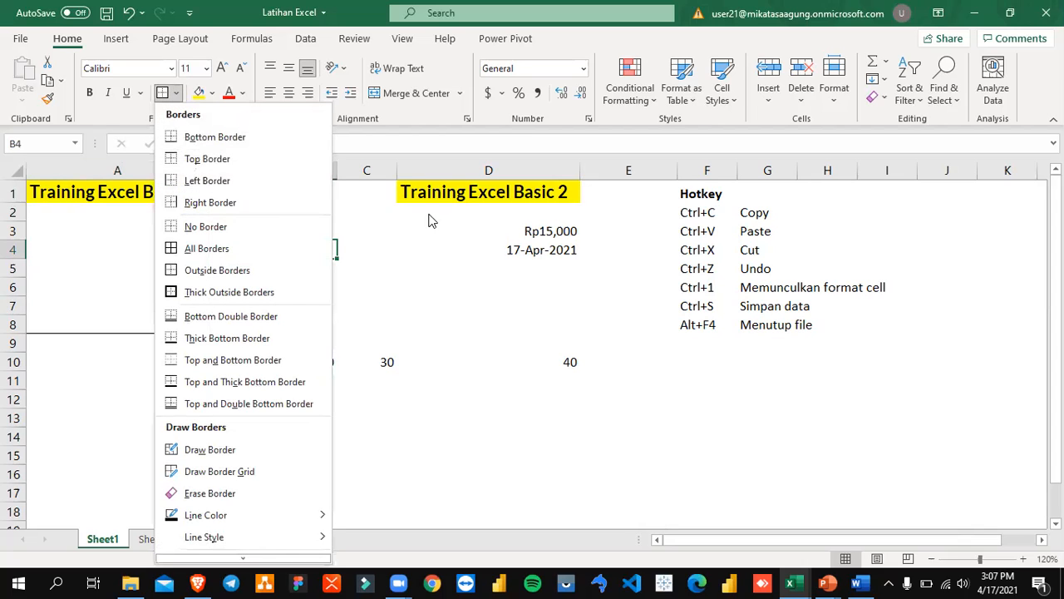
pyautogui.click(395, 275)
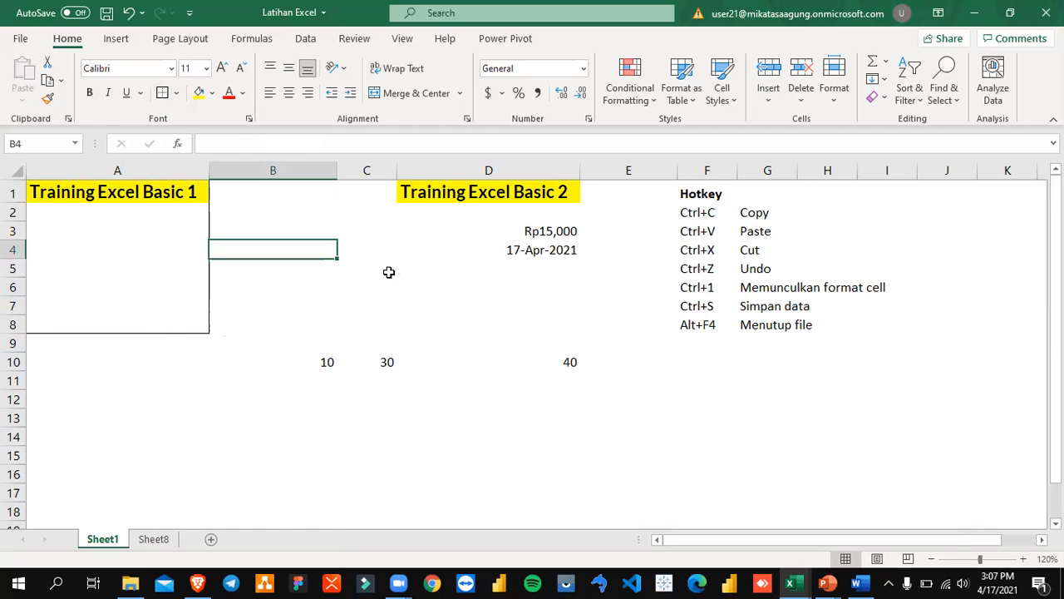
pyautogui.hotkey('ctrl', 'z')
# - Apply a Bottom Double Border to A1:A8 and undo it
pyautogui.click(179, 95)
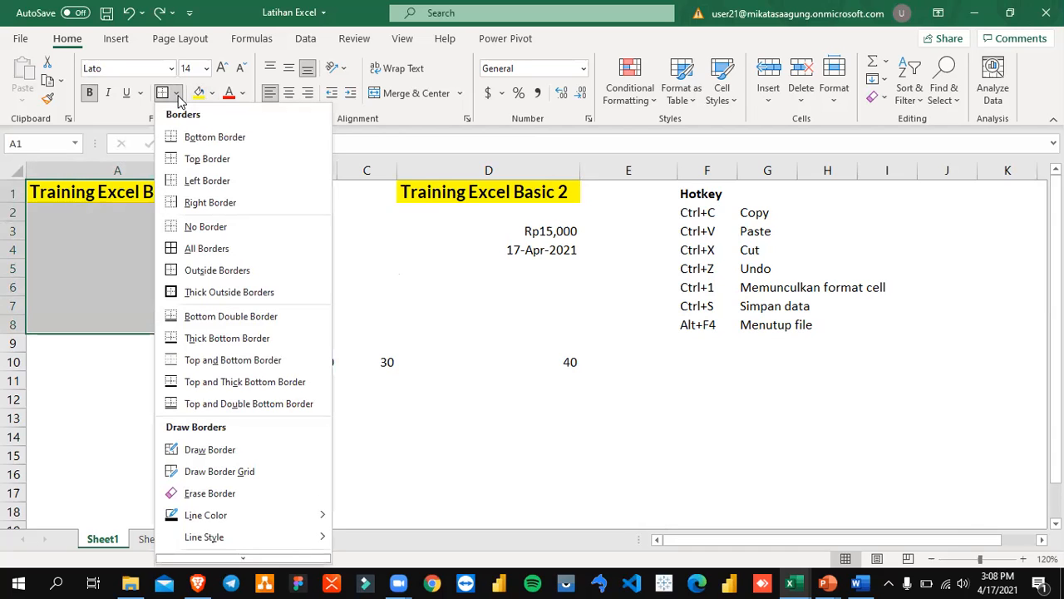
pyautogui.click(241, 318)
pyautogui.click(242, 287)
pyautogui.click(203, 337)
pyautogui.click(215, 283)
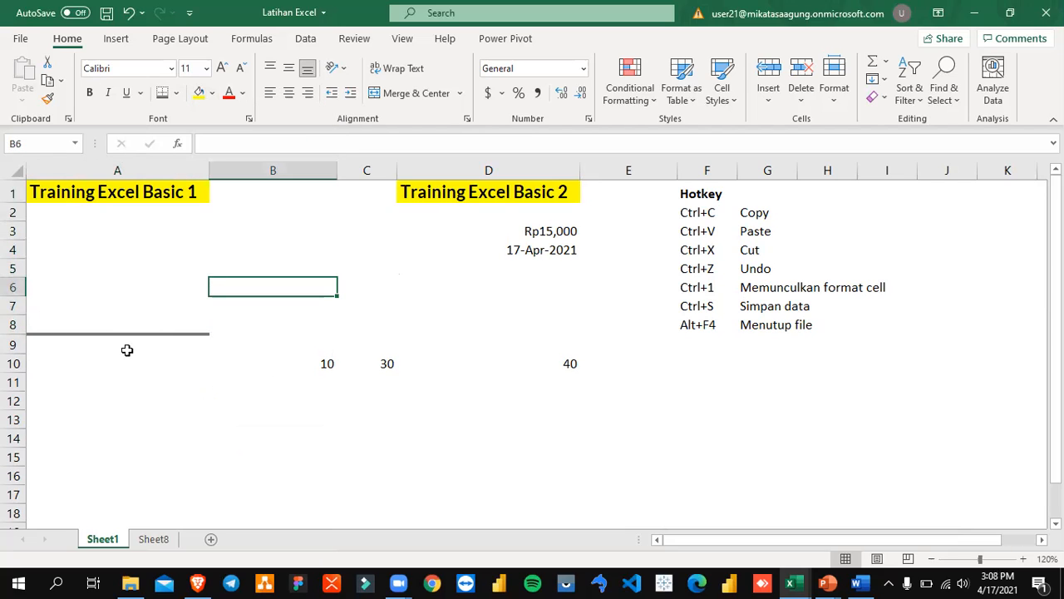
pyautogui.click(190, 240)
pyautogui.hotkey('ctrl', 'z')
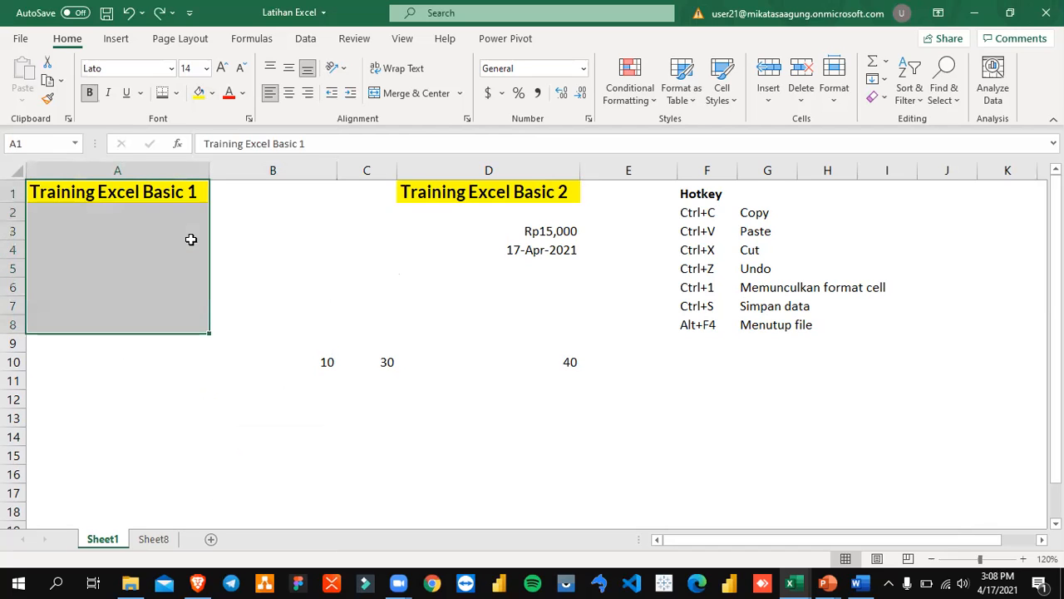
# - Save the workbook, switch to the Word module and read the Font descriptions up to the Border section
pyautogui.hotkey('ctrl', 's')
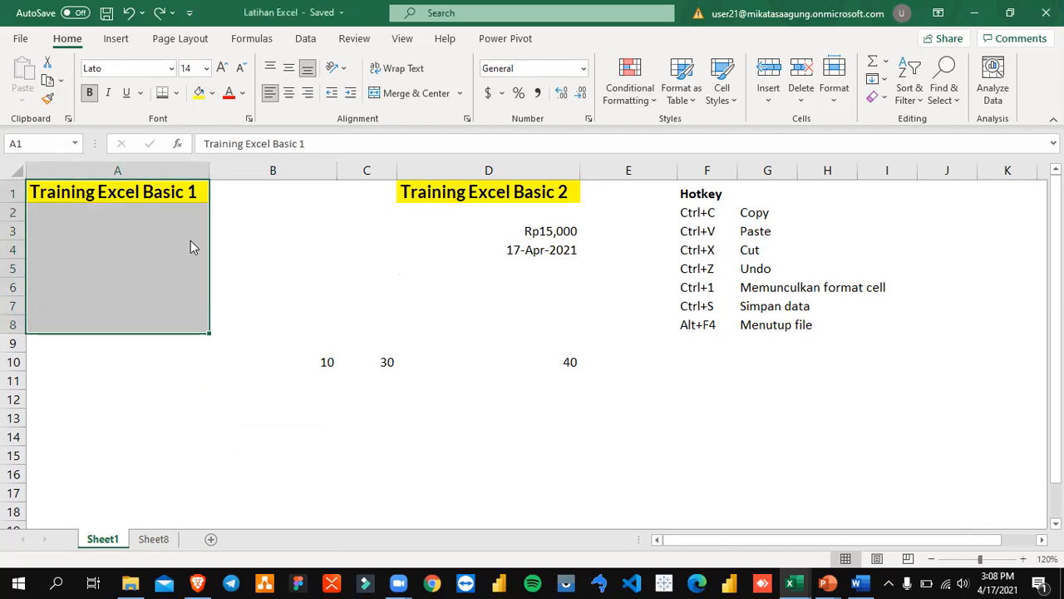
pyautogui.hotkey('alt', 'F4')
pyautogui.scroll(-12, 348, 333)
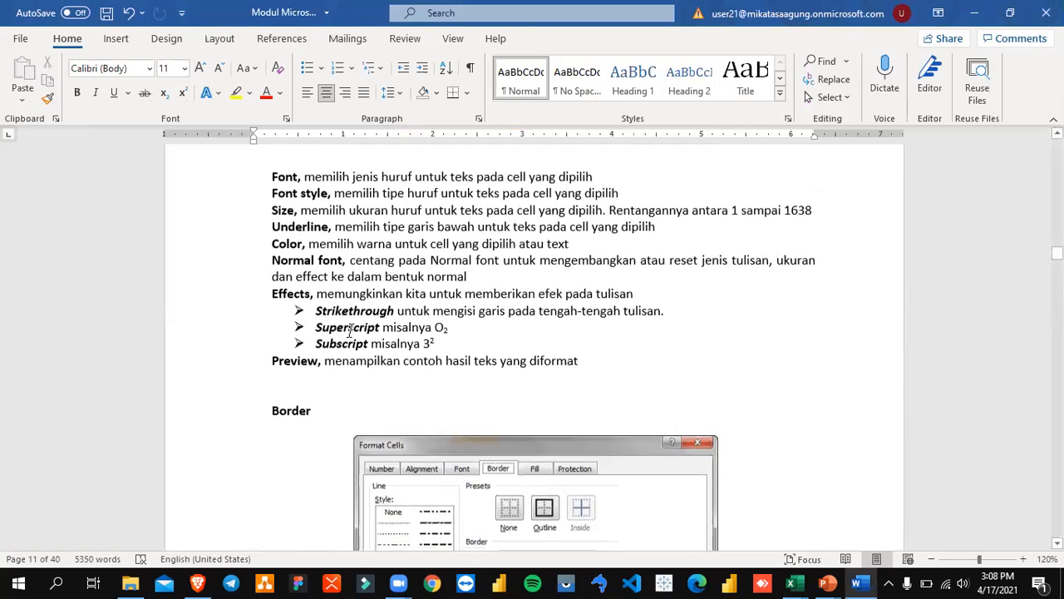
pyautogui.scroll(-5, 353, 332)
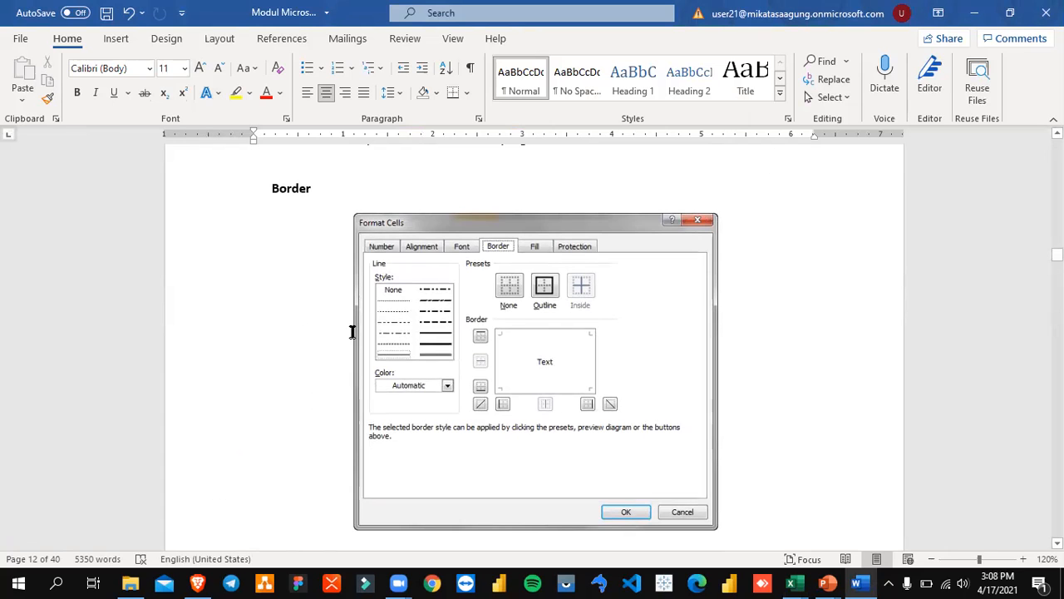
# - Switch to the Excel workbook and review the Format Cells categories for A1:A8, including Number, Alignment, Font, Border and Fill, without applying changes
pyautogui.hotkey('alt', 'Tab')
pyautogui.hotkey('ctrl', '1')
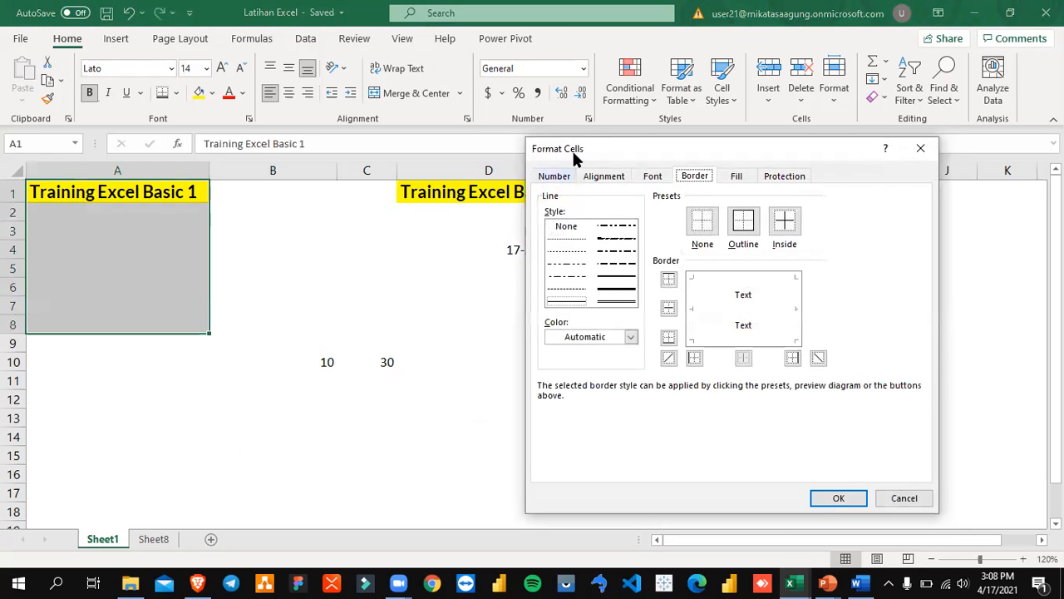
pyautogui.click(653, 178)
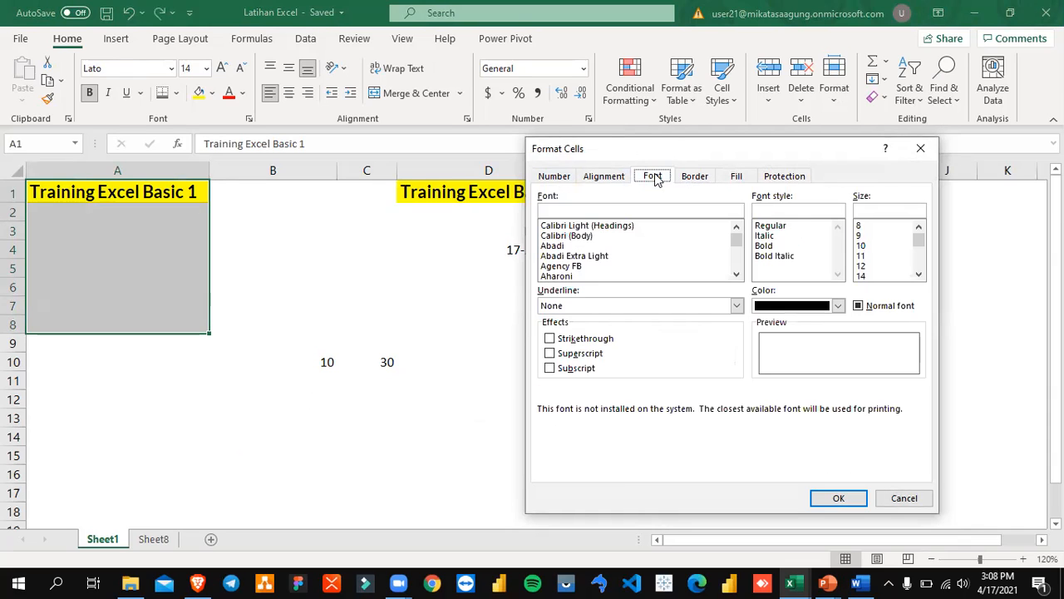
pyautogui.click(622, 176)
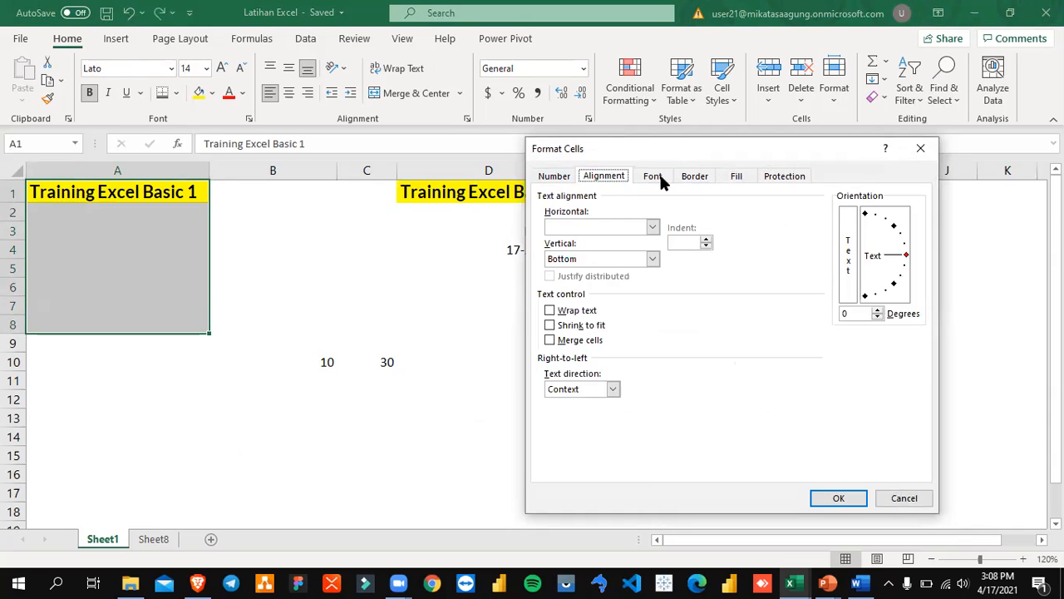
pyautogui.click(736, 178)
pyautogui.click(565, 180)
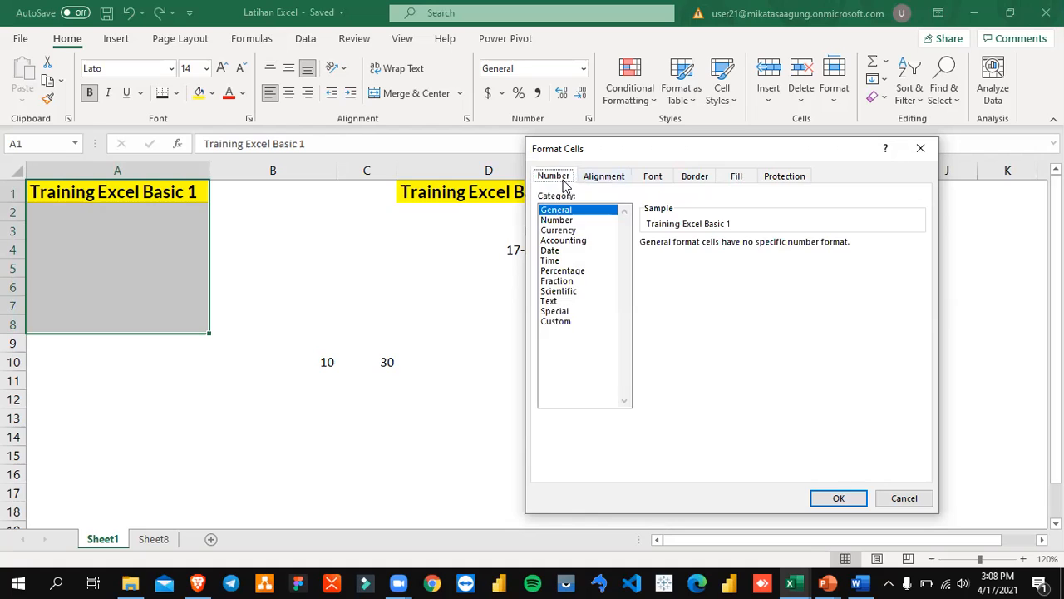
pyautogui.click(739, 177)
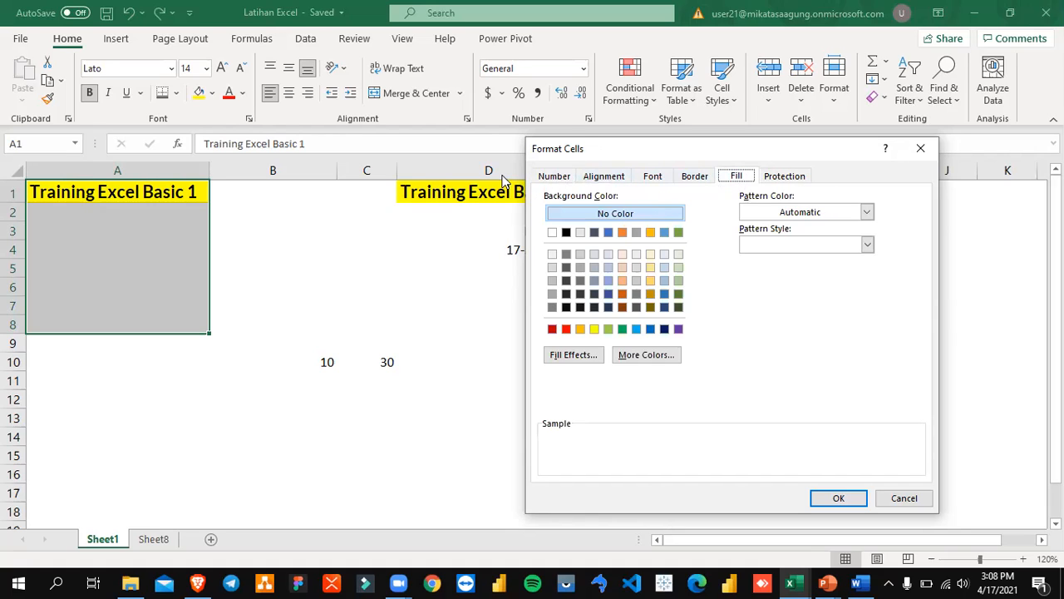
pyautogui.click(555, 181)
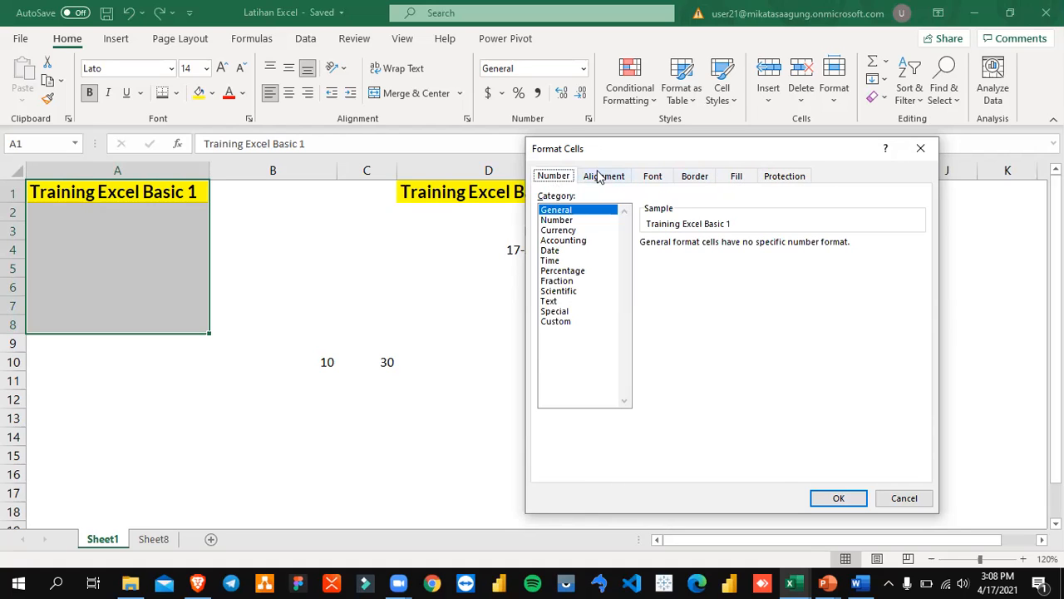
pyautogui.click(601, 177)
pyautogui.click(555, 180)
pyautogui.click(898, 500)
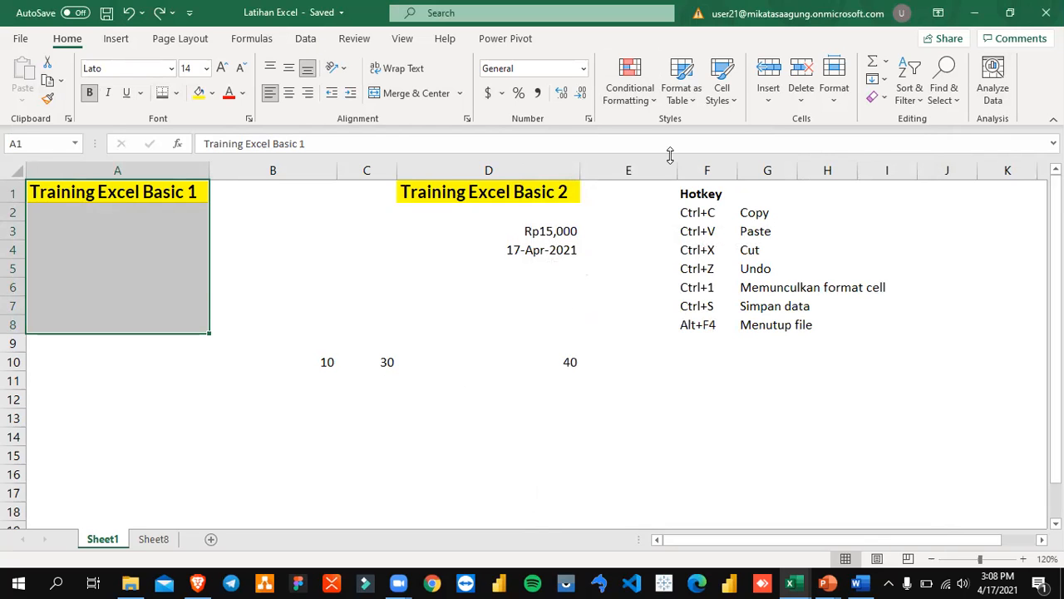
# - Switch to the Word module and look through the Border, Fill and Protection descriptions up to the start of BAB 3
pyautogui.hotkey('alt', 'Tab')
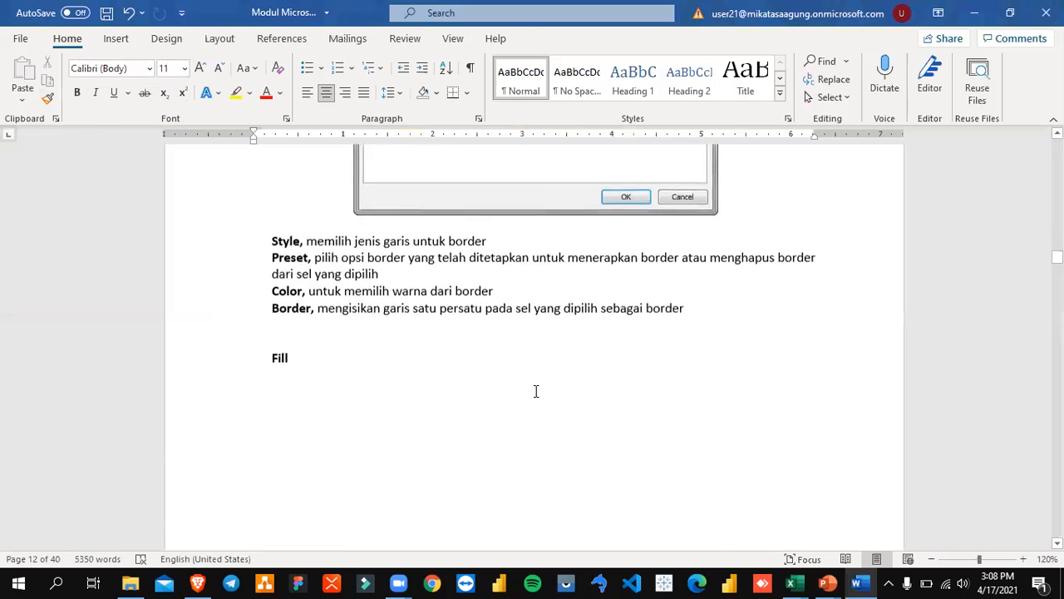
pyautogui.scroll(8, 535, 391)
pyautogui.scroll(-15, 535, 390)
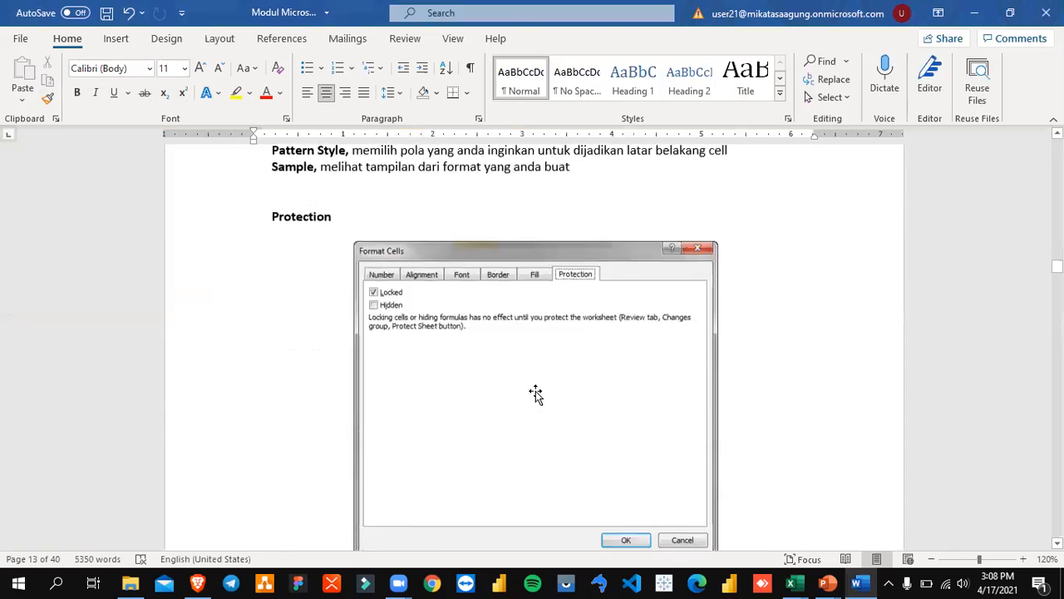
pyautogui.scroll(-5, 536, 391)
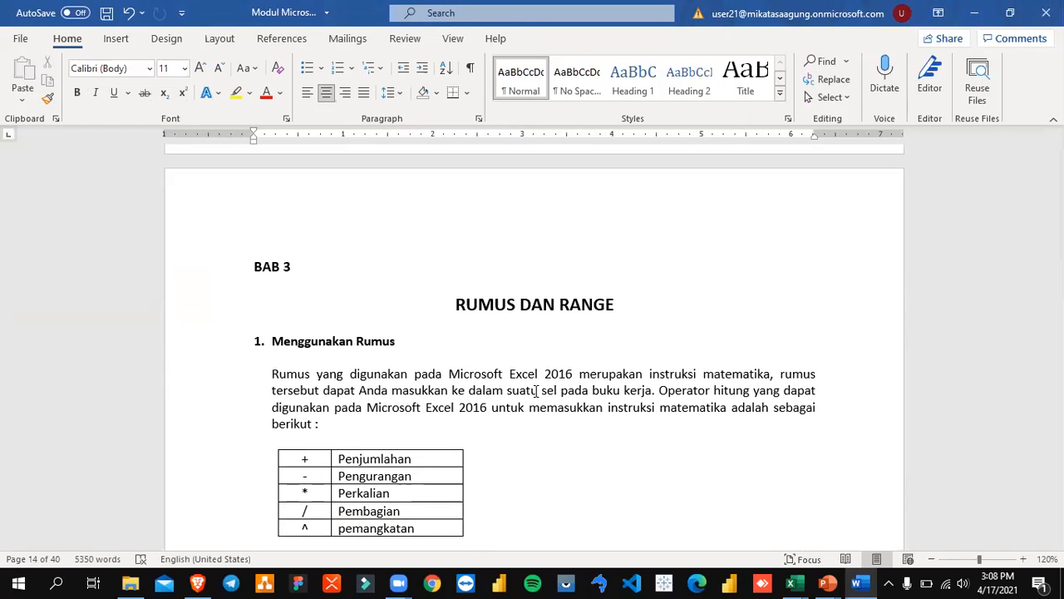
pyautogui.scroll(3, 547, 391)
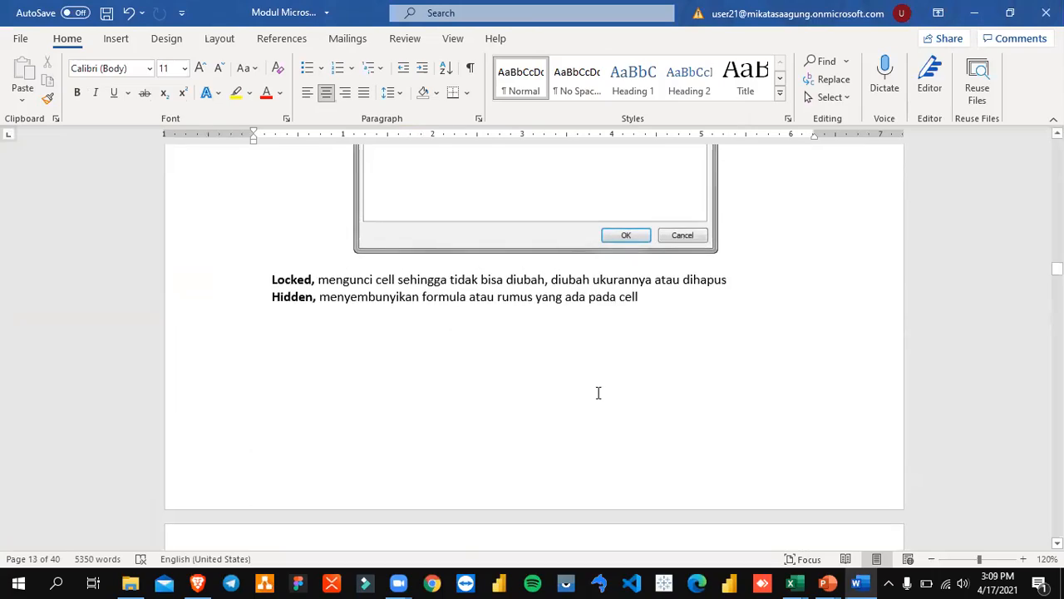
# - Skim the module ahead to the LEFT function section and return to the start of BAB 3, Rumus dan Range
pyautogui.scroll(-15, 598, 392)
pyautogui.scroll(-20, 585, 380)
pyautogui.scroll(-20, 585, 380)
pyautogui.scroll(-20, 586, 380)
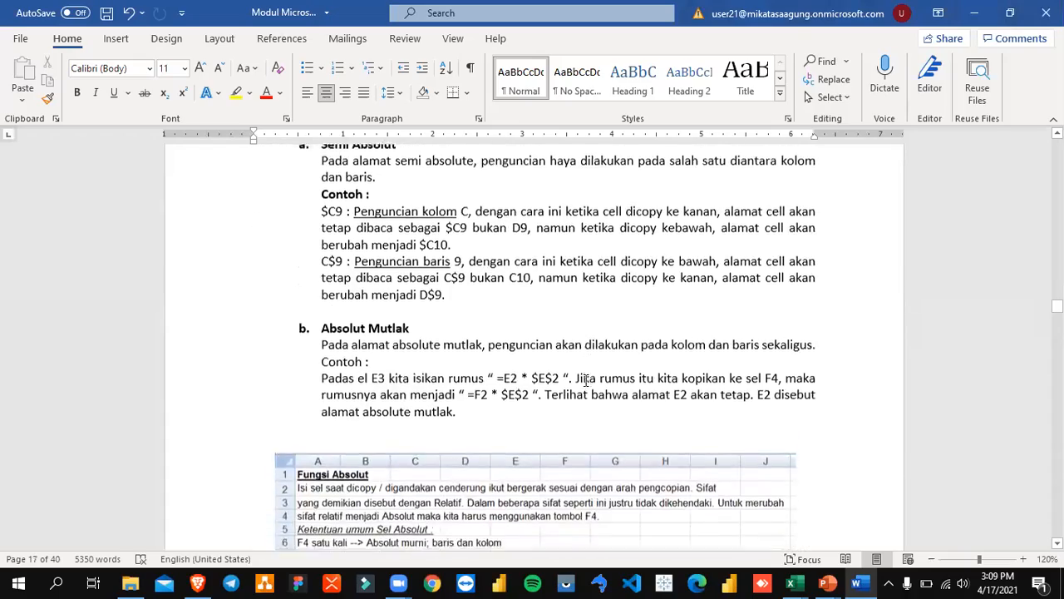
pyautogui.scroll(-20, 586, 380)
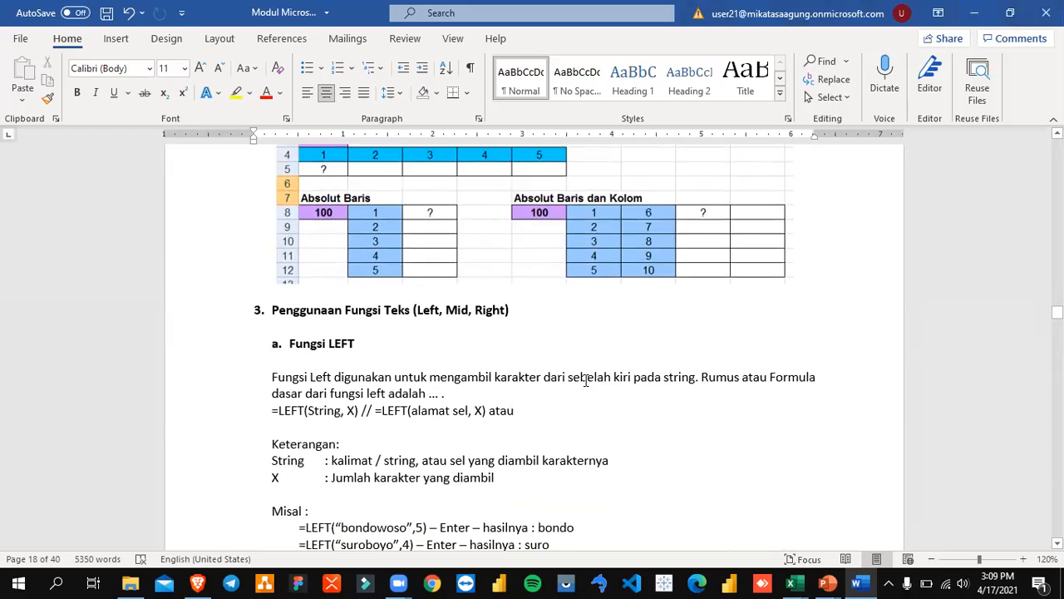
pyautogui.scroll(20, 585, 380)
pyautogui.scroll(20, 586, 380)
pyautogui.scroll(20, 585, 380)
pyautogui.scroll(-10, 585, 382)
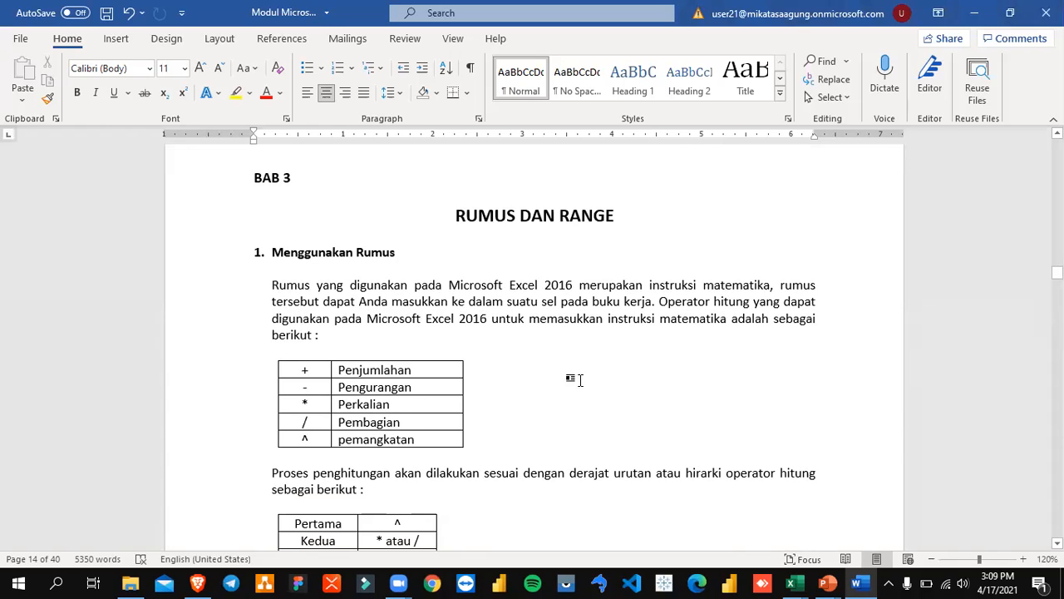
pyautogui.scroll(5, 579, 380)
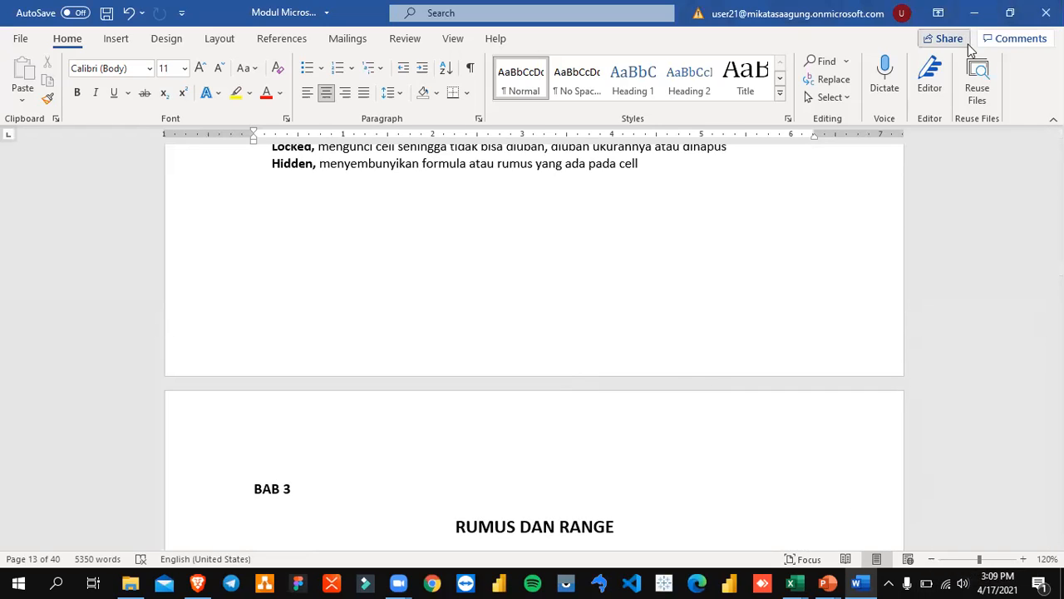
pyautogui.scroll(-3, 673, 289)
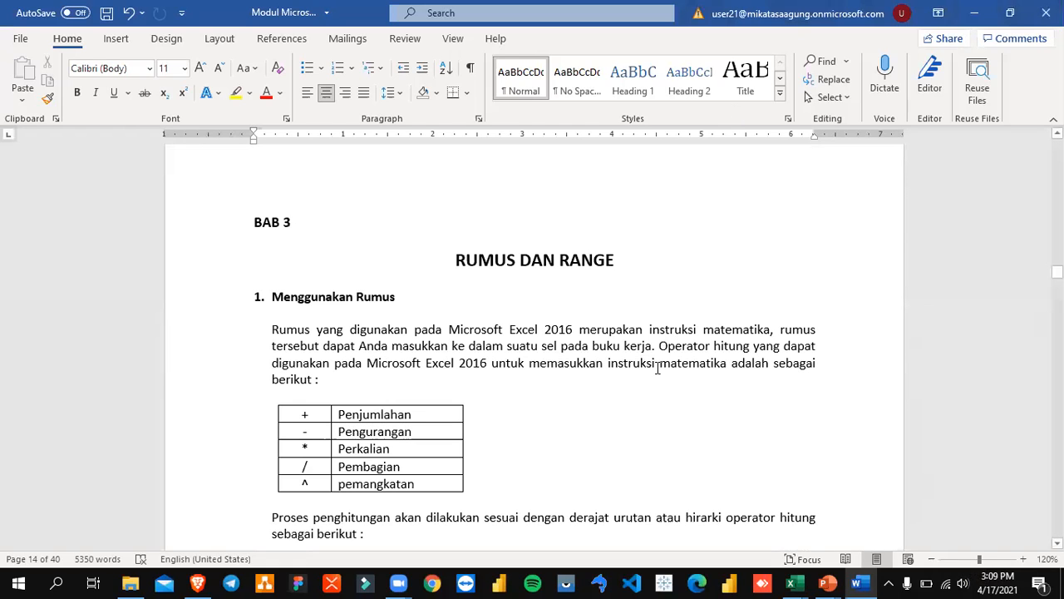
# - Read the arithmetic operator table, the operator order and the explanation under "Apa itu formula?"
pyautogui.scroll(-1, 653, 384)
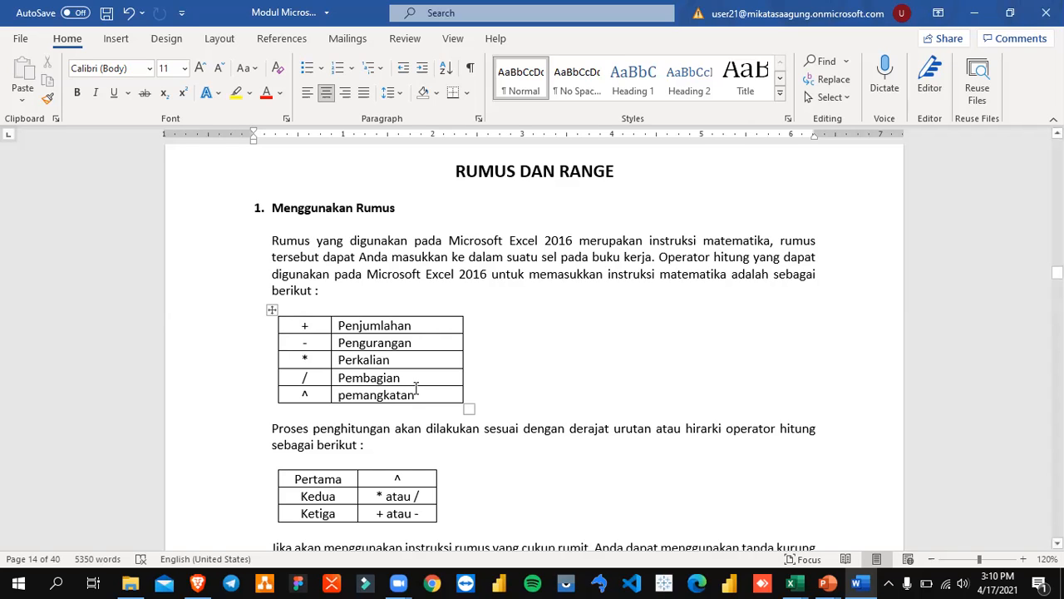
pyautogui.scroll(-2, 414, 389)
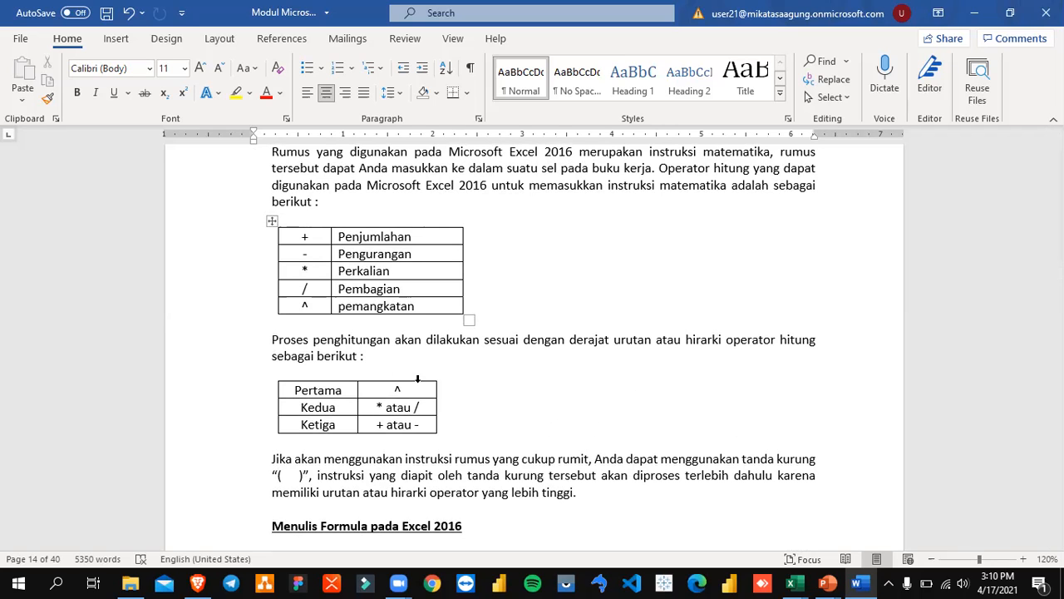
pyautogui.scroll(-4, 417, 379)
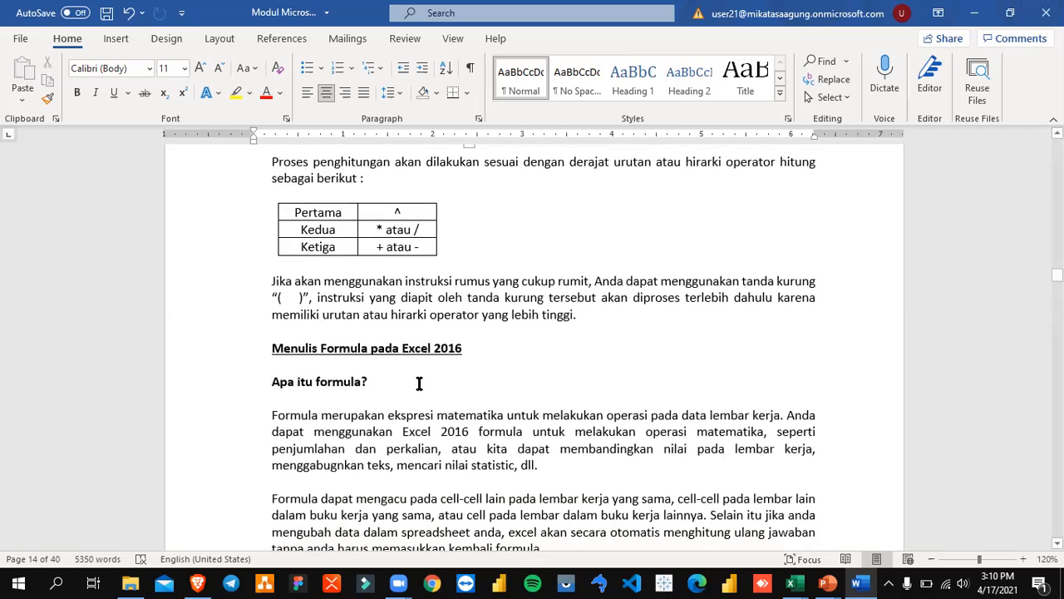
pyautogui.scroll(-3, 419, 383)
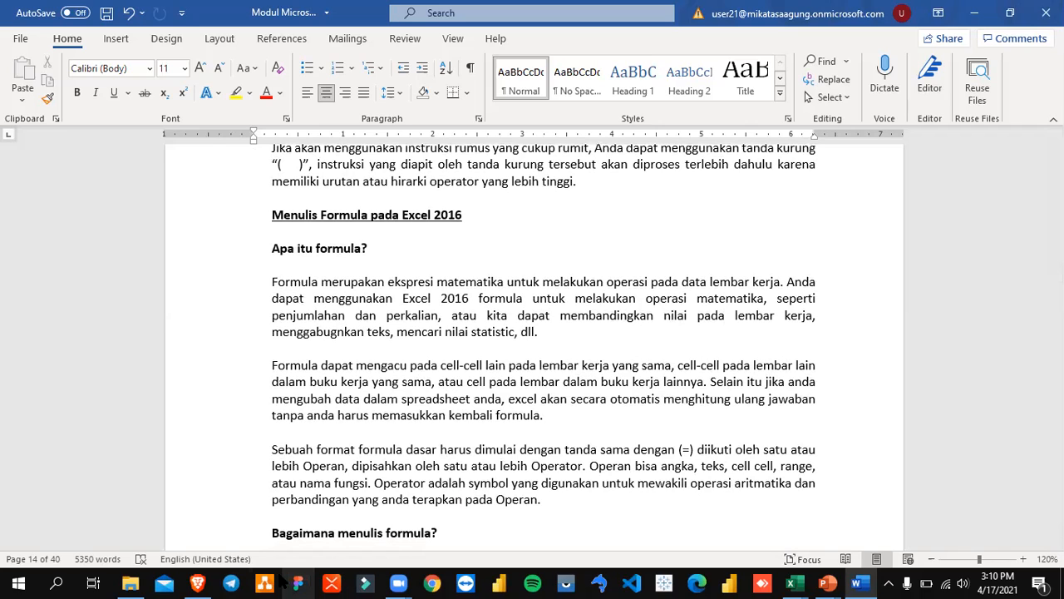
# - Switch to the Excel workbook, inspect the formula in D10, and expand and collapse the formula bar twice
pyautogui.hotkey('alt', 'Tab')
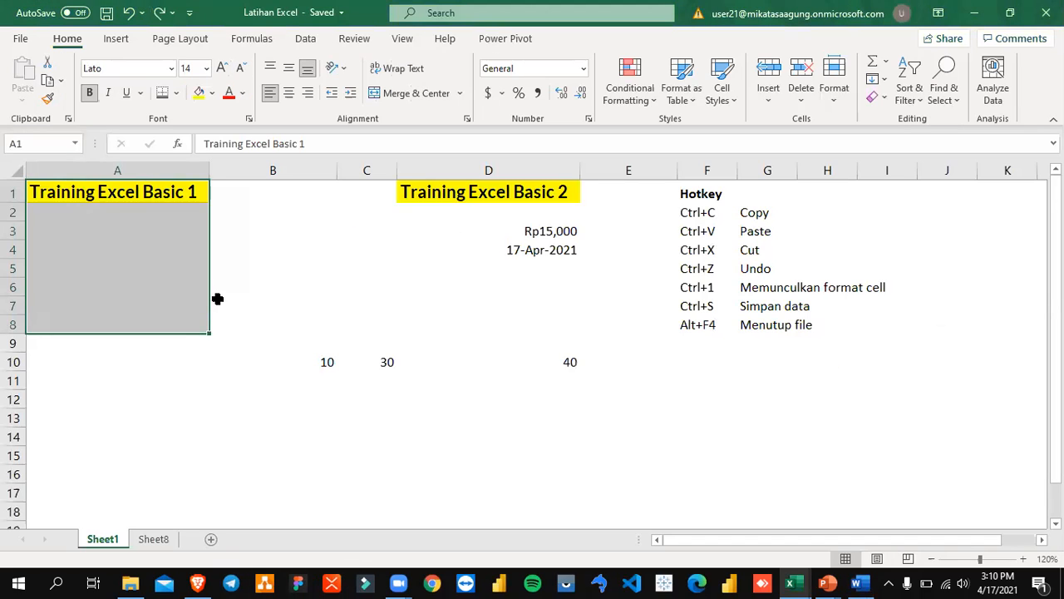
pyautogui.click(218, 301)
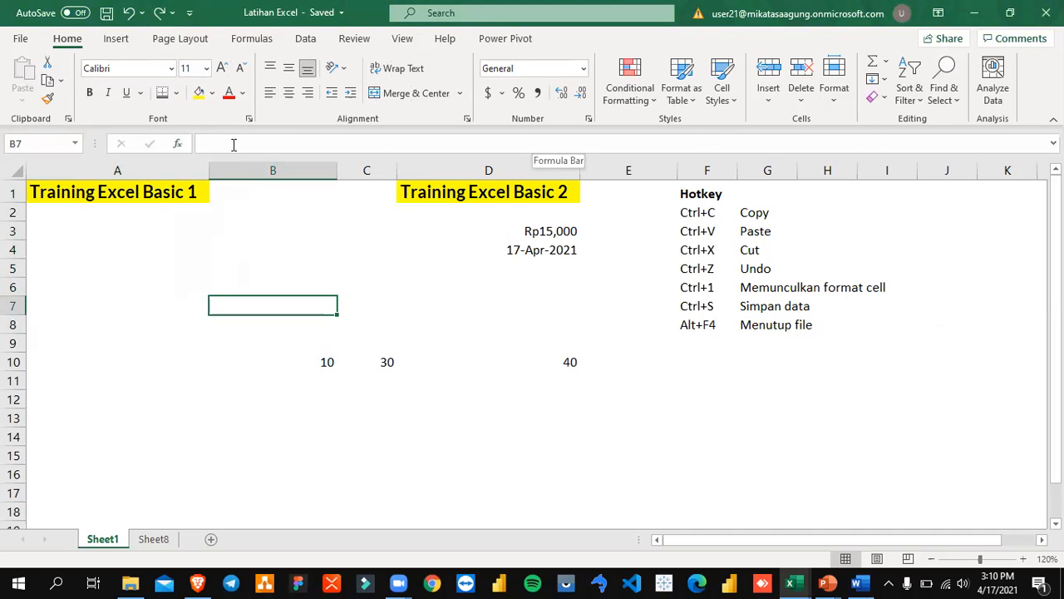
pyautogui.click(570, 362)
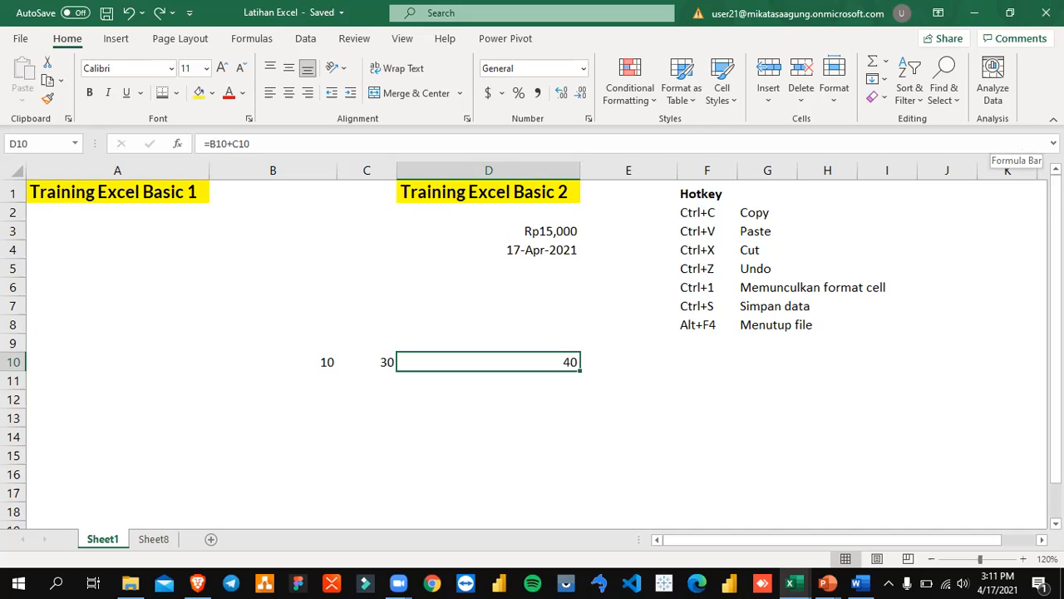
pyautogui.hotkey('ctrl', 'shift', 'u')
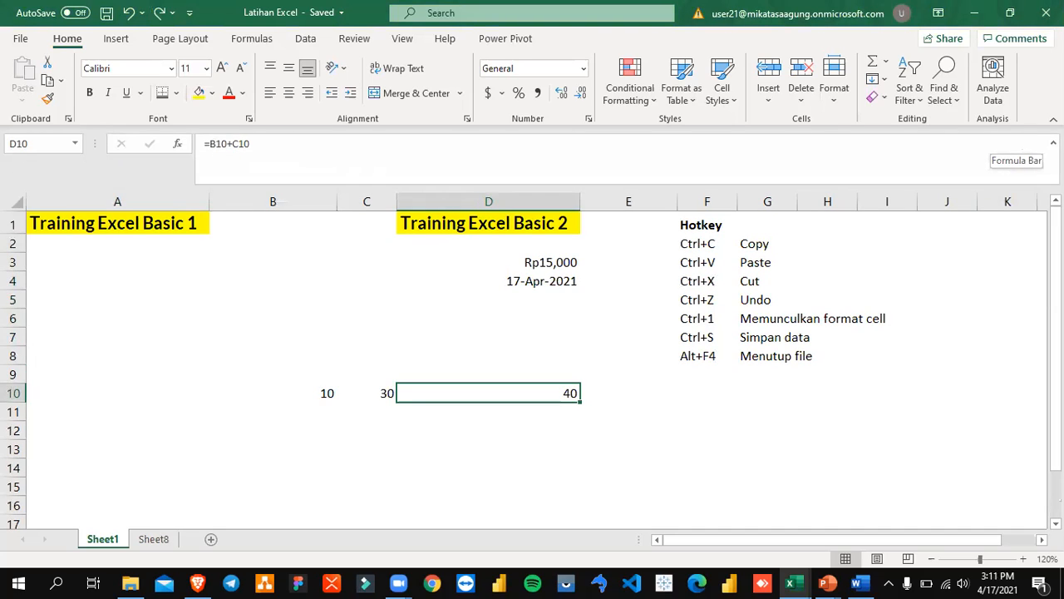
pyautogui.hotkey('ctrl', 'shift', 'u')
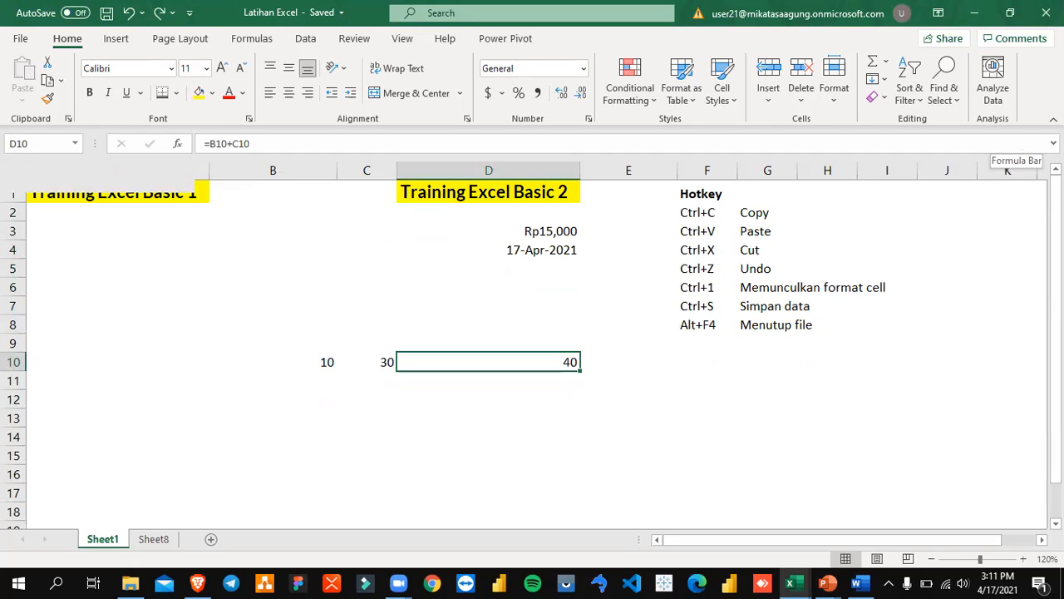
pyautogui.hotkey('ctrl', 'shift', 'u')
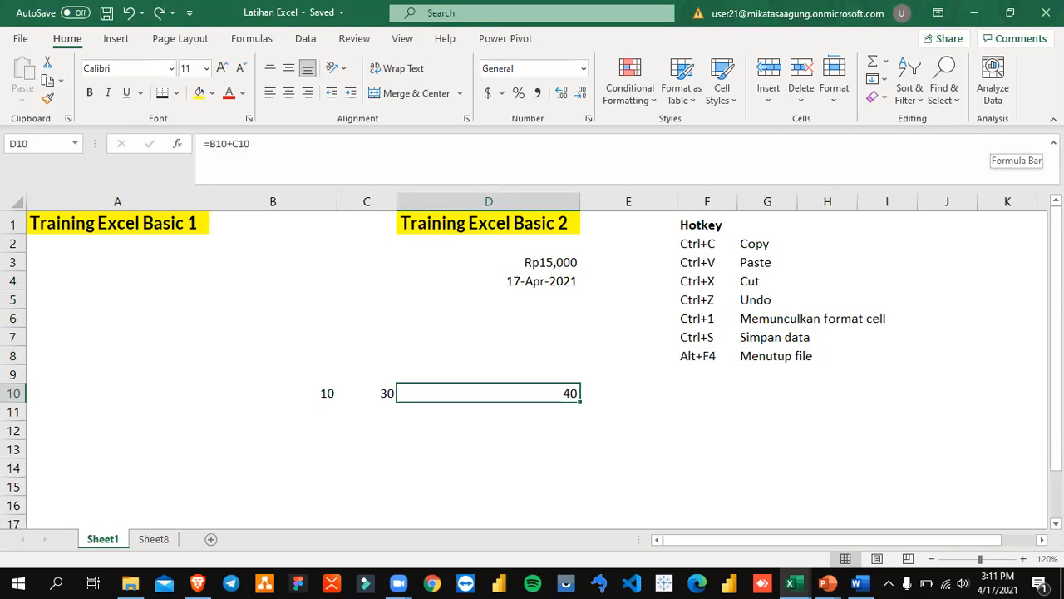
pyautogui.hotkey('ctrl', 'shift', 'u')
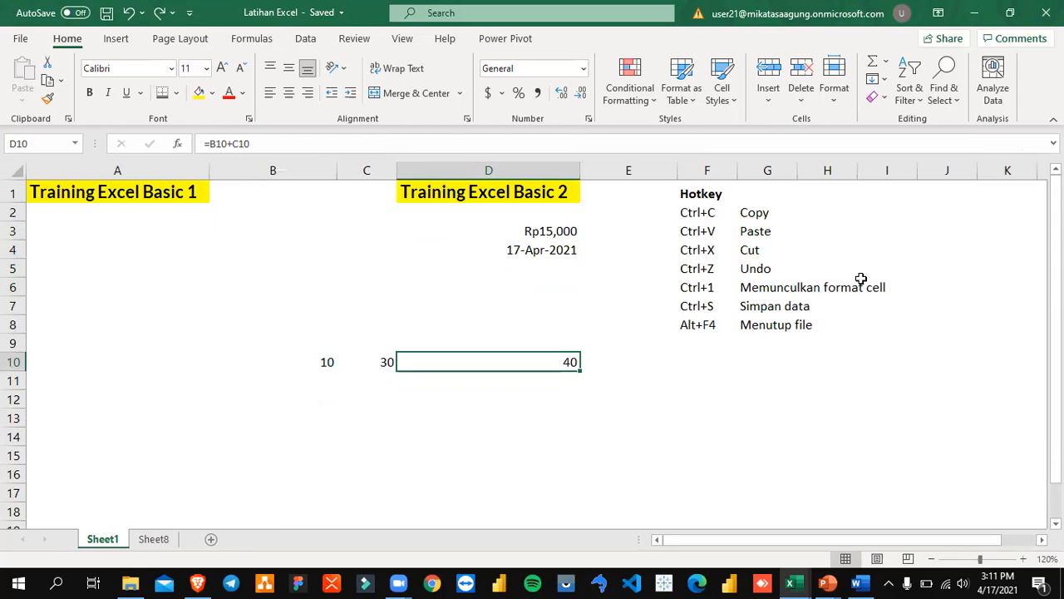
# - Switch to the Word module and read the "Bagaimana menulis formula?" section through the table of formula error messages
pyautogui.click(860, 583)
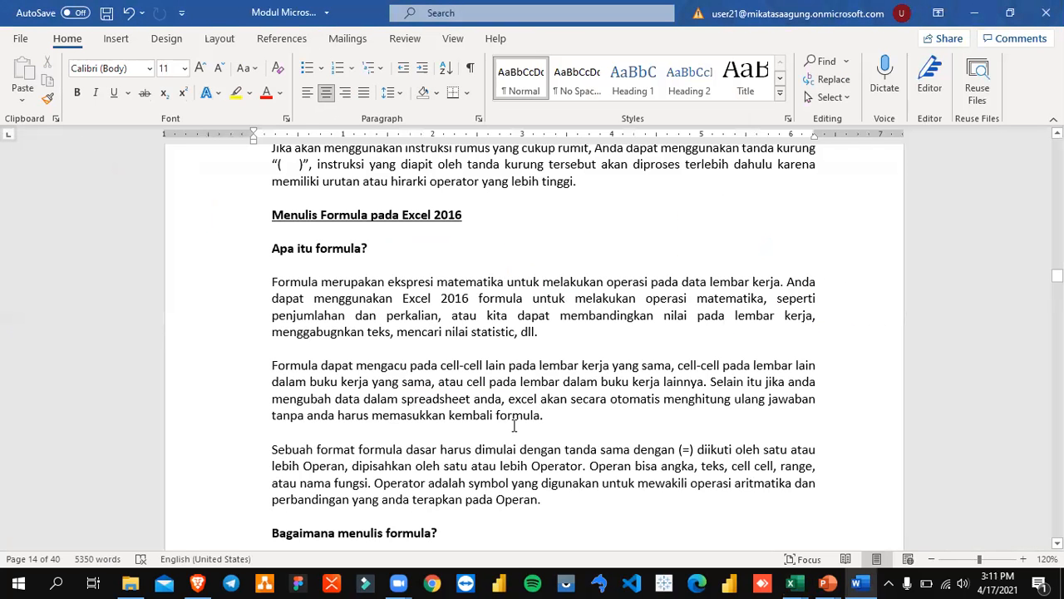
pyautogui.scroll(-5, 514, 426)
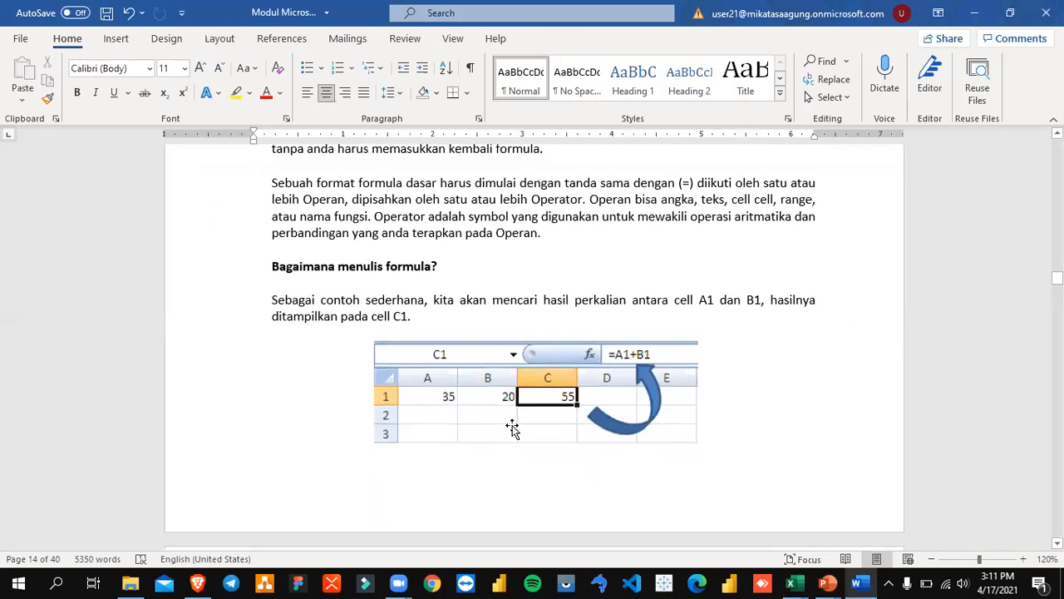
pyautogui.scroll(-5, 513, 427)
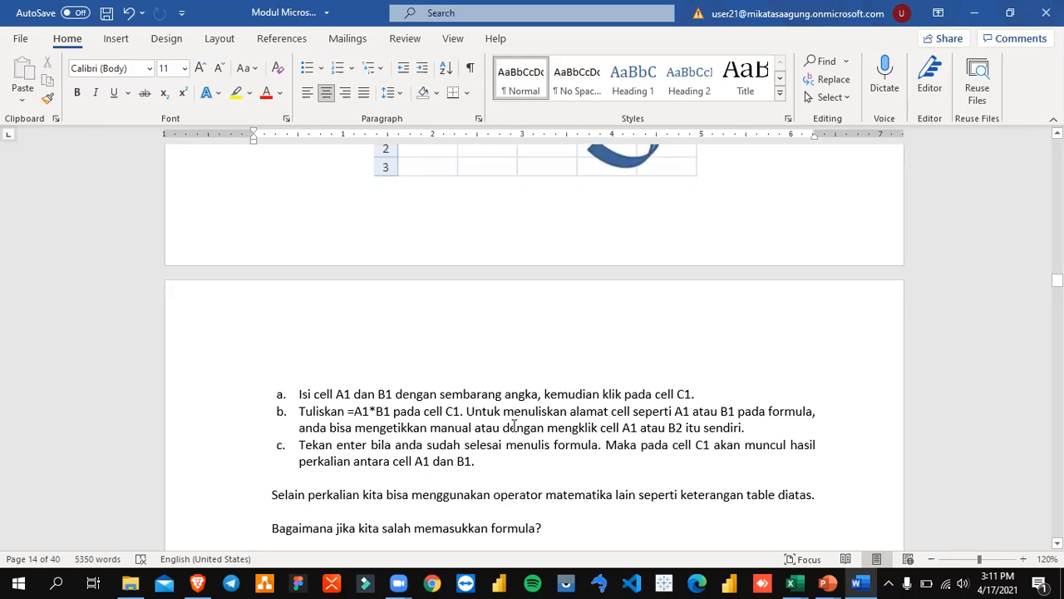
pyautogui.scroll(-3, 514, 426)
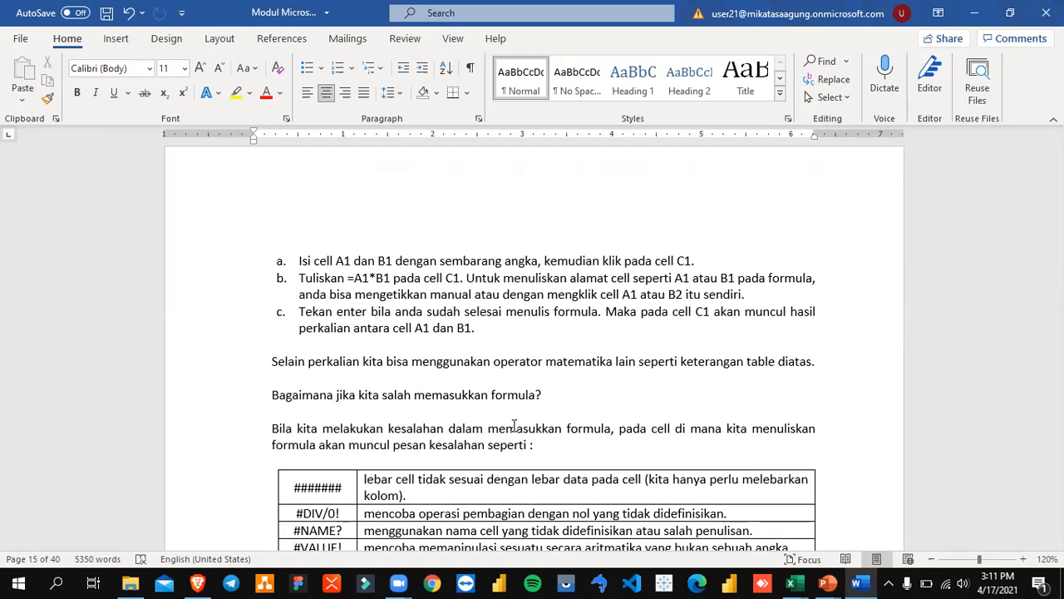
pyautogui.scroll(-3, 612, 473)
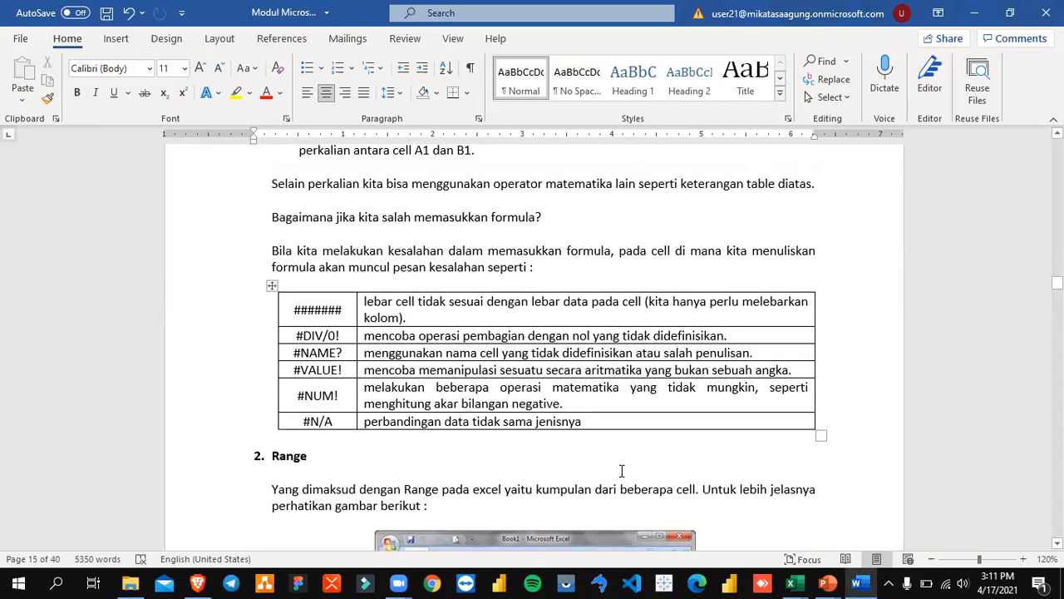
# - Look back over the module's earlier pages and return to the formula error message table on page 15
pyautogui.scroll(10, 439, 379)
pyautogui.scroll(-15, 499, 391)
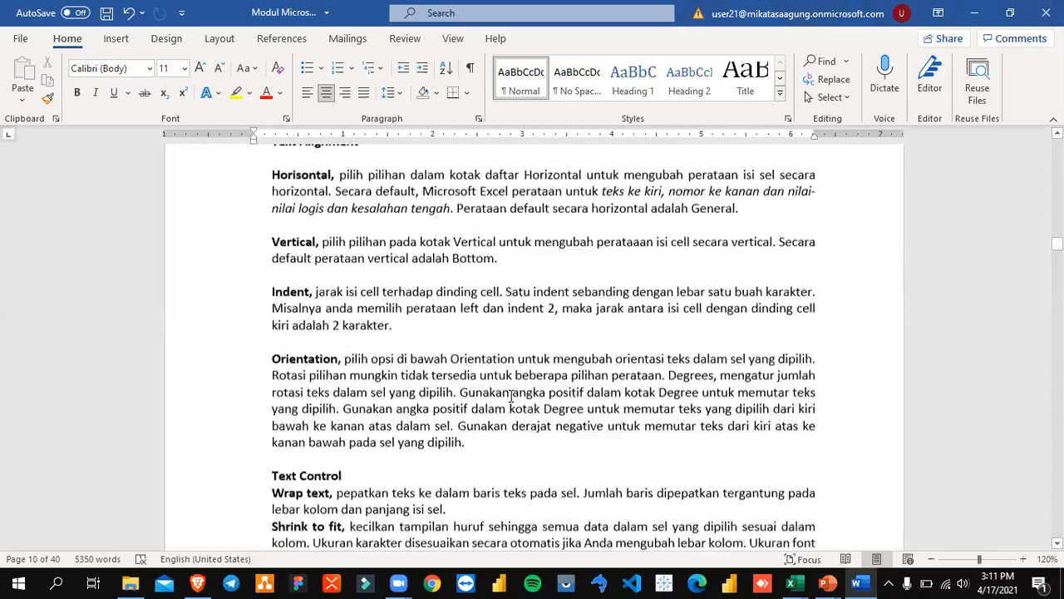
pyautogui.scroll(-20, 511, 400)
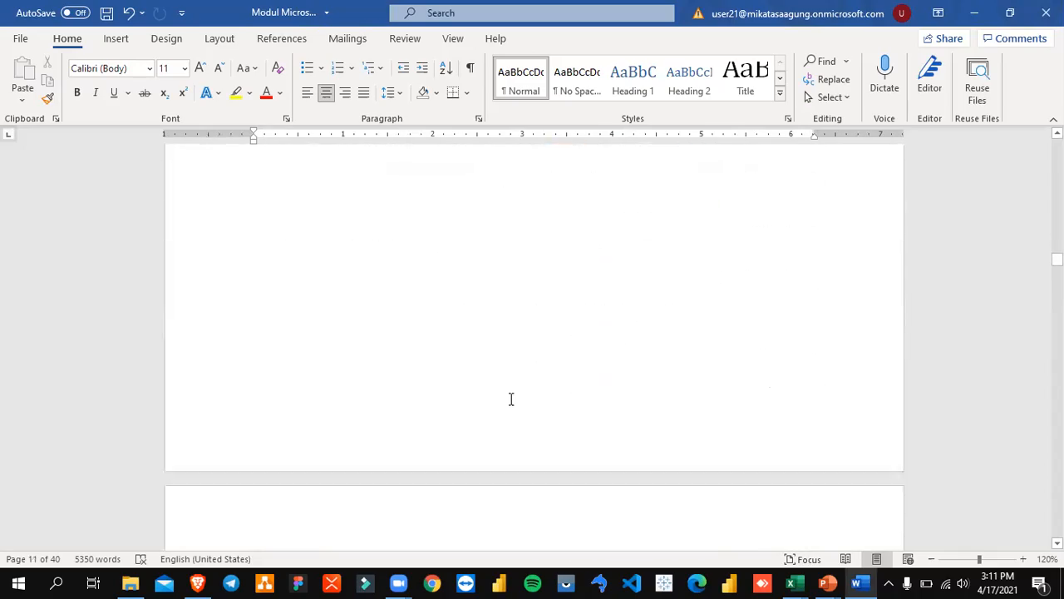
pyautogui.scroll(-20, 512, 402)
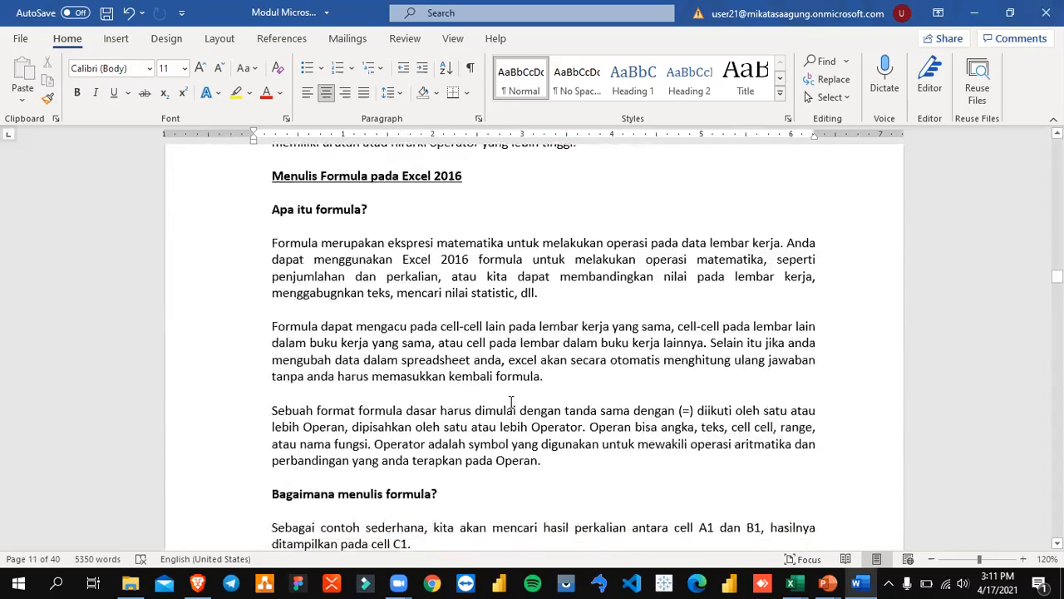
pyautogui.scroll(4, 509, 405)
pyautogui.click(509, 315)
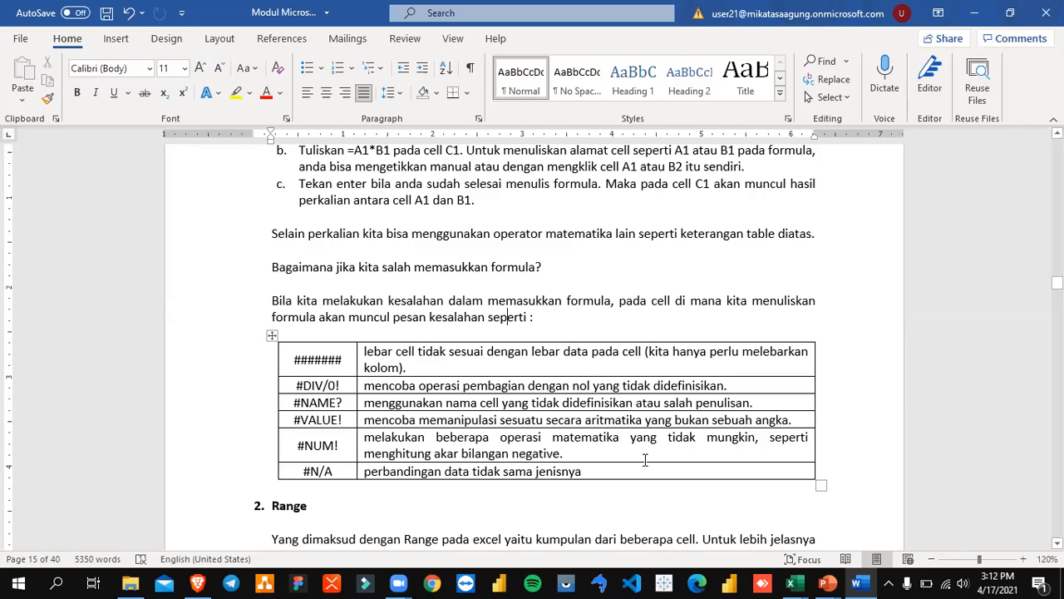
# - On Sheet8 of the Excel workbook, narrow column B and AutoFit it to its contents, ending back in the Word module
pyautogui.hotkey('alt', 'Tab')
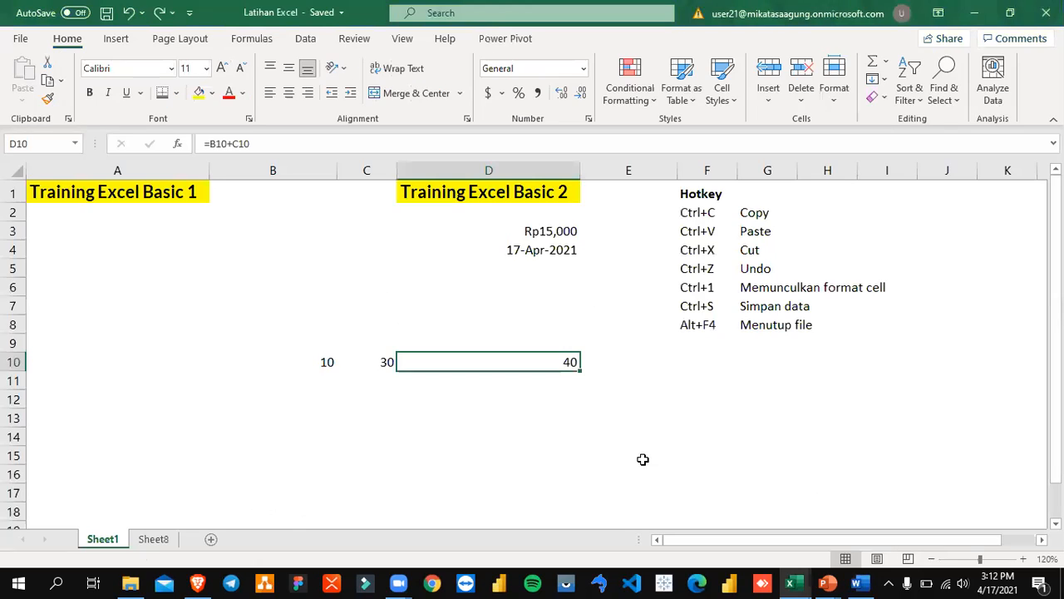
pyautogui.click(139, 542)
pyautogui.click(238, 200)
pyautogui.moveTo(265, 168); pyautogui.dragTo(178, 171)
pyautogui.click(167, 179)
pyautogui.click(166, 238)
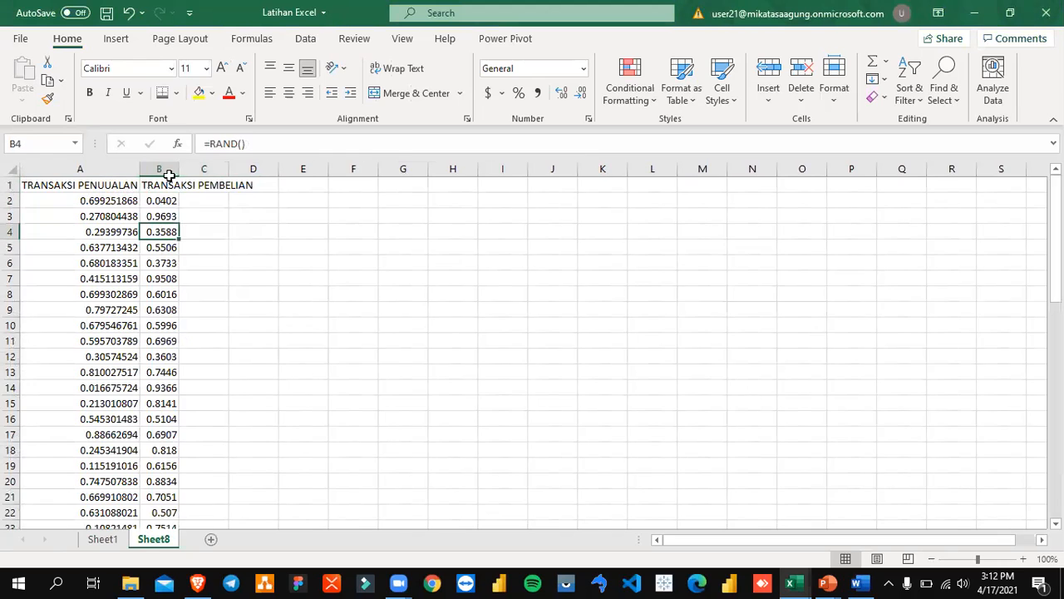
pyautogui.doubleClick(179, 169)
pyautogui.hotkey('alt', 'Tab')
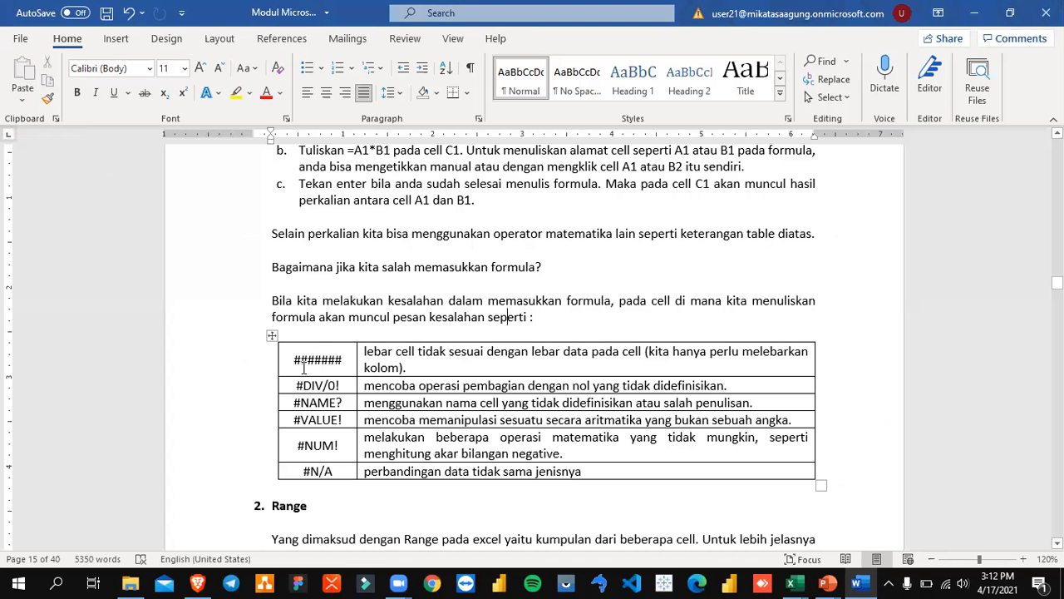
# - Review the ####### error entry in the Word module and the column options for column B in the Excel workbook
pyautogui.moveTo(294, 360); pyautogui.dragTo(344, 359)
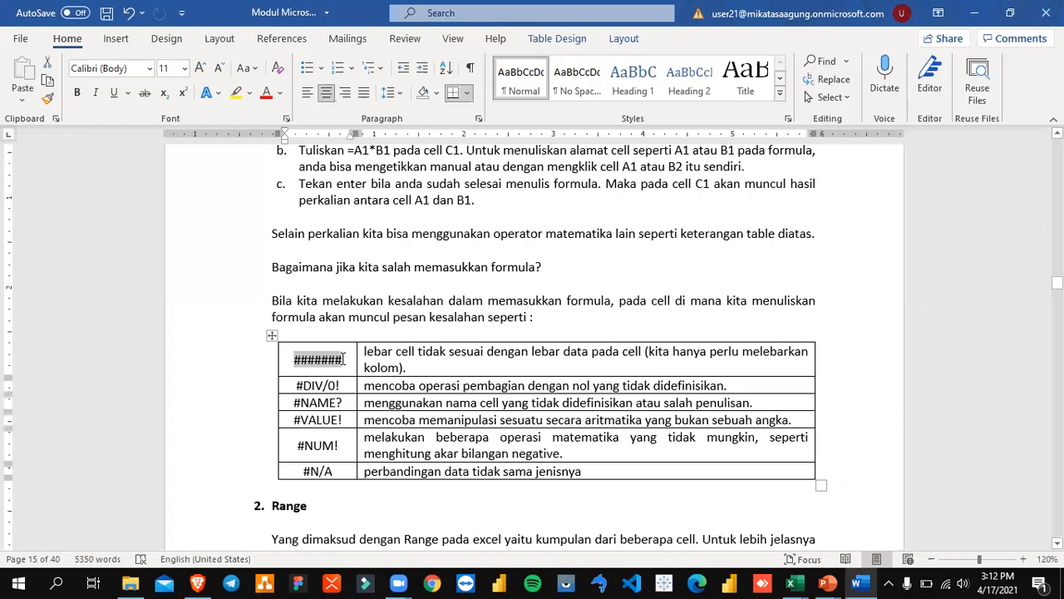
pyautogui.hotkey('alt', 'Tab')
pyautogui.click(209, 164)
pyautogui.rightClick(210, 170)
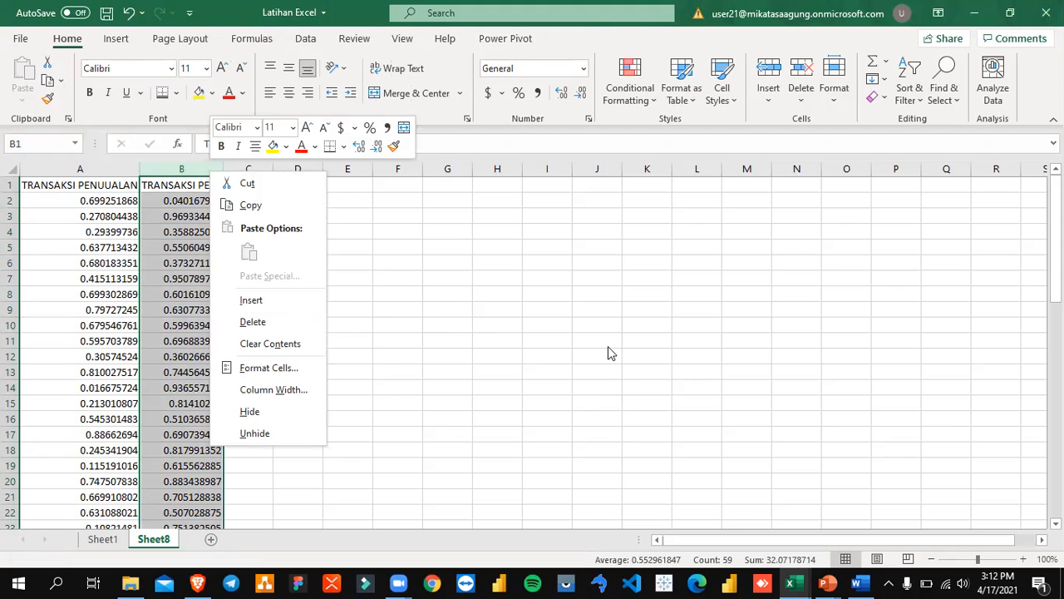
pyautogui.press('Escape')
pyautogui.hotkey('alt', 'Tab')
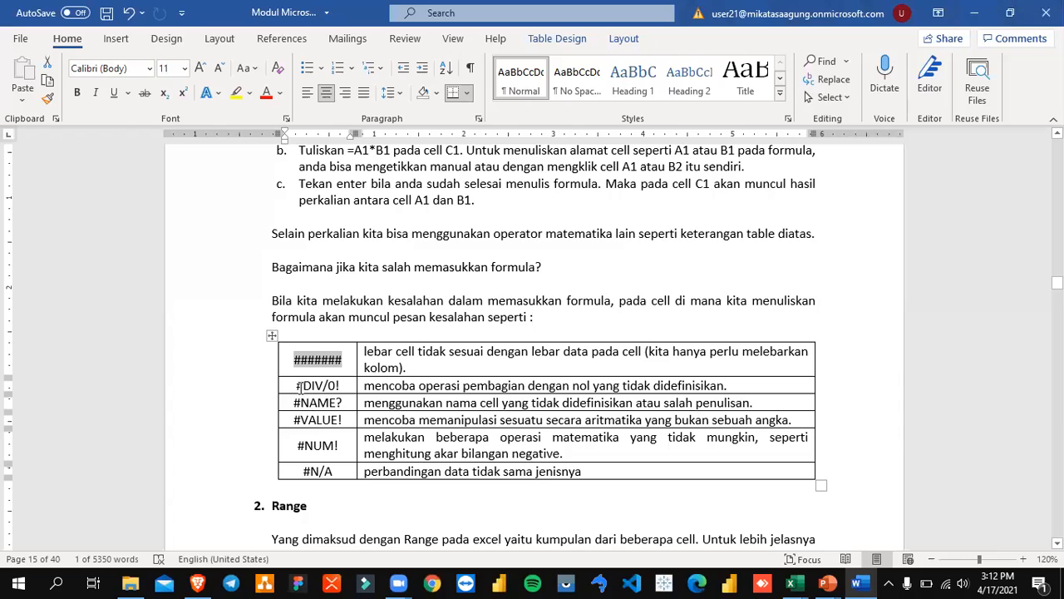
# - Switch from the #DIV/0! entry in Word to Excel, try =0/0 in cell D2 of Sheet8, and clear the cell
pyautogui.moveTo(298, 385); pyautogui.dragTo(353, 384)
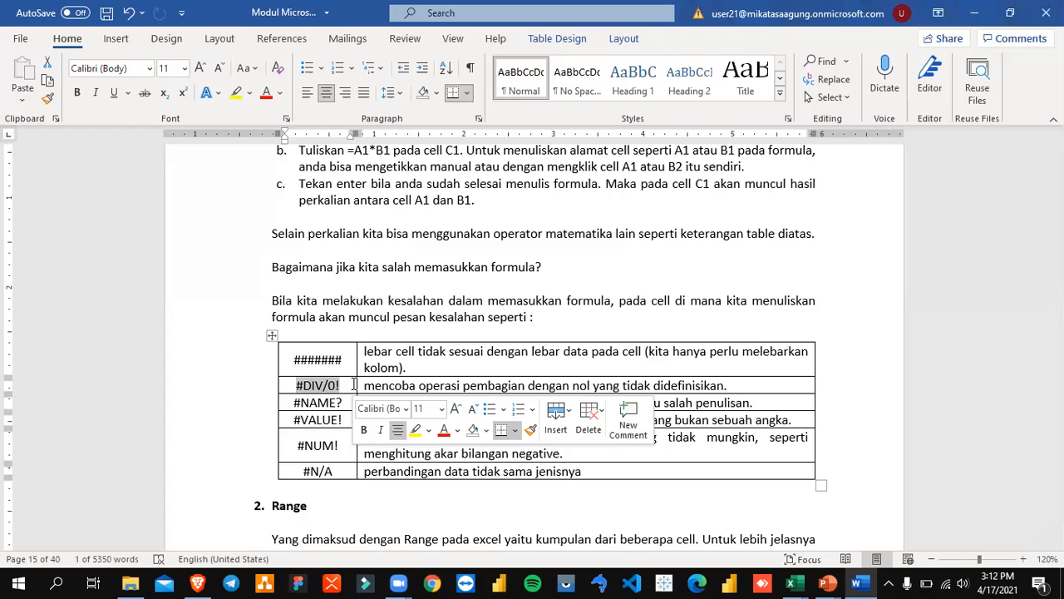
pyautogui.hotkey('alt', 'Tab')
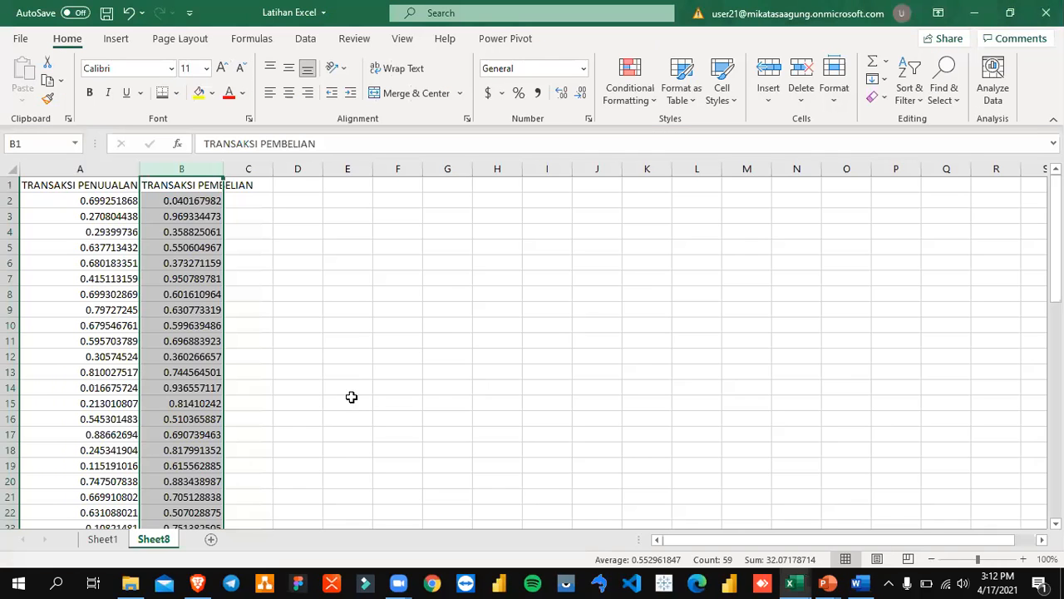
pyautogui.click(297, 278)
pyautogui.click(301, 202)
pyautogui.write('=6/0')
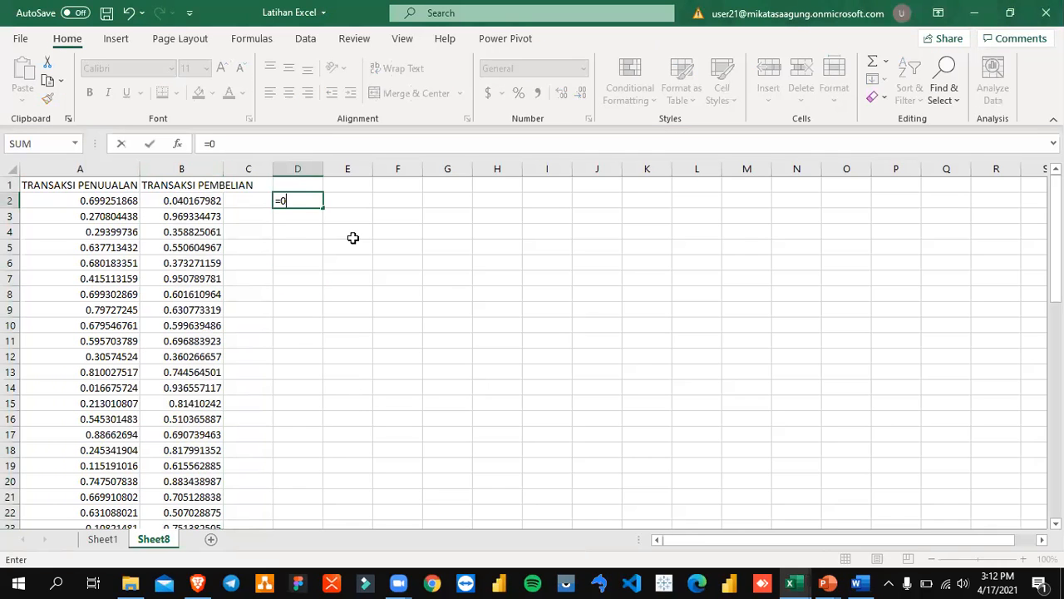
pyautogui.press('Return')
pyautogui.press('Up')
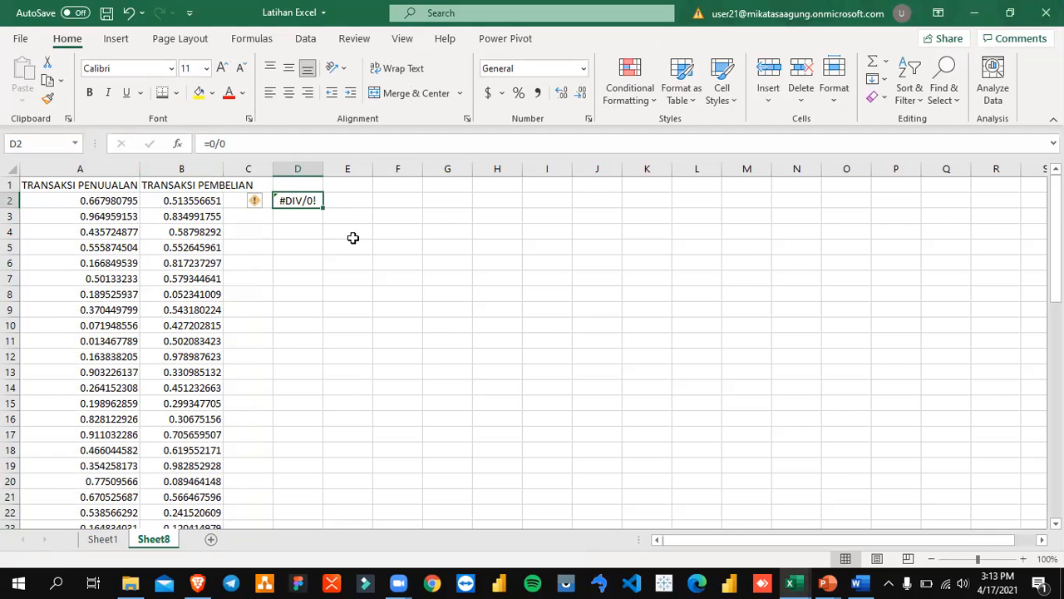
pyautogui.press('Delete')
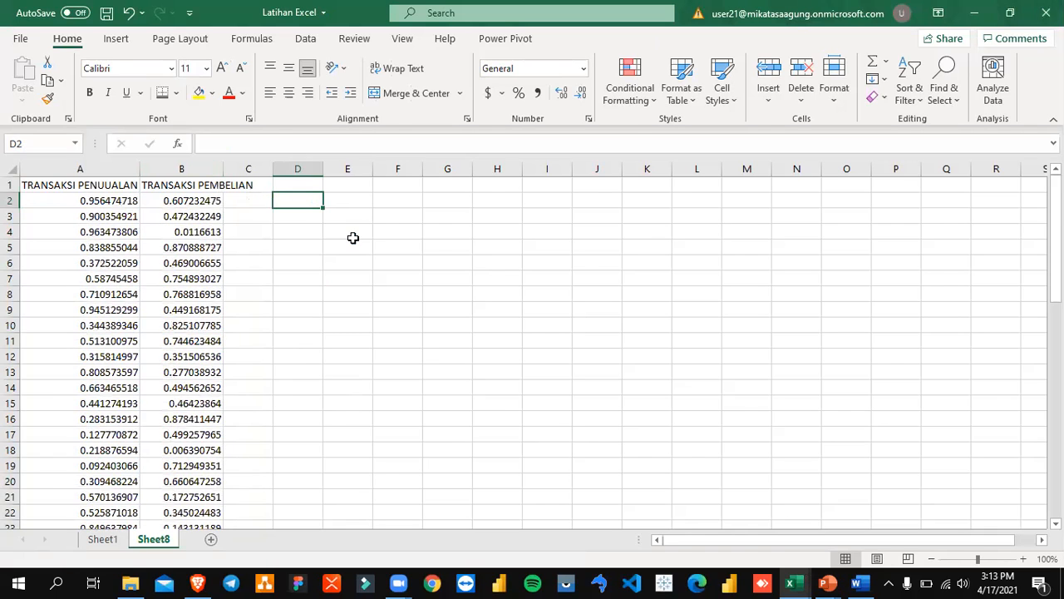
# - Enter the date 17/4/2021 in cell D13 of Sheet1
pyautogui.hotkey('alt', 'Tab')
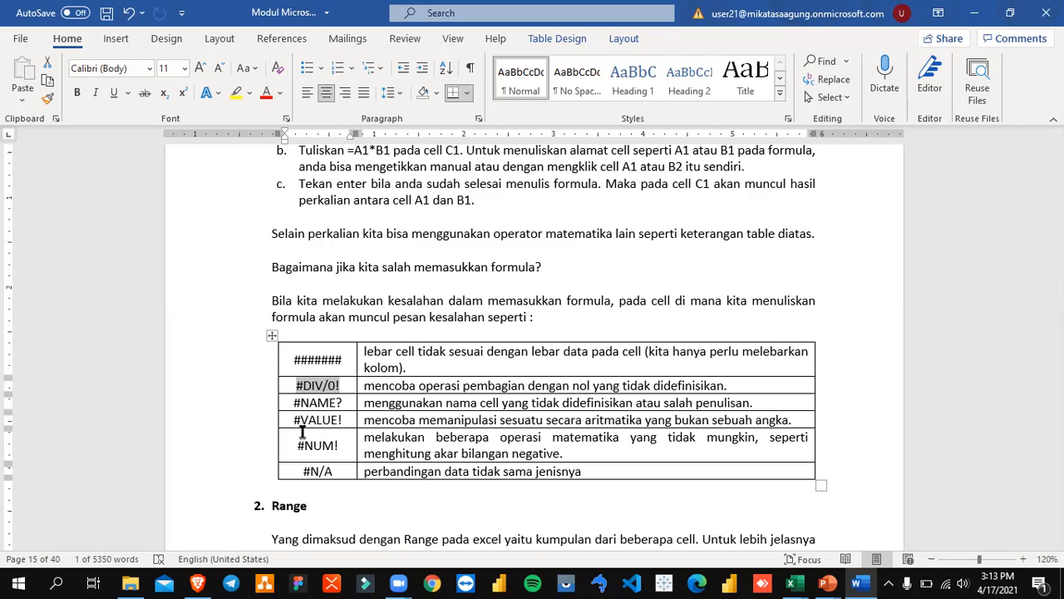
pyautogui.hotkey('alt', 'Tab')
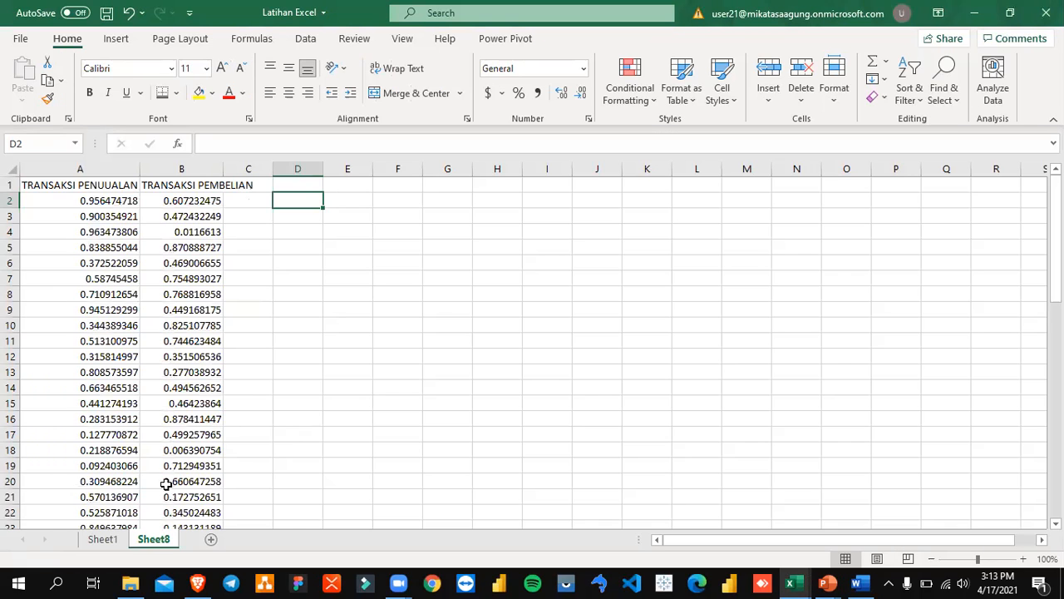
pyautogui.click(109, 540)
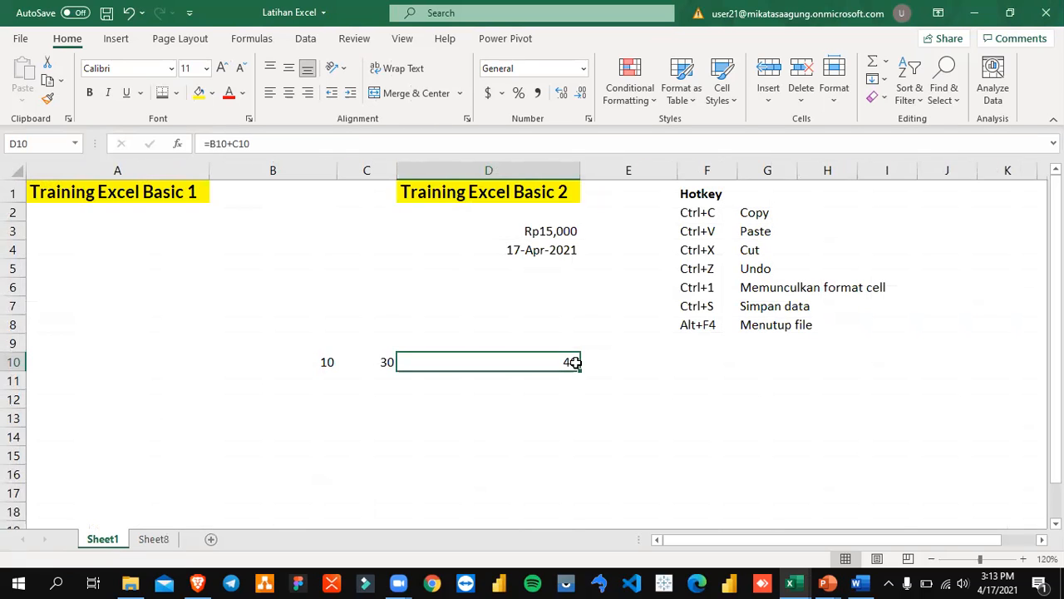
pyautogui.click(539, 412)
pyautogui.write('17')
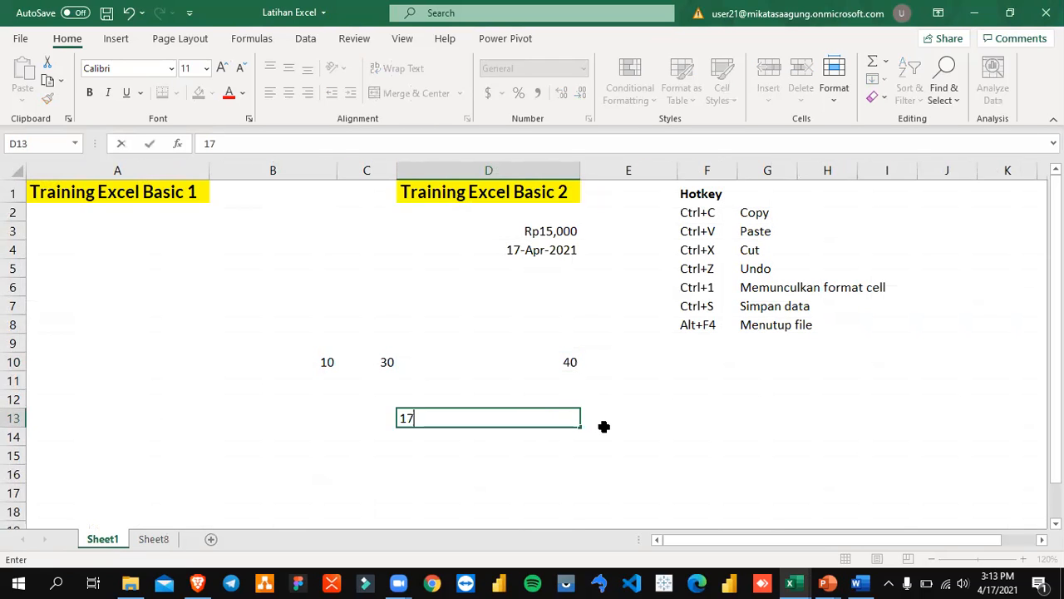
pyautogui.write('/4/2021')
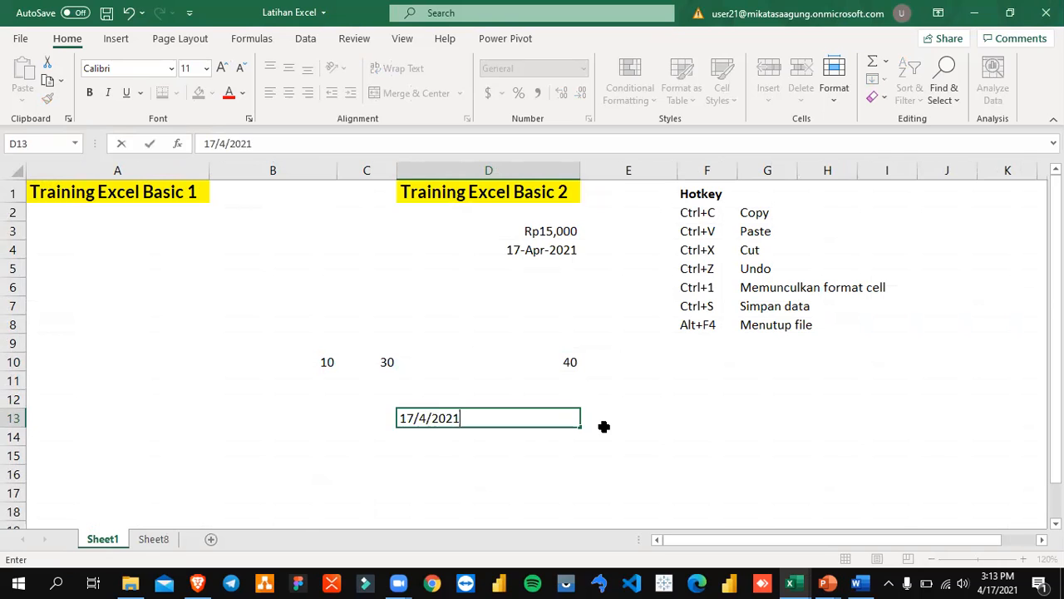
pyautogui.press('Return')
# - Enter the formula =DATEVALUE(D13) in cell E13 to convert the date text
pyautogui.click(604, 427)
pyautogui.write('=date')
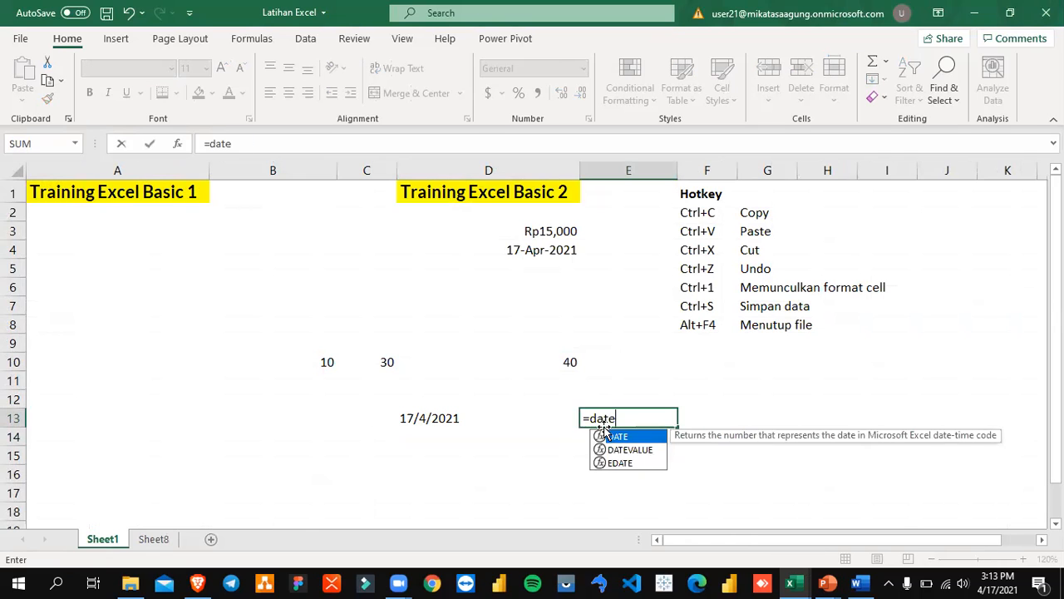
pyautogui.press('Down')
pyautogui.press('Tab')
pyautogui.press('Left')
pyautogui.press('Return')
pyautogui.click(606, 429)
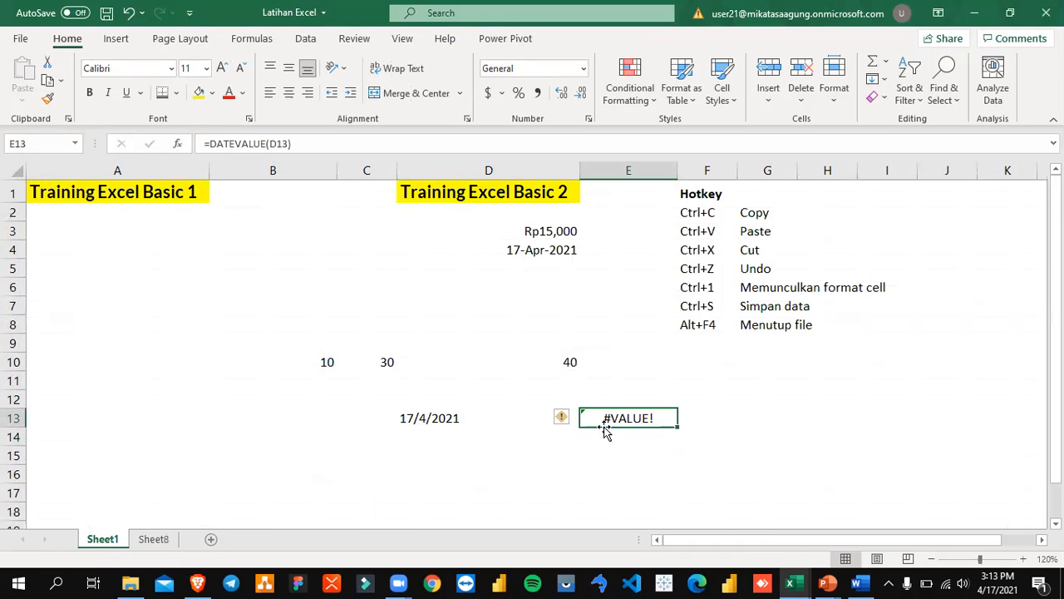
# - Compare the formula with the error table in Word, and clear the example in cells D13:E13 in Excel
pyautogui.hotkey('alt', 'Tab')
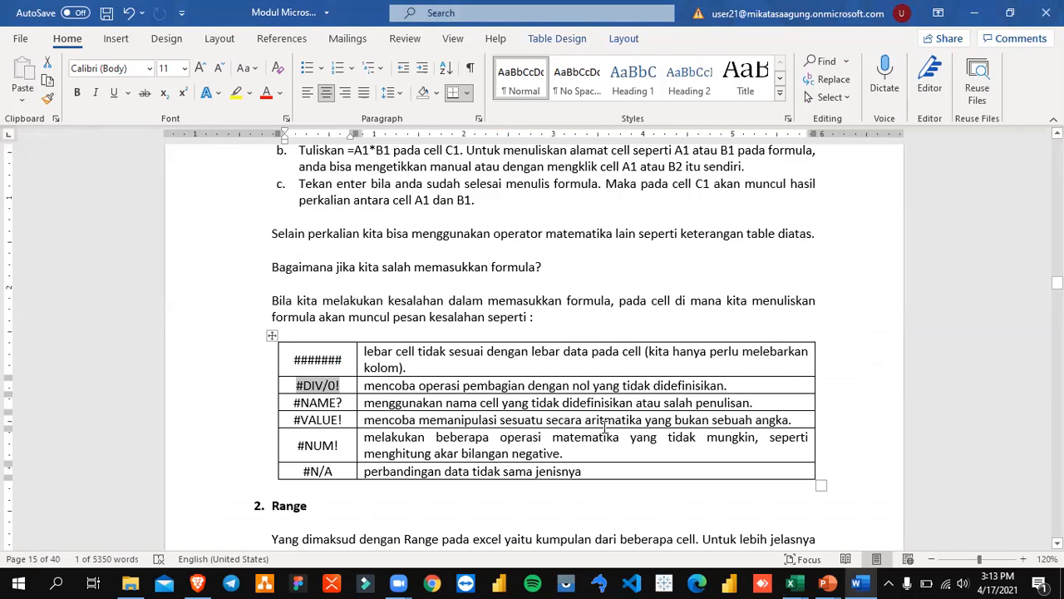
pyautogui.hotkey('alt', 'Tab')
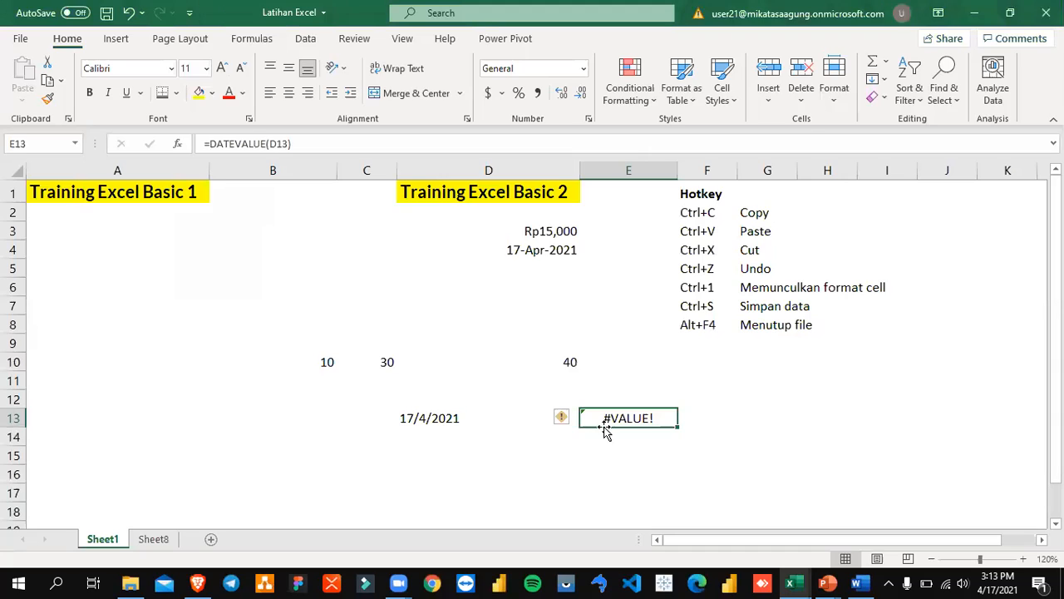
pyautogui.press('Left')
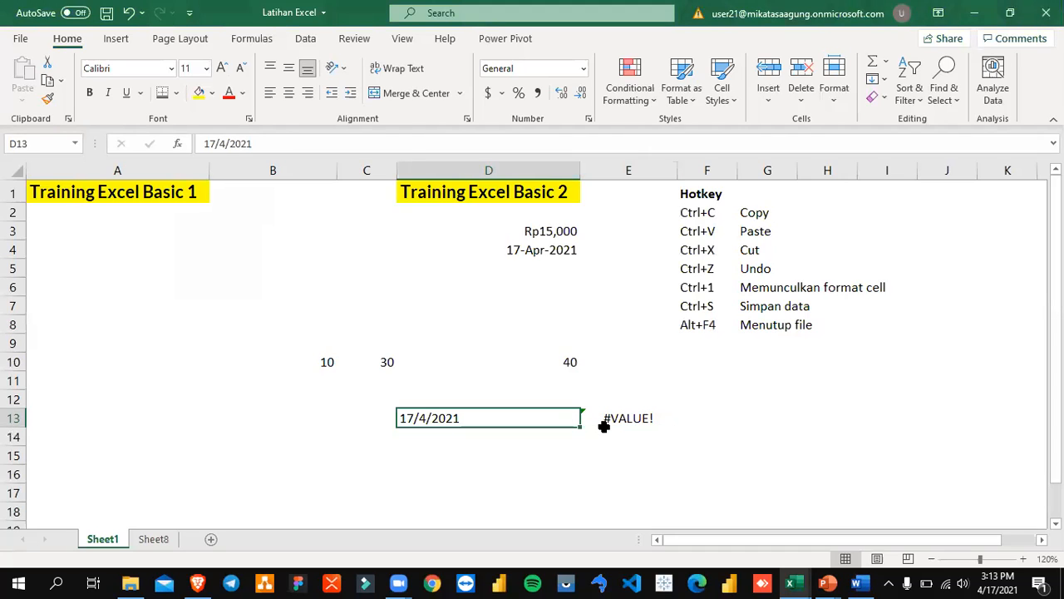
pyautogui.click(604, 425)
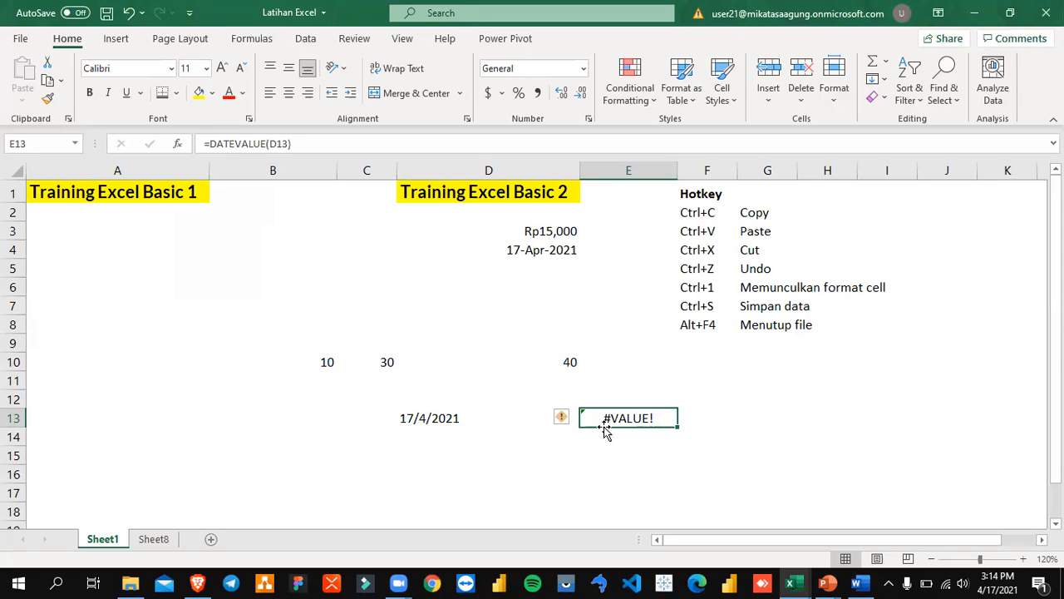
pyautogui.press('Left')
pyautogui.hotkey('shift', 'Right')
pyautogui.press('Delete')
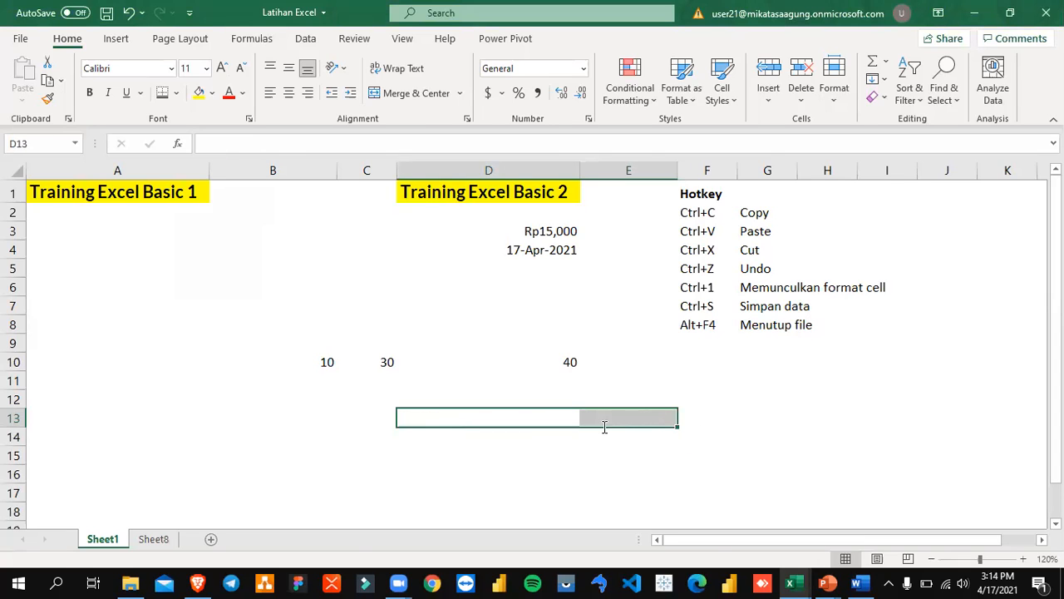
# - Read the formula error table and the Range section with its example image in the Word module
pyautogui.hotkey('alt', 'Tab')
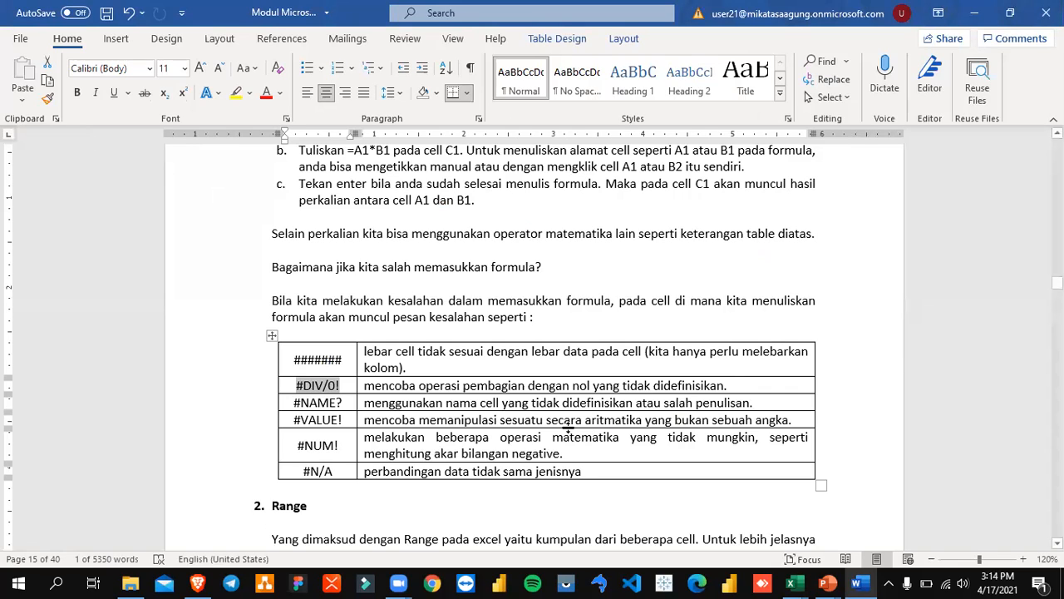
pyautogui.click(322, 361)
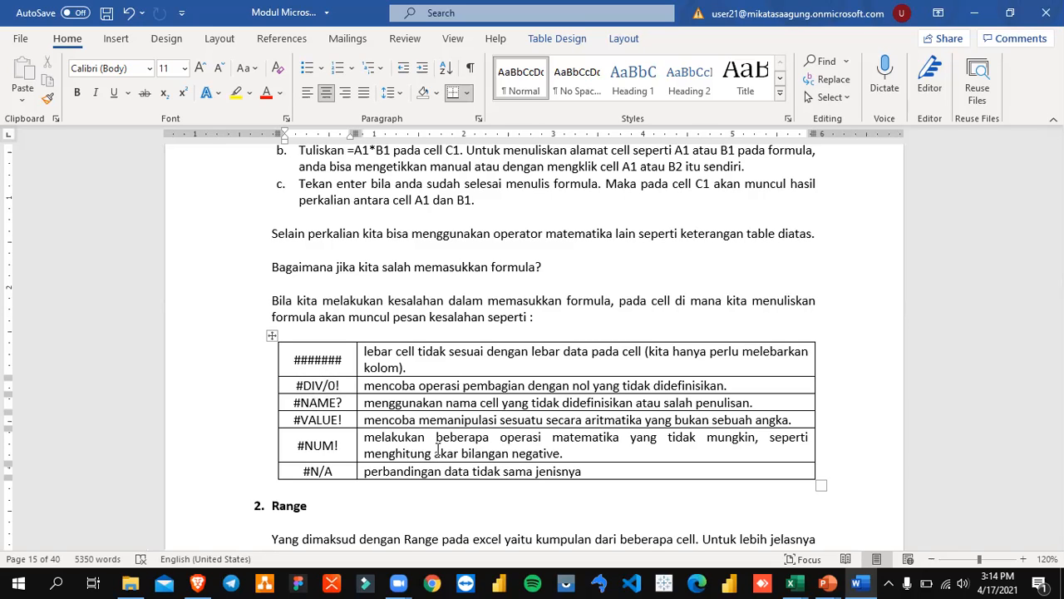
pyautogui.scroll(-5, 445, 442)
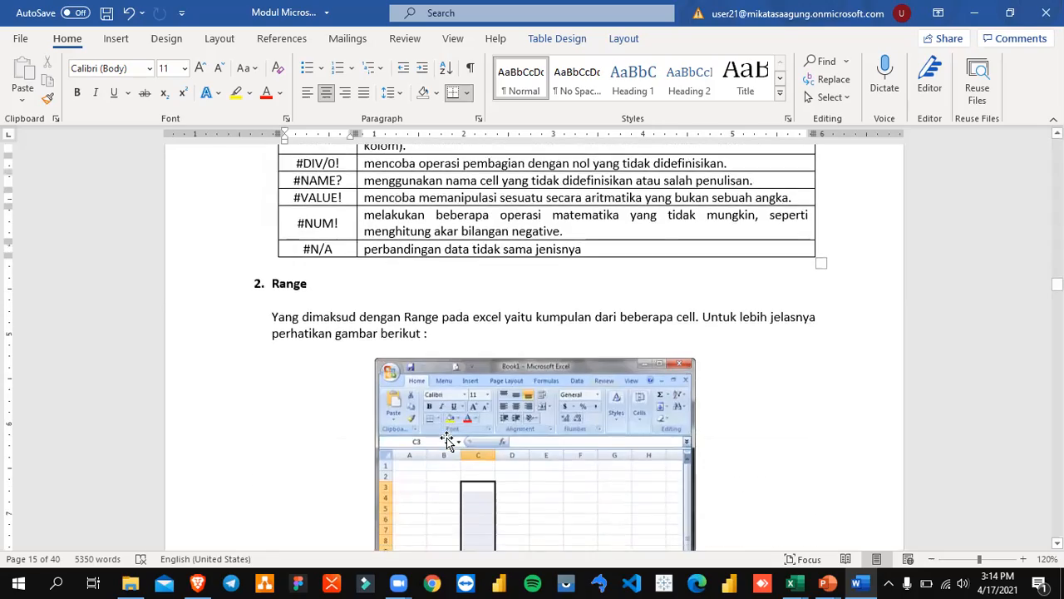
pyautogui.scroll(-3, 447, 441)
pyautogui.scroll(12, 447, 440)
pyautogui.scroll(-5, 447, 441)
pyautogui.scroll(-7, 448, 438)
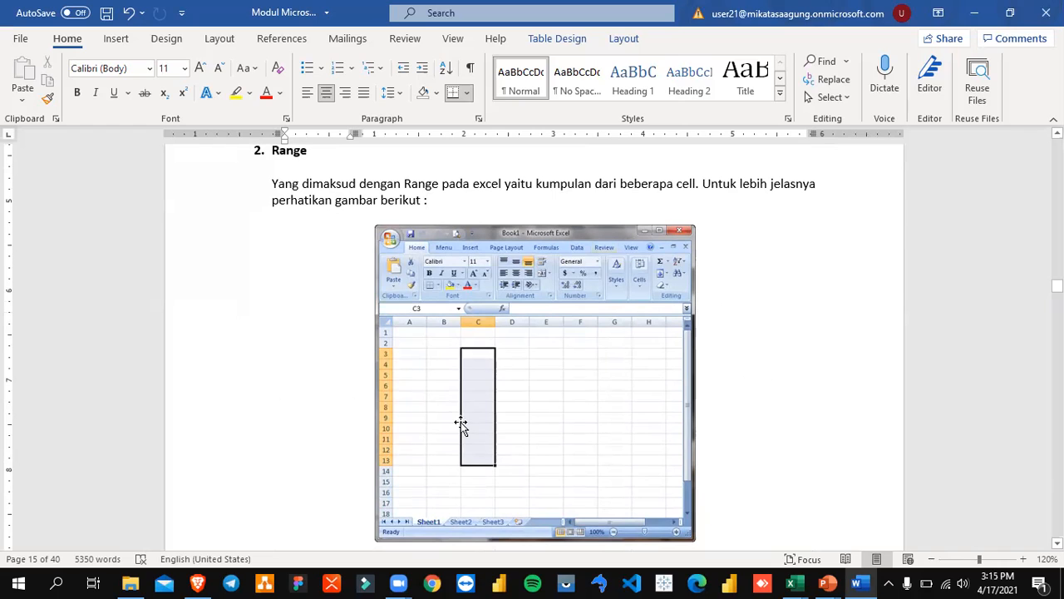
# - Switch to Excel and select the cell ranges A2:A12 and A2:A9 on Sheet1 as range examples
pyautogui.hotkey('alt', 'Tab')
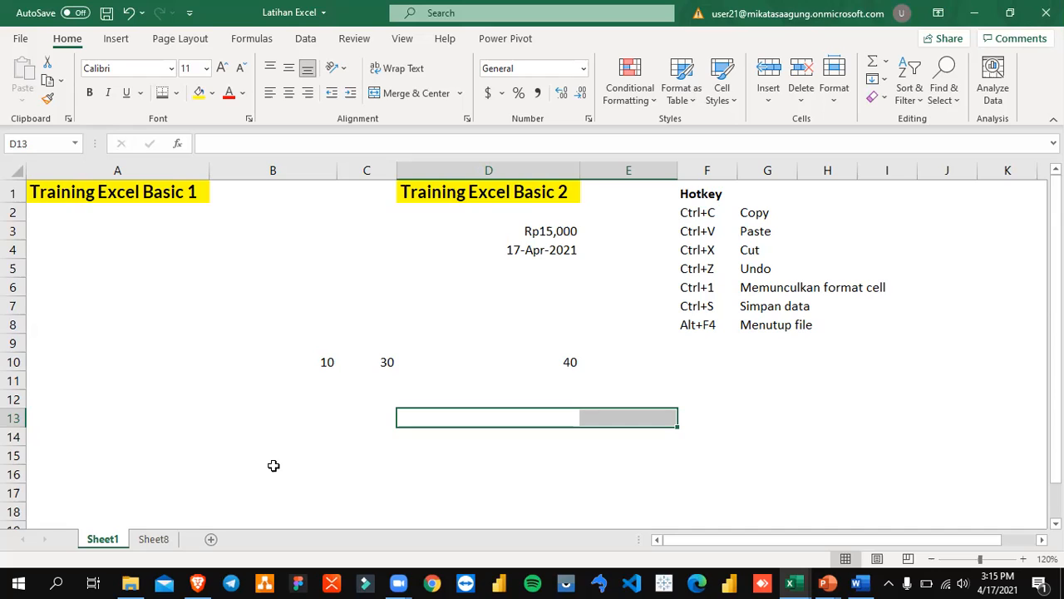
pyautogui.moveTo(69, 212); pyautogui.dragTo(60, 396)
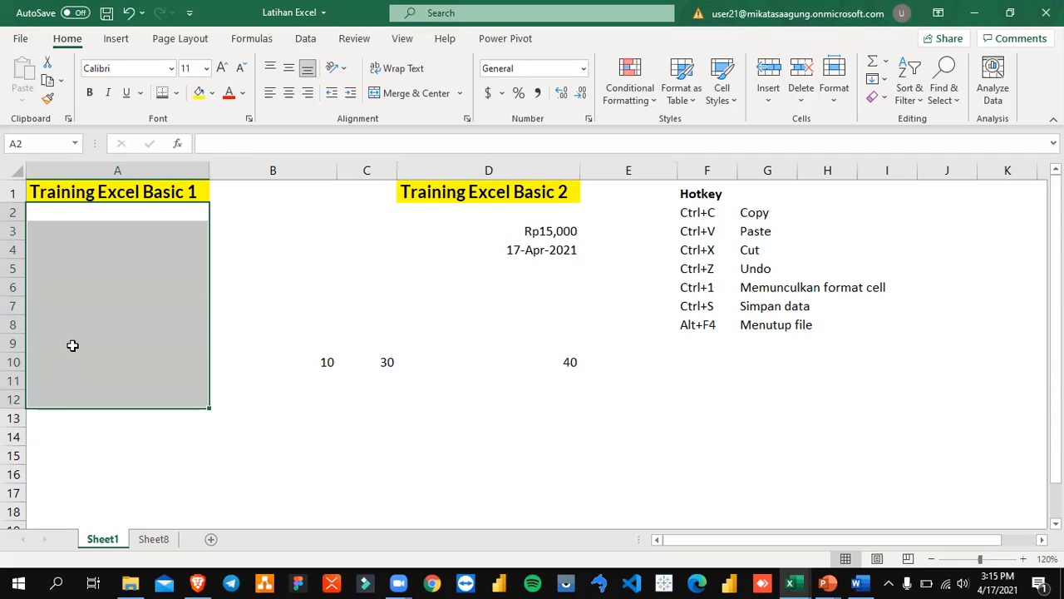
pyautogui.click(121, 213)
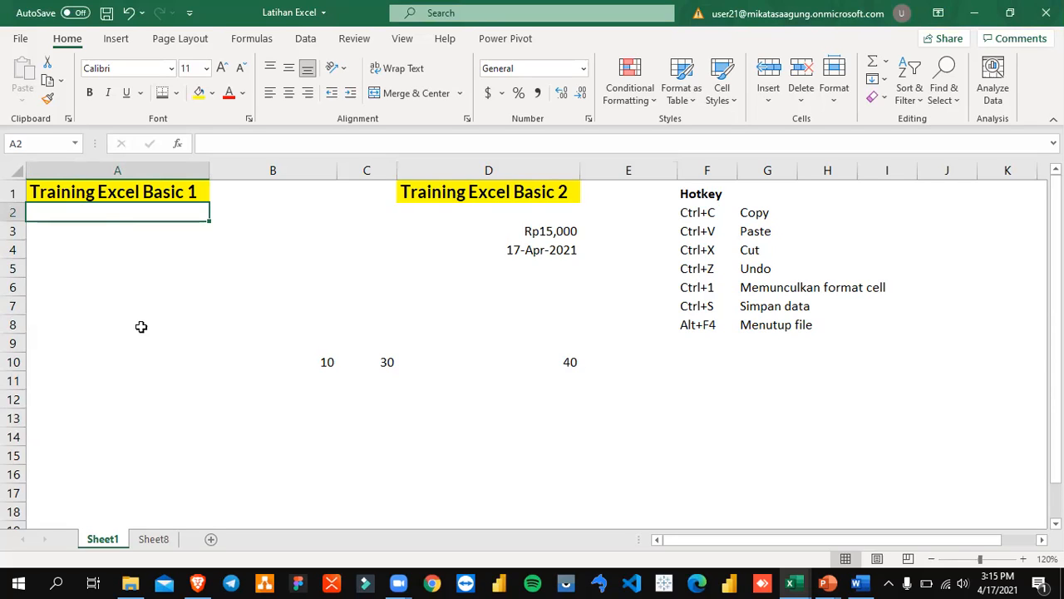
pyautogui.moveTo(154, 216); pyautogui.dragTo(130, 351)
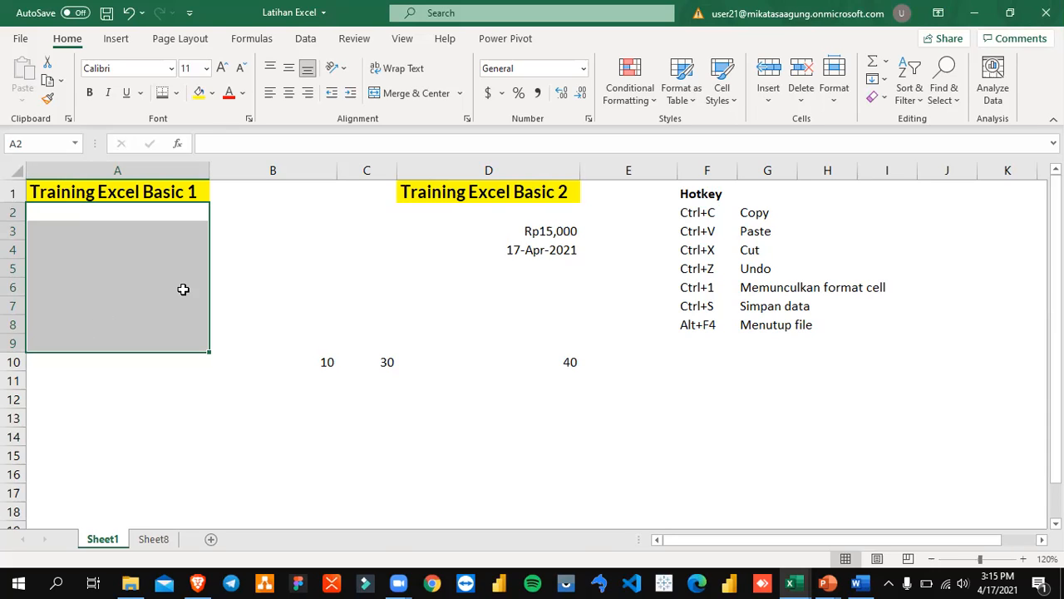
# - Examine the Range image in the Word module and the section on entering data automatically in Excel
pyautogui.hotkey('alt', 'Tab')
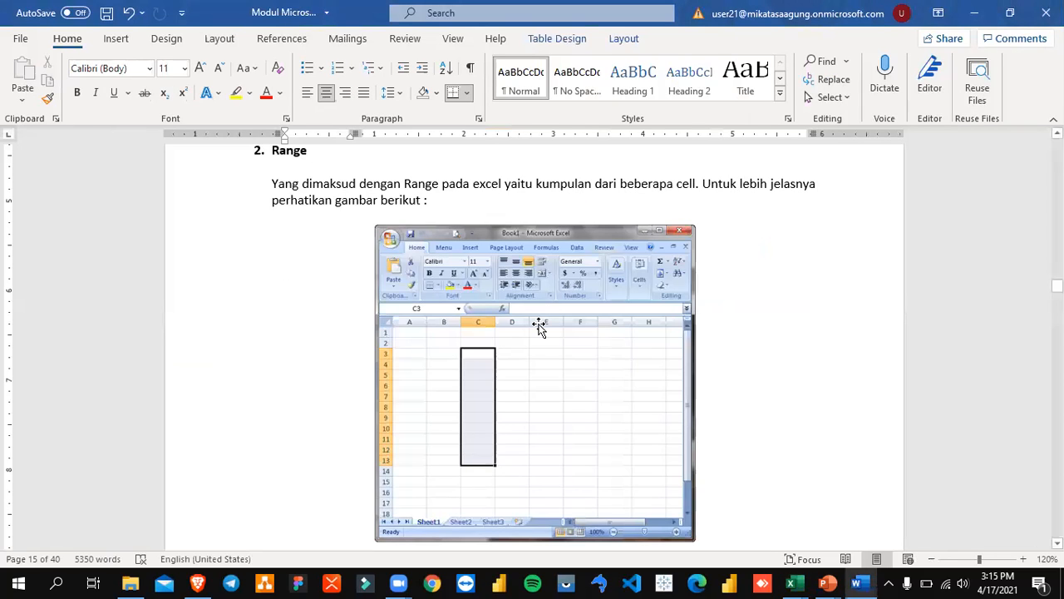
pyautogui.hotkey('alt', 'Tab')
pyautogui.hotkey('alt', 'Tab')
pyautogui.scroll(-5, 539, 324)
pyautogui.scroll(-5, 539, 324)
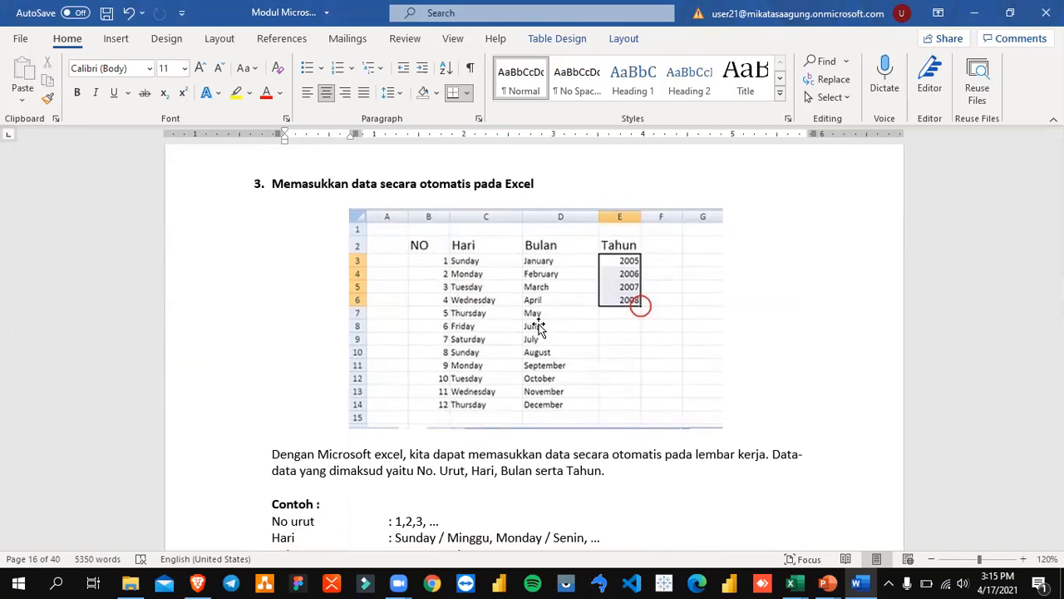
# - Look through the formula, Referensi and Logika sheets of the Training Basic Excel workbook
pyautogui.hotkey('alt', 'Tab')
pyautogui.click(383, 304)
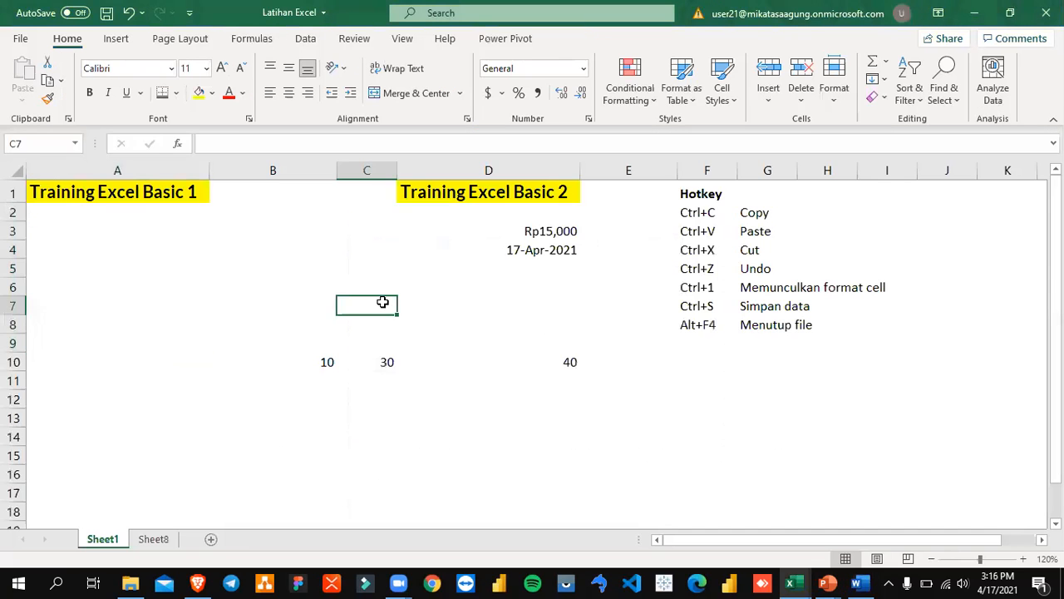
pyautogui.hotkey('alt', 'Tab')
pyautogui.press('Tab')
pyautogui.press('Tab')
pyautogui.scroll(-7, 166, 455)
pyautogui.scroll(-8, 174, 447)
pyautogui.scroll(10, 162, 470)
pyautogui.click(166, 539)
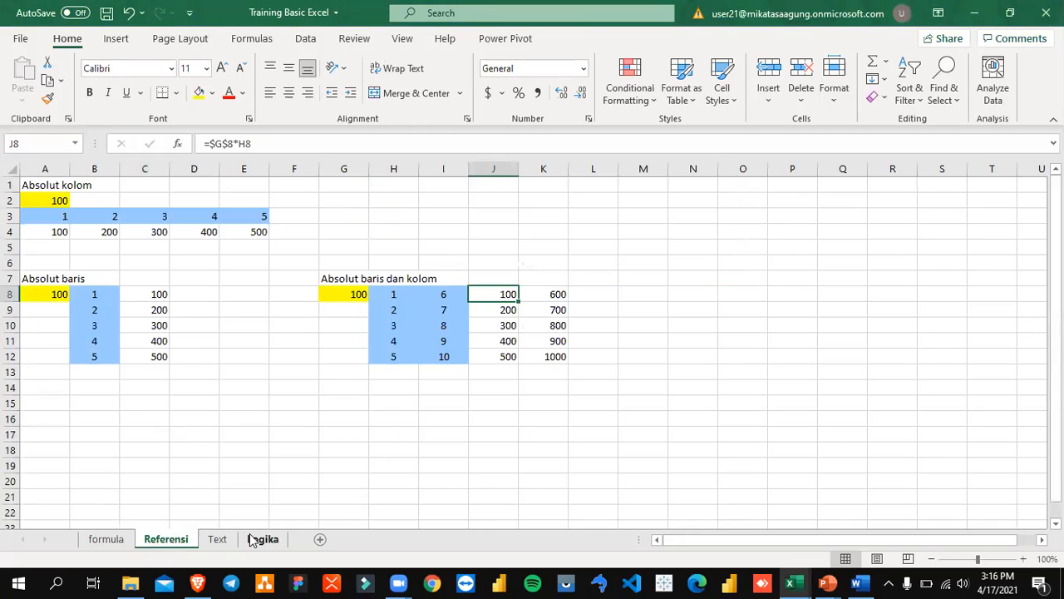
pyautogui.click(263, 538)
pyautogui.click(109, 540)
# - Switch to the Latihan Excel workbook and narrow column A on Sheet1
pyautogui.hotkey('alt', 'Tab')
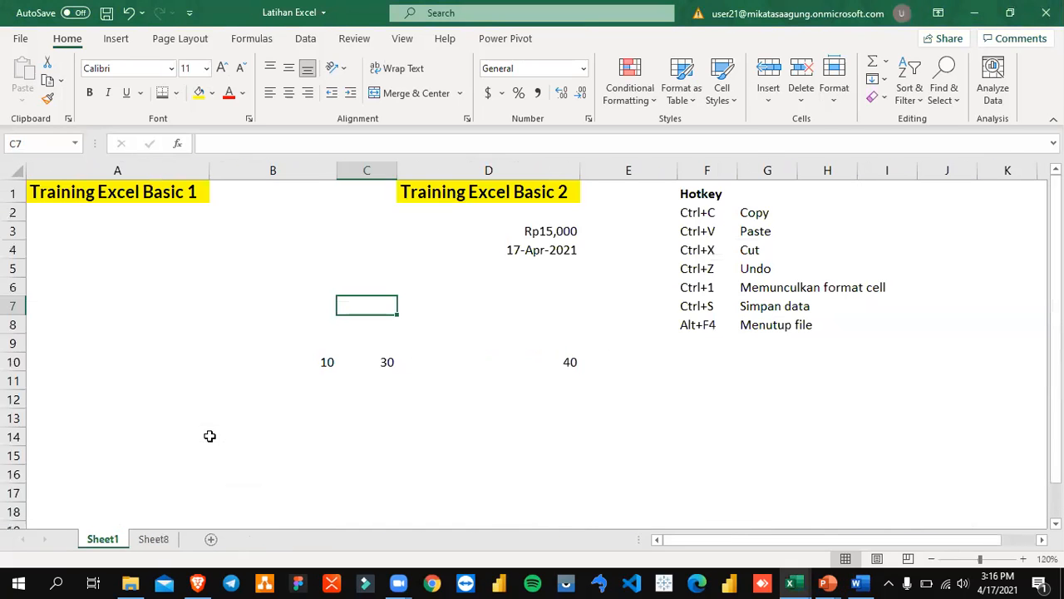
pyautogui.click(191, 261)
pyautogui.moveTo(117, 229); pyautogui.dragTo(119, 214)
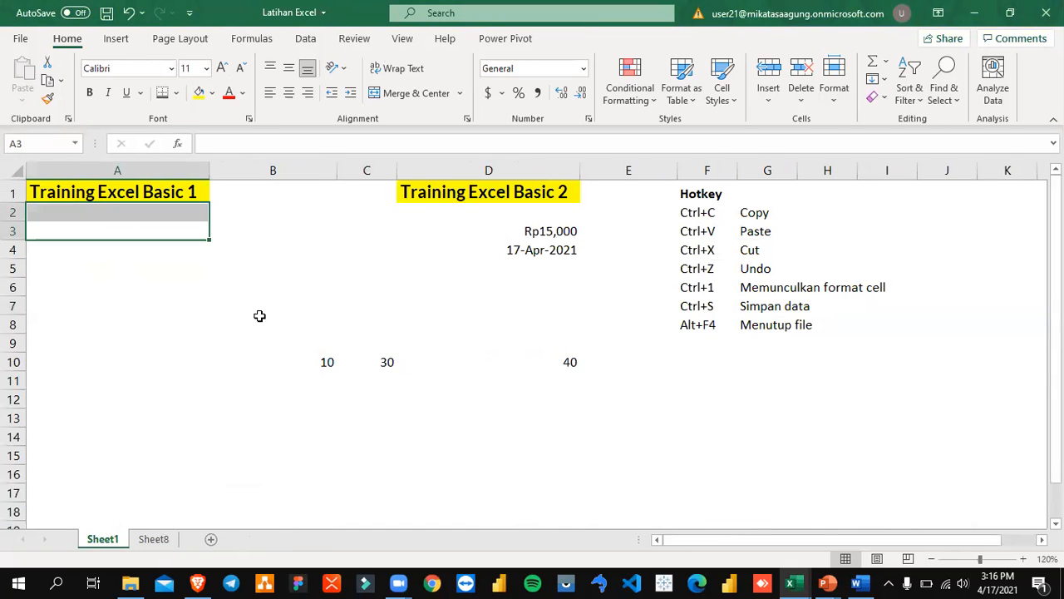
pyautogui.press('Right')
pyautogui.press('Left')
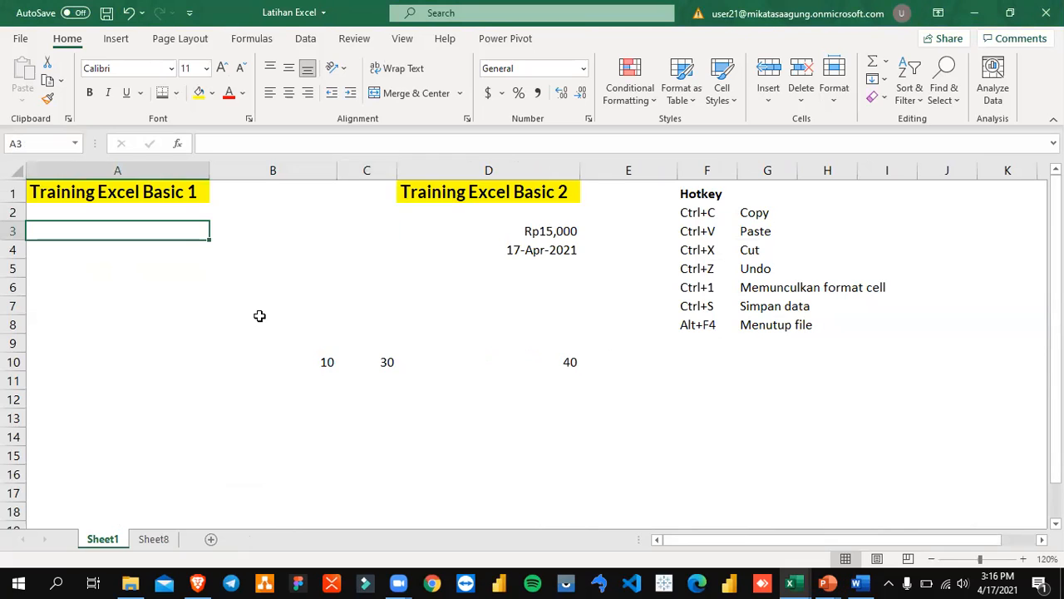
pyautogui.moveTo(210, 170); pyautogui.dragTo(135, 171)
# - Reduce the font size of the Training Excel Basic 1 title in cell A1 to 9
pyautogui.click(124, 193)
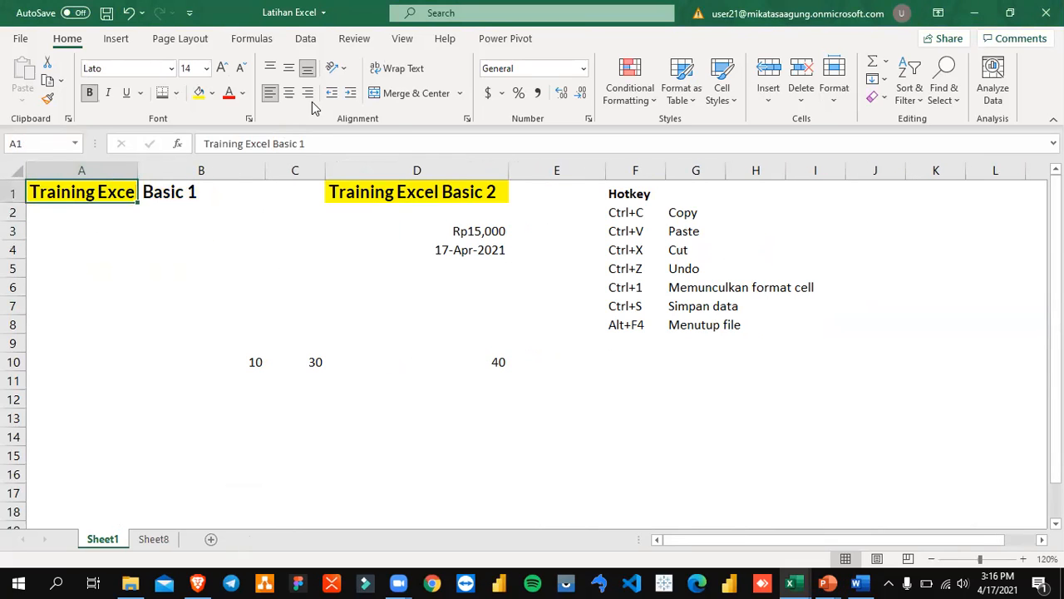
pyautogui.click(241, 67)
pyautogui.click(241, 68)
pyautogui.click(241, 67)
pyautogui.click(242, 68)
# - Narrow column A a little further and set the title in A1 to wrapped, horizontally centred text
pyautogui.moveTo(138, 168); pyautogui.dragTo(127, 168)
pyautogui.click(404, 68)
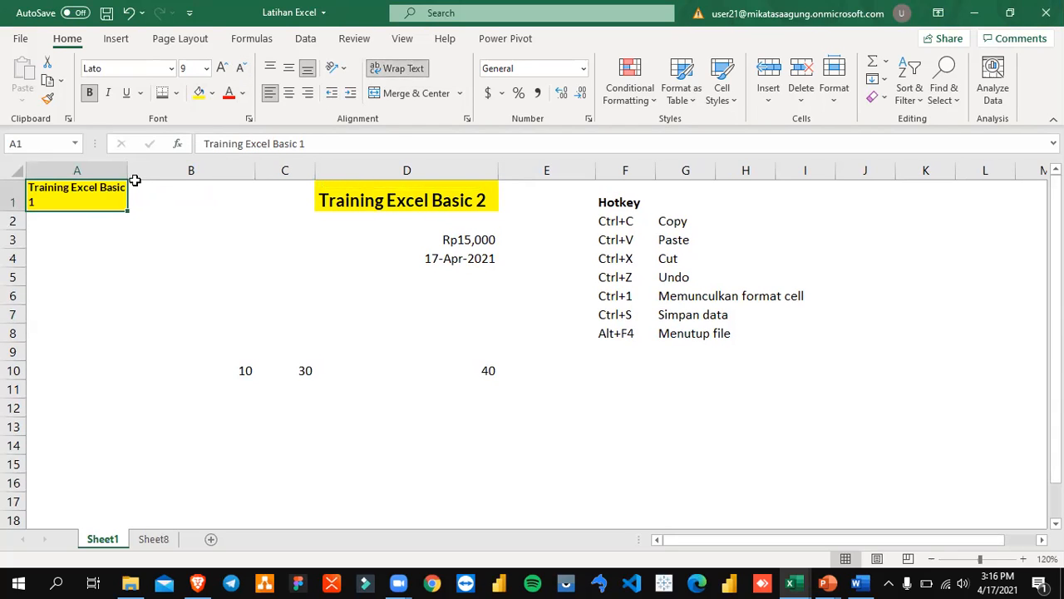
pyautogui.click(289, 92)
pyautogui.click(118, 274)
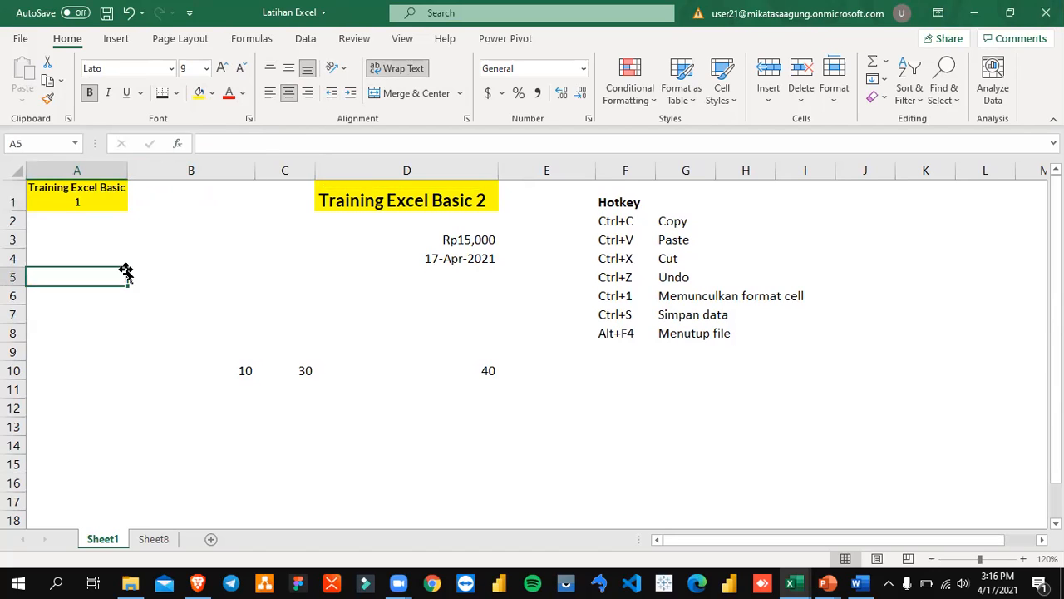
# - Clear the numbers from cells B10:D10
pyautogui.click(193, 193)
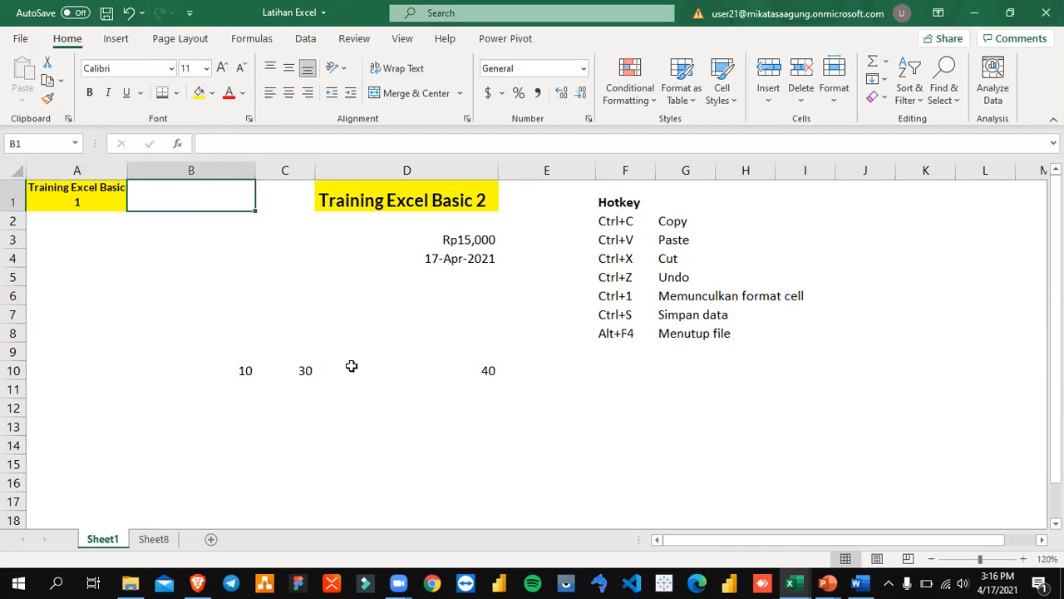
pyautogui.moveTo(250, 371); pyautogui.dragTo(471, 367)
pyautogui.click(432, 426)
pyautogui.press('Delete')
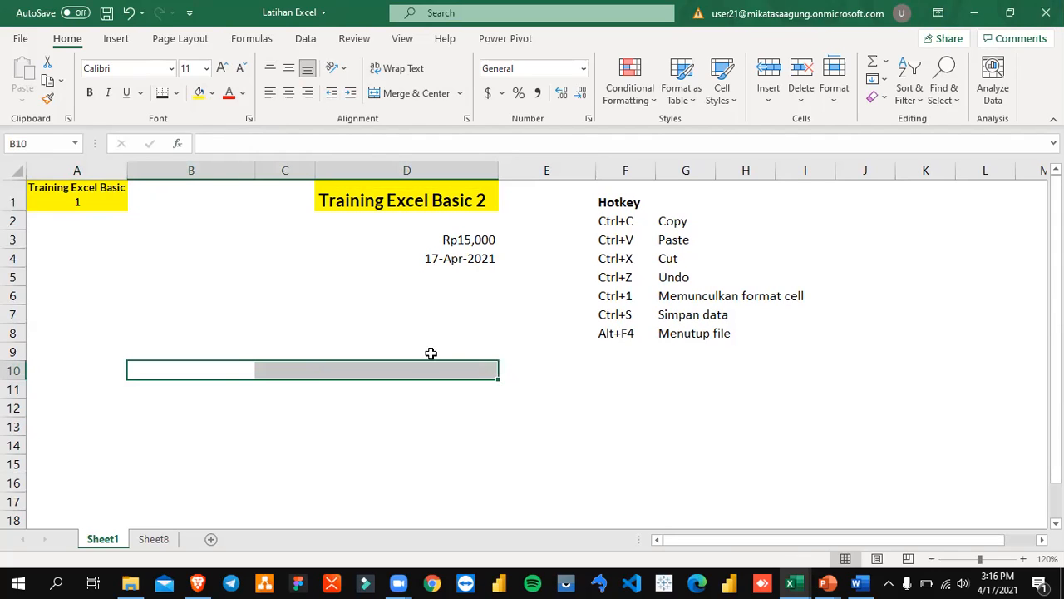
# - Enter the numbers 1, 2 and 3 in cells A3, A4 and A5
pyautogui.click(97, 242)
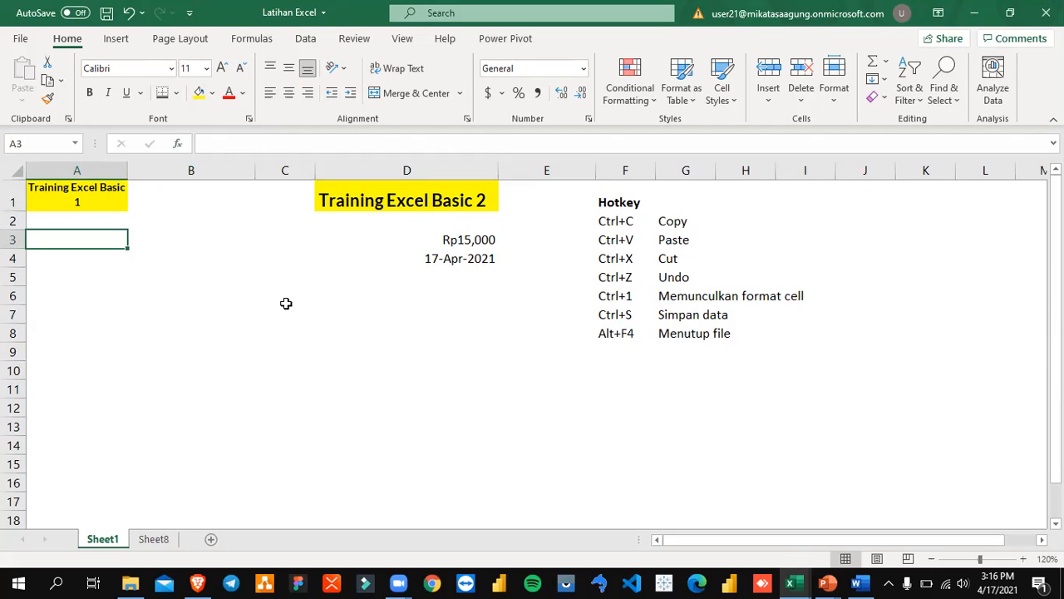
pyautogui.write('1')
pyautogui.press('Return')
pyautogui.write('2')
pyautogui.press('Return')
pyautogui.write('3')
pyautogui.press('Return')
# - Clear cells A4 and A5 by shrinking the fill range A3:A5 back to A3
pyautogui.press('Up')
pyautogui.press('Up')
pyautogui.press('Up')
pyautogui.hotkey('shift', 'Down')
pyautogui.hotkey('shift', 'Down')
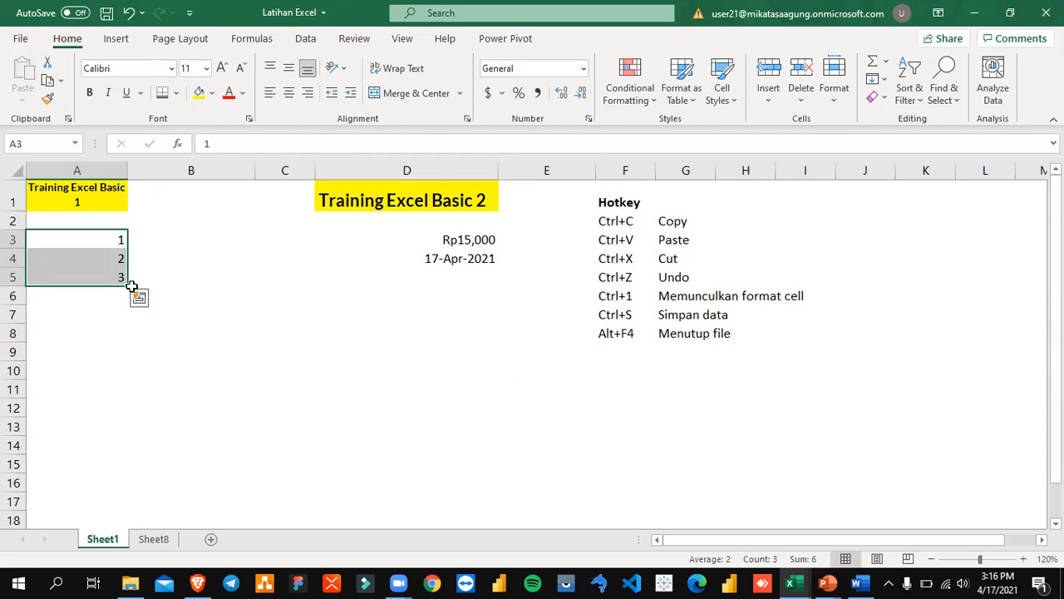
pyautogui.moveTo(125, 287); pyautogui.dragTo(125, 242)
pyautogui.click(195, 264)
pyautogui.click(121, 241)
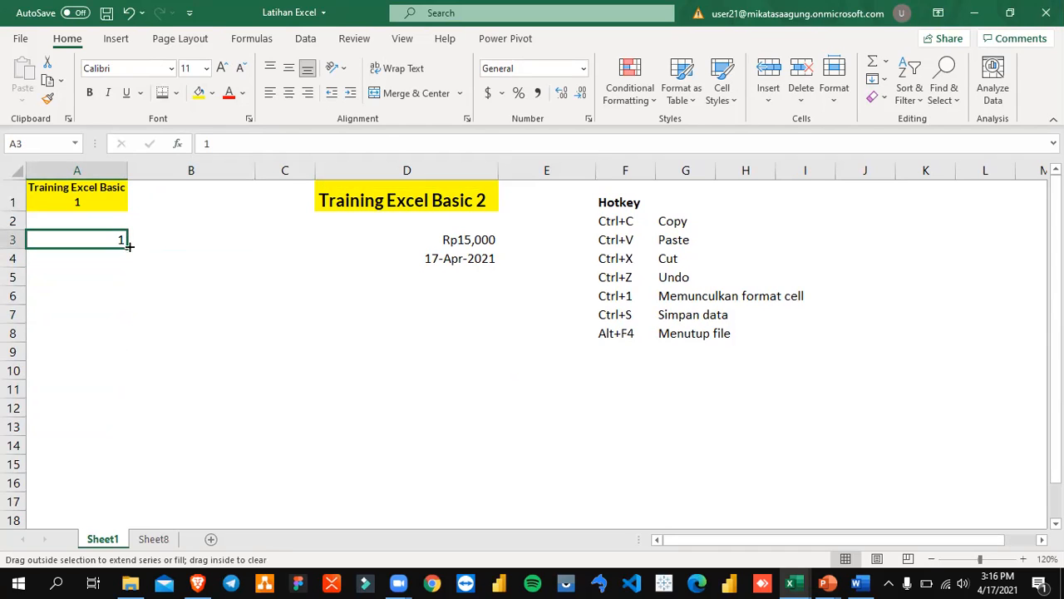
pyautogui.click(203, 254)
# - Enter 2 in A4, try filling the A3:A4 series down to A17, and undo the fill
pyautogui.click(107, 241)
pyautogui.press('Down')
pyautogui.write('2')
pyautogui.press('Up')
pyautogui.press('Up')
pyautogui.press('Down')
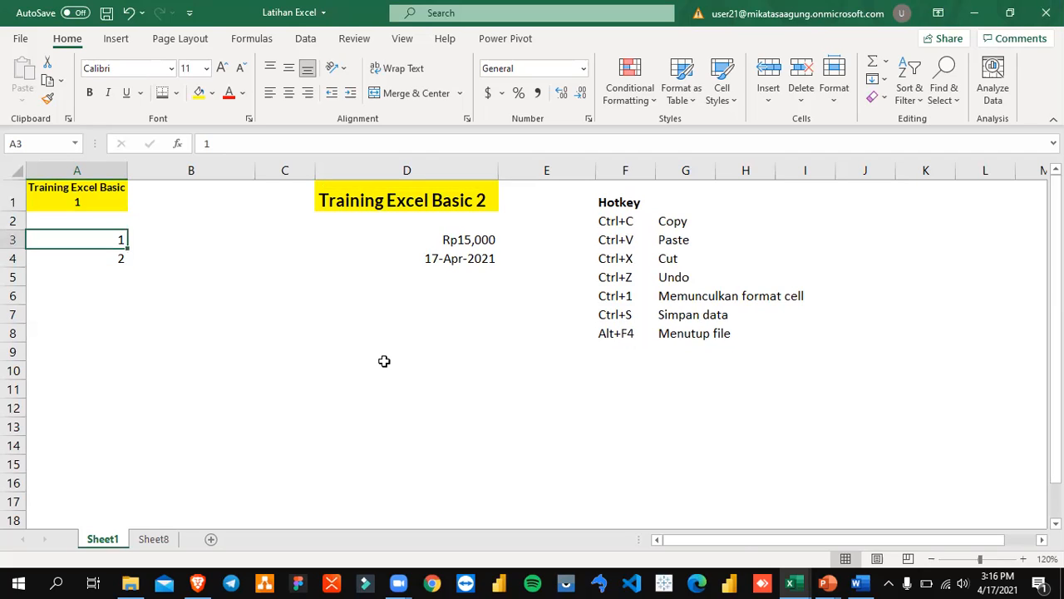
pyautogui.hotkey('shift', 'Down')
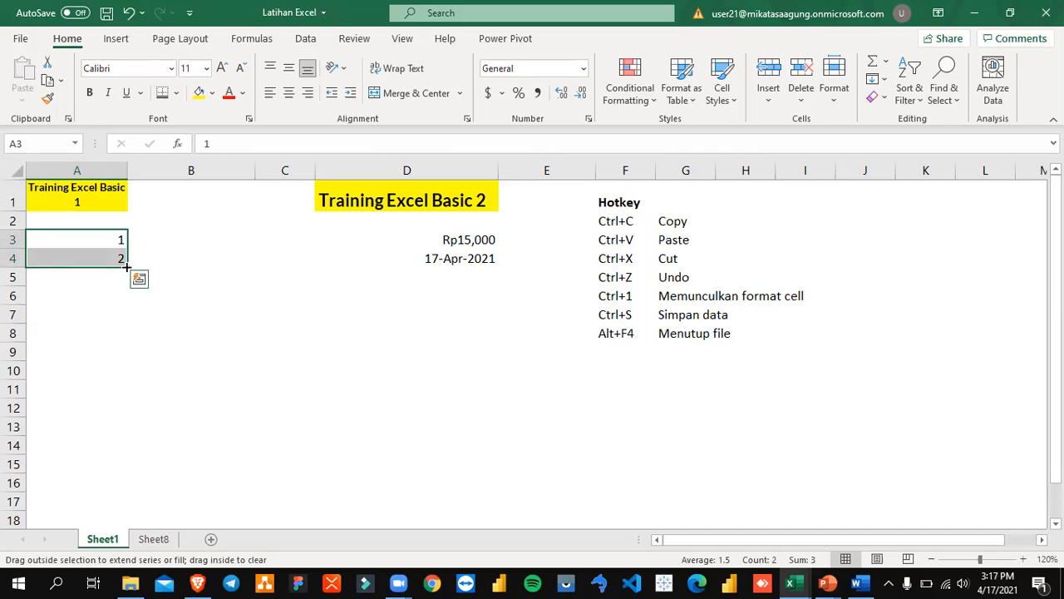
pyautogui.moveTo(126, 282); pyautogui.dragTo(125, 508)
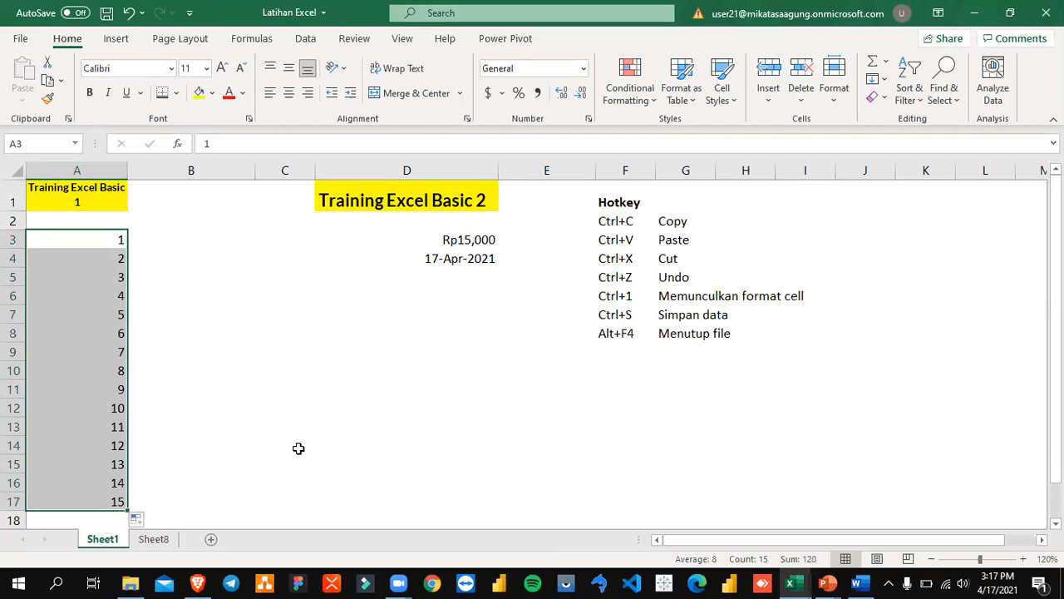
pyautogui.hotkey('ctrl', 'z')
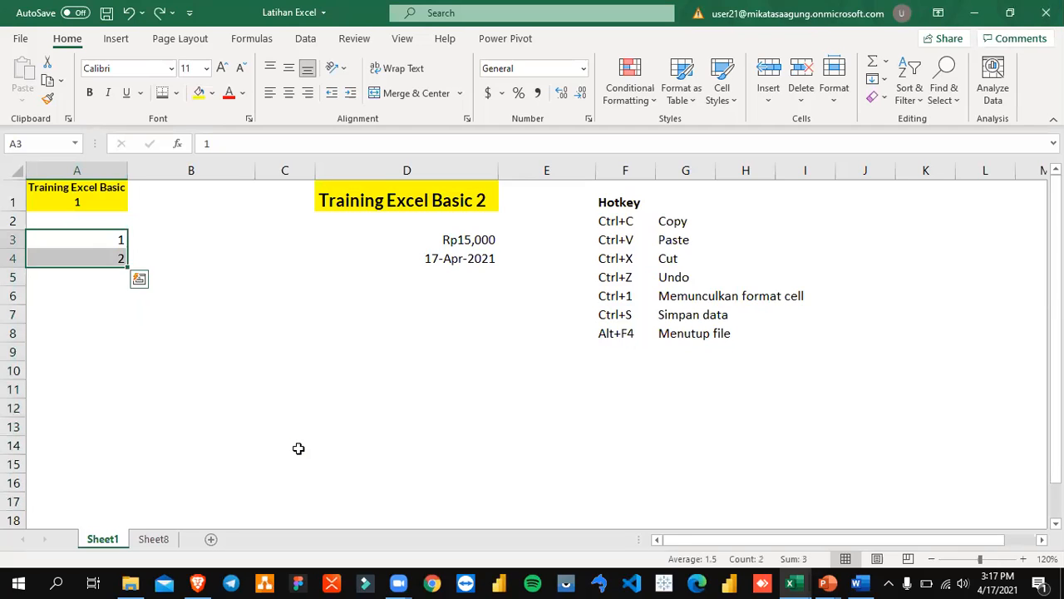
# - Enter the numbers 3 to 9 one by one in cells A5 to A11
pyautogui.press('Right')
pyautogui.press('Down')
pyautogui.press('Down')
pyautogui.press('Left')
pyautogui.write('3')
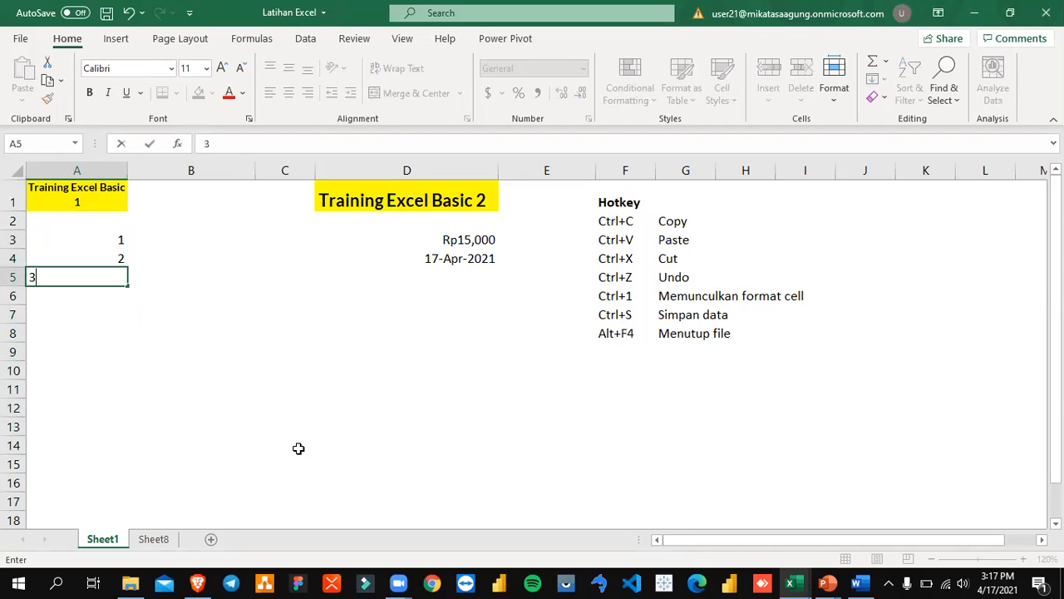
pyautogui.press('Return')
pyautogui.write('4')
pyautogui.press('Return')
pyautogui.write('5')
pyautogui.press('Return')
pyautogui.write('6')
pyautogui.press('Return')
pyautogui.write('7')
pyautogui.press('Return')
pyautogui.write('8')
pyautogui.press('Return')
pyautogui.write('9')
pyautogui.press('Return')
pyautogui.press('Up')
pyautogui.press('Up')
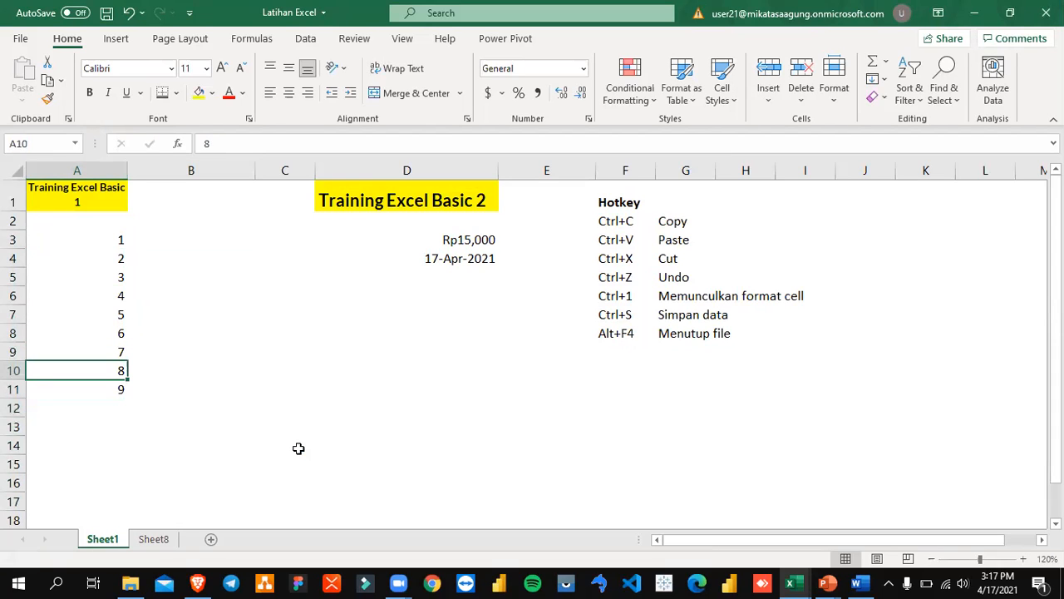
# - Clear cells A4:A11, keeping only the 1 in A3
pyautogui.press('Up')
pyautogui.press('Up')
pyautogui.press('Up')
pyautogui.press('Up')
pyautogui.press('Up')
pyautogui.press('Up')
pyautogui.press('Up')
pyautogui.press('Down')
pyautogui.hotkey('shift', 'Down')
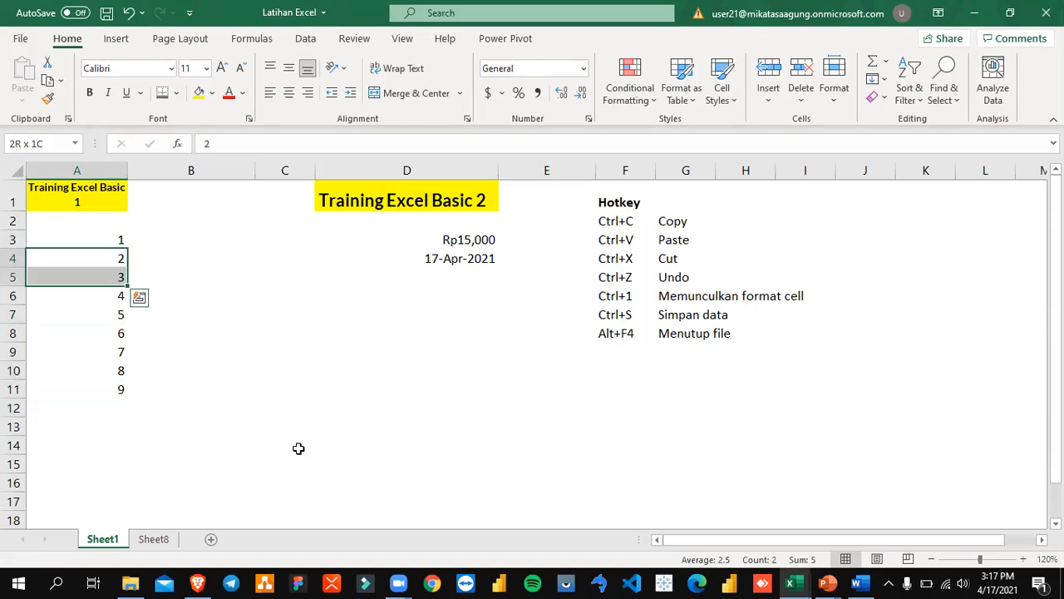
pyautogui.hotkey('shift', 'Up')
pyautogui.hotkey('shift', 'Down')
pyautogui.hotkey('shift', 'Down')
pyautogui.hotkey('shift', 'Up')
pyautogui.hotkey('shift', 'Up')
pyautogui.hotkey('shift', 'Down')
pyautogui.hotkey('shift', 'Down')
pyautogui.hotkey('shift', 'Down')
pyautogui.hotkey('shift', 'Down')
pyautogui.hotkey('shift', 'Down')
pyautogui.hotkey('shift', 'Down')
pyautogui.hotkey('shift', 'Down')
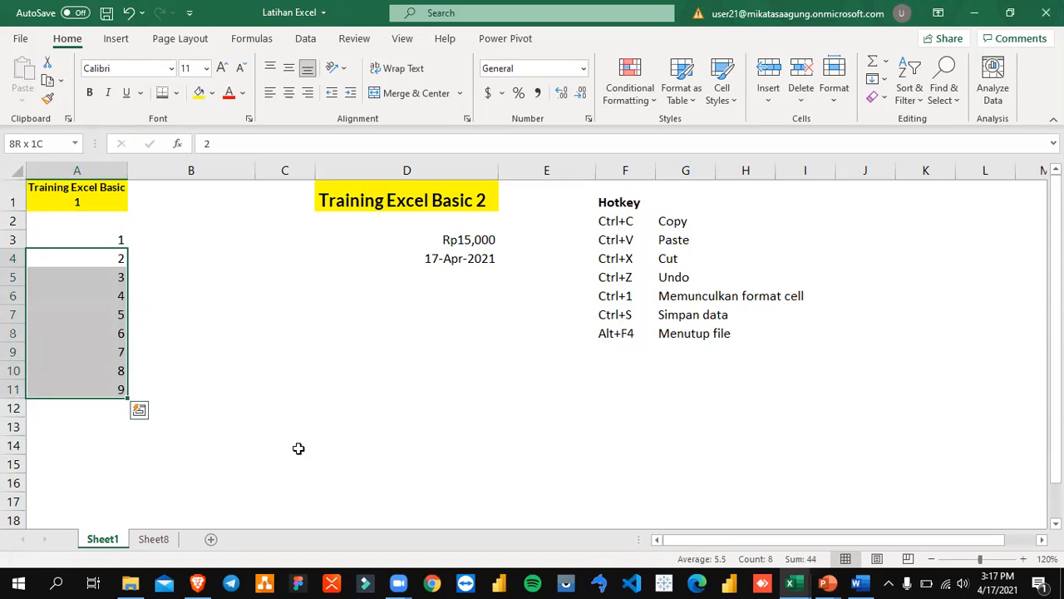
pyautogui.press('Delete')
pyautogui.press('Up')
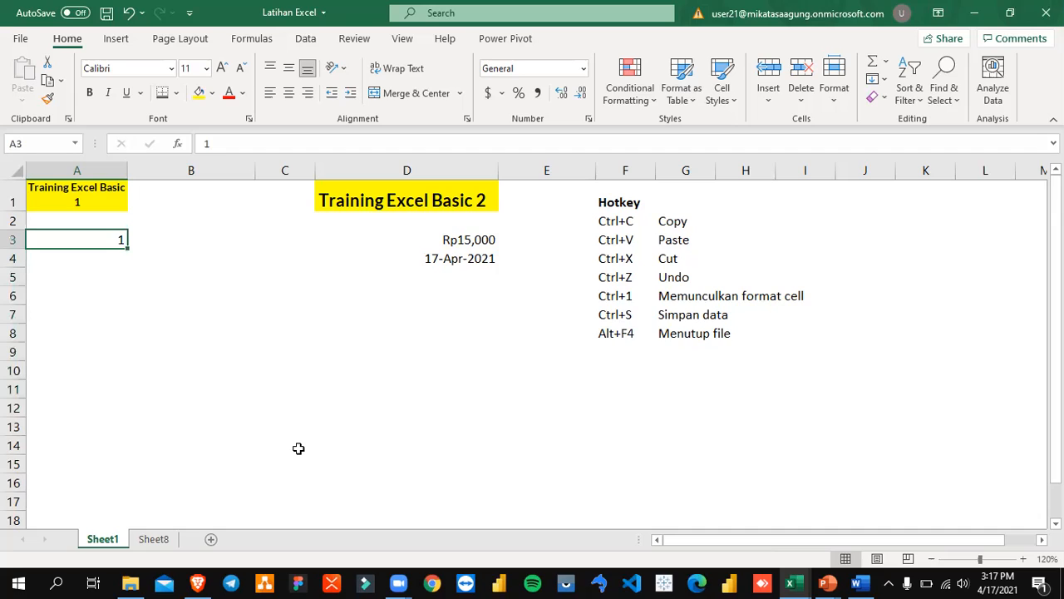
# - Try filling the single value in A3 down to A13, and undo the fill
pyautogui.moveTo(129, 250); pyautogui.dragTo(102, 423)
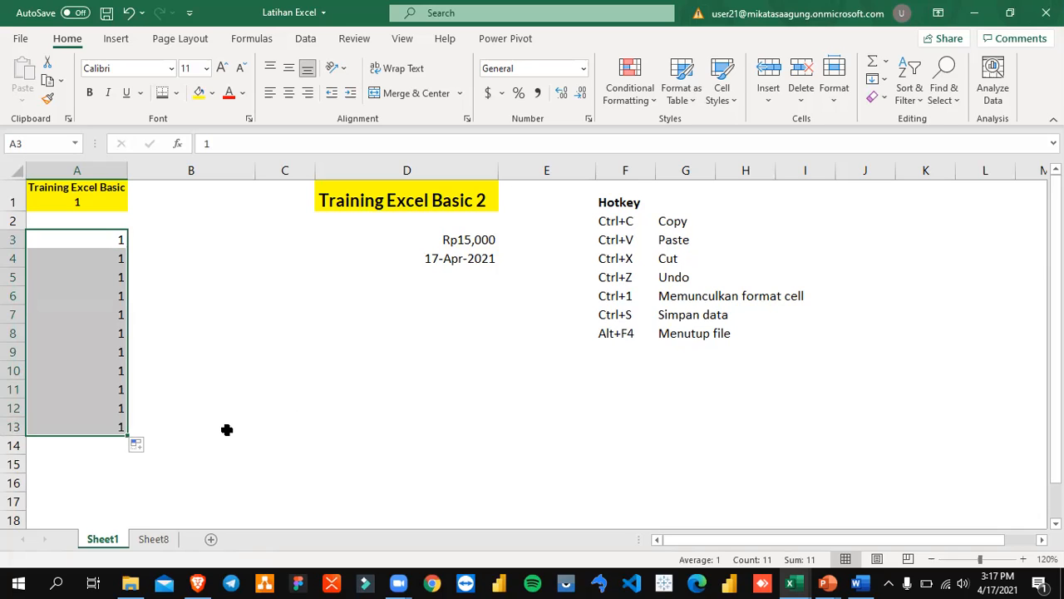
pyautogui.hotkey('ctrl', 'z')
pyautogui.click(227, 331)
# - Enter 2 in A4 and extend the A3:A4 series down to A17 to number the rows 1 to 15
pyautogui.click(100, 245)
pyautogui.click(115, 264)
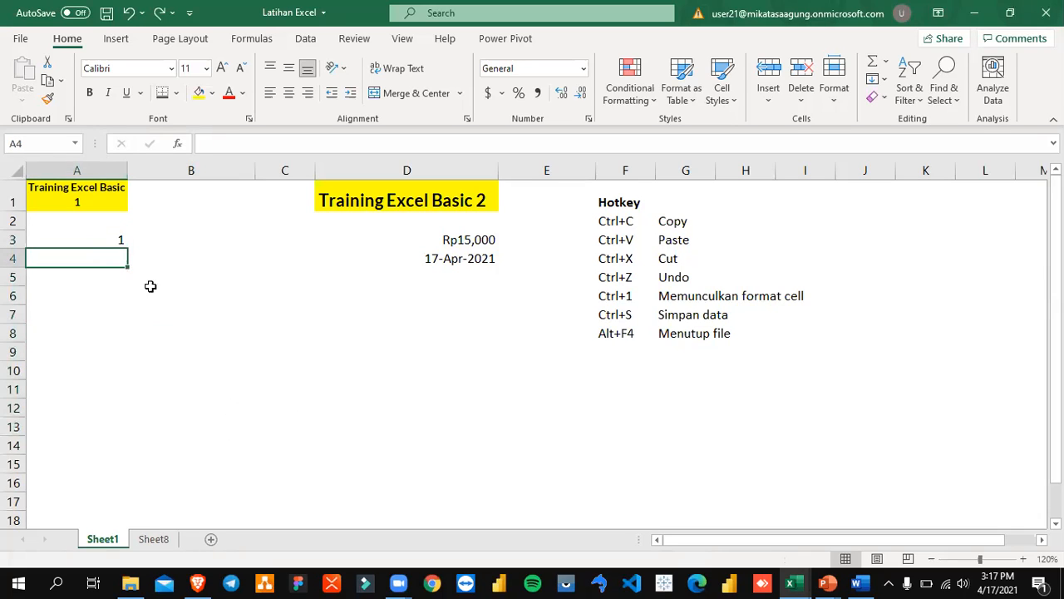
pyautogui.write('2')
pyautogui.press('Return')
pyautogui.press('Up')
pyautogui.press('Up')
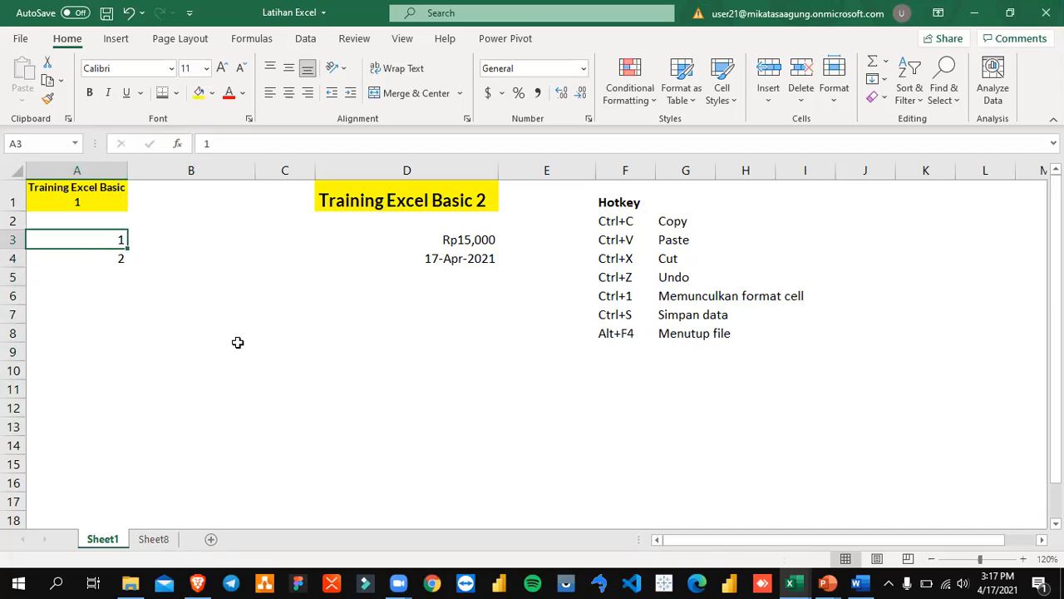
pyautogui.hotkey('shift', 'Down')
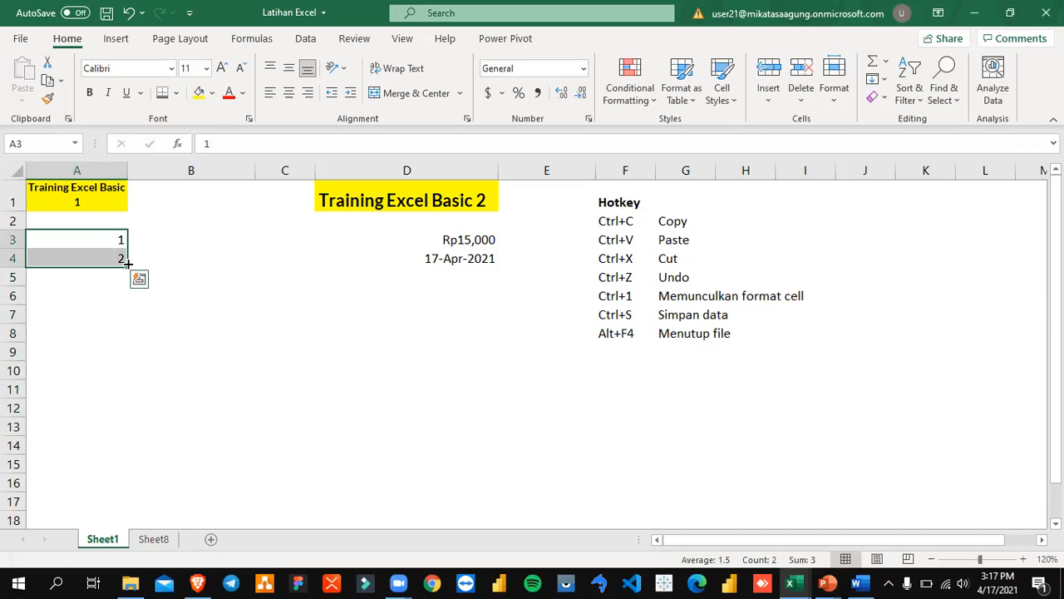
pyautogui.moveTo(128, 263); pyautogui.dragTo(119, 509)
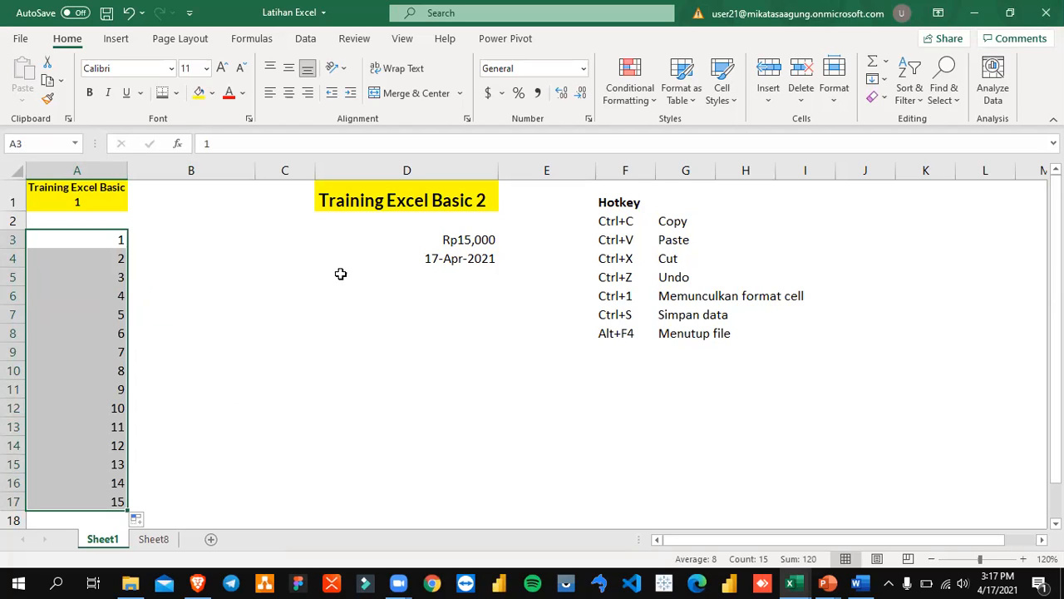
# - Enter the letters A, B and C in cells B3, B4 and B5
pyautogui.click(183, 243)
pyautogui.write('A')
pyautogui.press('Return')
pyautogui.write('B')
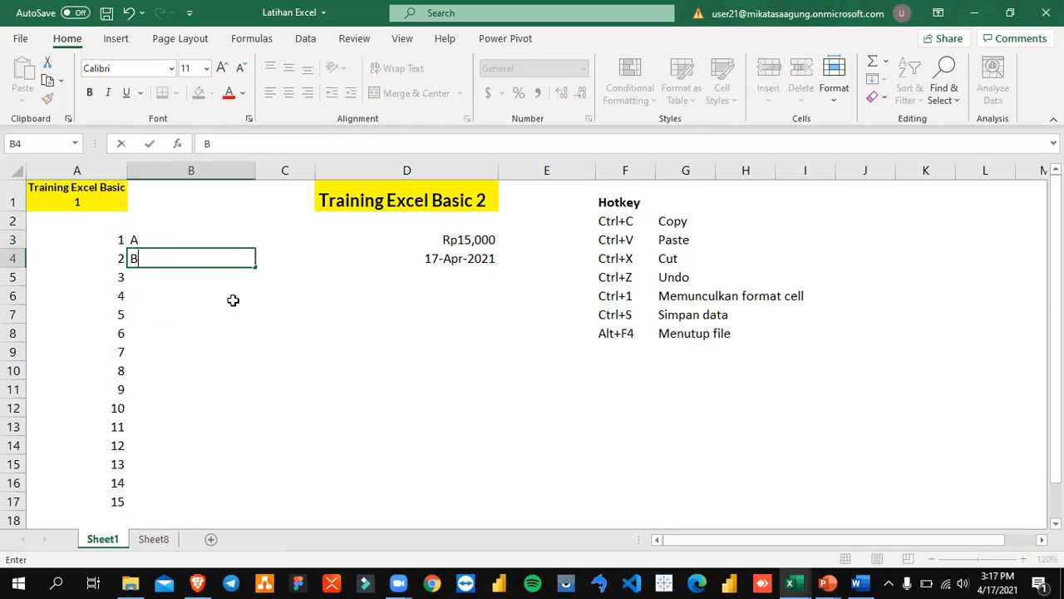
pyautogui.press('Return')
pyautogui.write('C')
pyautogui.press('Return')
# - Fill the B3:B5 letters down column B to row 17
pyautogui.press('Up')
pyautogui.press('Up')
pyautogui.press('Up')
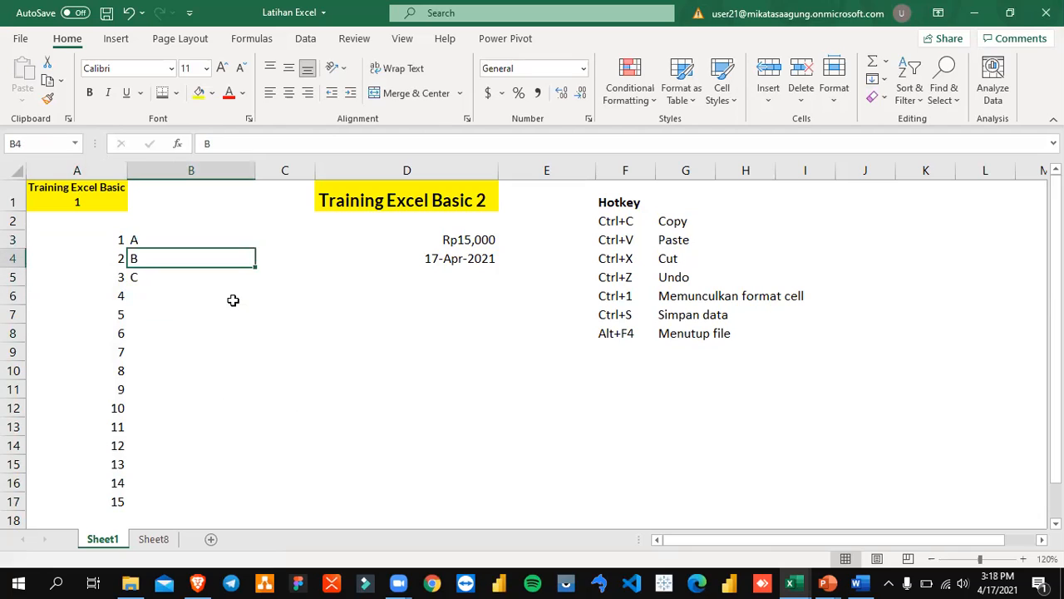
pyautogui.hotkey('shift', 'Down')
pyautogui.hotkey('shift', 'Down')
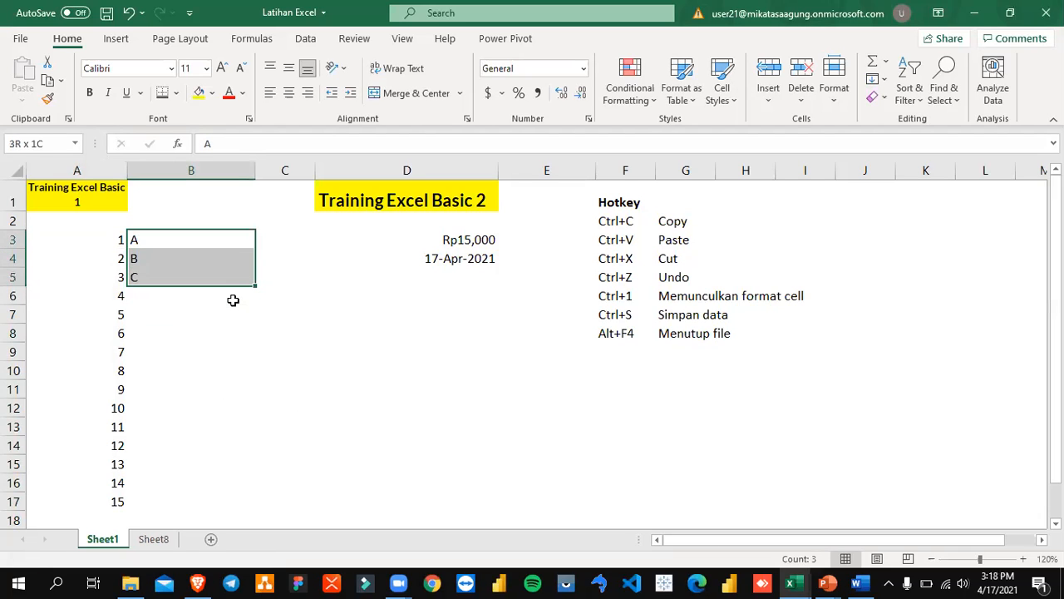
pyautogui.moveTo(256, 286); pyautogui.dragTo(250, 490)
pyautogui.click(205, 390)
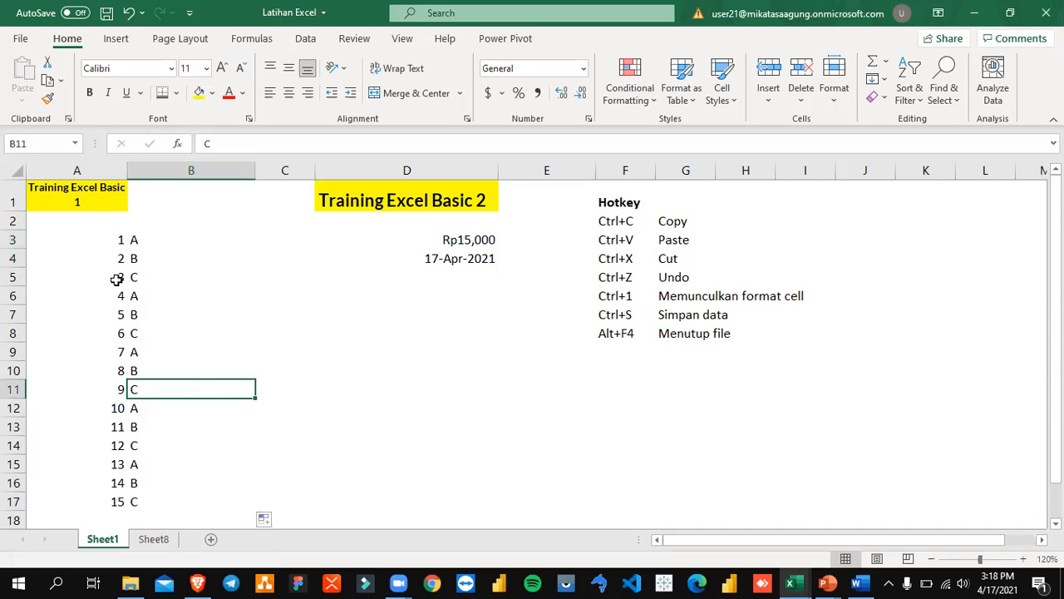
# - Clear the numbers from cells A5:A17, keeping the first two values in column A
pyautogui.click(117, 277)
pyautogui.hotkey('shift', 'pagedown')
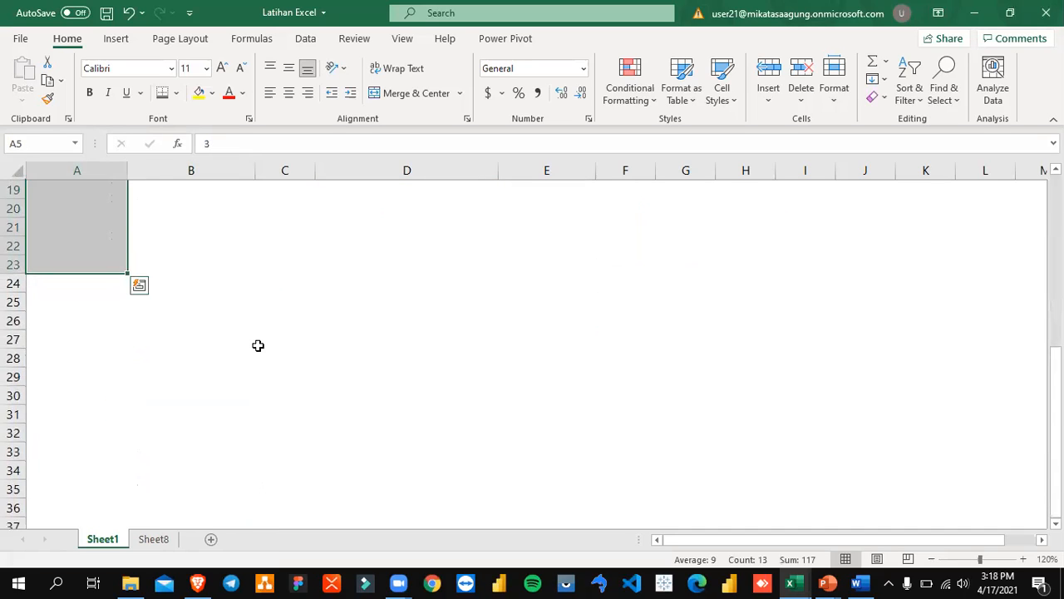
pyautogui.scroll(5, 261, 344)
pyautogui.hotkey('shift', 'Up')
pyautogui.hotkey('shift', 'Up')
pyautogui.hotkey('shift', 'Up')
pyautogui.hotkey('shift', 'Up')
pyautogui.hotkey('shift', 'Up')
pyautogui.hotkey('shift', 'Up')
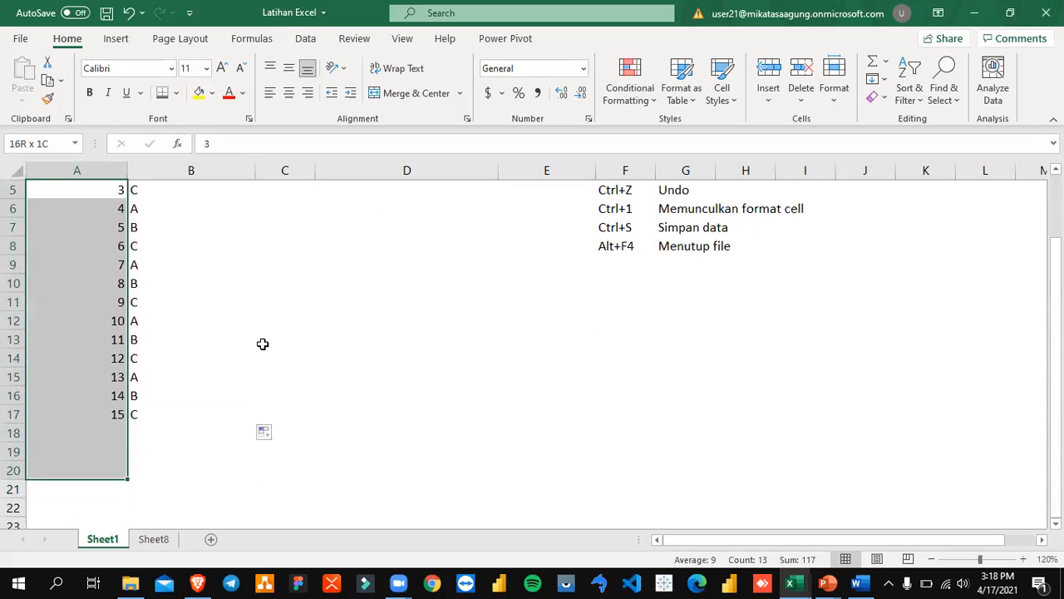
pyautogui.press('Delete')
pyautogui.scroll(2, 263, 344)
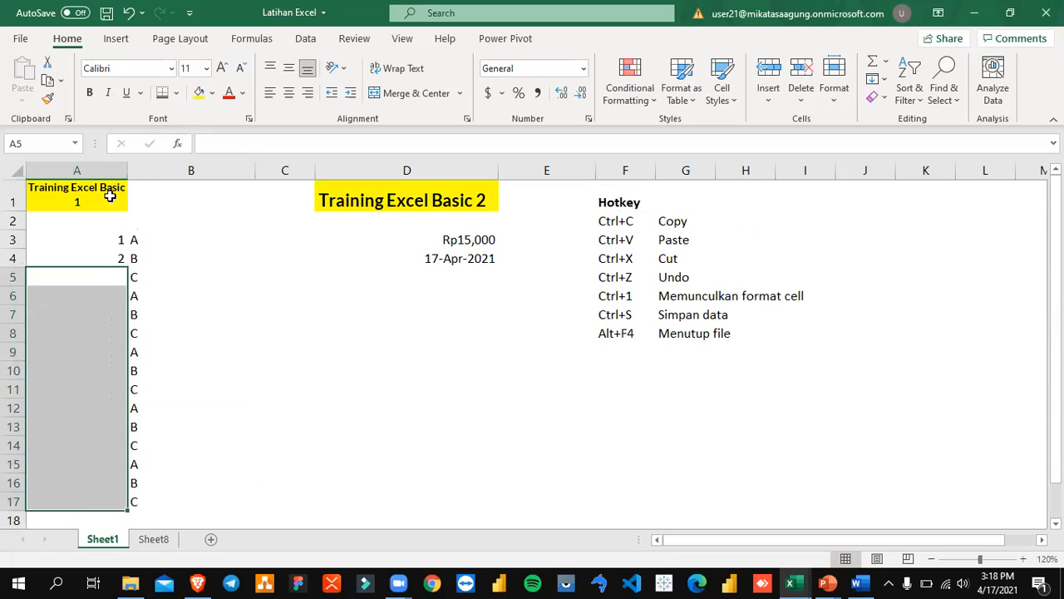
# - Re-enter 2 in A4, extend the A3:A4 series down to A17, and dismiss the low-battery notice
pyautogui.click(108, 259)
pyautogui.write('2')
pyautogui.press('Return')
pyautogui.press('Up')
pyautogui.press('Up')
pyautogui.hotkey('shift', 'Down')
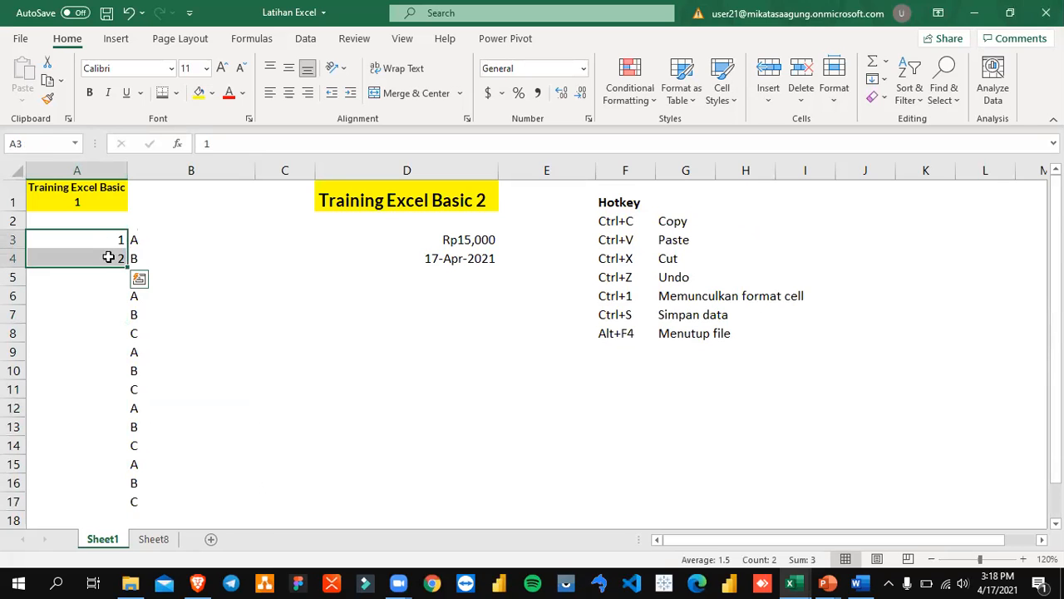
pyautogui.moveTo(125, 267); pyautogui.dragTo(124, 503)
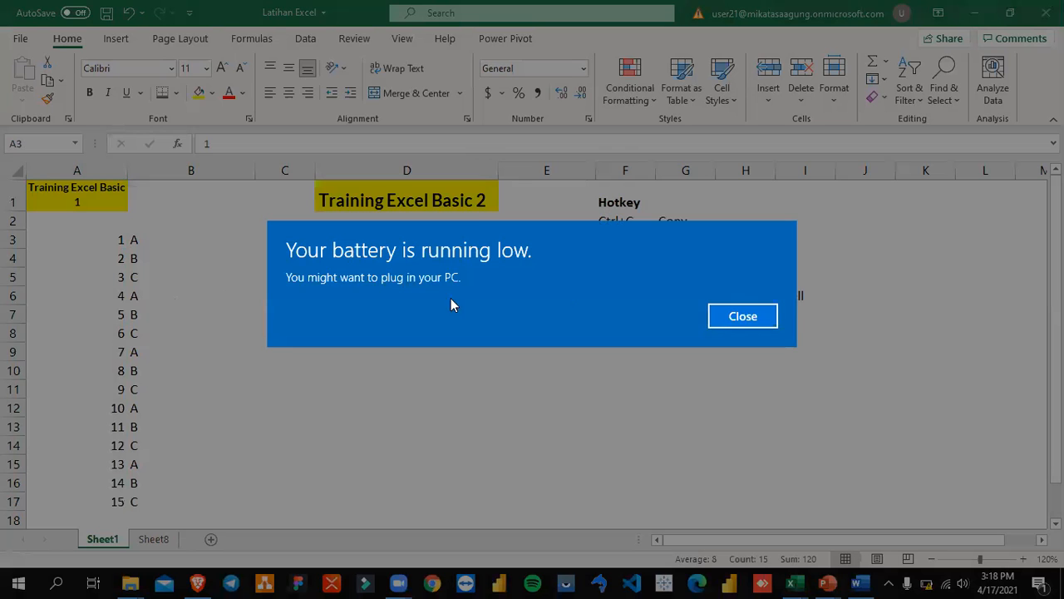
pyautogui.click(742, 316)
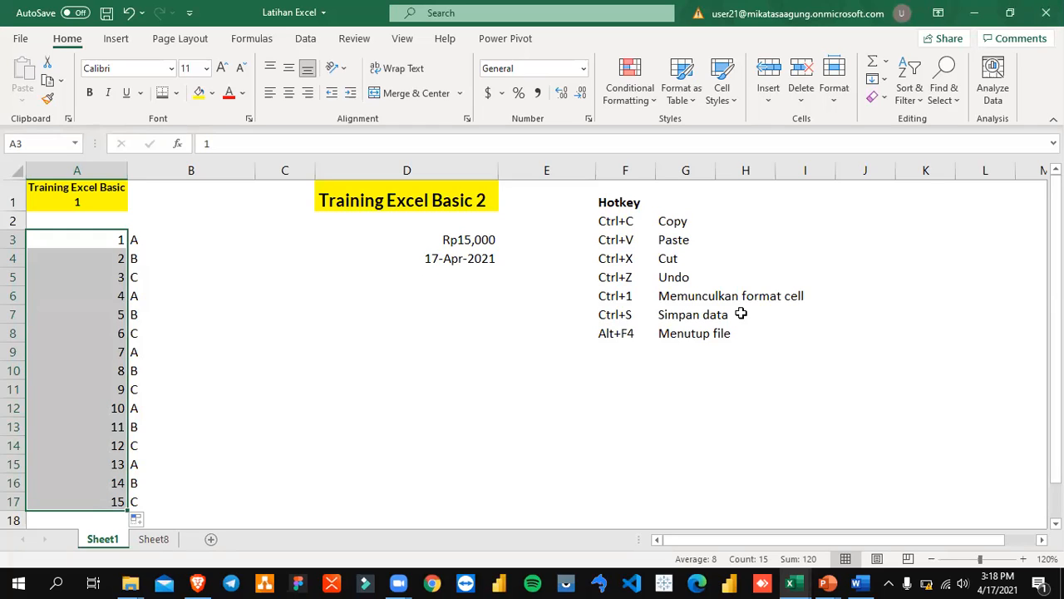
# - Clear all the numbers from cells A3:A17, leaving the letters in column B
pyautogui.press('Right')
pyautogui.press('Left')
pyautogui.press('Down')
pyautogui.press('Down')
pyautogui.press('Up')
pyautogui.press('Up')
pyautogui.hotkey('shift', 'Down')
pyautogui.hotkey('shift', 'Down')
pyautogui.hotkey('shift', 'Down')
pyautogui.hotkey('shift', 'Down')
pyautogui.hotkey('shift', 'Down')
pyautogui.hotkey('shift', 'Down')
pyautogui.hotkey('shift', 'Down')
pyautogui.hotkey('shift', 'Down')
pyautogui.hotkey('shift', 'Down')
pyautogui.hotkey('shift', 'Down')
pyautogui.hotkey('shift', 'Down')
pyautogui.hotkey('shift', 'Down')
pyautogui.hotkey('shift', 'Down')
pyautogui.hotkey('shift', 'Down')
pyautogui.hotkey('shift', 'Down')
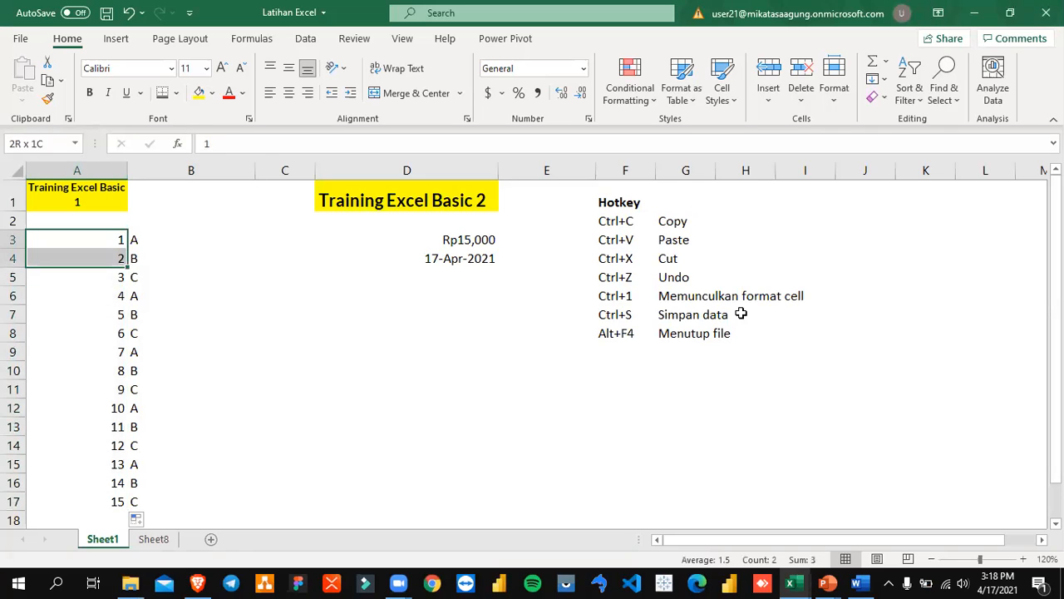
pyautogui.hotkey('shift', 'Up')
pyautogui.hotkey('shift', 'Up')
pyautogui.hotkey('shift', 'Down')
pyautogui.press('Delete')
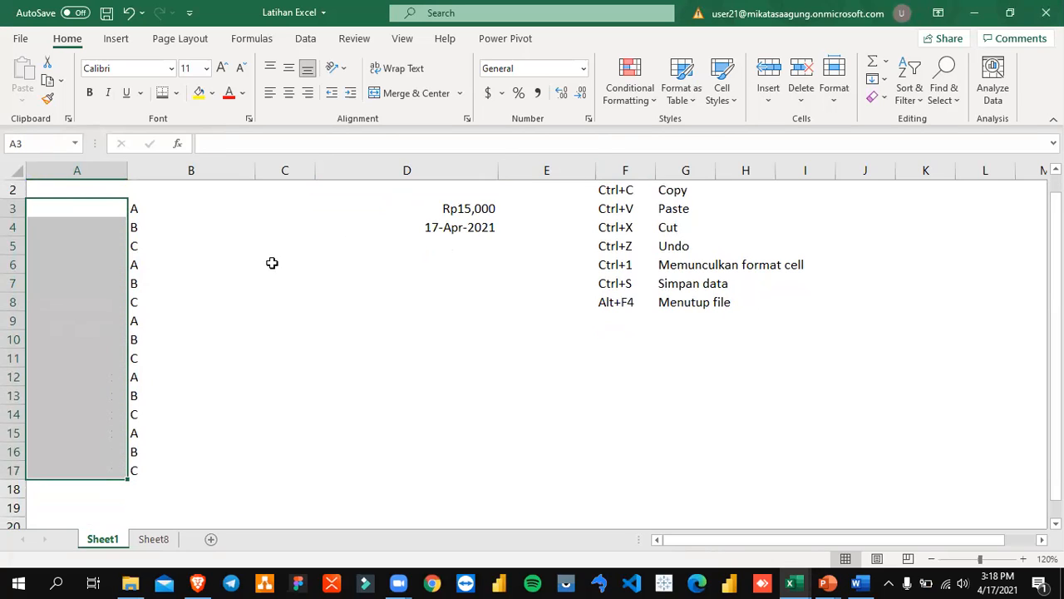
pyautogui.scroll(1, 288, 275)
pyautogui.click(195, 371)
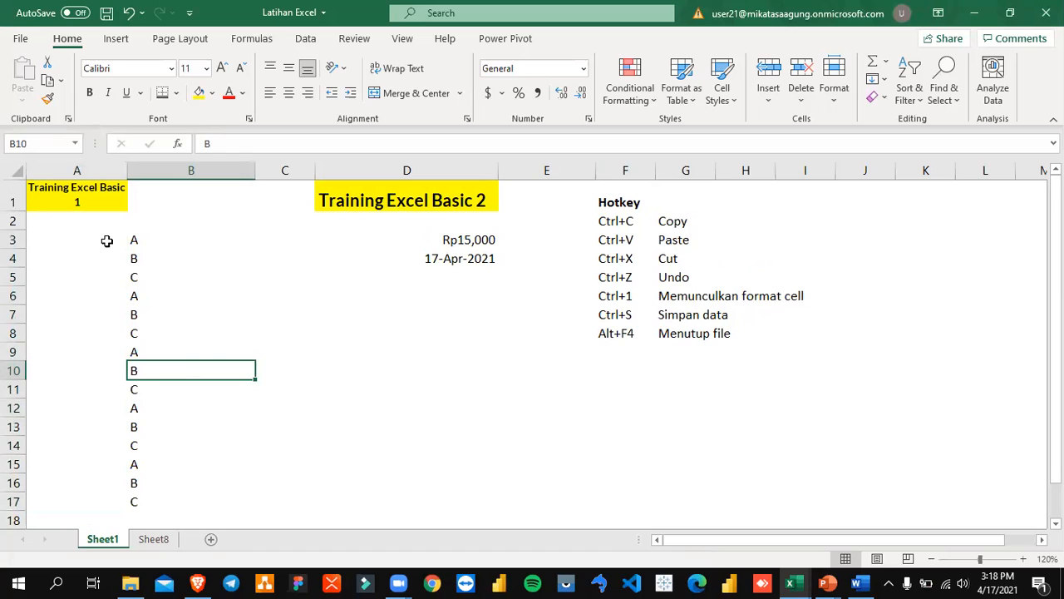
# - Enter 1 in cell A3 and 2 in cell A4 as the start of a number series
pyautogui.click(104, 241)
pyautogui.write('1')
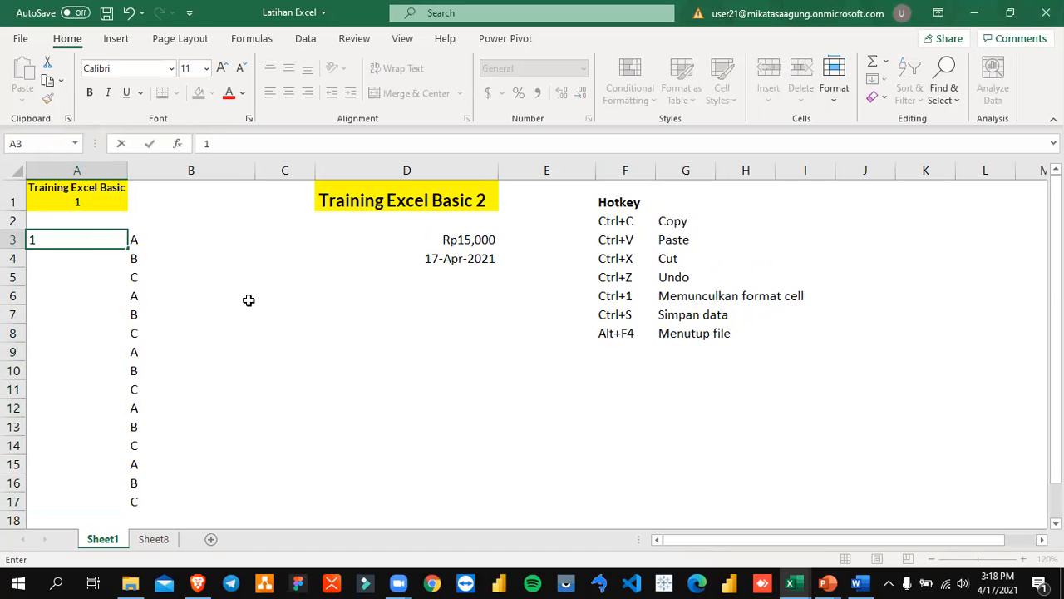
pyautogui.press('Return')
pyautogui.press('Up')
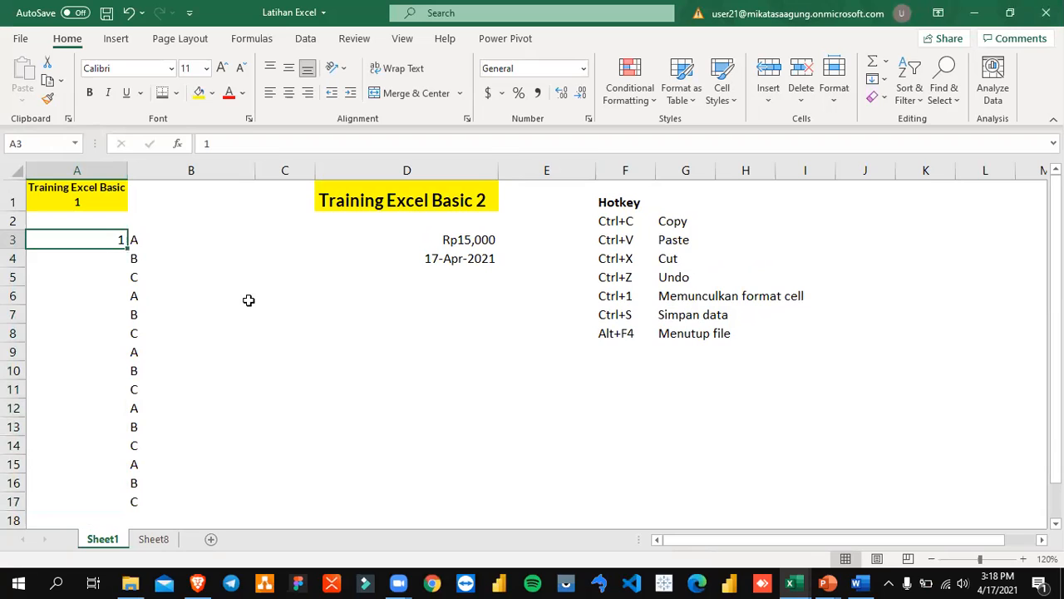
pyautogui.click(101, 262)
pyautogui.write('2')
pyautogui.press('Return')
# - Extend the A3:A4 series down column A to row 17, matching the length of the adjacent letters
pyautogui.press('Up')
pyautogui.press('Up')
pyautogui.hotkey('shift', 'Down')
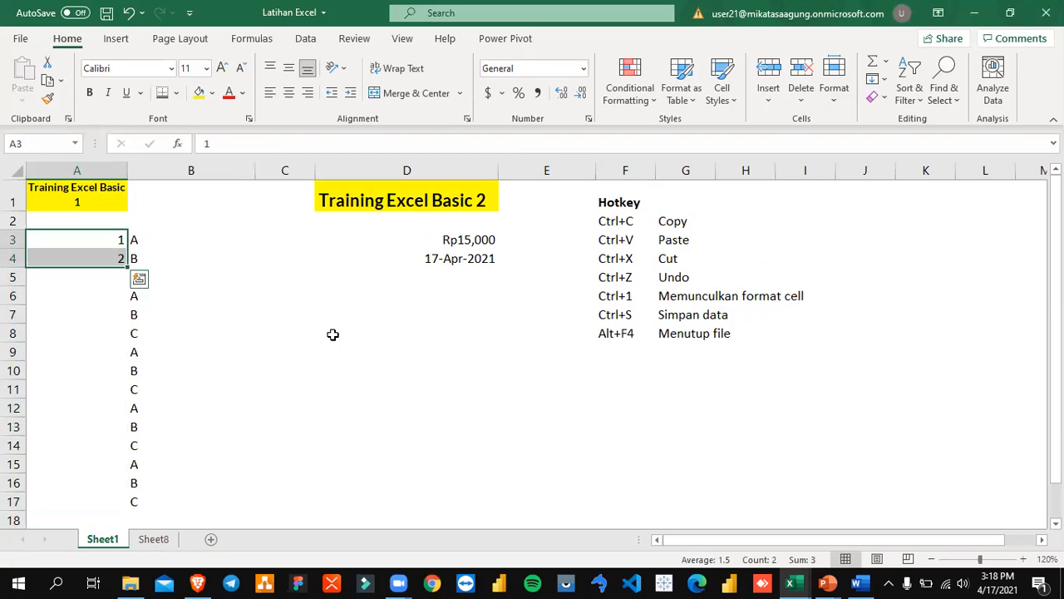
pyautogui.moveTo(127, 267)
pyautogui.mouseDown()
pyautogui.moveTo(104, 342)
pyautogui.moveTo(113, 266)
pyautogui.mouseUp()
pyautogui.doubleClick(128, 267)
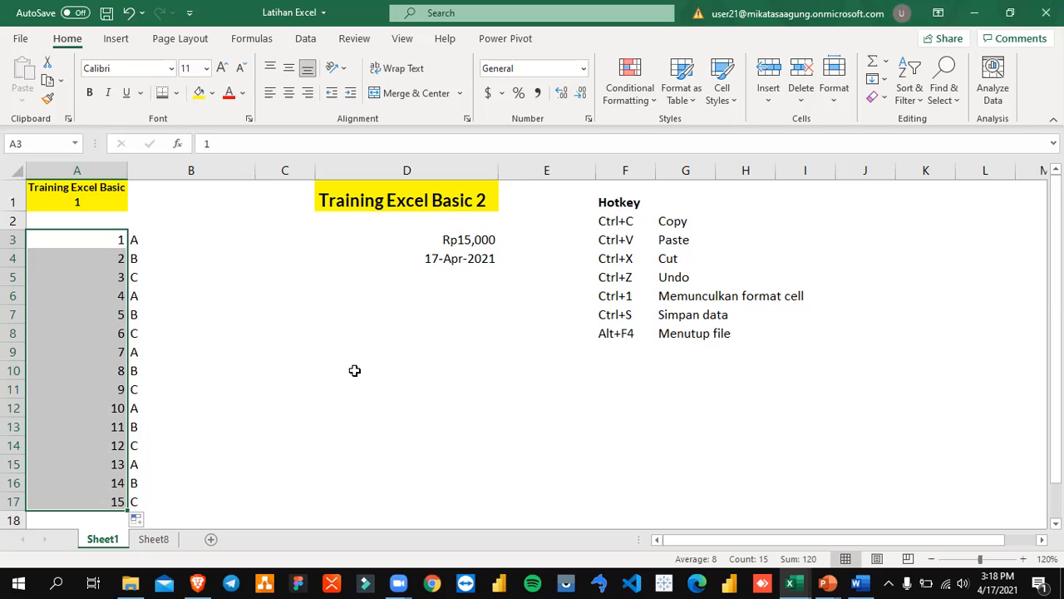
# - Compare the letters in B3:B17 with the filled numbers in A3:A17 by selecting each range
pyautogui.click(149, 500)
pyautogui.moveTo(147, 245); pyautogui.dragTo(131, 497)
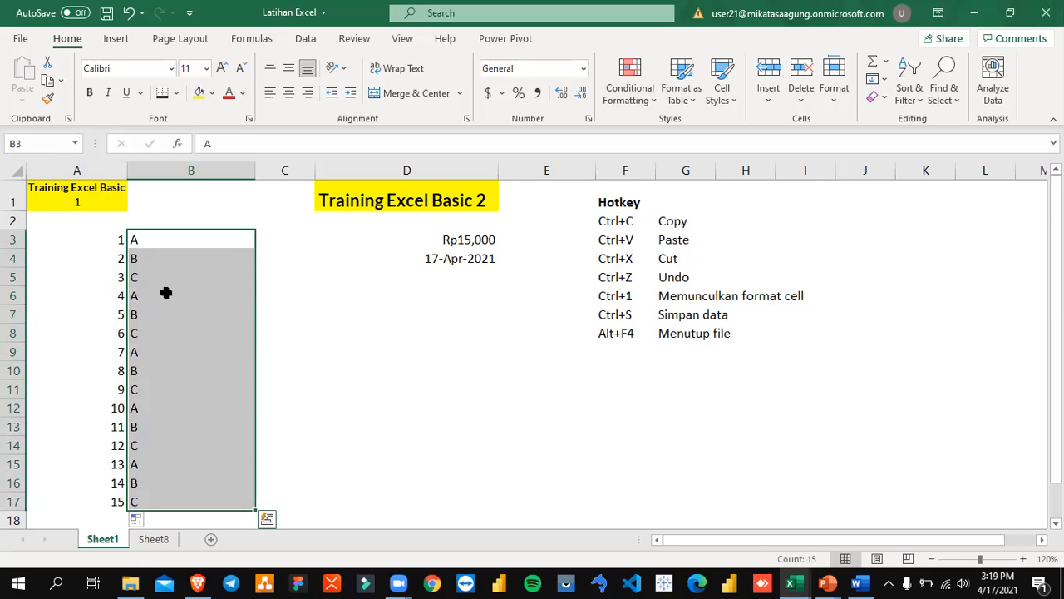
pyautogui.moveTo(107, 240); pyautogui.dragTo(94, 496)
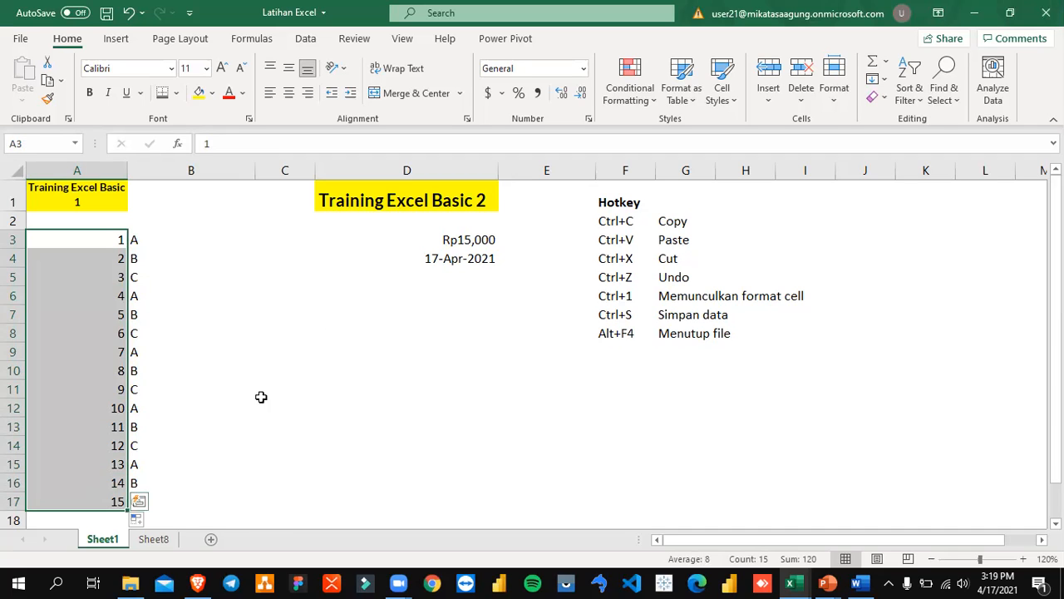
# - Switch to the Word module and examine the automatic data entry steps and the start of BAB 4 on statistical functions
pyautogui.hotkey('alt', 'Tab')
pyautogui.hotkey('alt', 'Tab')
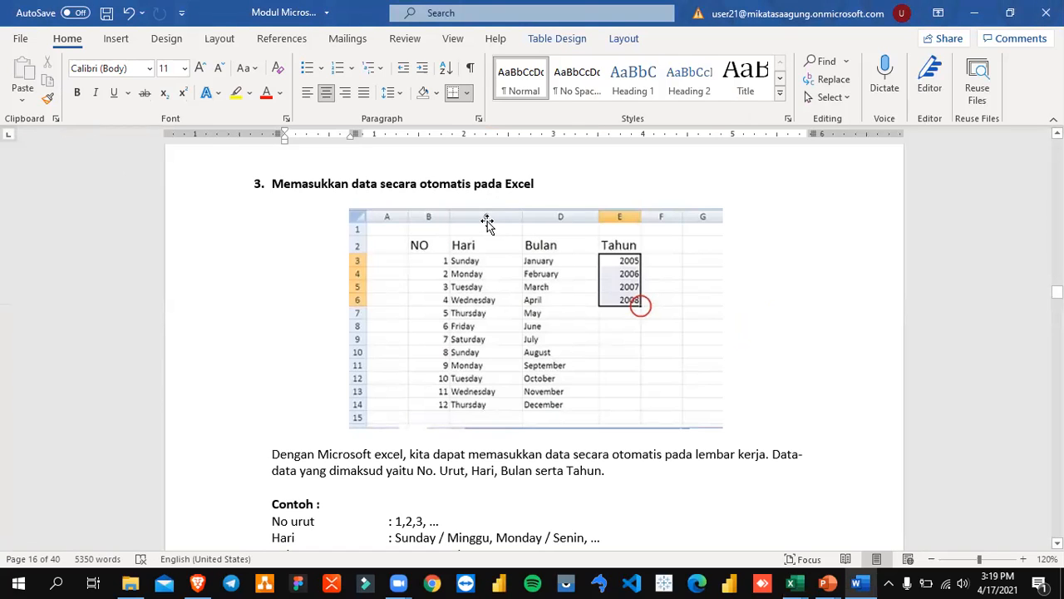
pyautogui.hotkey('alt', 'Tab')
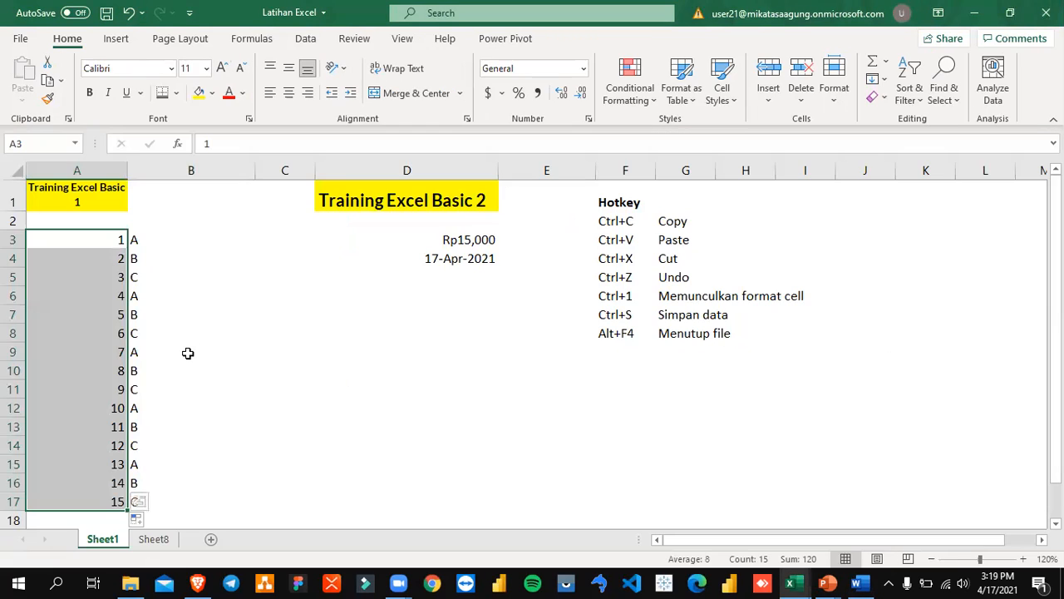
pyautogui.hotkey('alt', 'Tab')
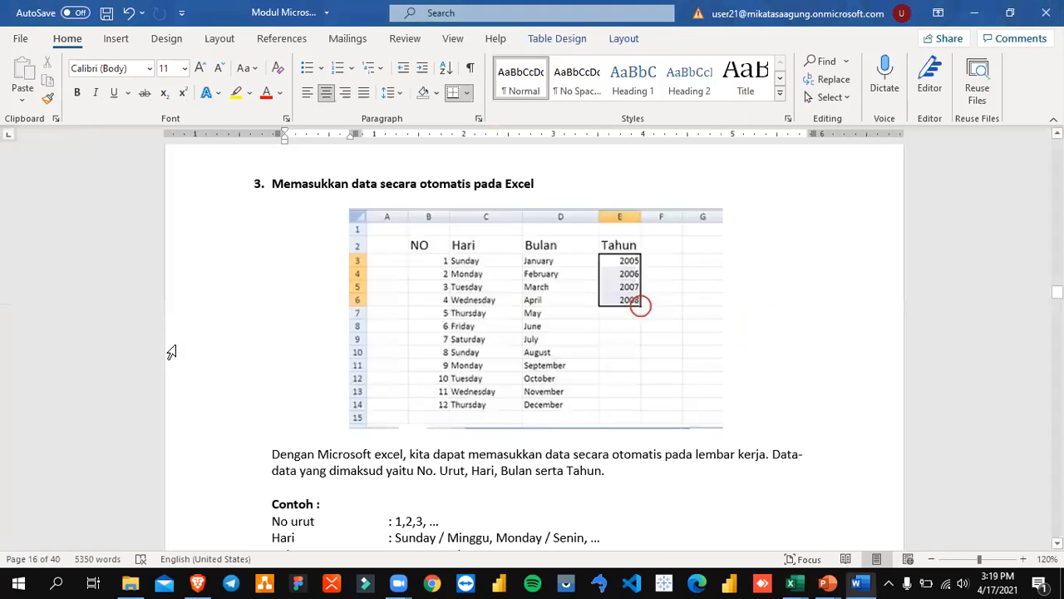
pyautogui.scroll(-5, 553, 363)
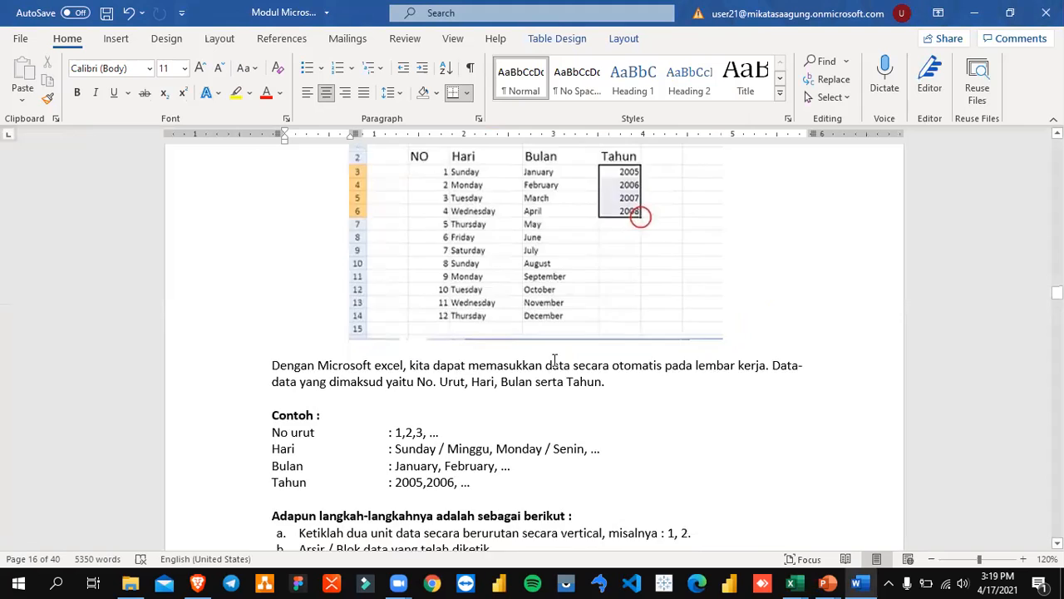
pyautogui.scroll(-3, 553, 364)
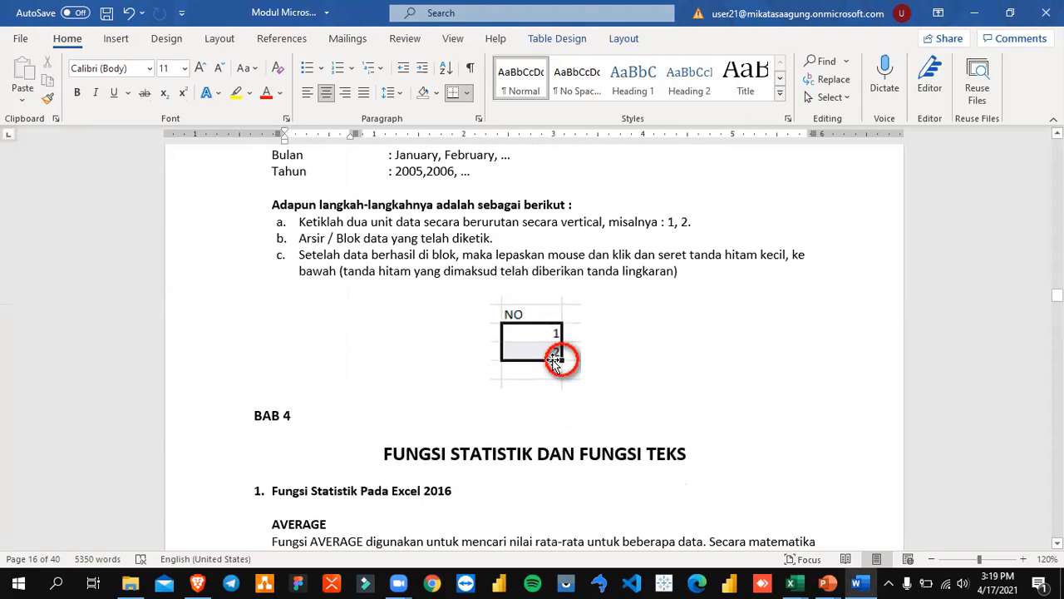
pyautogui.scroll(-5, 553, 363)
pyautogui.scroll(1, 555, 360)
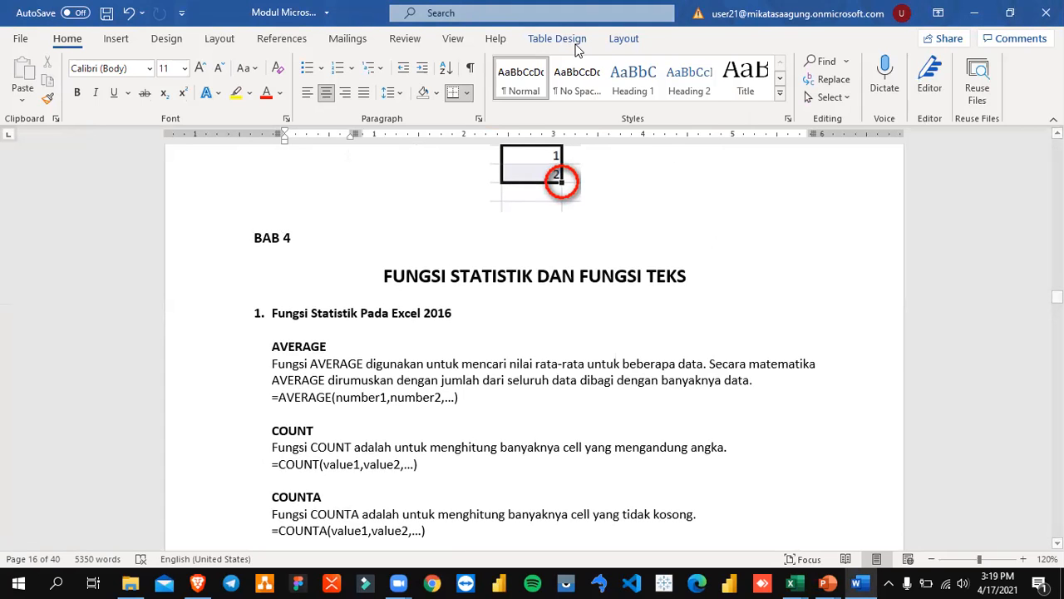
pyautogui.scroll(-12, 582, 450)
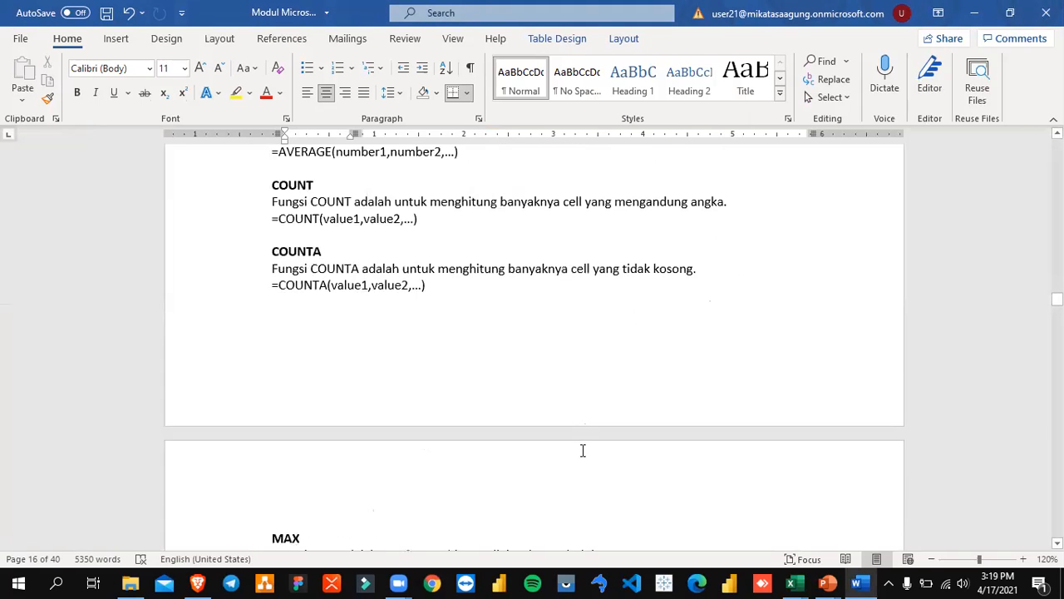
pyautogui.scroll(-4, 582, 450)
pyautogui.scroll(12, 583, 447)
pyautogui.scroll(1, 582, 450)
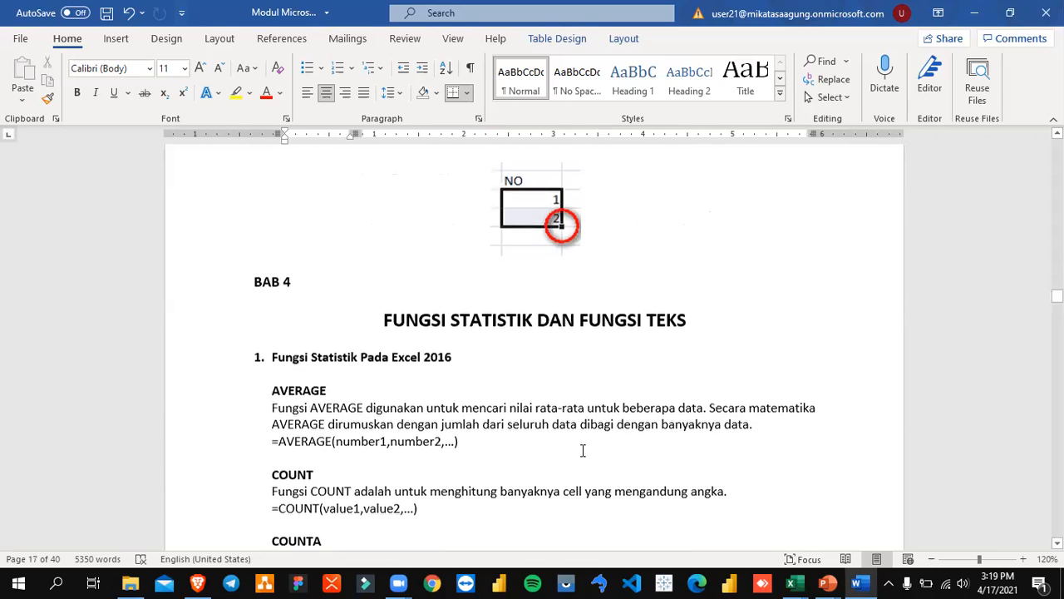
# - Switch to the Training Basic Excel workbook and bring up the sales list exercise at the start of the formula sheet
pyautogui.hotkey('alt', 'Tab')
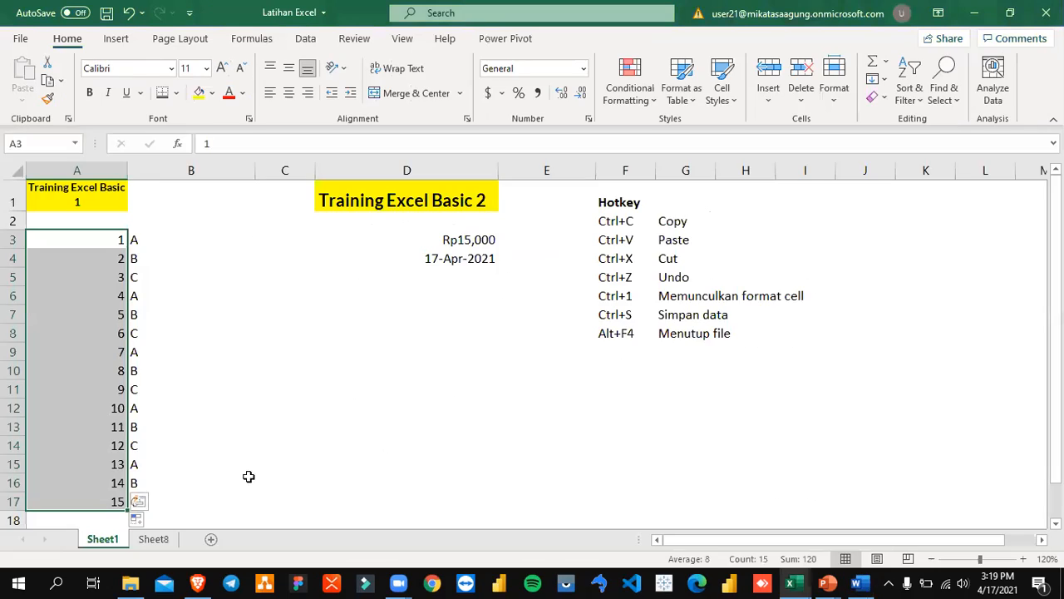
pyautogui.click(203, 464)
pyautogui.click(153, 539)
pyautogui.click(102, 539)
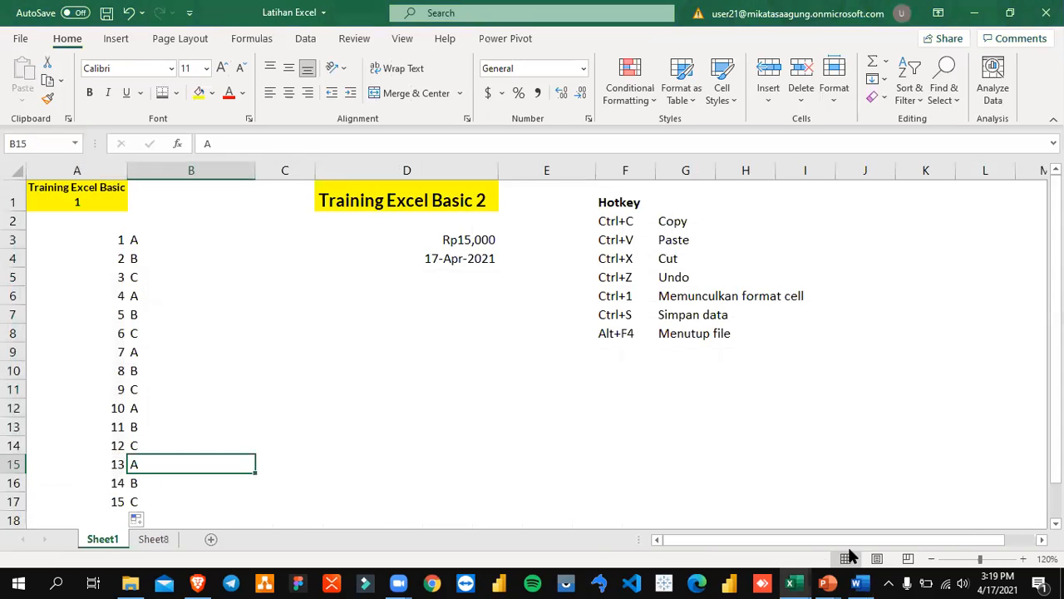
pyautogui.moveTo(790, 582)
pyautogui.click(743, 519)
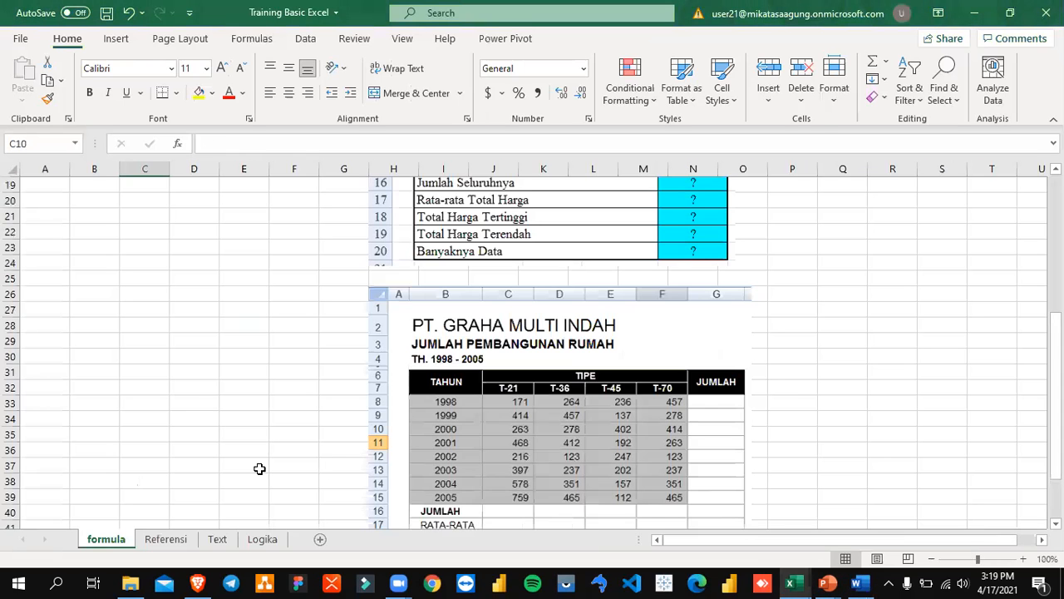
pyautogui.click(90, 416)
pyautogui.scroll(6, 178, 423)
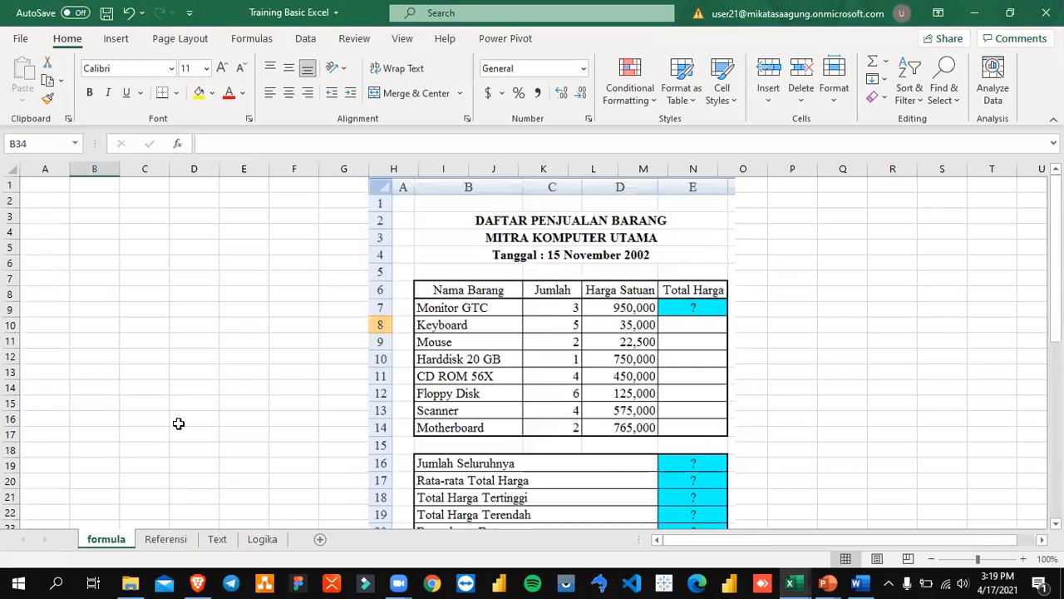
# - Look through the Referensi, Text and Logika sheets and return to the formula sheet
pyautogui.click(169, 542)
pyautogui.click(216, 540)
pyautogui.click(259, 540)
pyautogui.click(106, 539)
# - Move the DAFTAR PENJUALAN BARANG picture slightly to the right on the formula sheet
pyautogui.click(97, 248)
pyautogui.click(46, 206)
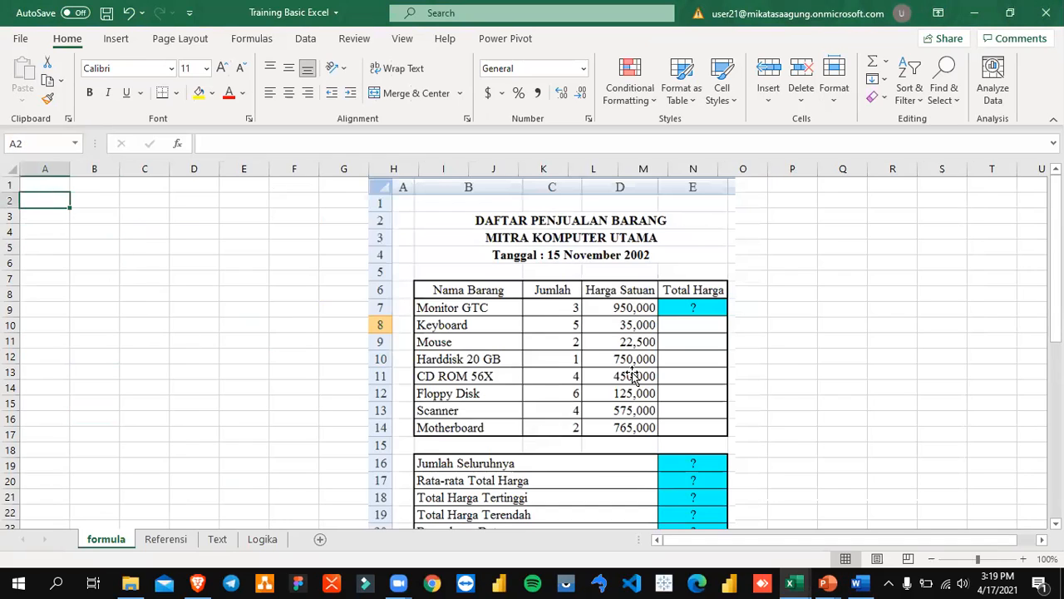
pyautogui.click(158, 219)
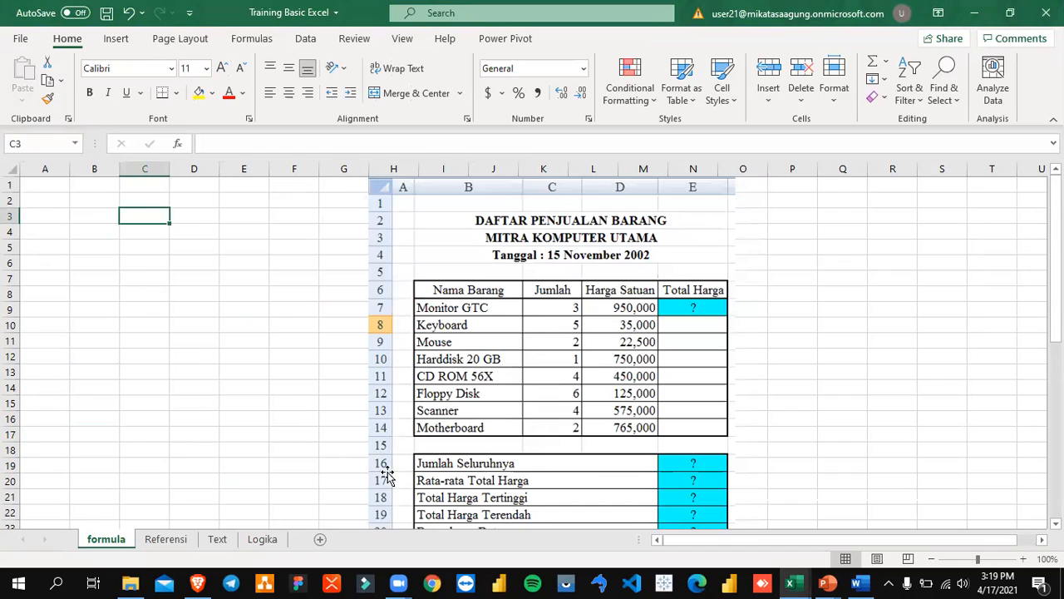
pyautogui.moveTo(499, 250); pyautogui.dragTo(535, 244)
# - Switch to the Word module and review BAB 3 on formulas, ranges and automatic entry, then the AVERAGE, COUNT and COUNTA descriptions in BAB 4
pyautogui.hotkey('alt', 'Tab')
pyautogui.hotkey('alt', 'Tab')
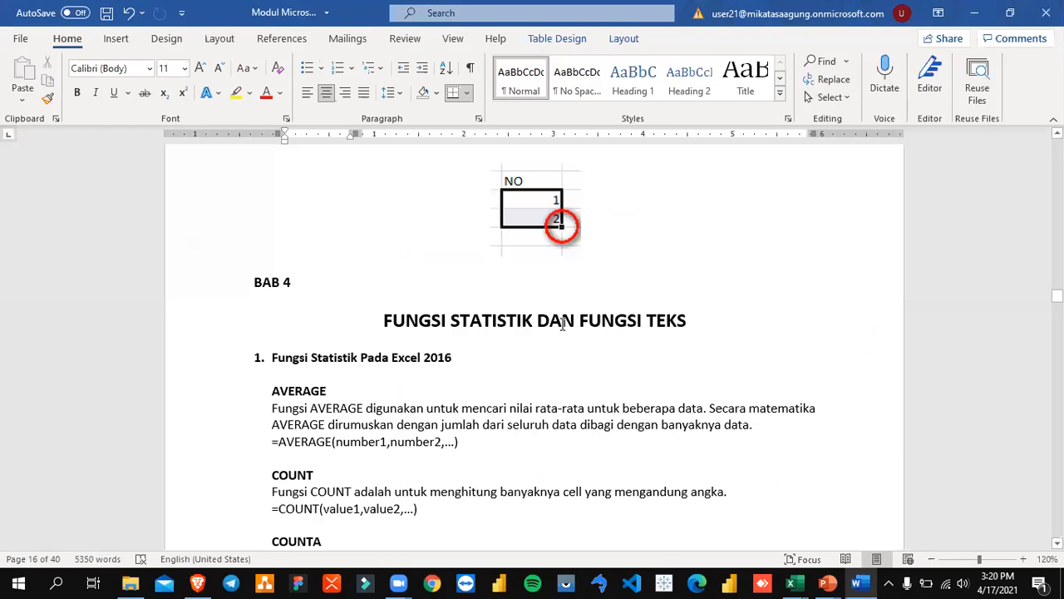
pyautogui.scroll(10, 533, 388)
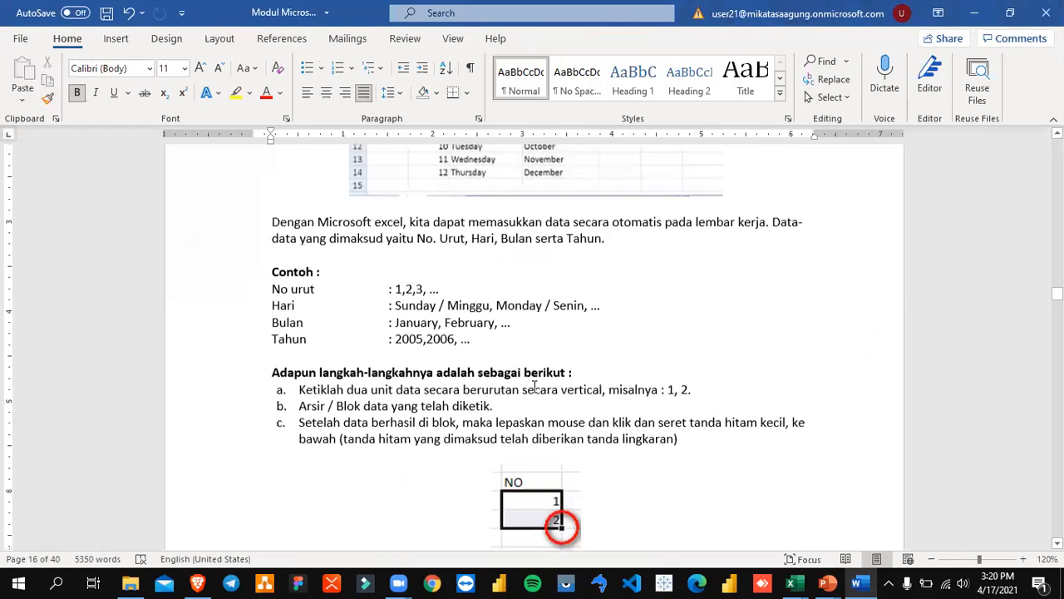
pyautogui.scroll(20, 534, 390)
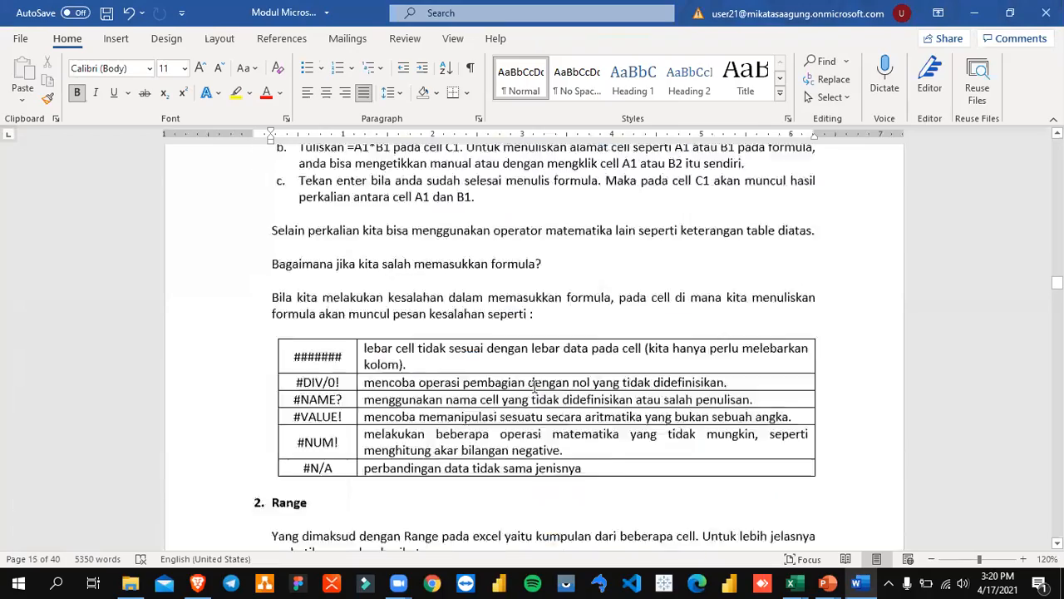
pyautogui.scroll(-20, 534, 386)
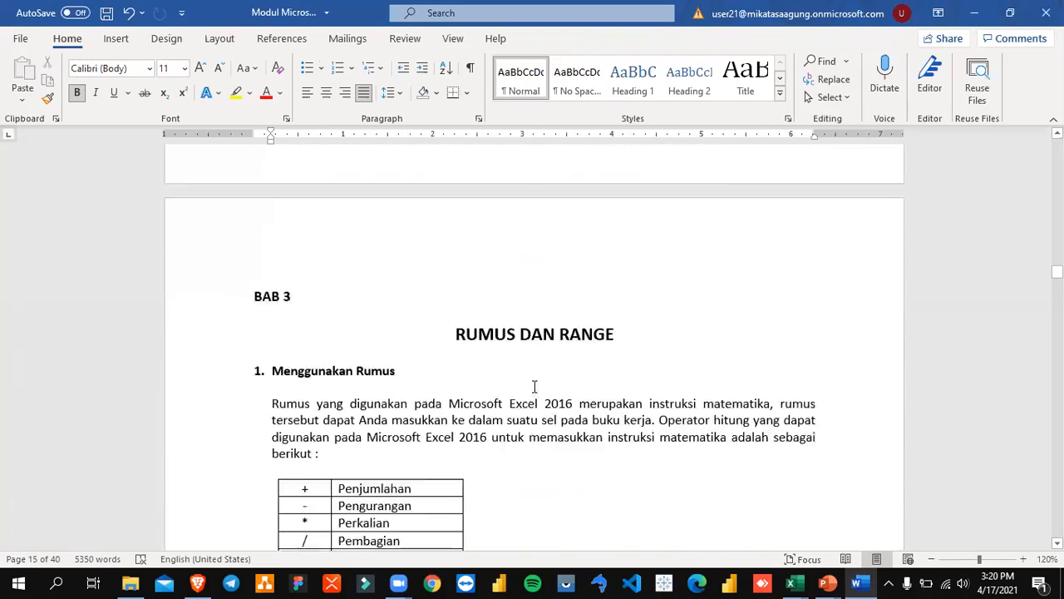
pyautogui.scroll(-10, 540, 343)
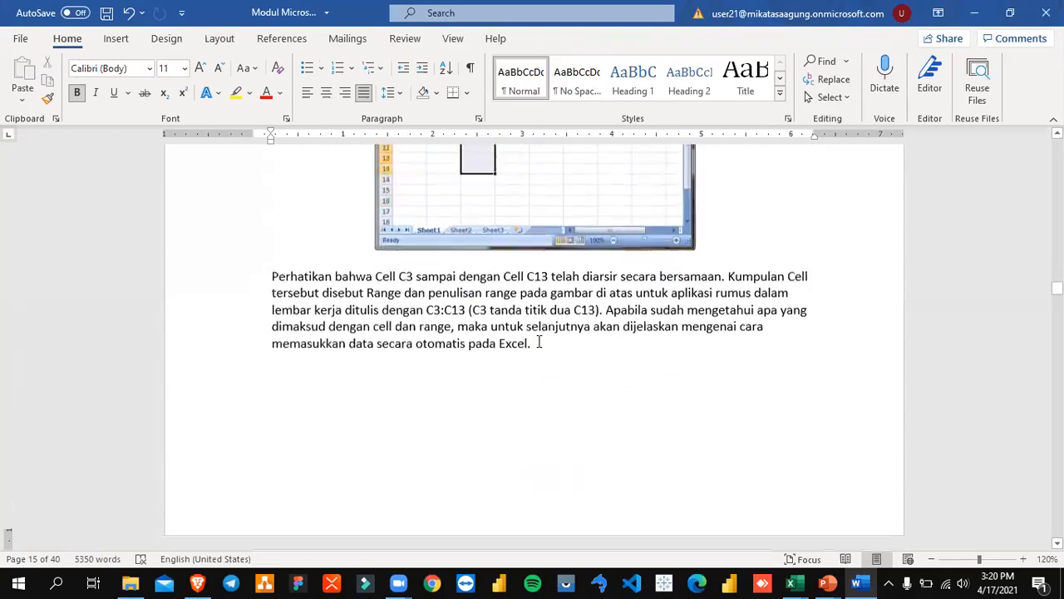
pyautogui.scroll(-20, 537, 339)
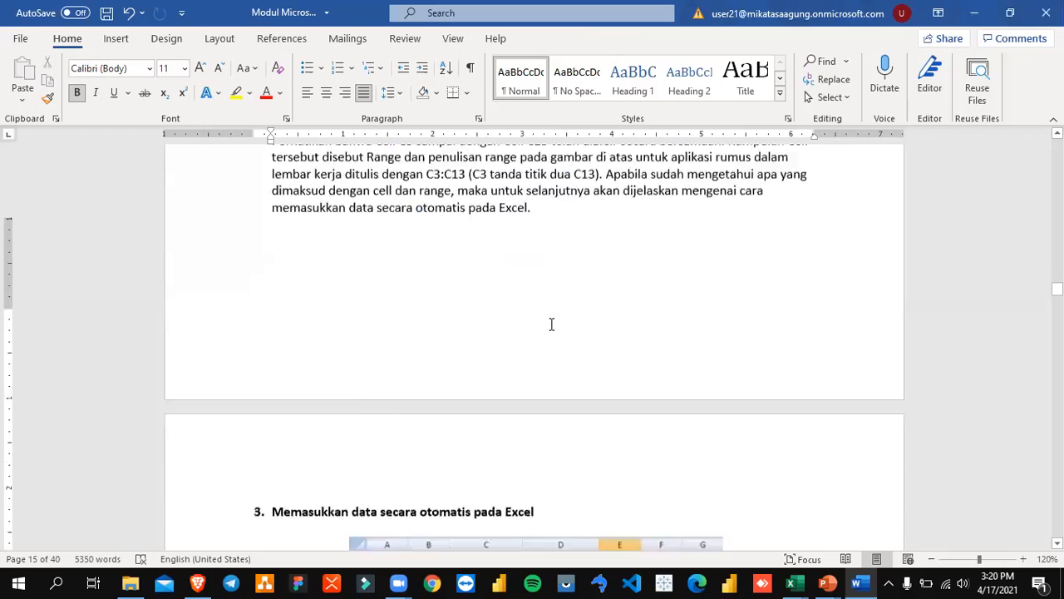
pyautogui.scroll(20, 551, 325)
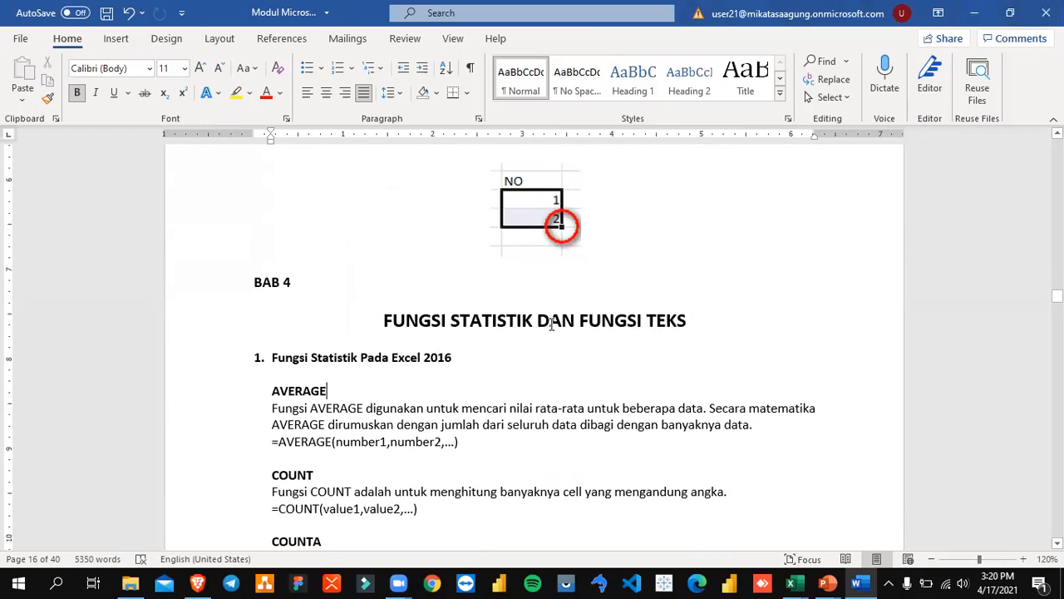
pyautogui.scroll(10, 550, 327)
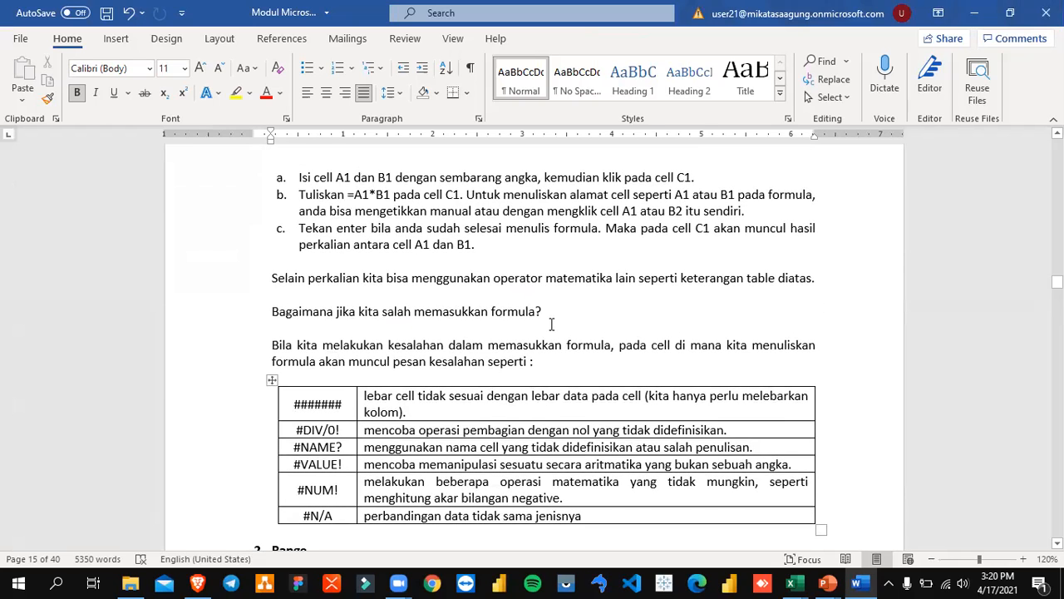
pyautogui.scroll(9, 552, 324)
pyautogui.scroll(-6, 552, 325)
pyautogui.scroll(-15, 551, 324)
pyautogui.scroll(-15, 550, 327)
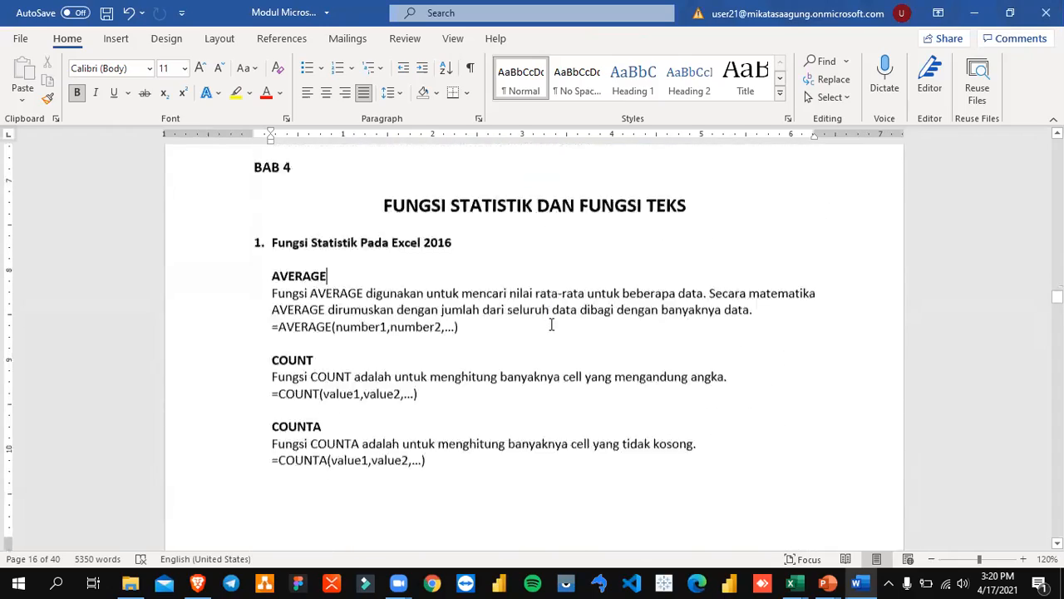
pyautogui.scroll(3, 552, 325)
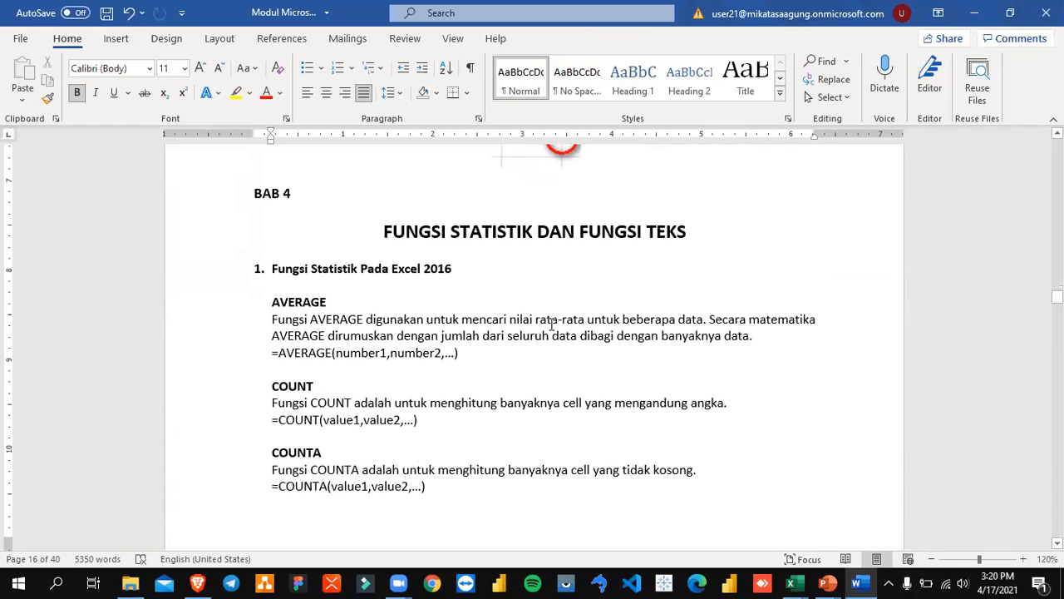
# - Return to the Training Basic Excel workbook and move the sales list picture so that it starts at column I
pyautogui.hotkey('alt', 'Tab')
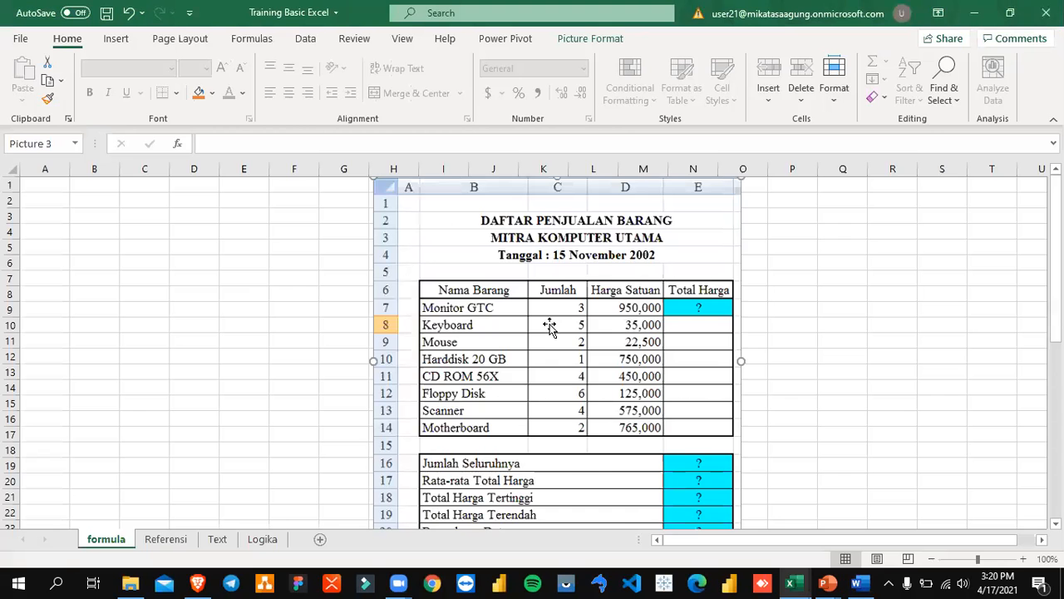
pyautogui.click(257, 248)
pyautogui.click(588, 308)
pyautogui.moveTo(589, 308); pyautogui.dragTo(635, 307)
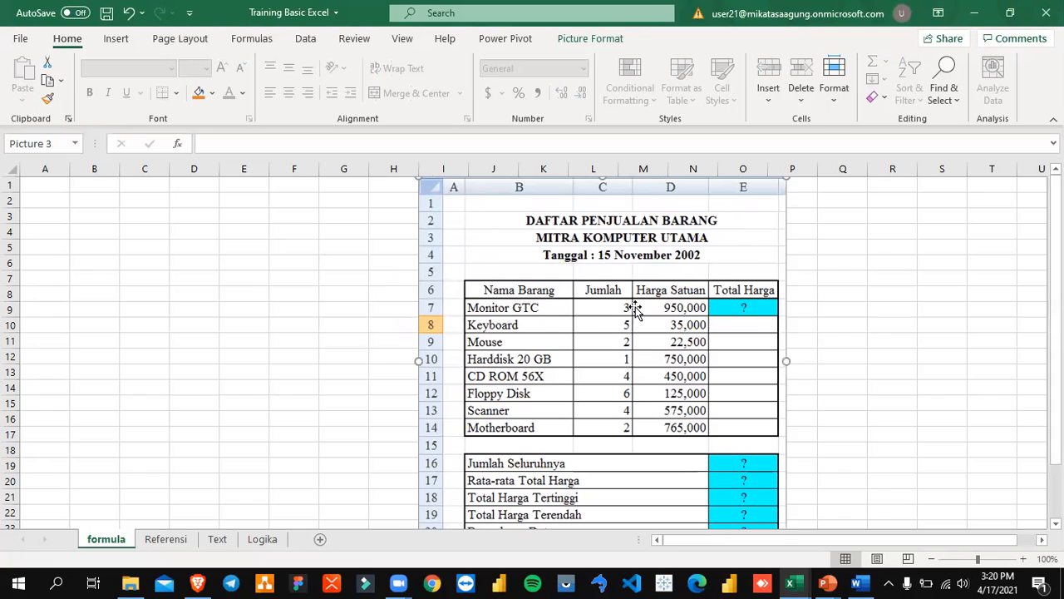
# - Move the sales list picture about one column left so that it starts in column H
pyautogui.moveTo(589, 399); pyautogui.dragTo(550, 386)
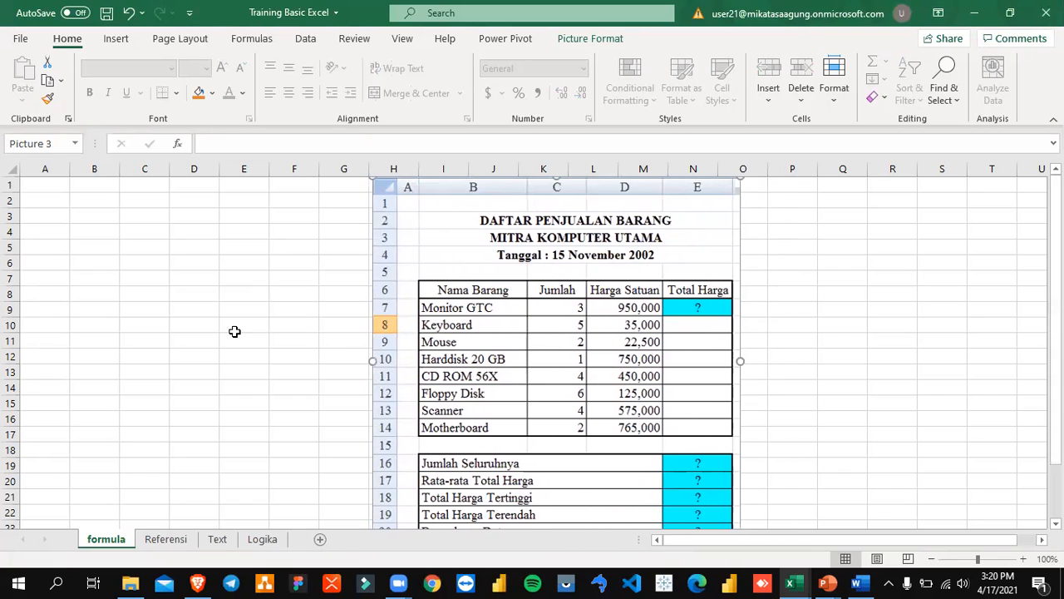
pyautogui.click(121, 291)
pyautogui.click(41, 201)
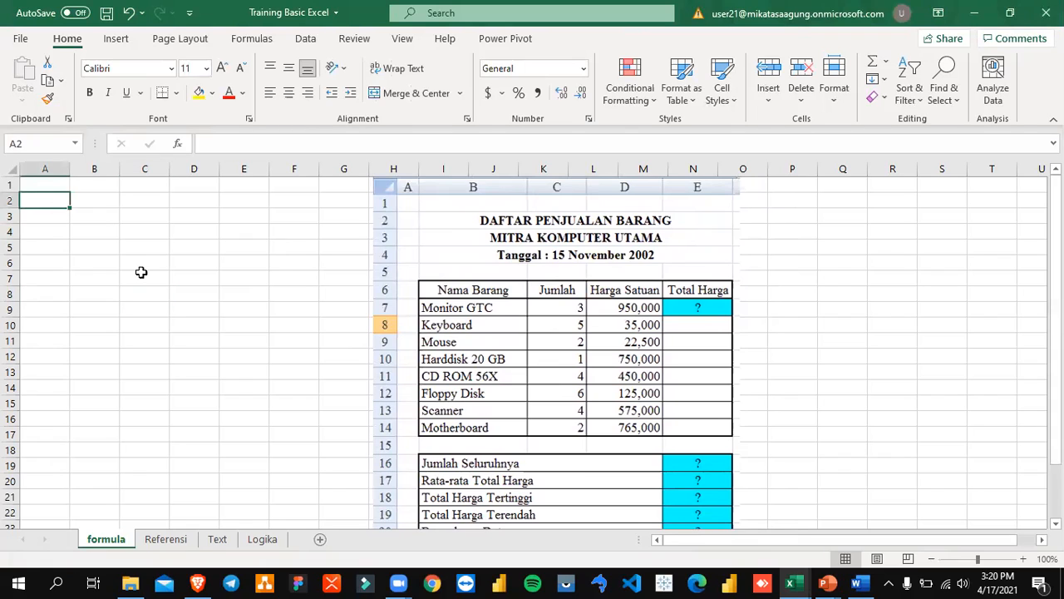
# - Enter the column headers Nama Barang in A1 and Jumlah in B1
pyautogui.press('Up')
pyautogui.write('Nama Barang')
pyautogui.press('Return')
pyautogui.press('Up')
pyautogui.press('Right')
pyautogui.write('Jumlah')
pyautogui.press('Return')
pyautogui.press('Up')
pyautogui.press('Right')
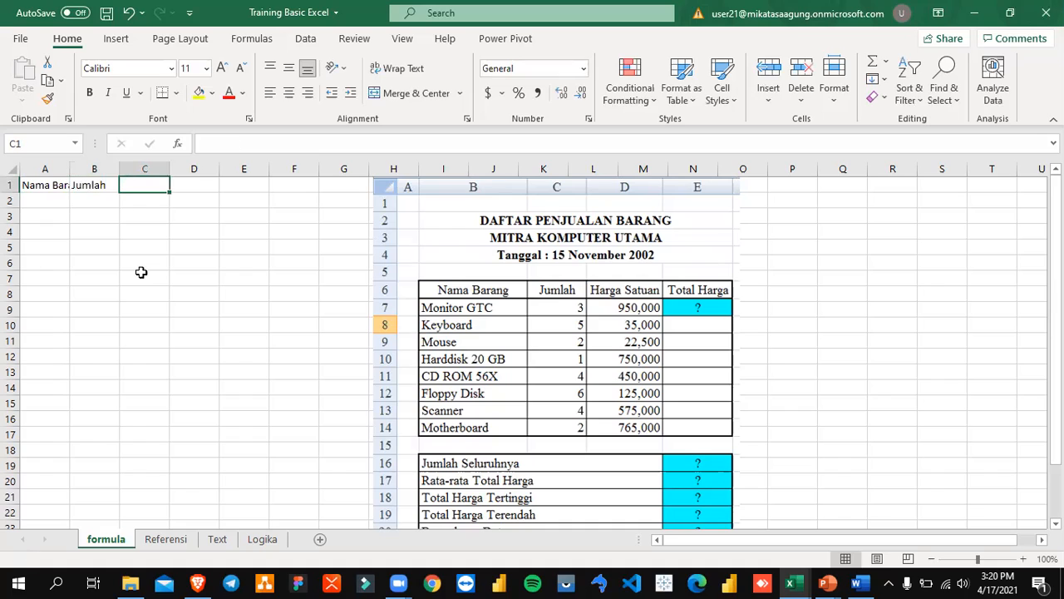
# - Enter the column headers Harga Satuan in C1 and Total Harga in D1
pyautogui.write('Harga Satuan')
pyautogui.press('Return')
pyautogui.press('Up')
pyautogui.press('Right')
pyautogui.press('Left')
pyautogui.press('Right')
pyautogui.write('To')
pyautogui.write('tal Har')
pyautogui.write('ha')
pyautogui.press('BackSpace')
pyautogui.press('BackSpace')
pyautogui.write('ga')
pyautogui.press('Return')
pyautogui.press('Left')
pyautogui.press('Left')
pyautogui.press('Left')
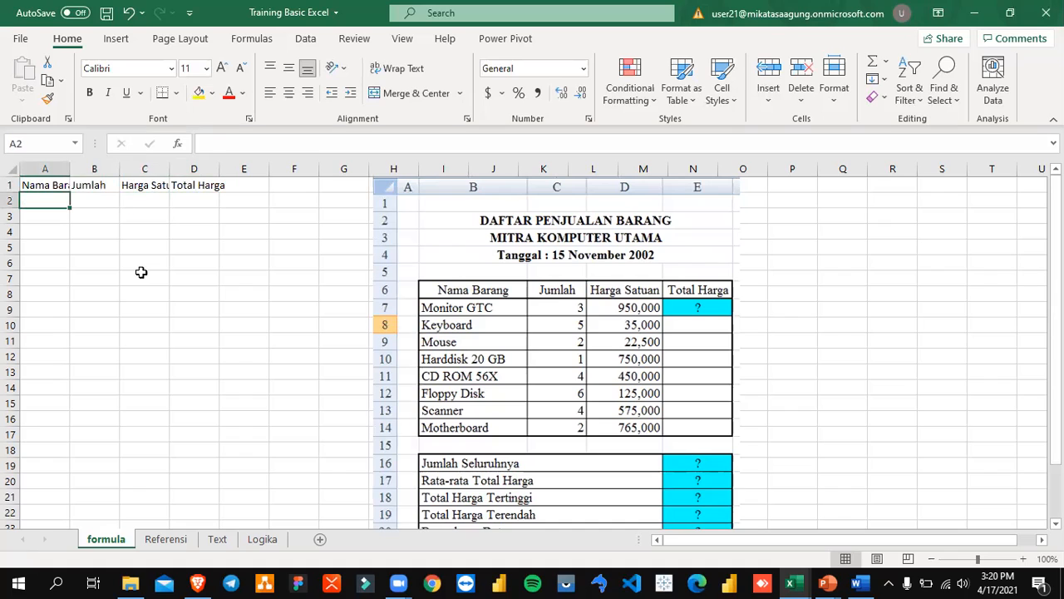
pyautogui.write('Mo')
pyautogui.press('BackSpace')
pyautogui.press('BackSpace')
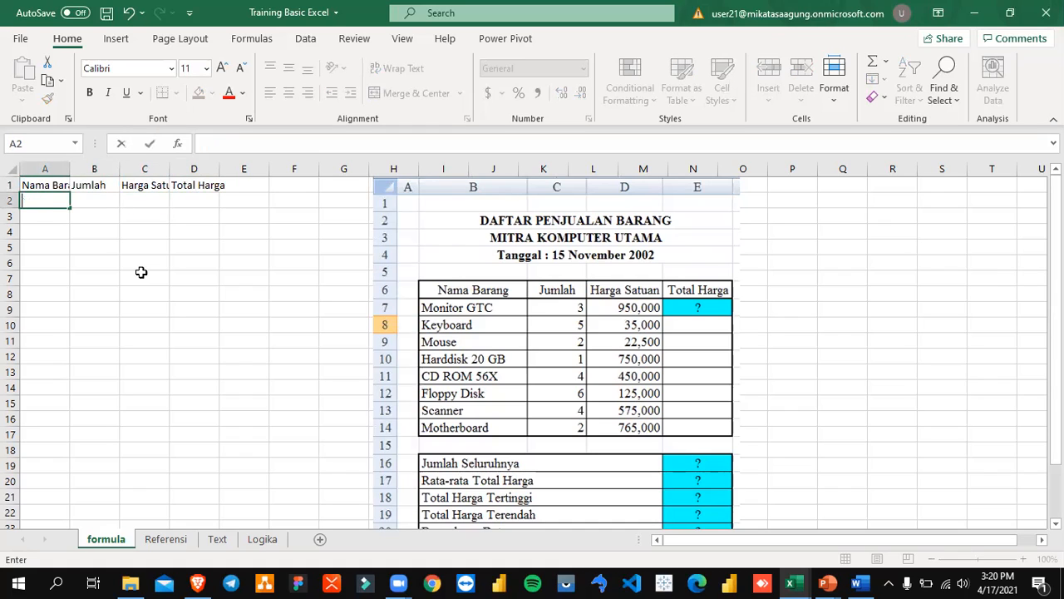
# - Enter the item names A to G in A2:A8 and widen column A to fit its header
pyautogui.write('A')
pyautogui.press('Return')
pyautogui.write('B')
pyautogui.press('Return')
pyautogui.write('C')
pyautogui.press('Return')
pyautogui.write('D')
pyautogui.press('Return')
pyautogui.write('E')
pyautogui.press('Return')
pyautogui.write('F')
pyautogui.press('Return')
pyautogui.write('G')
pyautogui.press('Return')
pyautogui.press('Up')
pyautogui.press('Up')
pyautogui.press('Up')
pyautogui.press('Up')
pyautogui.press('Up')
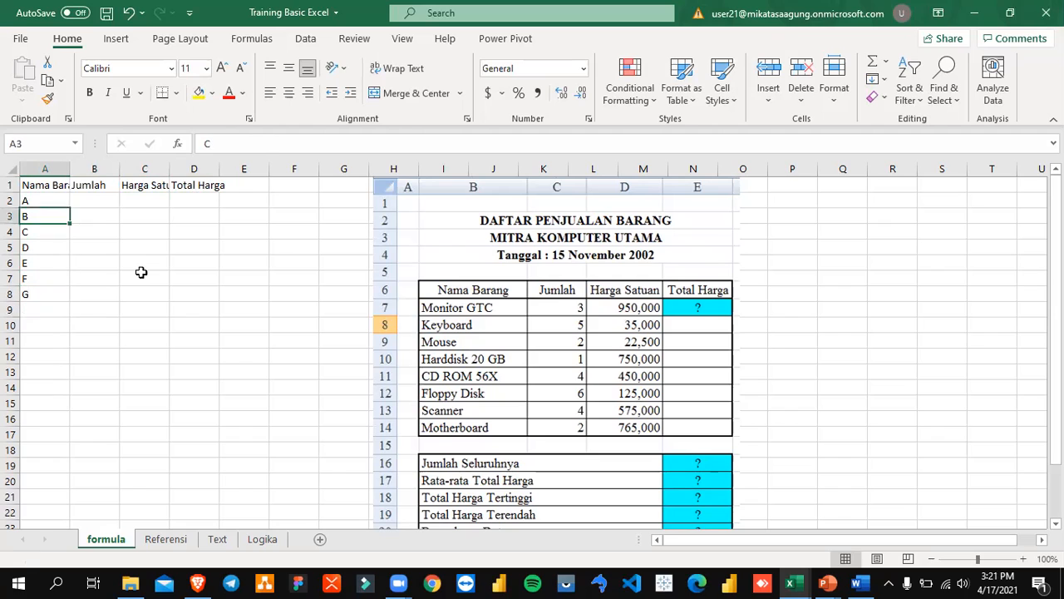
pyautogui.press('Up')
pyautogui.press('Up')
pyautogui.press('Up')
pyautogui.moveTo(70, 169); pyautogui.dragTo(89, 169)
# - Enter the quantities 3, 1, 2, 5, 7, 8 and 1 in B2:B8 under Jumlah
pyautogui.click(118, 209)
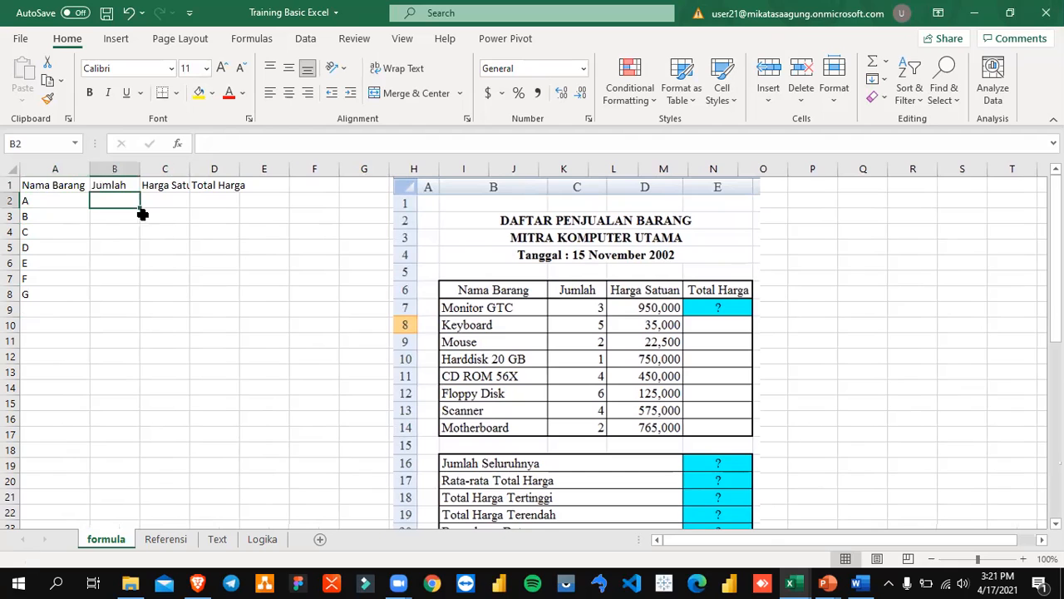
pyautogui.write('3')
pyautogui.press('Return')
pyautogui.write('1')
pyautogui.press('Return')
pyautogui.write('2')
pyautogui.press('Return')
pyautogui.write('5')
pyautogui.press('Return')
pyautogui.write('7')
pyautogui.press('Return')
pyautogui.write('8')
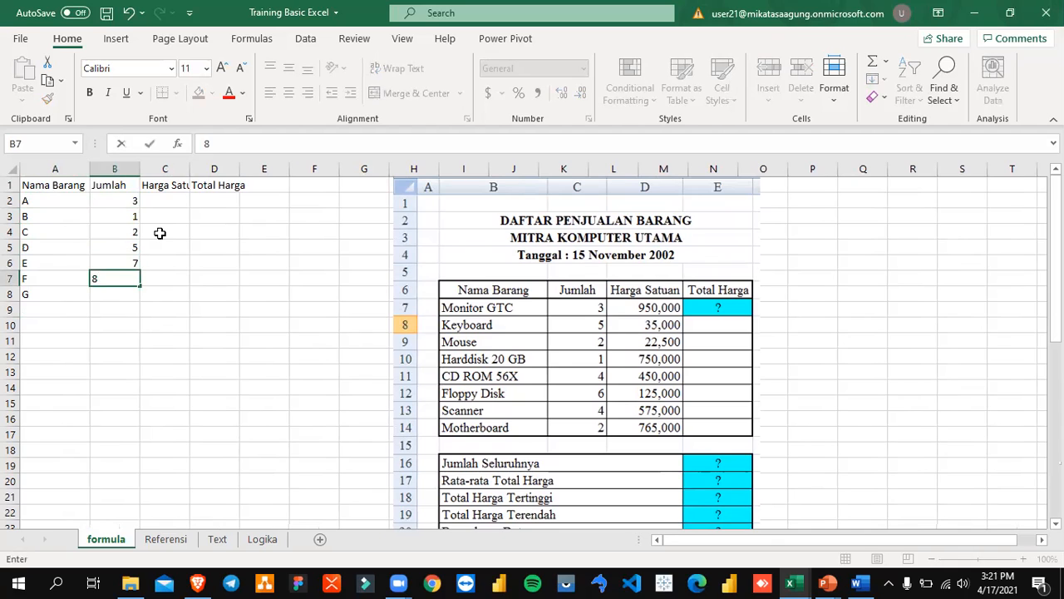
pyautogui.press('Return')
pyautogui.write('1')
pyautogui.press('Return')
# - Enter the unit prices 120000, 135000 and 231000 for items A to C in C2:C4
pyautogui.press('Up')
pyautogui.press('Up')
pyautogui.press('Up')
pyautogui.press('Up')
pyautogui.press('Up')
pyautogui.press('Up')
pyautogui.press('Right')
pyautogui.press('Up')
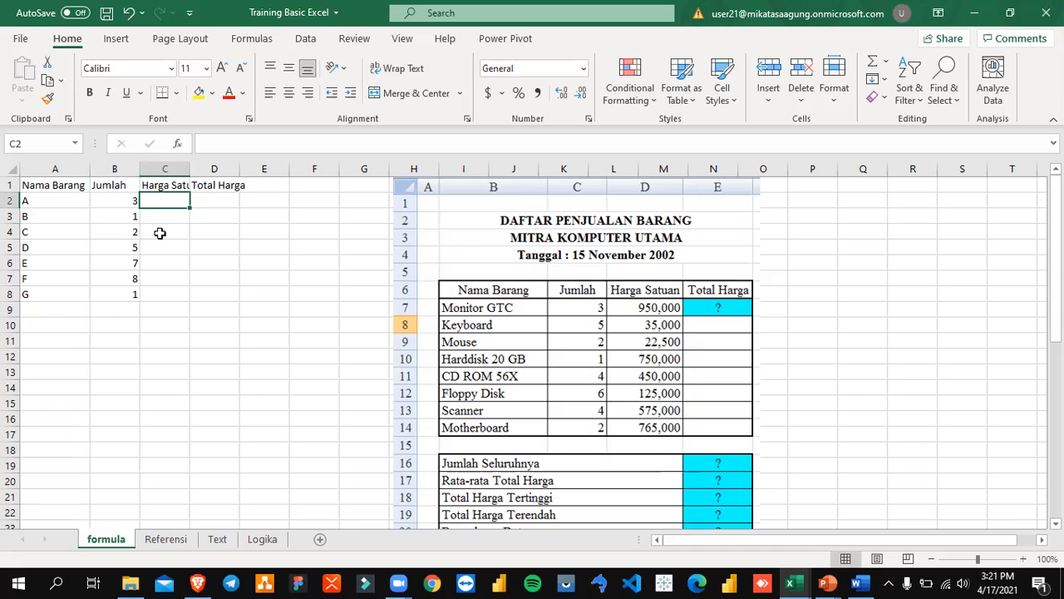
pyautogui.write('120000')
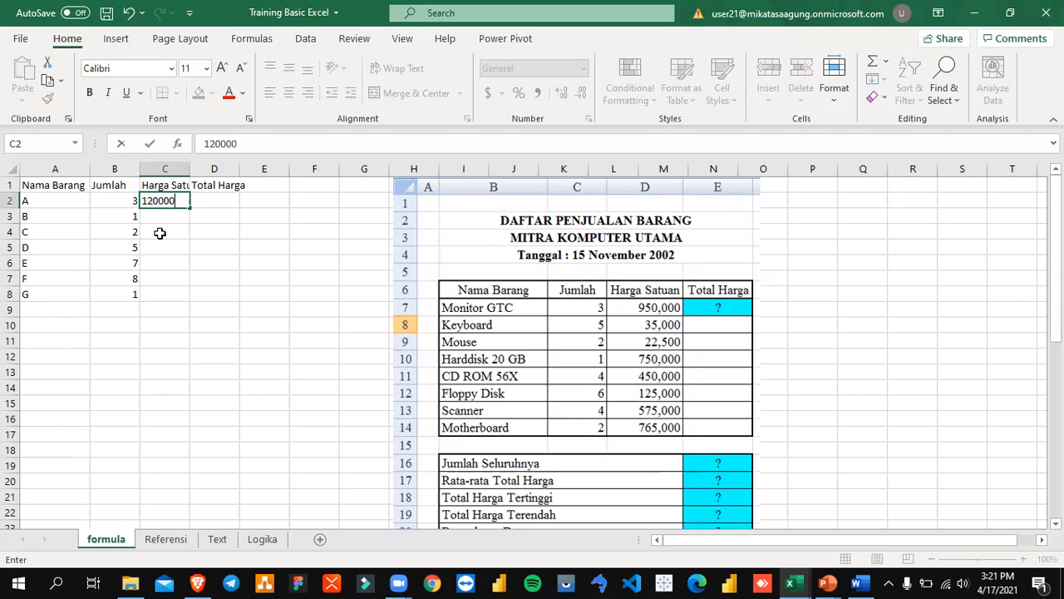
pyautogui.press('Return')
pyautogui.write('1350000')
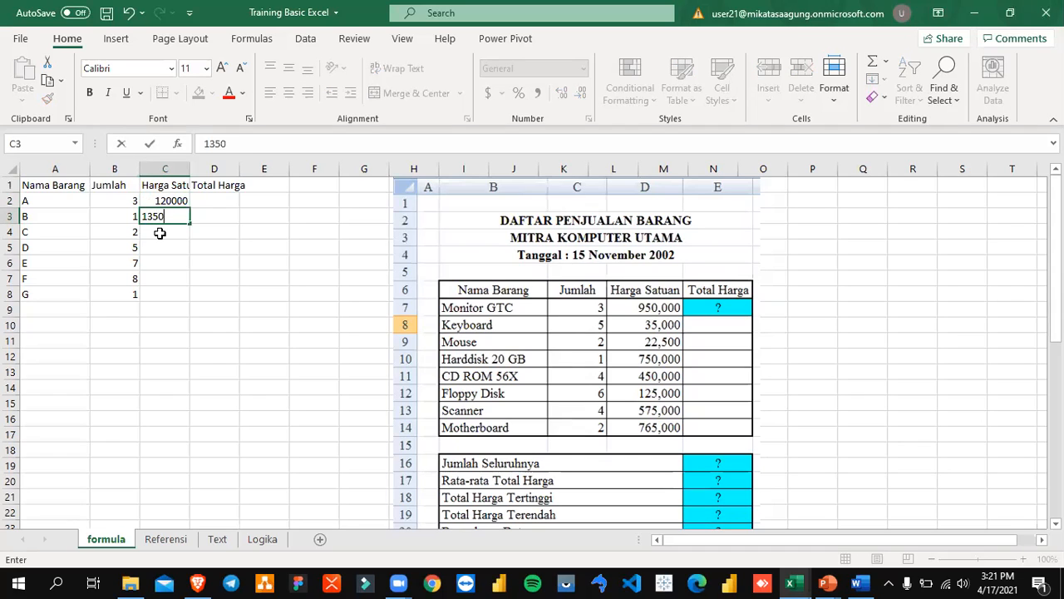
pyautogui.press('Return')
pyautogui.press('Up')
pyautogui.write('135000')
pyautogui.press('Return')
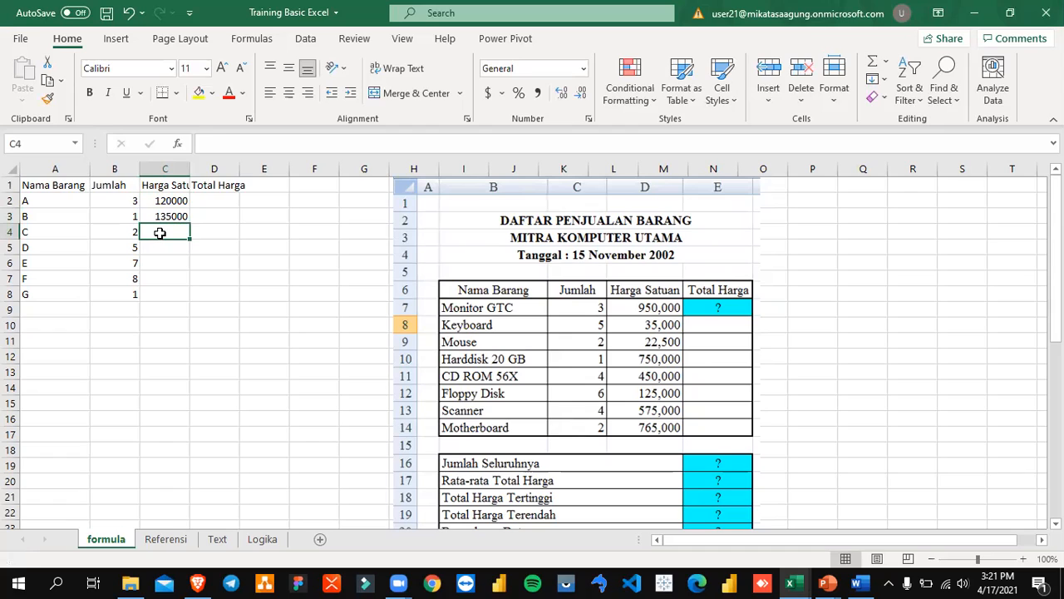
pyautogui.write('231000')
pyautogui.press('Return')
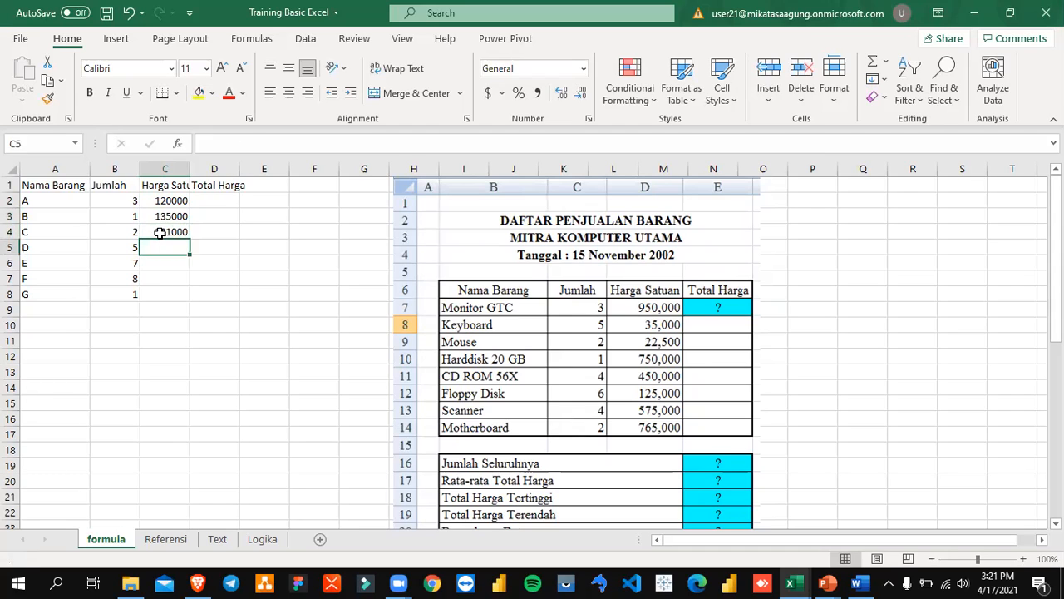
# - Enter the unit prices 320000, 575000, 765000 and 125000 for items D to G in C5:C8
pyautogui.write('320000')
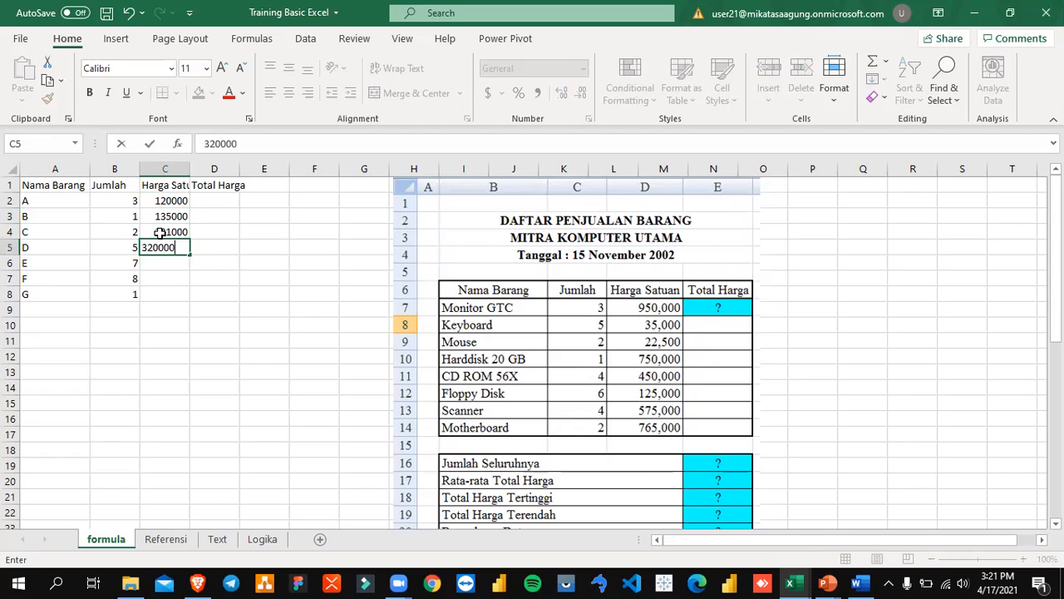
pyautogui.press('Return')
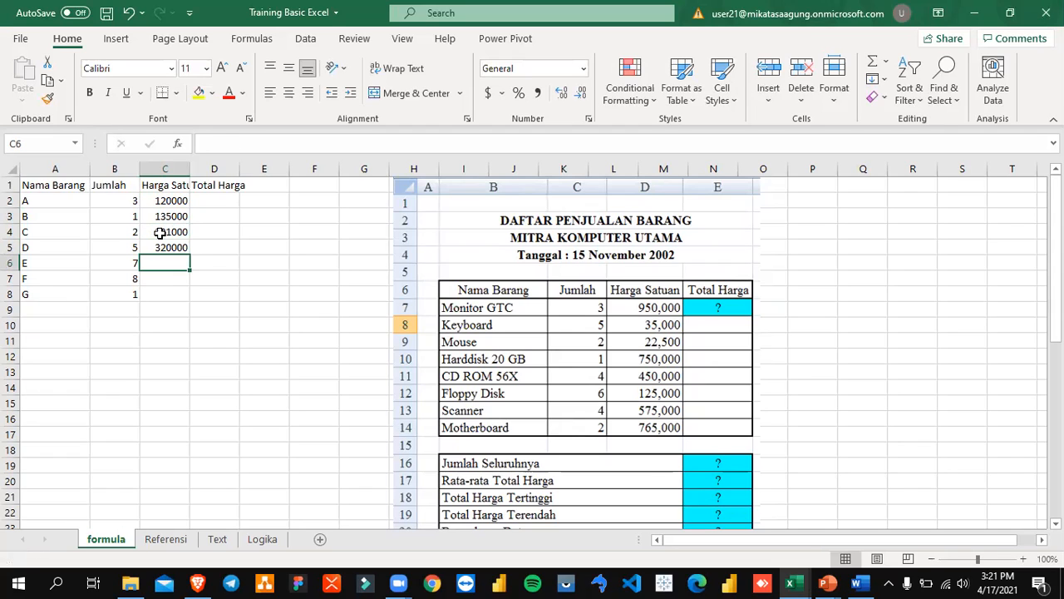
pyautogui.write('575000')
pyautogui.press('Return')
pyautogui.write('765000')
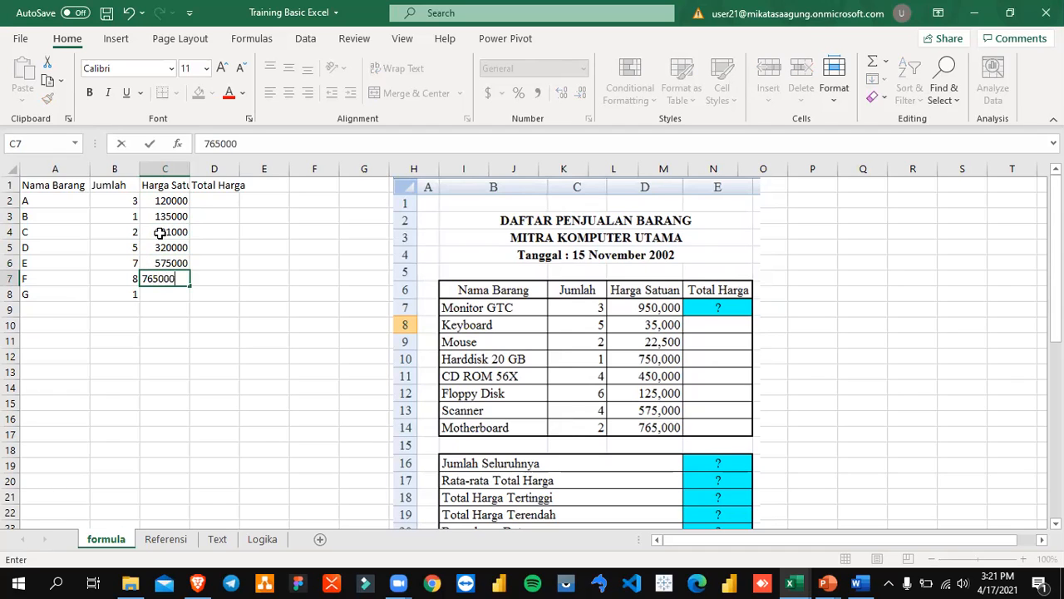
pyautogui.press('Return')
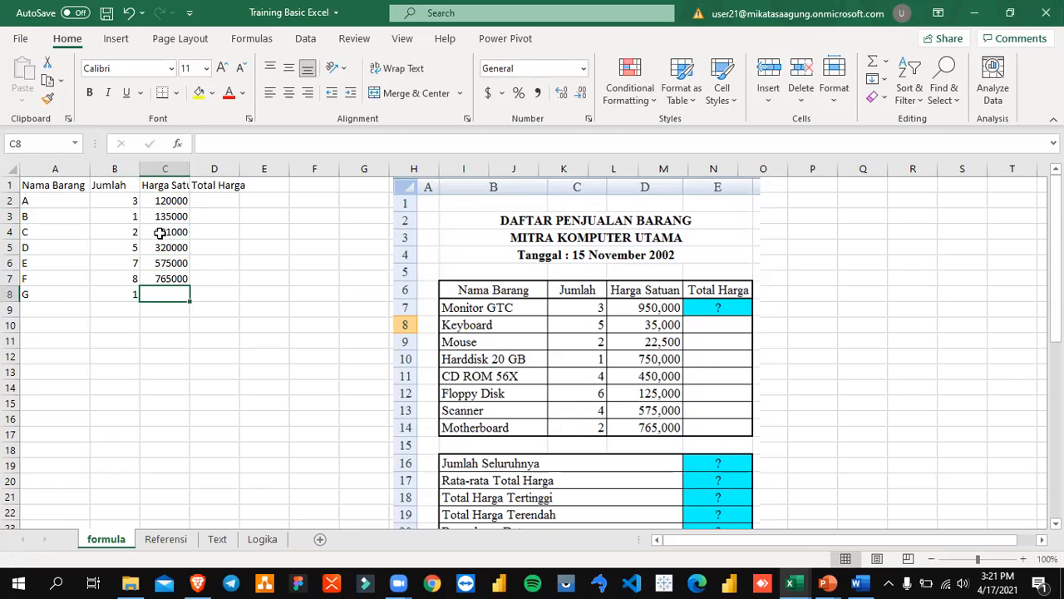
pyautogui.write('125000')
pyautogui.press('Return')
# - Widen column C so that the Harga Satuan header fits
pyautogui.press('Up')
pyautogui.hotkey('ctrl', 'Up')
pyautogui.press('Right')
pyautogui.press('Down')
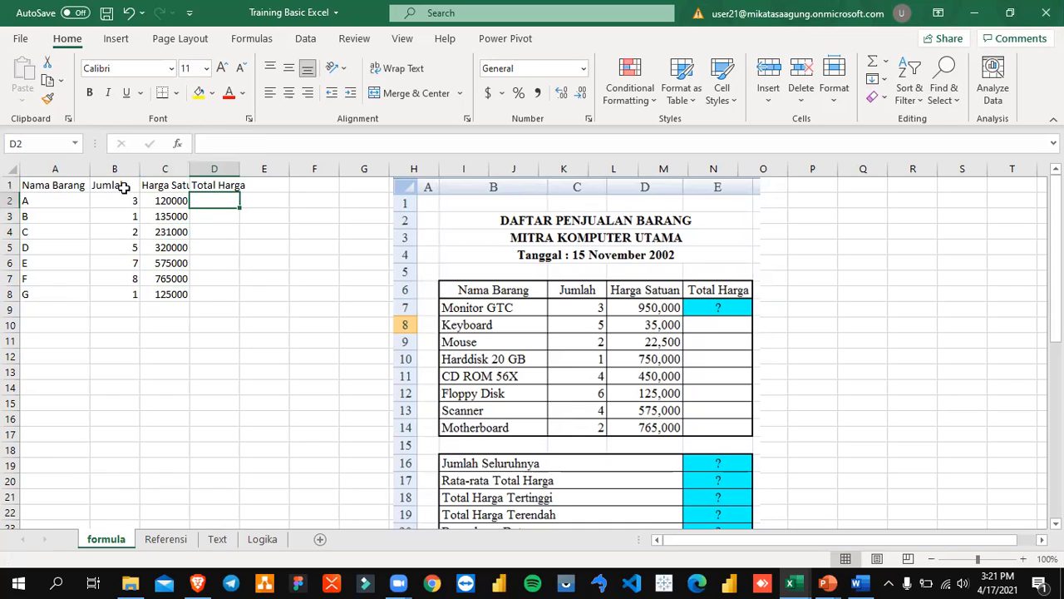
pyautogui.moveTo(192, 169); pyautogui.dragTo(214, 169)
# - Calculate item A's total price in D2 with the formula =B2*C2
pyautogui.click(247, 262)
pyautogui.click(245, 212)
pyautogui.click(246, 195)
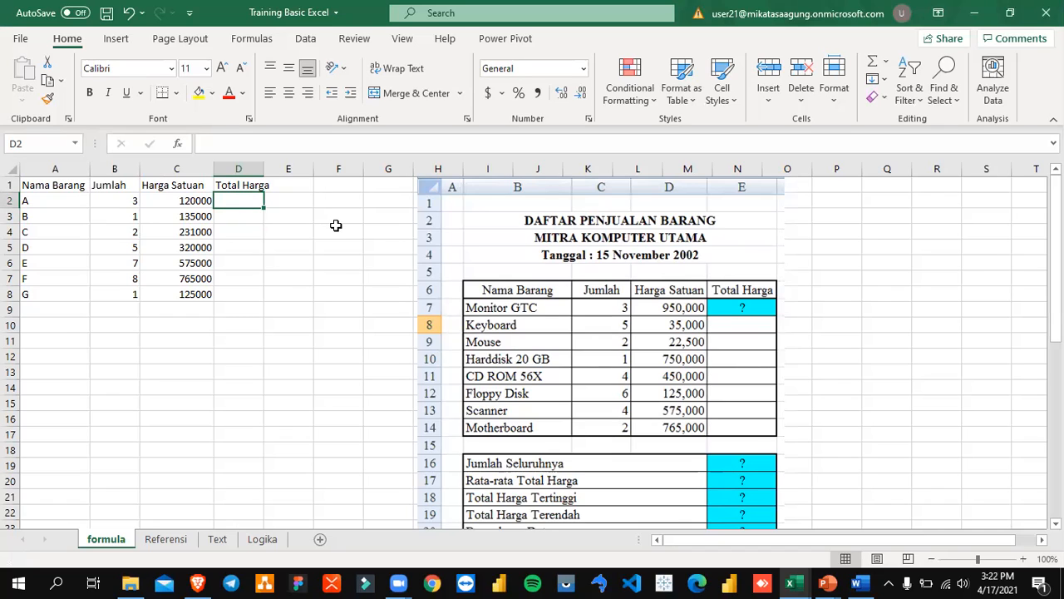
pyautogui.write('=')
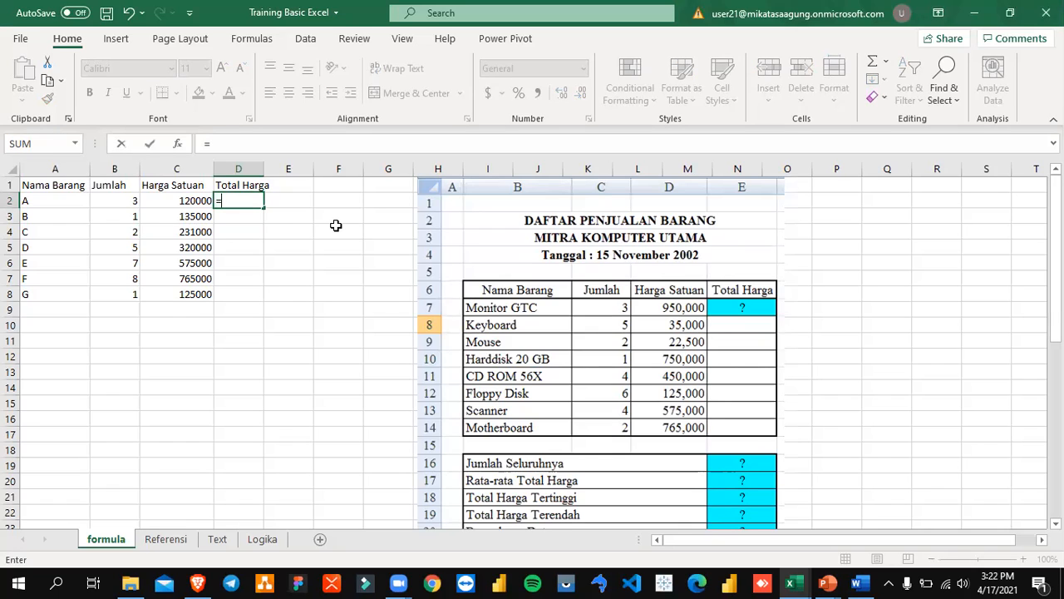
pyautogui.press('Left')
pyautogui.press('Left')
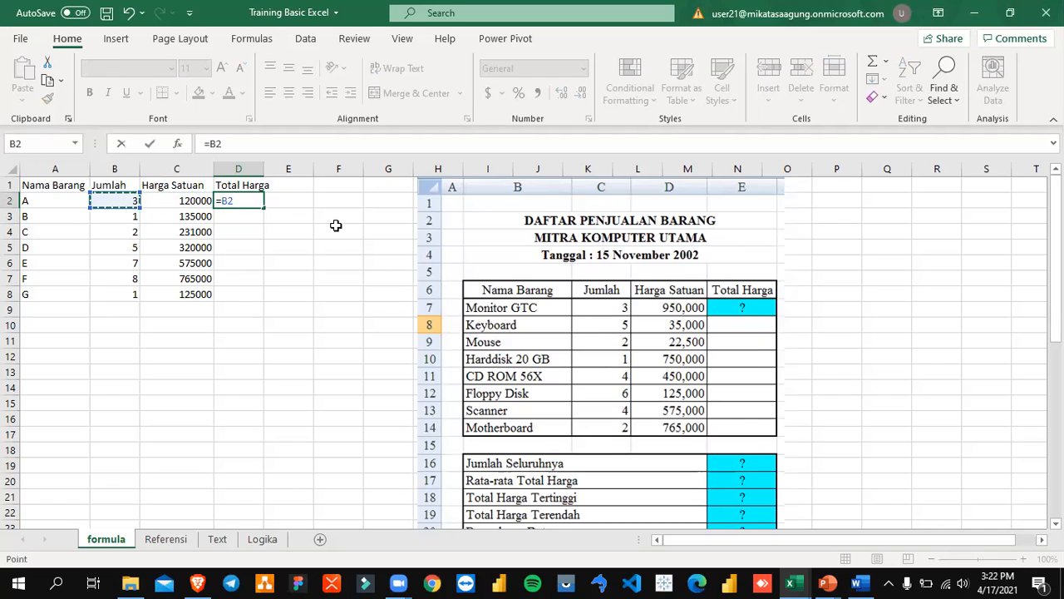
pyautogui.write('*')
pyautogui.press('Left')
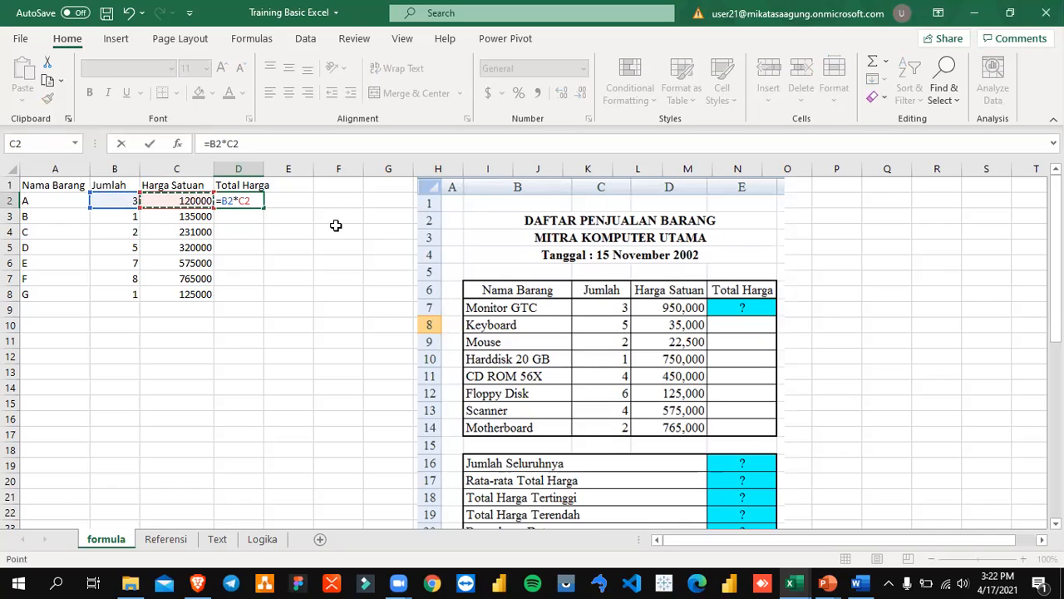
pyautogui.press('Return')
pyautogui.press('Up')
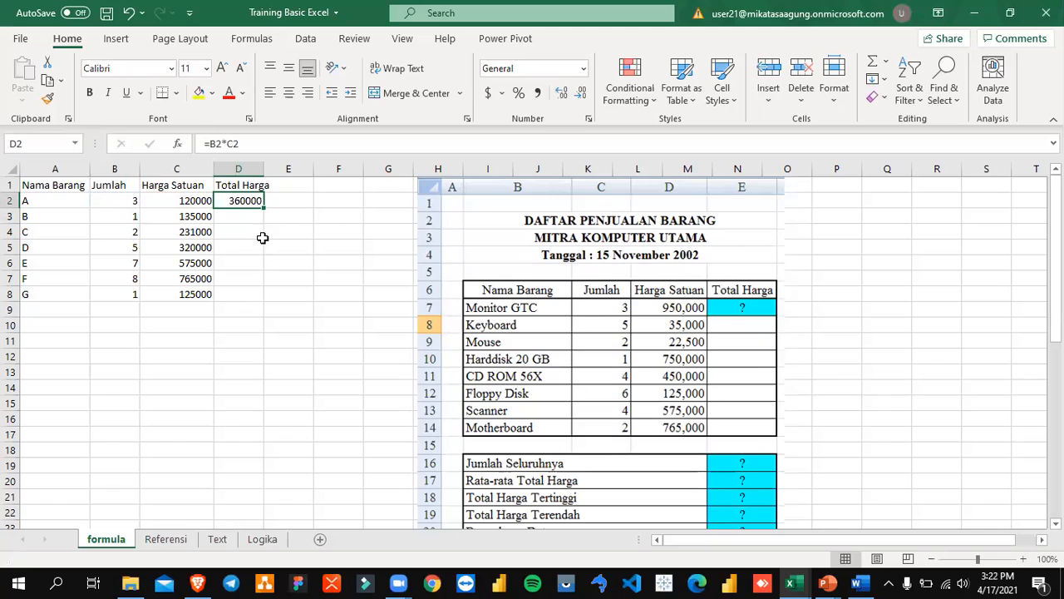
# - Fill the total price formula from D2 down through D8
pyautogui.moveTo(263, 208); pyautogui.dragTo(262, 303)
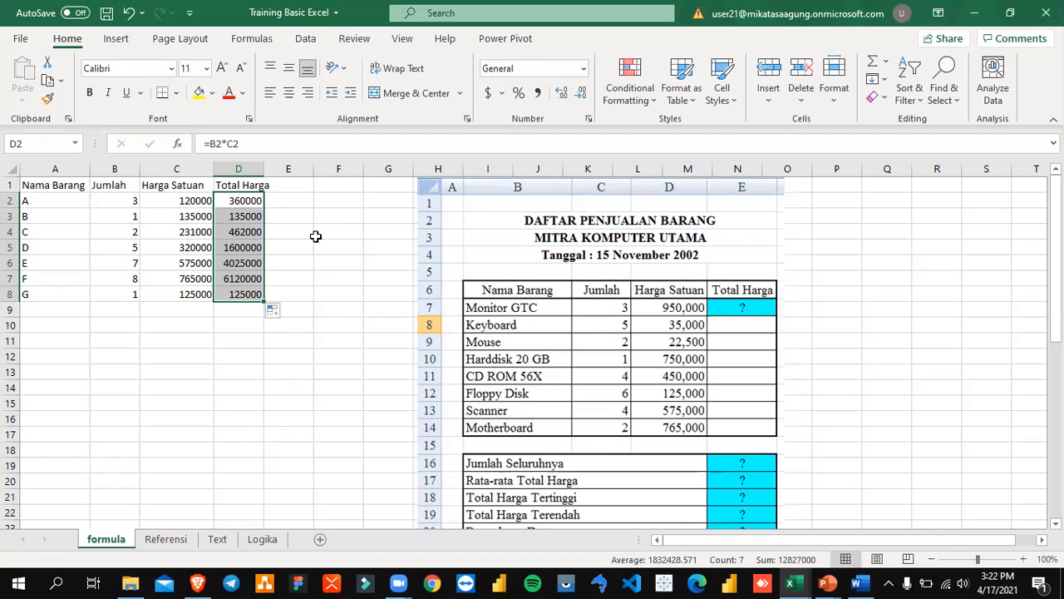
pyautogui.hotkey('ctrl', 'z')
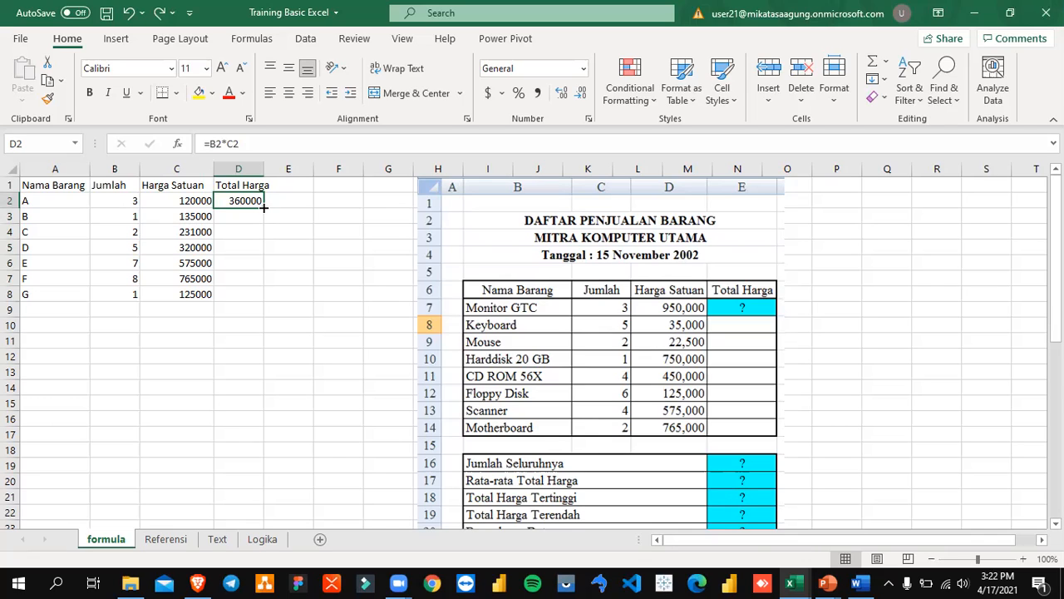
pyautogui.moveTo(263, 208); pyautogui.dragTo(296, 301)
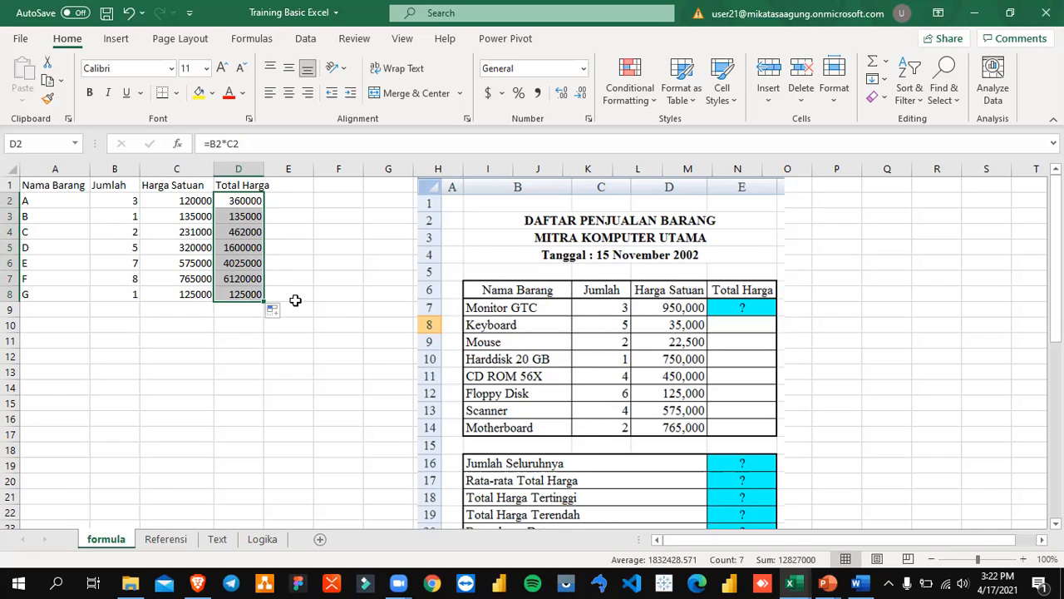
# - Format the prices and totals in C2:D8 as Number with the 1000 separator and 0 decimal places
pyautogui.click(247, 247)
pyautogui.moveTo(200, 202); pyautogui.dragTo(258, 299)
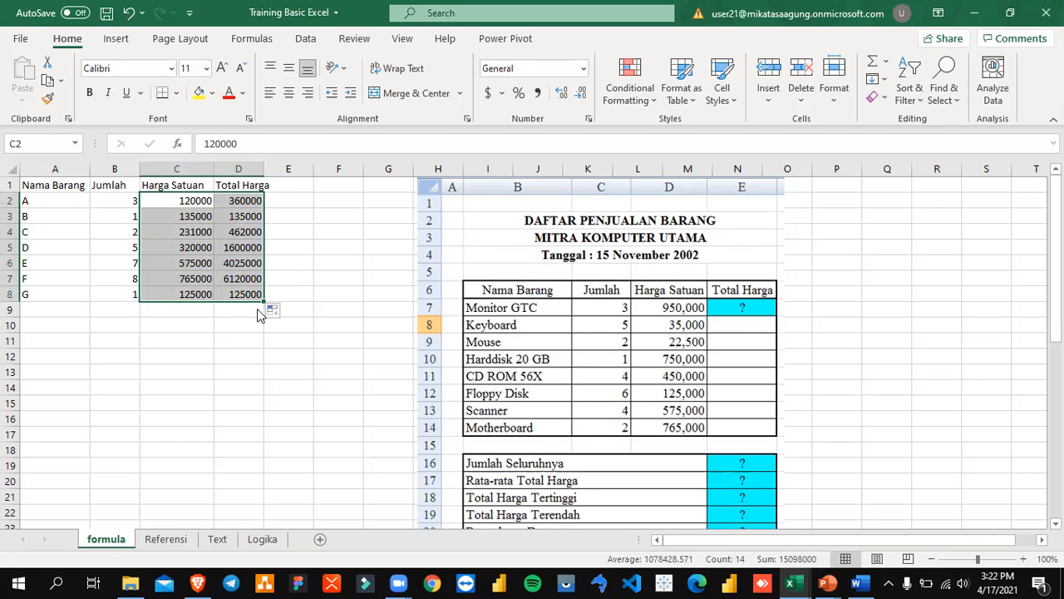
pyautogui.hotkey('ctrl', '1')
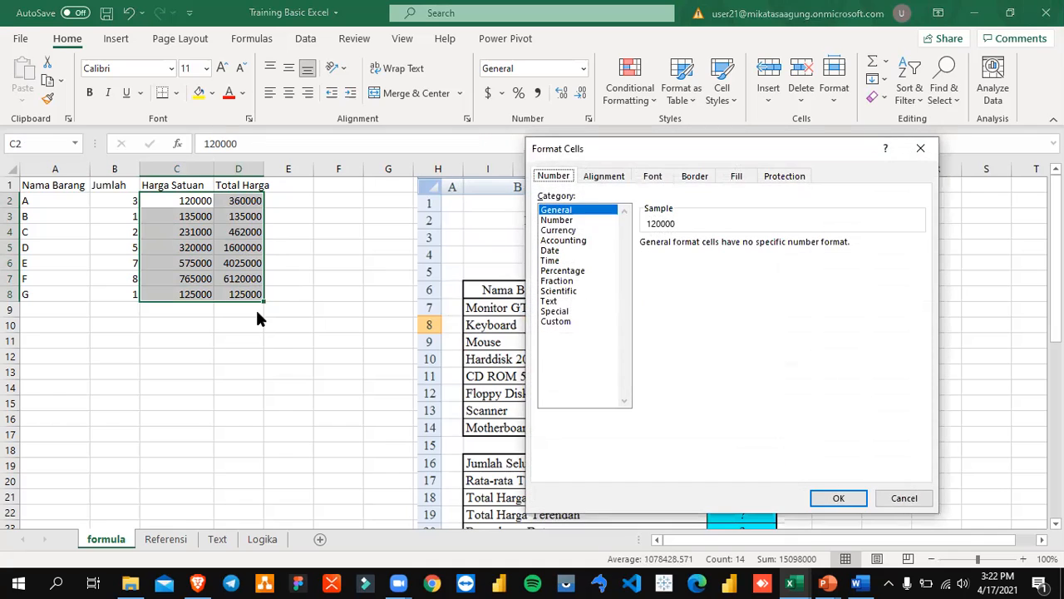
pyautogui.click(587, 241)
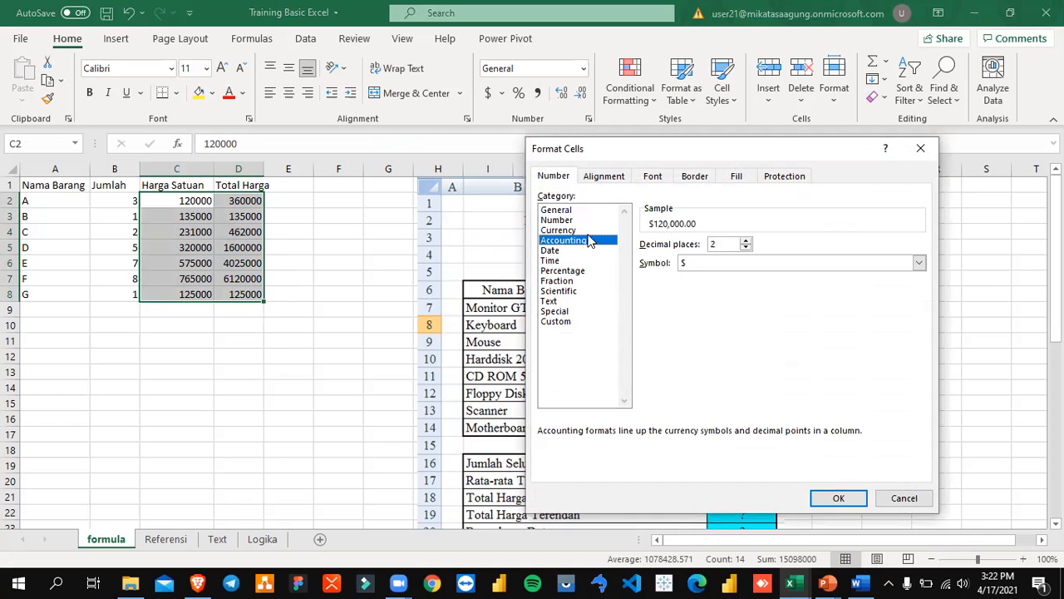
pyautogui.click(587, 221)
pyautogui.click(645, 263)
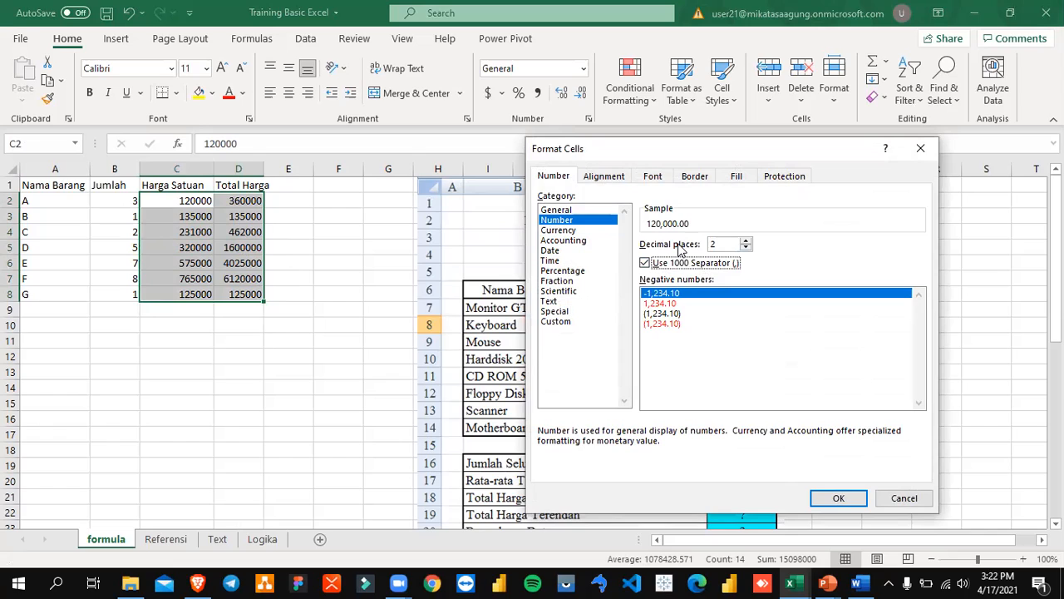
pyautogui.click(746, 249)
pyautogui.click(746, 249)
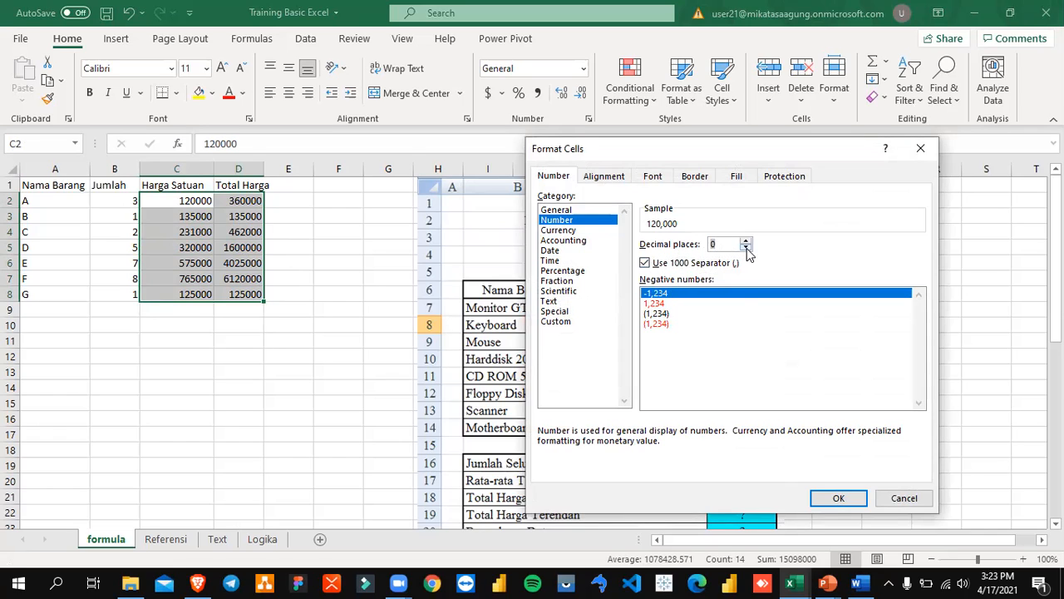
pyautogui.click(824, 495)
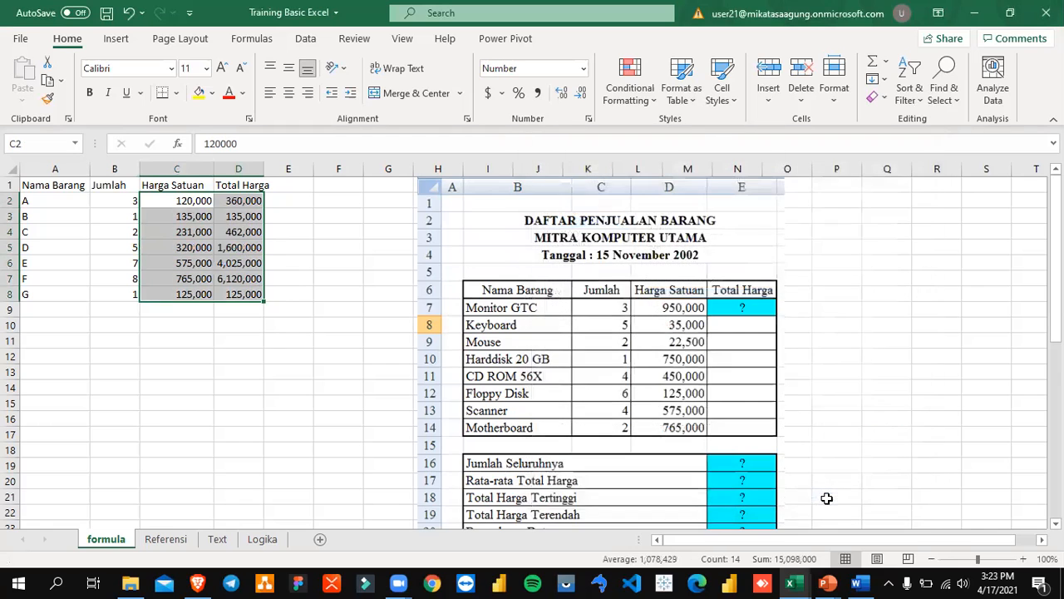
# - Make the header cells A1:D1, from Nama Barang to Total Harga, bold
pyautogui.click(285, 341)
pyautogui.moveTo(249, 218); pyautogui.dragTo(253, 249)
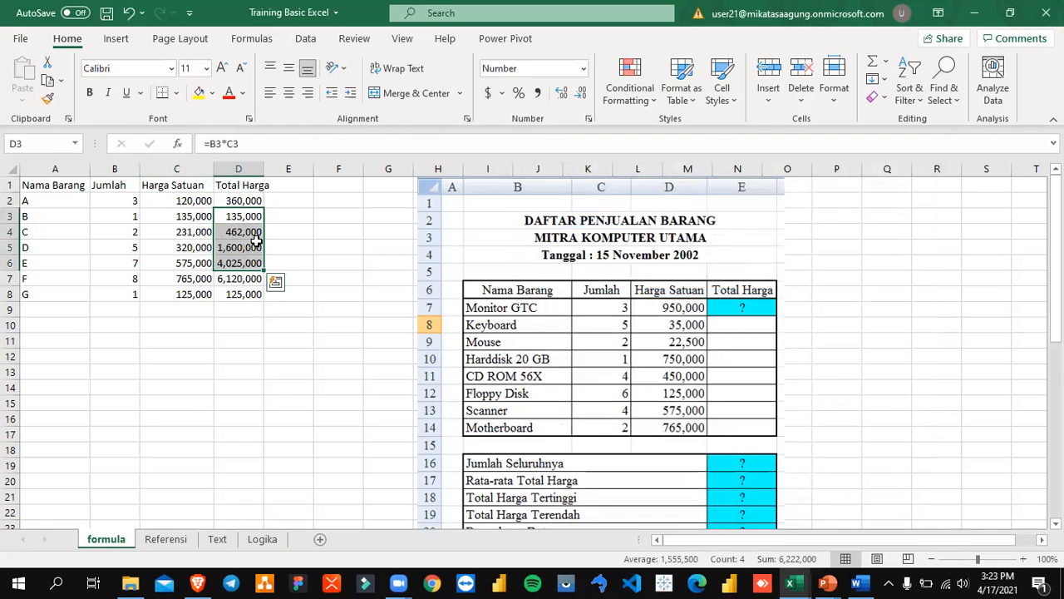
pyautogui.click(253, 200)
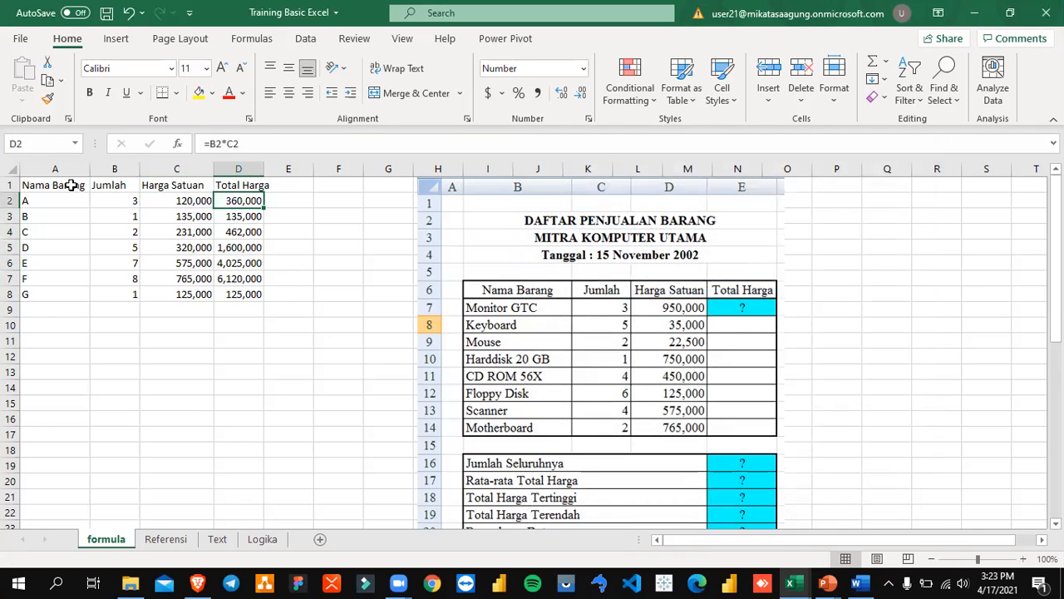
pyautogui.moveTo(72, 184); pyautogui.dragTo(249, 185)
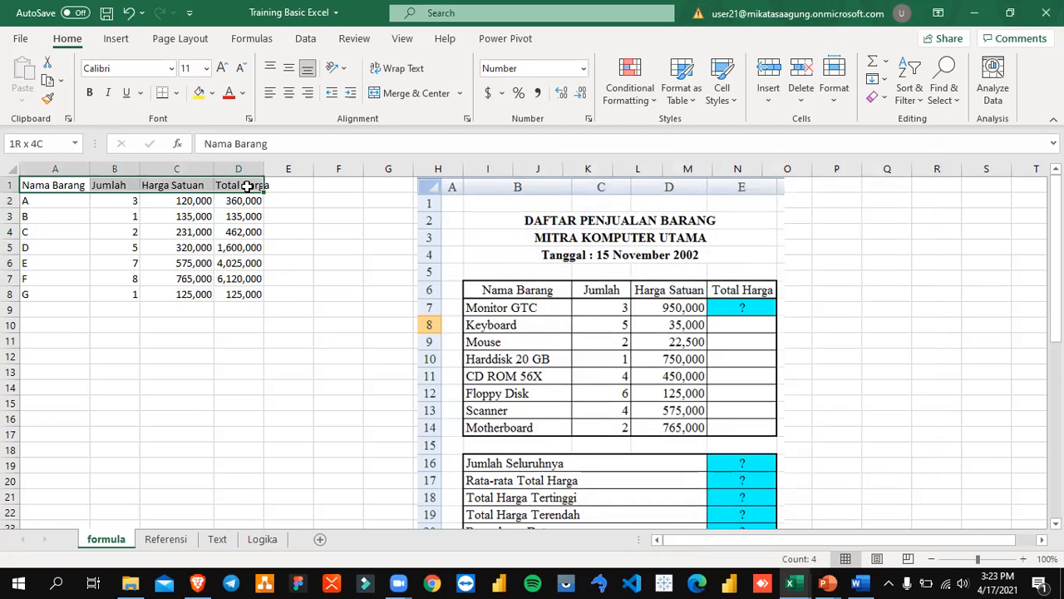
pyautogui.click(233, 342)
pyautogui.moveTo(73, 184); pyautogui.dragTo(255, 183)
pyautogui.hotkey('ctrl', 'b')
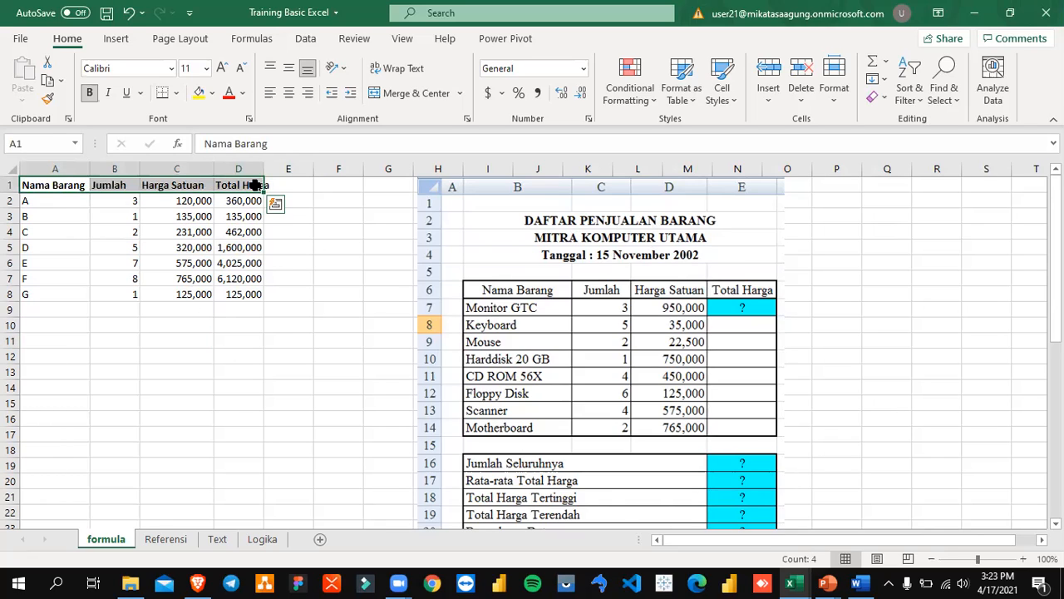
pyautogui.click(235, 370)
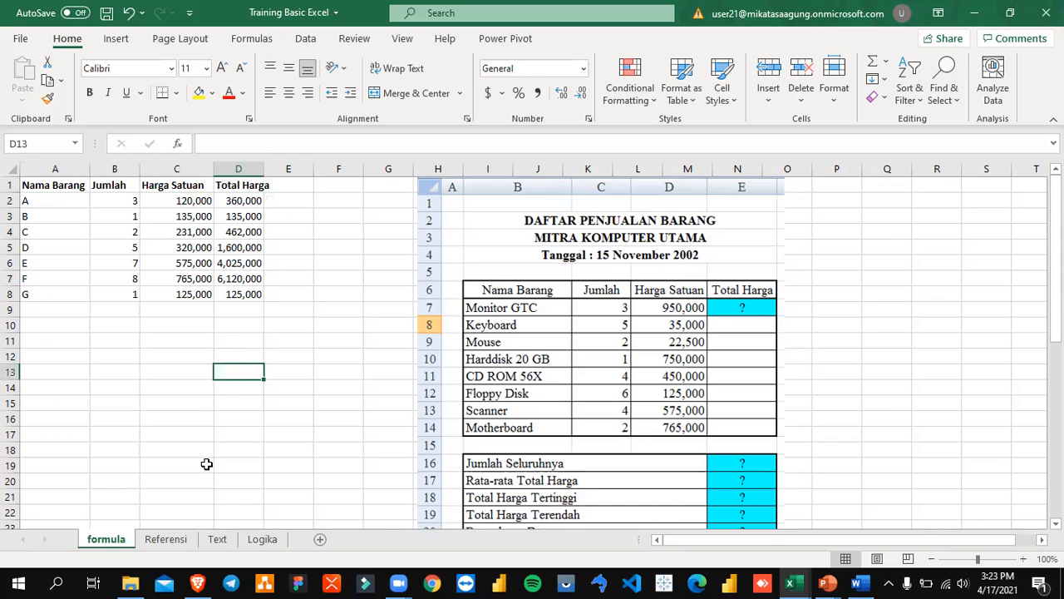
# - Add the hotkey Ctrl+B with the description Bold in F9:G9 of the Latihan Excel workbook, and return to the Training Basic Excel workbook
pyautogui.hotkey('alt', 'Tab')
pyautogui.hotkey('alt', 'Tab')
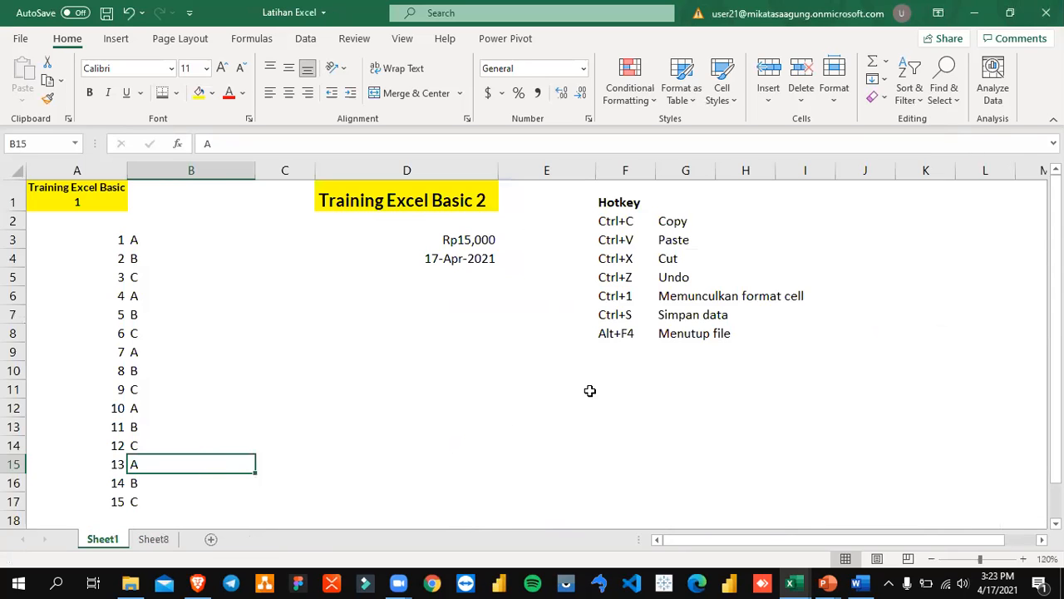
pyautogui.click(637, 353)
pyautogui.write('Ct')
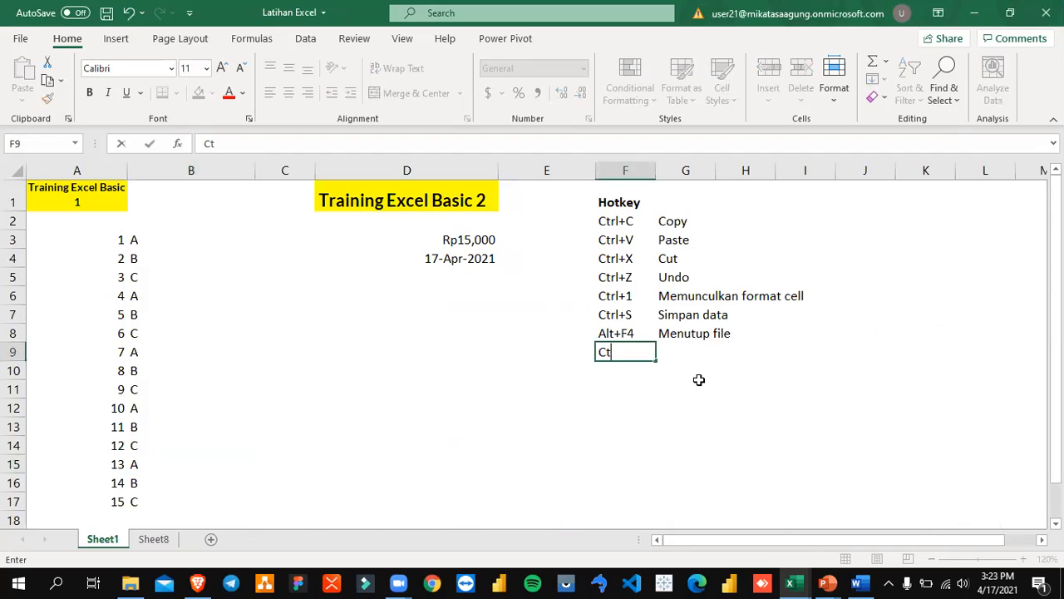
pyautogui.write('rl+B')
pyautogui.press('Return')
pyautogui.press('Up')
pyautogui.press('Right')
pyautogui.write('Bold')
pyautogui.press('Return')
pyautogui.press('Up')
pyautogui.hotkey('alt', 'Tab')
# - Try italic and underline formatting on the header cells A1:D1, undoing both
pyautogui.moveTo(239, 201); pyautogui.dragTo(237, 293)
pyautogui.click(239, 276)
pyautogui.moveTo(37, 183); pyautogui.dragTo(233, 184)
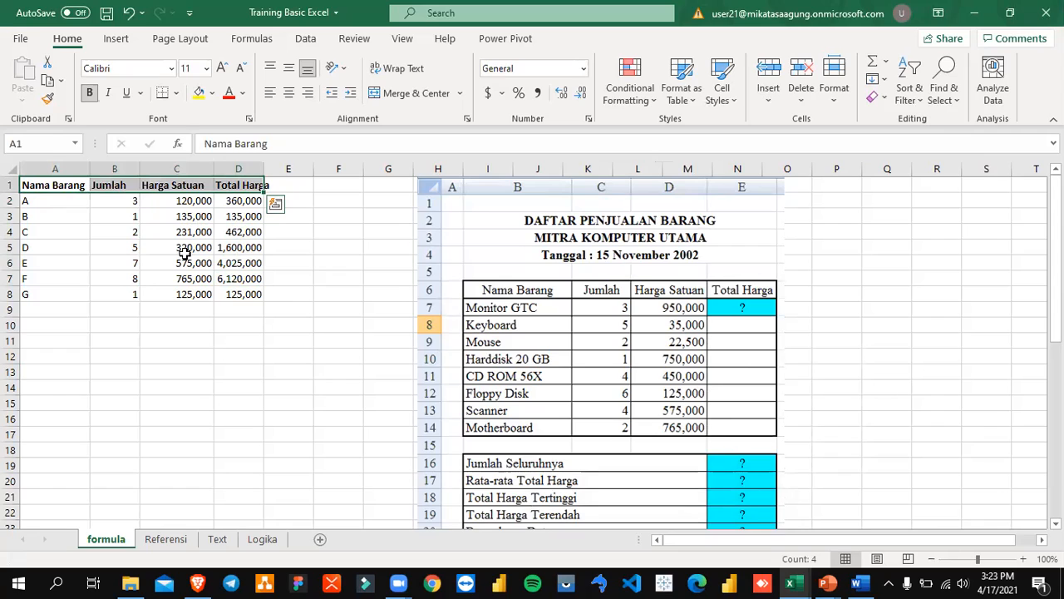
pyautogui.hotkey('ctrl', 'i')
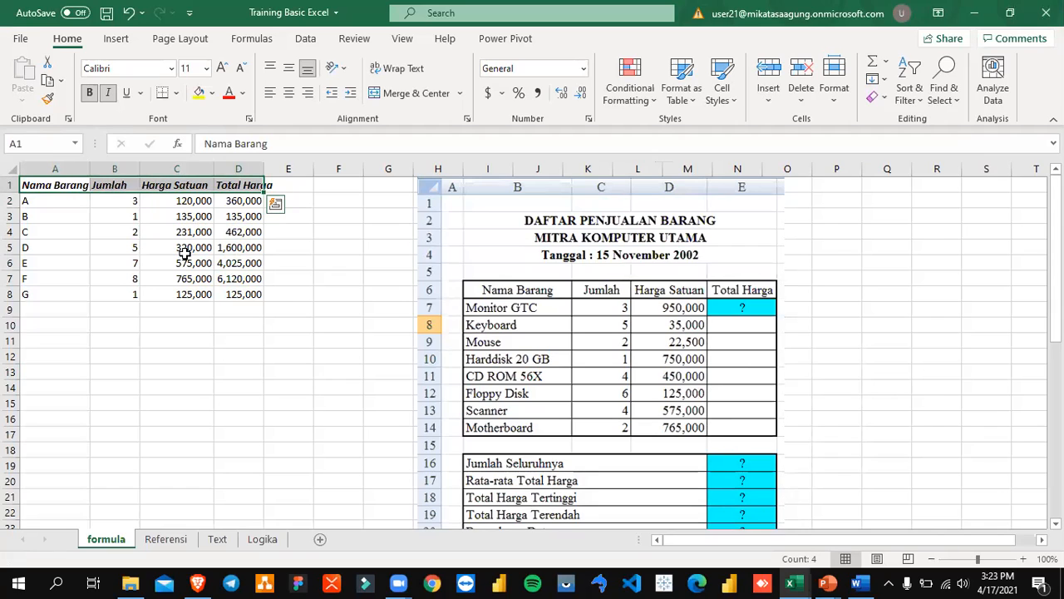
pyautogui.hotkey('ctrl', 'u')
pyautogui.hotkey('ctrl', 'z')
pyautogui.hotkey('ctrl', 'z')
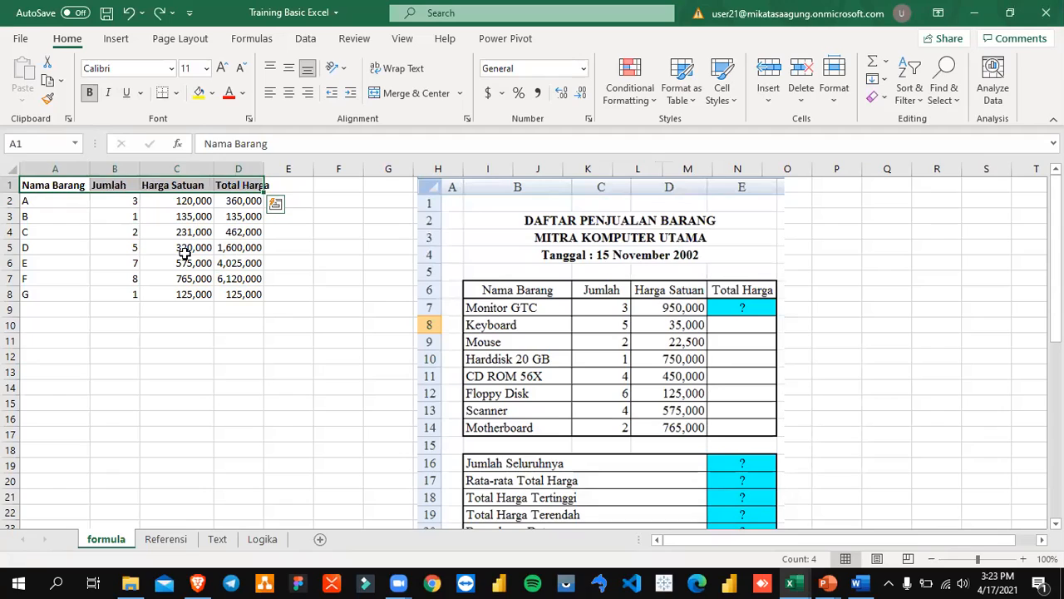
pyautogui.click(225, 358)
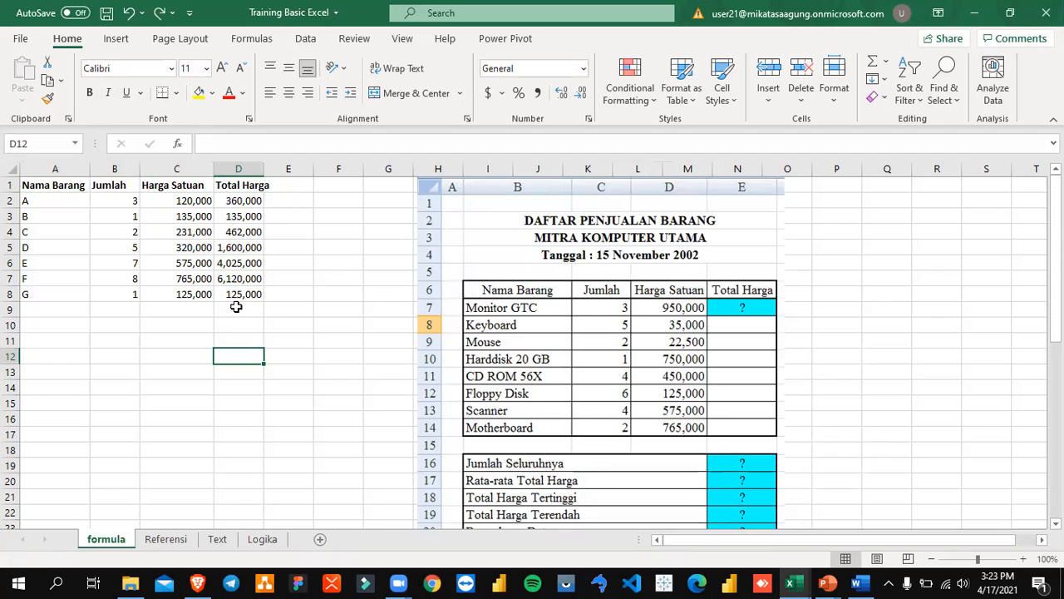
# - Enter the label Jumlah Seluruhnya in A10, below the sales table
pyautogui.click(53, 327)
pyautogui.write('J')
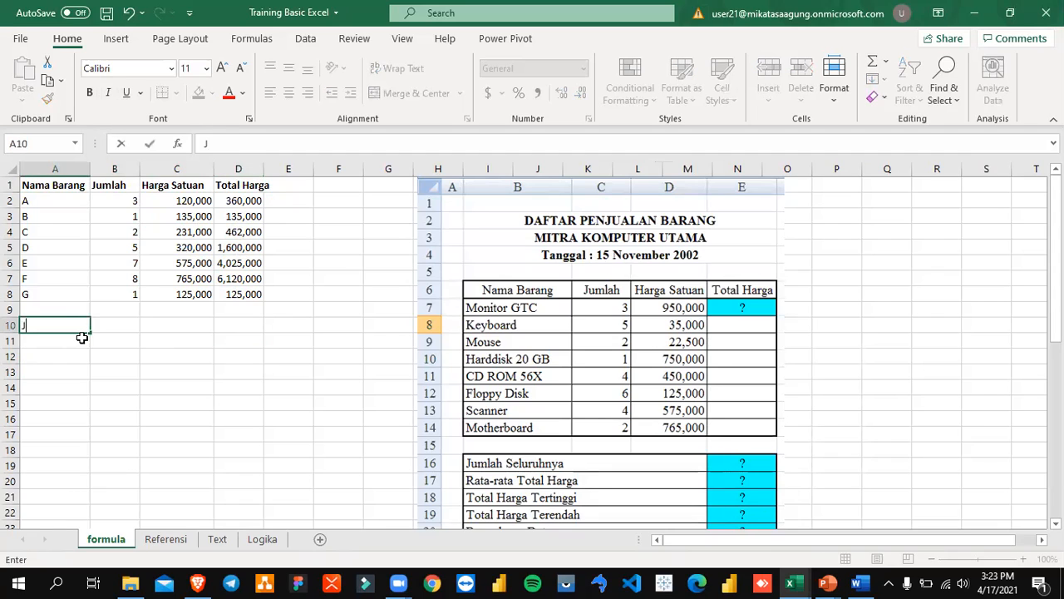
pyautogui.write('umlah Seluruhnya')
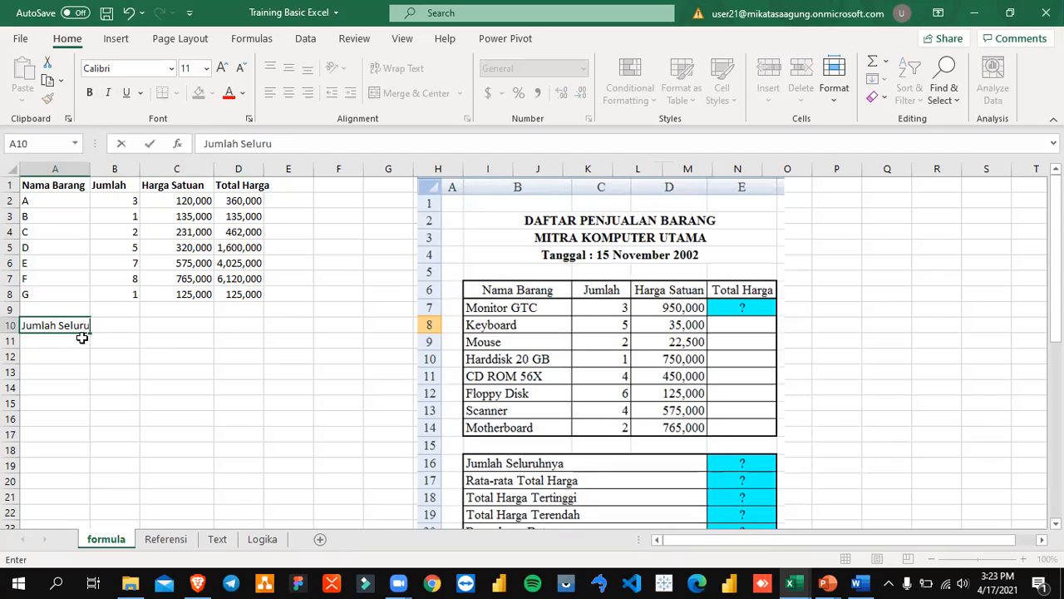
pyautogui.press('Return')
pyautogui.press('Up')
pyautogui.press('Up')
pyautogui.press('Right')
pyautogui.press('Right')
pyautogui.press('Right')
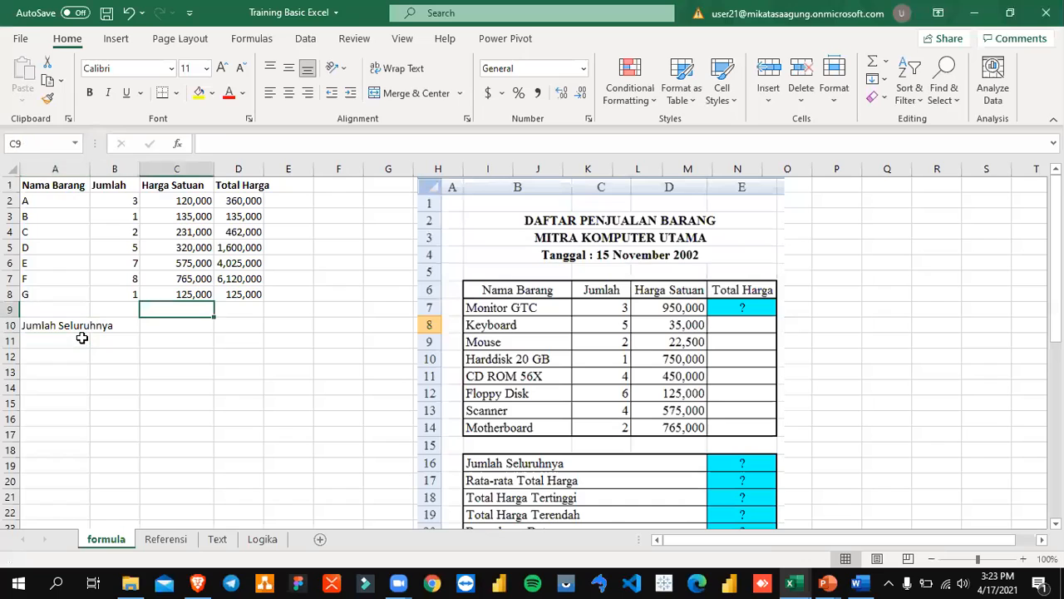
pyautogui.press('Down')
pyautogui.press('Up')
pyautogui.hotkey('ctrl', 'Up')
pyautogui.hotkey('ctrl', 'Up')
pyautogui.press('Left')
pyautogui.press('Left')
pyautogui.press('Left')
pyautogui.press('Down')
pyautogui.hotkey('shift', 'Down')
pyautogui.hotkey('shift', 'Down')
pyautogui.hotkey('shift', 'Down')
pyautogui.hotkey('shift', 'Down')
pyautogui.press('Down')
pyautogui.press('Down')
pyautogui.press('Down')
pyautogui.press('Down')
pyautogui.press('Right')
pyautogui.press('Right')
pyautogui.press('Right')
pyautogui.press('Down')
pyautogui.press('Down')
pyautogui.press('Down')
pyautogui.press('Down')
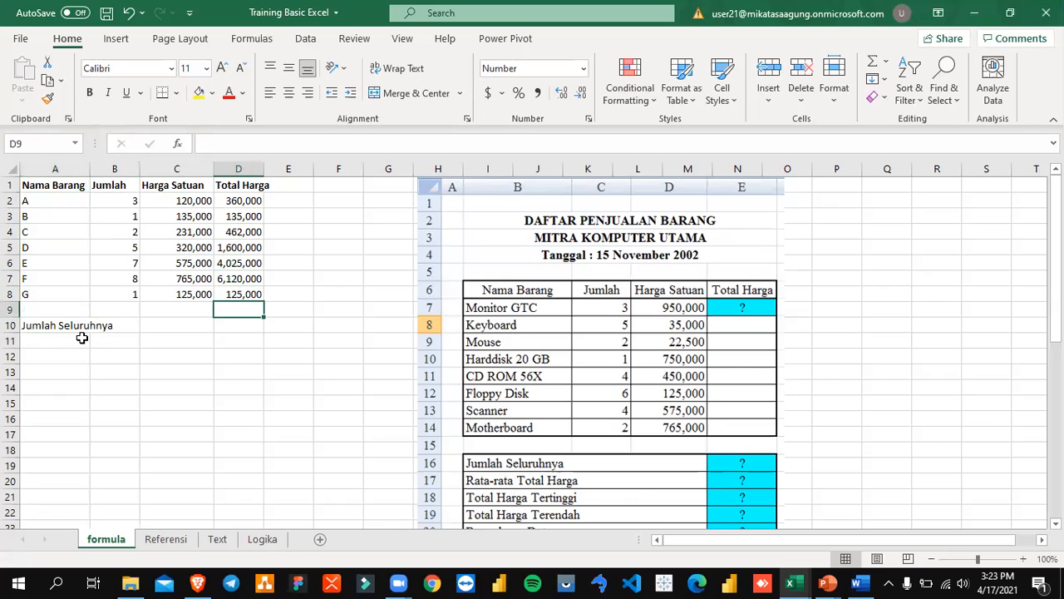
pyautogui.write('=sum')
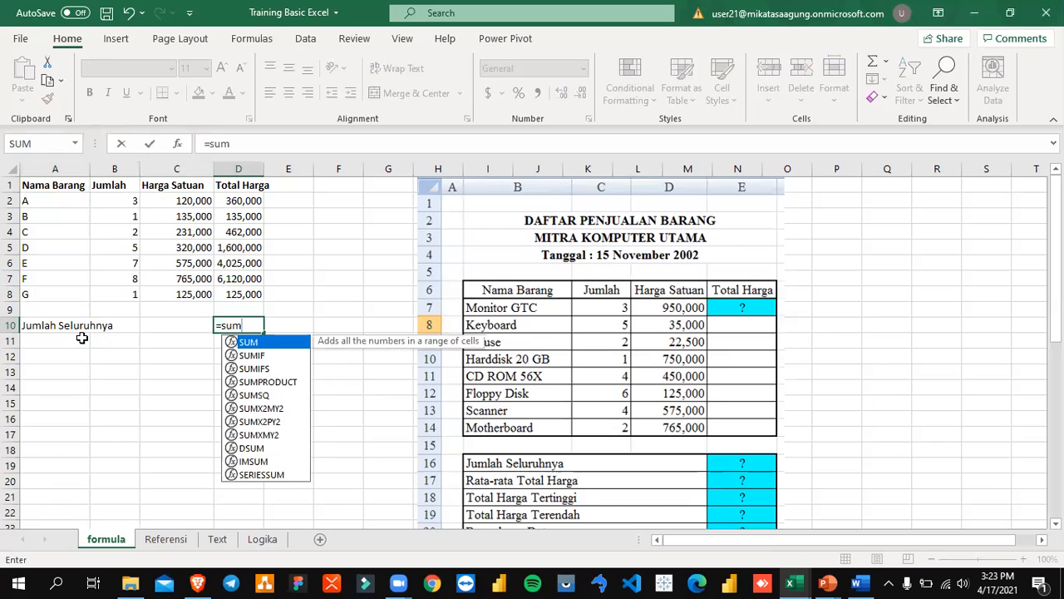
pyautogui.press('Escape')
pyautogui.press('Escape')
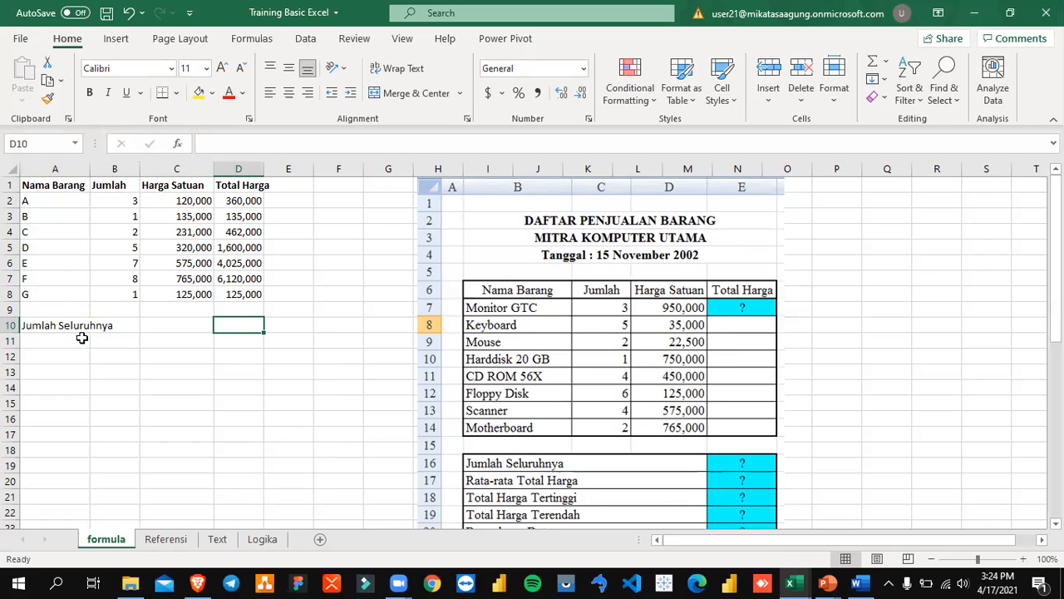
pyautogui.press('alt')
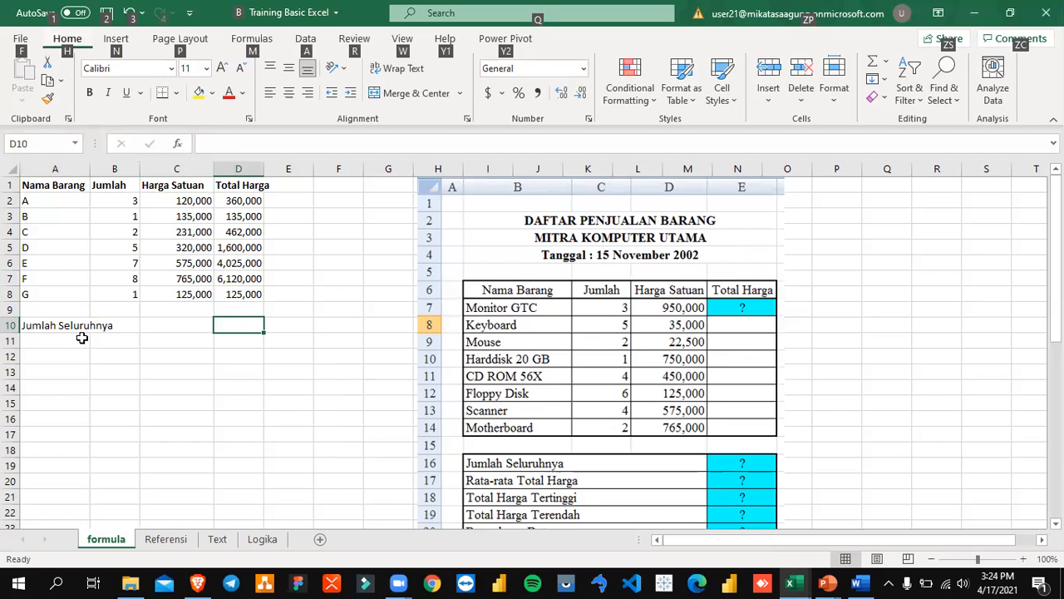
pyautogui.press('alt')
pyautogui.click(287, 462)
pyautogui.click(247, 331)
pyautogui.press('Up')
pyautogui.click(246, 325)
pyautogui.hotkey('alt', '=')
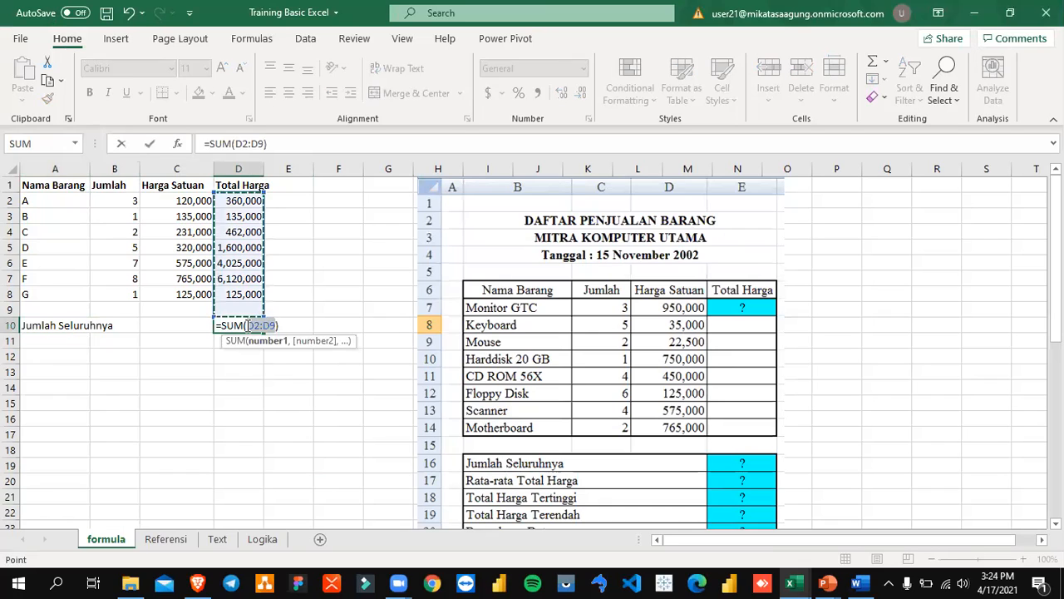
pyautogui.press('Escape')
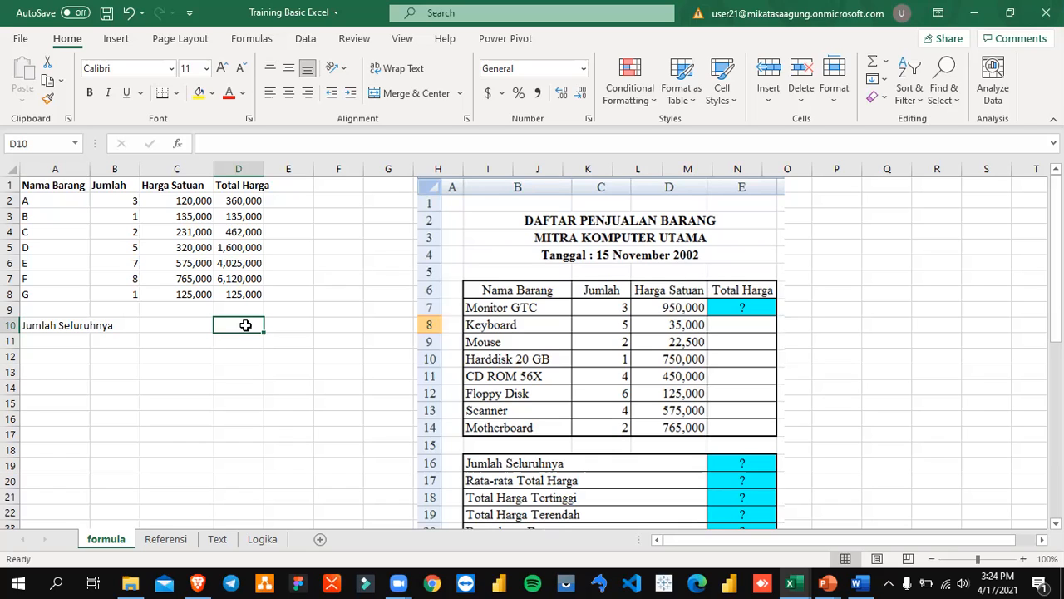
# - Calculate the overall total in D10 with AutoSum, narrowing the summed range to D2:D8
pyautogui.hotkey('alt', '=')
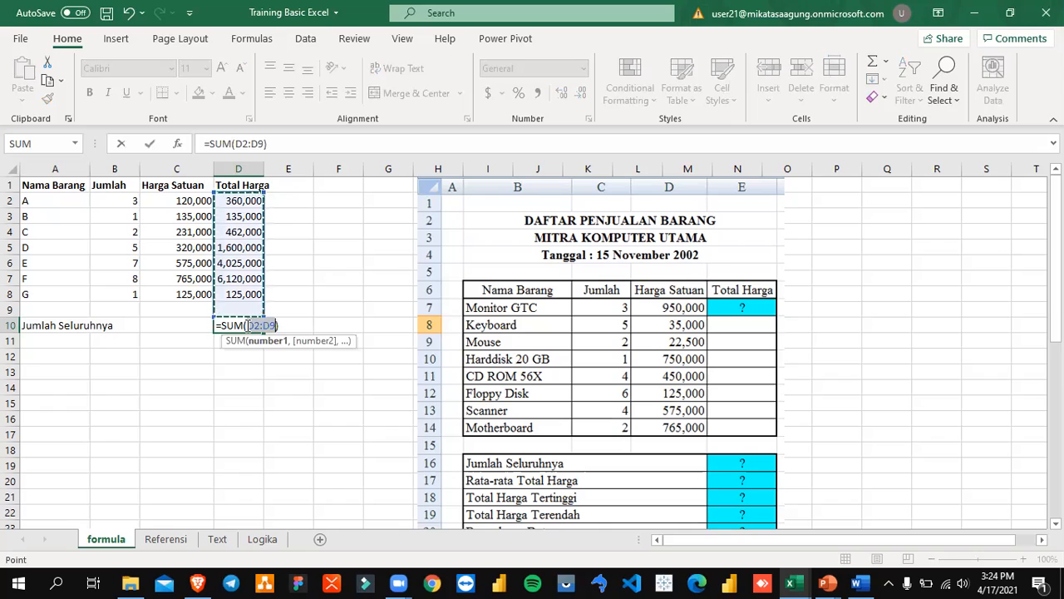
pyautogui.hotkey('shift', 'Up')
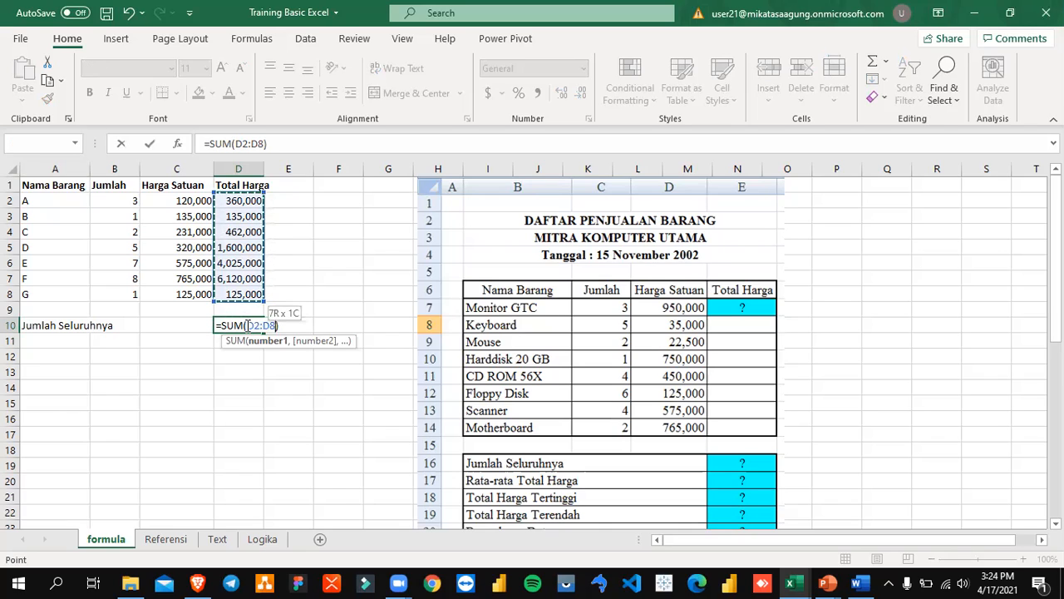
pyautogui.press('Return')
pyautogui.press('Return')
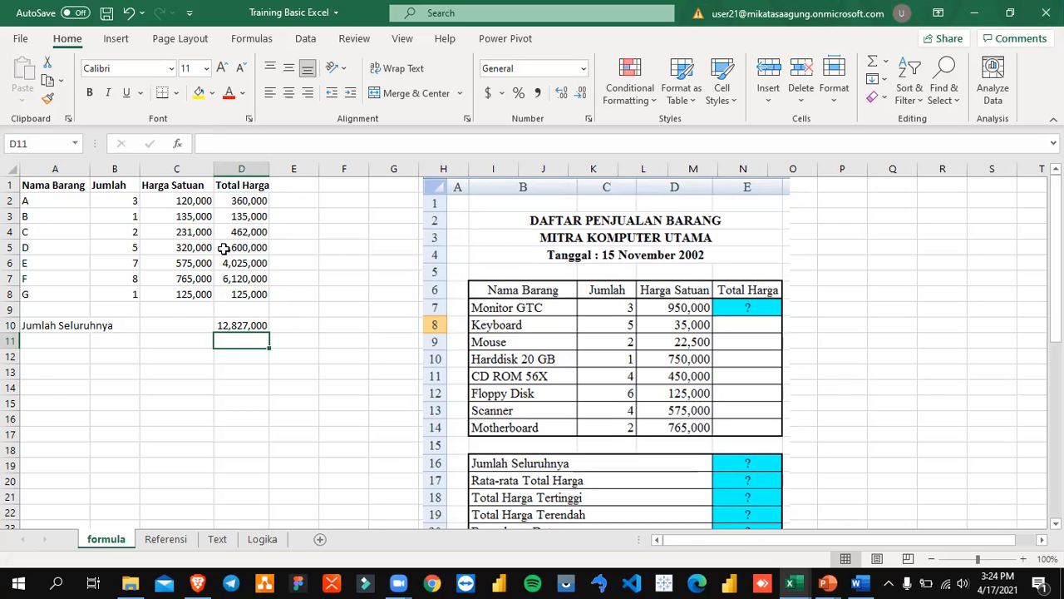
# - Re-enter the AutoSum formula =SUM(D2:D8) in D10, keeping the cell selected
pyautogui.scroll(-6, 222, 248)
pyautogui.scroll(6, 222, 248)
pyautogui.click(304, 293)
pyautogui.click(237, 327)
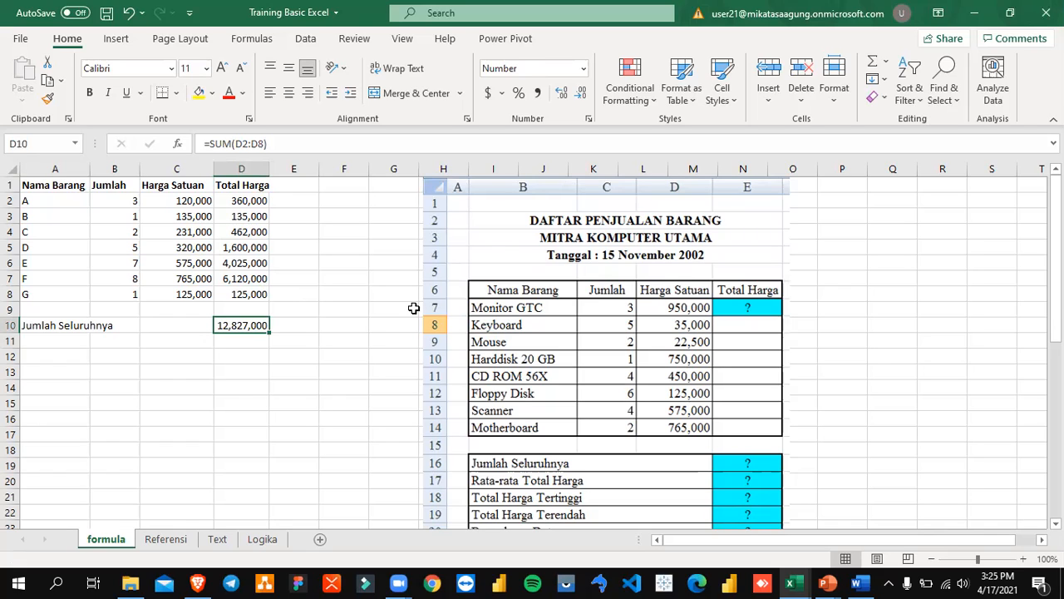
pyautogui.hotkey('alt', '=')
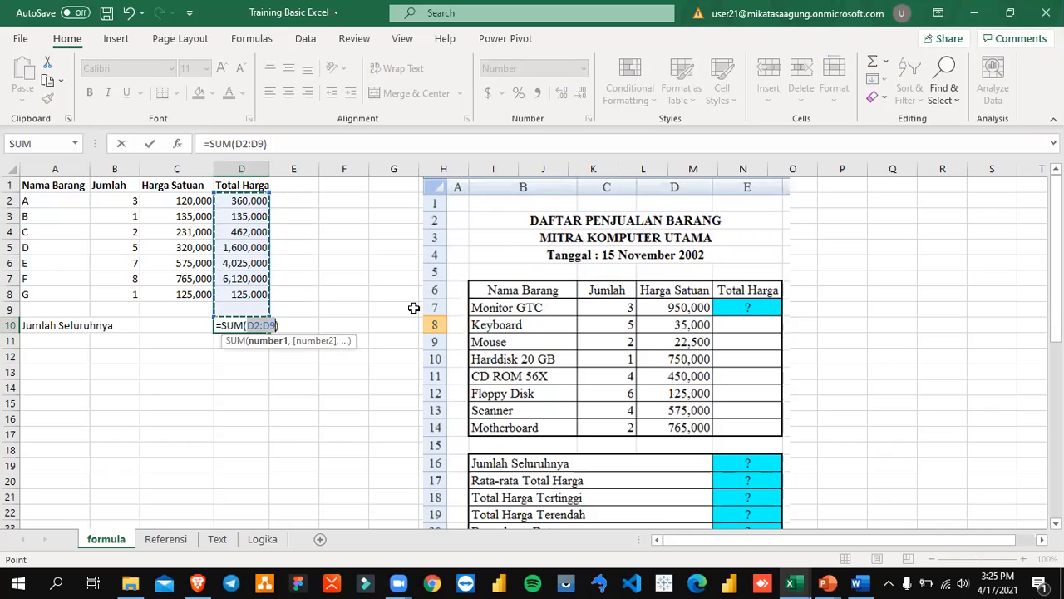
pyautogui.hotkey('shift', 'Up')
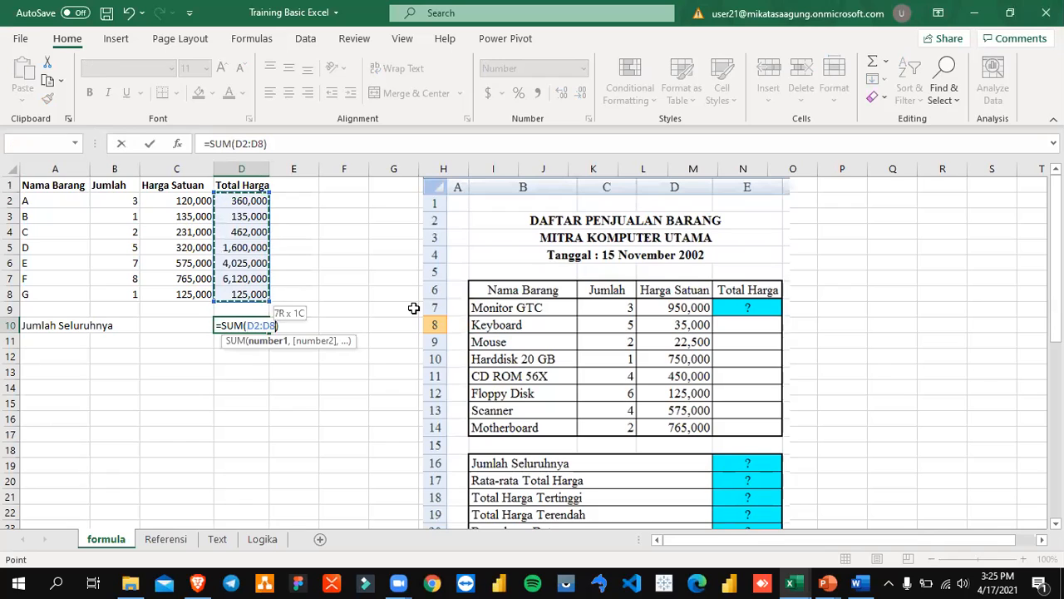
pyautogui.hotkey('ctrl', 'Return')
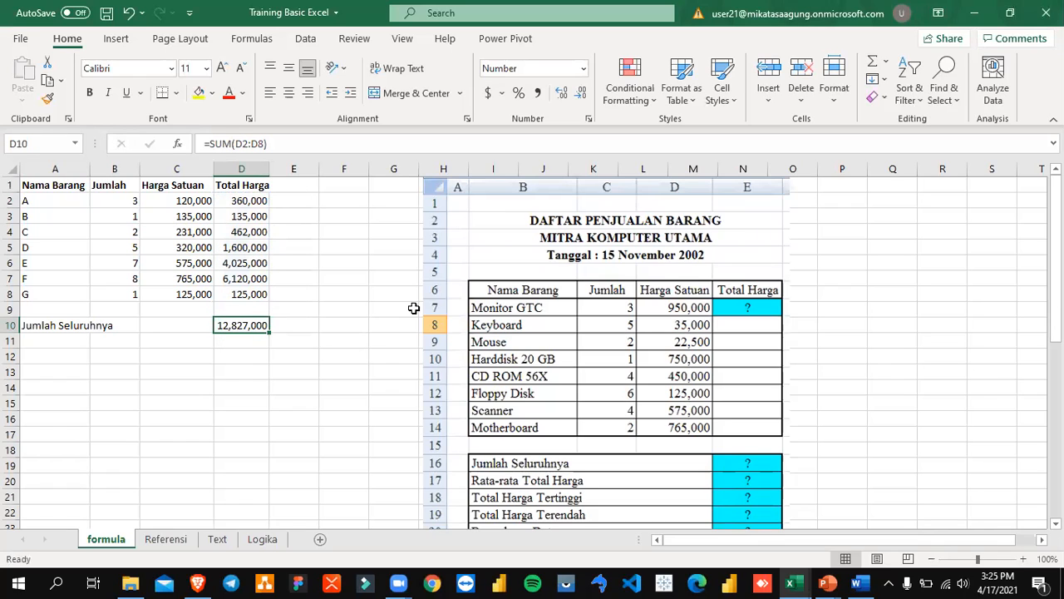
# - Add the hotkey Alt+= with the description Auto Sum in F10:G10 of the Latihan Excel workbook, and save the workbook
pyautogui.hotkey('alt', 'Tab')
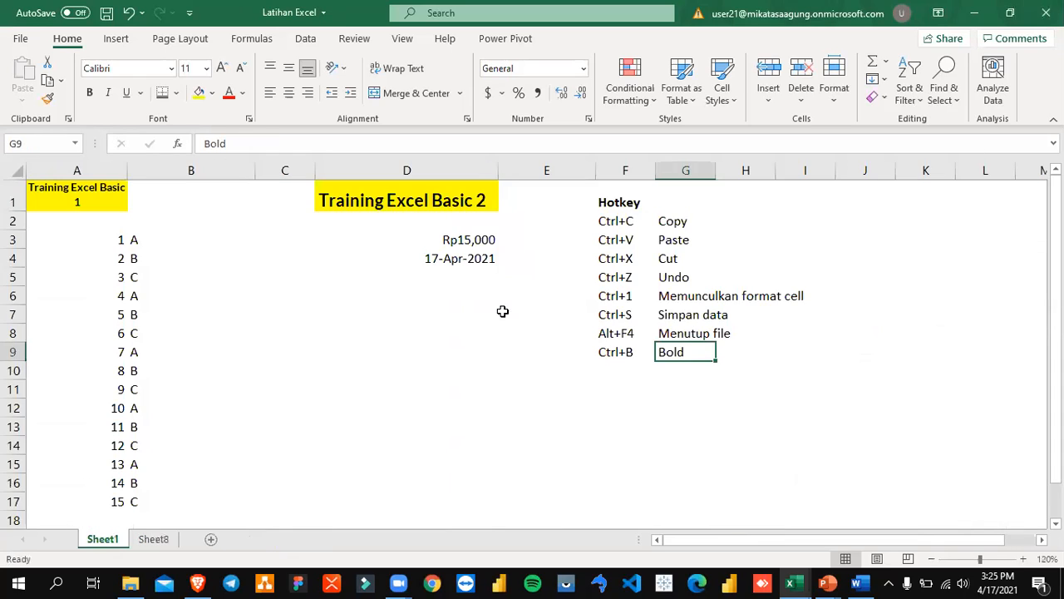
pyautogui.click(627, 372)
pyautogui.write('Alt')
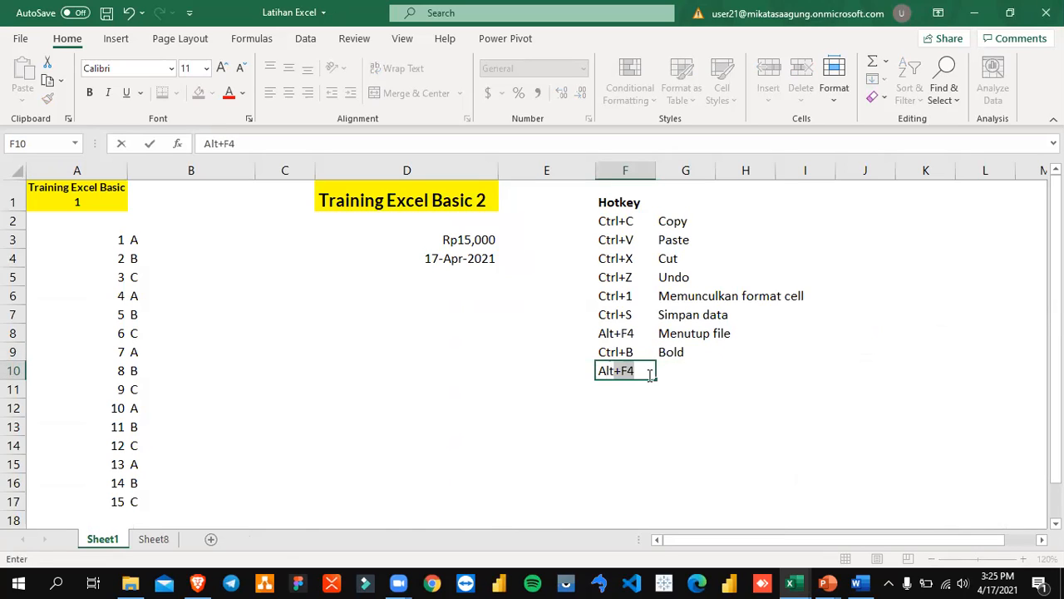
pyautogui.write('+=')
pyautogui.press('Return')
pyautogui.press('Up')
pyautogui.press('Right')
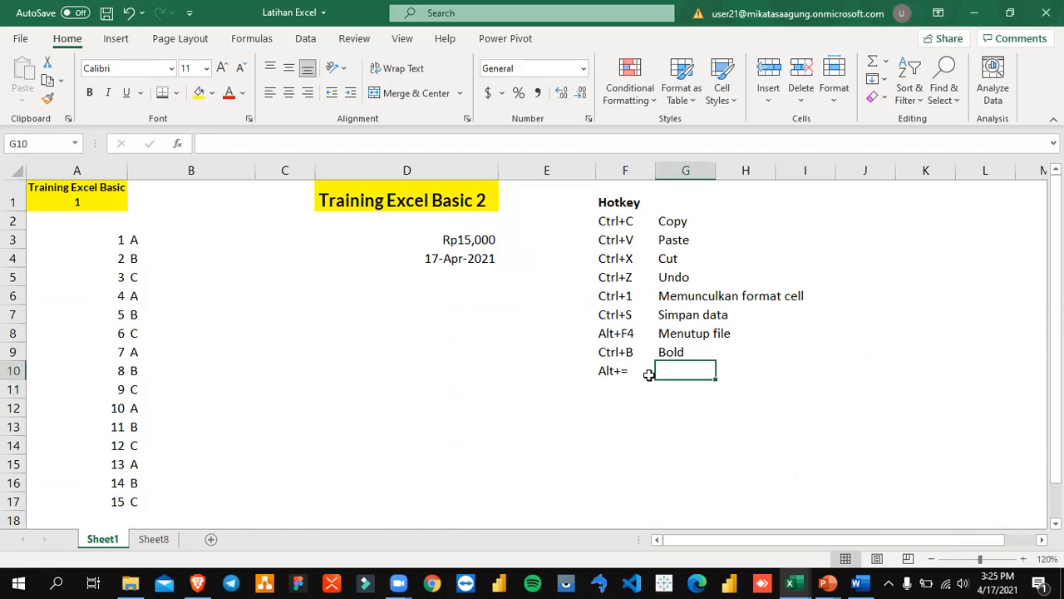
pyautogui.write('Auto SU')
pyautogui.press('BackSpace')
pyautogui.write('um')
pyautogui.press('Return')
pyautogui.press('Up')
pyautogui.press('Left')
pyautogui.press('Right')
pyautogui.hotkey('ctrl', 's')
# - Return to the Training Basic Excel workbook and enter the label Rata-rata total harga in A11
pyautogui.hotkey('alt', 'Tab')
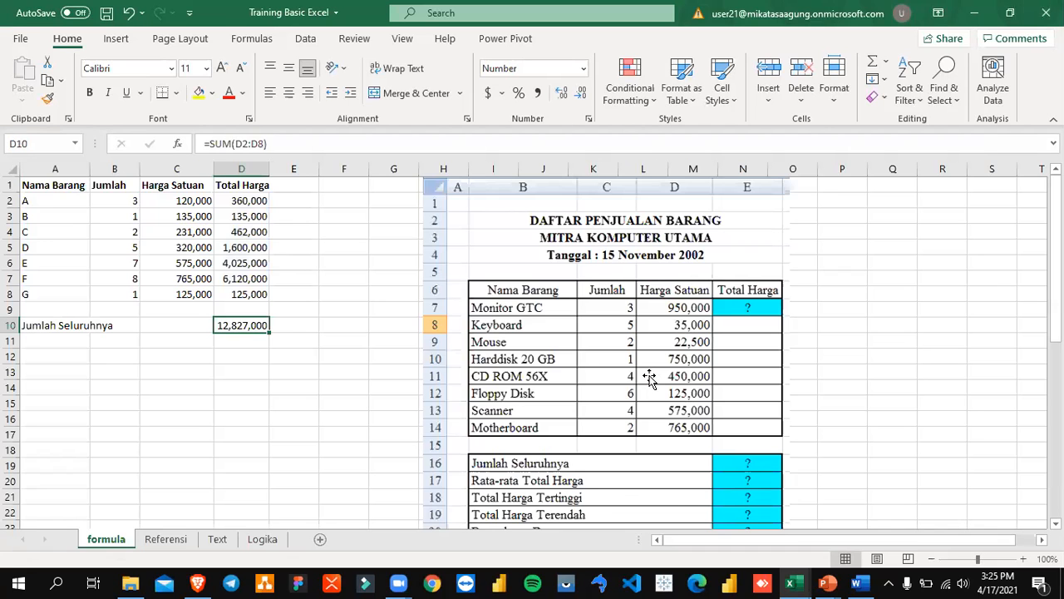
pyautogui.click(53, 339)
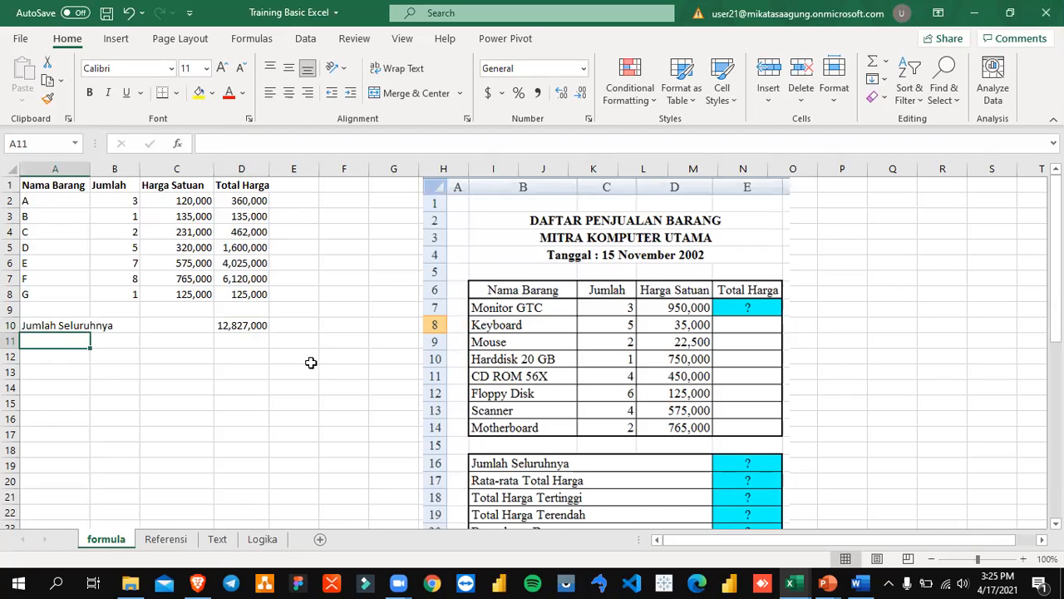
pyautogui.write('Rata-')
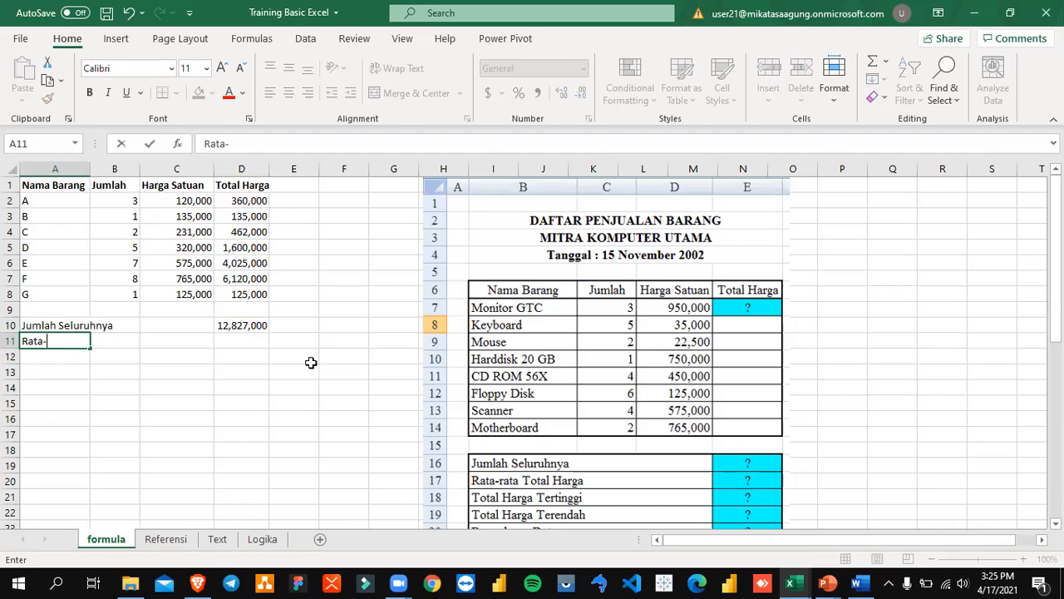
pyautogui.write('rata tot')
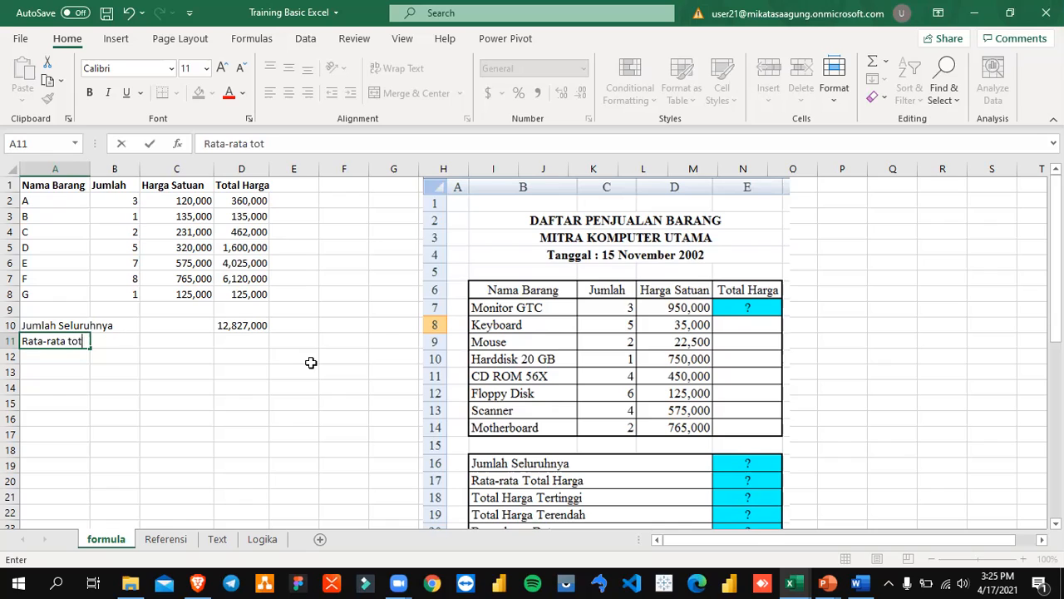
pyautogui.write('al harga')
pyautogui.press('Return')
pyautogui.press('Up')
pyautogui.press('Up')
pyautogui.press('Up')
pyautogui.press('Up')
pyautogui.press('Up')
pyautogui.press('Up')
pyautogui.press('Right')
pyautogui.press('Right')
pyautogui.press('Right')
pyautogui.press('Right')
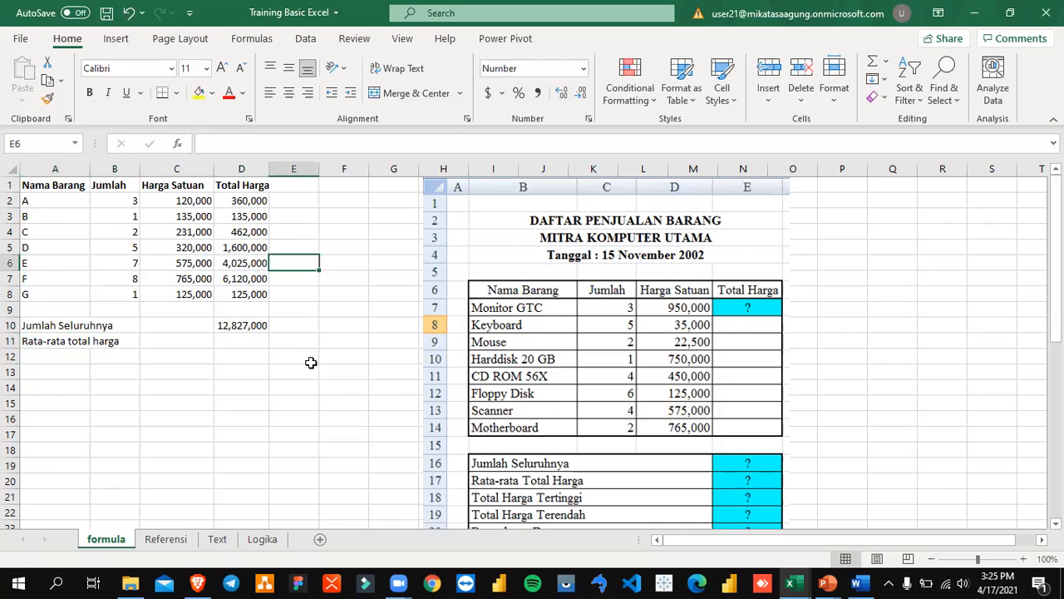
# - Select D11 for the average, and consult the AVERAGE function's explanation and syntax in the Word module before returning to the workbook
pyautogui.press('Left')
pyautogui.press('Down')
pyautogui.press('Down')
pyautogui.press('Down')
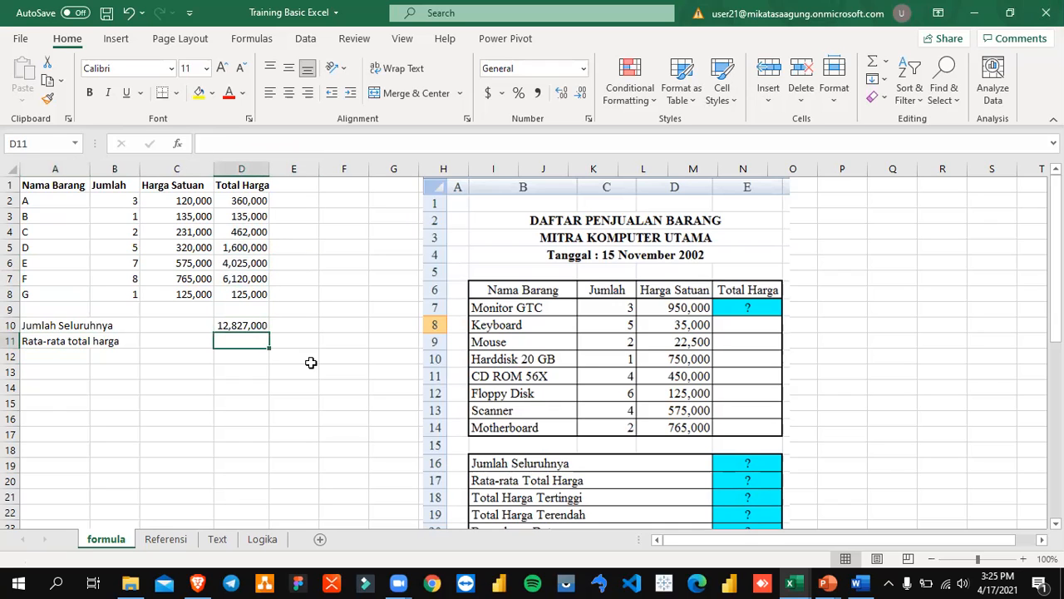
pyautogui.hotkey('alt', 'Tab')
pyautogui.hotkey('alt', 'Tab')
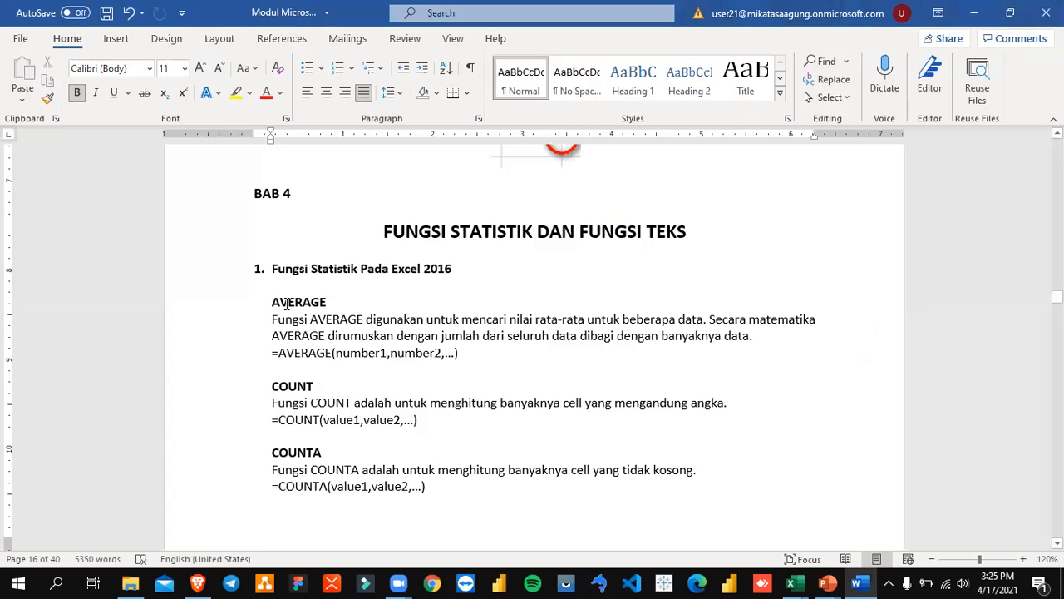
pyautogui.moveTo(271, 301); pyautogui.dragTo(478, 354)
pyautogui.hotkey('alt', 'Tab')
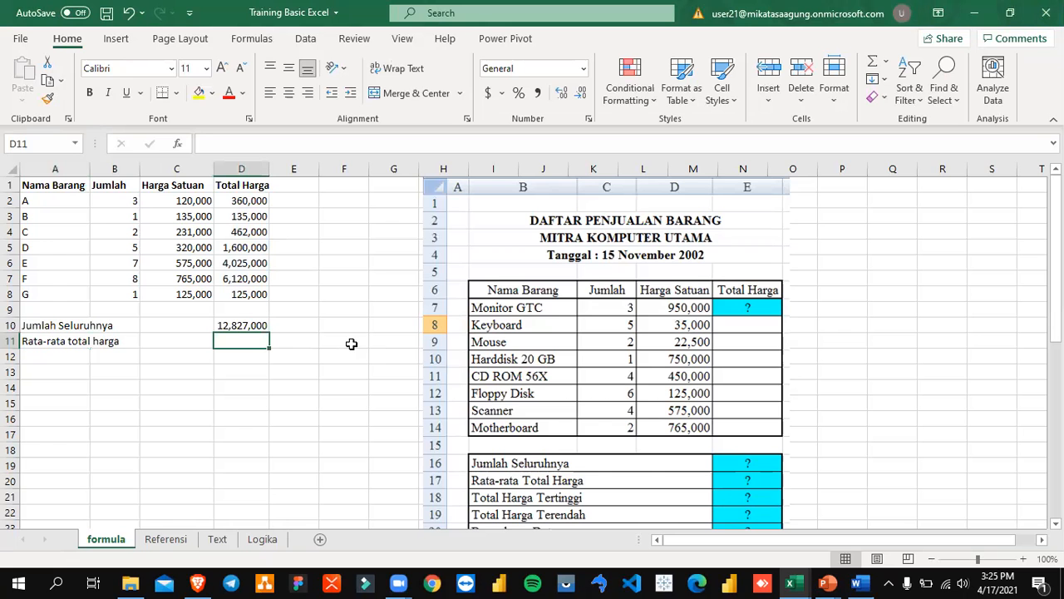
# - Calculate the average total price in D11 with =AVERAGE(D2:D8), keeping the cell selected
pyautogui.write('=')
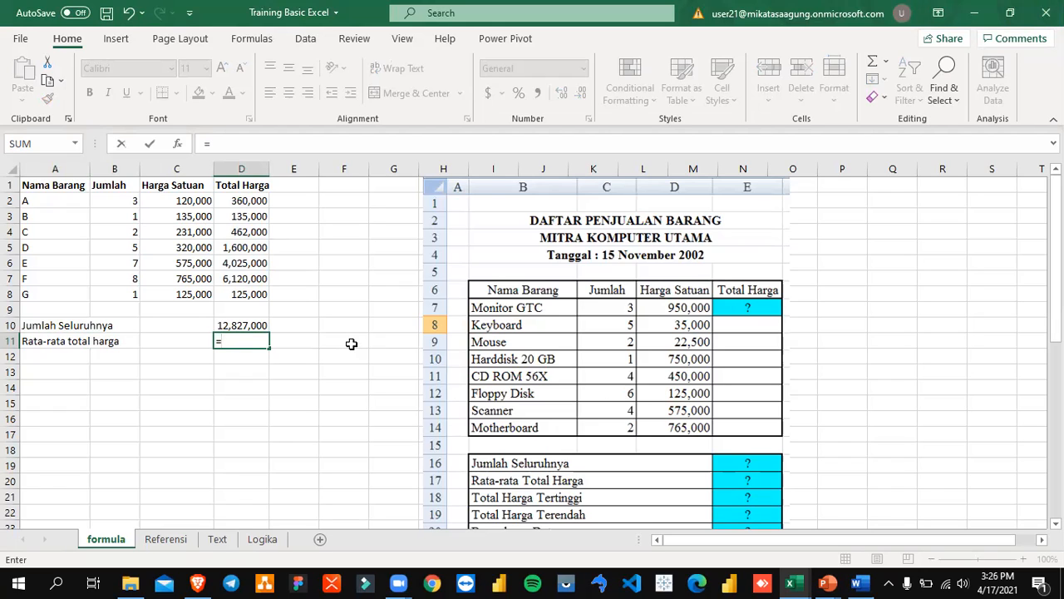
pyautogui.write('aver')
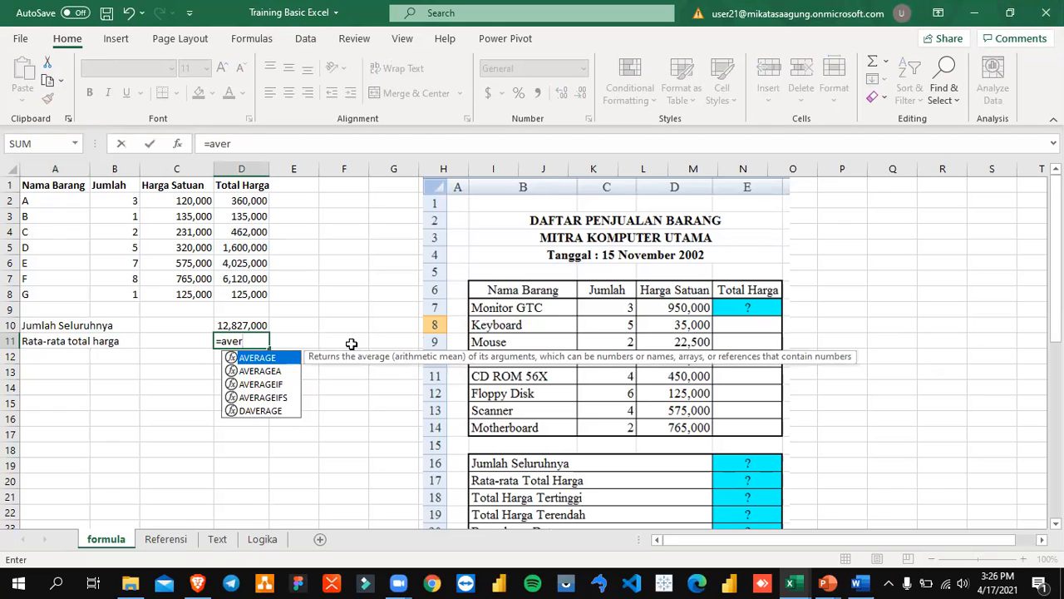
pyautogui.press('Tab')
pyautogui.press('Up')
pyautogui.press('Up')
pyautogui.press('Up')
pyautogui.press('Up')
pyautogui.press('Up')
pyautogui.press('Up')
pyautogui.press('Up')
pyautogui.press('Up')
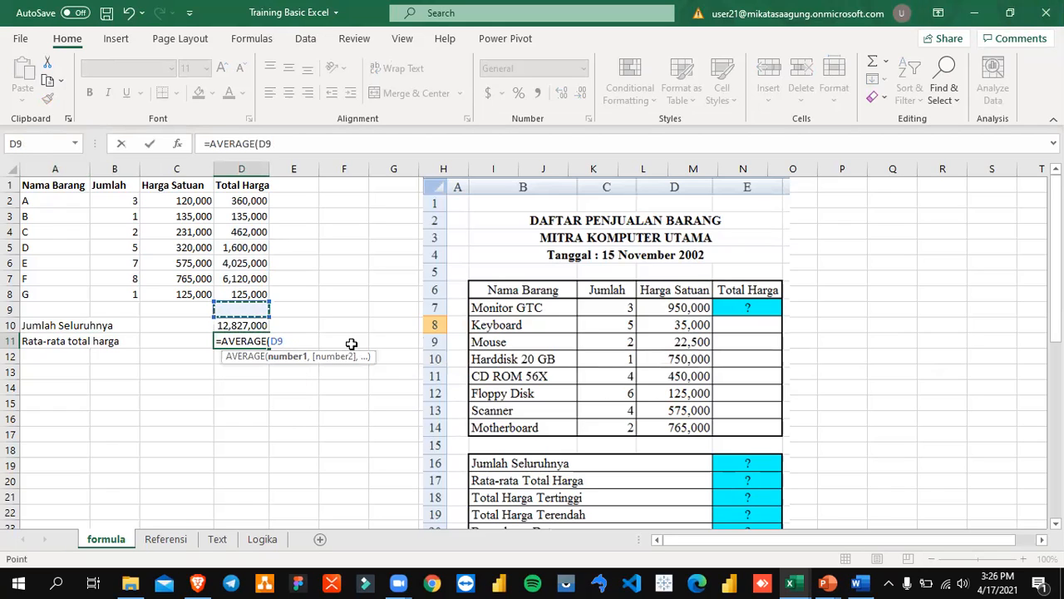
pyautogui.press('Down')
pyautogui.press('Down')
pyautogui.press('Down')
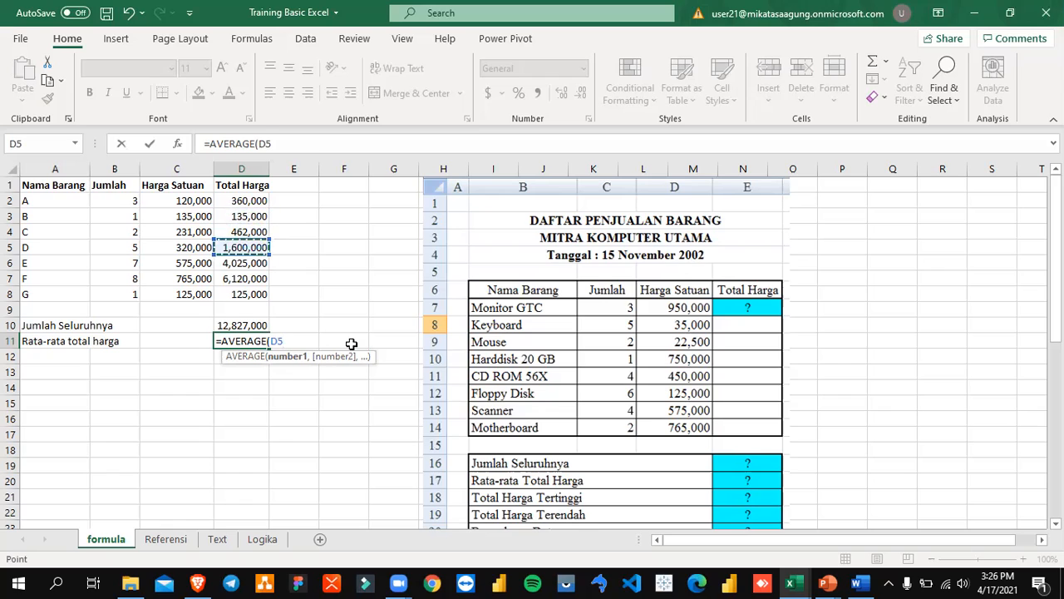
pyautogui.press('Down')
pyautogui.press('Down')
pyautogui.press('Down')
pyautogui.press('Down')
pyautogui.press('Up')
pyautogui.press('Up')
pyautogui.press('Up')
pyautogui.press('Up')
pyautogui.press('Up')
pyautogui.press('Up')
pyautogui.press('Up')
pyautogui.press('Up')
pyautogui.hotkey('shift', 'Down')
pyautogui.hotkey('shift', 'Down')
pyautogui.hotkey('shift', 'Down')
pyautogui.hotkey('shift', 'Down')
pyautogui.hotkey('shift', 'Down')
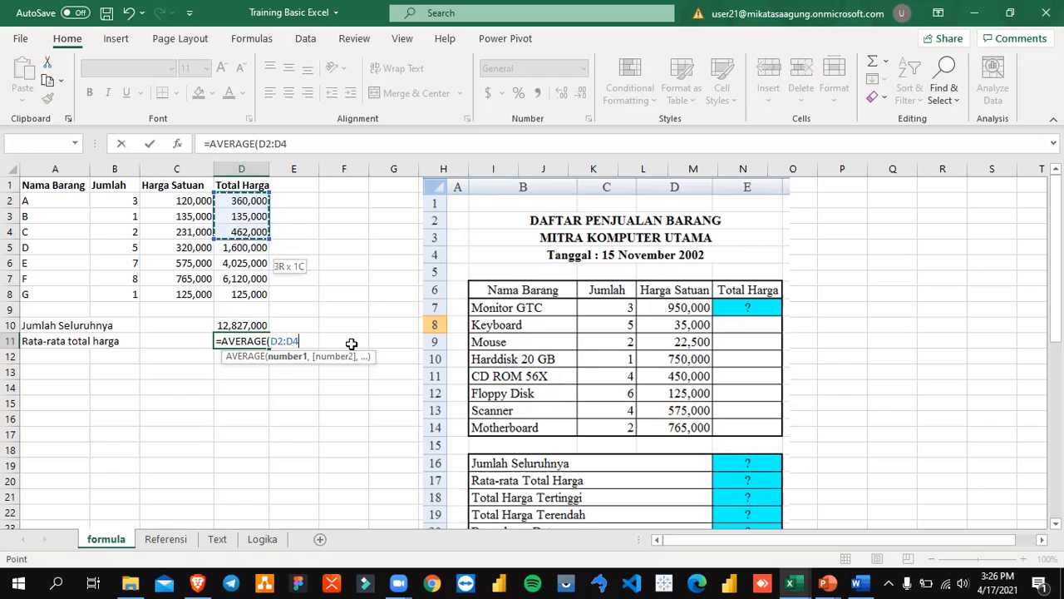
pyautogui.hotkey('shift', 'Down')
pyautogui.hotkey('ctrl', 'Return')
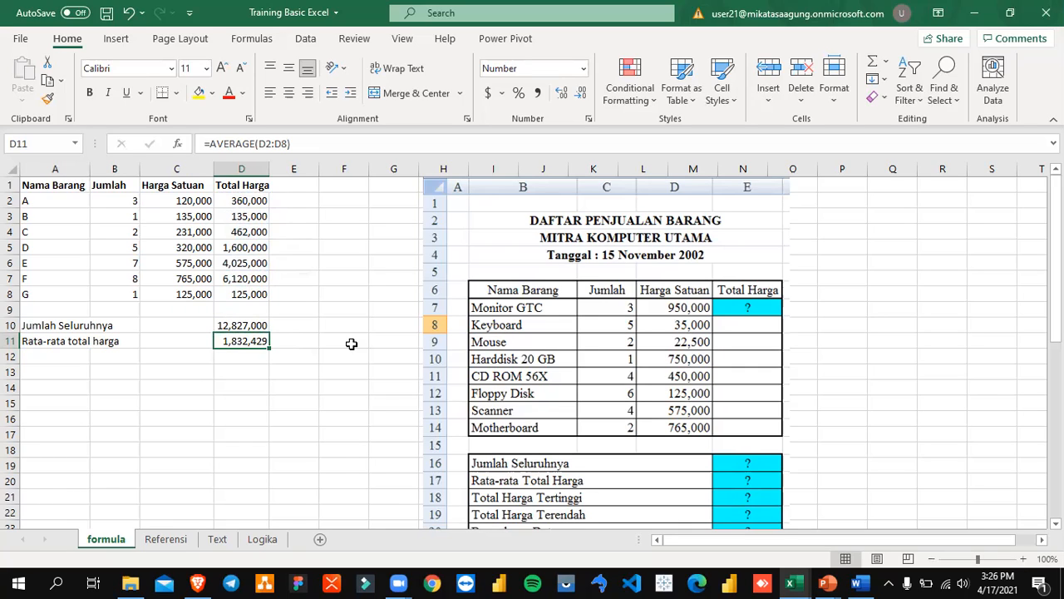
# - Highlight the phrase "seluruh data dibagi dengan banyaknya data" in the Word module's AVERAGE explanation, and compare it with the formula in D11
pyautogui.hotkey('alt', 'Tab')
pyautogui.click(426, 333)
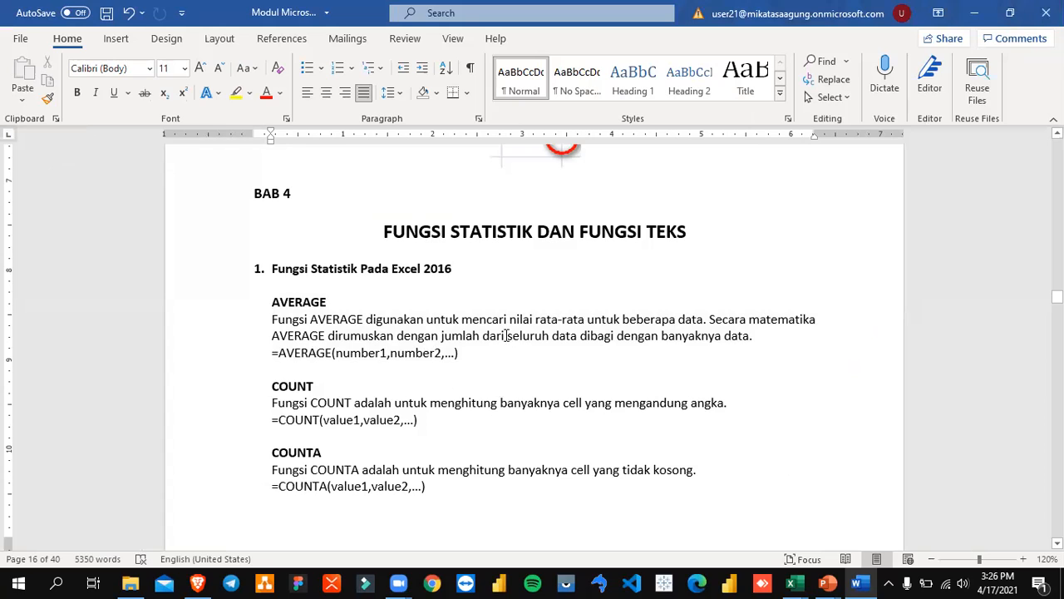
pyautogui.moveTo(508, 336); pyautogui.dragTo(742, 339)
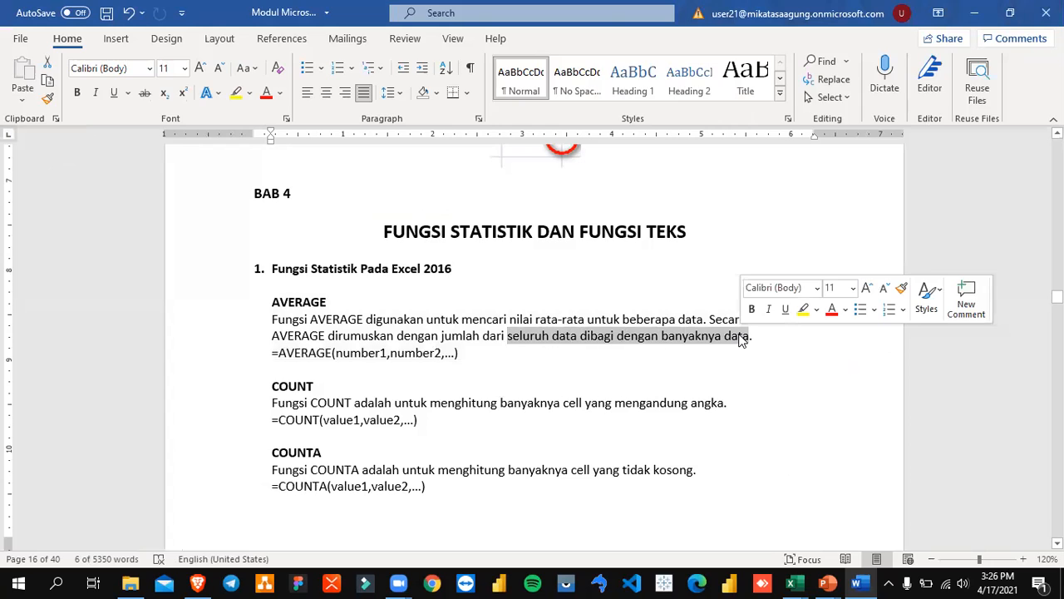
pyautogui.hotkey('alt', 'Tab')
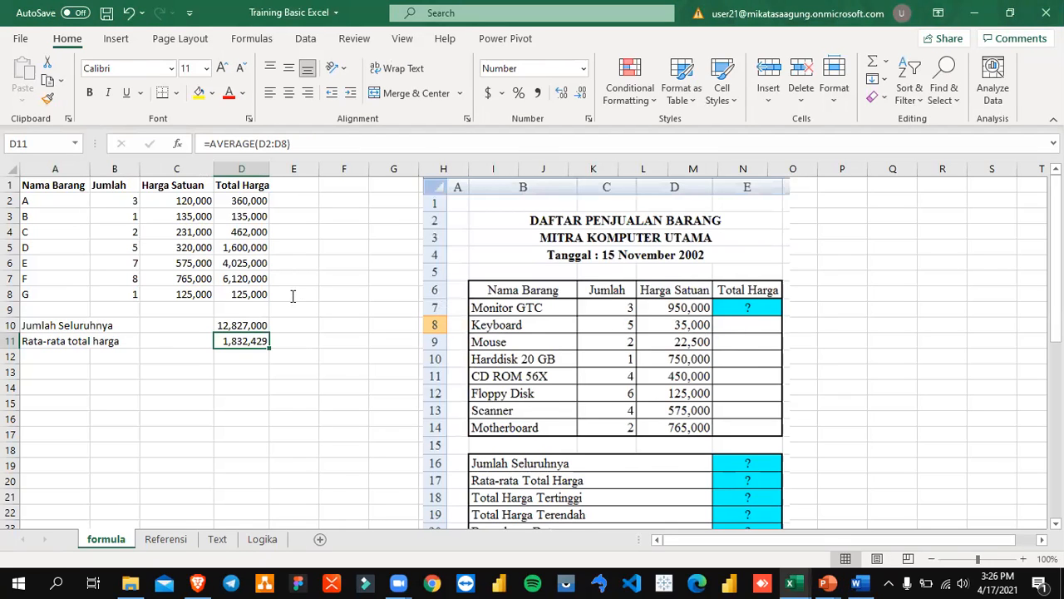
pyautogui.hotkey('alt', 'Tab')
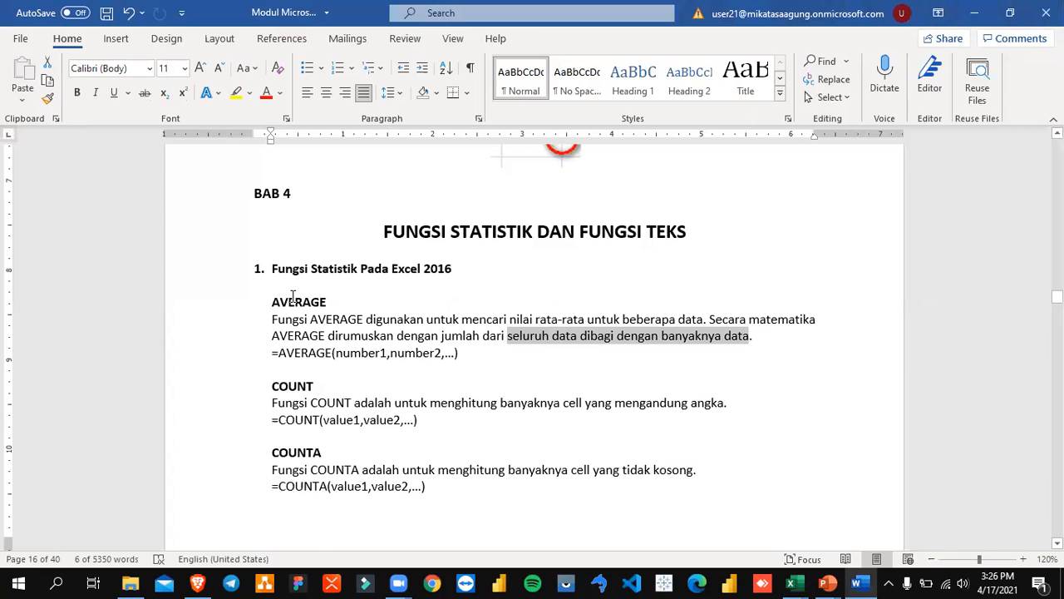
pyautogui.hotkey('alt', 'Tab')
# - Enter the label Total harga tertinggi in A12, below the average row
pyautogui.press('Left')
pyautogui.press('Left')
pyautogui.press('Left')
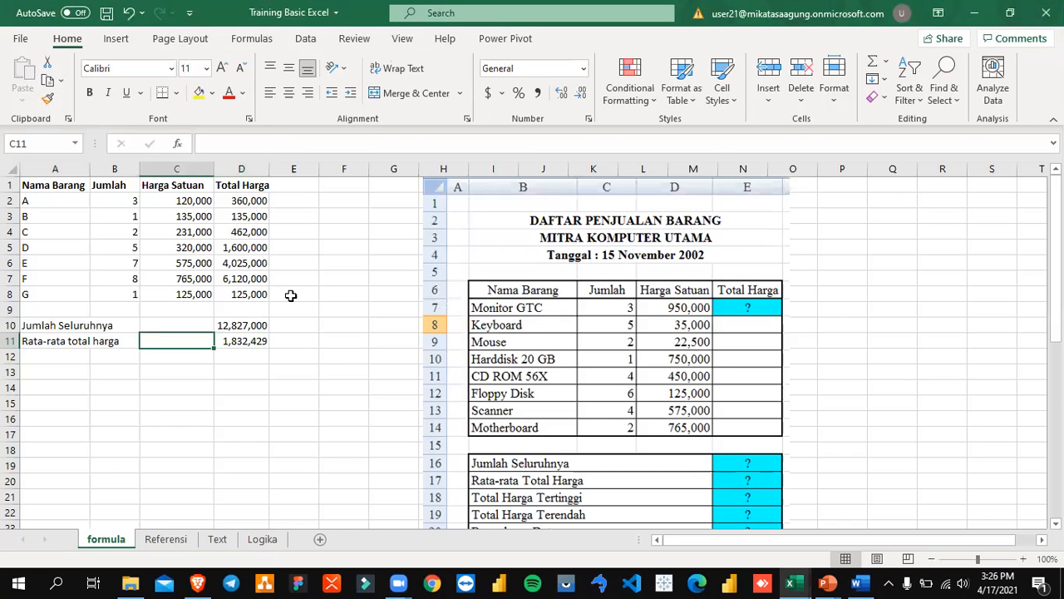
pyautogui.press('Down')
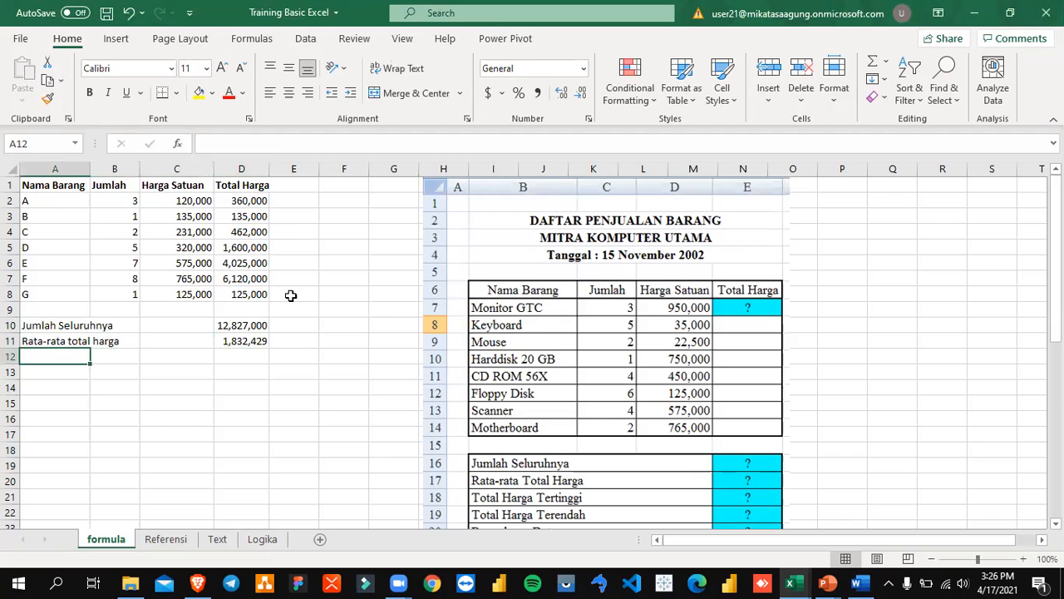
pyautogui.write('Total')
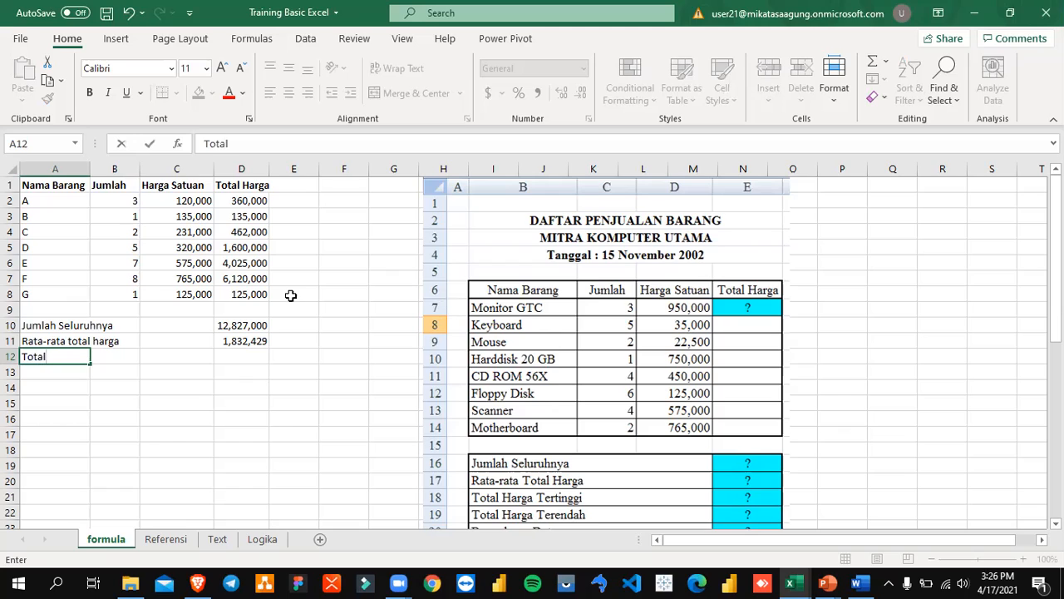
pyautogui.write(' harga tertinggi')
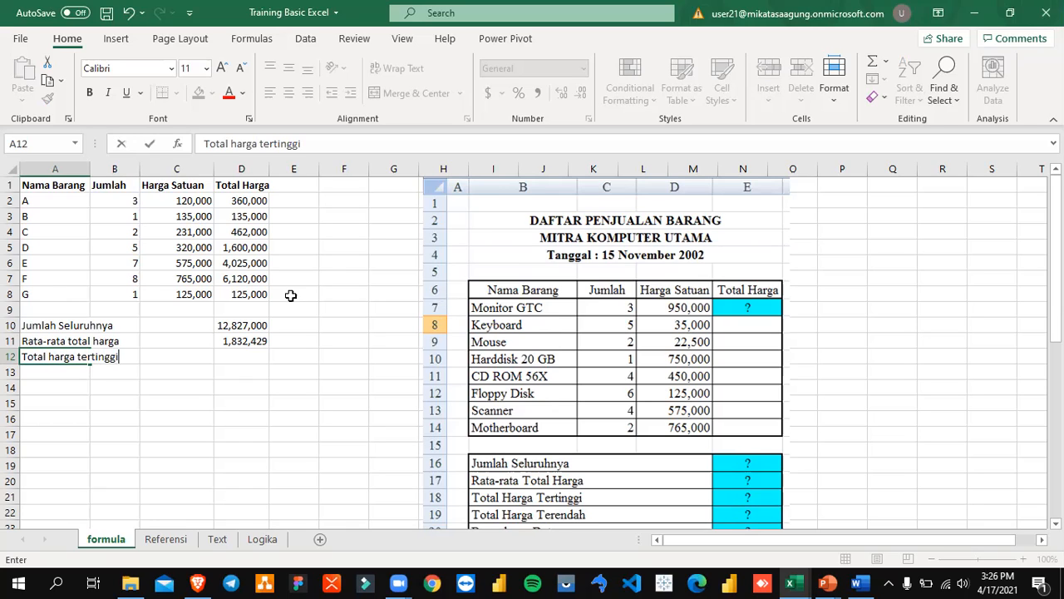
pyautogui.press('Return')
# - Select D12, and consult the MAX function's description and syntax in the Word module before returning to the workbook
pyautogui.press('Up')
pyautogui.press('Right')
pyautogui.press('Right')
pyautogui.press('Right')
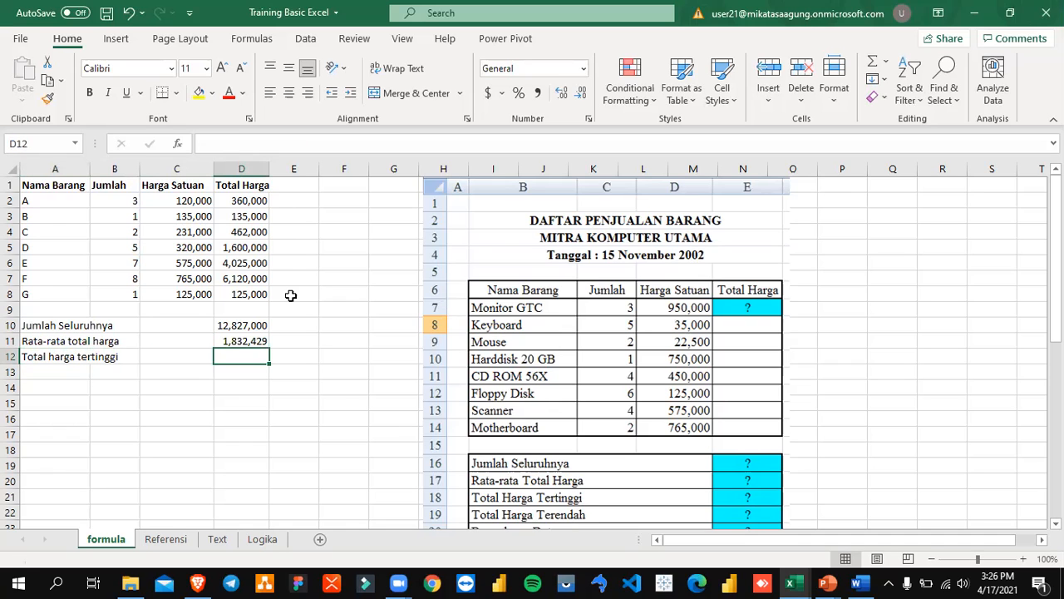
pyautogui.hotkey('alt', 'Tab')
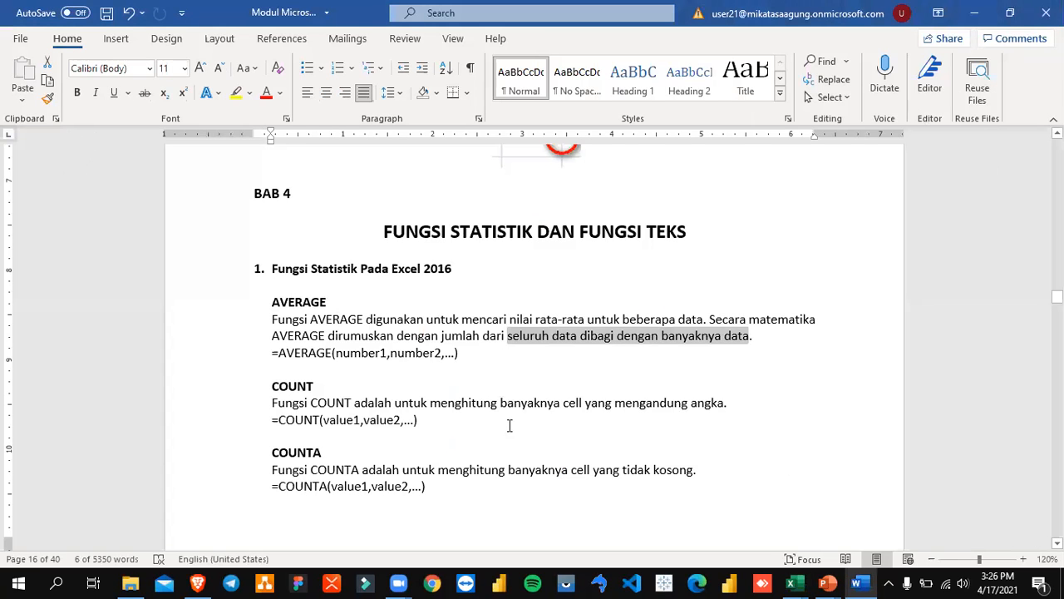
pyautogui.scroll(-8, 497, 421)
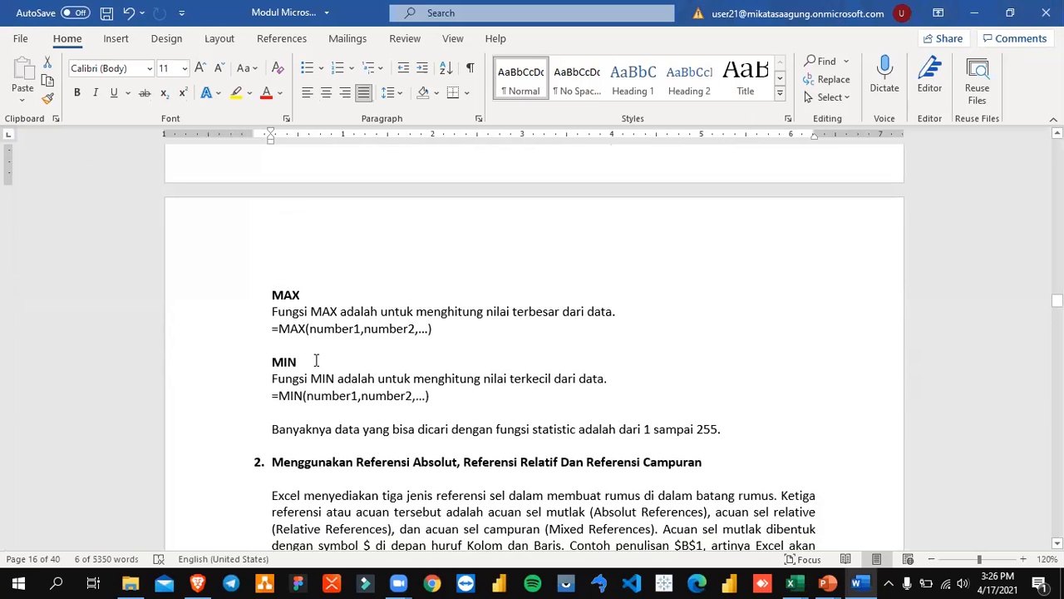
pyautogui.moveTo(272, 312); pyautogui.dragTo(438, 330)
pyautogui.hotkey('alt', 'Tab')
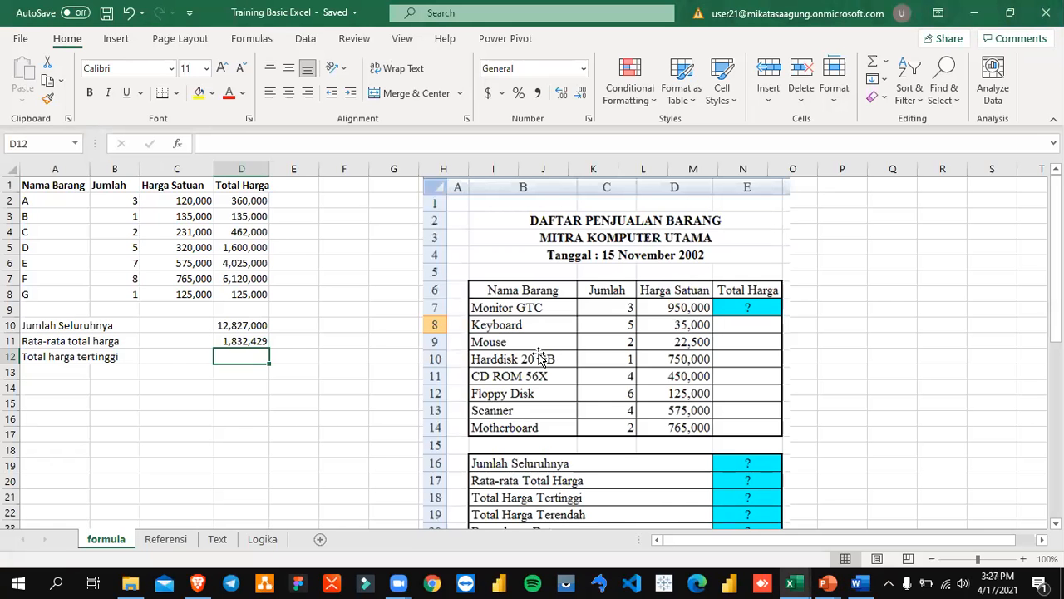
# - Find the highest total price in D12 with the formula =MAX(D2:D8), and reselect the cell
pyautogui.write('=MAX(')
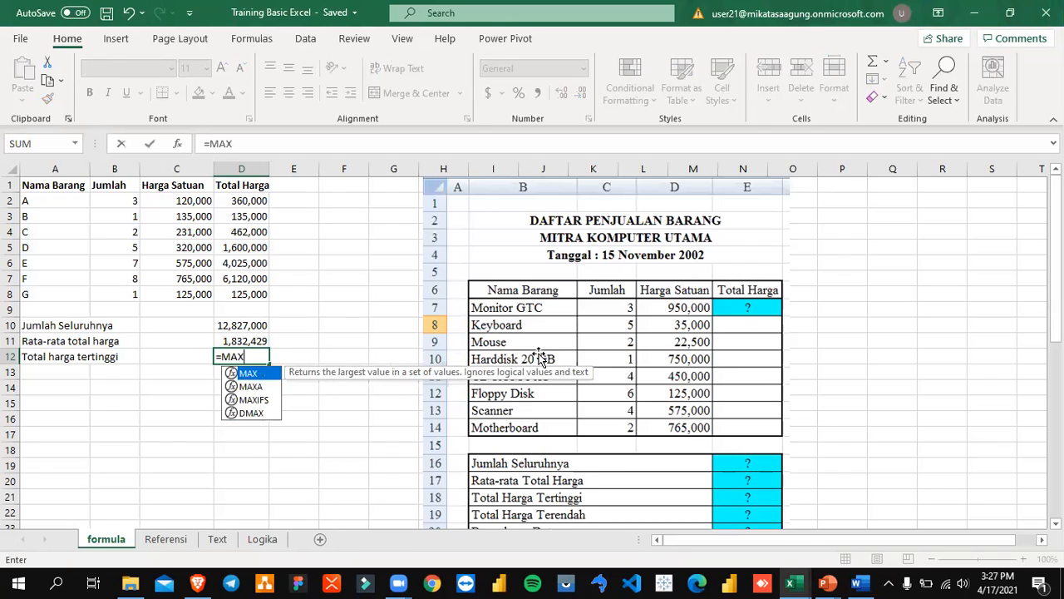
pyautogui.press('Up')
pyautogui.press('Up')
pyautogui.press('Up')
pyautogui.press('Up')
pyautogui.press('Up')
pyautogui.press('Up')
pyautogui.press('Up')
pyautogui.press('Up')
pyautogui.press('Up')
pyautogui.press('Up')
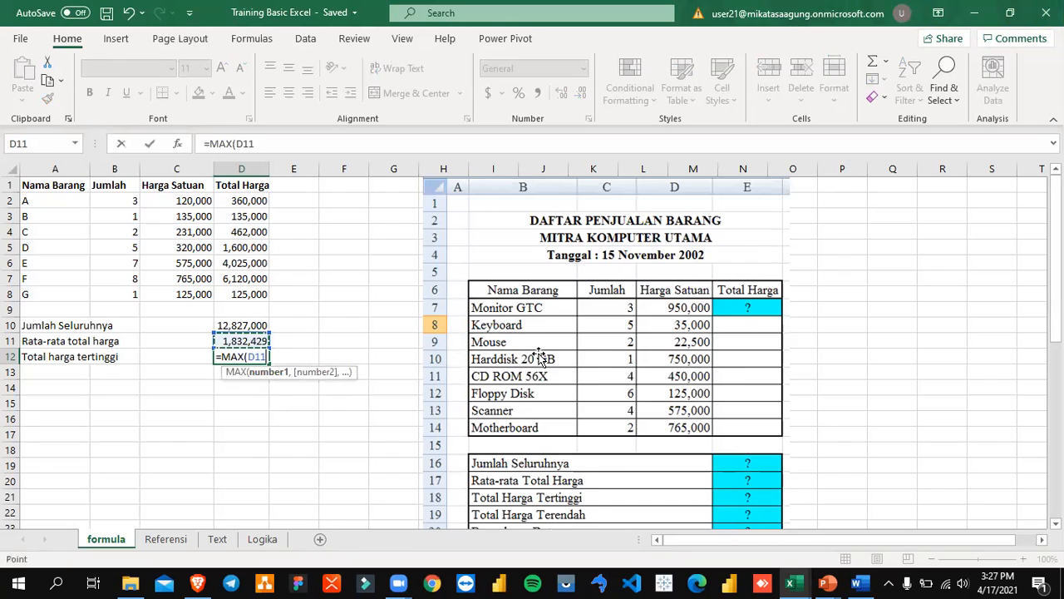
pyautogui.hotkey('shift', 'Down')
pyautogui.hotkey('shift', 'Down')
pyautogui.hotkey('shift', 'Down')
pyautogui.hotkey('shift', 'Down')
pyautogui.hotkey('shift', 'Down')
pyautogui.hotkey('shift', 'Down')
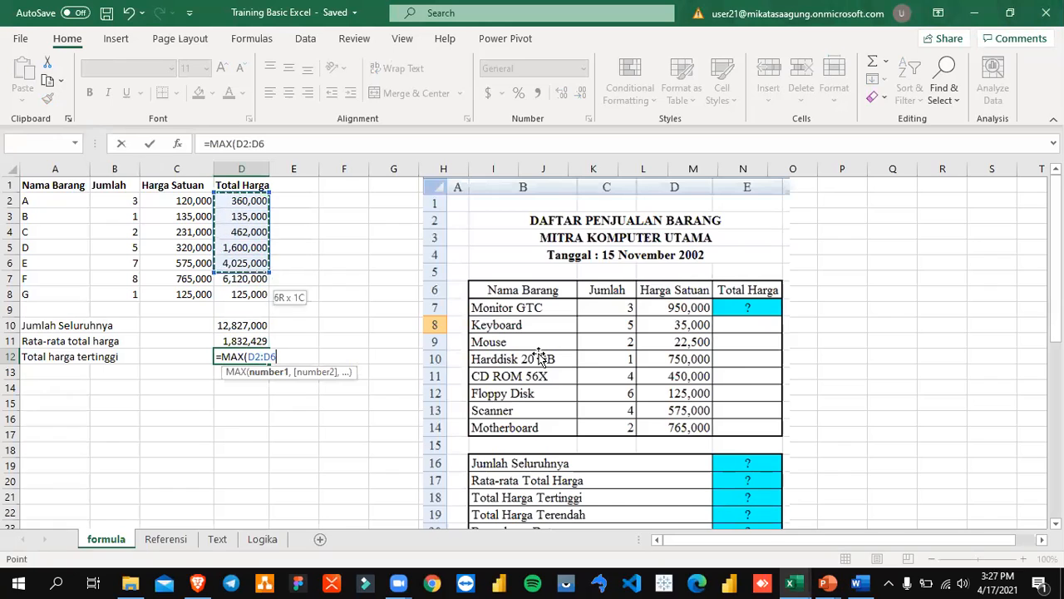
pyautogui.press('Return')
pyautogui.press('Up')
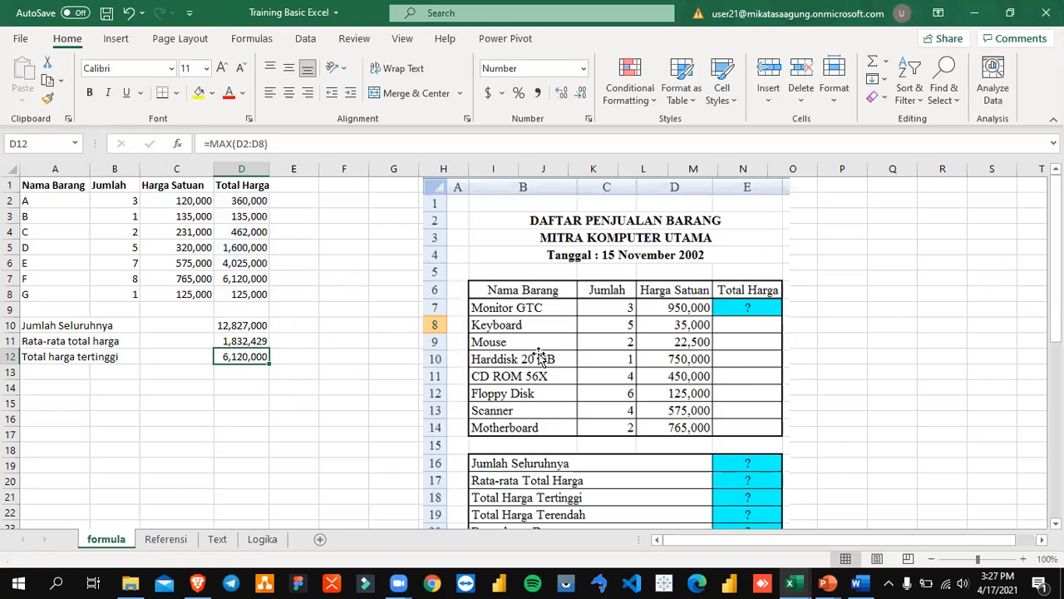
# - Check the MAX result against the Total Harga values and the quantity and unit price of item F, ending at D12
pyautogui.press('Up')
pyautogui.press('Up')
pyautogui.press('Up')
pyautogui.press('Up')
pyautogui.press('Up')
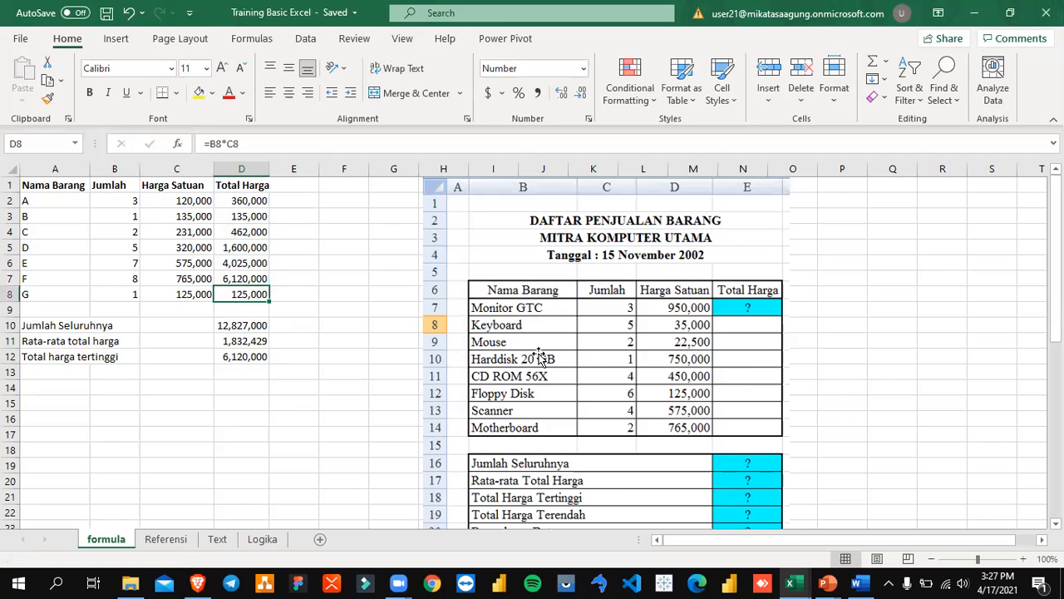
pyautogui.press('Left')
pyautogui.press('Left')
pyautogui.press('Left')
pyautogui.press('Right')
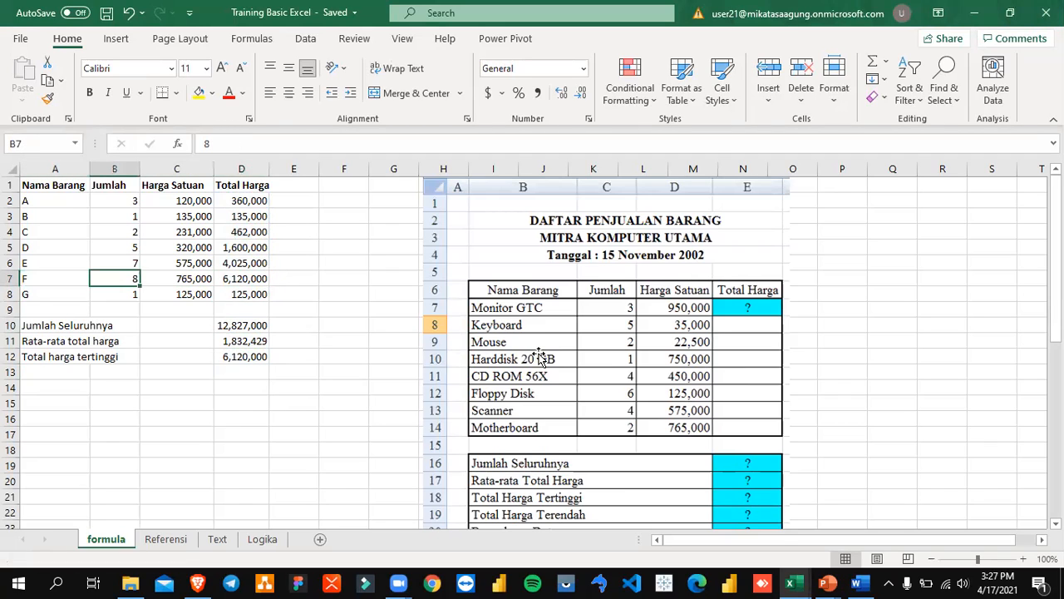
pyautogui.press('Right')
pyautogui.press('Right')
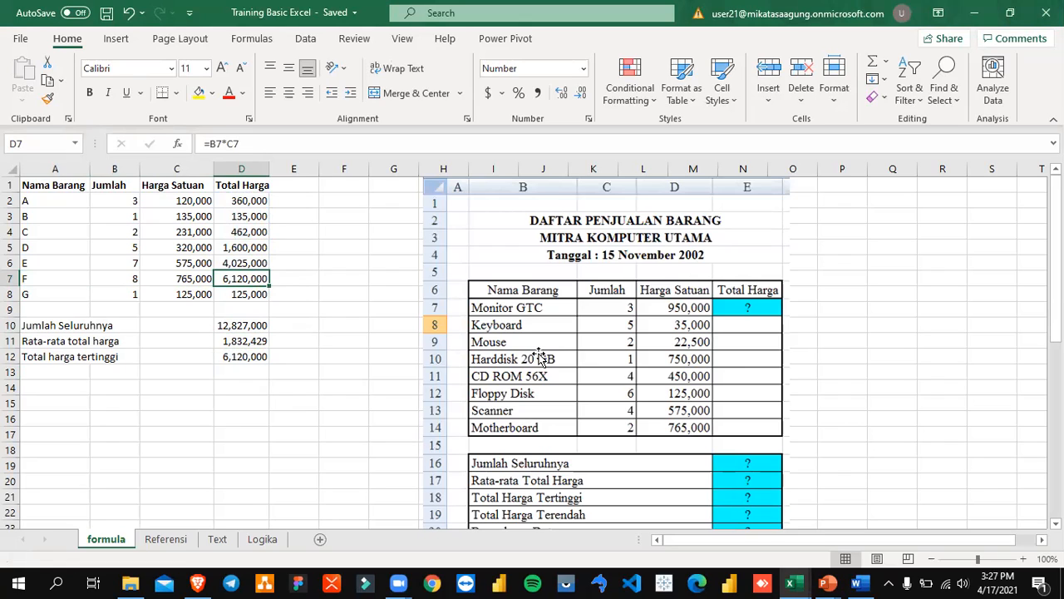
pyautogui.press('Down')
pyautogui.press('Down')
pyautogui.press('Down')
pyautogui.press('Down')
pyautogui.press('Down')
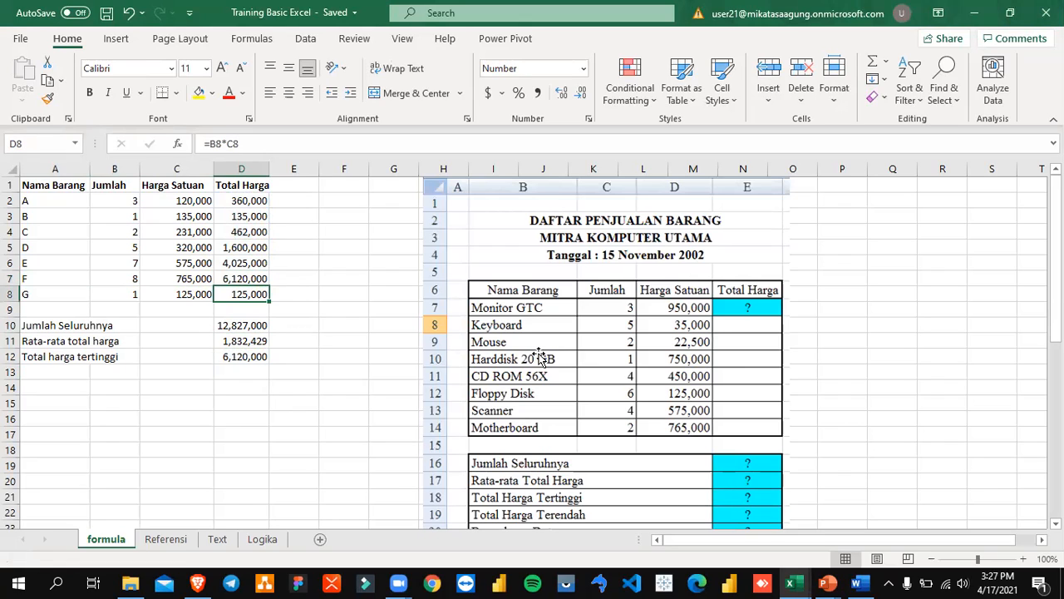
pyautogui.press('Up')
pyautogui.press('Up')
pyautogui.press('Up')
pyautogui.press('Up')
pyautogui.press('Up')
pyautogui.press('Up')
pyautogui.press('Up')
pyautogui.press('Up')
pyautogui.press('Up')
pyautogui.press('Down')
pyautogui.press('Down')
pyautogui.press('Down')
pyautogui.press('Down')
pyautogui.press('Left')
pyautogui.press('Home')
pyautogui.press('Right')
pyautogui.press('Right')
pyautogui.press('Right')
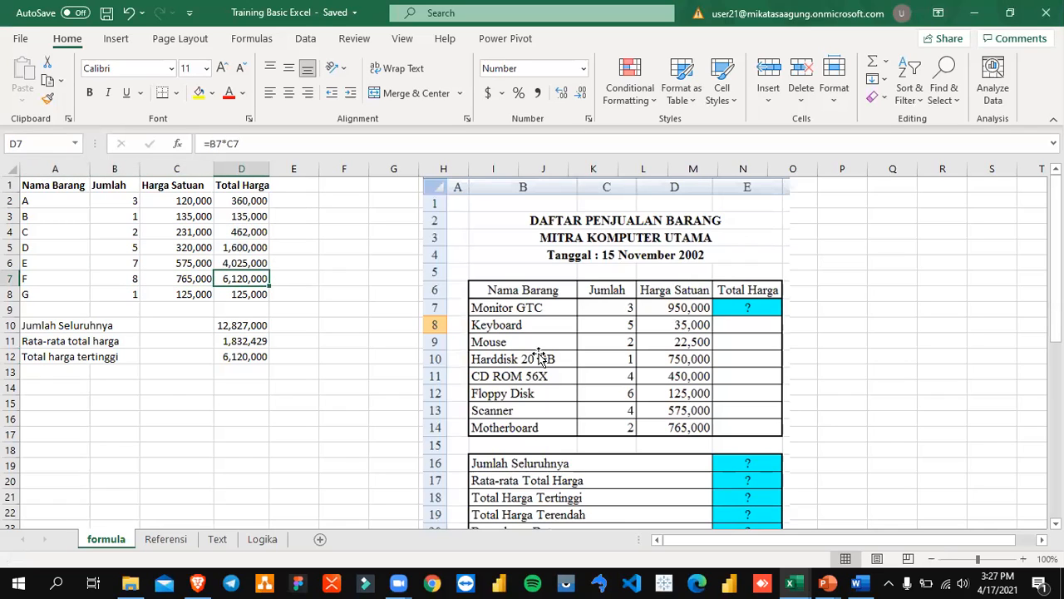
pyautogui.press('Down')
pyautogui.press('Down')
pyautogui.press('Down')
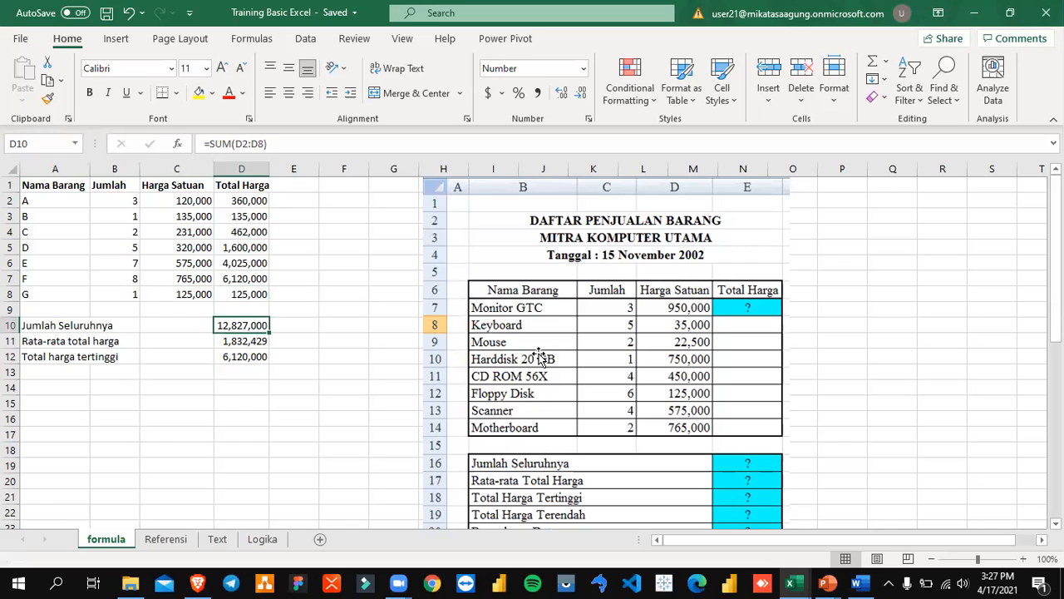
pyautogui.press('Down')
pyautogui.press('Down')
pyautogui.press('Down')
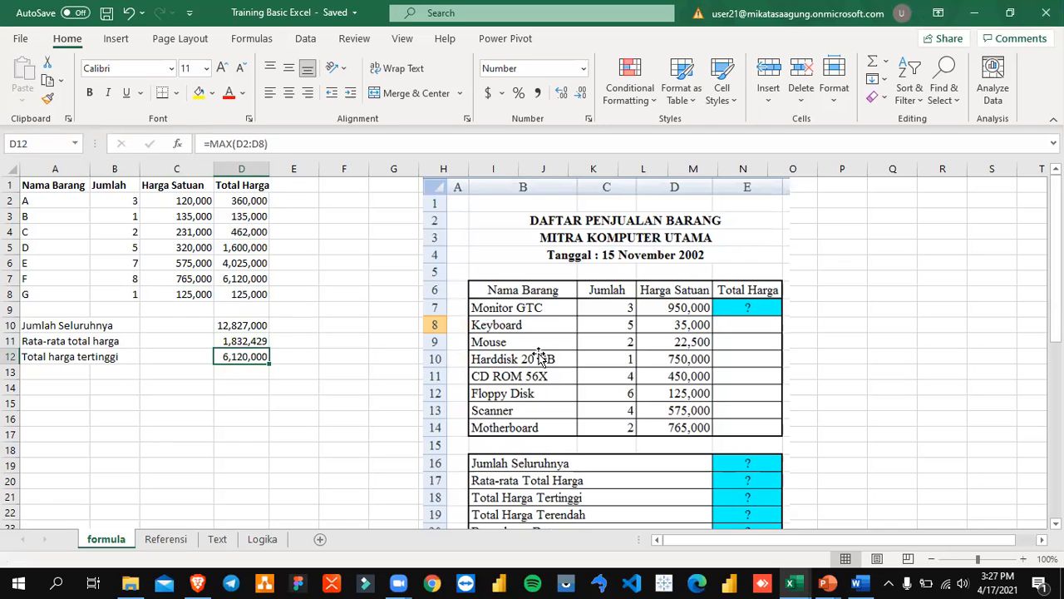
# - Enter the label Tota harga terendah in A13, below the highest total price row
pyautogui.press('Left')
pyautogui.press('Left')
pyautogui.press('Left')
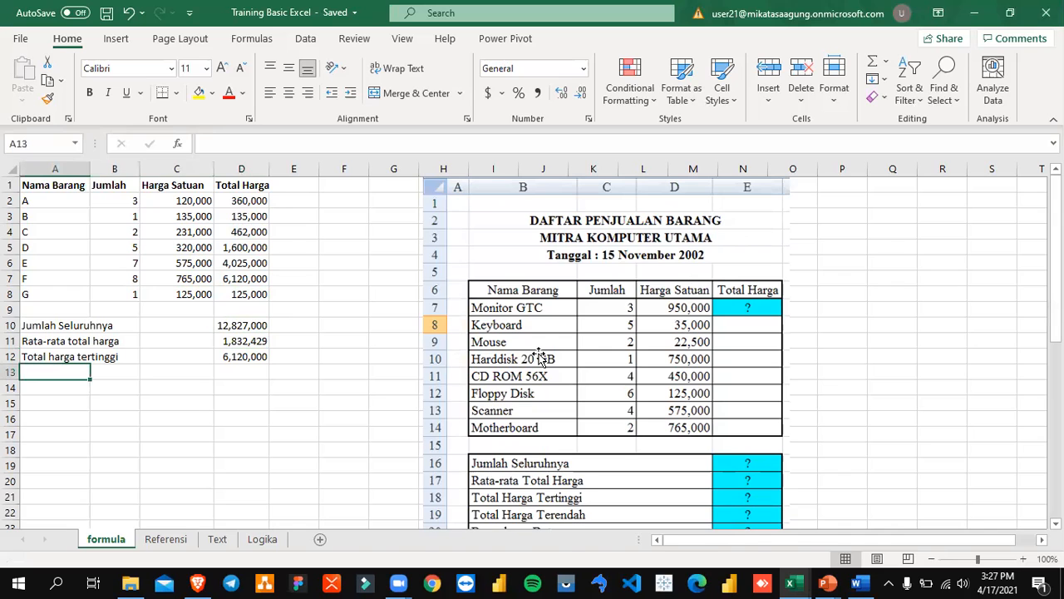
pyautogui.hotkey('alt', 'Tab')
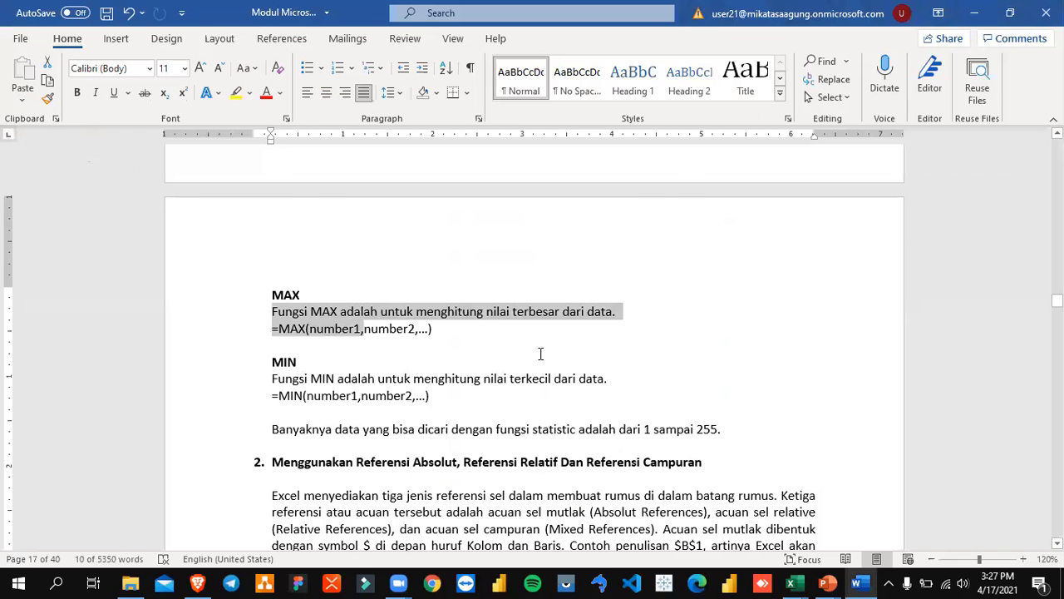
pyautogui.hotkey('alt', 'Tab')
pyautogui.scroll(-2, 544, 399)
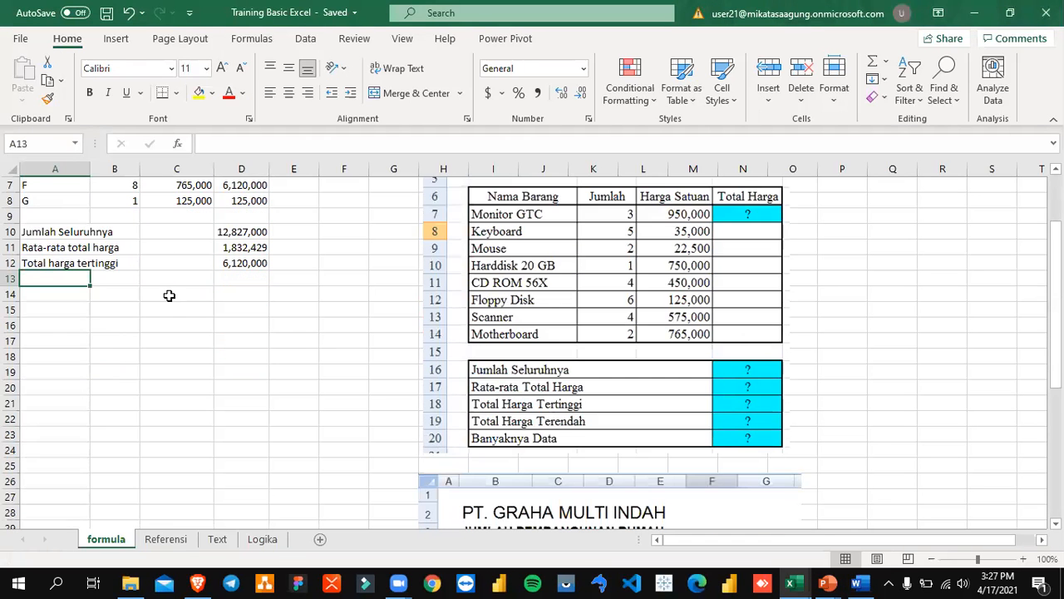
pyautogui.scroll(2, 319, 376)
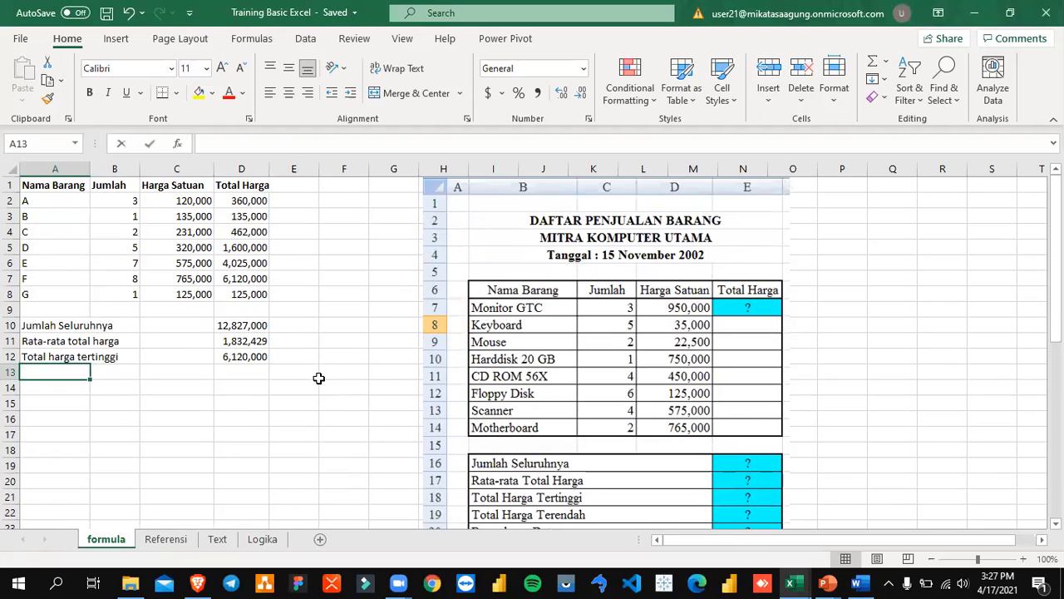
pyautogui.write('Total har')
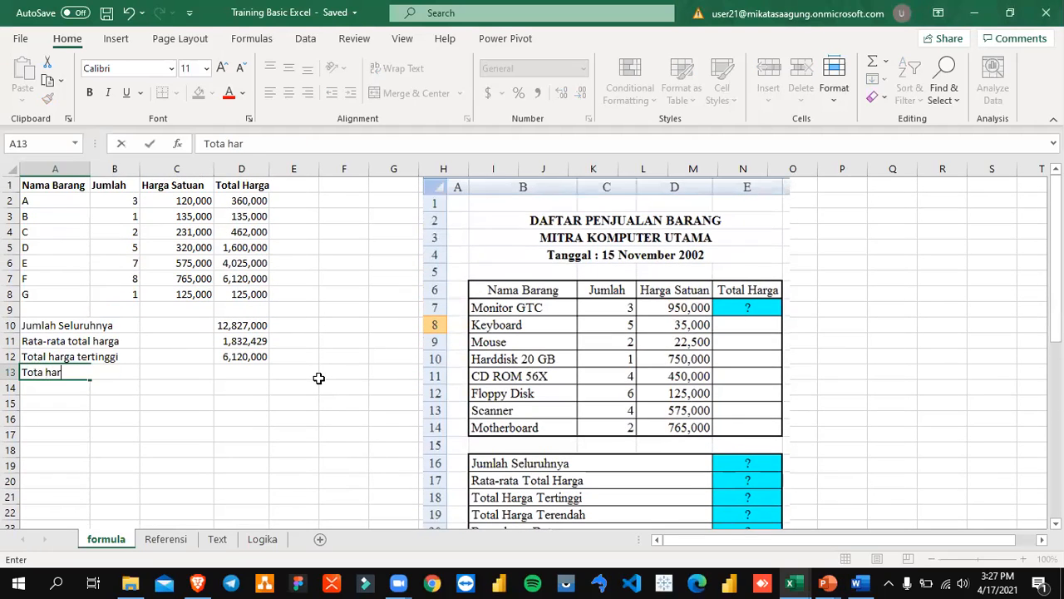
pyautogui.write('ga terendah')
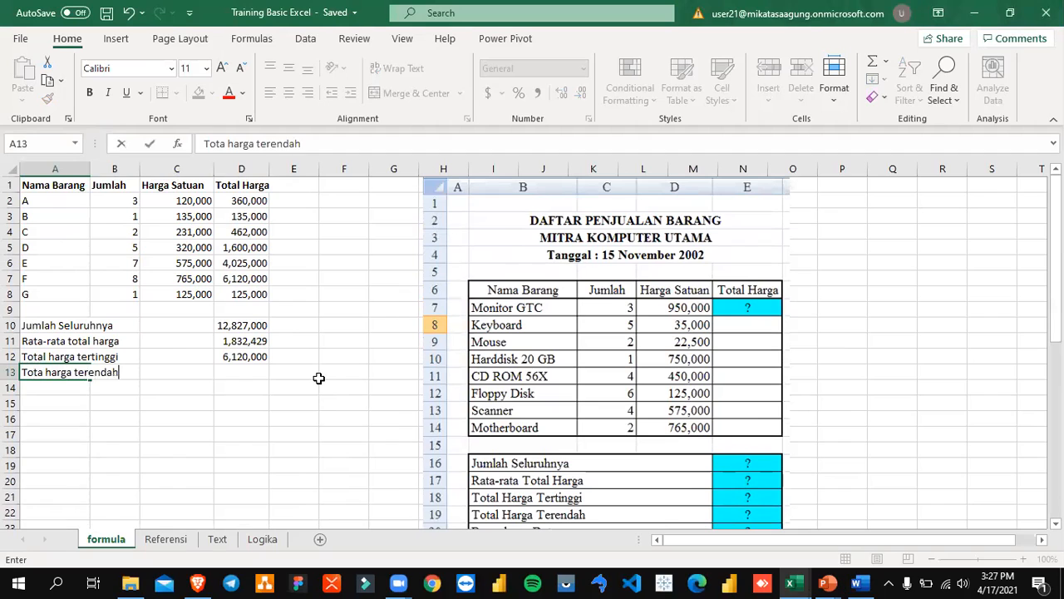
pyautogui.press('Return')
# - Find the lowest total price in D13 with the formula =MIN(D2:D8), and save the workbook
pyautogui.press('Up')
pyautogui.press('Right')
pyautogui.press('Right')
pyautogui.press('Right')
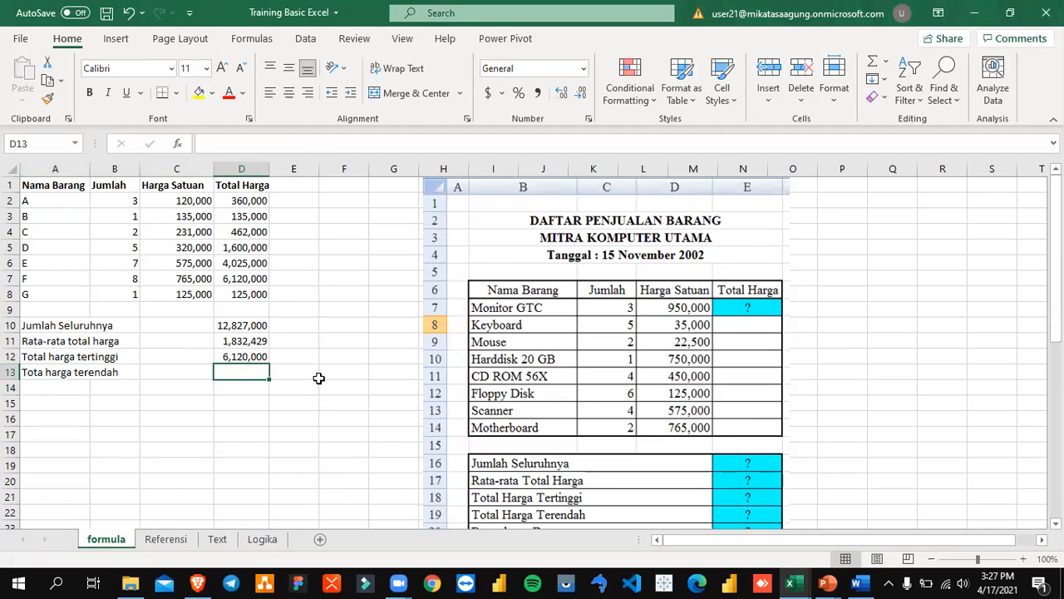
pyautogui.write('=MIN')
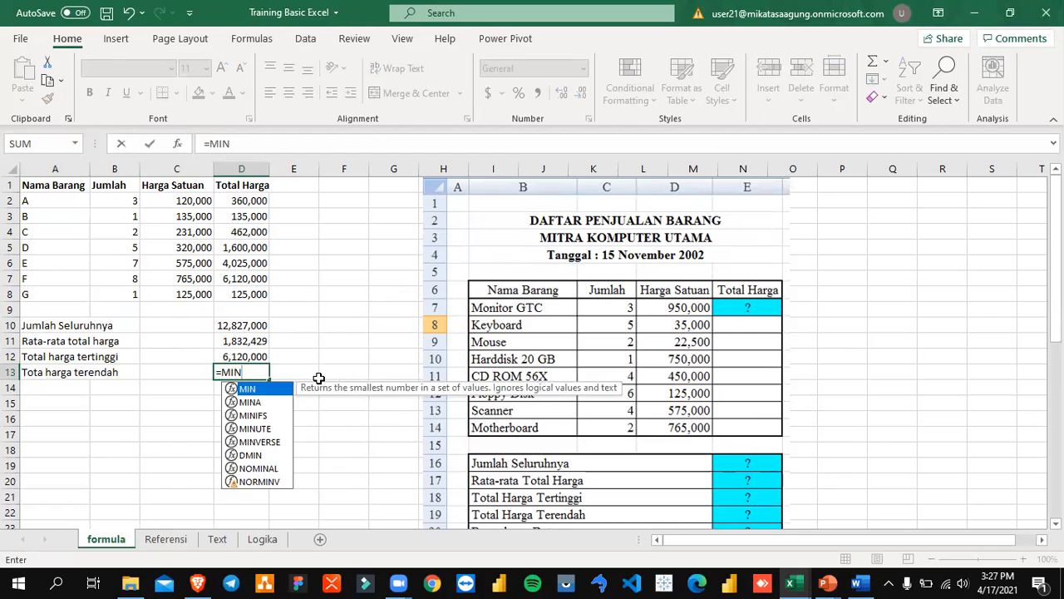
pyautogui.write('(')
pyautogui.press('Up')
pyautogui.press('Up')
pyautogui.press('Up')
pyautogui.press('Up')
pyautogui.press('Up')
pyautogui.press('Up')
pyautogui.press('Up')
pyautogui.press('Up')
pyautogui.press('Up')
pyautogui.press('Up')
pyautogui.press('Up')
pyautogui.press('Up')
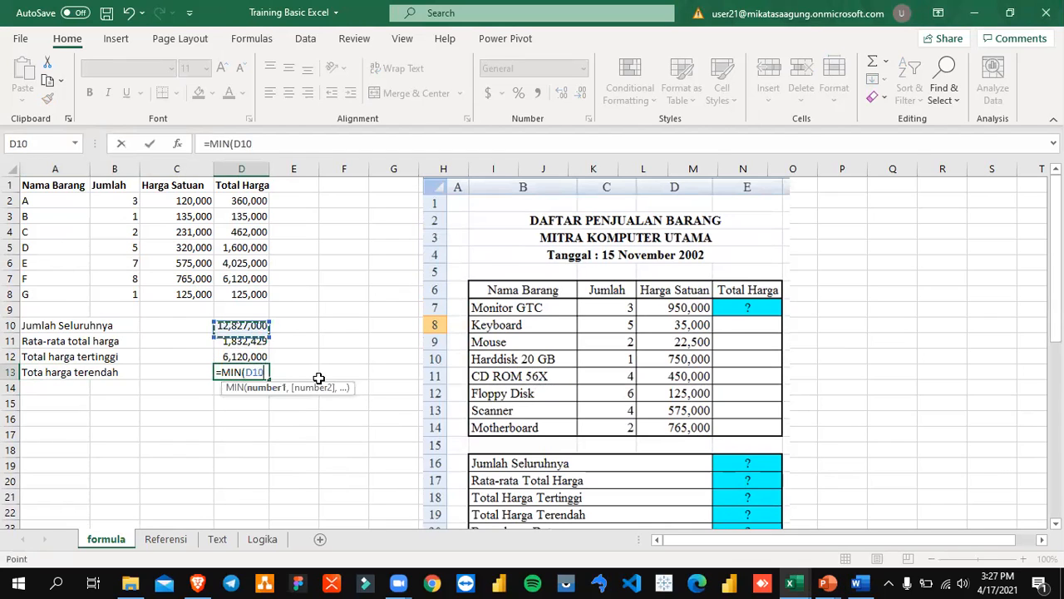
pyautogui.press('Down')
pyautogui.hotkey('shift', 'Down')
pyautogui.hotkey('shift', 'Down')
pyautogui.hotkey('shift', 'Down')
pyautogui.hotkey('shift', 'Down')
pyautogui.hotkey('shift', 'Down')
pyautogui.hotkey('shift', 'Down')
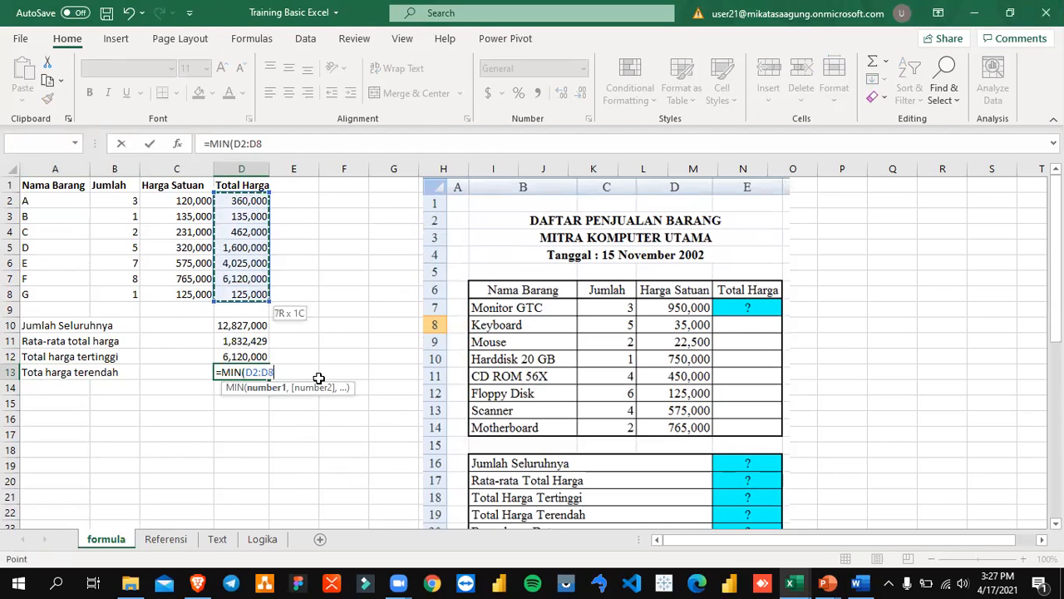
pyautogui.press('Return')
pyautogui.press('Up')
pyautogui.hotkey('ctrl', 's')
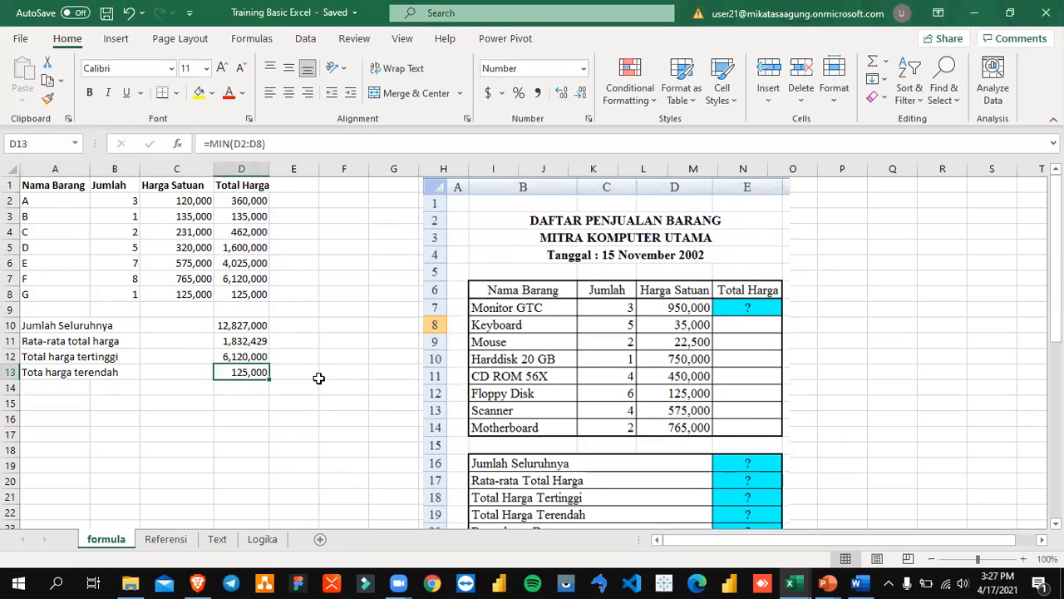
# - Enter the label Banyaknya data in A14, below the lowest total price row
pyautogui.scroll(-1, 356, 363)
pyautogui.scroll(1, 356, 362)
pyautogui.press('Left')
pyautogui.press('Left')
pyautogui.press('Left')
pyautogui.press('Down')
pyautogui.write('B')
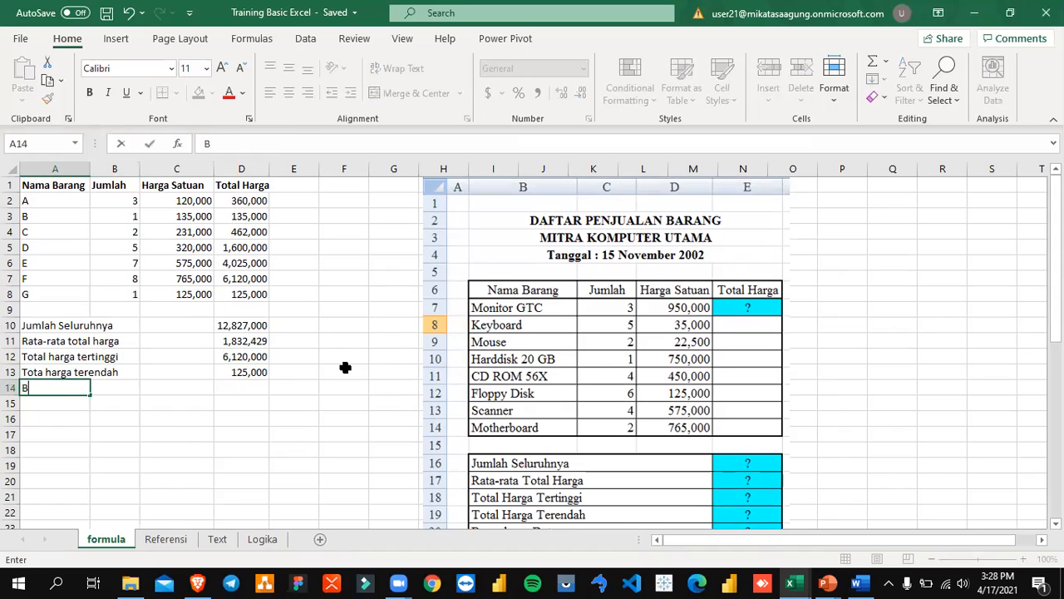
pyautogui.write('anyaknya data')
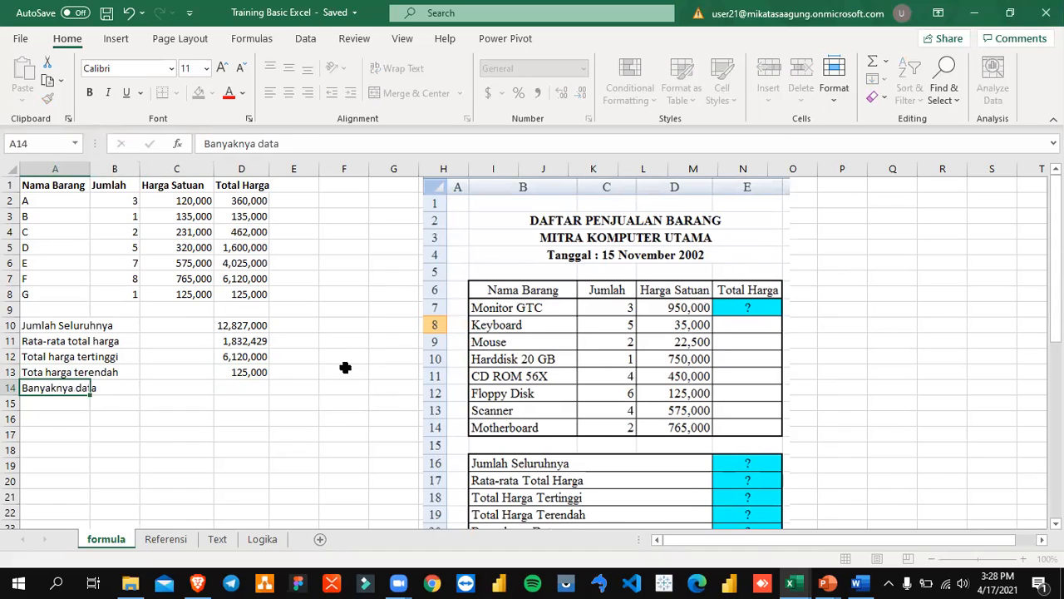
pyautogui.press('Return')
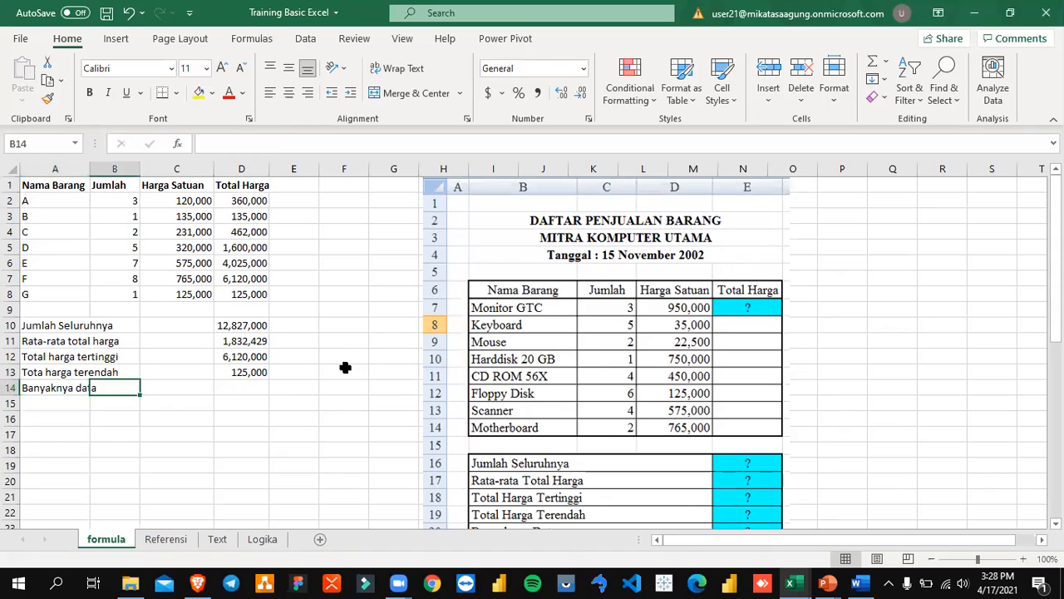
# - Consult the COUNT function's description and syntax in the Word module, and return to the Excel workbook
pyautogui.hotkey('alt', 'Tab')
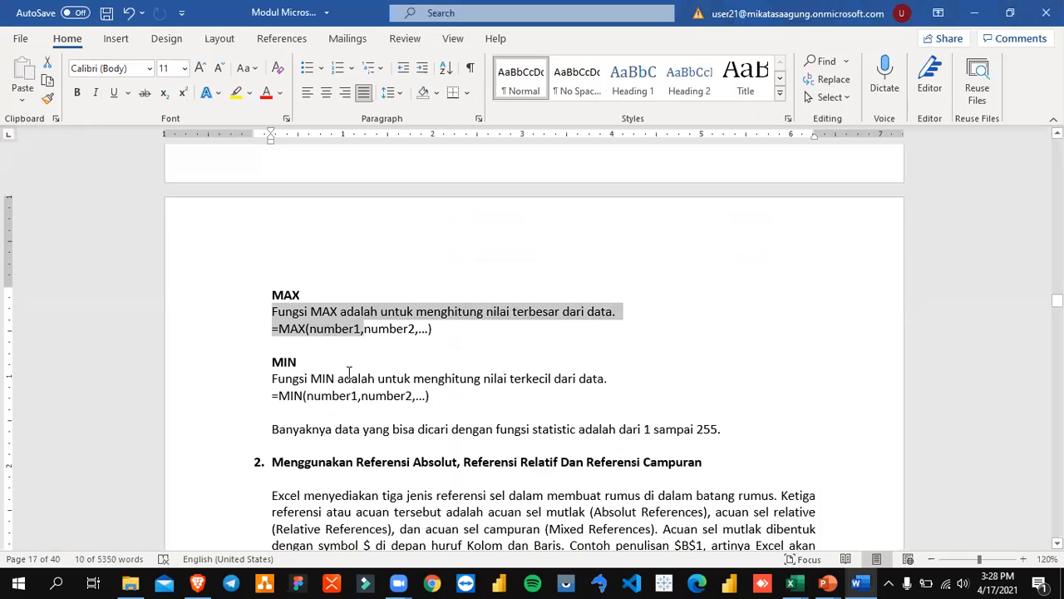
pyautogui.scroll(8, 349, 366)
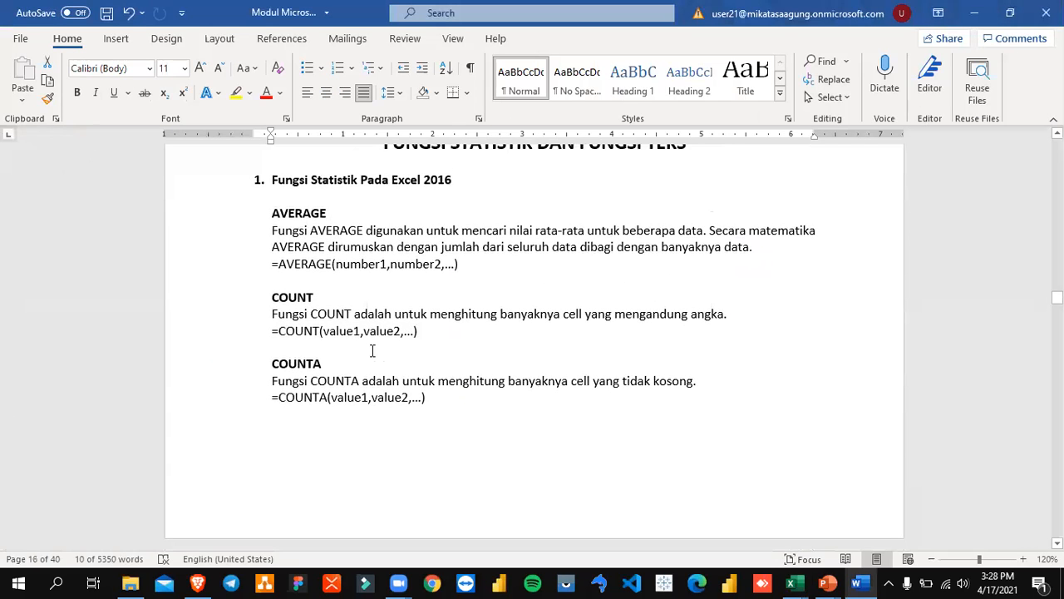
pyautogui.hotkey('alt', 'Tab')
# - Count the total price entries in D14 with the formula =COUNT(D2:D8), and reselect the cell
pyautogui.write('=')
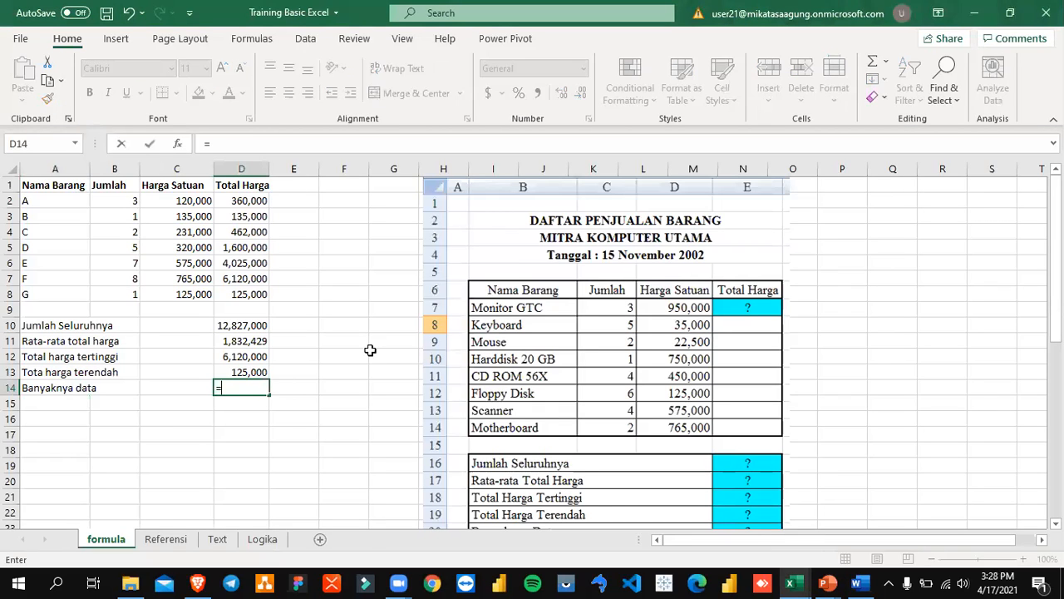
pyautogui.write('count(')
pyautogui.press('Up')
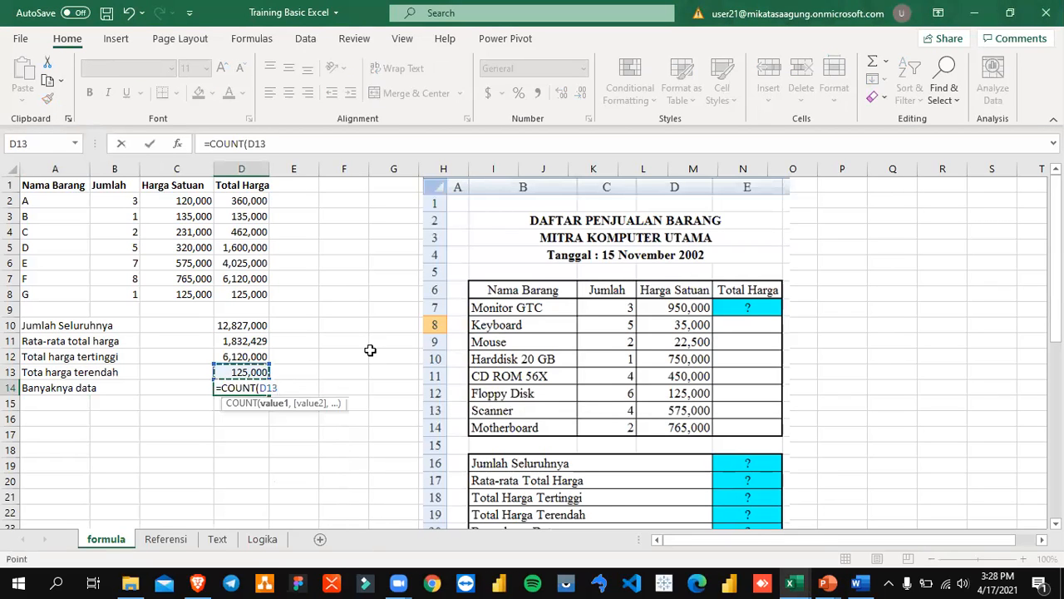
pyautogui.press('Up')
pyautogui.press('Up')
pyautogui.press('Up')
pyautogui.press('Up')
pyautogui.press('Up')
pyautogui.press('Up')
pyautogui.press('Up')
pyautogui.press('Up')
pyautogui.press('Up')
pyautogui.press('Up')
pyautogui.press('Up')
pyautogui.hotkey('shift', 'Down')
pyautogui.hotkey('shift', 'Down')
pyautogui.hotkey('shift', 'Down')
pyautogui.hotkey('shift', 'Down')
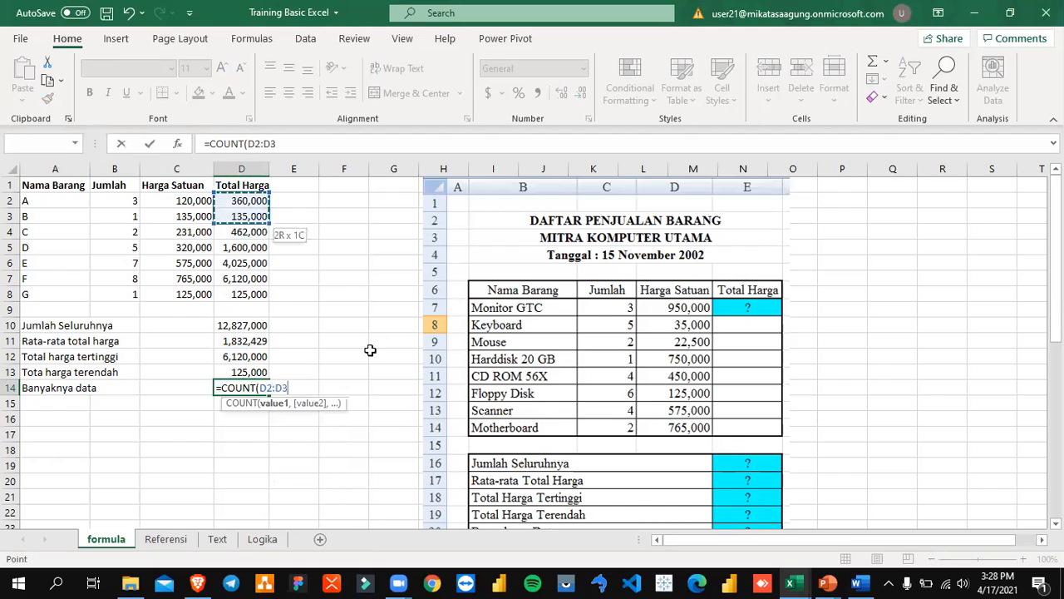
pyautogui.hotkey('shift', 'Down')
pyautogui.hotkey('shift', 'Down')
pyautogui.write(')')
pyautogui.press('Return')
pyautogui.press('Up')
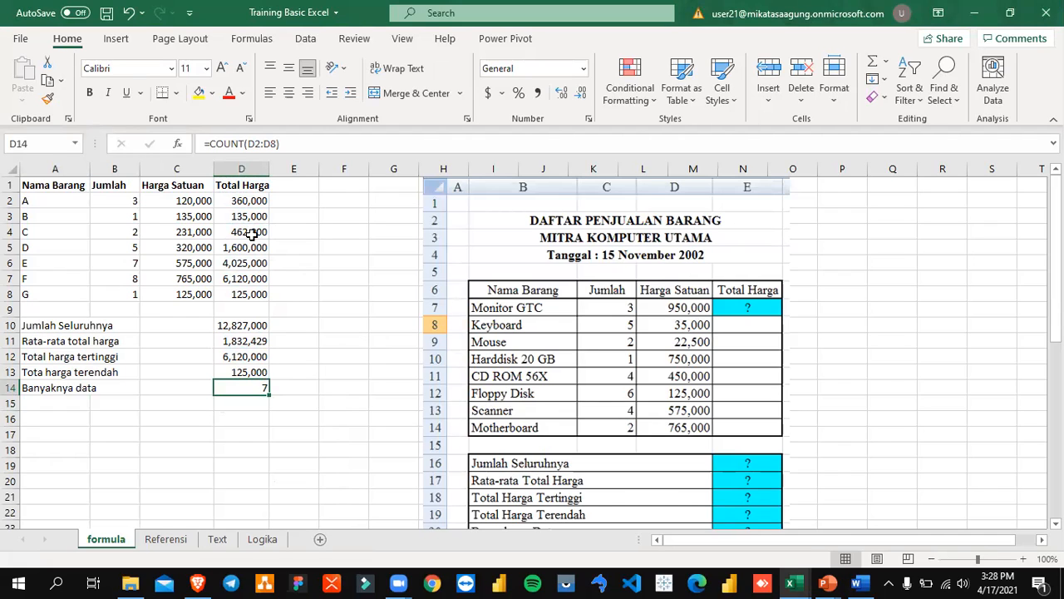
# - Check the COUNT result against the Total Harga values in D2:D8, and review the summary formulas in D10 to D14
pyautogui.moveTo(252, 204); pyautogui.dragTo(254, 296)
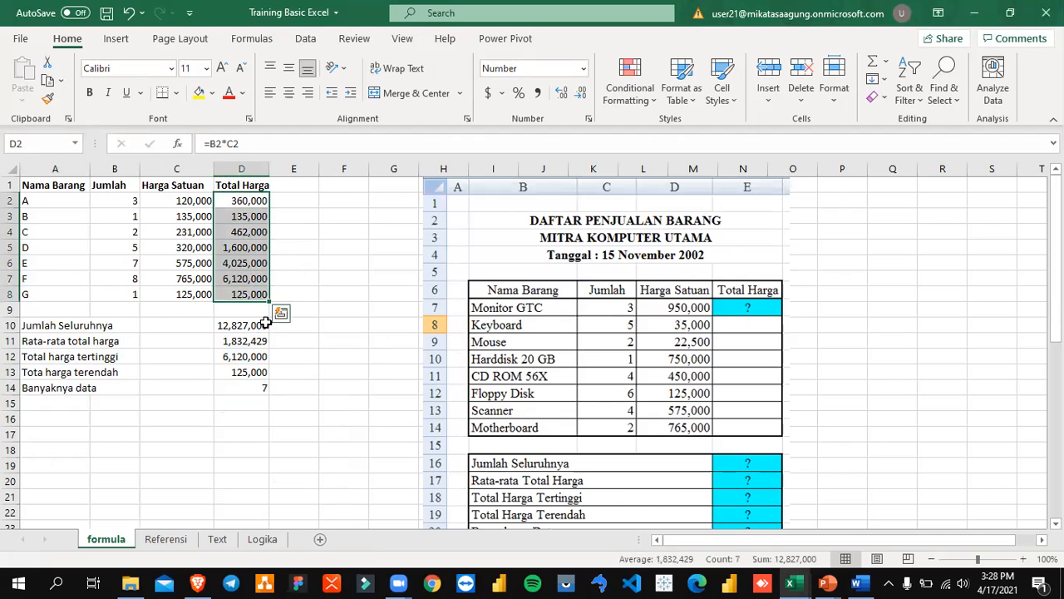
pyautogui.click(263, 385)
pyautogui.scroll(-3, 672, 438)
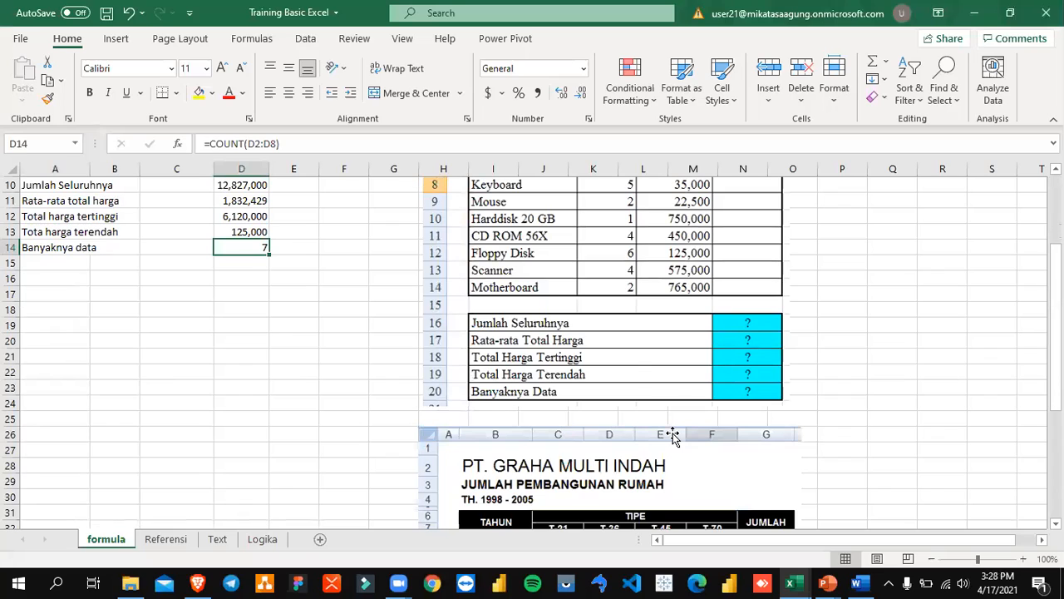
pyautogui.scroll(3, 672, 438)
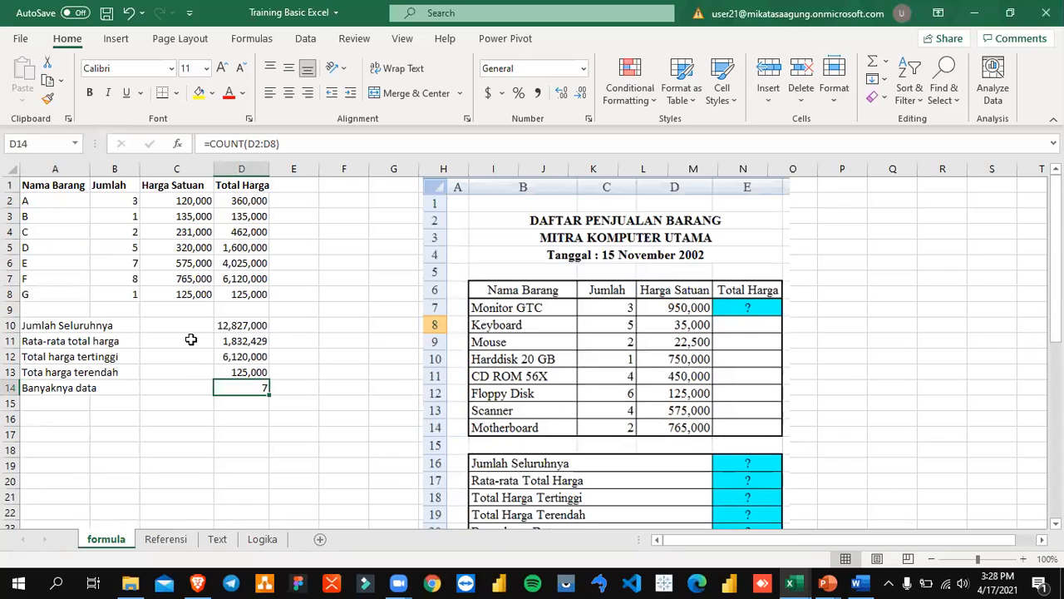
pyautogui.click(82, 339)
pyautogui.click(247, 325)
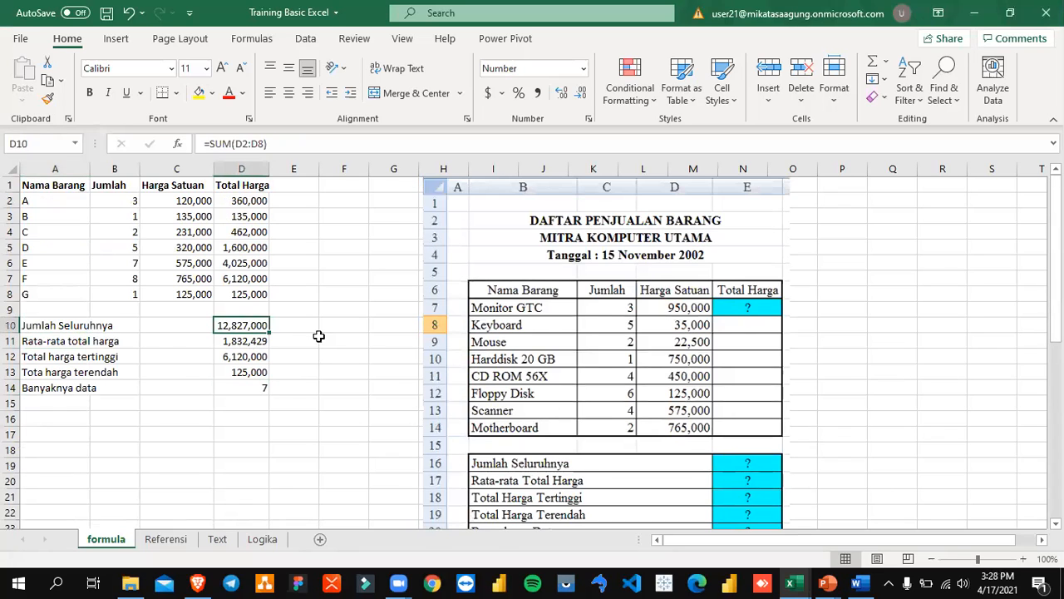
pyautogui.click(240, 343)
pyautogui.click(245, 356)
pyautogui.click(251, 373)
pyautogui.click(254, 385)
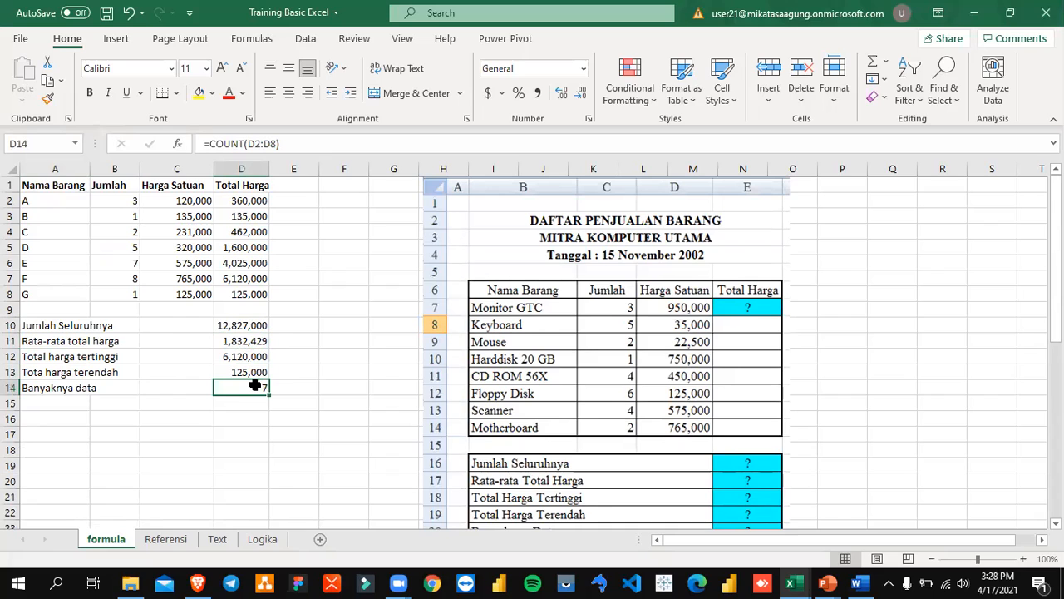
# - Switch to the Word module and read on from the statistical functions to the section on absolute, relative and mixed references
pyautogui.hotkey('alt', 'Tab')
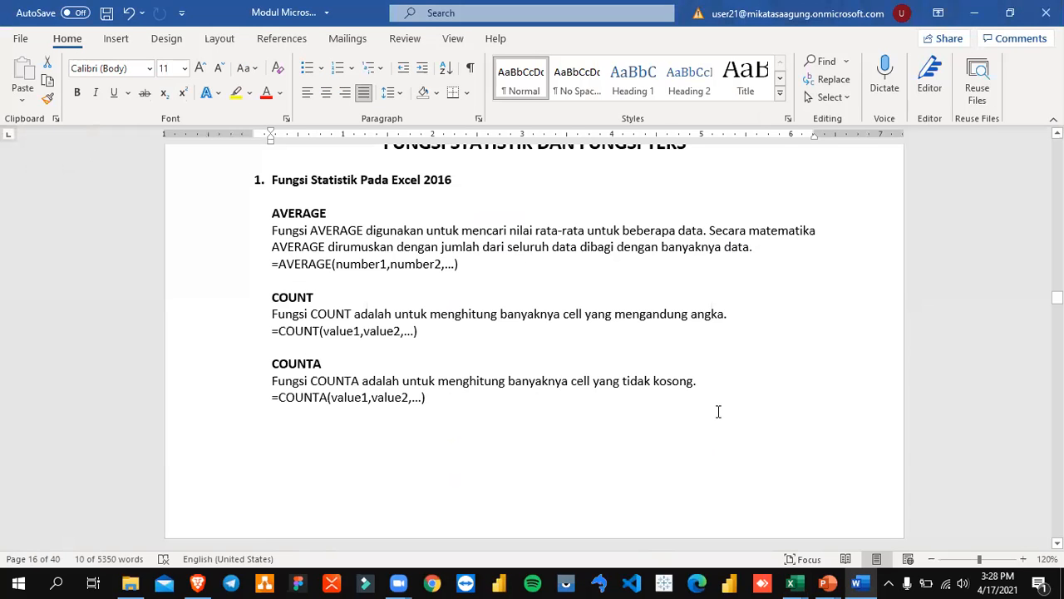
pyautogui.scroll(-4, 718, 411)
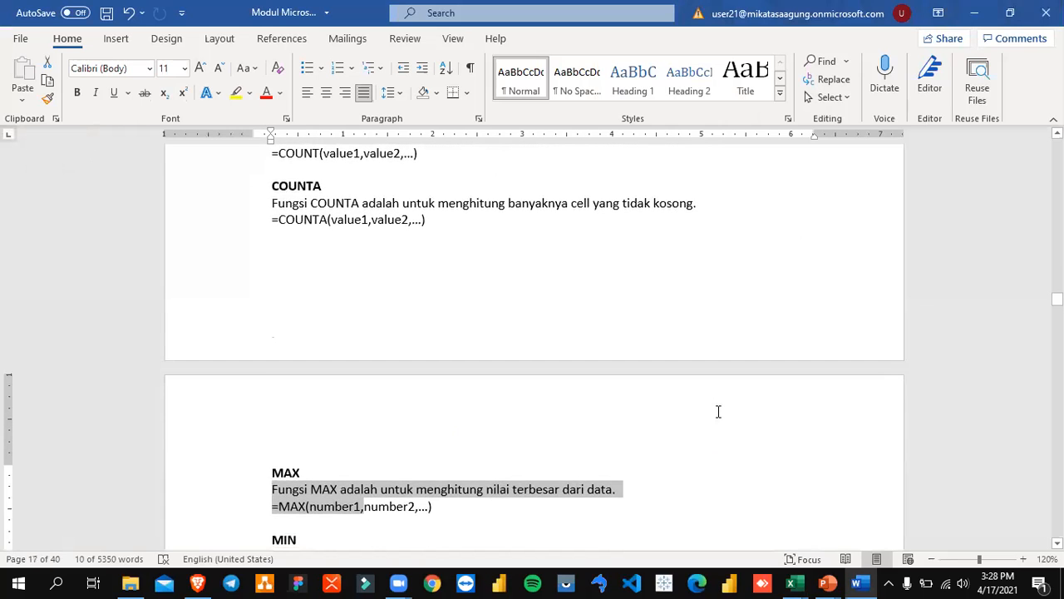
pyautogui.scroll(-5, 718, 411)
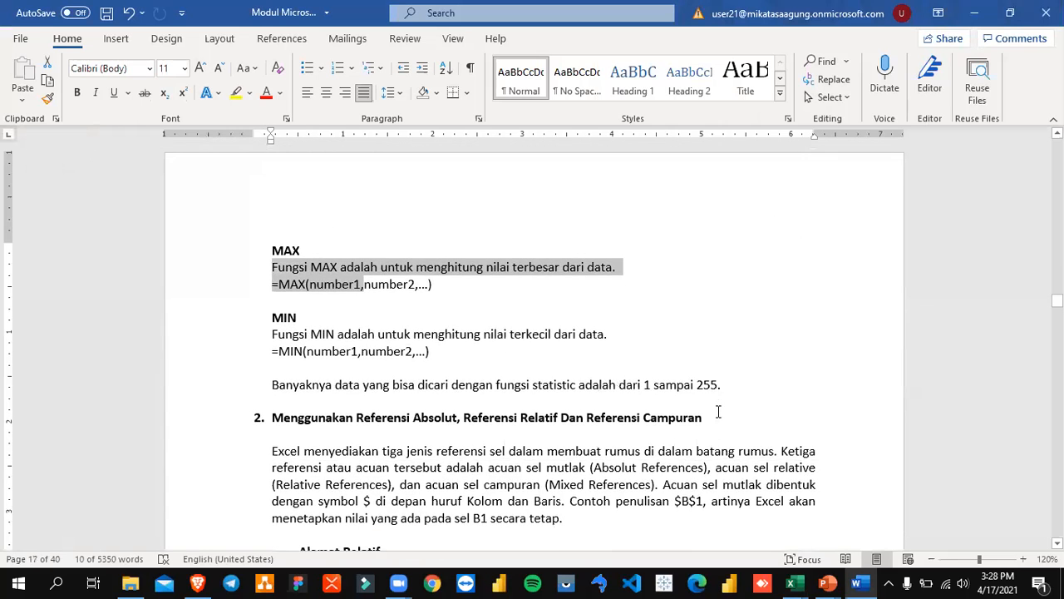
pyautogui.scroll(-3, 719, 410)
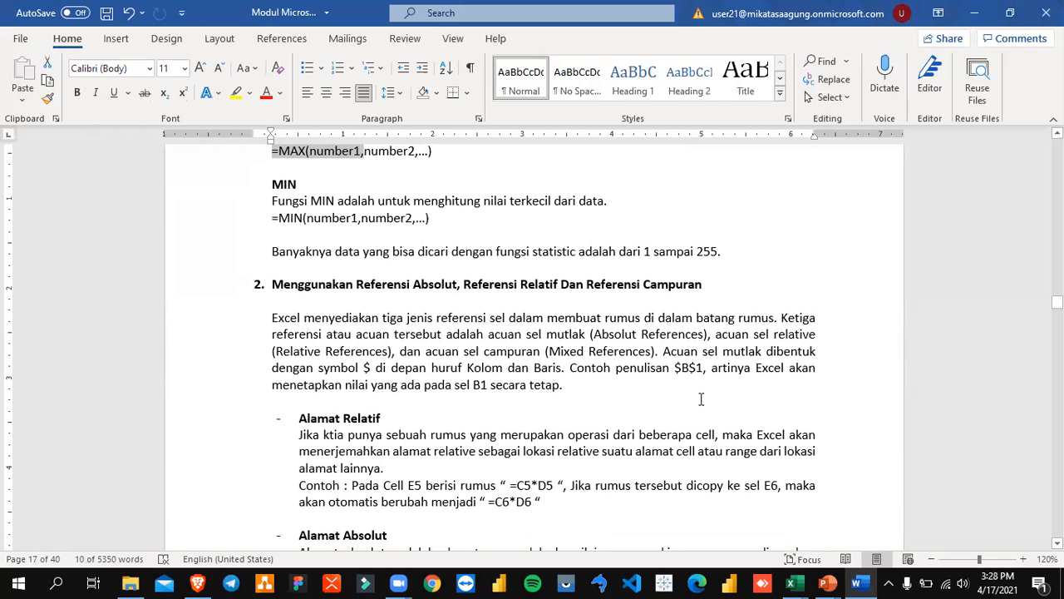
# - Return to the Excel workbook and examine the PT. GRAHA MULTI INDAH exercise picture below the sales reference picture
pyautogui.hotkey('alt', 'Tab')
pyautogui.scroll(-8, 701, 401)
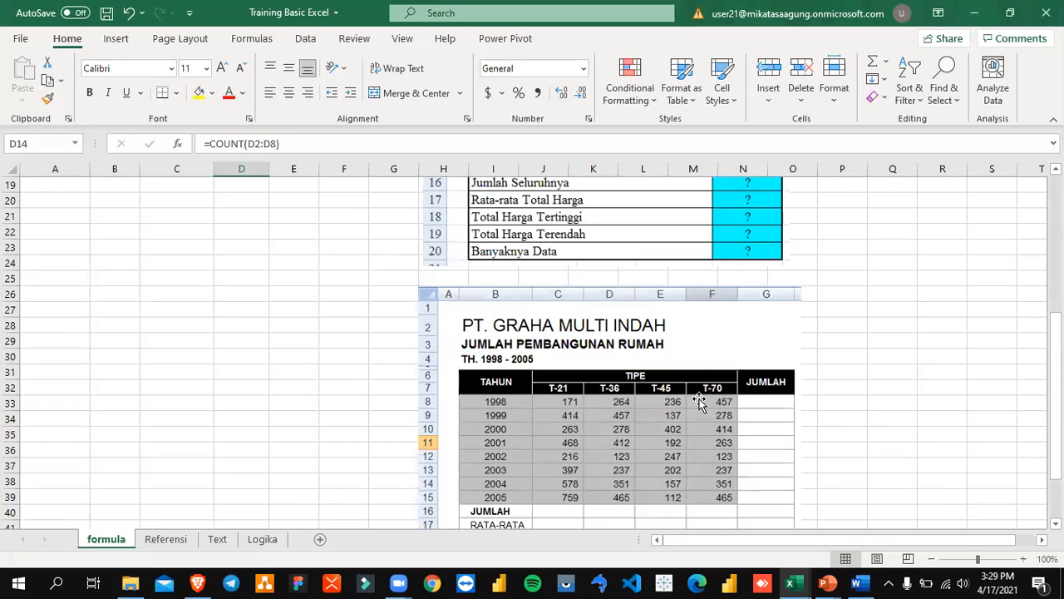
pyautogui.scroll(-2, 700, 399)
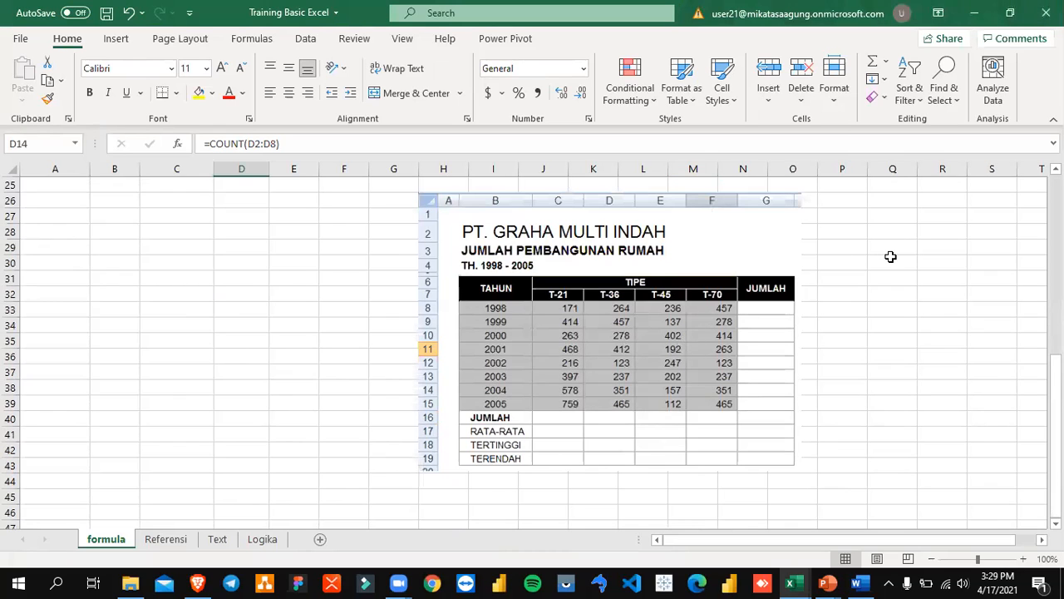
pyautogui.click(886, 259)
pyautogui.click(705, 239)
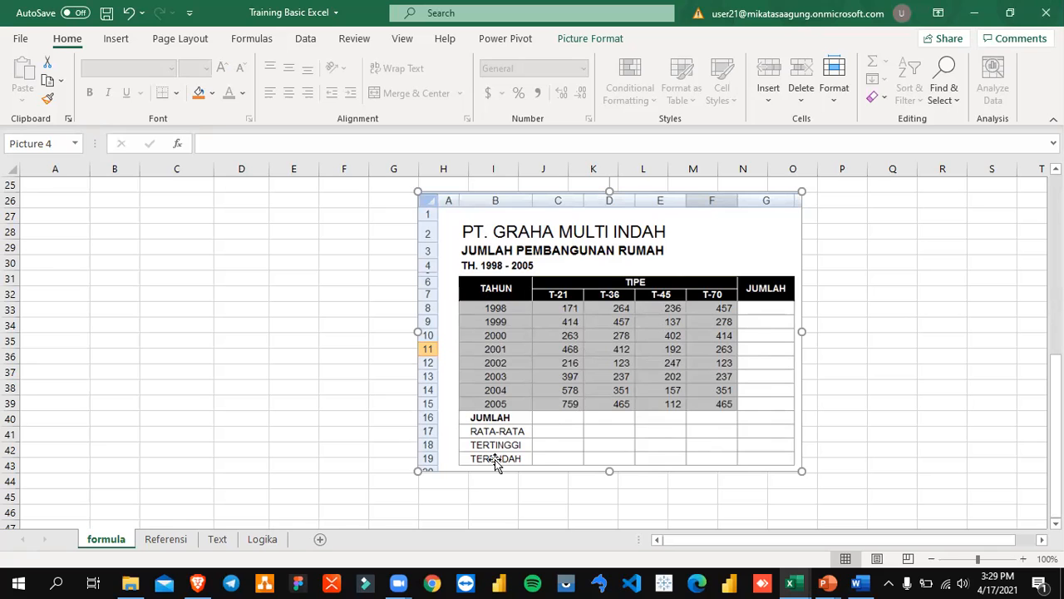
pyautogui.scroll(8, 498, 456)
pyautogui.scroll(-2, 502, 448)
pyautogui.scroll(2, 502, 448)
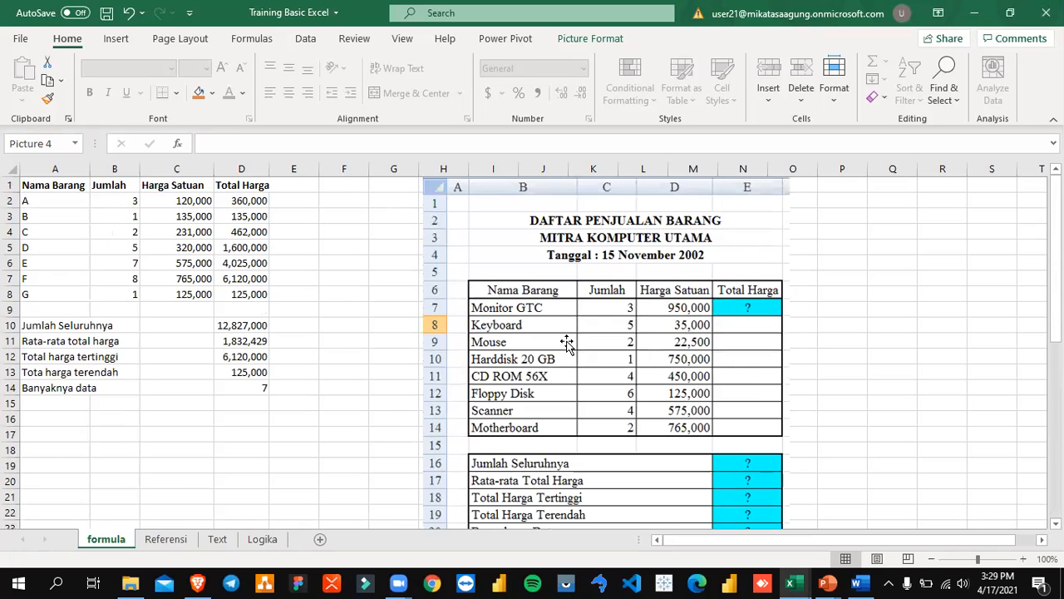
# - Open the Referensi sheet, and glance at the cell references section in the Word module before returning to the workbook
pyautogui.click(160, 540)
pyautogui.hotkey('alt', 'Tab')
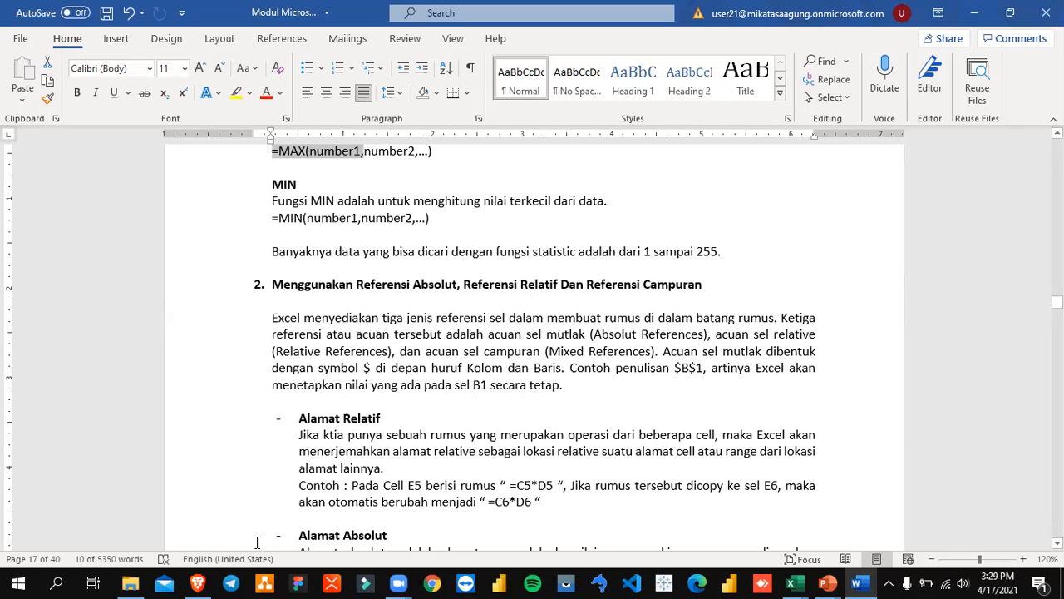
pyautogui.hotkey('alt', 'Tab')
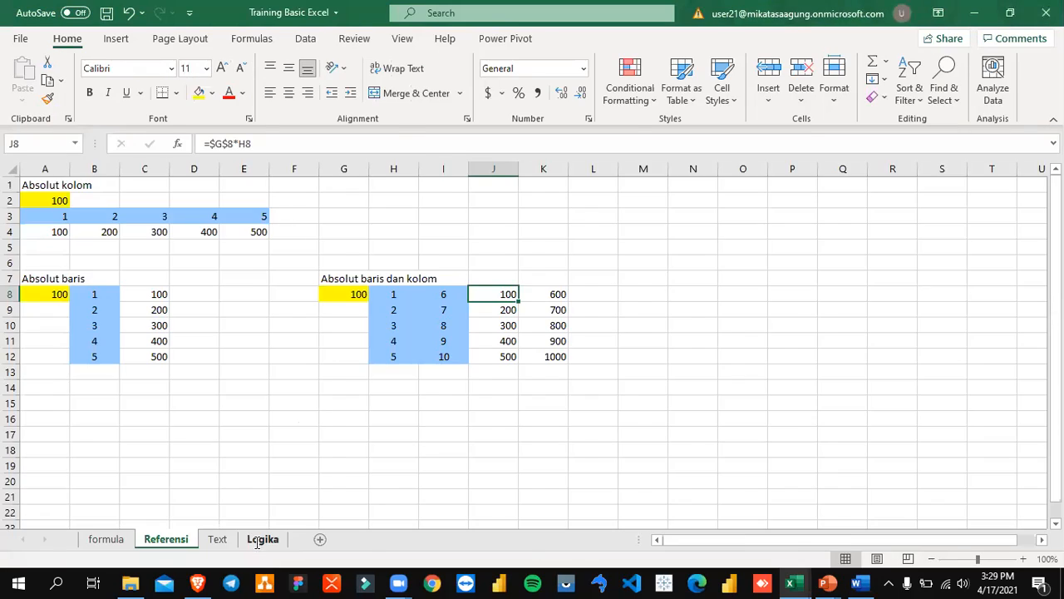
# - Switch to the Word module, read the relative and absolute address explanations, and return to the Excel workbook
pyautogui.hotkey('alt', 'Tab')
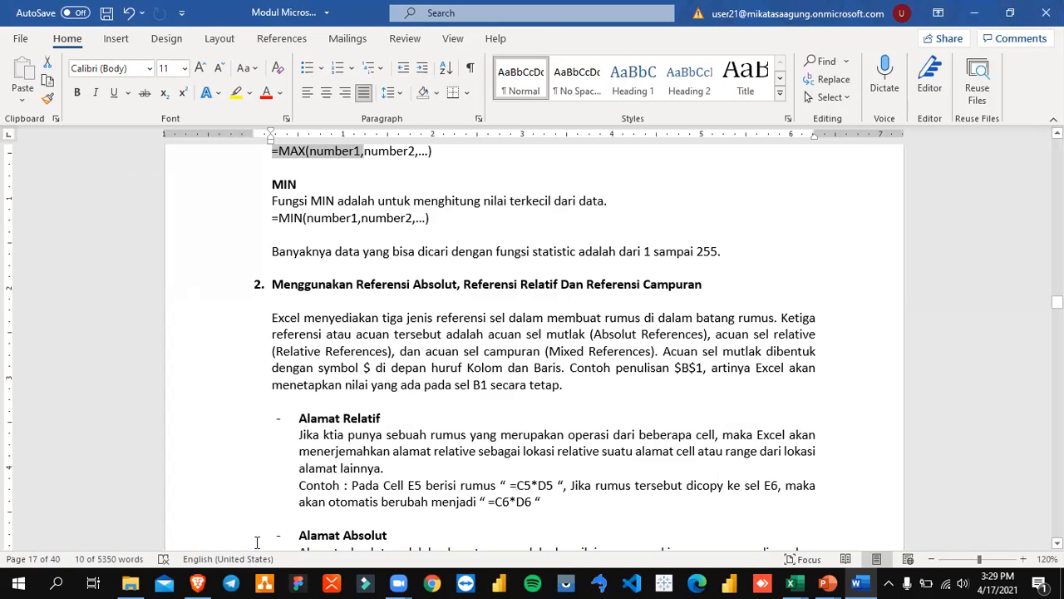
pyautogui.scroll(-2, 257, 541)
pyautogui.scroll(1, 273, 533)
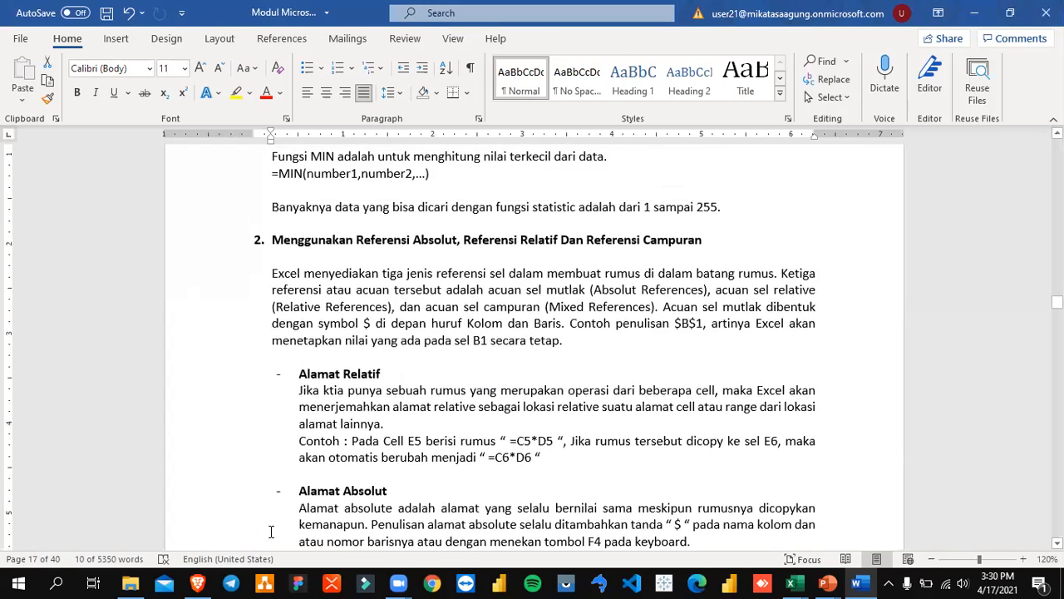
pyautogui.hotkey('alt', 'Tab')
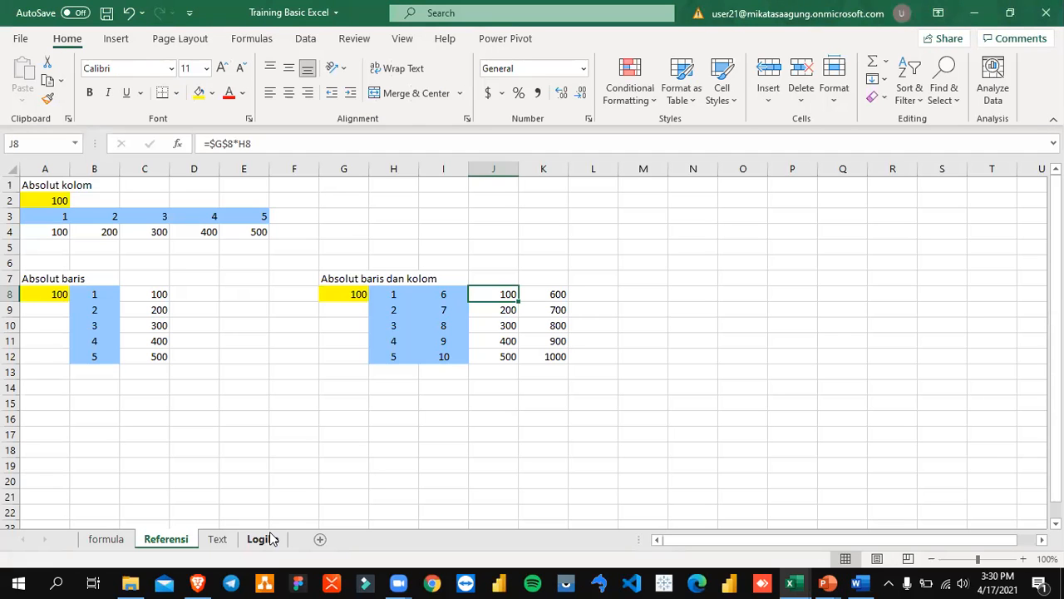
# - Check the formula in A4 and examine the Absolut kolom example in A1:E4
pyautogui.click(50, 232)
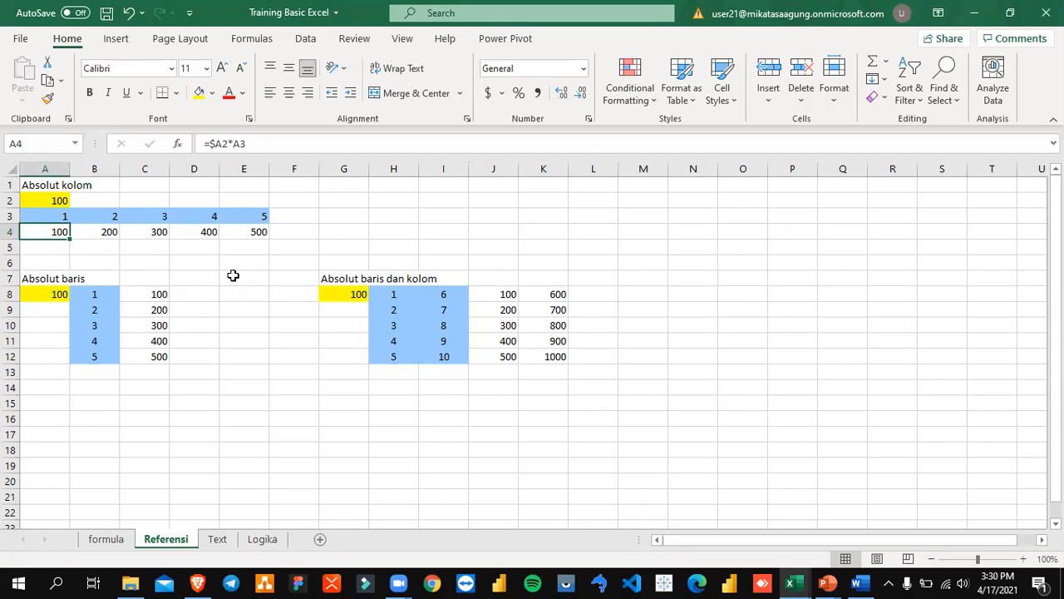
pyautogui.moveTo(39, 185); pyautogui.dragTo(261, 231)
pyautogui.click(394, 228)
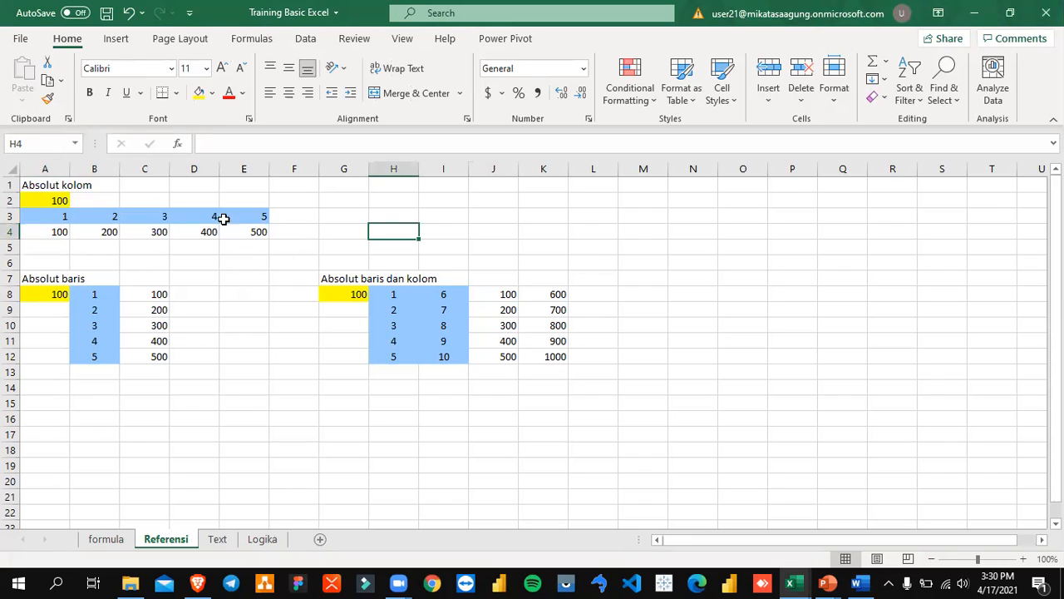
pyautogui.moveTo(50, 182)
pyautogui.mouseDown()
pyautogui.moveTo(119, 216)
pyautogui.moveTo(278, 247)
pyautogui.mouseUp()
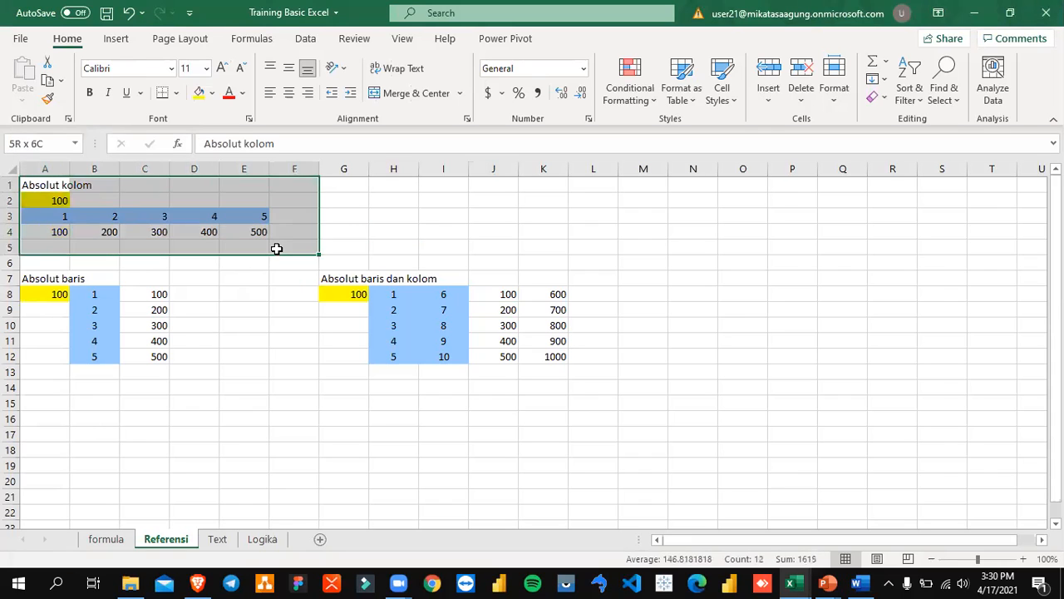
pyautogui.click(376, 244)
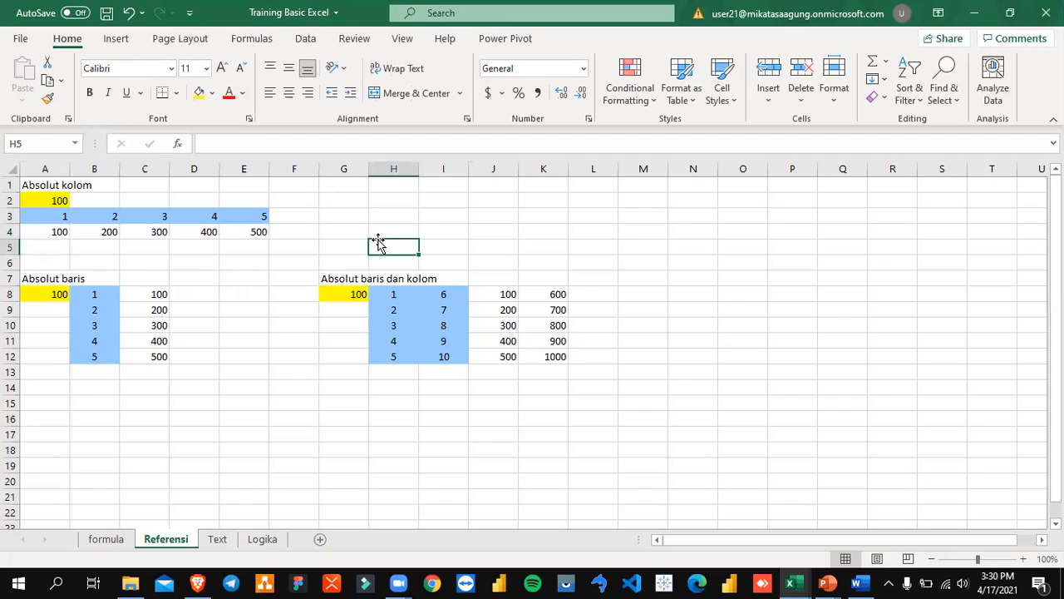
pyautogui.click(377, 233)
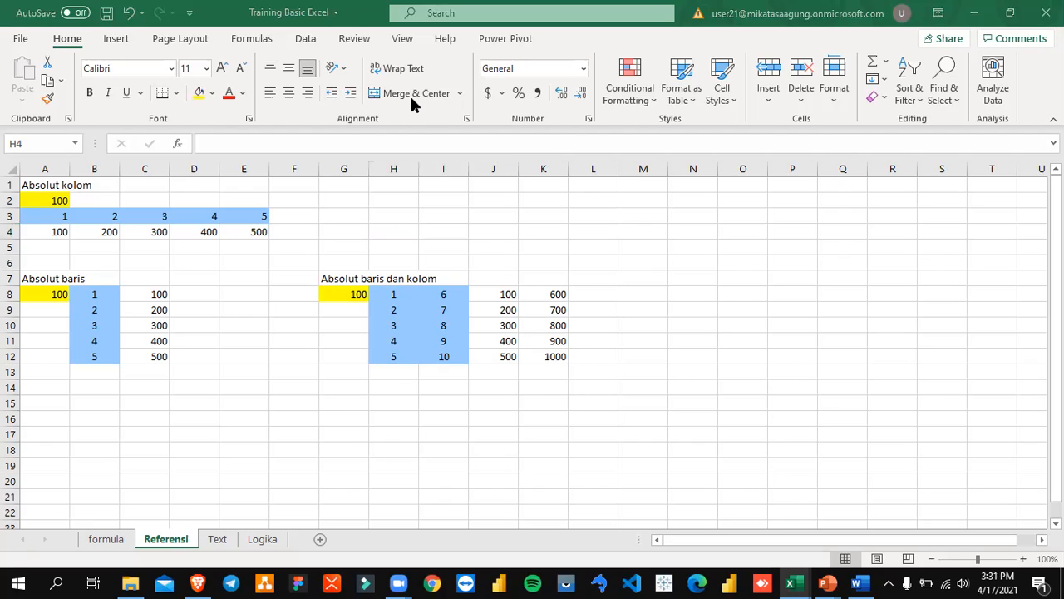
# - Paste the copied question about locating maximum and minimum values into a new Sticky Notes note, then return to the workbook
pyautogui.hotkey('ctrl', 'c')
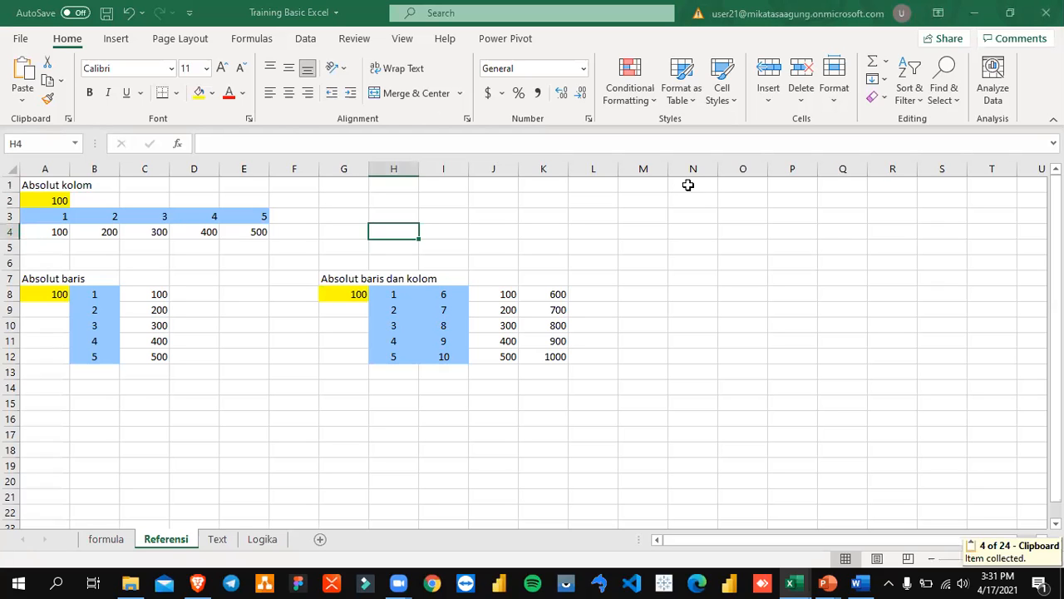
pyautogui.press('super')
pyautogui.write('stick')
pyautogui.press('Return')
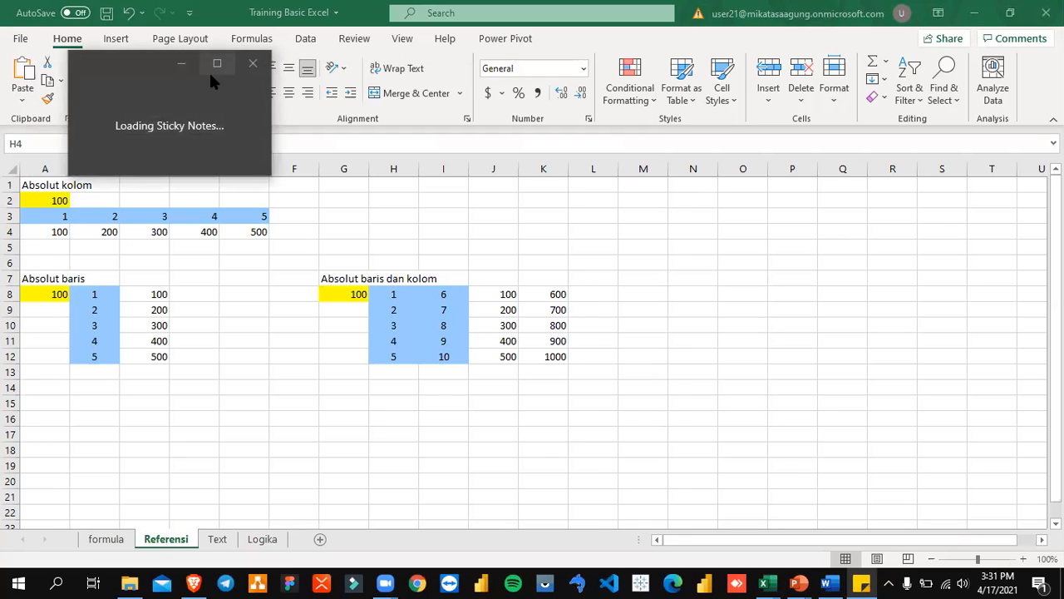
pyautogui.click(470, 31)
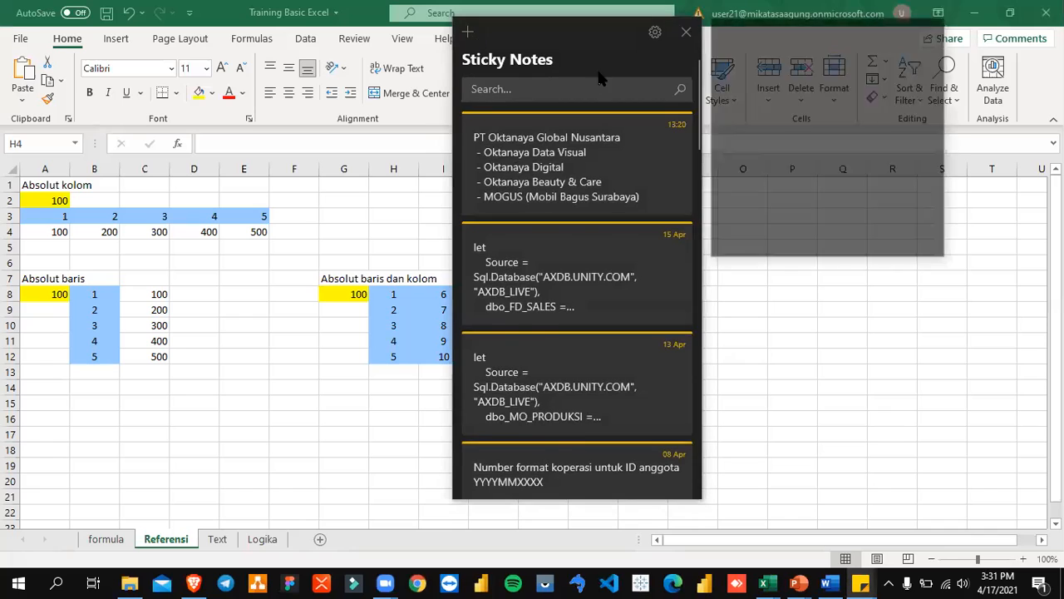
pyautogui.click(684, 31)
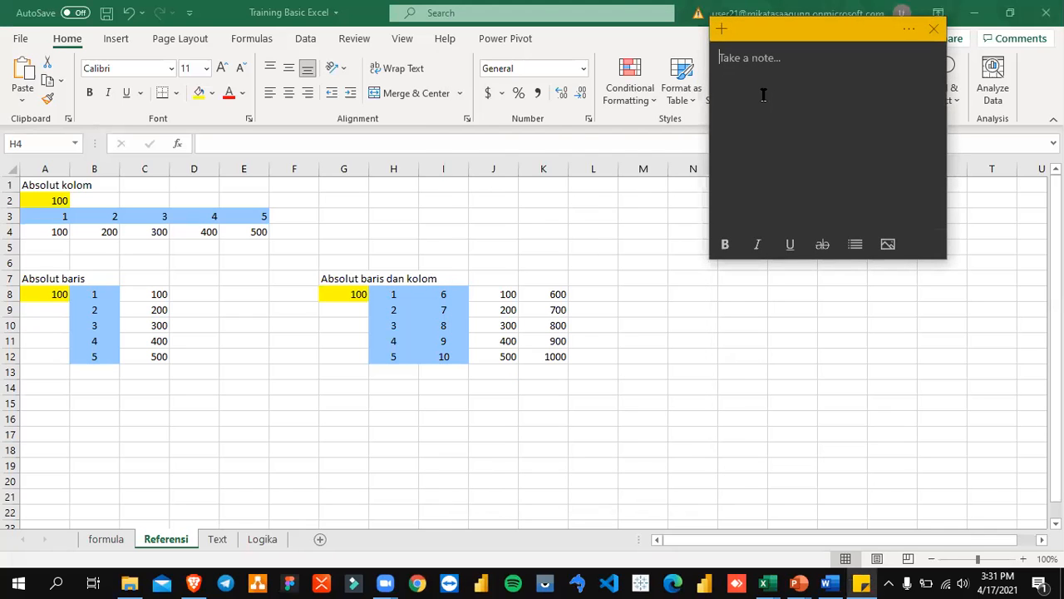
pyautogui.hotkey('ctrl', 'v')
pyautogui.moveTo(763, 35); pyautogui.dragTo(634, 166)
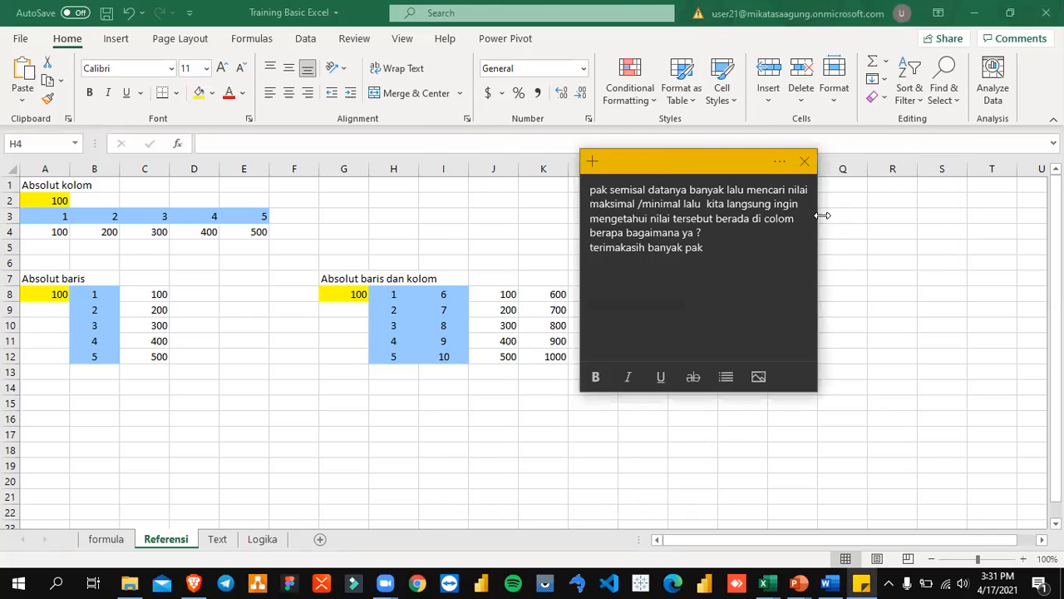
pyautogui.click(865, 265)
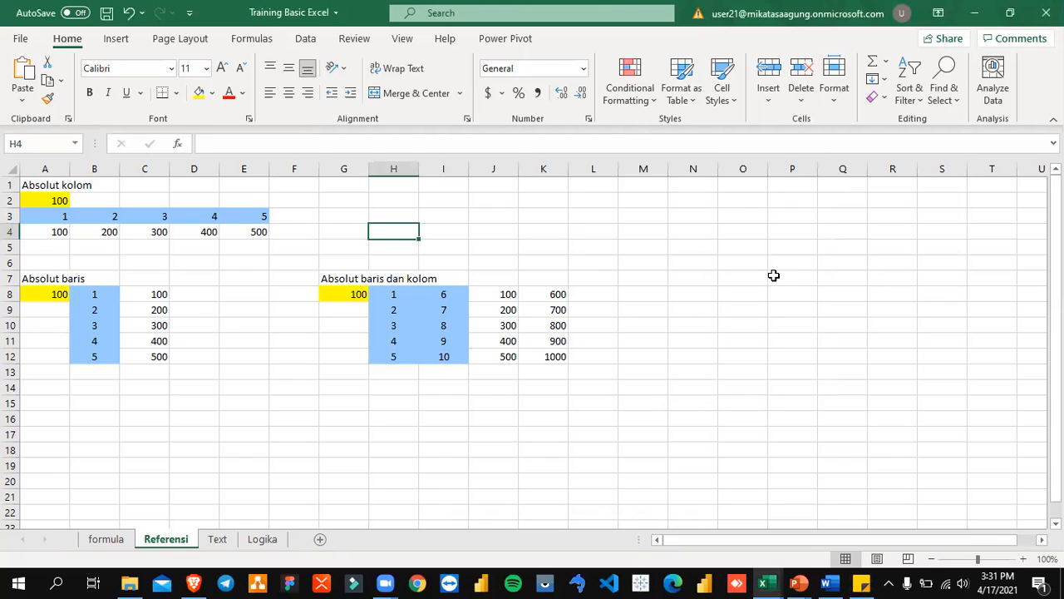
# - Zoom the Referensi sheet to 130% and inspect the formula in A4 with its source cells A3 and A2
pyautogui.click(699, 345)
pyautogui.moveTo(43, 239); pyautogui.dragTo(259, 235)
pyautogui.click(216, 297)
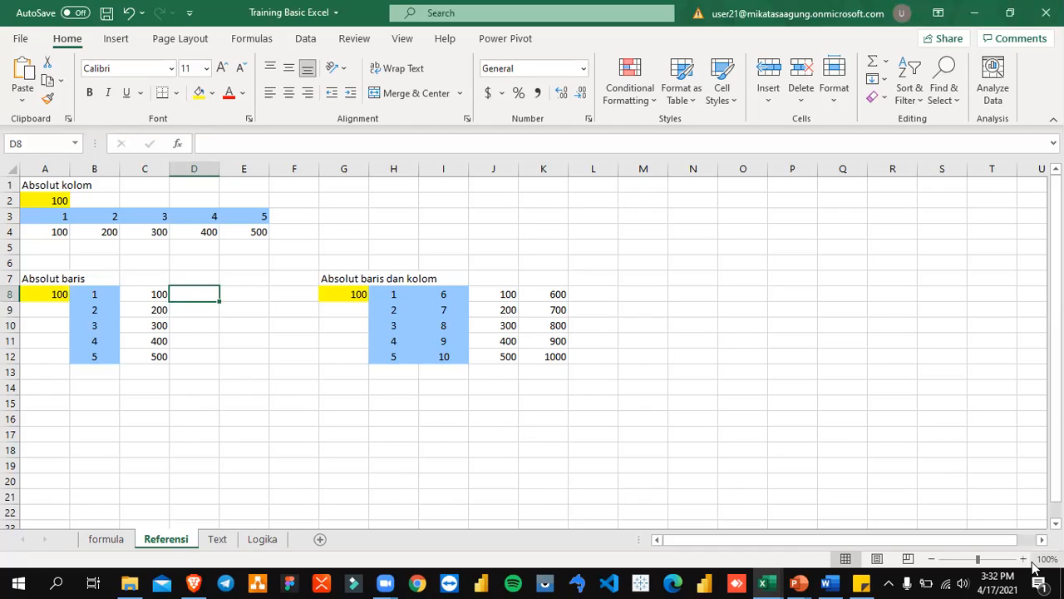
pyautogui.click(1023, 558)
pyautogui.click(1023, 559)
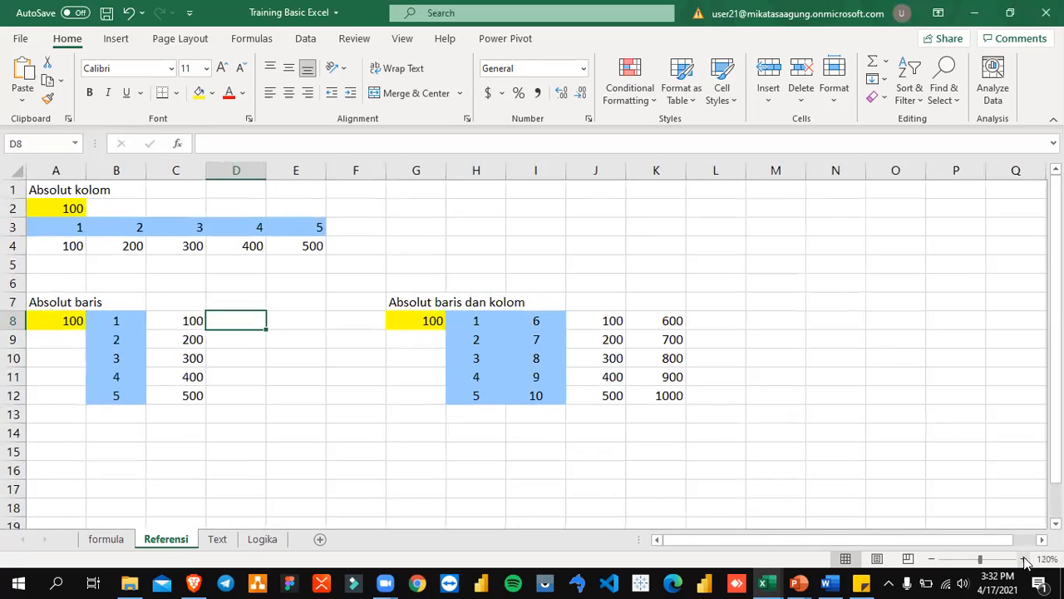
pyautogui.click(1024, 561)
pyautogui.click(75, 253)
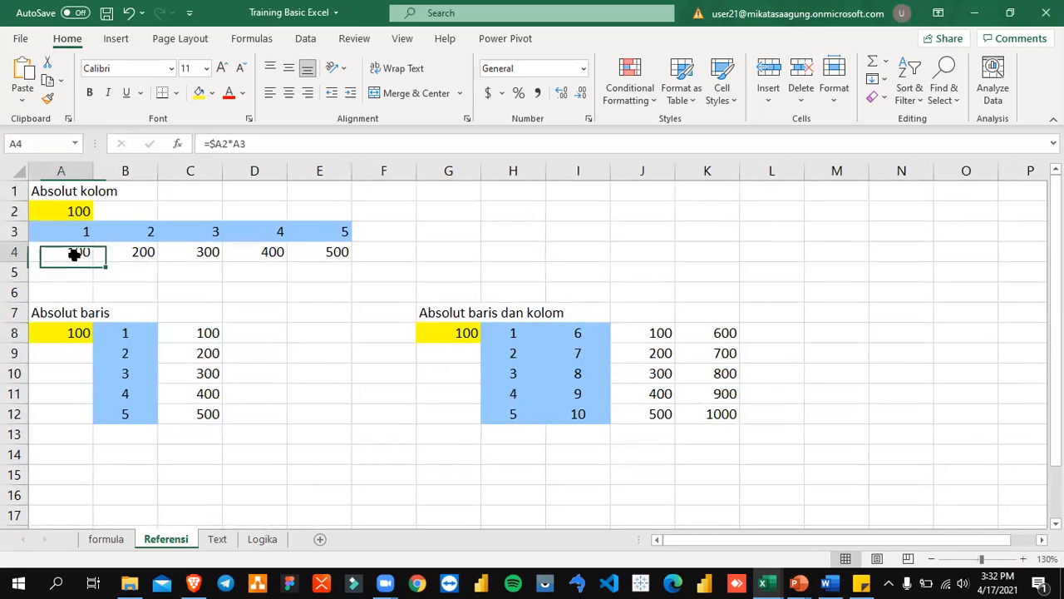
pyautogui.click(79, 231)
pyautogui.click(75, 210)
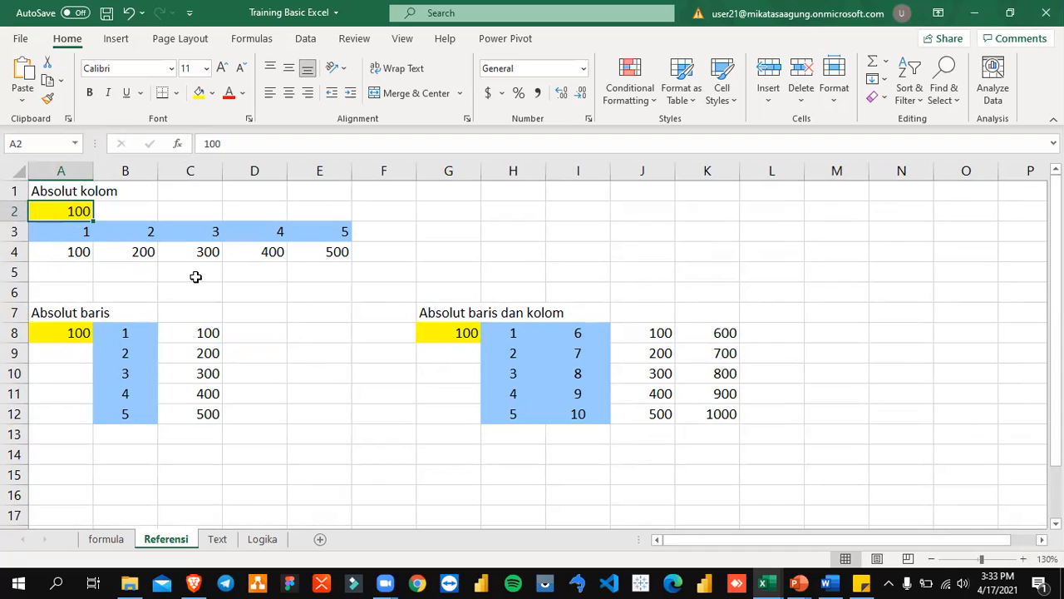
# - Go through the multiplier cells in A3:E3 of the Absolut kolom example
pyautogui.click(76, 232)
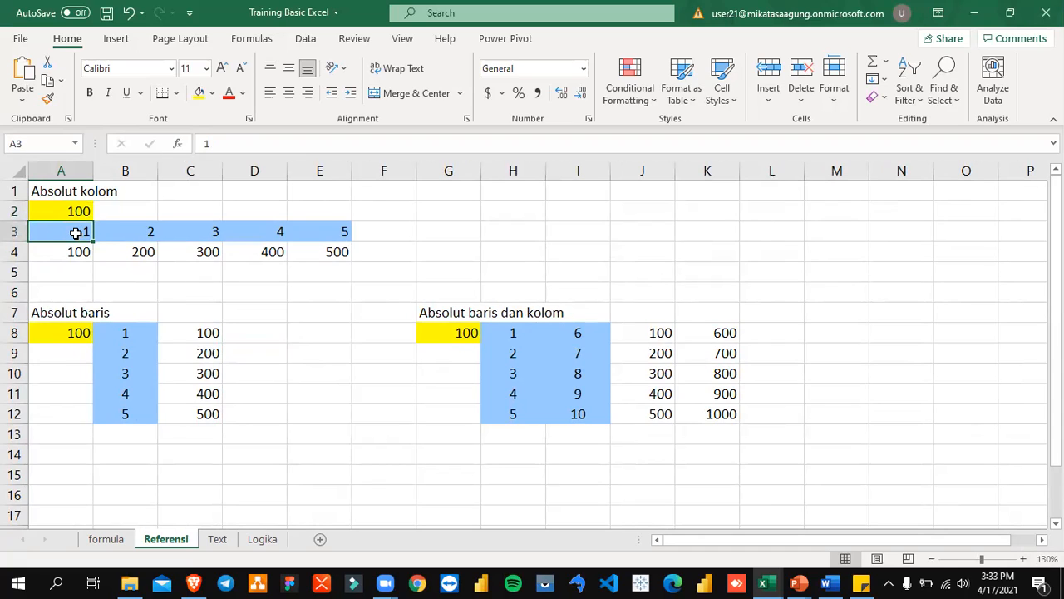
pyautogui.click(133, 233)
pyautogui.click(201, 232)
pyautogui.click(276, 231)
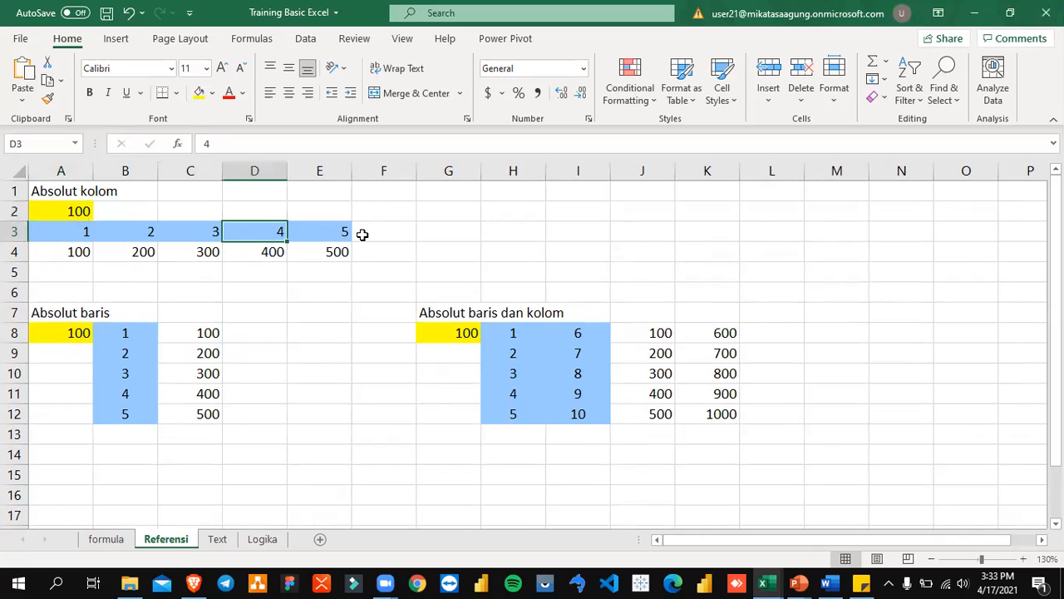
pyautogui.click(343, 233)
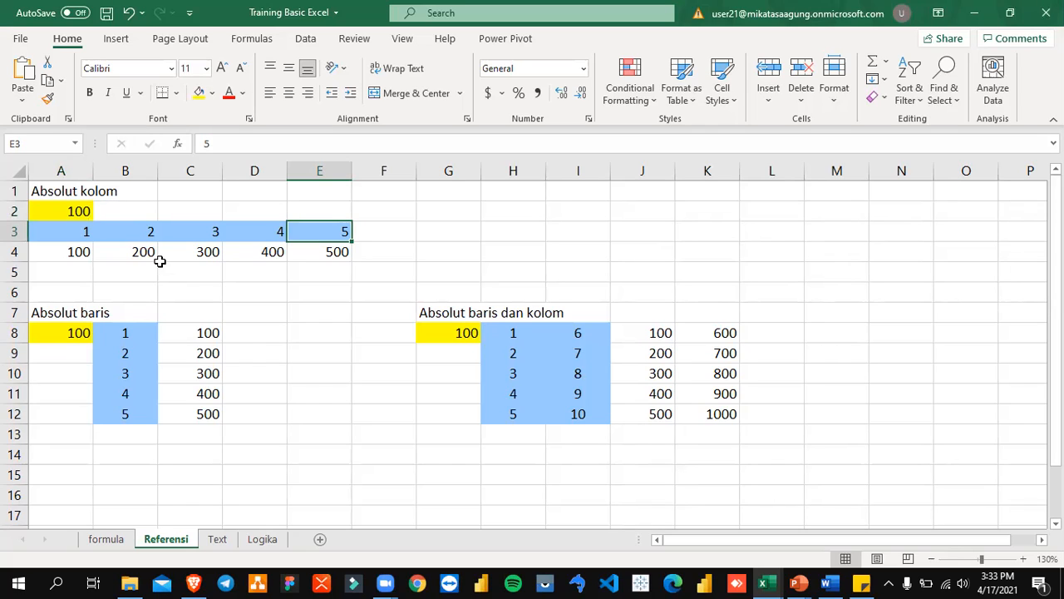
pyautogui.click(72, 234)
pyautogui.click(129, 236)
pyautogui.click(209, 231)
pyautogui.click(305, 233)
# - Trace from the formula in A4 how the fixed value in A2 pairs with each multiplier in A3:E3
pyautogui.click(78, 253)
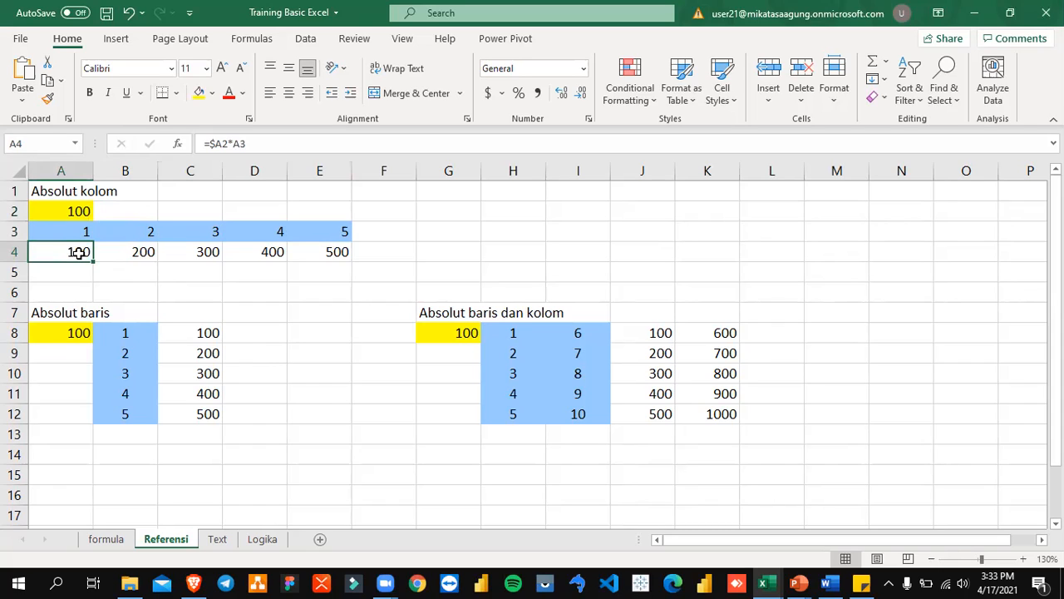
pyautogui.press('Up')
pyautogui.press('Up')
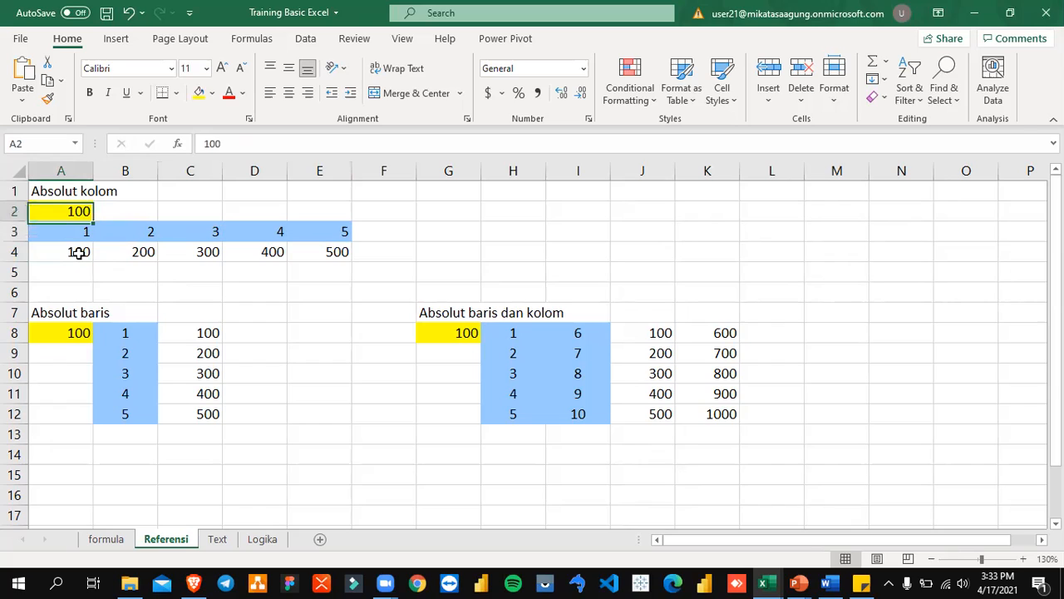
pyautogui.press('Down')
pyautogui.press('Right')
pyautogui.press('Up')
pyautogui.press('Left')
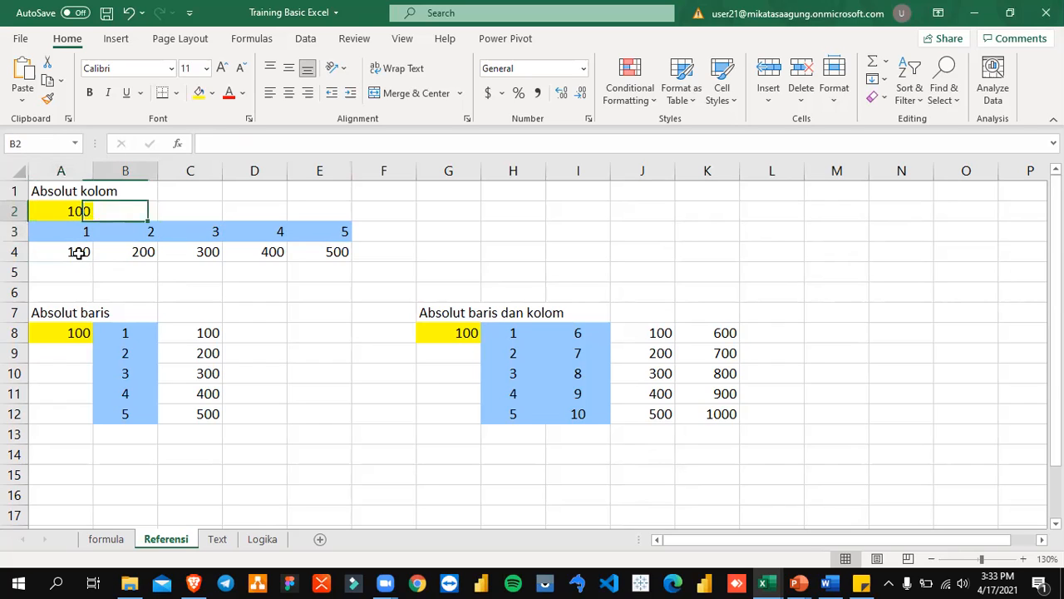
pyautogui.press('Right')
pyautogui.press('Right')
pyautogui.press('Down')
pyautogui.press('Up')
pyautogui.press('Left')
pyautogui.press('Left')
pyautogui.press('Right')
pyautogui.press('Right')
pyautogui.press('Right')
pyautogui.press('Down')
pyautogui.press('Up')
pyautogui.press('Left')
pyautogui.press('Left')
pyautogui.press('Left')
pyautogui.press('Right')
pyautogui.press('Right')
pyautogui.press('Right')
pyautogui.press('Right')
pyautogui.press('Down')
pyautogui.press('Up')
pyautogui.press('Left')
pyautogui.press('Left')
pyautogui.press('Left')
pyautogui.press('Left')
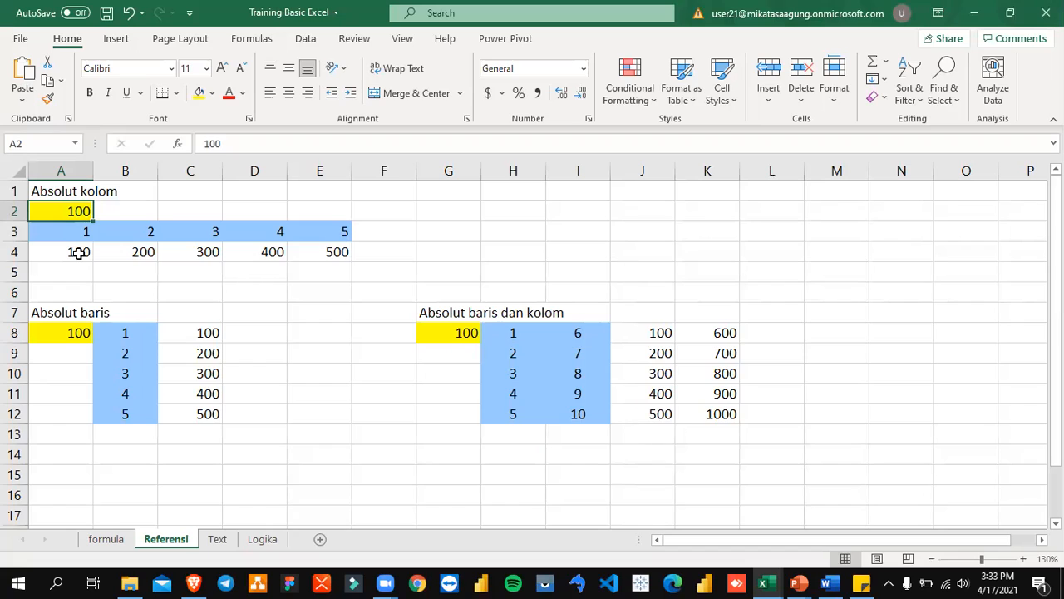
# - Clear the result formulas in A4:E4 of the Absolut kolom example
pyautogui.press('Down')
pyautogui.press('Down')
pyautogui.hotkey('shift', 'Right')
pyautogui.hotkey('shift', 'Right')
pyautogui.hotkey('shift', 'Right')
pyautogui.hotkey('shift', 'Right')
pyautogui.hotkey('shift', 'Right')
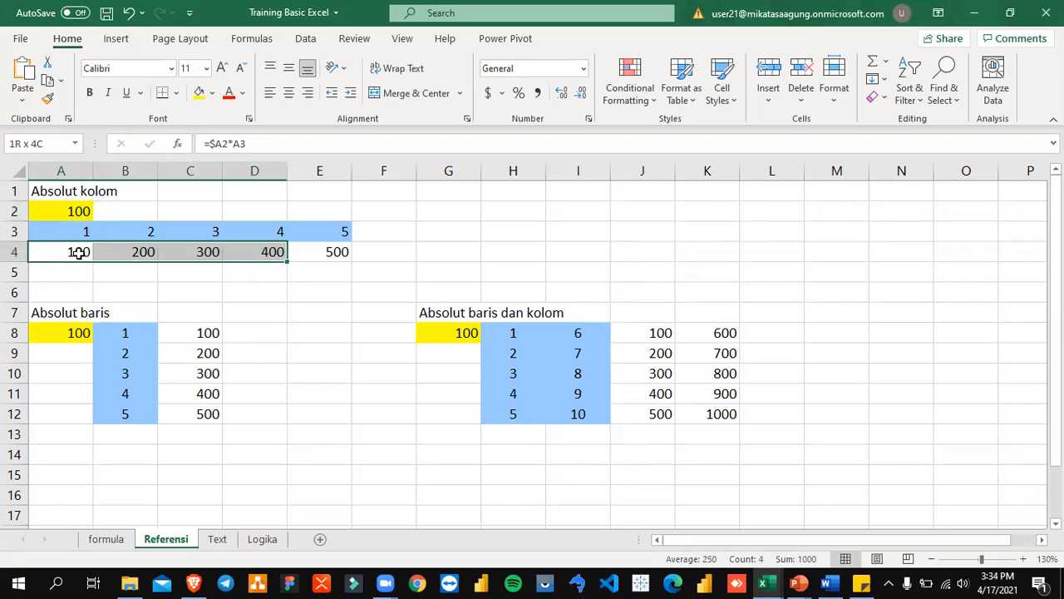
pyautogui.hotkey('shift', 'Left')
pyautogui.press('Delete')
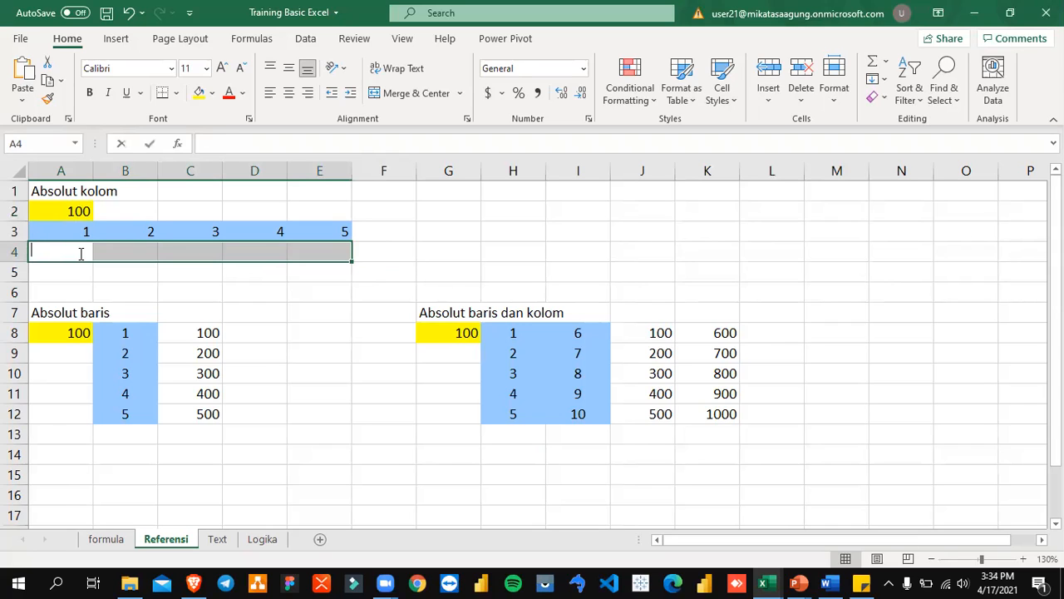
# - Enter the relative formula =A3*A2 in A4
pyautogui.write('=')
pyautogui.press('Up')
pyautogui.write('*')
pyautogui.press('Up')
pyautogui.press('Up')
pyautogui.press('Return')
pyautogui.press('Up')
pyautogui.press('Right')
pyautogui.press('Down')
pyautogui.press('Left')
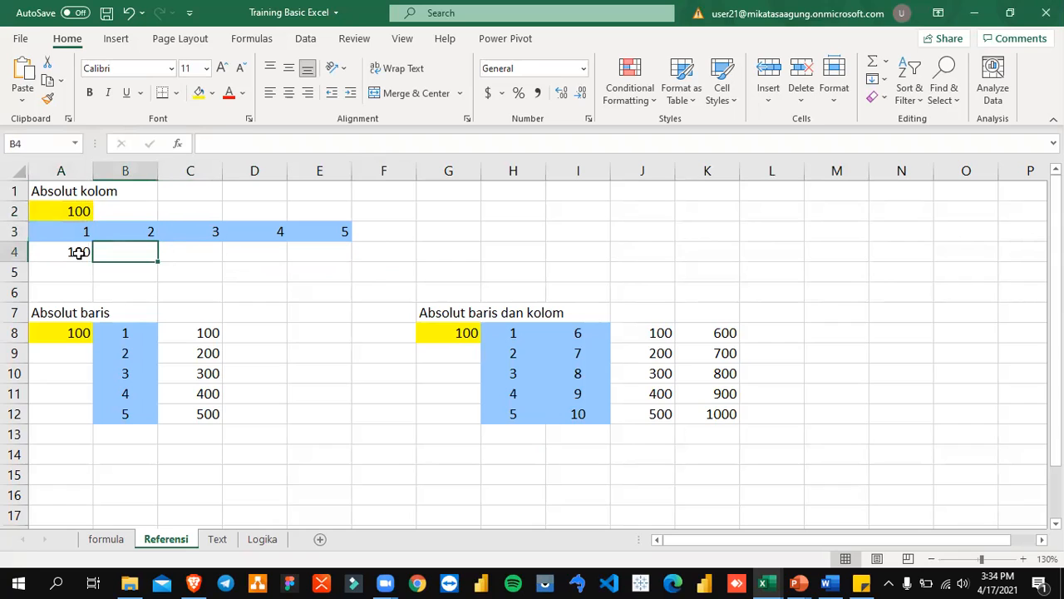
# - Enter the formula =B3*A2 in B4 and review it
pyautogui.write('=')
pyautogui.press('Up')
pyautogui.write('*')
pyautogui.press('Up')
pyautogui.press('Up')
pyautogui.press('Left')
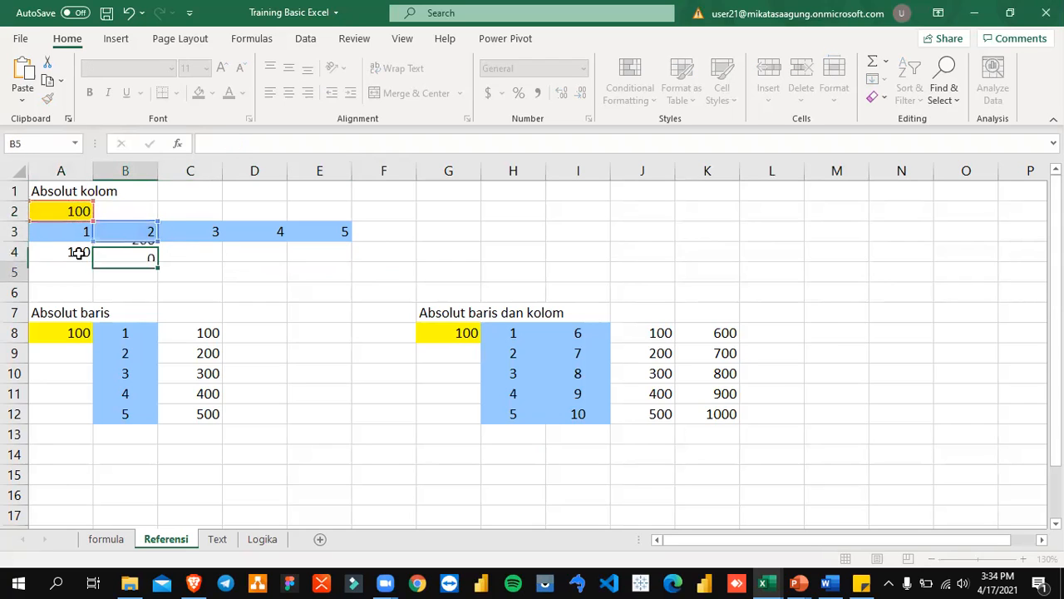
pyautogui.press('Return')
pyautogui.press('Up')
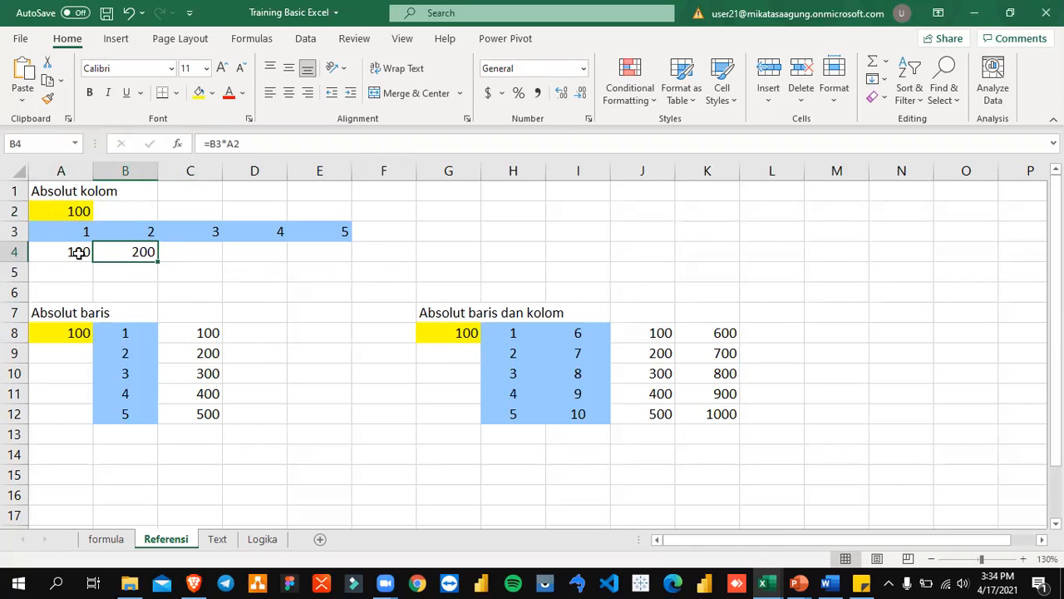
# - Check the formula in A4, then undo the manual formulas and the clearing of A4:E4
pyautogui.click(78, 253)
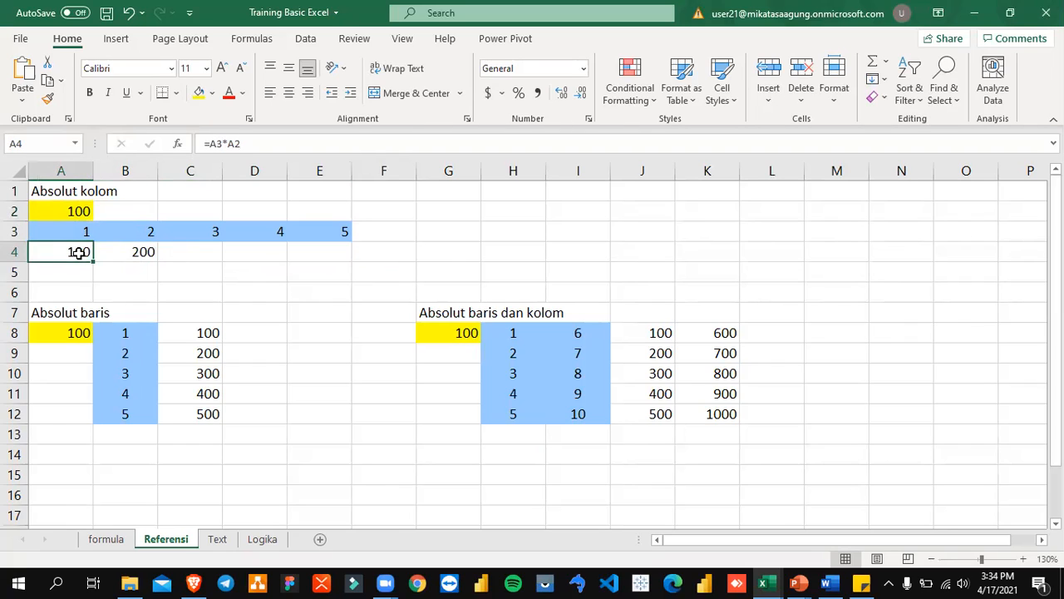
pyautogui.hotkey('ctrl', 'z')
pyautogui.hotkey('ctrl', 'z')
pyautogui.hotkey('ctrl', 'z')
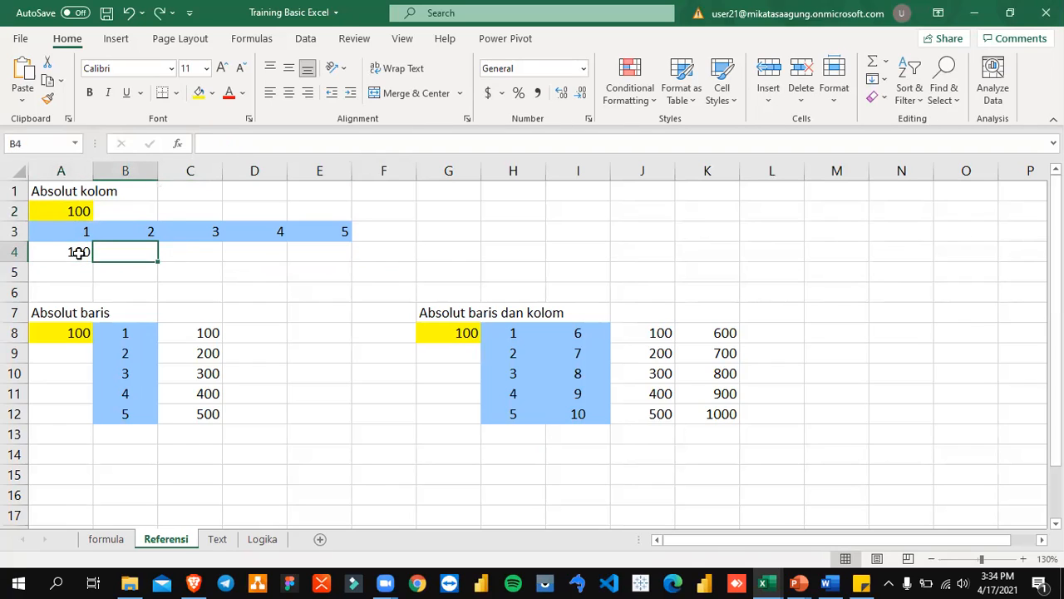
# - Expand the formula bar and examine the column-absolute reference $A2 in A4's formula
pyautogui.click(78, 253)
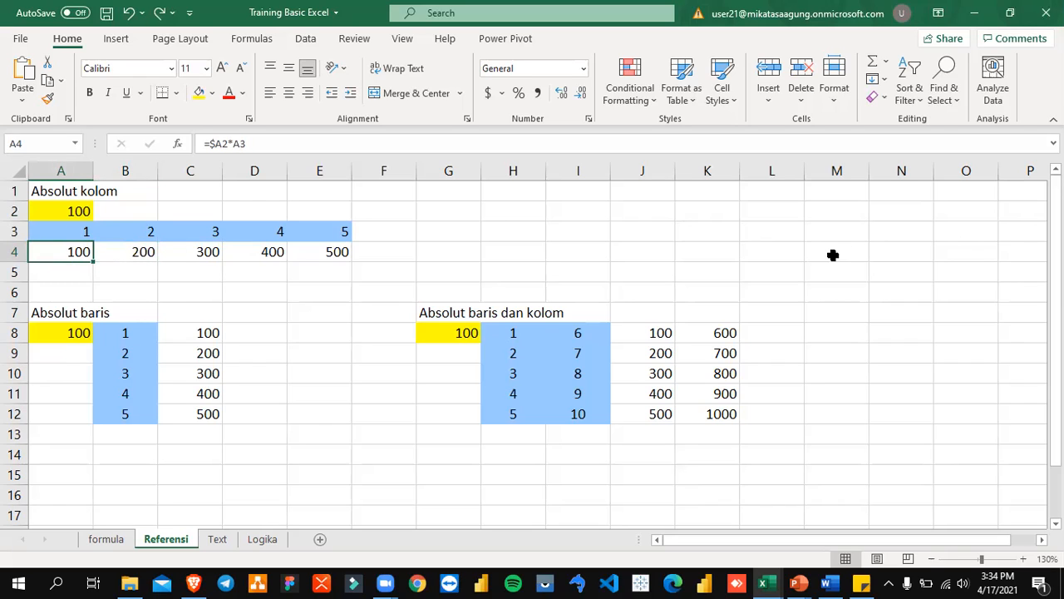
pyautogui.click(1053, 143)
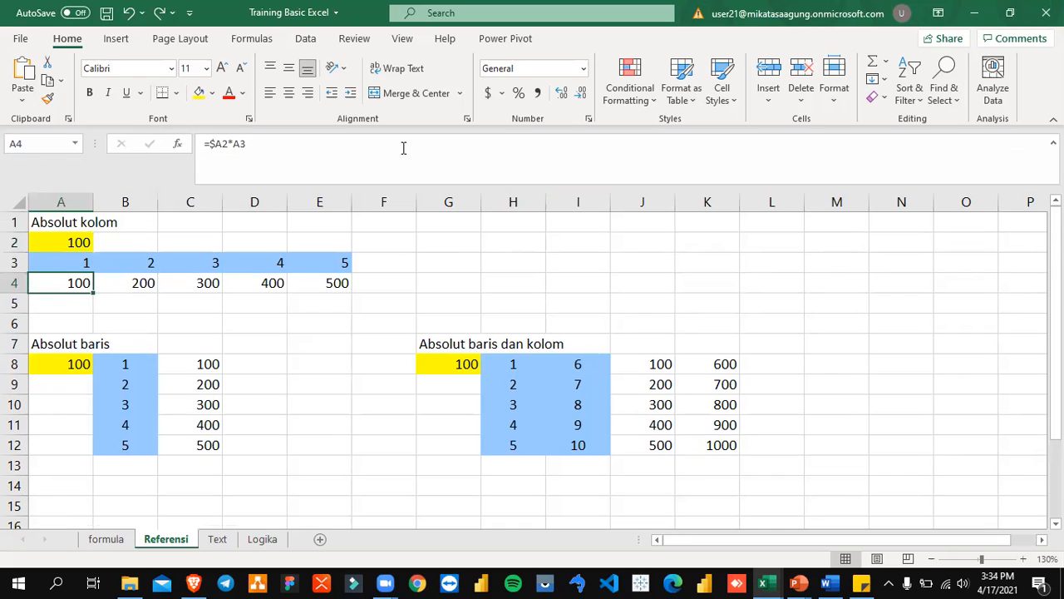
pyautogui.click(307, 156)
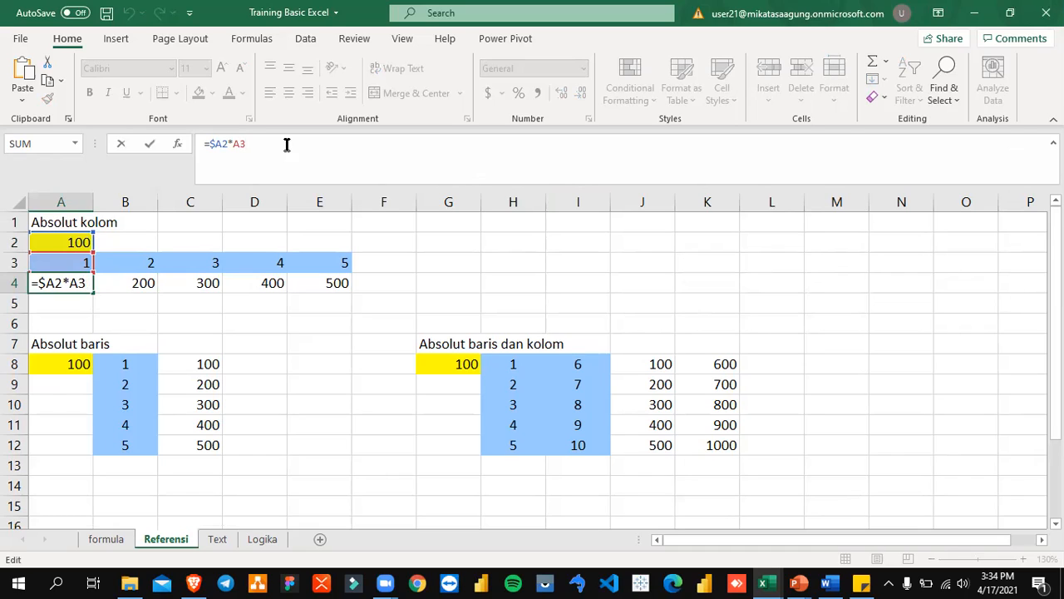
pyautogui.click(210, 144)
pyautogui.moveTo(214, 147)
pyautogui.mouseDown()
pyautogui.moveTo(249, 154)
pyautogui.moveTo(219, 143)
pyautogui.mouseUp()
pyautogui.press('Escape')
pyautogui.write('`')
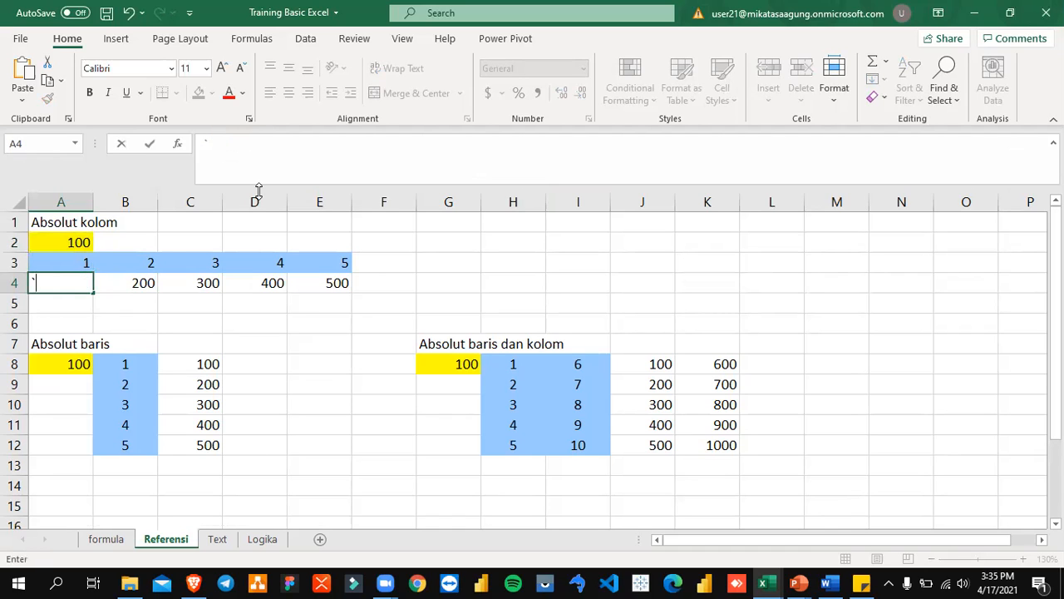
pyautogui.press('Escape')
pyautogui.press('F2')
pyautogui.press('Escape')
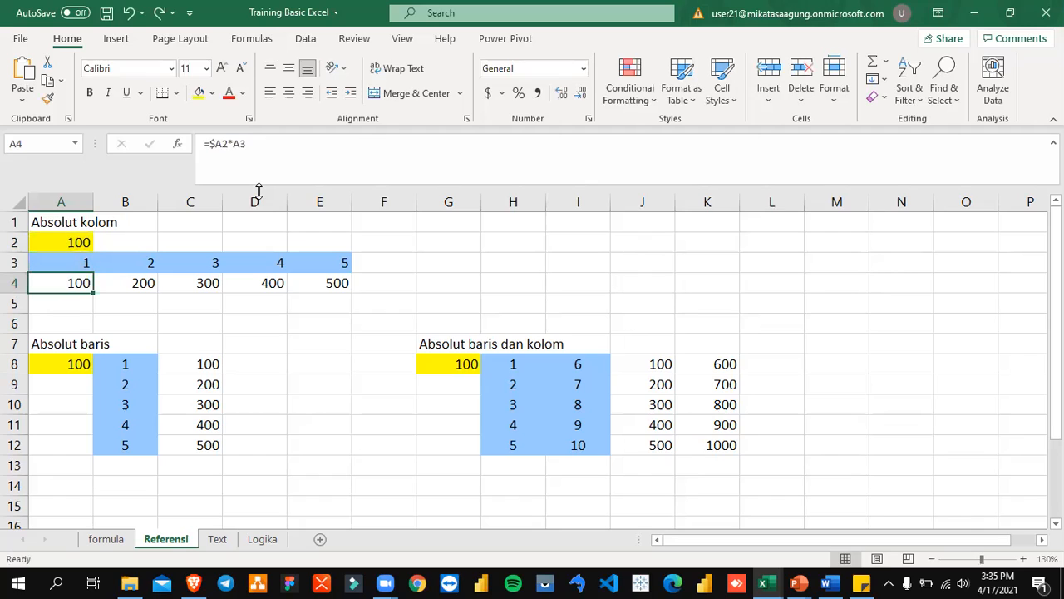
# - Look at cells A2 and A3, which A4's formula multiplies
pyautogui.press('Up')
pyautogui.press('Up')
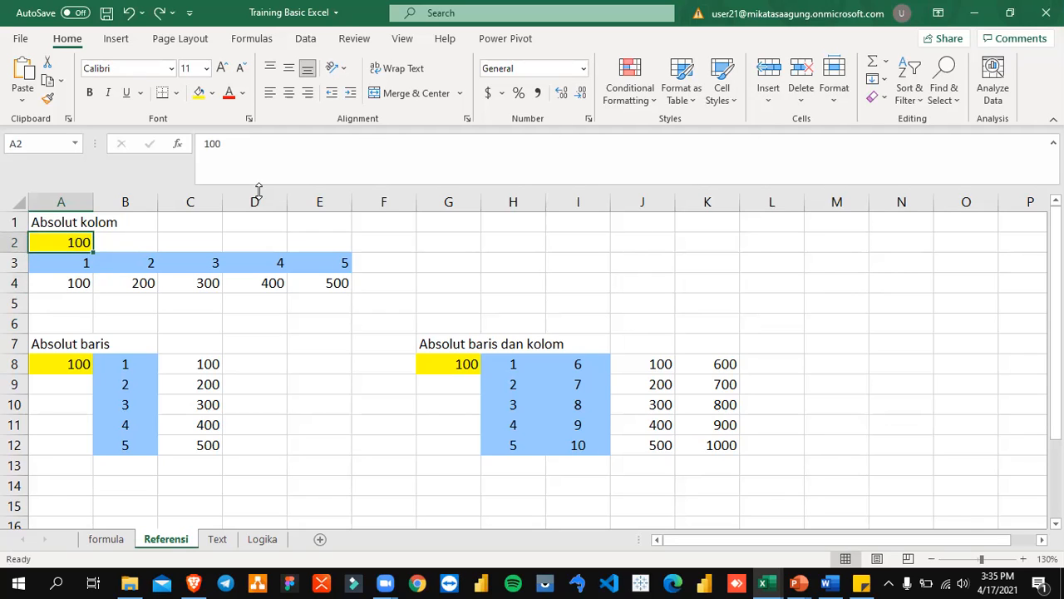
pyautogui.press('Down')
pyautogui.press('Up')
pyautogui.press('Down')
pyautogui.press('Down')
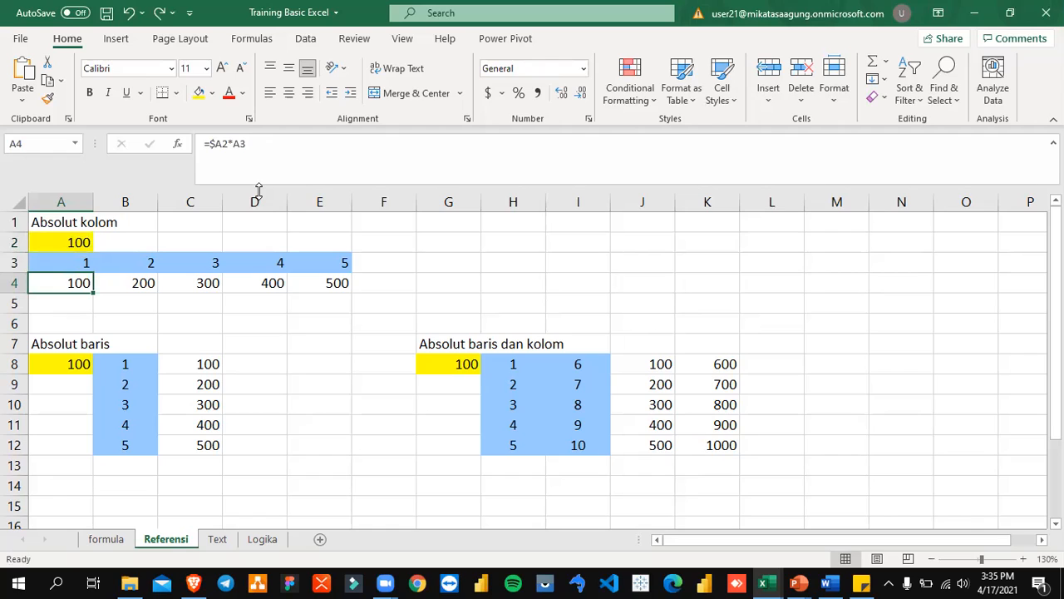
# - Remove the $ sign from A4 so its formula is =A2*A3, and clear the results in B4:E4
pyautogui.click(219, 144)
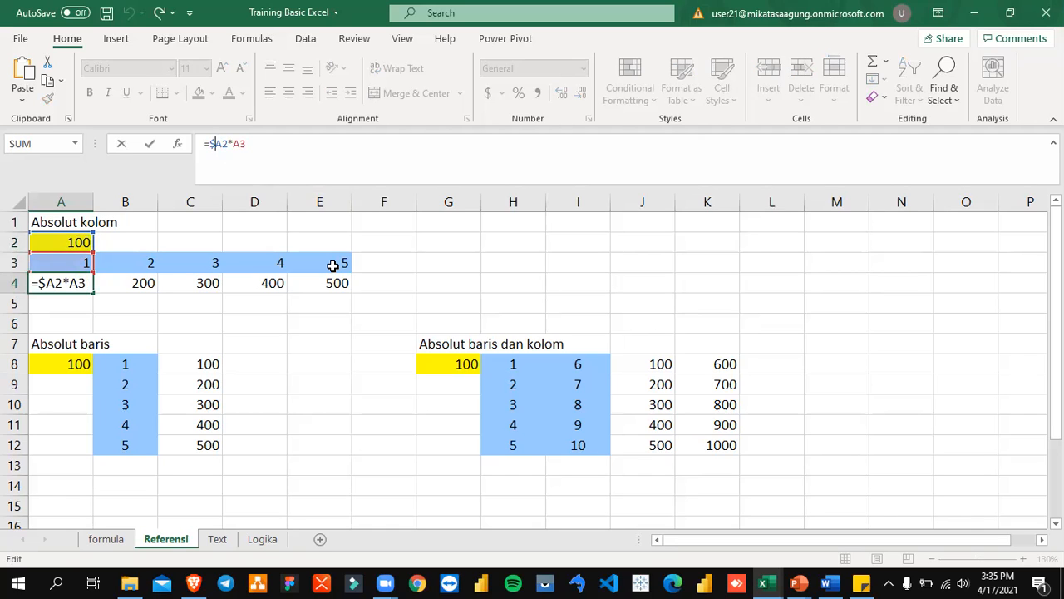
pyautogui.press('Return')
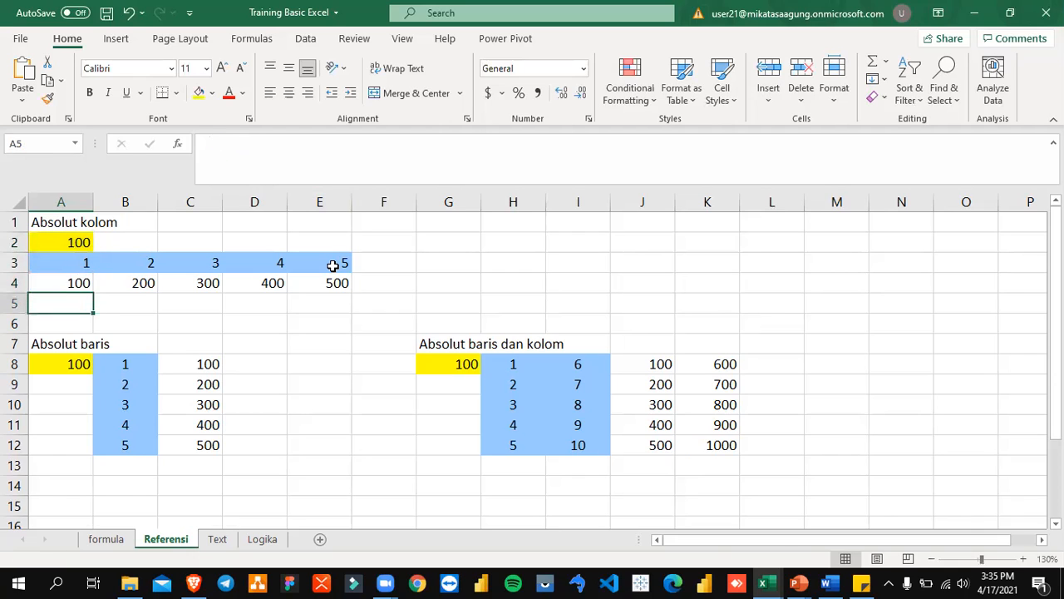
pyautogui.press('Up')
pyautogui.press('Right')
pyautogui.hotkey('shift', 'Right')
pyautogui.hotkey('shift', 'Right')
pyautogui.hotkey('shift', 'Right')
pyautogui.press('Delete')
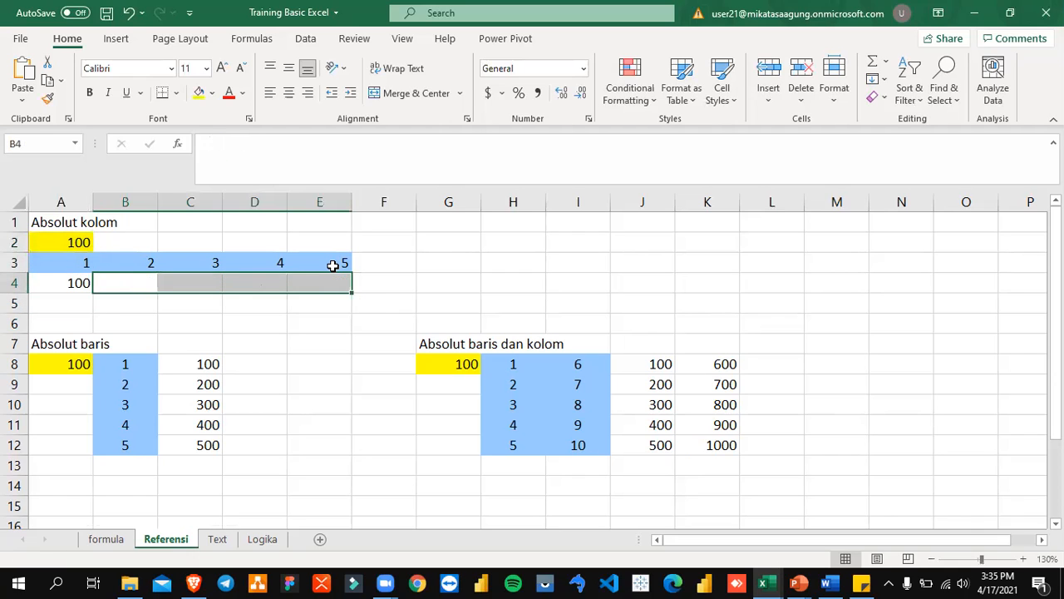
# - Fill the relative formula from A4 across to E4 and check the copied formulas in B4:E4
pyautogui.press('Left')
pyautogui.moveTo(93, 292)
pyautogui.mouseDown()
pyautogui.moveTo(373, 288)
pyautogui.moveTo(345, 291)
pyautogui.mouseUp()
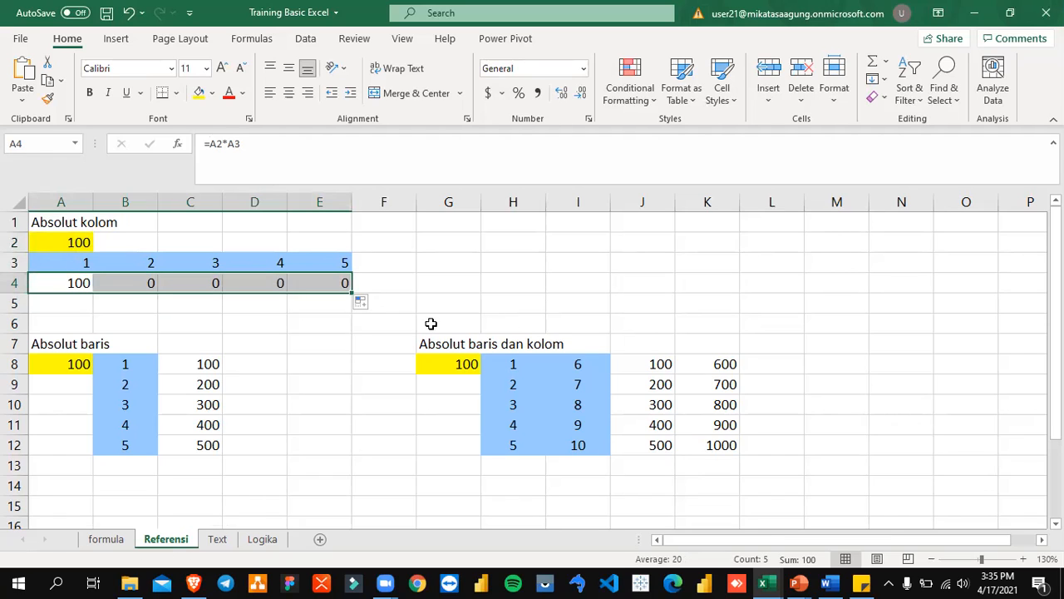
pyautogui.click(125, 285)
pyautogui.click(197, 285)
pyautogui.click(266, 285)
pyautogui.click(341, 285)
pyautogui.click(147, 283)
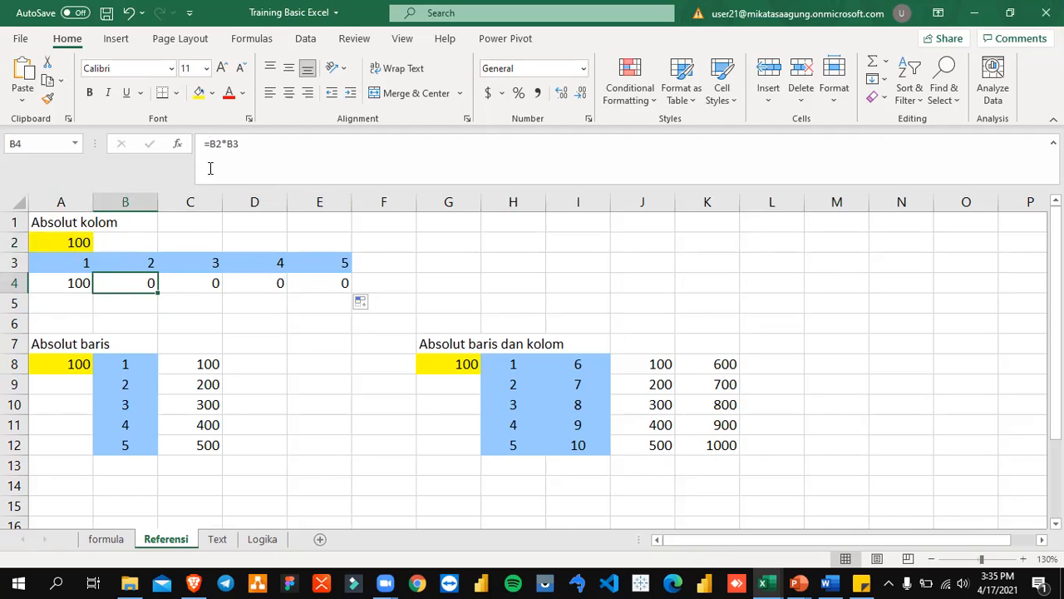
# - Compare the formulas in A4, B4 and C4 with the row 2 cells A2, B2 and C2 they refer to
pyautogui.click(46, 283)
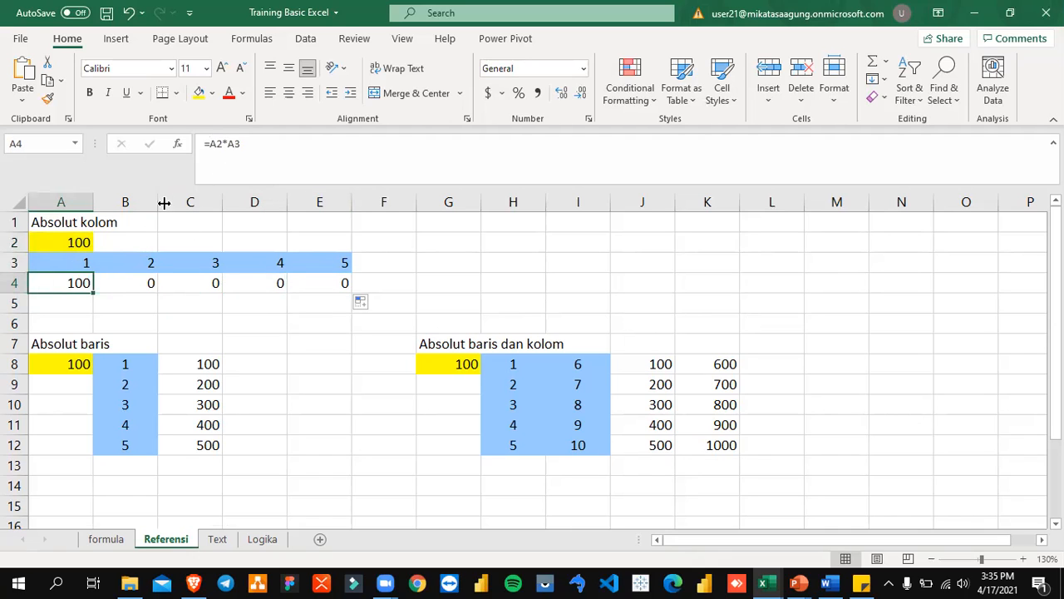
pyautogui.click(115, 284)
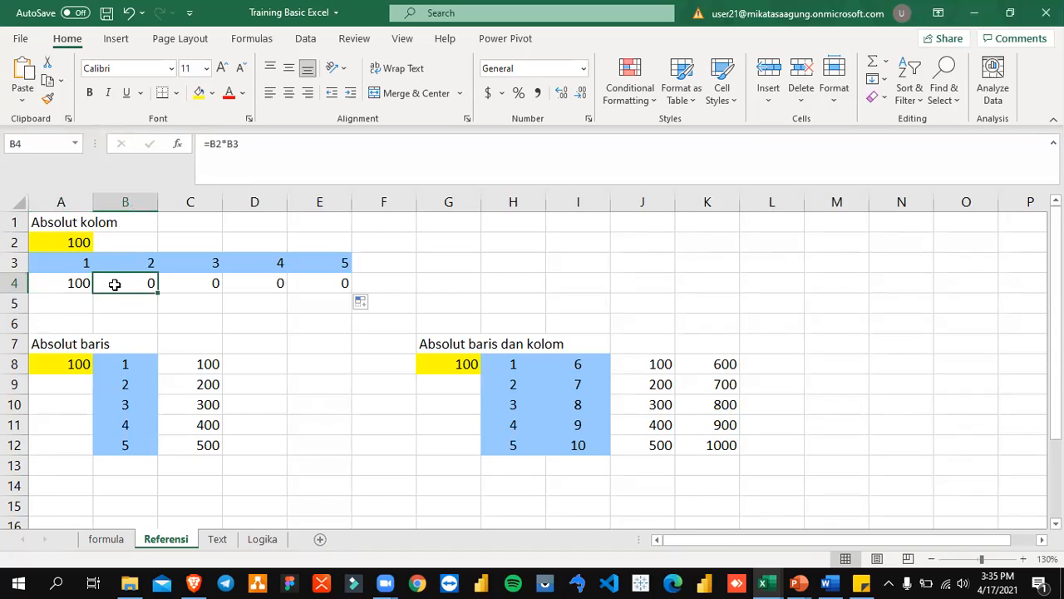
pyautogui.click(133, 239)
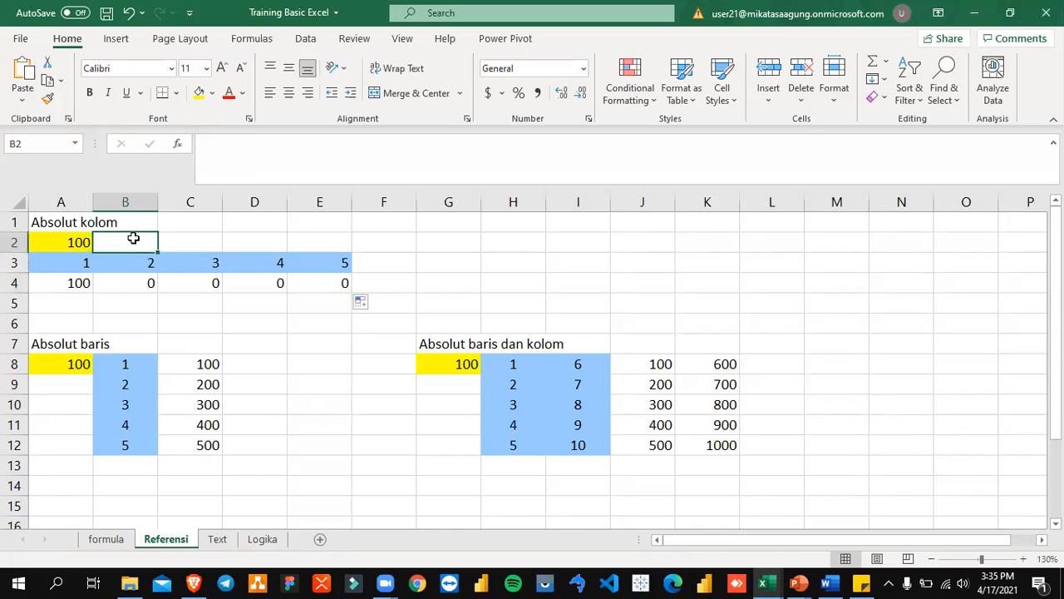
pyautogui.click(200, 283)
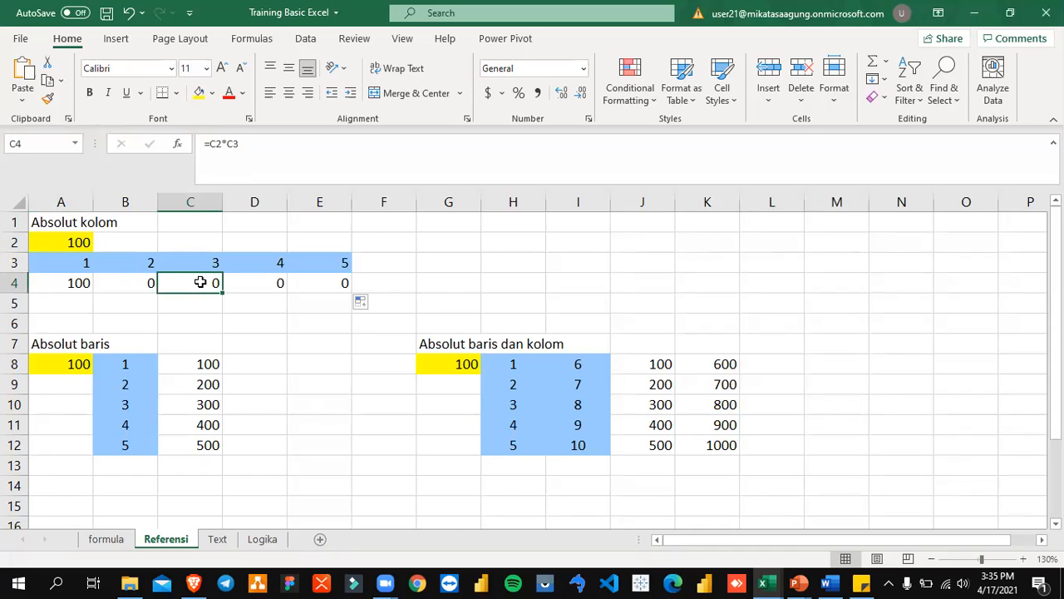
pyautogui.click(202, 241)
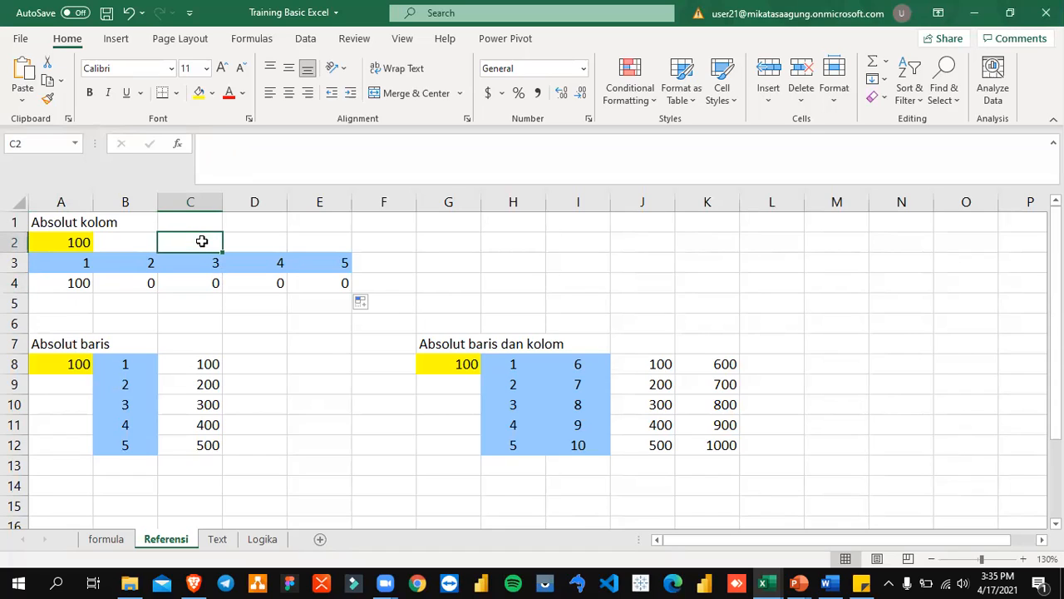
pyautogui.click(77, 242)
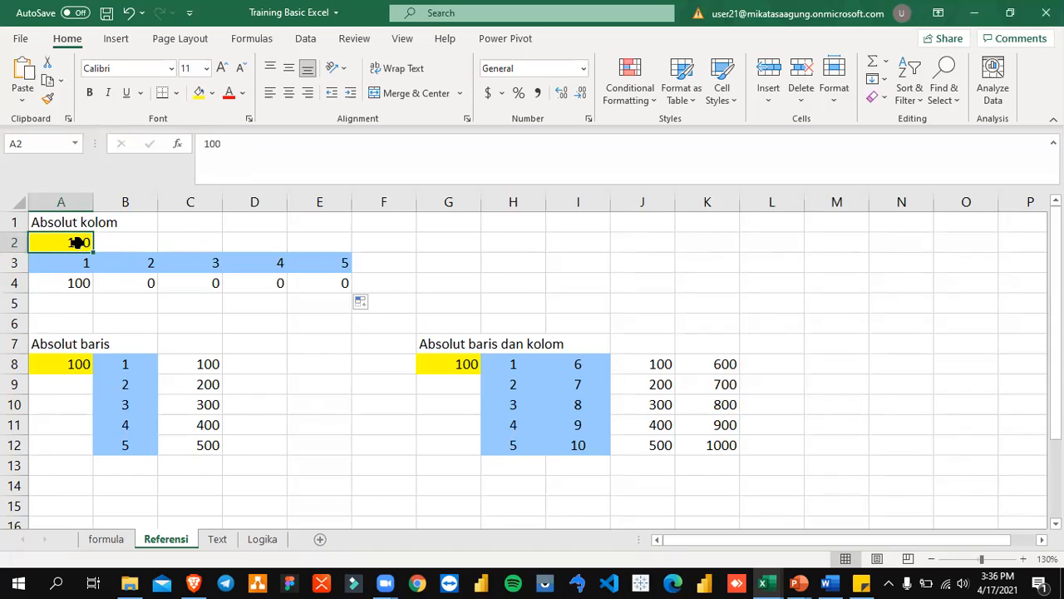
# - Undo the relative fill and the clearing of B4:E4, and change A4's formula to =$A2*A3
pyautogui.click(137, 284)
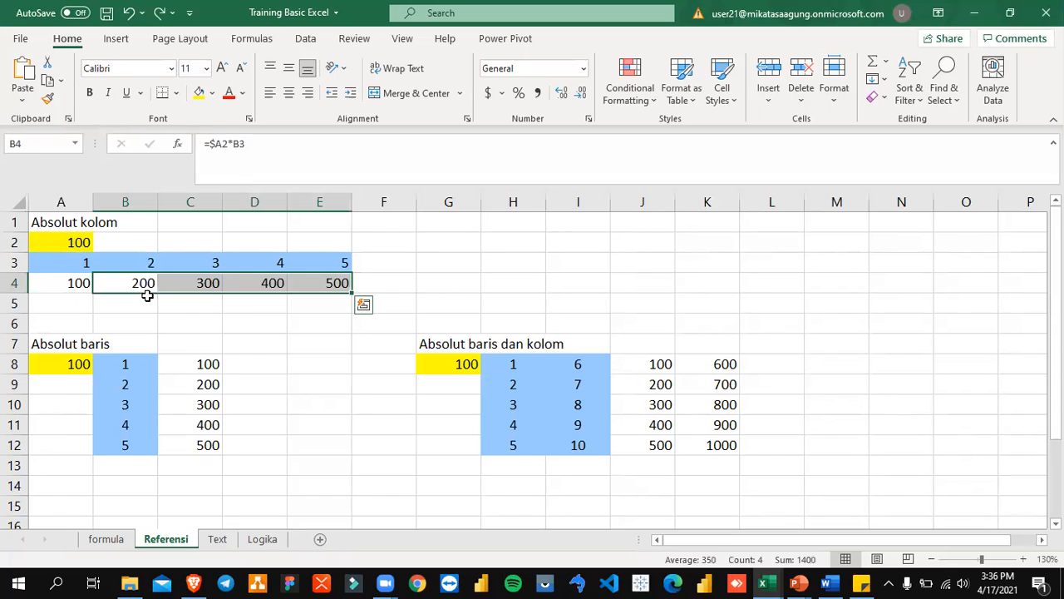
pyautogui.click(82, 281)
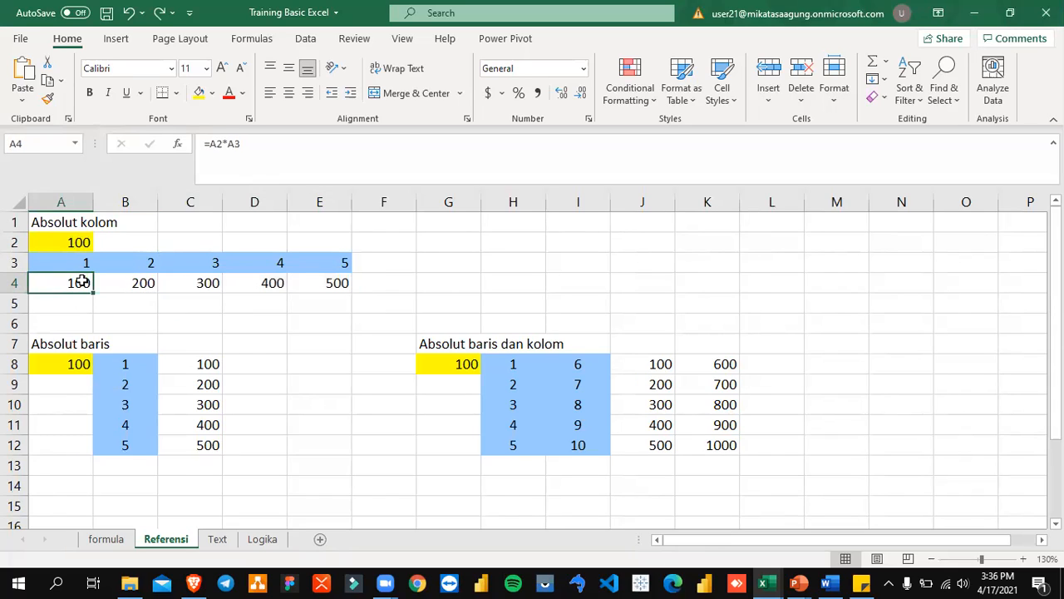
pyautogui.click(211, 145)
pyautogui.write('$')
# - Clear the results in B4:E4 of the Absolut kolom example and return to A4
pyautogui.moveTo(113, 281); pyautogui.dragTo(322, 284)
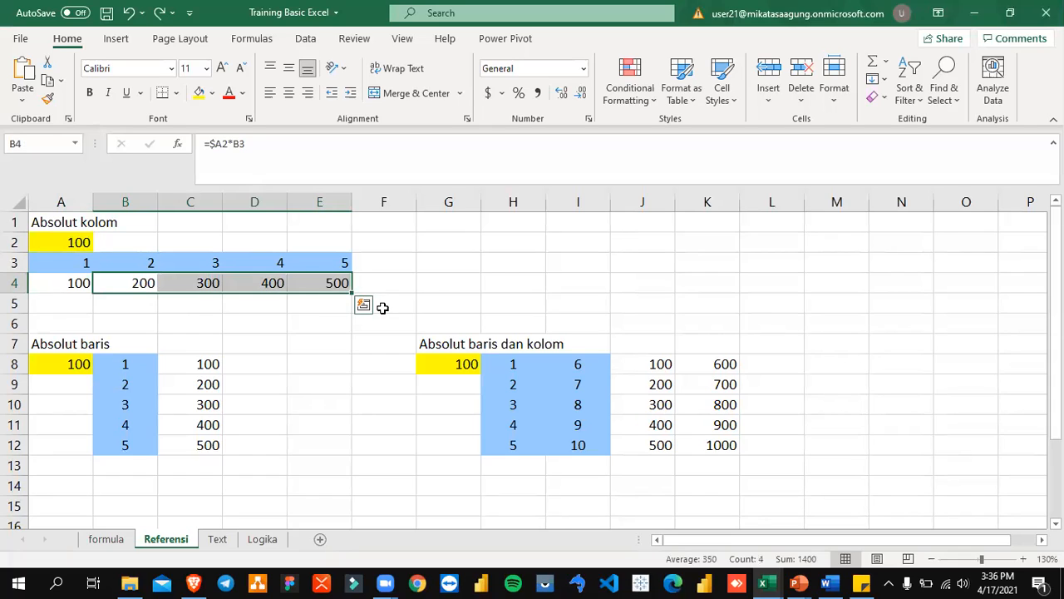
pyautogui.press('Delete')
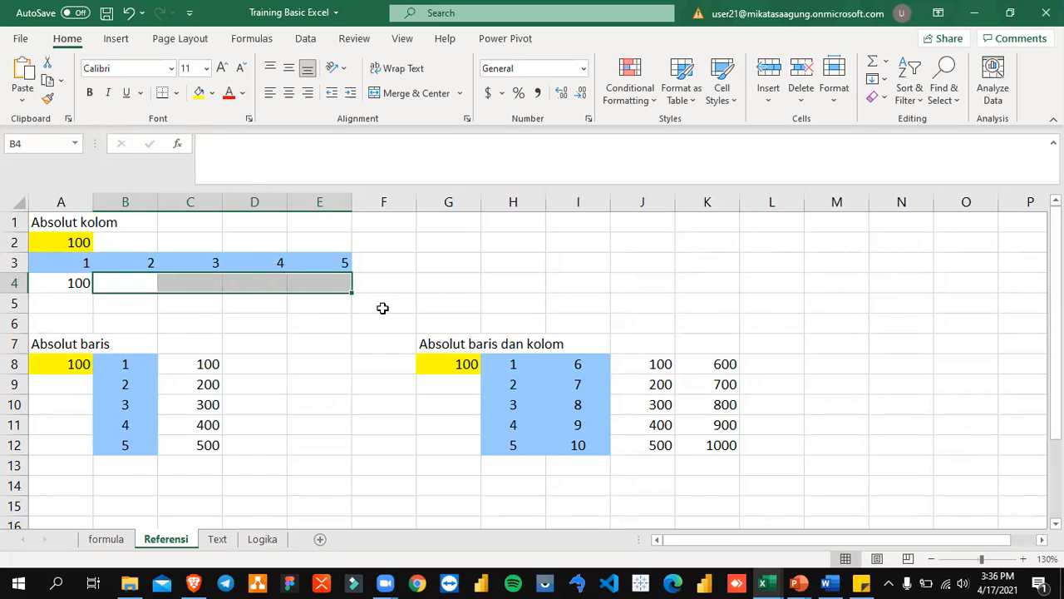
pyautogui.press('Left')
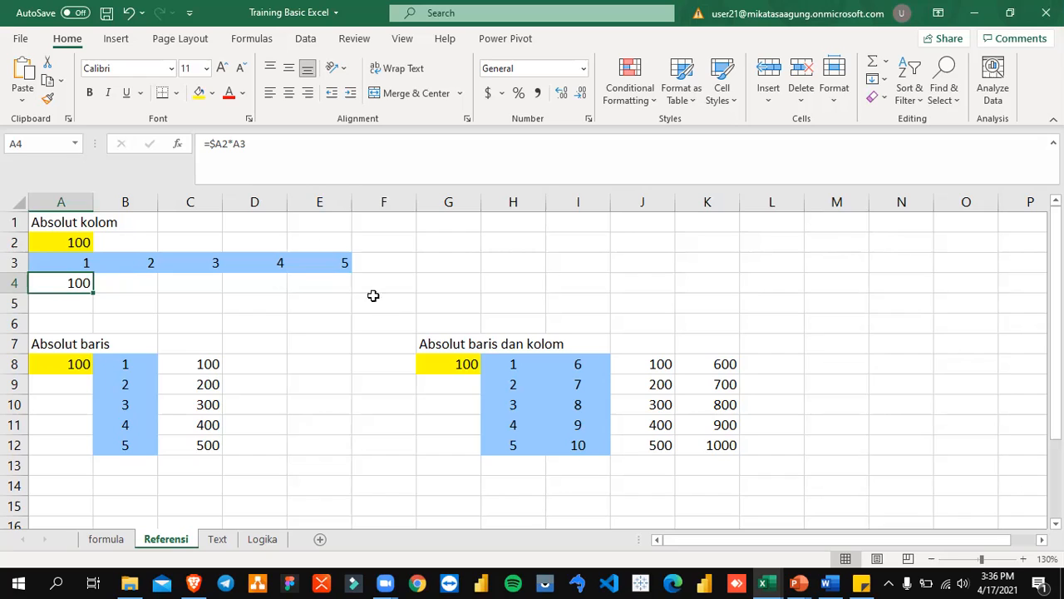
# - Examine the column and row parts of the $A2 reference in A4's formula
pyautogui.click(217, 144)
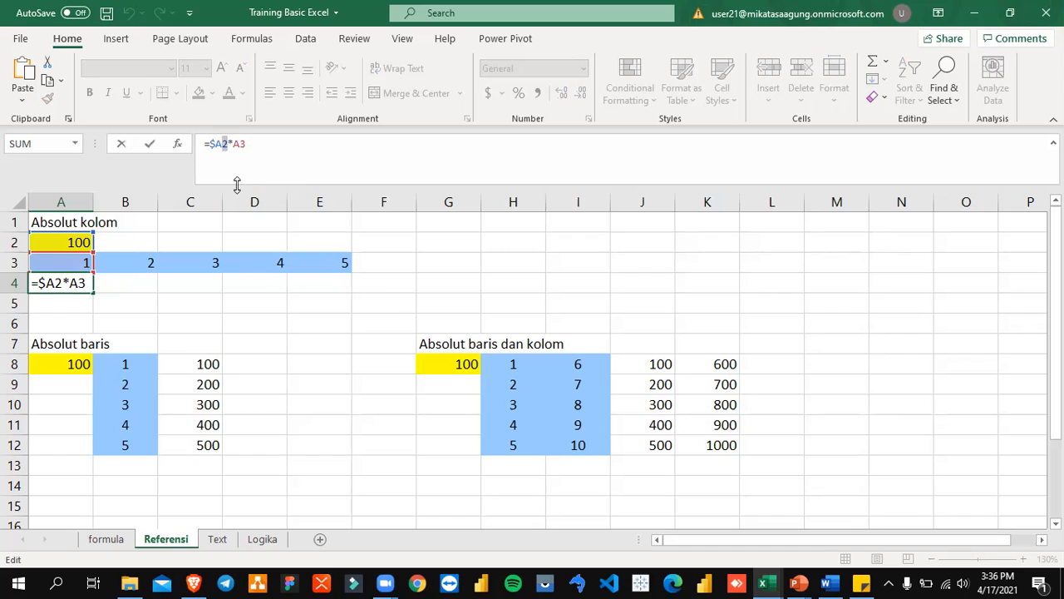
pyautogui.hotkey('ctrl', 'Return')
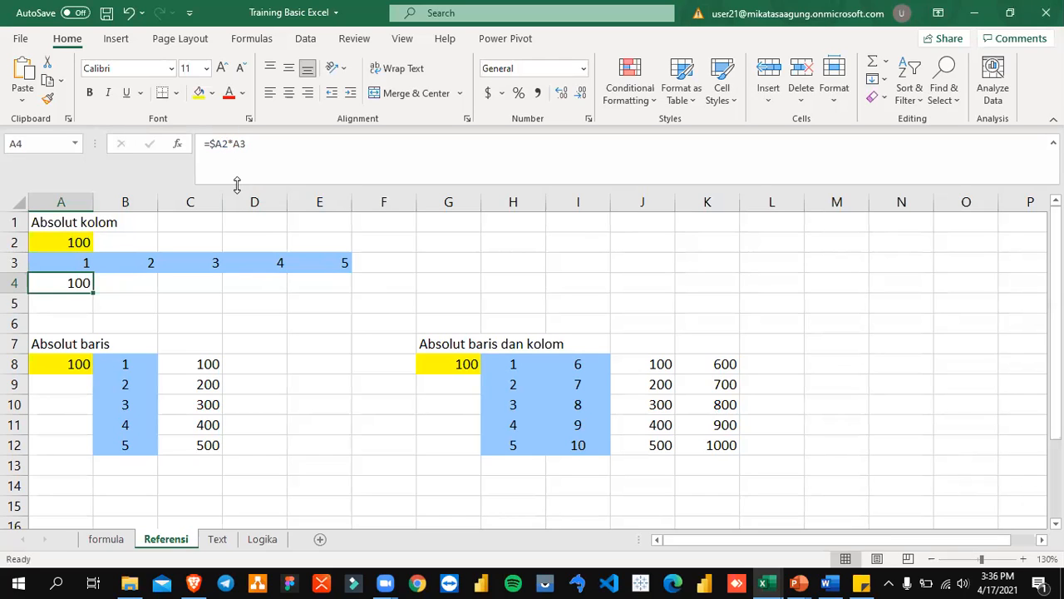
pyautogui.press('Right')
pyautogui.press('Left')
pyautogui.hotkey('ctrl', 'c')
pyautogui.press('Escape')
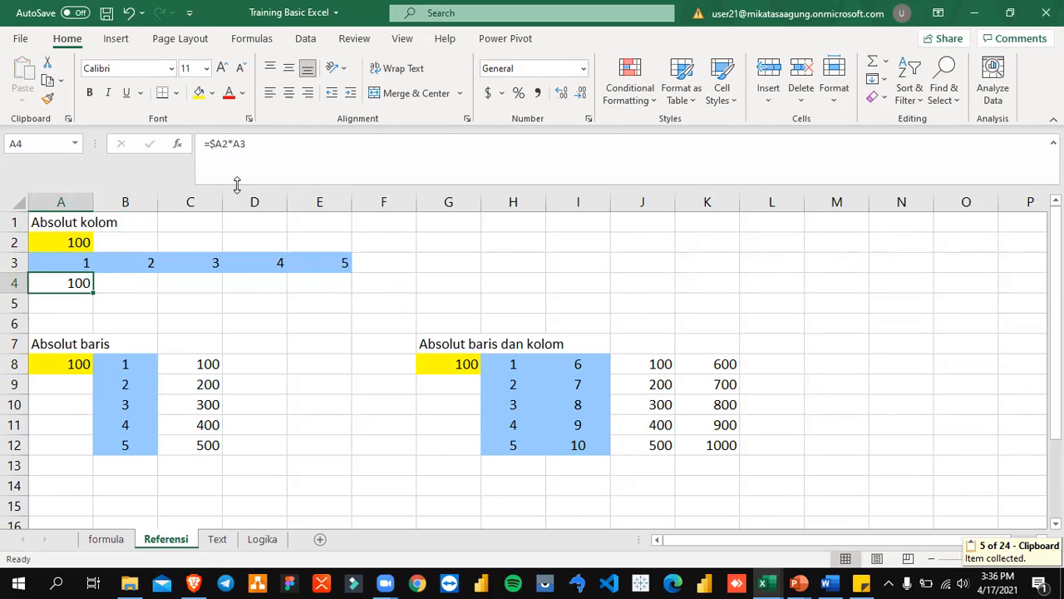
# - Try copying A4's formula into B4, C4 and D4 one cell at a time, and undo the pastes
pyautogui.hotkey('ctrl', 'c')
pyautogui.press('Right')
pyautogui.hotkey('ctrl', 'v')
pyautogui.press('Right')
pyautogui.hotkey('ctrl', 'v')
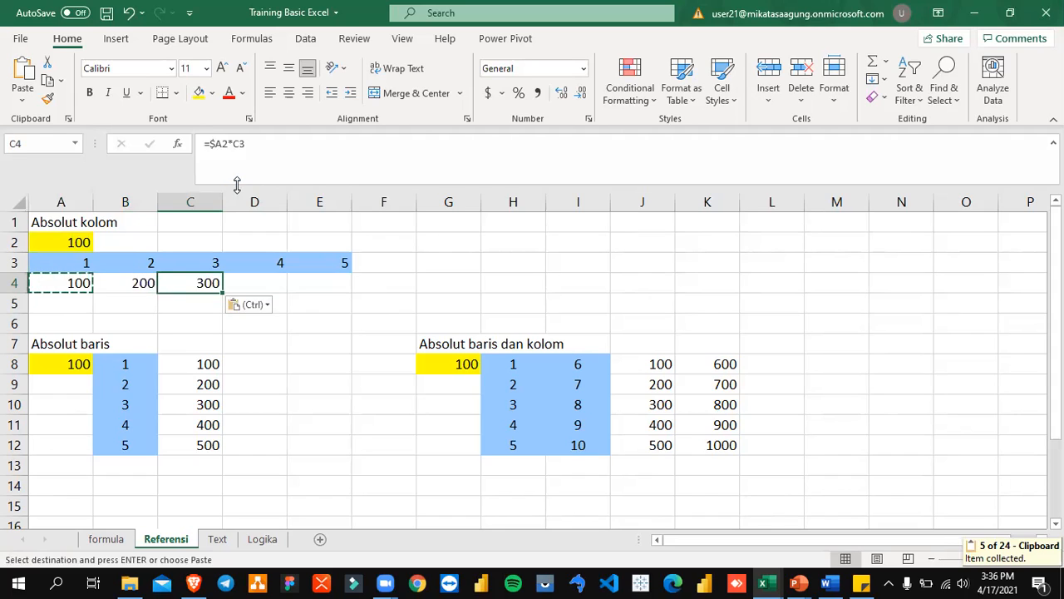
pyautogui.press('Right')
pyautogui.hotkey('ctrl', 'v')
pyautogui.press('Right')
pyautogui.hotkey('ctrl', 'z')
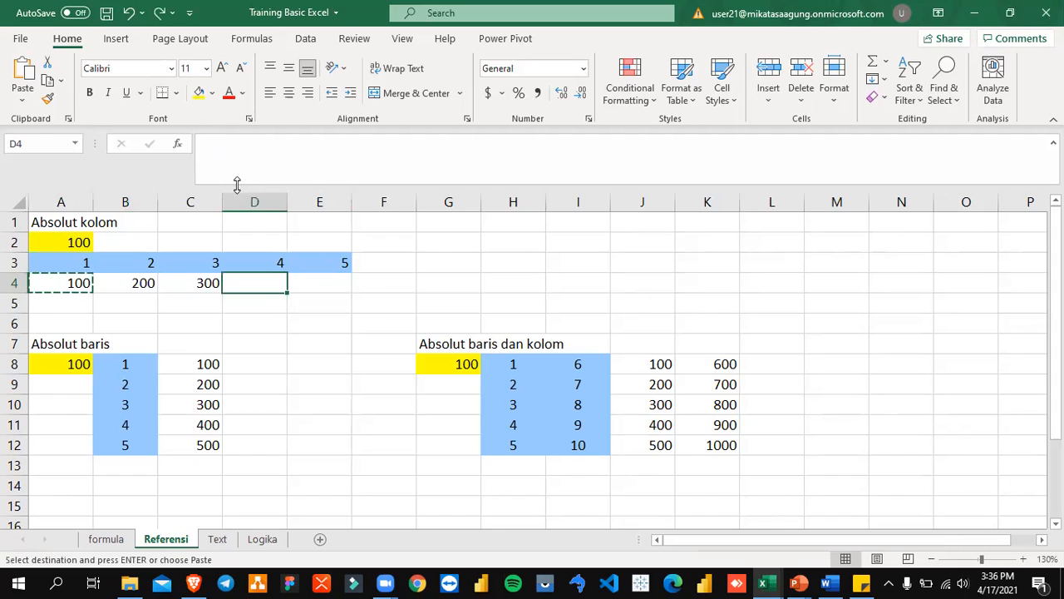
pyautogui.hotkey('ctrl', 'z')
pyautogui.hotkey('ctrl', 'z')
pyautogui.press('Left')
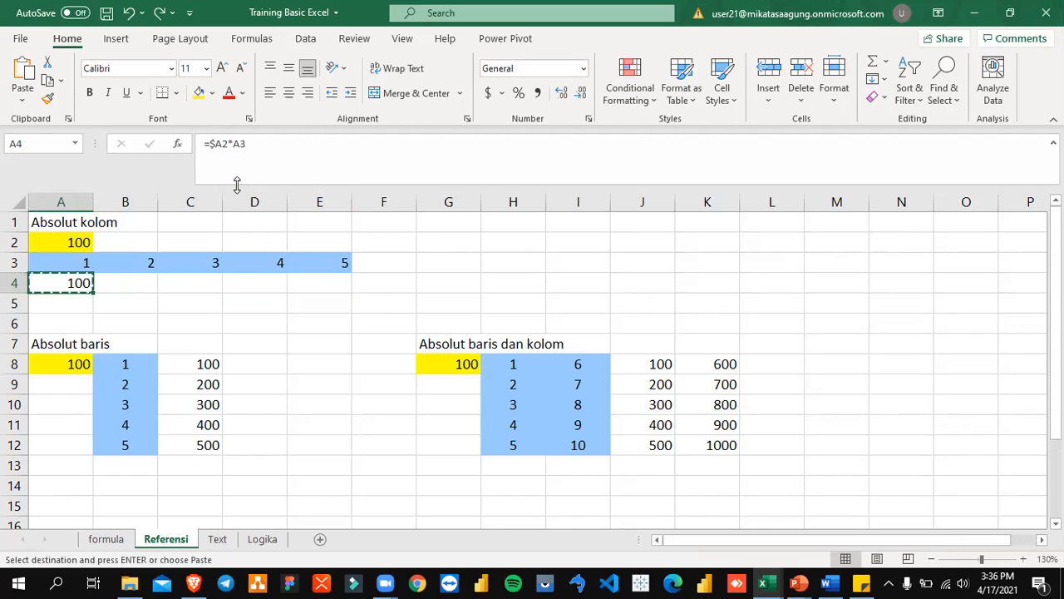
# - Fill the formula =$A2*A3 from A4 across to E4 and review the cells it refers to in rows 2 and 3
pyautogui.moveTo(94, 292); pyautogui.dragTo(350, 293)
pyautogui.click(508, 287)
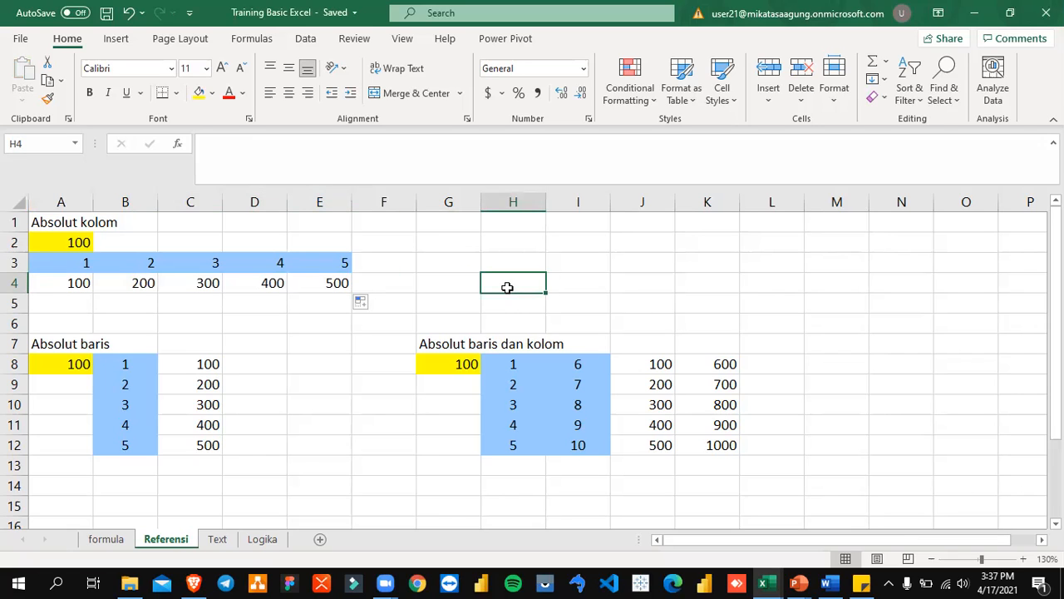
pyautogui.click(142, 268)
pyautogui.click(78, 241)
pyautogui.click(199, 273)
pyautogui.click(72, 241)
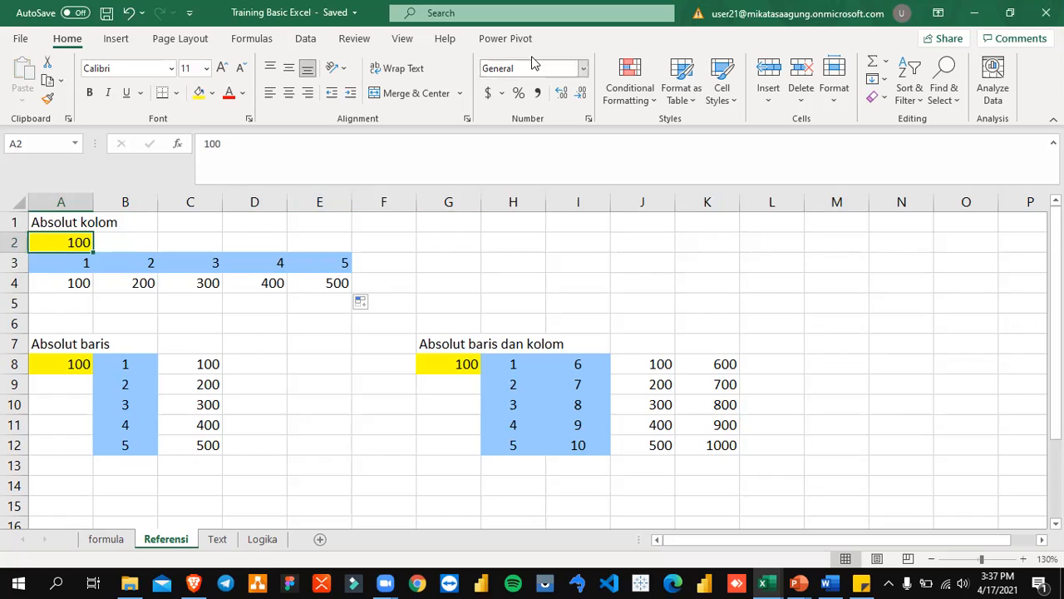
# - Look at the multipliers in column B and the base value in A8 of the Absolut baris example
pyautogui.click(145, 403)
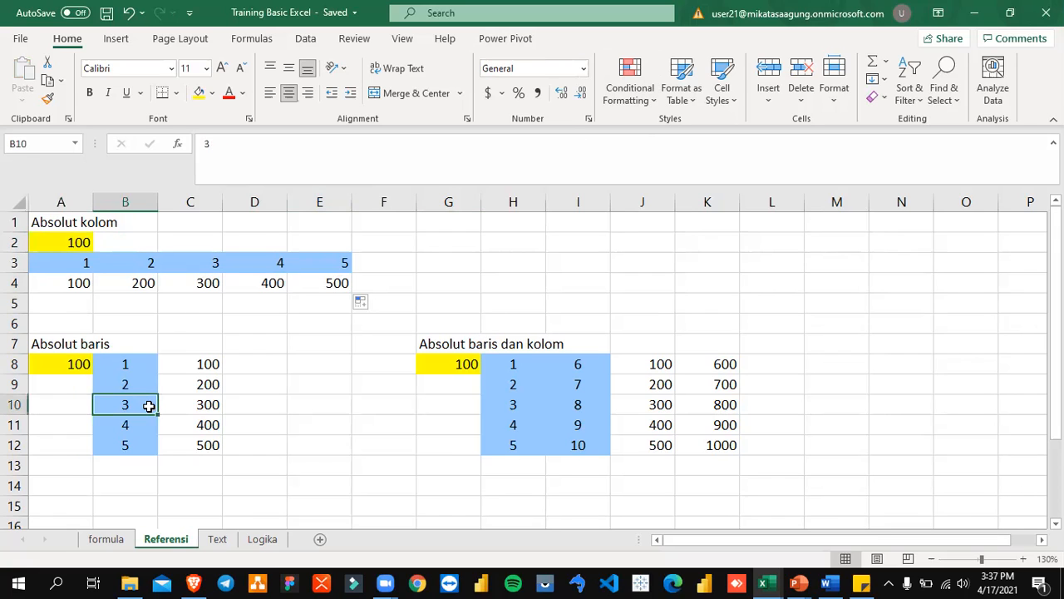
pyautogui.scroll(-1, 147, 404)
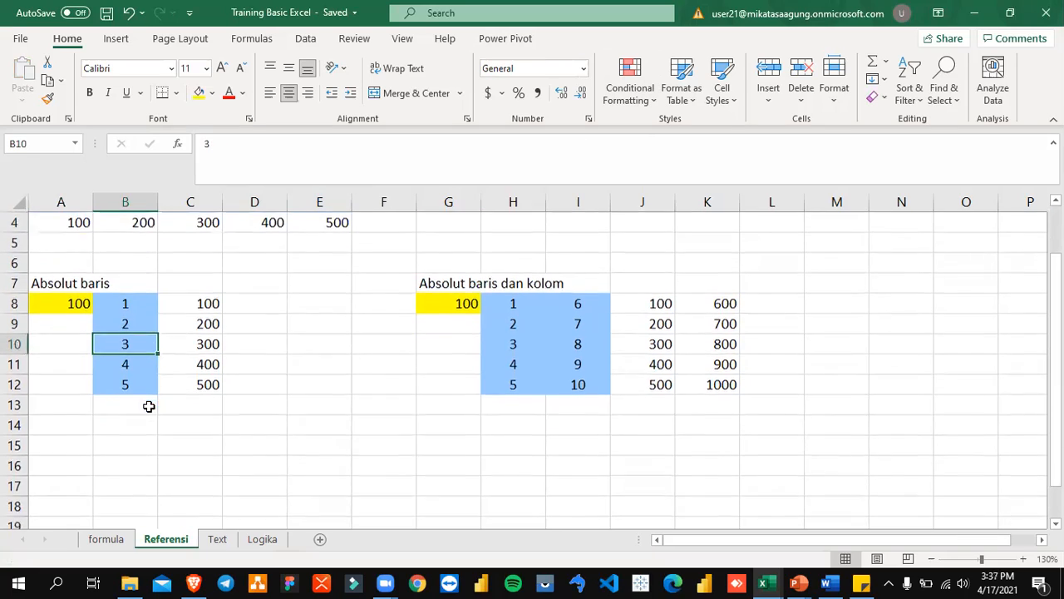
pyautogui.scroll(1, 141, 400)
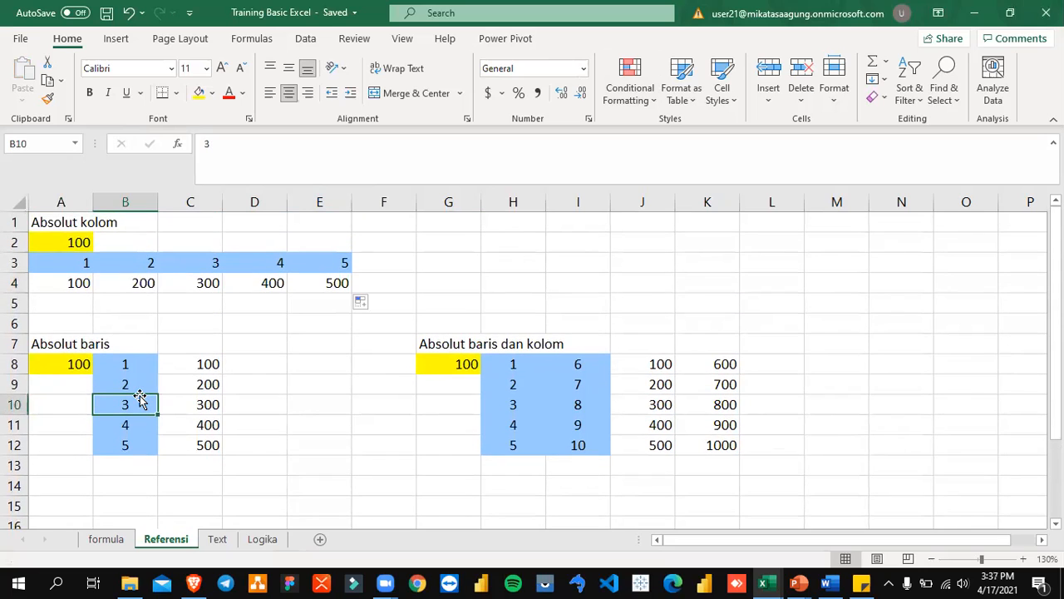
pyautogui.click(68, 364)
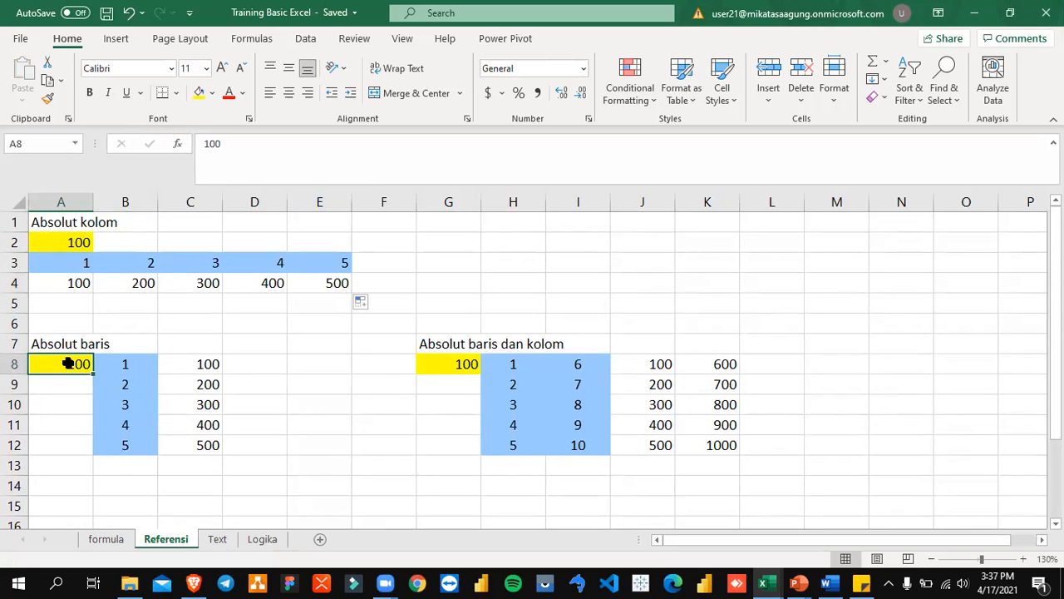
# - Examine the multipliers in B8:B12 and the column and row parts of the A$8 reference in C8's formula
pyautogui.moveTo(125, 365); pyautogui.dragTo(121, 441)
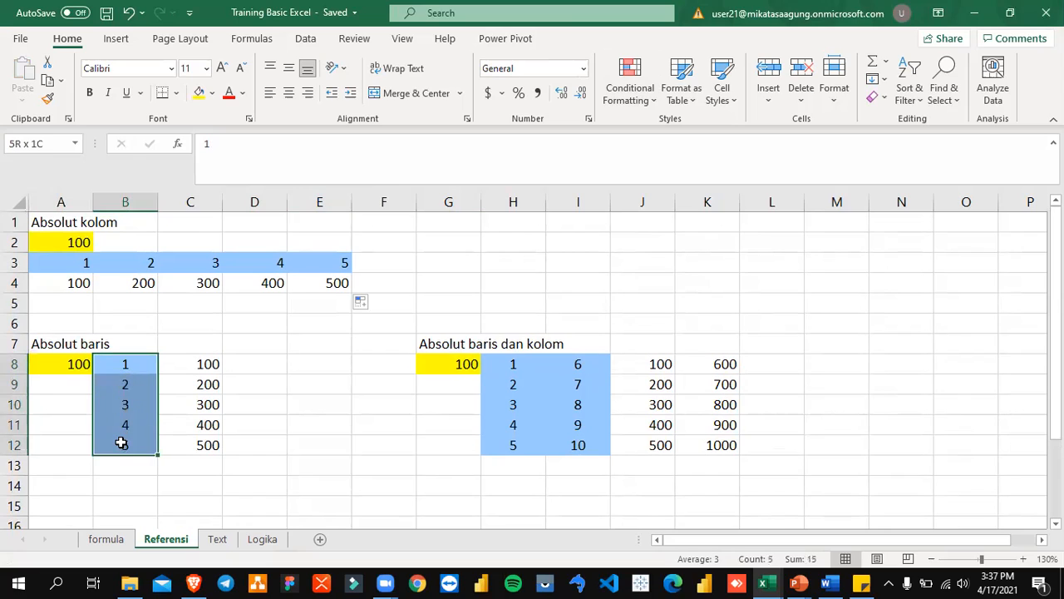
pyautogui.click(190, 365)
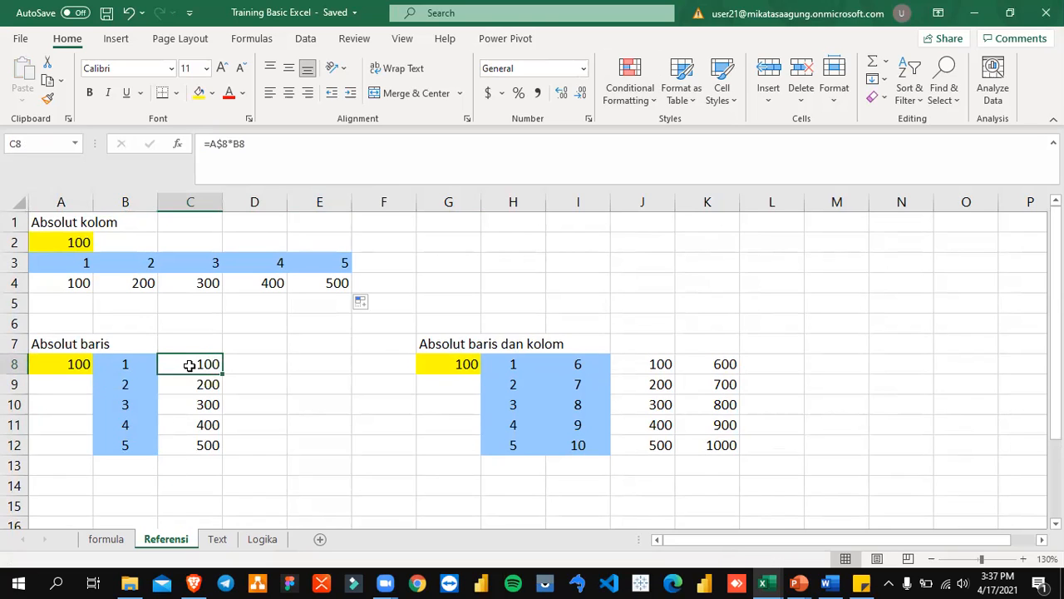
pyautogui.click(212, 143)
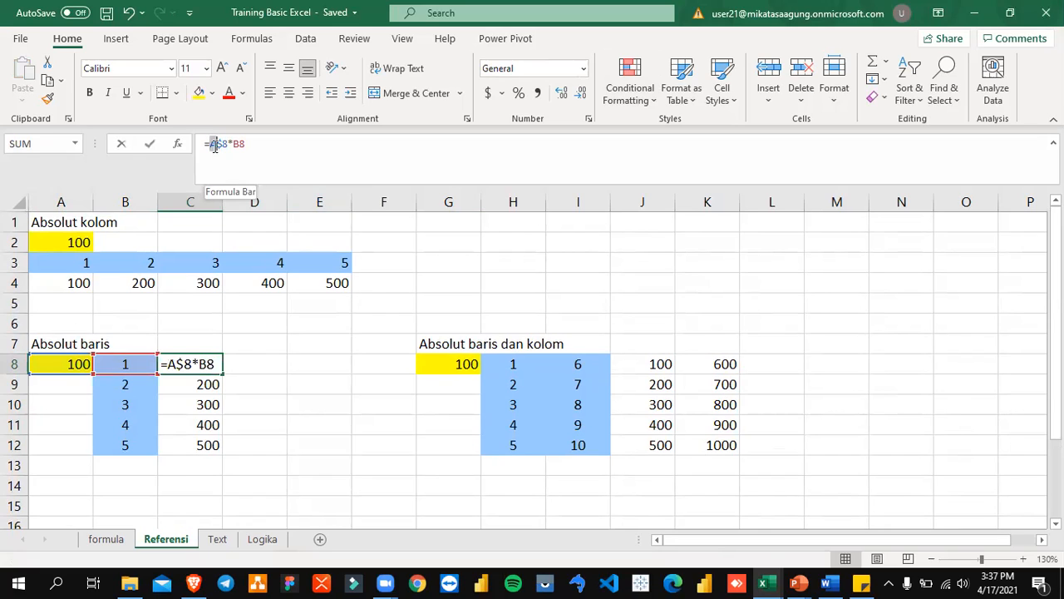
pyautogui.moveTo(209, 144); pyautogui.dragTo(226, 145)
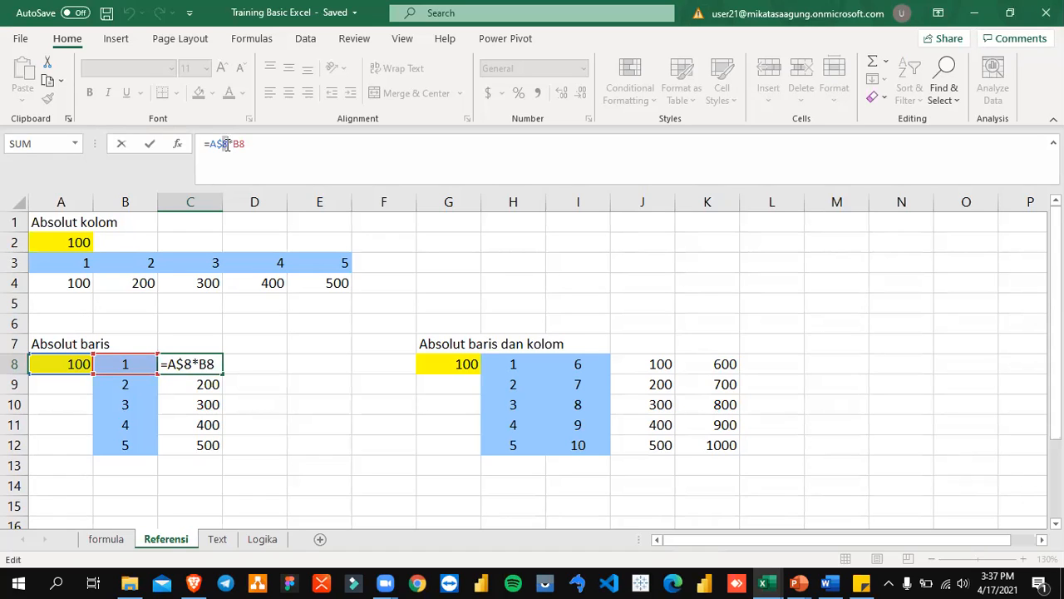
pyautogui.hotkey('ctrl', 'Return')
# - Review the formulas down C8:C12 of the Absolut baris example, comparing their A$8 and column B references
pyautogui.press('Down')
pyautogui.press('Down')
pyautogui.press('Up')
pyautogui.press('Up')
pyautogui.press('Down')
pyautogui.press('Down')
pyautogui.press('Down')
pyautogui.press('Up')
pyautogui.press('Up')
pyautogui.press('Up')
pyautogui.press('Down')
pyautogui.press('Down')
pyautogui.press('Down')
pyautogui.press('Down')
pyautogui.press('Down')
pyautogui.press('Down')
pyautogui.press('Up')
pyautogui.press('Up')
pyautogui.press('Up')
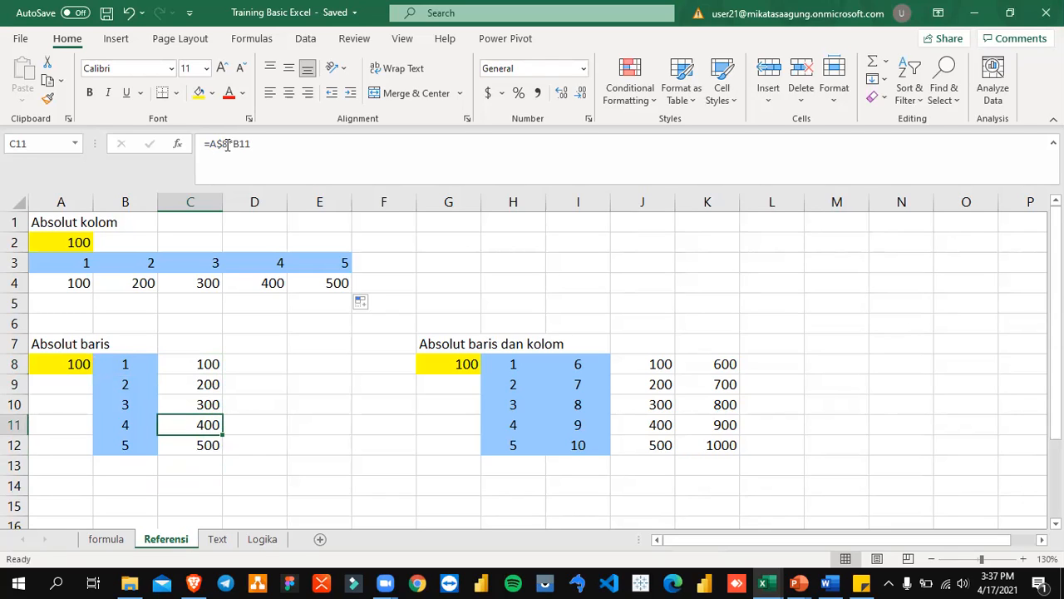
# - Look at the Absolut baris dan kolom example and check the formula in J8
pyautogui.press('Right')
pyautogui.press('Right')
pyautogui.press('Right')
pyautogui.press('Right')
pyautogui.press('Right')
pyautogui.press('Right')
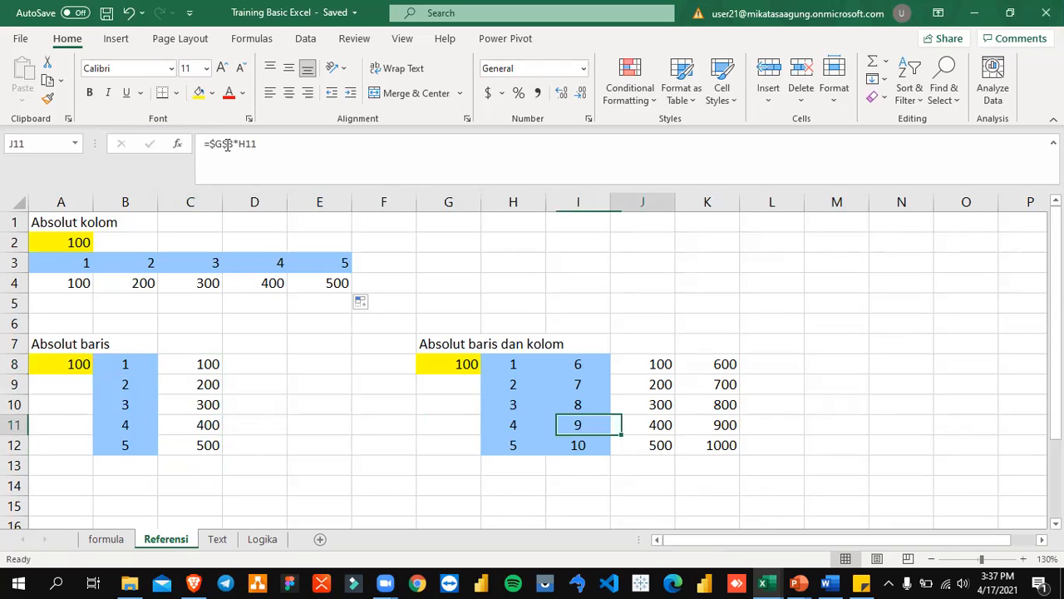
pyautogui.press('Left')
pyautogui.press('Left')
pyautogui.press('Up')
pyautogui.press('Up')
pyautogui.press('Up')
pyautogui.press('Up')
pyautogui.press('Down')
pyautogui.press('Right')
pyautogui.press('Right')
pyautogui.press('Right')
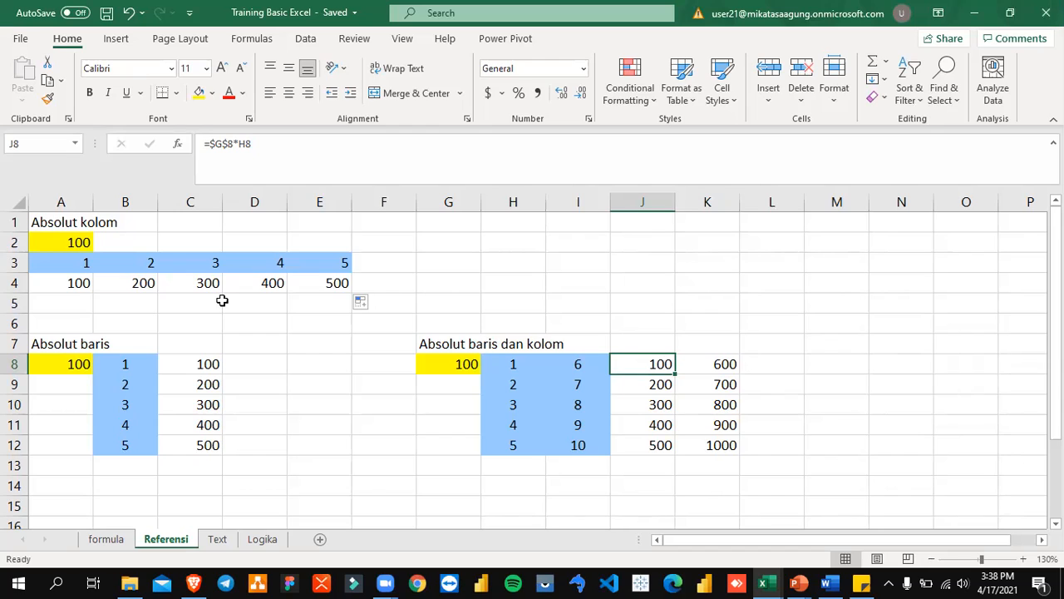
# - Clear the results in J8:K12 of the Absolut baris dan kolom example
pyautogui.press('Right')
pyautogui.press('Left')
pyautogui.hotkey('shift', 'Right')
pyautogui.hotkey('shift', 'Down')
pyautogui.hotkey('shift', 'Down')
pyautogui.hotkey('shift', 'Down')
pyautogui.hotkey('shift', 'Down')
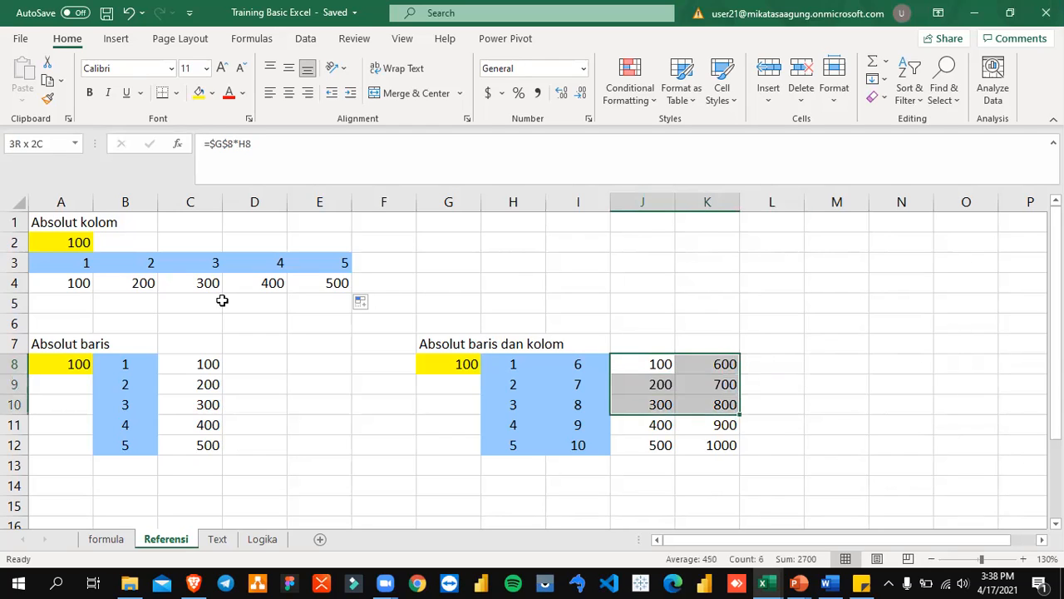
pyautogui.press('Delete')
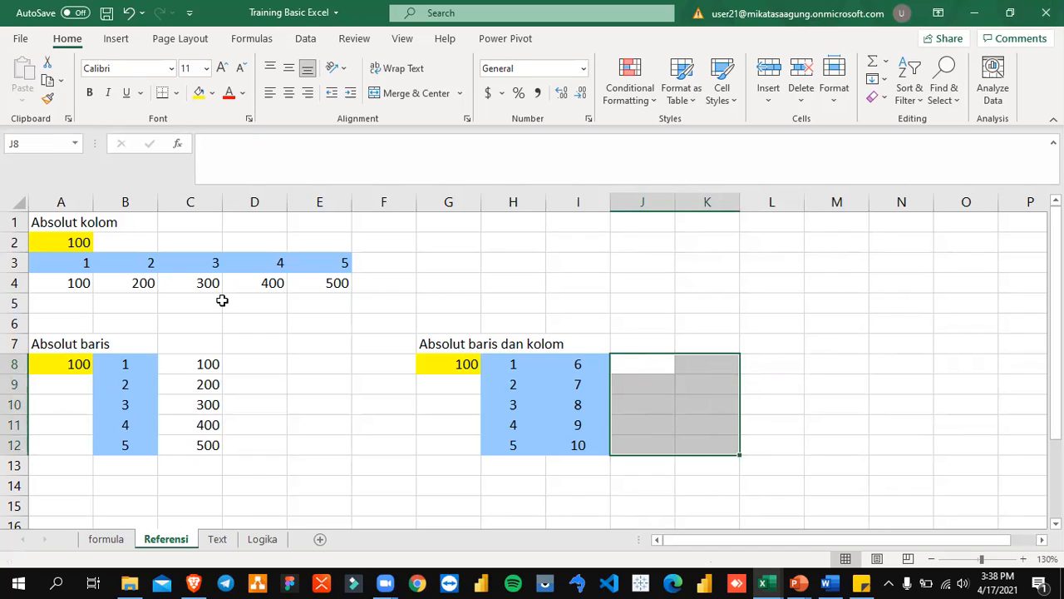
# - Begin a formula in J8 that refers to G8 and lock both its column and row as $G$8
pyautogui.press('Right')
pyautogui.press('Left')
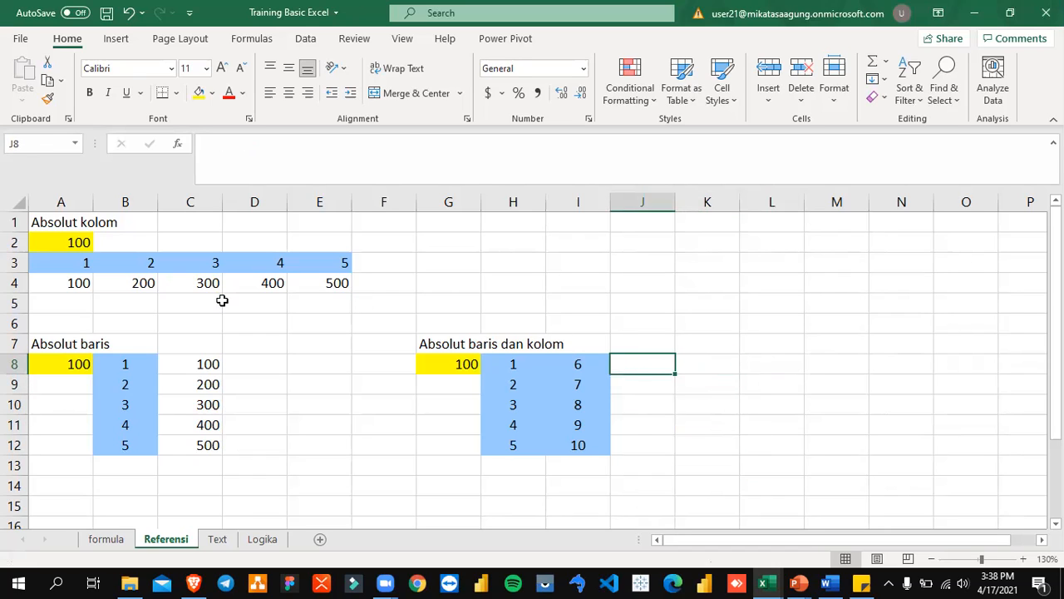
pyautogui.write('=')
pyautogui.press('Left')
pyautogui.press('Left')
pyautogui.press('Left')
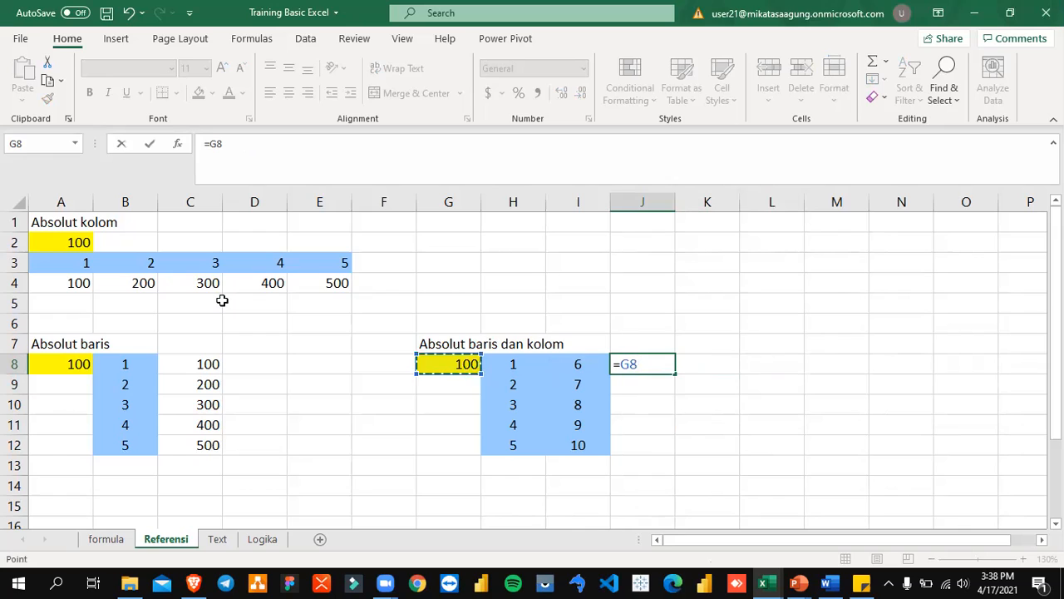
pyautogui.press('F4')
pyautogui.press('F4')
pyautogui.press('F4')
pyautogui.press('F4')
pyautogui.press('F4')
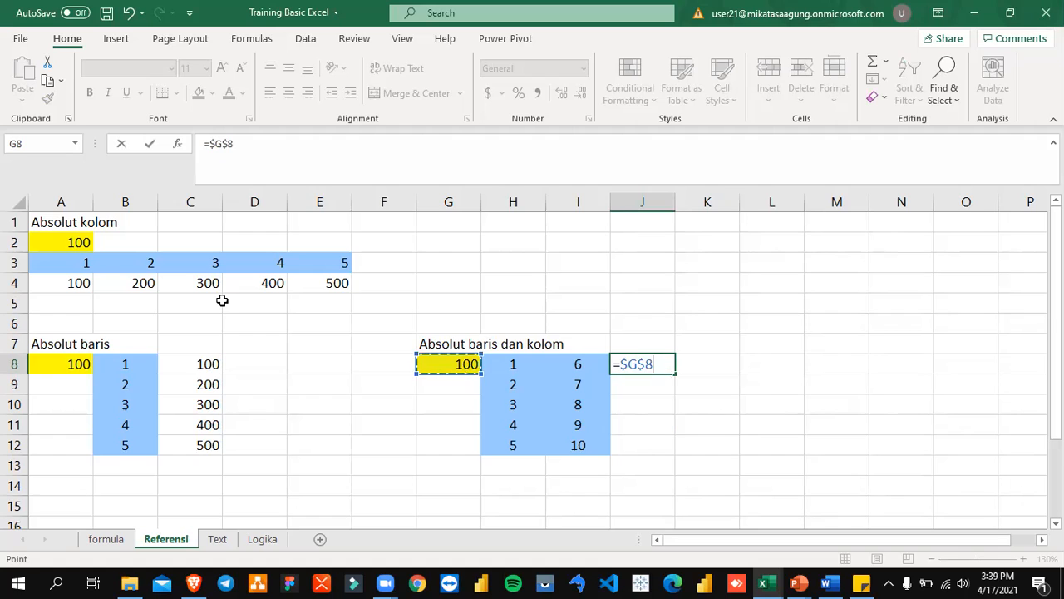
# - Complete J8's formula by multiplying by H8, giving =$G$8*H8
pyautogui.write('*')
pyautogui.press('Left')
pyautogui.press('Left')
pyautogui.press('Return')
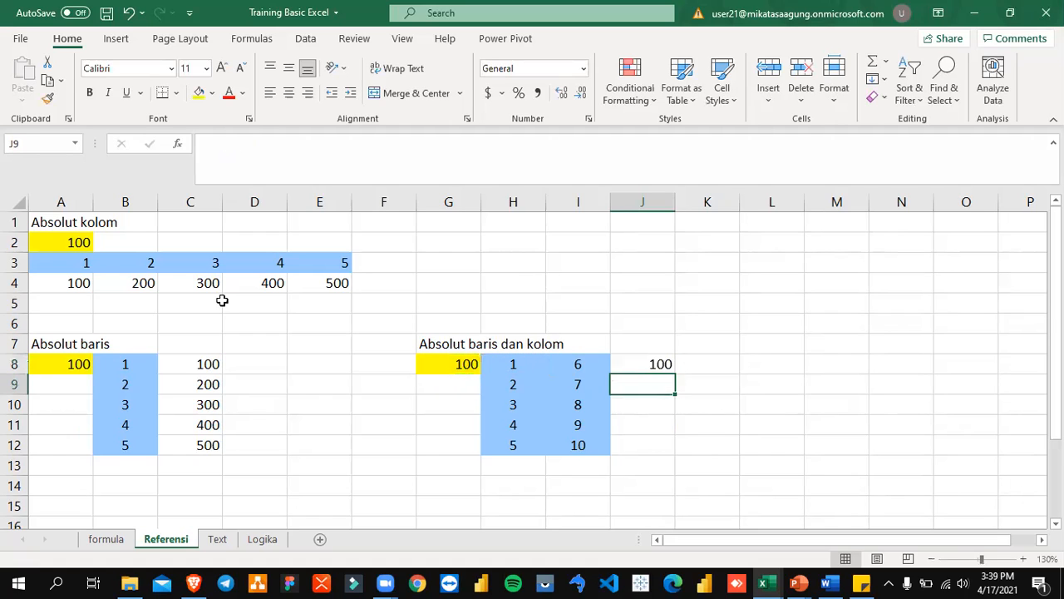
# - Fill J8's formula down to row 12 and across through column K, and save the workbook
pyautogui.press('Up')
pyautogui.hotkey('ctrl', 'c')
pyautogui.press('Escape')
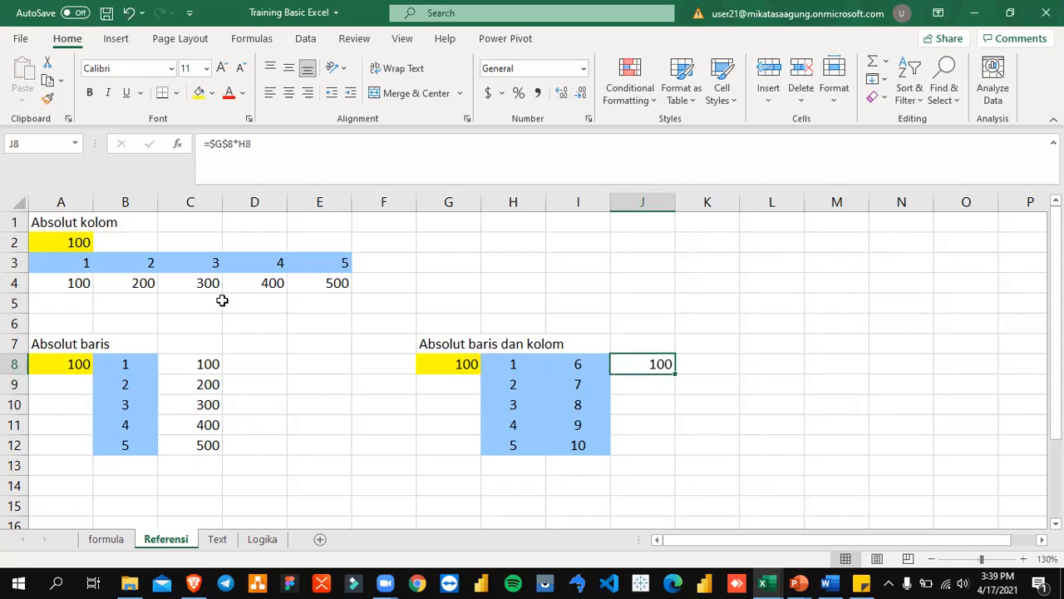
pyautogui.moveTo(676, 373); pyautogui.dragTo(661, 463)
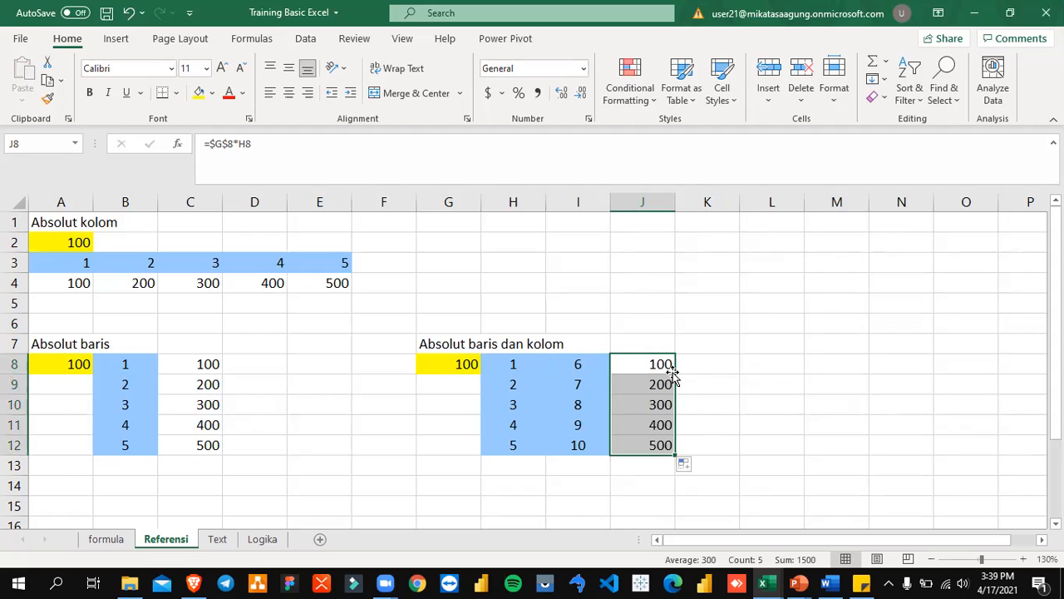
pyautogui.hotkey('shift', 'Up')
pyautogui.hotkey('shift', 'Up')
pyautogui.click(663, 367)
pyautogui.moveTo(675, 374); pyautogui.dragTo(720, 457)
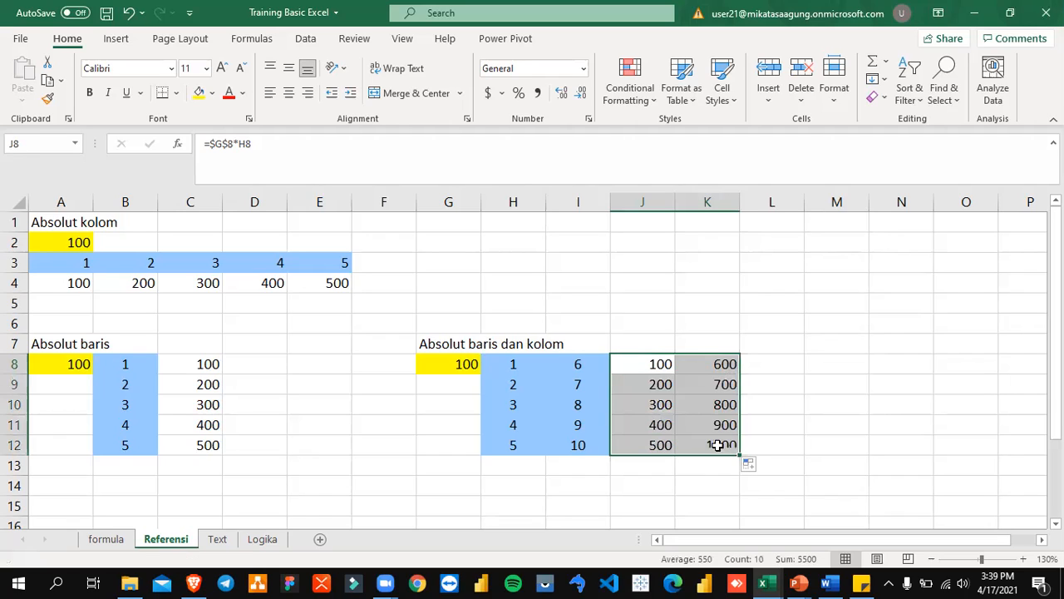
pyautogui.click(716, 425)
pyautogui.hotkey('ctrl', 's')
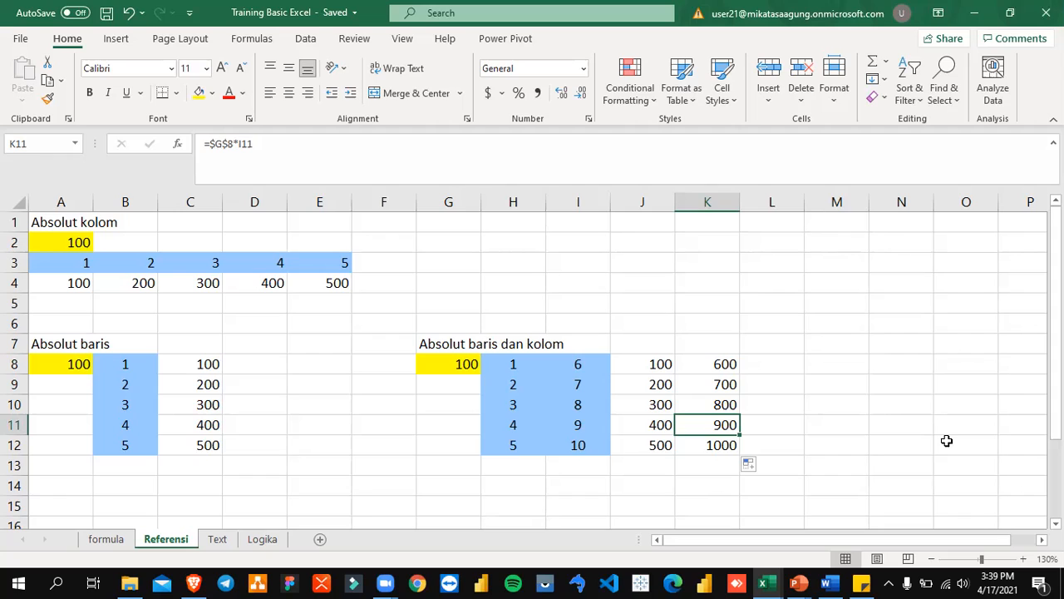
# - Compare K8's formula in the Absolut baris dan kolom example with the multipliers of the Absolut kolom example
pyautogui.click(538, 367)
pyautogui.click(691, 369)
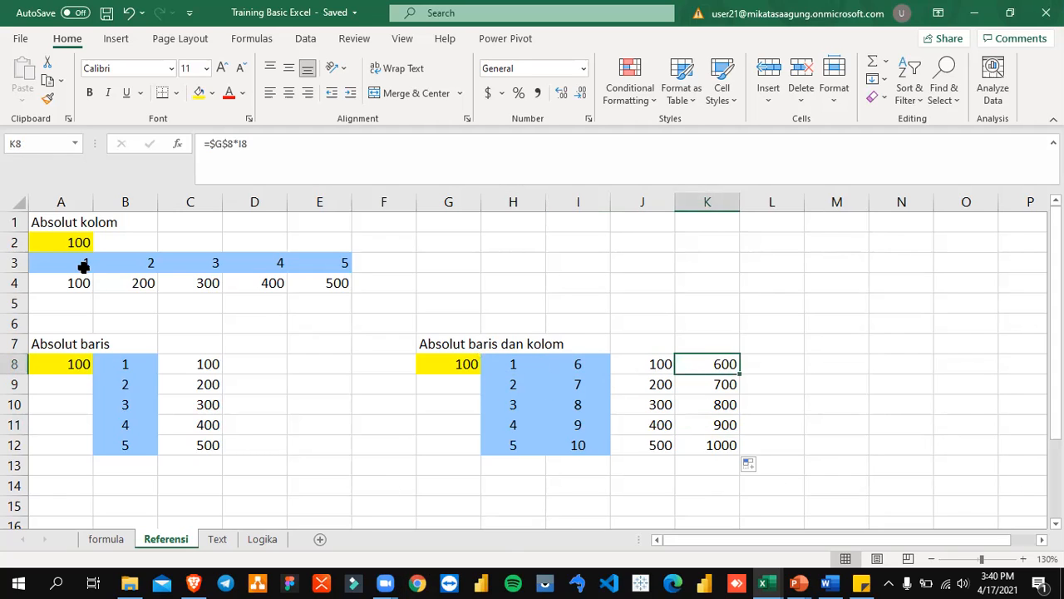
pyautogui.click(70, 241)
pyautogui.moveTo(70, 242); pyautogui.dragTo(359, 290)
pyautogui.click(278, 264)
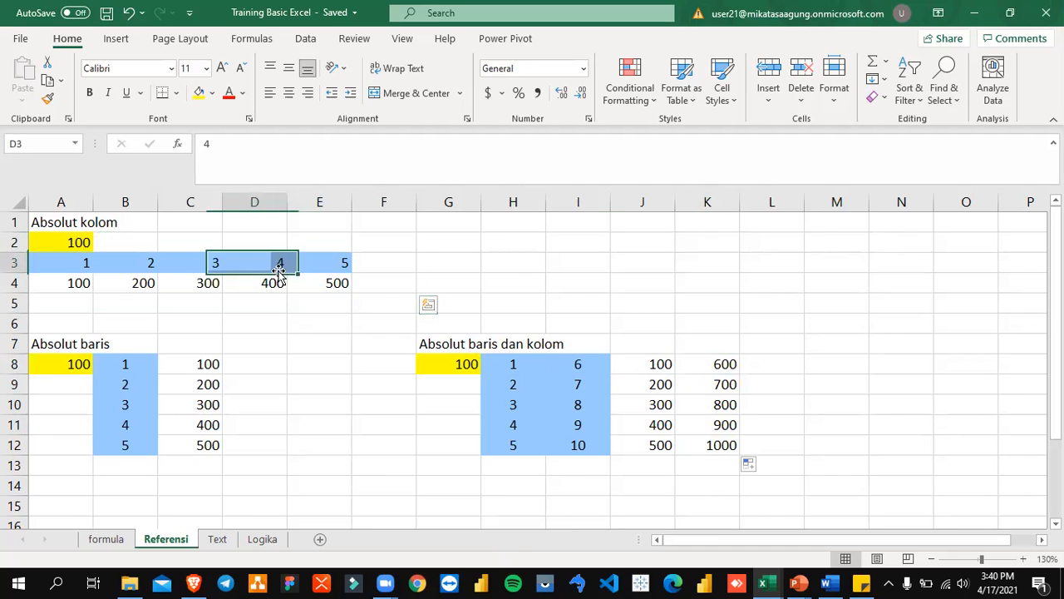
pyautogui.click(578, 368)
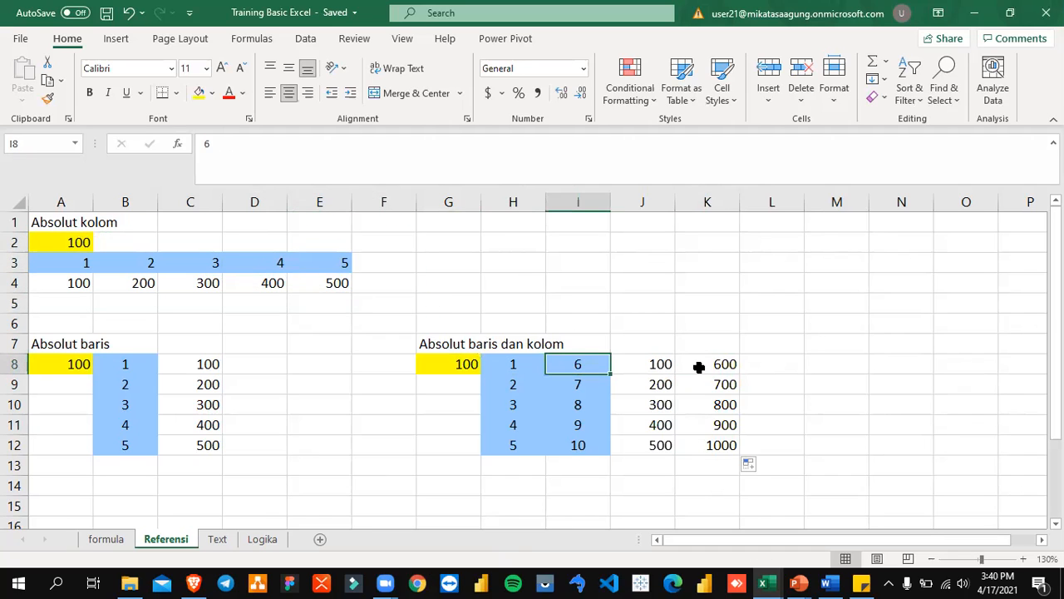
# - Switch to the Word module to look up the Semi Absolut and Absolut Mutlak explanations, and return to G8 in the Excel example
pyautogui.click(217, 538)
pyautogui.click(178, 542)
pyautogui.hotkey('alt', 'Tab')
pyautogui.press('Tab')
pyautogui.press('Tab')
pyautogui.scroll(-3, 598, 348)
pyautogui.scroll(-15, 598, 348)
pyautogui.scroll(-8, 598, 343)
pyautogui.scroll(5, 598, 343)
pyautogui.scroll(-2, 598, 343)
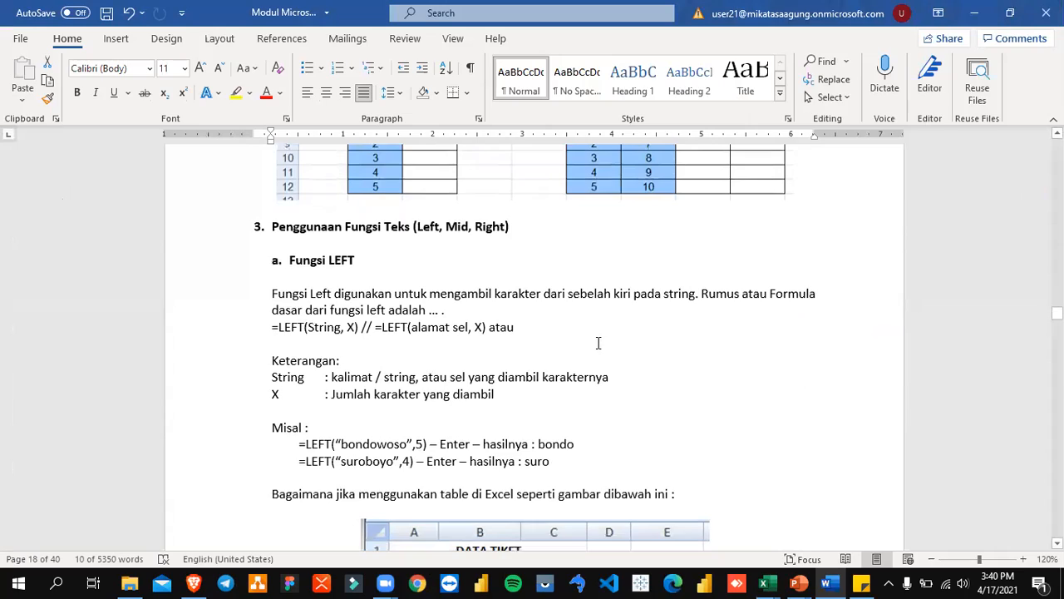
pyautogui.scroll(15, 598, 343)
pyautogui.scroll(6, 598, 344)
pyautogui.scroll(-11, 598, 344)
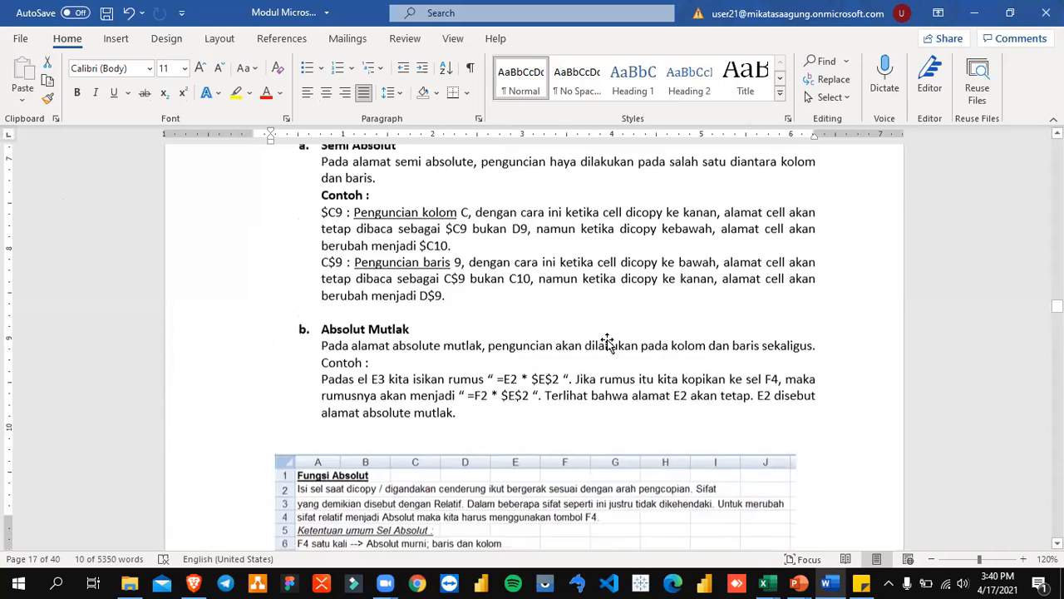
pyautogui.hotkey('alt', 'Tab')
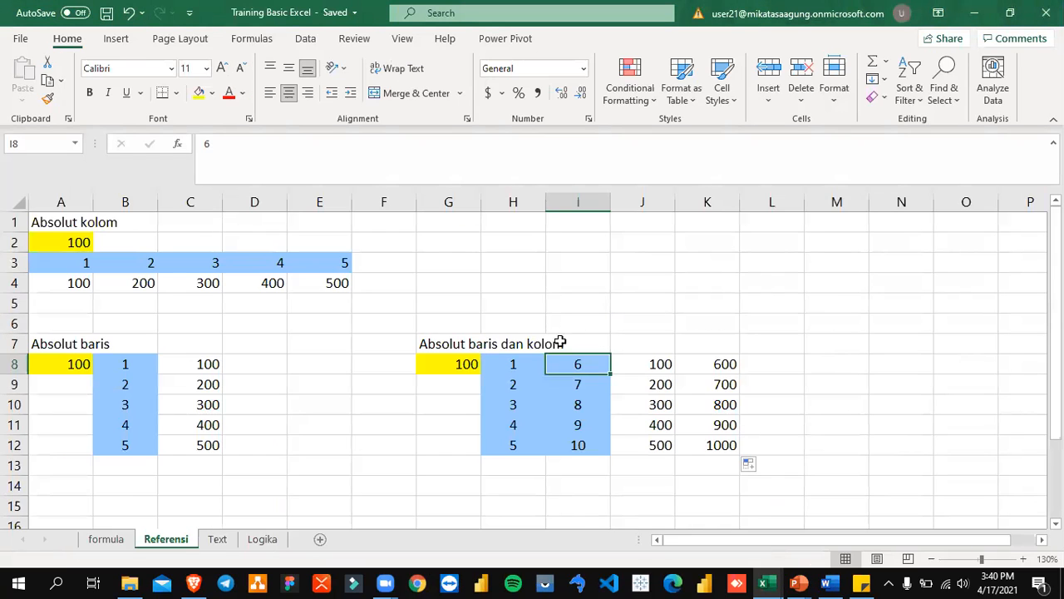
pyautogui.click(432, 366)
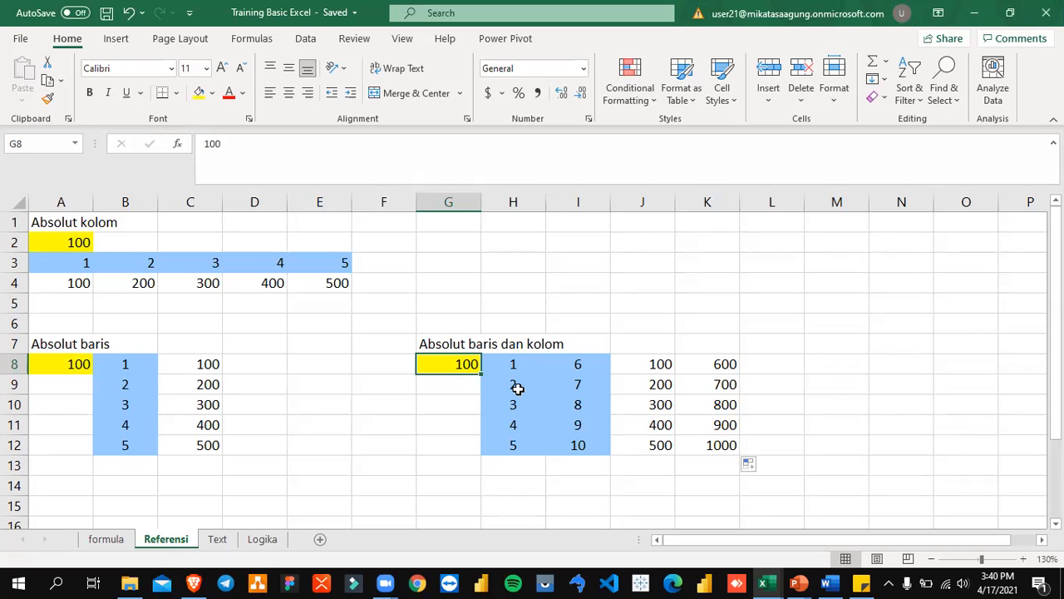
# - Switch to the Word module, read the Fungsi LEFT section, and return to Excel
pyautogui.hotkey('alt', 'Tab')
pyautogui.scroll(-6, 519, 390)
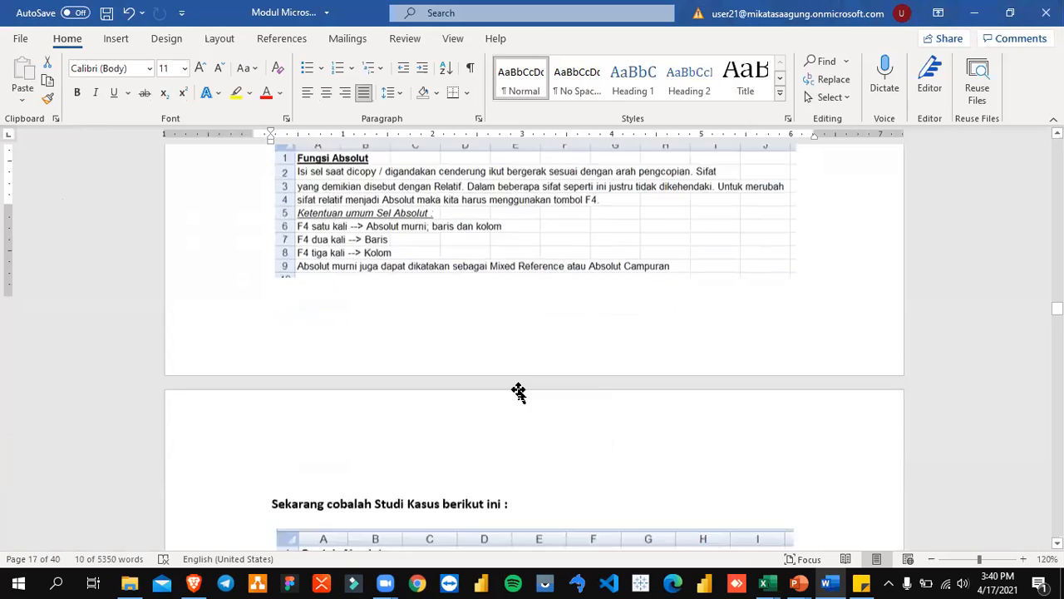
pyautogui.scroll(-6, 519, 389)
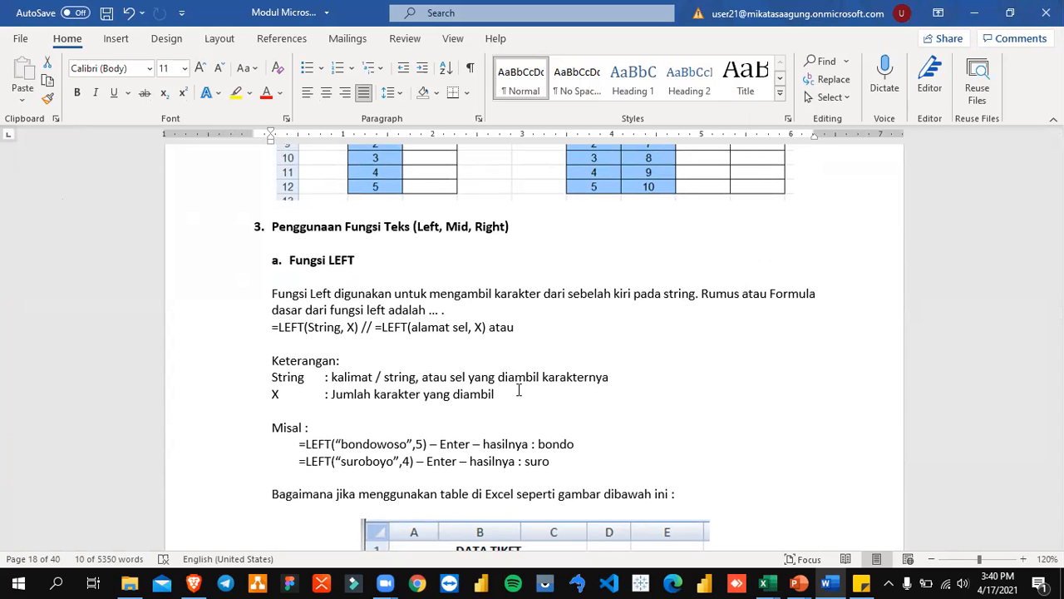
pyautogui.scroll(-3, 519, 389)
pyautogui.hotkey('alt', 'Tab')
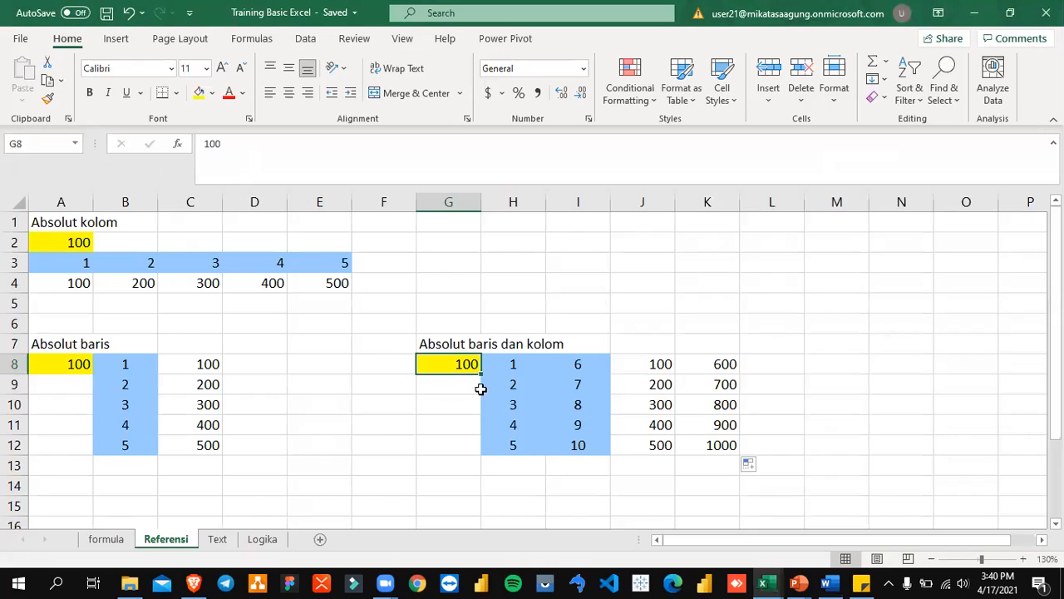
# - Clear the Jenis Bis results in C4:C8 on the Text sheet
pyautogui.click(218, 539)
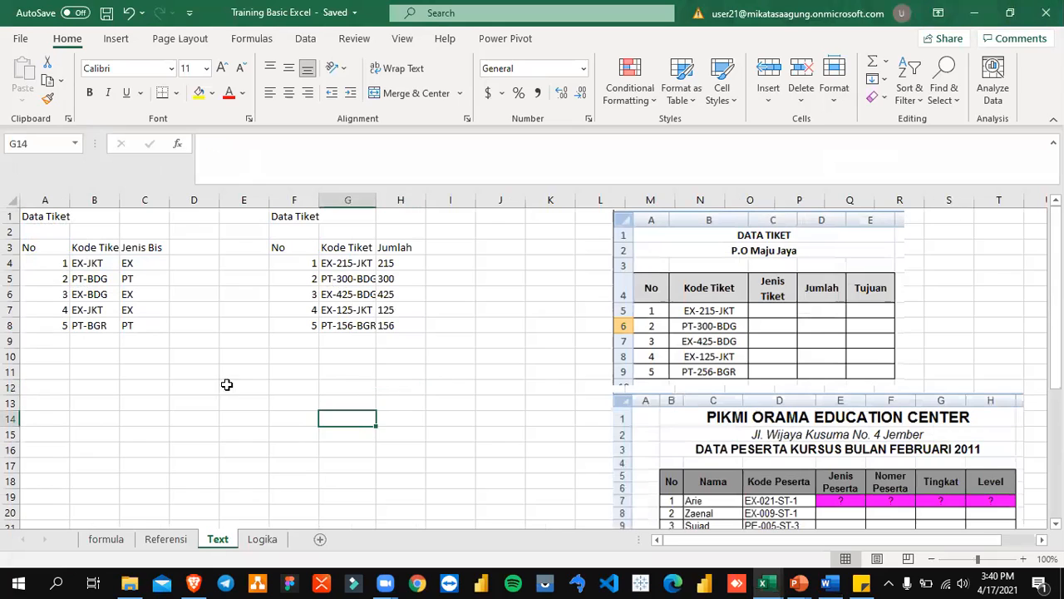
pyautogui.click(133, 262)
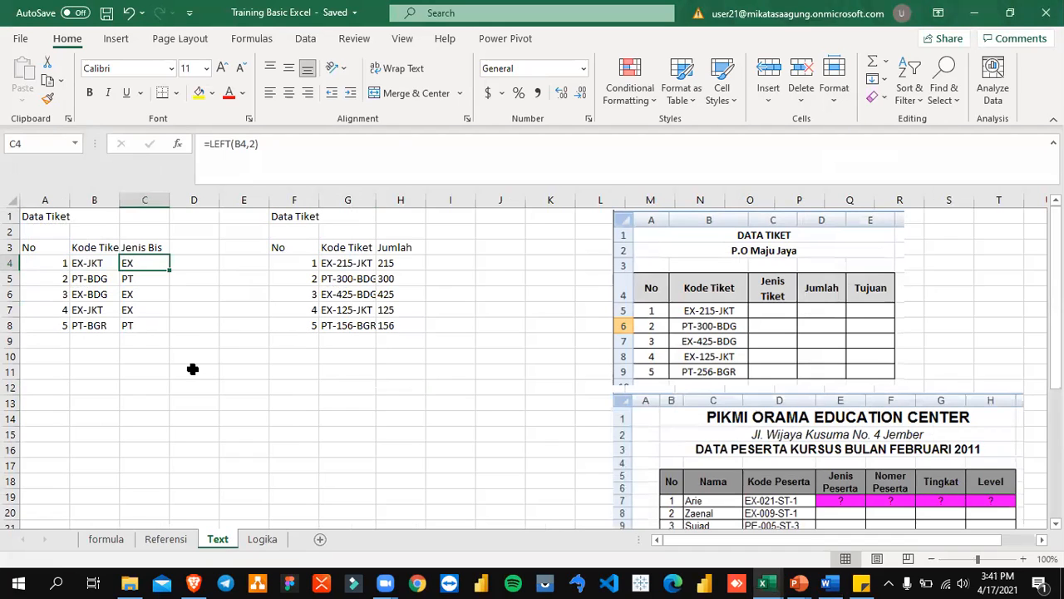
pyautogui.click(165, 370)
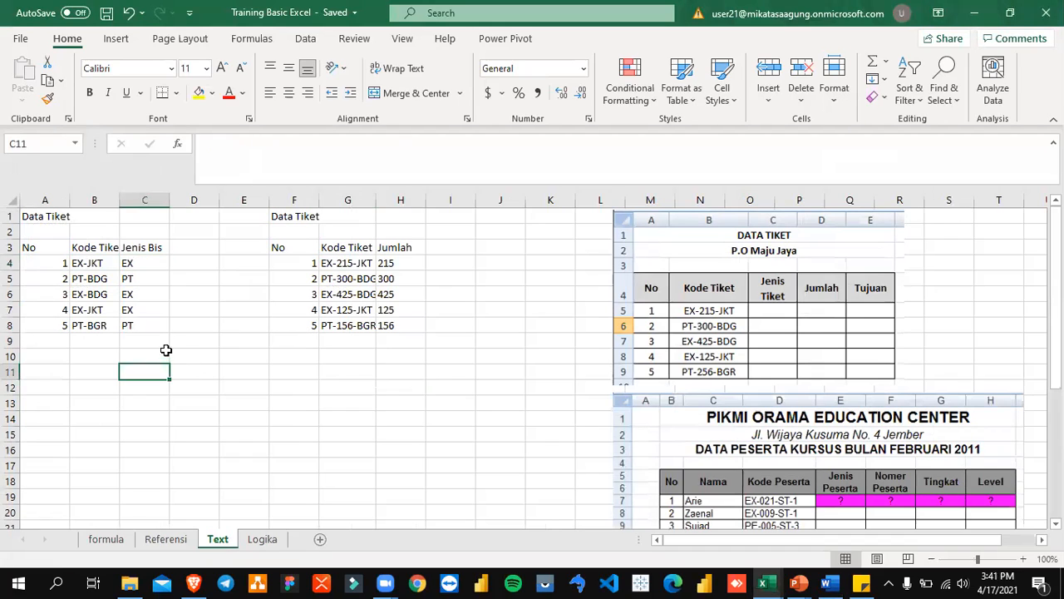
pyautogui.moveTo(151, 263); pyautogui.dragTo(144, 325)
pyautogui.click(200, 294)
pyautogui.moveTo(157, 263); pyautogui.dragTo(153, 319)
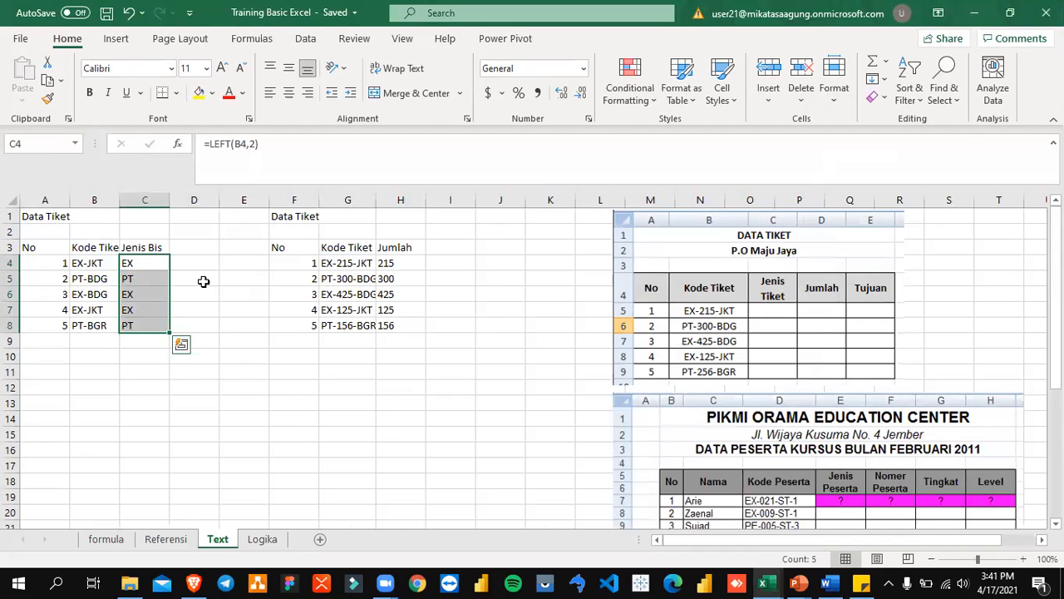
pyautogui.press('Delete')
# - Enter =LEFT(B4,2) in C4 to take the first two characters of the first Kode Tiket
pyautogui.press('Left')
pyautogui.press('Left')
pyautogui.press('Right')
pyautogui.press('Right')
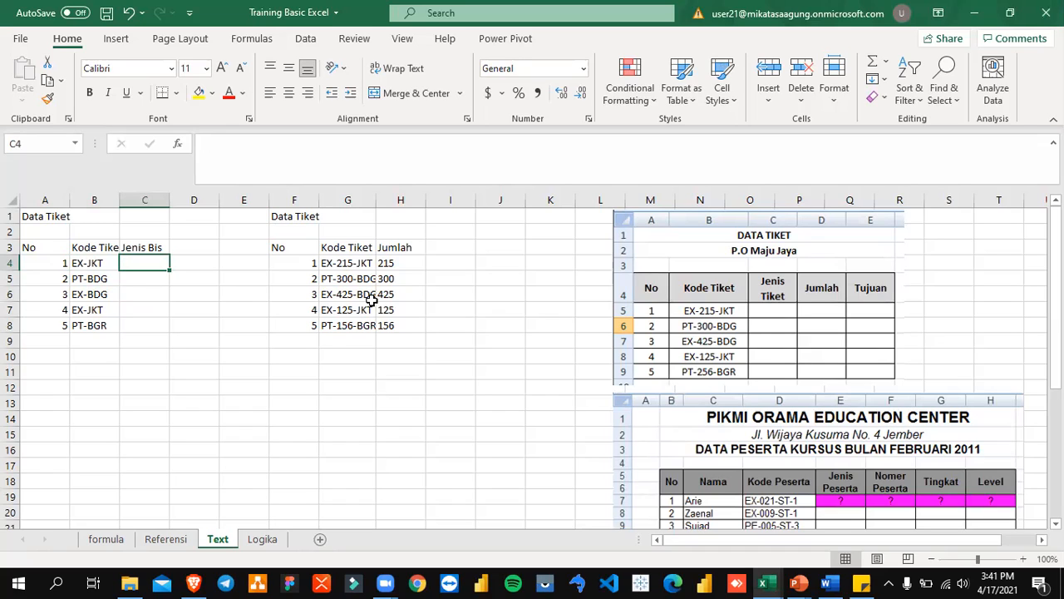
pyautogui.write('=')
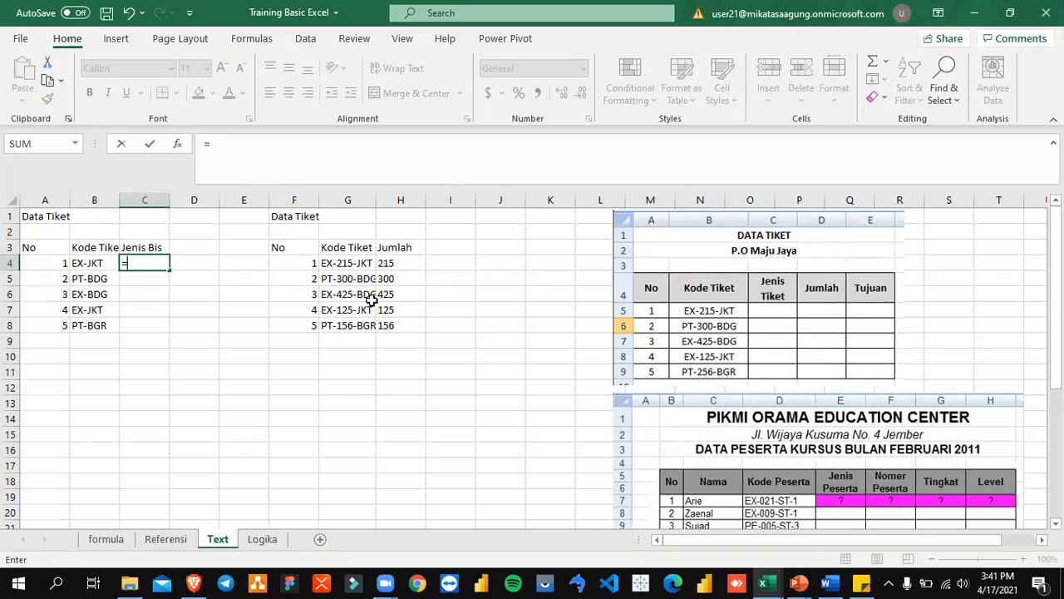
pyautogui.write('LEFT(')
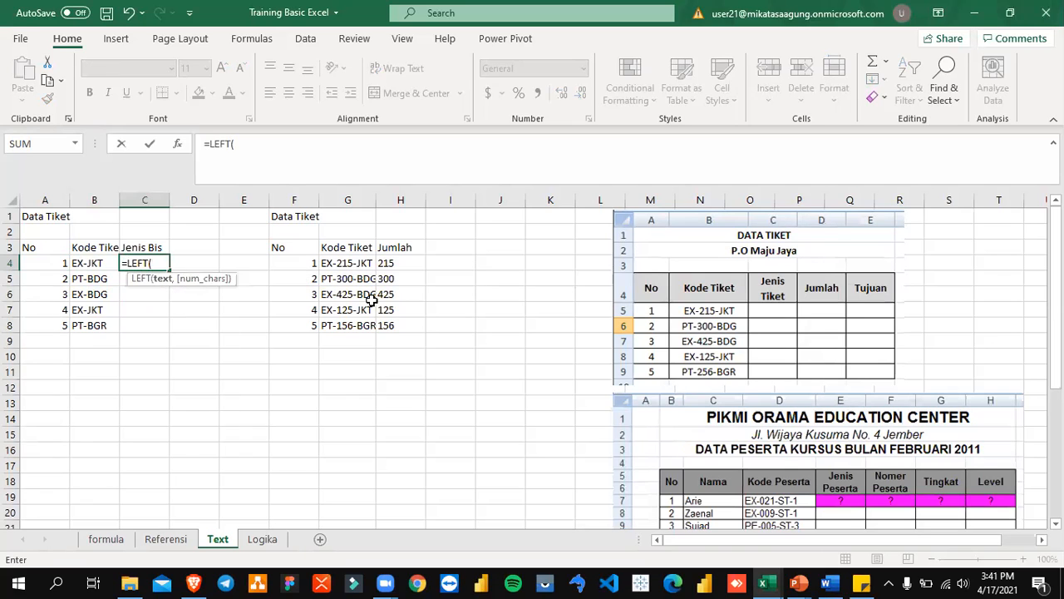
pyautogui.press('Left')
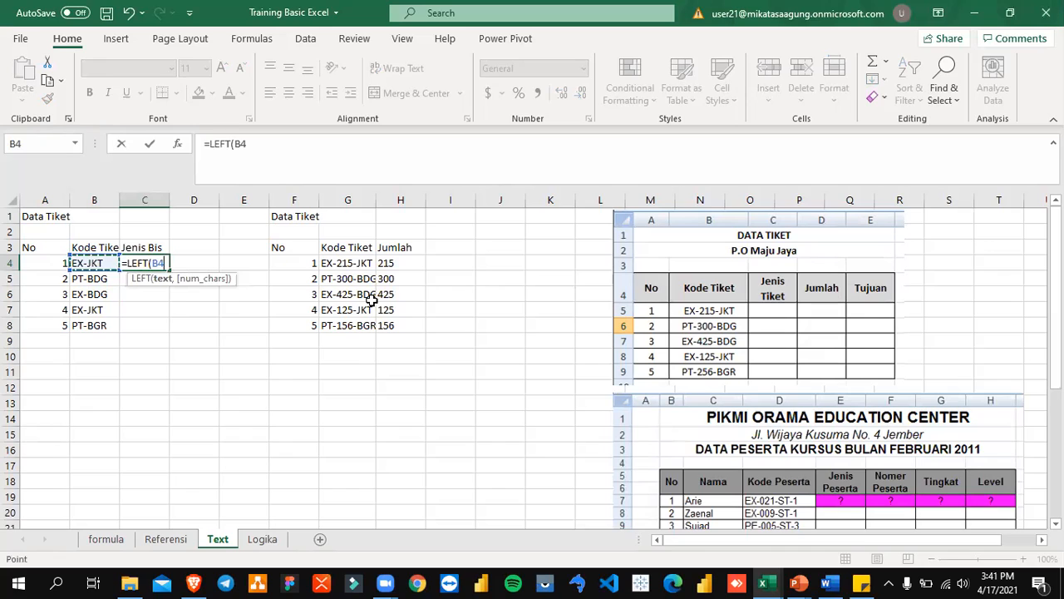
pyautogui.write(',')
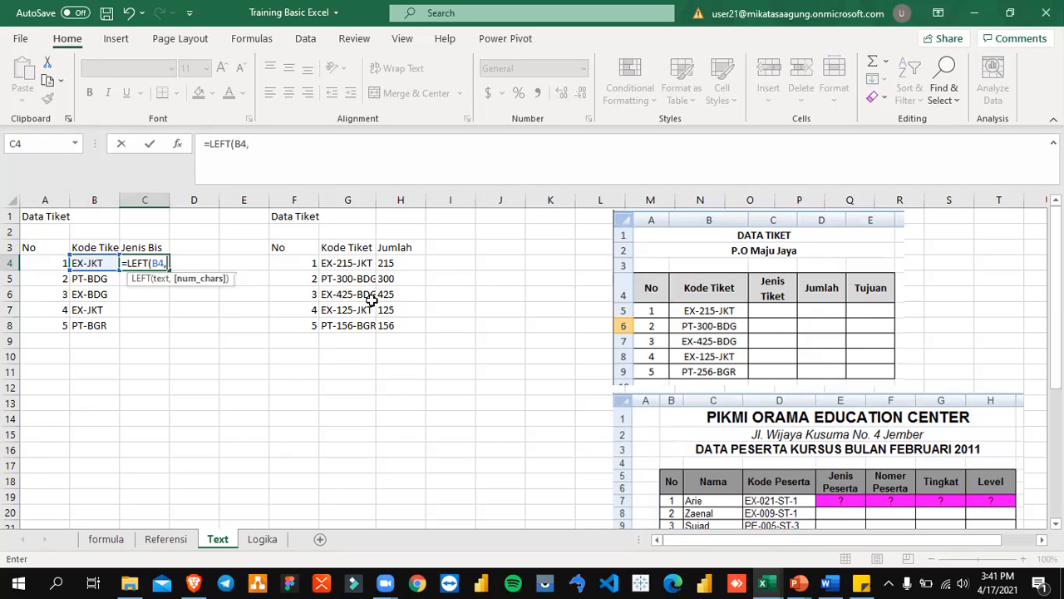
pyautogui.write('2')
pyautogui.write(')')
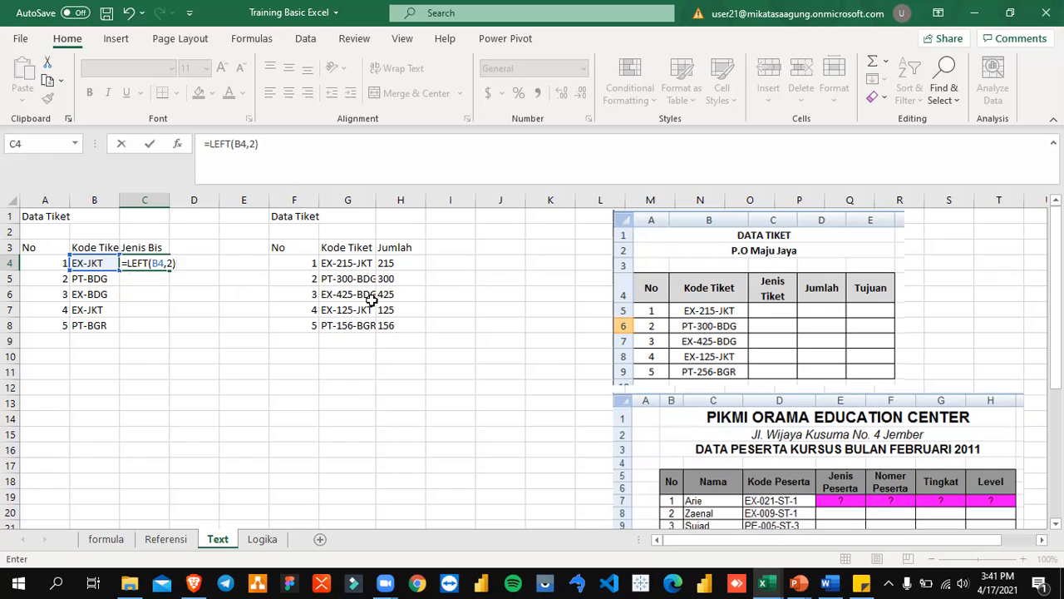
pyautogui.press('Return')
pyautogui.press('Up')
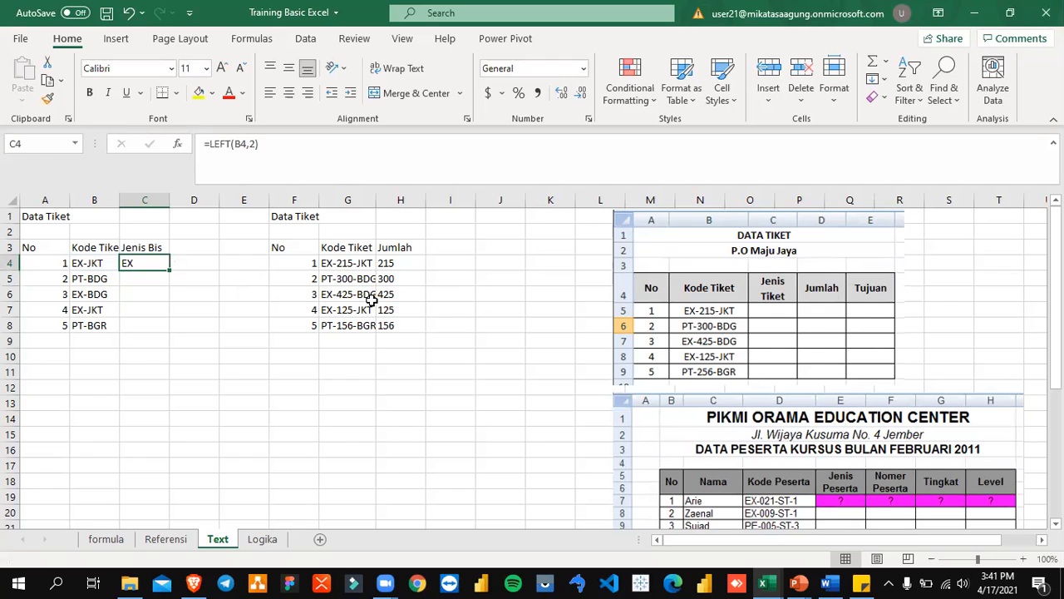
pyautogui.hotkey('ctrl', 'c')
pyautogui.press('Down')
pyautogui.hotkey('shift', 'Down')
pyautogui.press('Escape')
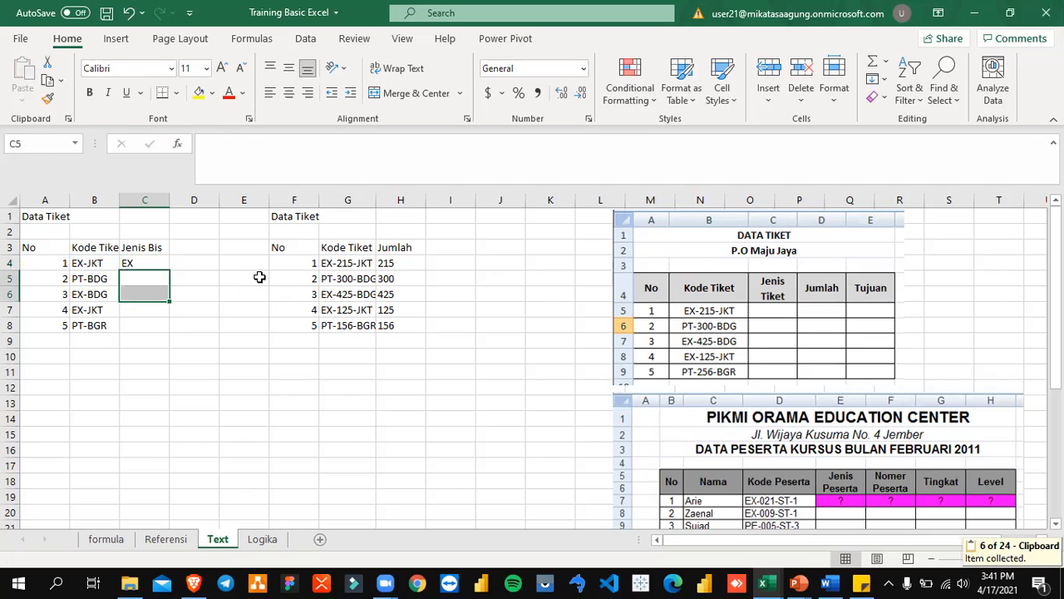
# - Fill the LEFT formula from C4 down through C8 and compare the Jenis Bis column with the Kode Tiket codes
pyautogui.click(150, 262)
pyautogui.moveTo(169, 270); pyautogui.dragTo(143, 308)
pyautogui.doubleClick(170, 269)
pyautogui.click(208, 281)
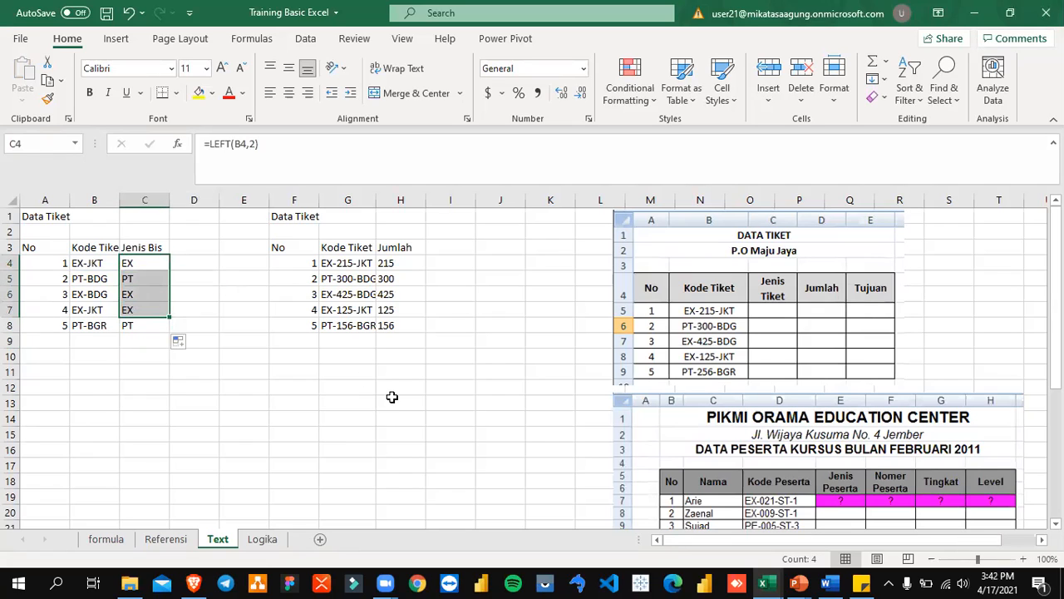
pyautogui.click(391, 396)
pyautogui.moveTo(149, 264); pyautogui.dragTo(136, 317)
pyautogui.moveTo(98, 262); pyautogui.dragTo(96, 327)
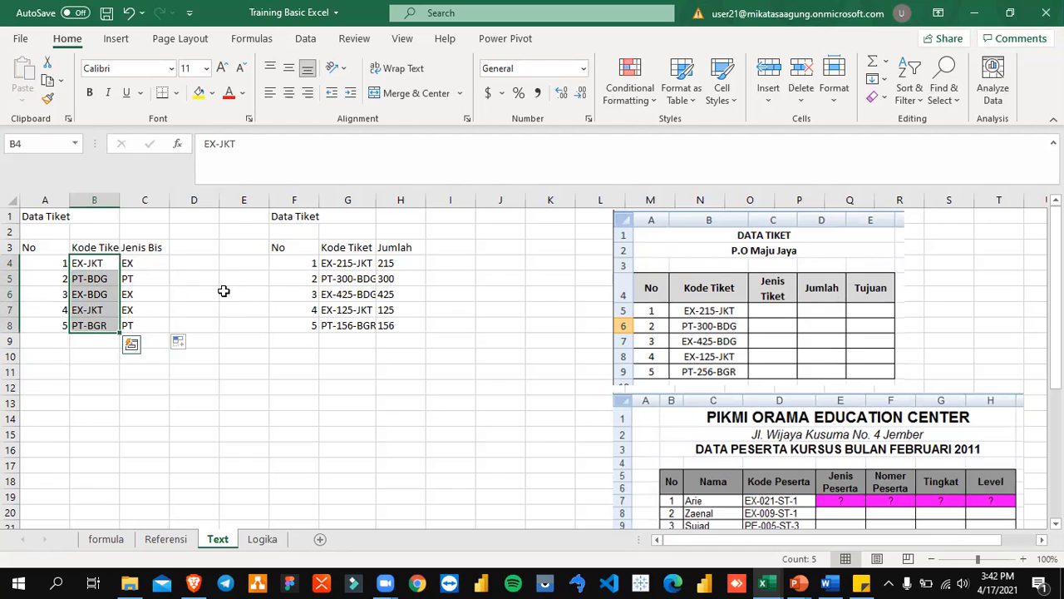
# - Inspect the Jumlah formula in H4, switch to the Word module to read on from the Fungsi LEFT section, and return to Excel
pyautogui.click(352, 268)
pyautogui.click(389, 261)
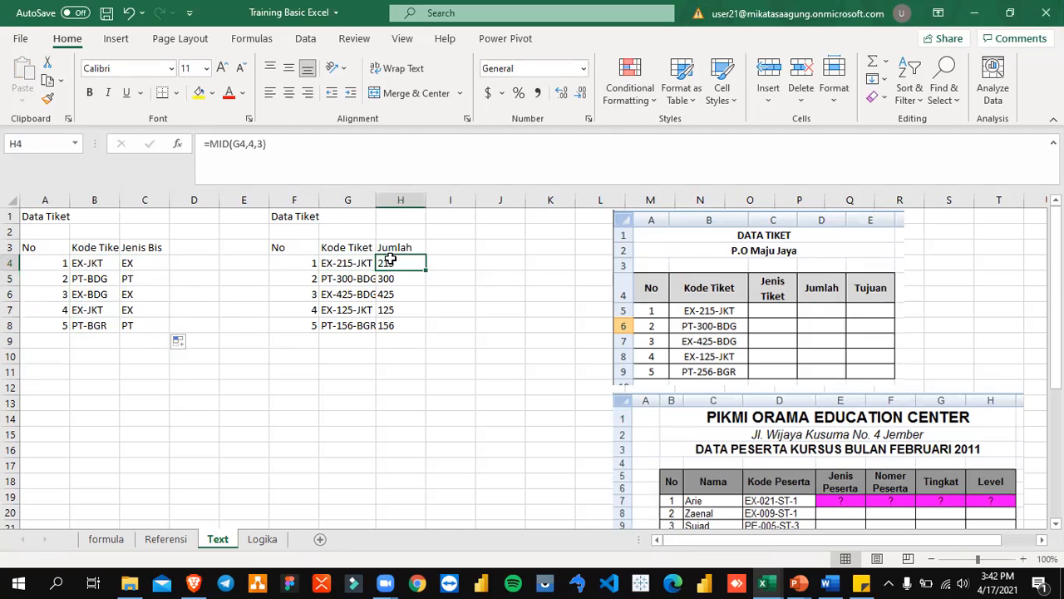
pyautogui.hotkey('alt', 'Tab')
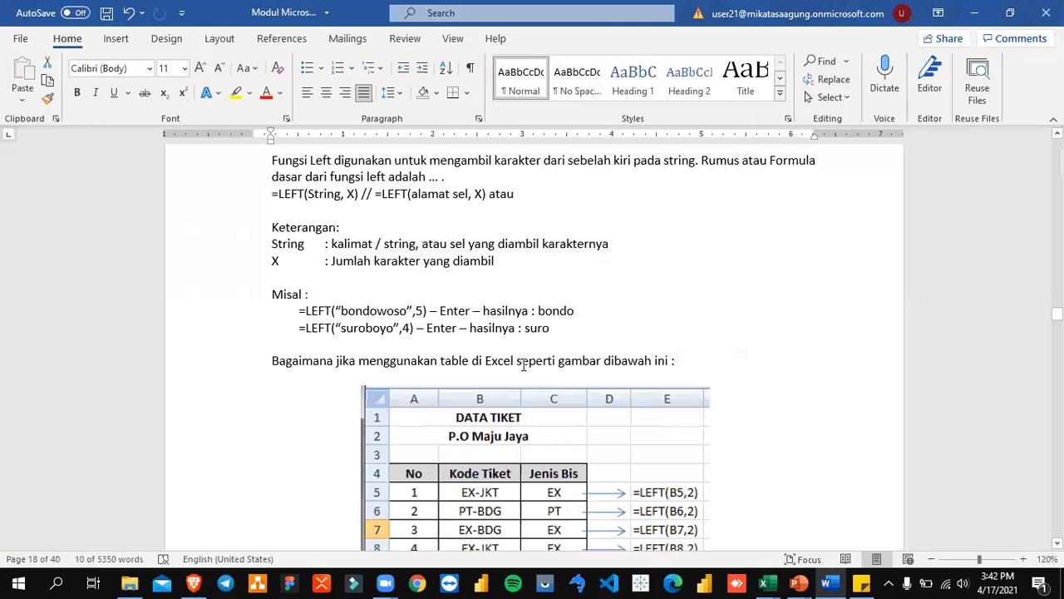
pyautogui.scroll(-5, 524, 363)
pyautogui.hotkey('alt', 'Tab')
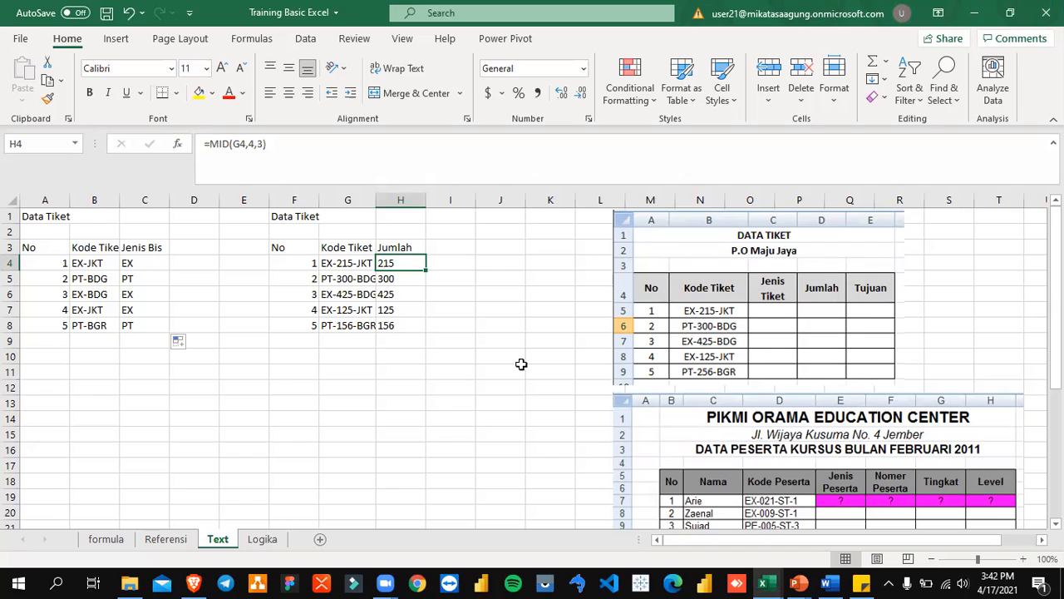
# - Examine the MID formula in H4 and its source ticket code in G4 at 130% zoom
pyautogui.moveTo(435, 299); pyautogui.dragTo(435, 304)
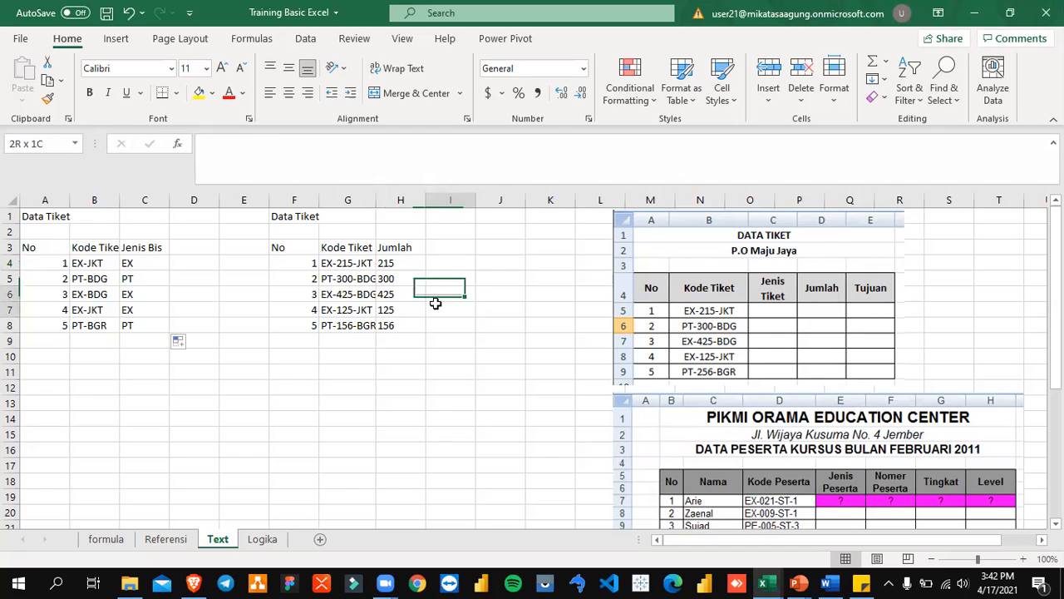
pyautogui.click(397, 264)
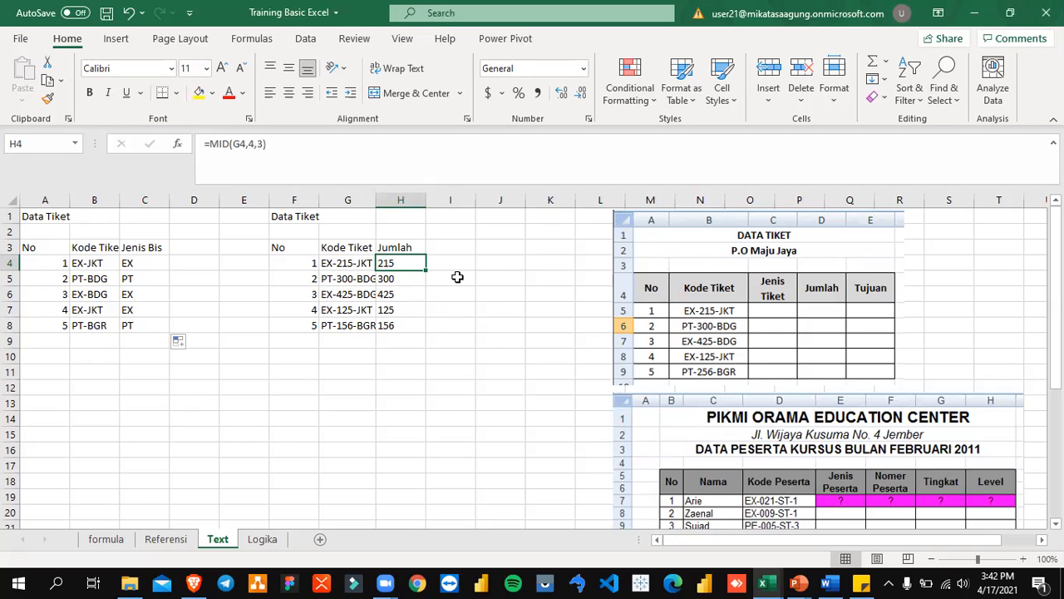
pyautogui.click(354, 263)
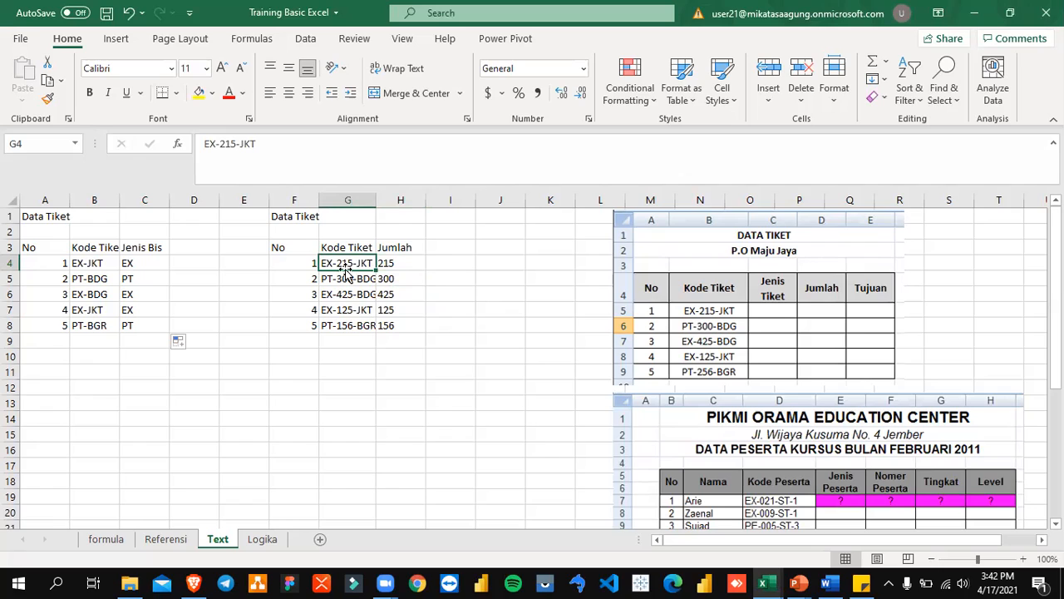
pyautogui.click(396, 268)
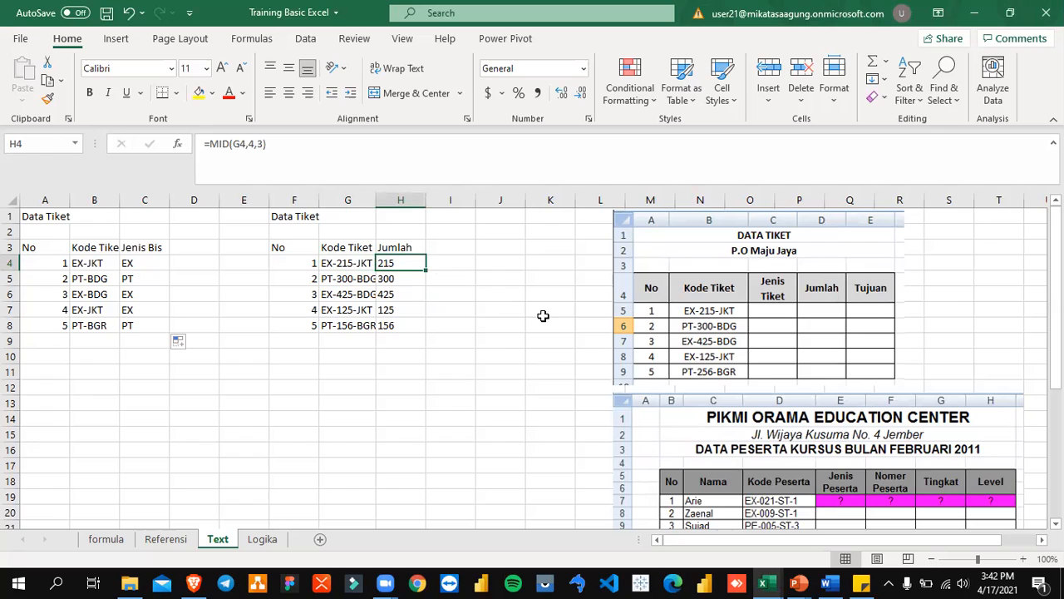
pyautogui.press('Down')
pyautogui.press('Up')
pyautogui.press('Up')
pyautogui.press('Down')
pyautogui.click(1025, 562)
pyautogui.click(1024, 561)
pyautogui.click(1025, 561)
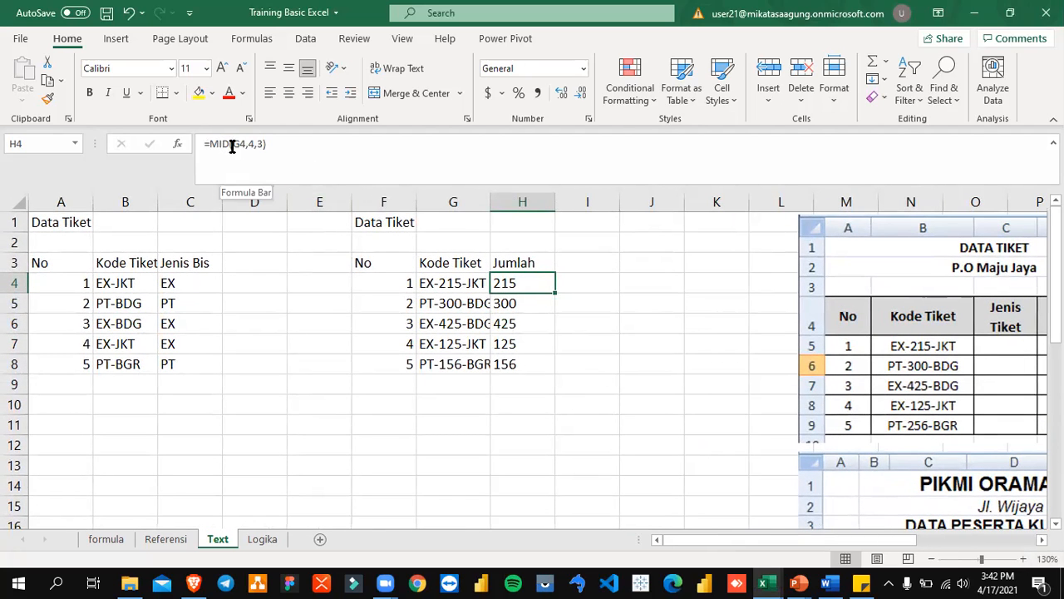
# - Count the leading characters of the ticket code in G4 to match the start position in H4's MID formula
pyautogui.click(449, 283)
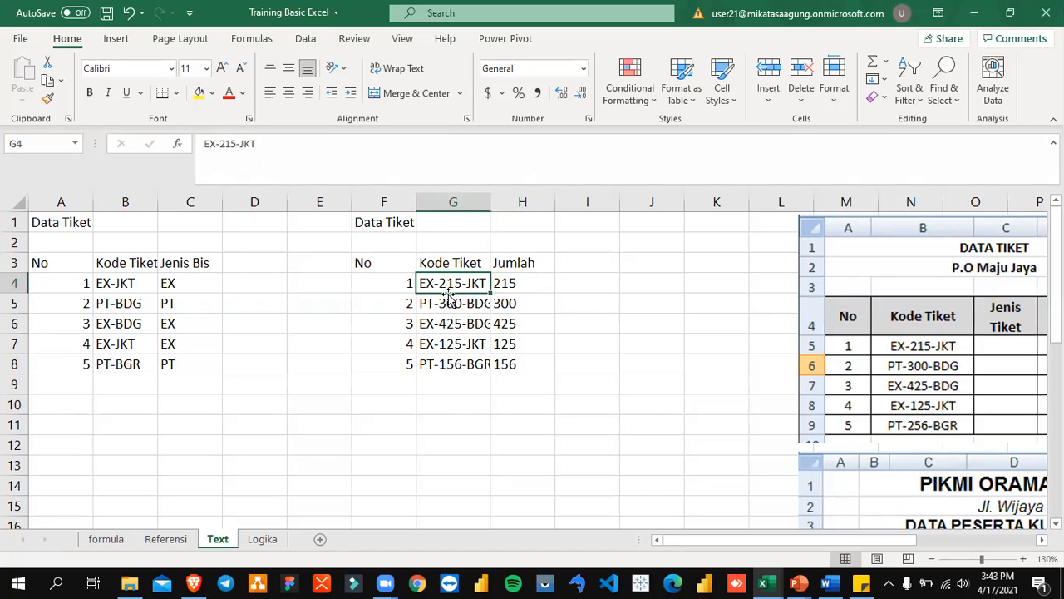
pyautogui.click(521, 285)
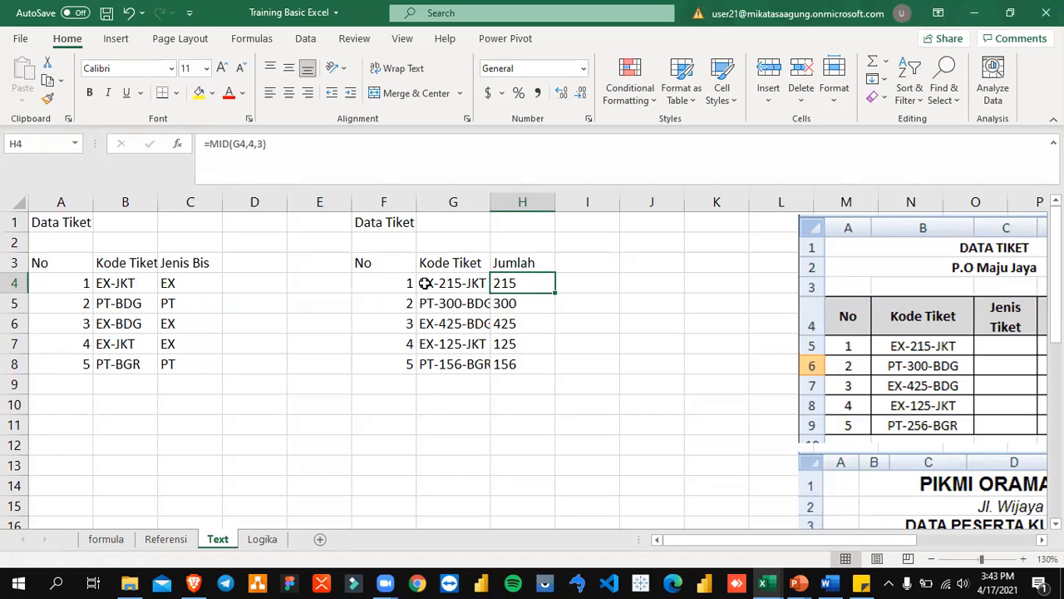
pyautogui.click(428, 283)
pyautogui.doubleClick(447, 291)
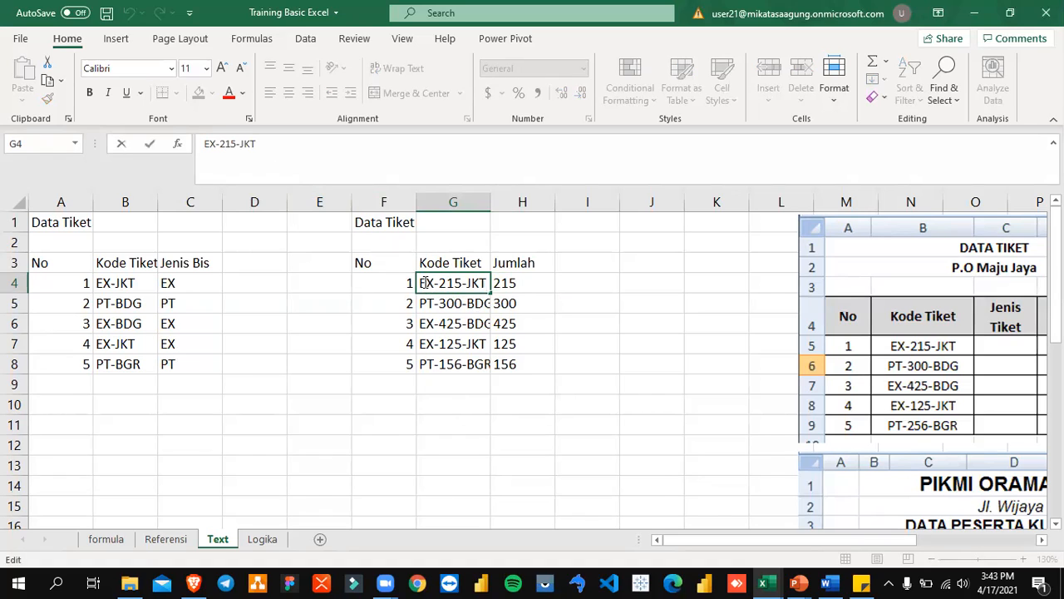
pyautogui.moveTo(420, 283); pyautogui.dragTo(447, 284)
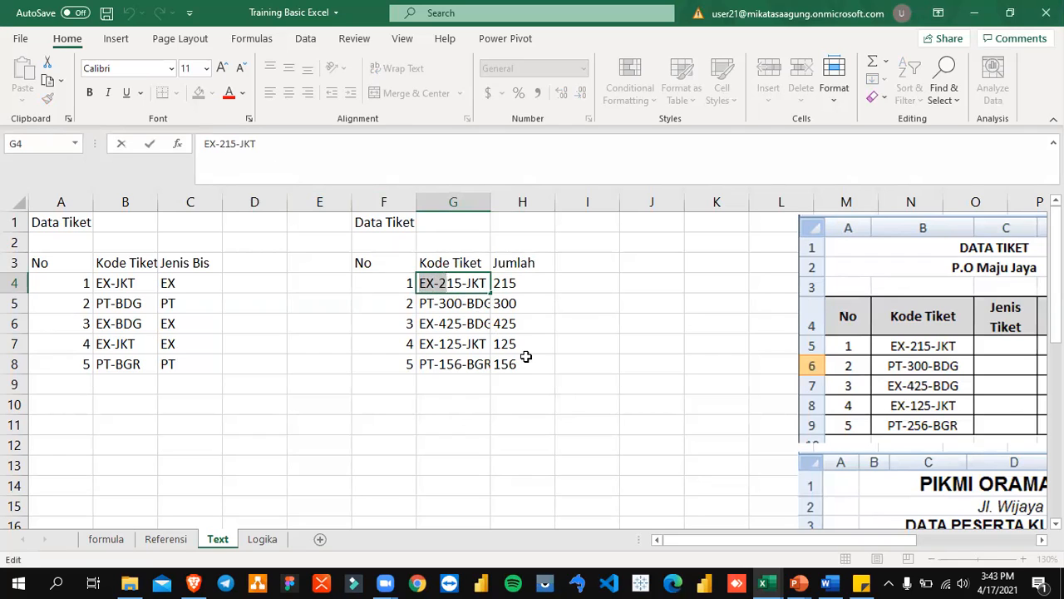
pyautogui.press('Escape')
pyautogui.click(519, 283)
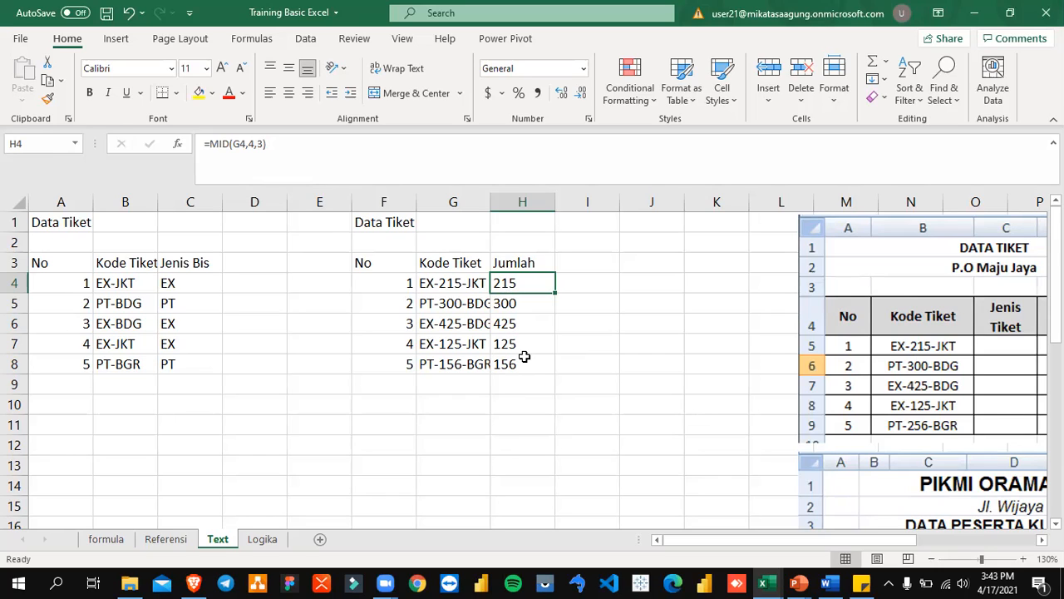
# - Look at the Data Tiket P.O Maju Jaya exercise picture beside the ticket tables
pyautogui.click(600, 349)
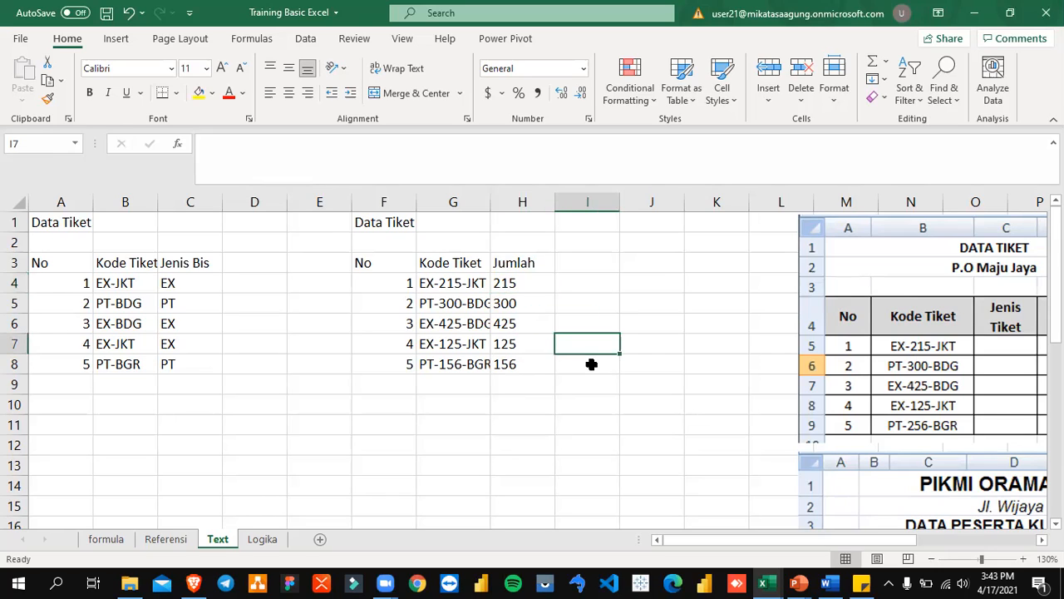
pyautogui.press('Right')
pyautogui.press('Right')
pyautogui.press('Right')
pyautogui.press('Right')
pyautogui.press('Right')
pyautogui.press('Right')
pyautogui.press('Right')
pyautogui.press('Right')
pyautogui.press('Right')
pyautogui.press('Right')
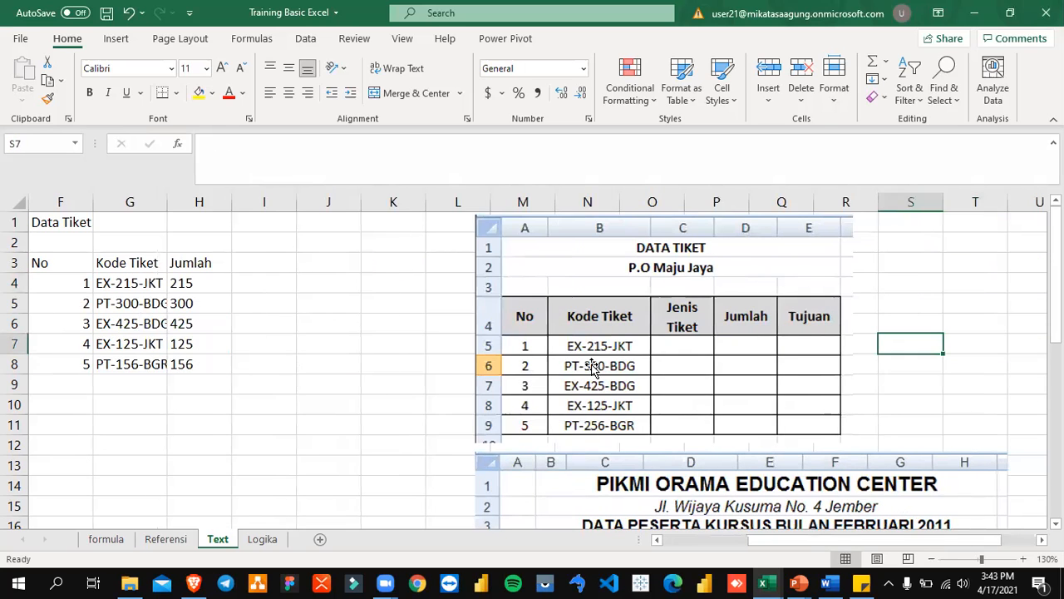
# - Read through the Pikmi Orama Education Center exercise picture down to its Cara Pengisian Data instructions
pyautogui.press('Left')
pyautogui.press('Left')
pyautogui.press('Left')
pyautogui.press('Left')
pyautogui.press('Left')
pyautogui.press('Left')
pyautogui.press('Left')
pyautogui.press('Left')
pyautogui.press('Left')
pyautogui.press('Left')
pyautogui.press('Left')
pyautogui.press('Left')
pyautogui.press('Left')
pyautogui.press('Down')
pyautogui.press('Down')
pyautogui.press('Down')
pyautogui.press('Down')
pyautogui.press('Down')
pyautogui.press('Down')
pyautogui.press('Down')
pyautogui.press('Down')
pyautogui.press('Down')
pyautogui.press('Down')
pyautogui.press('Down')
pyautogui.press('Down')
pyautogui.press('Down')
pyautogui.press('Down')
pyautogui.press('Down')
pyautogui.press('Down')
pyautogui.press('Down')
pyautogui.press('Down')
pyautogui.press('Down')
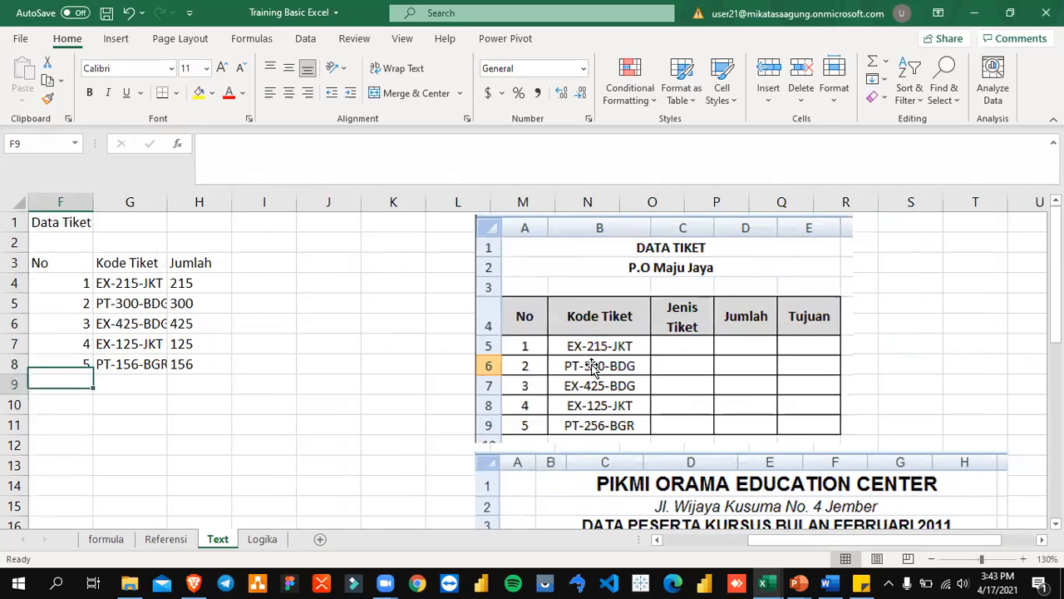
pyautogui.press('Up')
pyautogui.press('Up')
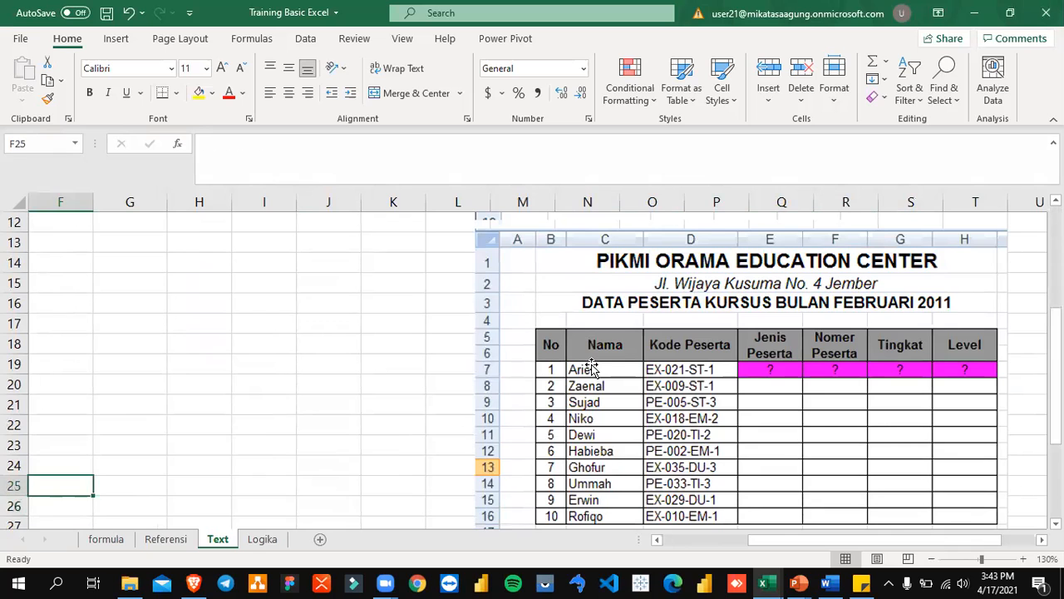
pyautogui.press('Down')
pyautogui.press('Down')
pyautogui.press('Down')
pyautogui.press('Down')
pyautogui.press('Down')
pyautogui.press('Down')
pyautogui.press('Down')
pyautogui.press('Down')
pyautogui.press('Down')
pyautogui.press('Down')
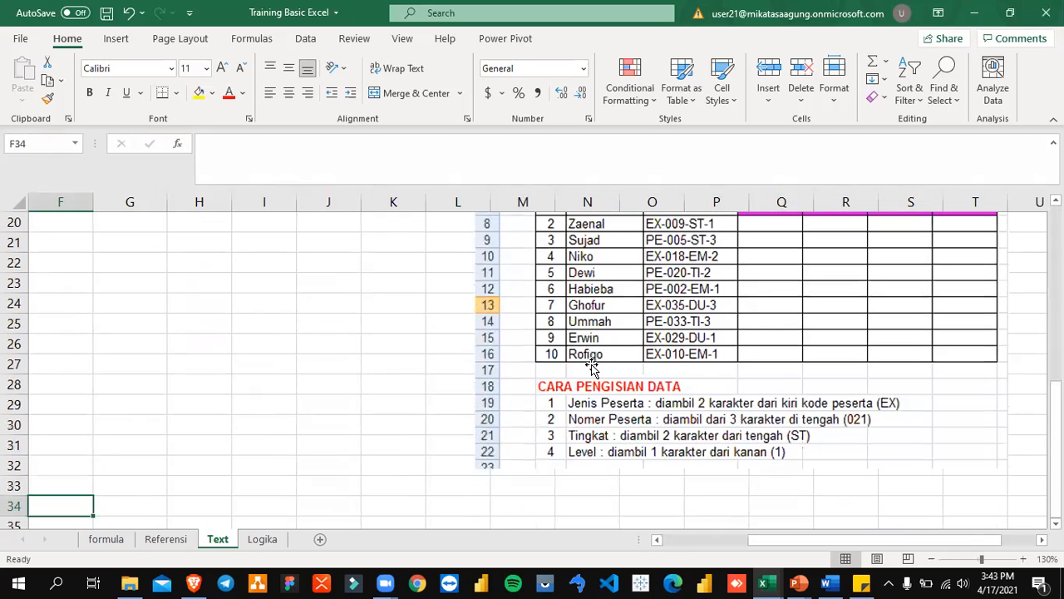
# - Review the Data Tiket and Pikmi Orama exercise pictures once more
pyautogui.scroll(5, 663, 364)
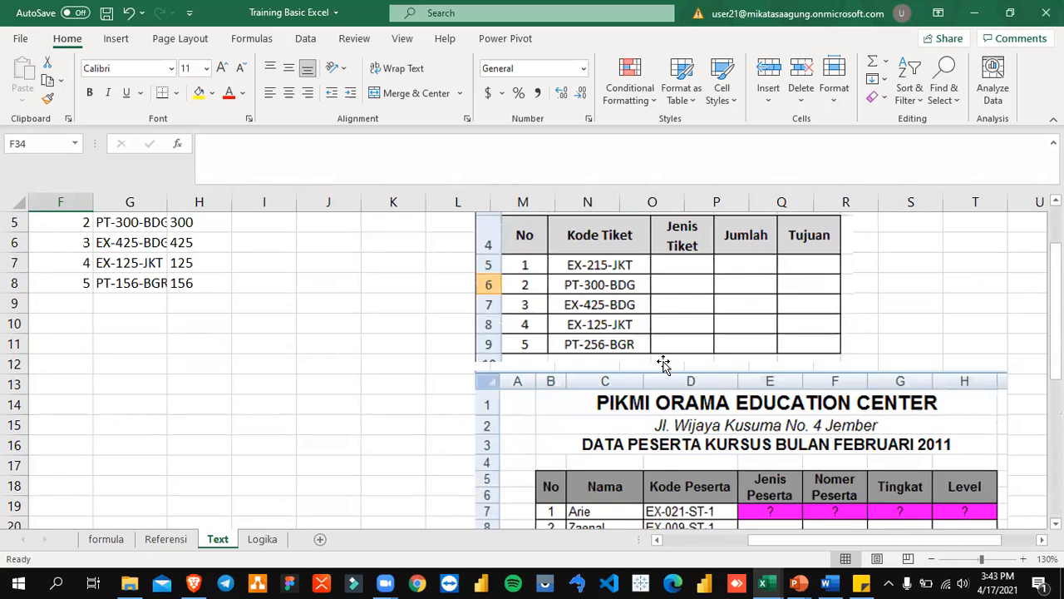
pyautogui.scroll(-2, 663, 363)
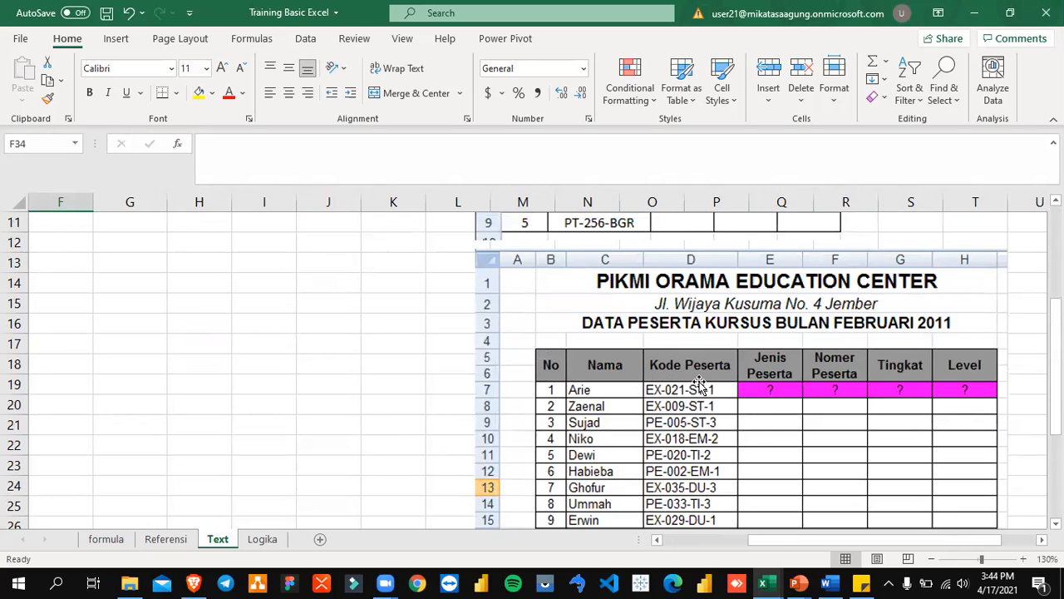
pyautogui.click(728, 363)
pyautogui.scroll(4, 728, 363)
pyautogui.scroll(-5, 729, 363)
pyautogui.scroll(5, 728, 364)
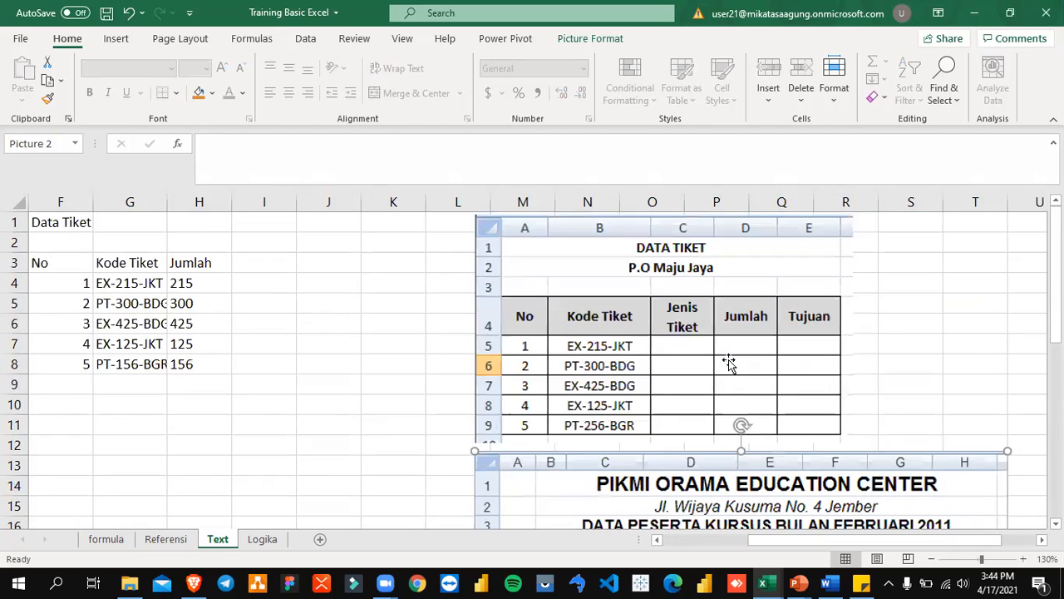
pyautogui.scroll(-5, 728, 363)
pyautogui.click(382, 307)
pyautogui.scroll(5, 383, 308)
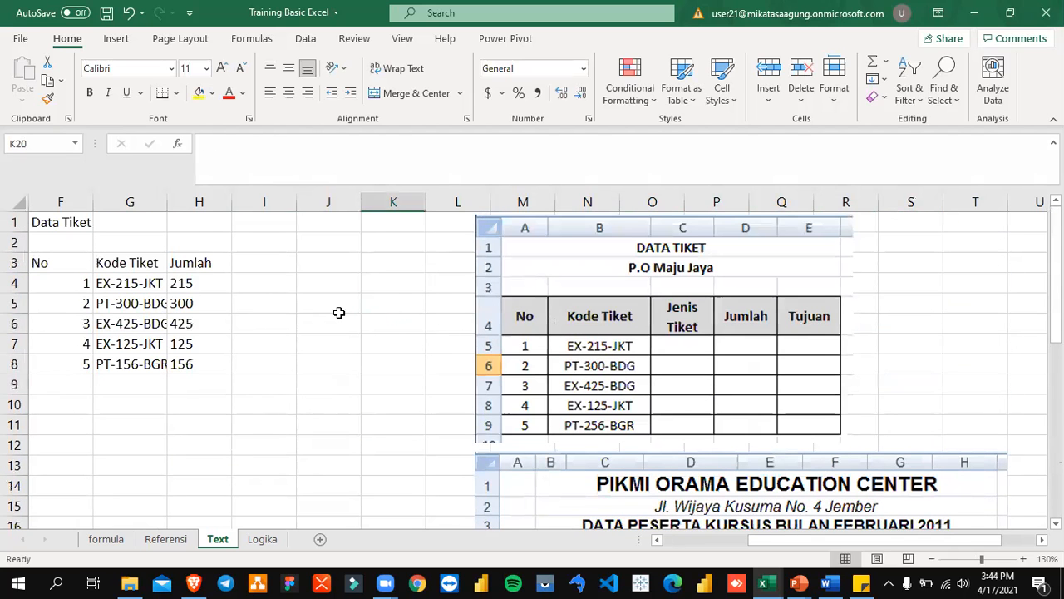
# - View the Referensi sheet briefly and return to the Jumlah formula in H5 on the Text sheet
pyautogui.click(183, 283)
pyautogui.click(168, 540)
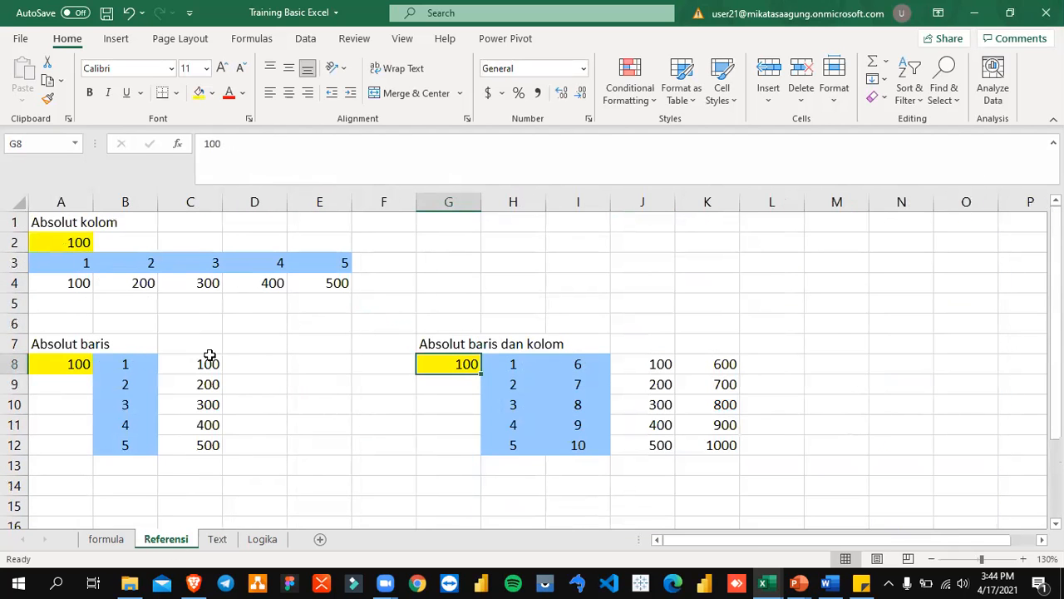
pyautogui.click(218, 540)
pyautogui.click(306, 336)
pyautogui.click(172, 305)
# - Switch to the Word module and look up the MID explanation with the "bondowoso" example
pyautogui.hotkey('alt', 'Tab')
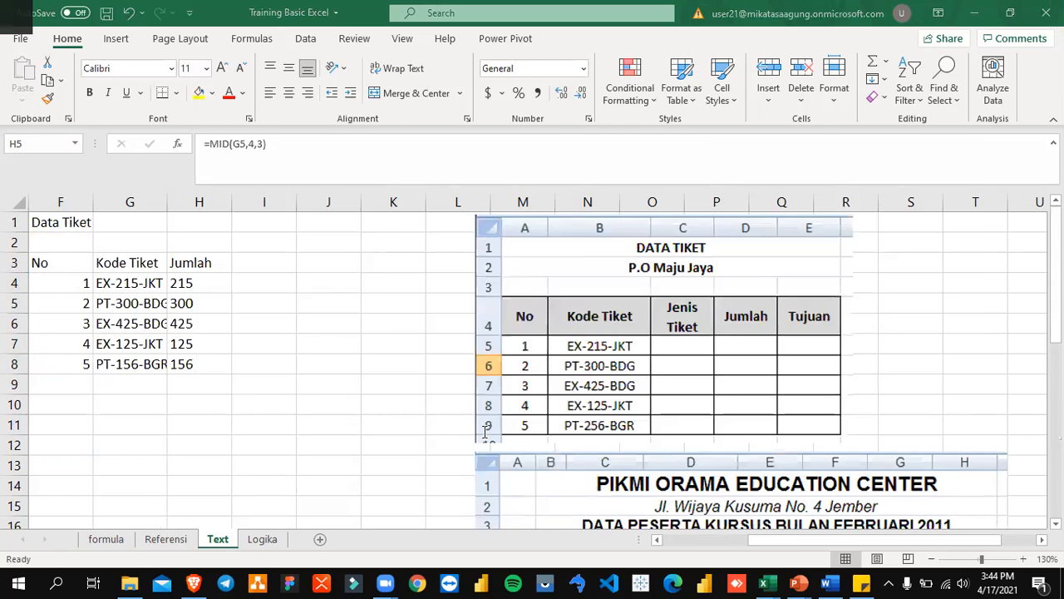
pyautogui.scroll(-6, 573, 463)
pyautogui.scroll(-9, 564, 445)
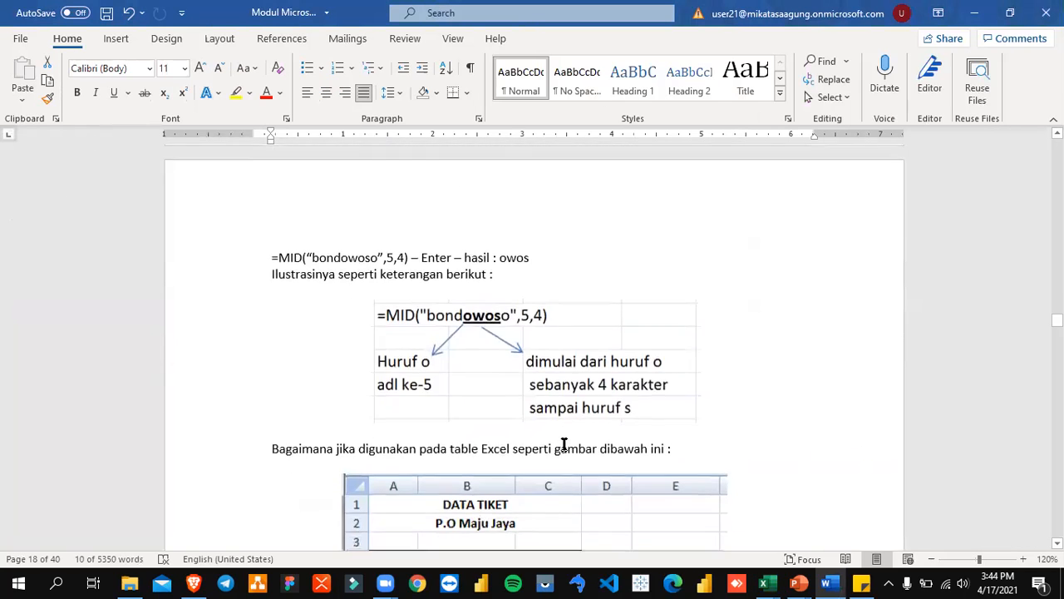
# - Skim the module from the RIGHT explanation through the exercises to BAB 5 Fungsi Logika, and go back to the absolute and relative reference section
pyautogui.scroll(-7, 536, 487)
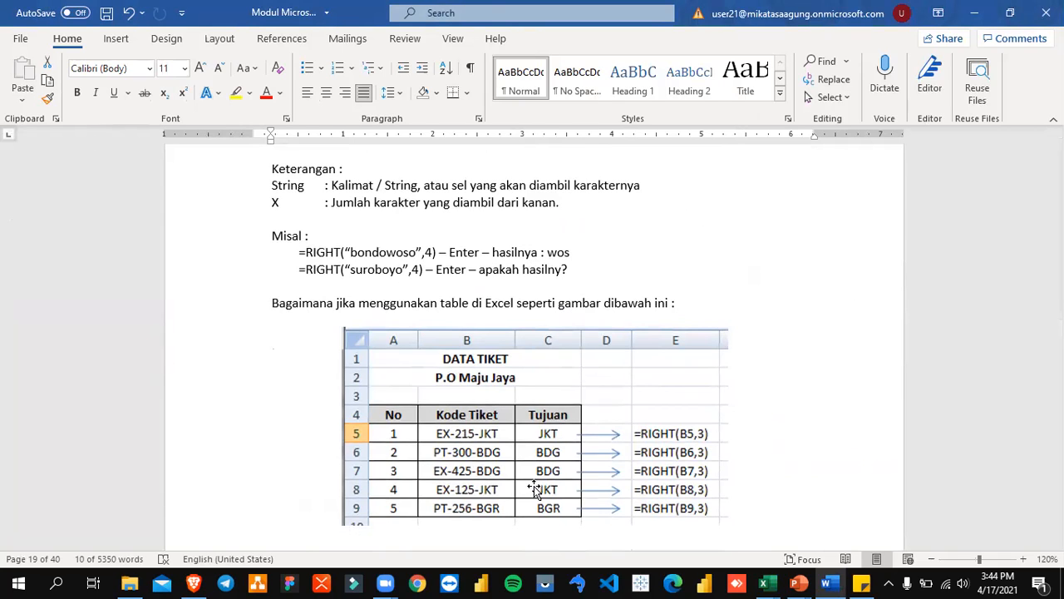
pyautogui.scroll(-10, 568, 486)
pyautogui.scroll(-9, 576, 446)
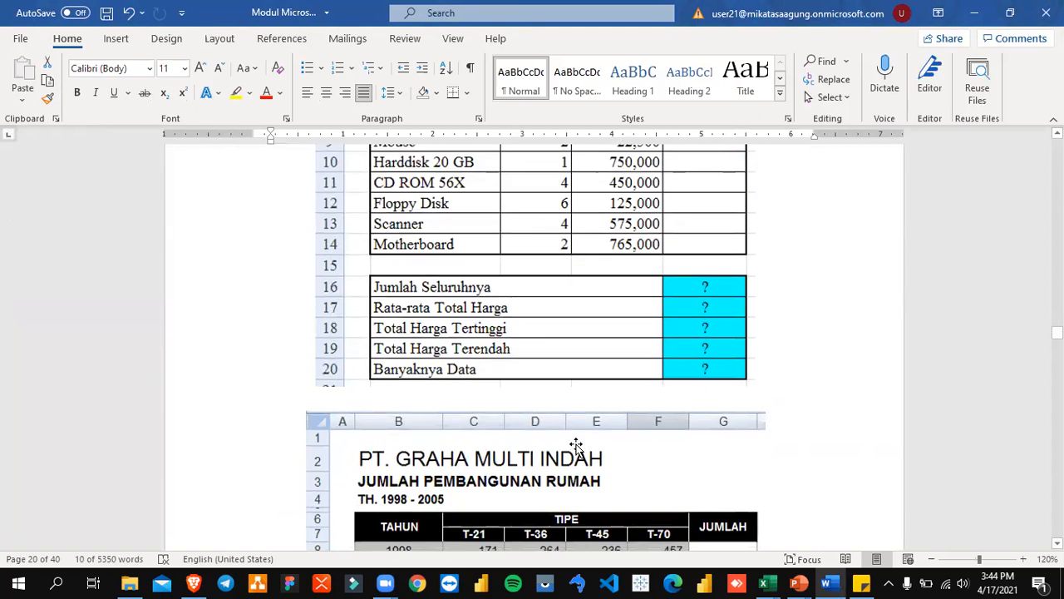
pyautogui.scroll(-20, 576, 447)
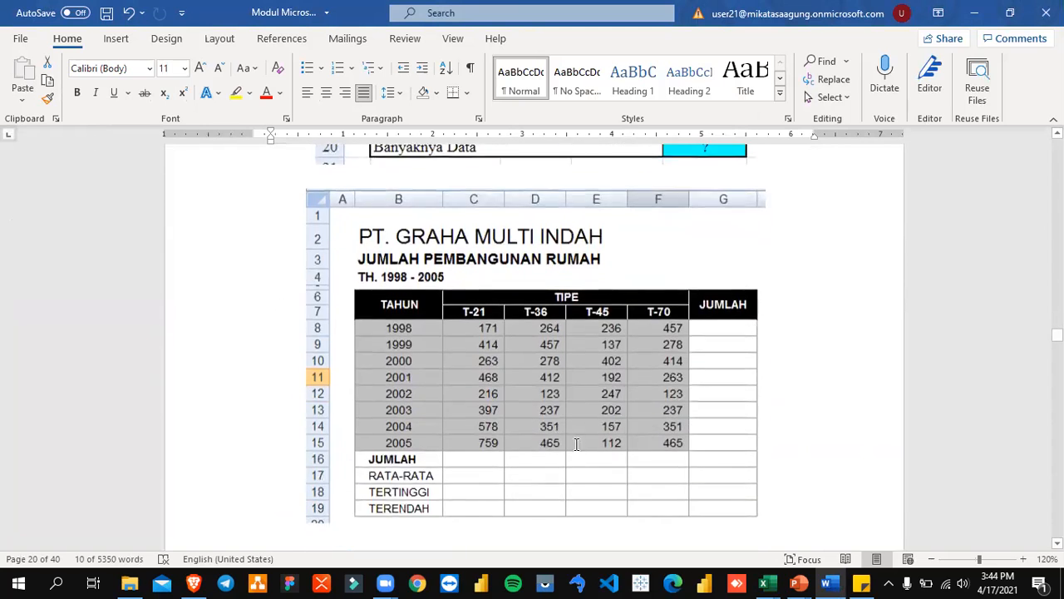
pyautogui.scroll(-20, 576, 447)
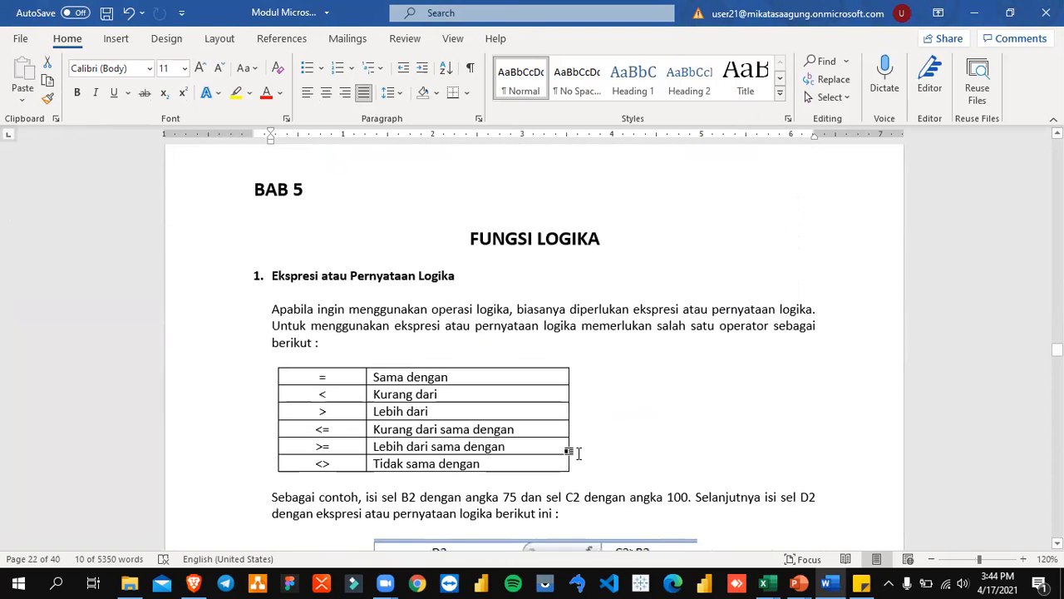
pyautogui.scroll(20, 574, 452)
pyautogui.scroll(15, 586, 452)
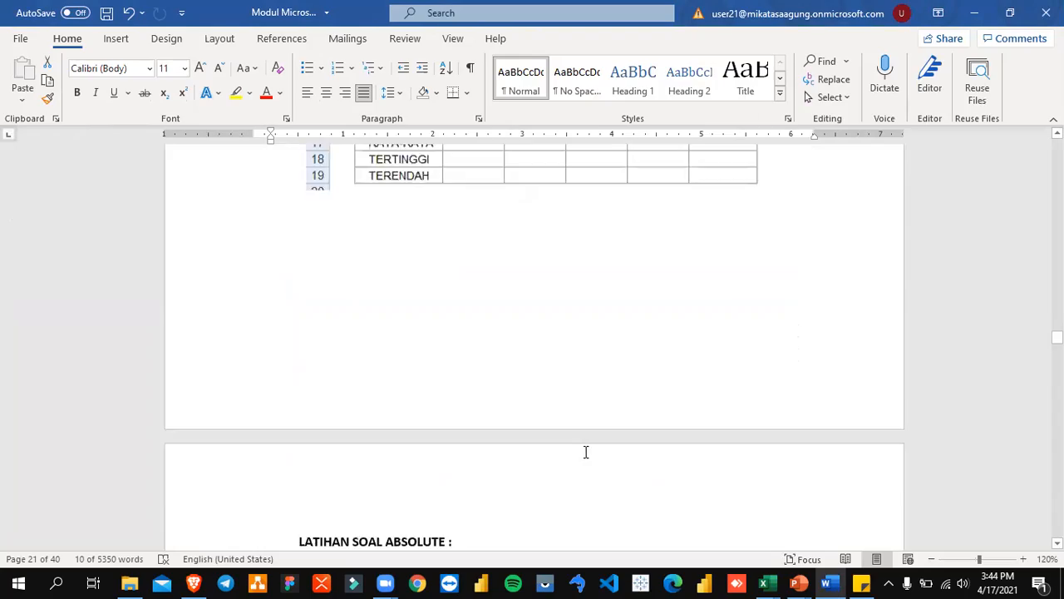
pyautogui.scroll(-20, 584, 452)
pyautogui.scroll(15, 584, 451)
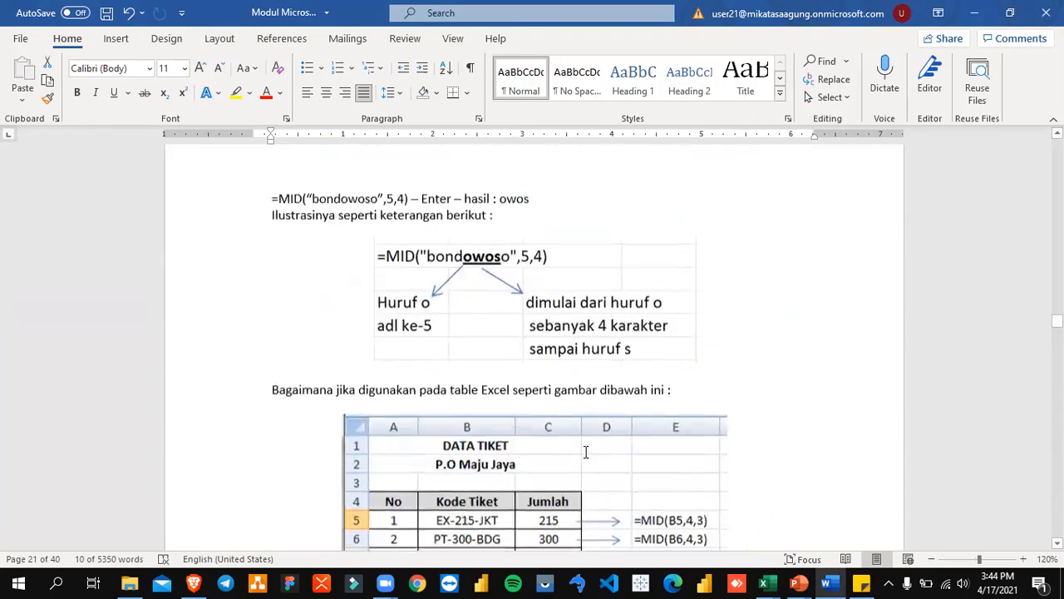
pyautogui.scroll(15, 585, 451)
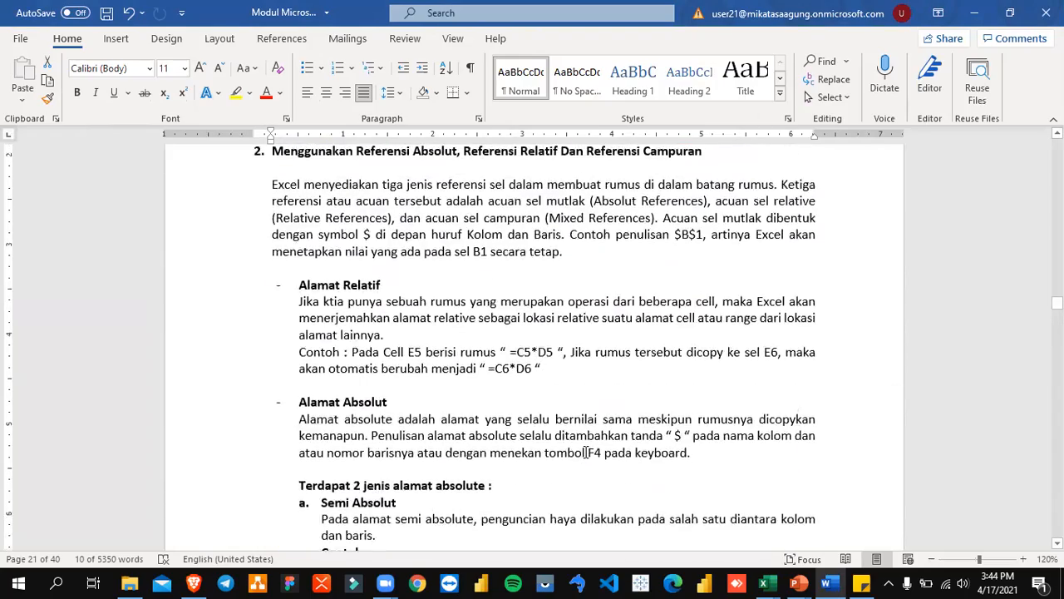